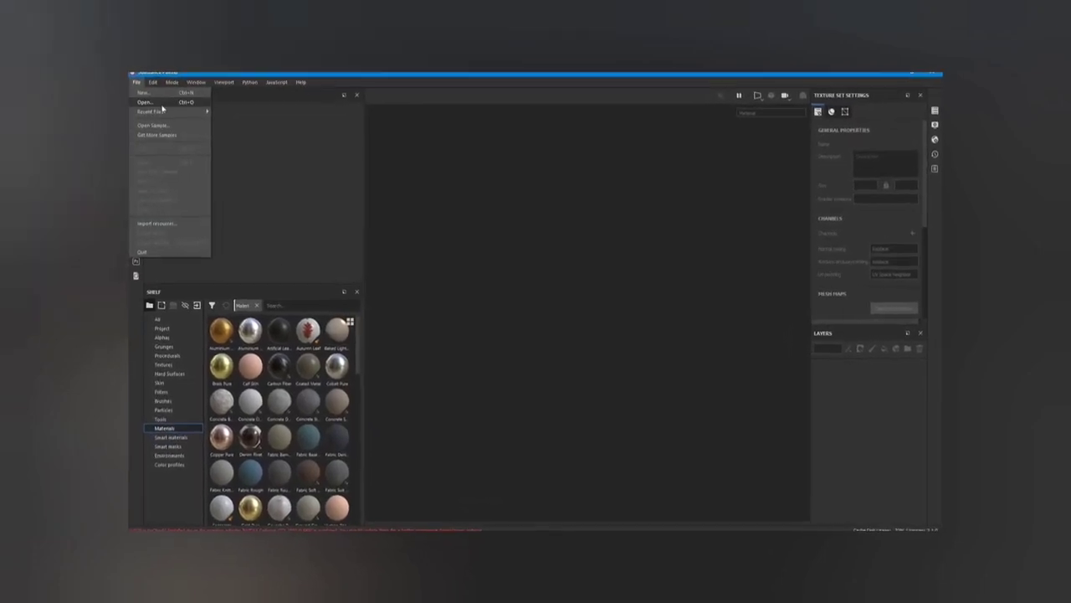
- Start a new project from the shoe base_low.fbx mesh with a 2048 document resolution
click(165, 104)
click(627, 169)
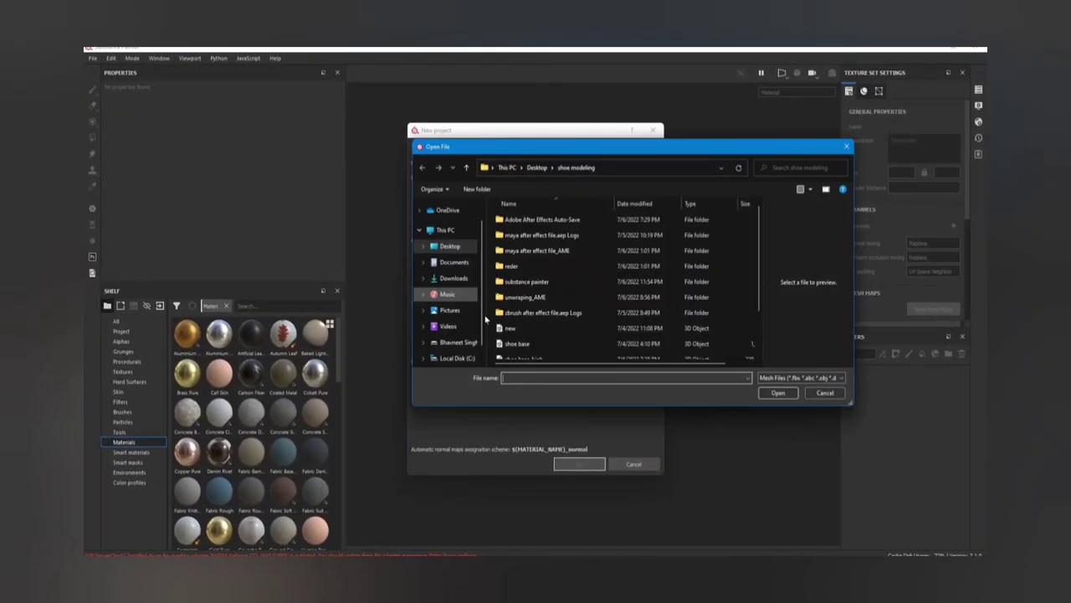
scroll(551, 318, down, 5)
click(522, 322)
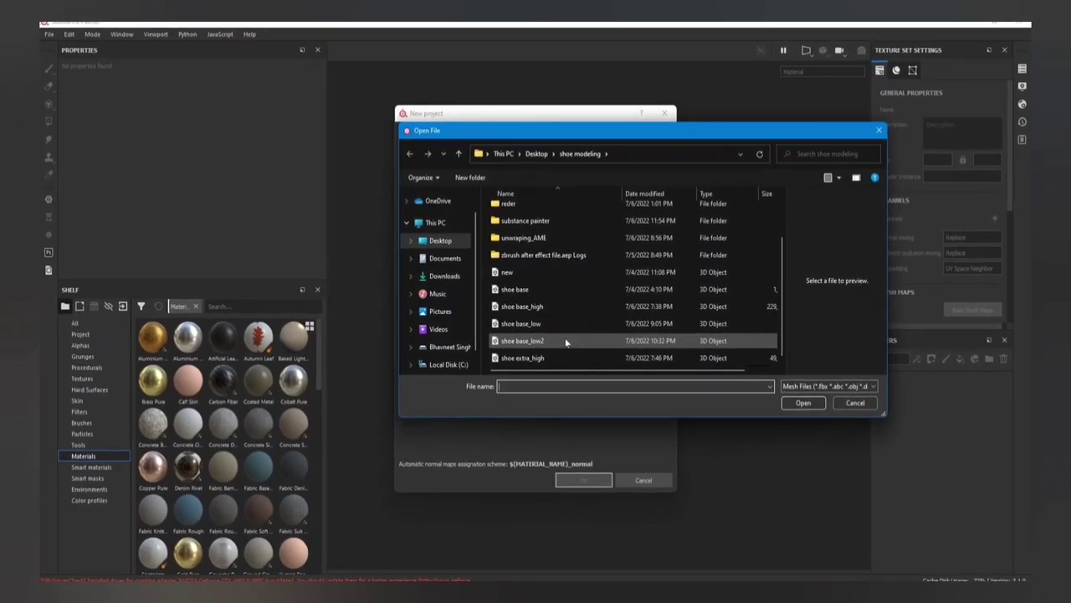
click(816, 408)
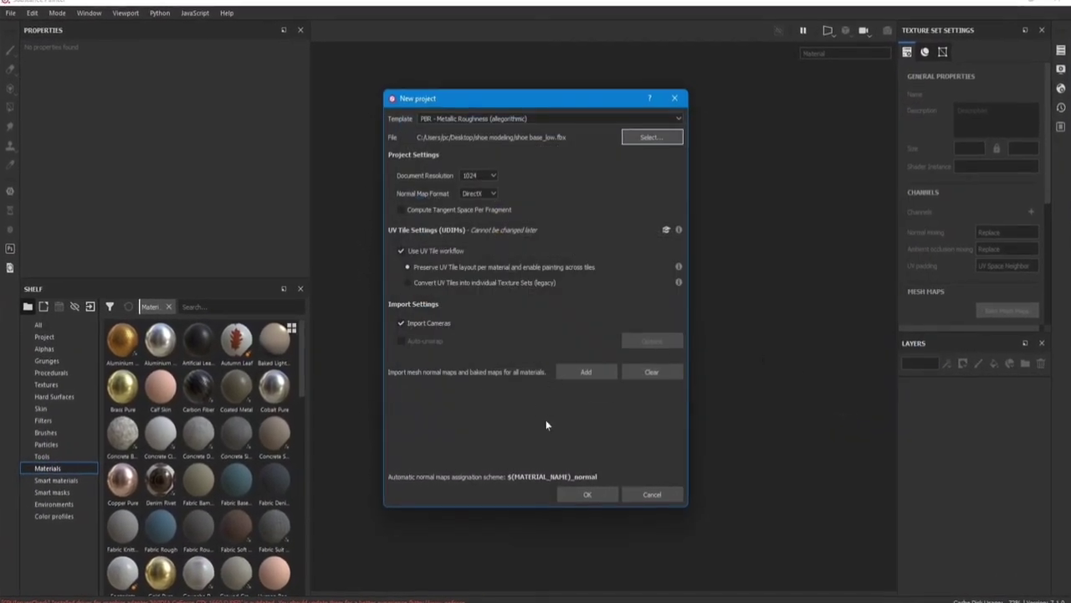
click(483, 176)
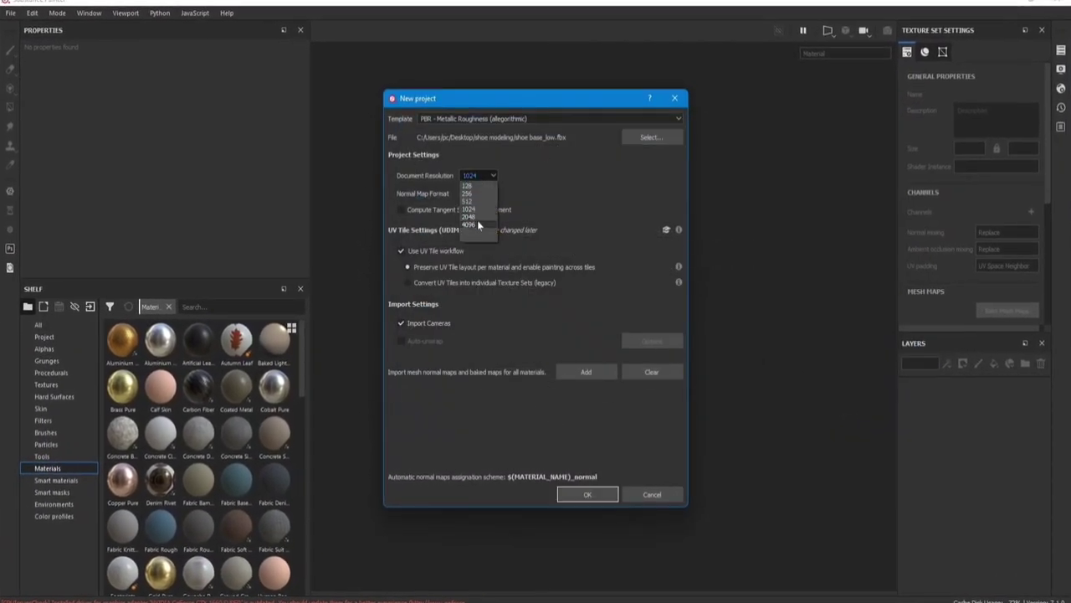
click(599, 494)
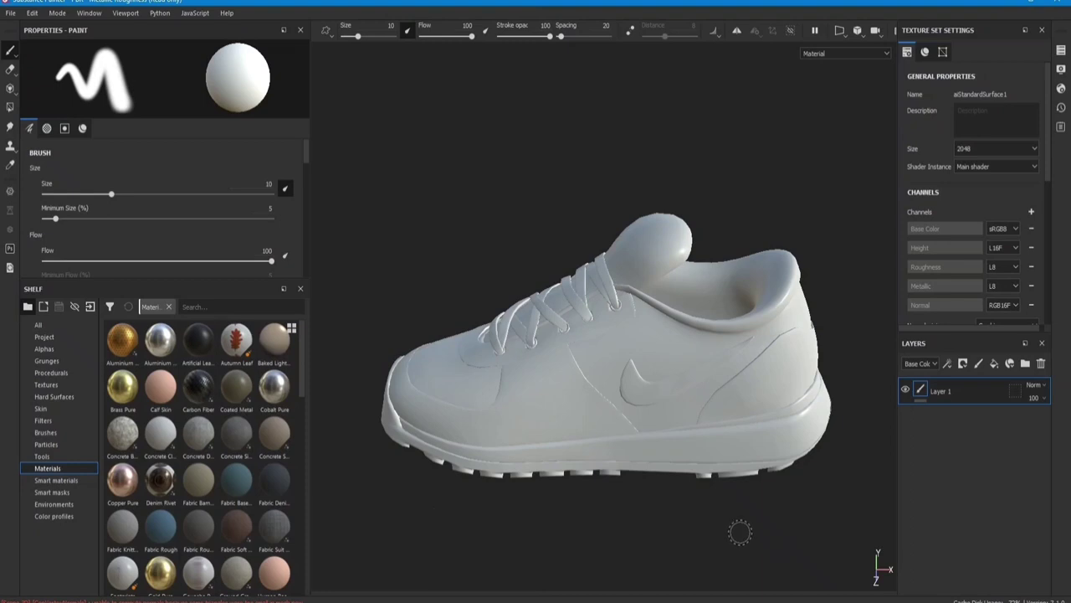
shift+right_drag(739, 531, 730, 519)
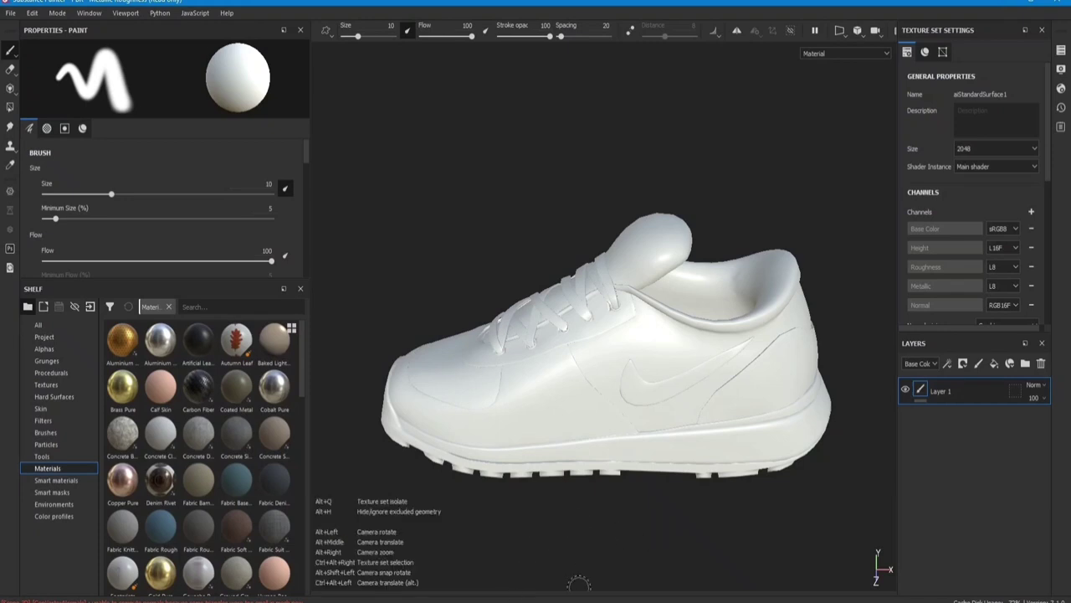
mouse_move(594, 540)
shift+right_down()
mouse_move(542, 535)
mouse_move(612, 537)
shift+right_up()
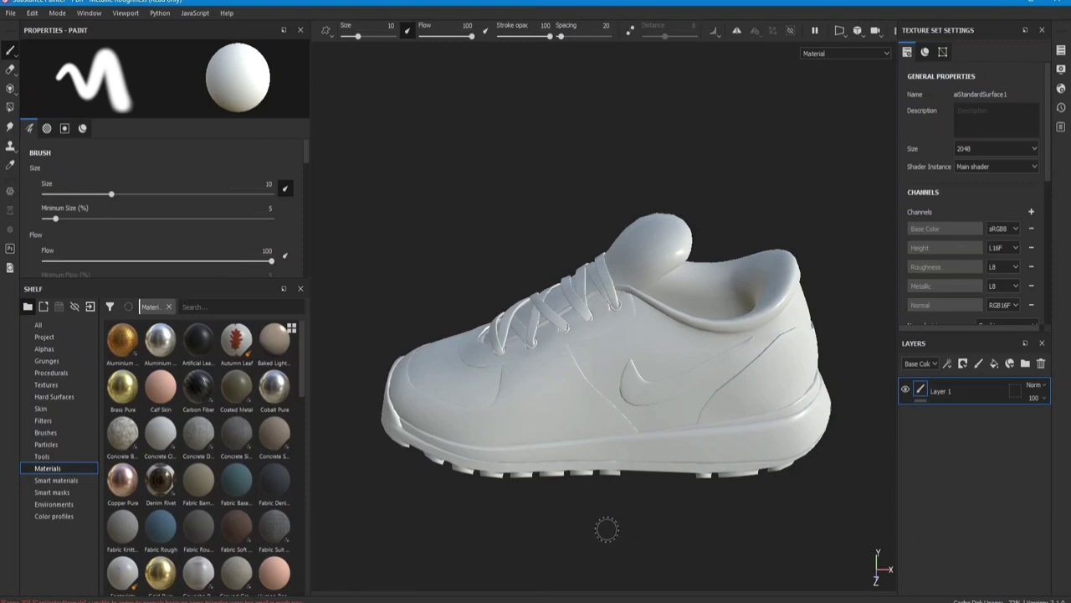
alt+middle_drag(611, 522, 611, 502)
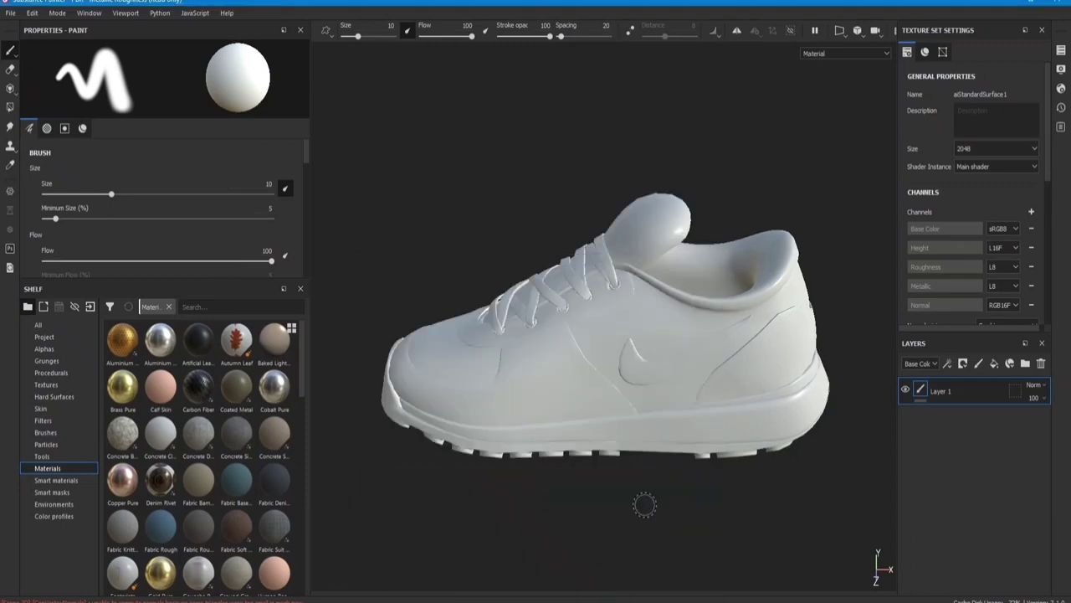
alt+right_drag(643, 504, 602, 500)
mouse_move(603, 500)
alt+mouse_down()
mouse_move(678, 469)
mouse_move(366, 466)
mouse_move(708, 497)
mouse_move(477, 483)
mouse_move(652, 485)
mouse_move(621, 466)
alt+mouse_up()
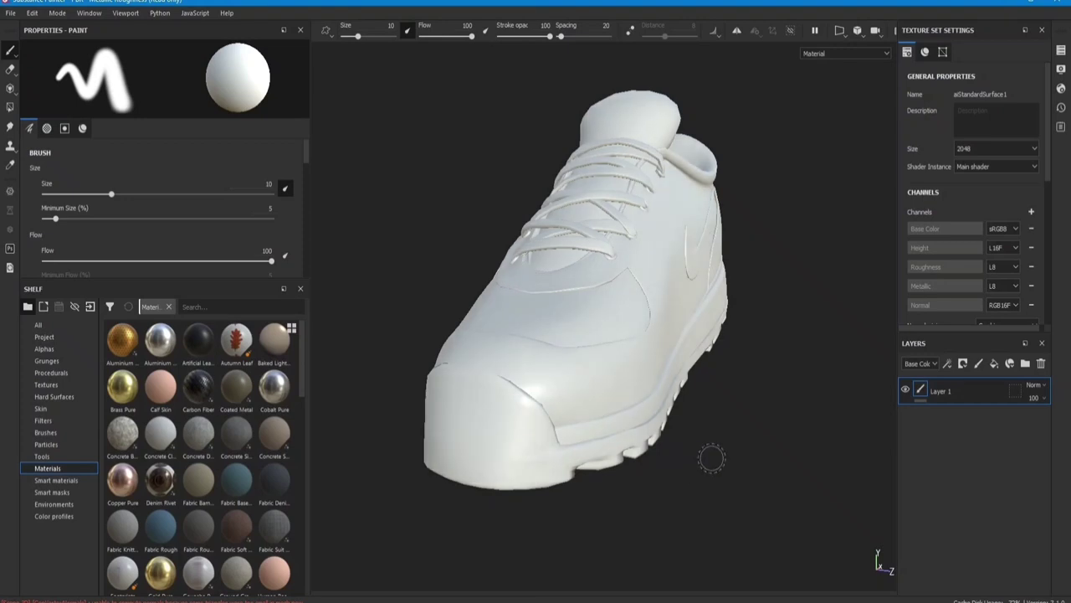
alt+right_drag(711, 455, 509, 494)
alt+drag(508, 494, 545, 498)
alt+right_drag(545, 497, 567, 459)
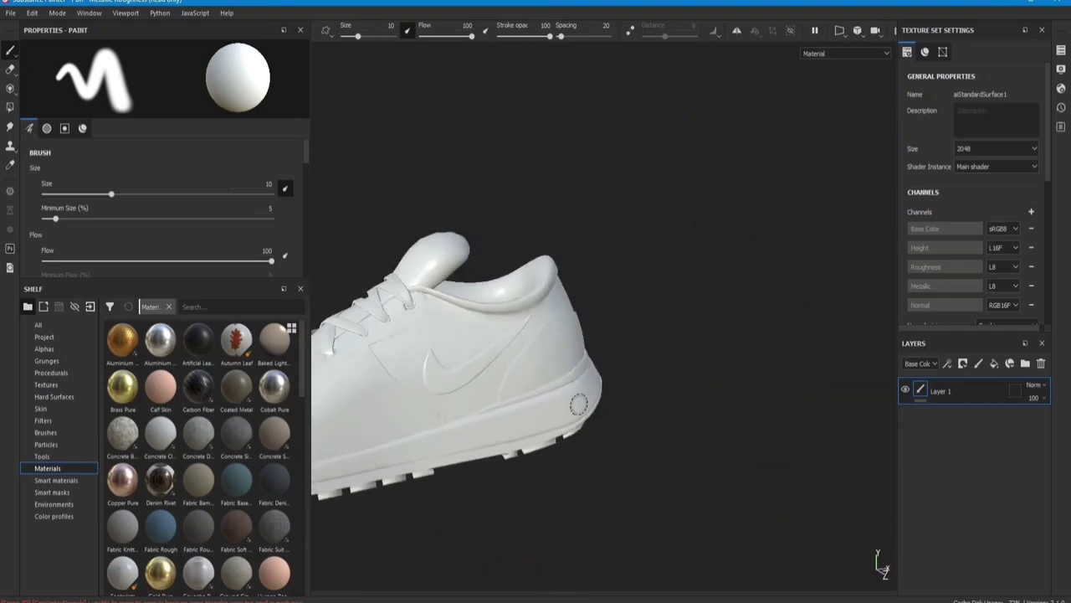
mouse_move(567, 459)
alt+mouse_down()
mouse_move(699, 373)
mouse_move(639, 497)
mouse_move(711, 514)
alt+mouse_up()
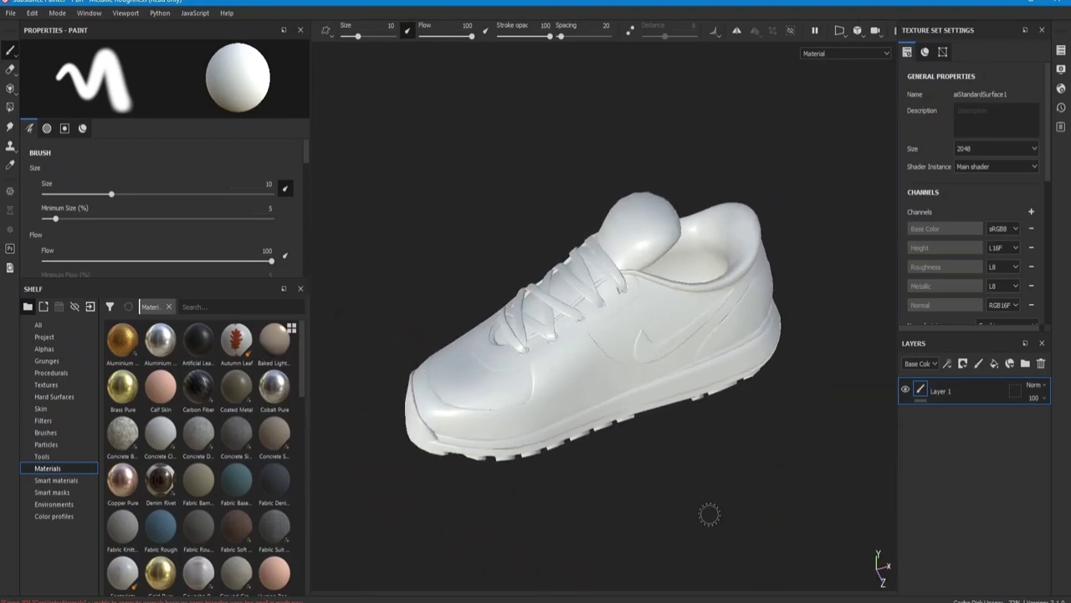
mouse_move(710, 514)
shift+right_down()
mouse_move(698, 495)
mouse_move(817, 476)
mouse_move(812, 443)
mouse_move(756, 464)
shift+right_up()
alt+drag(756, 463, 745, 493)
mouse_move(746, 492)
alt+right_down()
mouse_move(567, 509)
mouse_move(586, 502)
alt+right_up()
- Load shoe base_high as the high definition mesh and set the bake output size to 2048
scroll(1002, 301, down, 5)
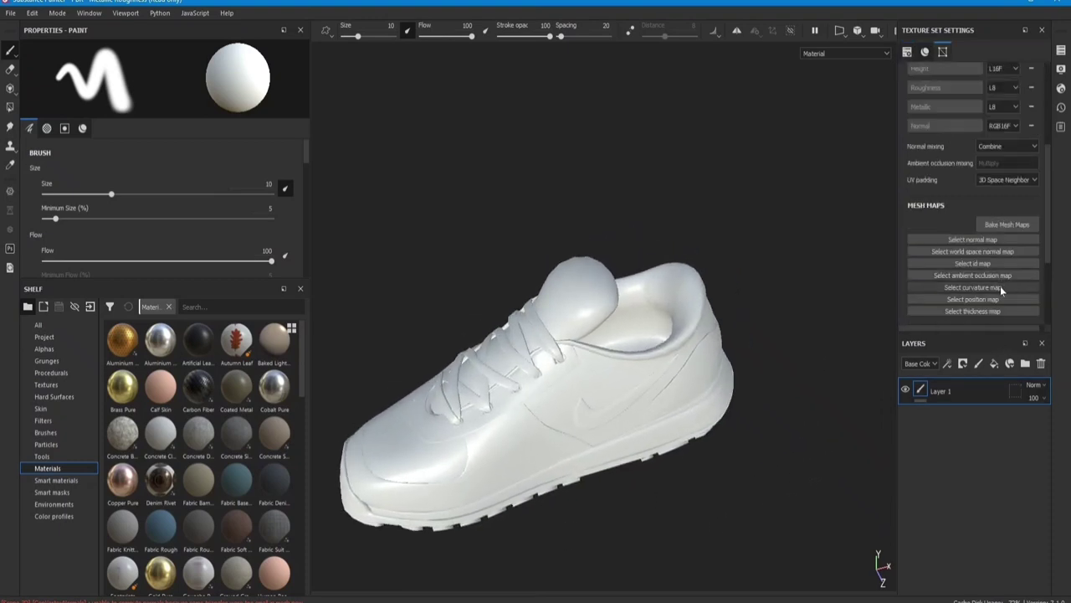
click(1012, 226)
click(533, 142)
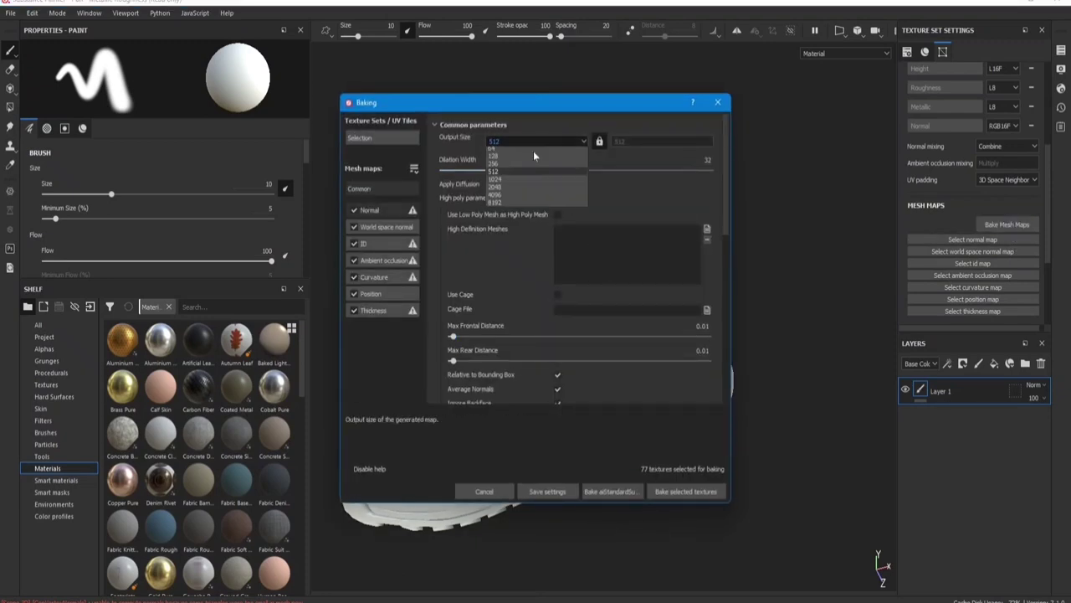
click(526, 213)
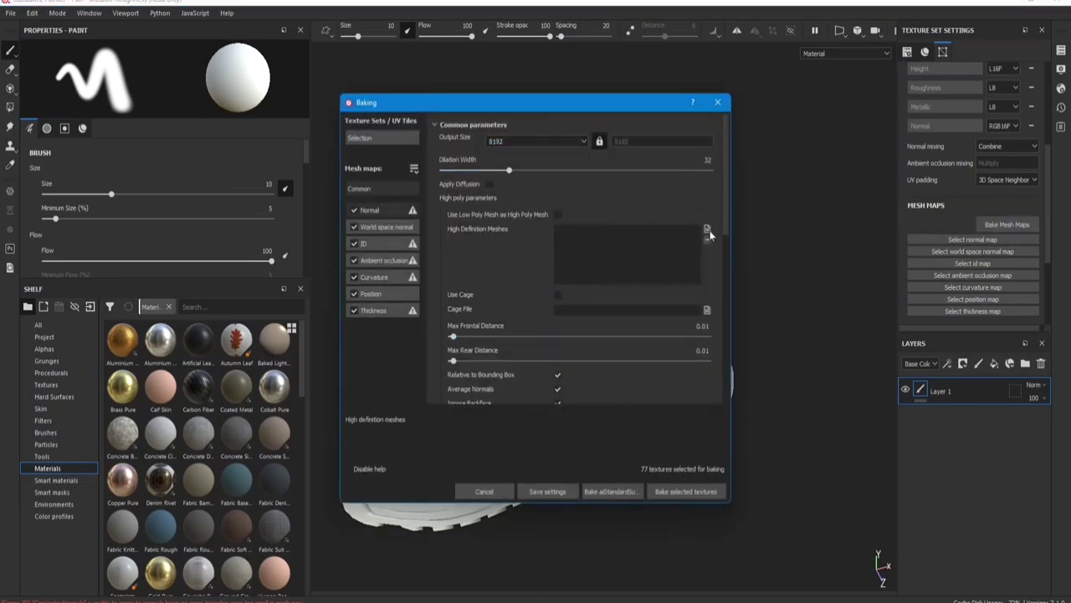
click(708, 231)
scroll(528, 323, down, 1)
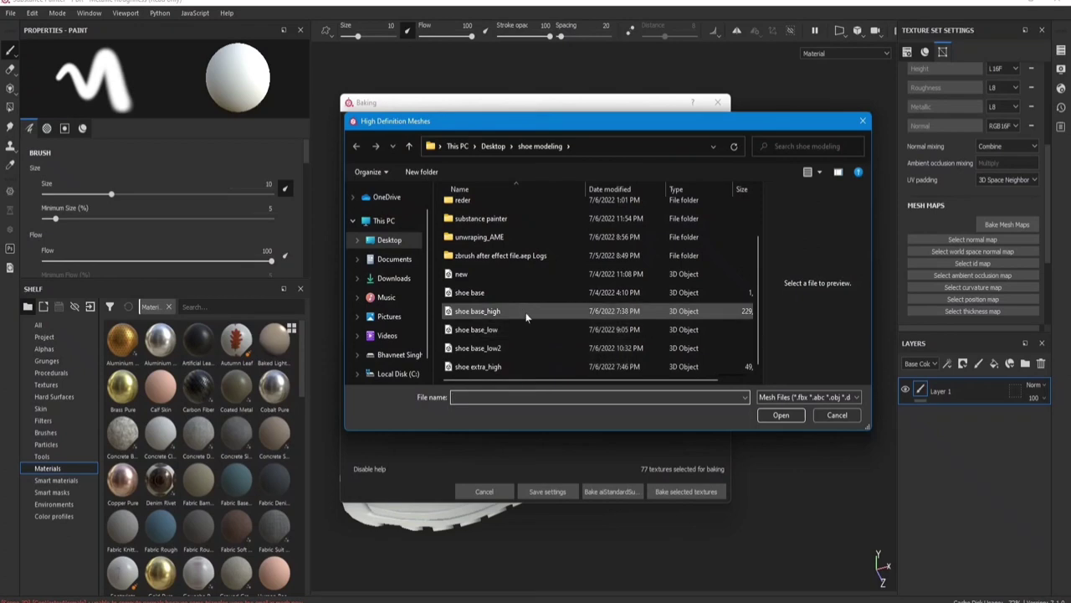
click(527, 314)
click(779, 414)
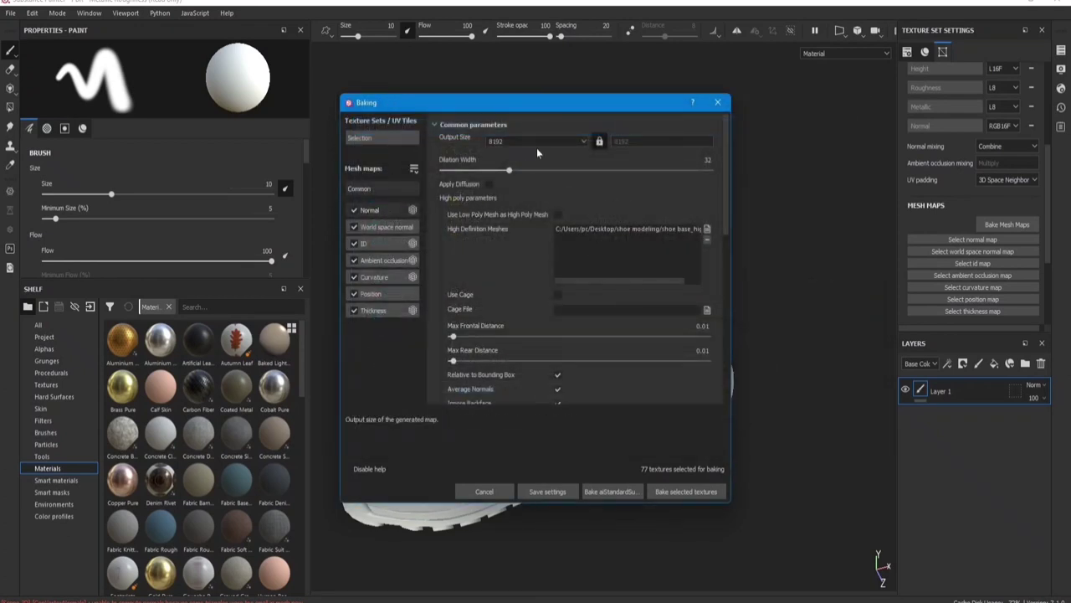
click(509, 142)
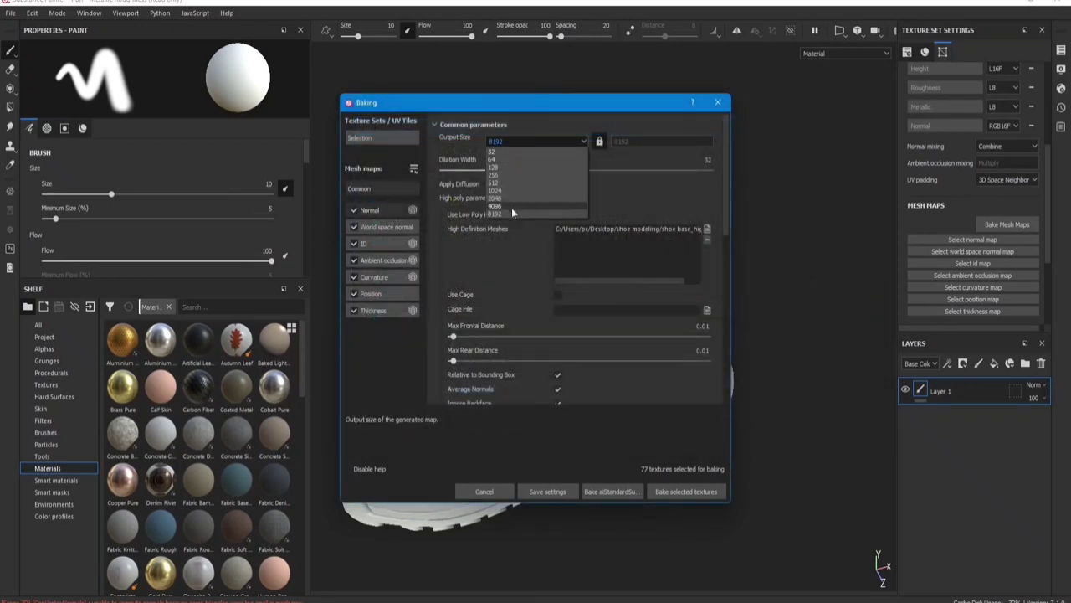
click(512, 208)
click(517, 145)
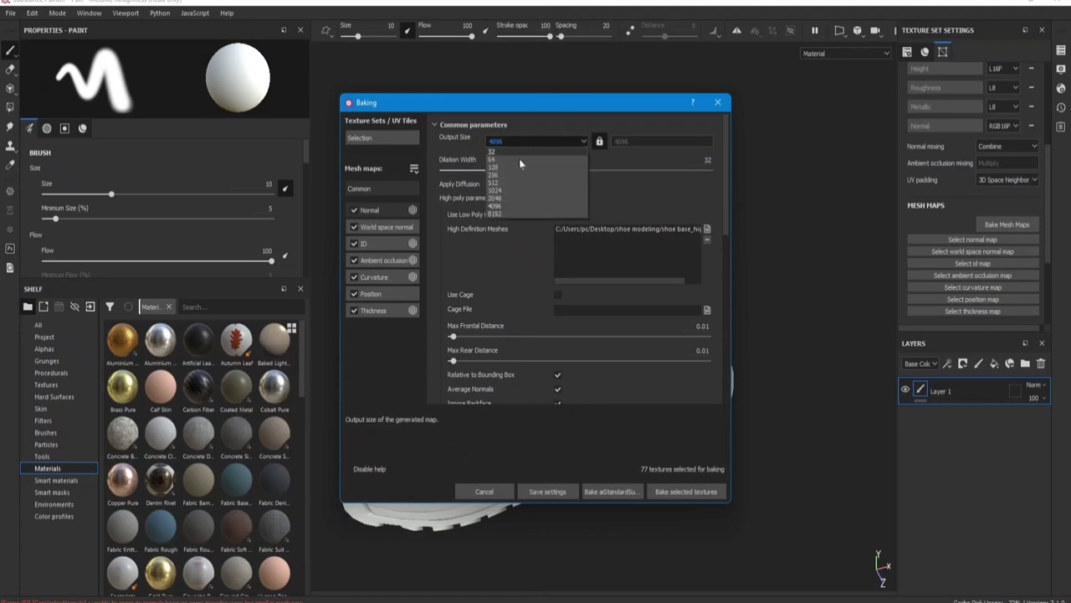
click(509, 199)
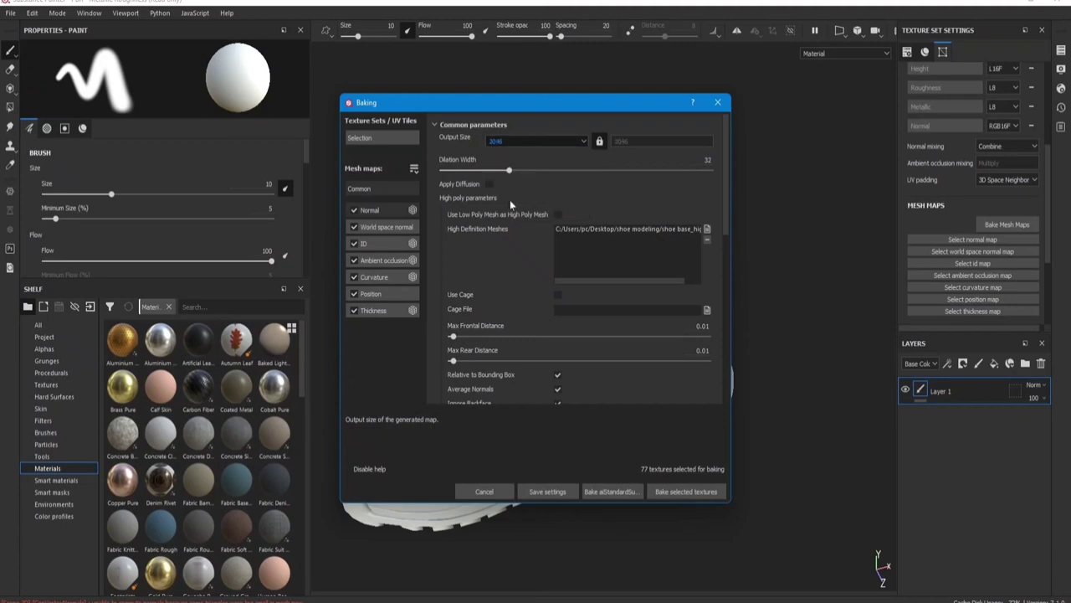
- Review the individual baker settings and adjust the curvature baker's secondary rays
click(372, 294)
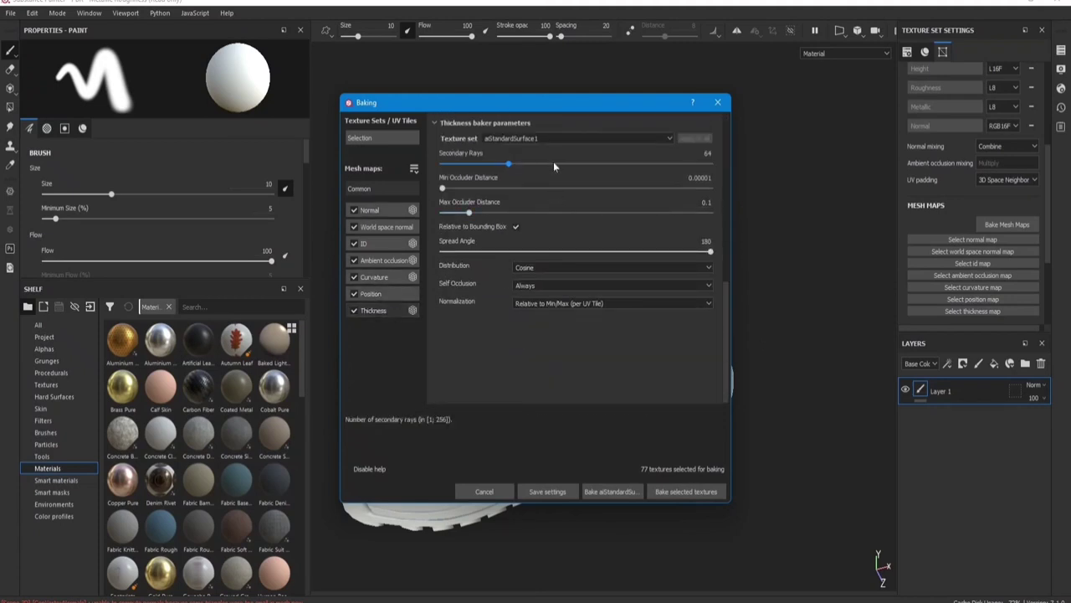
click(381, 261)
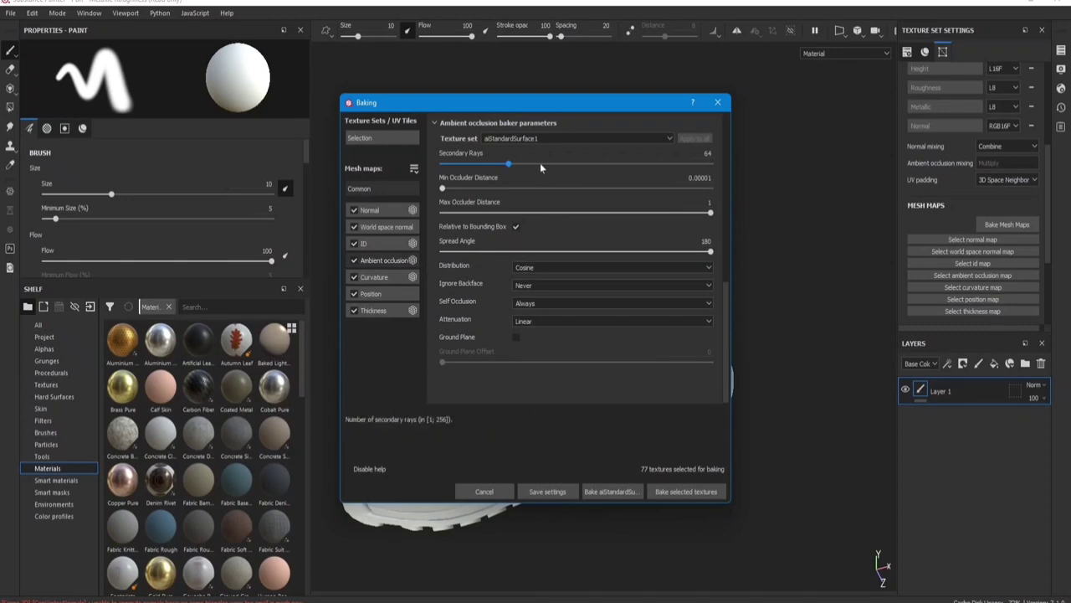
click(385, 227)
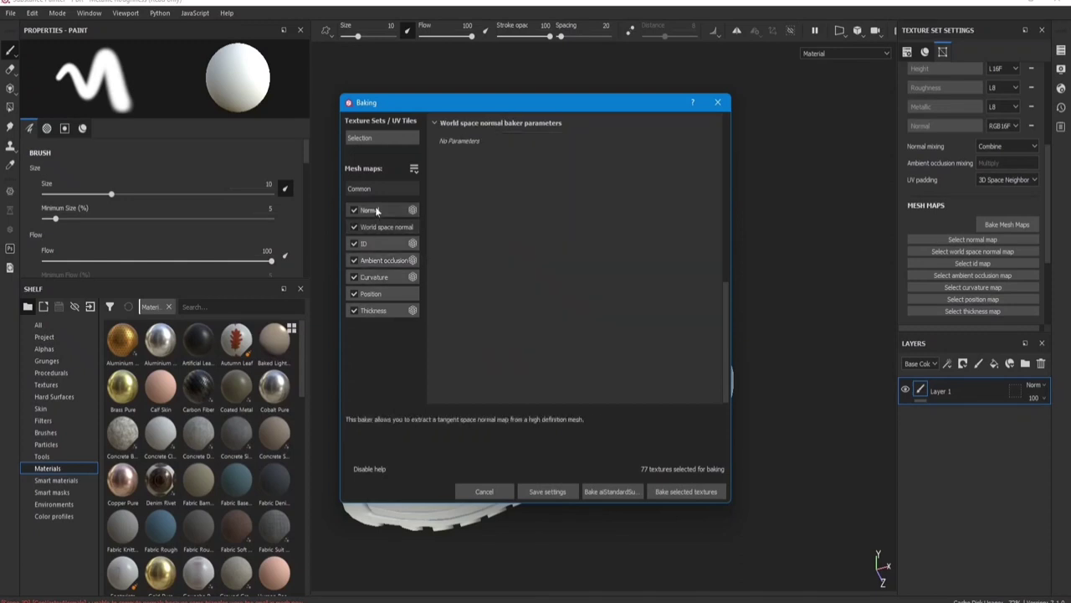
click(388, 244)
click(374, 277)
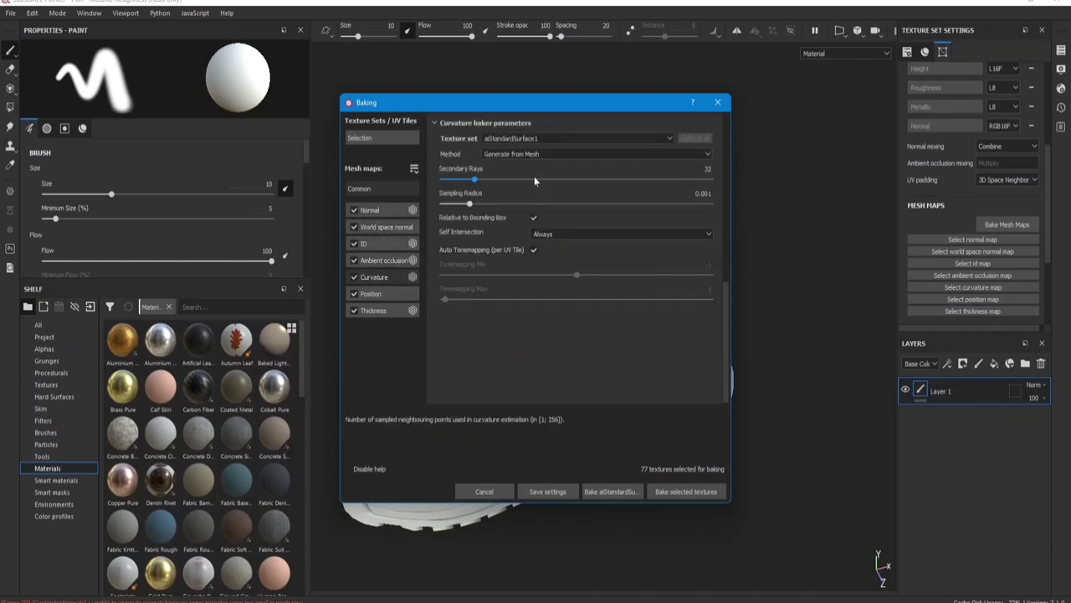
drag(531, 179, 611, 182)
click(376, 206)
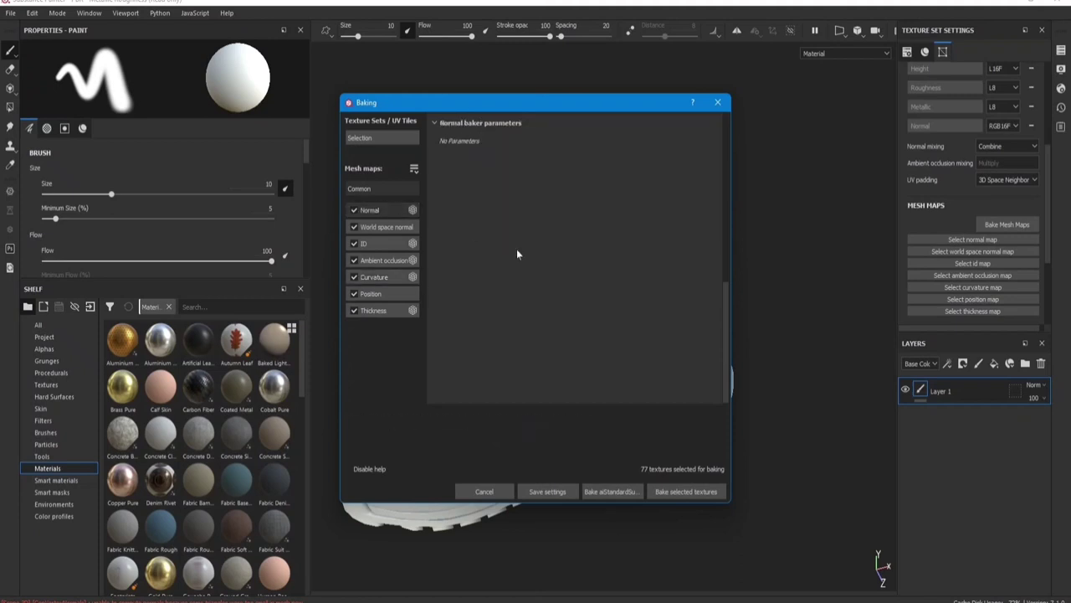
- Set mesh matching to By Mesh Name and start the bake
click(383, 186)
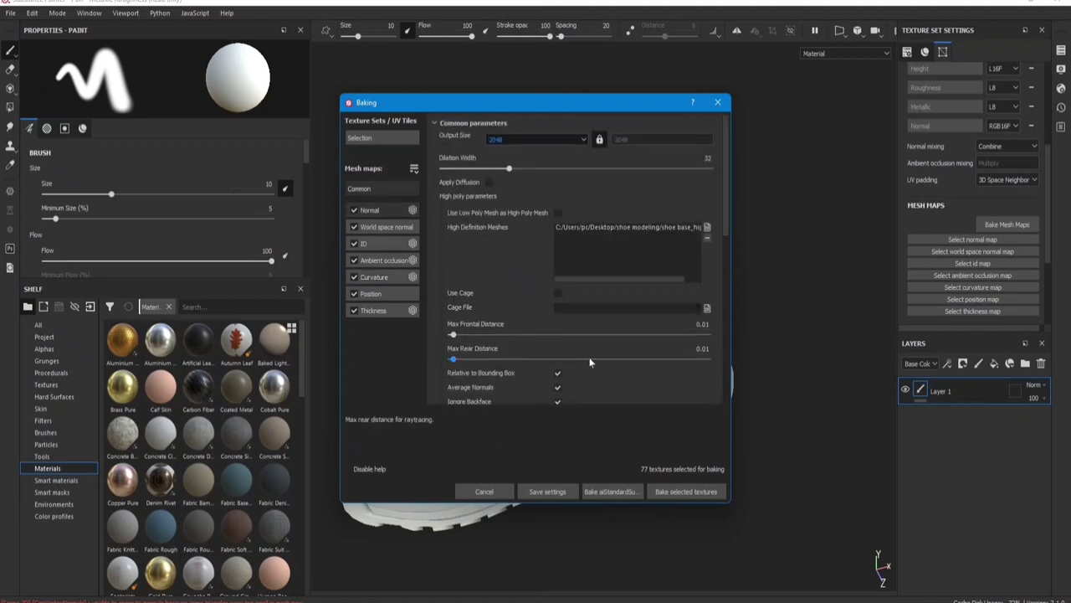
scroll(540, 319, down, 3)
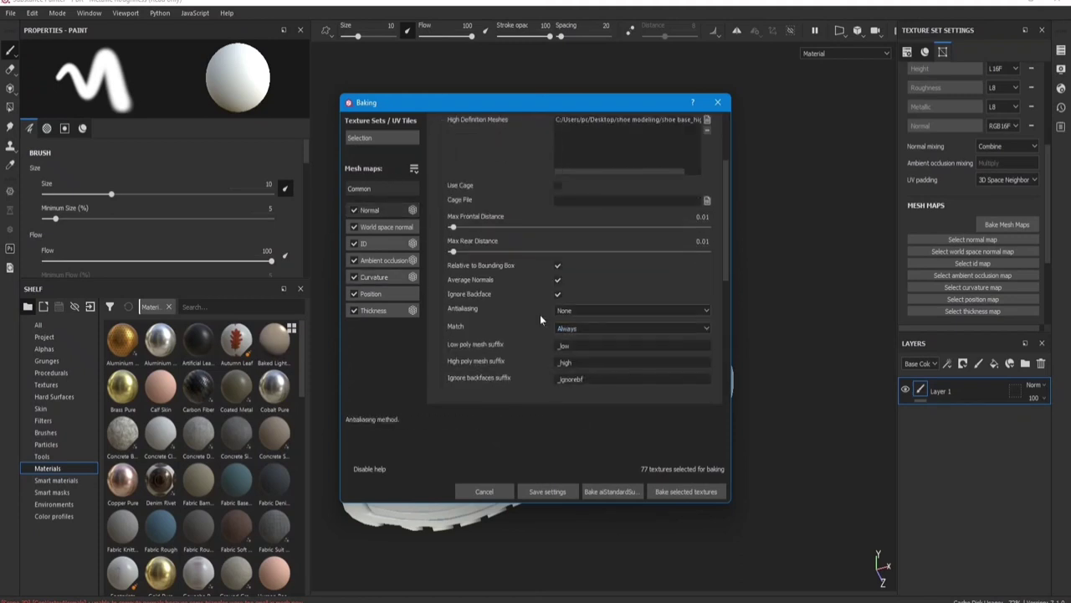
click(641, 328)
click(622, 351)
click(619, 491)
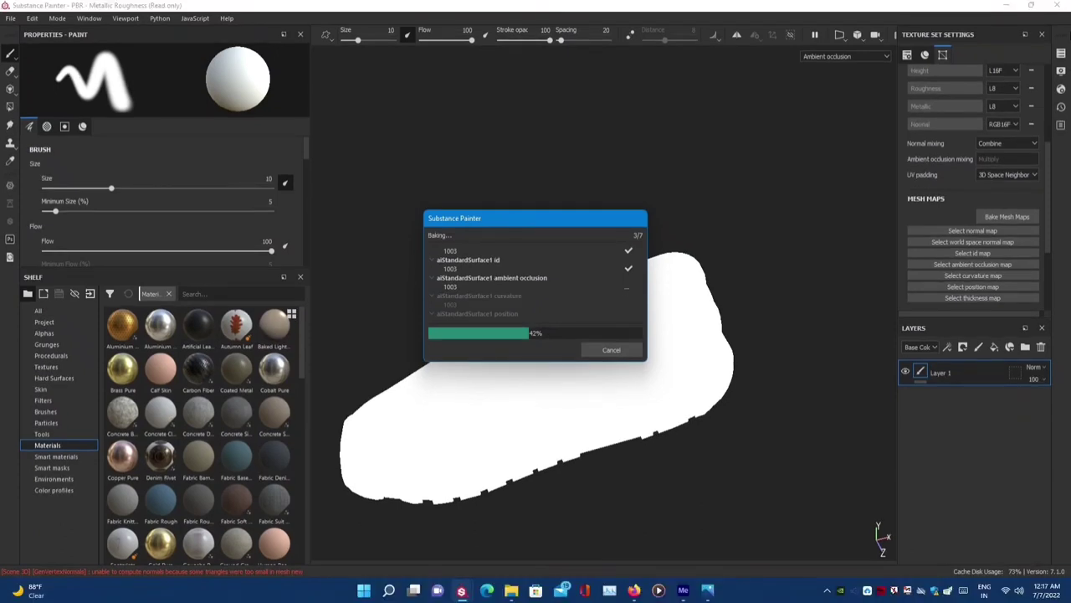
- Bake all 77 selected mesh maps, keeping the progress window aside until baking finishes
drag(519, 223, 733, 118)
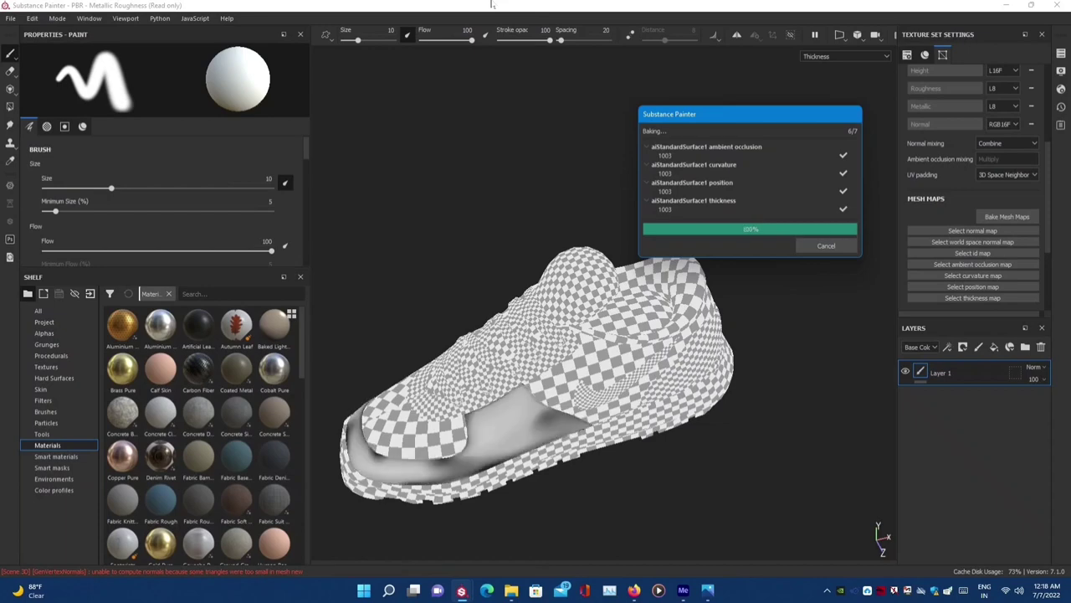
click(825, 246)
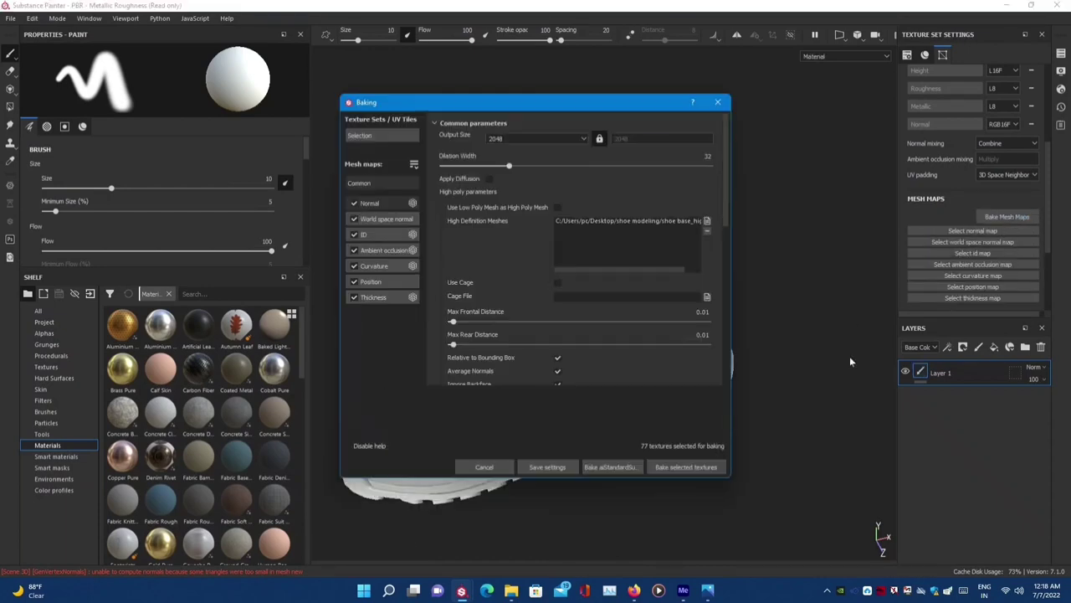
click(698, 470)
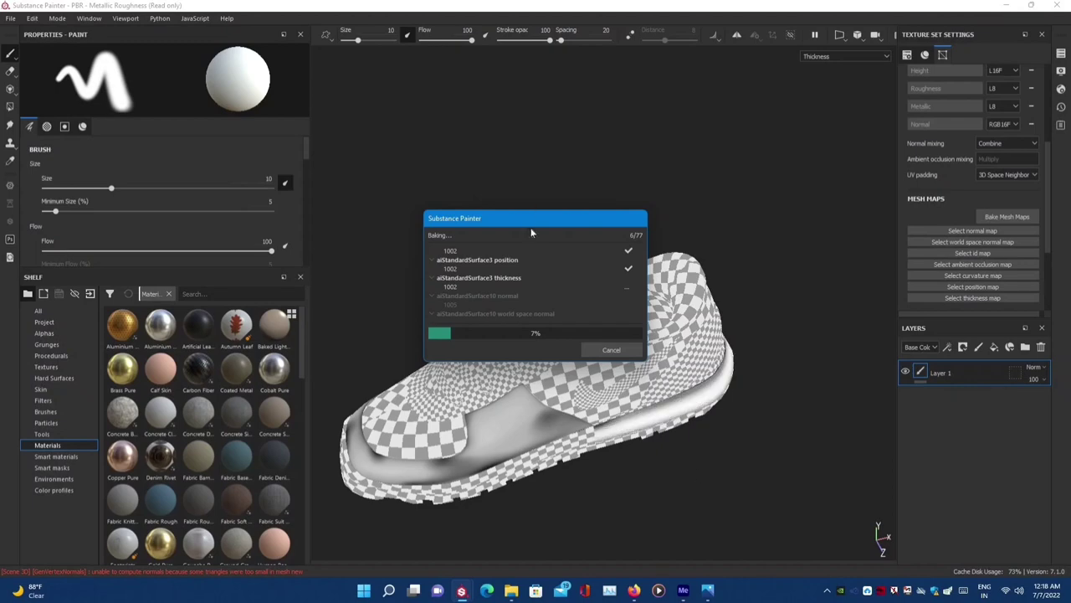
drag(531, 232, 754, 65)
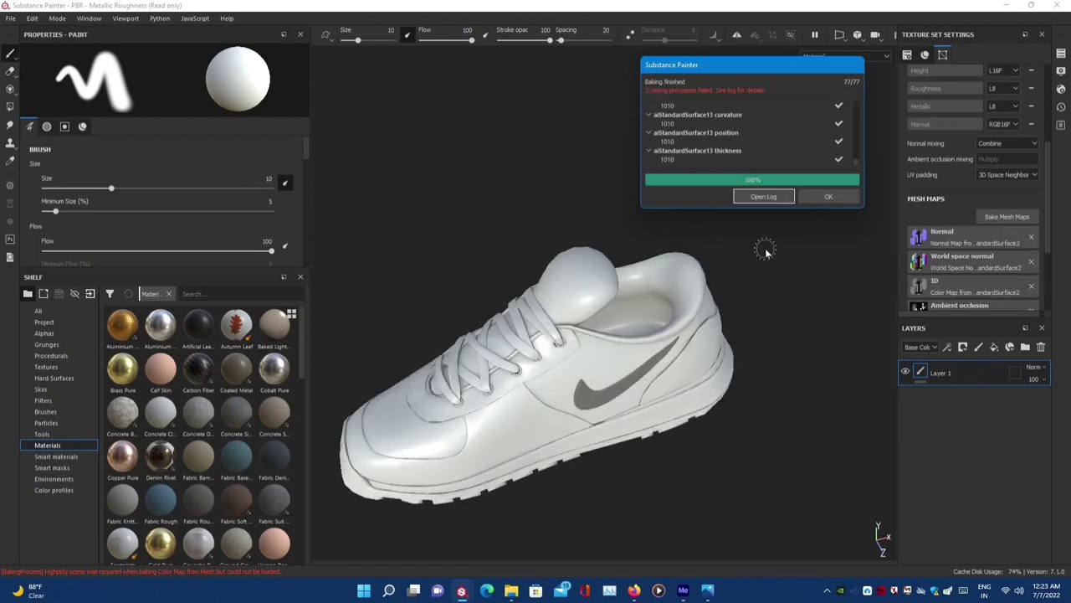
- Close the bake report and orbit and zoom around both sides of the baked shoe
click(827, 196)
scroll(636, 294, up, 3)
scroll(636, 294, down, 4)
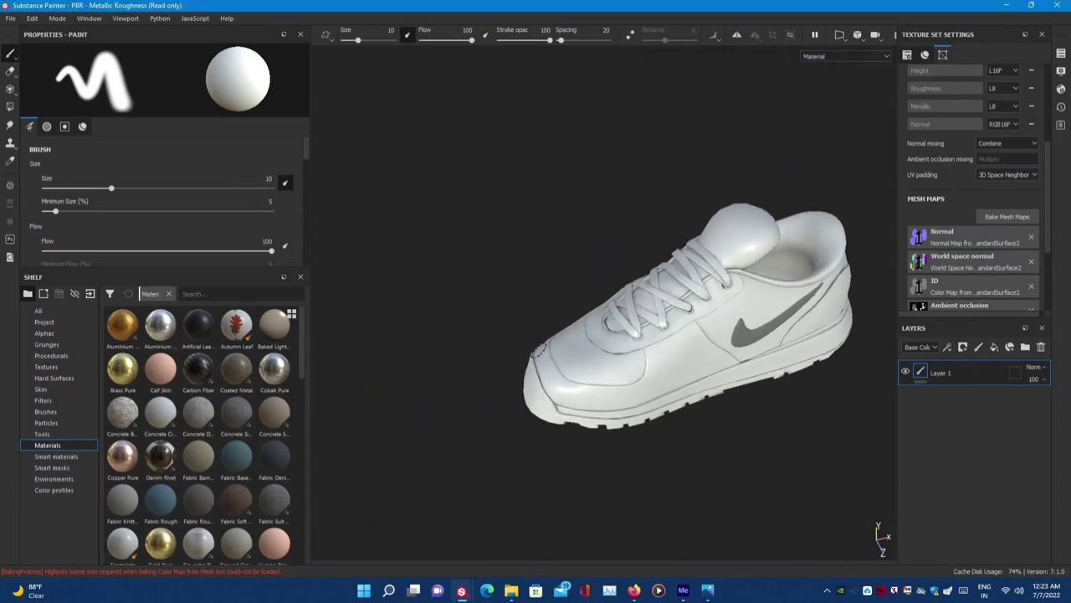
alt+drag(636, 294, 837, 294)
scroll(735, 365, up, 4)
scroll(734, 365, up, 2)
scroll(770, 369, up, 2)
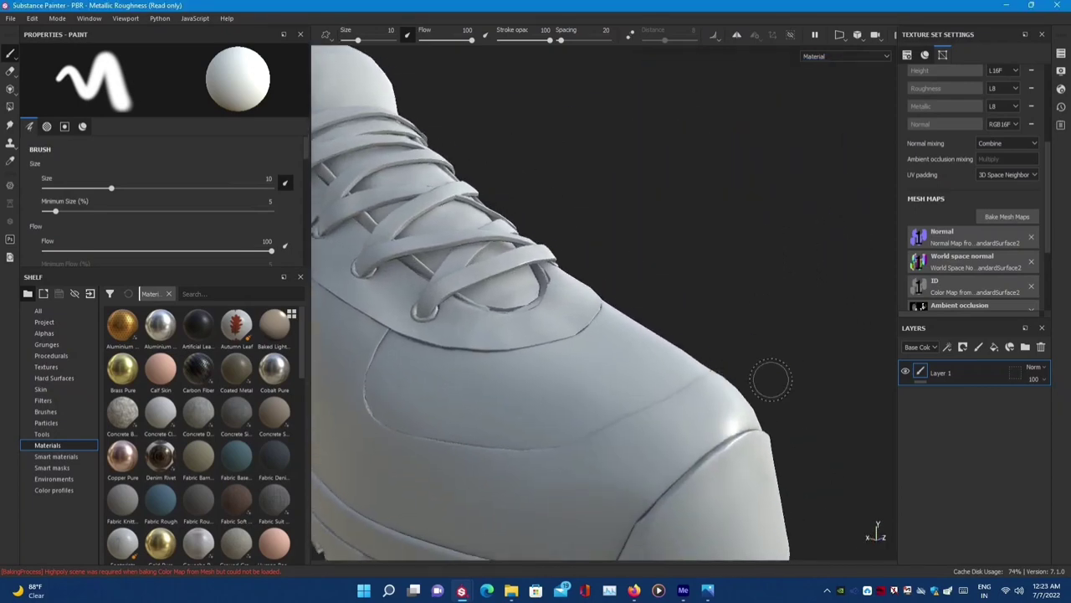
mouse_move(770, 369)
alt+mouse_down()
mouse_move(817, 527)
mouse_move(523, 385)
mouse_move(641, 351)
mouse_move(729, 351)
mouse_move(522, 425)
alt+mouse_up()
scroll(523, 385, down, 3)
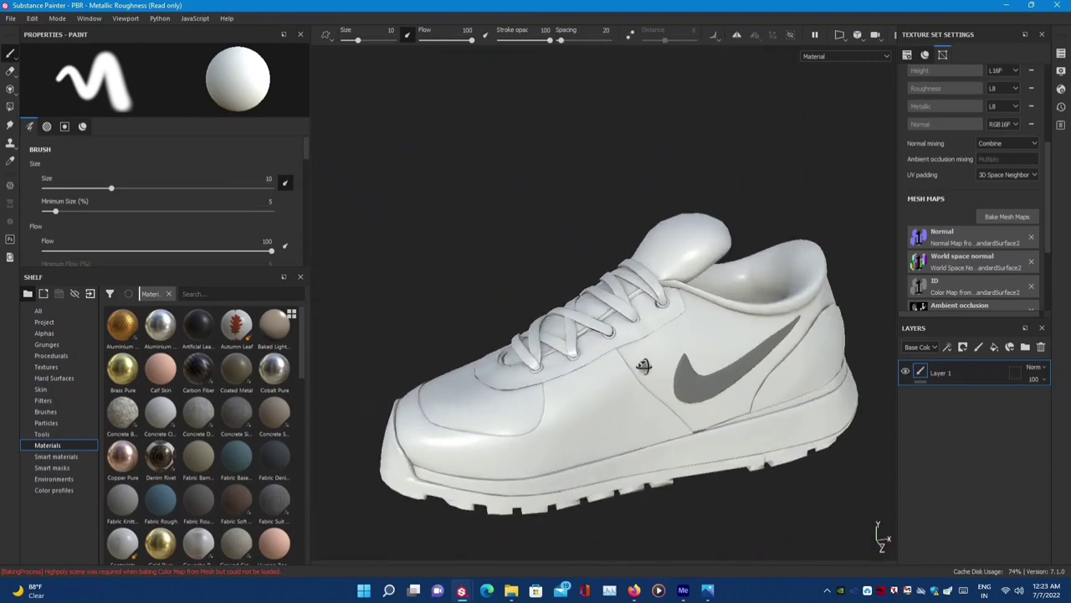
scroll(627, 371, up, 2)
scroll(729, 350, down, 2)
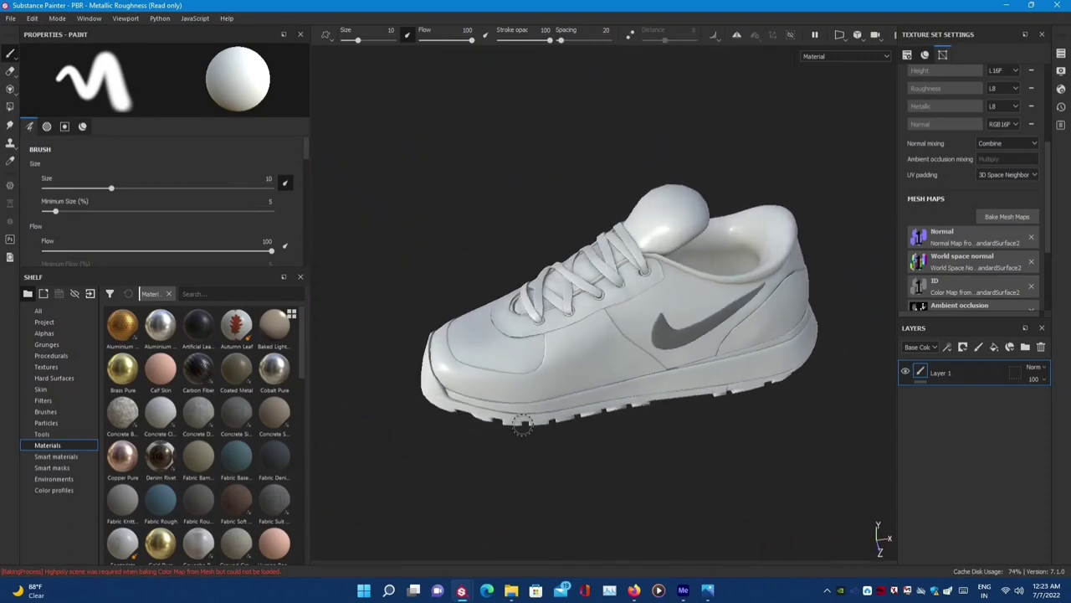
scroll(522, 425, up, 2)
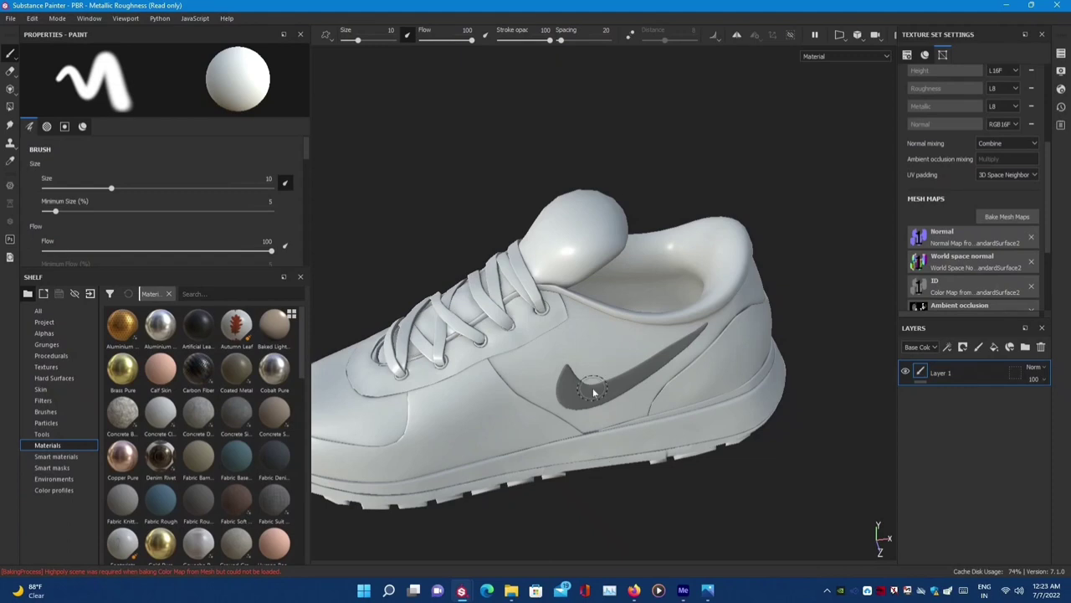
- Rebake the mesh maps with the low/high mesh Match option set to Always
click(1004, 216)
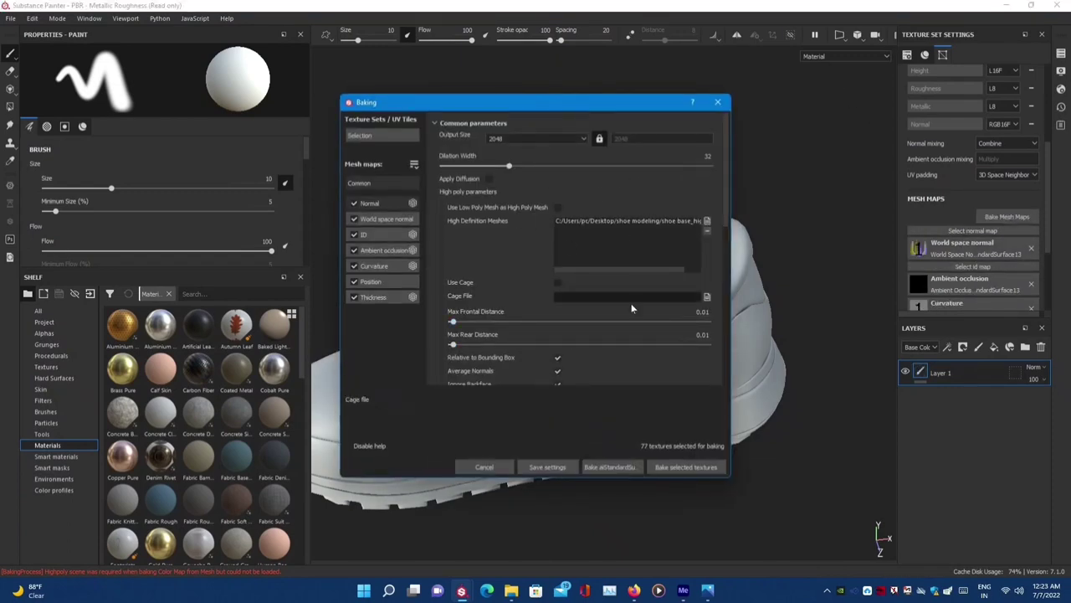
scroll(602, 213, down, 5)
click(628, 181)
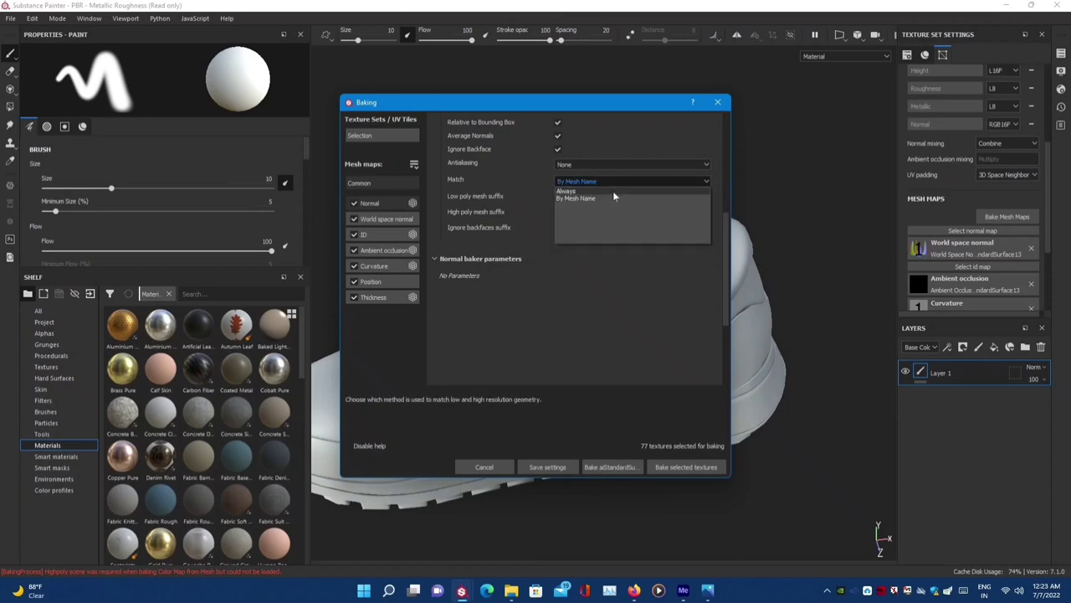
click(612, 191)
click(622, 467)
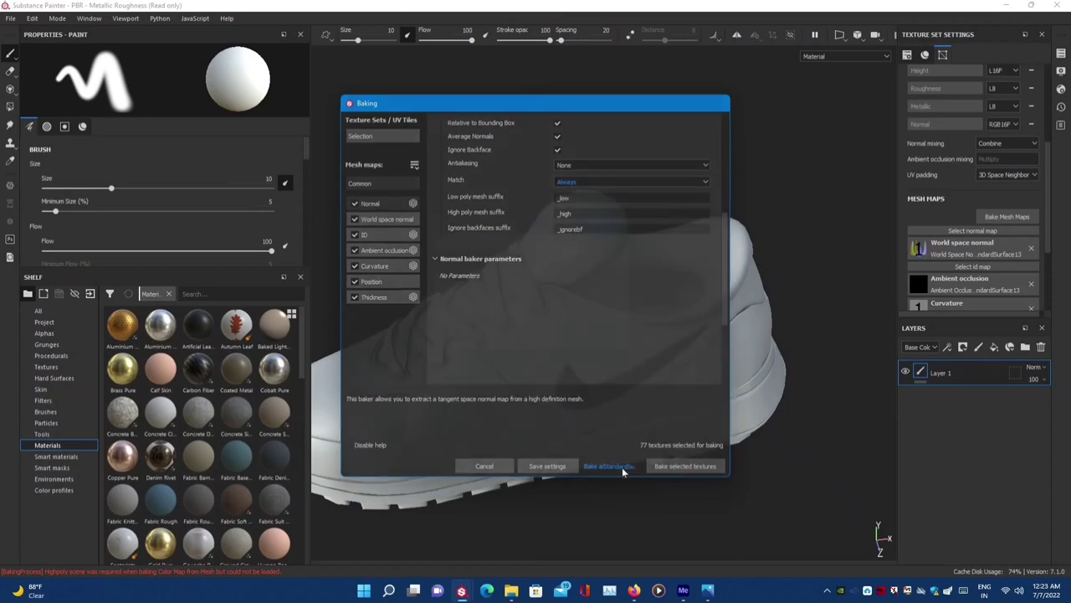
mouse_move(531, 226)
mouse_down()
mouse_move(641, 181)
mouse_move(725, 82)
mouse_up()
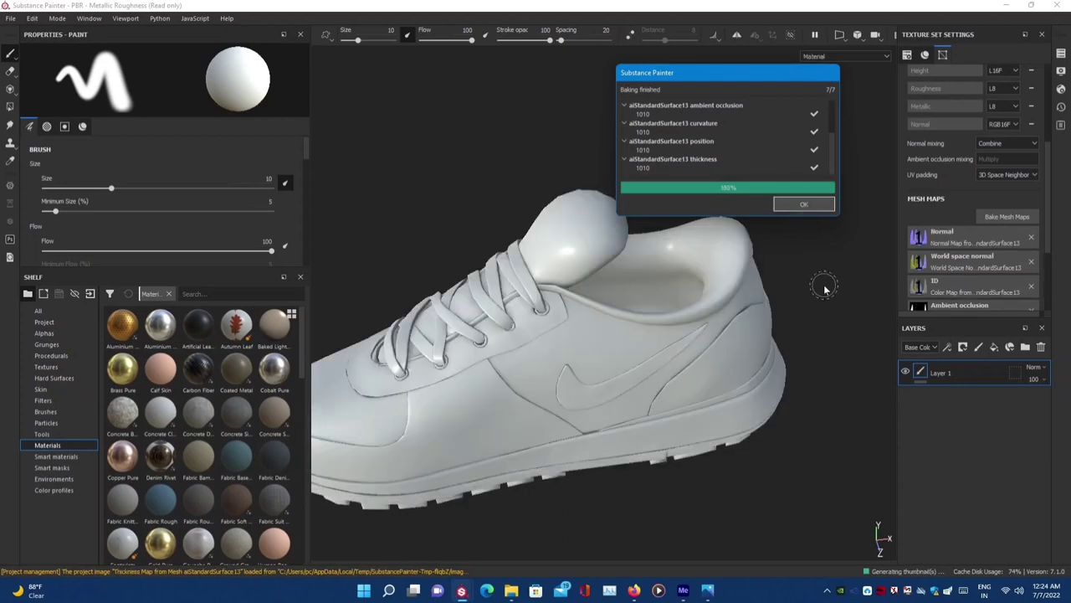
- Dismiss the bake report and orbit the shoe to a front view
click(803, 204)
mouse_move(803, 218)
alt+mouse_down()
mouse_move(514, 313)
mouse_move(624, 383)
mouse_move(646, 350)
mouse_move(476, 310)
mouse_move(721, 349)
mouse_move(686, 292)
alt+mouse_up()
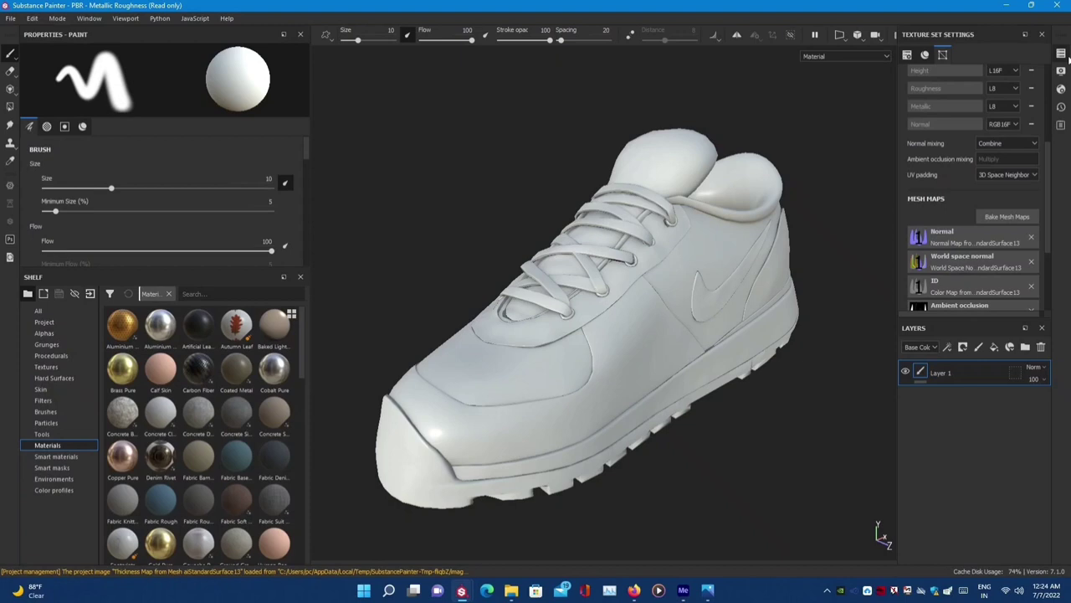
- Set environment opacity 12, Autumn Forest environment map and 36 mm focal length
click(1060, 71)
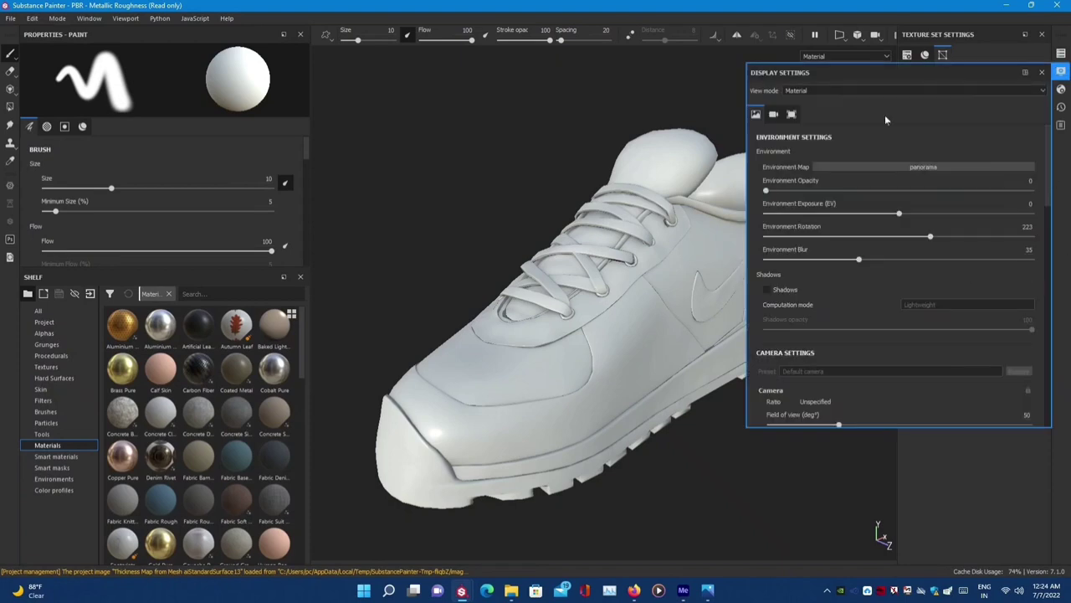
click(914, 167)
drag(766, 191, 795, 192)
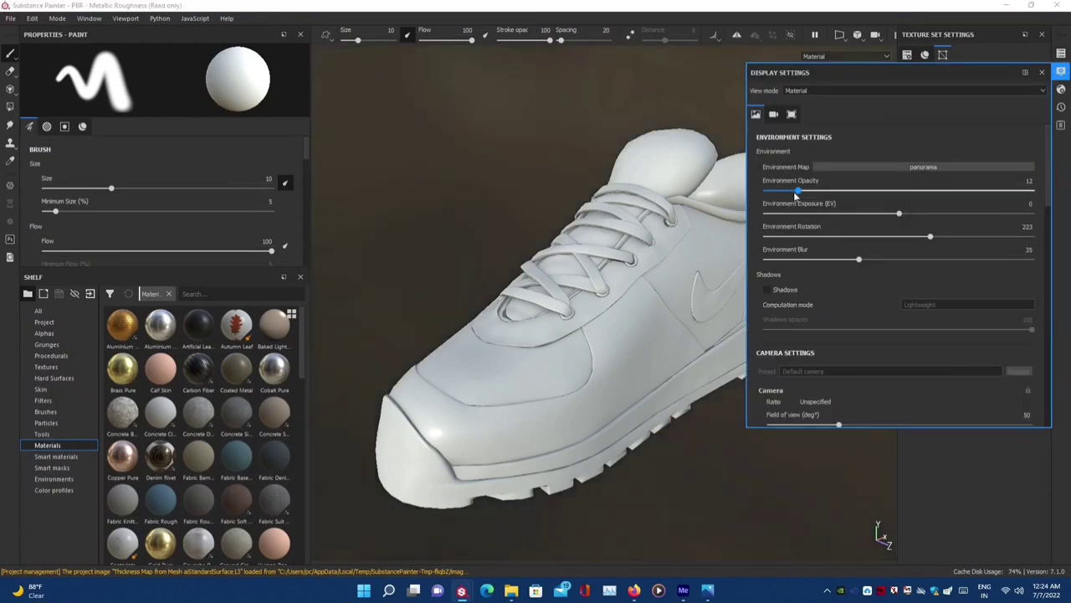
click(923, 167)
click(905, 227)
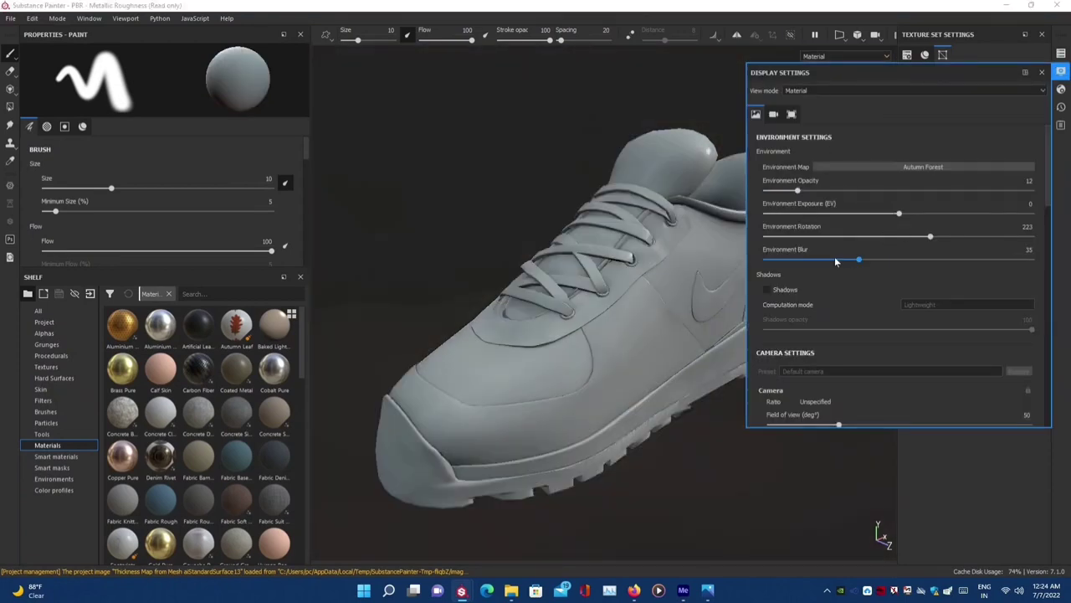
scroll(906, 210, down, 5)
scroll(904, 276, down, 5)
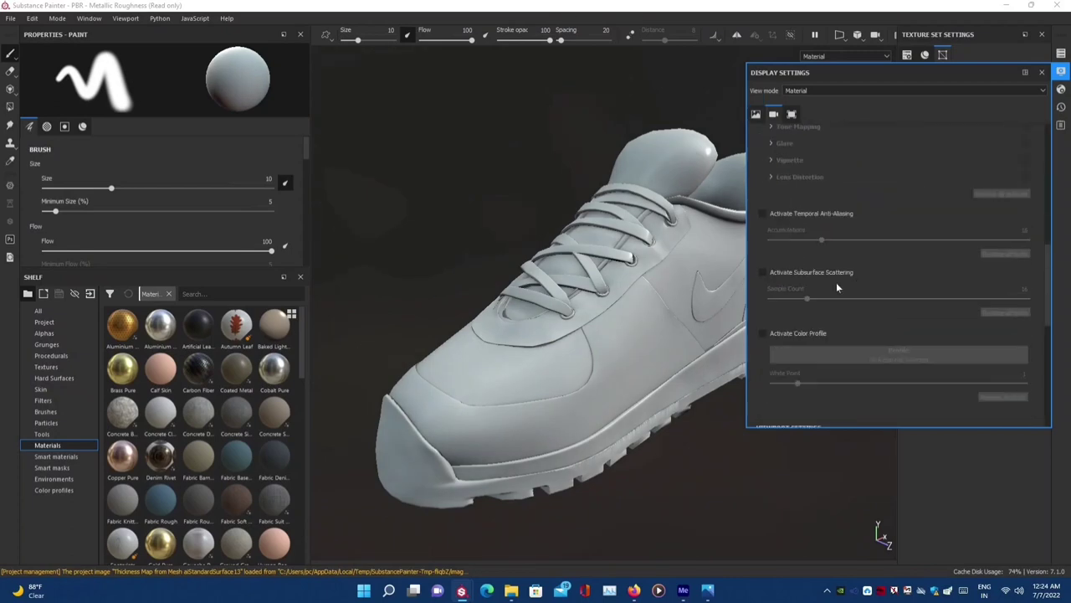
scroll(836, 282, up, 5)
scroll(836, 281, down, 2)
scroll(836, 282, up, 2)
scroll(836, 281, down, 4)
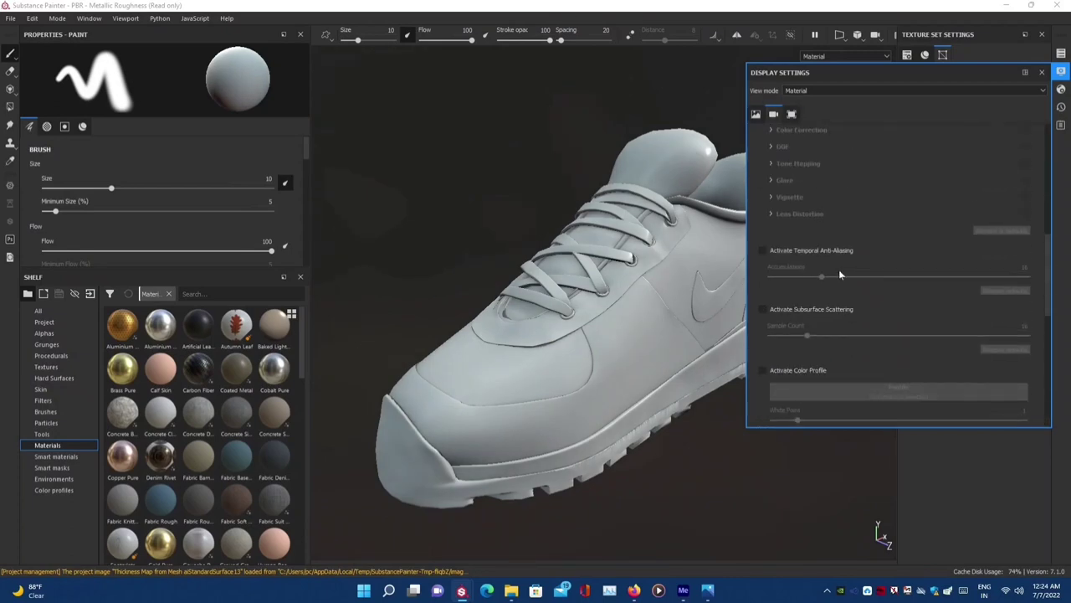
scroll(838, 276, up, 5)
drag(839, 283, 831, 284)
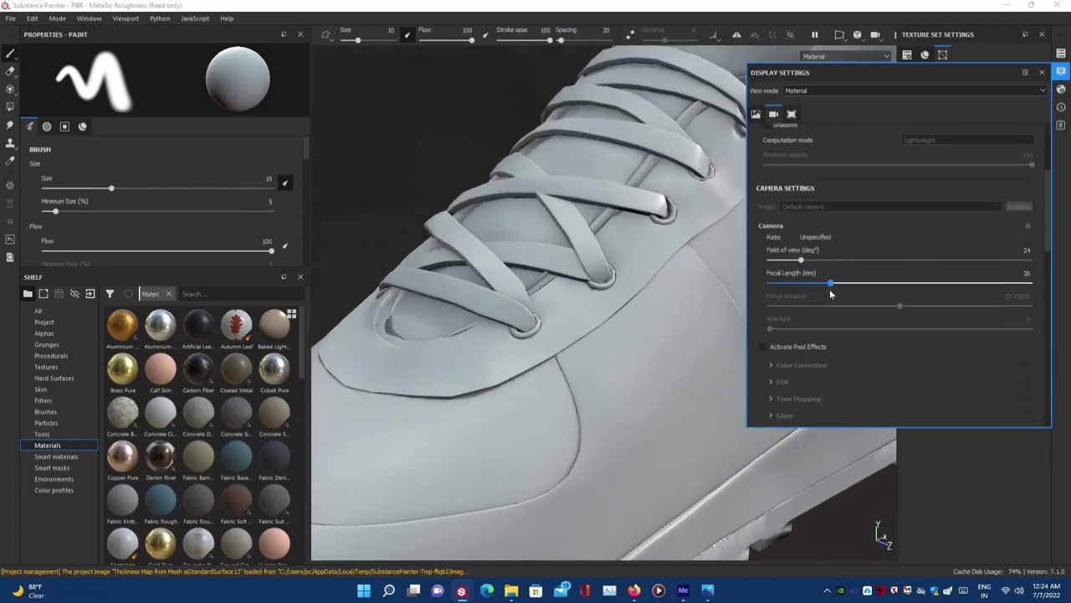
scroll(849, 285, up, 3)
scroll(883, 283, down, 10)
scroll(927, 308, up, 5)
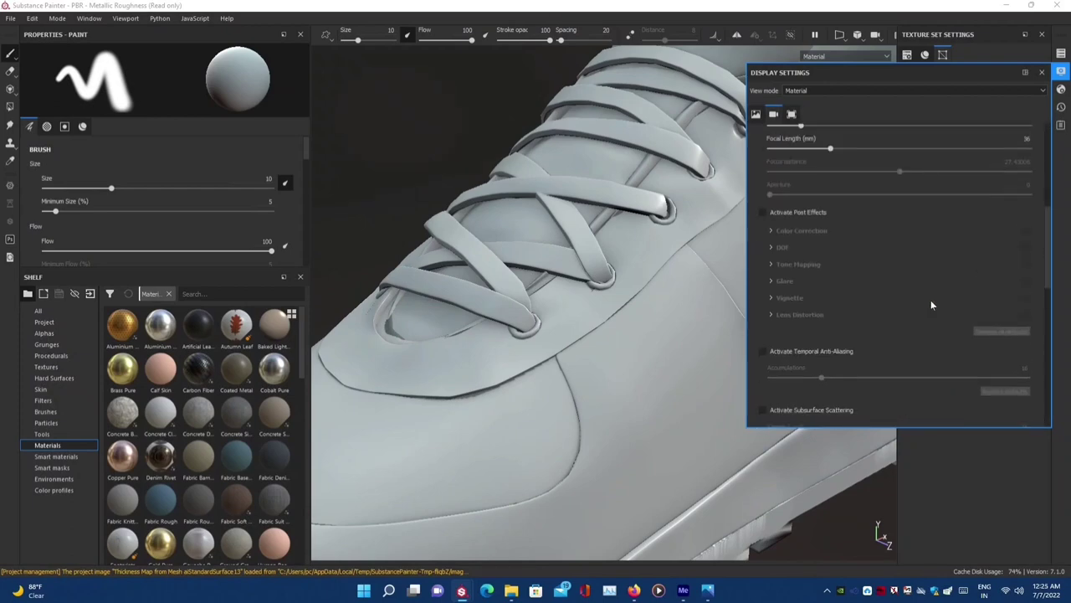
scroll(931, 305, up, 3)
- Orbit to a side-on view of the shoe and delete Layer 1
click(1041, 72)
scroll(712, 311, down, 3)
scroll(653, 249, down, 3)
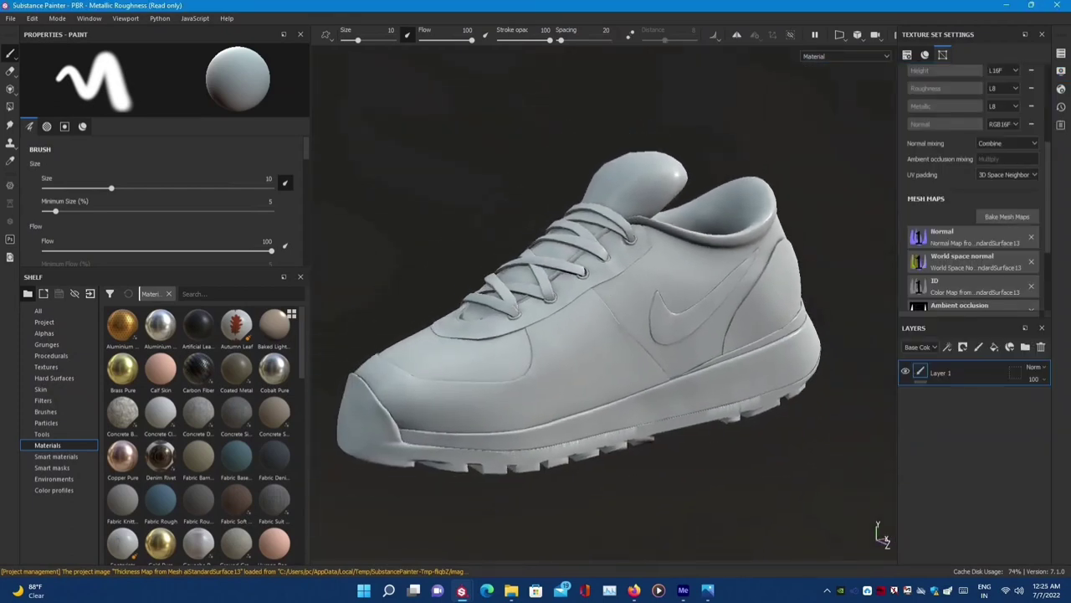
scroll(599, 360, up, 2)
scroll(598, 360, up, 2)
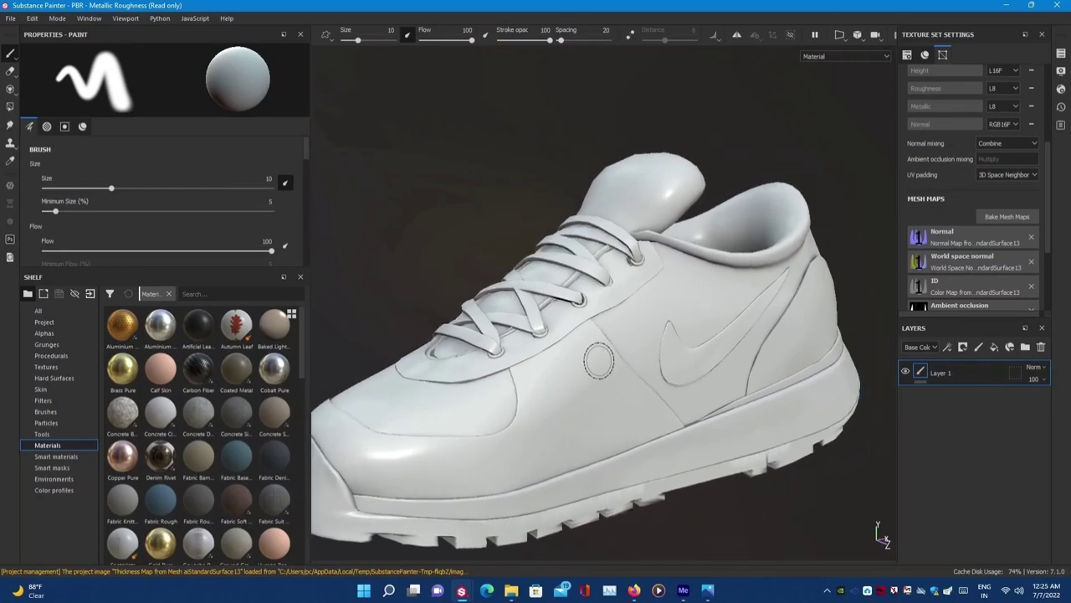
alt+drag(598, 360, 760, 329)
alt+right_drag(760, 301, 776, 331)
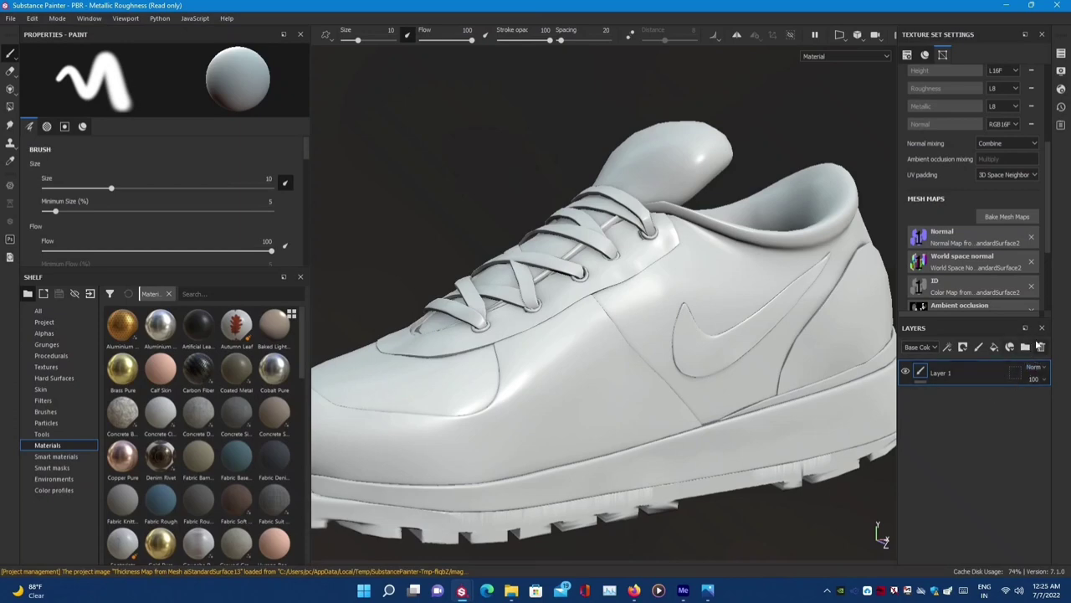
click(1041, 347)
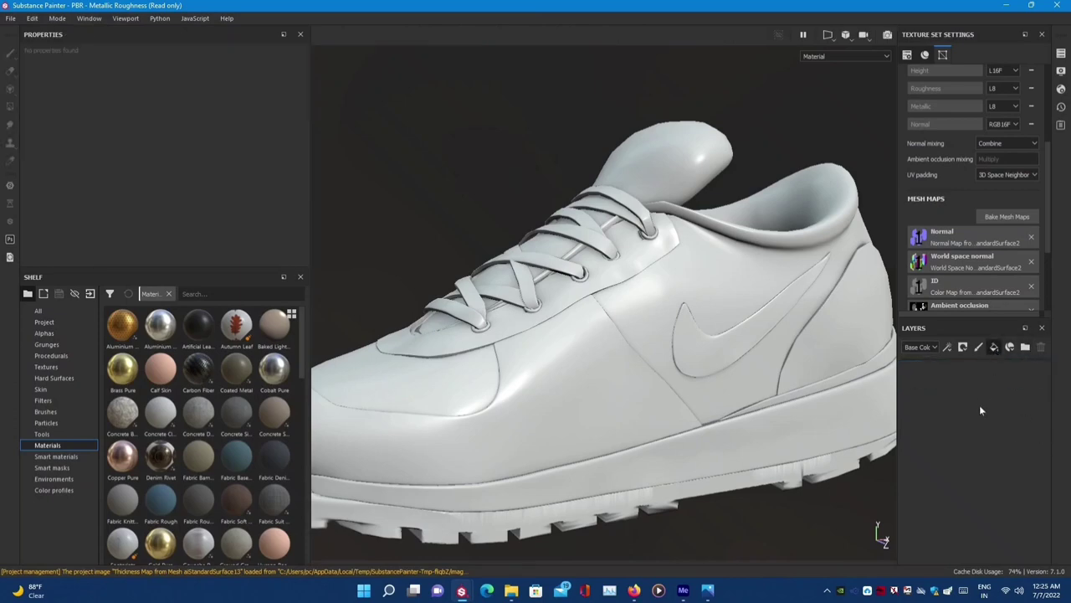
- Add a fill layer and set its base colour to teal
click(993, 346)
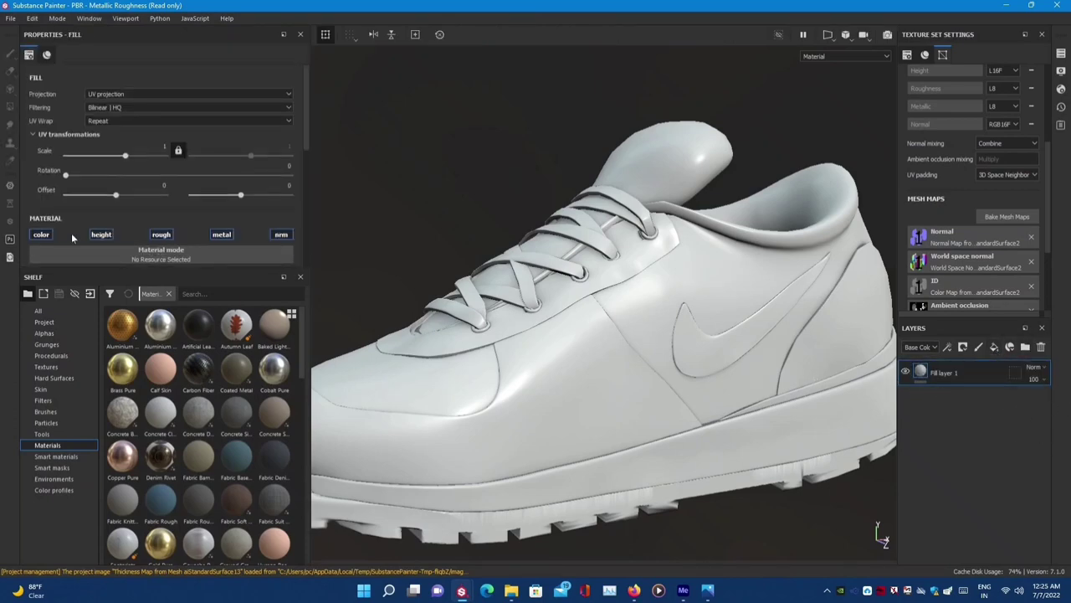
scroll(138, 208, down, 3)
scroll(146, 205, down, 1)
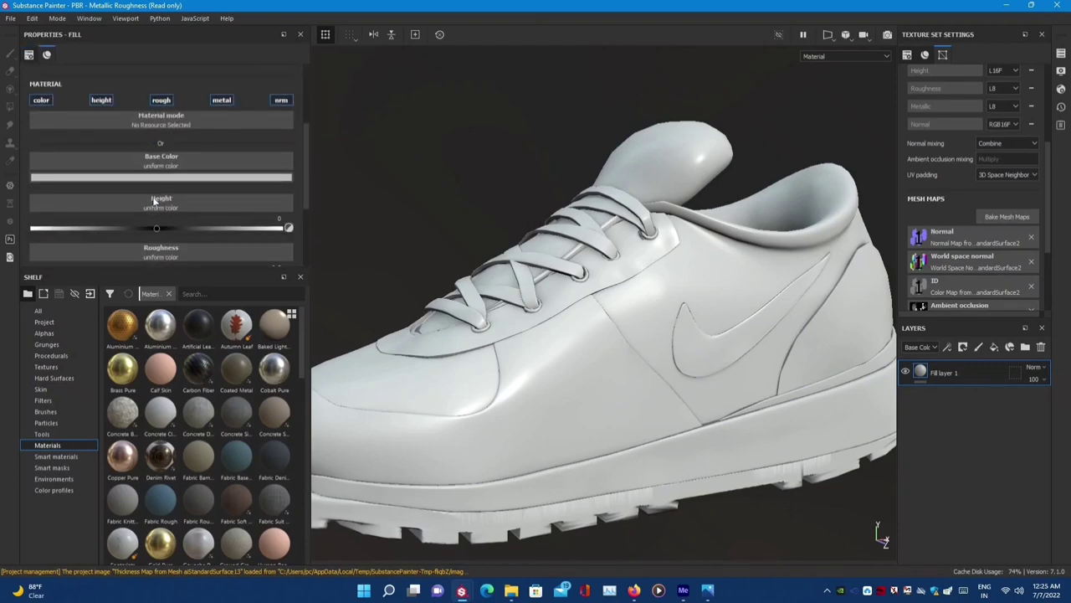
click(172, 178)
click(248, 239)
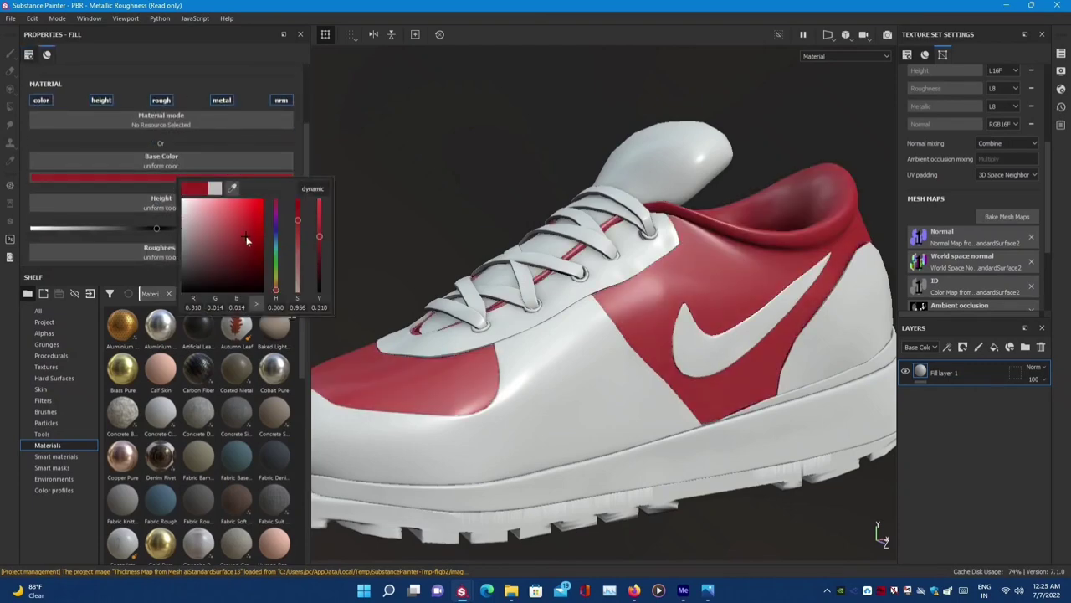
drag(248, 241, 222, 226)
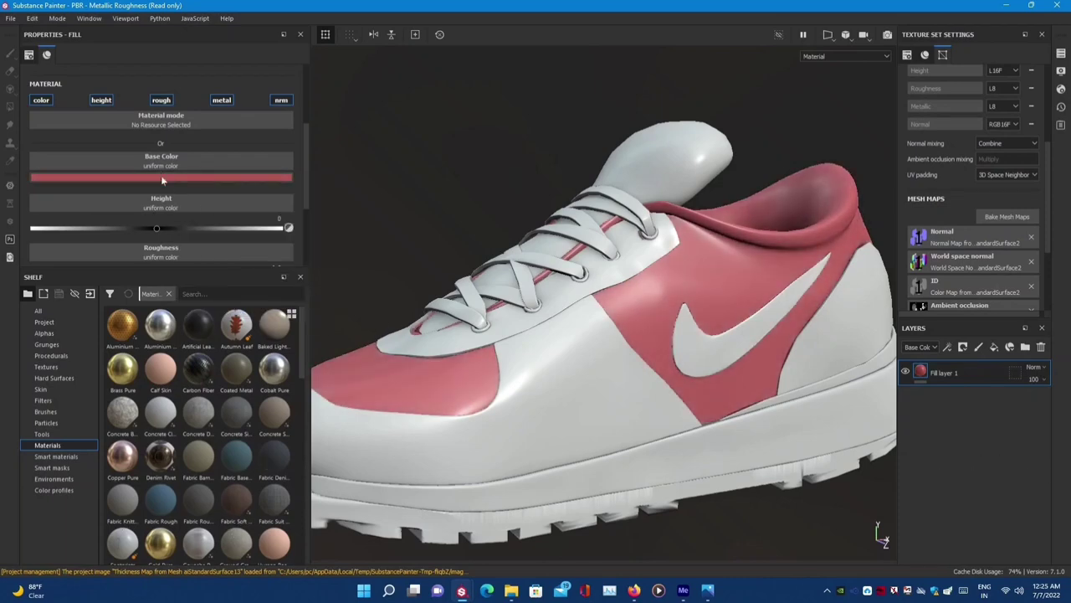
click(197, 178)
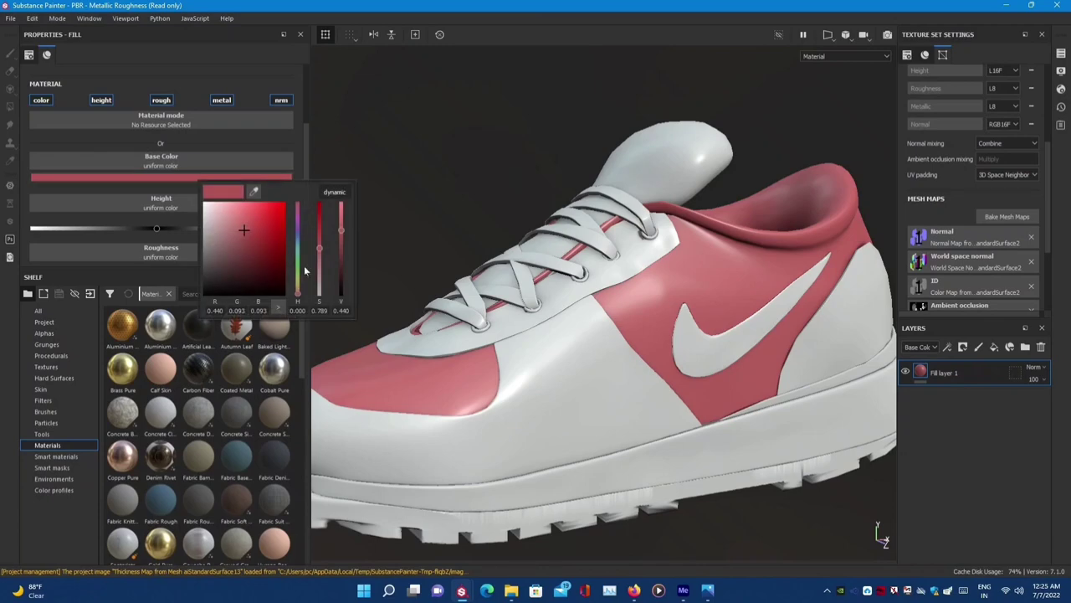
mouse_move(305, 269)
mouse_down()
mouse_move(301, 293)
mouse_move(301, 219)
mouse_move(292, 269)
mouse_up()
click(647, 363)
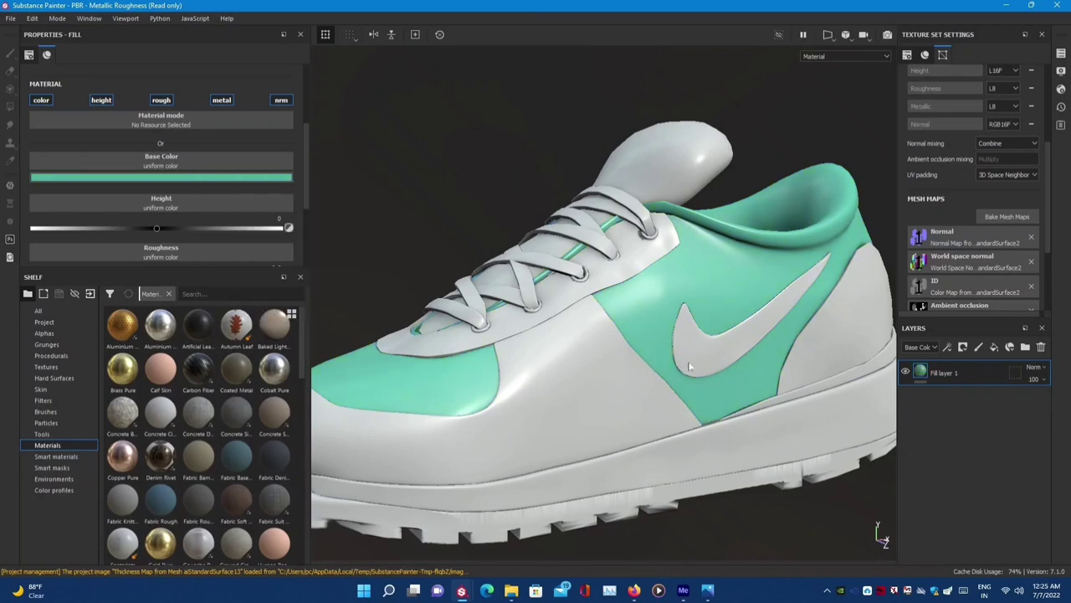
- View the teal shoe from back and top, rotating the environment lighting around it
mouse_move(647, 364)
alt+right_down()
mouse_move(631, 330)
mouse_move(477, 366)
alt+right_up()
mouse_move(476, 366)
alt+mouse_down()
mouse_move(780, 470)
mouse_move(502, 378)
alt+mouse_up()
mouse_move(626, 329)
shift+right_down()
mouse_move(494, 330)
mouse_move(553, 333)
mouse_move(507, 341)
mouse_move(794, 429)
mouse_move(753, 418)
mouse_move(675, 368)
mouse_move(654, 391)
mouse_move(695, 296)
mouse_move(491, 360)
mouse_move(645, 365)
shift+right_up()
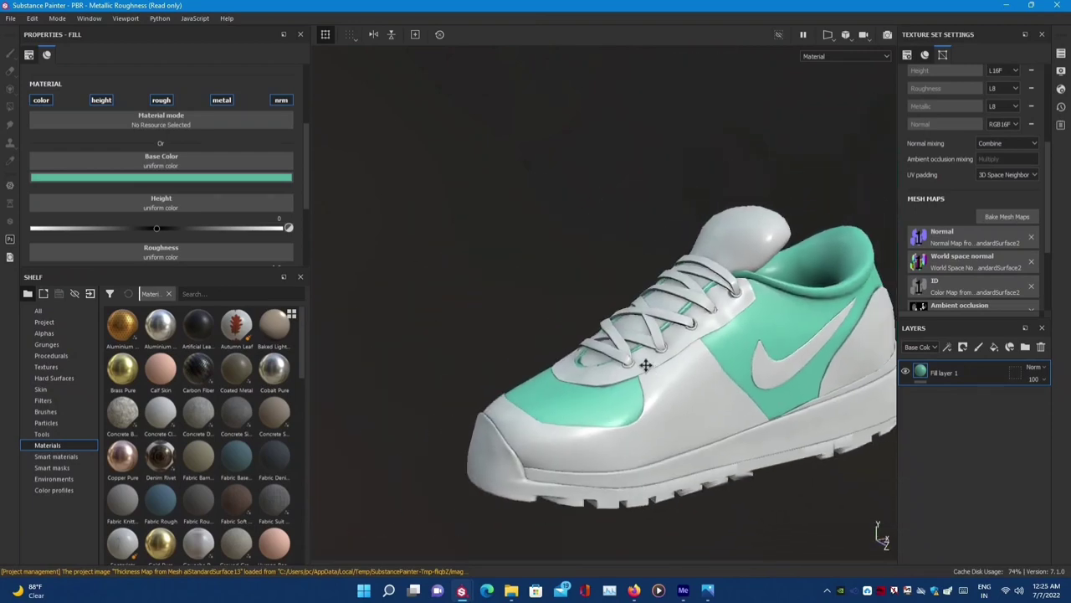
alt+middle_drag(645, 364, 611, 356)
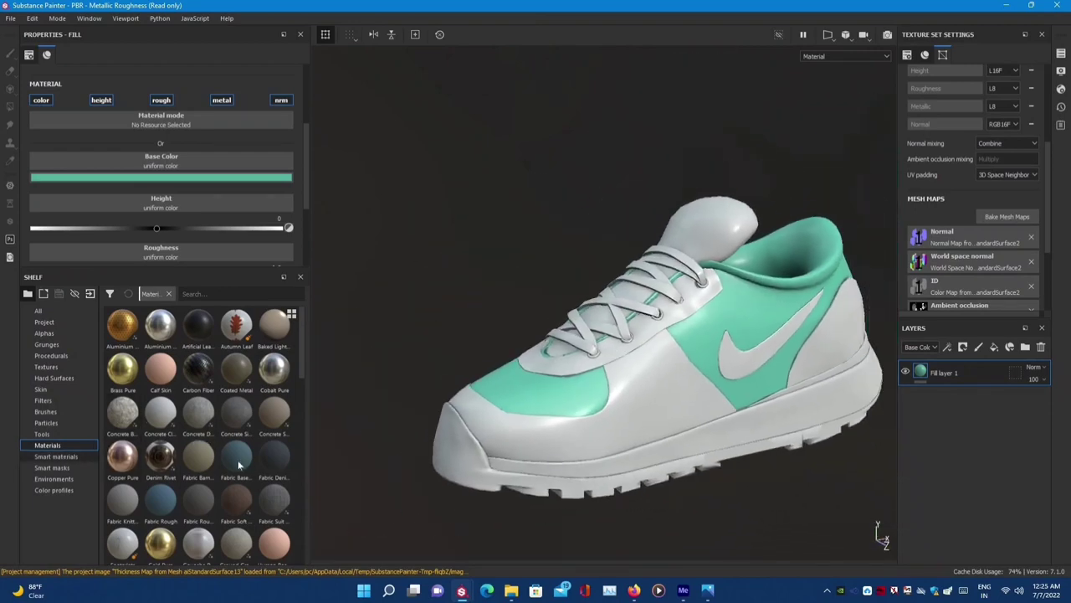
- Search smart materials for 'fab', apply Fabric UCP Used, then undo it
click(56, 456)
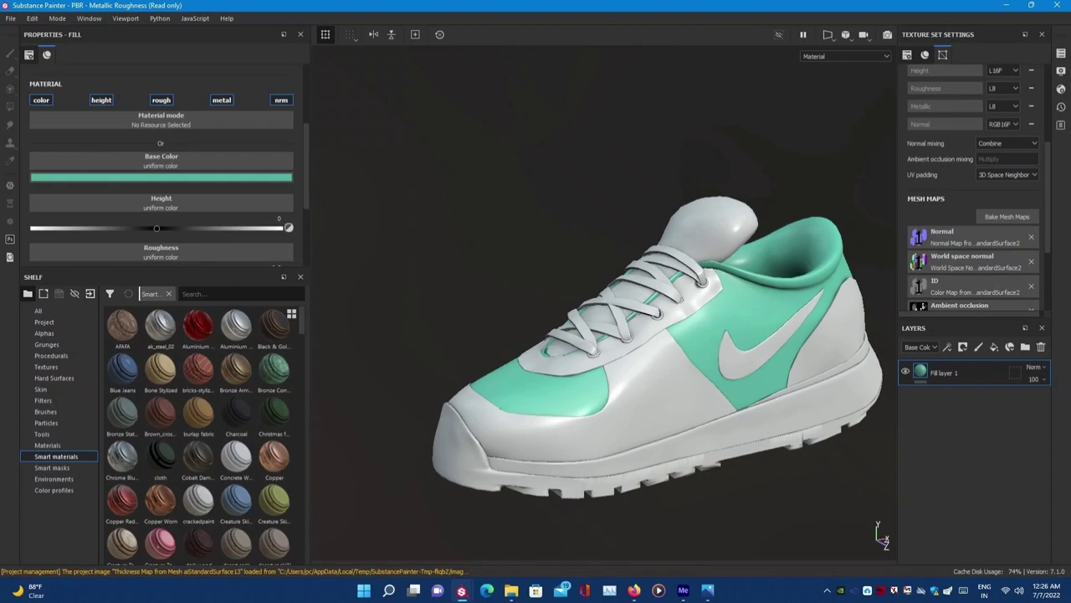
text(fab)
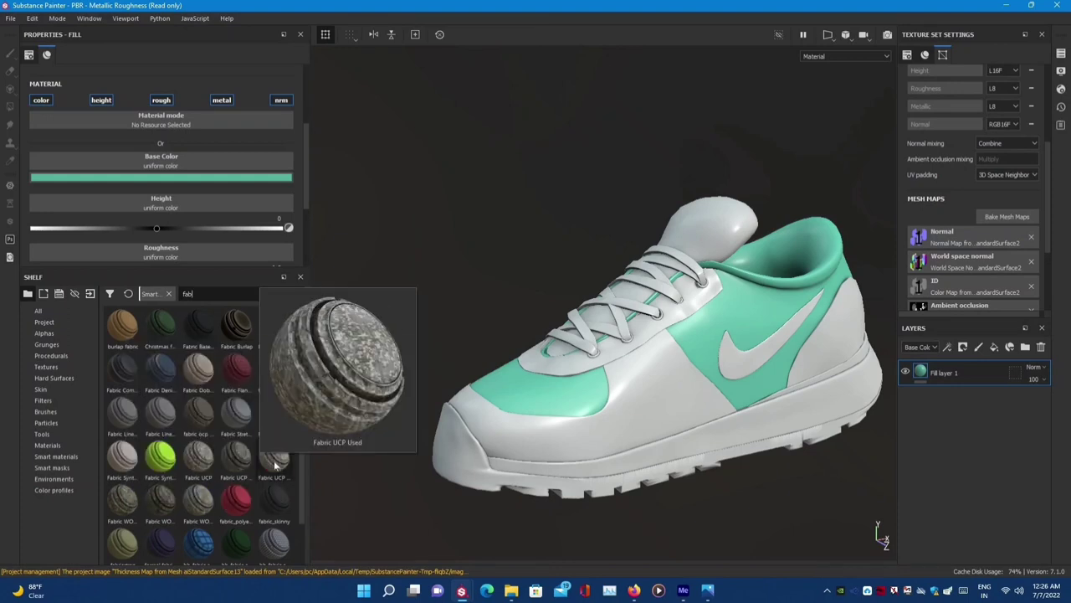
drag(274, 464, 744, 381)
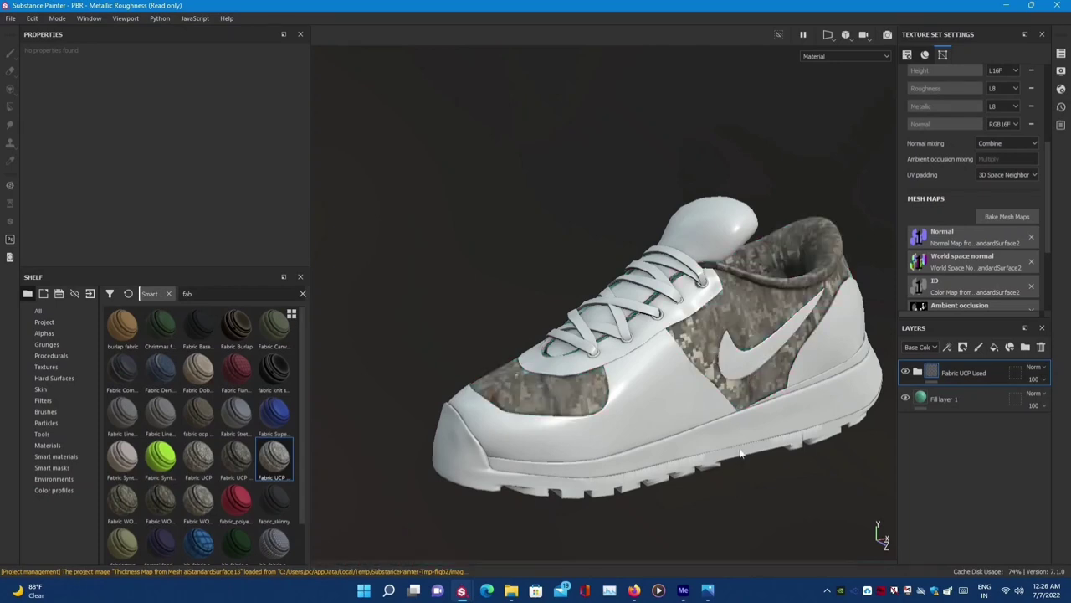
key(ctrl+z)
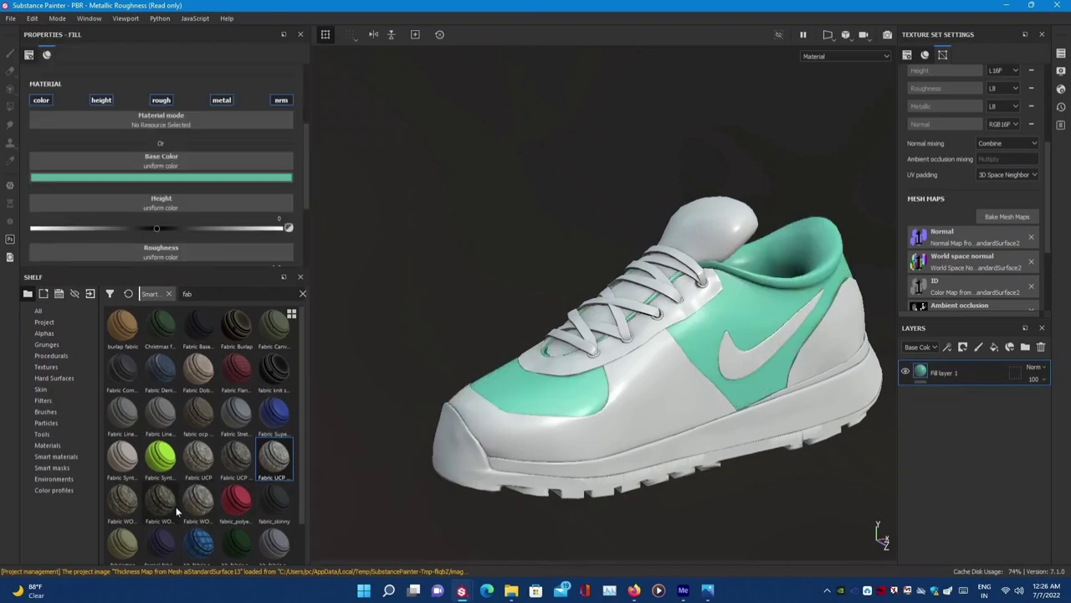
mouse_move(198, 501)
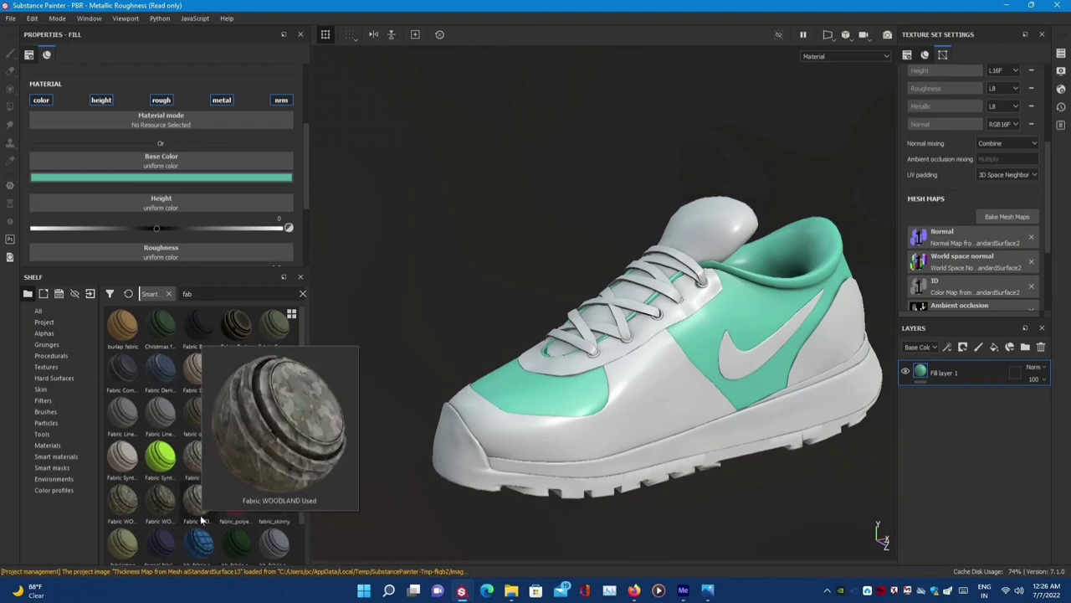
- Apply Fabric Linen Creased to the shoe and compare it with the fabric layers hidden
mouse_move(201, 519)
mouse_down()
mouse_move(240, 450)
mouse_move(694, 333)
mouse_up()
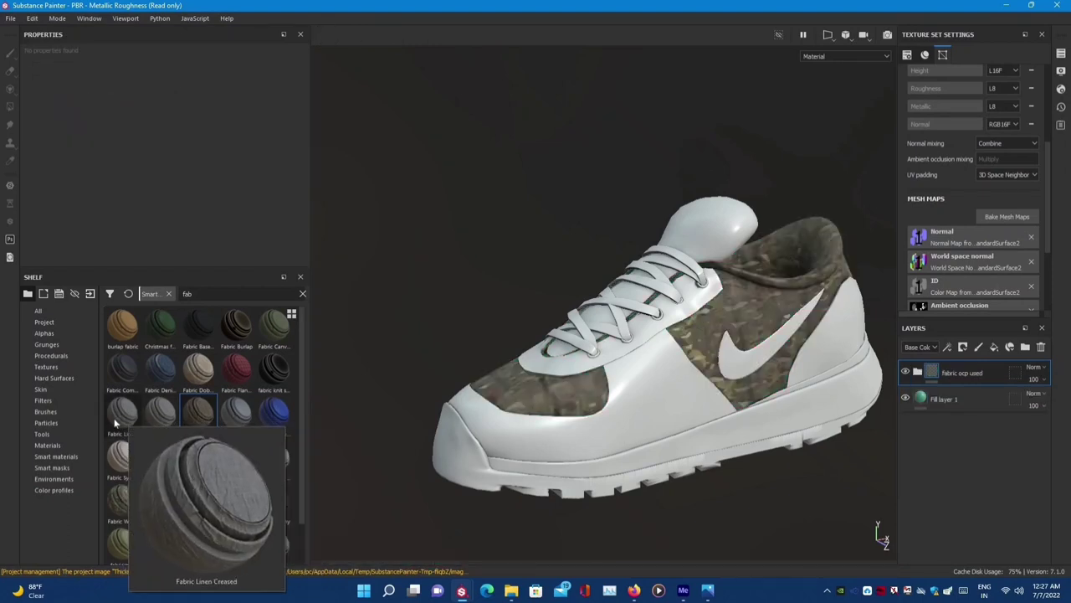
drag(115, 423, 956, 364)
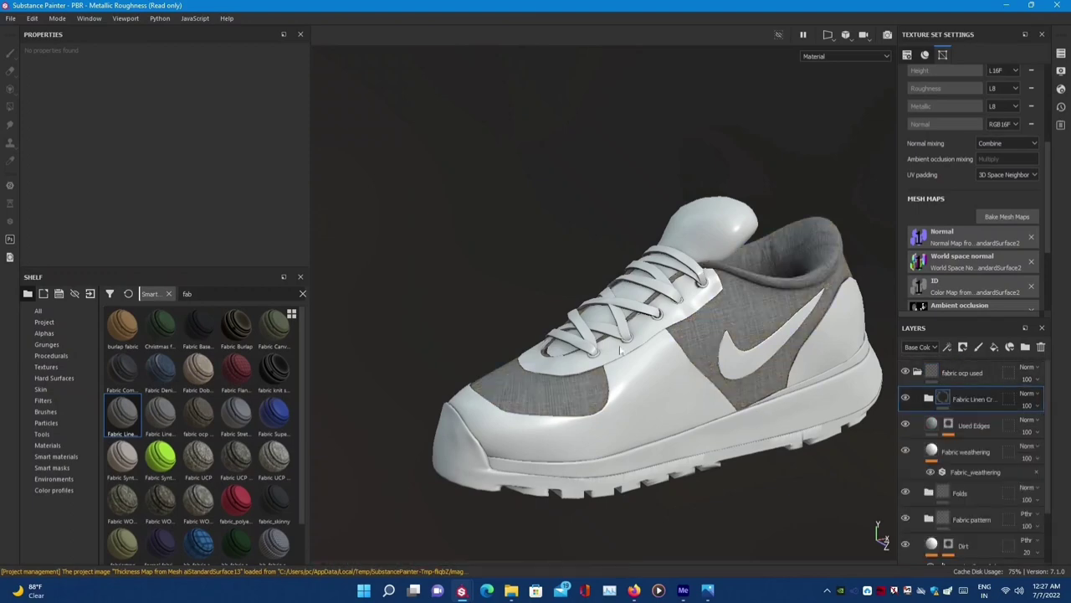
alt+right_drag(621, 353, 721, 351)
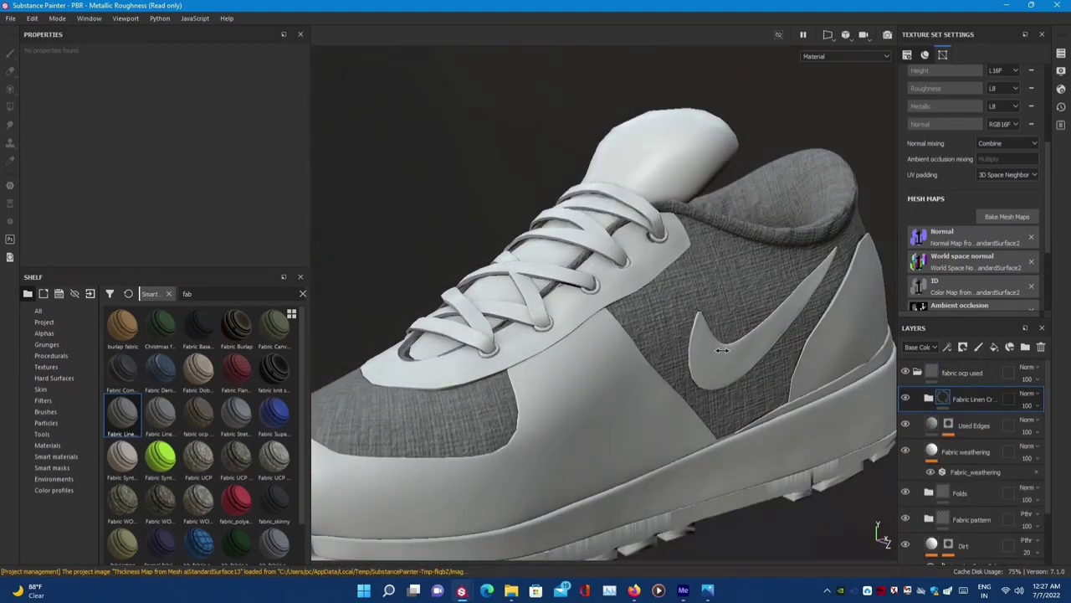
click(920, 374)
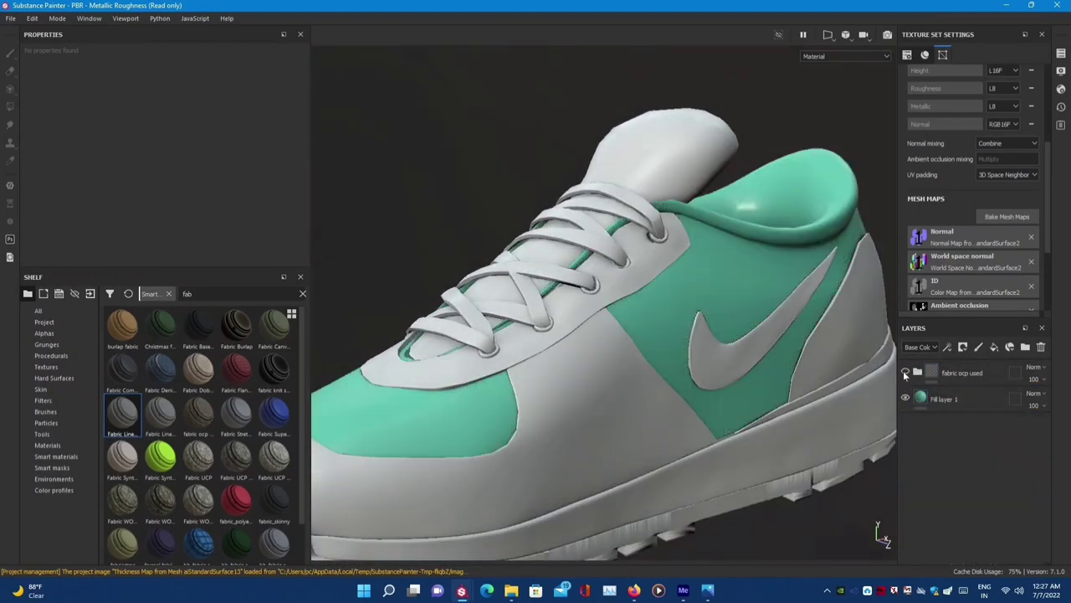
click(921, 374)
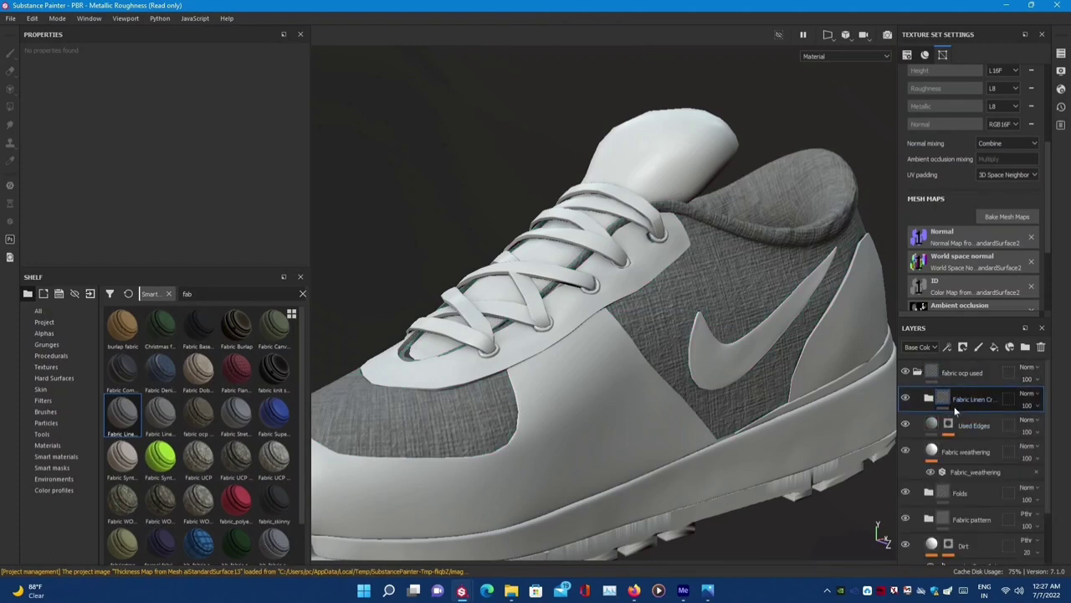
- Move Fabric Linen Creased to the top and hide it, showing fabric ocp used's Base layer
drag(955, 408, 941, 368)
click(918, 400)
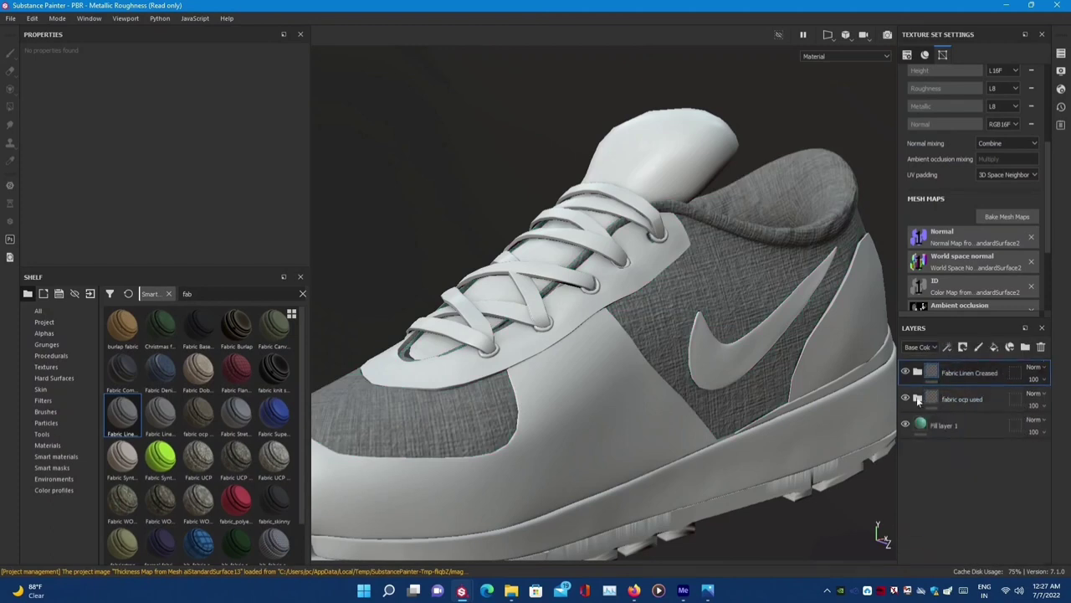
click(905, 373)
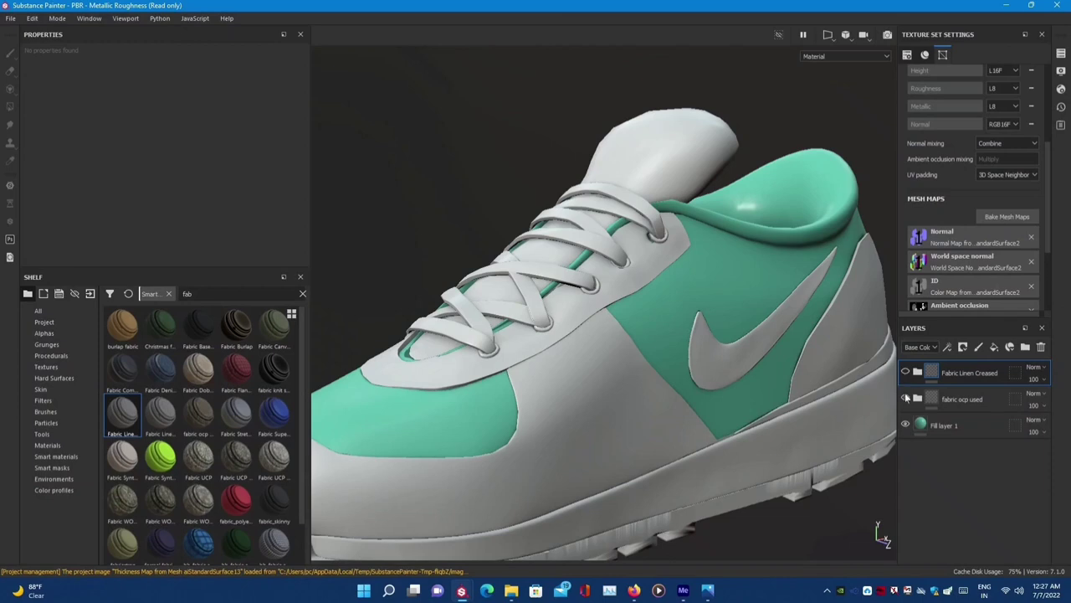
click(905, 398)
click(918, 399)
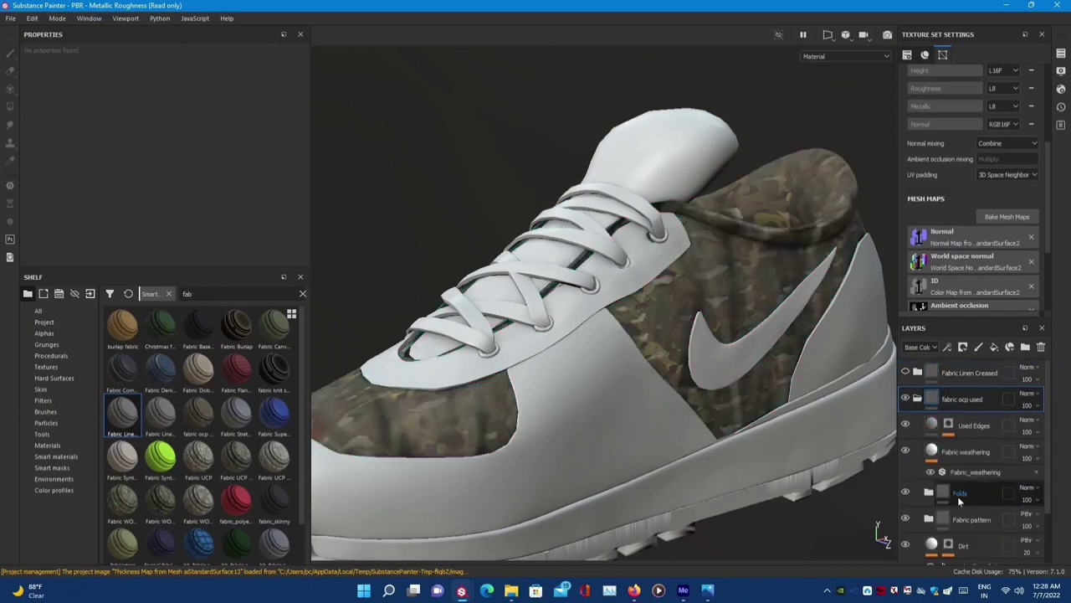
click(954, 519)
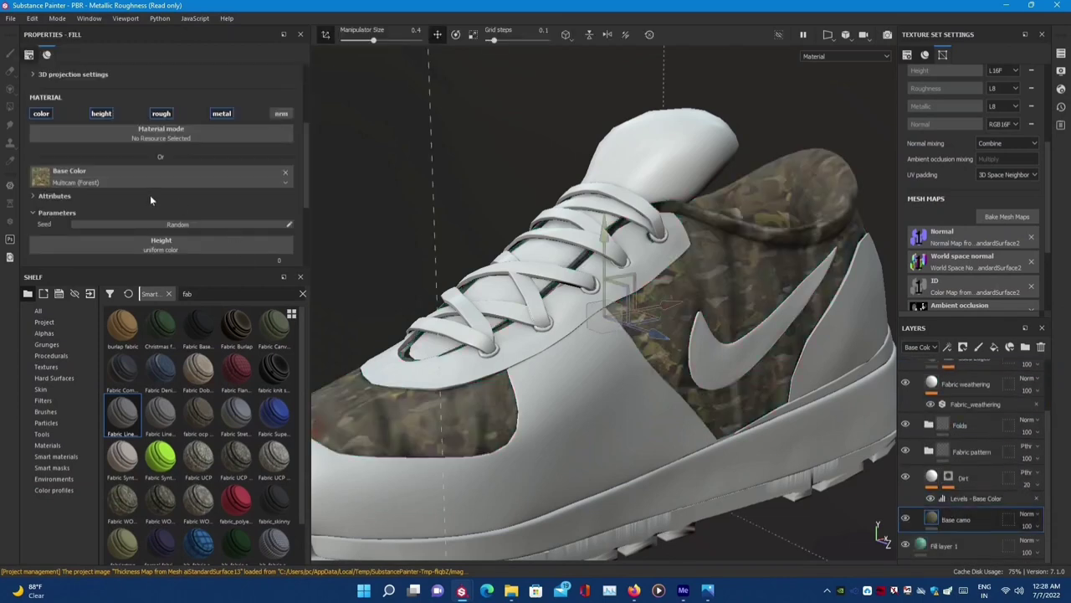
- Select the Dirt layer and reduce its pattern's UV scale
scroll(193, 221, down, 5)
scroll(214, 236, up, 3)
scroll(215, 236, up, 4)
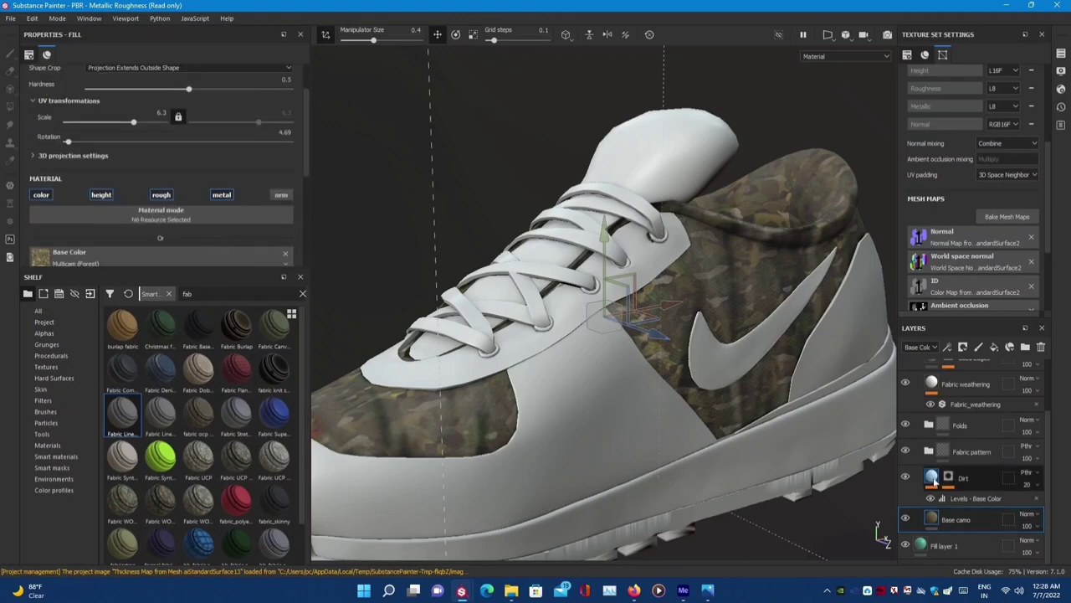
click(934, 477)
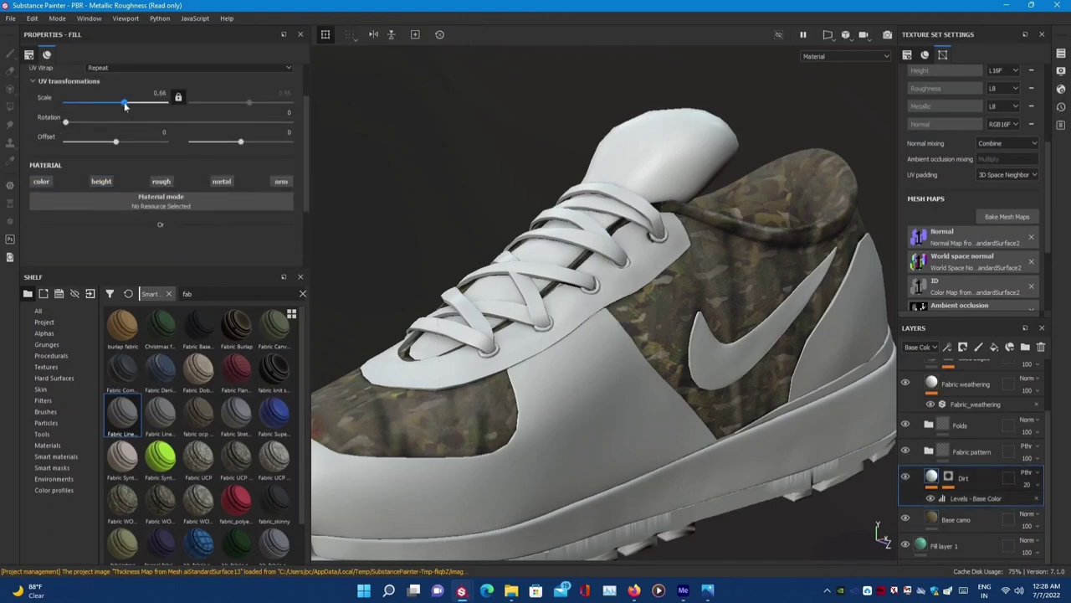
drag(147, 104, 143, 105)
key(c)
key(c)
key(c)
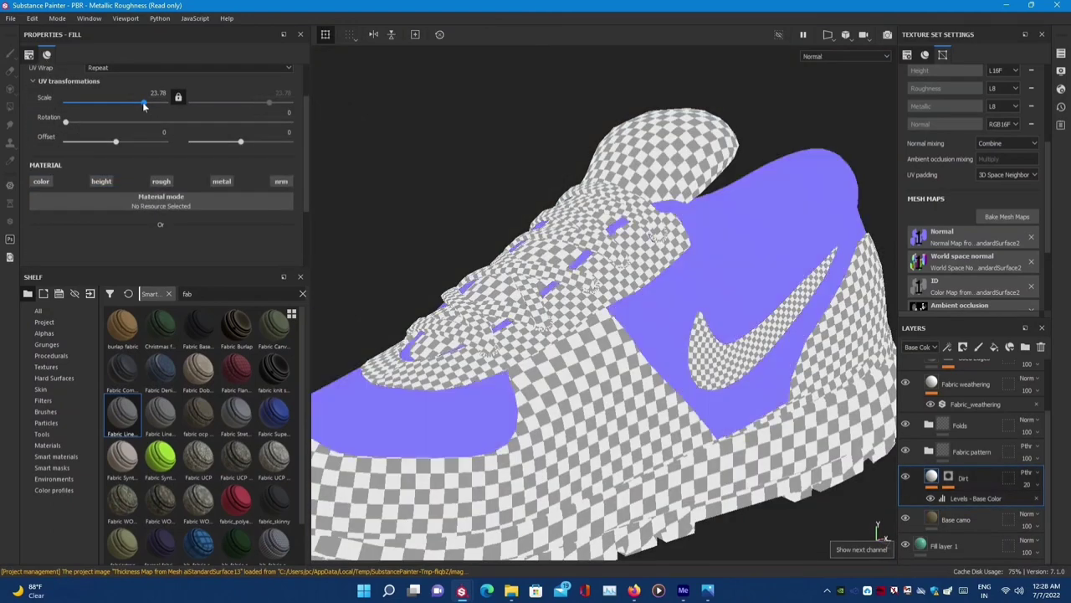
key(c)
key(c)
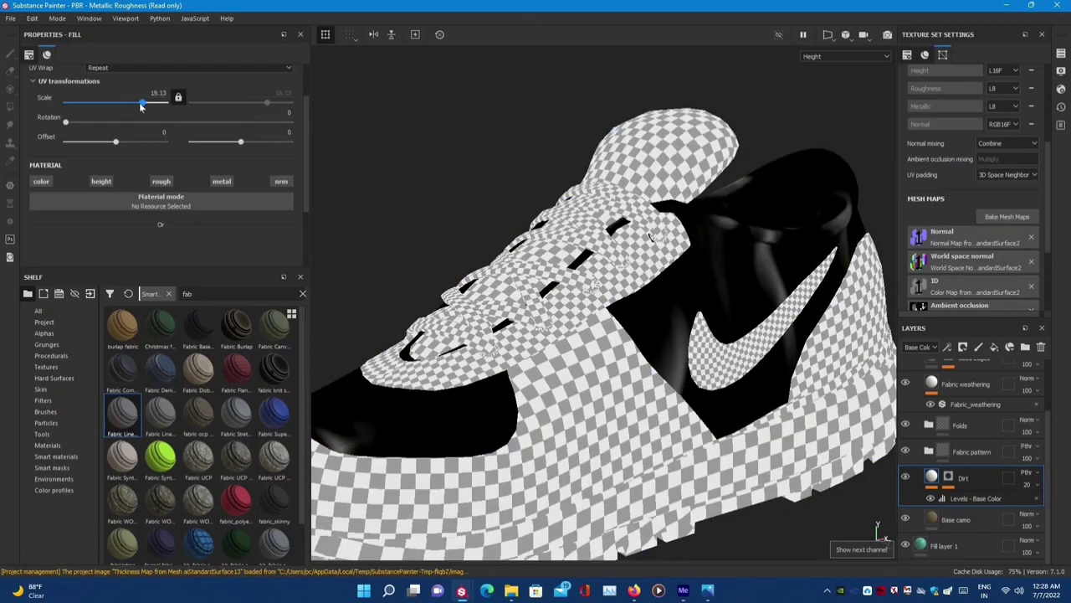
mouse_move(143, 106)
mouse_down()
mouse_move(23, 119)
mouse_move(38, 132)
mouse_move(106, 125)
mouse_up()
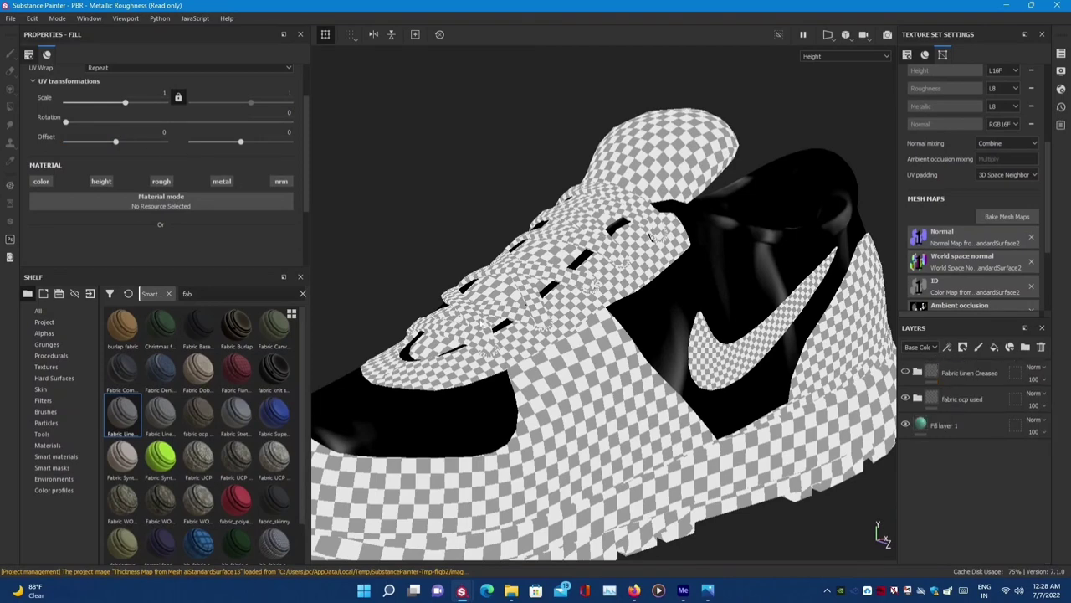
scroll(961, 542, up, 2)
- Lower the MG Dirt generator's Dirt Level to 0.56
click(961, 542)
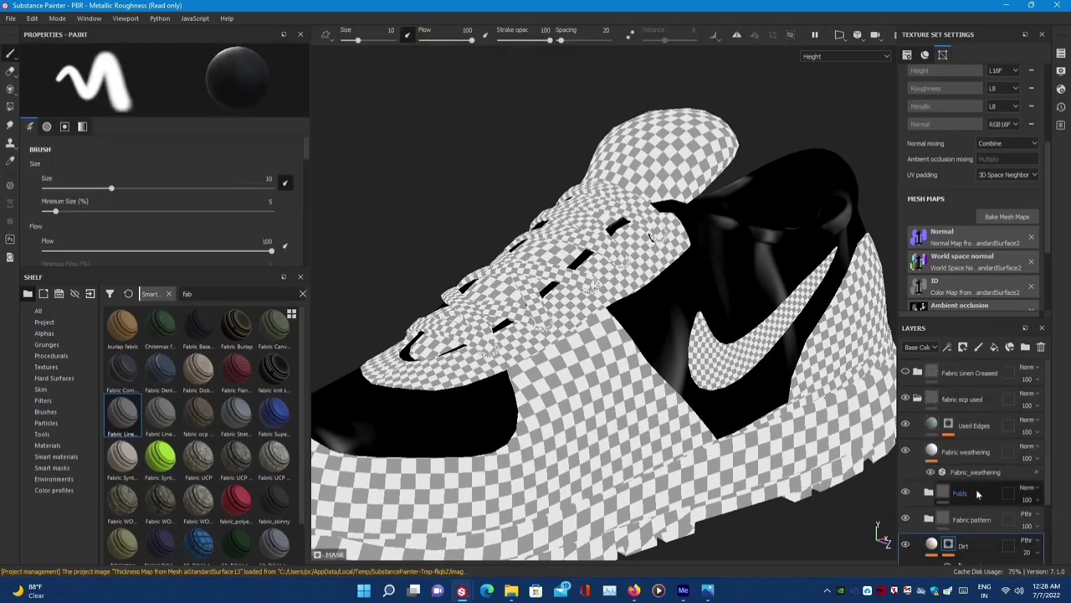
scroll(962, 519, down, 2)
click(971, 498)
mouse_move(224, 158)
mouse_down()
mouse_move(1, 171)
mouse_move(329, 158)
mouse_move(201, 173)
mouse_move(133, 163)
mouse_move(177, 173)
mouse_up()
key(c)
key(c)
key(c)
key(c)
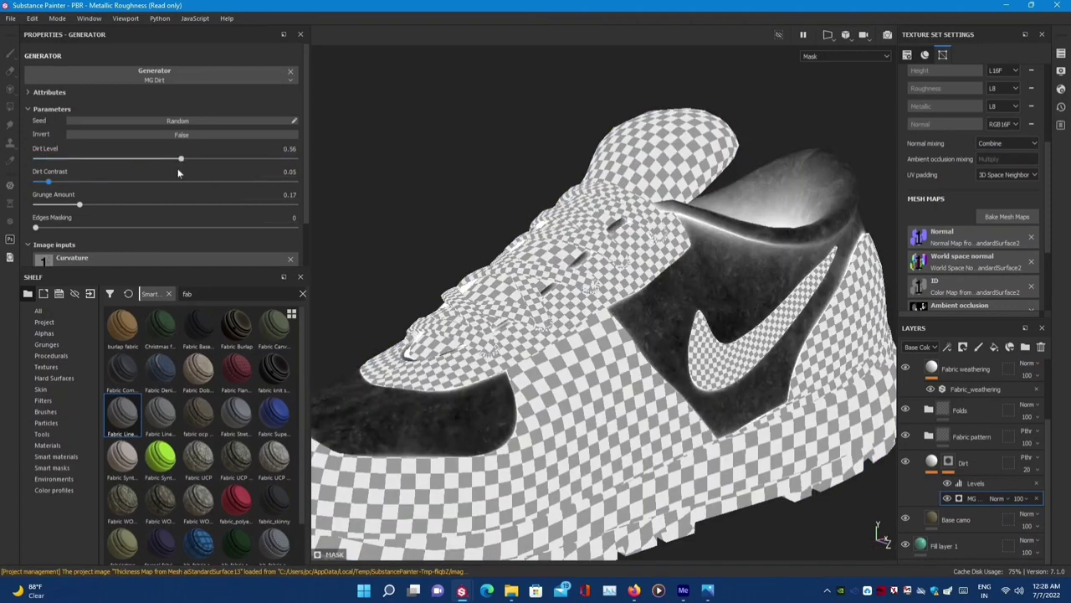
key(m)
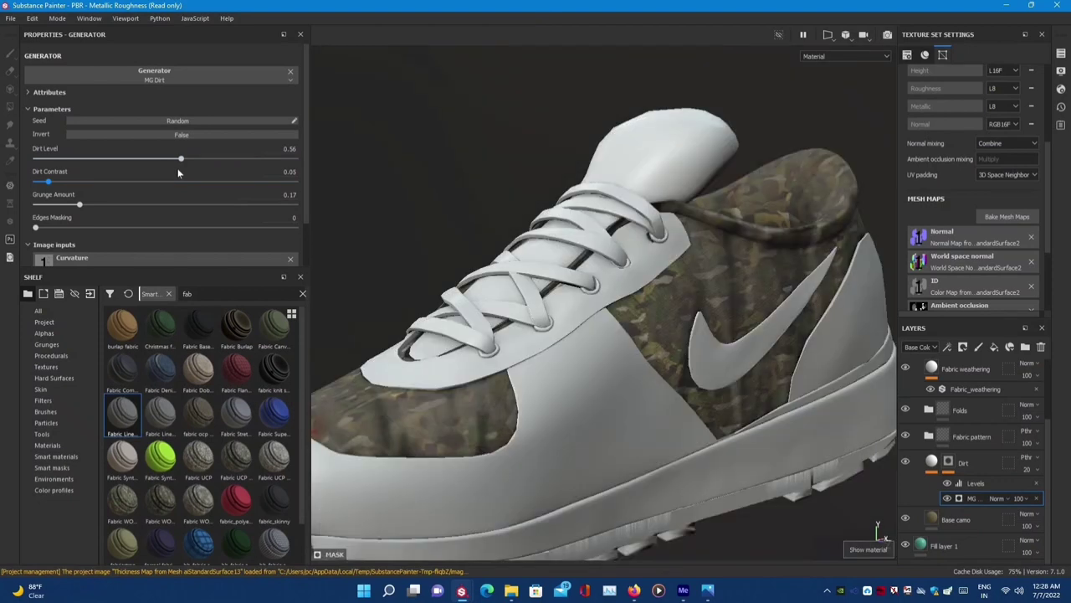
- Enable the Dirt layer's colour channel and set its base colour to very dark red
click(932, 461)
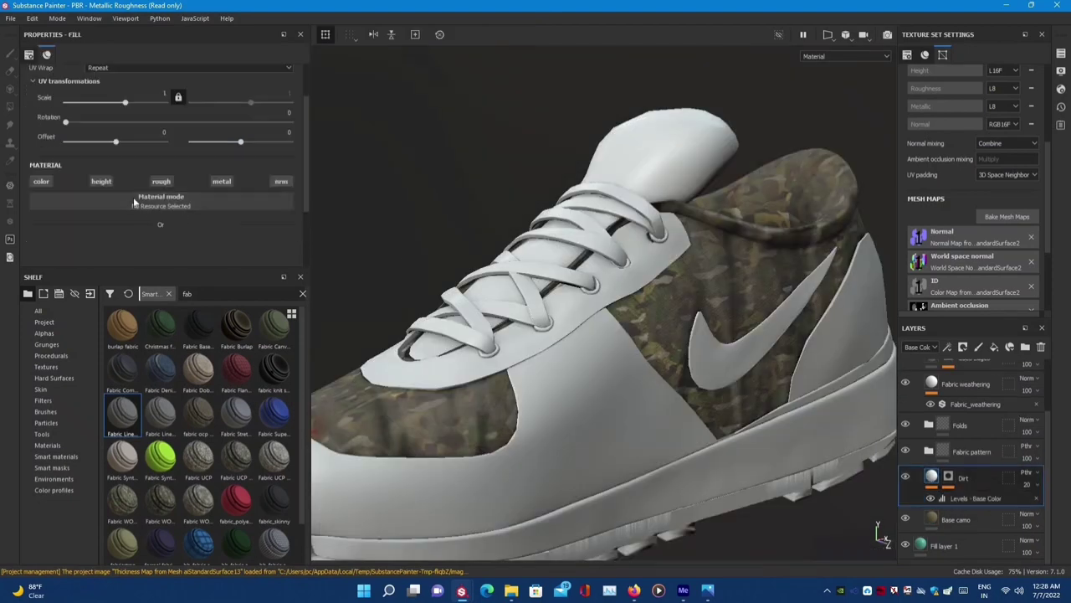
click(39, 183)
click(251, 258)
mouse_move(266, 289)
mouse_down()
mouse_move(266, 314)
mouse_move(196, 359)
mouse_up()
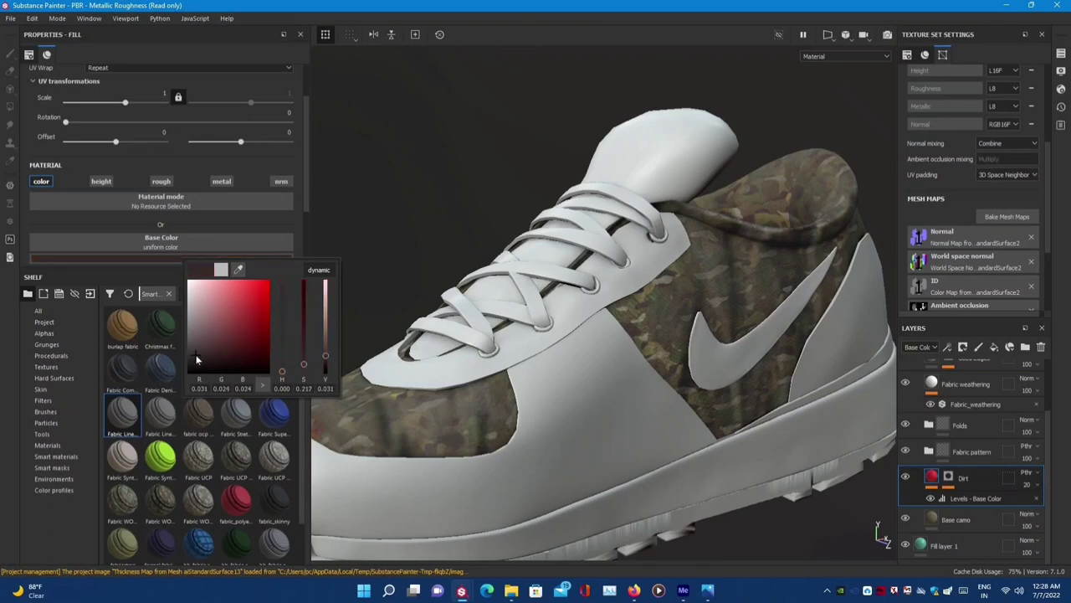
- Select the Base camo layer and browse its material attributes and parameters
click(954, 519)
scroll(178, 205, down, 3)
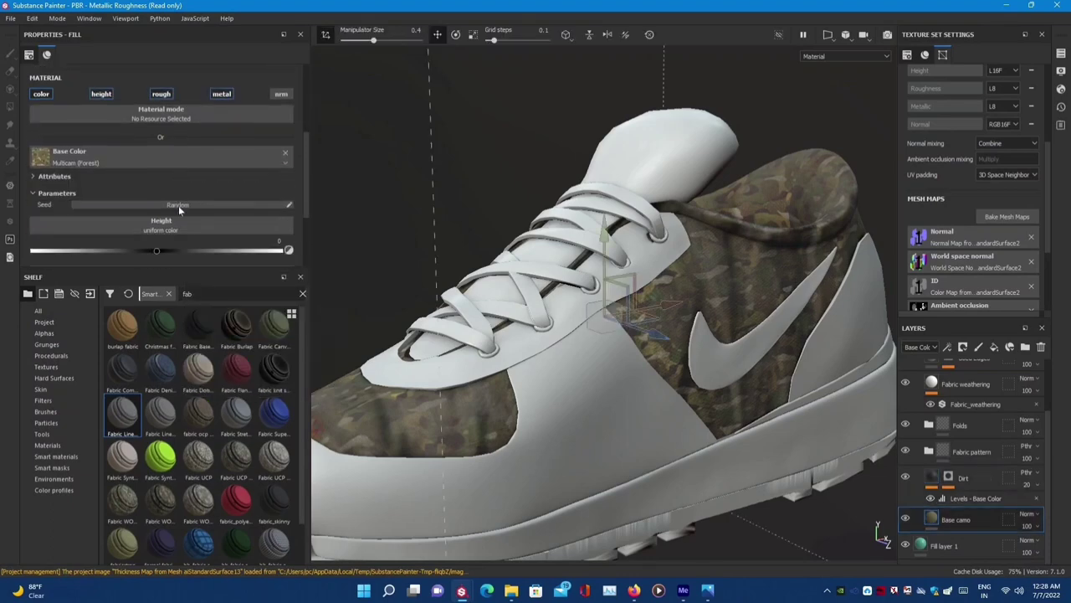
scroll(178, 205, down, 3)
scroll(179, 205, up, 3)
click(38, 178)
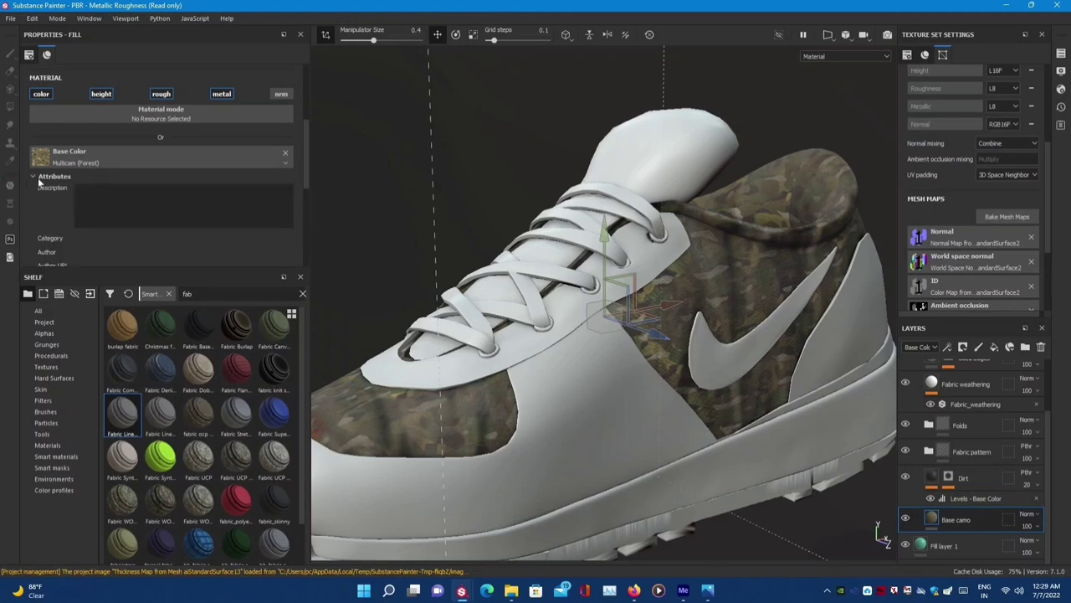
scroll(127, 198, down, 3)
scroll(127, 198, up, 3)
click(38, 176)
scroll(164, 185, down, 3)
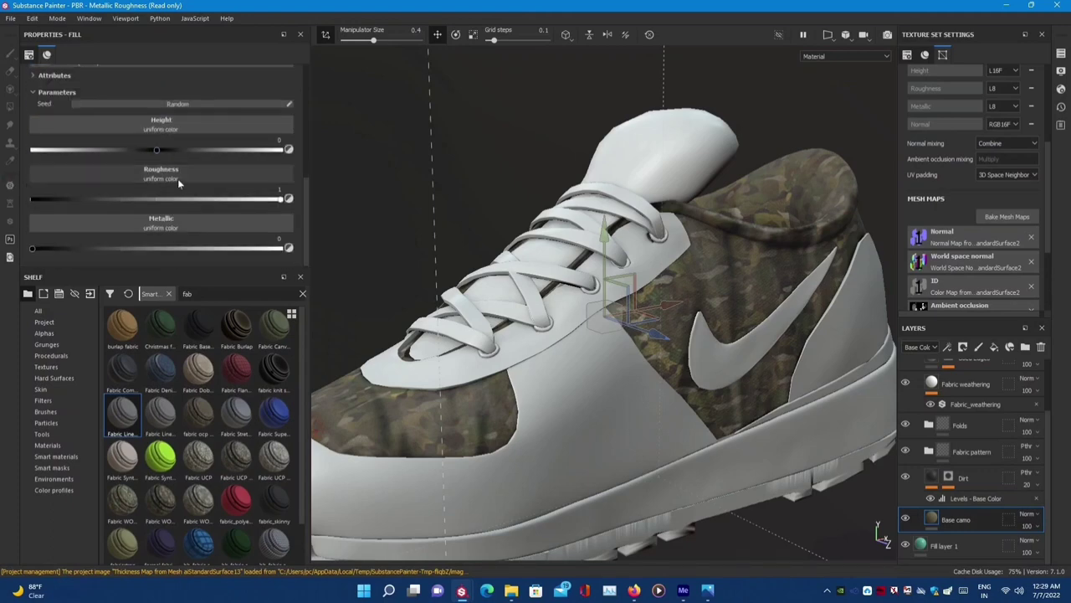
- Add an HSL Perceptive filter to the Base camo layer
right_click(929, 519)
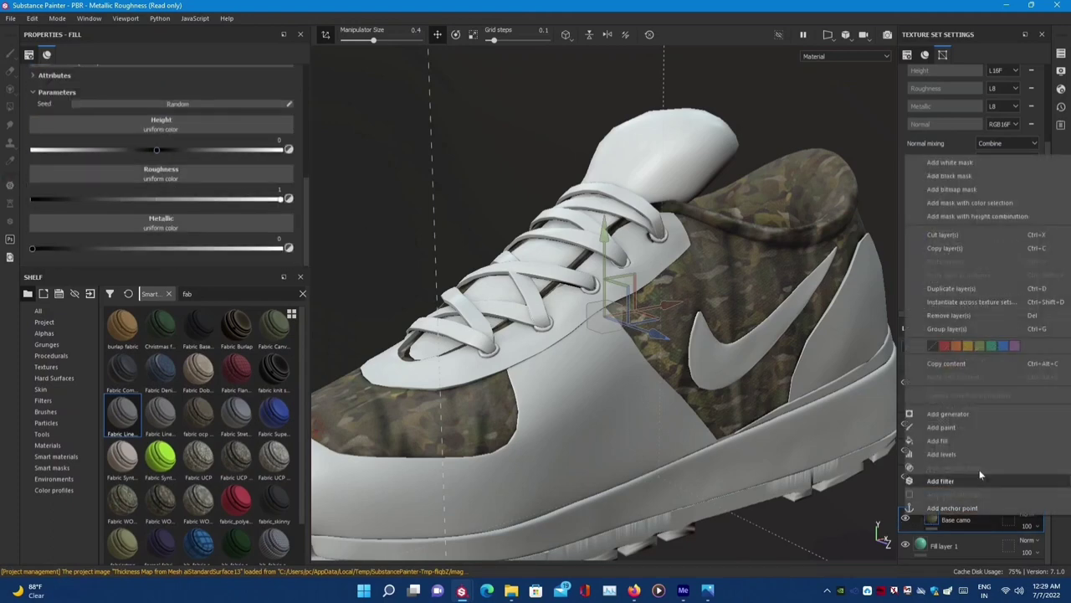
click(975, 480)
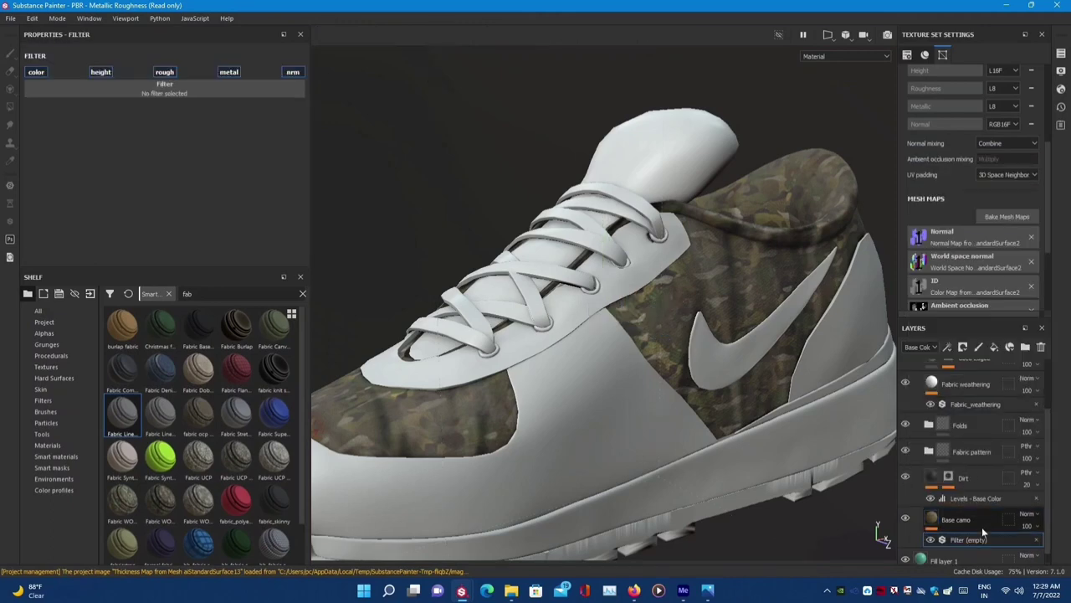
click(164, 88)
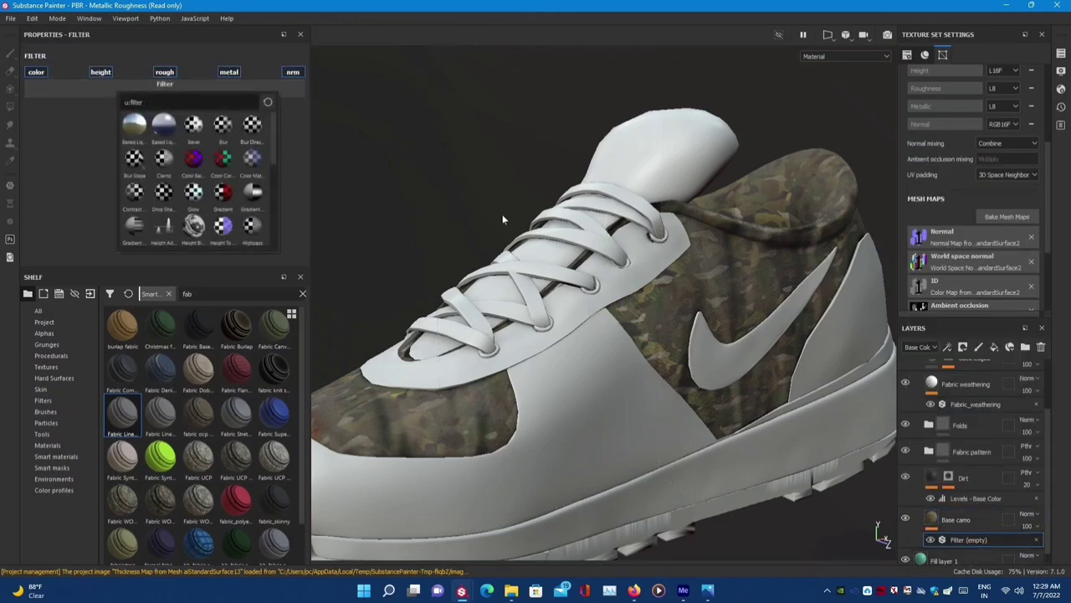
text(sl)
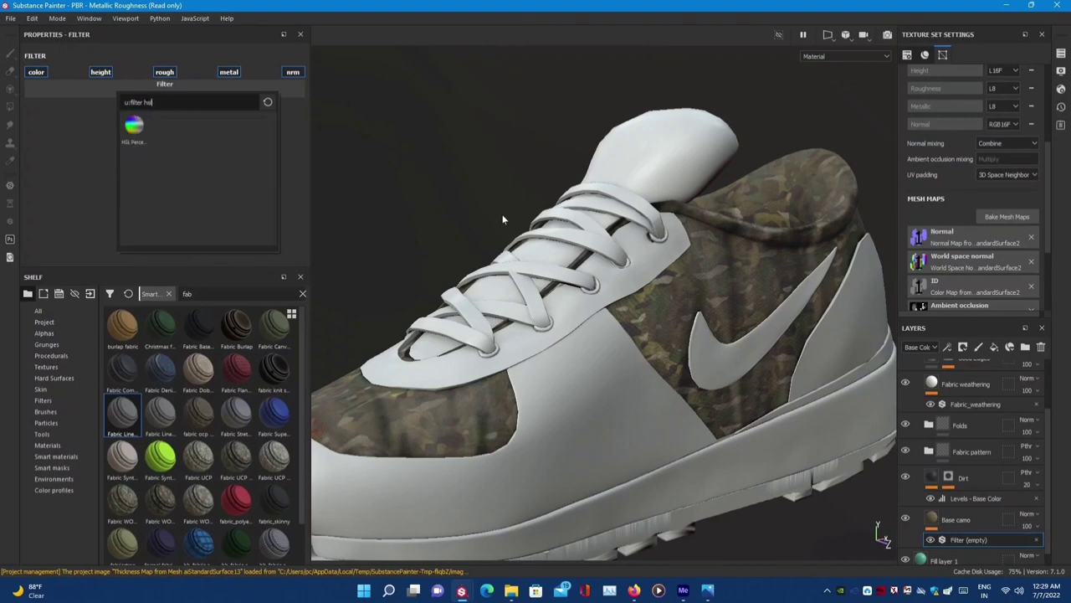
click(150, 144)
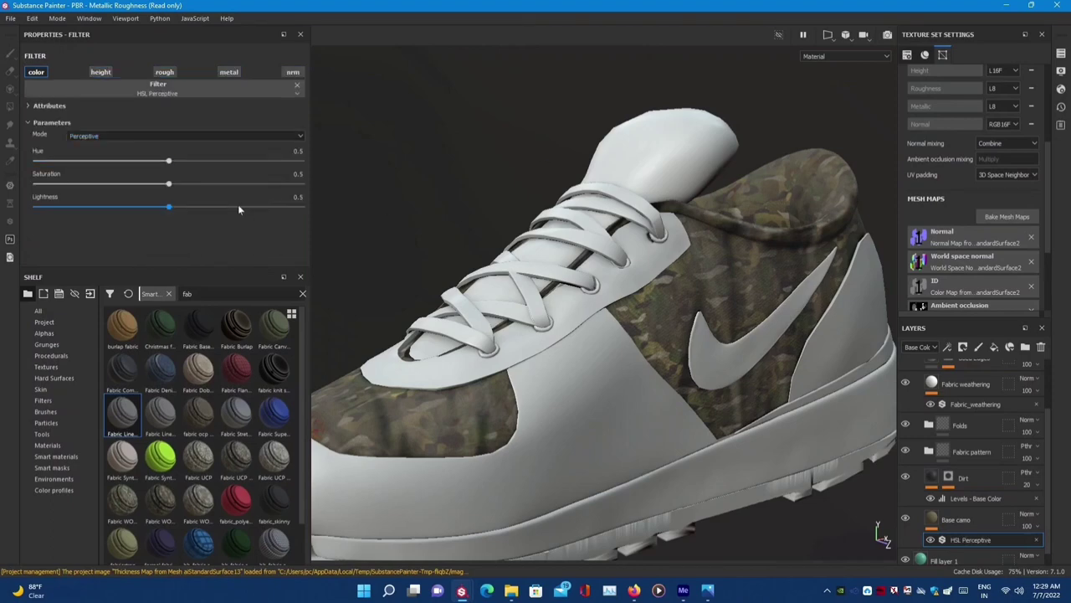
- Tune the filter to hue 0.67, saturation 0.555 and lightness 0.521 for a muted teal camo
mouse_move(168, 161)
mouse_down()
mouse_move(77, 165)
mouse_move(262, 160)
mouse_move(249, 160)
mouse_up()
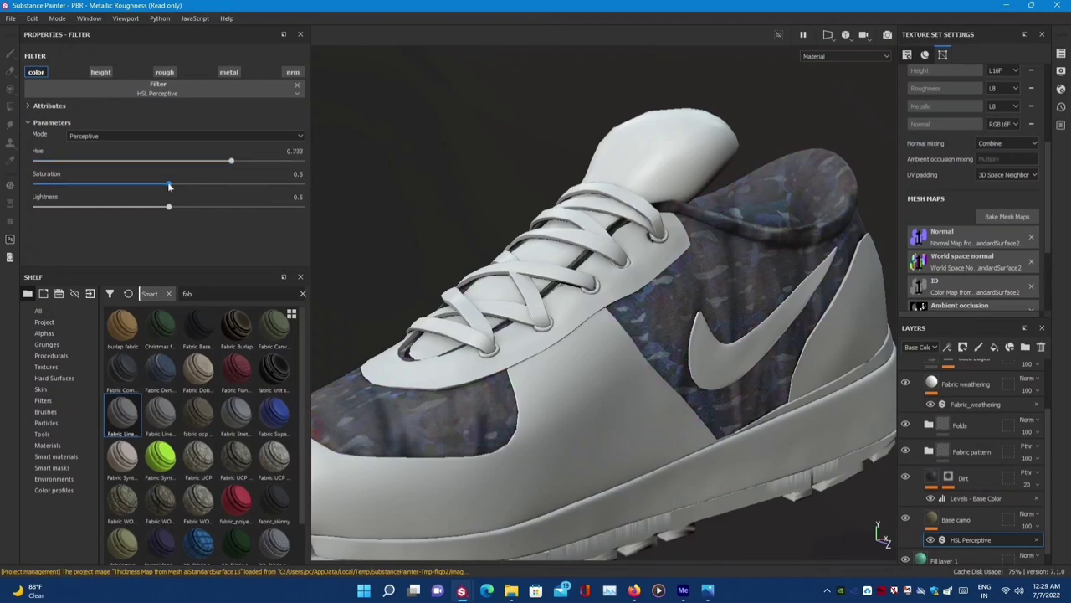
mouse_move(169, 186)
mouse_down()
mouse_move(258, 192)
mouse_move(173, 196)
mouse_move(238, 196)
mouse_up()
mouse_move(169, 205)
mouse_down()
mouse_move(220, 218)
mouse_move(174, 206)
mouse_up()
drag(228, 168, 214, 160)
alt+drag(519, 276, 580, 307)
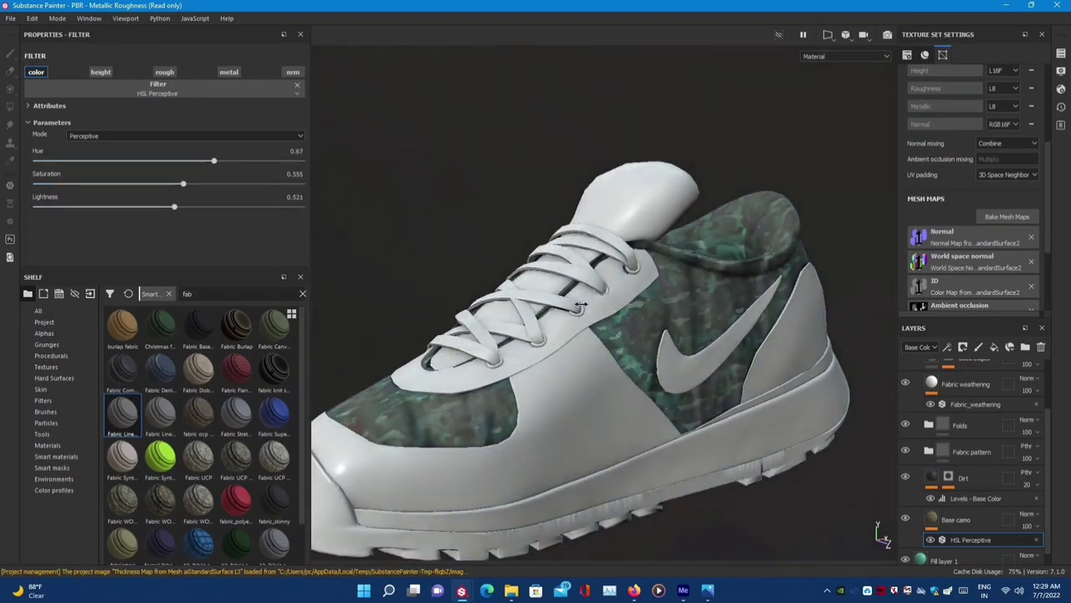
alt+drag(441, 327, 831, 492)
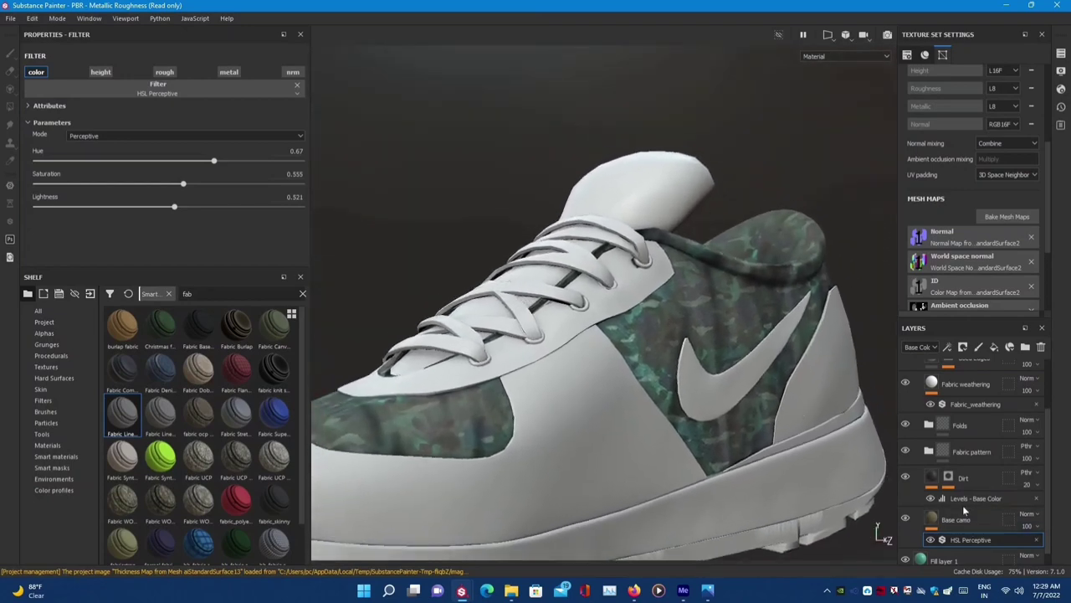
click(940, 482)
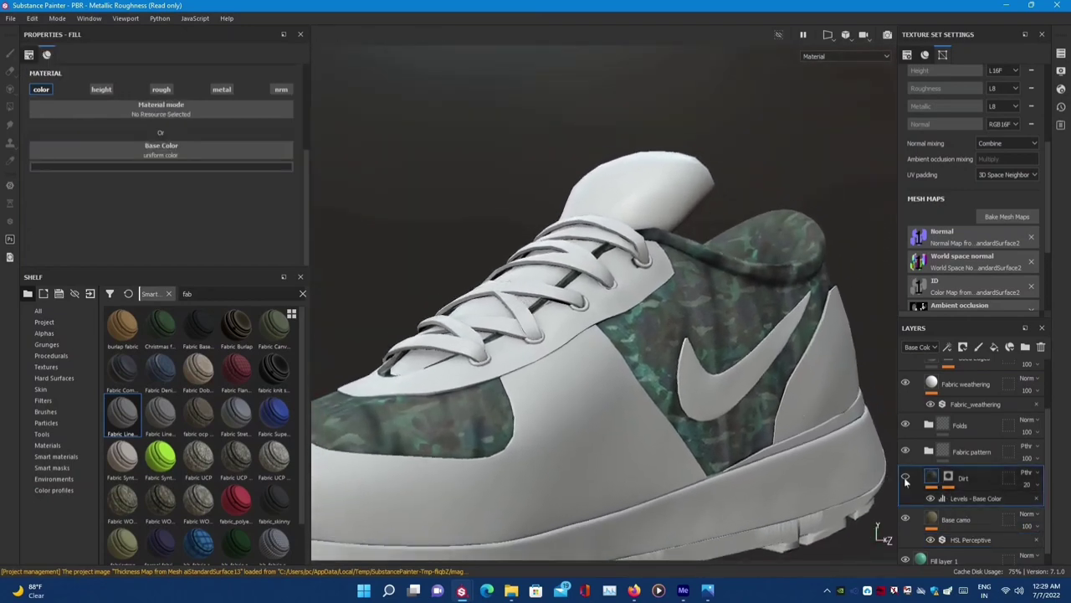
- Toggle the Fabric pattern folder to compare, expand it and preview its mask channel
click(906, 451)
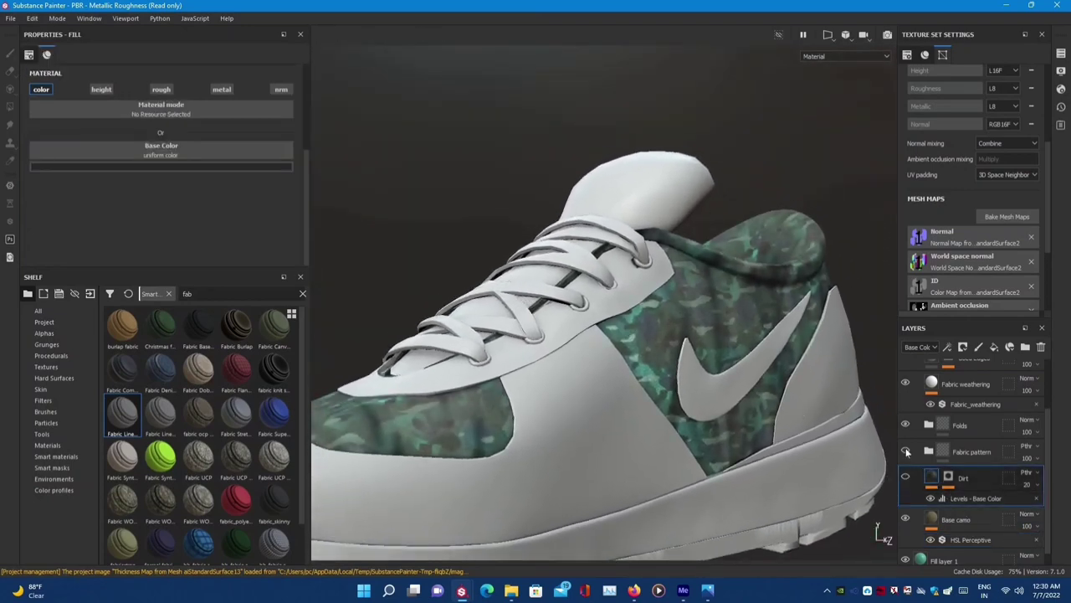
click(905, 451)
click(906, 451)
click(906, 451)
click(906, 451)
click(928, 451)
key(c)
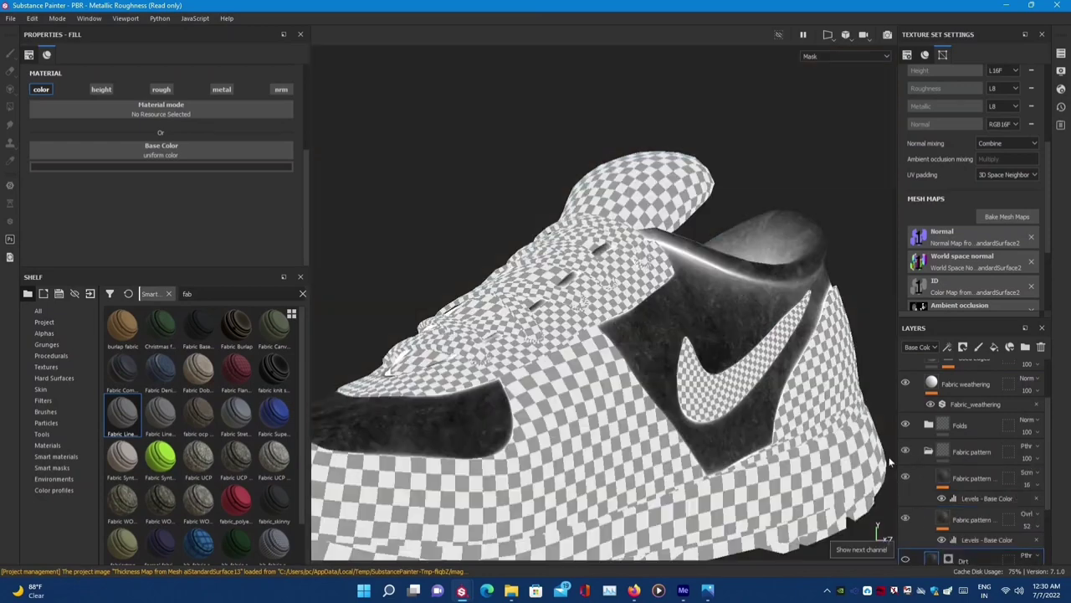
scroll(918, 513, down, 2)
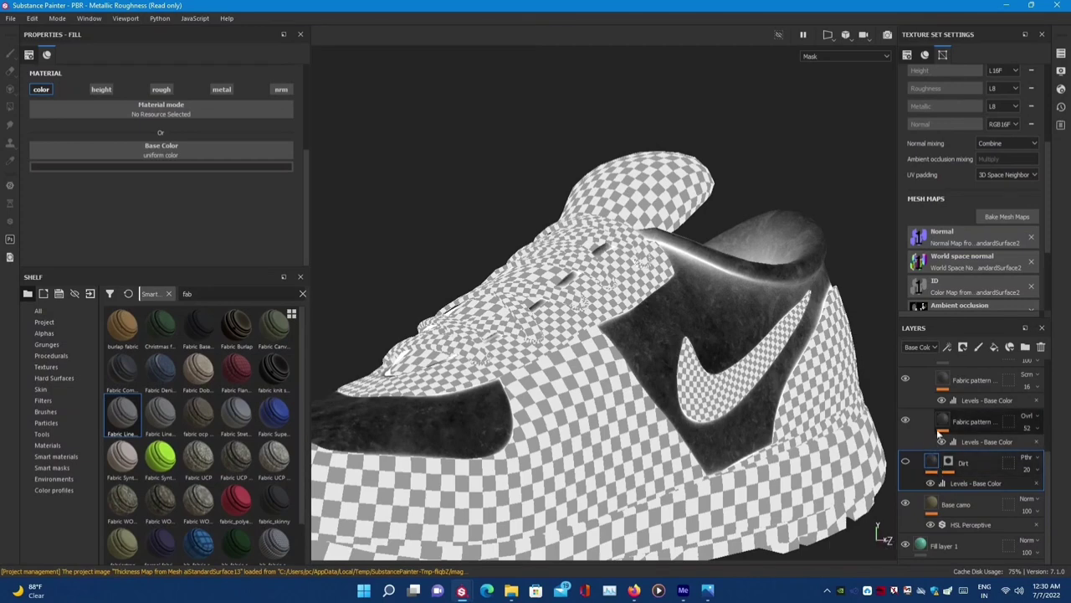
click(943, 423)
- Set the Dirt layer's Levels - Base Color white point to 1 and black point to 0
click(929, 463)
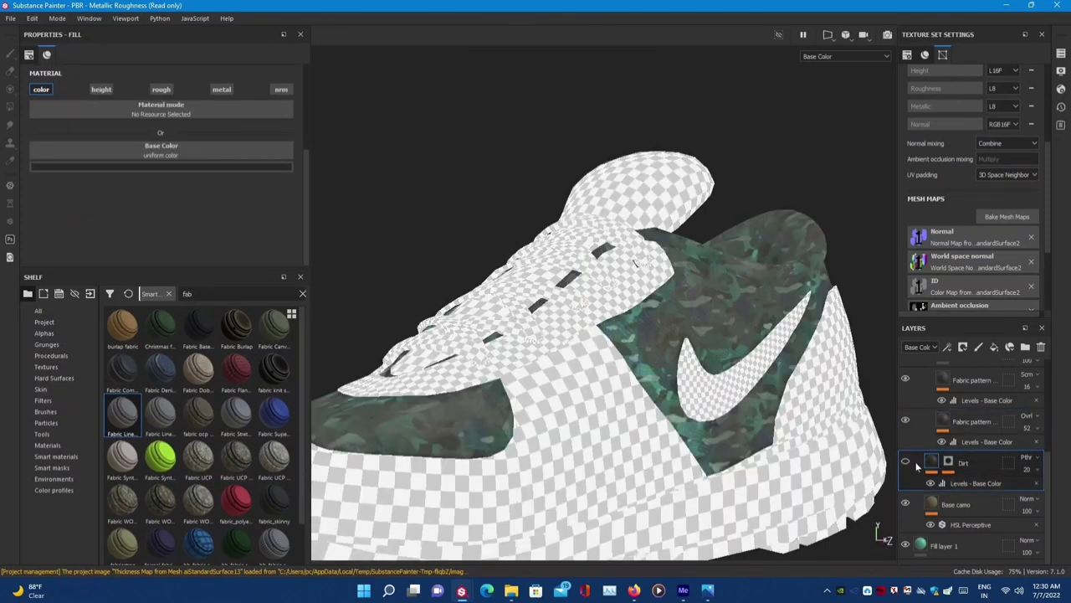
click(975, 483)
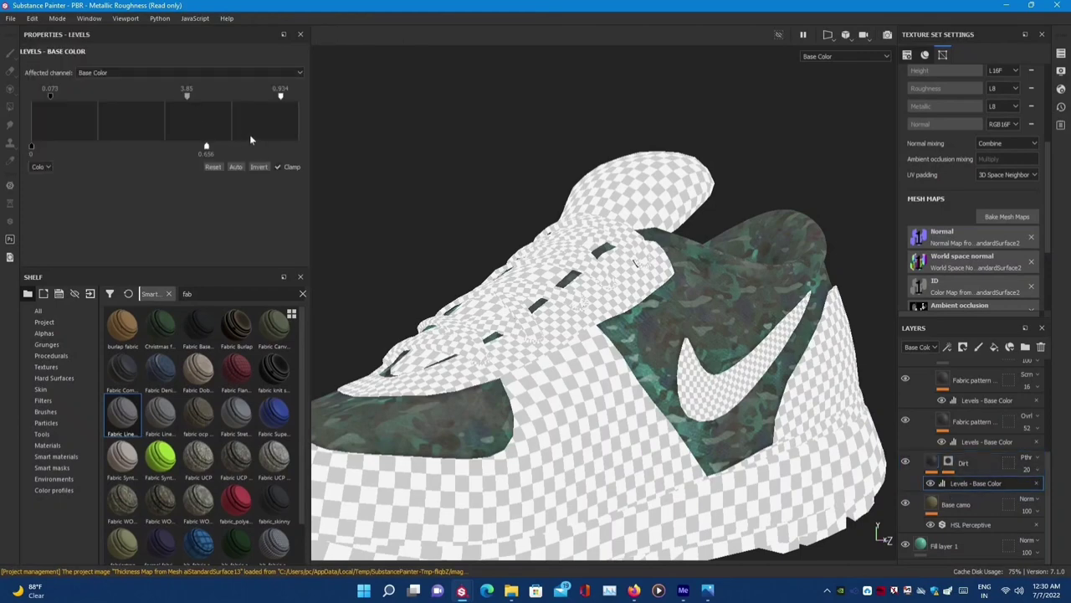
key(c)
mouse_move(282, 97)
mouse_down()
mouse_move(300, 97)
mouse_move(168, 97)
mouse_up()
key(c)
key(c)
key(c)
key(c)
key(c)
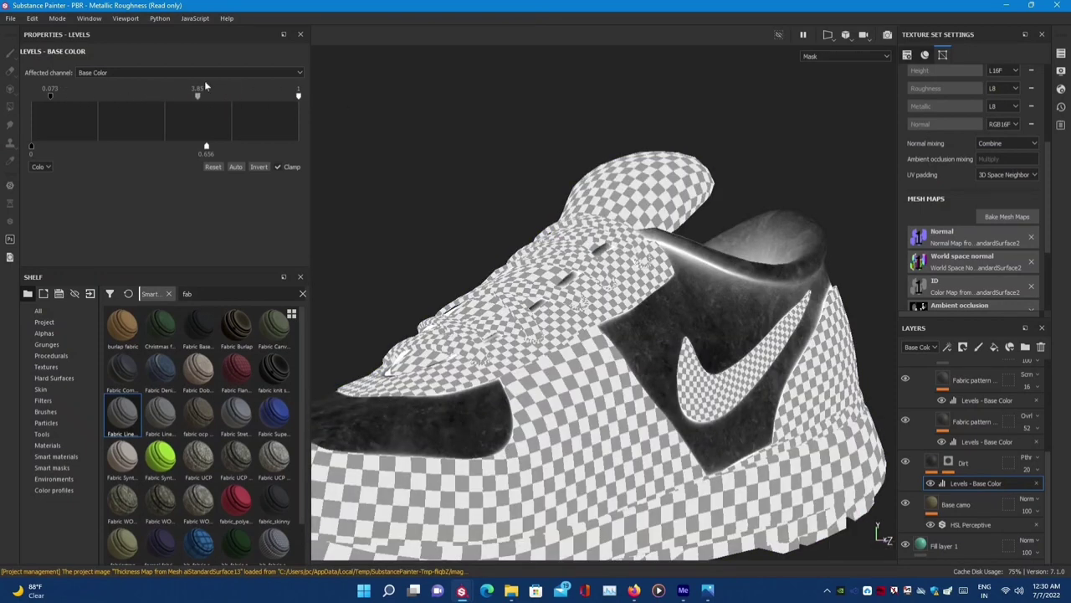
click(204, 73)
click(59, 102)
drag(84, 90, 31, 96)
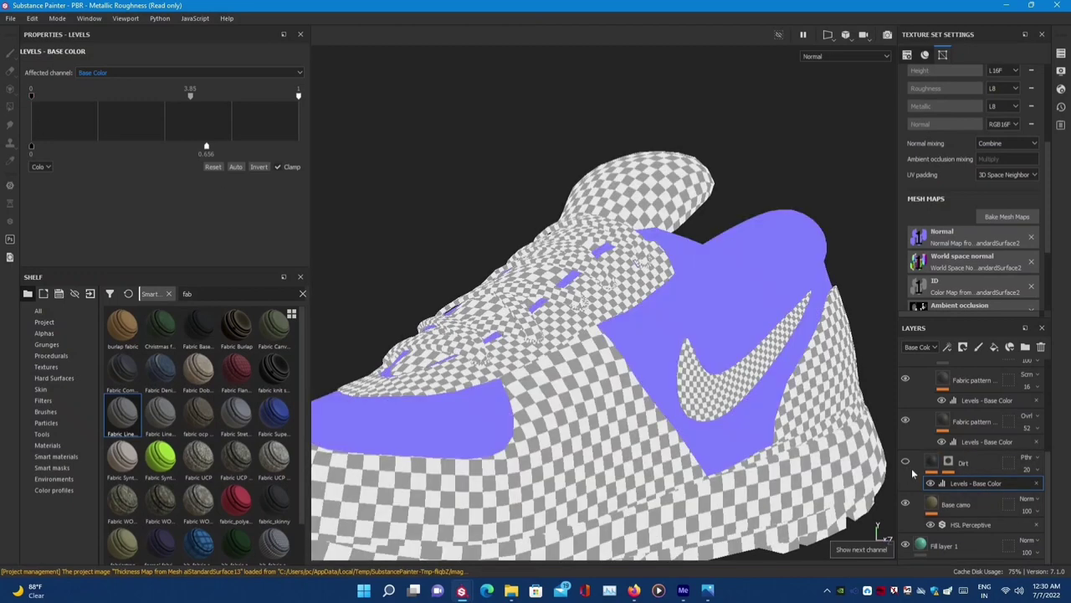
key(m)
mouse_move(785, 361)
alt+mouse_down()
mouse_move(717, 383)
mouse_move(758, 394)
alt+mouse_up()
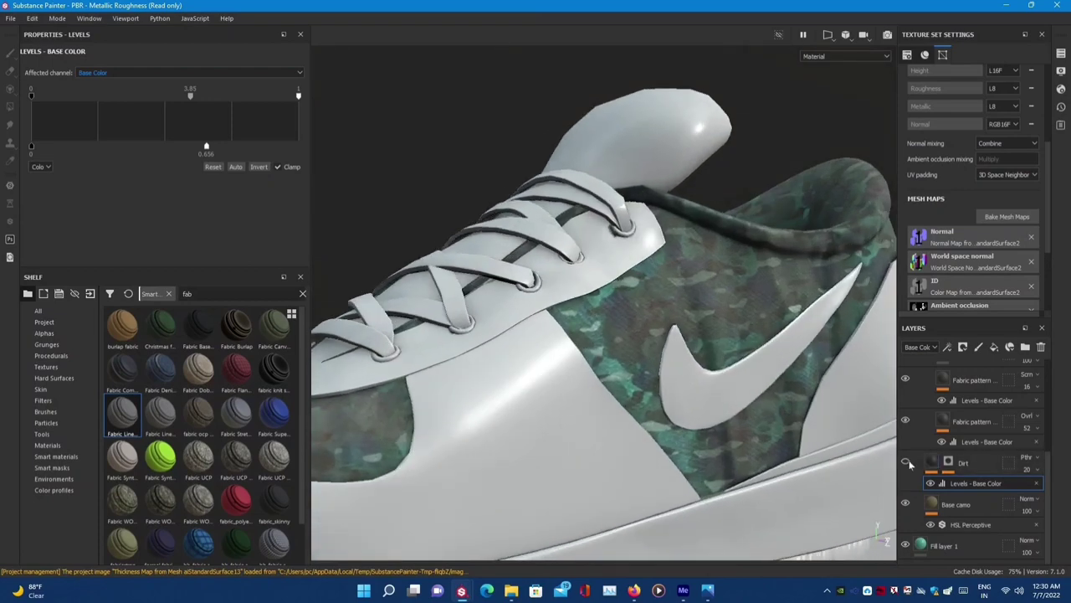
click(970, 422)
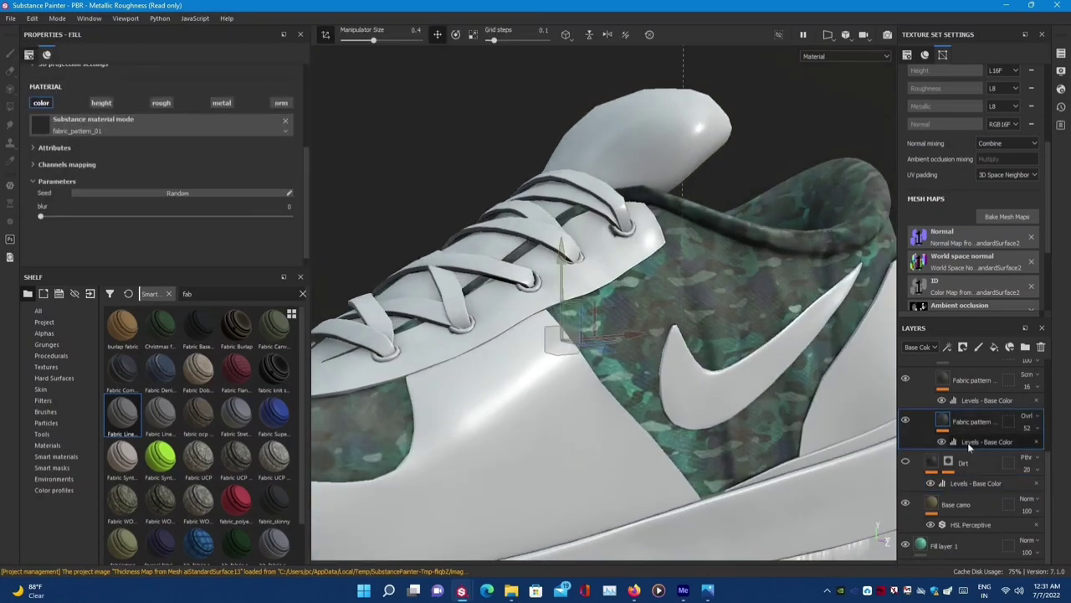
- Inspect the fabric pattern's Levels - Base Color effect, trying a 0.157 white point then undoing it
click(969, 444)
click(962, 423)
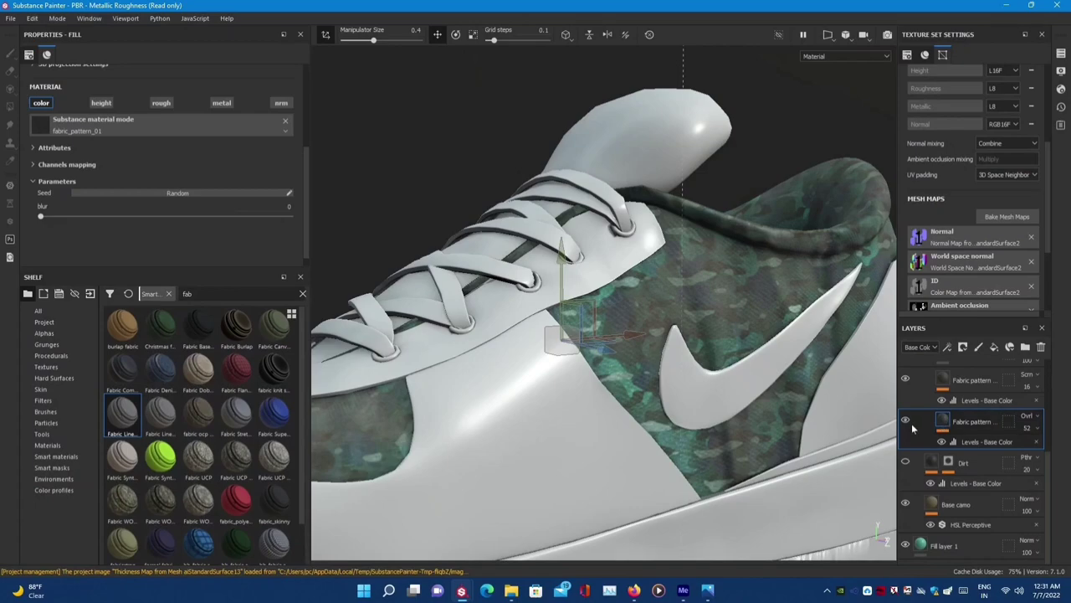
key(c)
key(c)
key(c)
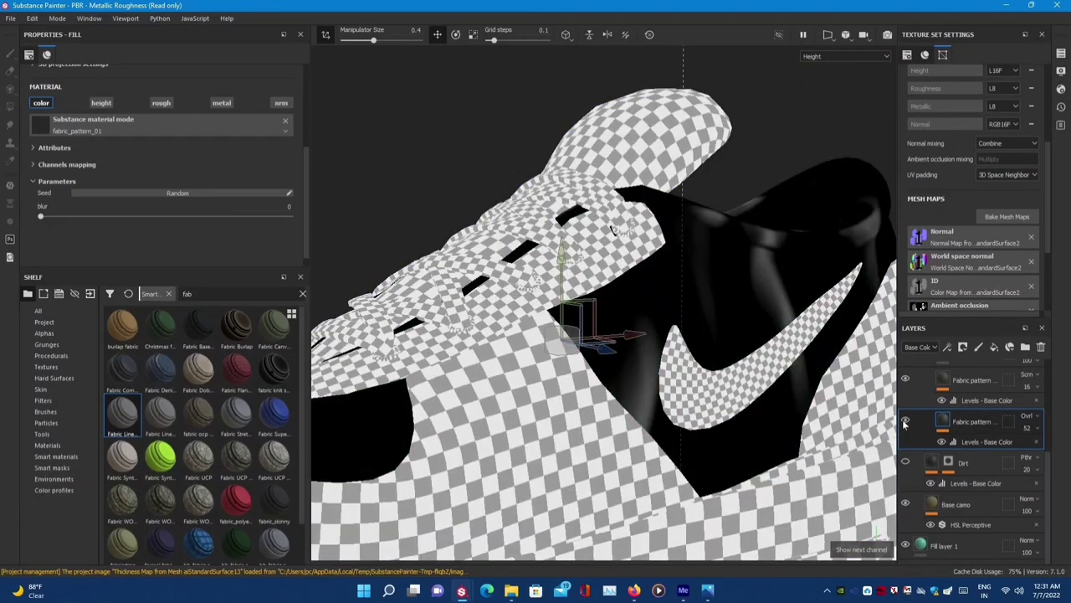
key(c)
key(c)
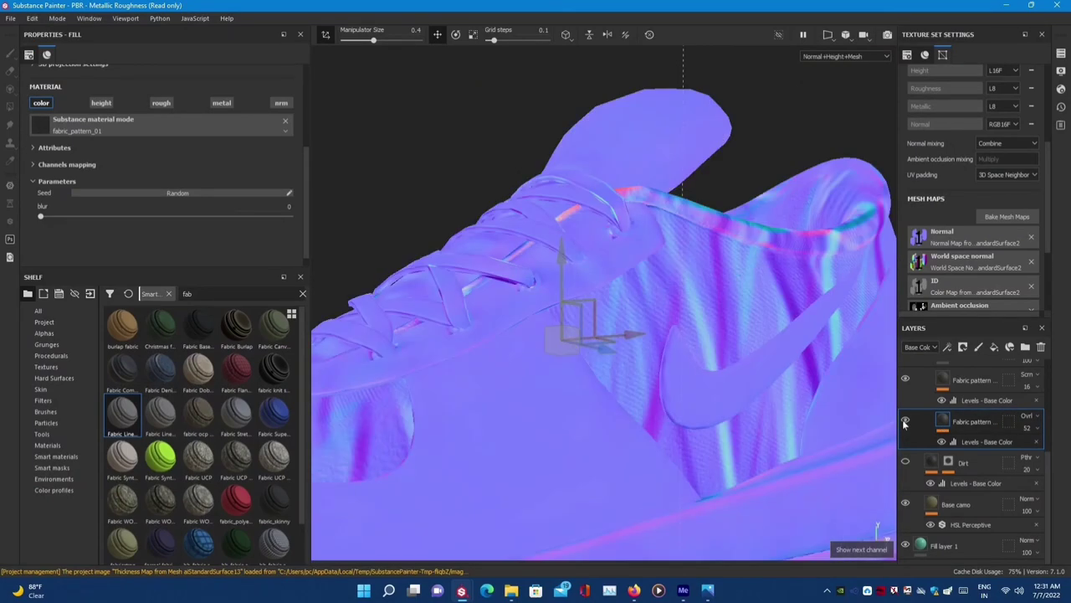
key(c)
key(c)
key(c)
key(c)
key(c)
key(c)
key(c)
key(c)
click(971, 444)
key(c)
key(c)
key(c)
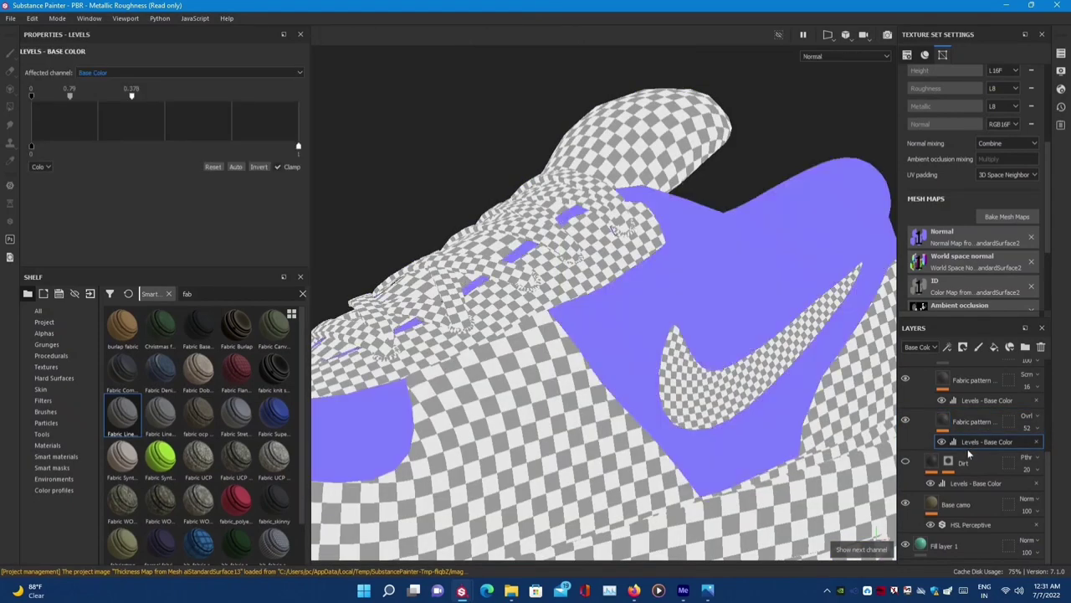
key(c)
key(c)
key(c)
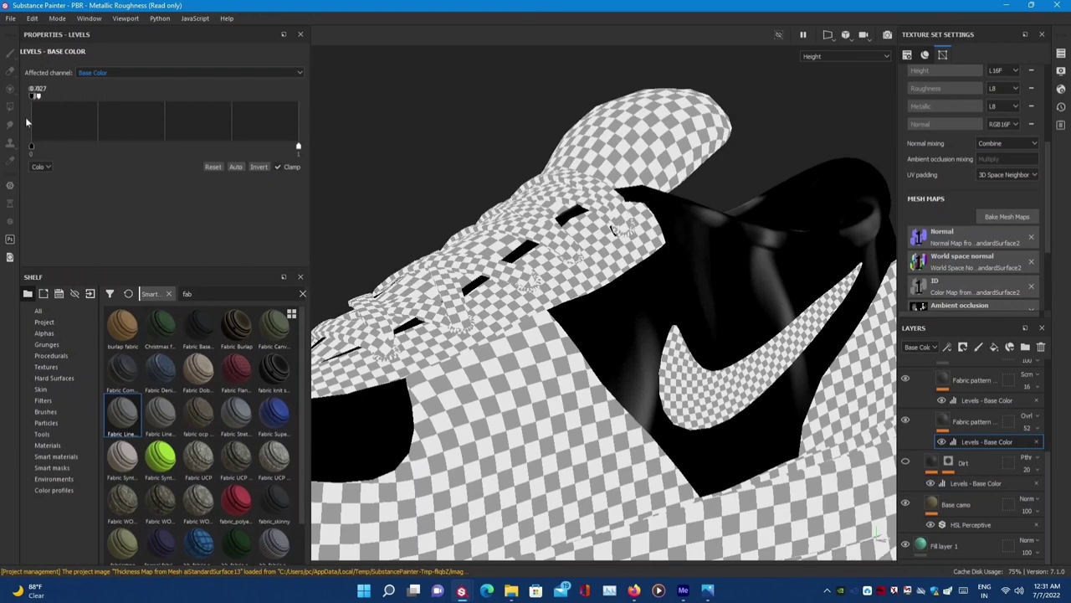
drag(129, 98, 73, 98)
key(ctrl+z)
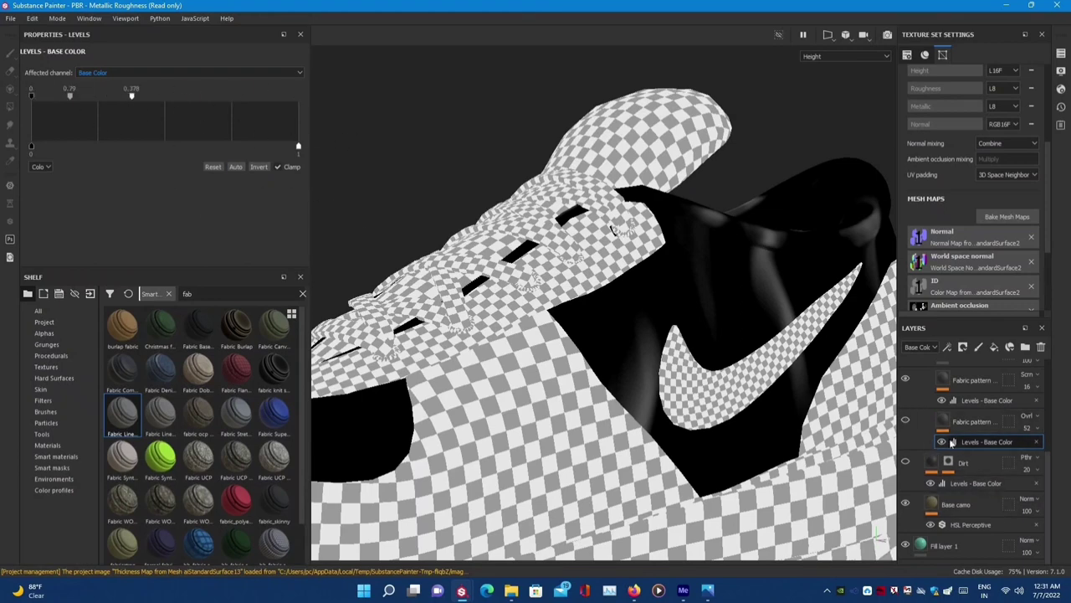
scroll(934, 460, up, 3)
key(m)
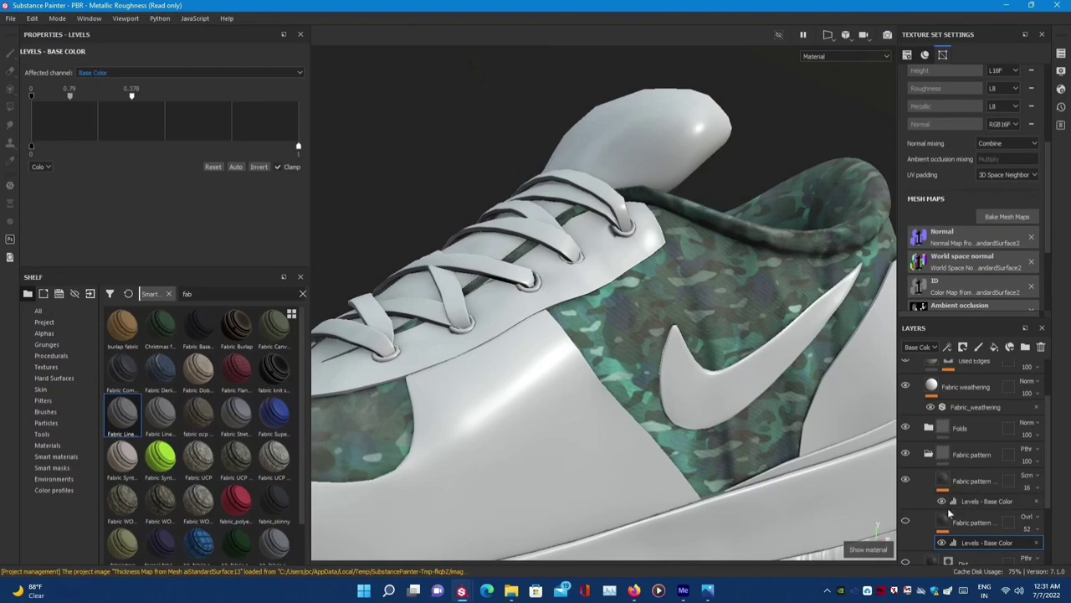
- Toggle the second Fabric pattern layer to compare and expand its fill's channel mapping settings
click(906, 522)
click(905, 521)
click(905, 521)
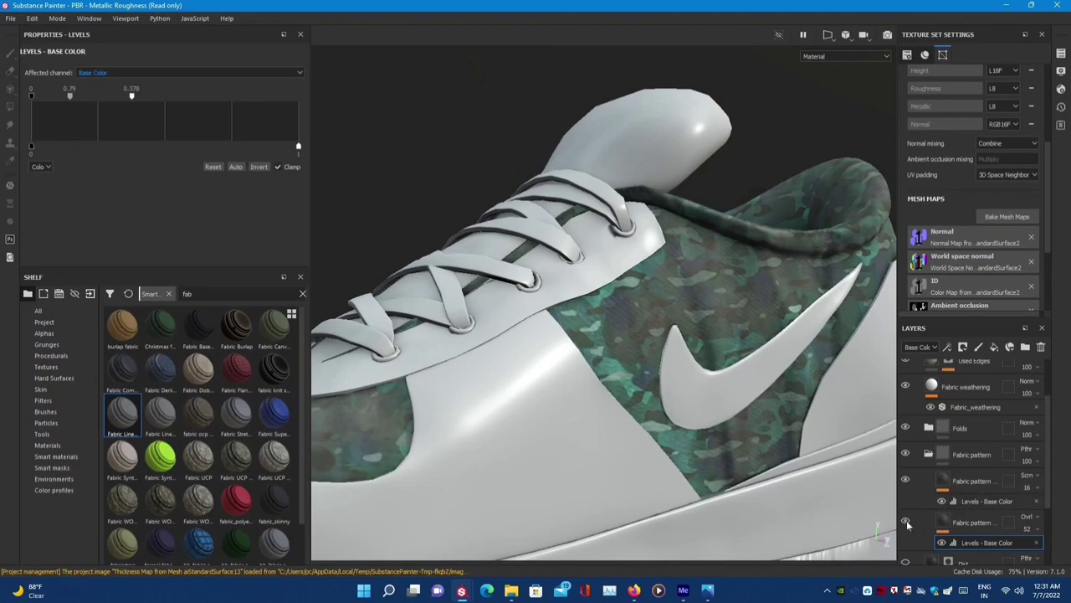
click(942, 523)
click(39, 164)
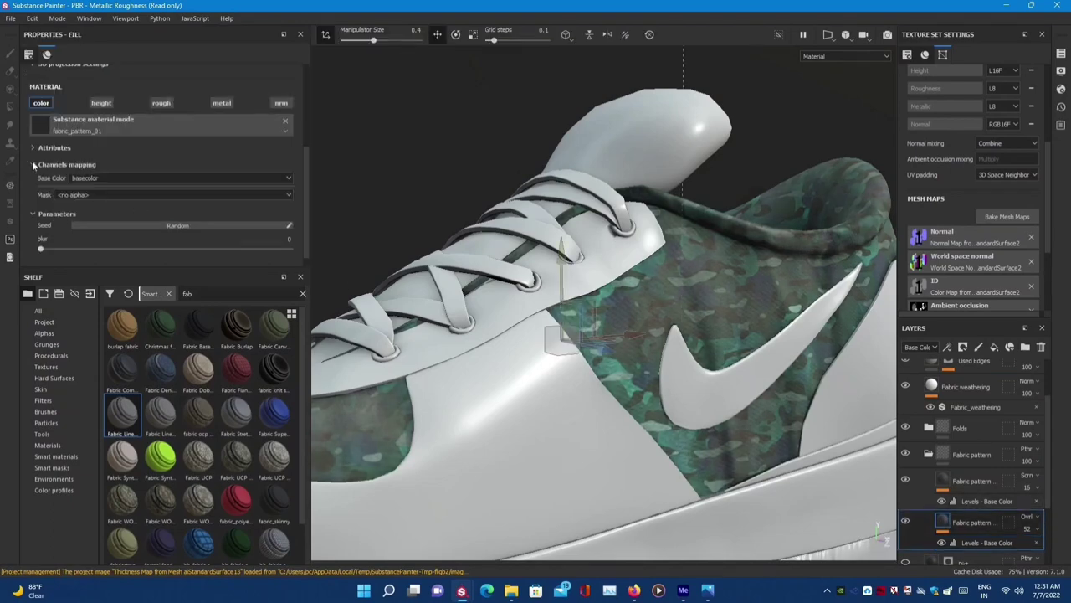
scroll(90, 198, down, 1)
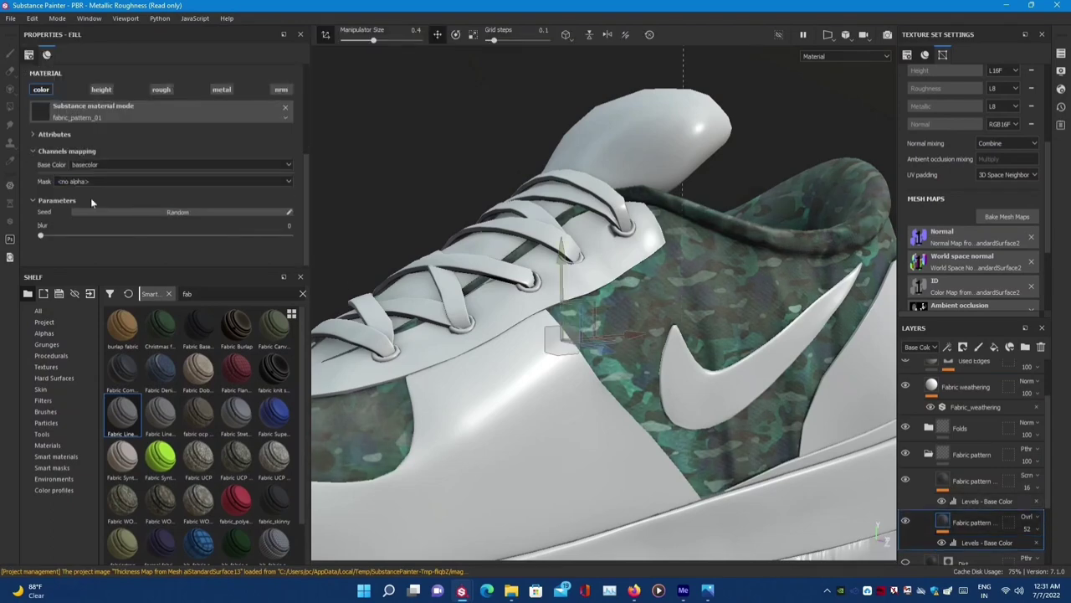
click(65, 118)
scroll(189, 142, up, 3)
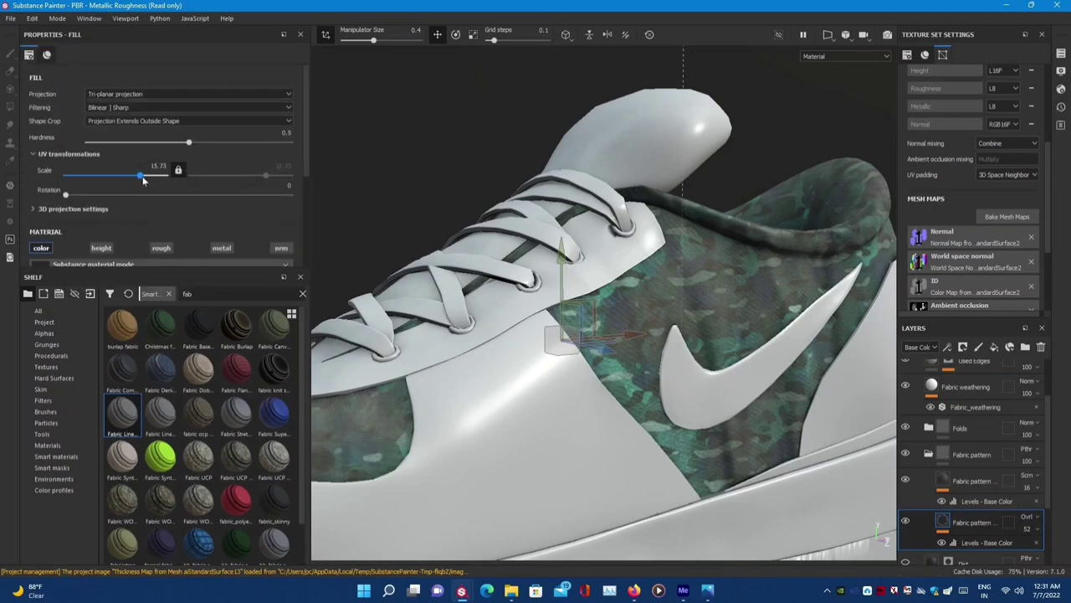
- Adjust the fabric pattern's UV scale to 1.84 while checking the normal and base colour channels
key(c)
mouse_move(142, 181)
mouse_down()
mouse_move(115, 176)
mouse_move(153, 180)
mouse_up()
key(c)
key(c)
key(c)
key(c)
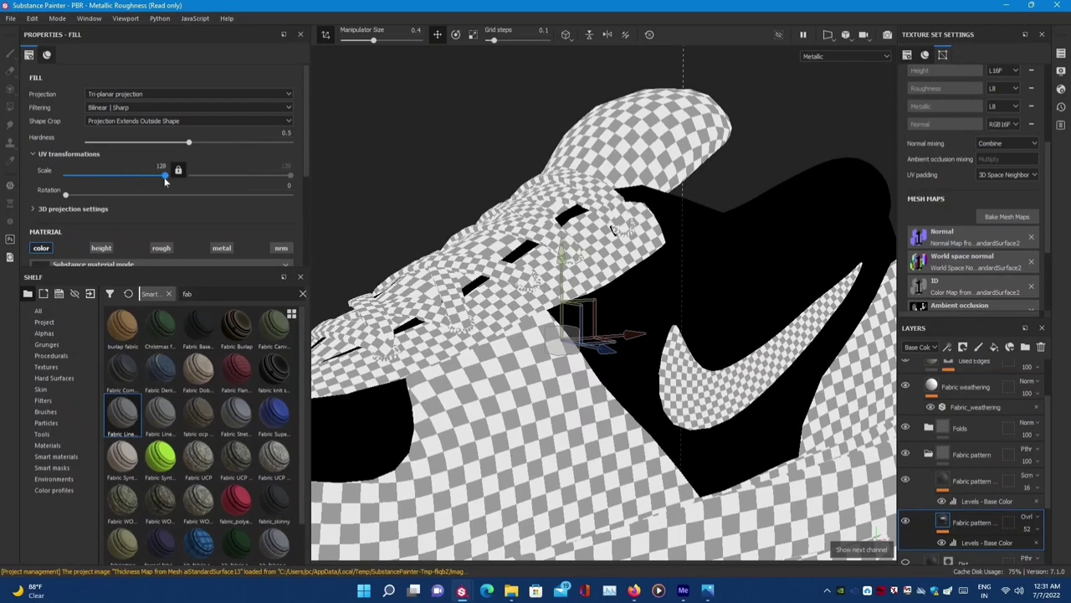
key(c)
key(c)
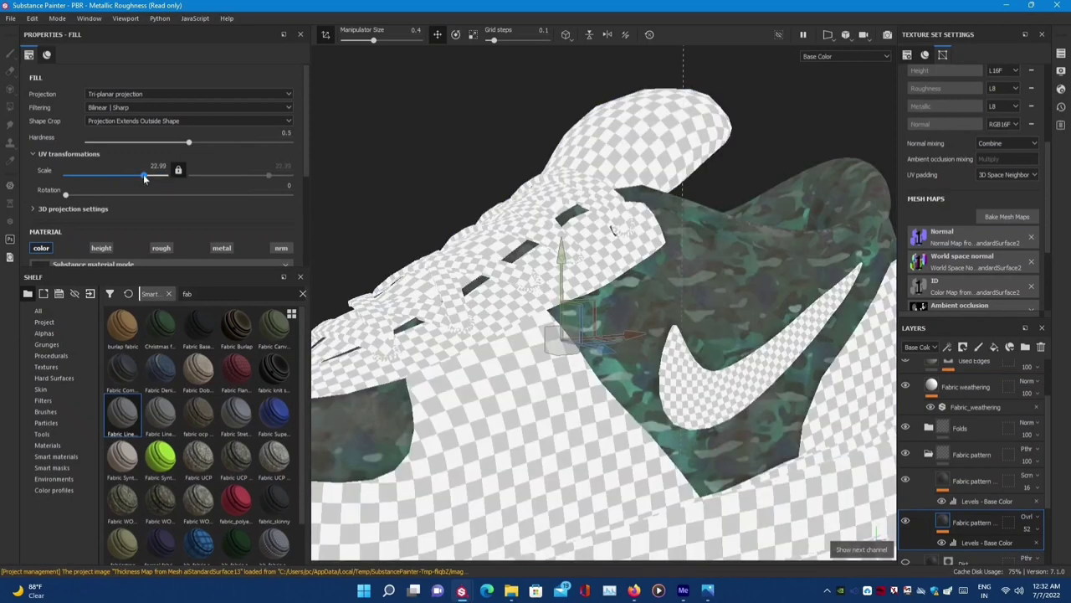
drag(143, 174, 108, 184)
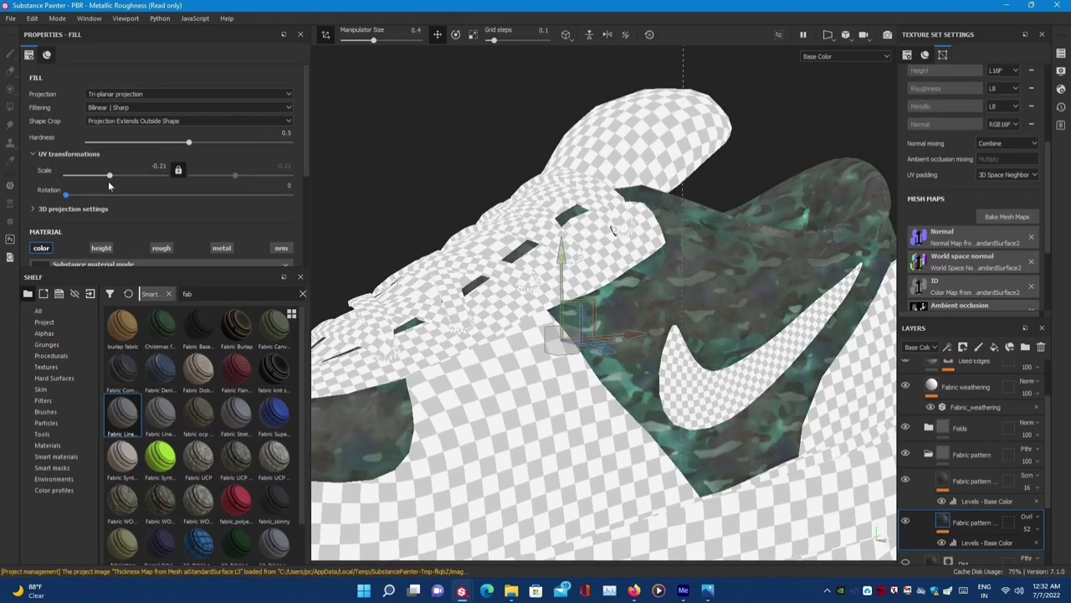
key(m)
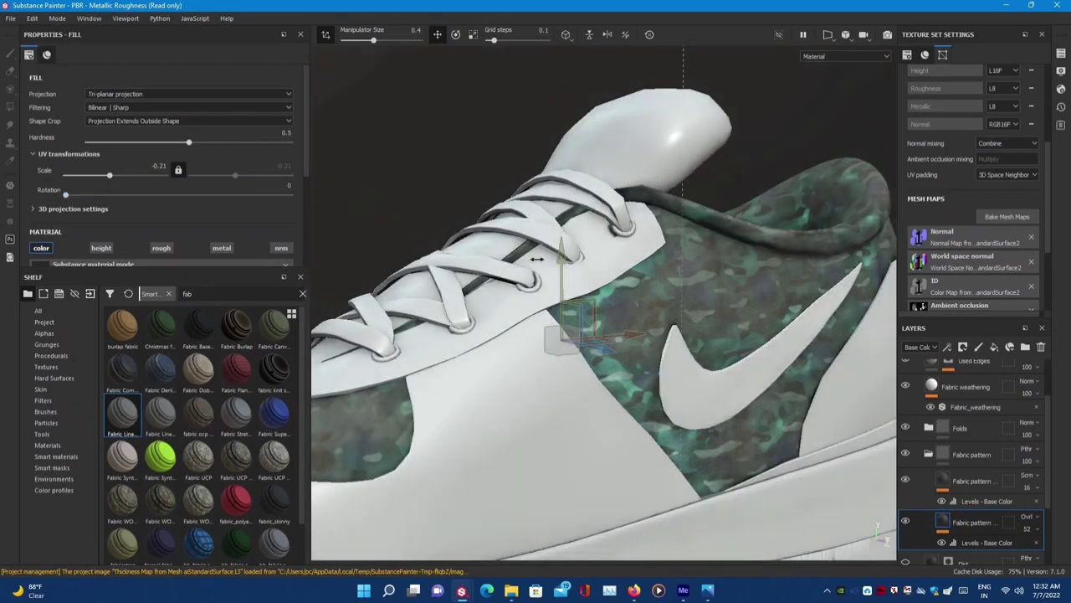
drag(117, 174, 129, 184)
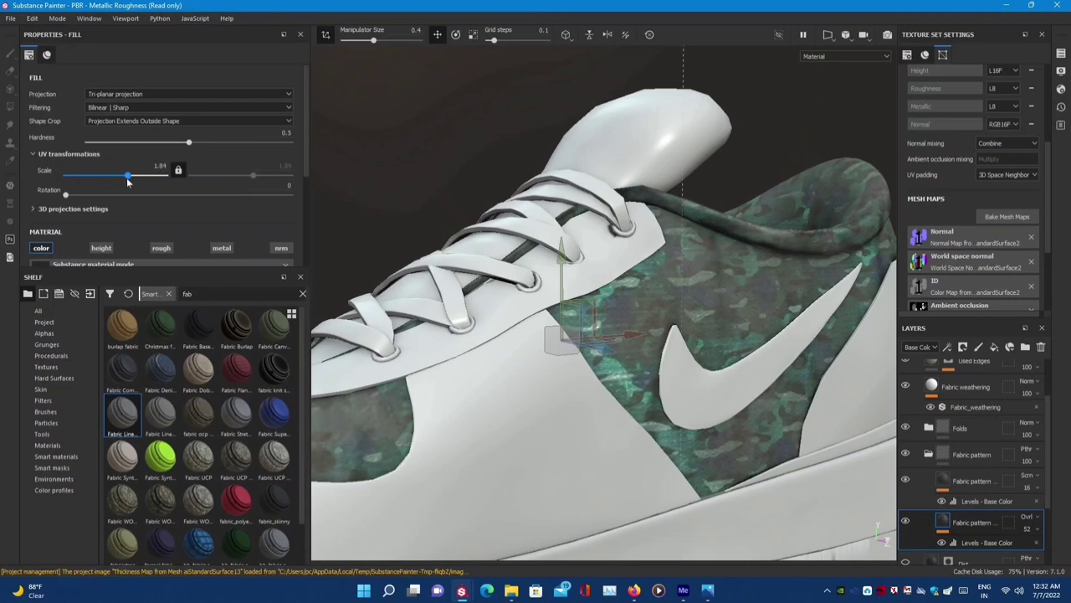
- Switch the fabric pattern to UV projection and rotate it to 97.86
click(153, 94)
click(150, 107)
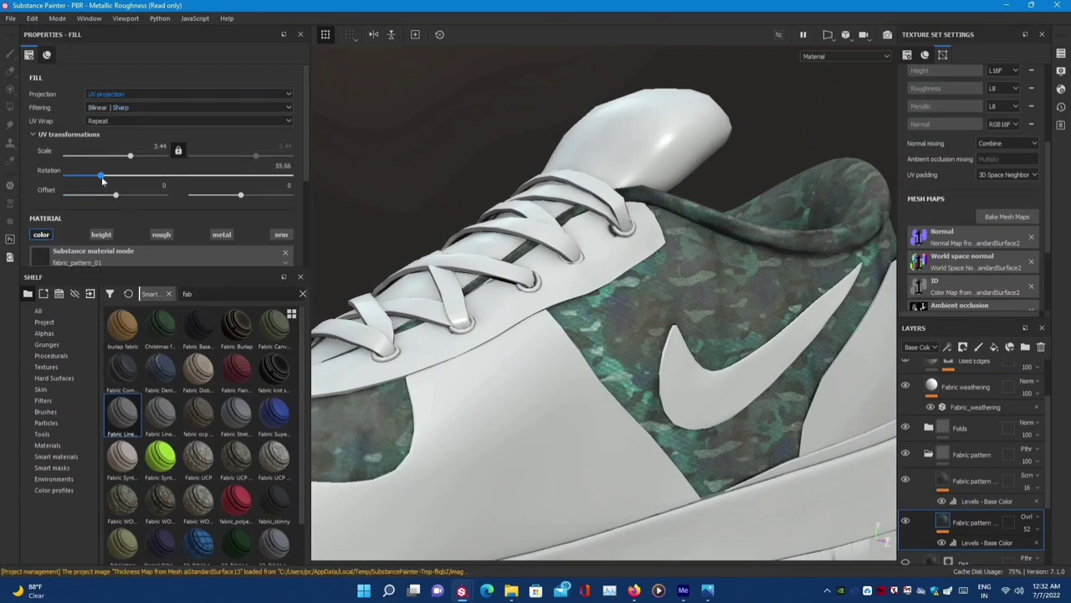
drag(122, 176, 127, 175)
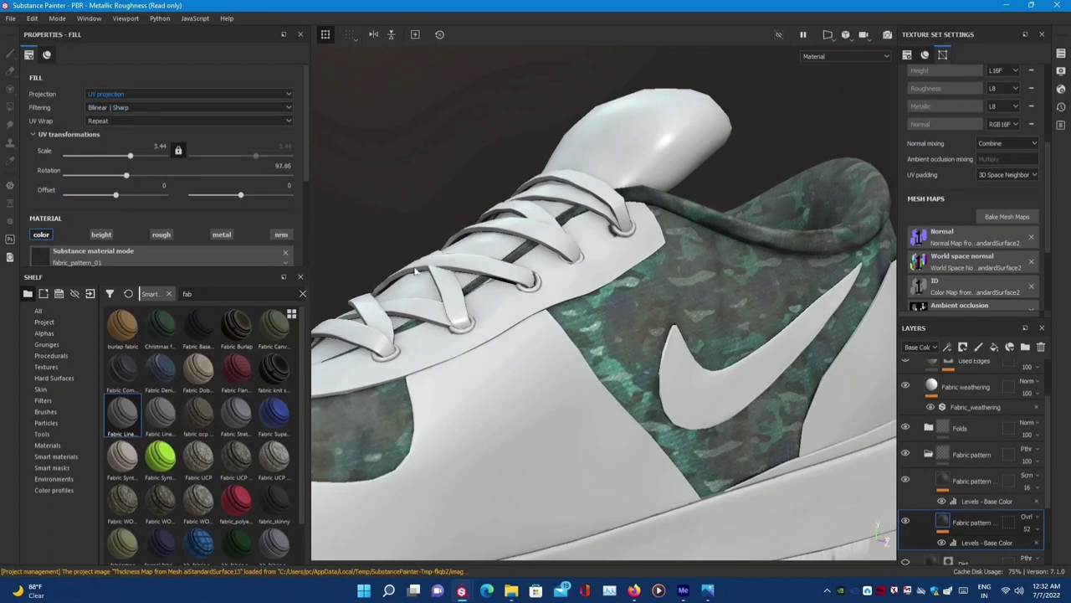
- Orbit and zoom in on the camo beside the swoosh
mouse_move(469, 335)
alt+mouse_down()
mouse_move(711, 305)
mouse_move(686, 346)
mouse_move(837, 402)
alt+mouse_up()
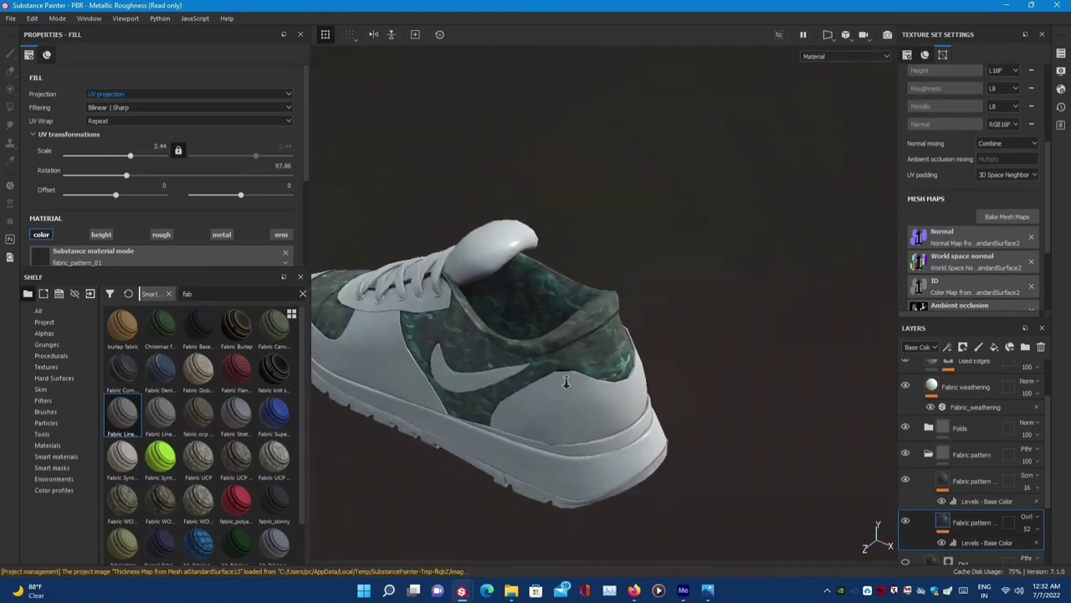
scroll(920, 452, up, 2)
scroll(919, 444, down, 2)
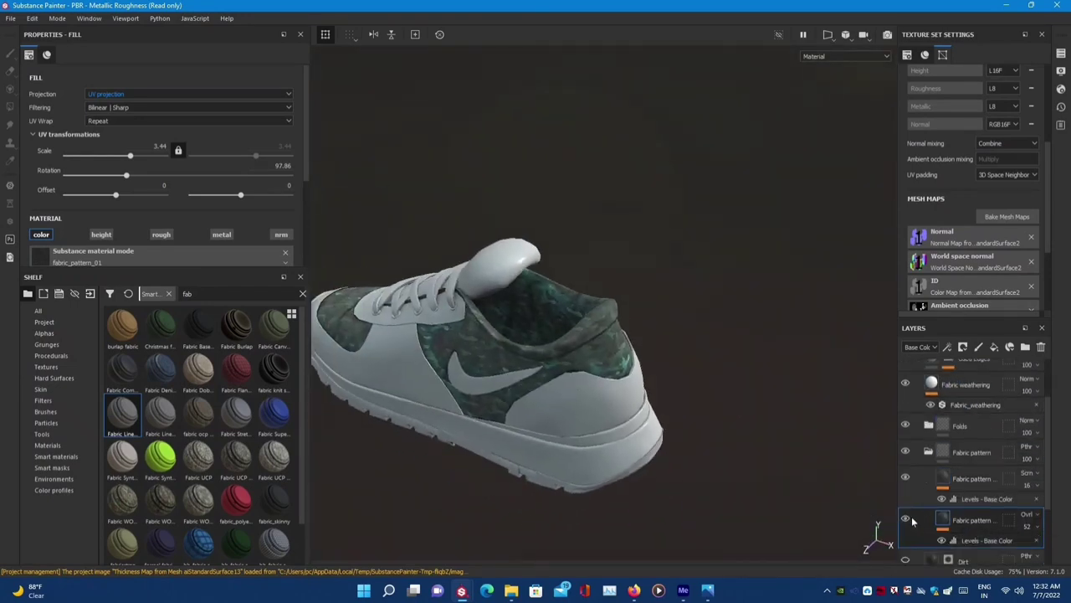
scroll(456, 397, up, 3)
scroll(366, 402, up, 2)
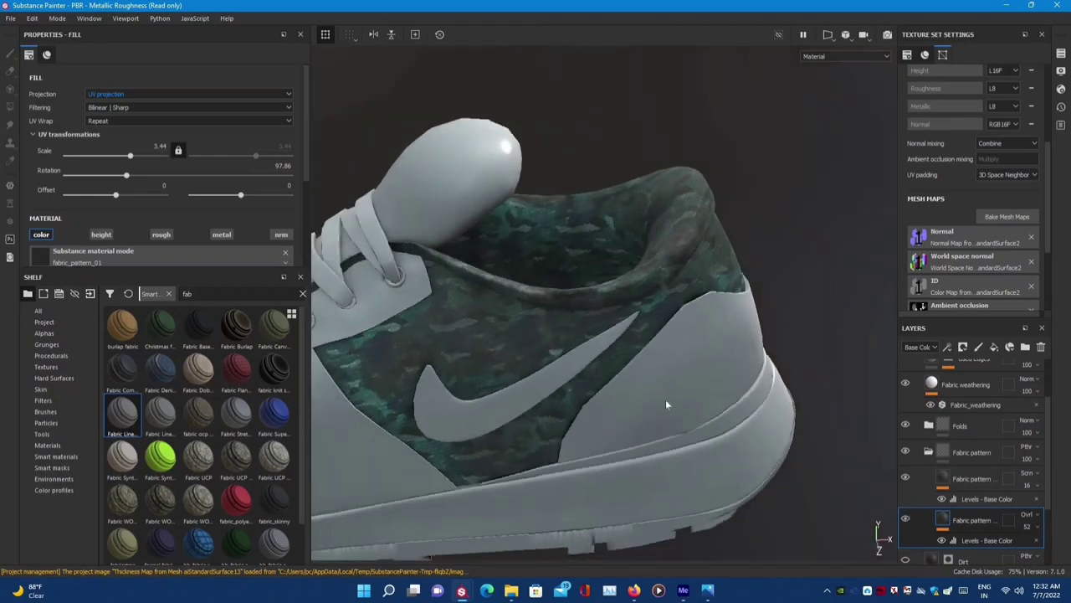
scroll(668, 405, up, 3)
scroll(618, 407, up, 3)
alt+middle_drag(331, 367, 356, 385)
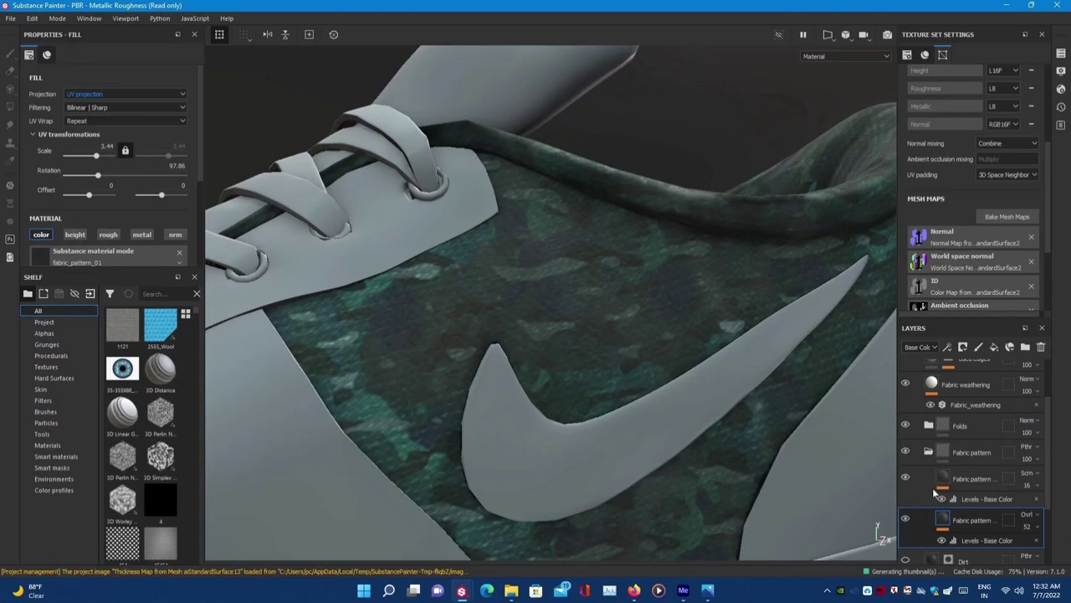
- Select the upper Fabric pattern fill and check its levels in the base colour channel
click(954, 480)
mouse_move(639, 381)
alt+mouse_down()
mouse_move(402, 364)
mouse_move(550, 324)
alt+mouse_up()
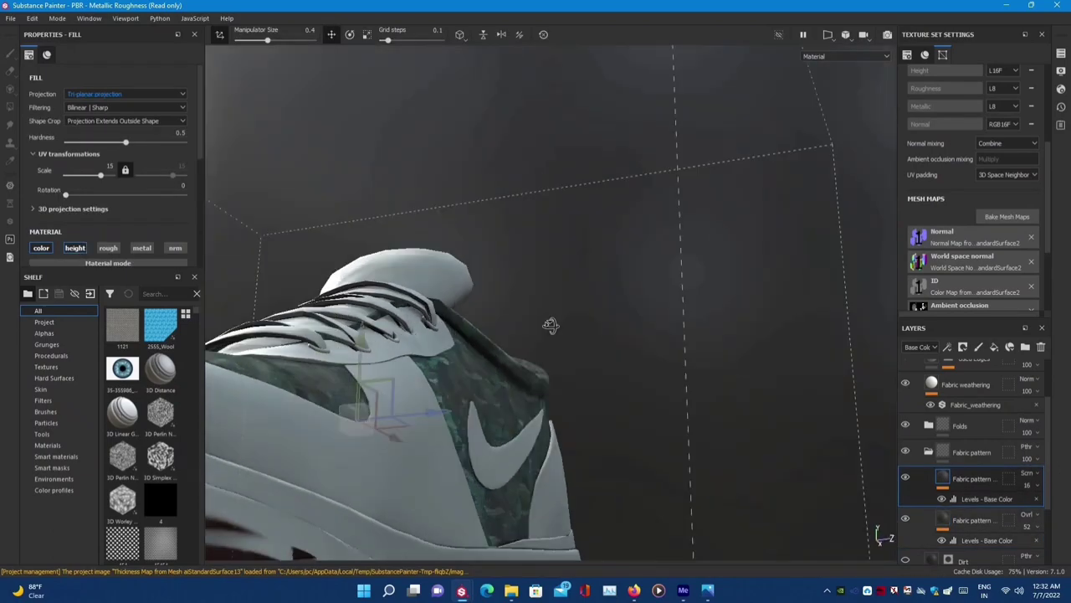
scroll(550, 324, up, 5)
alt+drag(648, 399, 532, 411)
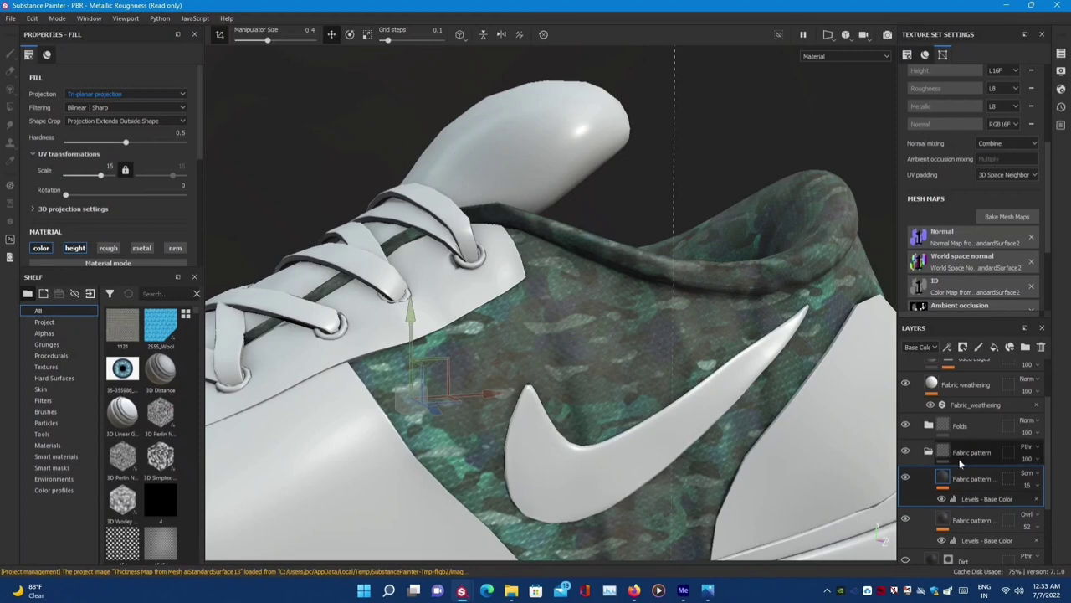
click(977, 497)
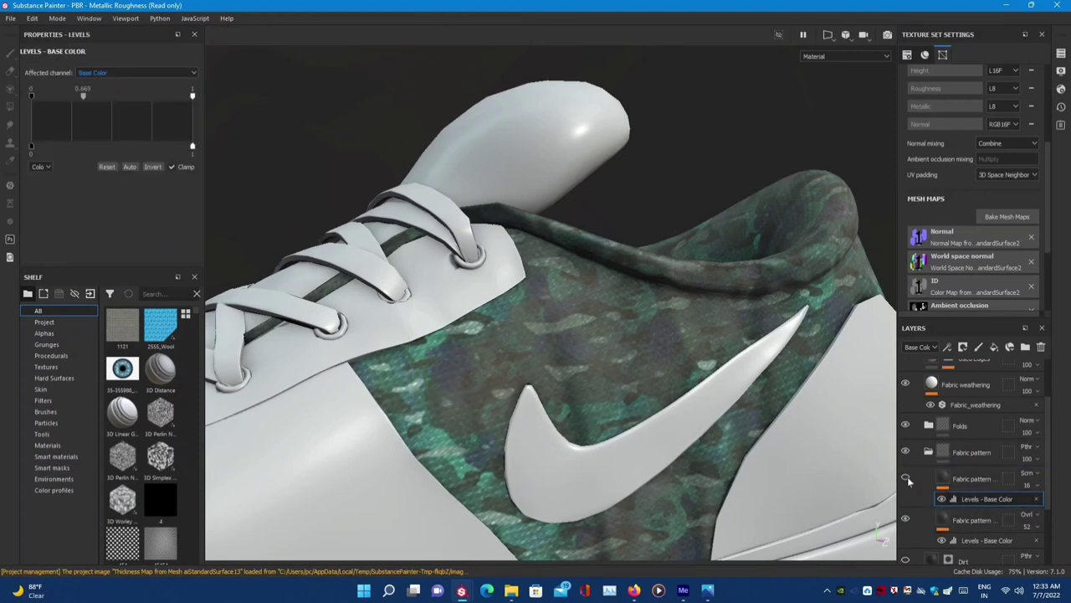
key(c)
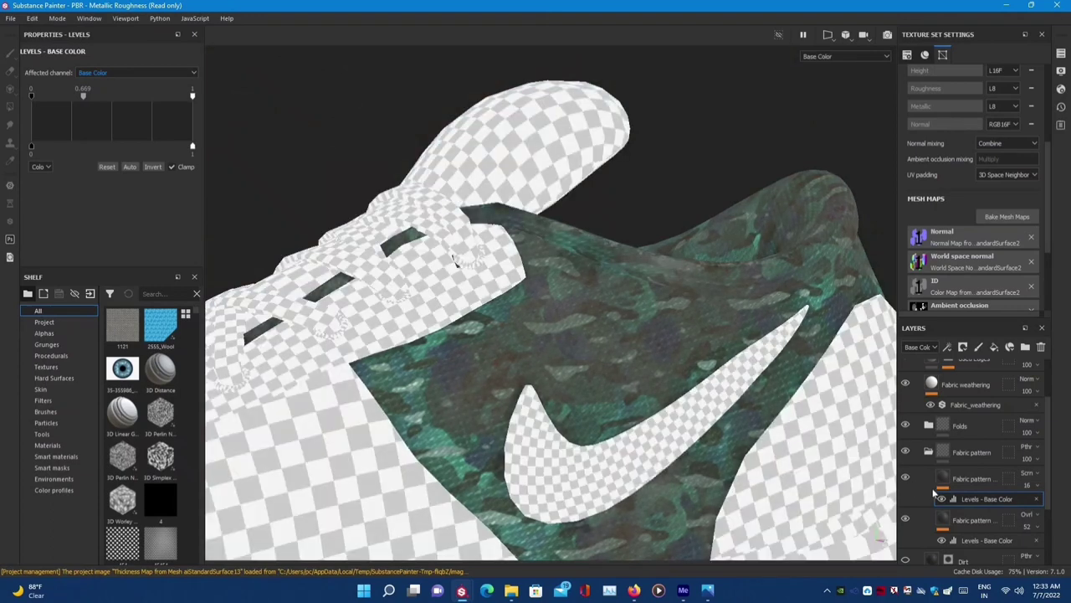
click(970, 480)
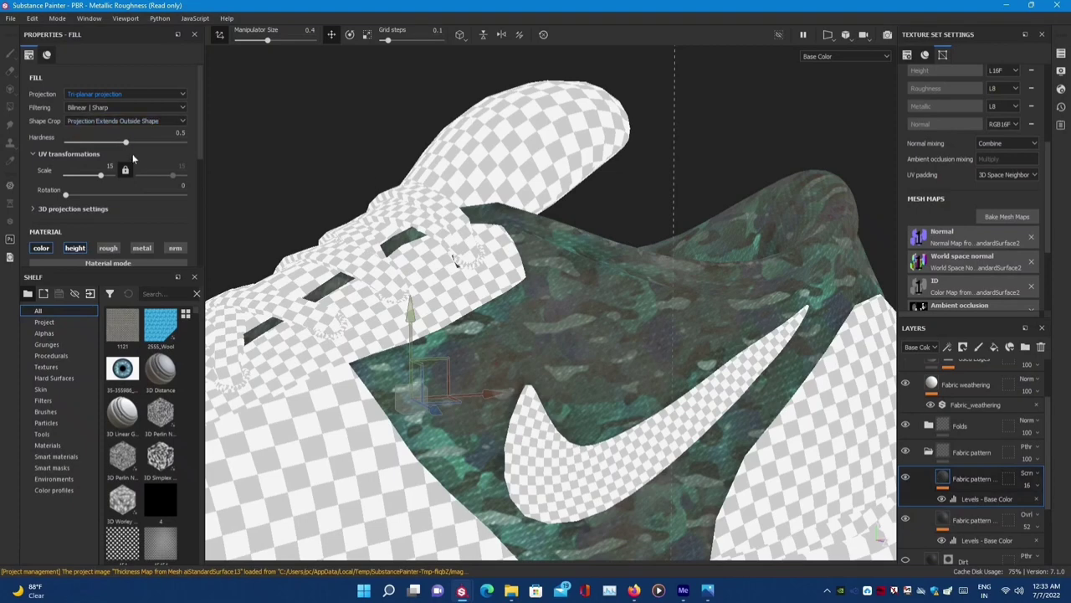
- Map the upper fabric pattern along the UVs at scale 5
click(100, 95)
click(109, 110)
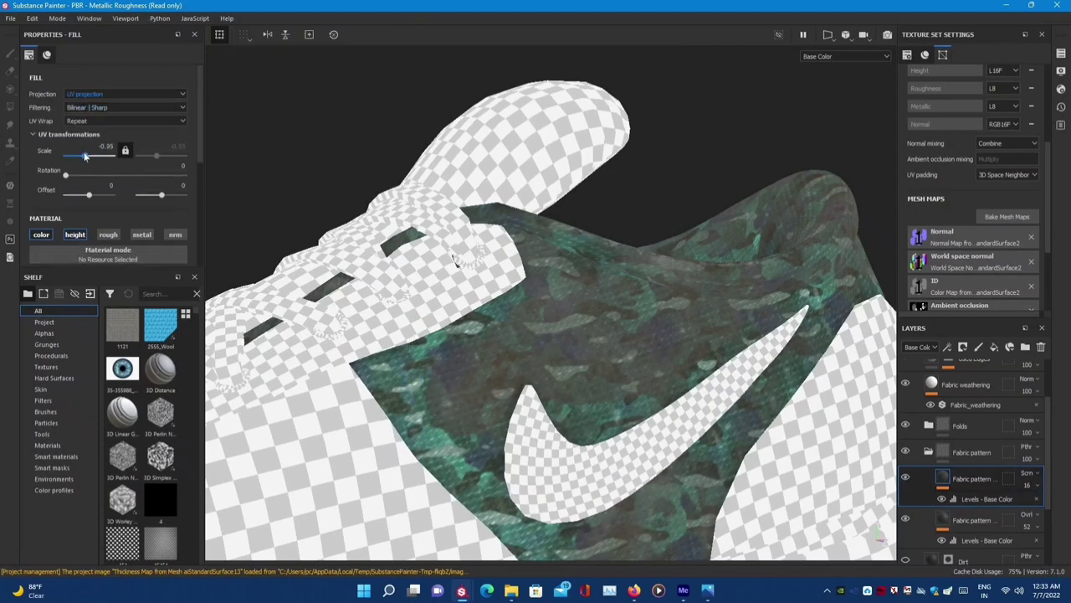
drag(85, 156, 98, 157)
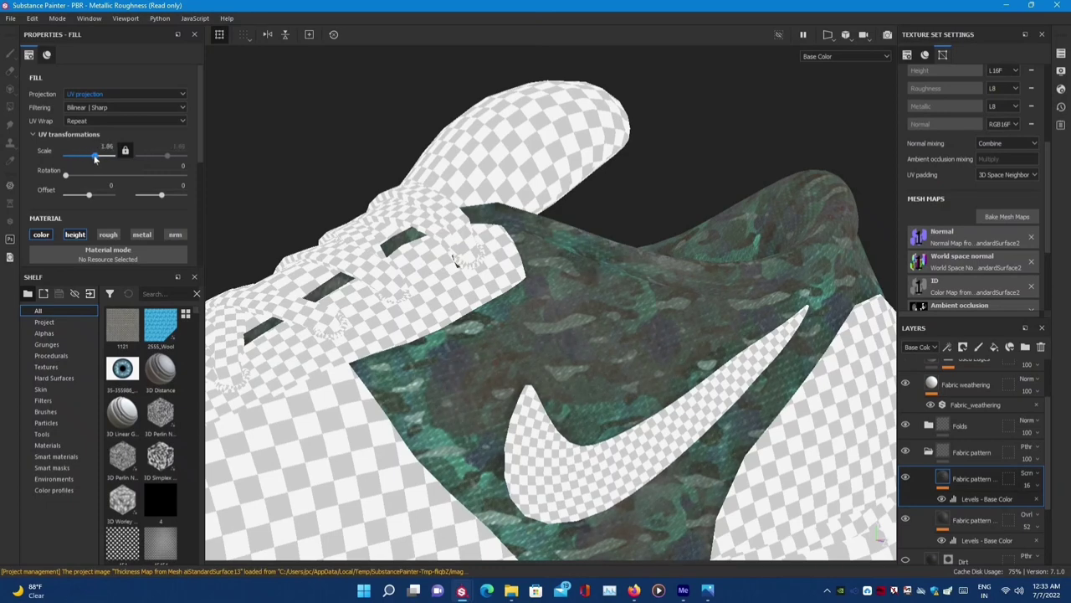
drag(96, 159, 104, 156)
mouse_move(217, 283)
alt+mouse_down()
mouse_move(572, 449)
mouse_move(593, 352)
alt+mouse_up()
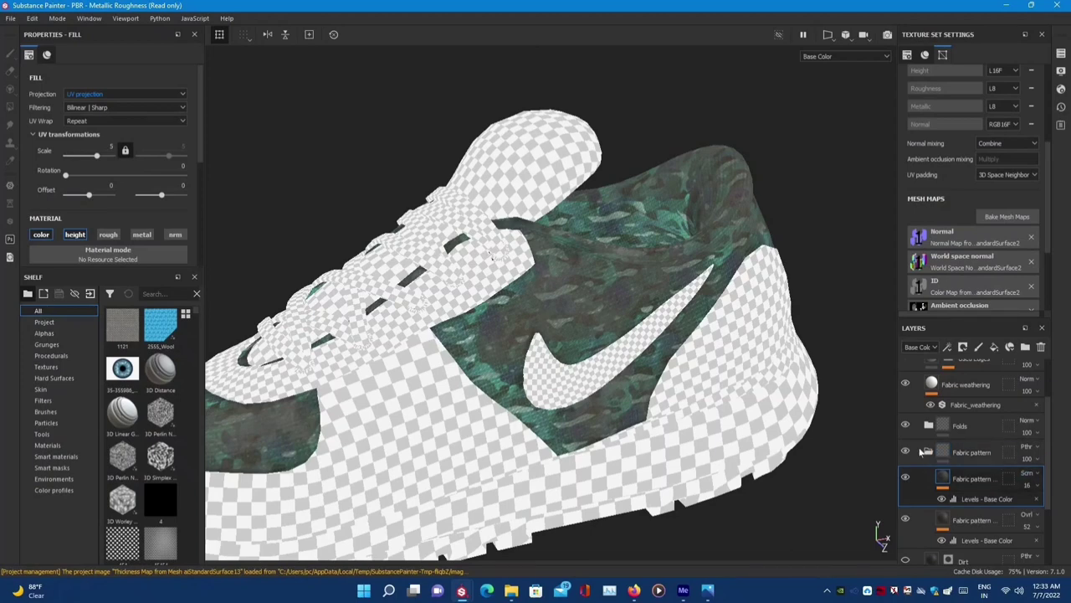
scroll(976, 489, down, 2)
- Collapse the Fabric pattern folder, expand Folds and hide its Folds layer in full material view
click(976, 490)
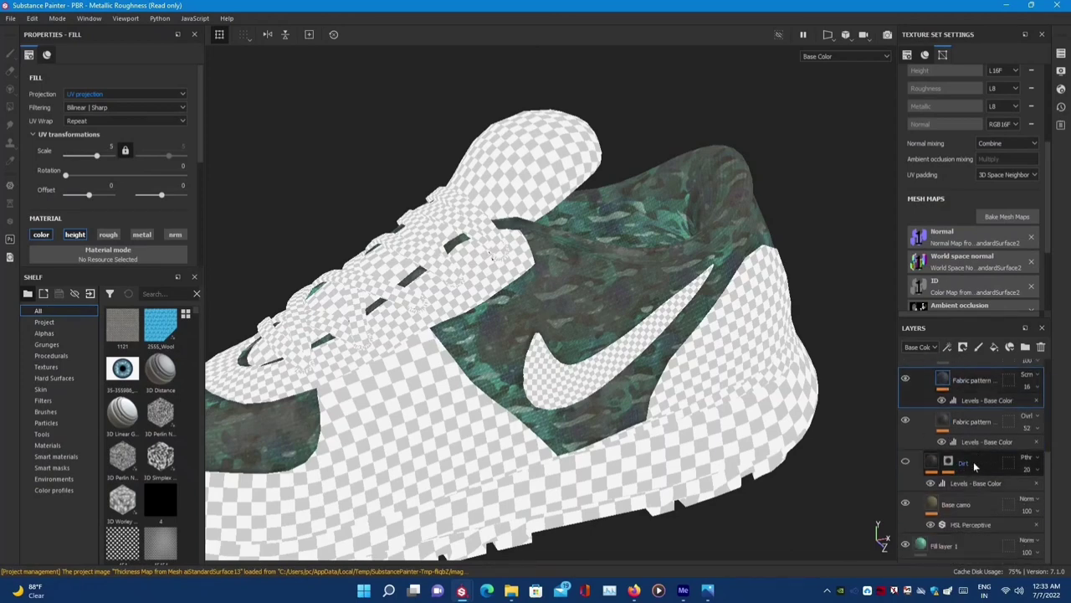
scroll(1041, 366, down, 1)
click(963, 504)
scroll(969, 478, up, 1)
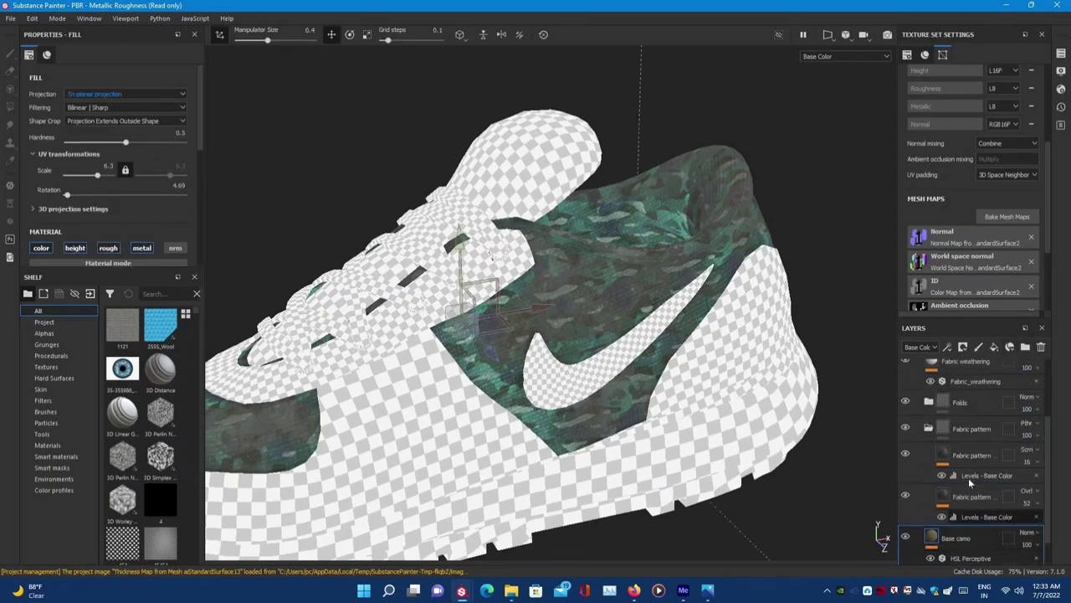
scroll(968, 478, up, 1)
click(928, 462)
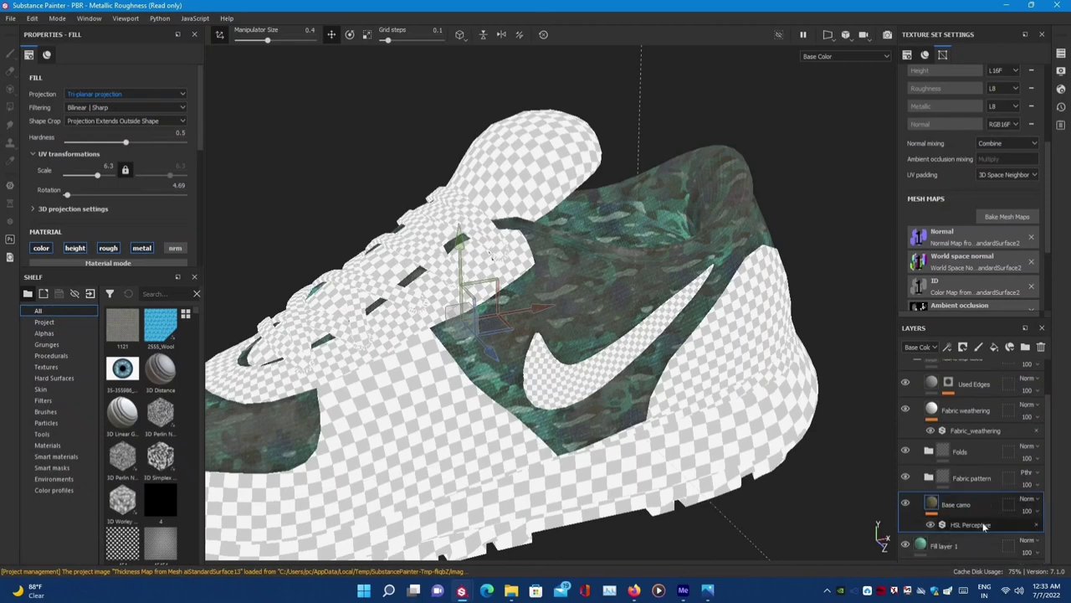
click(930, 477)
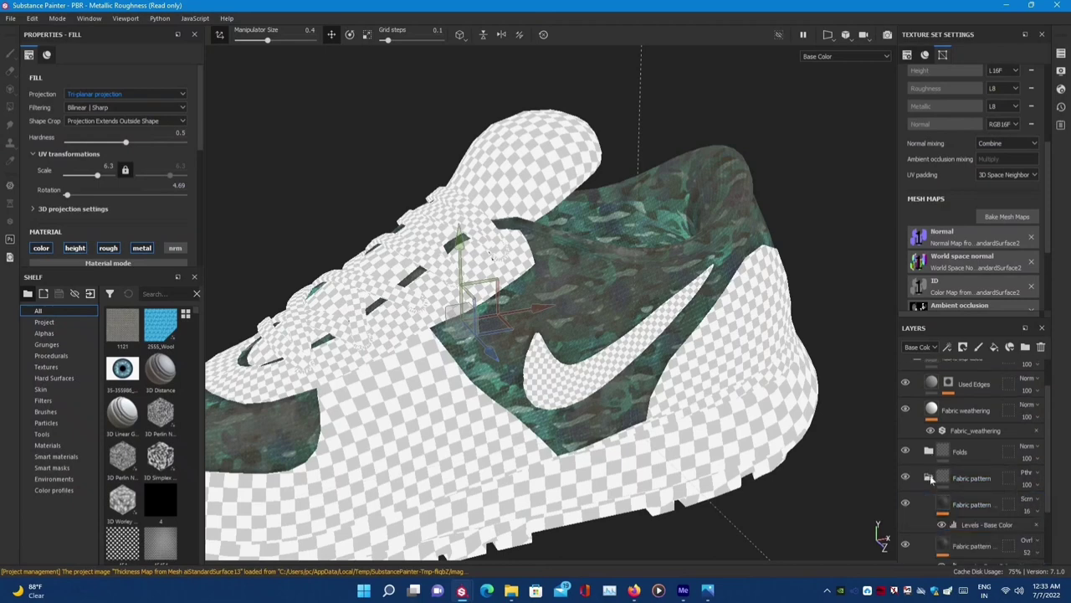
click(931, 478)
click(928, 452)
scroll(918, 477, down, 1)
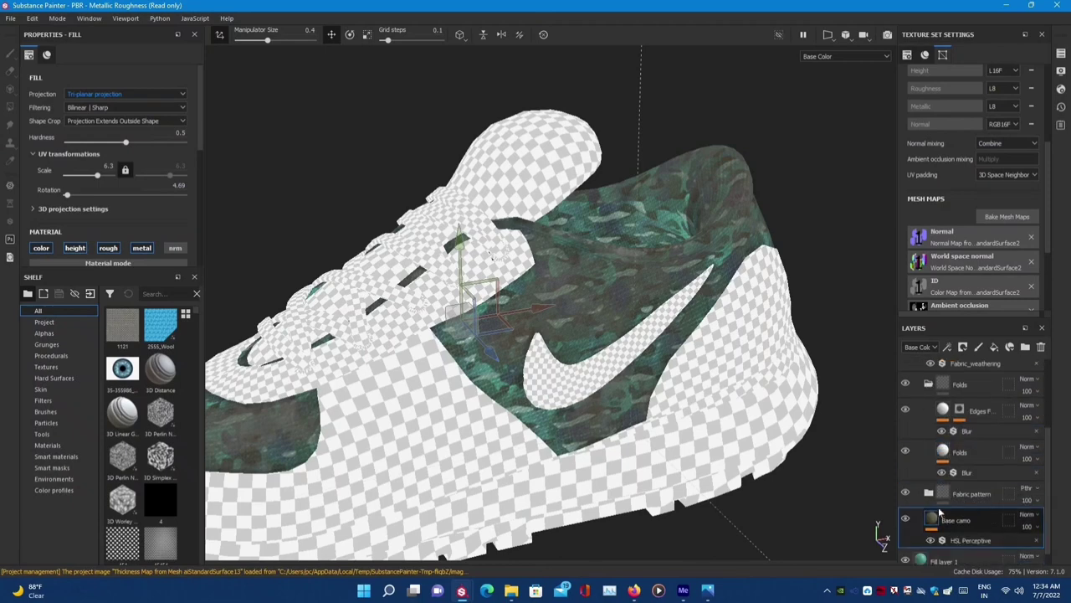
key(m)
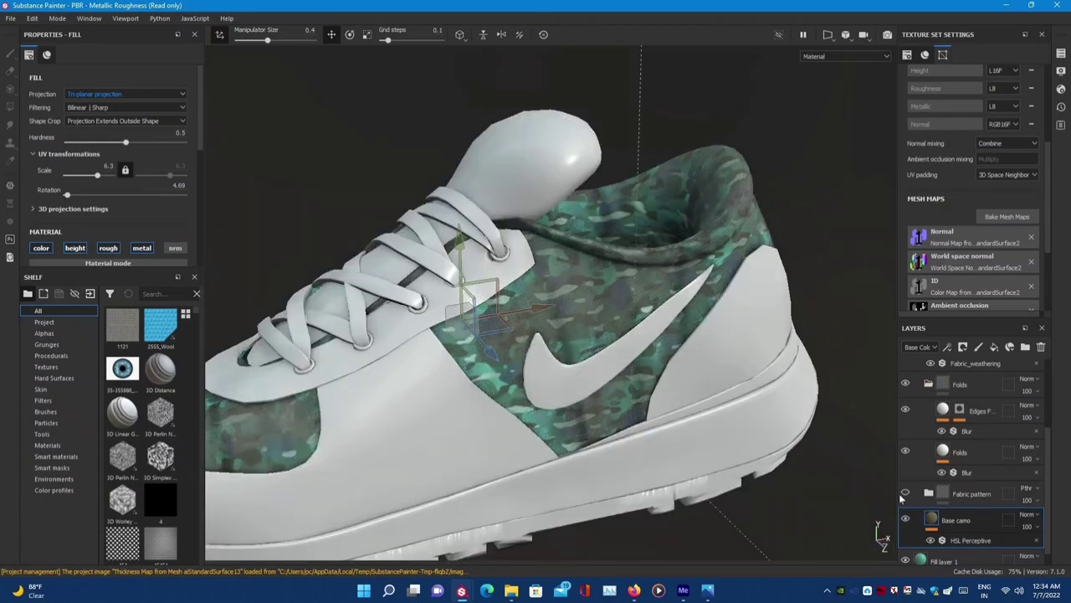
click(906, 452)
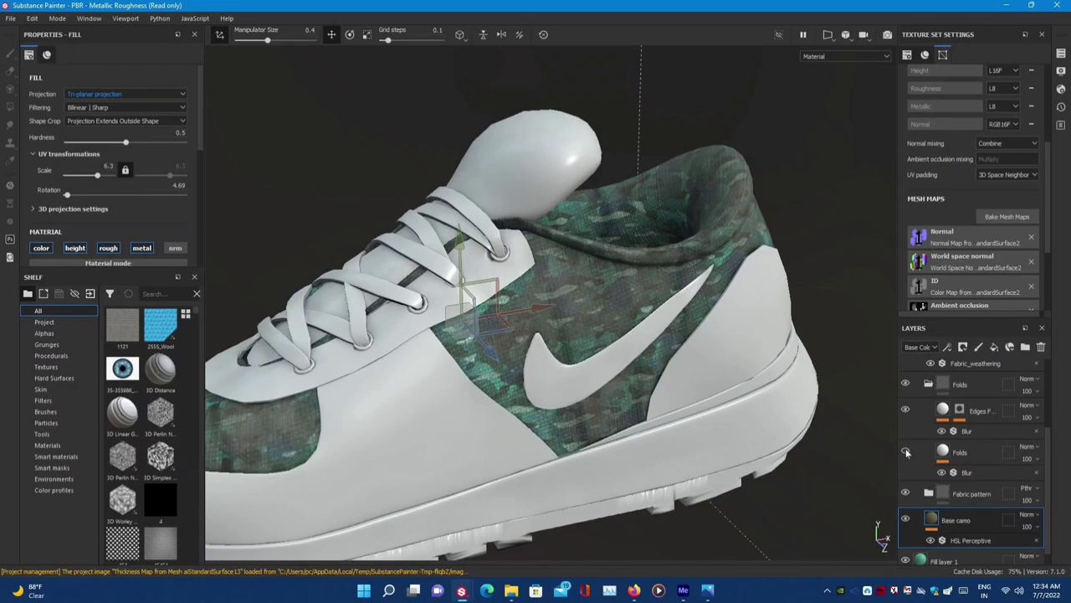
- Show the Folds layer again and view its fill in the height channel
click(905, 452)
click(975, 474)
click(976, 478)
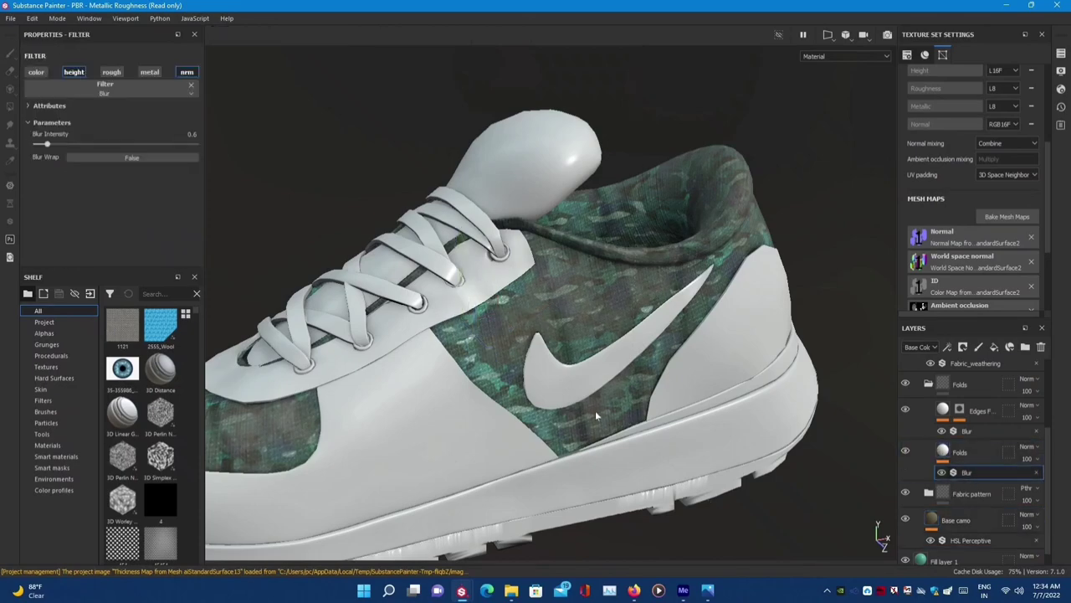
key(c)
key(c)
alt+drag(630, 444, 607, 448)
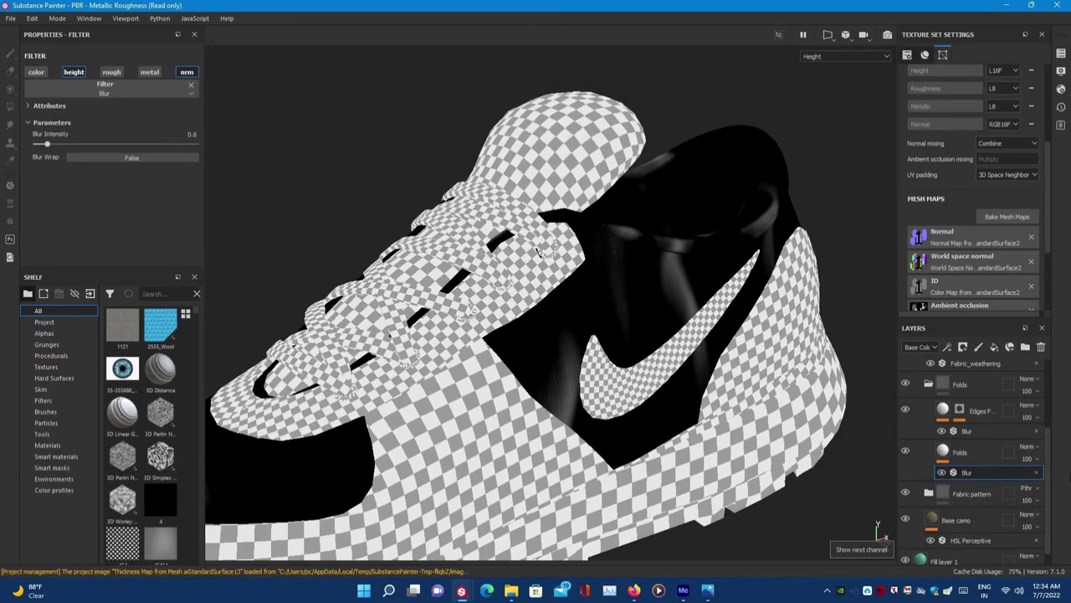
click(954, 453)
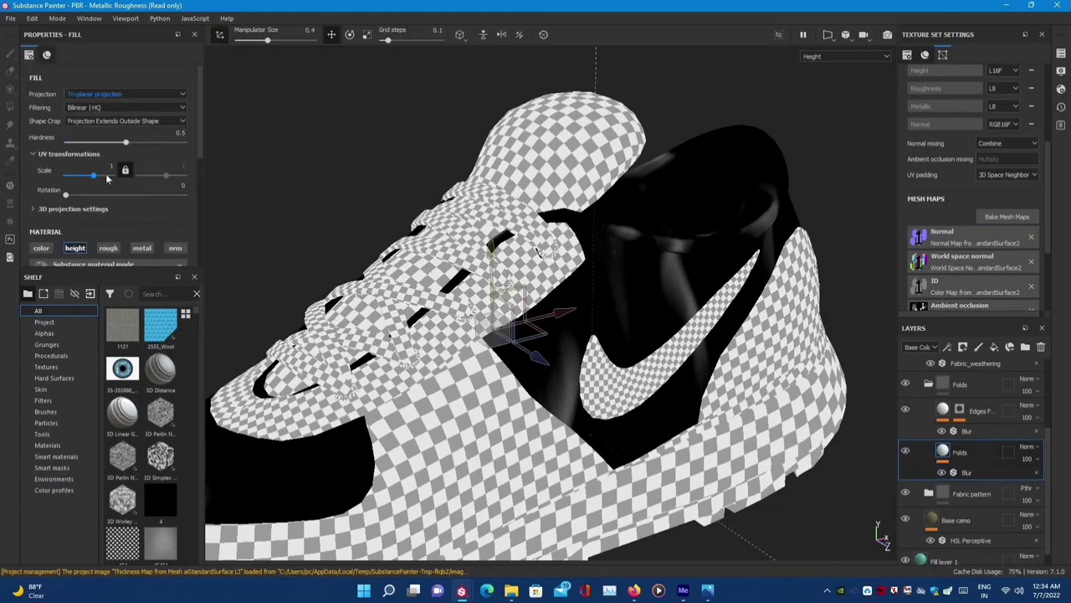
- Try UV projection at scales 36.56 and about 4, then switch Folds to tri-planar and shrink it
click(114, 94)
click(96, 103)
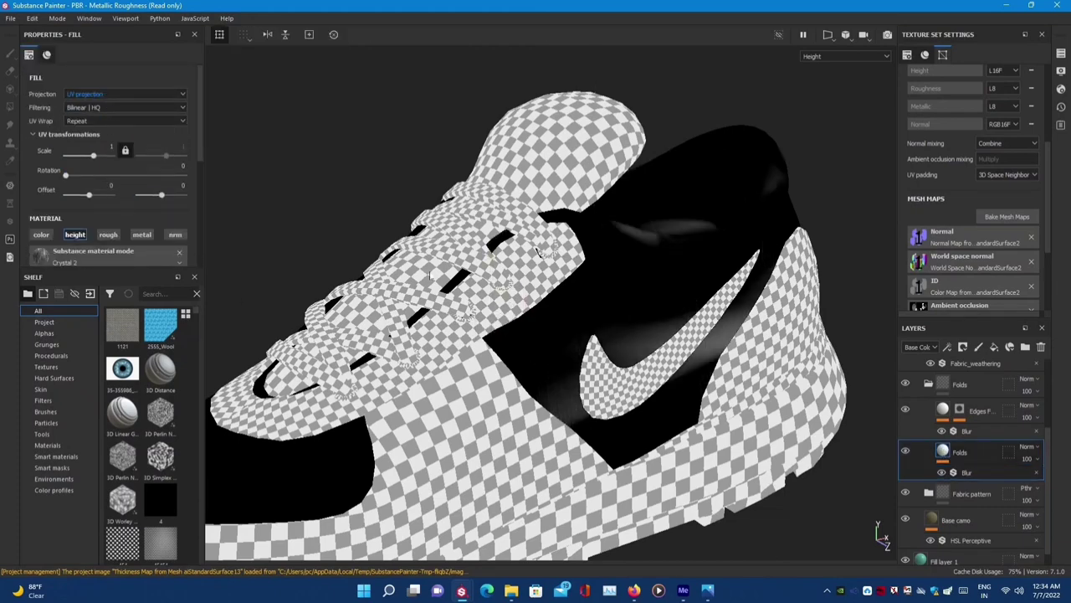
drag(94, 159, 104, 159)
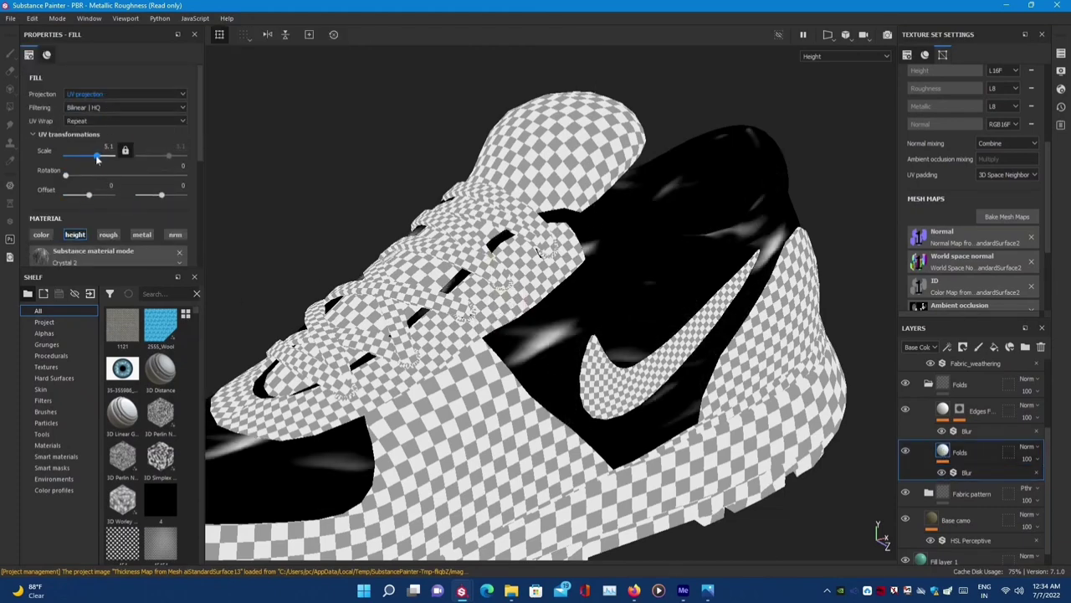
key(m)
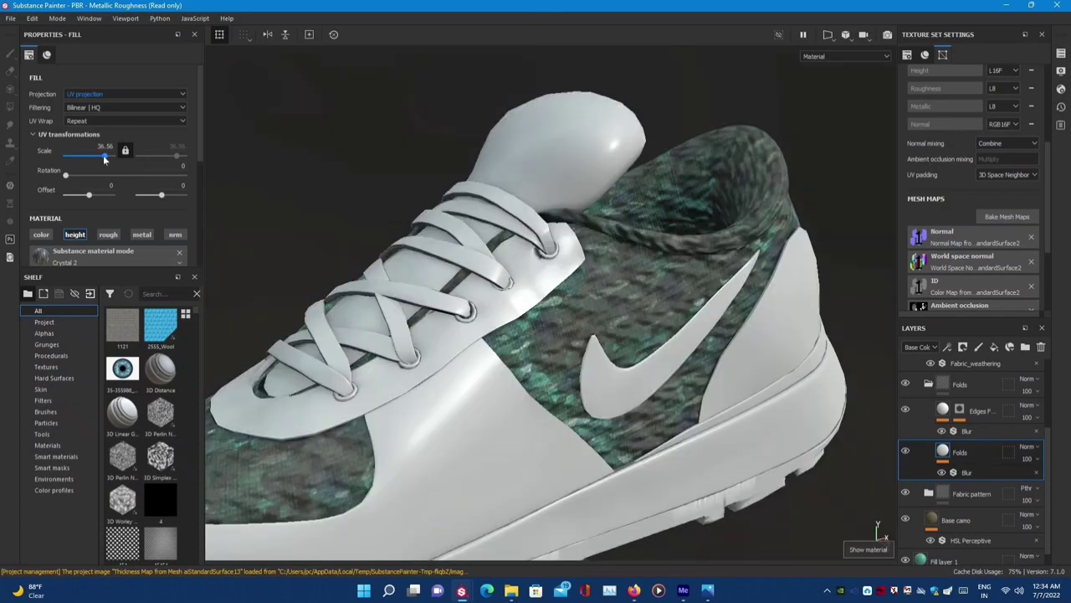
drag(98, 157, 96, 160)
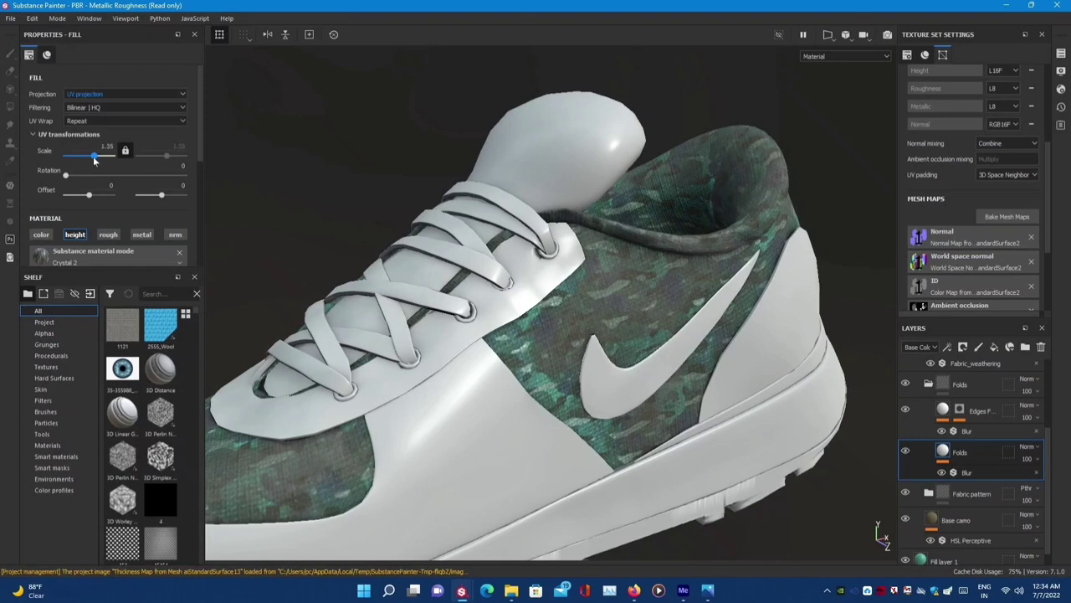
click(129, 95)
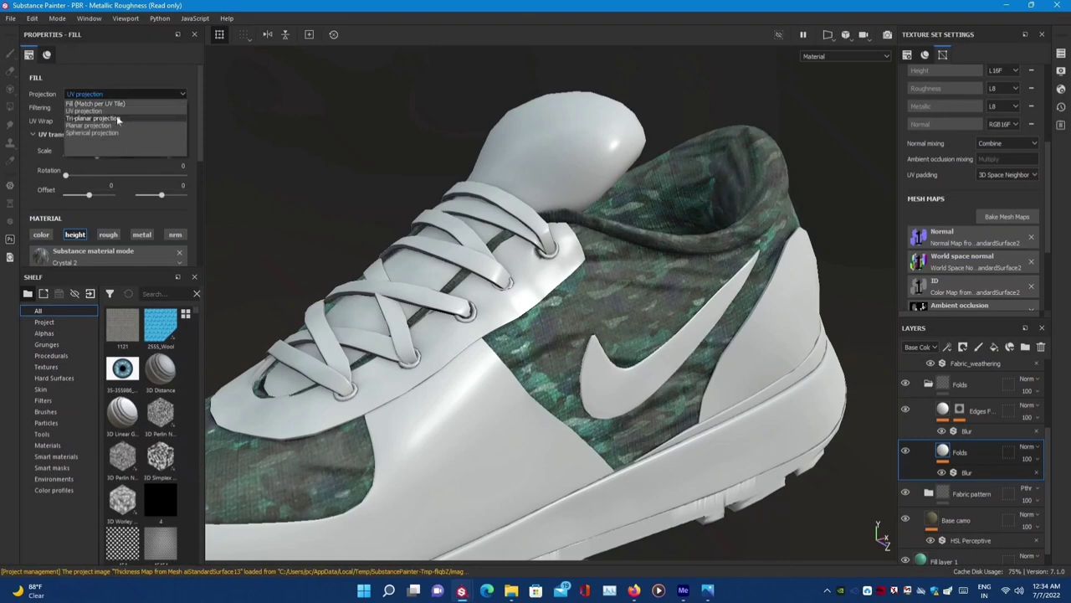
click(117, 118)
drag(98, 181, 92, 177)
- Bring the fold scale to 0.95, then rotate the lighting and orbit around the swoosh and camo panels
mouse_move(361, 238)
alt+mouse_down()
mouse_move(431, 268)
mouse_move(411, 266)
alt+mouse_up()
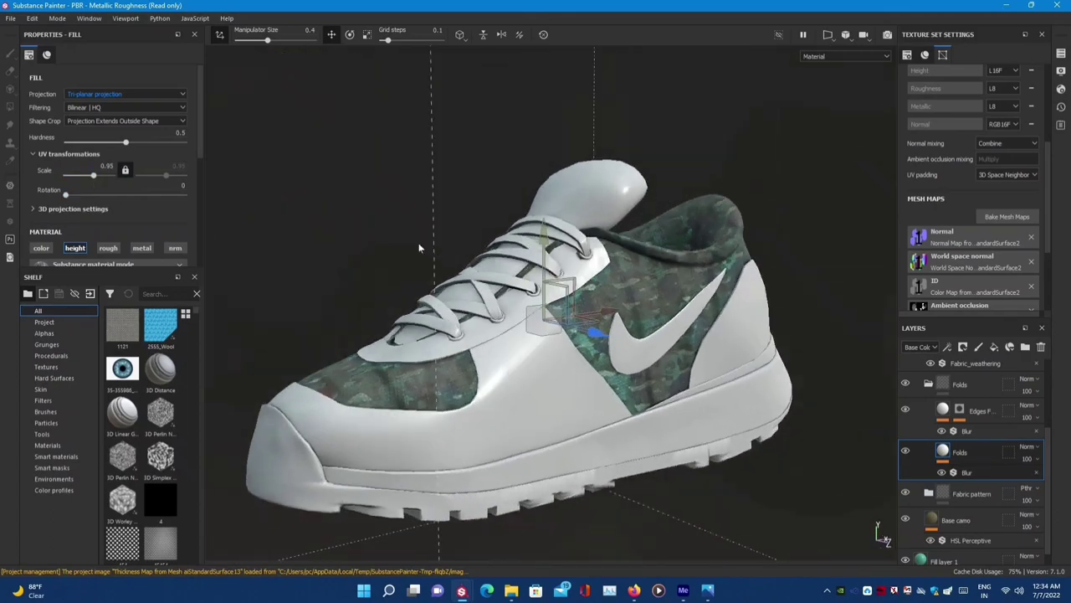
shift+right_drag(412, 266, 304, 281)
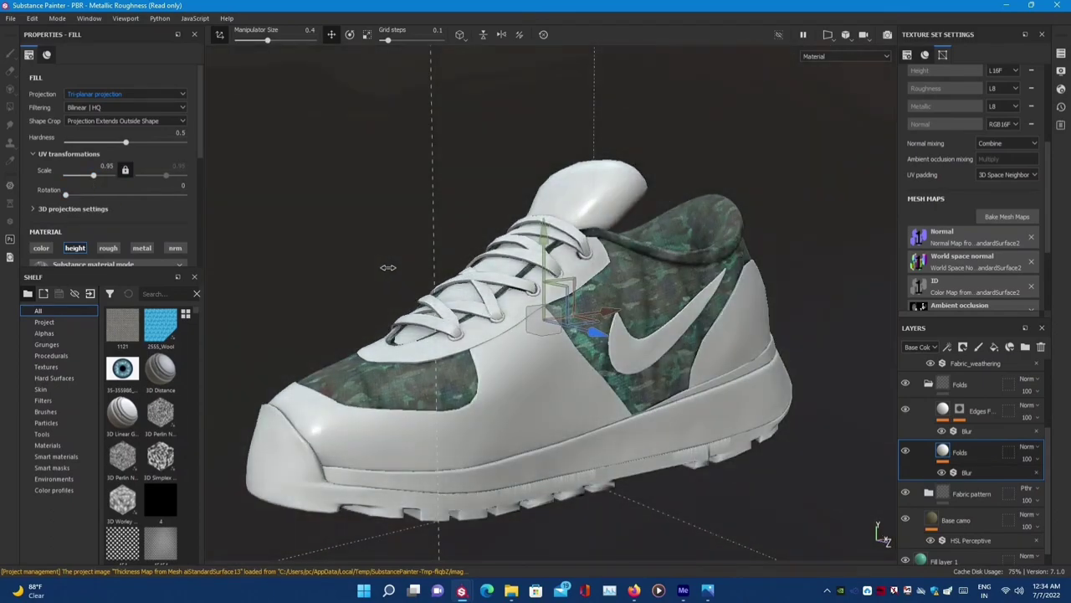
alt+drag(304, 285, 369, 269)
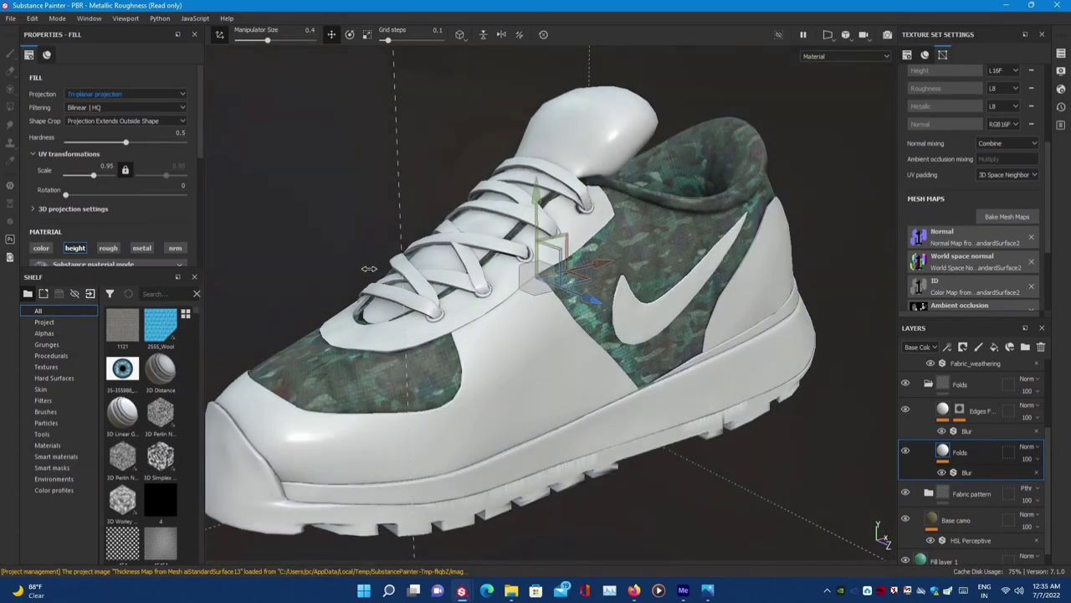
shift+right_drag(369, 269, 675, 390)
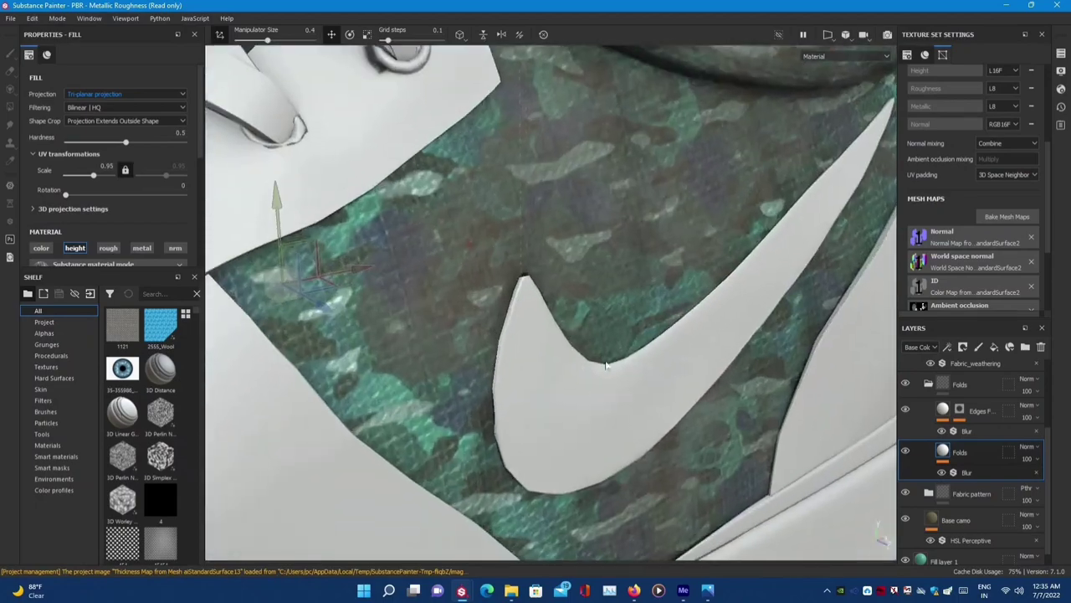
mouse_move(675, 391)
alt+mouse_down()
mouse_move(719, 332)
mouse_move(784, 324)
alt+mouse_up()
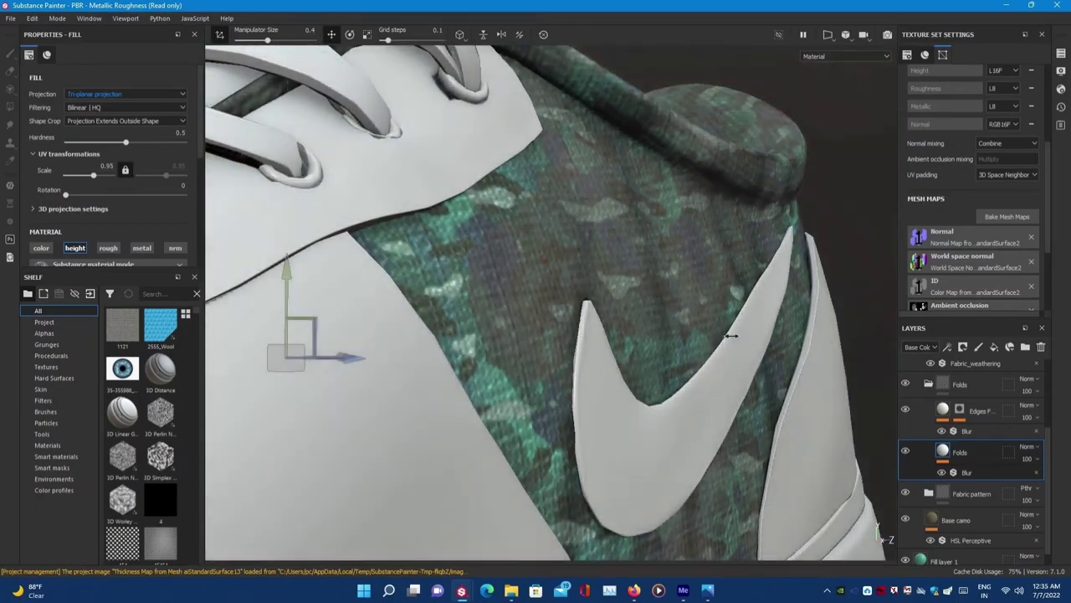
alt+right_drag(783, 324, 563, 361)
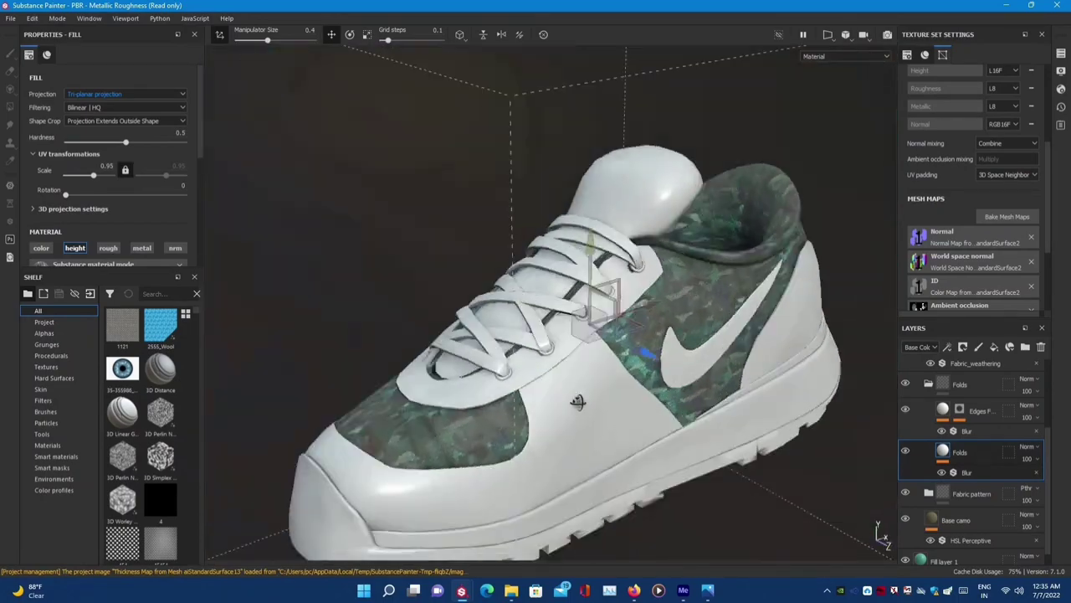
mouse_move(563, 362)
alt+mouse_down()
mouse_move(463, 368)
mouse_move(490, 377)
mouse_move(705, 363)
mouse_move(485, 352)
mouse_move(784, 359)
mouse_move(552, 351)
alt+mouse_up()
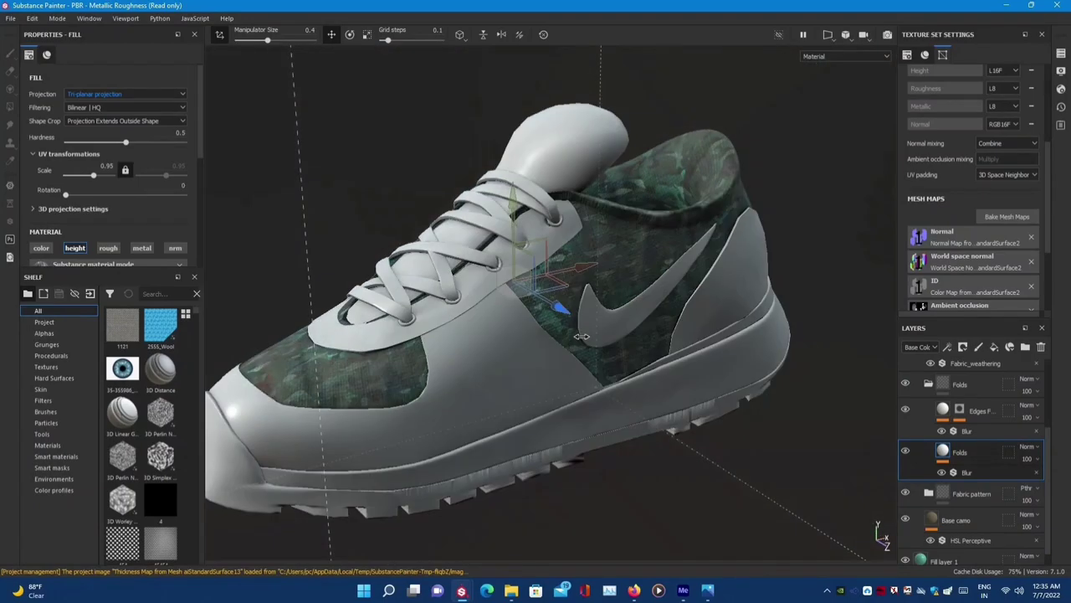
alt+right_drag(552, 352, 642, 330)
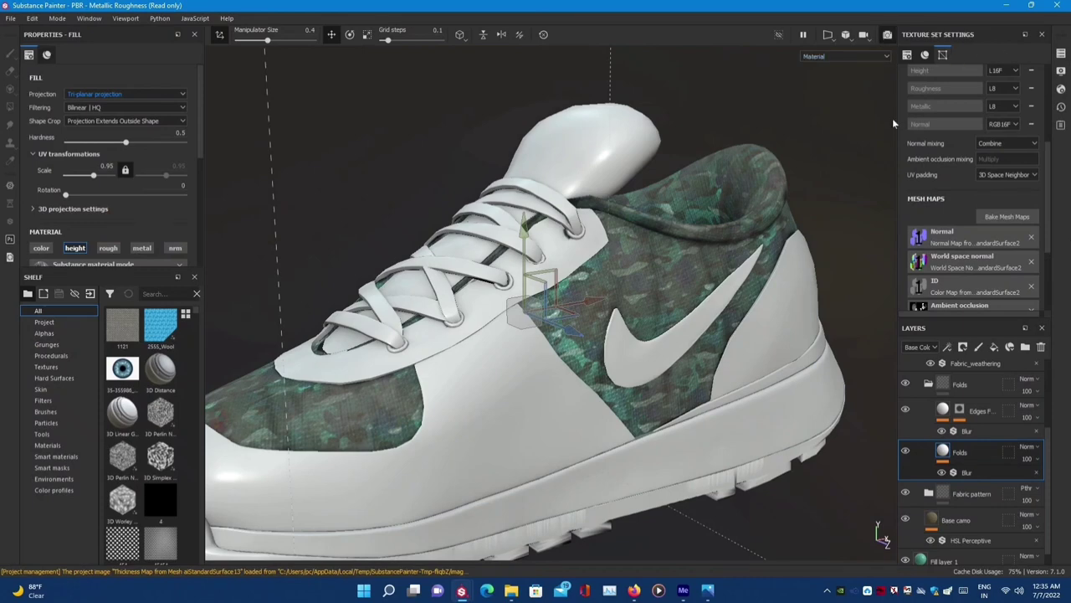
- Switch to Iray rendering and enable a near-black clear colour background
key(F10)
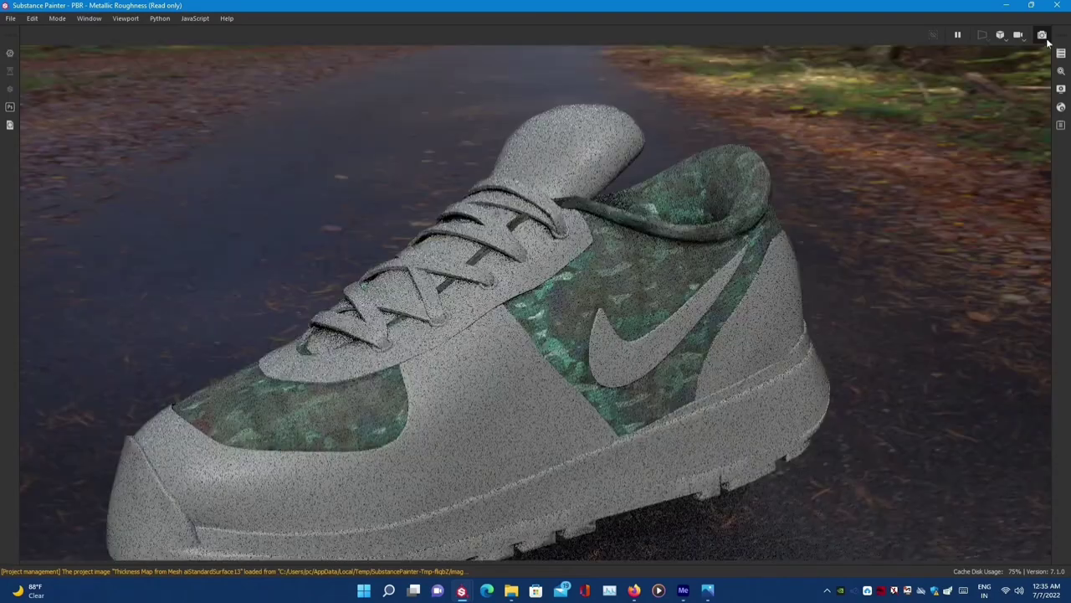
click(1043, 34)
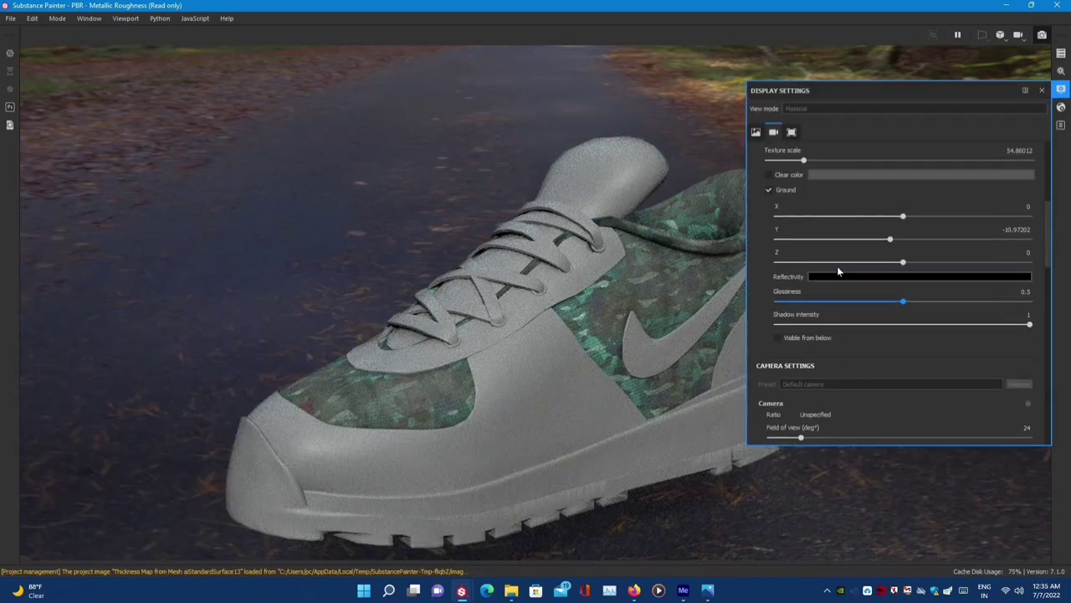
click(783, 183)
click(899, 174)
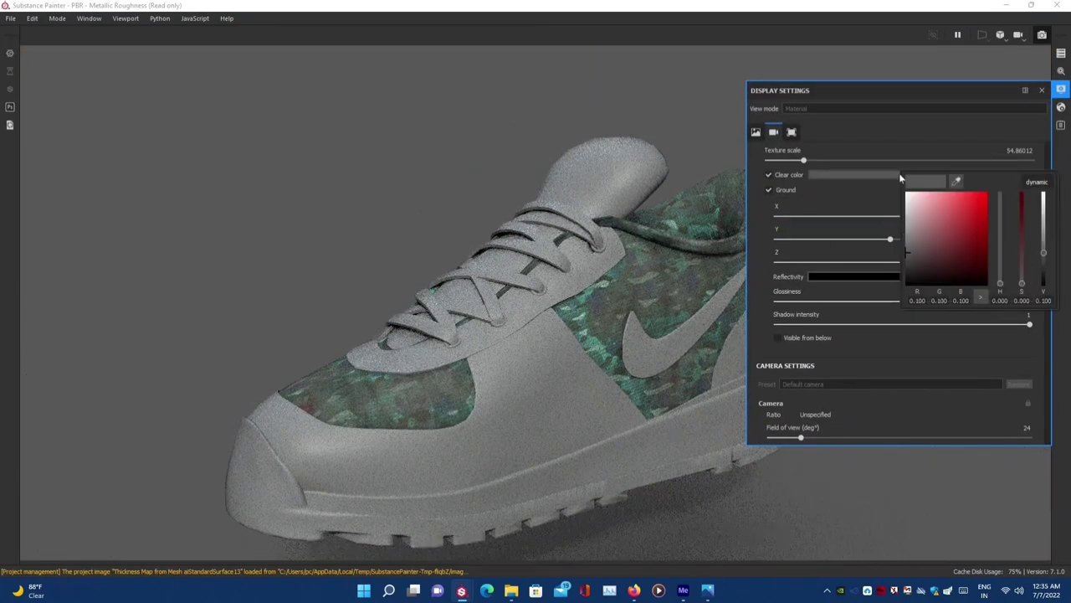
click(906, 281)
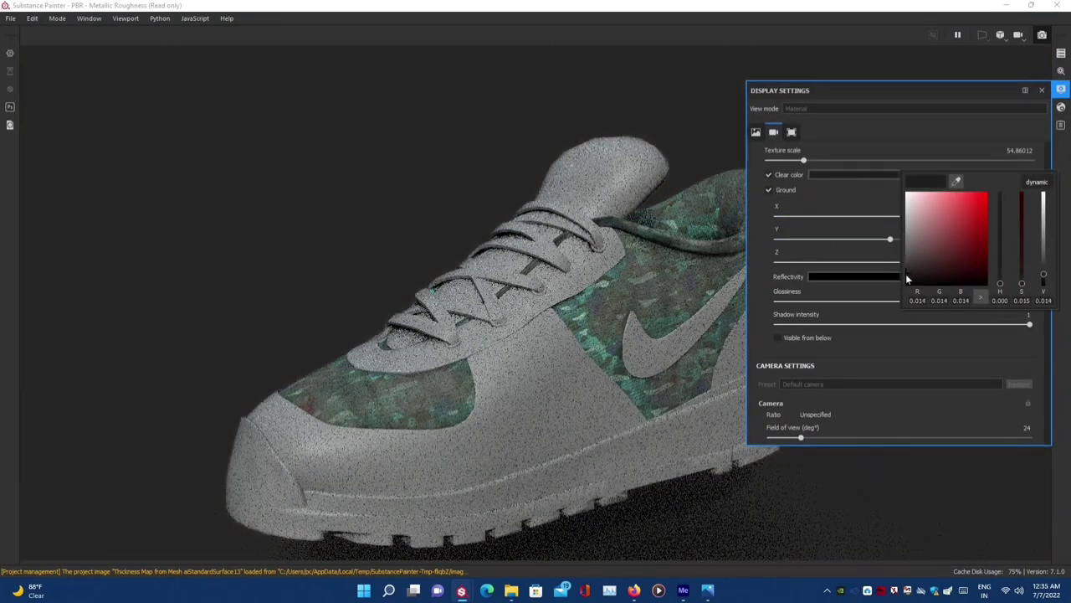
- Set the camera focal length to 70 mm (13° field of view) and the ground Y offset to 5
scroll(861, 355, down, 2)
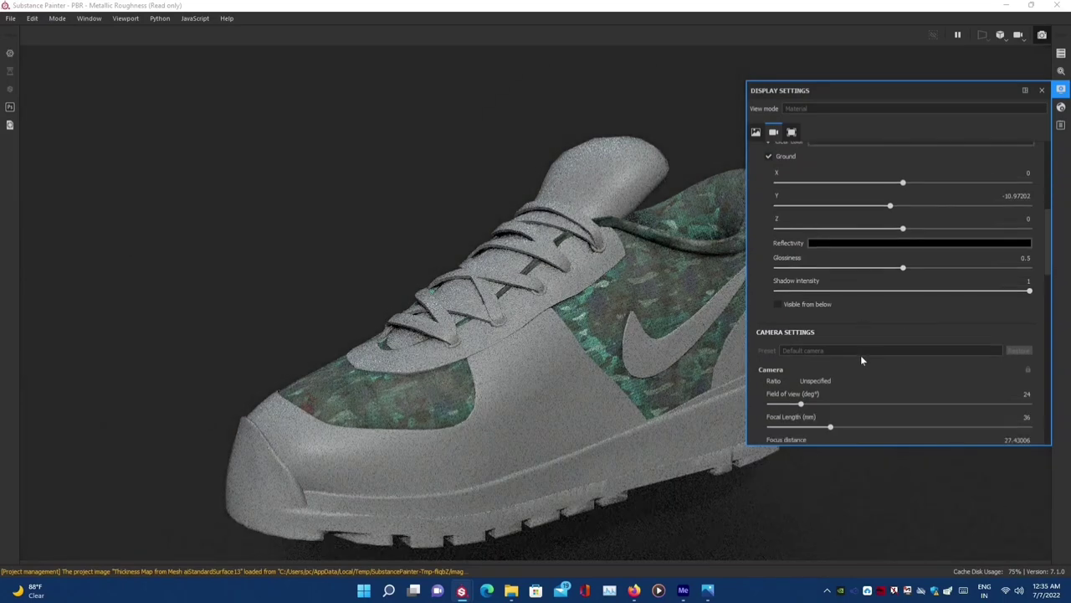
scroll(945, 332, down, 3)
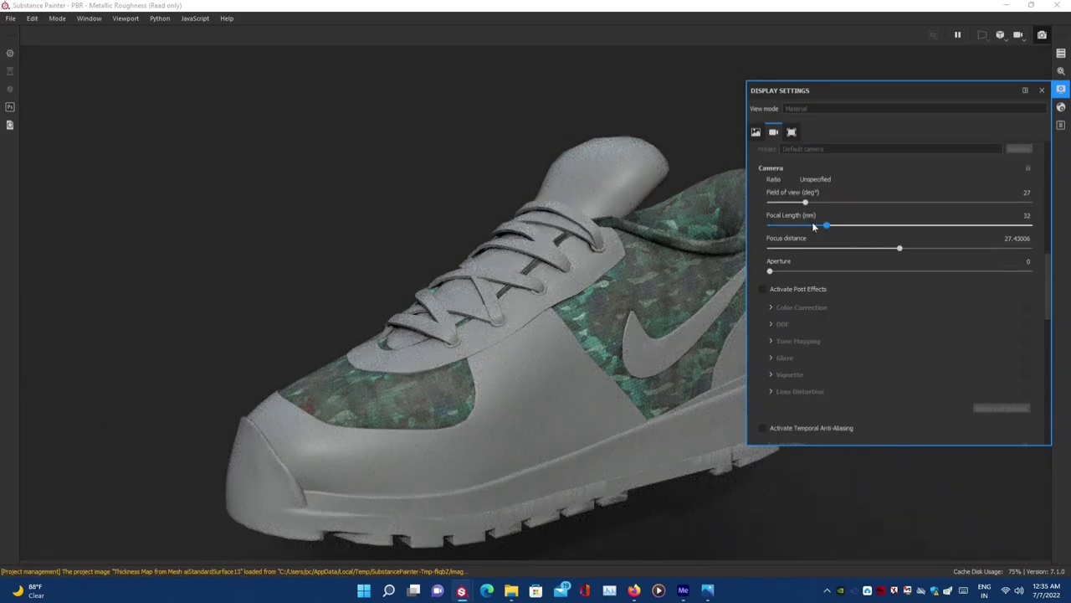
drag(813, 226, 859, 228)
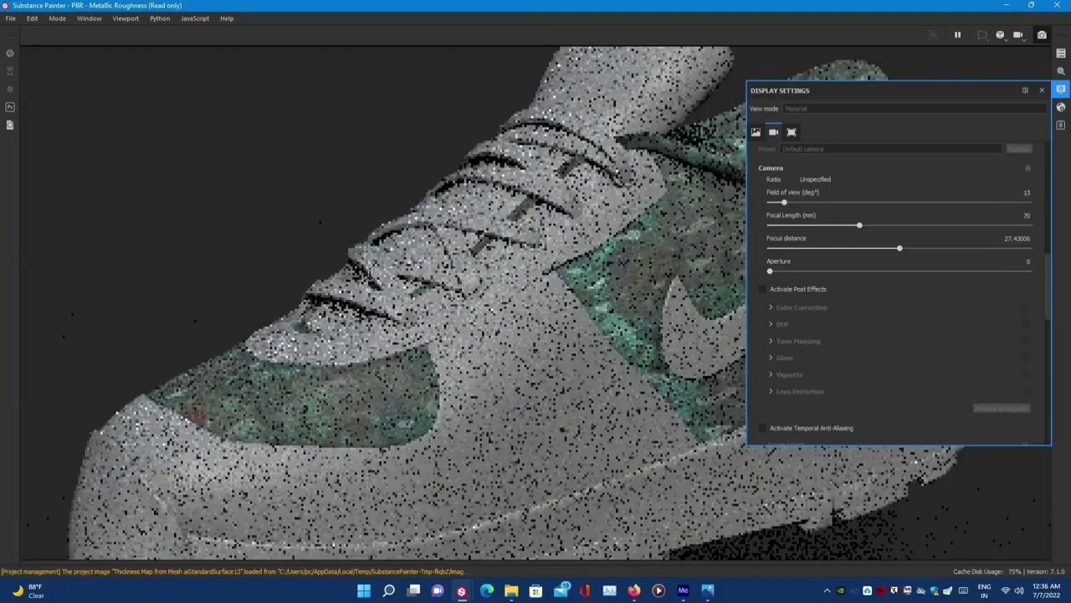
scroll(366, 273, down, 5)
mouse_move(366, 274)
alt+mouse_down()
mouse_move(478, 321)
mouse_move(645, 340)
mouse_move(252, 241)
mouse_move(352, 251)
alt+mouse_up()
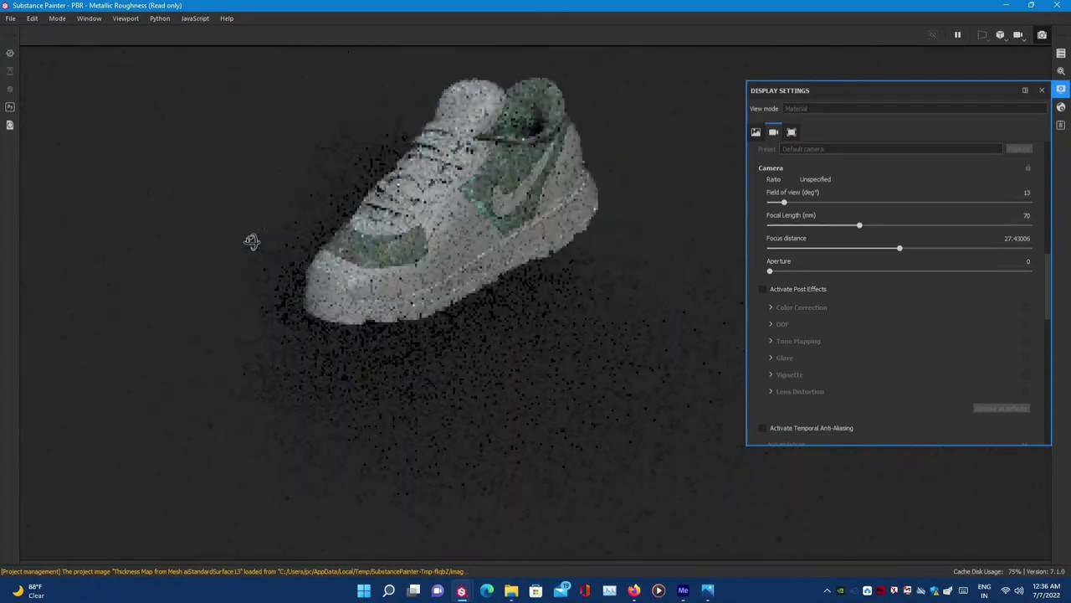
scroll(418, 251, up, 3)
scroll(419, 251, up, 2)
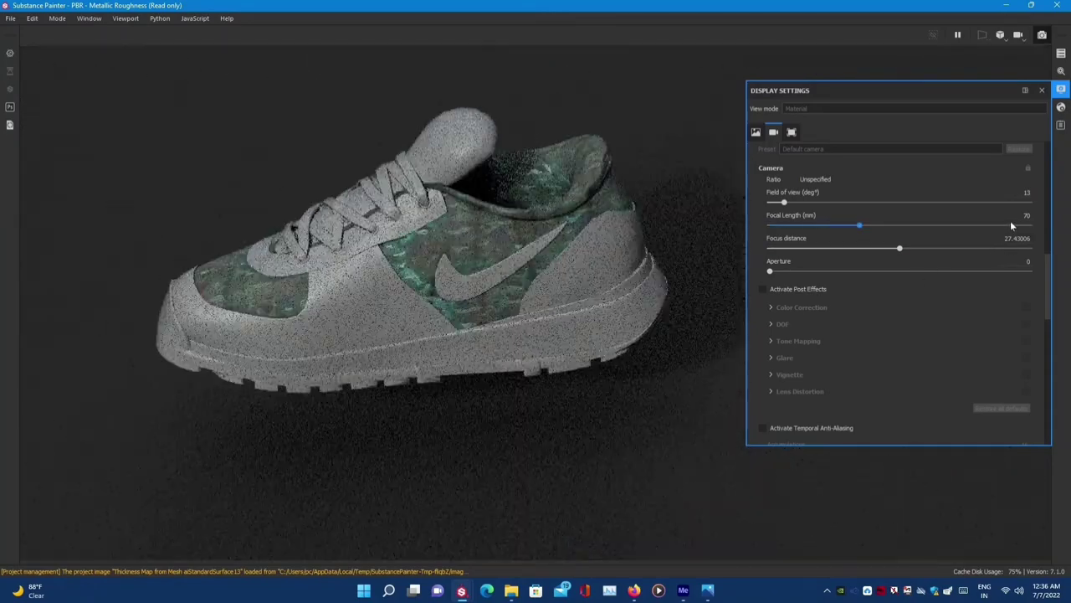
scroll(869, 232, up, 3)
scroll(876, 232, up, 2)
drag(887, 204, 1010, 200)
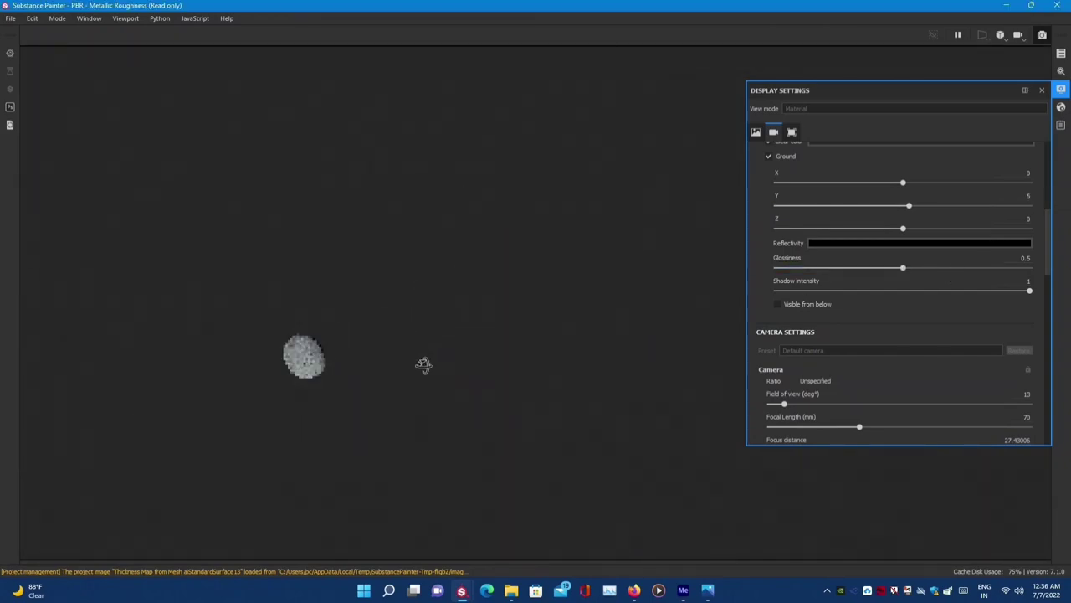
- Set the Iray ground Y position to -5.2
mouse_move(414, 261)
alt+mouse_down()
mouse_move(426, 95)
mouse_move(438, 179)
alt+mouse_up()
text(-5.2)
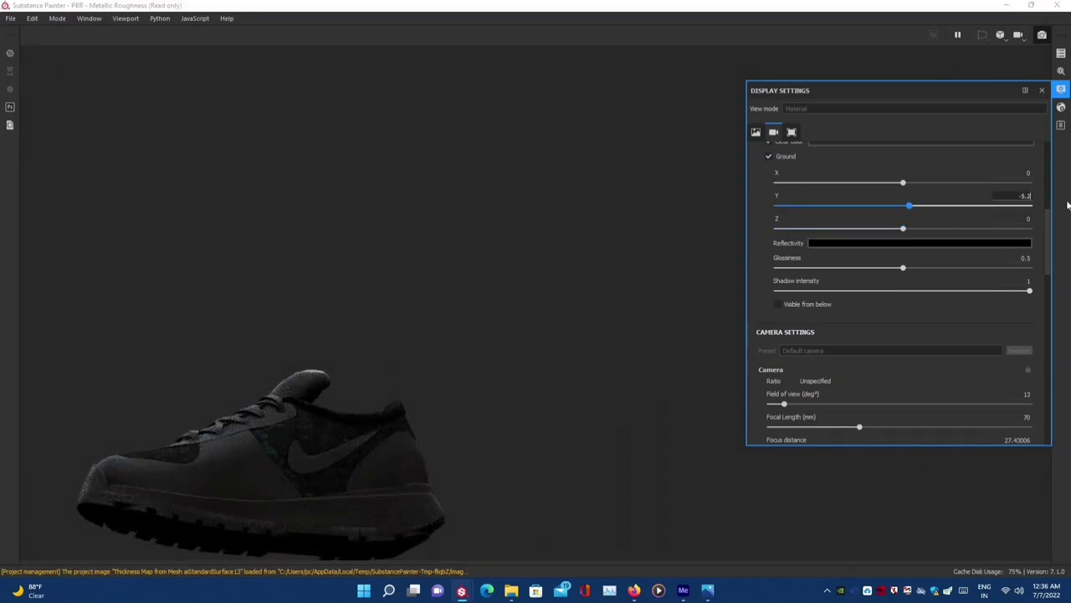
key(Return)
click(611, 413)
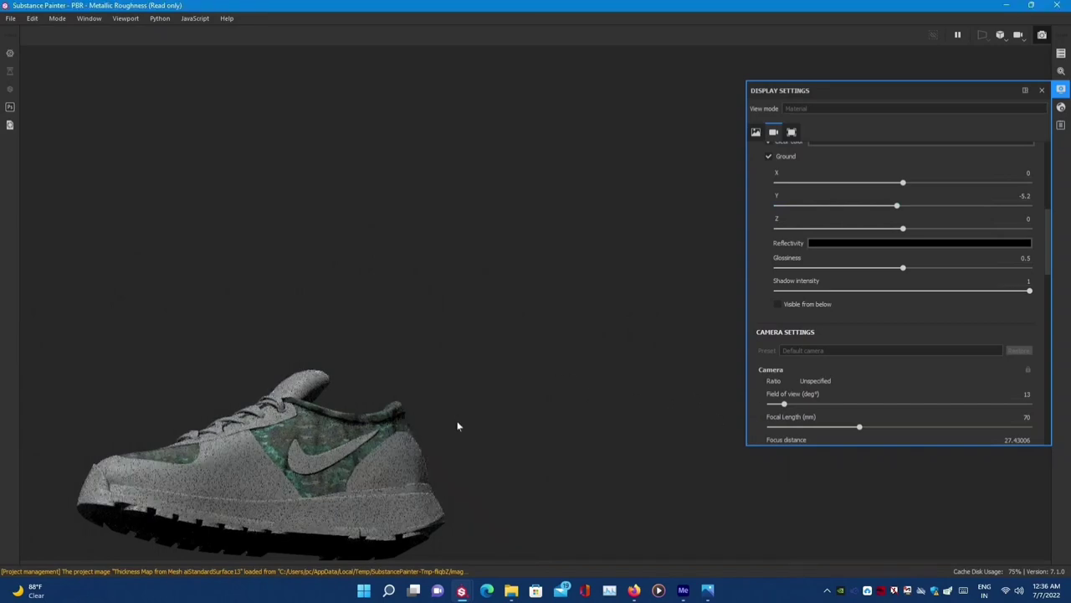
- Raise the environment exposure to 1.33 EV and close Display Settings, checking the lit shoe
alt+drag(441, 434, 488, 442)
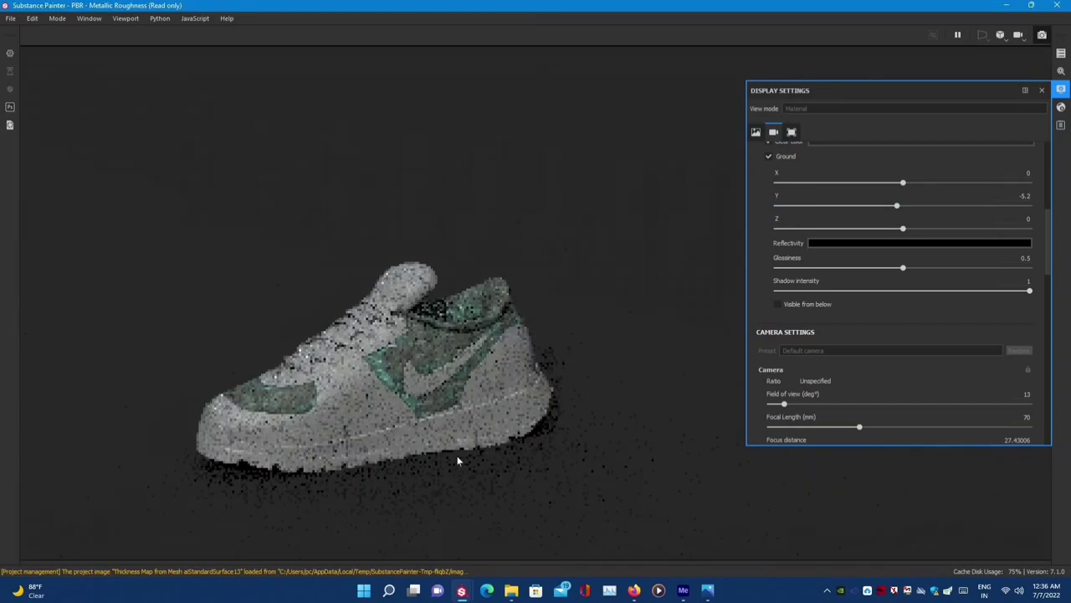
mouse_move(482, 441)
shift+right_down()
mouse_move(237, 474)
mouse_move(394, 475)
shift+right_up()
alt+drag(394, 475, 447, 450)
scroll(913, 251, up, 3)
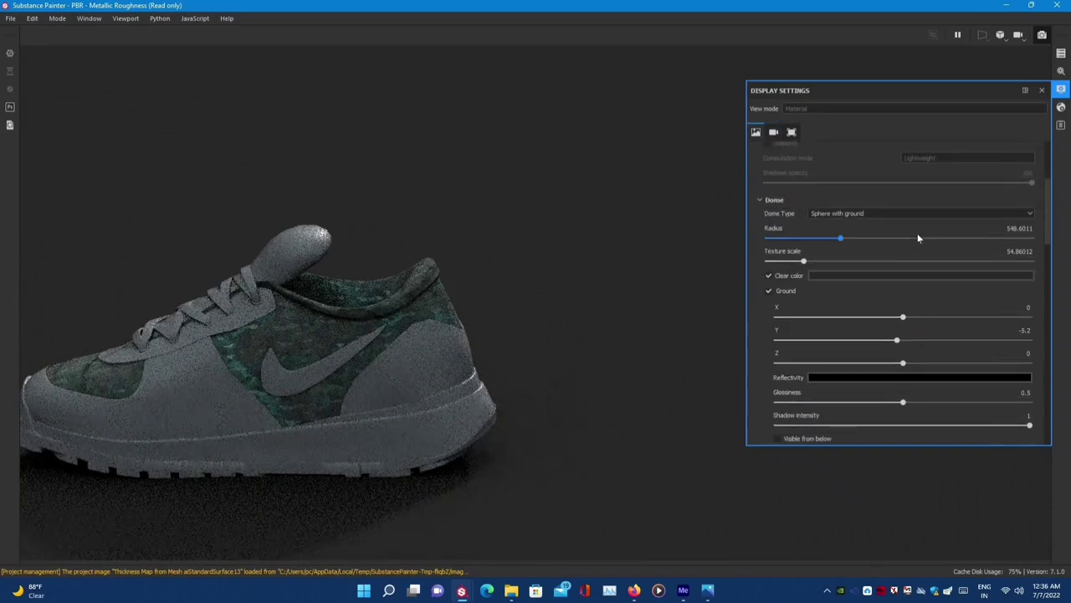
scroll(913, 240, up, 3)
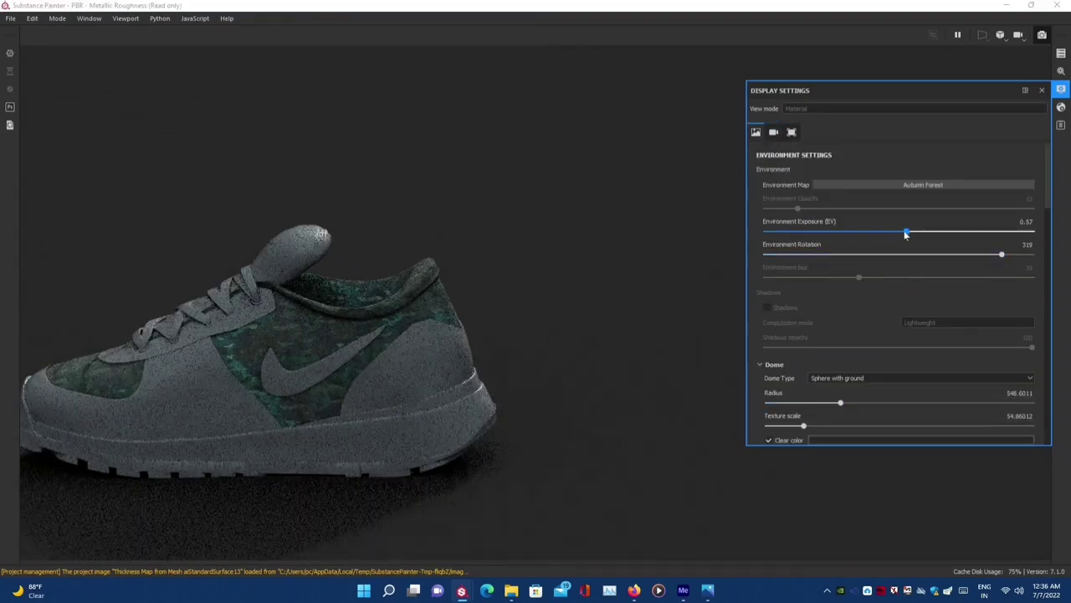
drag(905, 230, 916, 233)
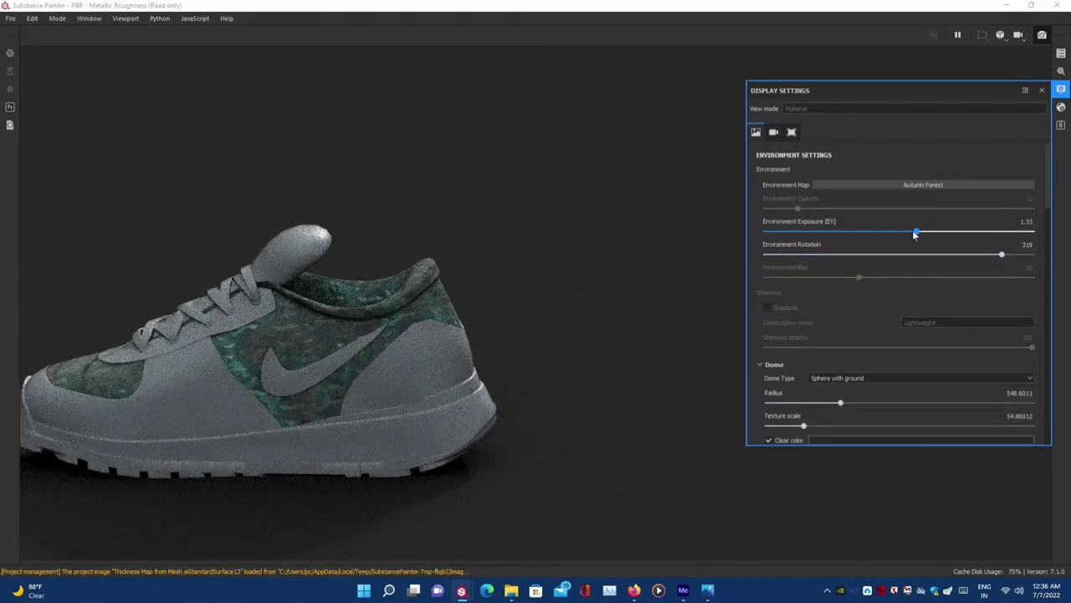
click(1042, 90)
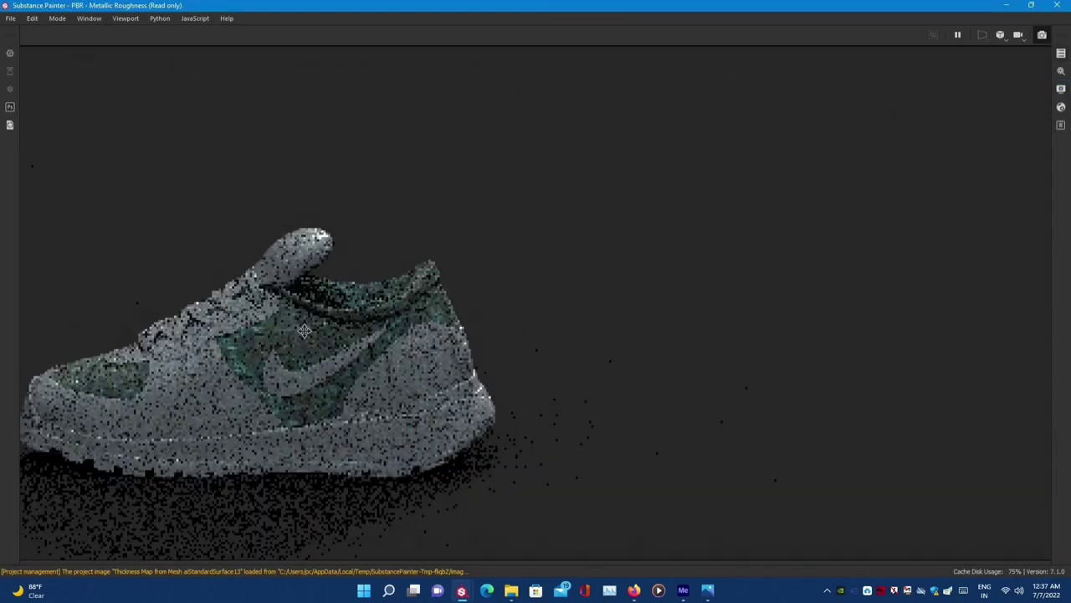
middle_drag(280, 352, 615, 374)
scroll(615, 374, up, 2)
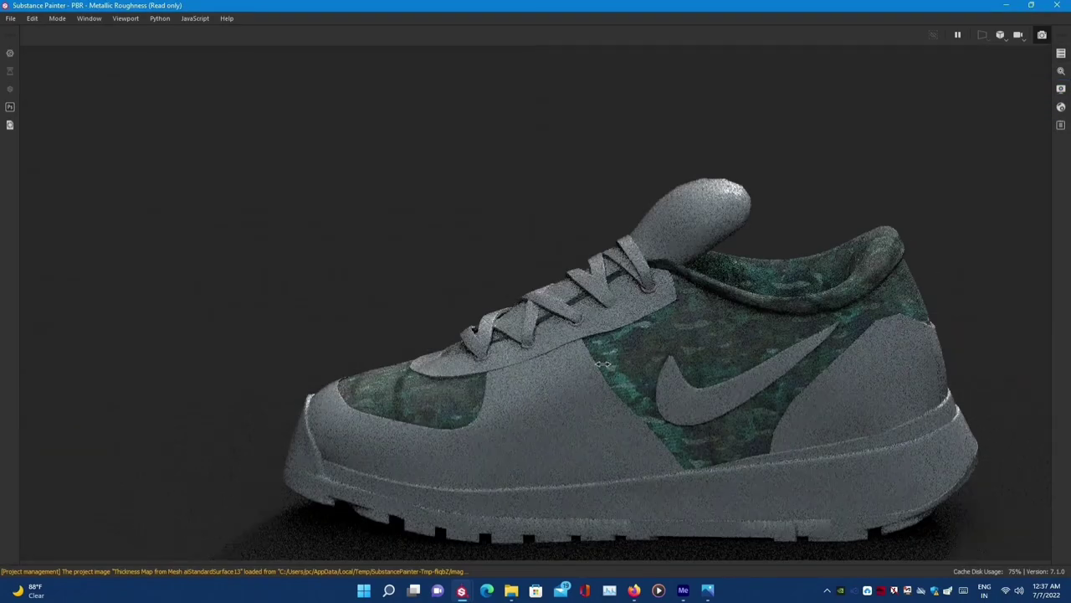
alt+drag(565, 395, 636, 392)
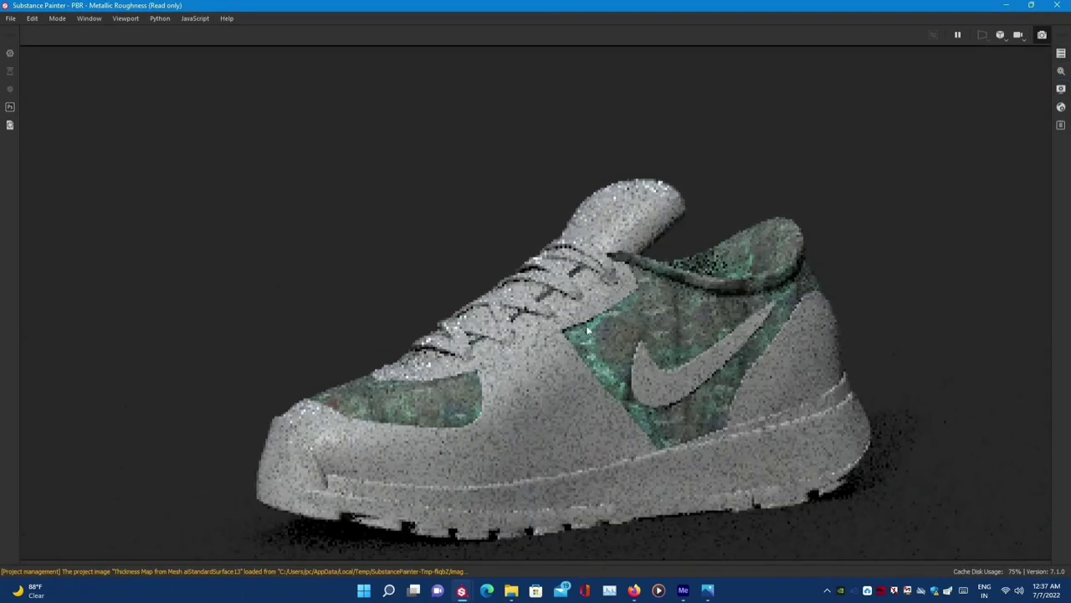
- Leave Iray for the painting viewport and save the project as 'new shoe'
click(1042, 34)
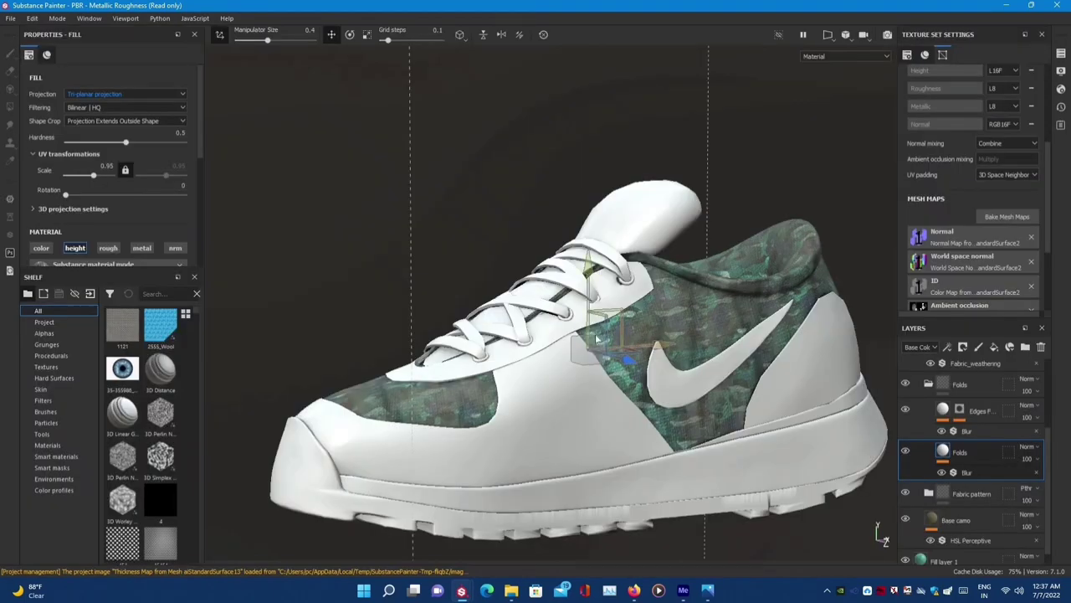
key(ctrl+s)
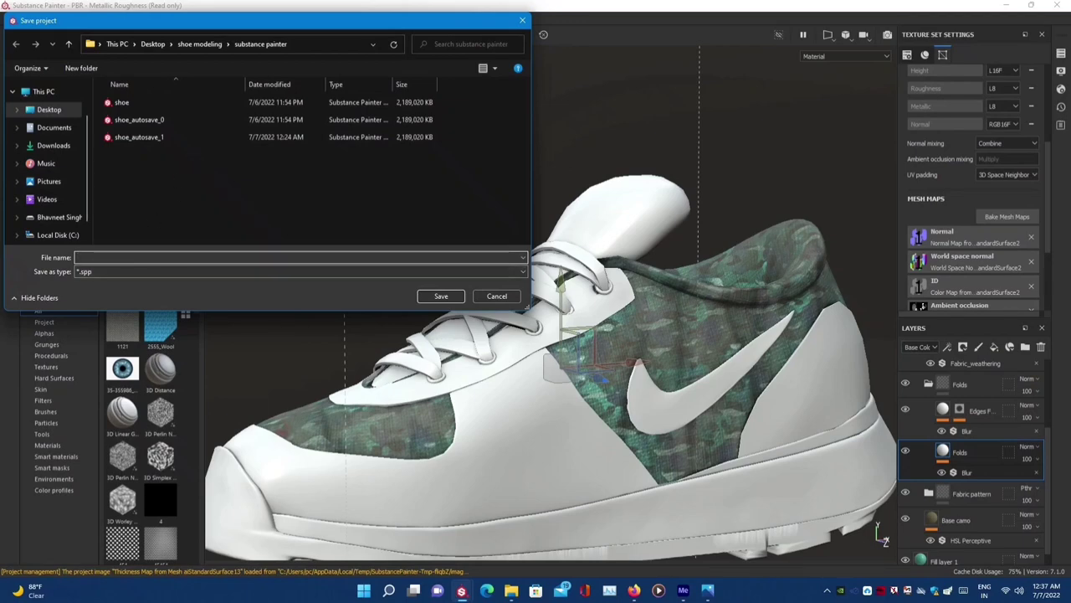
text(shoe ne)
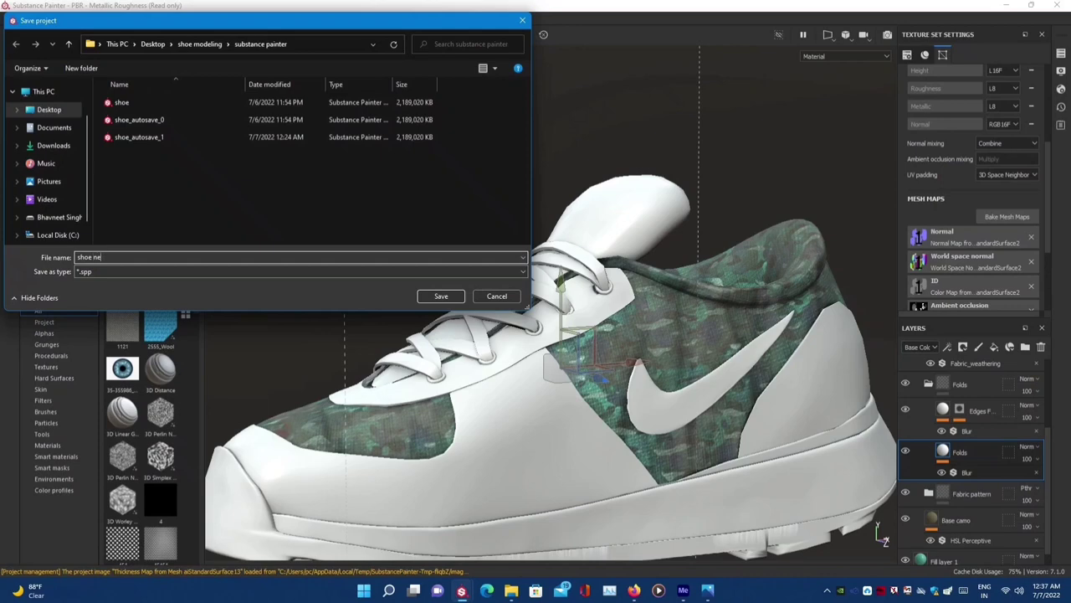
key(ctrl+a)
text(n)
key(Return)
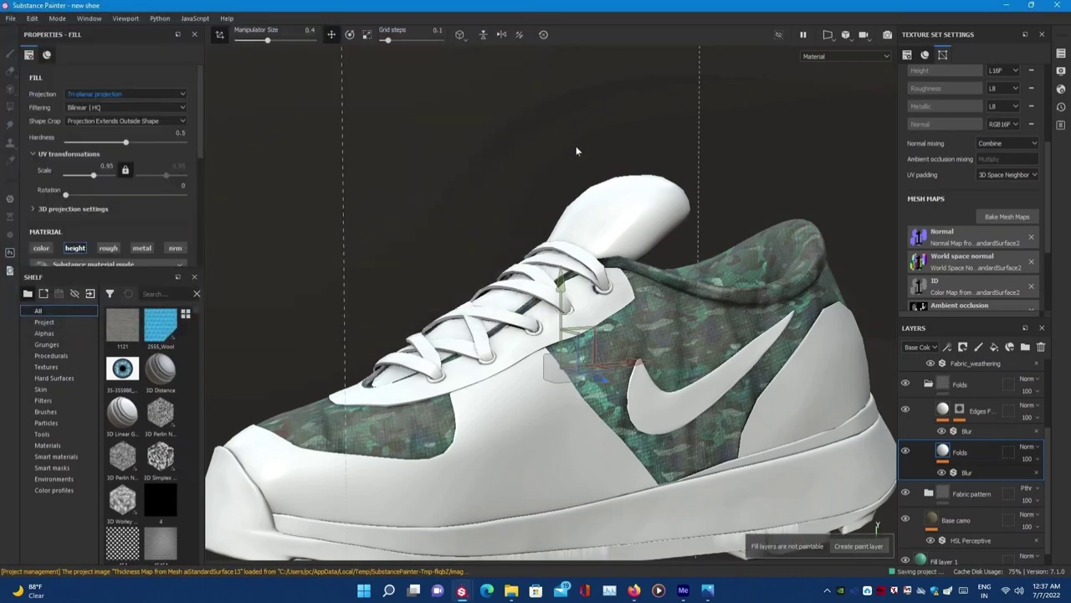
mouse_move(555, 165)
alt+mouse_down()
mouse_move(583, 247)
mouse_move(633, 257)
mouse_move(667, 296)
alt+mouse_up()
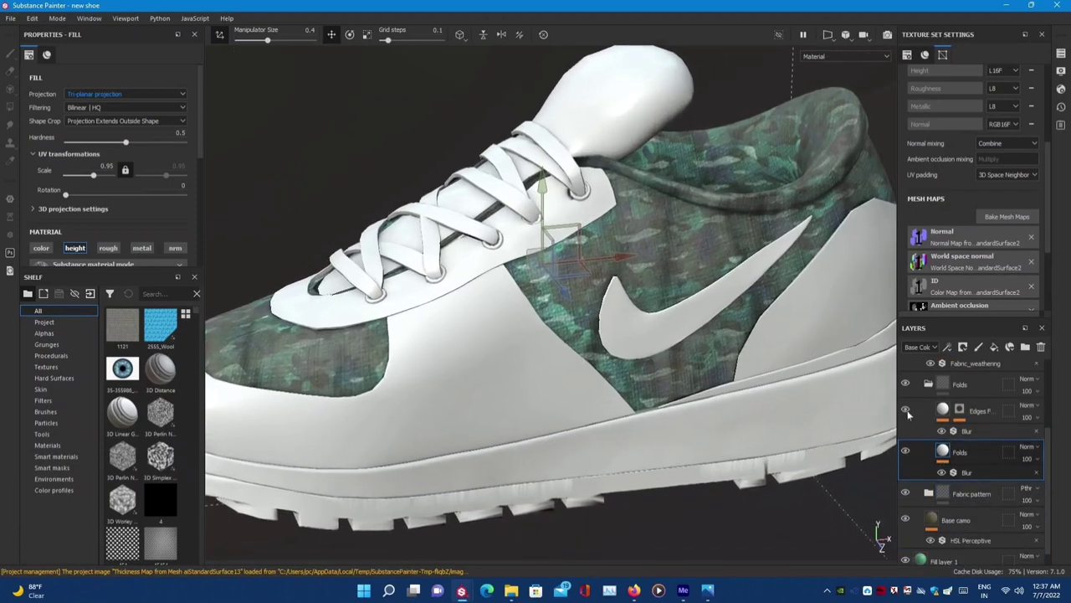
- Compare the Edges layer on and off, then adjust its mask's blur and inversion in Height view
click(905, 410)
click(905, 410)
key(c)
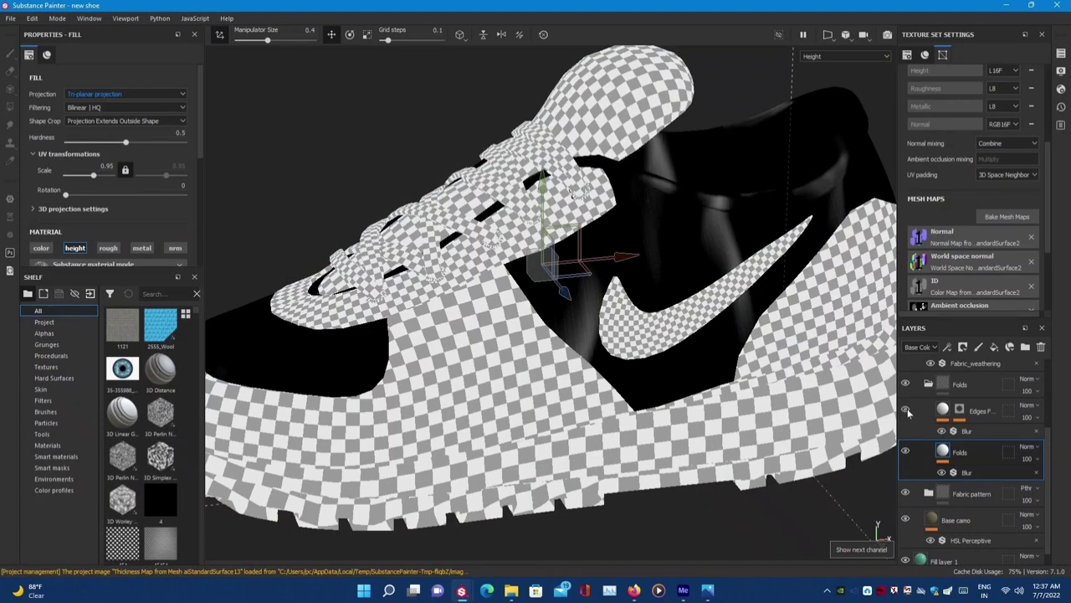
click(959, 410)
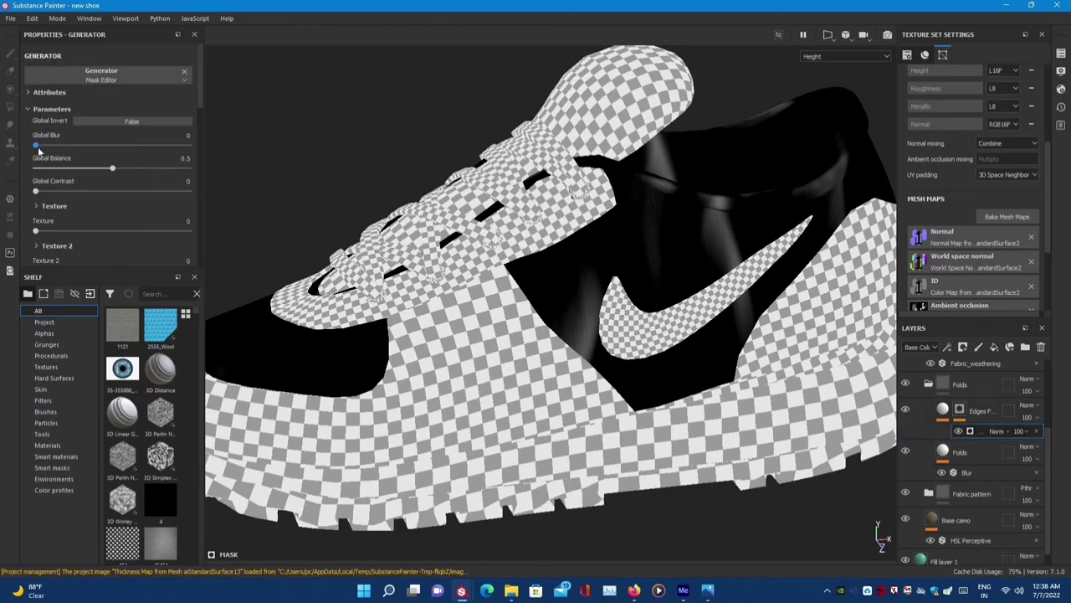
drag(38, 146, 58, 145)
click(142, 120)
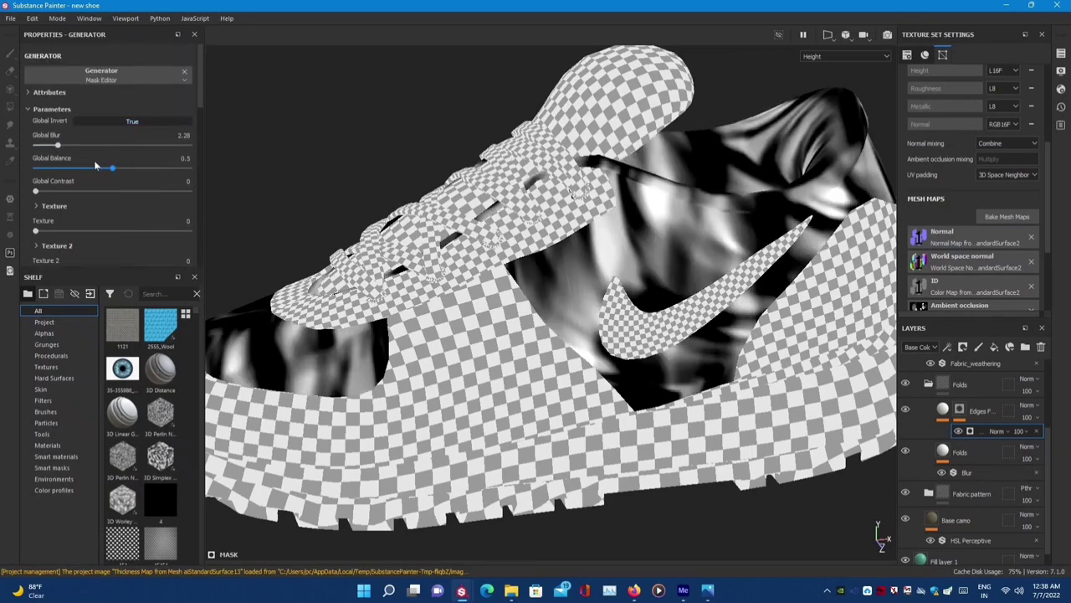
key(m)
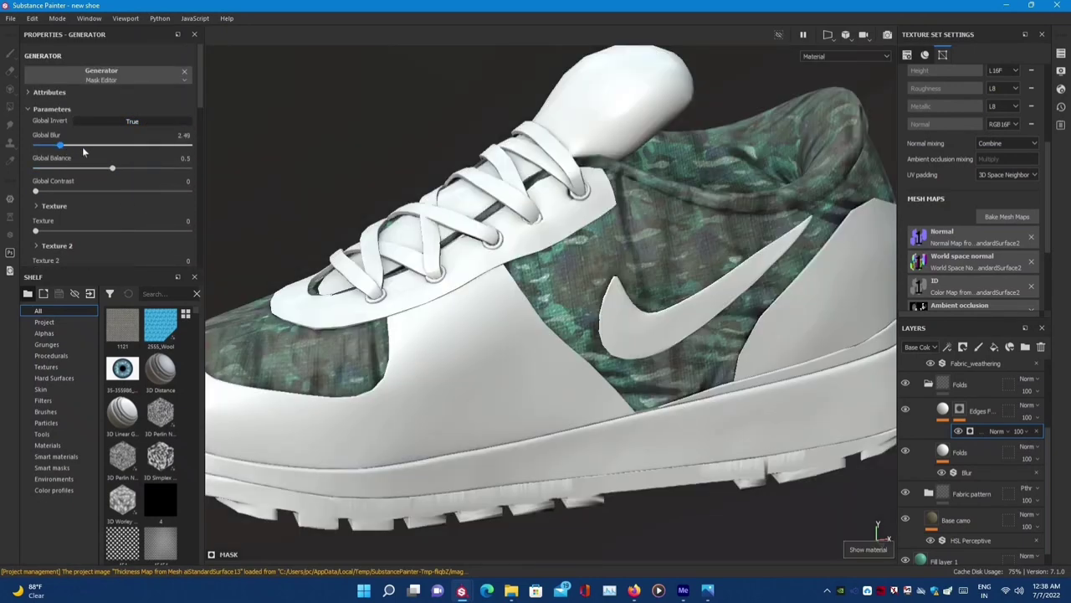
- Rework the mask generator's Global Blur and Balance while viewing the Height channel
mouse_move(93, 145)
mouse_down()
mouse_move(136, 146)
mouse_move(114, 170)
mouse_up()
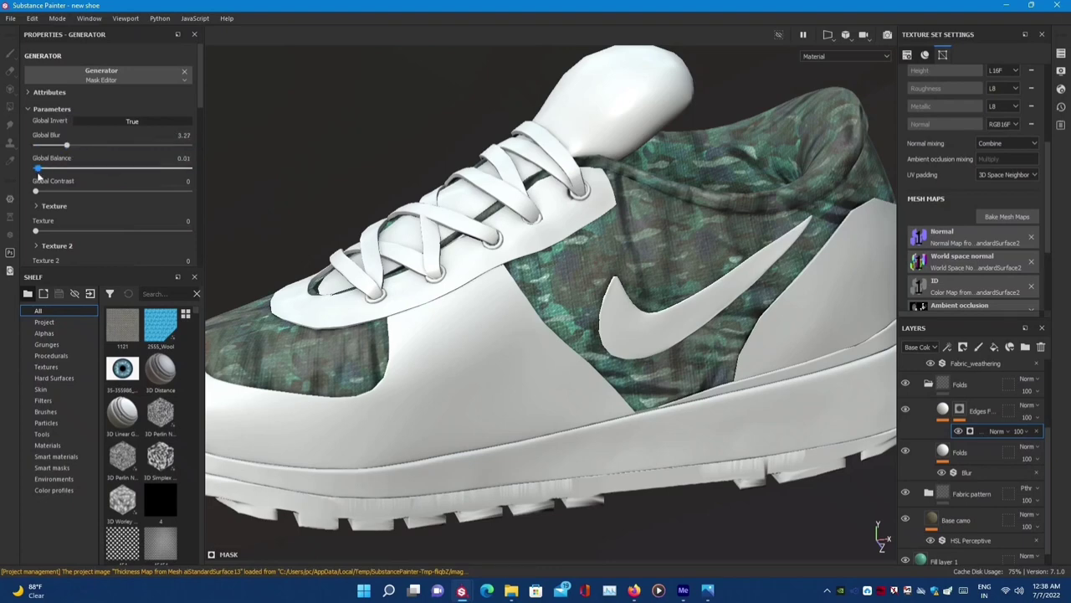
drag(37, 171, 82, 170)
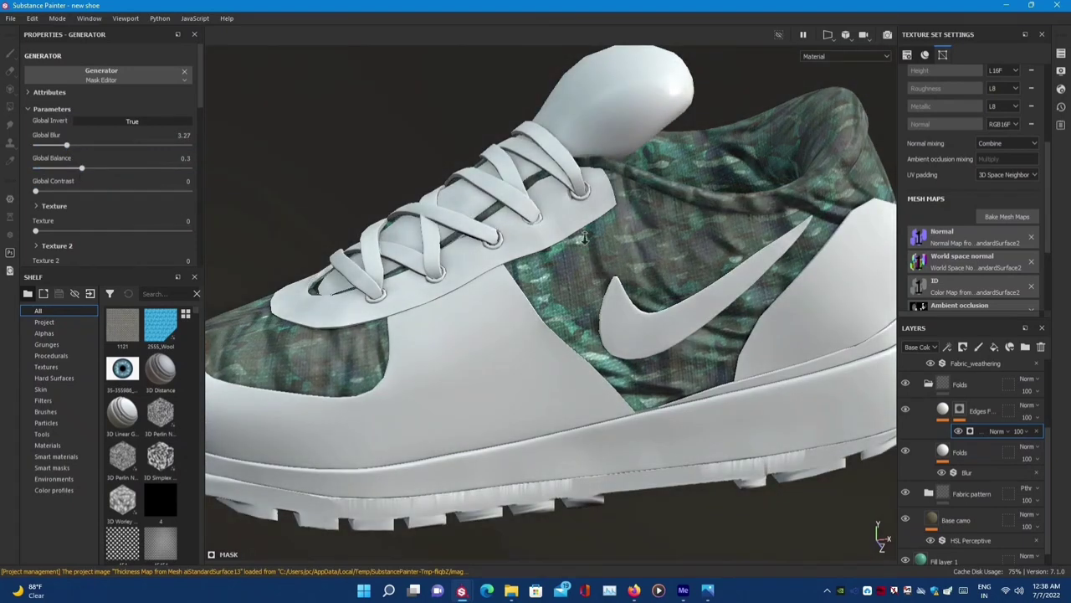
scroll(585, 239, down, 3)
scroll(527, 315, up, 3)
key(c)
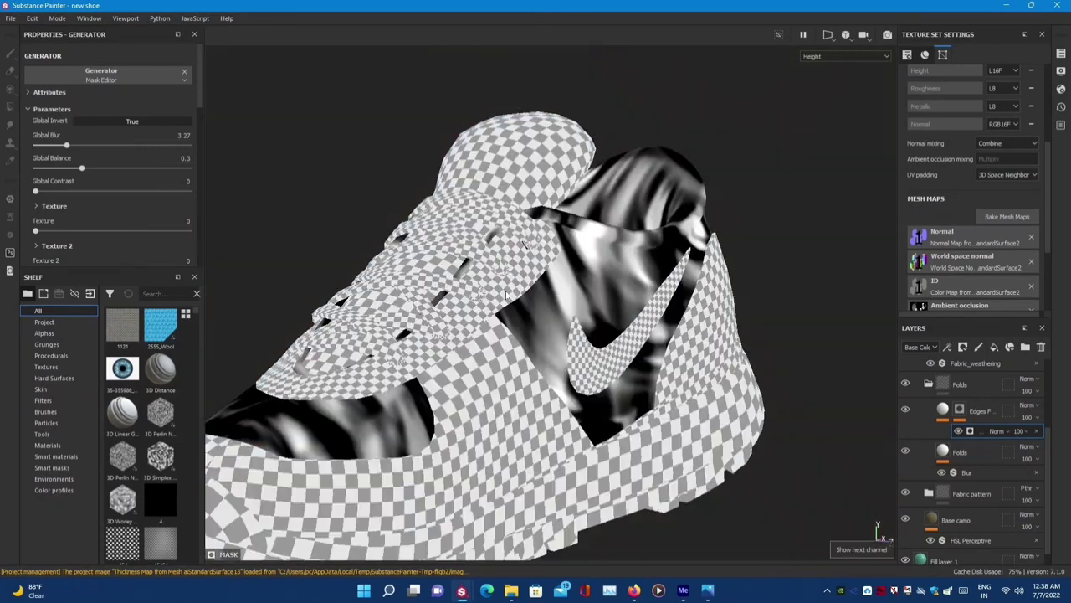
mouse_move(66, 145)
mouse_down()
mouse_move(53, 146)
mouse_move(45, 171)
mouse_up()
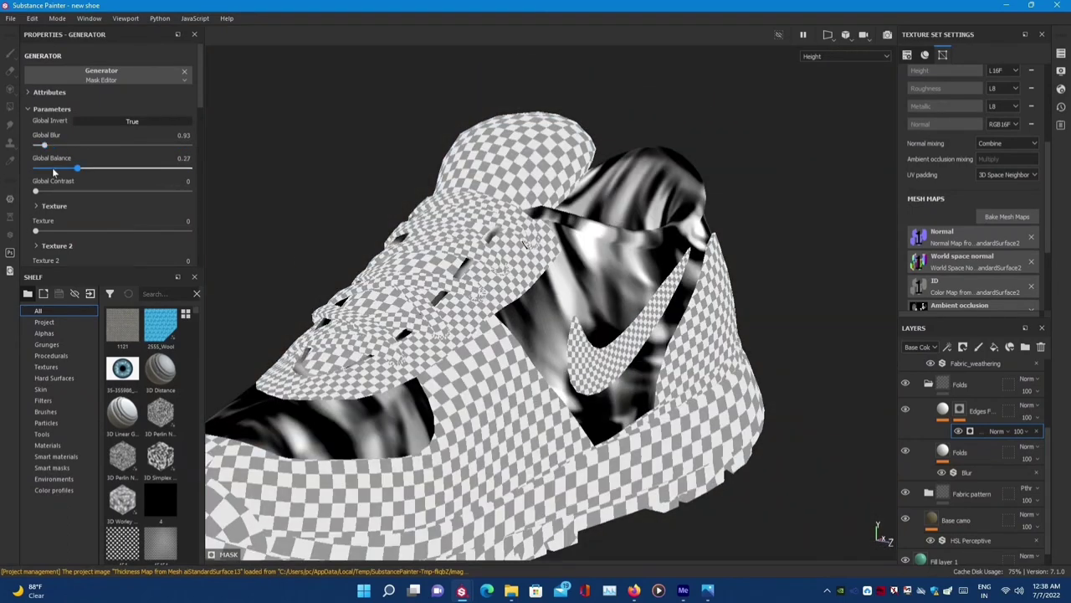
click(38, 92)
scroll(189, 209, down, 2)
scroll(59, 159, up, 2)
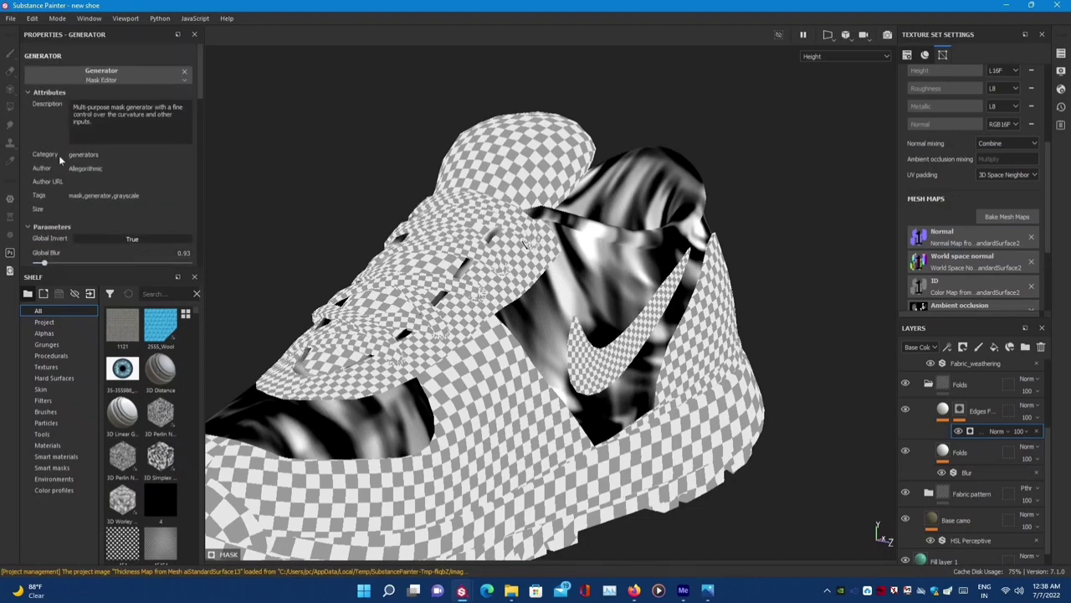
click(30, 96)
- Set the generator to balance 0.91, blur 14.77, contrast 0.2 and texture 0.42
scroll(83, 143, down, 5)
drag(107, 145, 71, 144)
scroll(96, 147, up, 1)
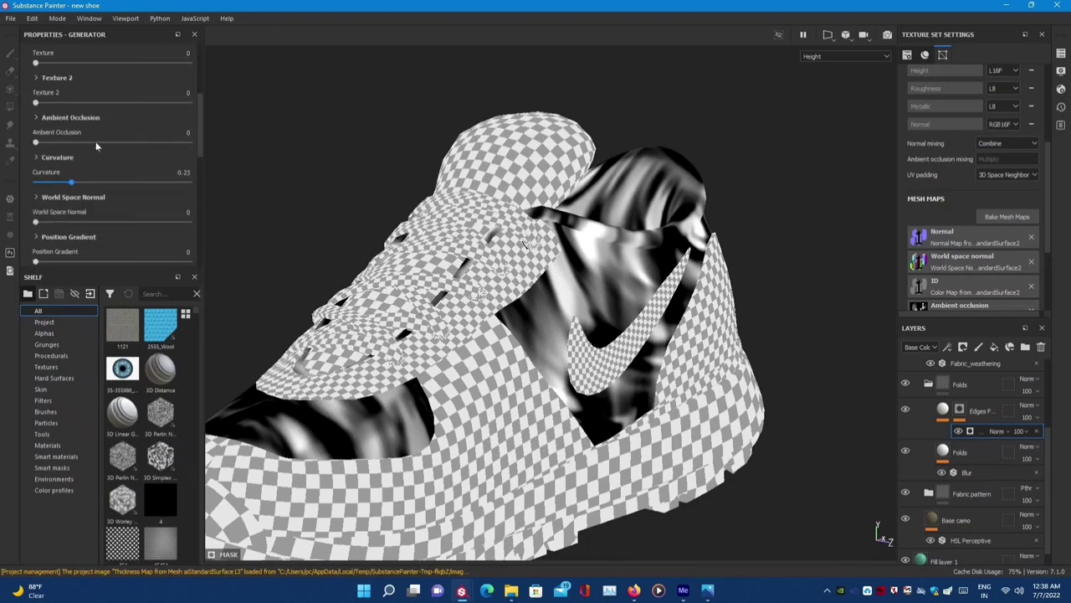
scroll(95, 155, up, 2)
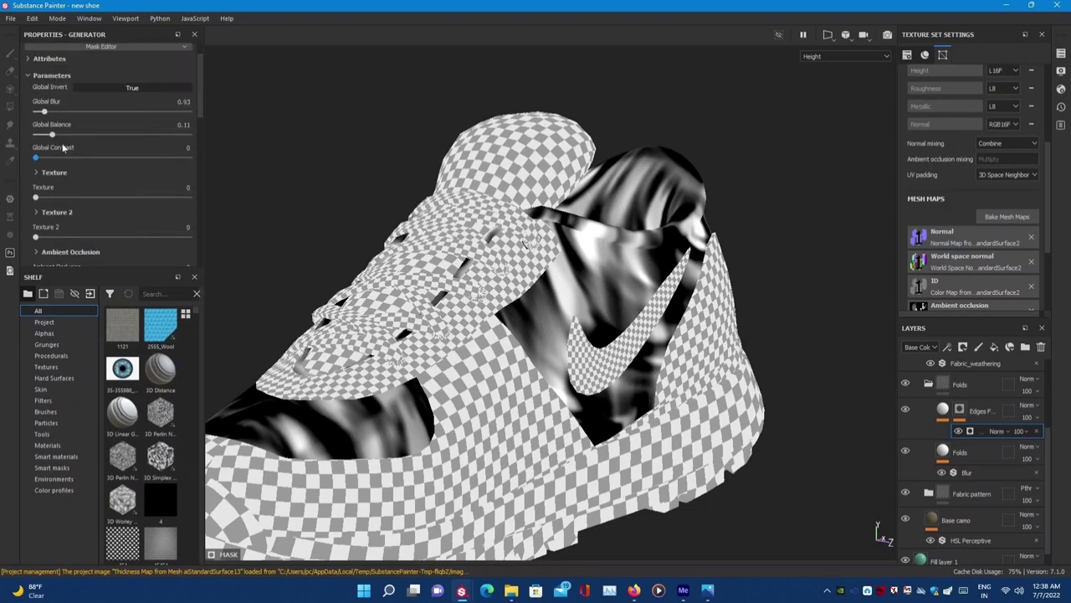
drag(52, 134, 176, 136)
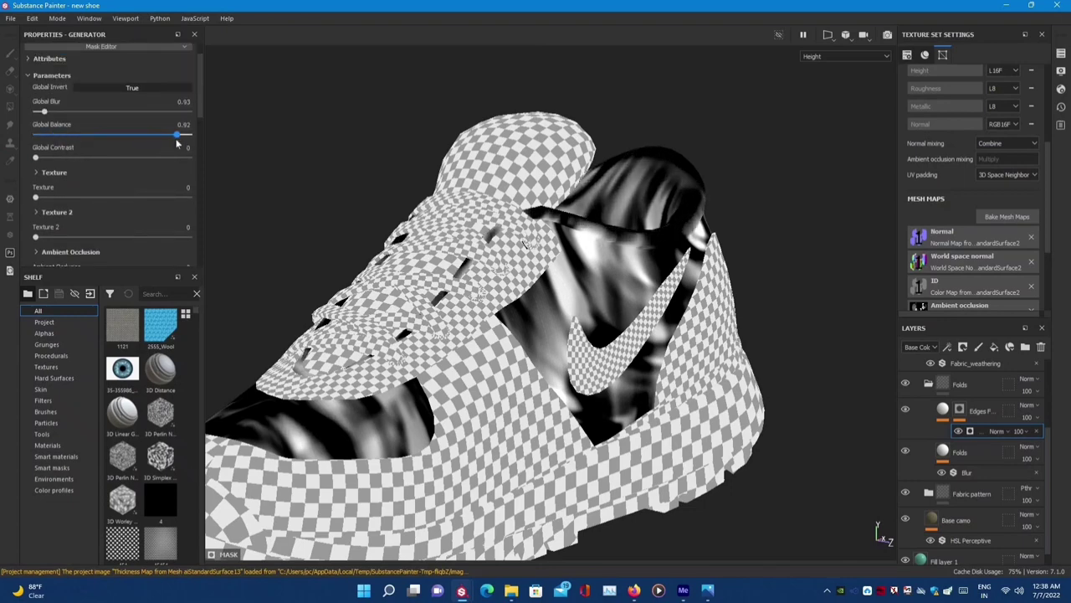
mouse_move(72, 112)
mouse_down()
mouse_move(222, 118)
mouse_move(65, 113)
mouse_move(178, 112)
mouse_up()
mouse_move(47, 159)
mouse_down()
mouse_move(81, 160)
mouse_move(65, 159)
mouse_up()
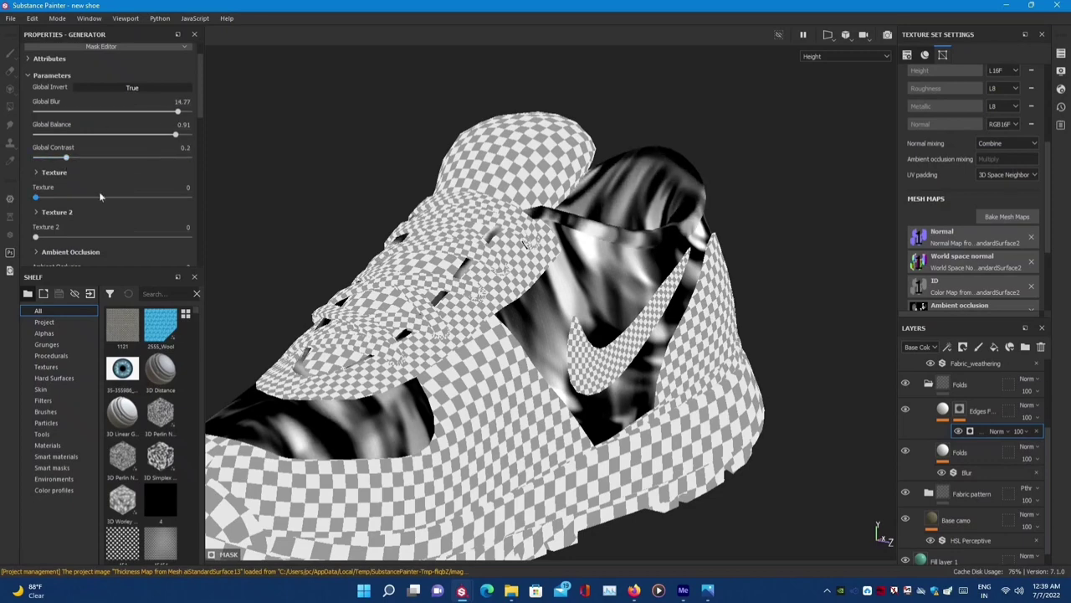
scroll(104, 211, down, 2)
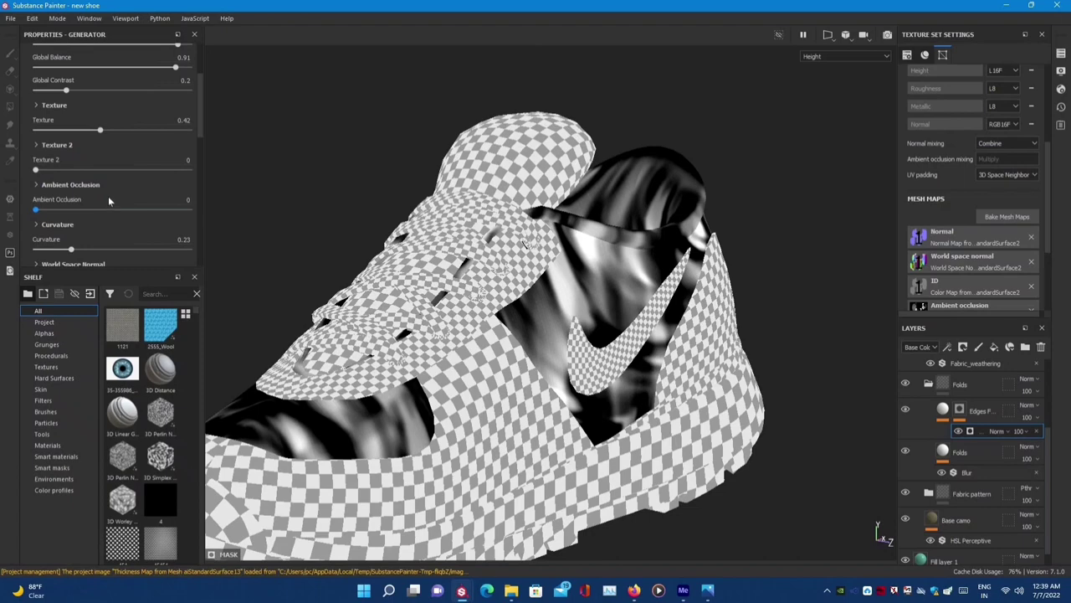
- Set Global Invert to False on the edge mask and collapse the Folds folder
alt+drag(414, 335, 476, 334)
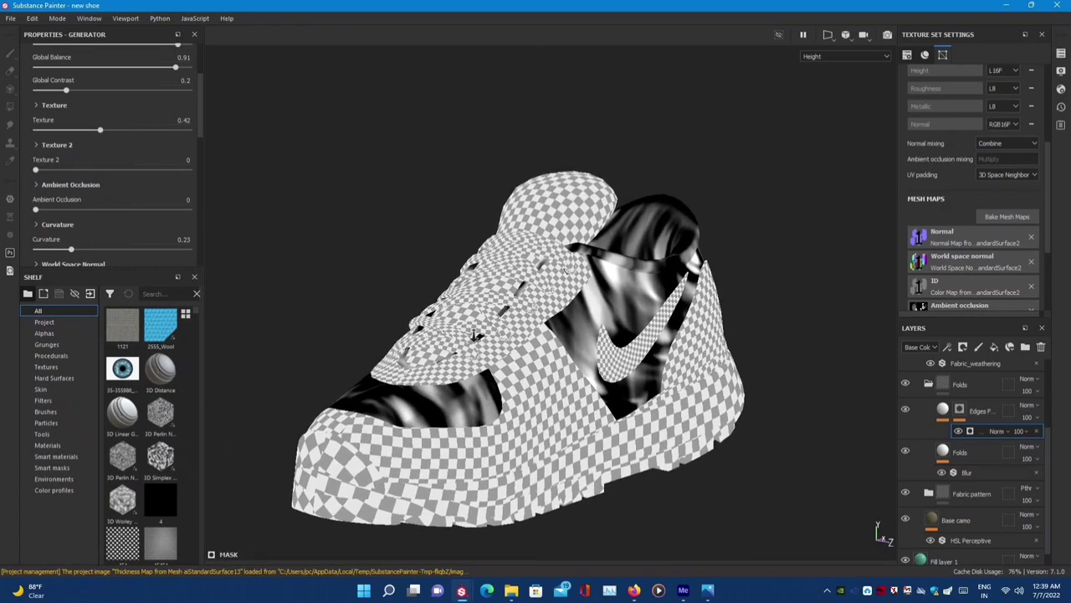
scroll(475, 335, up, 3)
scroll(141, 85, up, 5)
click(132, 122)
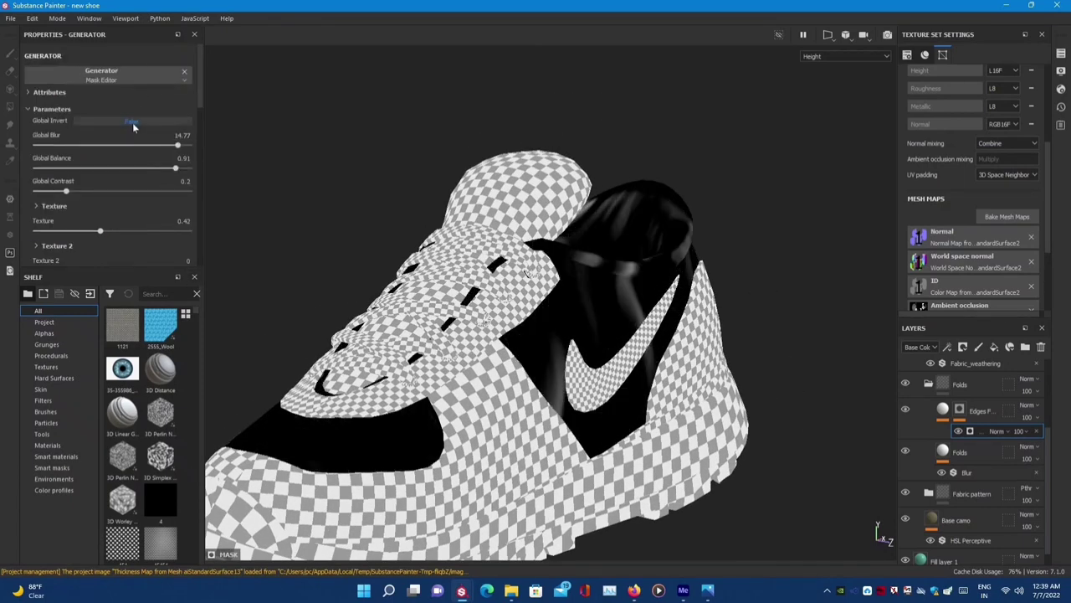
click(961, 409)
scroll(108, 193, down, 2)
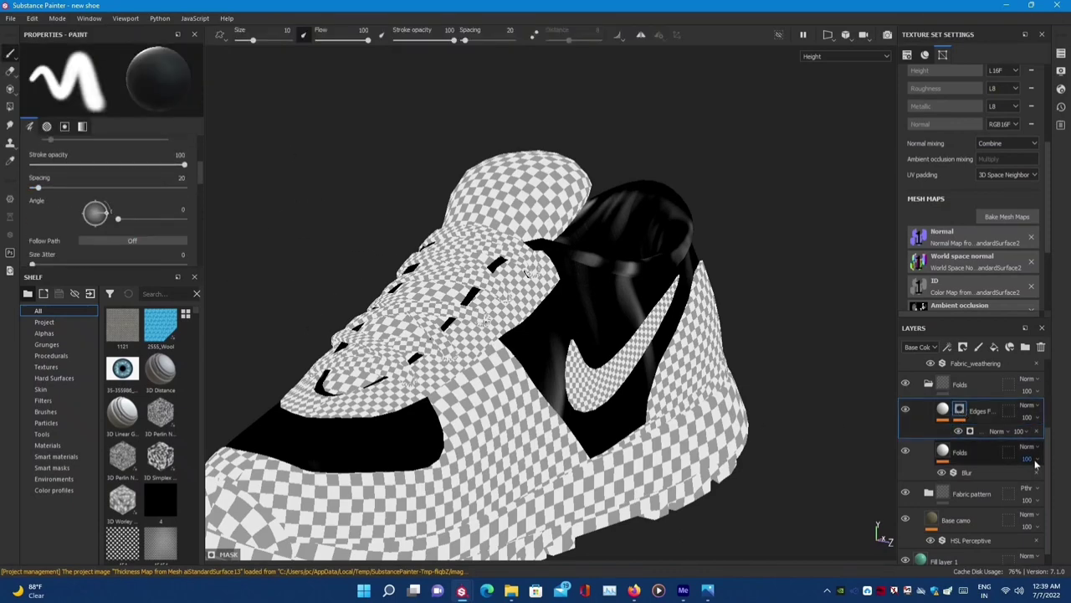
click(969, 430)
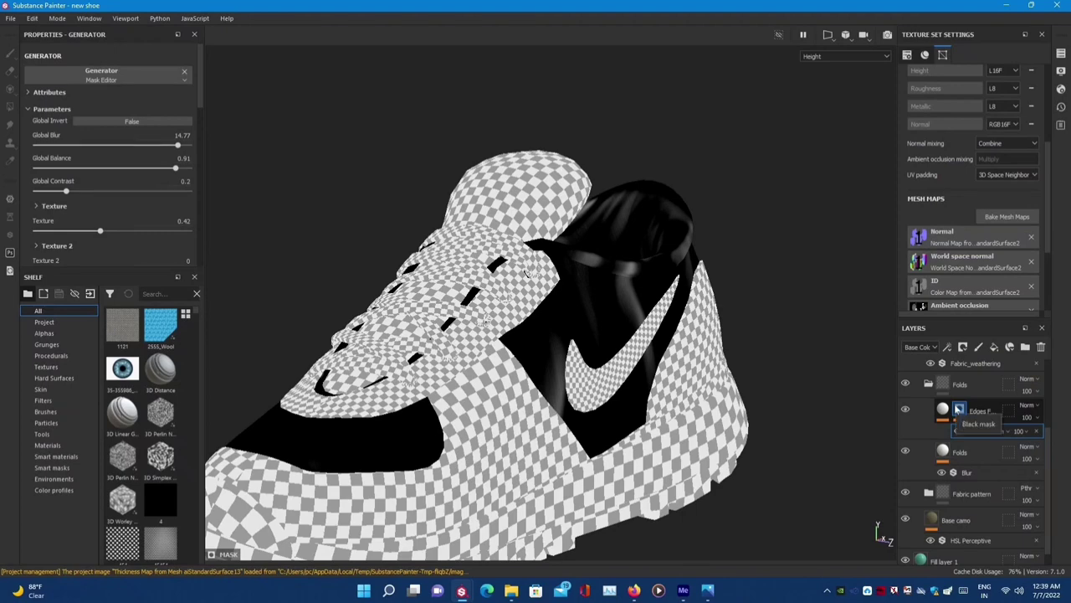
click(928, 384)
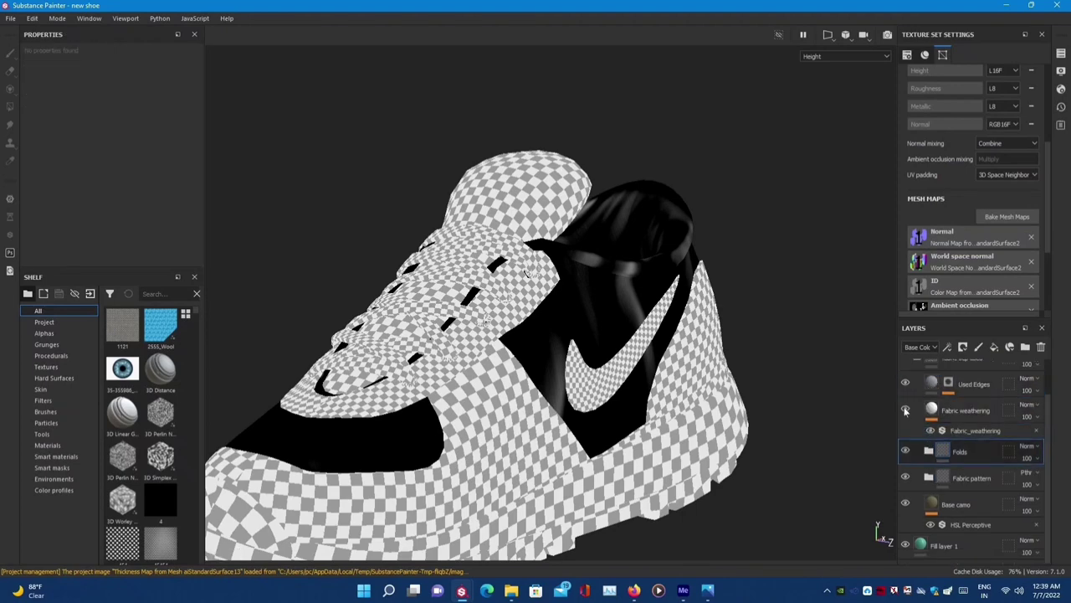
- Toggle the Fabric weathering layer off and on to compare, then select its fill
key(m)
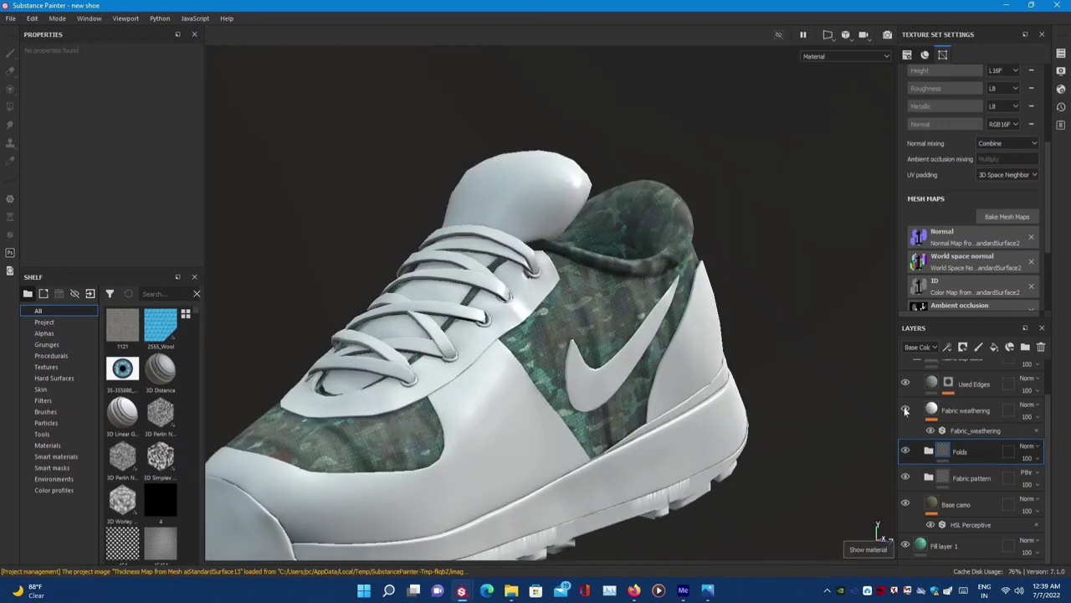
alt+drag(843, 408, 787, 371)
scroll(792, 365, up, 2)
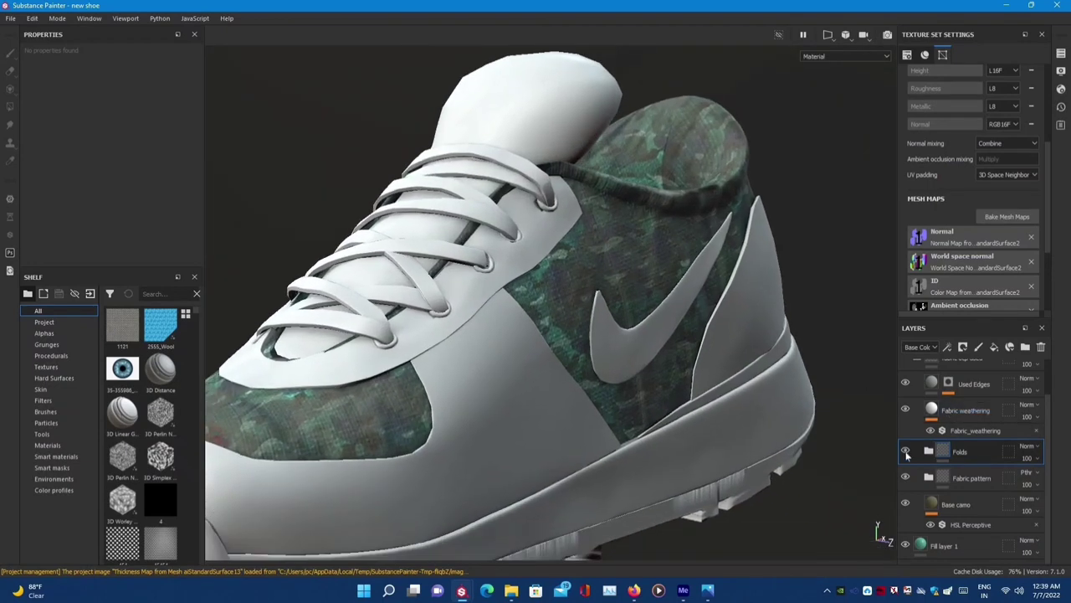
click(905, 409)
click(904, 410)
click(905, 409)
click(905, 410)
click(954, 434)
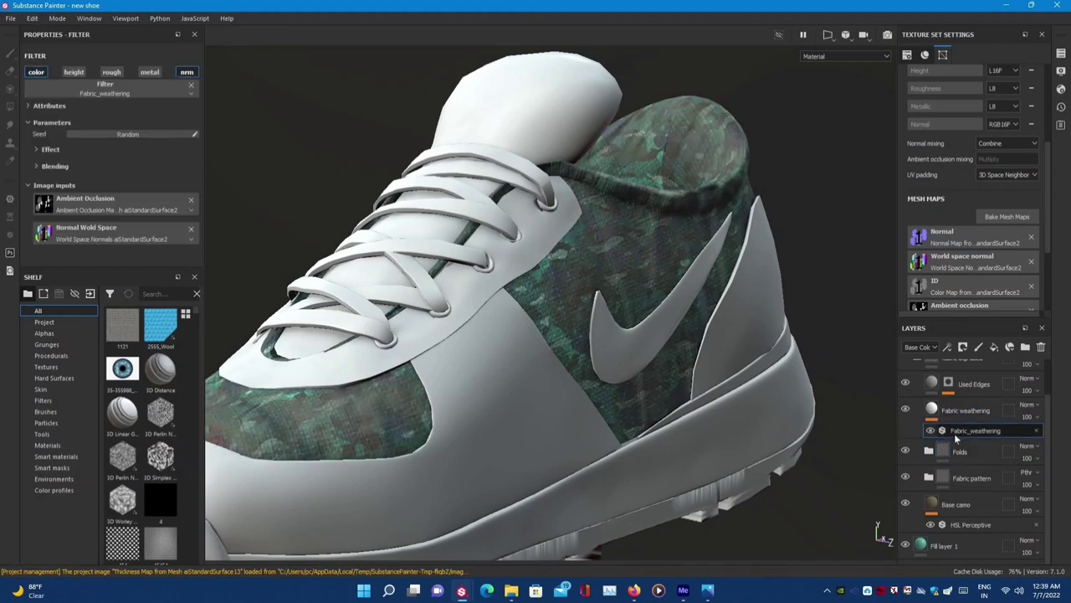
click(958, 411)
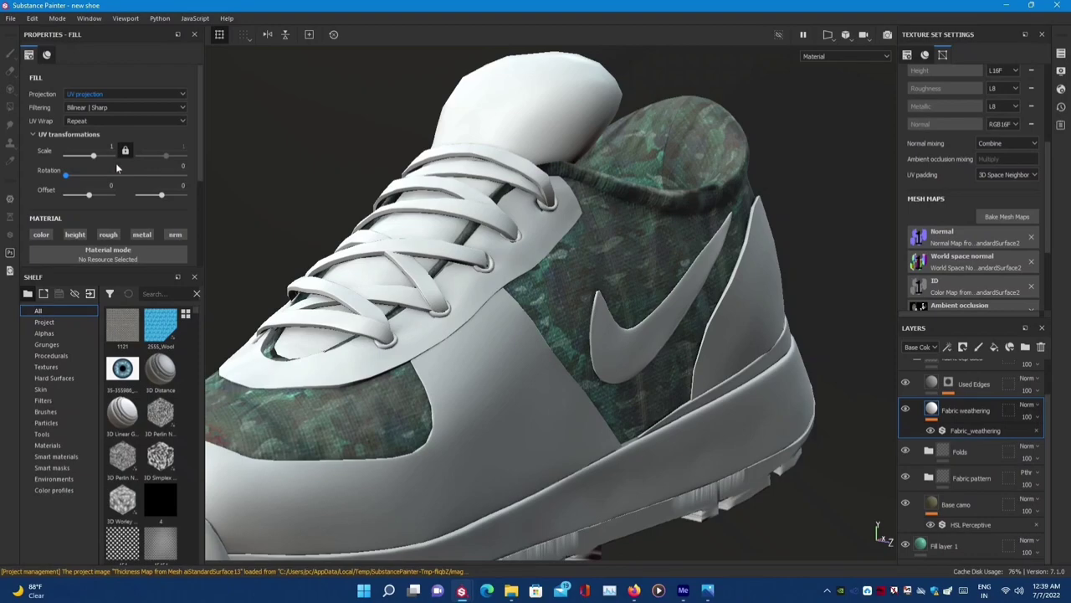
- Reset the fill's UV scale to 1 and rotation to 0, then view the Fabric_weathering filter in Base Color
key(c)
key(c)
key(c)
key(c)
key(c)
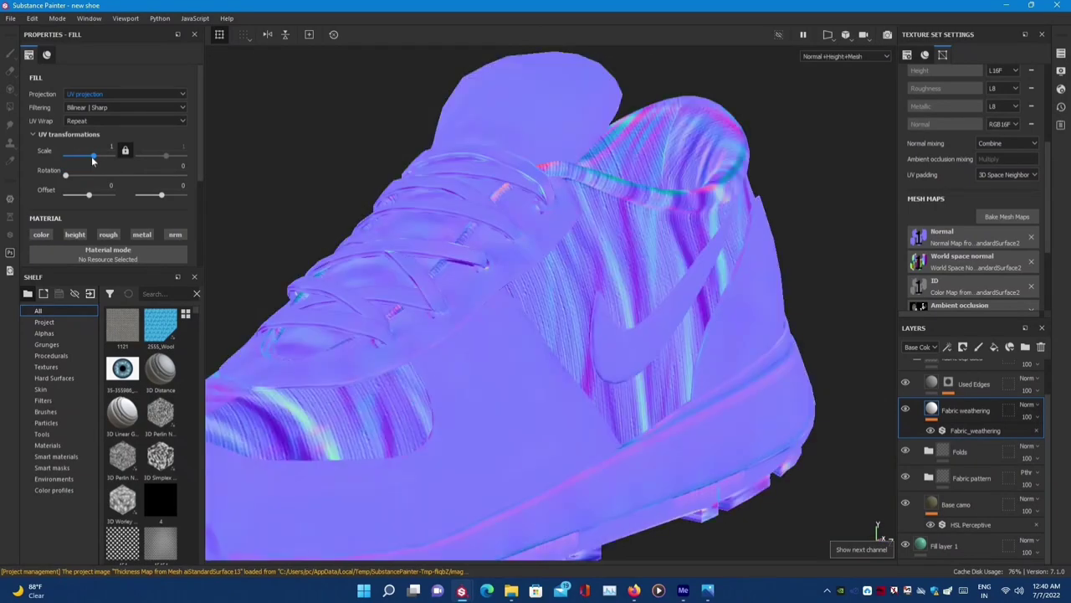
key(c)
mouse_move(92, 157)
mouse_down()
mouse_move(101, 157)
mouse_move(77, 157)
mouse_move(88, 174)
mouse_move(65, 156)
mouse_move(124, 154)
mouse_up()
key(c)
key(c)
key(c)
key(c)
key(c)
key(c)
key(c)
key(c)
key(c)
key(c)
key(c)
key(c)
key(c)
key(c)
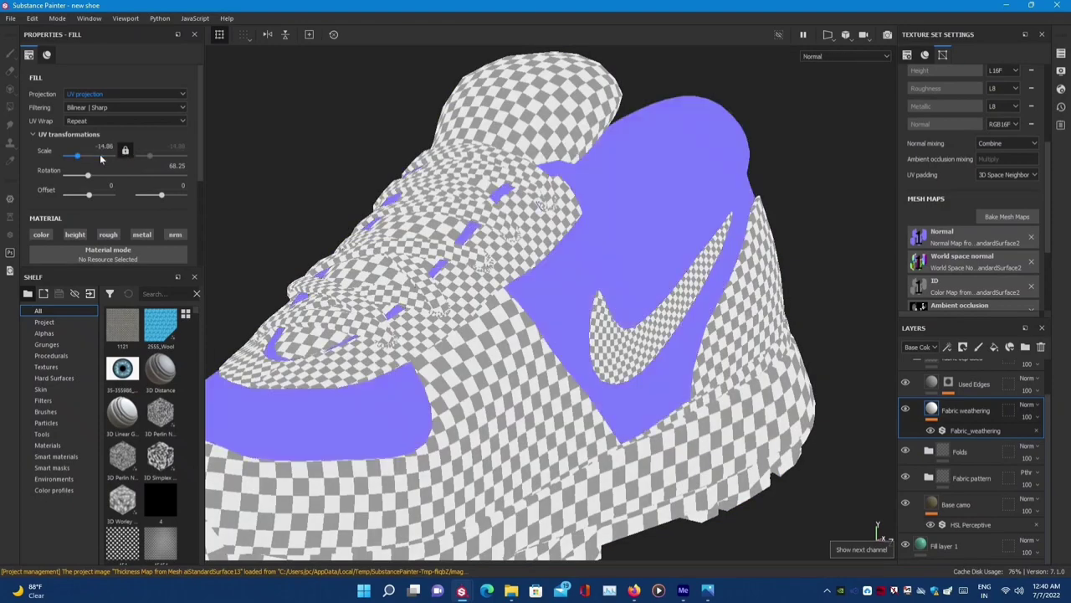
key(ctrl+z)
key(ctrl+z)
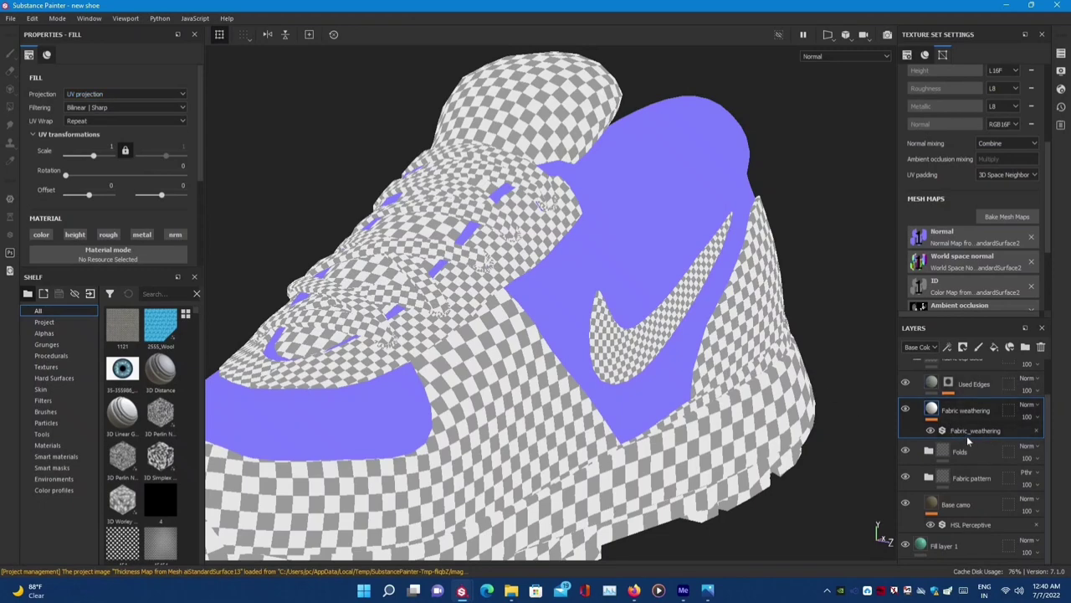
click(975, 430)
key(c)
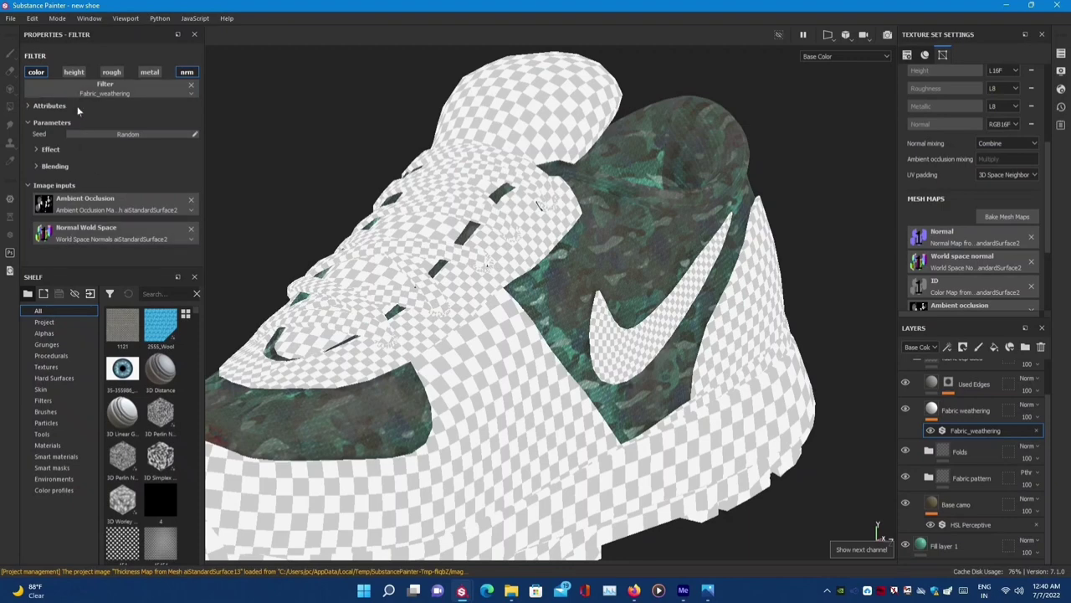
- Expand the filter's Blending and Effect sections and set Dust to 0.24
click(37, 167)
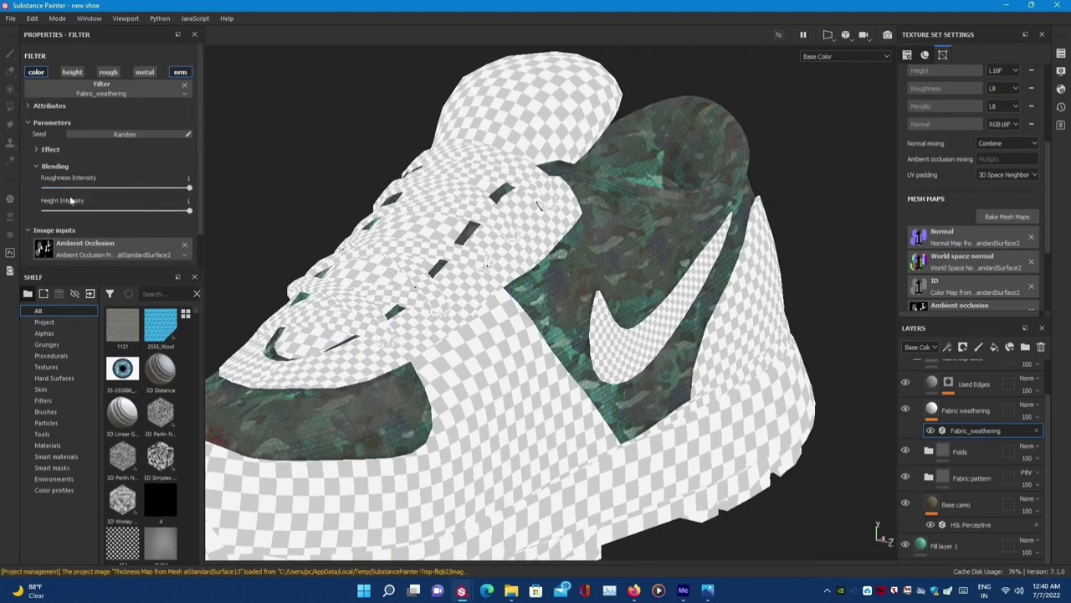
scroll(71, 201, down, 2)
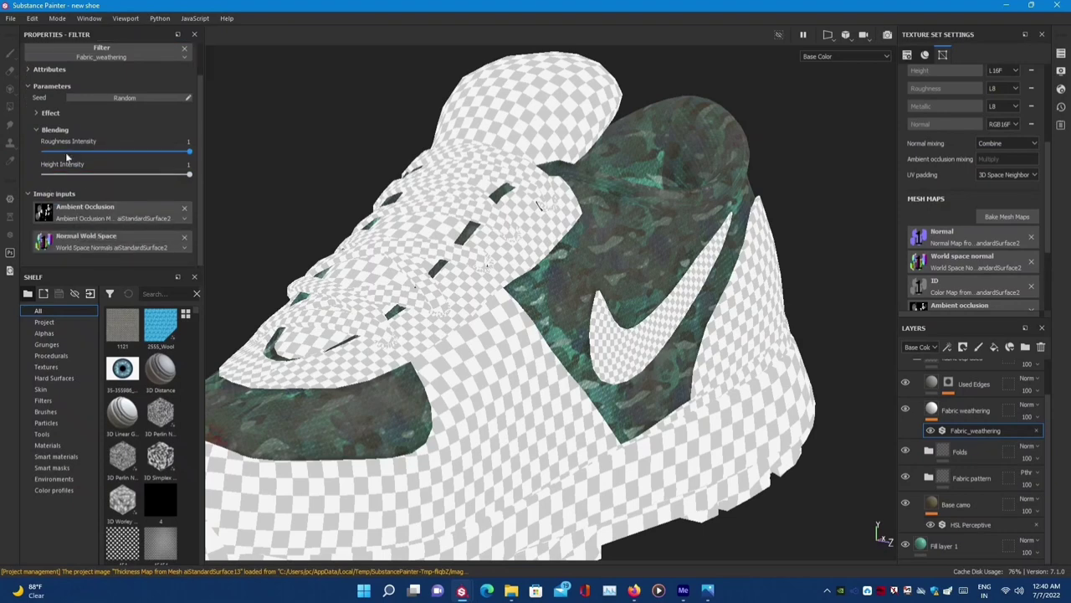
click(51, 112)
mouse_move(45, 135)
mouse_down()
mouse_move(128, 136)
mouse_move(485, 186)
mouse_up()
key(m)
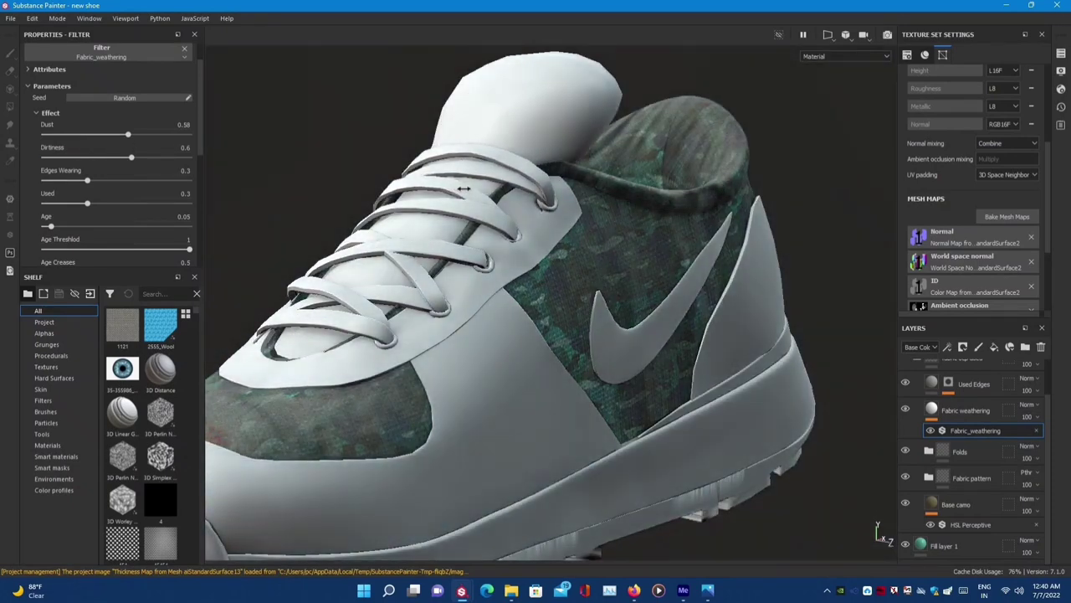
drag(127, 134, 45, 134)
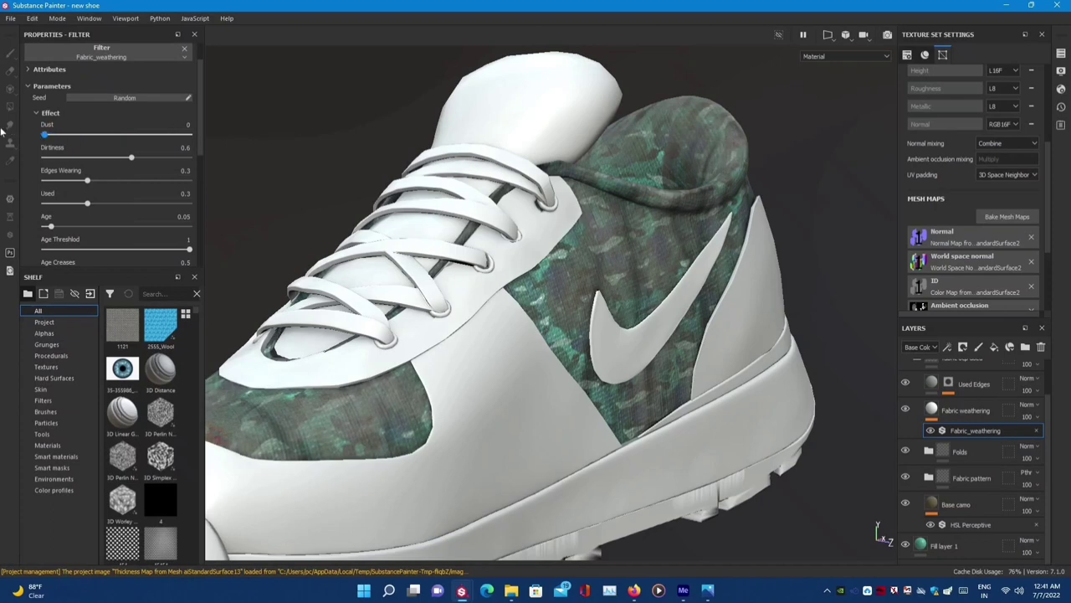
click(79, 134)
- Drop Dirtiness to 0, set Used to 0.17 and push Age to 1
mouse_move(107, 157)
mouse_down()
mouse_move(81, 157)
mouse_move(124, 157)
mouse_move(48, 170)
mouse_move(40, 157)
mouse_up()
mouse_move(87, 204)
mouse_down()
mouse_move(126, 211)
mouse_move(31, 216)
mouse_move(68, 204)
mouse_move(189, 226)
mouse_up()
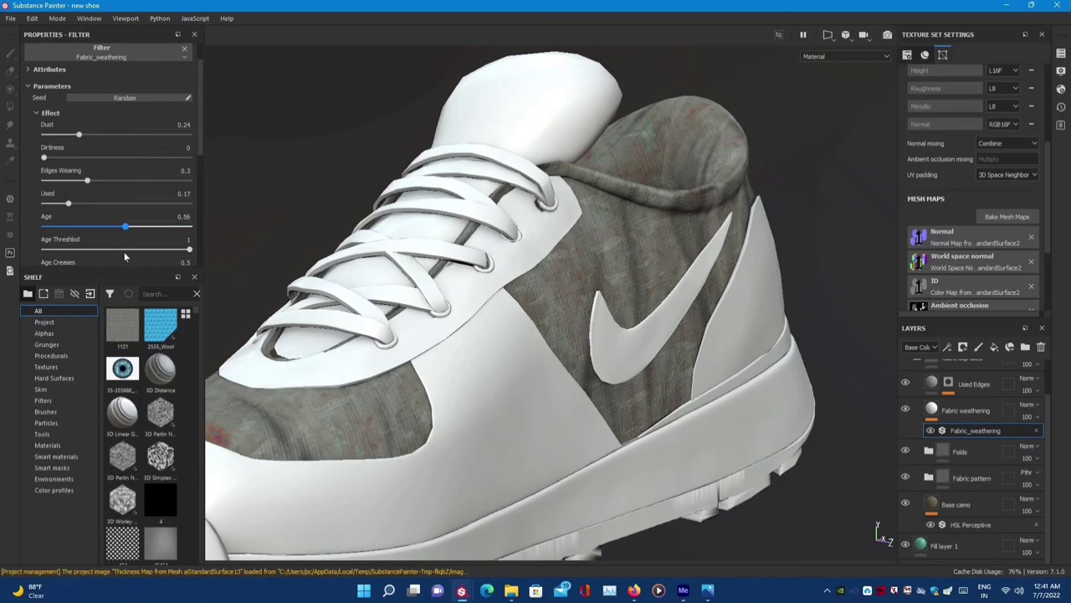
drag(120, 226, 189, 226)
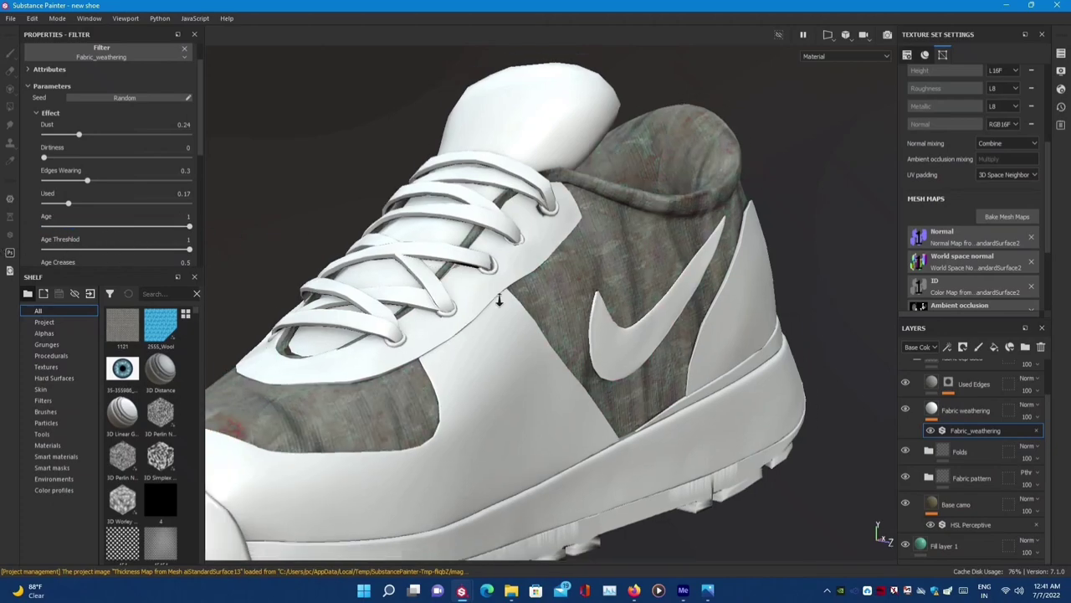
alt+drag(251, 243, 527, 268)
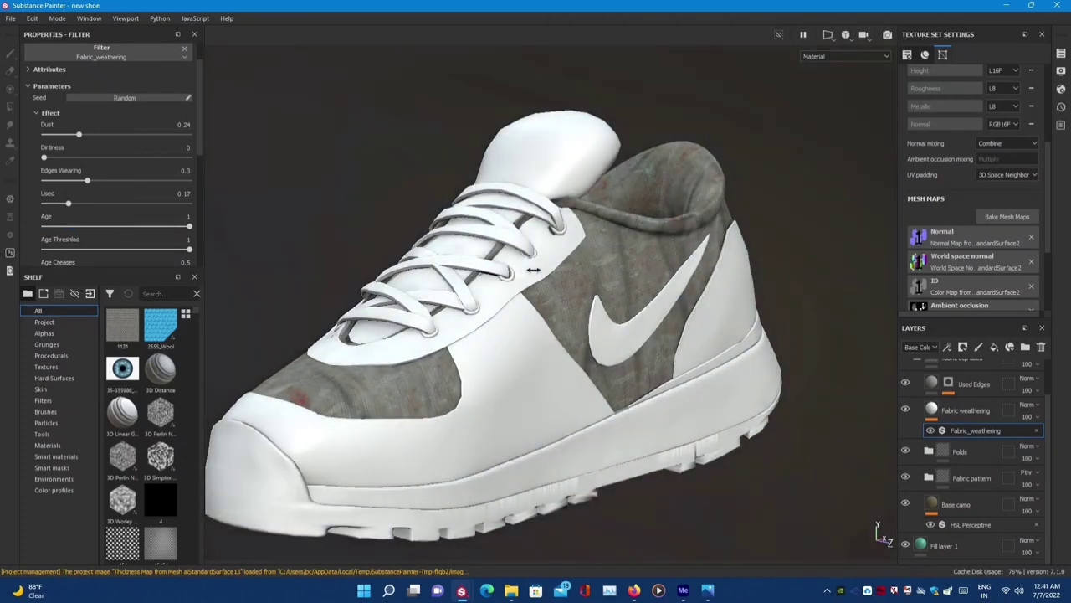
scroll(524, 255, up, 3)
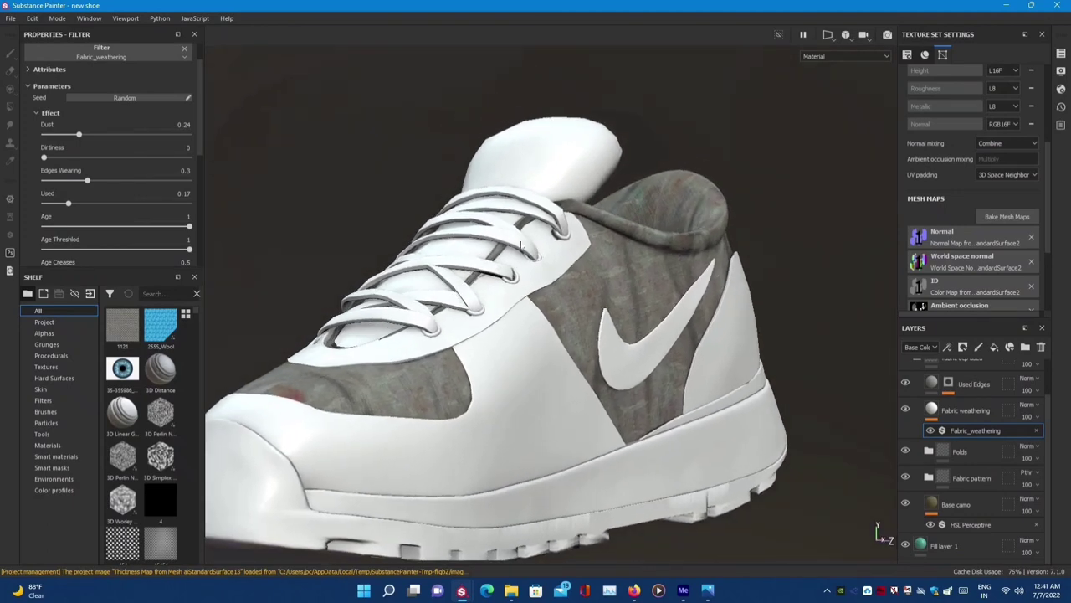
- Briefly preview in Iray, then set Edges Wearing to 0.07 and lower Age to 0.04
click(887, 35)
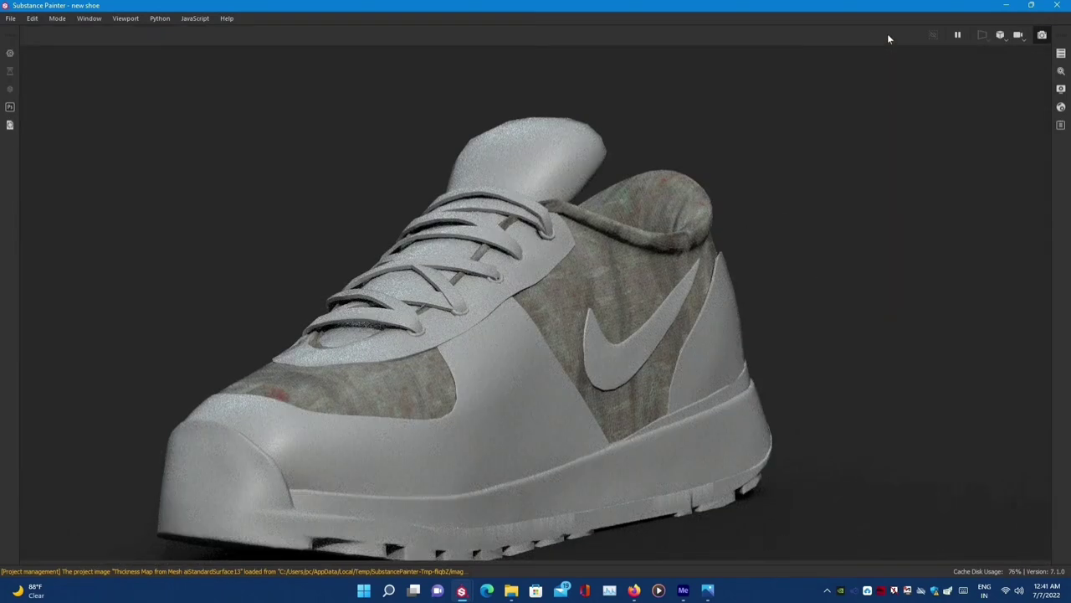
click(1041, 35)
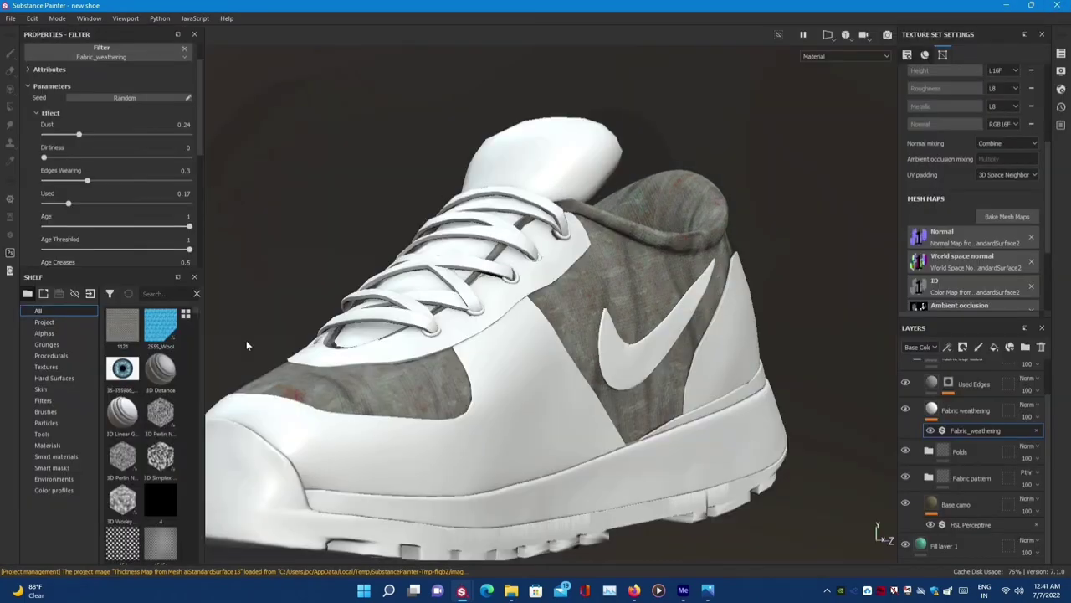
drag(83, 180, 91, 179)
click(90, 227)
drag(89, 234, 51, 236)
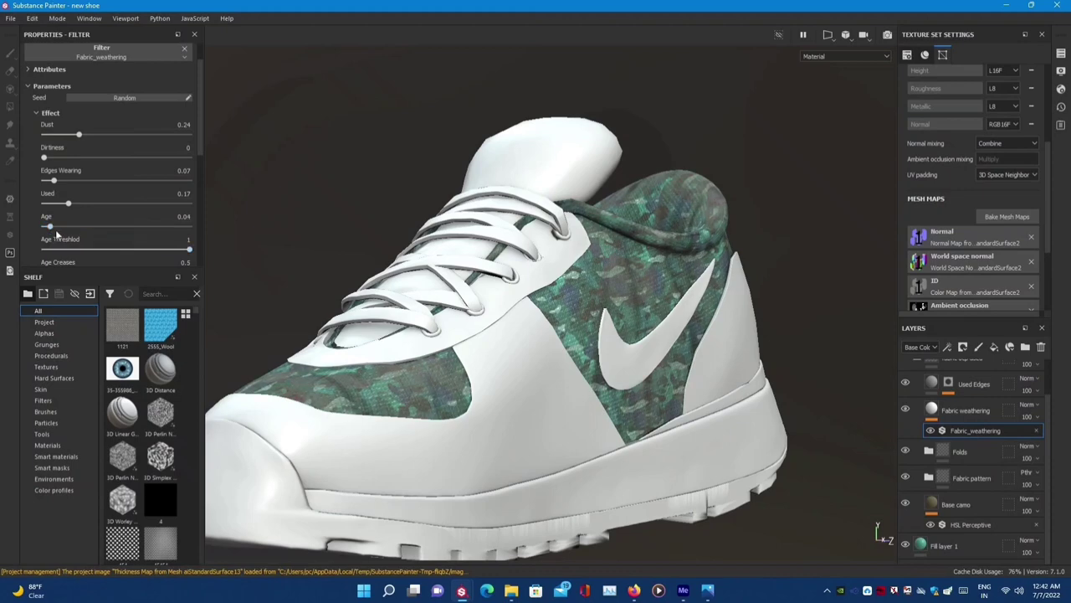
- Balance the weathering at Dust 0.42, Dirtiness 0.17 and Used 0.24
drag(71, 208, 79, 212)
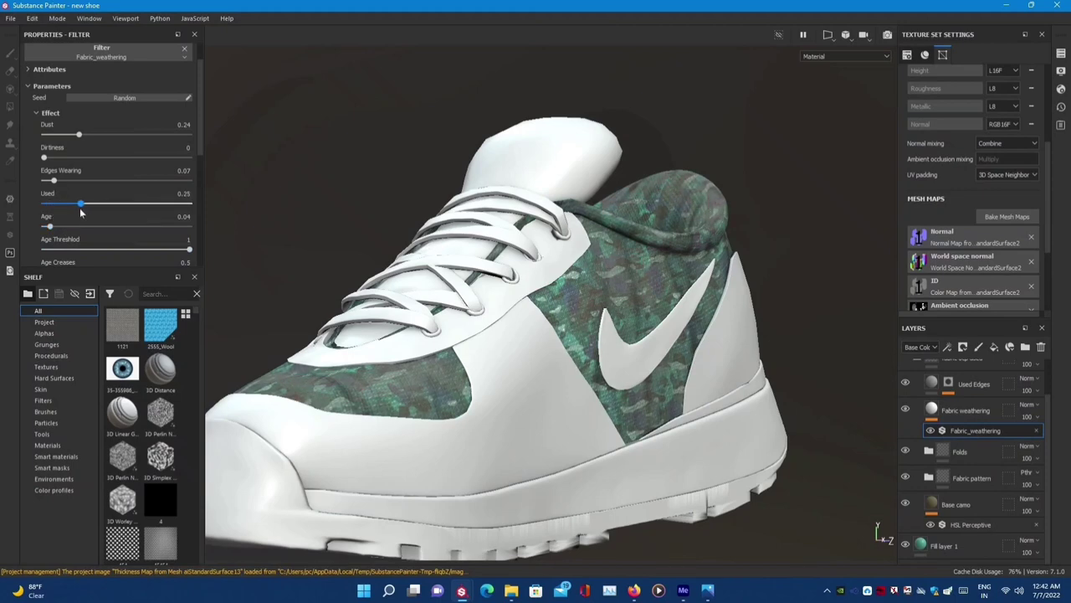
drag(85, 139, 220, 141)
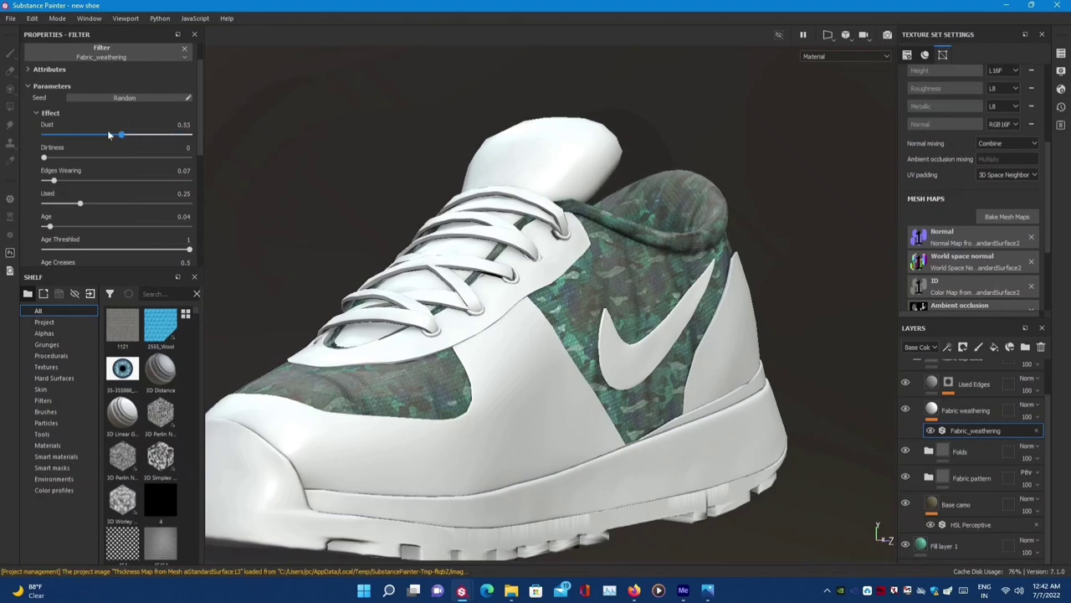
drag(303, 133, 114, 136)
mouse_move(43, 157)
mouse_down()
mouse_move(106, 157)
mouse_move(91, 157)
mouse_up()
mouse_move(79, 204)
mouse_down()
mouse_move(69, 204)
mouse_move(128, 205)
mouse_up()
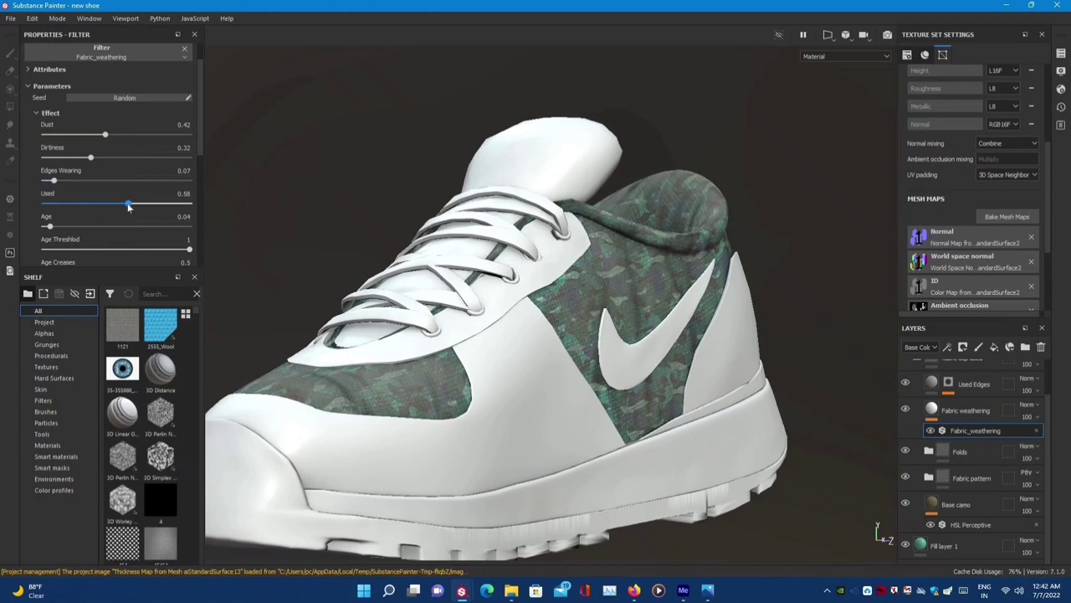
shift+right_drag(385, 228, 479, 222)
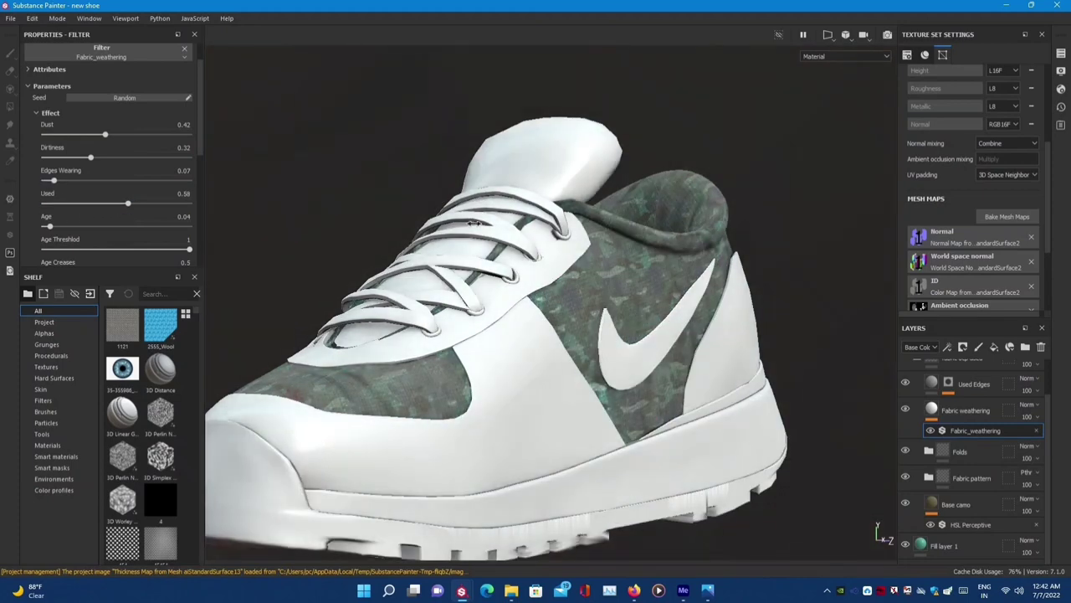
drag(91, 158, 77, 159)
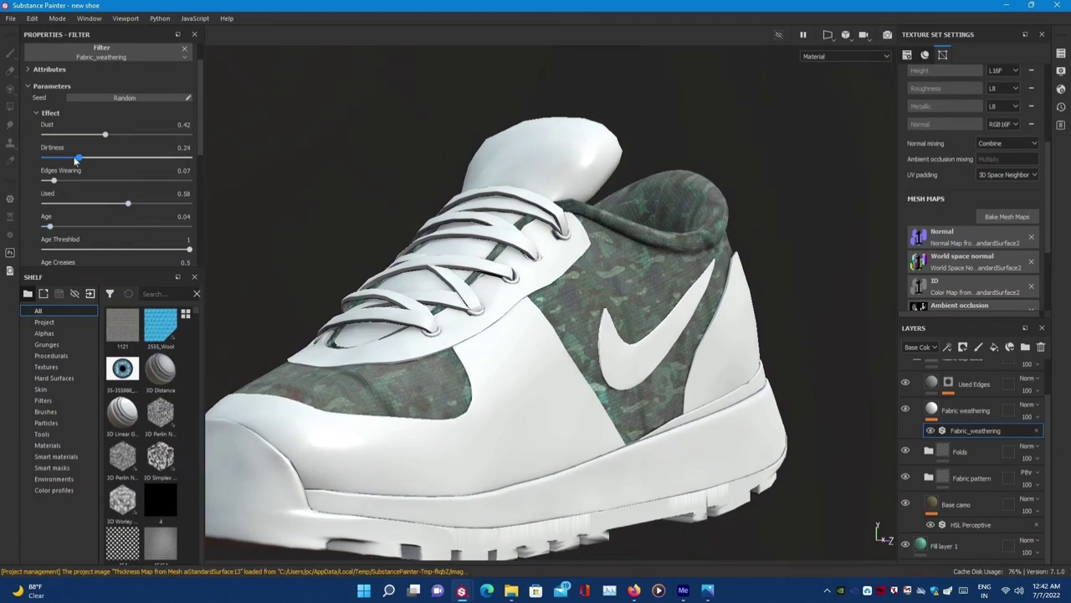
drag(128, 203, 78, 205)
- Raise the Sharp Edges Scratches Warp Intensity
shift+right_drag(477, 200, 512, 193)
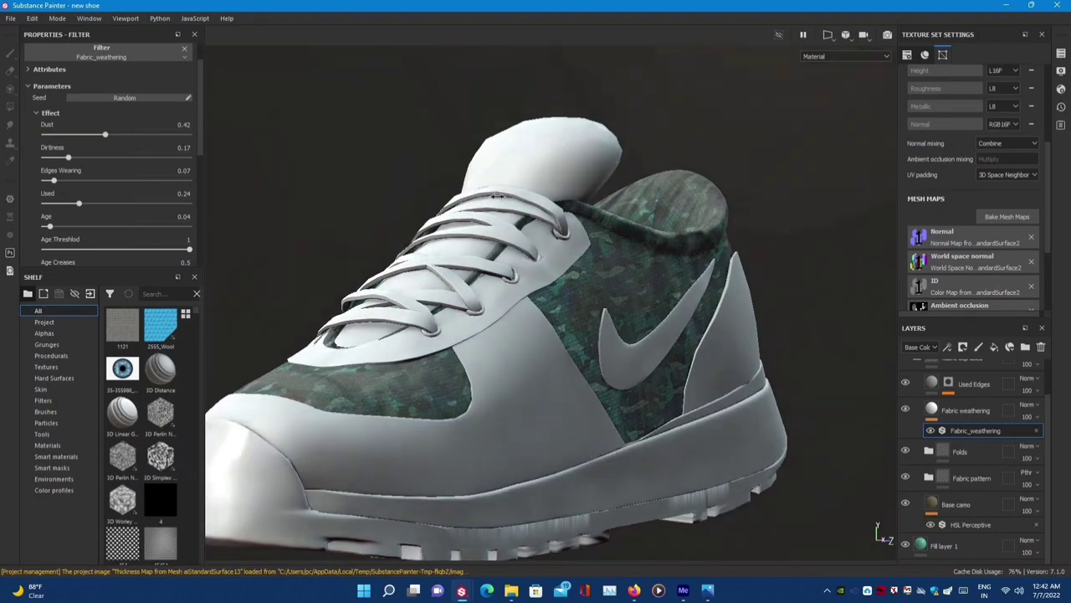
scroll(117, 213, down, 3)
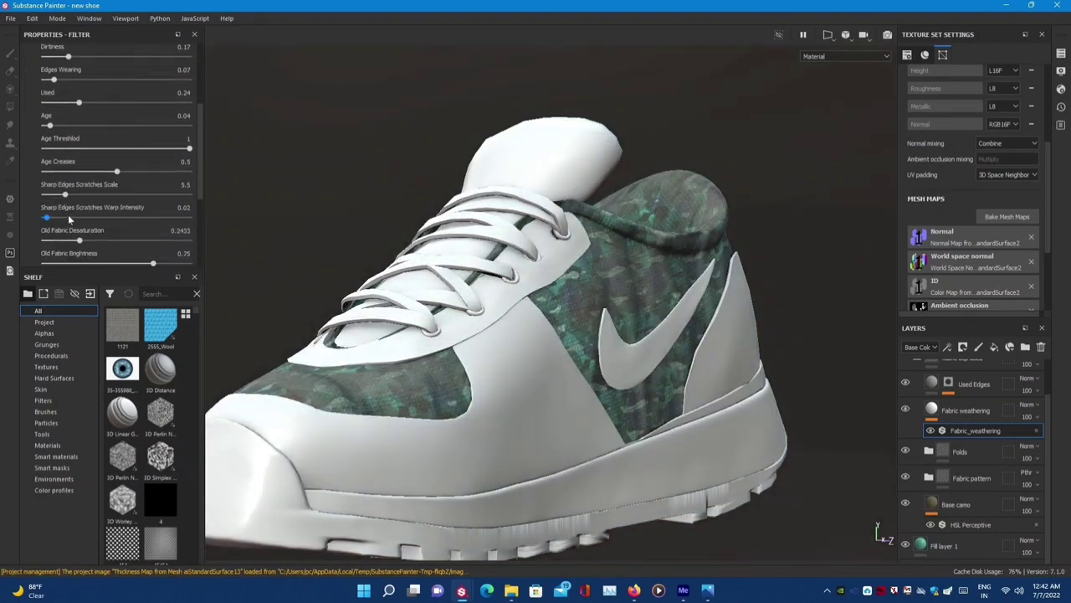
drag(70, 217, 113, 219)
scroll(111, 220, down, 1)
scroll(109, 219, down, 1)
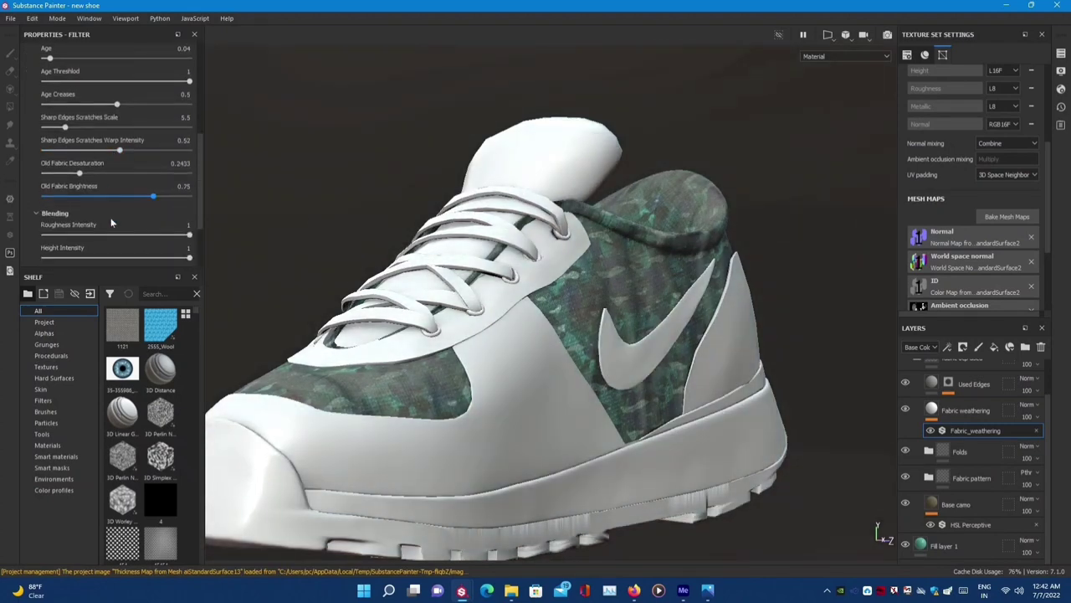
scroll(107, 220, down, 1)
scroll(108, 220, down, 2)
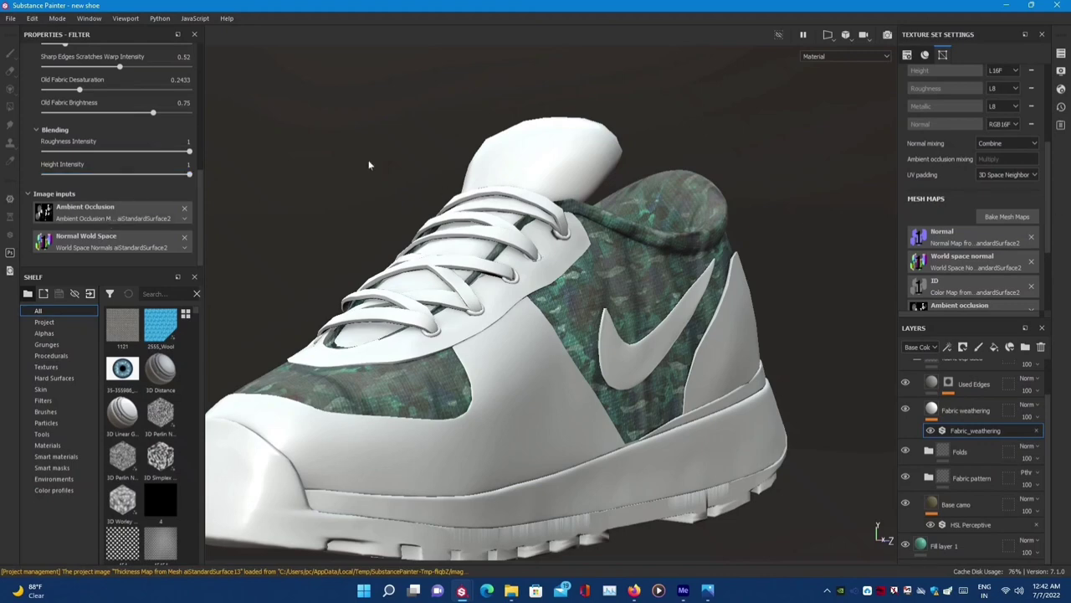
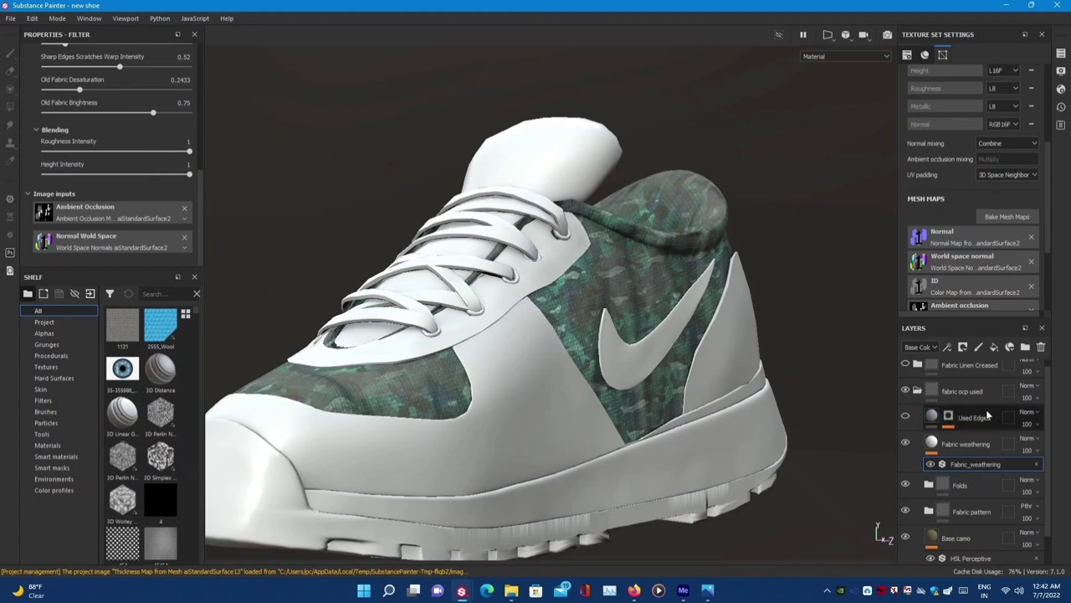
- Show the Fabric Linen Creased folder, expand it, and hide its Creases and Fibers Pattern layers
click(993, 347)
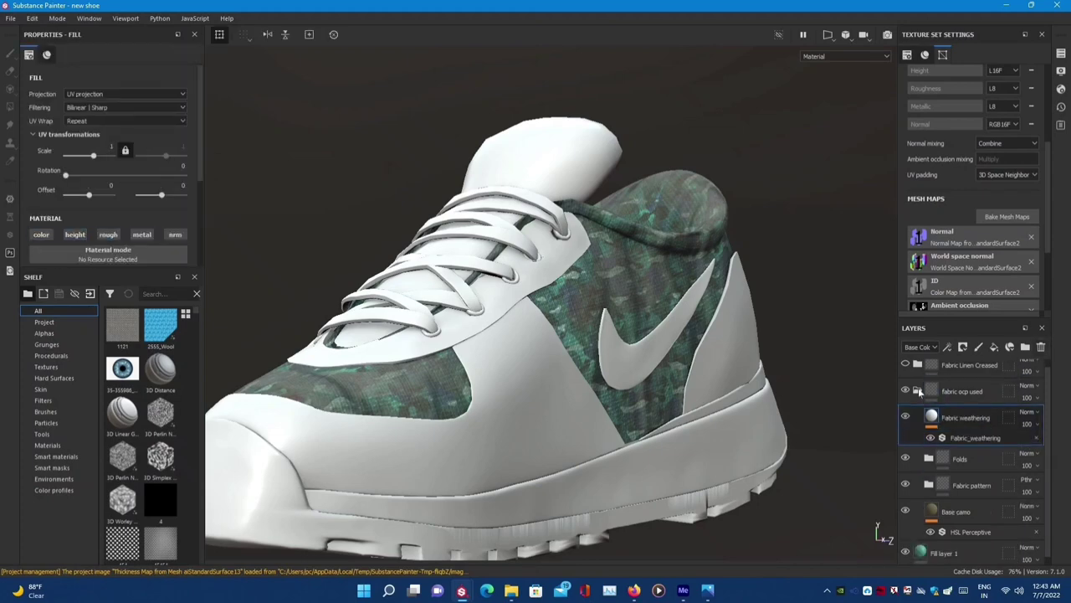
click(905, 372)
click(917, 372)
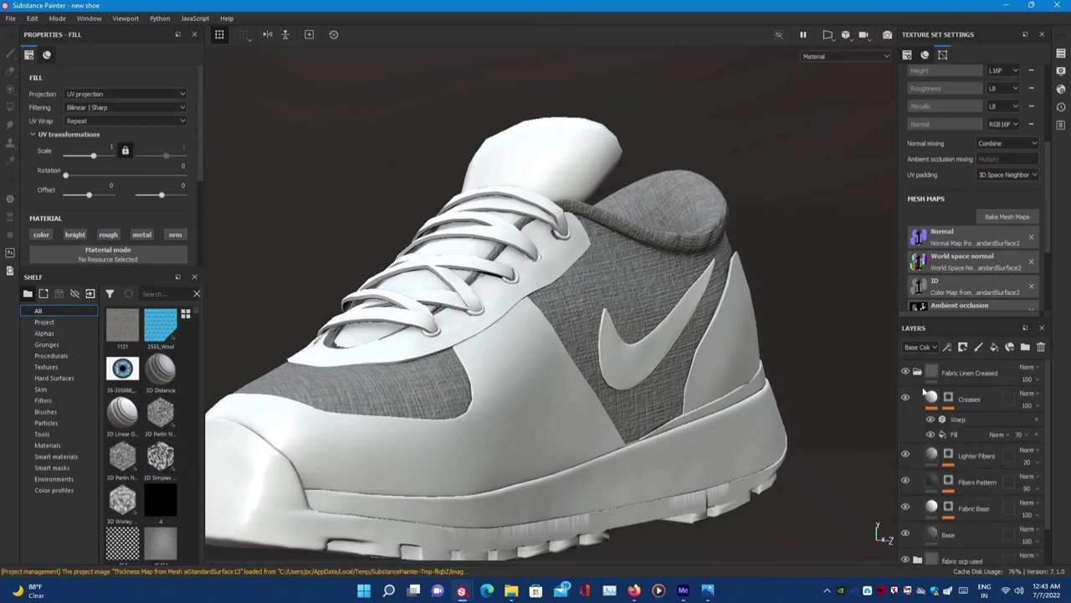
click(906, 399)
scroll(902, 456, down, 1)
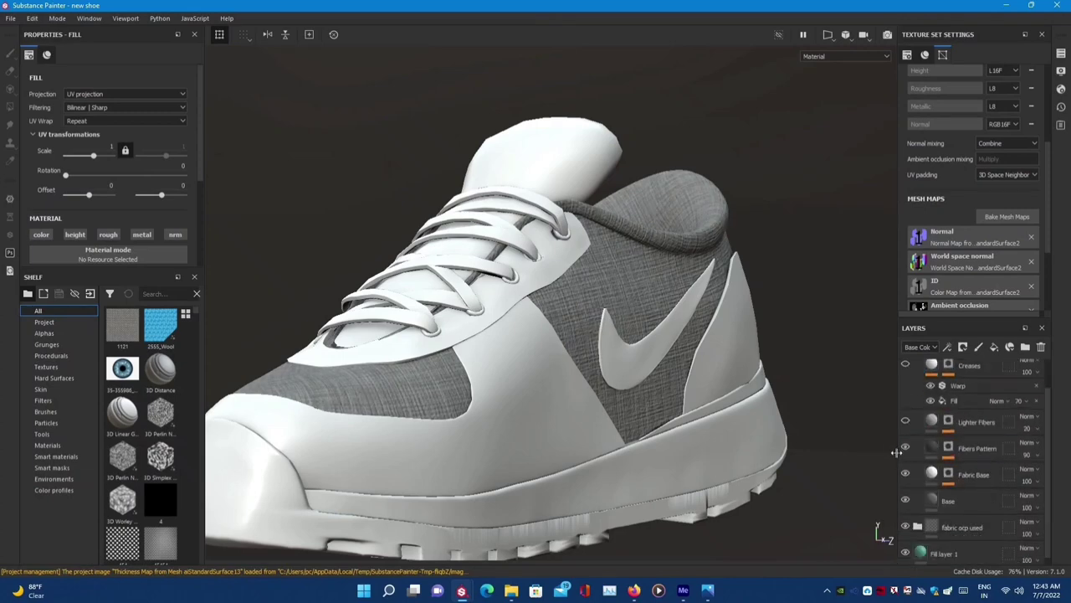
click(905, 448)
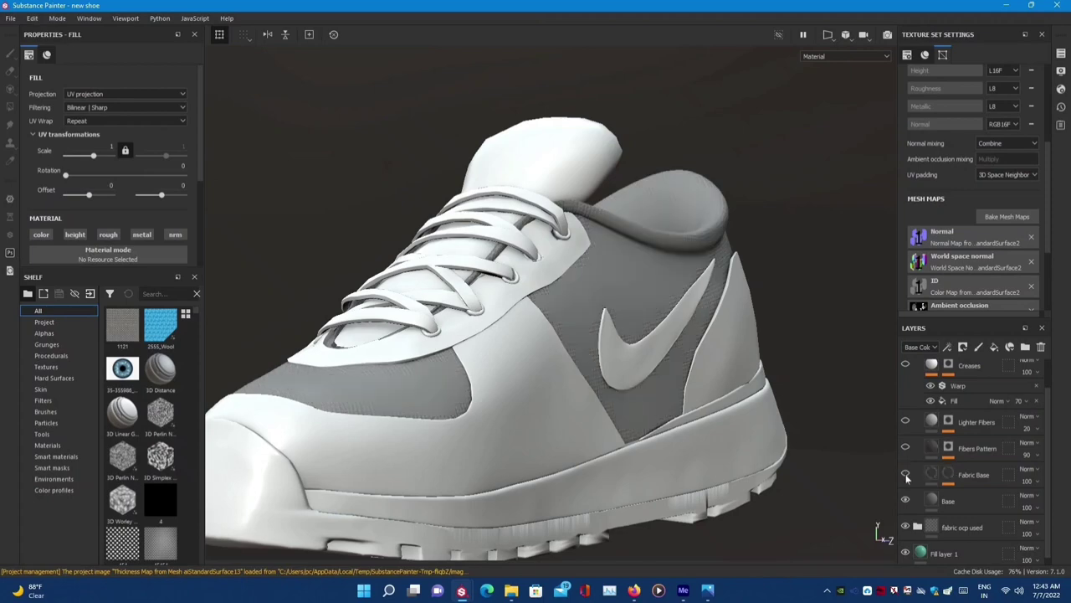
- Compare the Base layer on and off, leaving it visible and selected
click(905, 500)
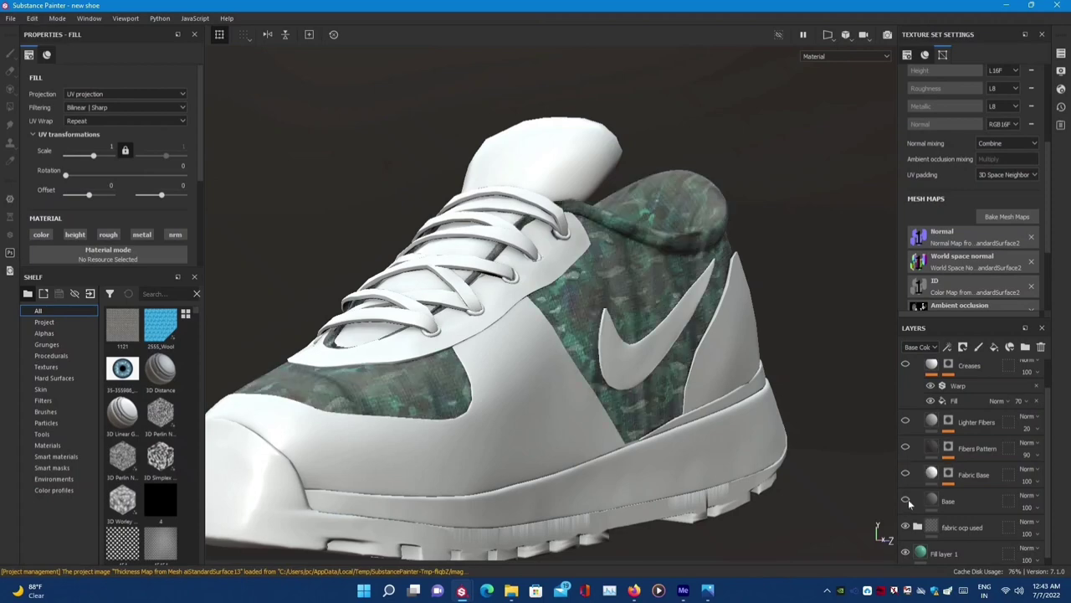
click(905, 501)
click(935, 501)
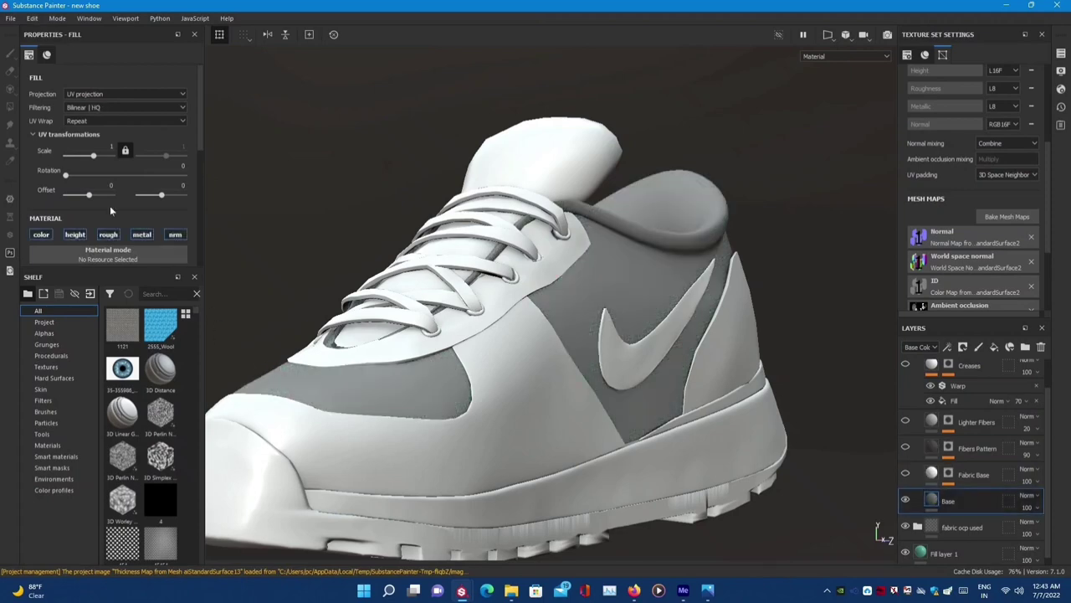
scroll(90, 186, down, 3)
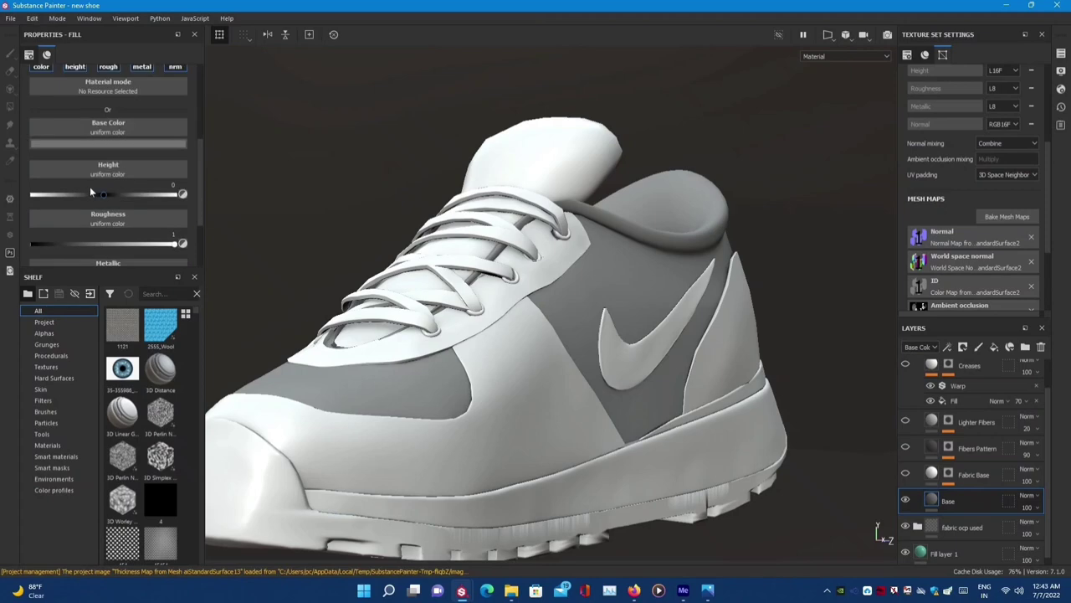
click(905, 501)
click(904, 501)
- Re-enable the Fabric Base layer and reset its fabric pattern scale to 1
mouse_move(678, 382)
alt+right_down()
mouse_move(650, 287)
mouse_move(693, 318)
mouse_move(670, 306)
mouse_move(718, 307)
mouse_move(455, 313)
alt+right_up()
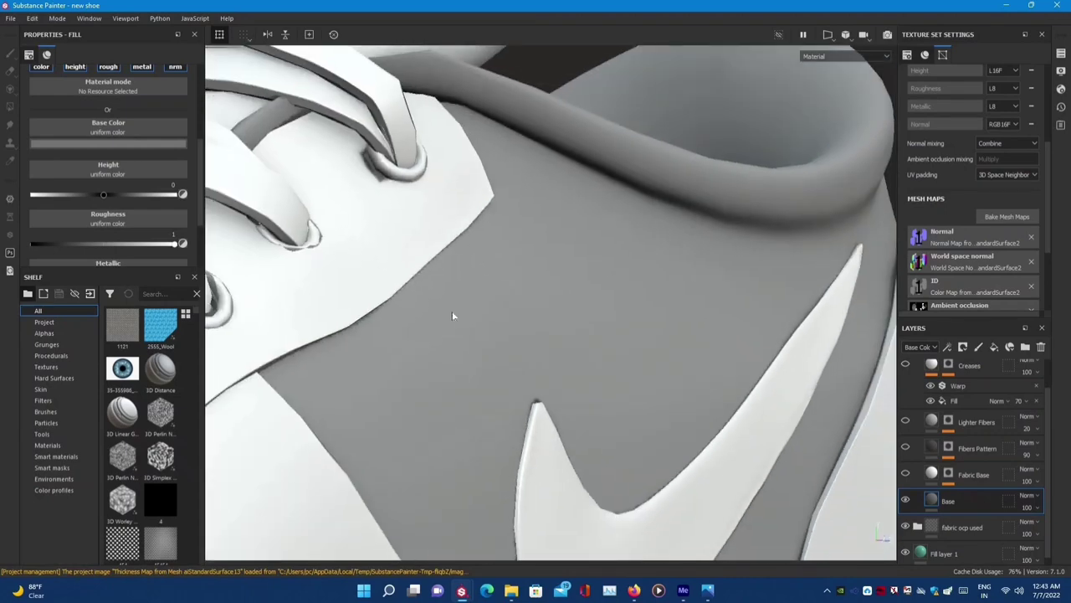
mouse_move(454, 313)
alt+mouse_down()
mouse_move(477, 292)
mouse_move(376, 276)
alt+mouse_up()
scroll(54, 201, down, 3)
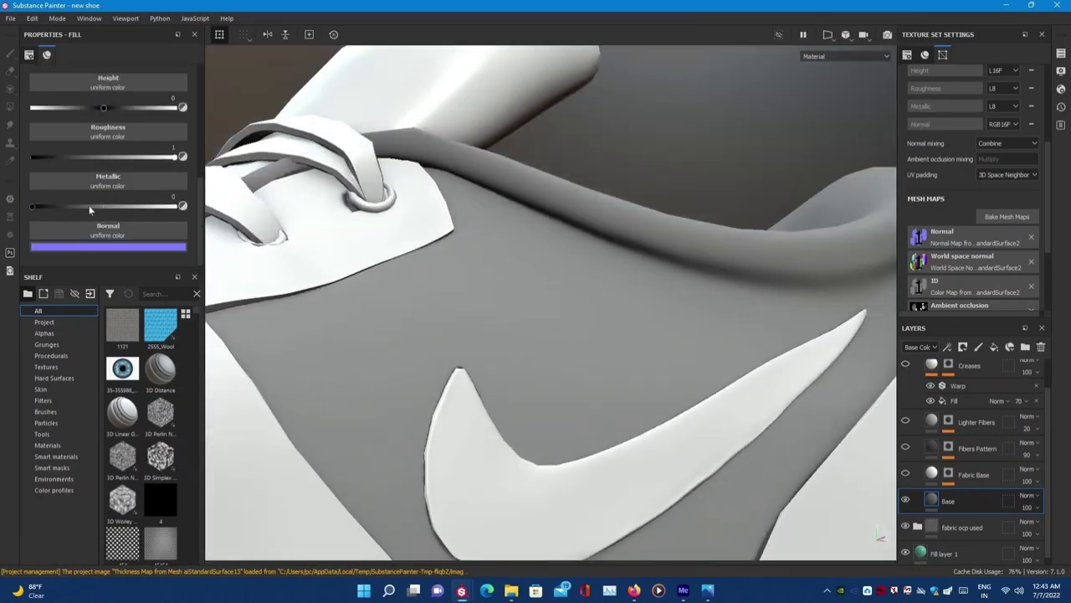
scroll(178, 213, up, 3)
scroll(179, 209, up, 3)
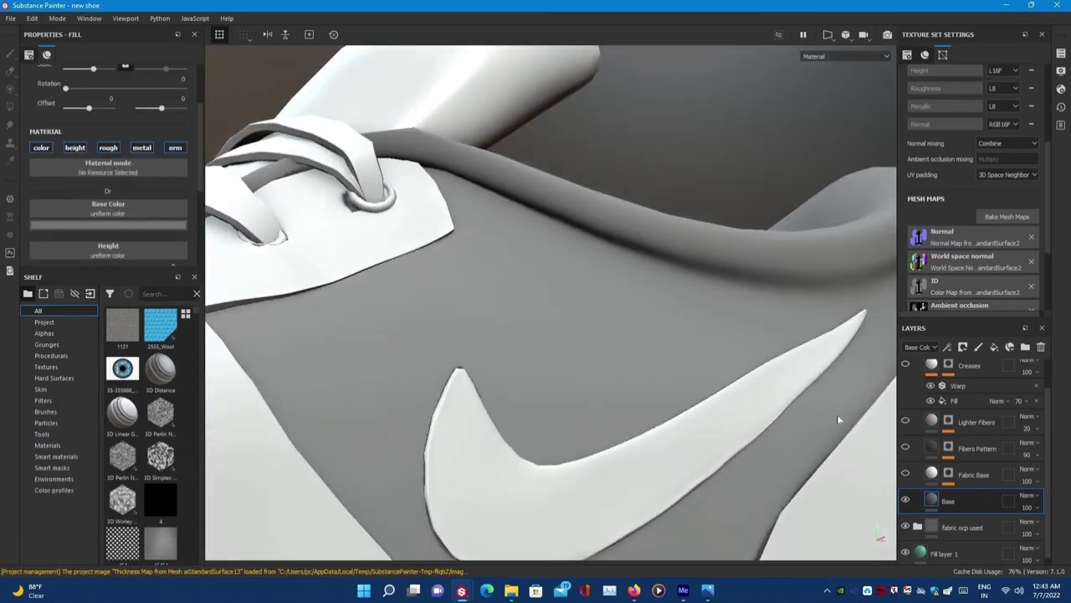
click(906, 474)
click(936, 474)
scroll(95, 107, up, 1)
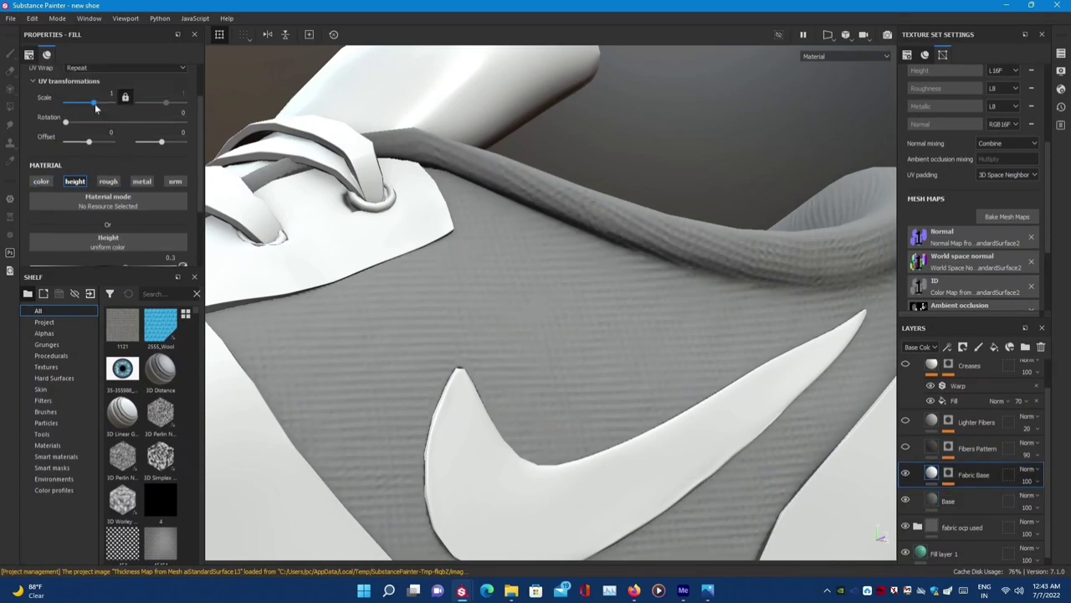
click(124, 98)
- Replace the Weave 3 grayscale fill in the Fabric Base mask with the 4564654 texture
click(949, 473)
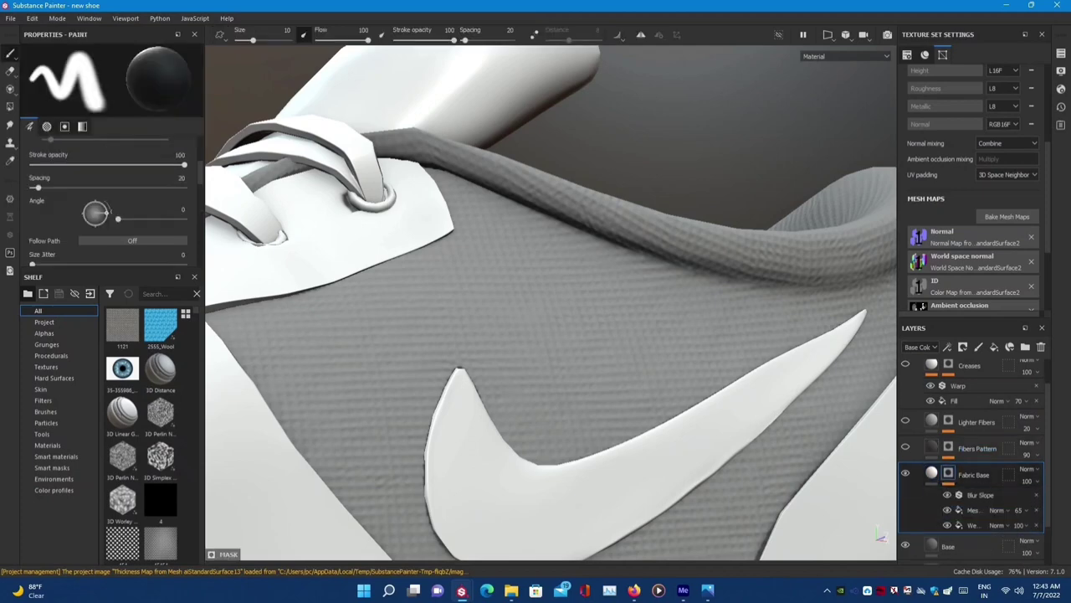
click(973, 525)
drag(99, 102, 95, 102)
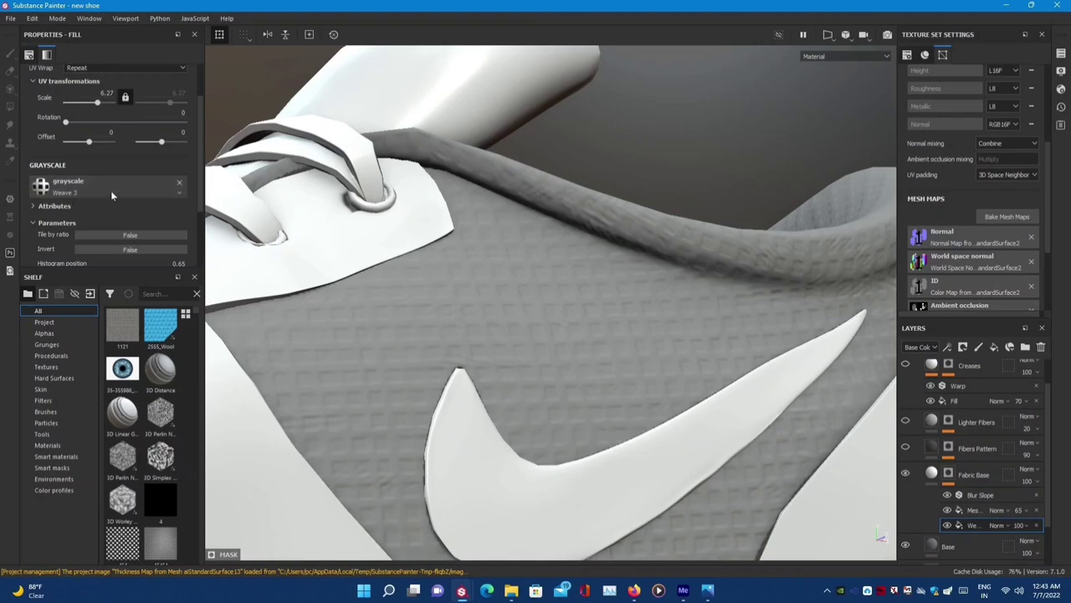
click(40, 186)
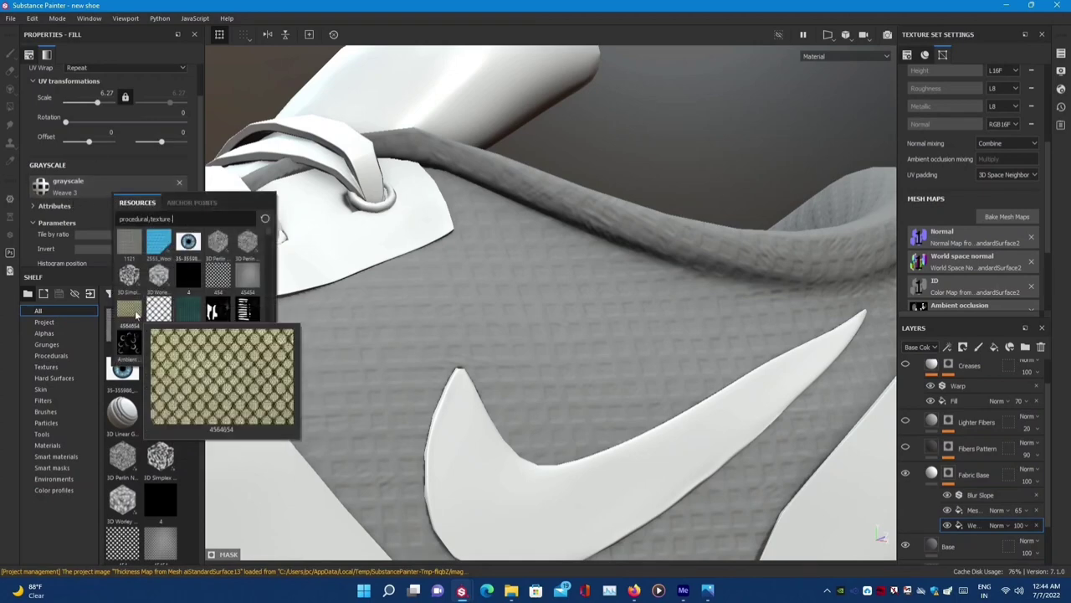
click(129, 309)
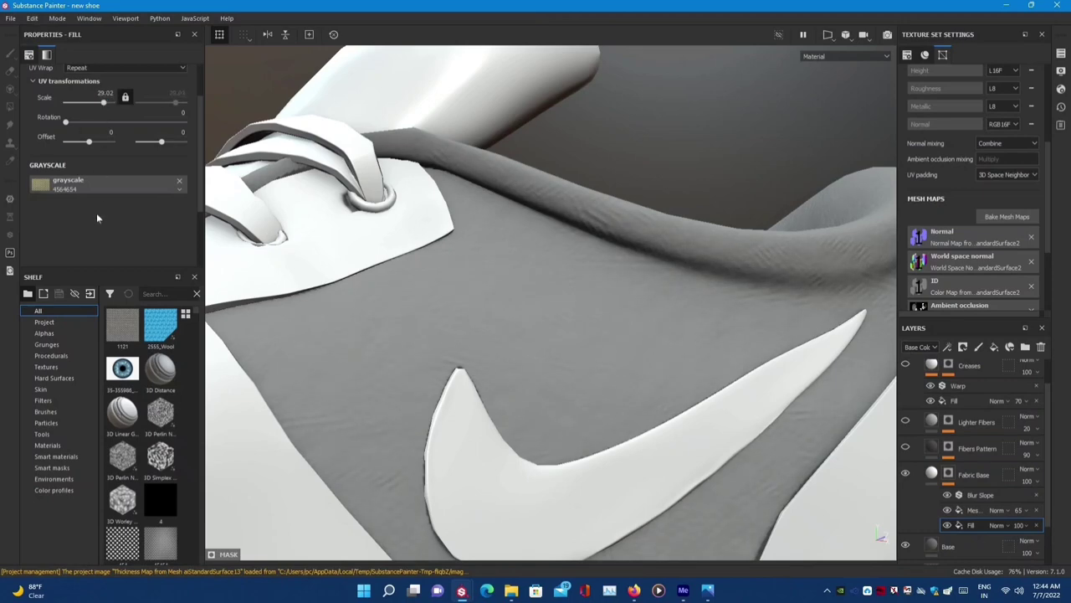
- Raise Fabric Base's height to 1 and set the mask texture scale to 17.2
click(937, 474)
scroll(94, 228, down, 2)
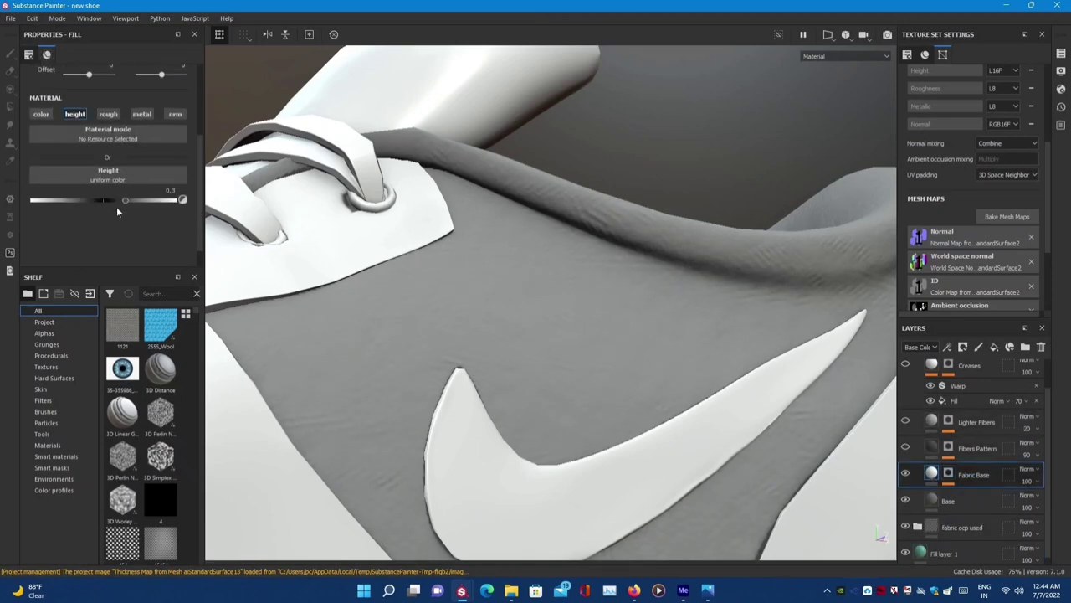
drag(117, 201, 178, 199)
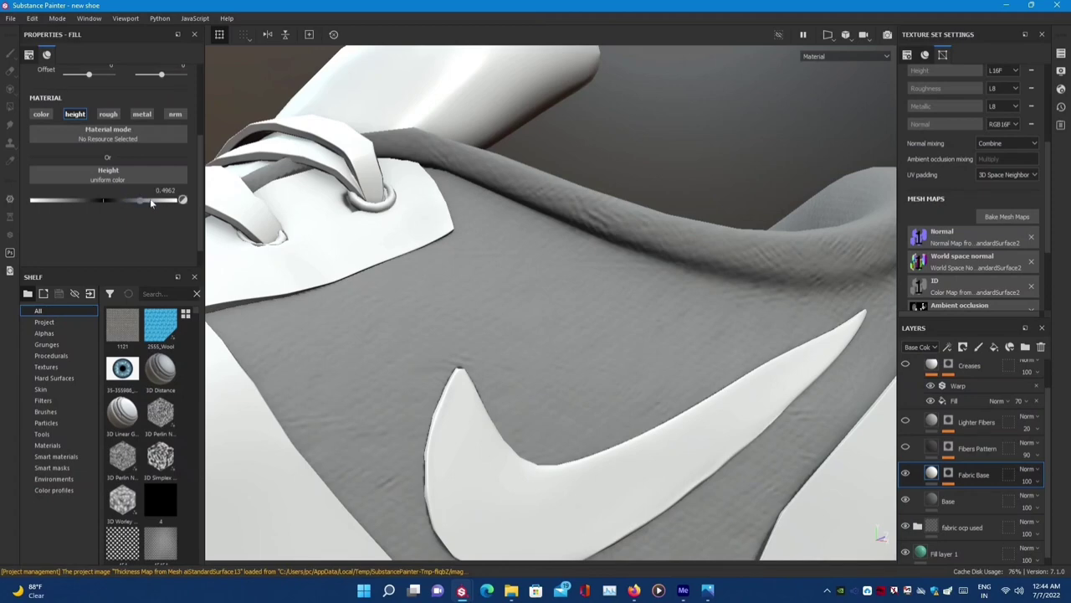
click(948, 474)
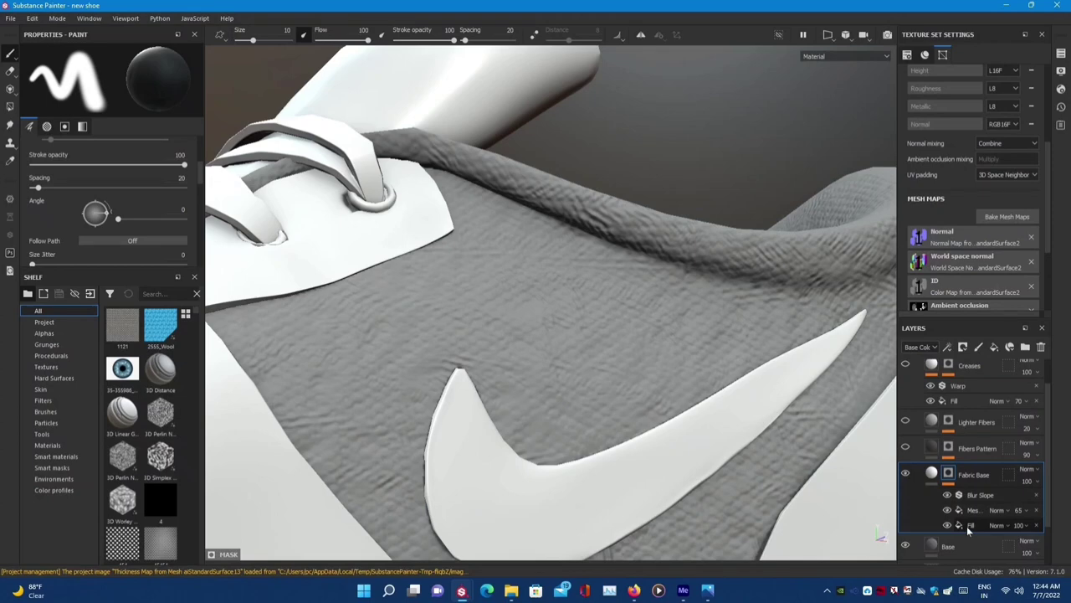
click(967, 523)
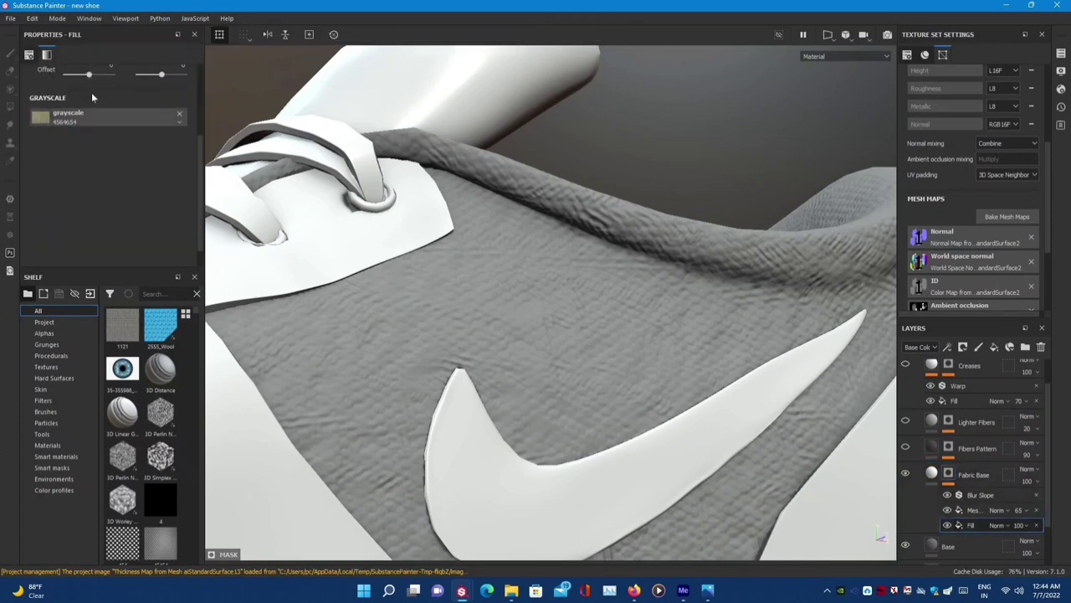
mouse_move(106, 136)
mouse_down()
mouse_move(59, 140)
mouse_move(101, 146)
mouse_up()
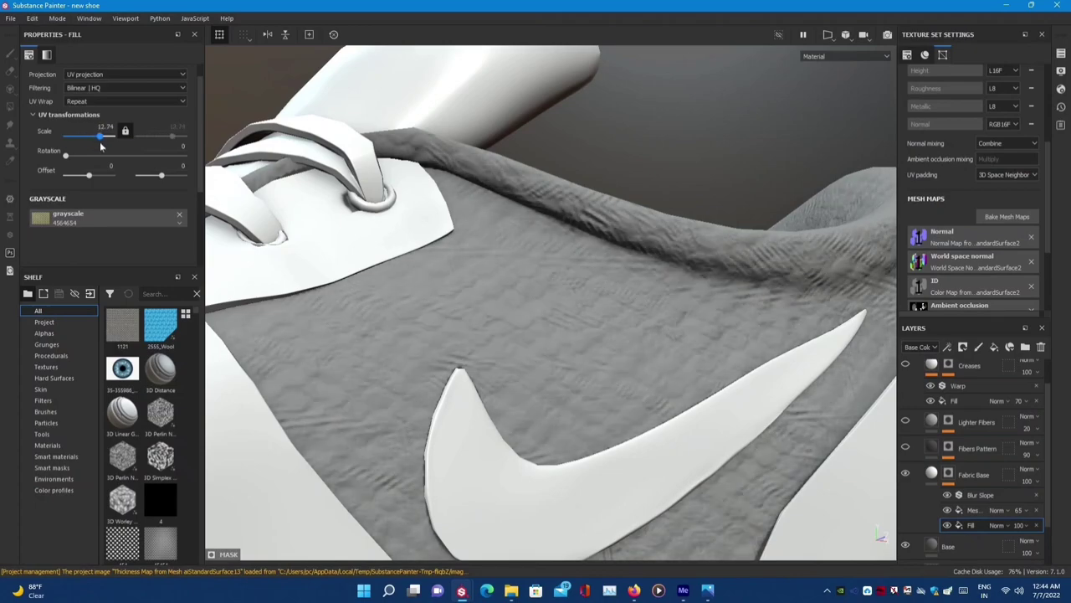
scroll(634, 318, down, 2)
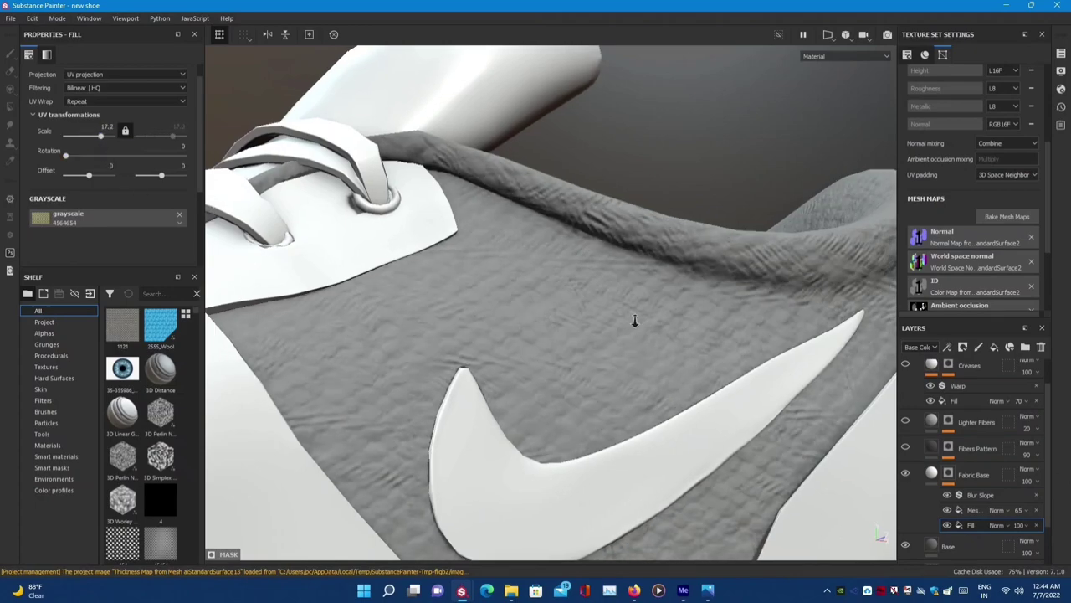
scroll(633, 318, down, 4)
scroll(490, 363, up, 2)
scroll(653, 385, up, 4)
scroll(693, 430, down, 2)
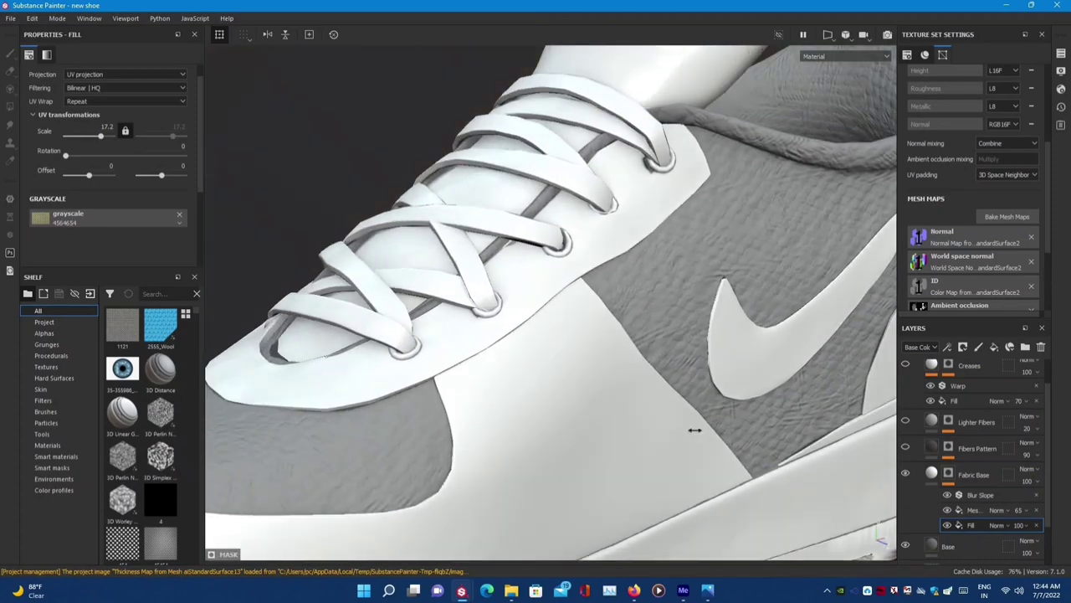
scroll(692, 431, up, 1)
scroll(970, 421, up, 1)
scroll(971, 421, down, 1)
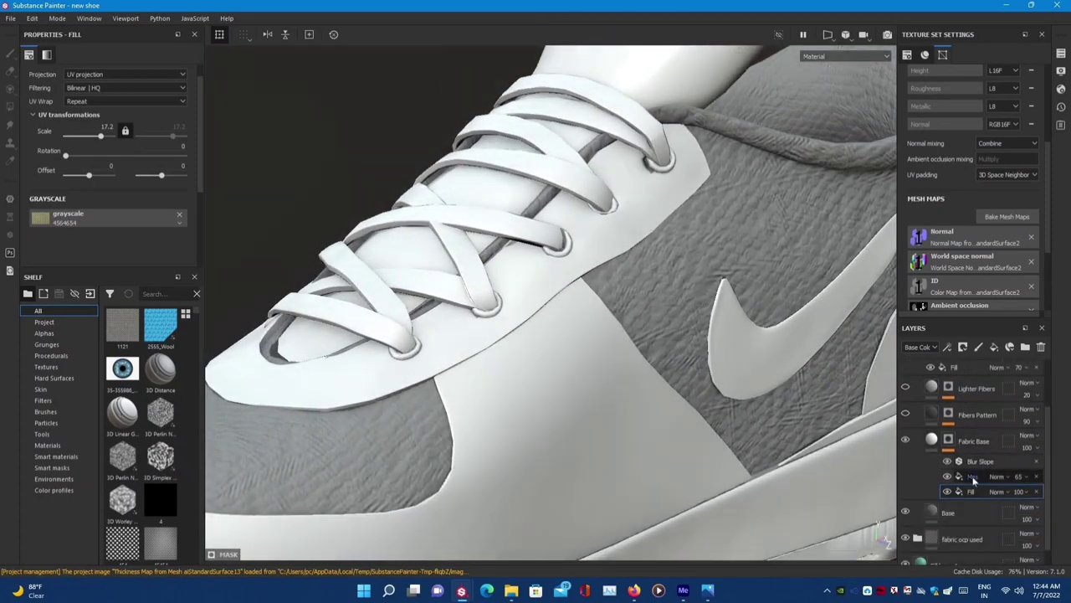
- Swap the Messy Fibers 1 mask fill for the 4564654 texture at scale 17.2
click(973, 476)
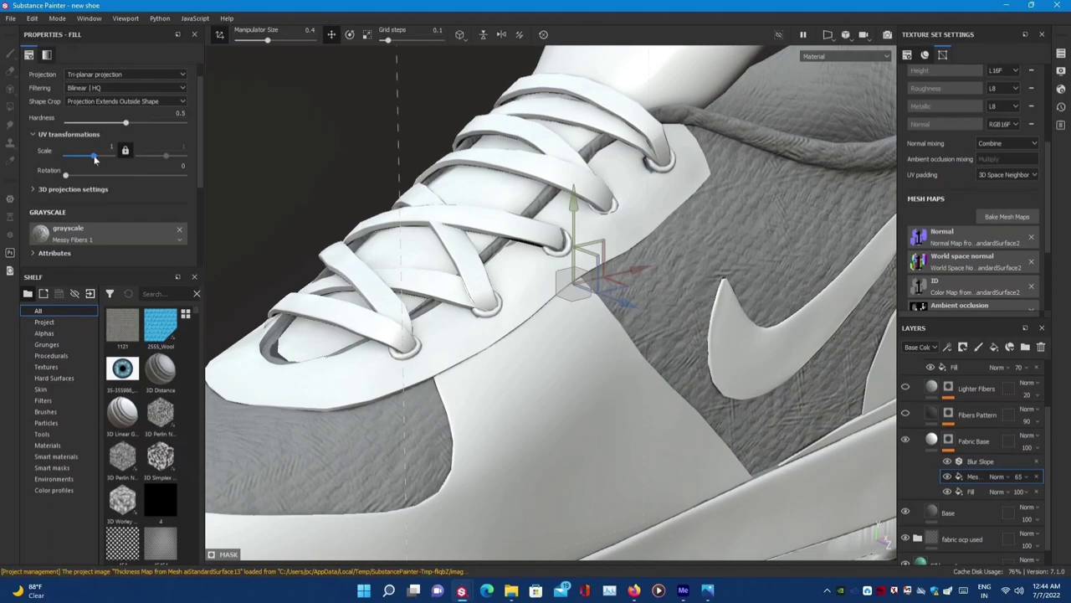
drag(94, 159, 97, 159)
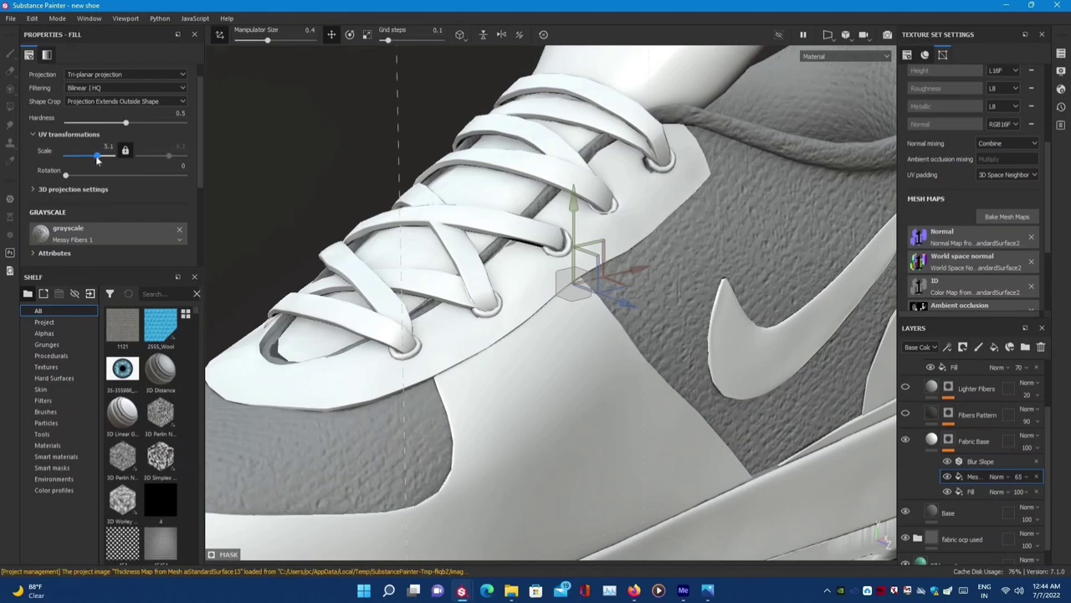
drag(96, 159, 98, 162)
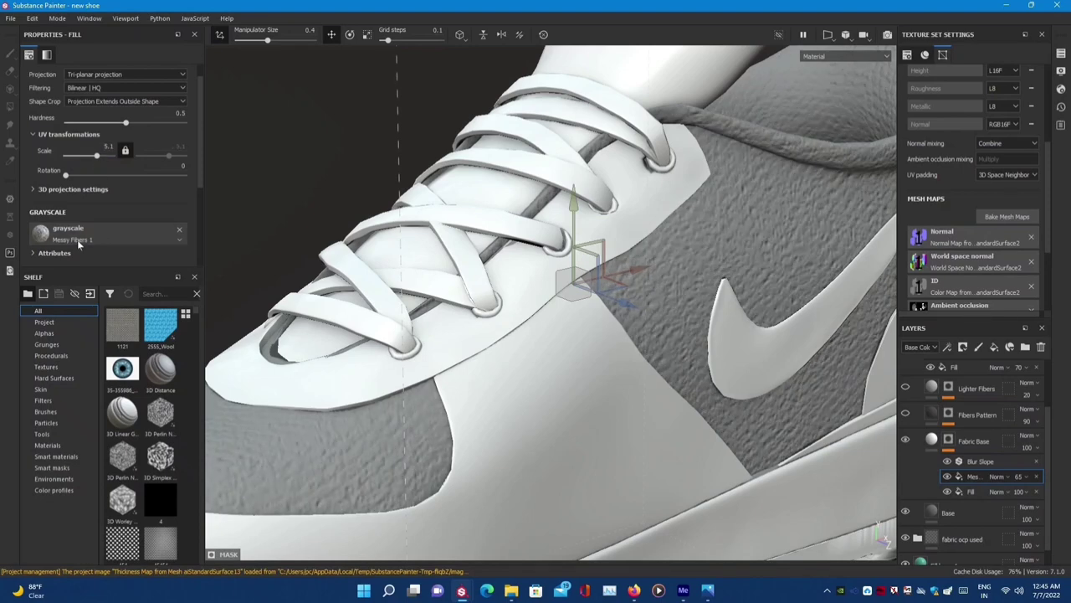
click(78, 241)
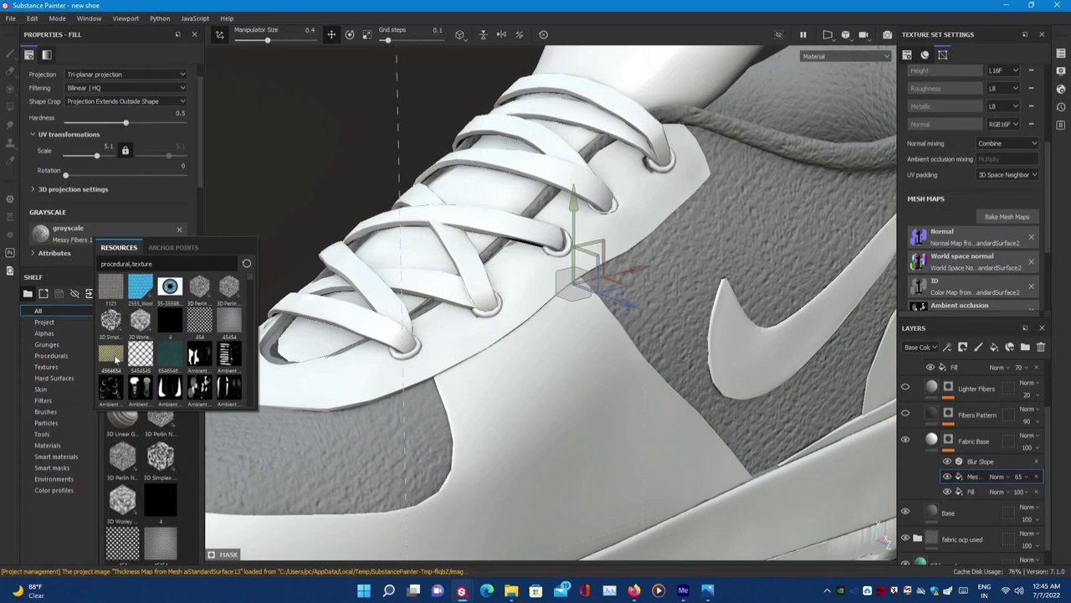
click(114, 357)
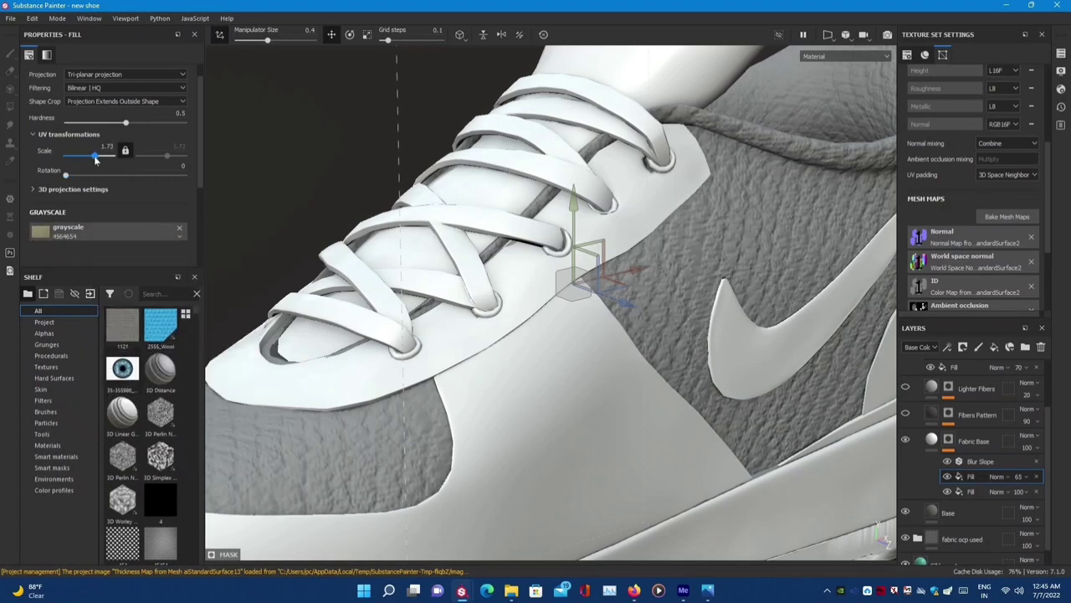
drag(94, 160, 101, 164)
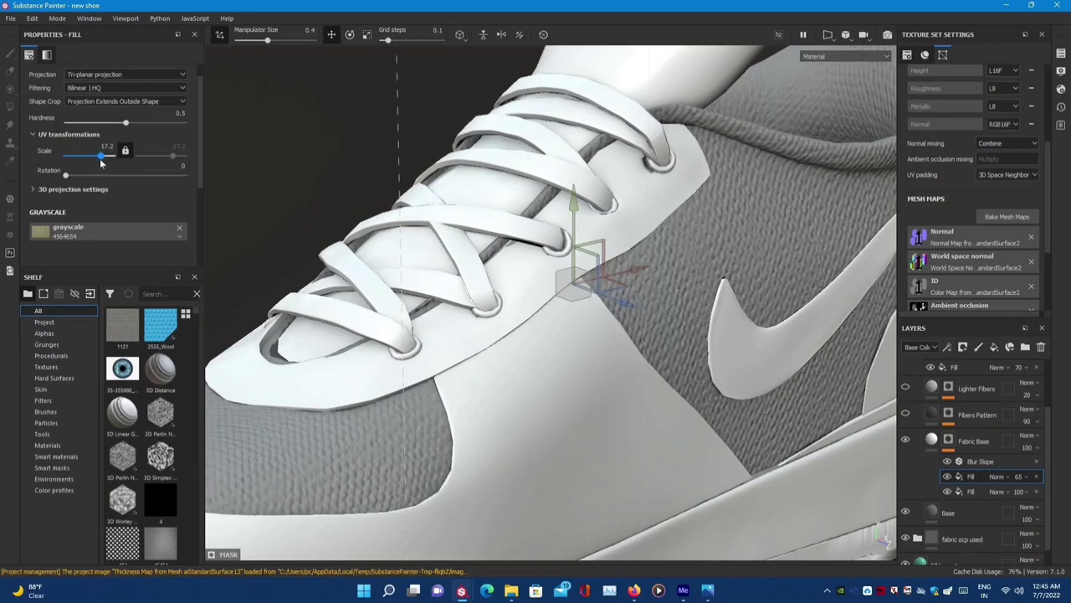
click(937, 440)
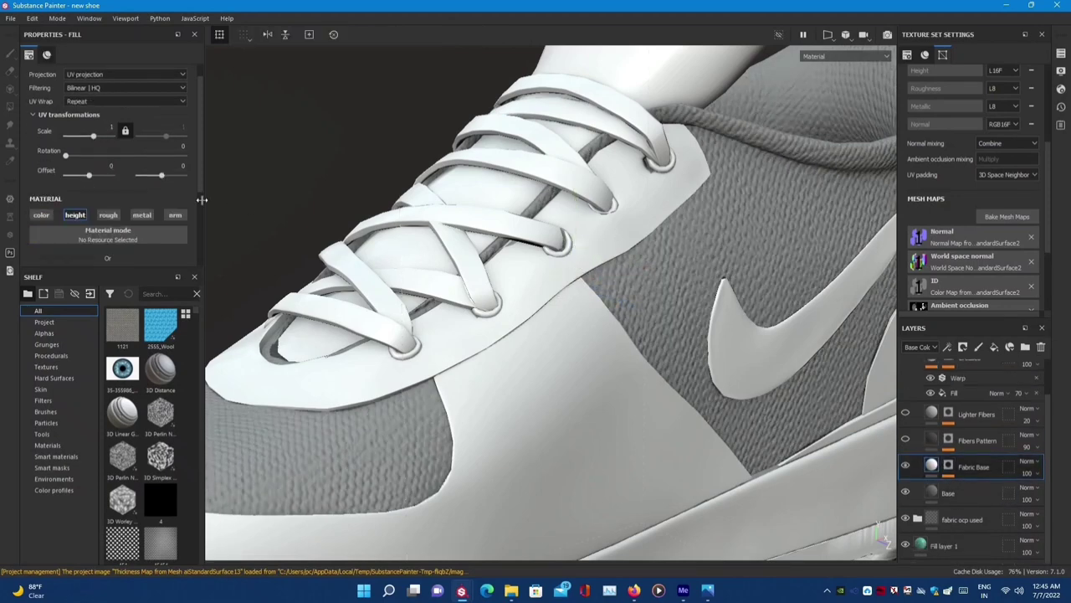
- Enable the normal channel on the Fabric Base fill and drop the 4564654 texture into Normal
scroll(154, 200, down, 3)
scroll(155, 234, up, 3)
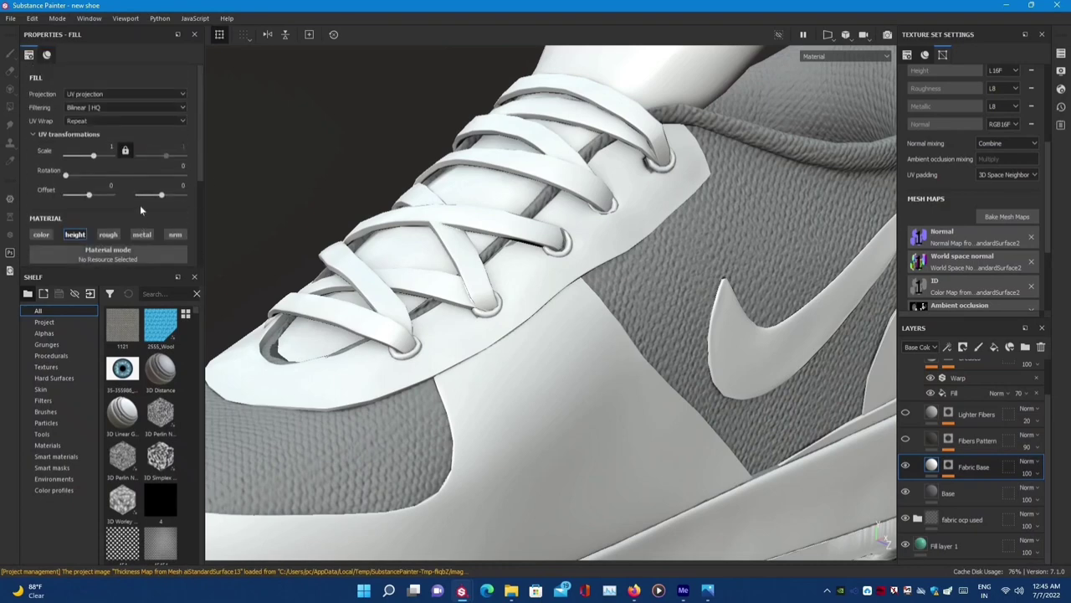
click(174, 235)
scroll(139, 261, down, 3)
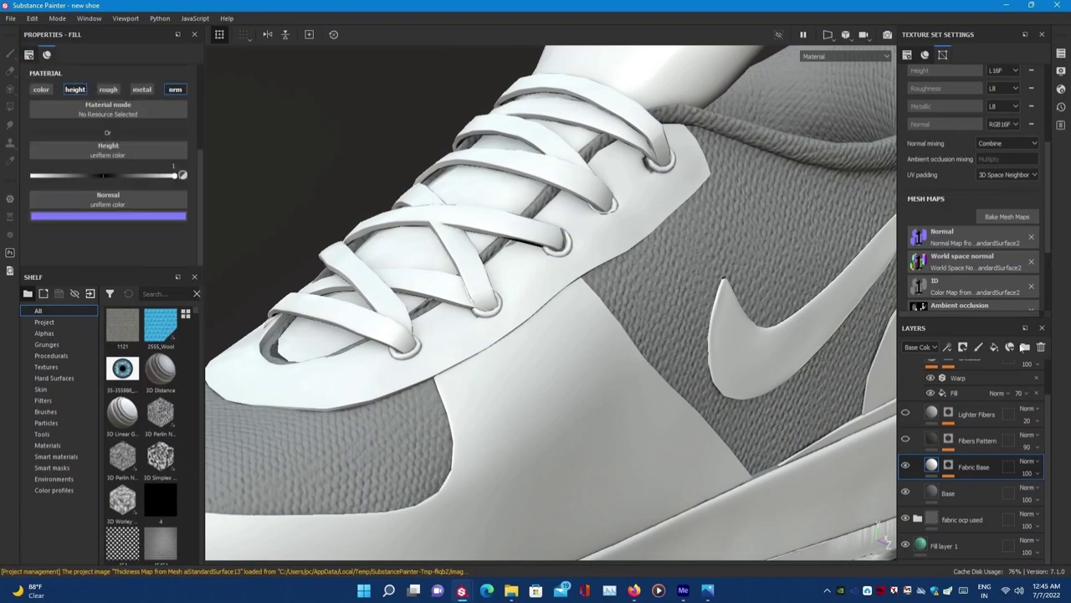
scroll(136, 182, up, 3)
scroll(136, 182, down, 2)
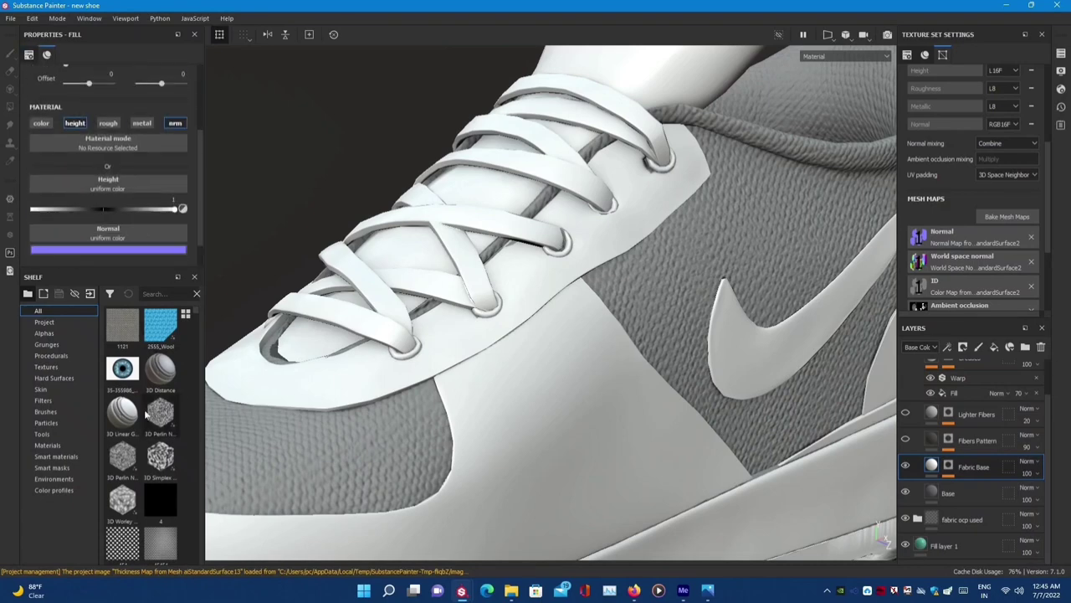
scroll(125, 348, down, 5)
scroll(125, 347, up, 3)
drag(123, 449, 97, 234)
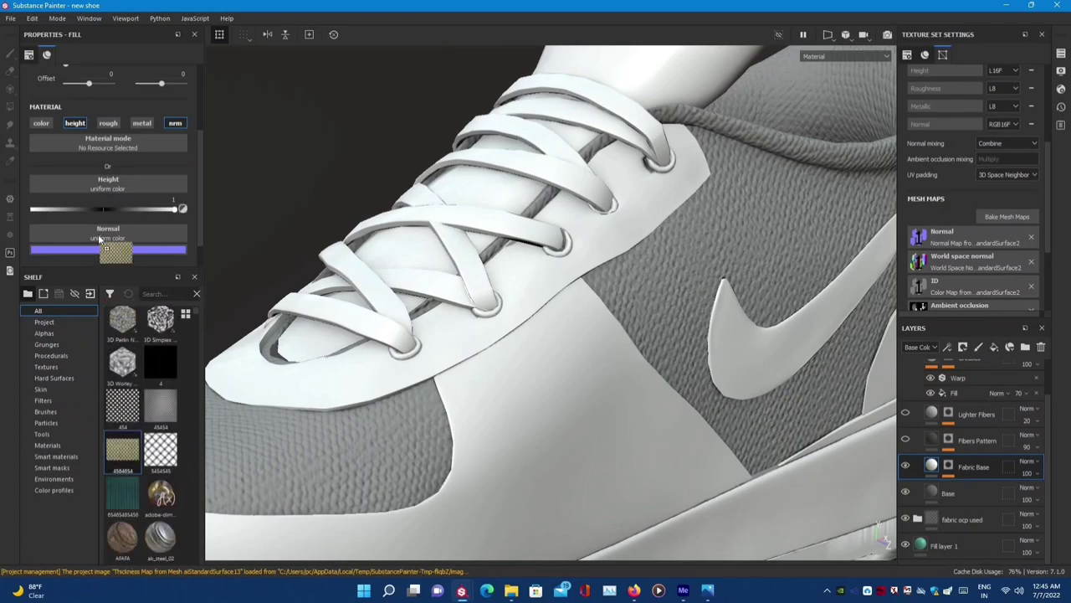
scroll(122, 221, up, 2)
- Try several tiling scales and offsets, then undo back to UV scale 1
drag(100, 156, 114, 162)
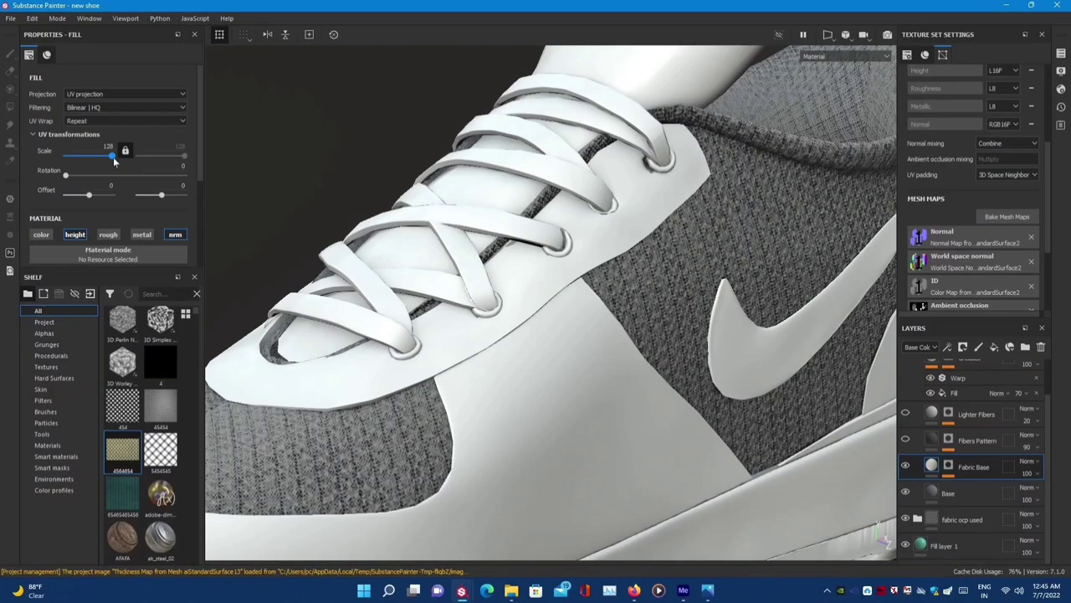
drag(115, 161, 95, 157)
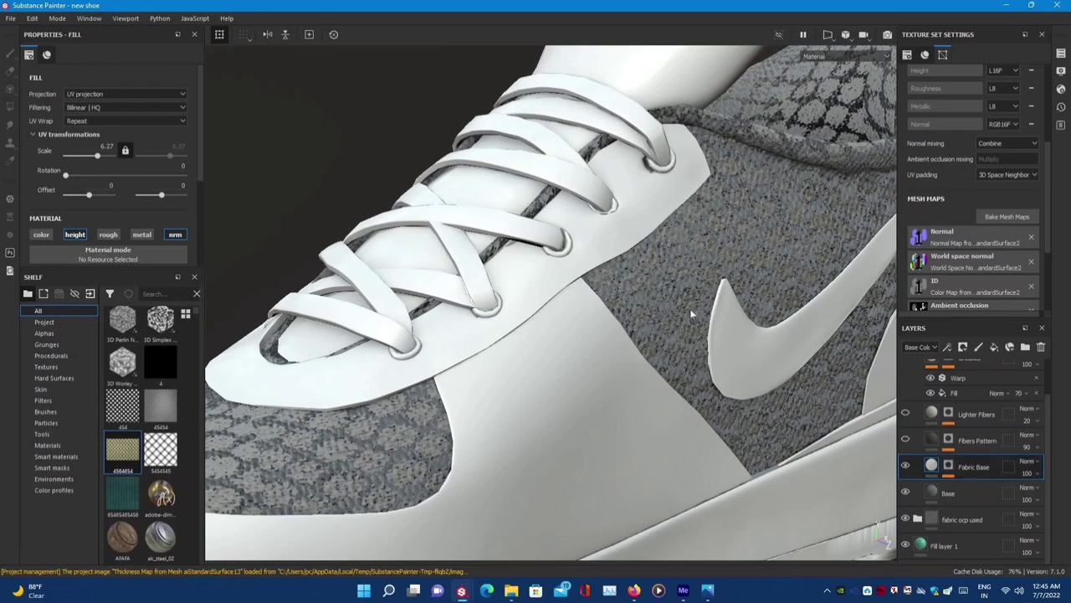
scroll(552, 301, down, 5)
alt+drag(502, 251, 376, 167)
scroll(305, 115, up, 6)
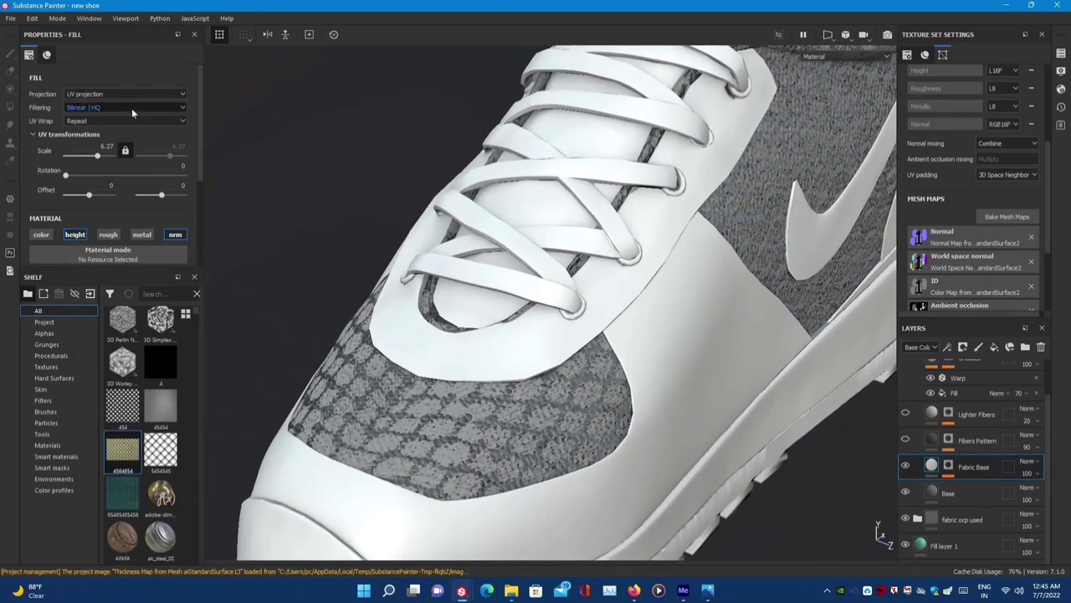
drag(94, 157, 105, 156)
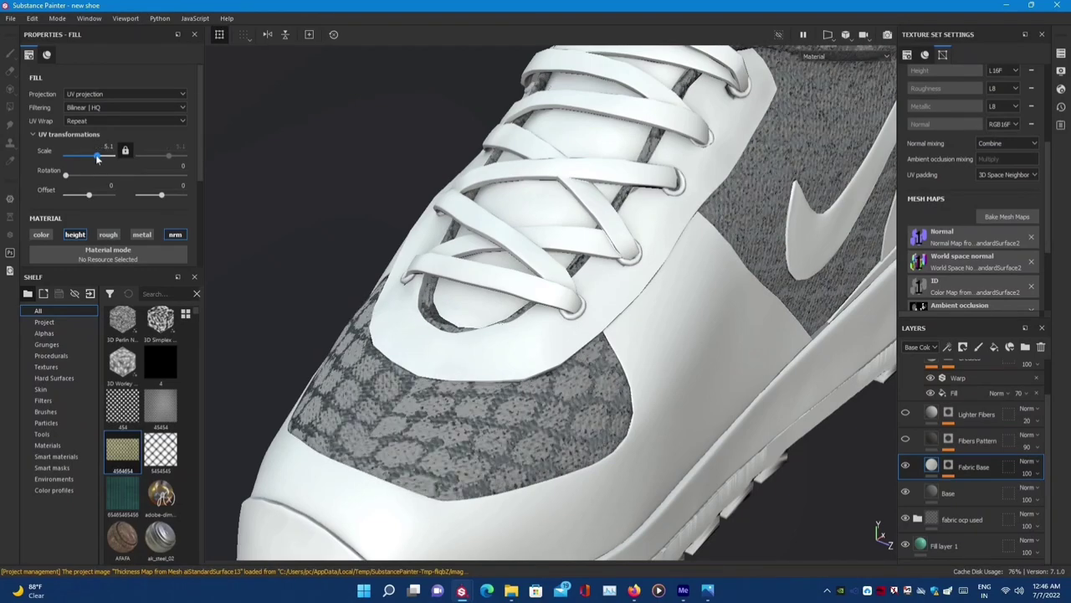
drag(89, 195, 124, 204)
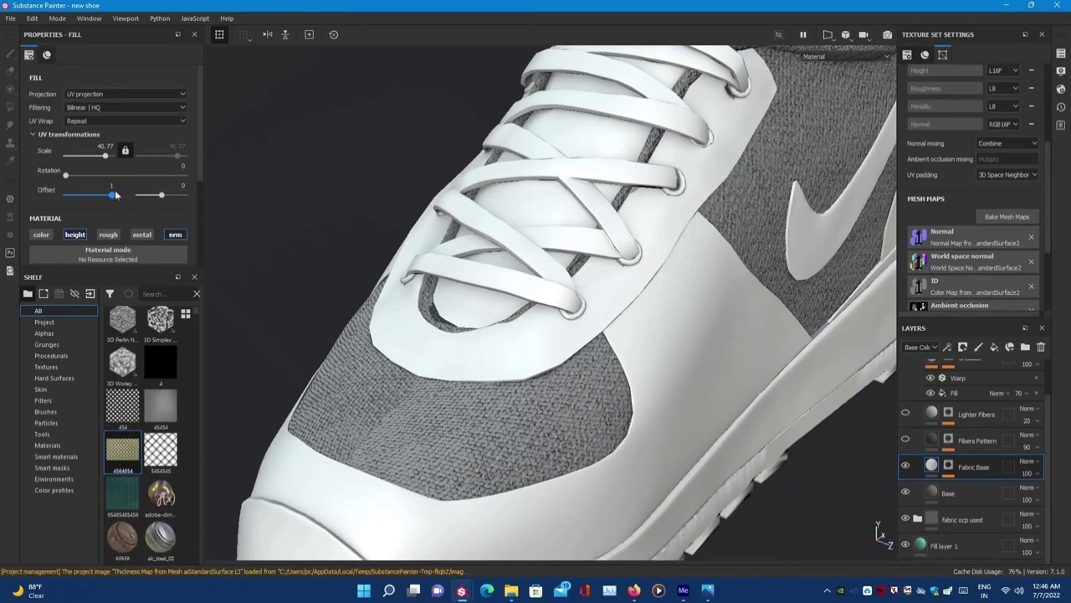
key(ctrl+z)
key(ctrl+z)
key(ctrl+z)
key(ctrl+z)
key(ctrl+z)
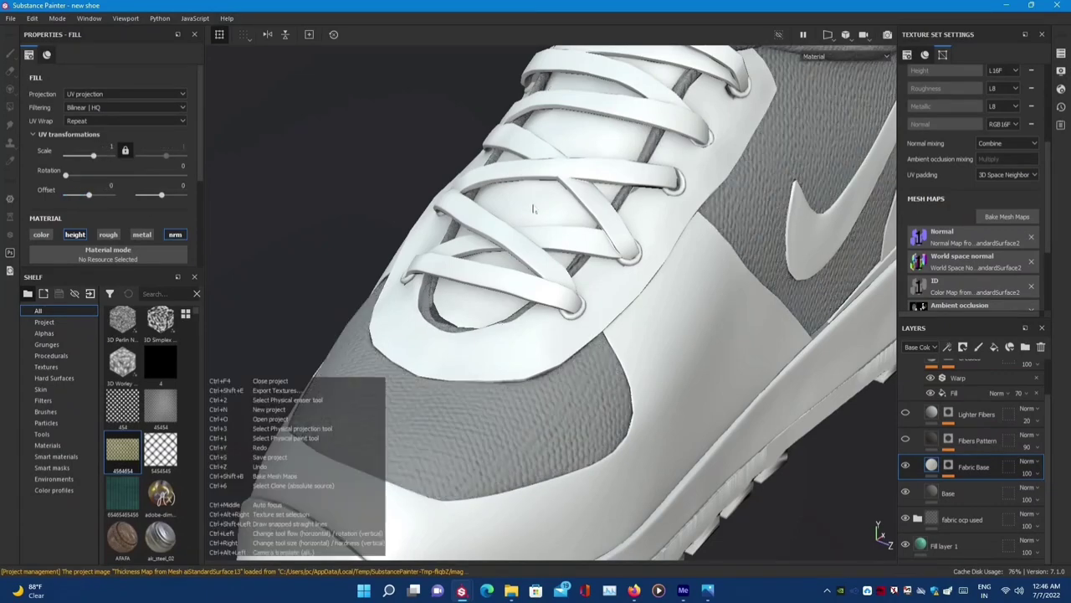
alt+drag(533, 209, 753, 335)
- Turn off the Base layer's channel so the green camo shows through
scroll(937, 406, up, 2)
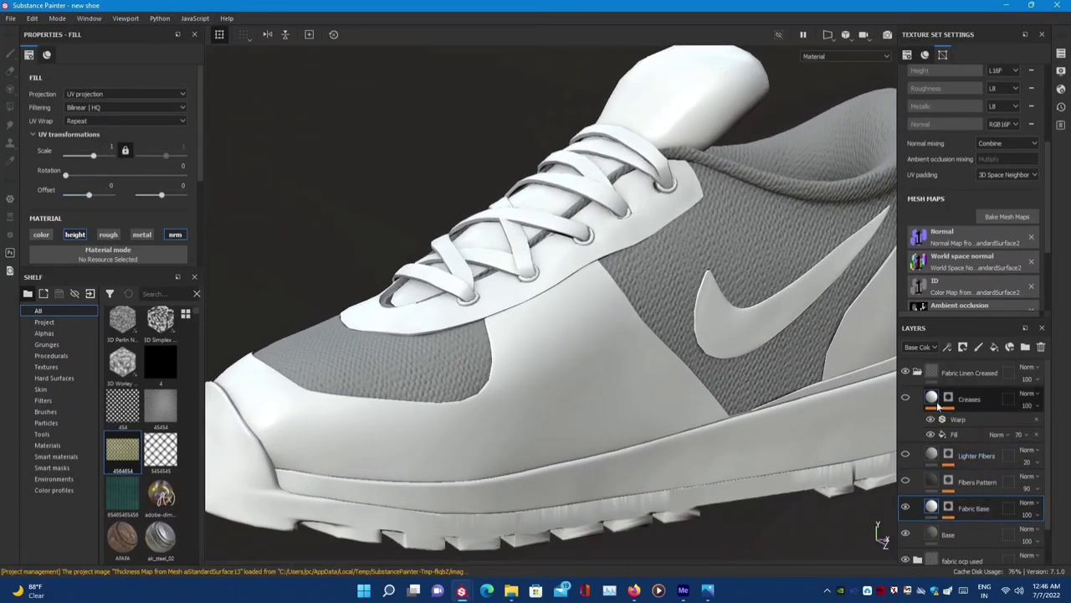
click(936, 534)
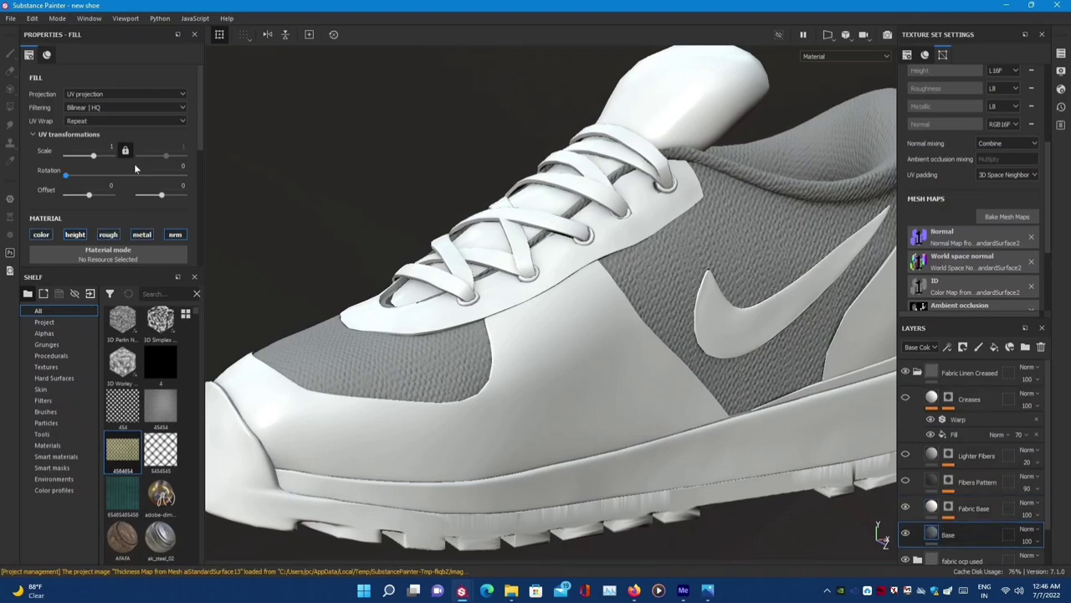
click(40, 235)
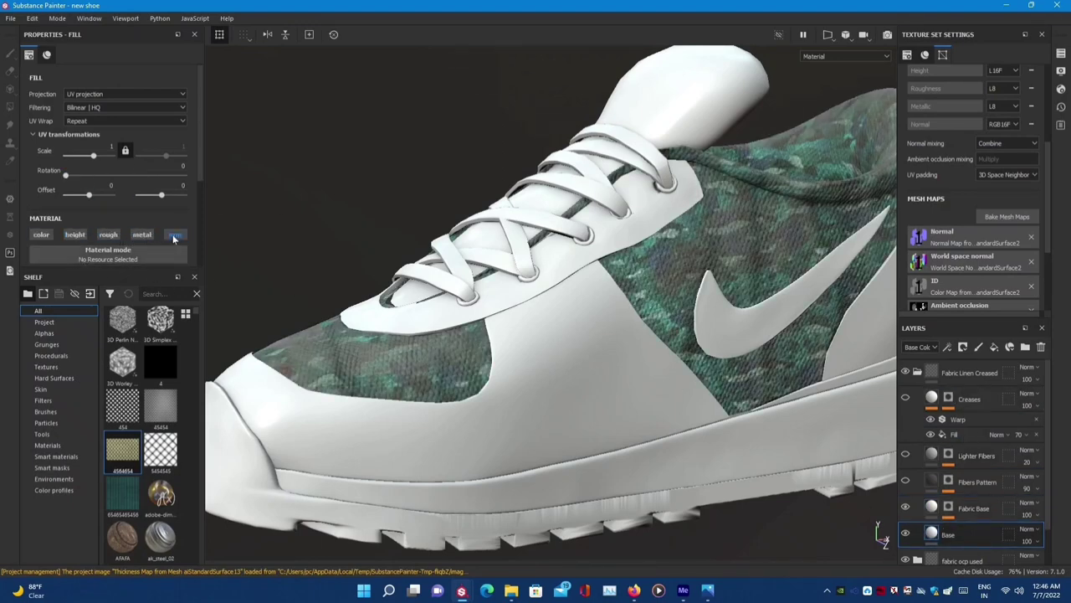
- Shrink the Fabric Base texture scale to 0.4 and expand its mask effects
scroll(887, 468, up, 2)
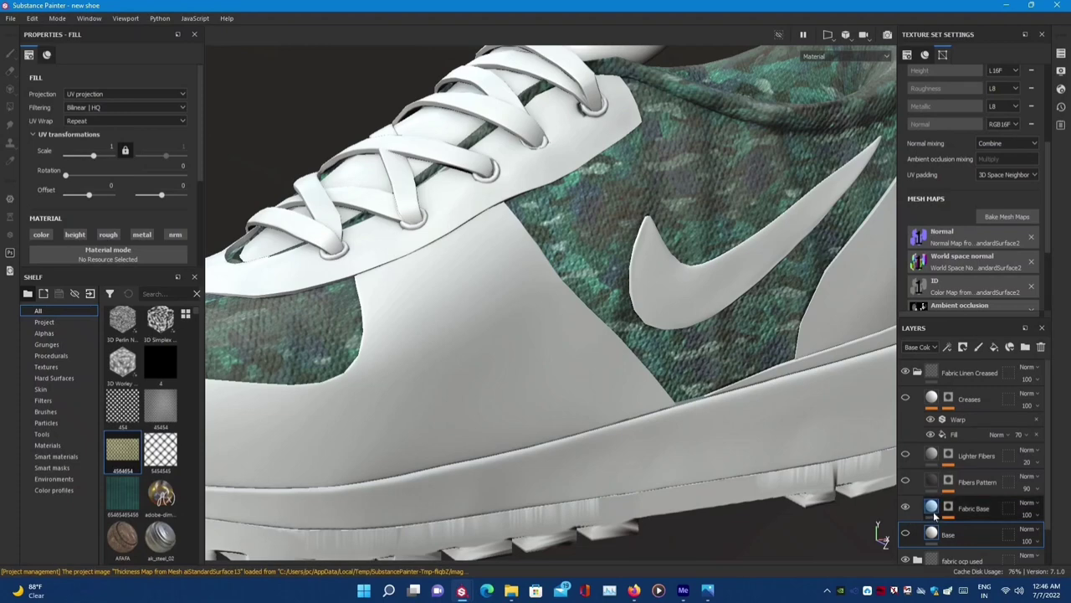
click(920, 514)
drag(108, 160, 93, 158)
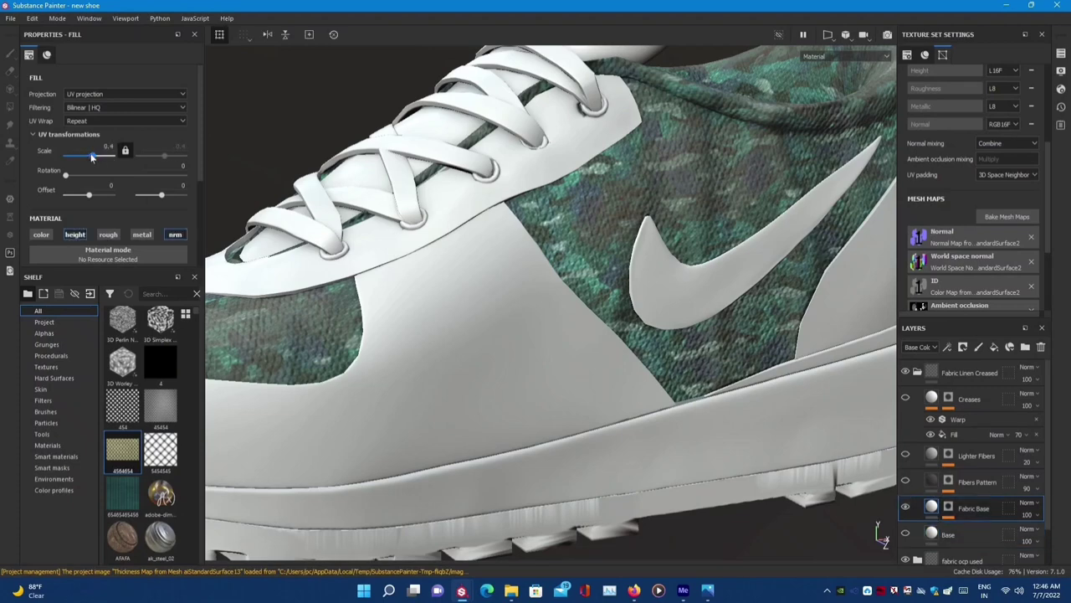
click(948, 508)
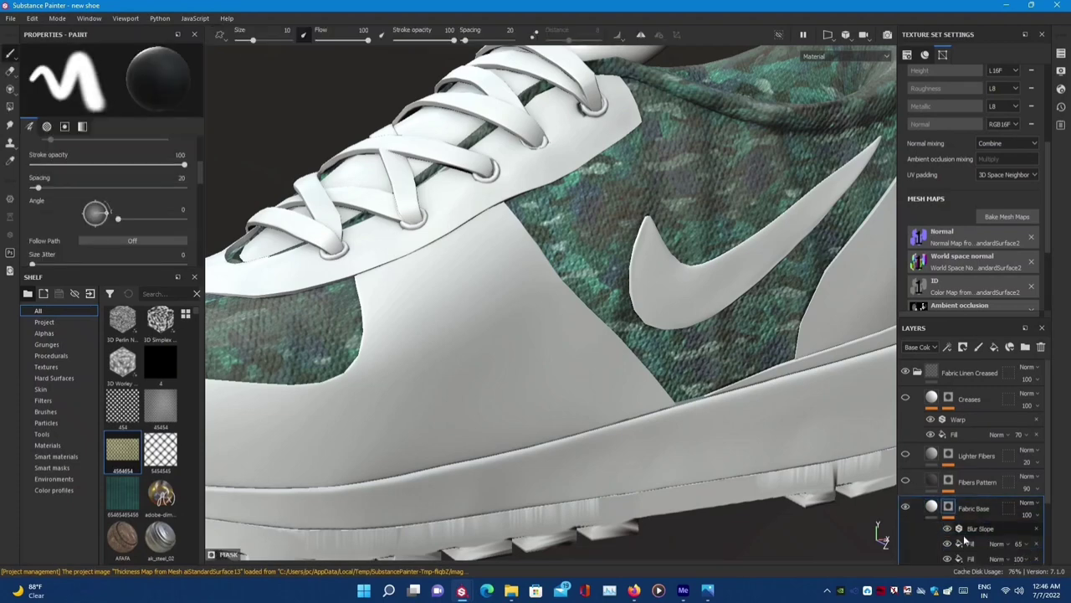
scroll(970, 502, down, 2)
- Set the Fabric Base mask's grayscale fill to a tiling scale of 9.12
click(971, 491)
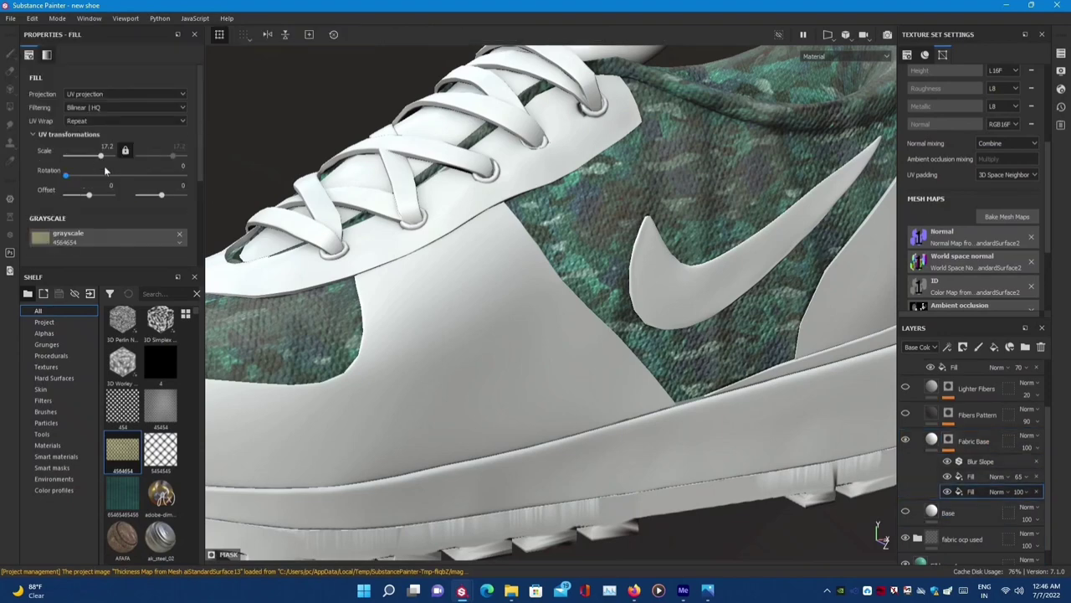
mouse_move(98, 155)
mouse_down()
mouse_move(110, 159)
mouse_move(98, 170)
mouse_up()
scroll(970, 469, down, 1)
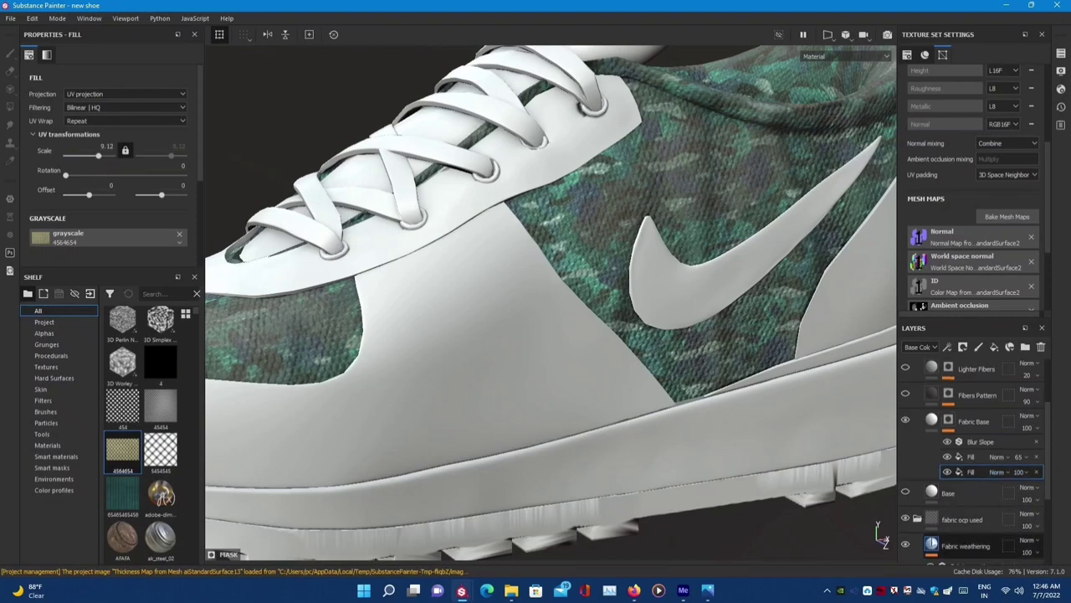
scroll(971, 469, down, 4)
scroll(971, 469, down, 3)
- Select Base camo and hide the Fabric pattern folder after comparing it on and off
click(956, 503)
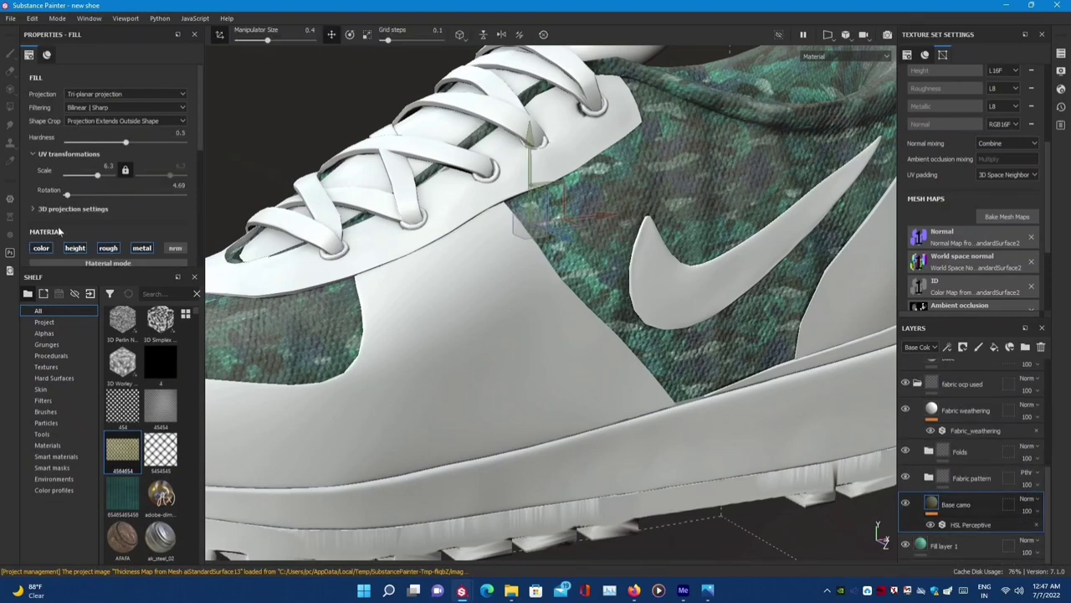
scroll(81, 211, down, 1)
scroll(93, 209, down, 1)
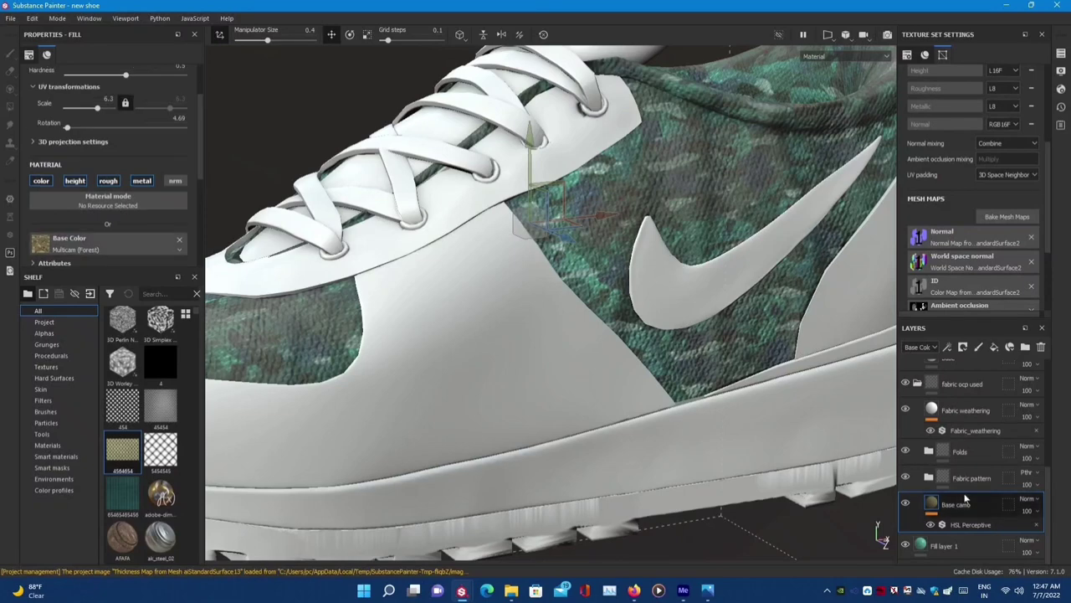
click(906, 476)
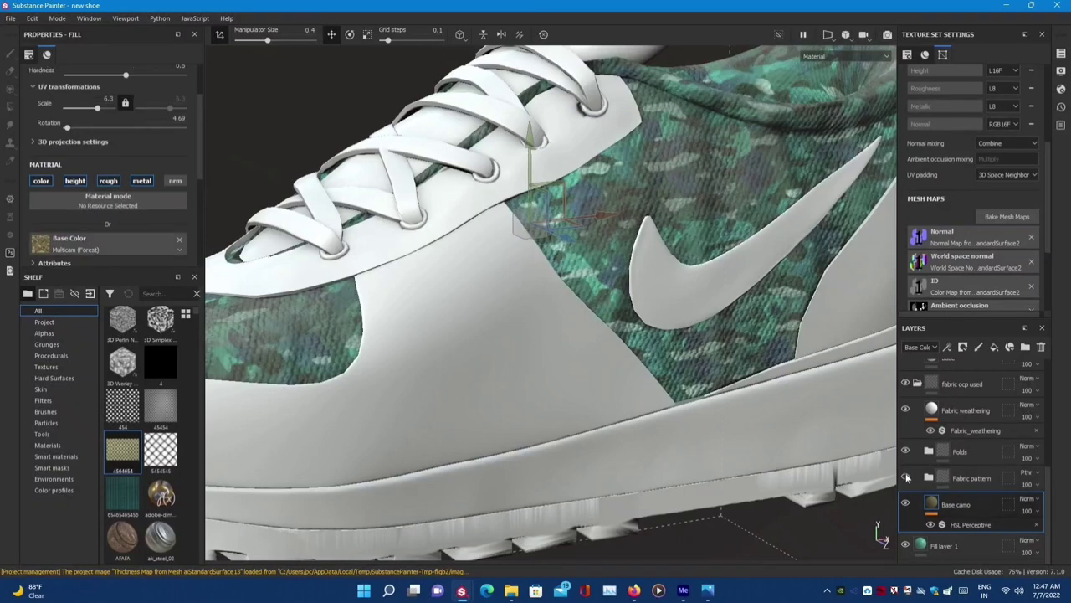
click(906, 476)
click(906, 476)
click(905, 476)
click(906, 476)
alt+drag(502, 284, 540, 289)
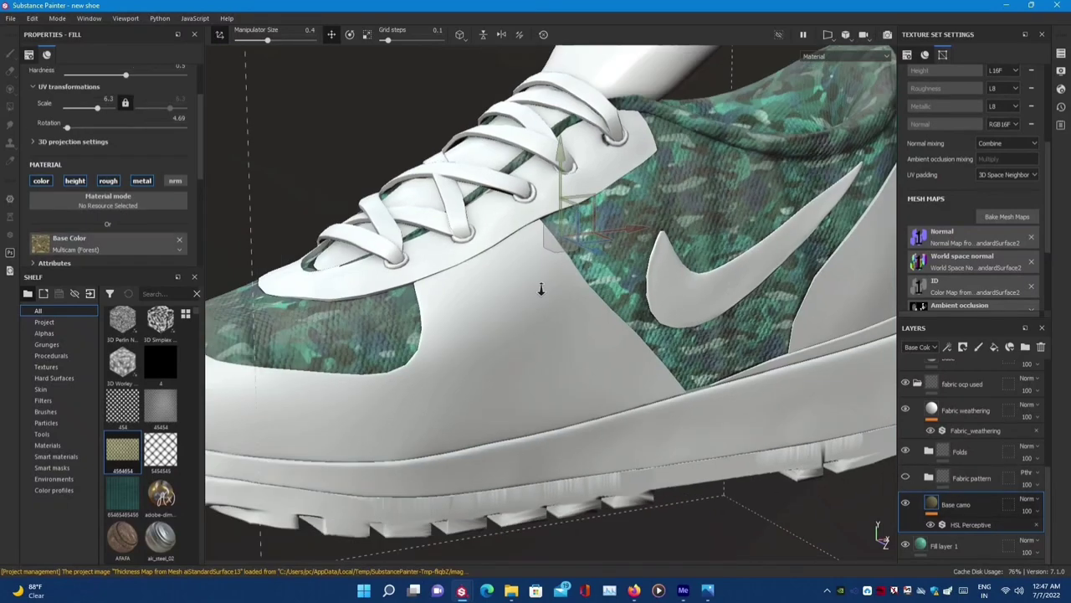
- Compare the Fabric Linen Creased folder hidden versus shown, keeping it visible
scroll(540, 289, up, 3)
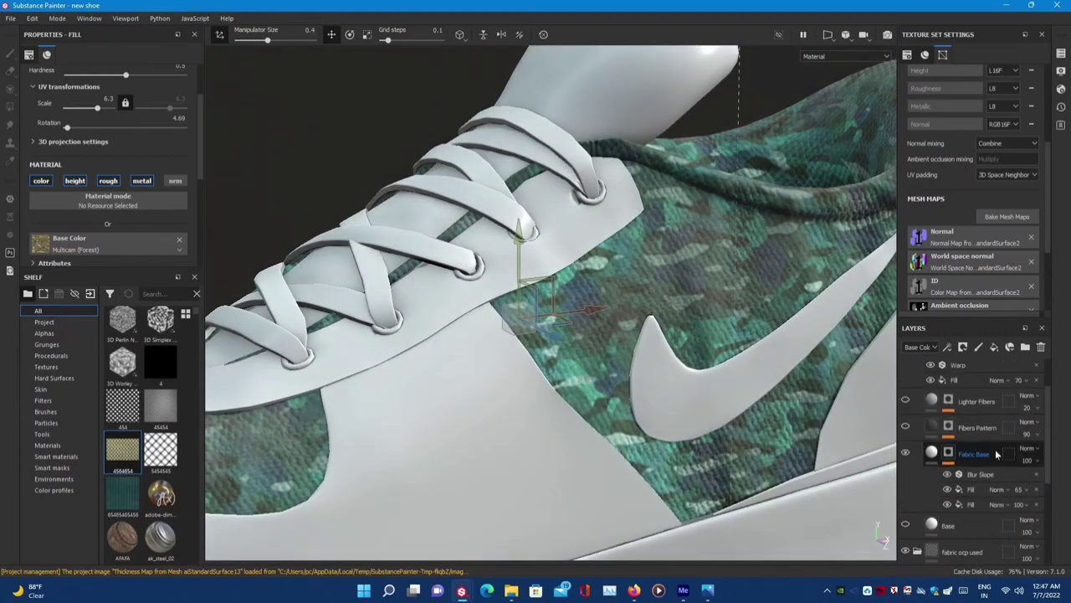
scroll(971, 426, up, 2)
scroll(927, 505, up, 2)
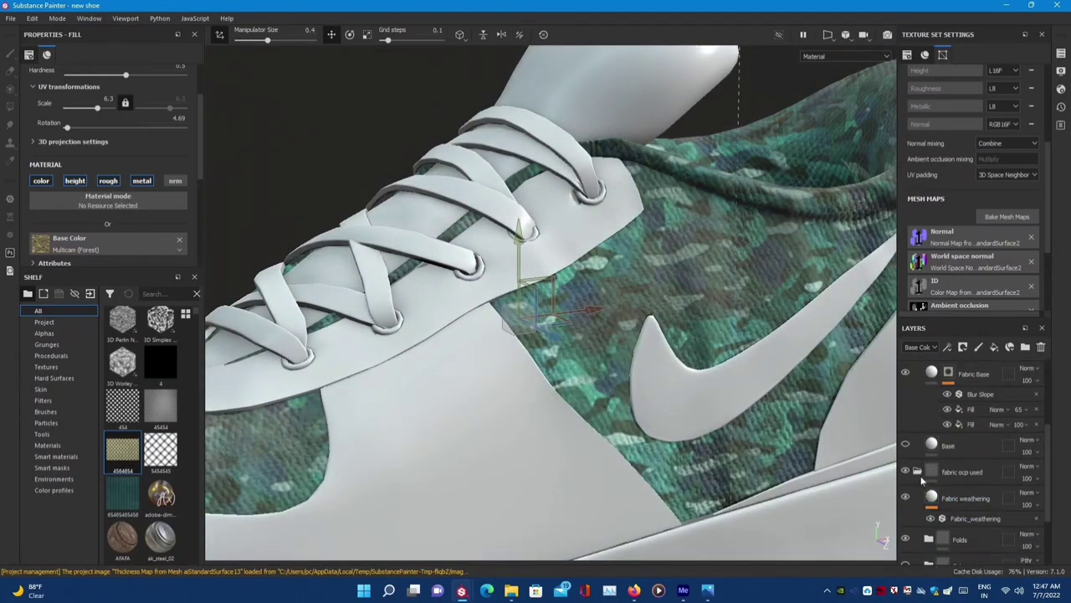
scroll(929, 468, up, 2)
scroll(930, 431, up, 2)
scroll(932, 394, up, 2)
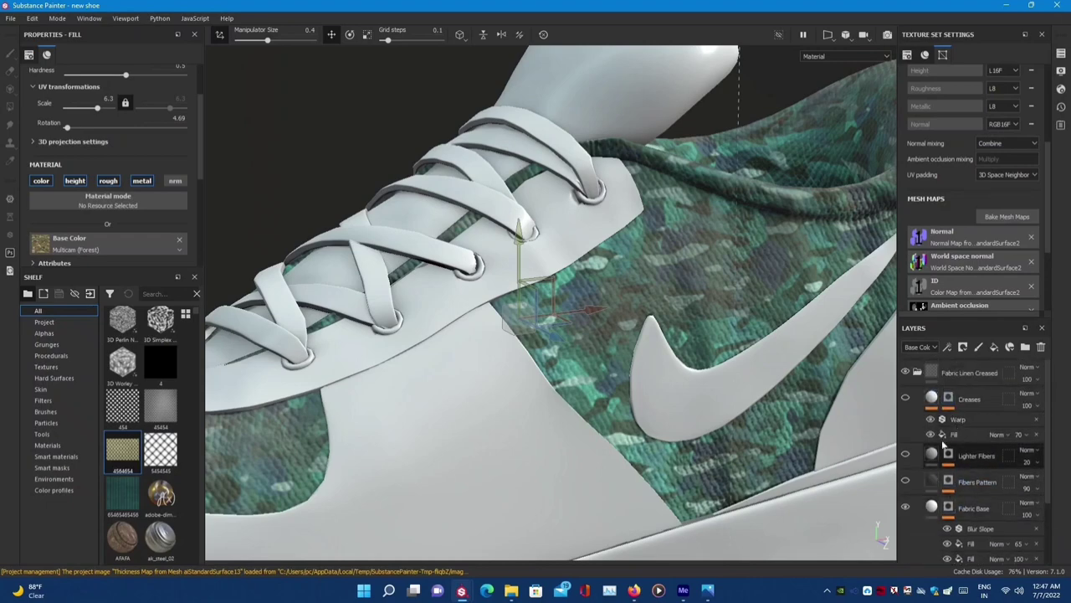
click(906, 372)
click(905, 372)
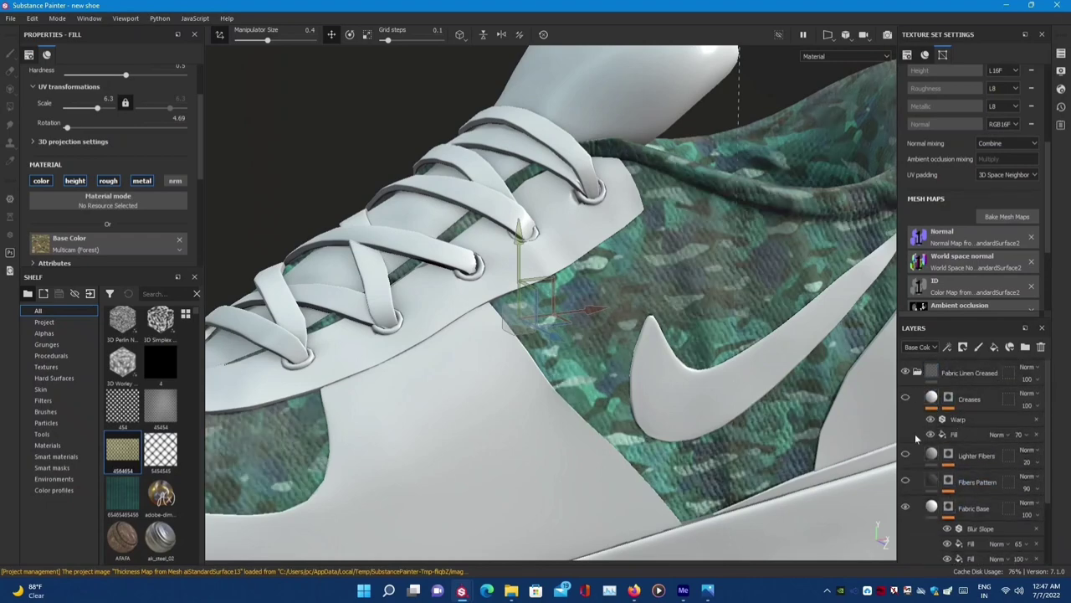
click(948, 507)
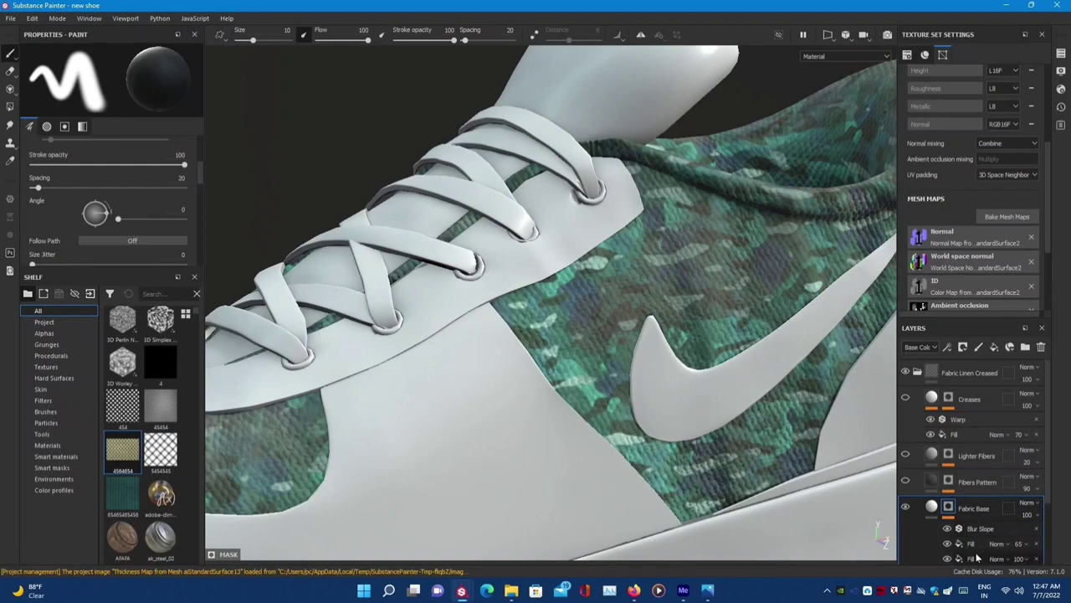
- Put the 454 texture into the Fabric Base mask fill and fine-tune its tiling scale
scroll(963, 528, down, 1)
click(975, 525)
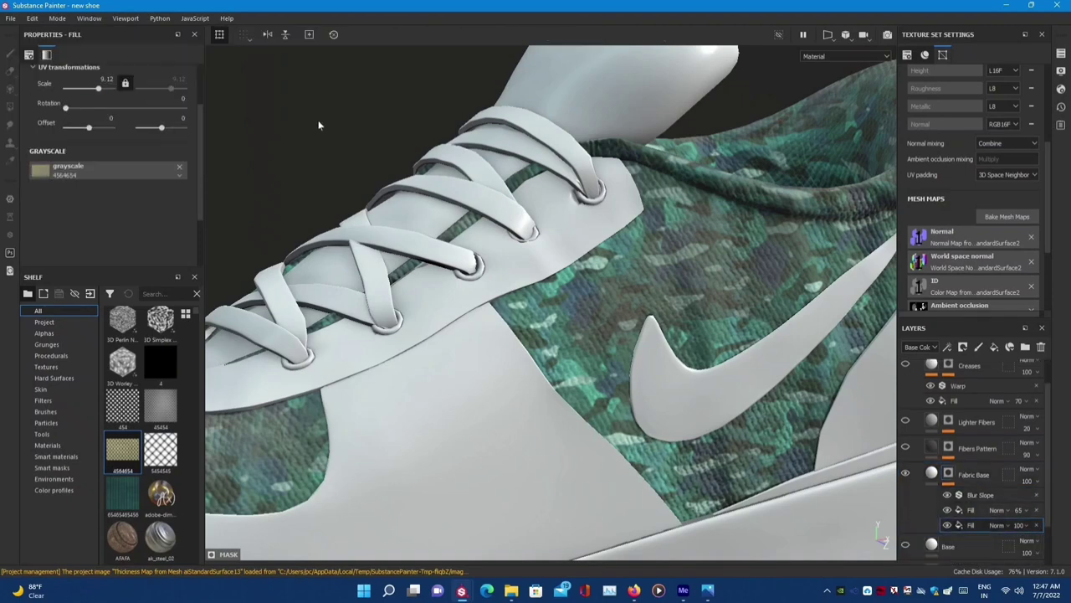
drag(117, 416, 109, 170)
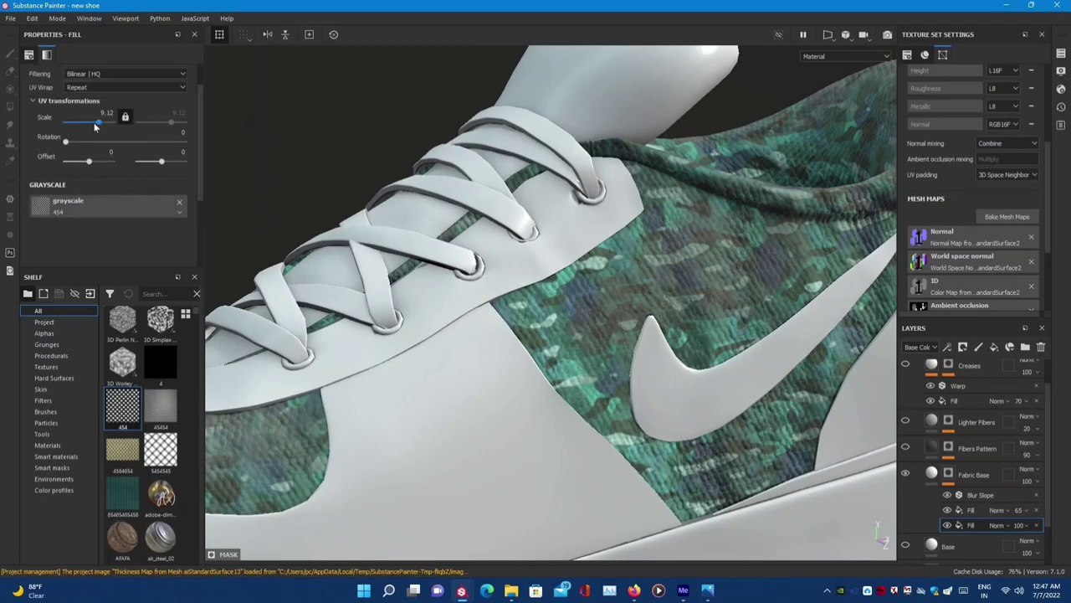
drag(98, 122, 96, 124)
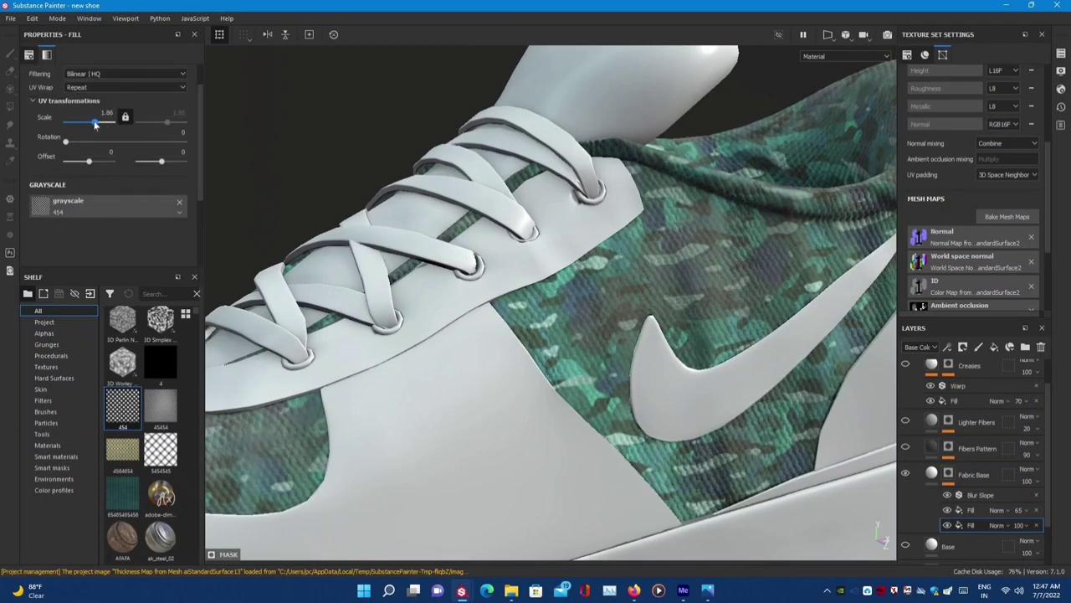
drag(98, 122, 78, 123)
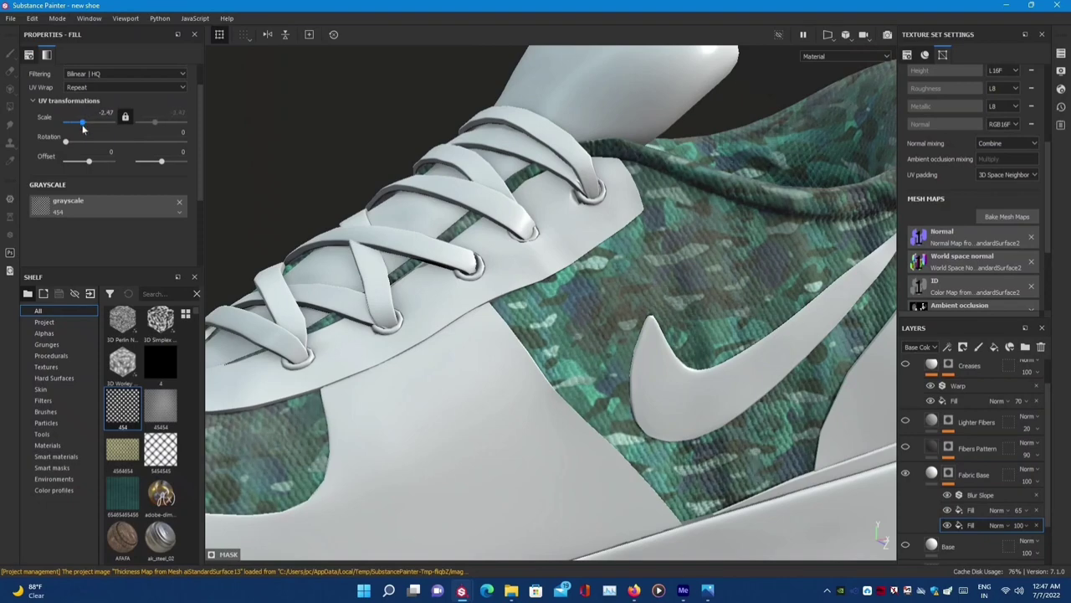
- Load the 454 map into the 65% fill and set both fills to scale 15
click(944, 473)
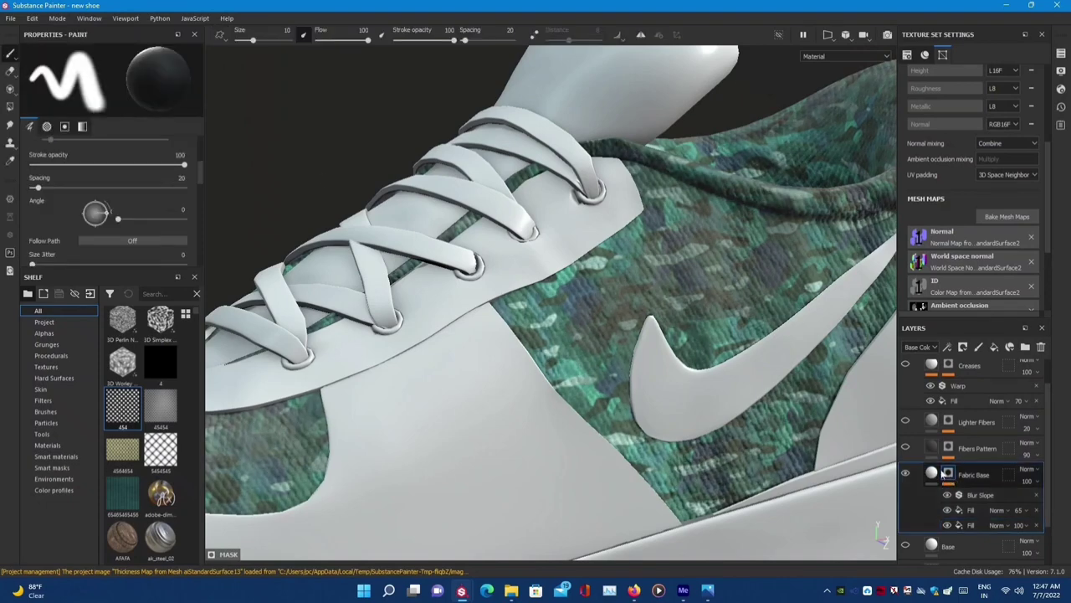
click(971, 510)
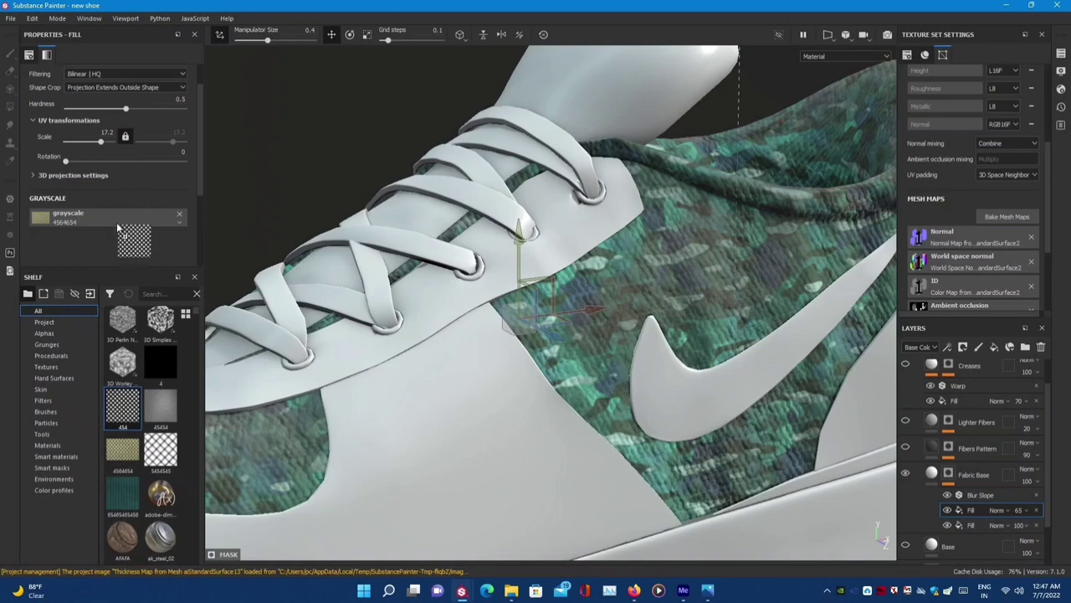
drag(132, 413, 116, 222)
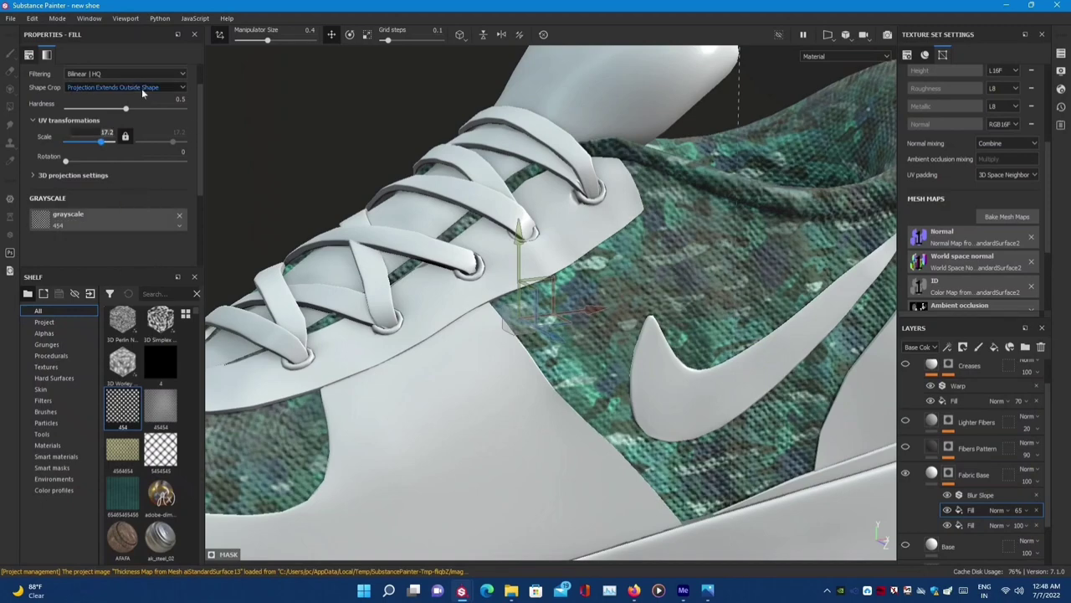
text(15)
key(Return)
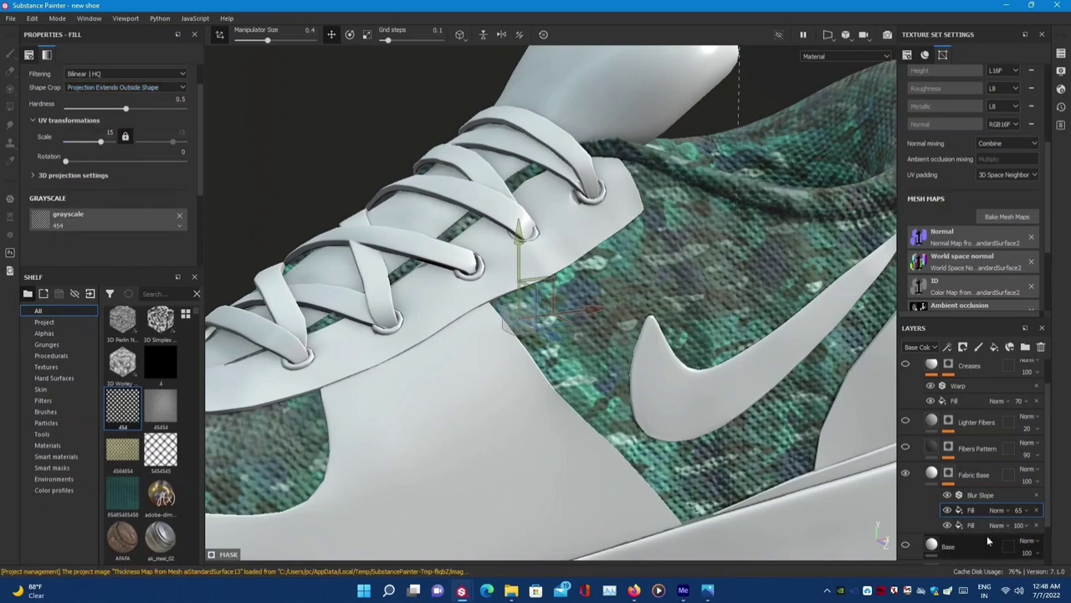
click(971, 525)
text(15)
key(Return)
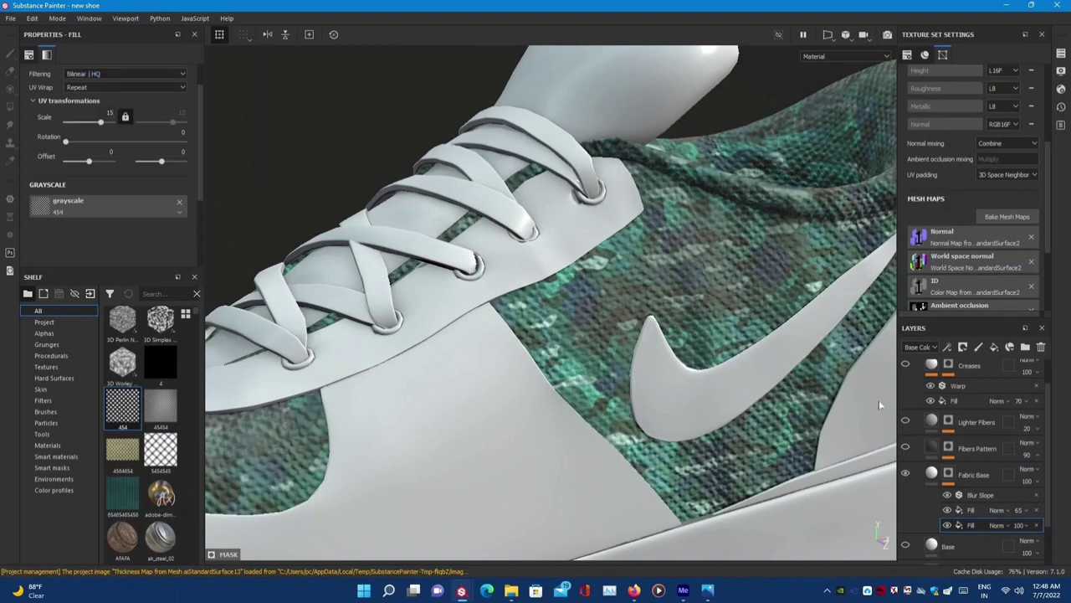
scroll(746, 375, down, 5)
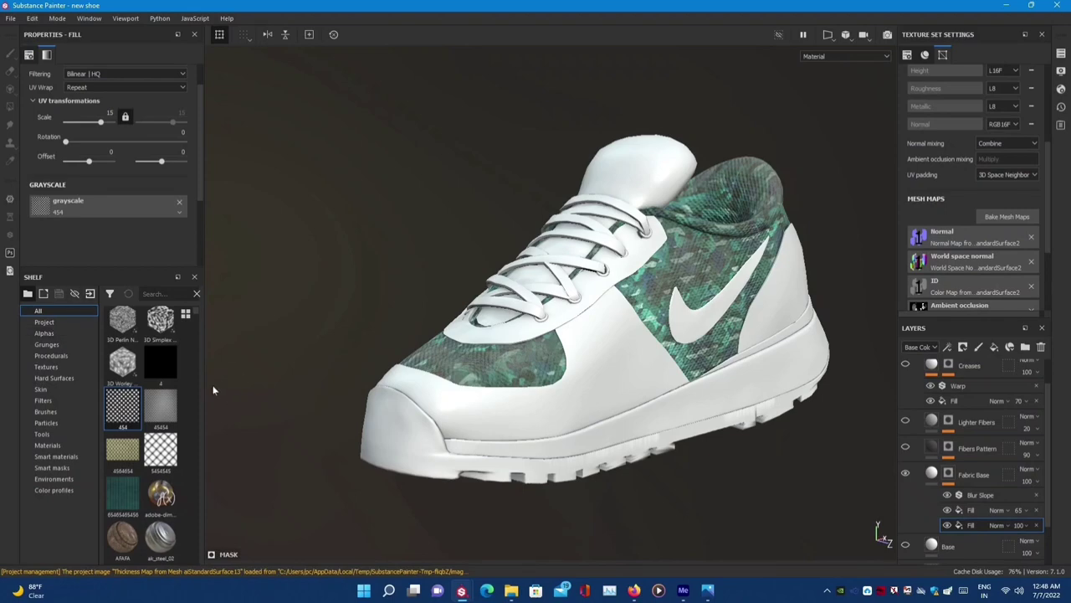
- Widen the left panels, filter the Shelf to Smart materials, and search 'plastic'
drag(202, 389, 359, 390)
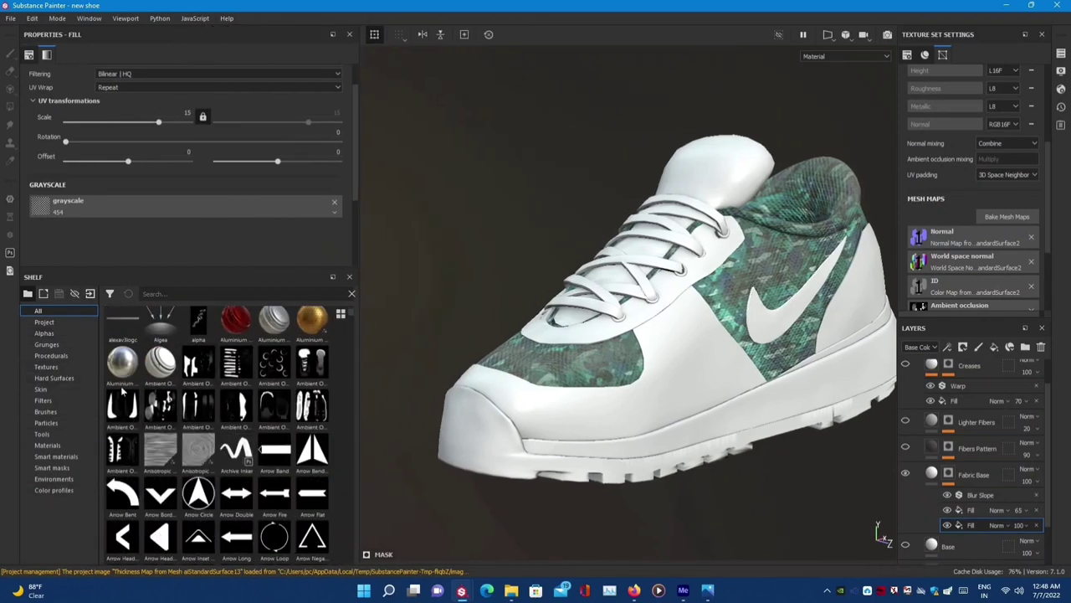
click(56, 456)
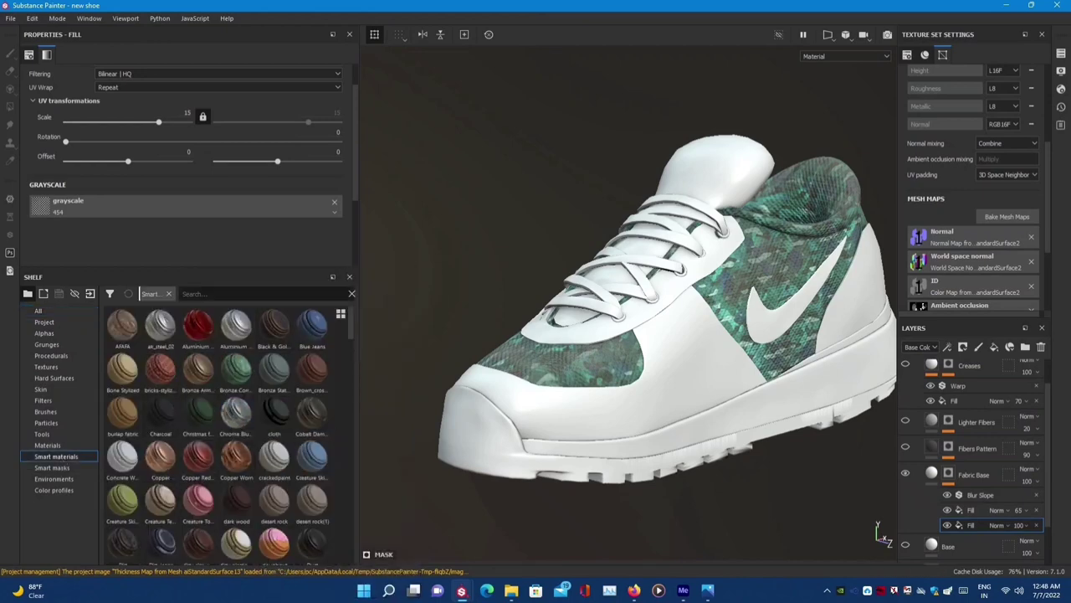
scroll(235, 329, down, 3)
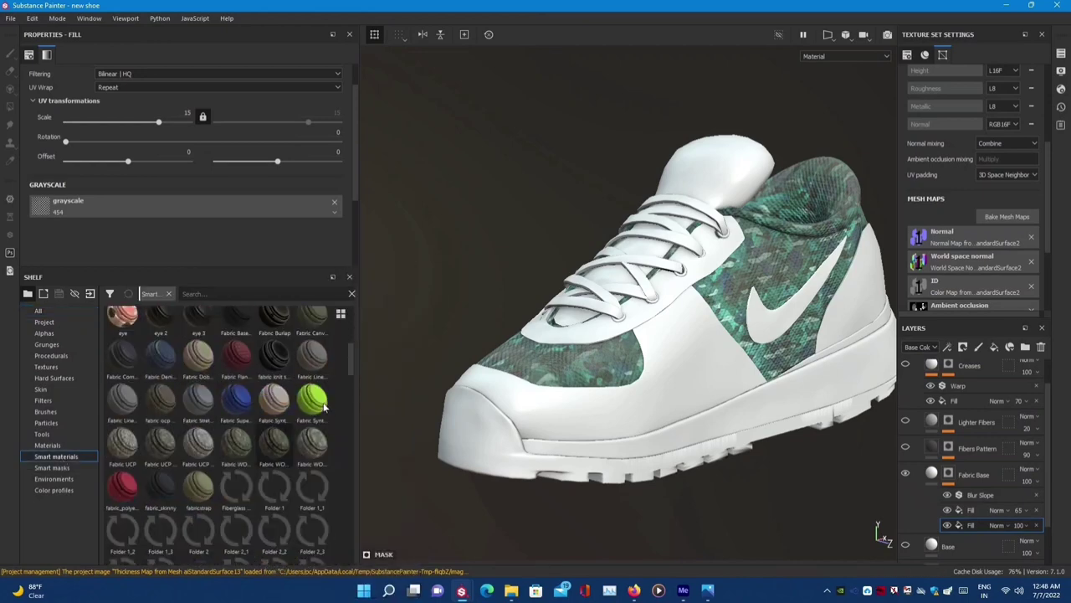
scroll(322, 436, down, 7)
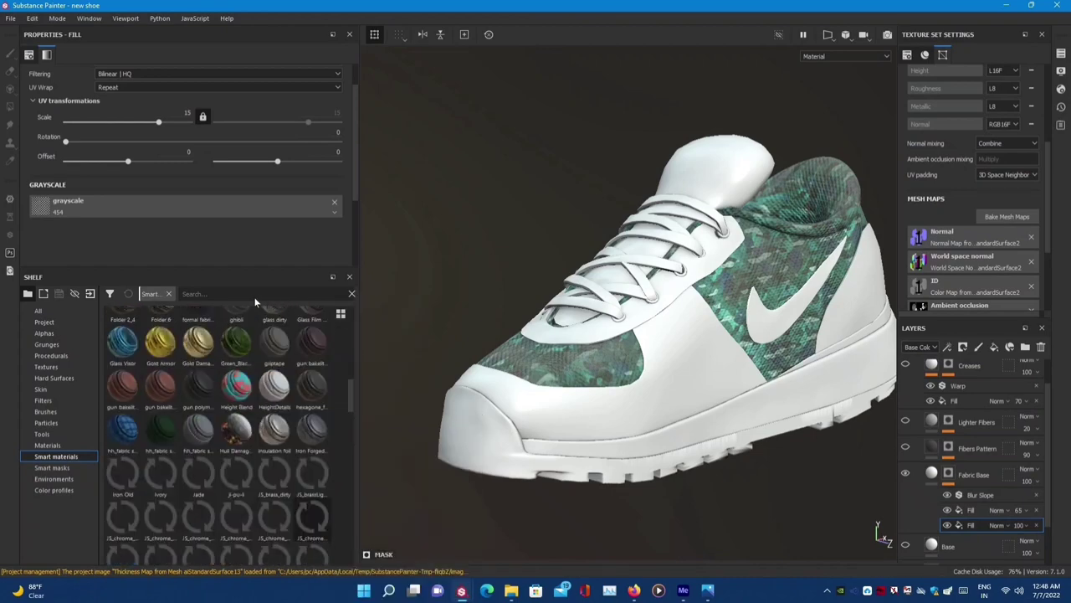
scroll(308, 519, down, 5)
text(plastic)
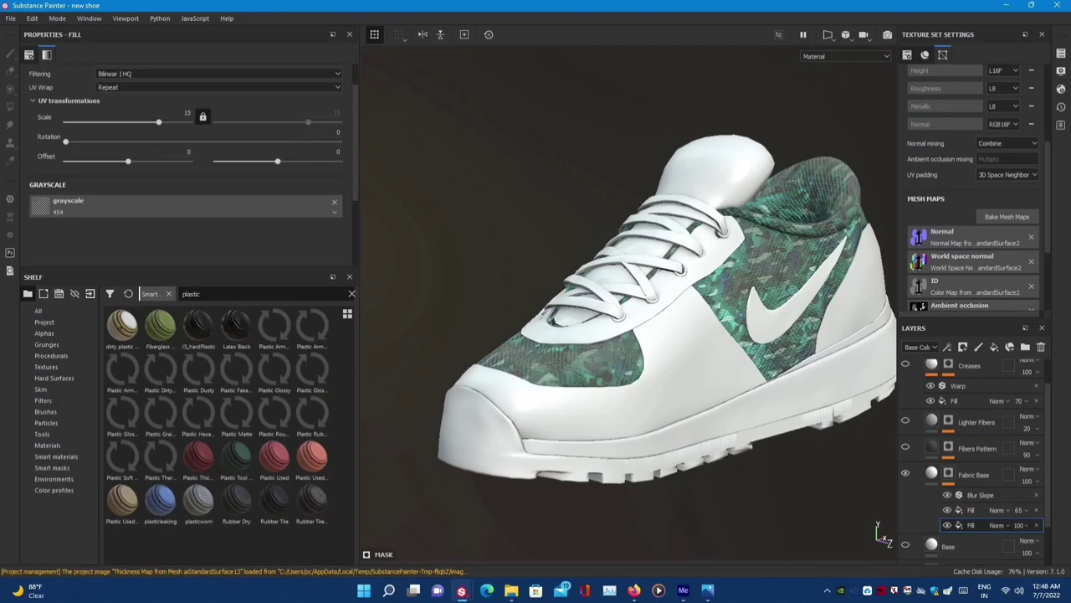
- Apply the Rubber Dry smart material to the shoe and inspect the toe and sole
mouse_move(236, 502)
mouse_down()
mouse_move(603, 469)
mouse_move(584, 474)
mouse_up()
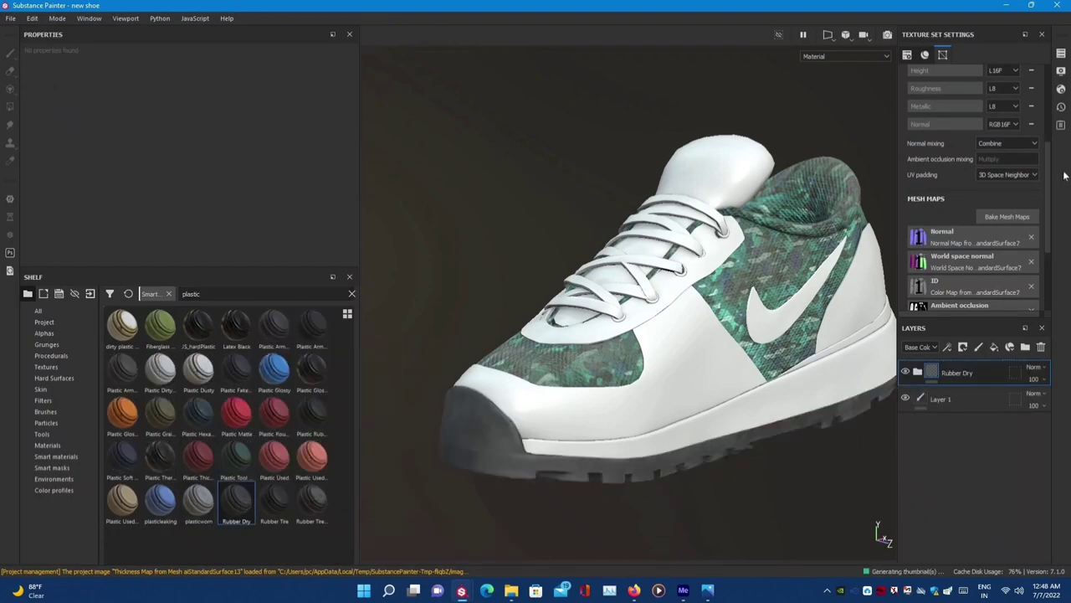
scroll(971, 167, up, 3)
scroll(687, 378, up, 3)
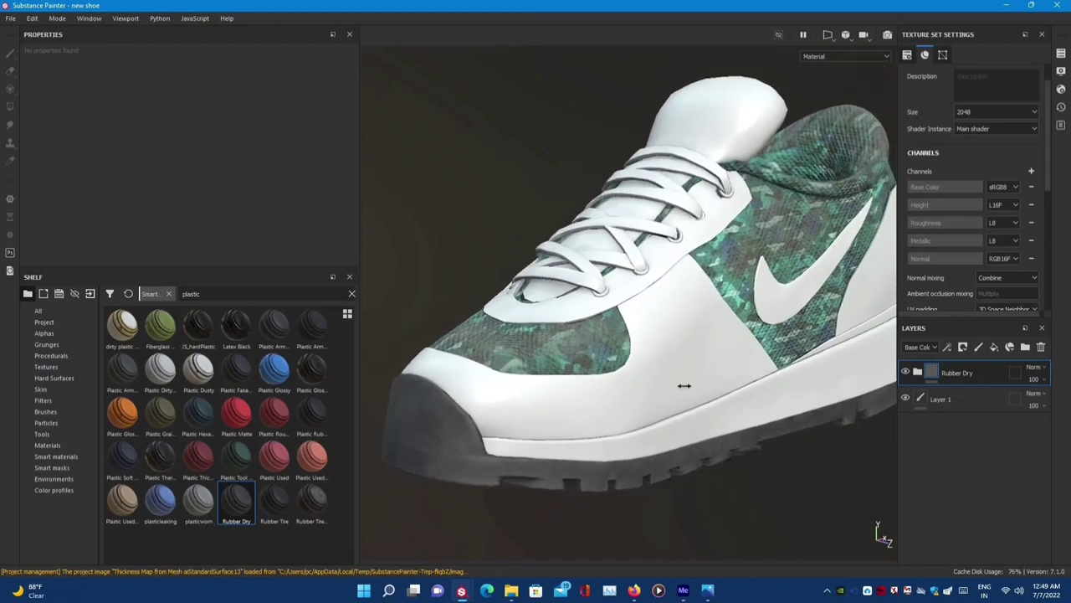
scroll(684, 385, down, 2)
scroll(416, 472, up, 5)
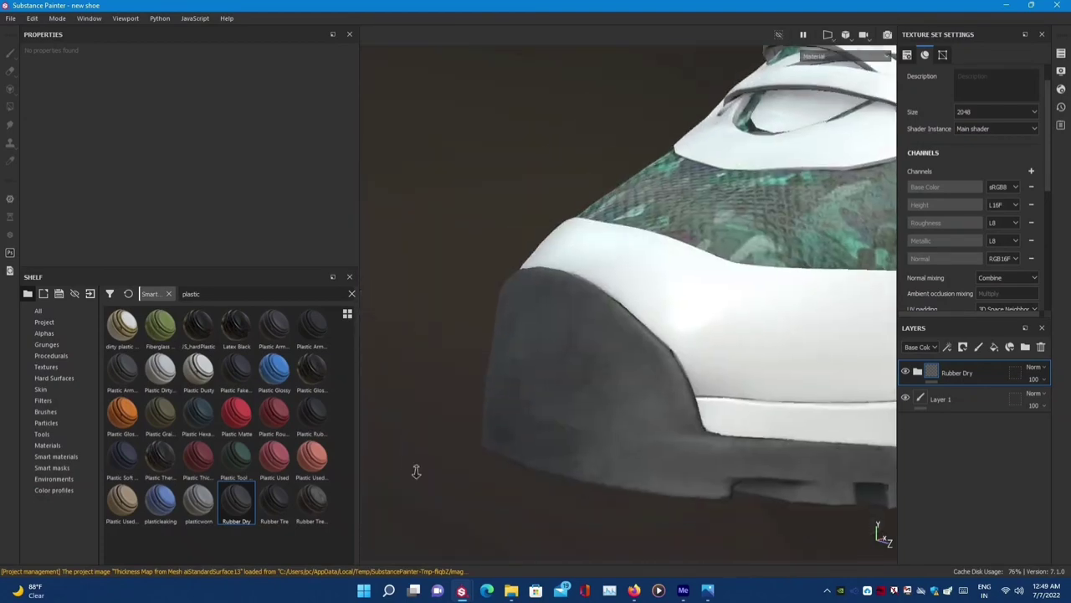
mouse_move(416, 471)
alt+mouse_down()
mouse_move(620, 488)
mouse_move(830, 332)
mouse_move(534, 399)
mouse_move(613, 461)
alt+mouse_up()
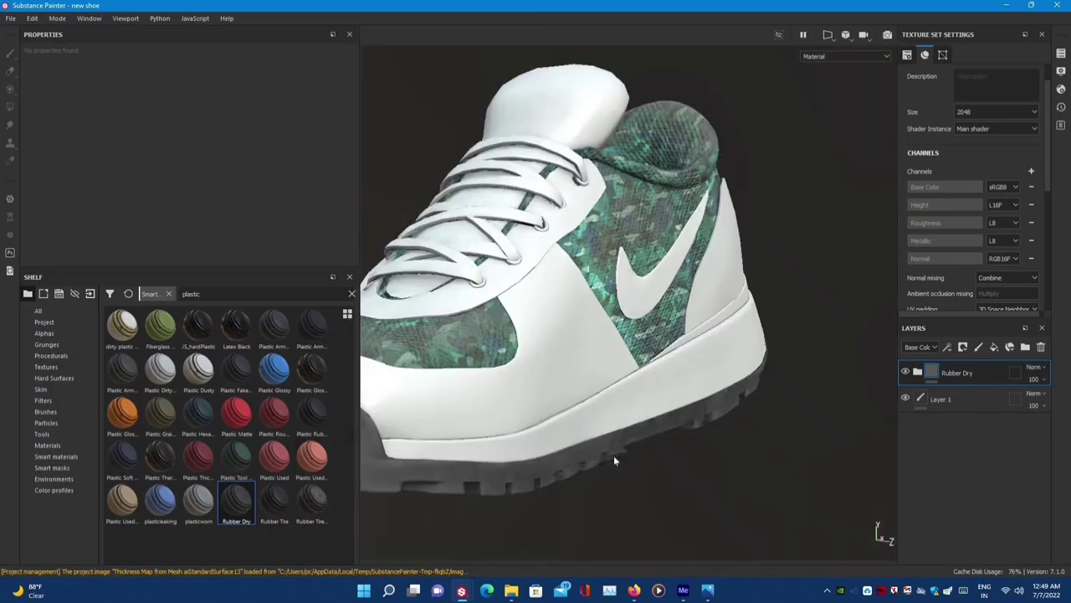
- Try Rubber Tire Dirty with an Iray preview, then undo it
drag(309, 500, 545, 401)
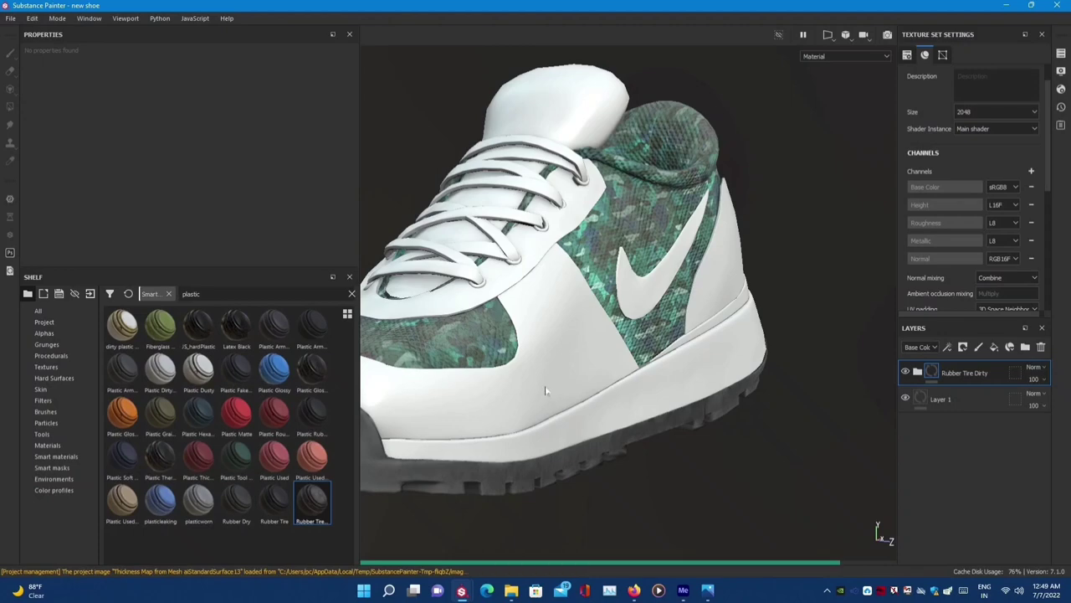
alt+drag(546, 400, 603, 438)
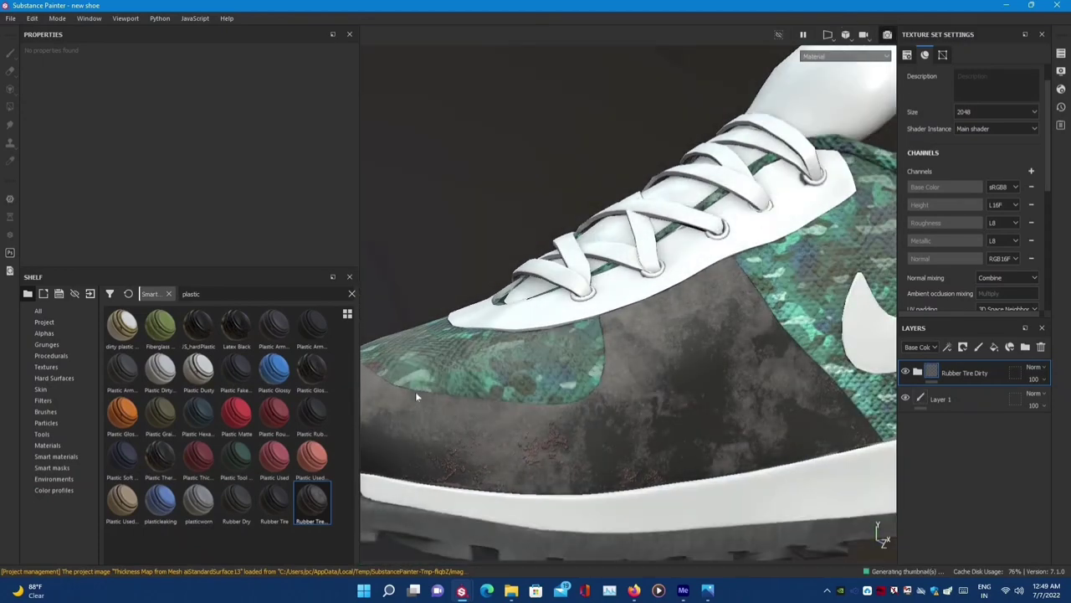
key(F10)
scroll(535, 372, up, 3)
scroll(782, 336, down, 5)
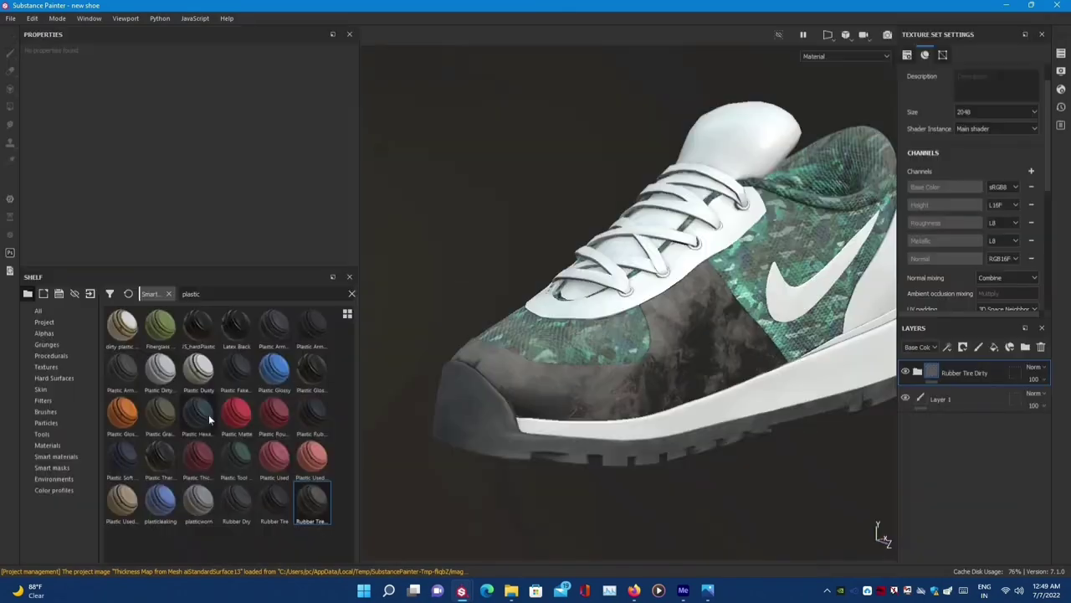
key(ctrl+z)
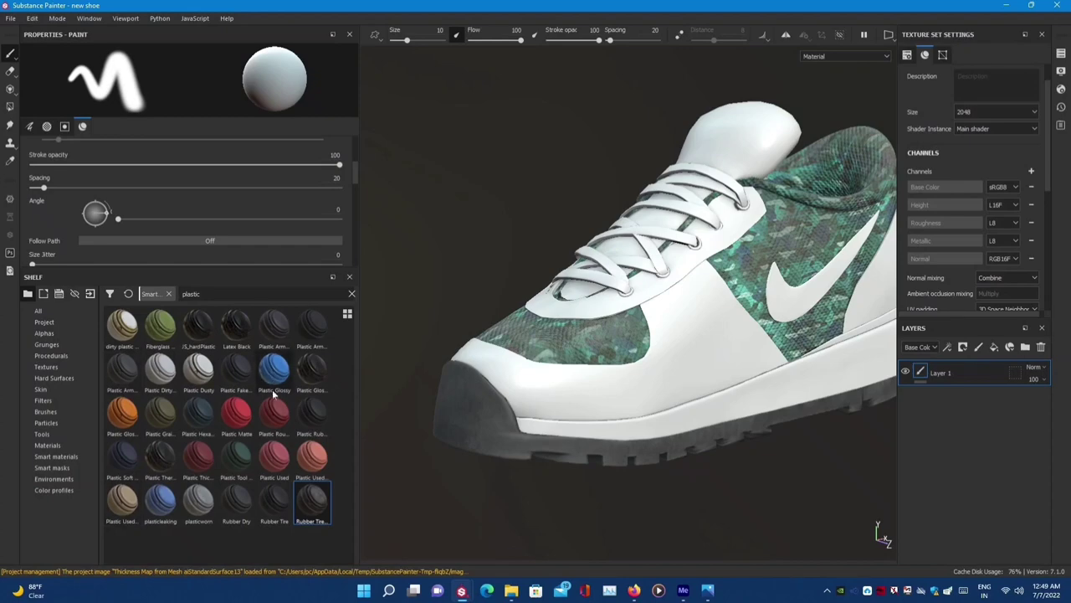
- Search the Shelf for 'clot' and drop the cloth smart material onto the shoe's side panel
click(218, 294)
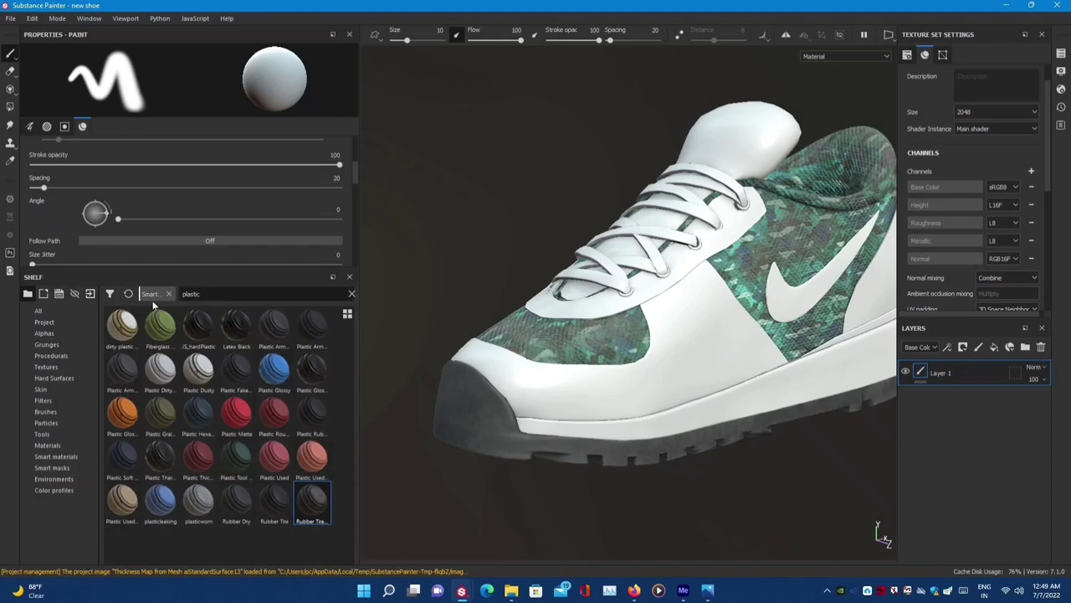
key(BackSpace)
key(BackSpace)
key(BackSpace)
text(clo)
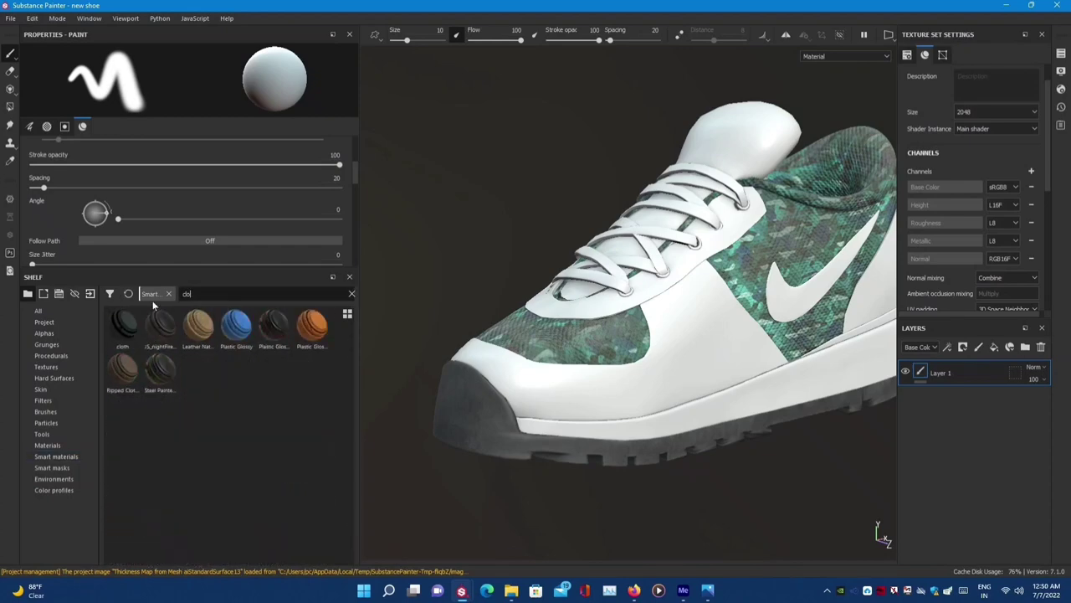
text(th)
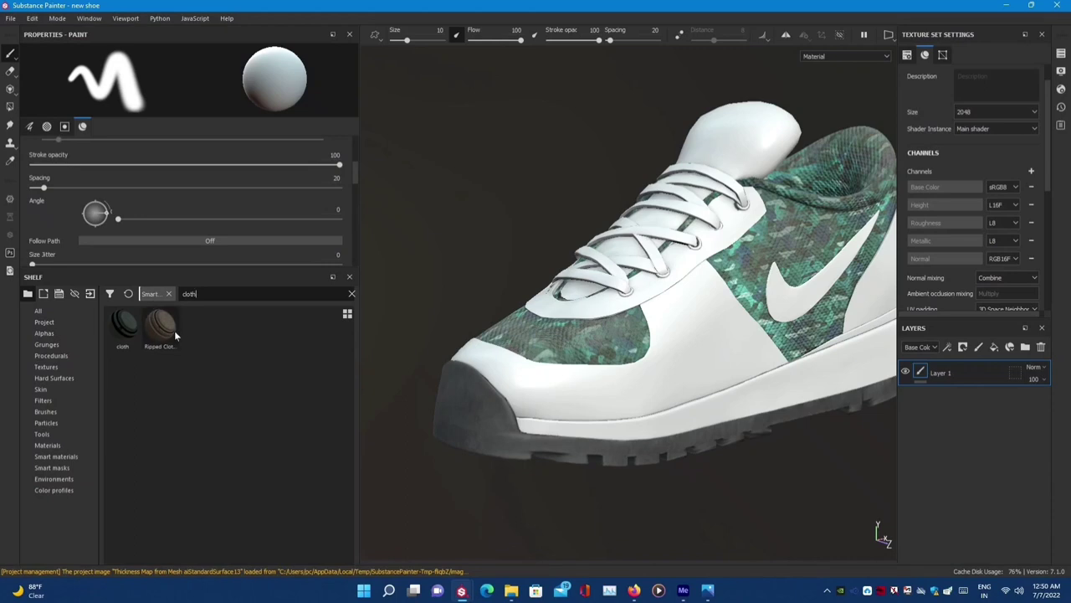
mouse_move(123, 323)
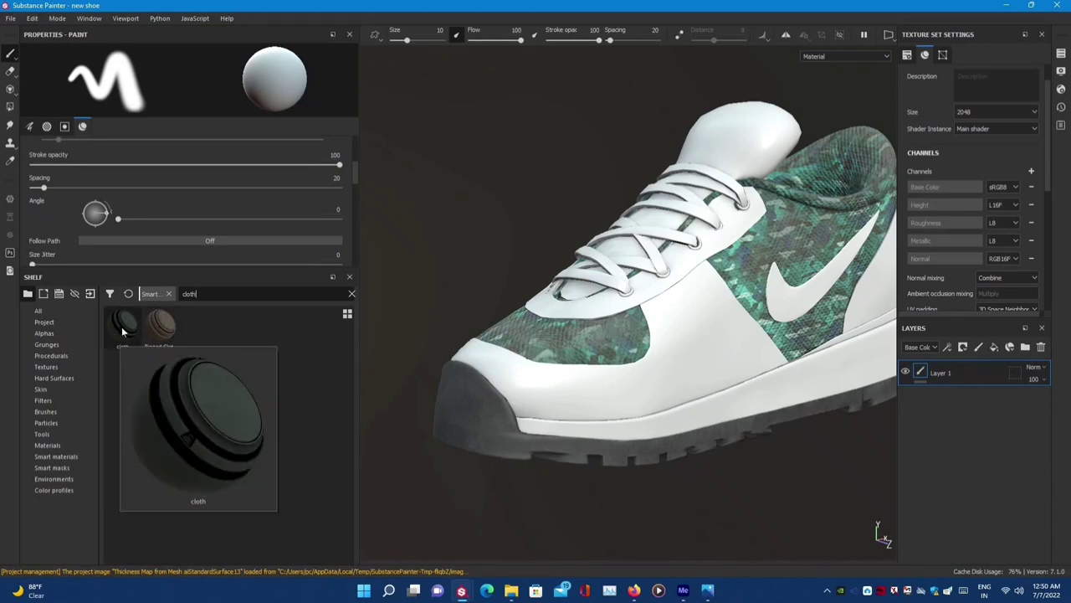
mouse_move(122, 332)
mouse_down()
mouse_move(651, 400)
mouse_move(627, 312)
mouse_up()
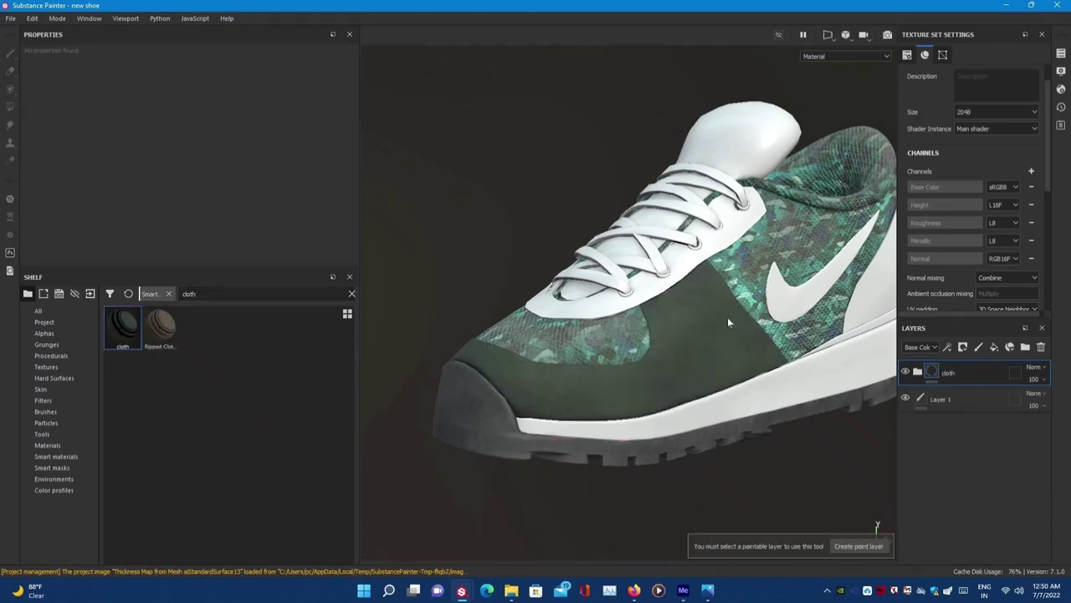
mouse_move(728, 322)
alt+right_down()
mouse_move(702, 419)
mouse_move(667, 342)
alt+right_up()
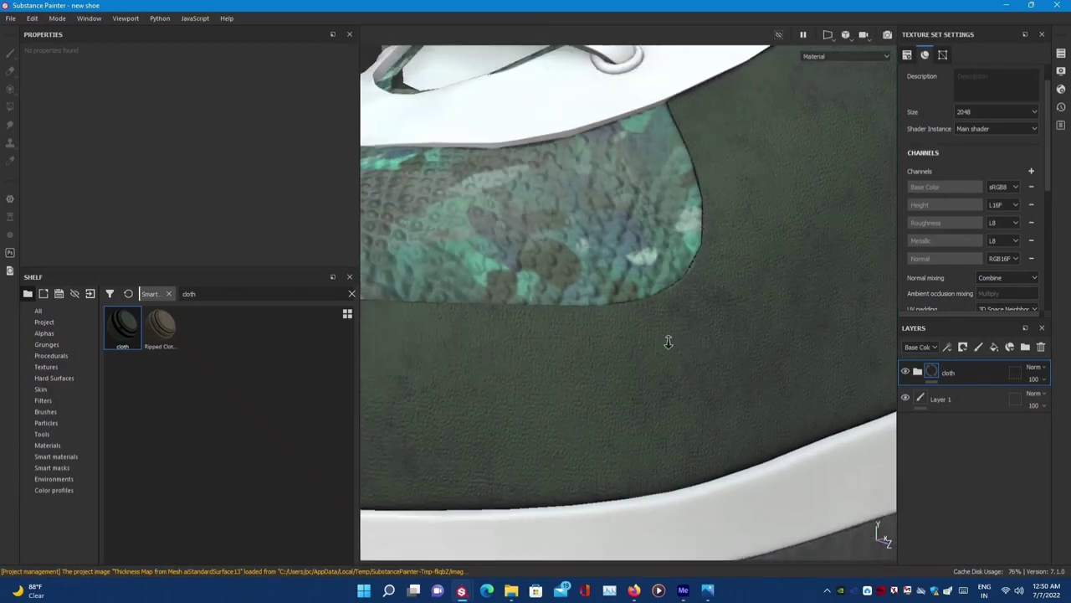
alt+drag(667, 342, 610, 376)
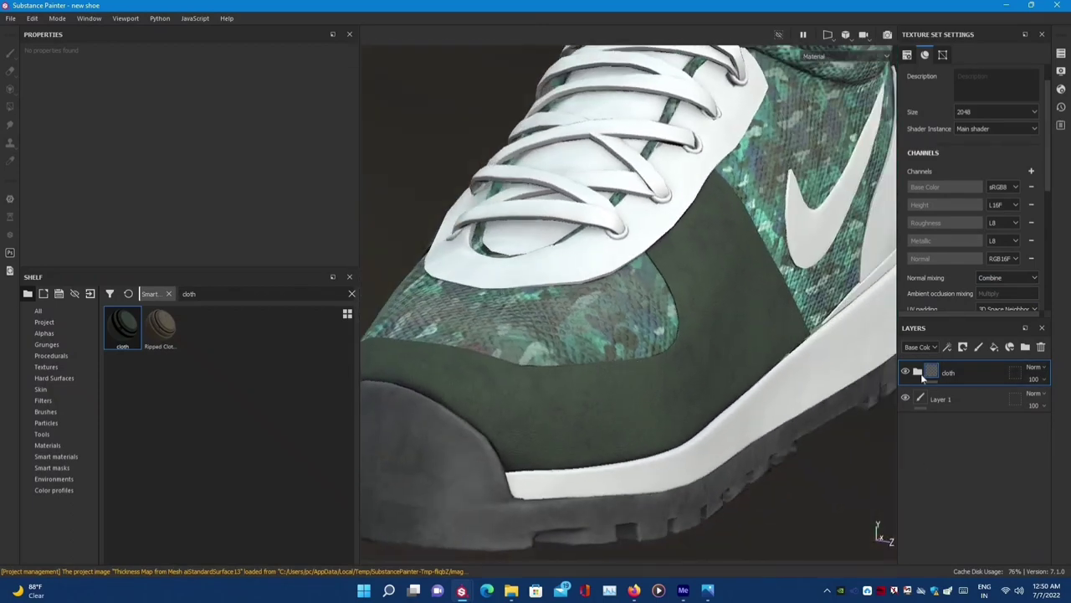
- Darken the base colour of the cloth material's Cap layer
click(920, 373)
click(937, 508)
scroll(193, 159, down, 2)
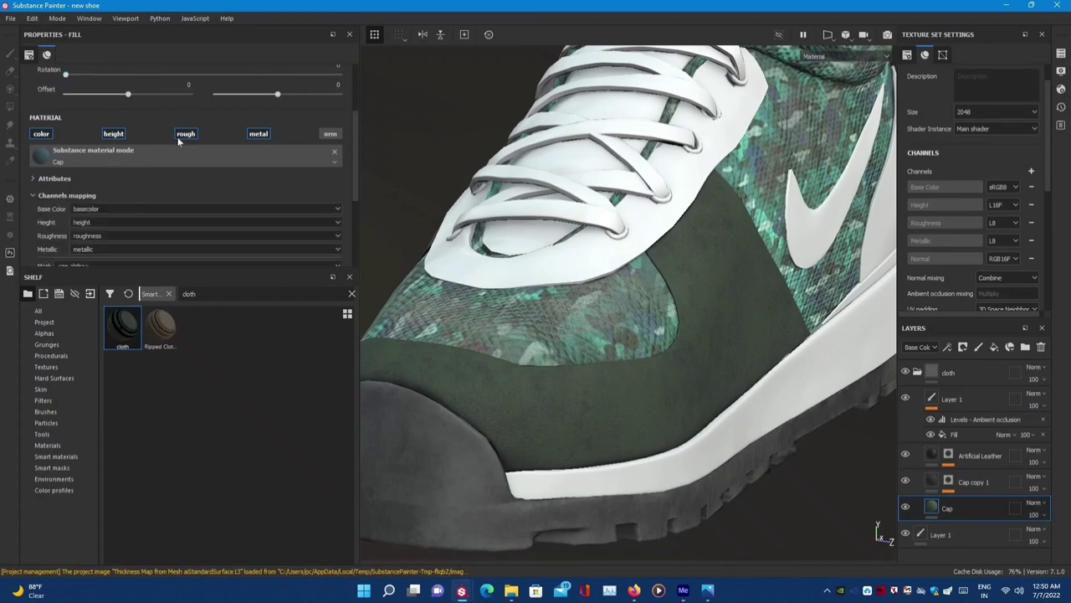
scroll(179, 142, down, 3)
click(179, 213)
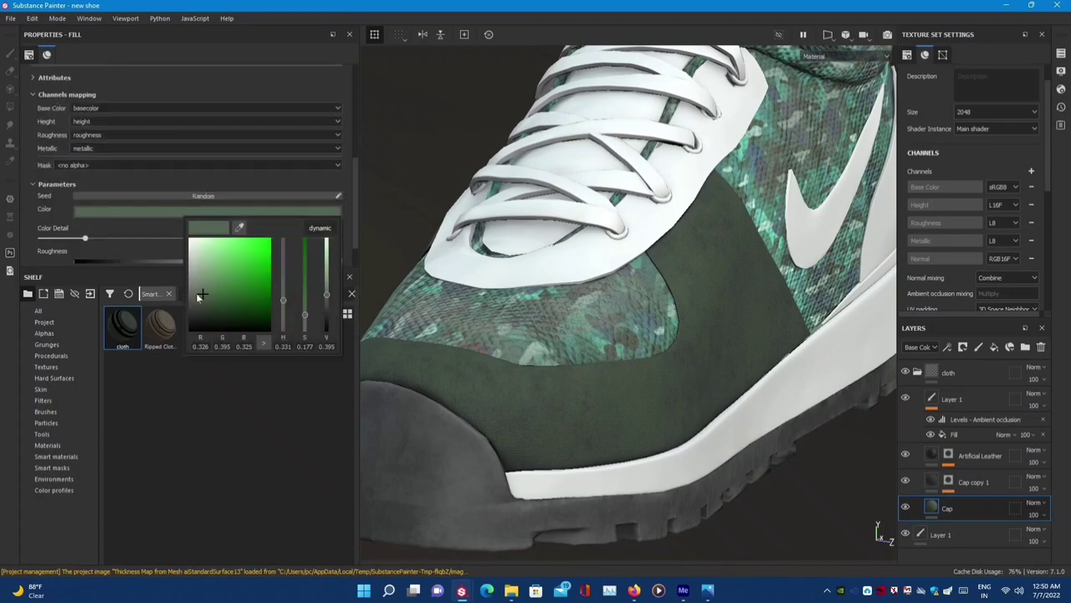
drag(199, 295, 191, 323)
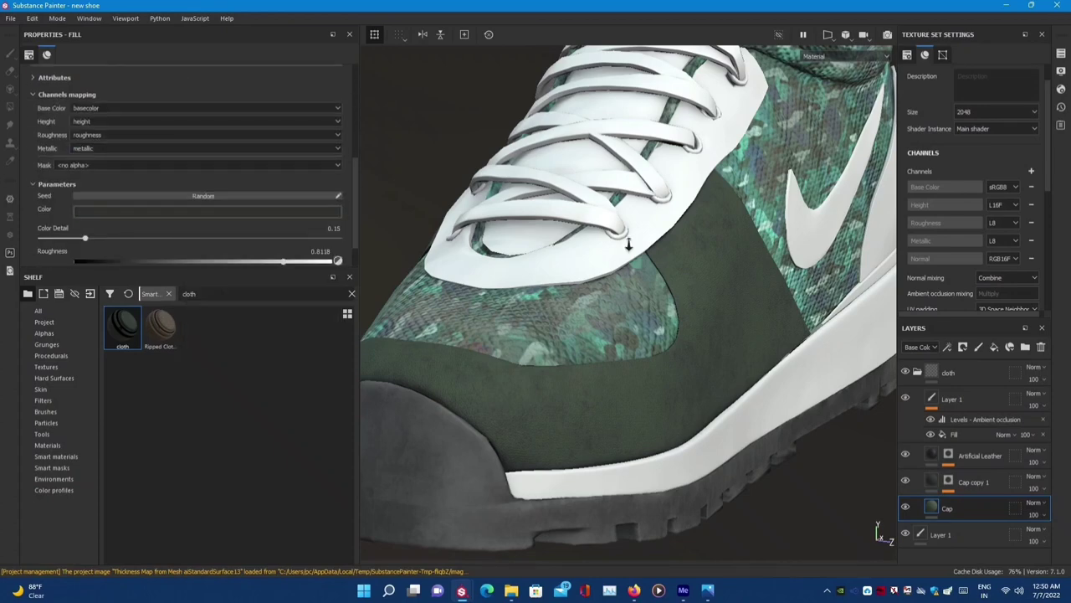
- Turn the shoe to show its side and heel, then pick up the cloth material to apply again
scroll(626, 251, down, 5)
mouse_move(626, 252)
alt+mouse_down()
mouse_move(626, 273)
mouse_move(585, 276)
alt+mouse_up()
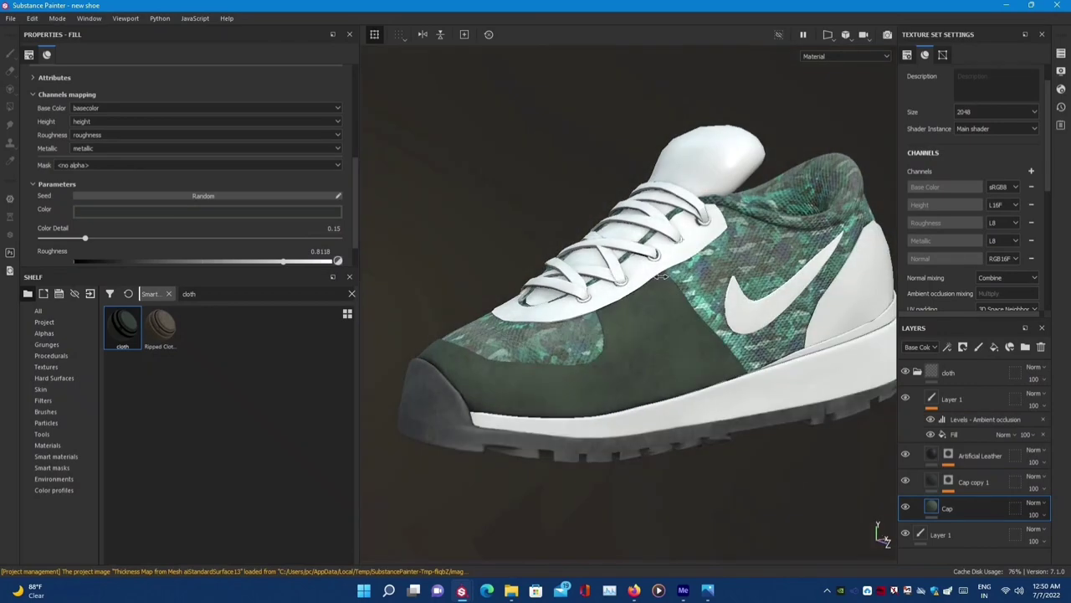
scroll(578, 276, up, 4)
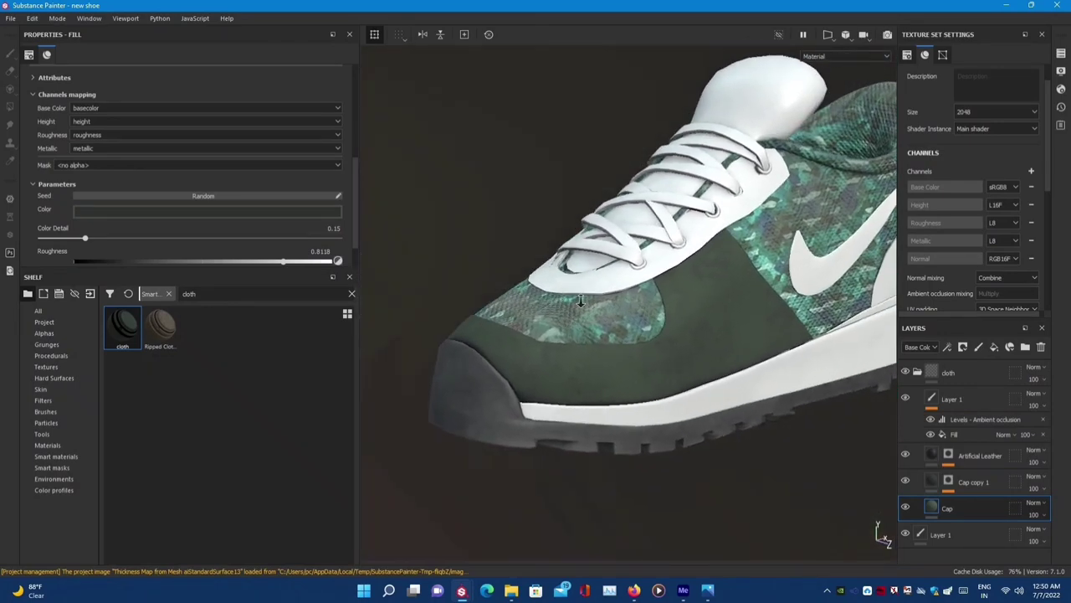
alt+drag(567, 277, 469, 285)
drag(136, 334, 801, 281)
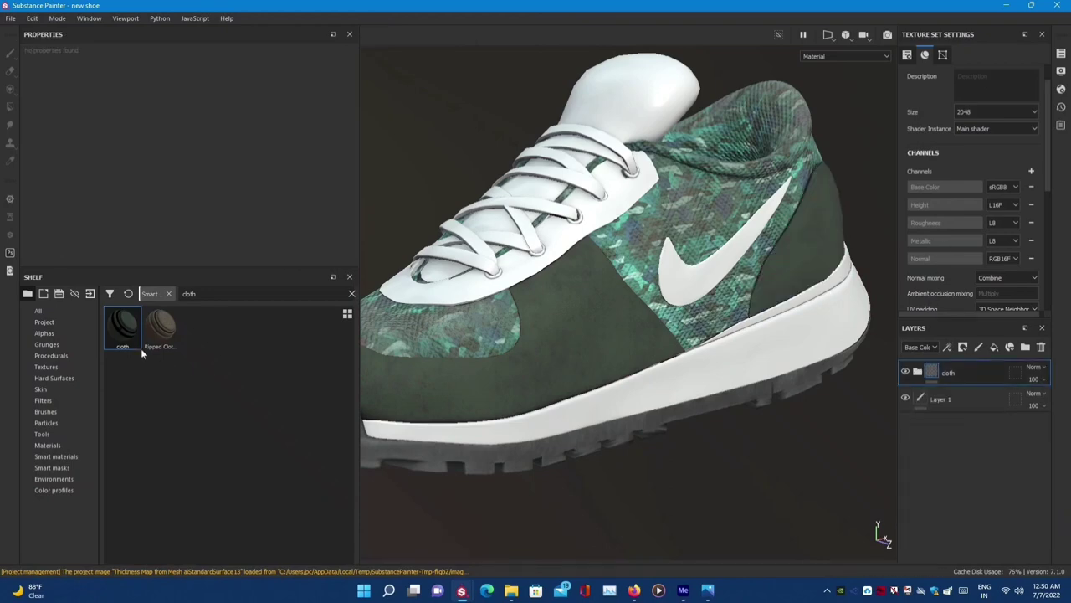
- Apply the cloth material to the shoe's front upper and clear the 'cloth' shelf search
drag(125, 328, 560, 248)
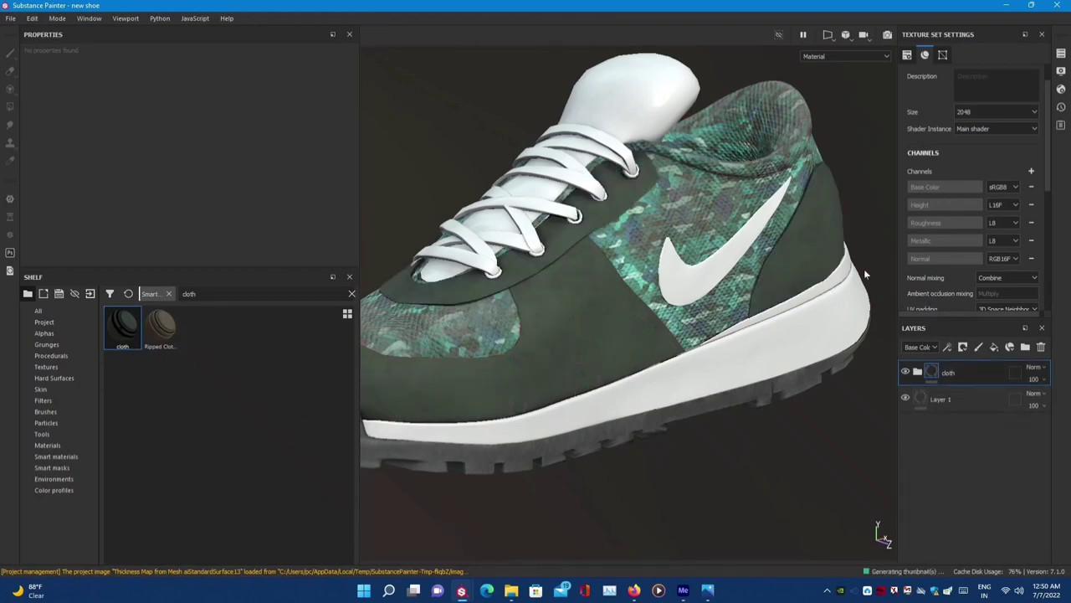
alt+drag(866, 273, 199, 341)
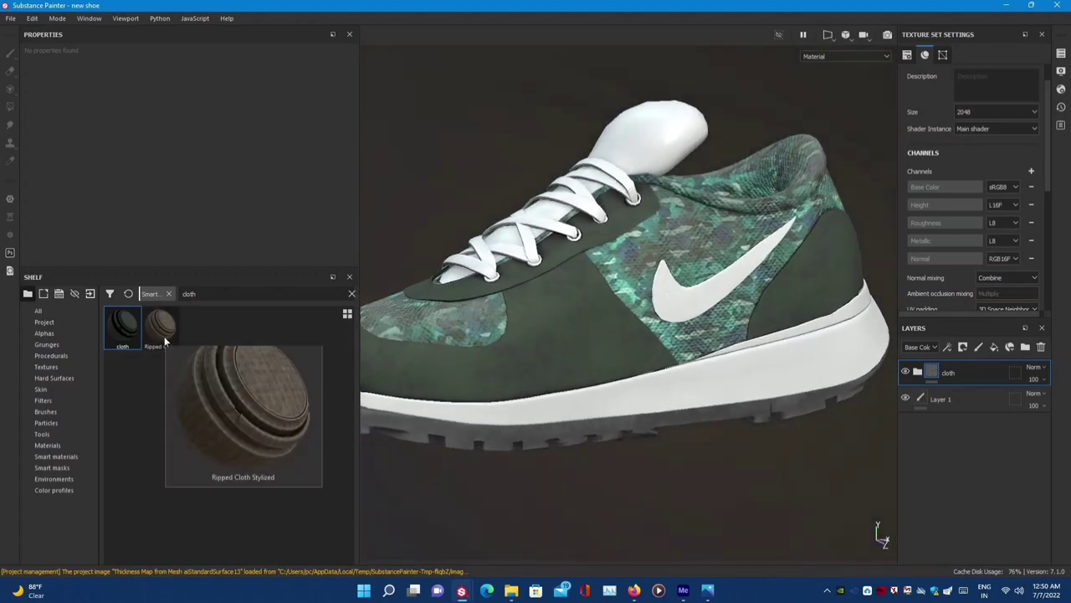
double_click(189, 294)
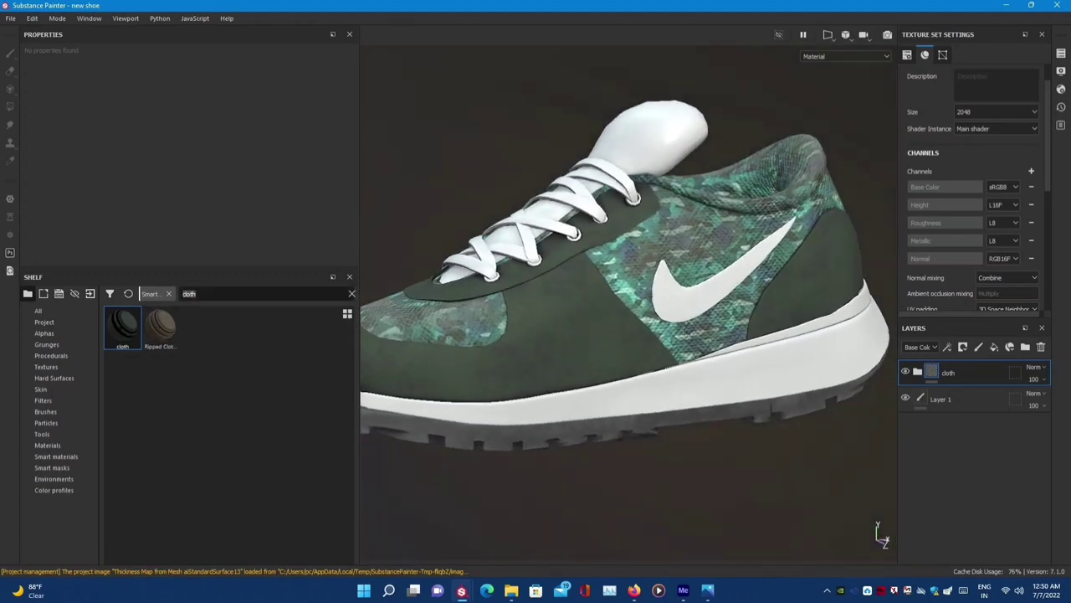
text(new)
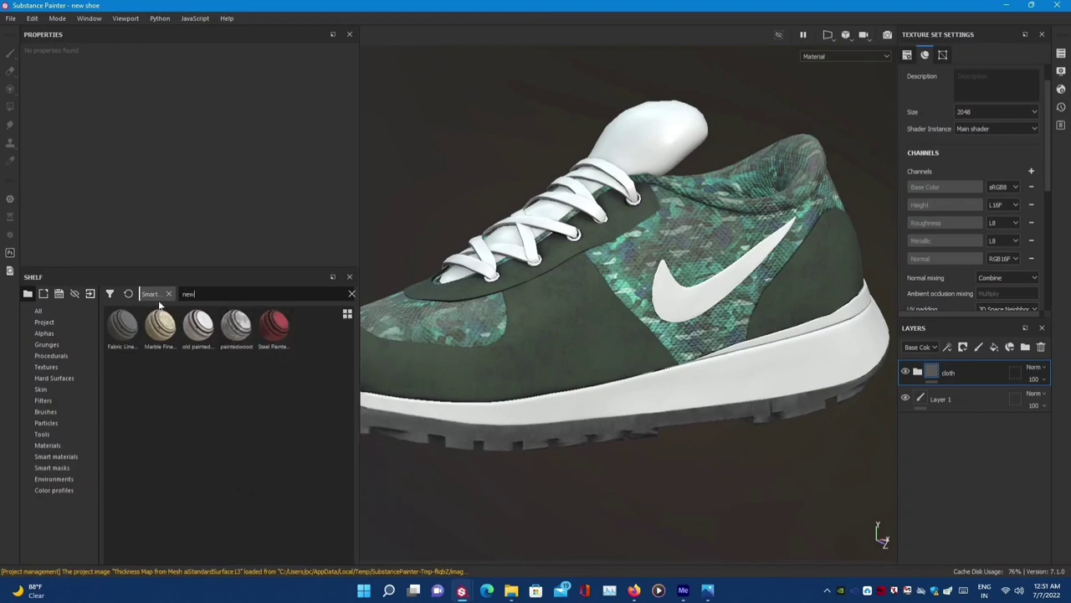
key(BackSpace)
key(BackSpace)
key(BackSpace)
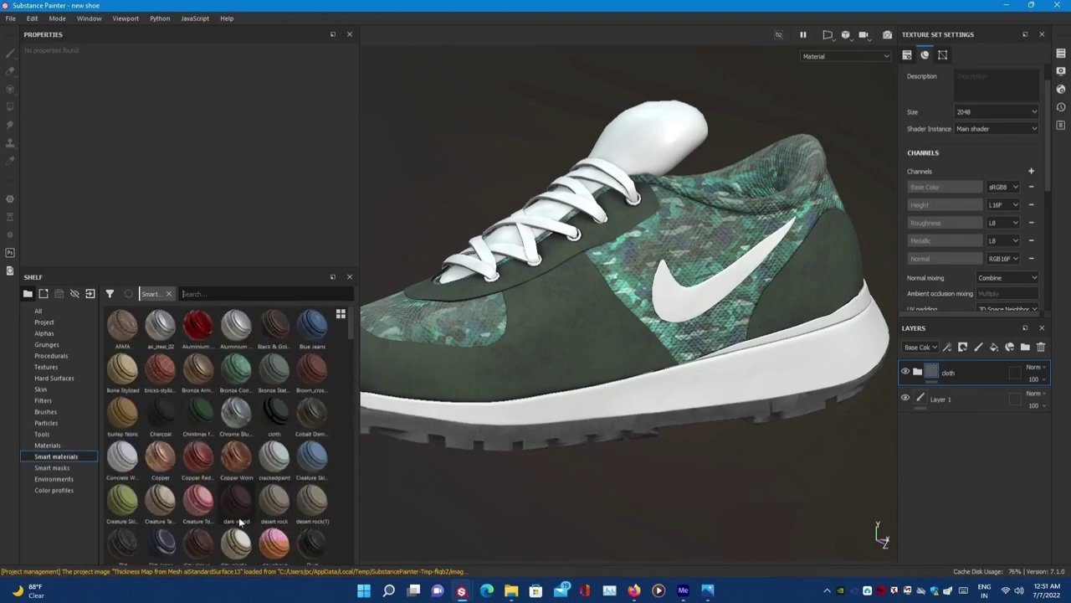
- Search the shelf for fabric smart materials and drag fabricstrap onto the shoe
scroll(167, 519, down, 5)
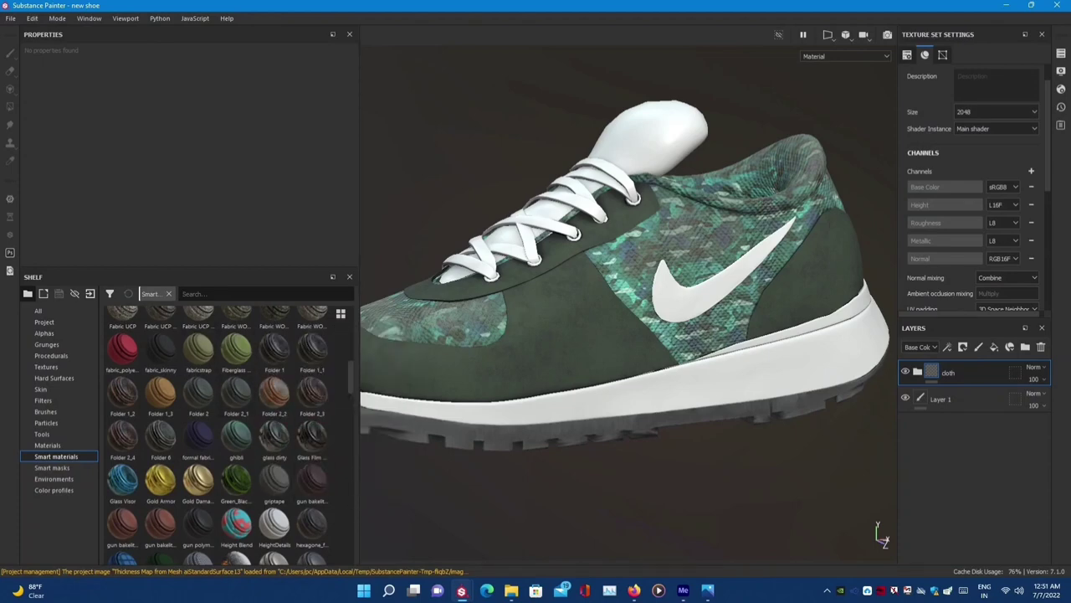
text(favn)
key(BackSpace)
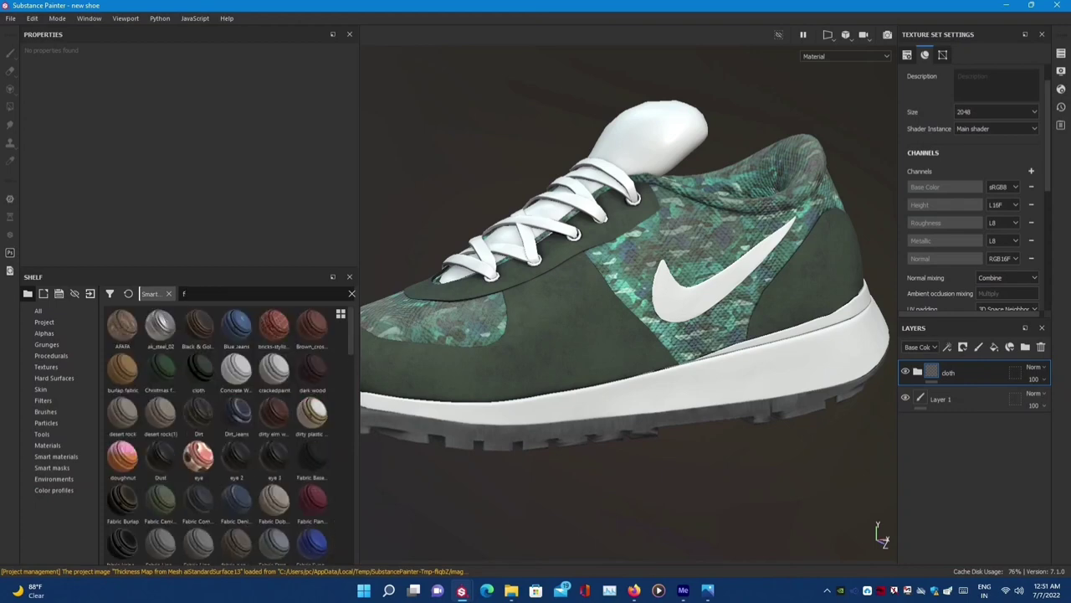
text(bri)
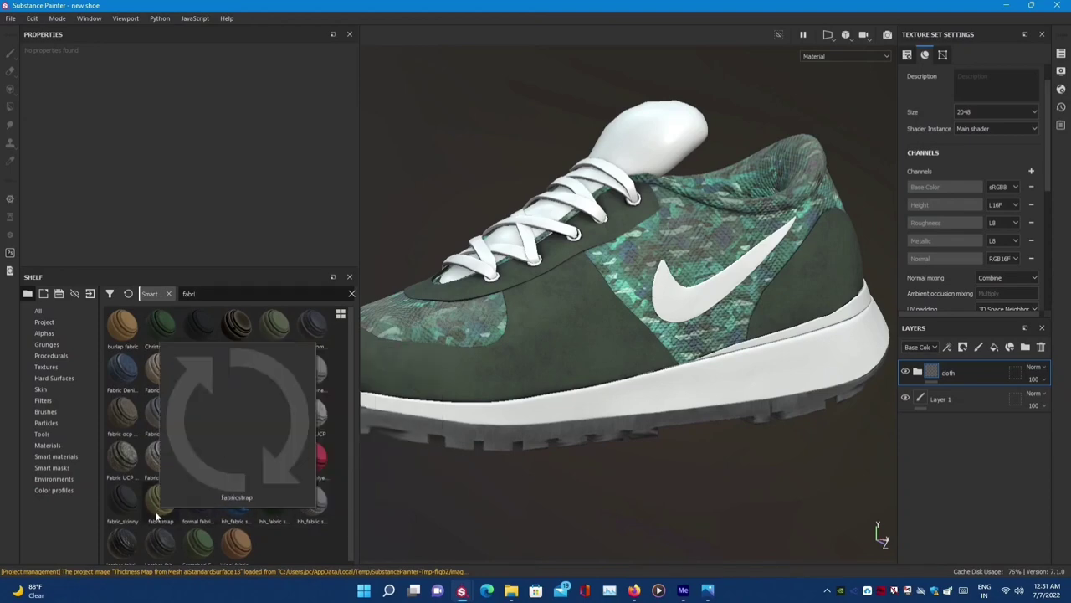
mouse_move(157, 517)
mouse_down()
mouse_move(710, 294)
mouse_move(659, 308)
mouse_up()
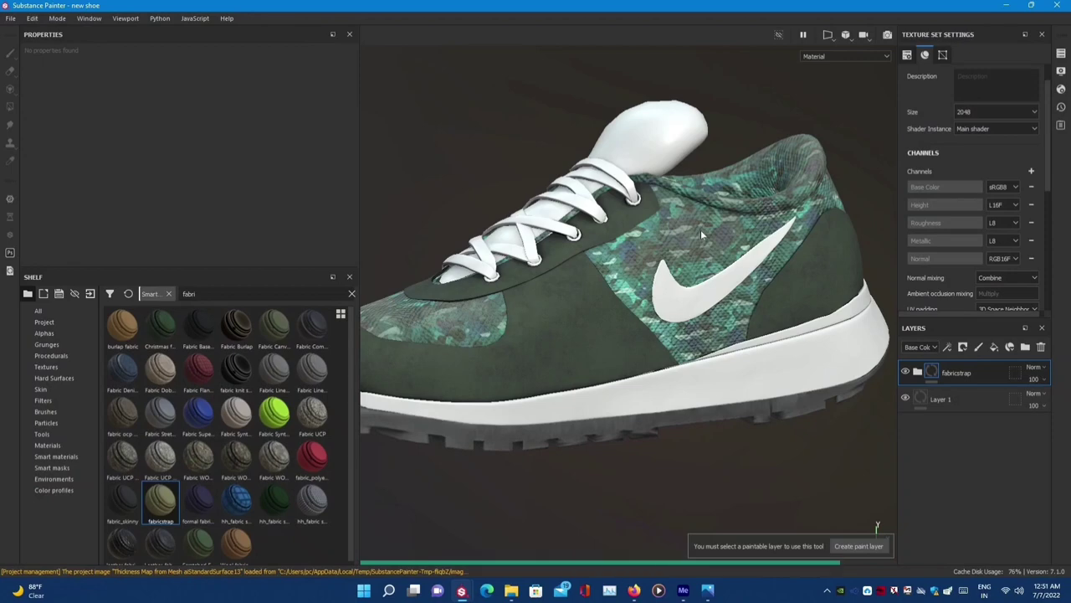
- Set the BaseStraps base colour to the shoe's dark green using the eyedropper
scroll(710, 245, up, 3)
click(918, 371)
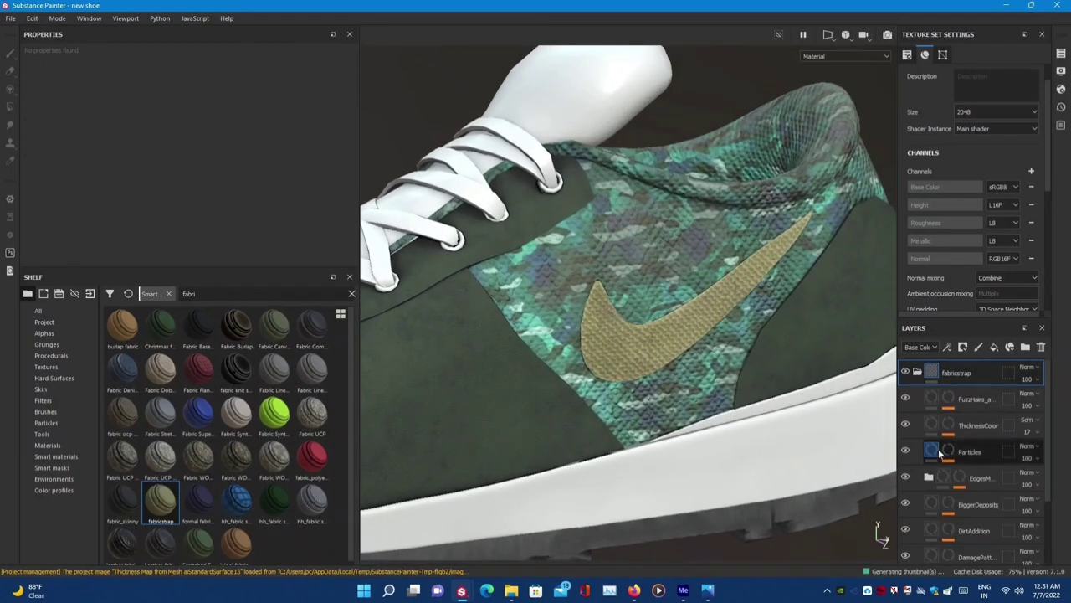
click(950, 517)
click(254, 109)
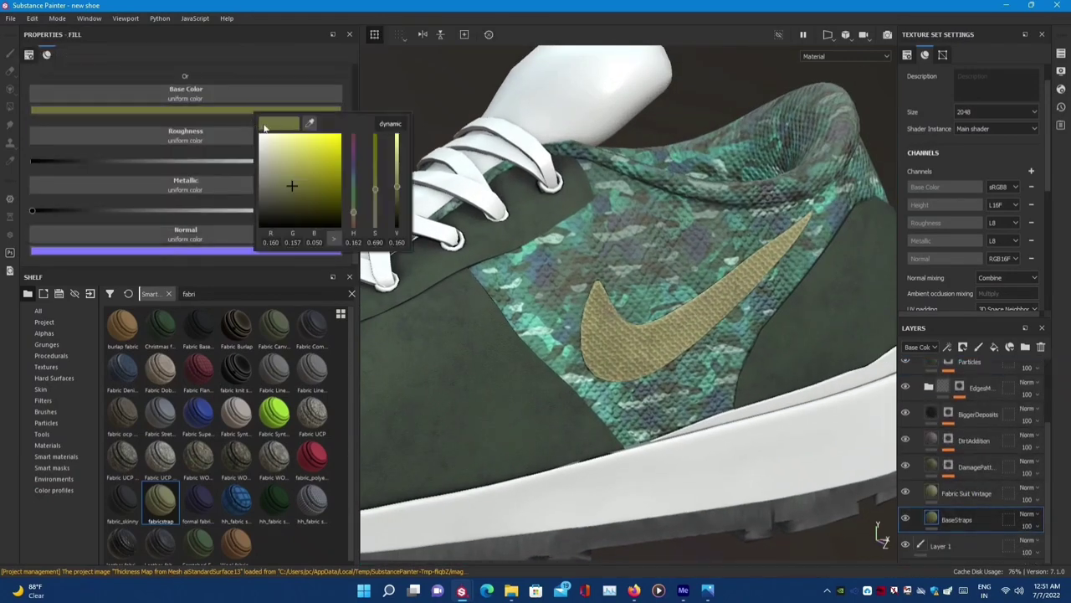
click(309, 123)
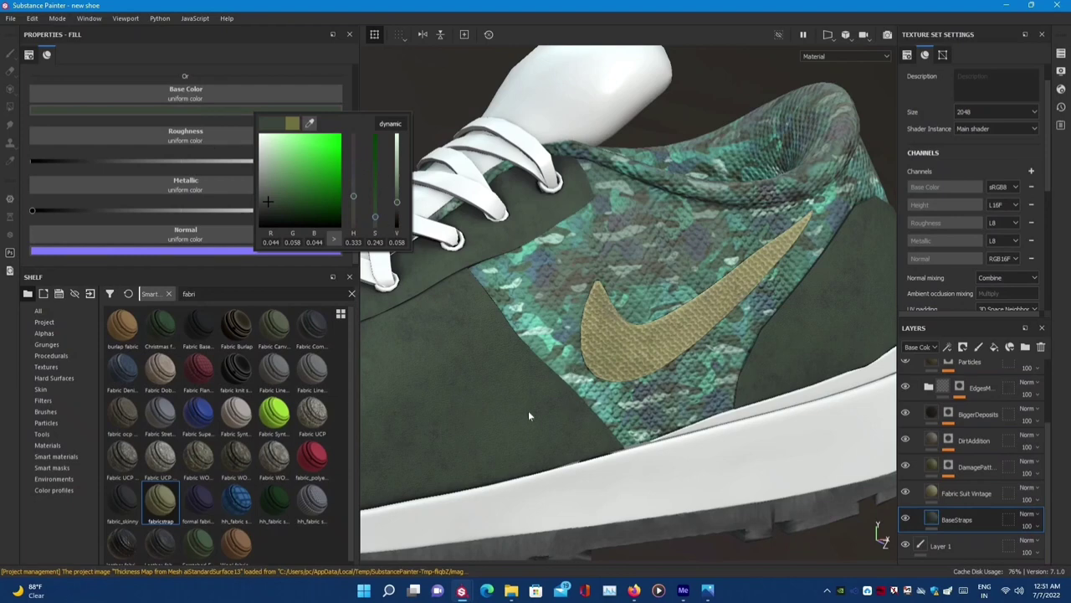
click(708, 540)
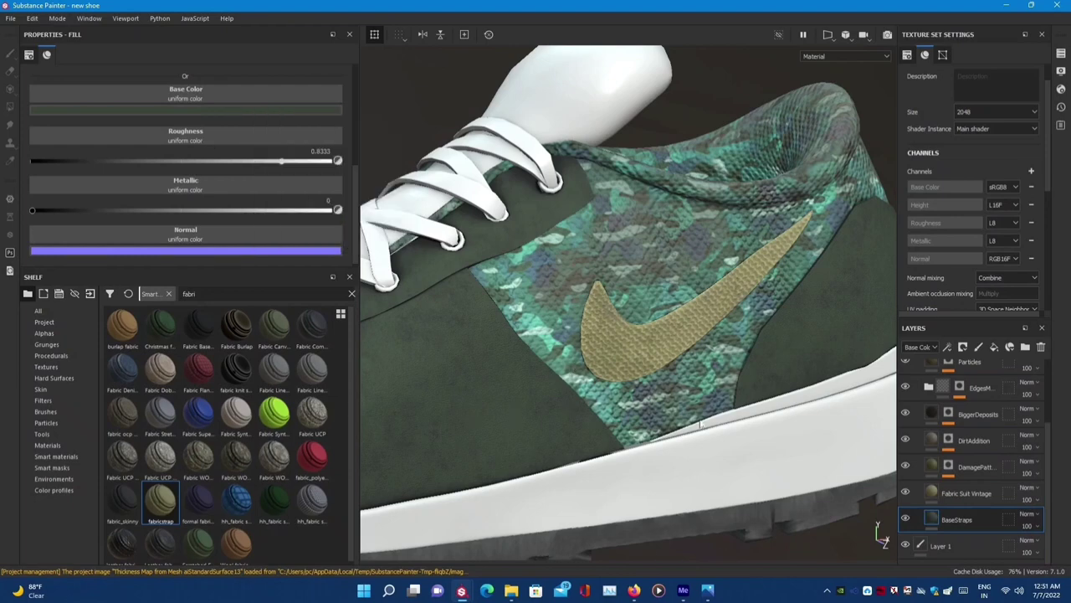
- Eyedrop the shoe's dark green into Fabric Suit Vintage's Color Top and Color Bottom
click(933, 491)
click(255, 225)
click(353, 246)
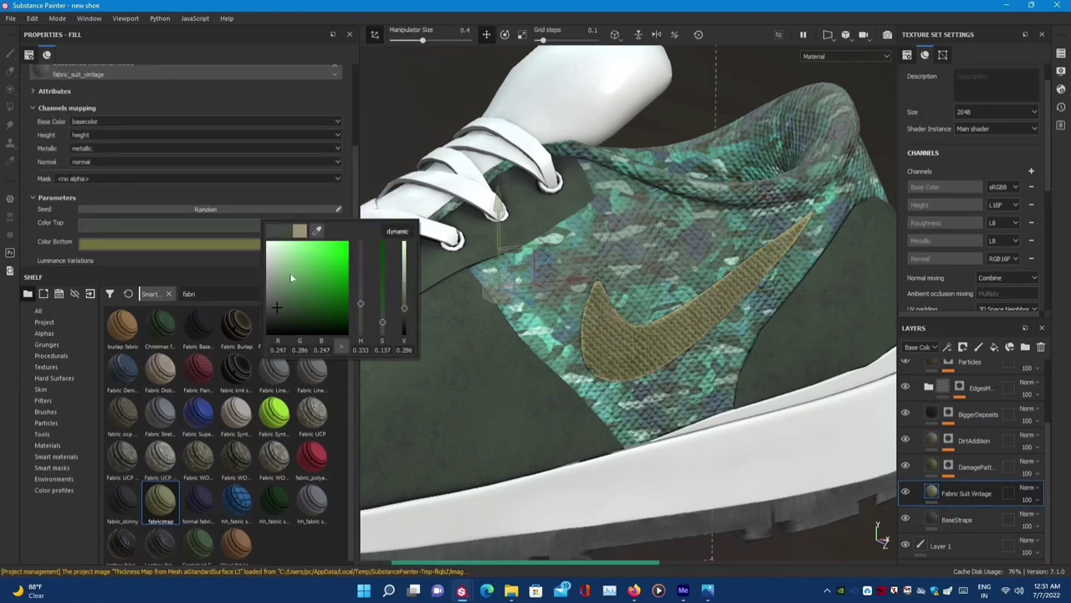
click(251, 241)
click(290, 256)
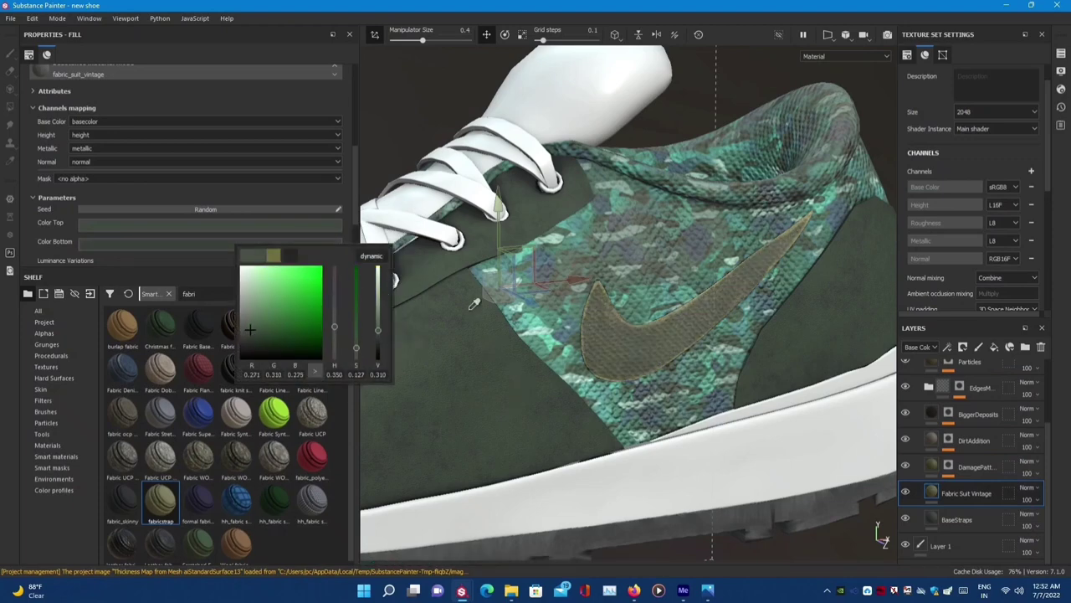
click(647, 444)
- Sample green from the shoe as base colour for ThicknessColor and FuzzHairs
scroll(946, 414, up, 3)
click(971, 402)
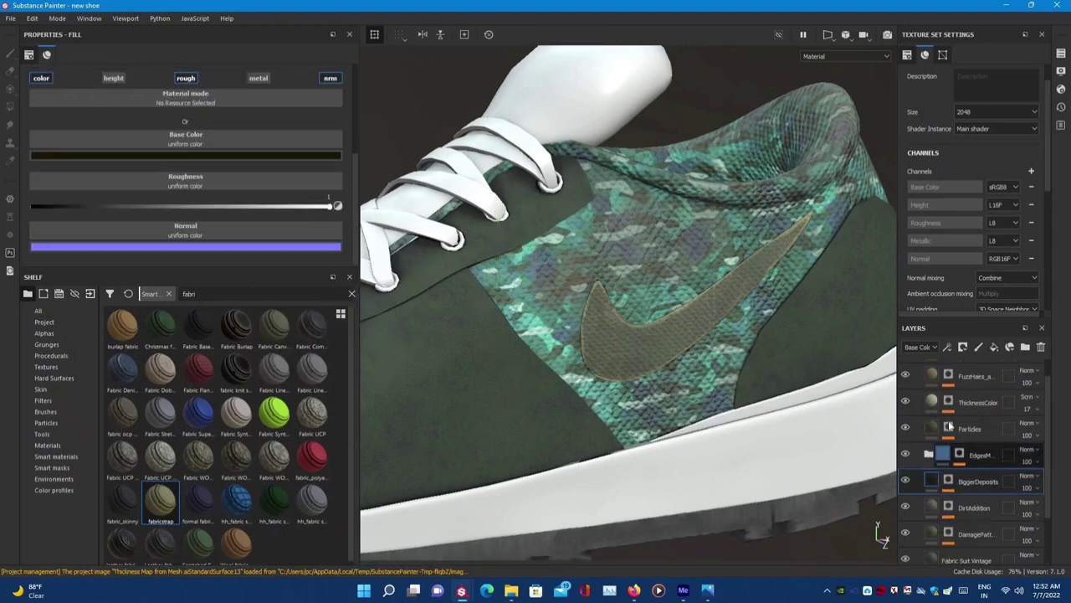
scroll(971, 402, up, 1)
click(231, 156)
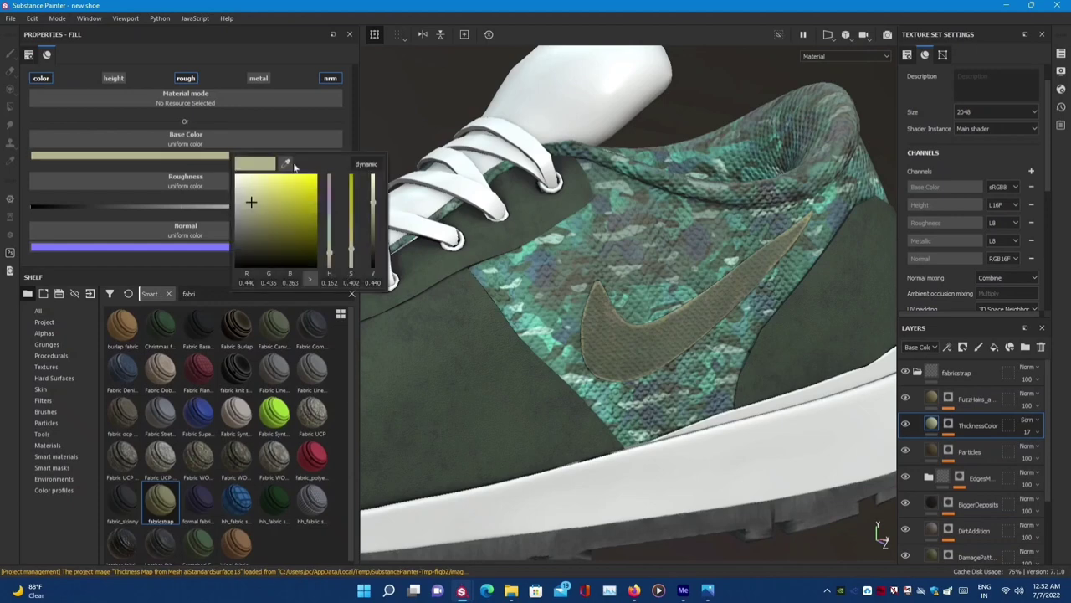
click(455, 437)
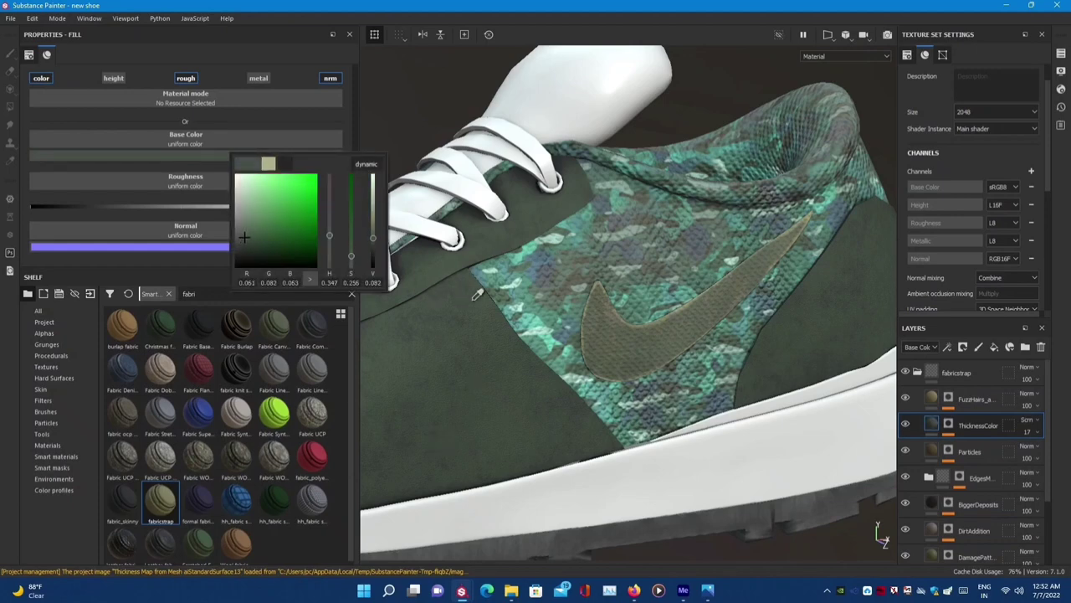
click(971, 399)
click(189, 156)
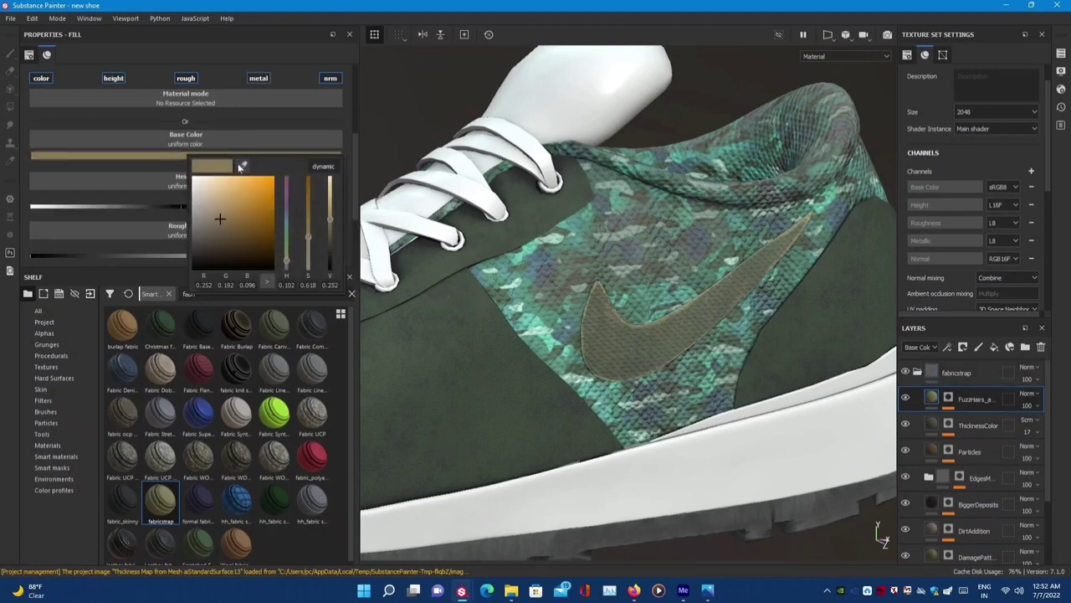
click(240, 167)
- Sample green from the shoe for the DirtAddition and DamagePattern base colours
click(497, 320)
click(971, 531)
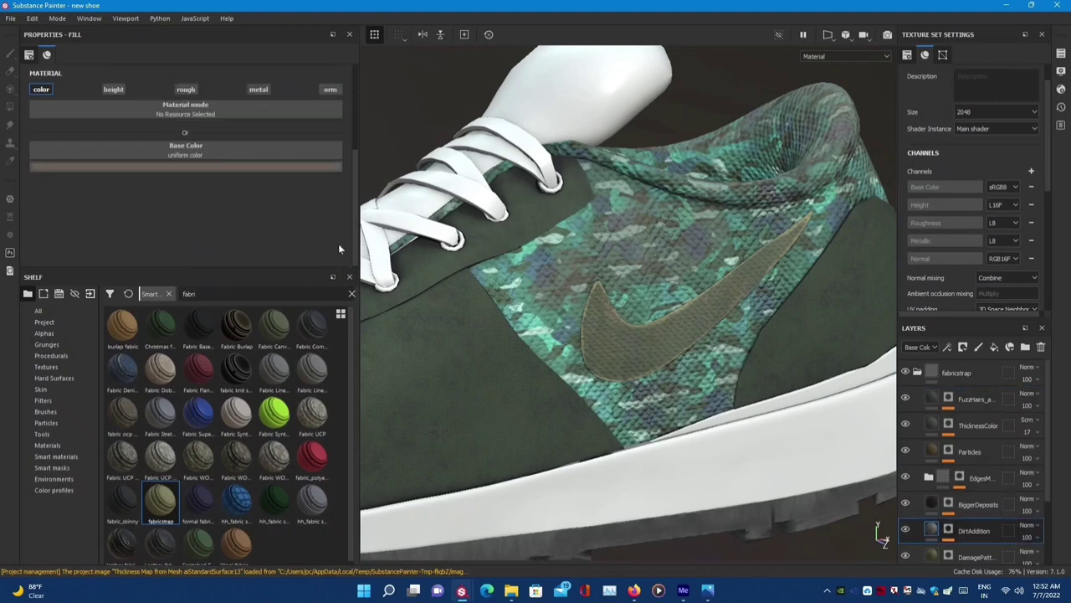
click(280, 167)
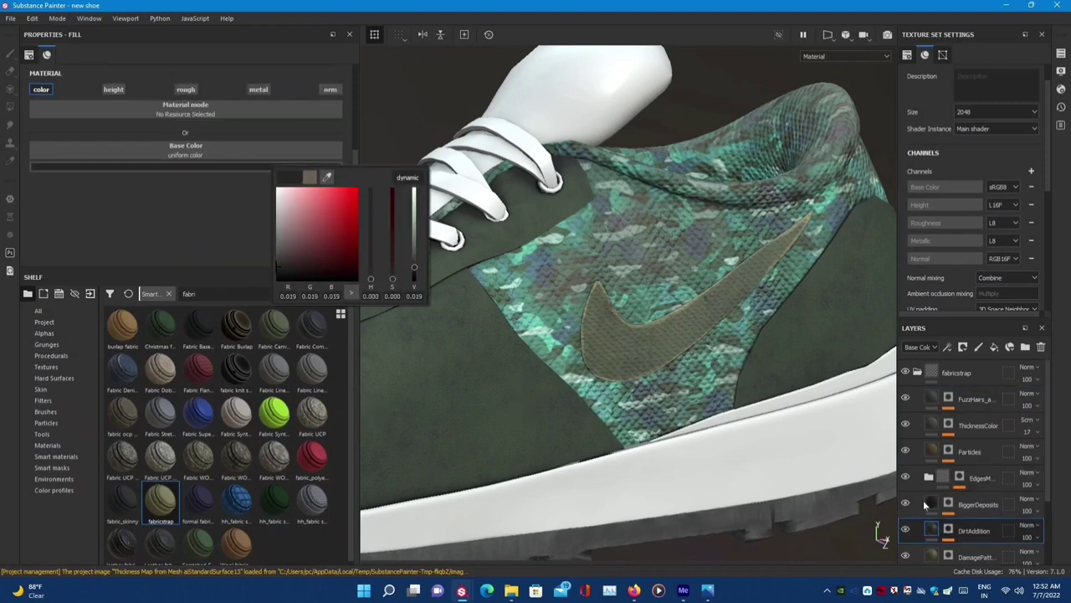
click(932, 556)
click(198, 165)
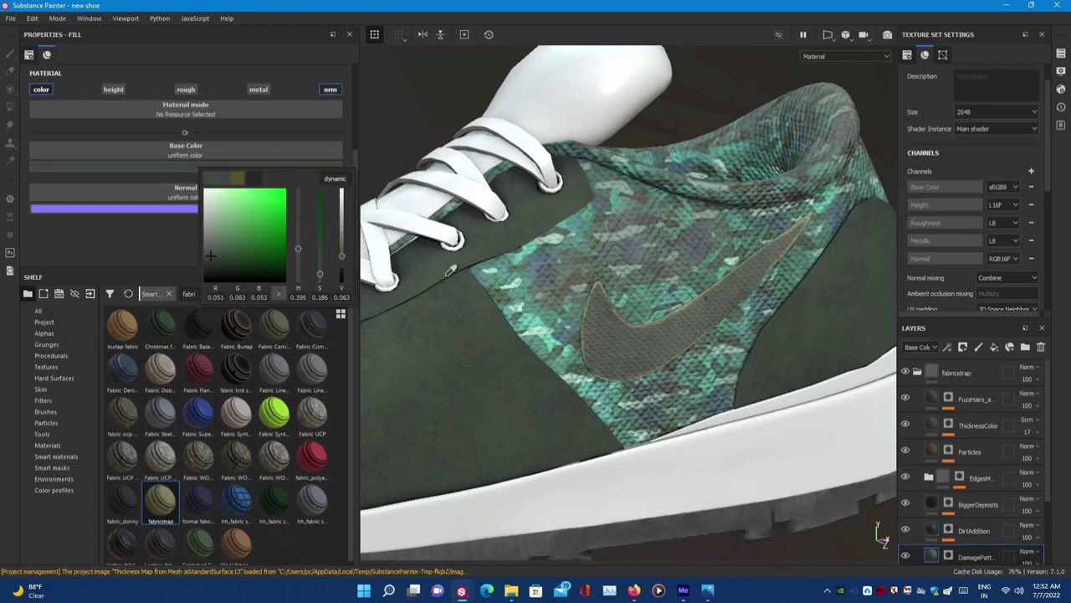
click(964, 469)
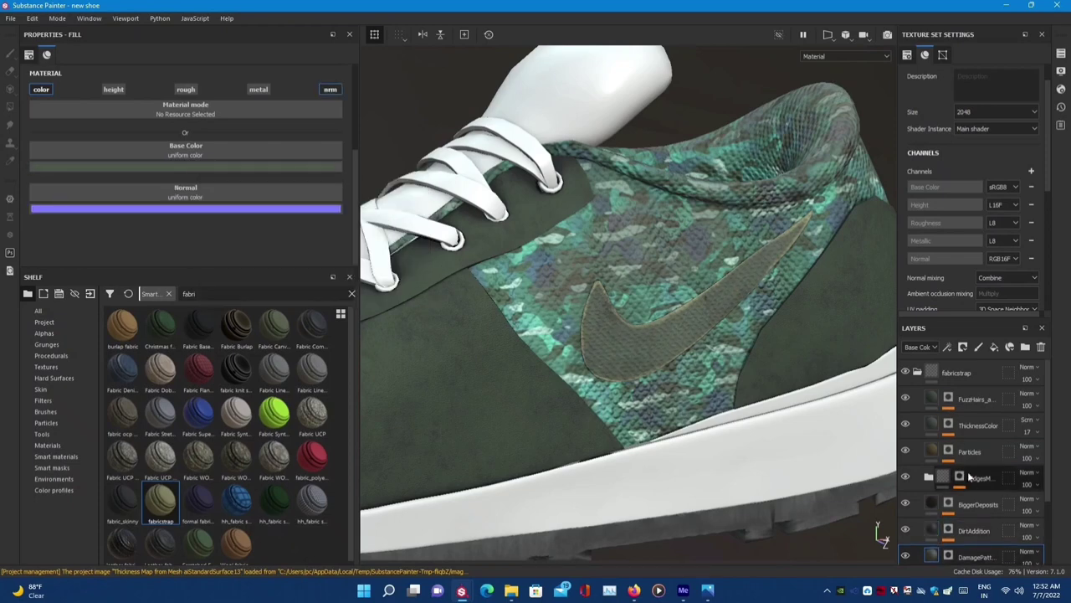
- Give the Particles layer a pale sage-green base colour sampled from the shoe
click(966, 456)
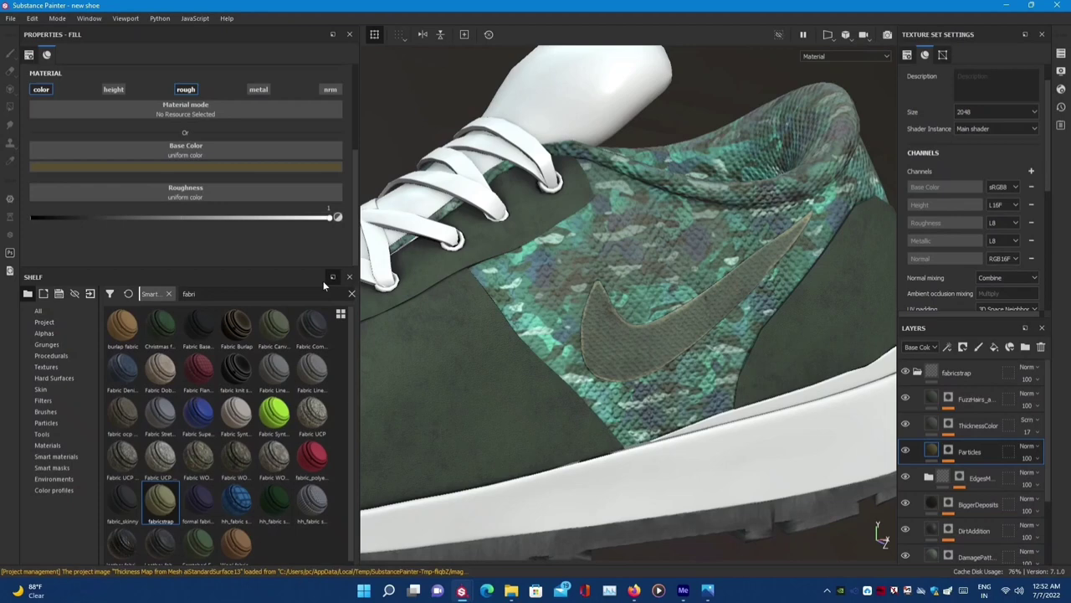
click(253, 167)
drag(337, 220, 321, 204)
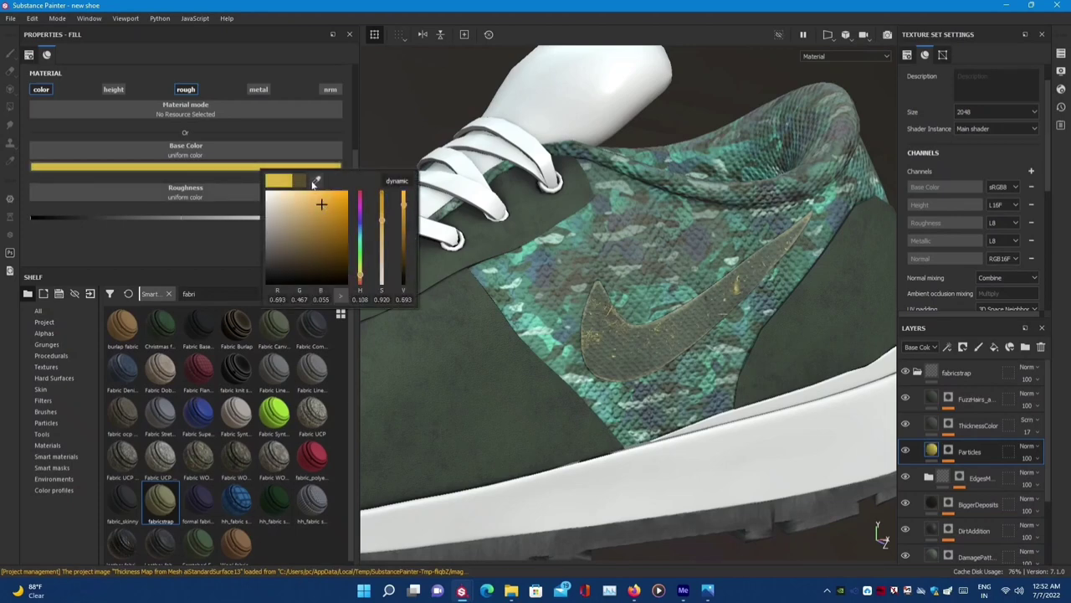
click(317, 181)
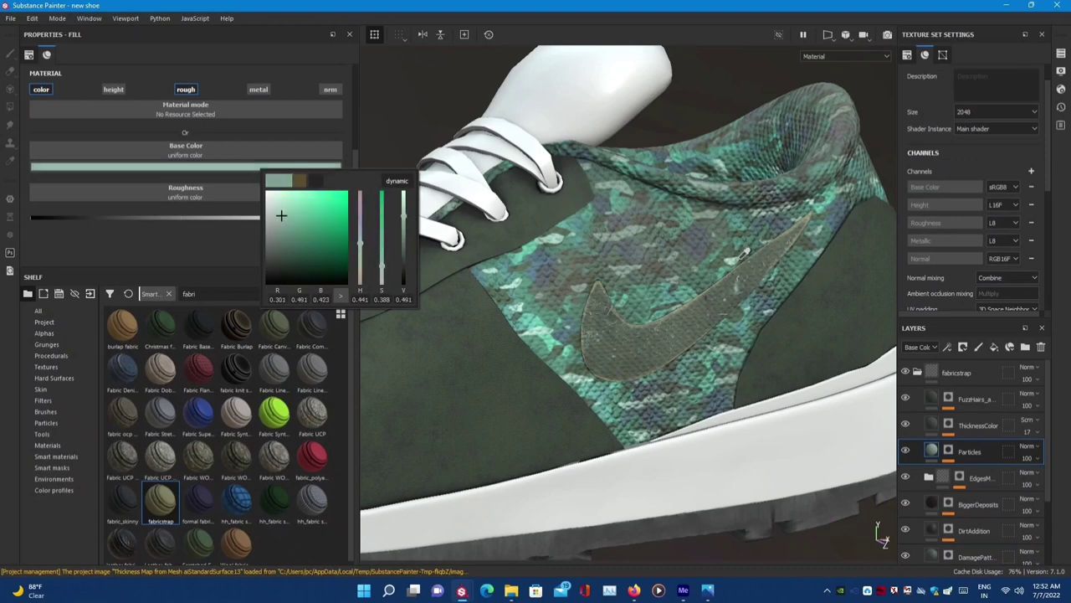
click(738, 266)
scroll(738, 266, down, 5)
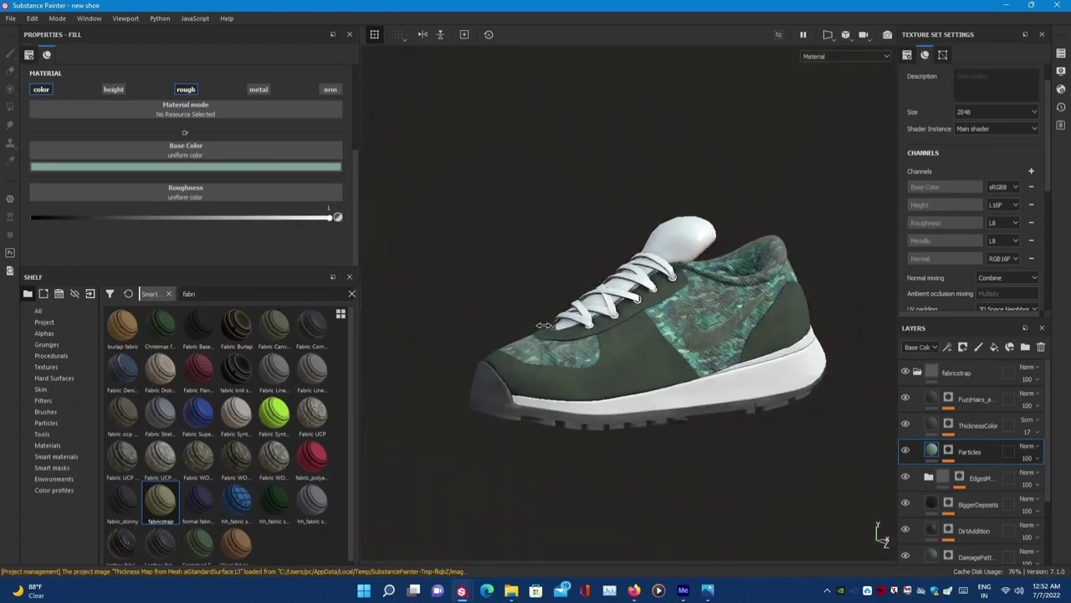
- Orbit closer to the shoe's side and expand the EdgesM folder's sublayers
mouse_move(738, 266)
alt+mouse_down()
mouse_move(687, 363)
mouse_move(603, 363)
mouse_move(668, 358)
alt+mouse_up()
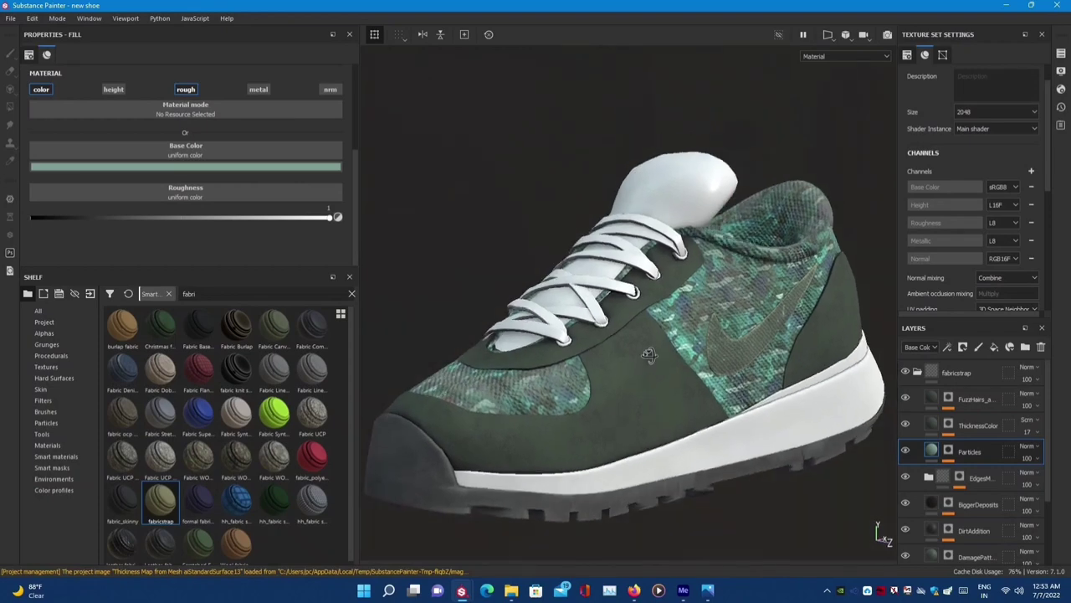
scroll(668, 359, up, 3)
scroll(668, 358, down, 1)
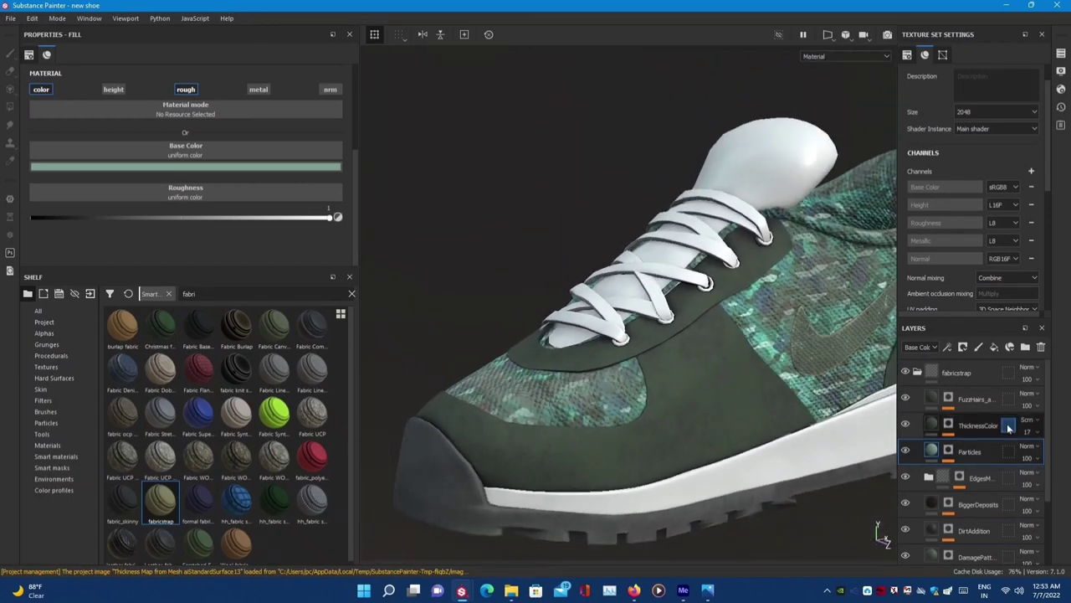
click(929, 429)
alt+drag(770, 440, 678, 361)
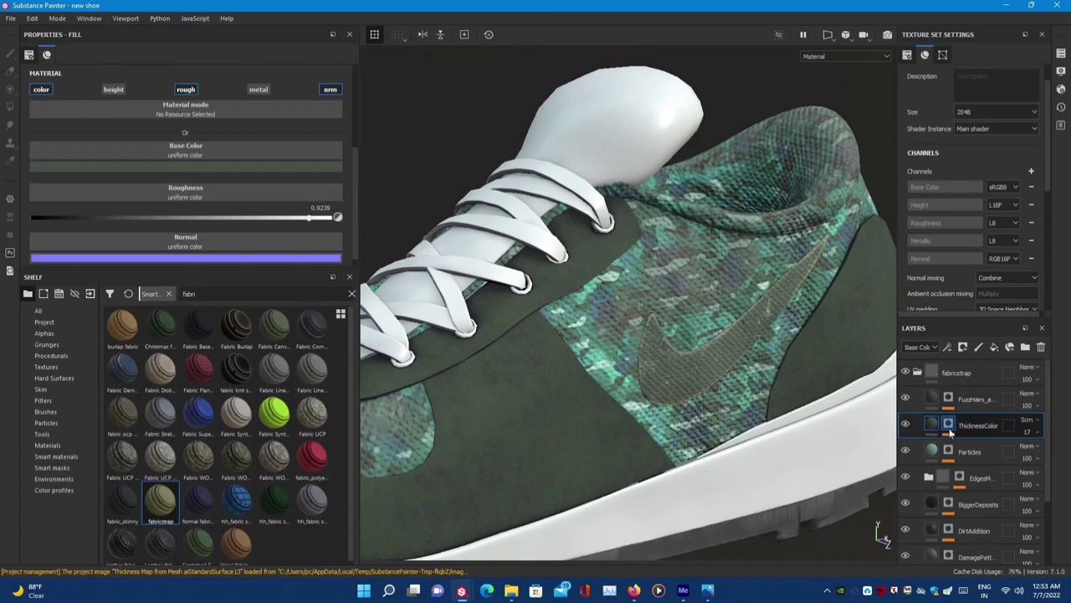
click(928, 477)
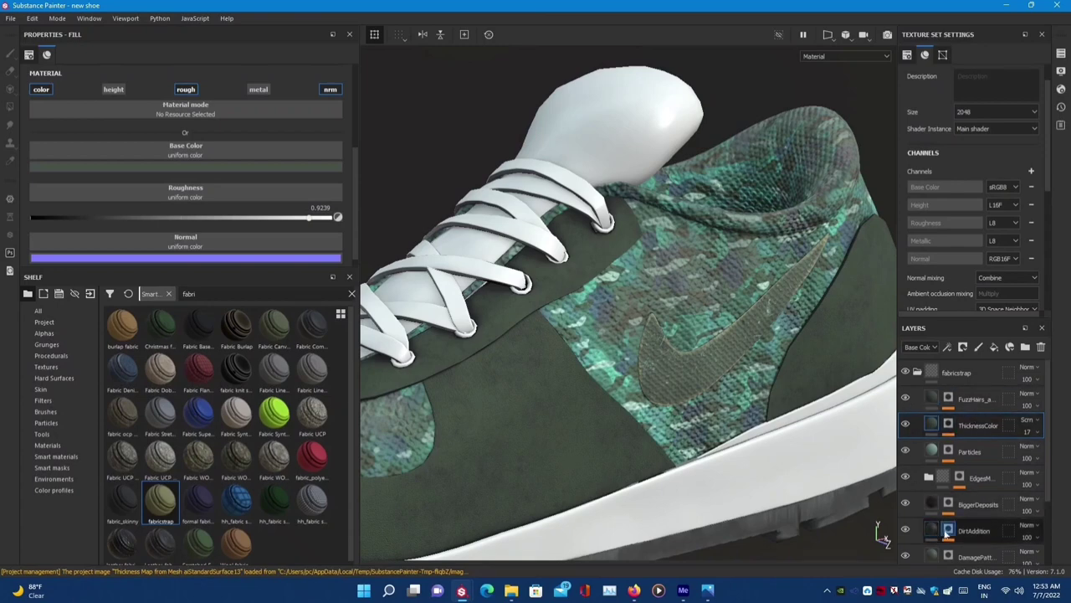
scroll(946, 452, down, 1)
scroll(945, 444, down, 1)
- Give the Edges layer a dark slate blue-grey base colour
click(948, 442)
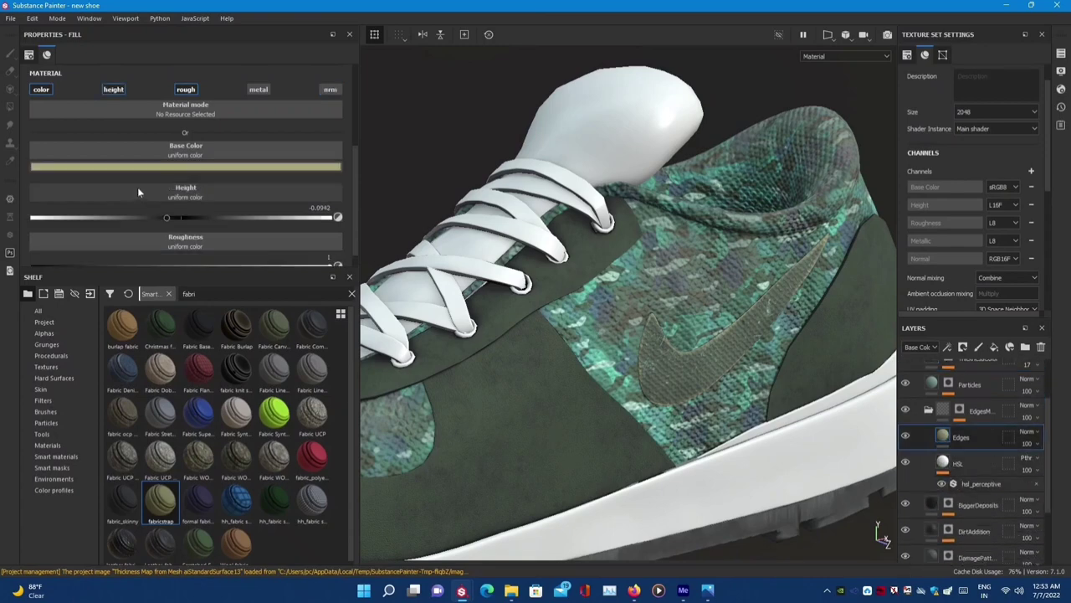
click(137, 167)
mouse_move(191, 226)
mouse_down()
mouse_move(170, 272)
mouse_move(198, 239)
mouse_move(221, 232)
mouse_move(207, 230)
mouse_up()
drag(262, 267, 262, 229)
click(180, 240)
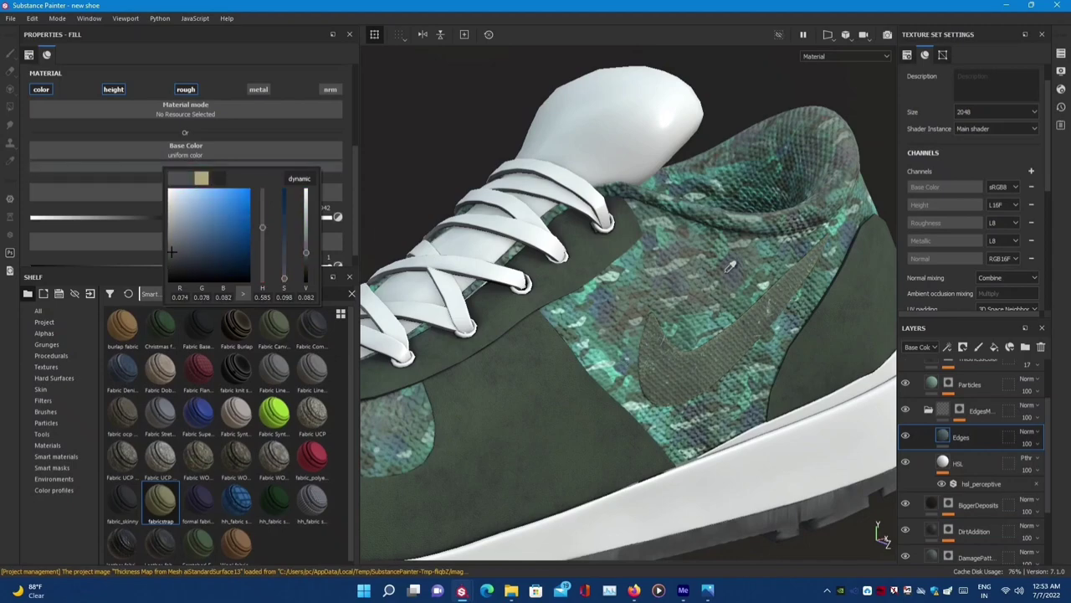
click(190, 235)
- Orbit toward the toe and laces, then select the BaseStraps layer
scroll(571, 445, up, 2)
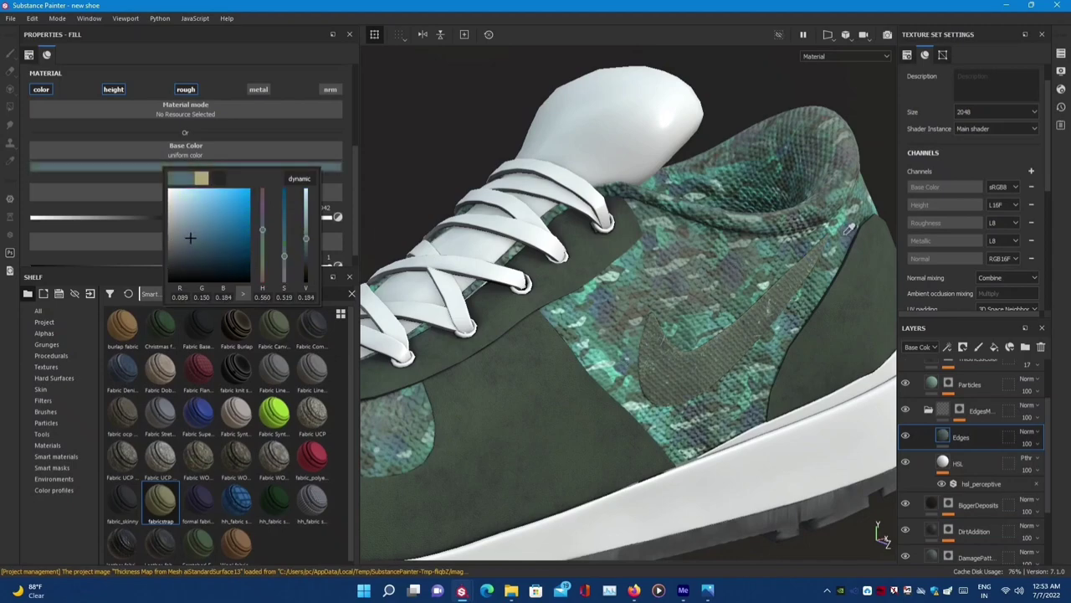
scroll(572, 445, up, 3)
scroll(689, 485, up, 3)
scroll(568, 460, up, 2)
scroll(567, 460, down, 3)
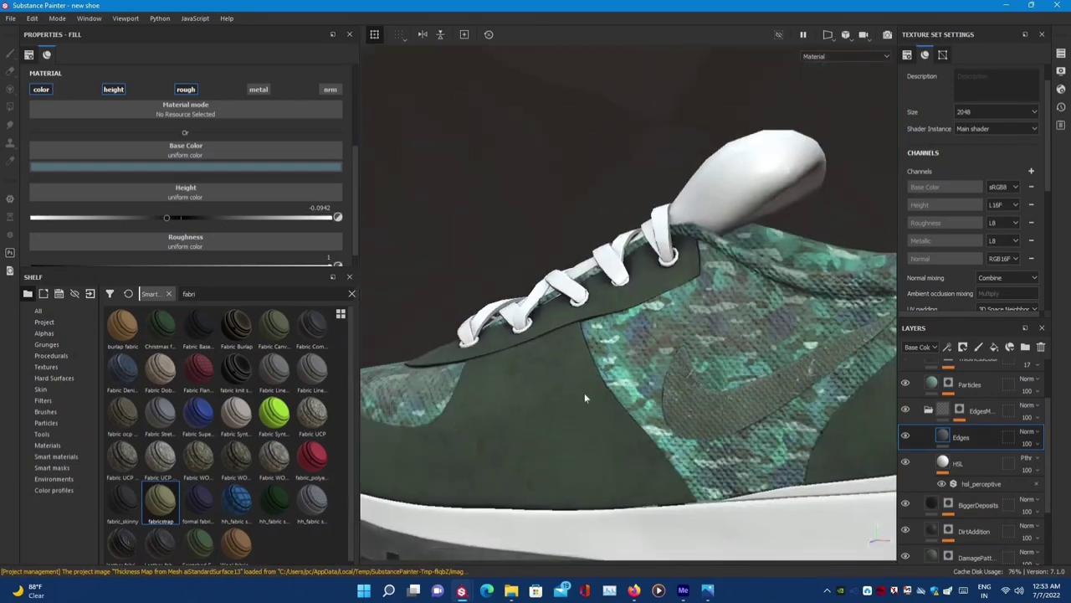
scroll(567, 460, down, 3)
alt+drag(567, 460, 734, 450)
scroll(734, 449, up, 5)
scroll(734, 450, up, 2)
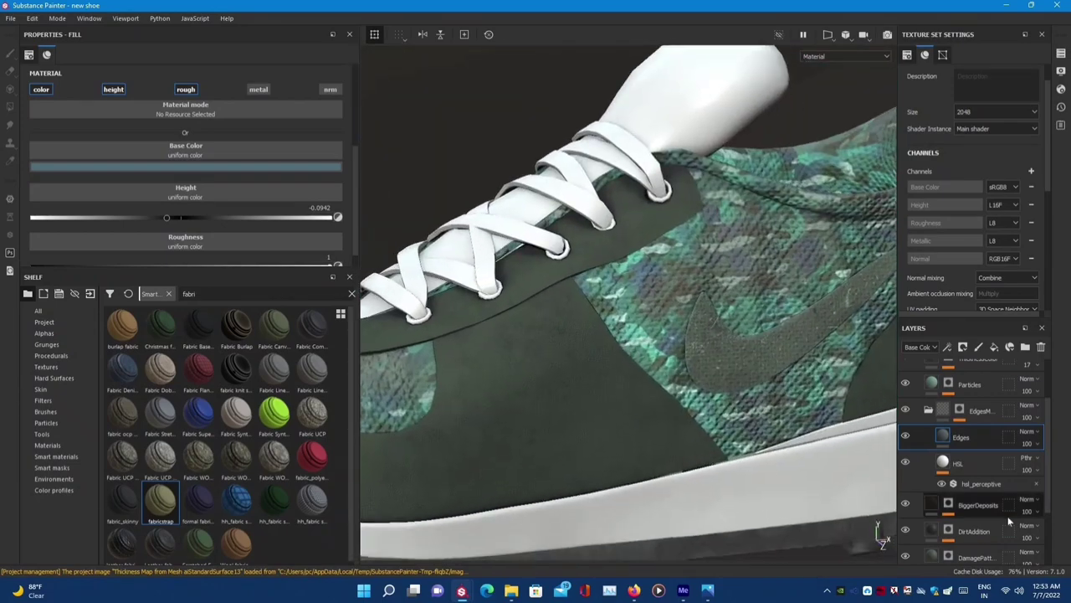
scroll(970, 469, down, 3)
click(957, 519)
- Darken the BaseStraps base colour and the Fabric Suit Vintage Color Top
click(204, 168)
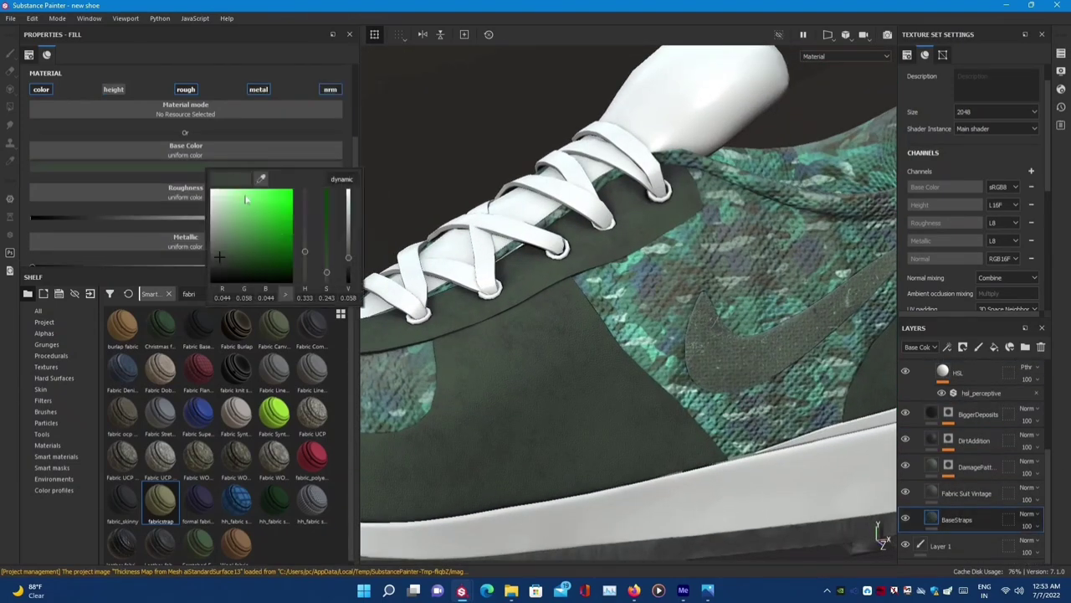
drag(350, 266, 347, 270)
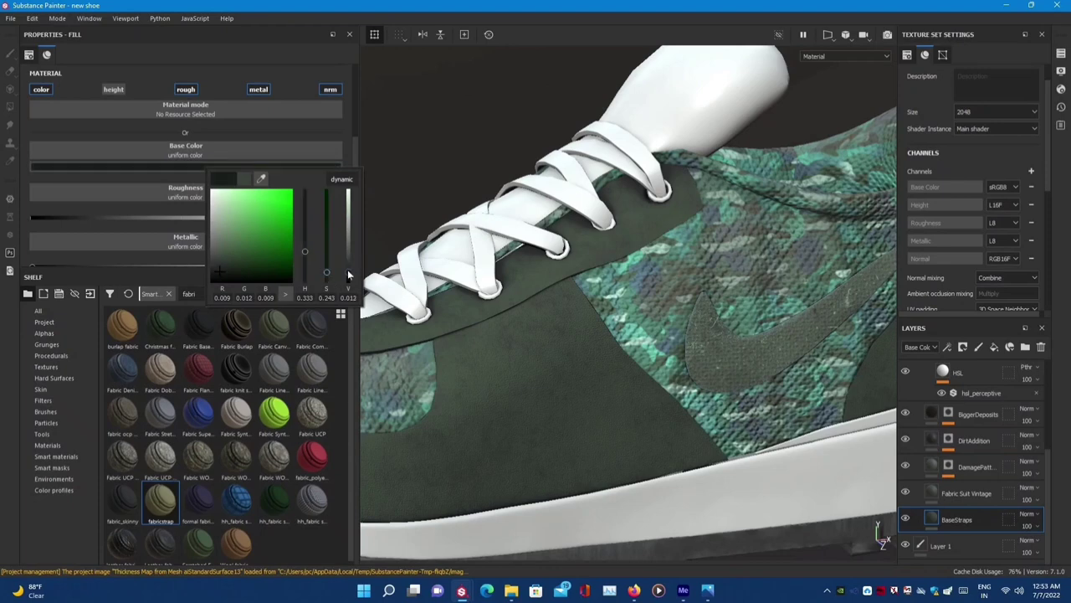
click(934, 495)
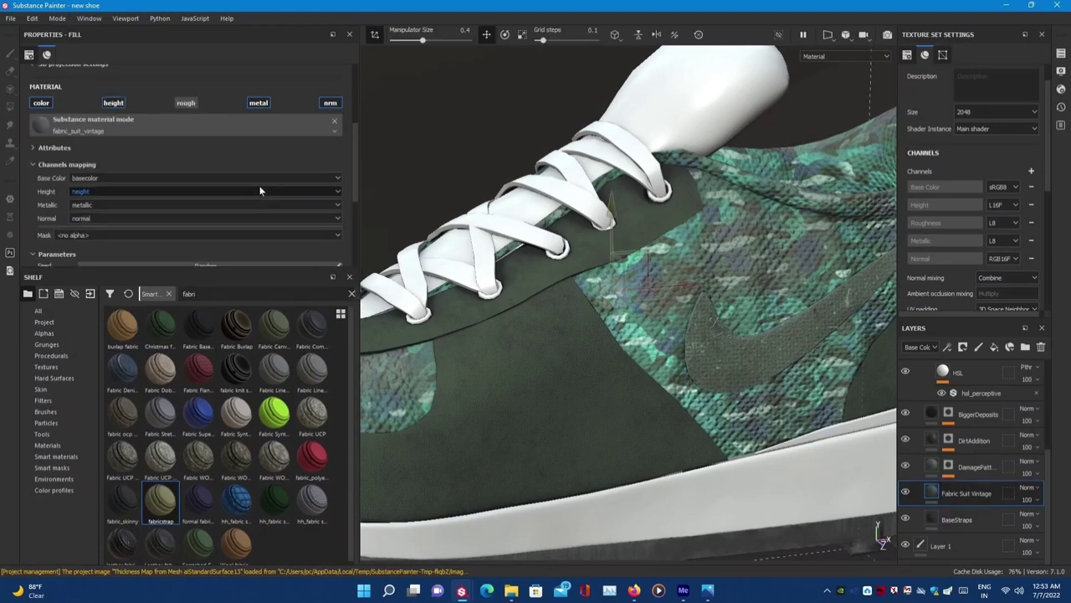
scroll(263, 189, down, 3)
click(262, 186)
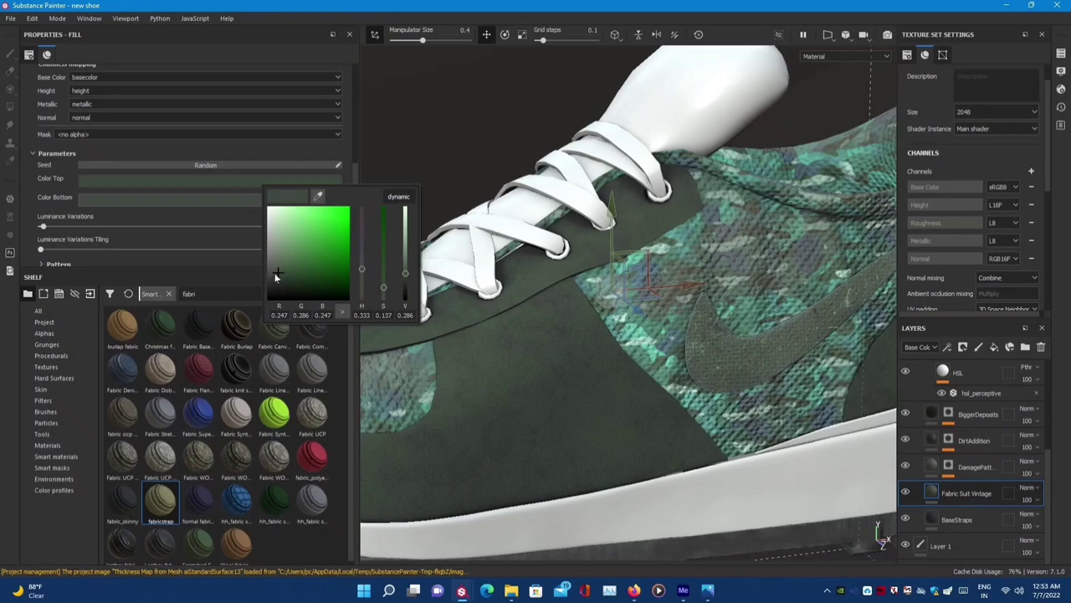
drag(277, 276, 273, 280)
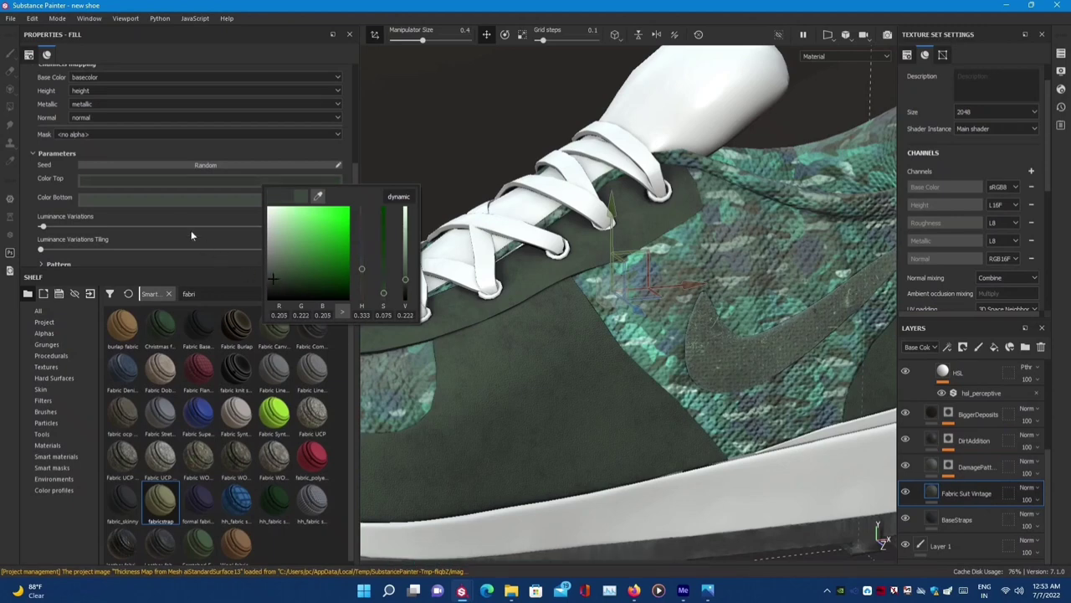
- Darken Fabric Suit Vintage's Color Bottom to a near-black green
click(182, 200)
click(182, 200)
mouse_move(197, 286)
mouse_down()
mouse_move(196, 253)
mouse_move(209, 307)
mouse_up()
drag(199, 288, 193, 309)
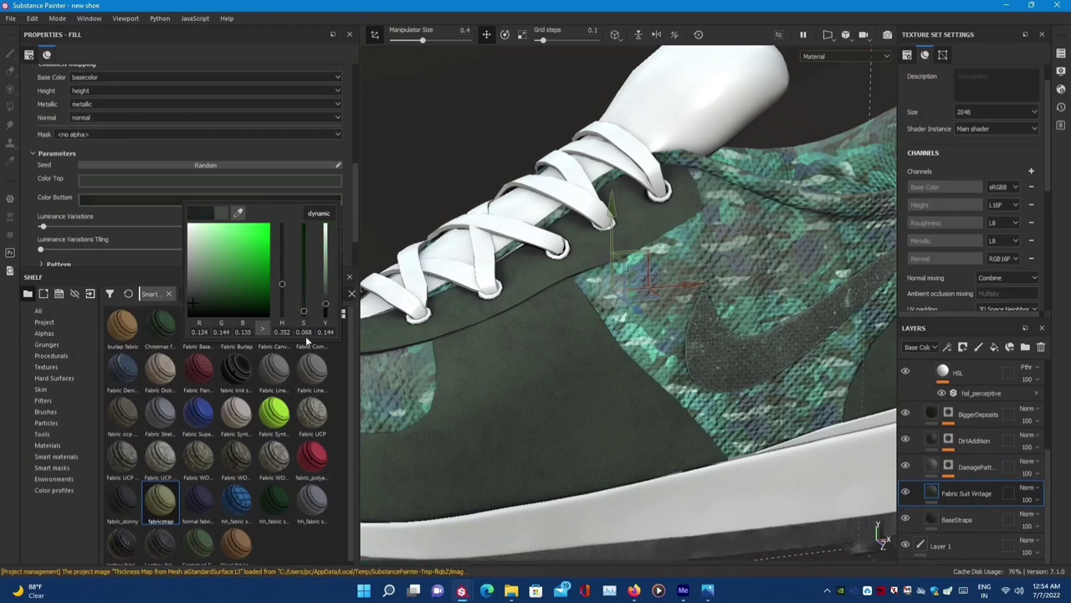
scroll(586, 335, down, 5)
alt+drag(586, 327, 696, 326)
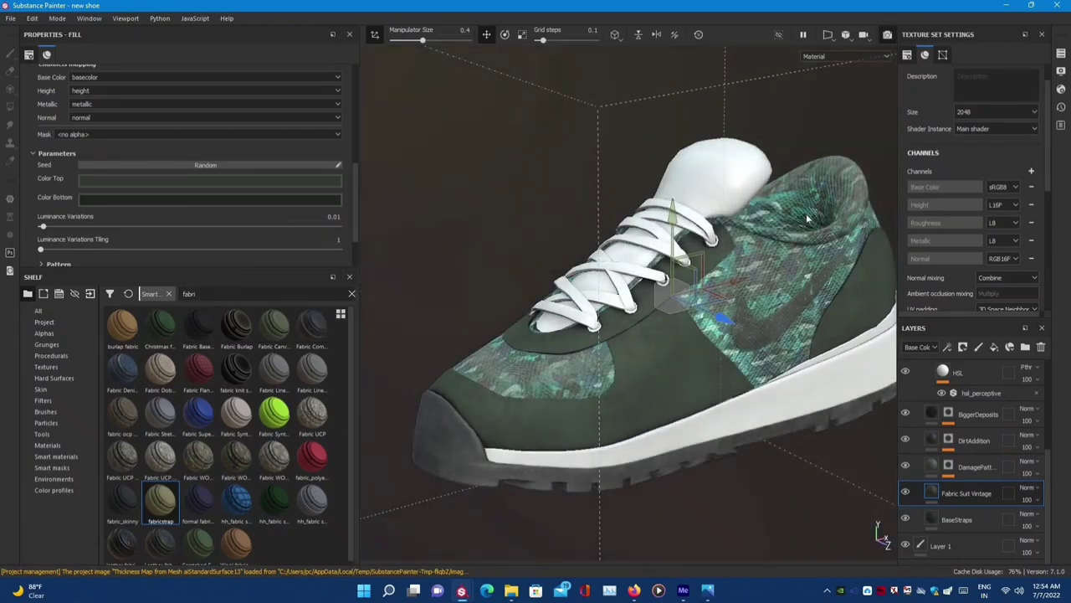
- Preview the shoe in a full-screen realistic render, adjusting camera and lighting, then exit
key(Tab)
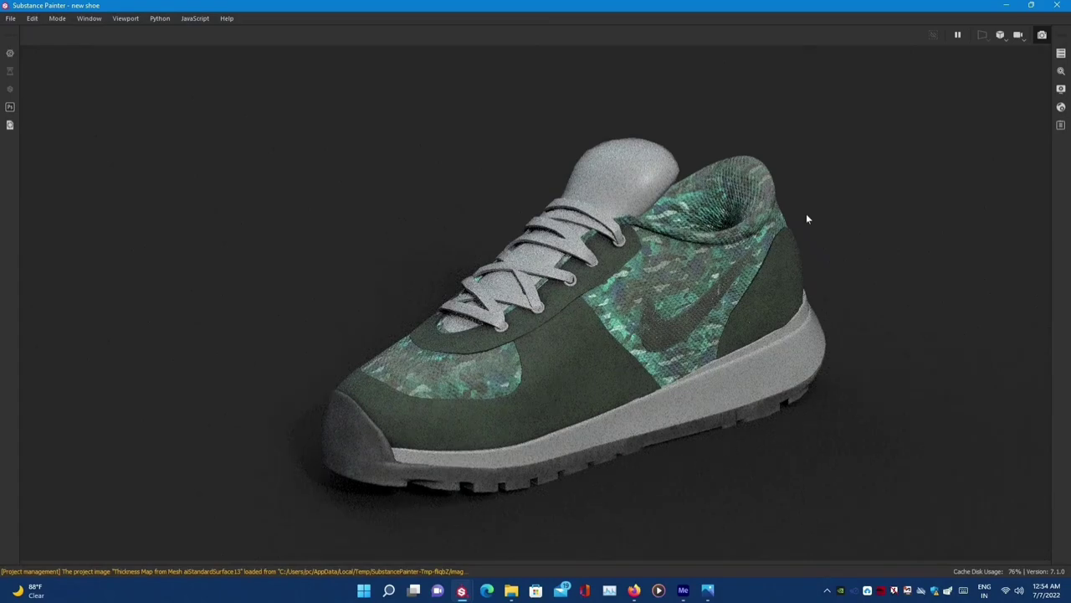
alt+right_drag(302, 410, 615, 386)
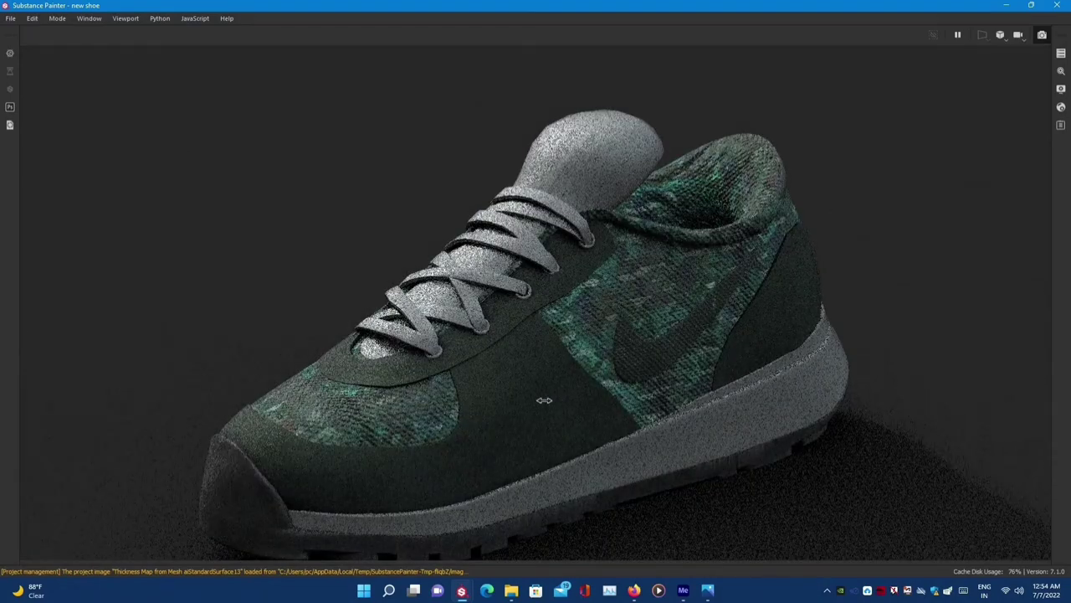
mouse_move(615, 386)
shift+right_down()
mouse_move(499, 410)
mouse_move(829, 376)
shift+right_up()
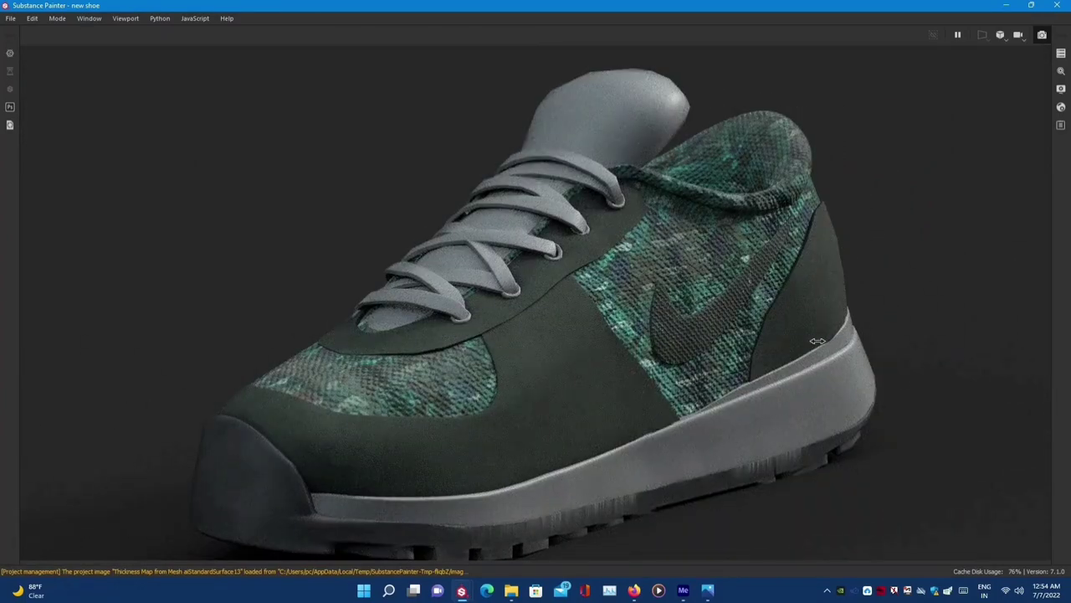
shift+right_drag(816, 341, 710, 435)
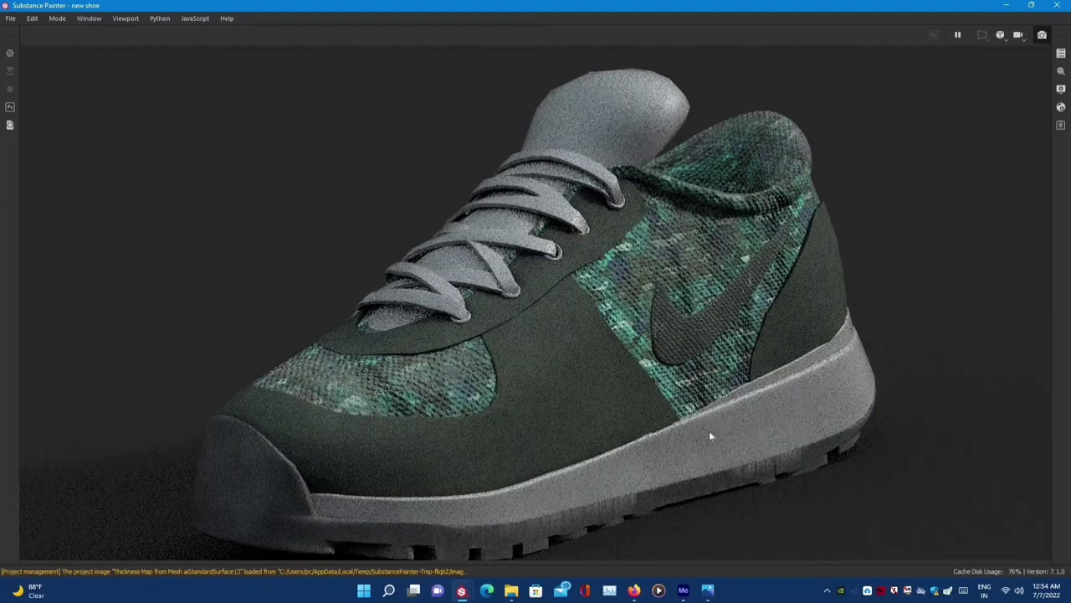
key(F10)
- Save the project, frame the shoe, and switch to the sole's layer stack
key(ctrl+s)
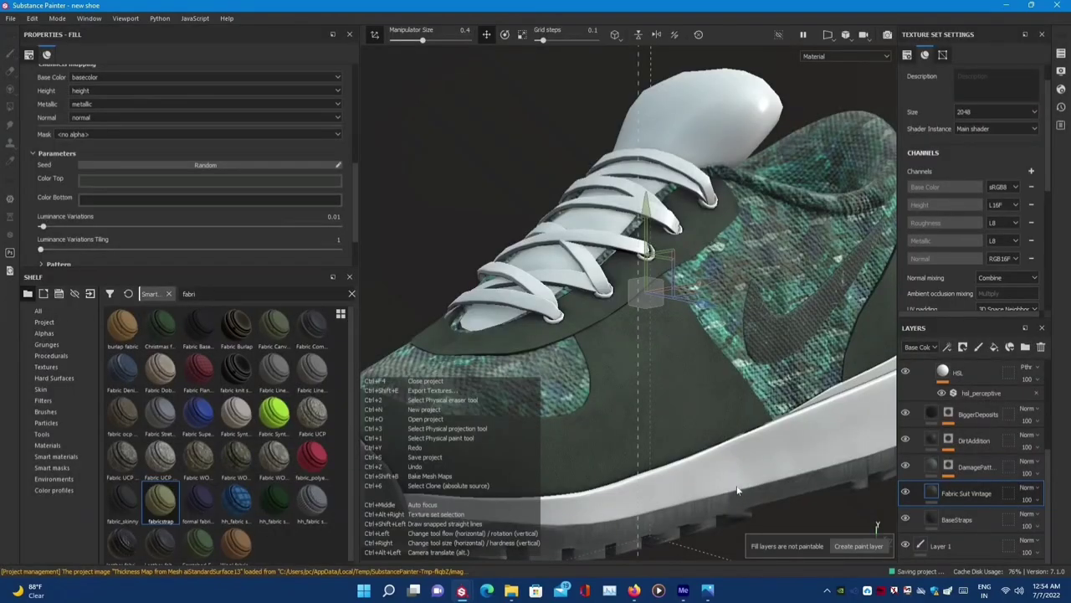
key(f)
mouse_move(604, 429)
alt+mouse_down()
mouse_move(689, 419)
mouse_move(569, 387)
mouse_move(684, 456)
alt+mouse_up()
scroll(569, 387, up, 5)
key(1)
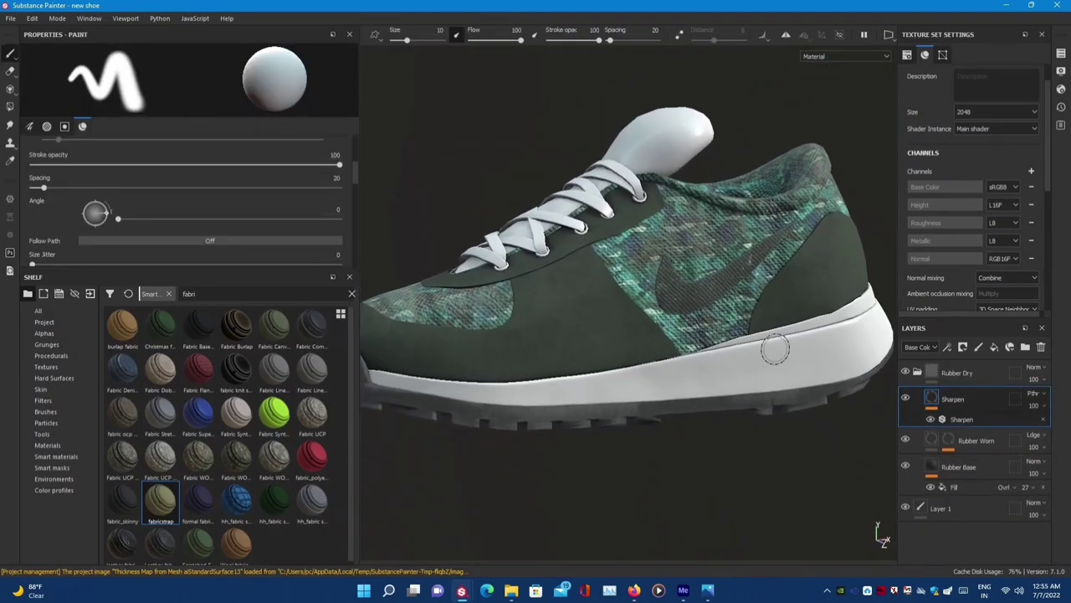
scroll(684, 456, up, 2)
scroll(684, 456, up, 2)
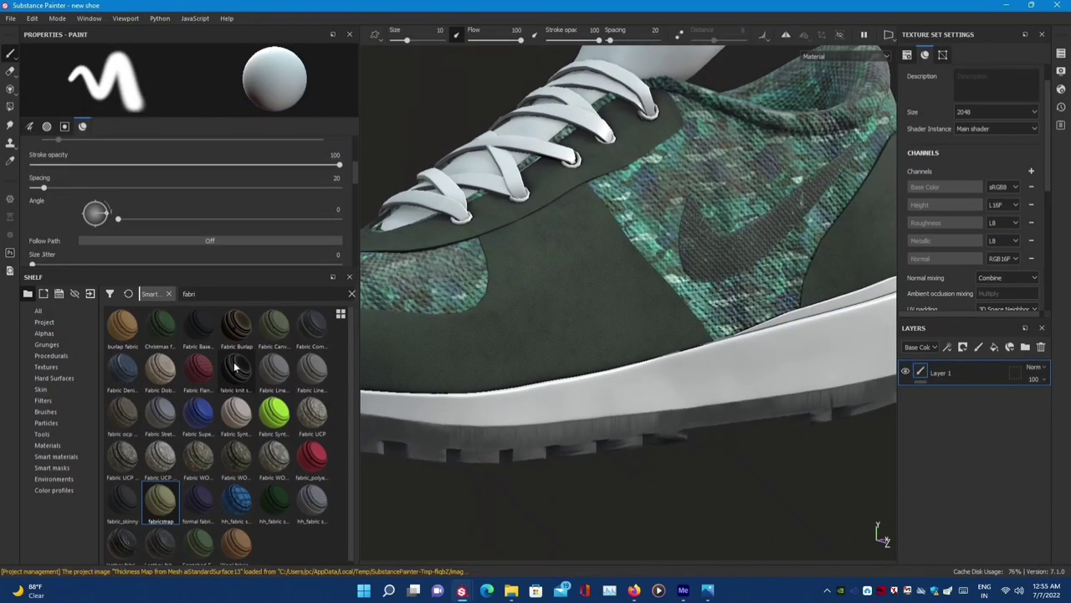
- Search the shelf for 'rub', try Rubber Tire, then apply Plastic Used Soft to the sole
double_click(189, 294)
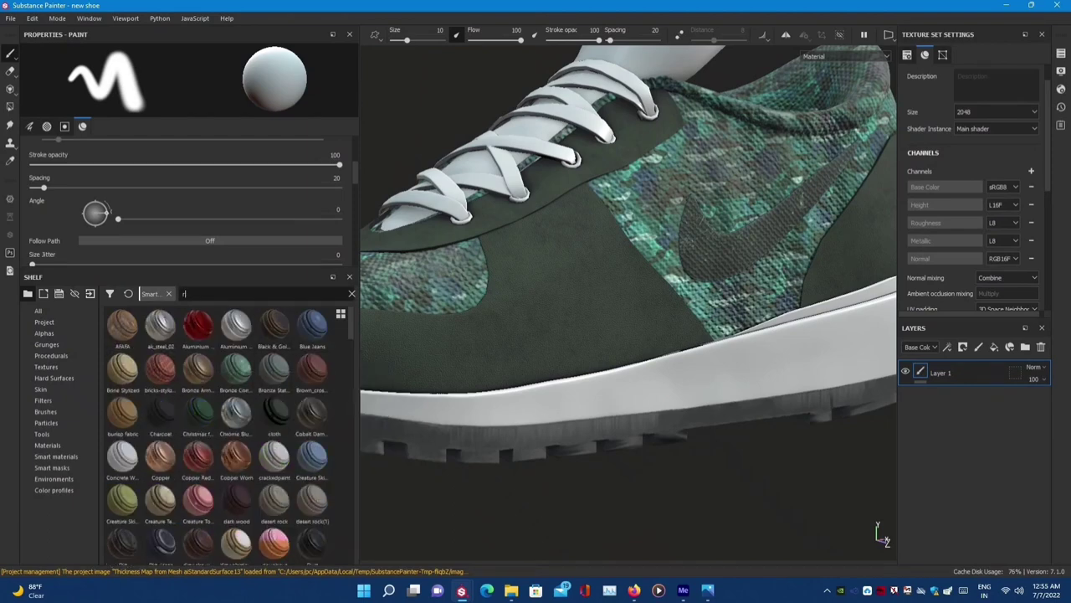
text(rub)
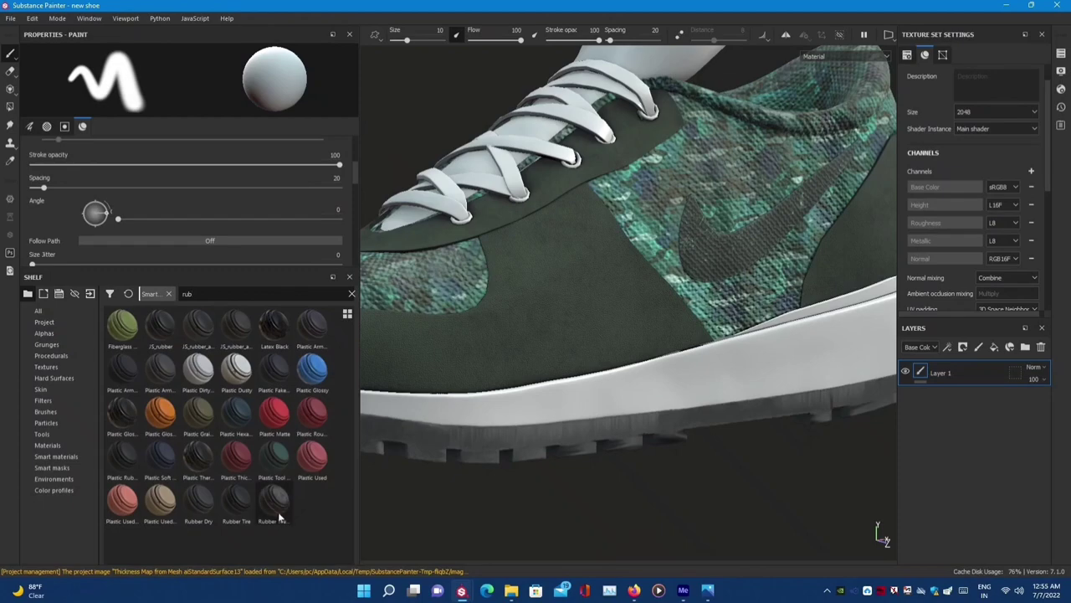
mouse_move(276, 502)
mouse_down()
mouse_move(832, 309)
mouse_move(622, 316)
mouse_up()
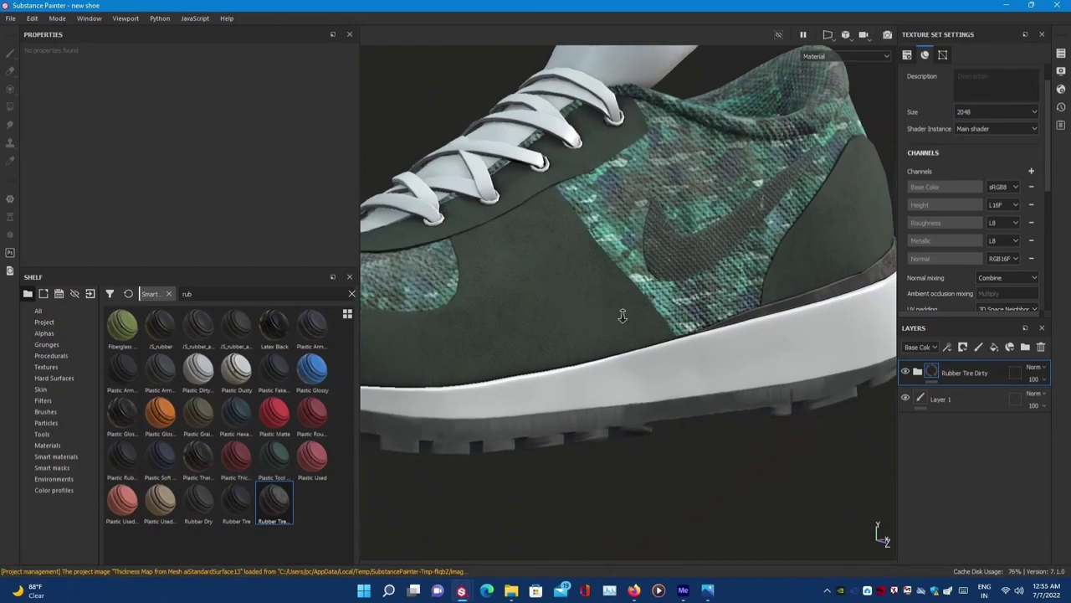
alt+right_drag(621, 316, 778, 376)
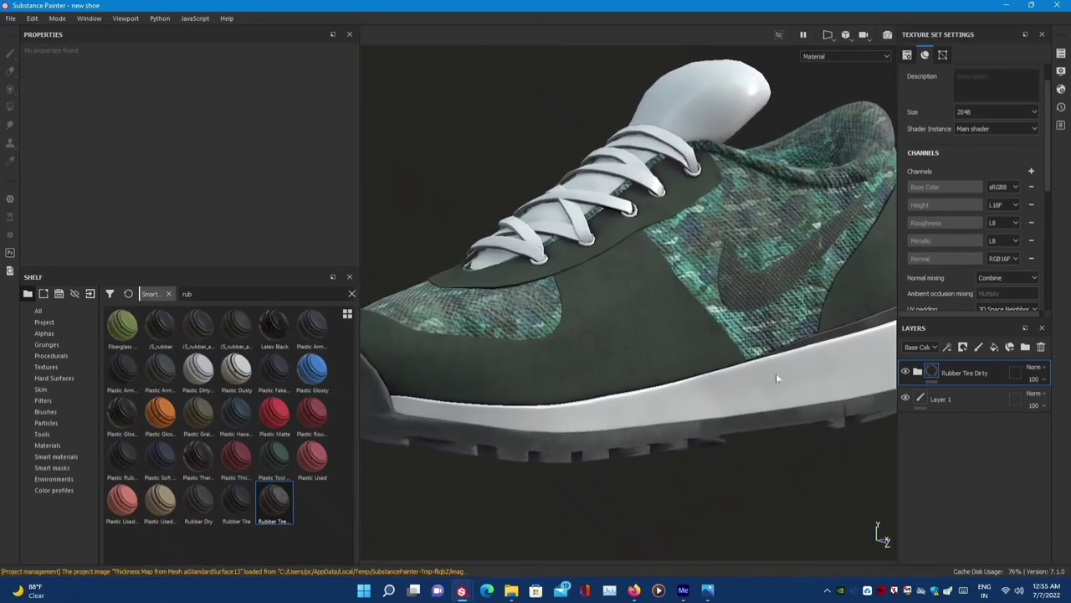
mouse_move(199, 457)
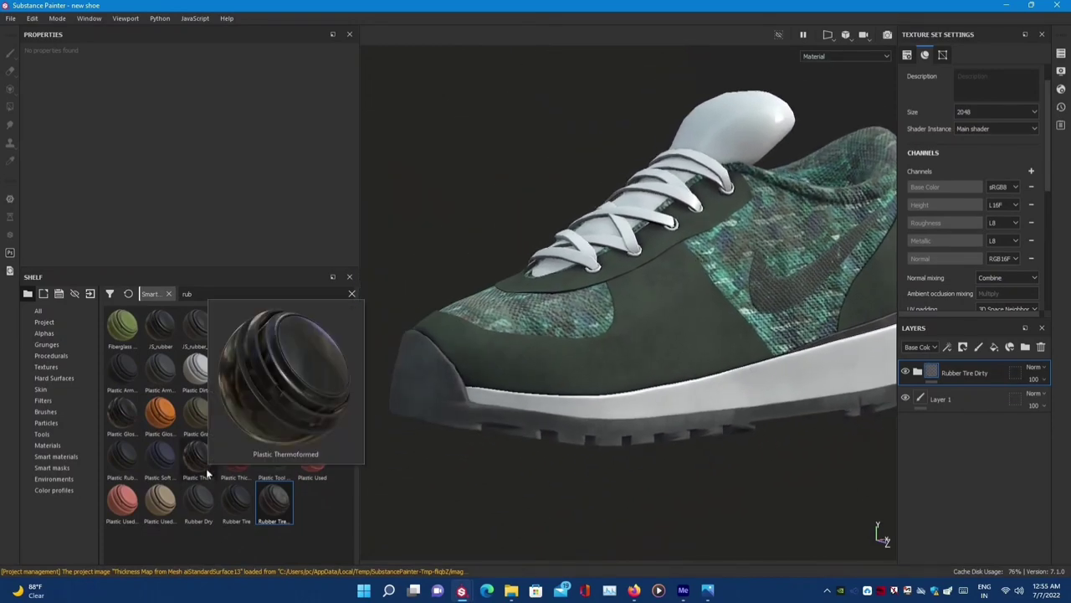
mouse_move(122, 456)
mouse_down()
mouse_move(610, 431)
mouse_move(629, 406)
mouse_move(215, 555)
mouse_up()
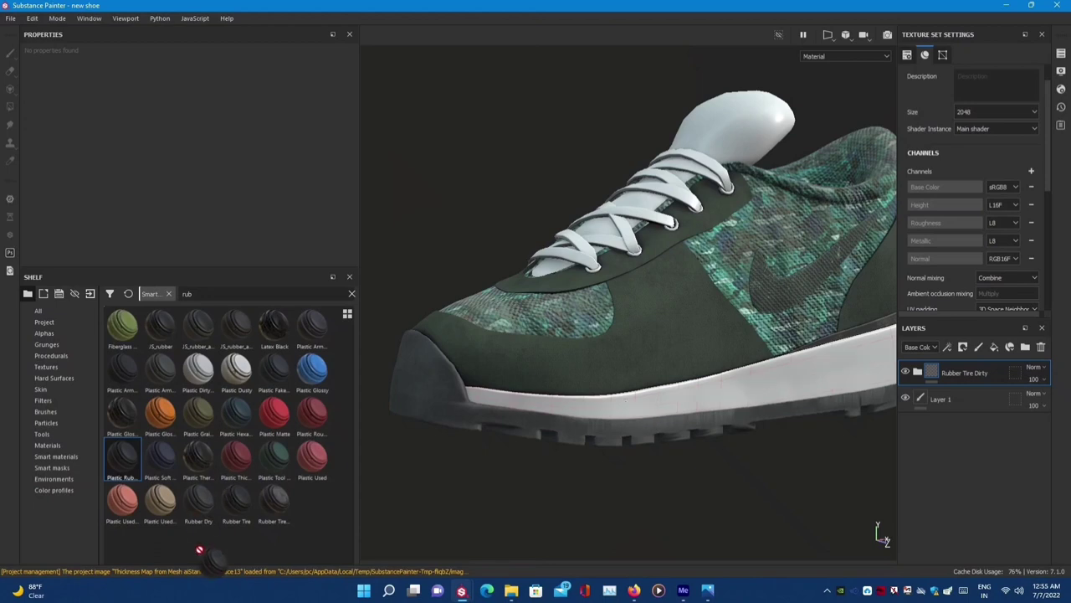
mouse_move(159, 502)
mouse_down()
mouse_move(739, 396)
mouse_move(619, 422)
mouse_up()
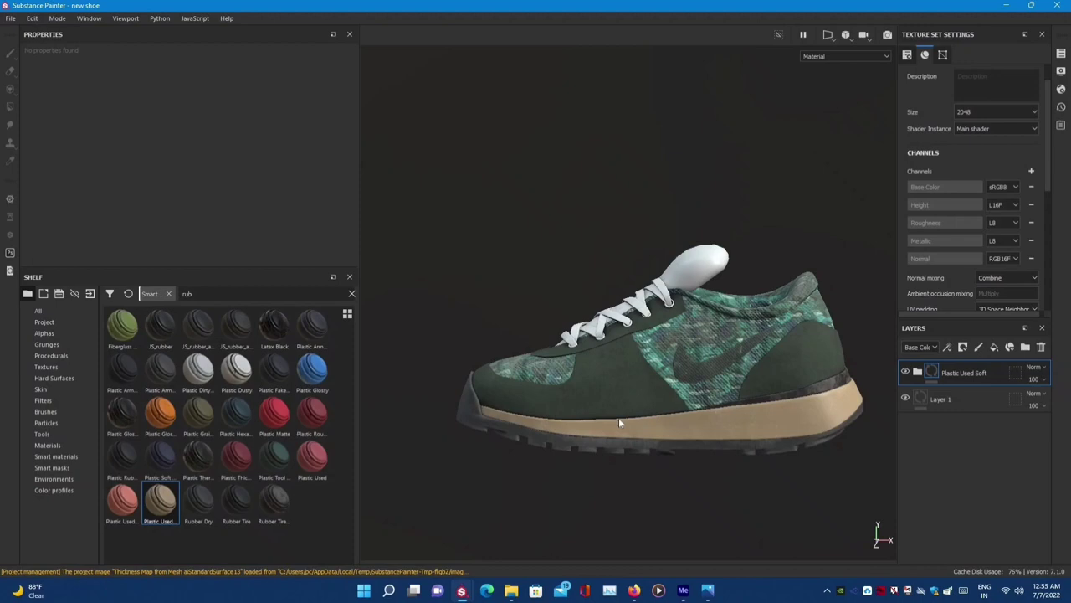
- Select the Plastic Used Soft Base layer and shift its colour toward dark brown
scroll(618, 418, up, 2)
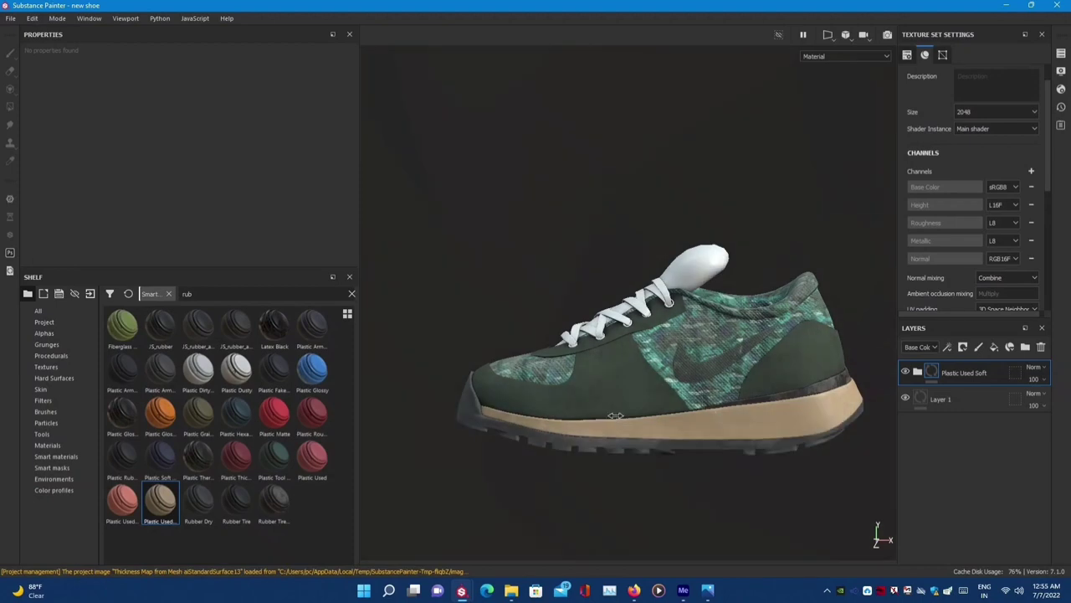
scroll(618, 418, up, 3)
scroll(618, 417, up, 3)
click(918, 372)
scroll(971, 452, down, 2)
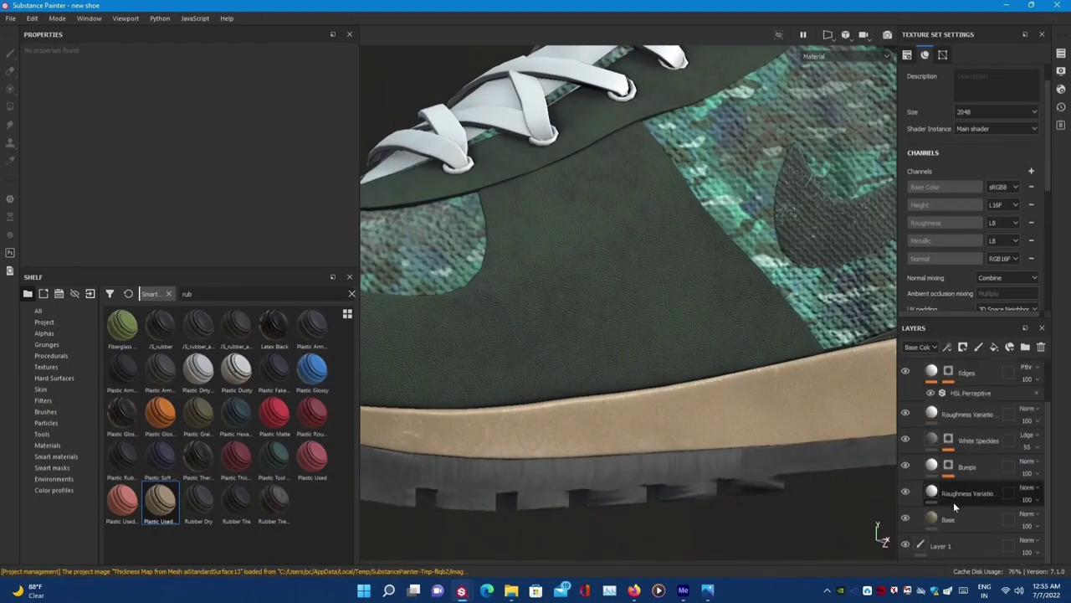
click(949, 519)
scroll(227, 126, down, 1)
scroll(221, 88, up, 1)
click(201, 132)
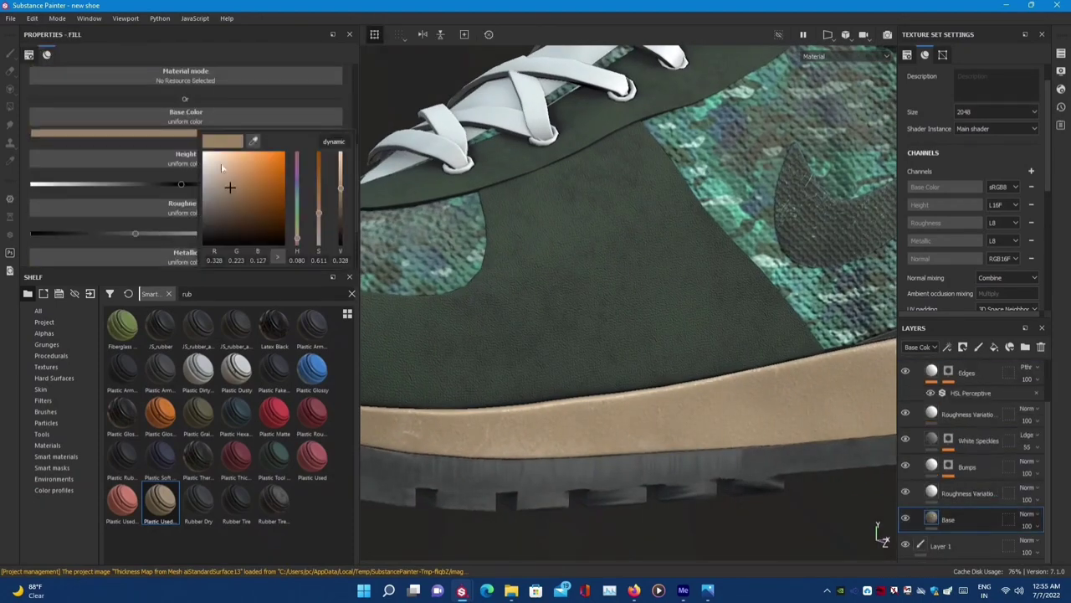
mouse_move(251, 199)
mouse_down()
mouse_move(267, 207)
mouse_move(260, 197)
mouse_move(258, 209)
mouse_up()
- Eyedrop the upper's dark green into the Base colour and darken it almost to black
click(254, 140)
click(574, 244)
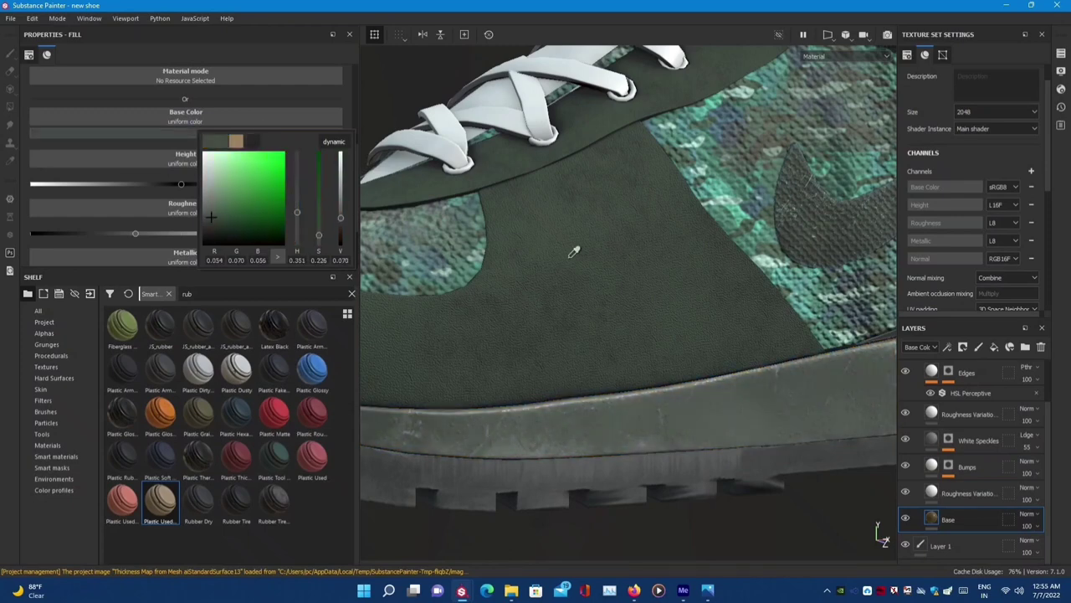
click(541, 191)
click(540, 203)
drag(344, 216, 341, 238)
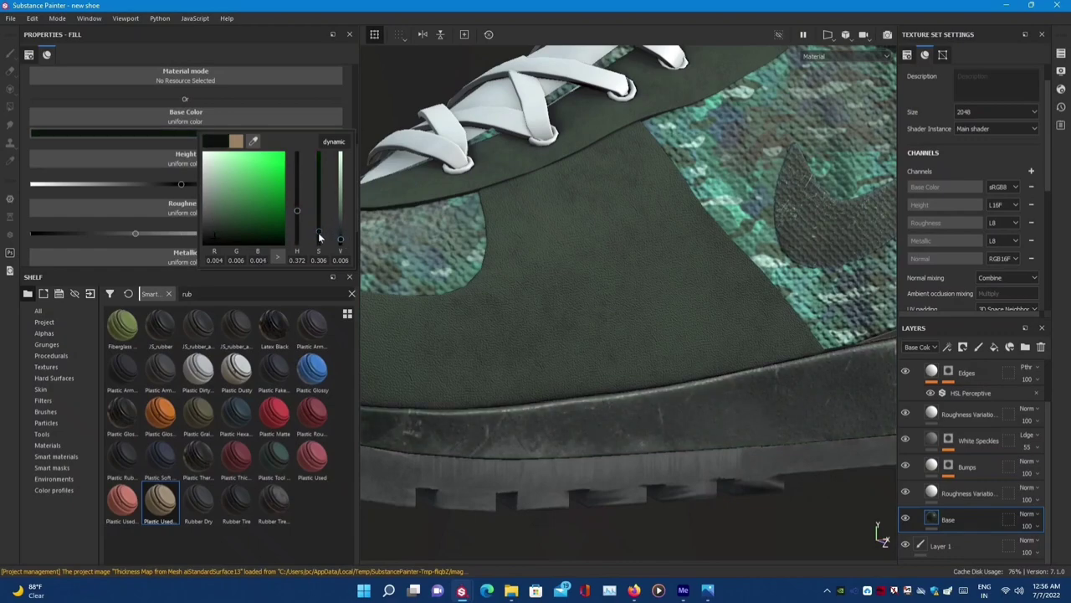
- Tint the sole's Base colour green and darken it to near-black
scroll(753, 310, down, 5)
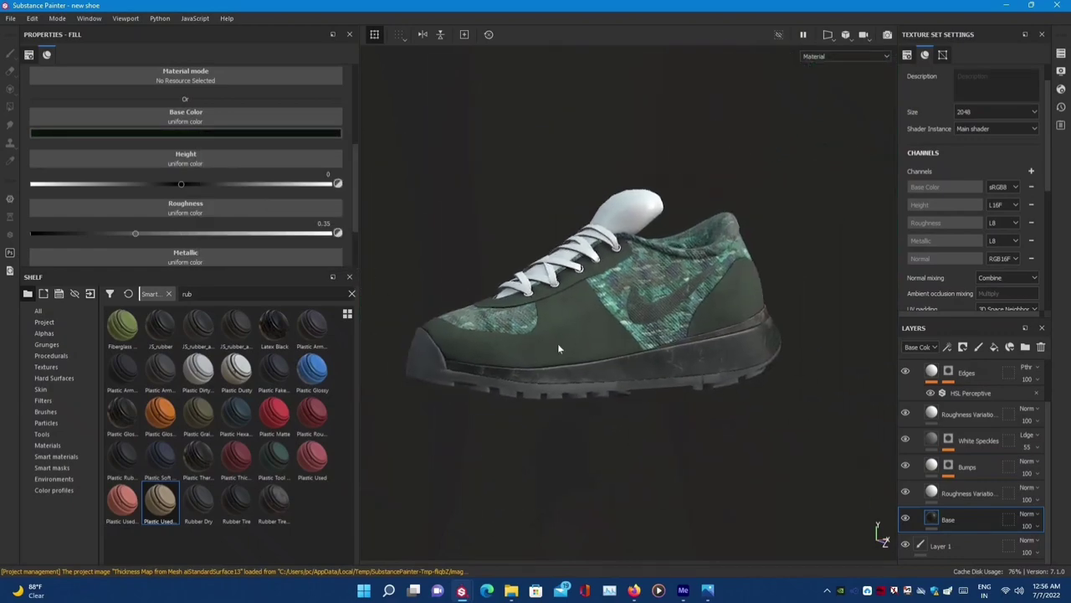
scroll(520, 434, up, 3)
click(185, 132)
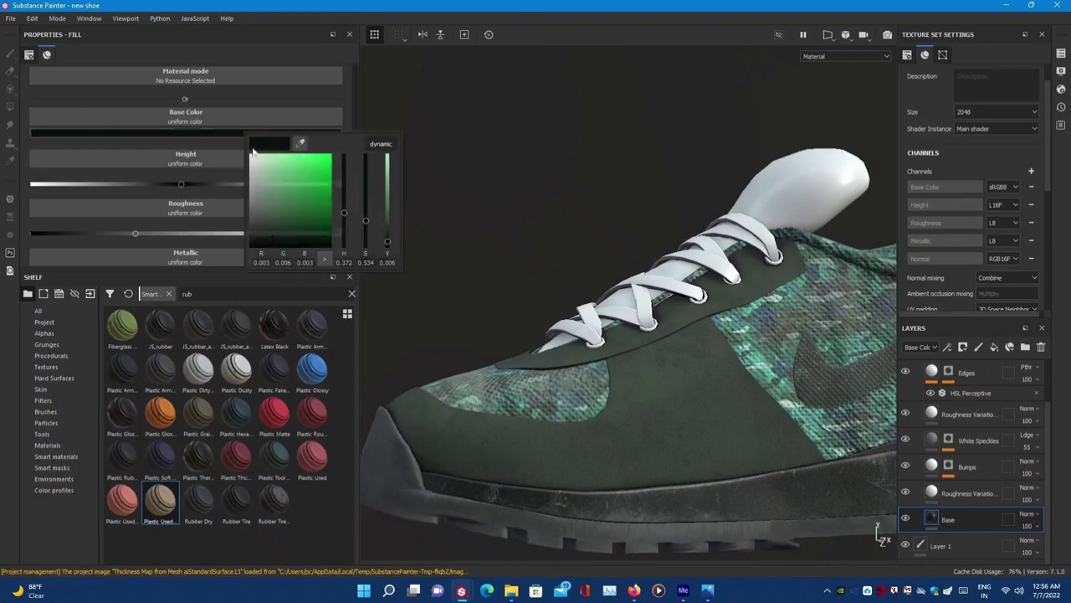
click(298, 222)
drag(299, 222, 295, 238)
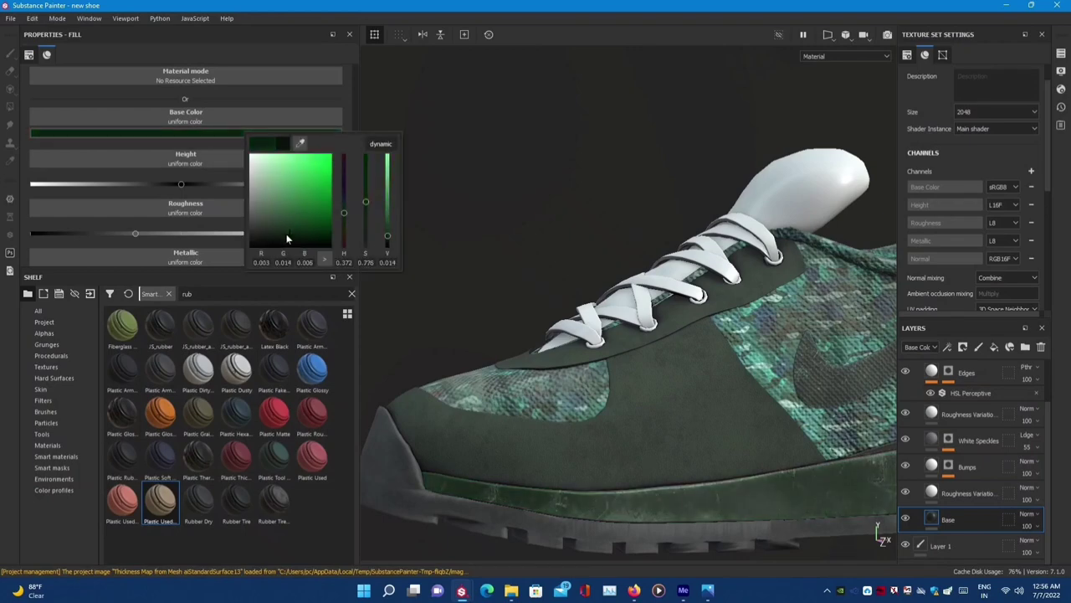
- Raise the Roughness Variation layer's contrast and set the Bumps layer height to 0.0981
click(932, 494)
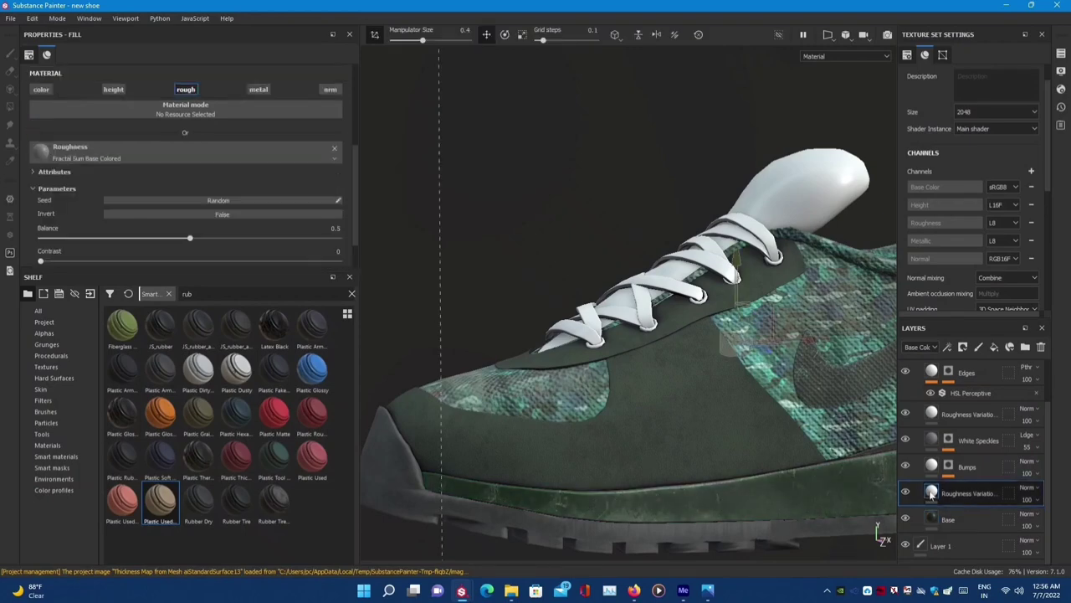
scroll(214, 175, up, 3)
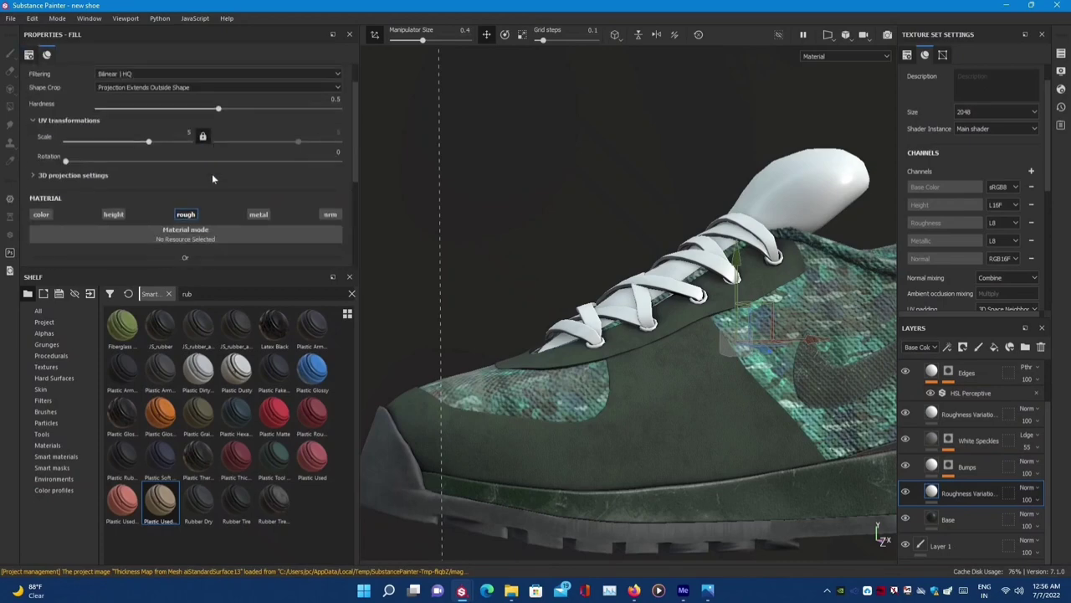
scroll(213, 176, down, 2)
scroll(217, 208, down, 3)
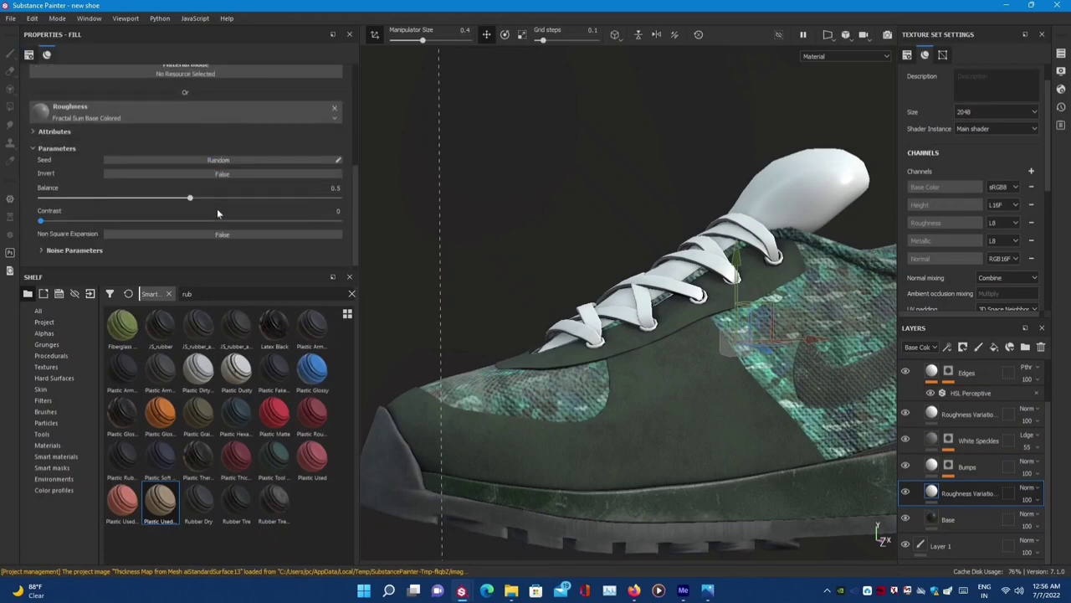
mouse_move(40, 220)
mouse_down()
mouse_move(115, 221)
mouse_move(38, 222)
mouse_up()
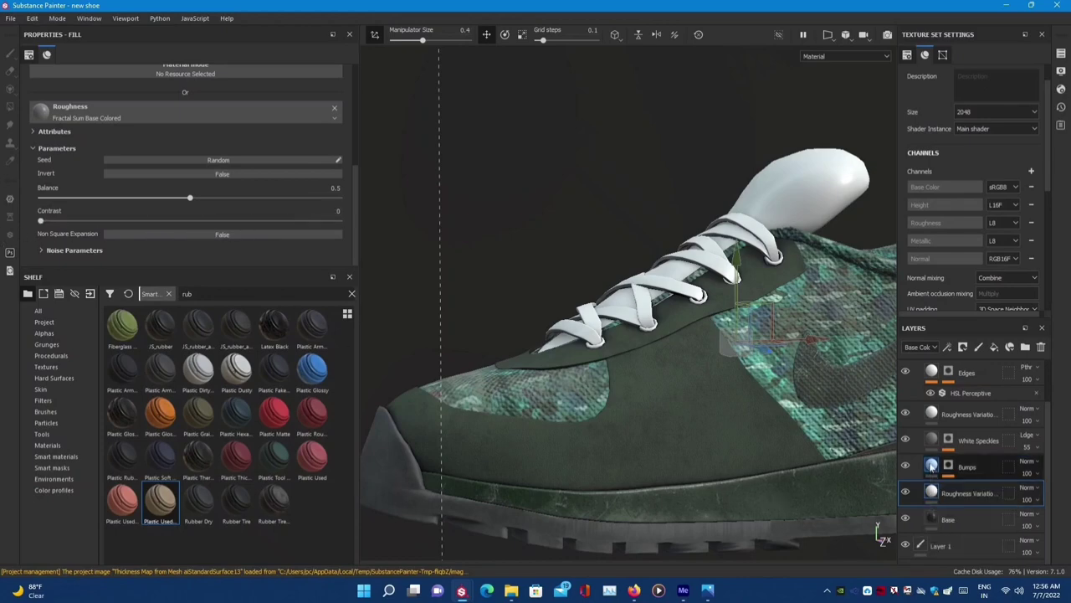
click(931, 466)
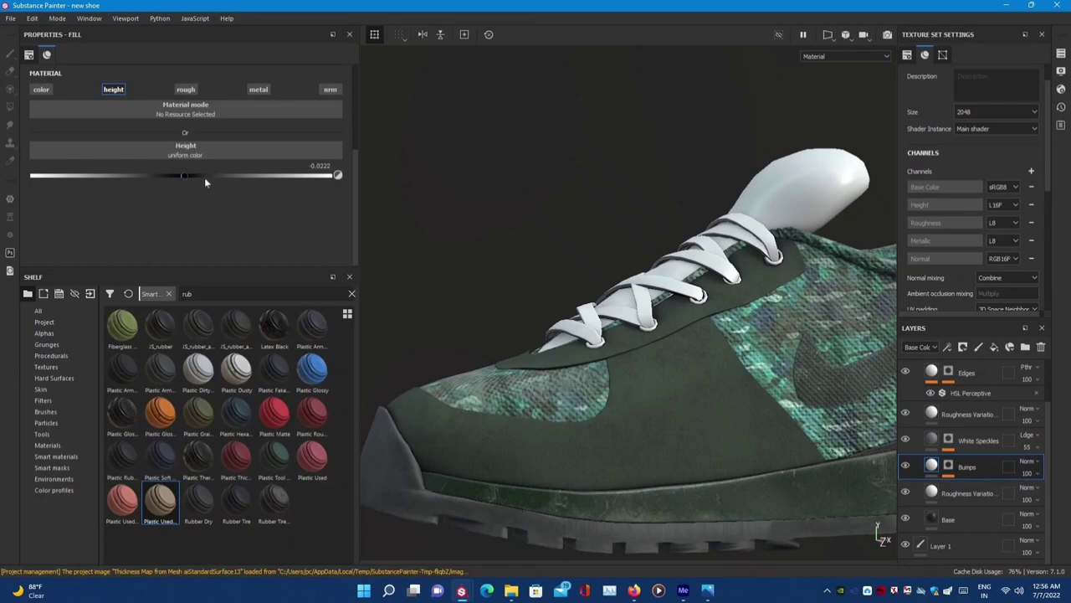
mouse_move(205, 179)
mouse_down()
mouse_move(223, 178)
mouse_move(188, 204)
mouse_up()
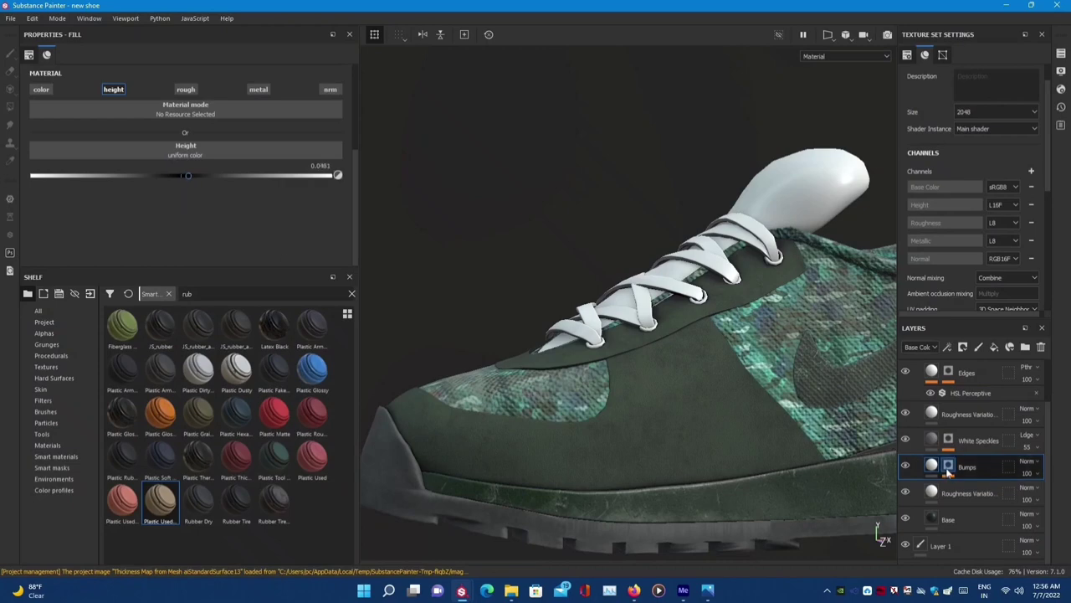
- Switch the Bumps Cells pattern to UV projection and set its scale to 4.61
scroll(146, 205, up, 3)
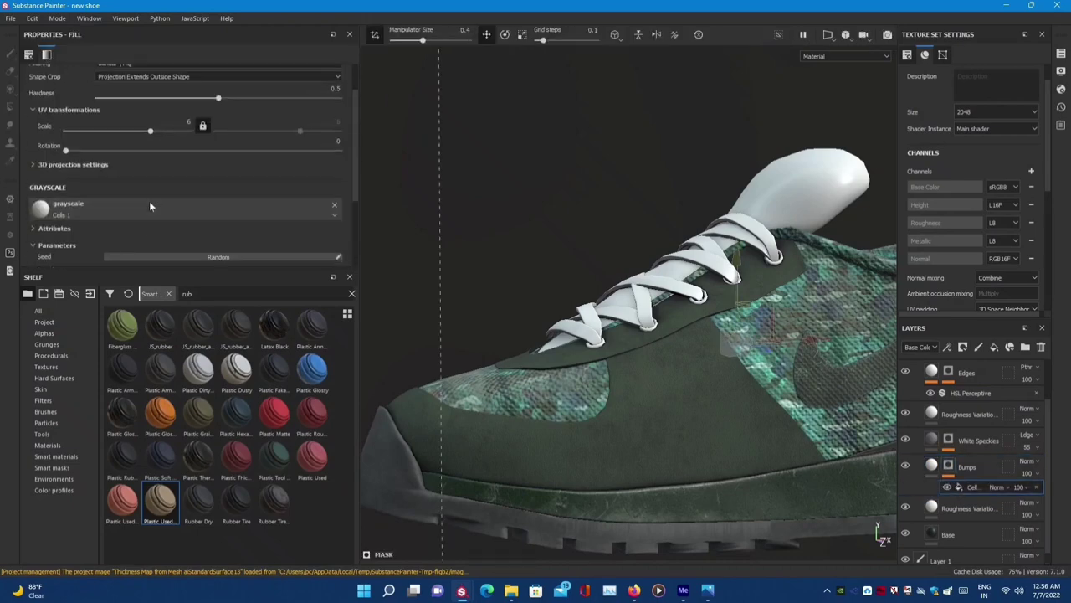
scroll(149, 200, up, 1)
key(c)
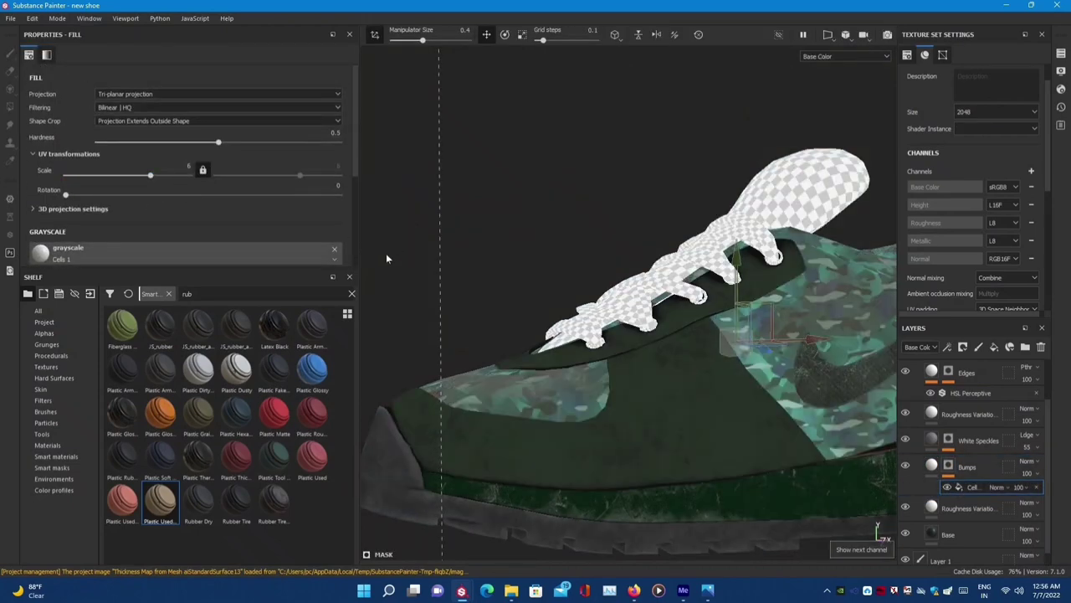
drag(164, 176, 114, 181)
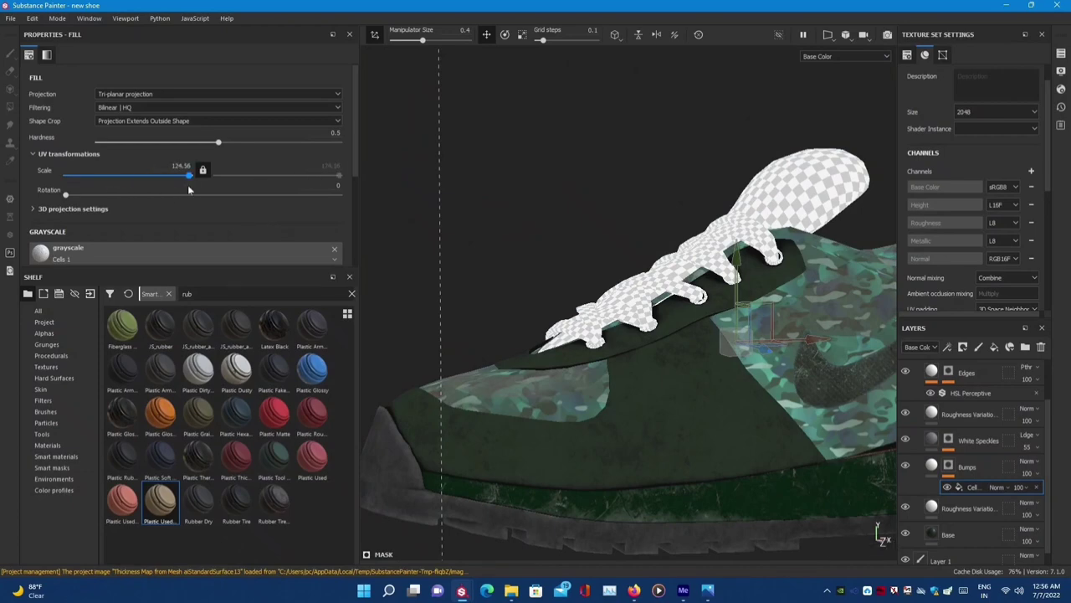
key(c)
key(c)
mouse_move(179, 172)
mouse_down()
mouse_move(130, 176)
mouse_move(193, 180)
mouse_up()
key(c)
key(c)
key(c)
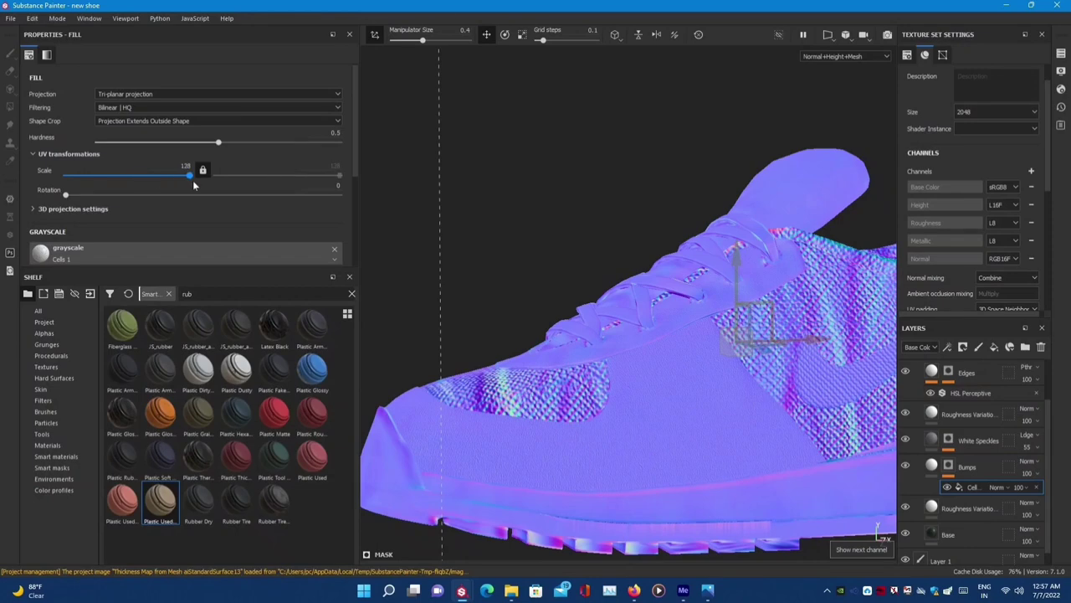
drag(118, 177, 119, 179)
key(c)
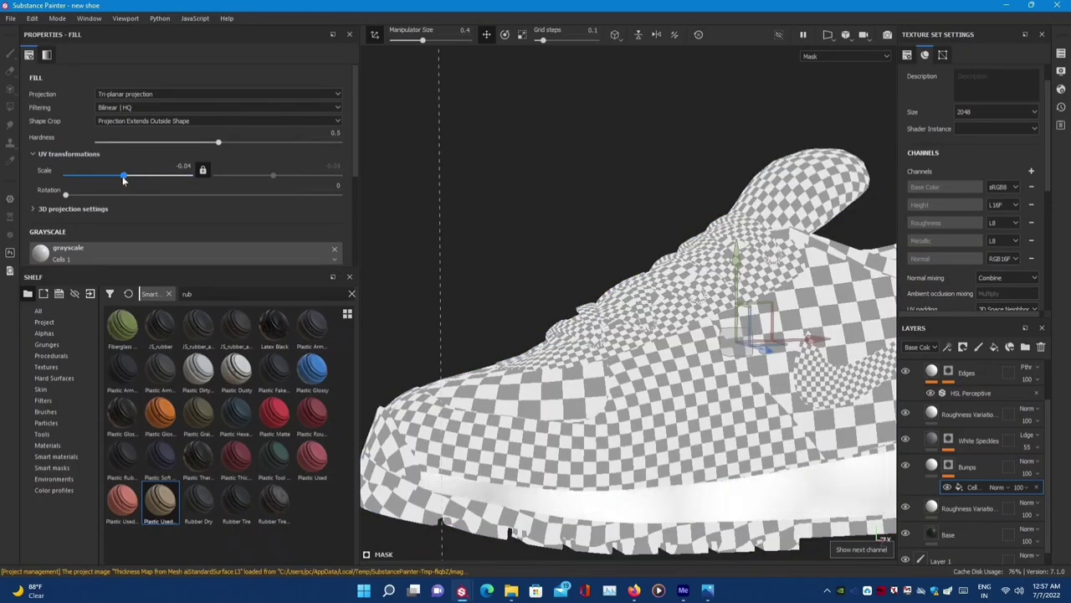
click(155, 96)
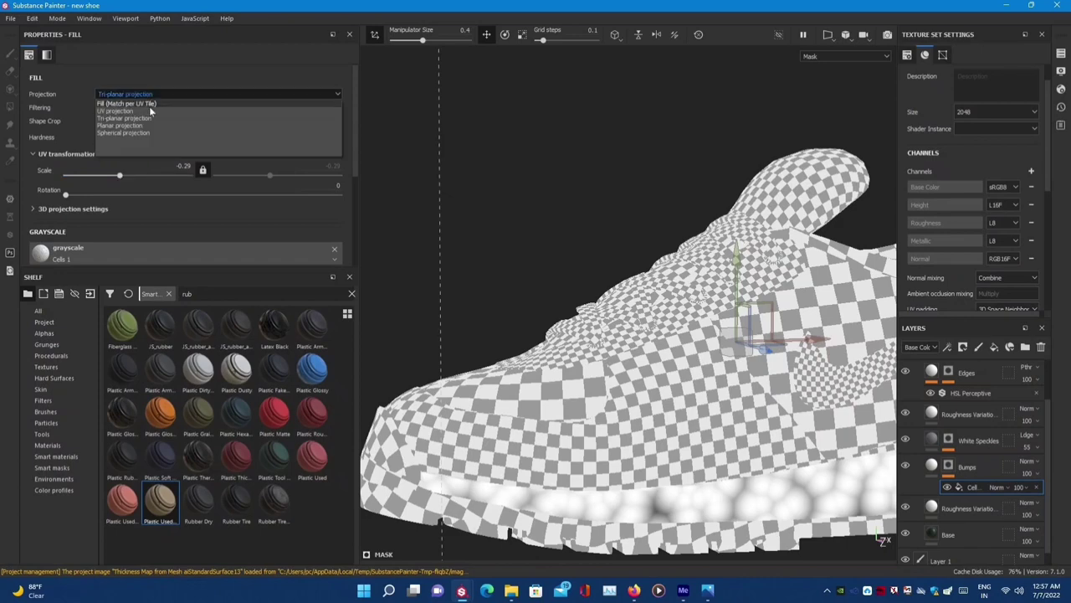
click(149, 107)
key(m)
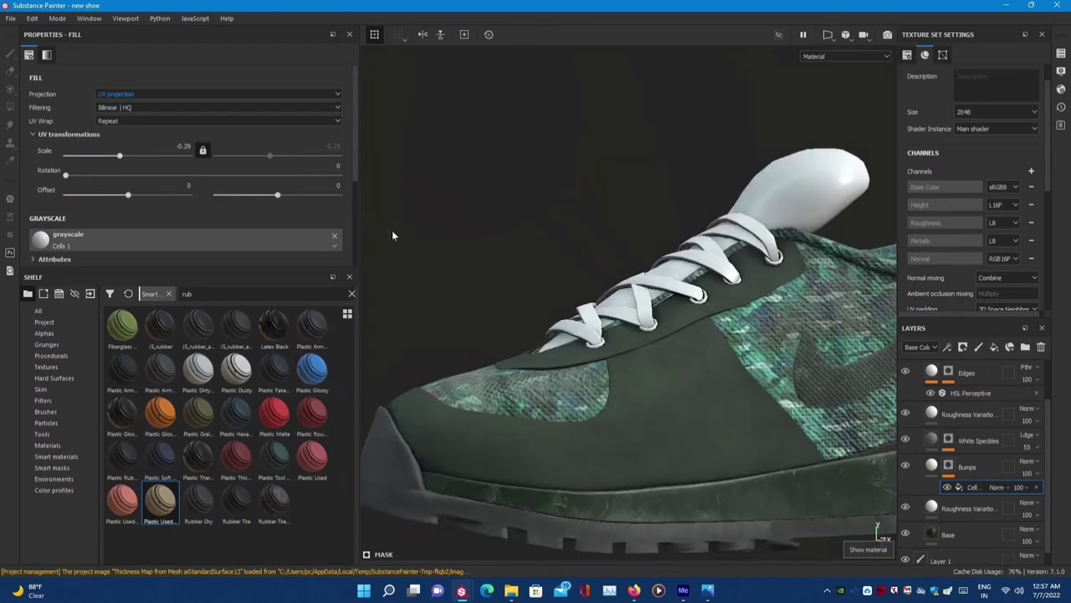
drag(119, 157, 128, 158)
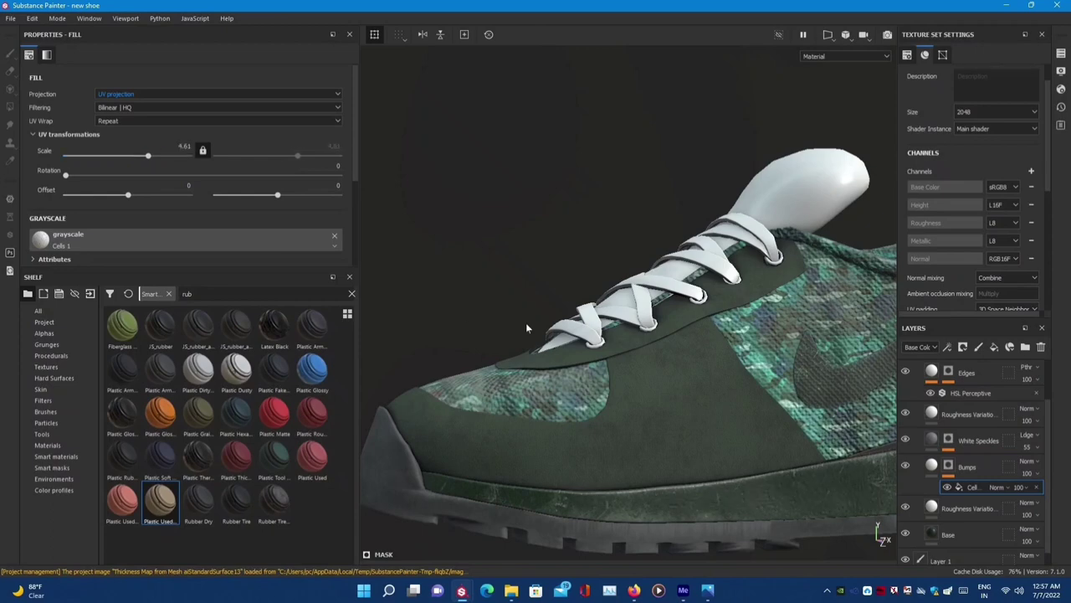
- Orbit around the whole shoe, rotate the lighting, and view it full-window without panels
alt+drag(527, 328, 499, 319)
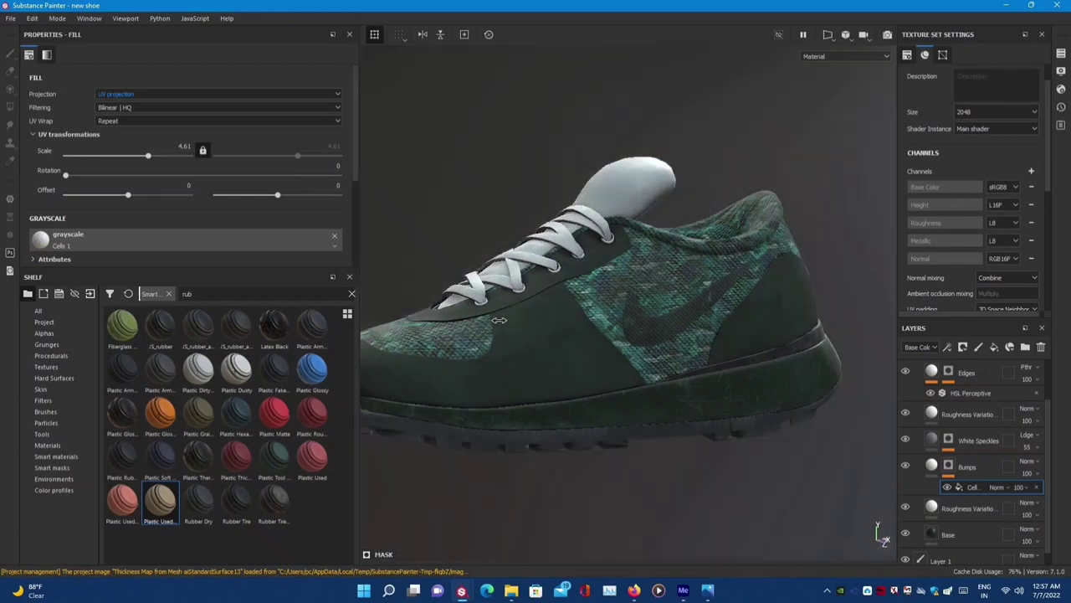
shift+right_drag(498, 320, 520, 340)
alt+middle_drag(521, 340, 572, 352)
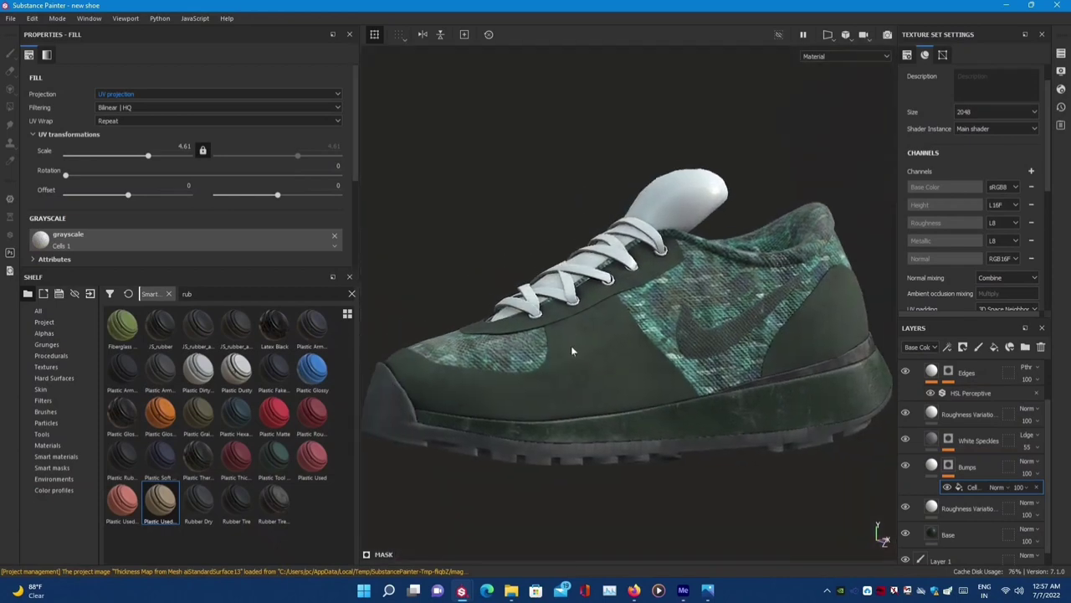
shift+right_drag(573, 352, 586, 334)
alt+drag(586, 335, 600, 299)
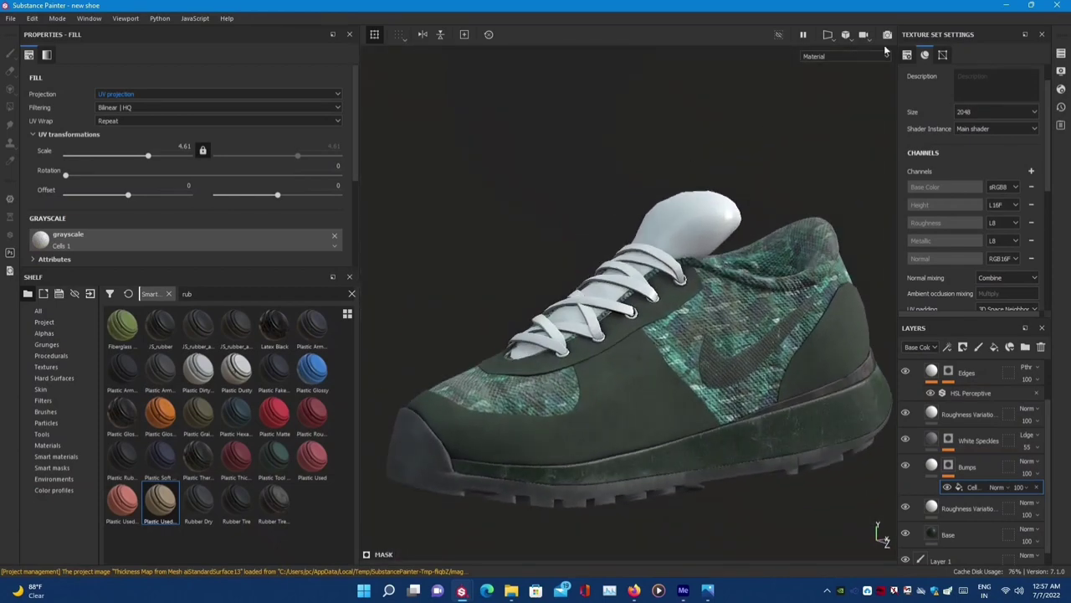
key(Tab)
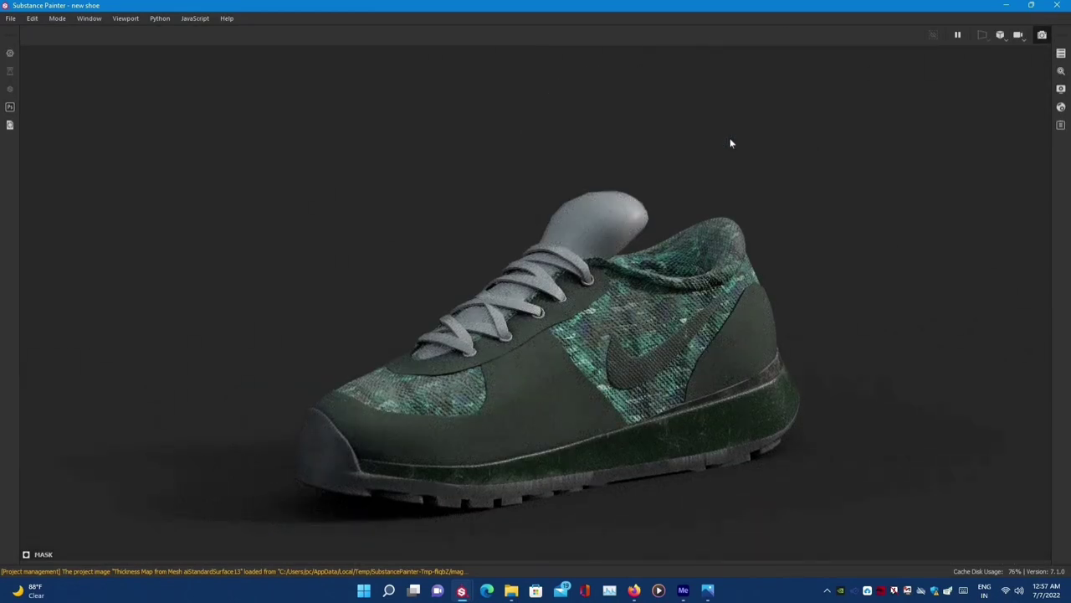
- Restore the side panels and collapse the EdgesM folder in the layer stack
key(Tab)
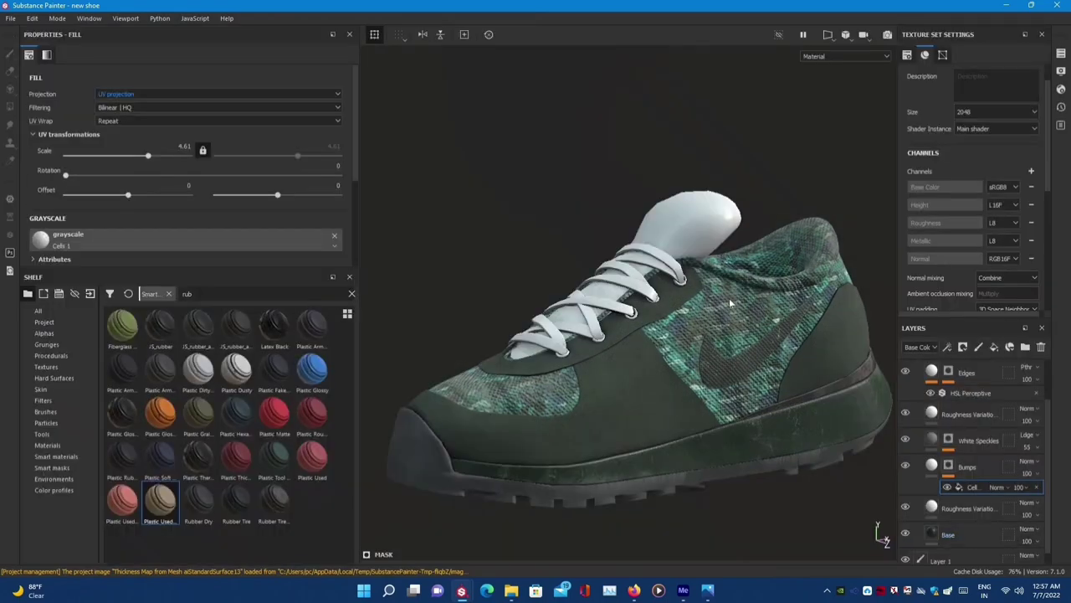
scroll(612, 358, up, 3)
scroll(612, 358, up, 3)
scroll(611, 358, up, 3)
click(971, 399)
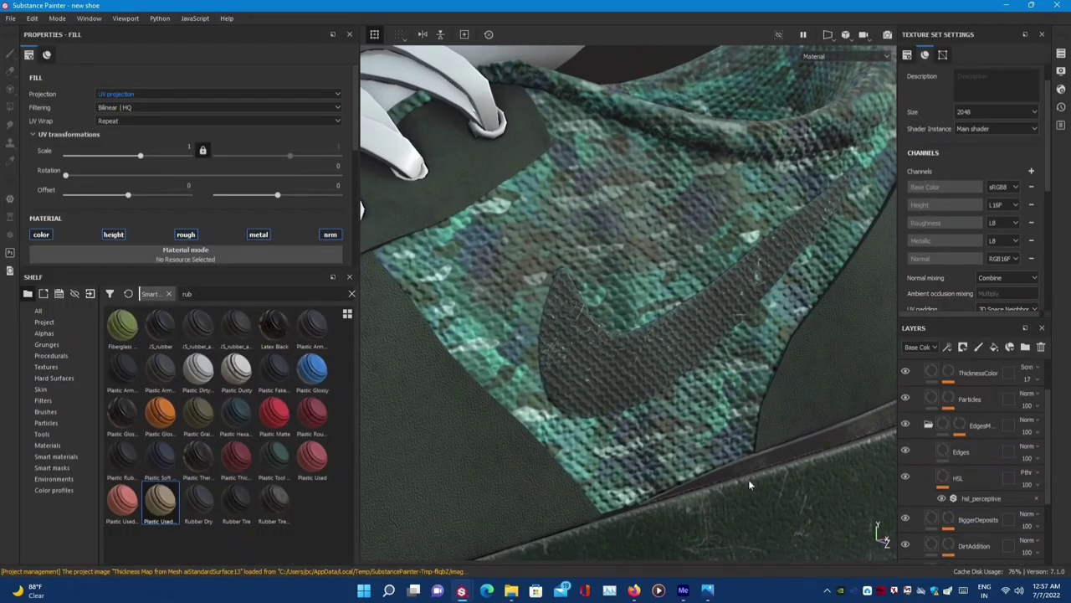
scroll(925, 528, up, 3)
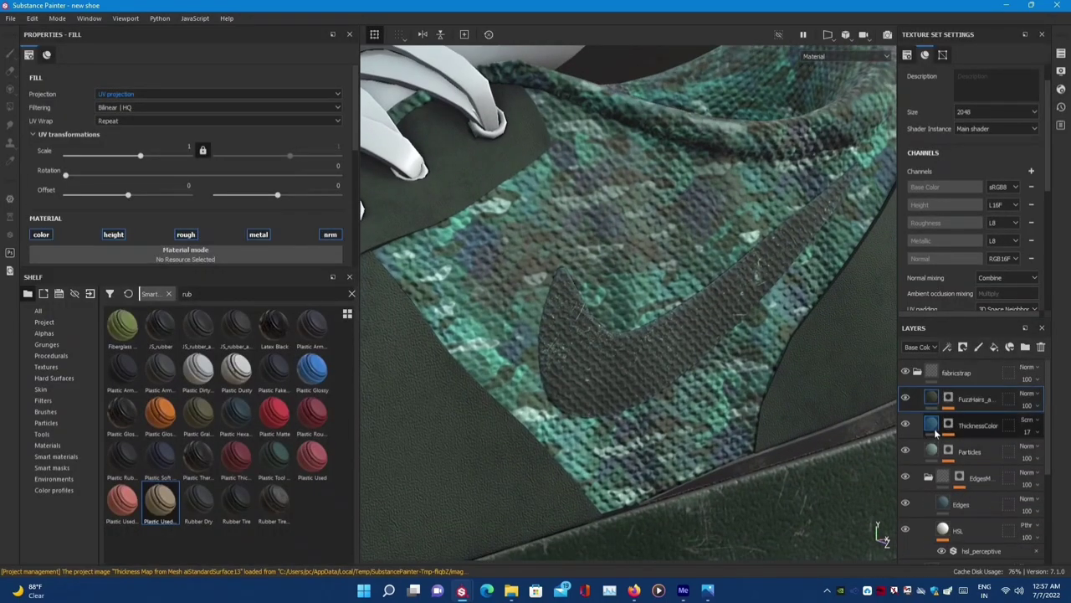
click(929, 477)
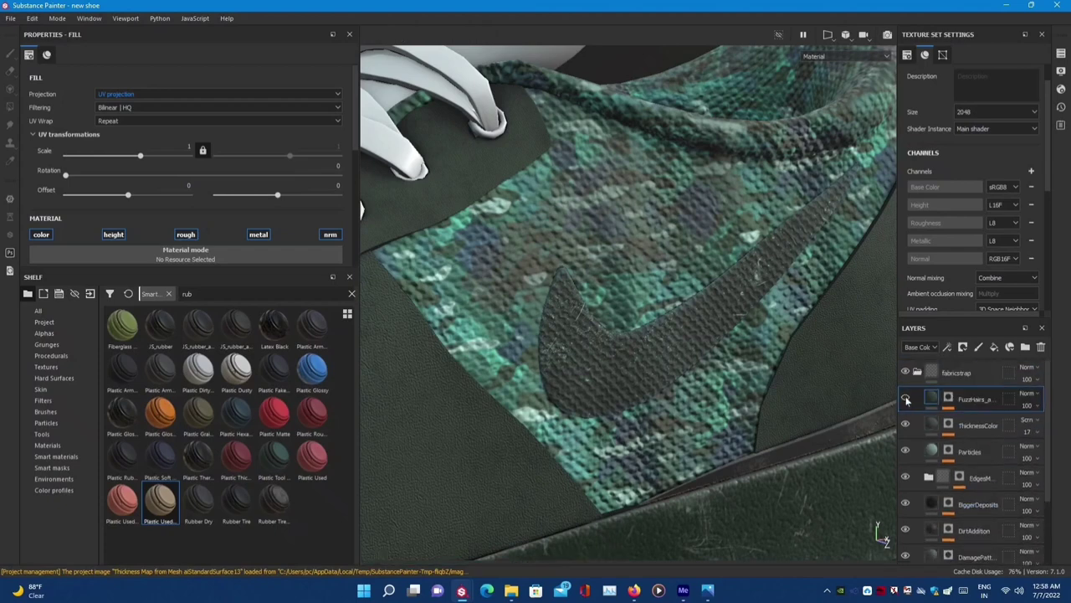
- Show the layer stack's Height channel and hide the Fabric Suit Vintage layer
click(918, 347)
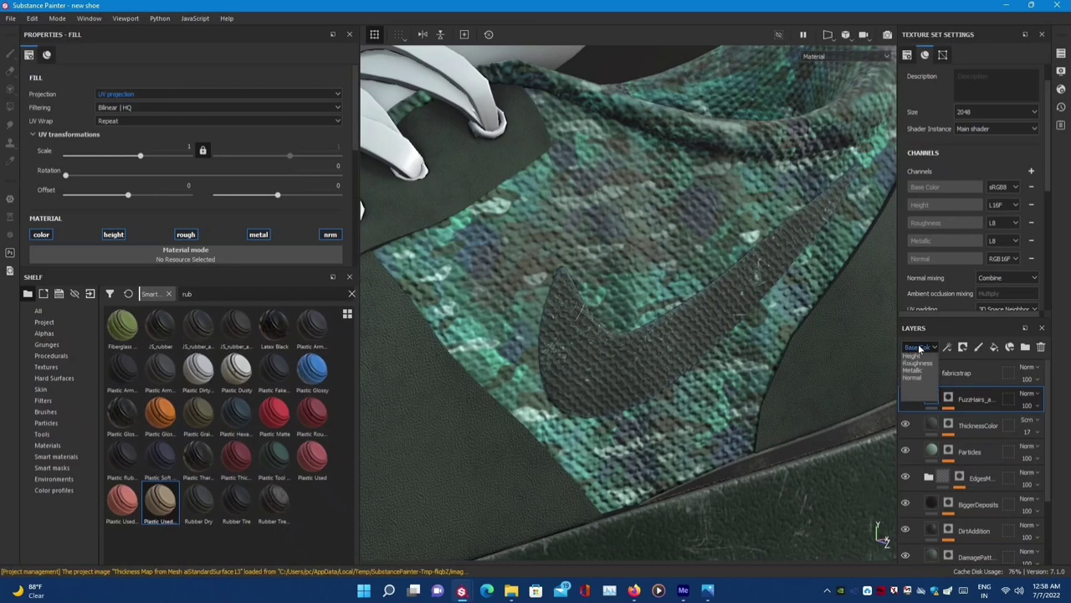
click(921, 368)
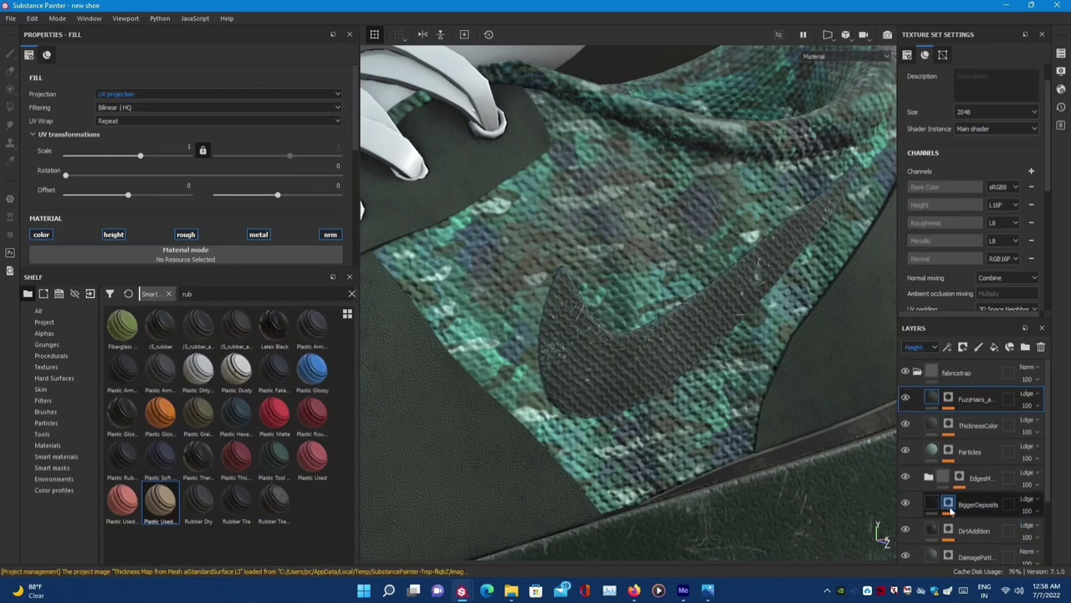
scroll(930, 501, down, 3)
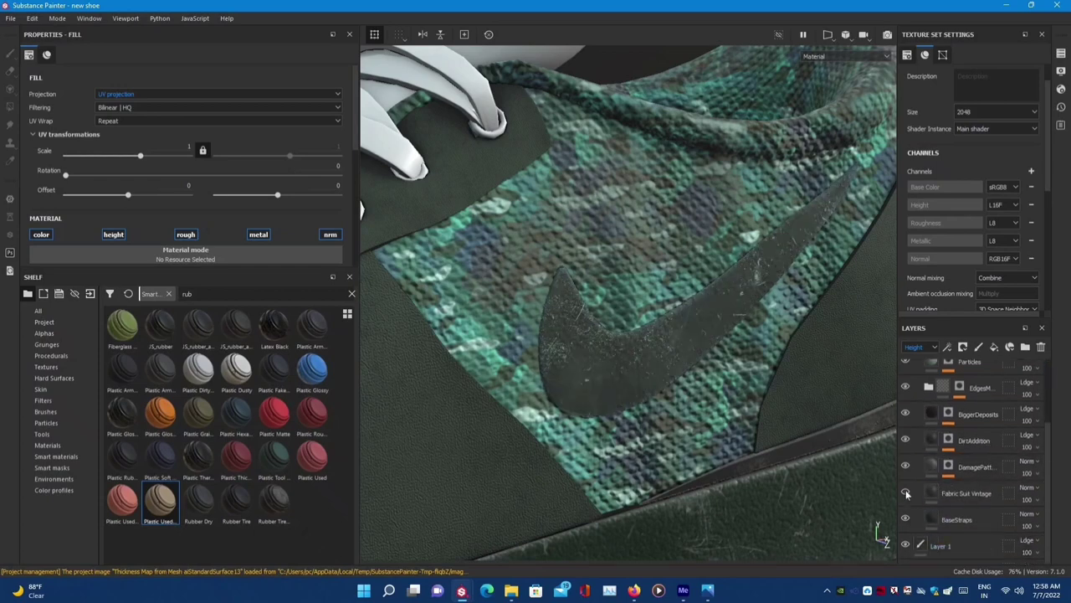
click(906, 493)
scroll(795, 471, down, 5)
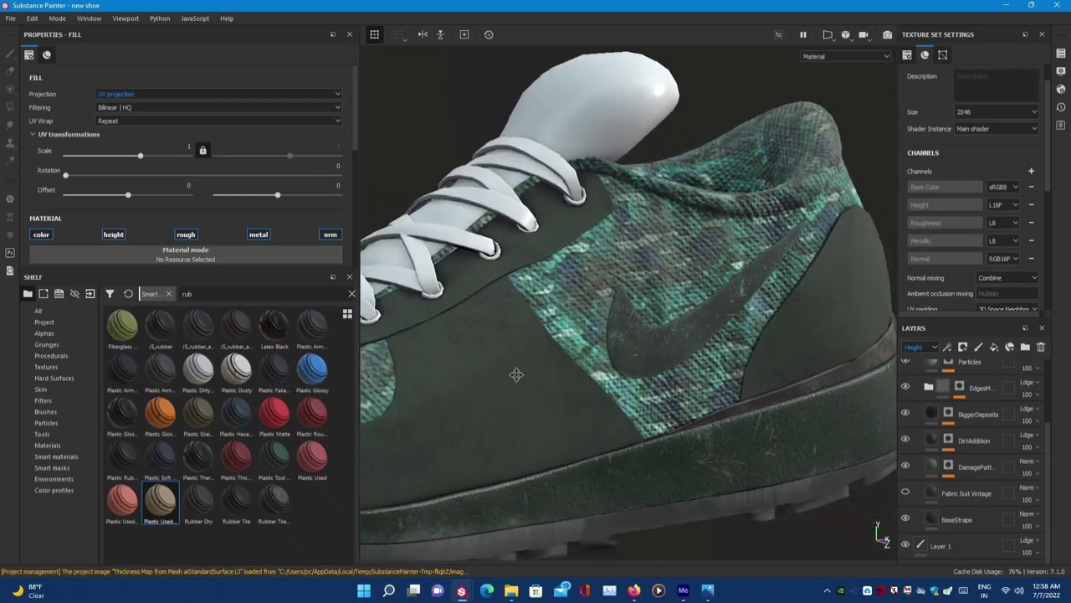
alt+drag(795, 470, 670, 209)
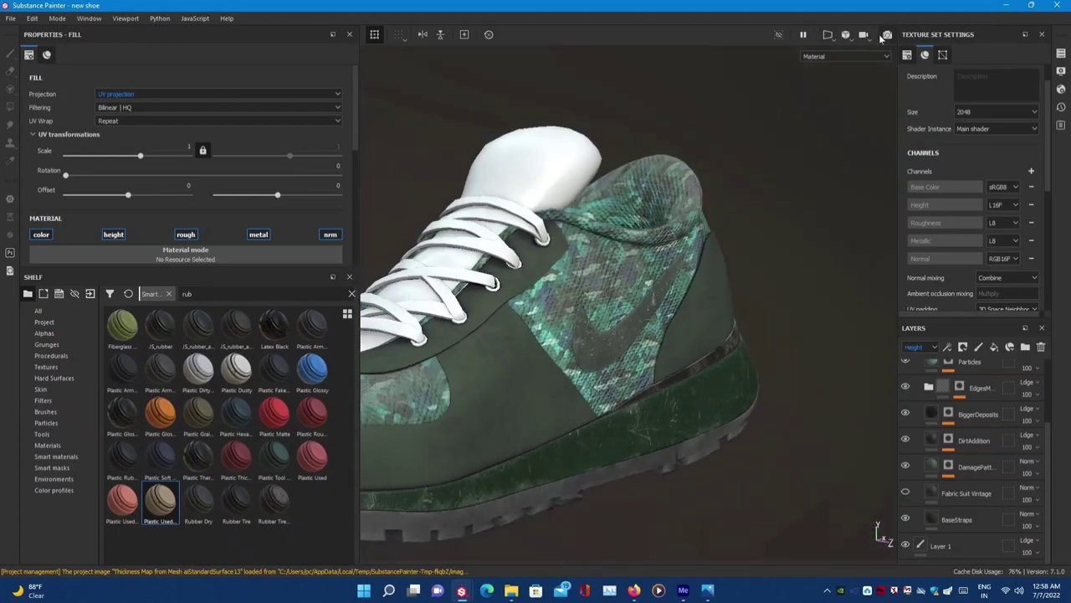
key(Tab)
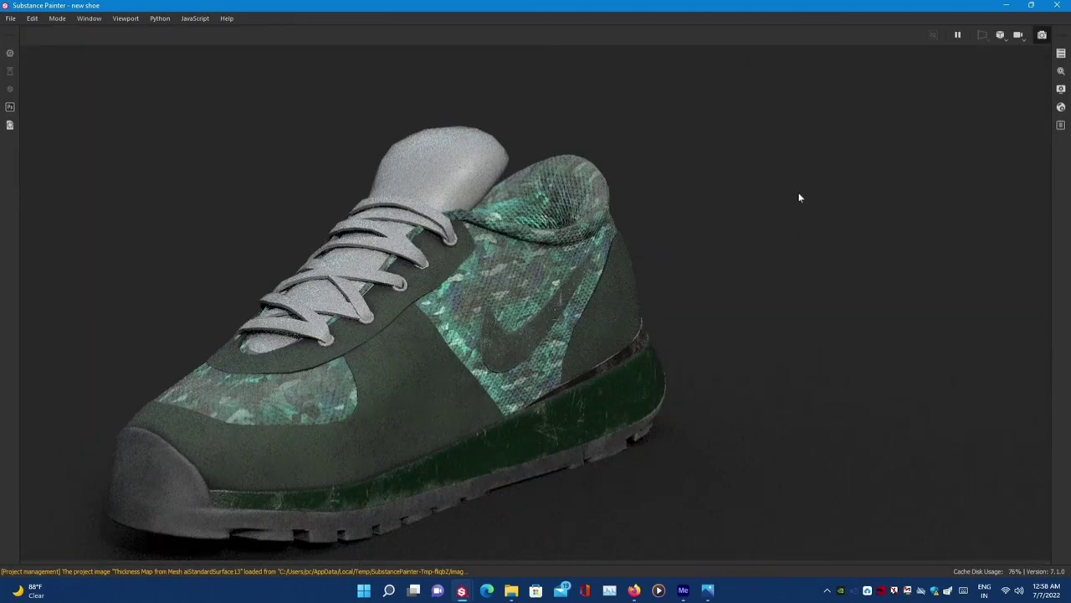
key(F10)
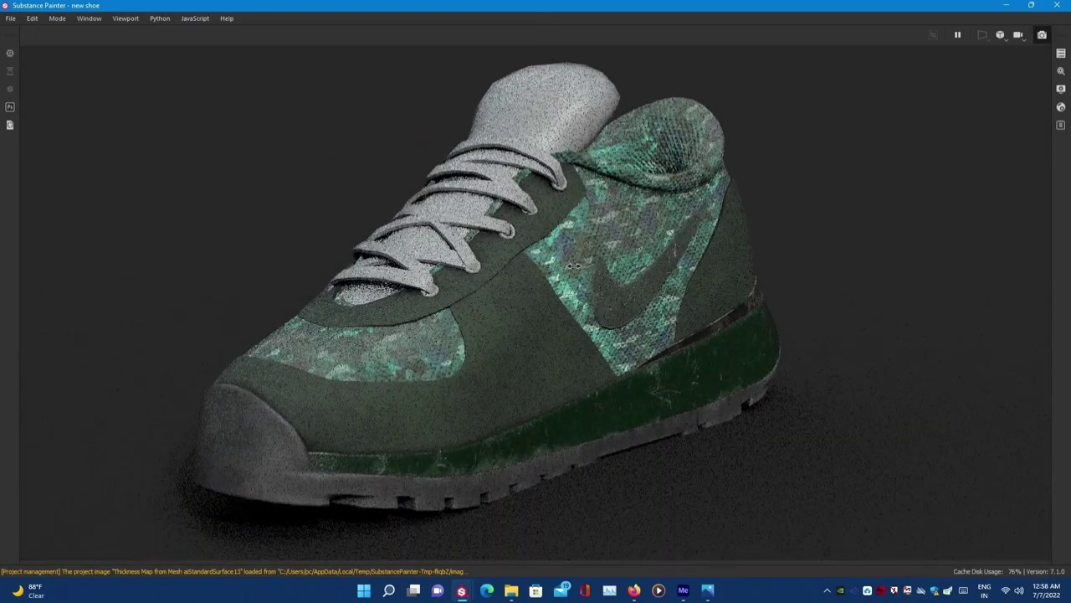
mouse_move(574, 266)
shift+right_down()
mouse_move(470, 285)
mouse_move(803, 131)
shift+right_up()
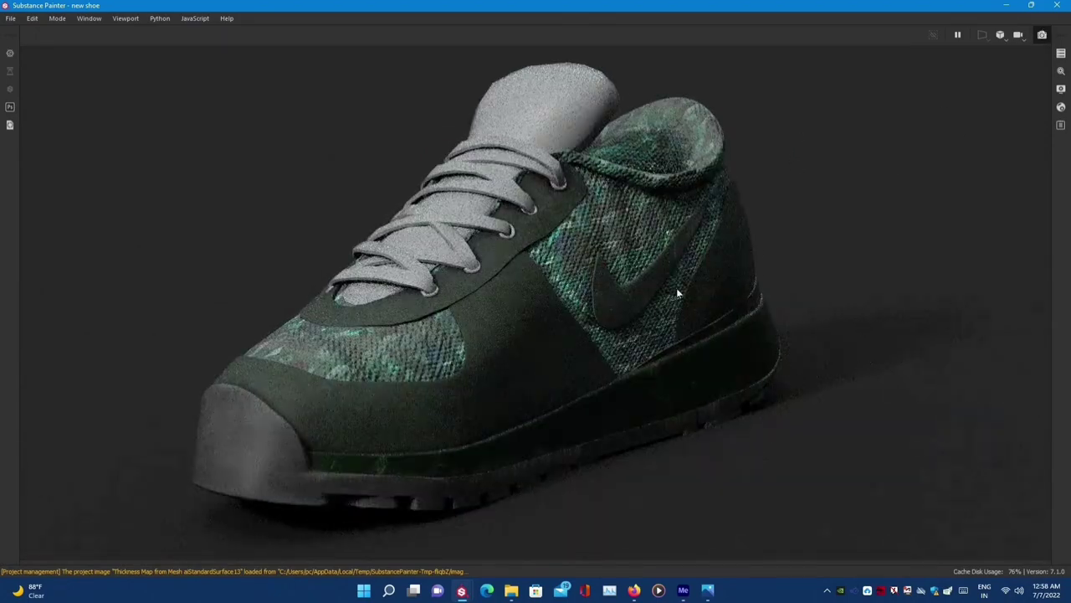
key(F10)
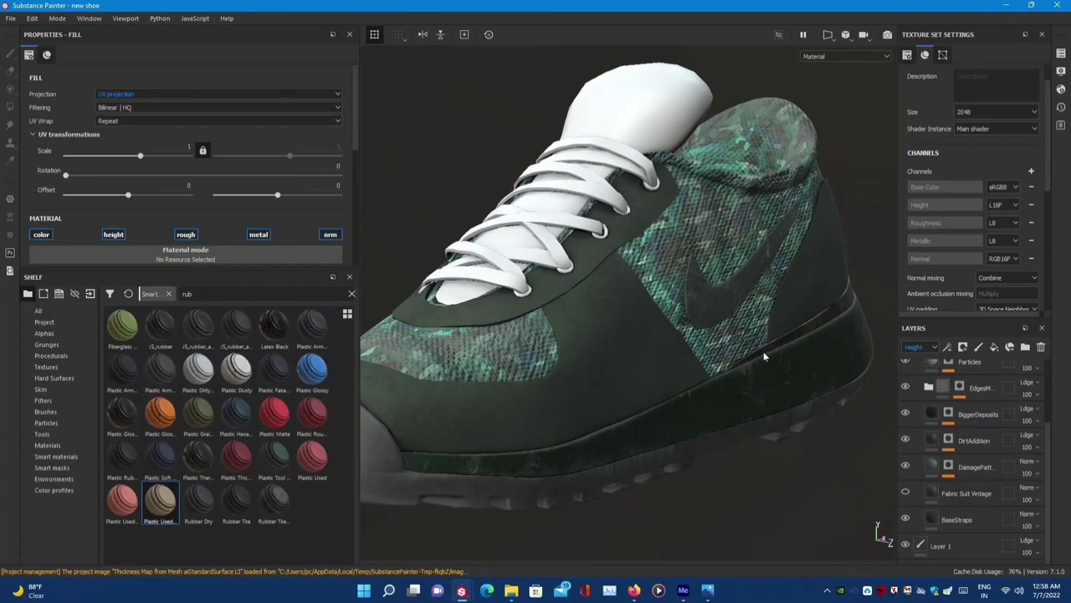
- Narrow the left panels and hide all docked panels so the shoe fills the viewport
scroll(753, 368, up, 5)
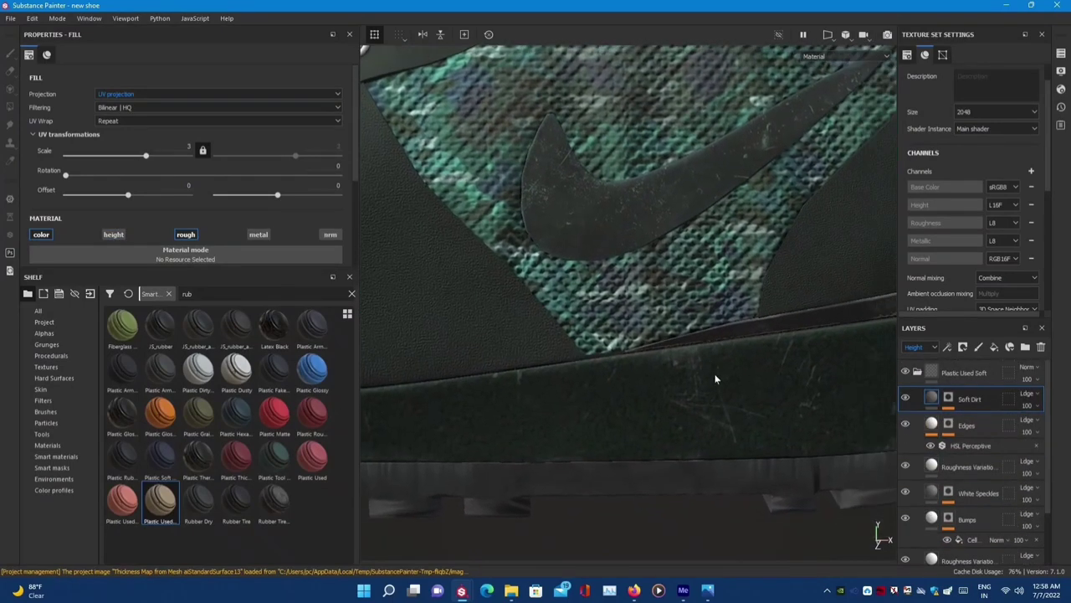
alt+drag(715, 379, 789, 370)
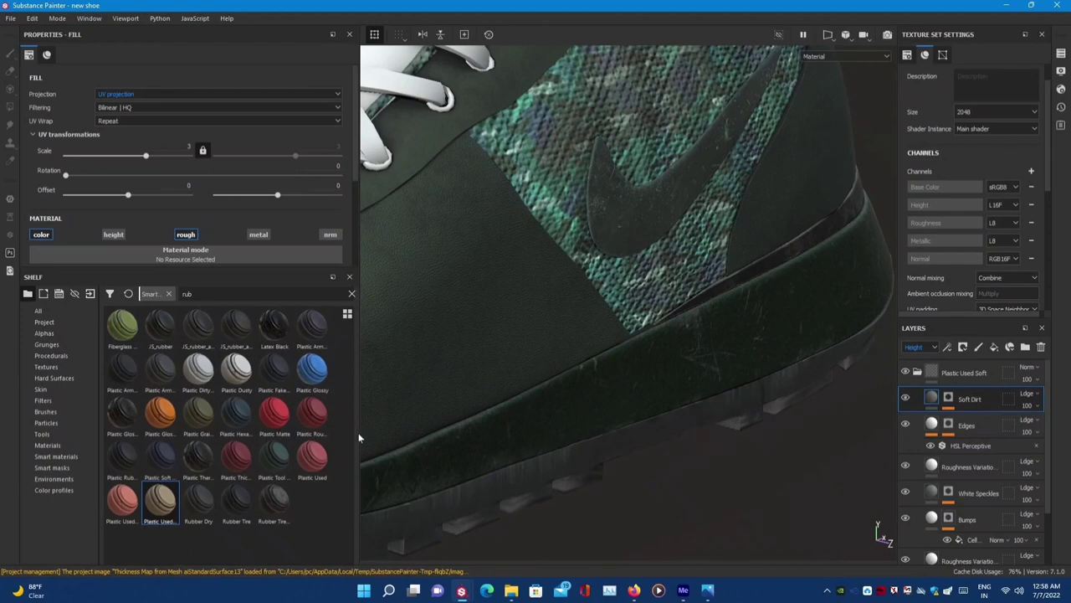
click(360, 437)
drag(360, 432, 185, 405)
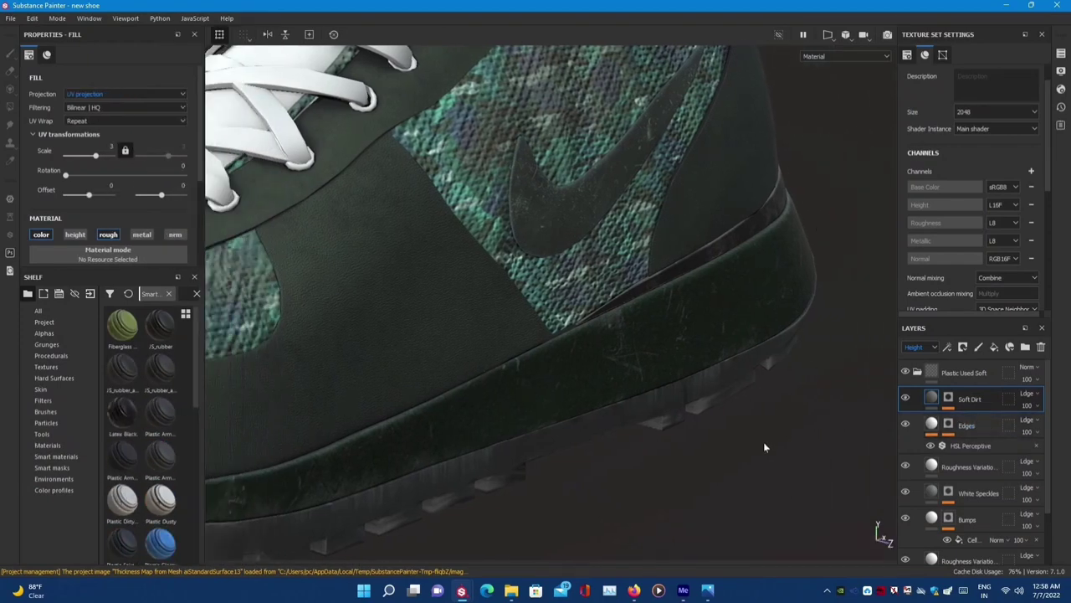
mouse_move(763, 441)
alt+right_down()
mouse_move(734, 457)
mouse_move(889, 264)
alt+right_up()
key(Tab)
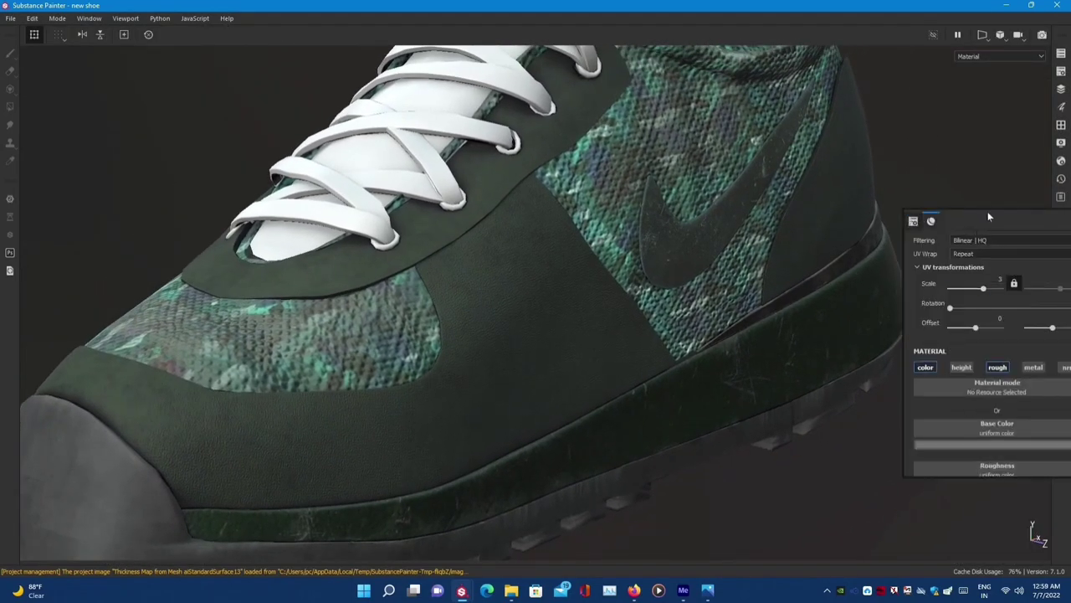
scroll(958, 265, down, 1)
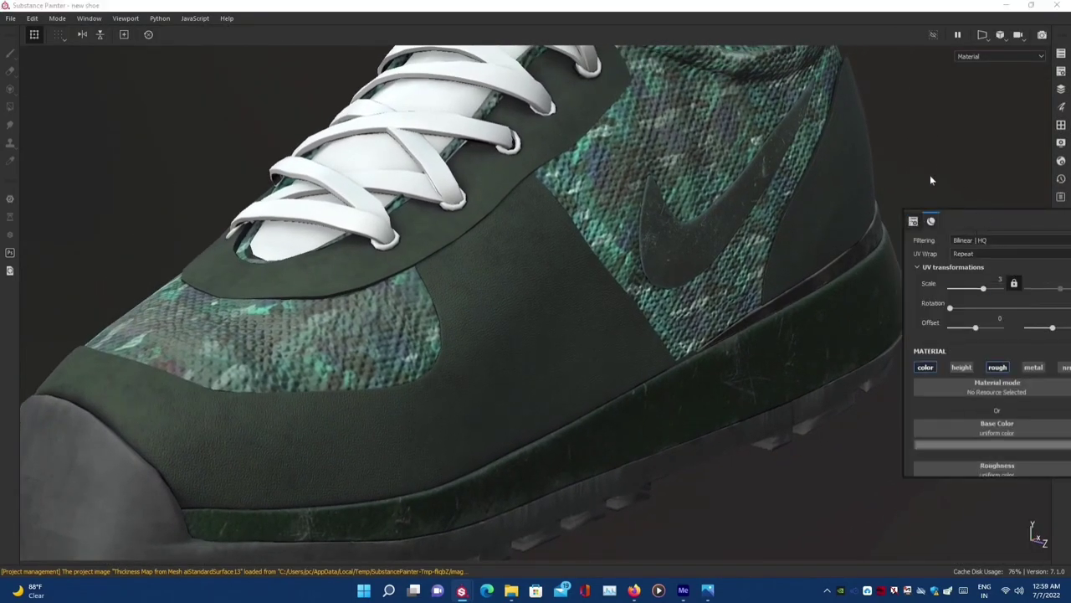
scroll(674, 326, down, 2)
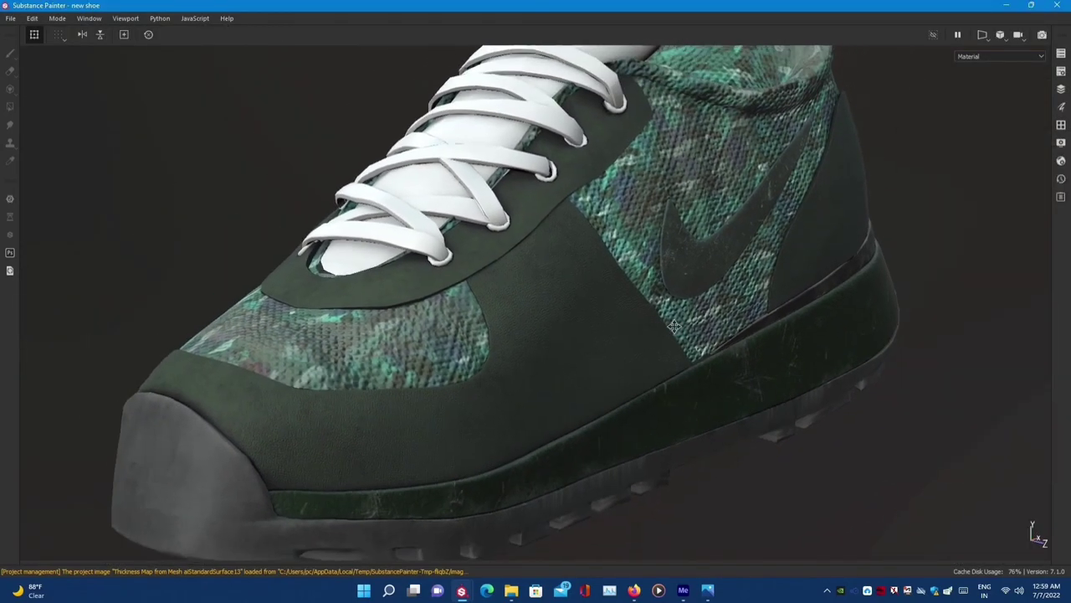
alt+middle_drag(675, 327, 588, 372)
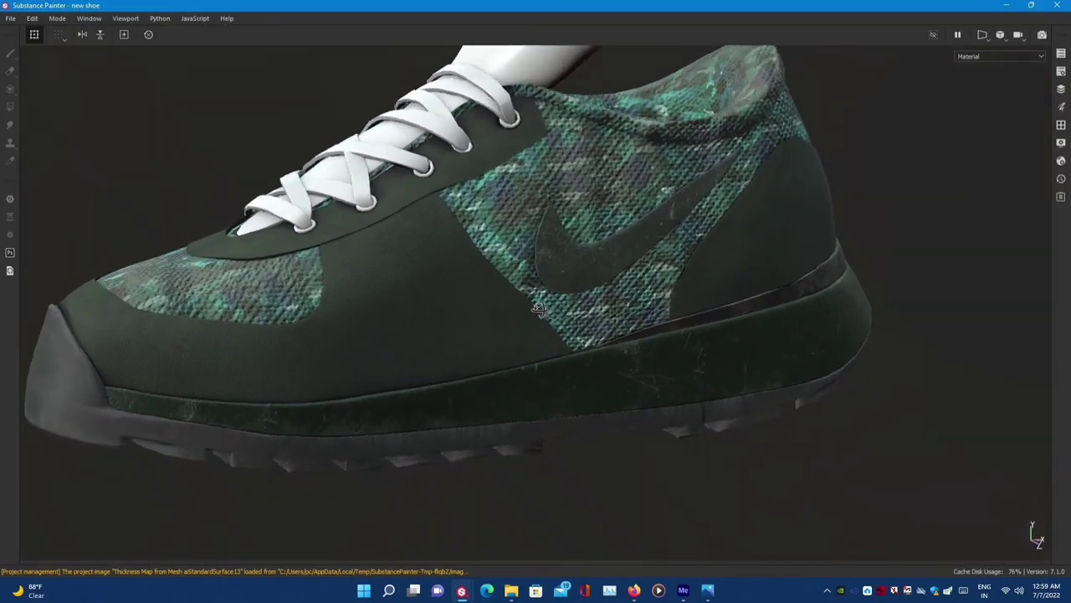
- Bring up the Layers panel as a floating window beside the shoe
click(1062, 109)
click(1062, 88)
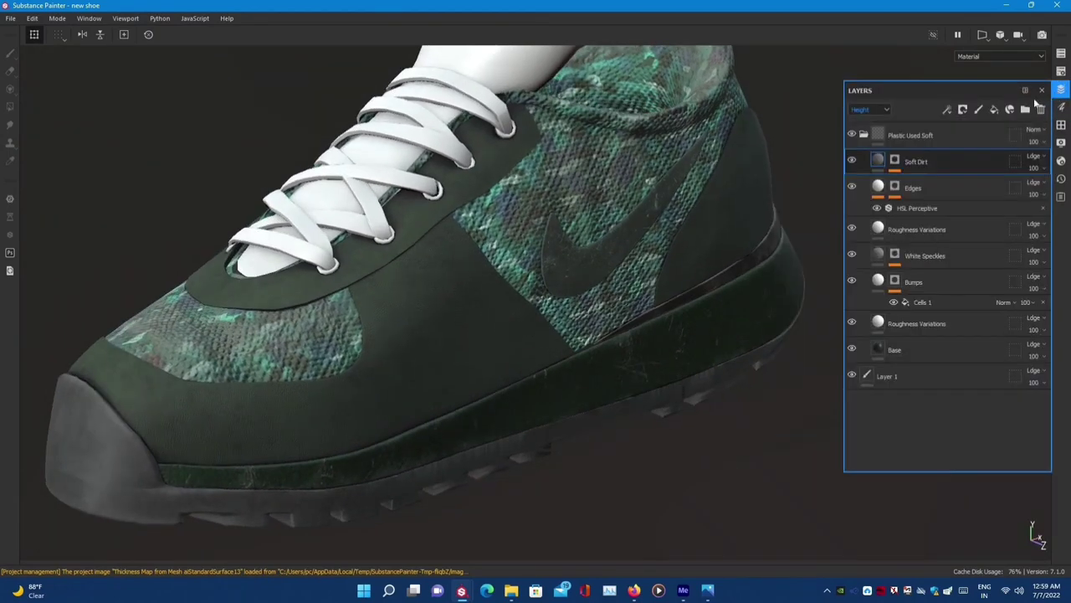
drag(981, 92, 958, 101)
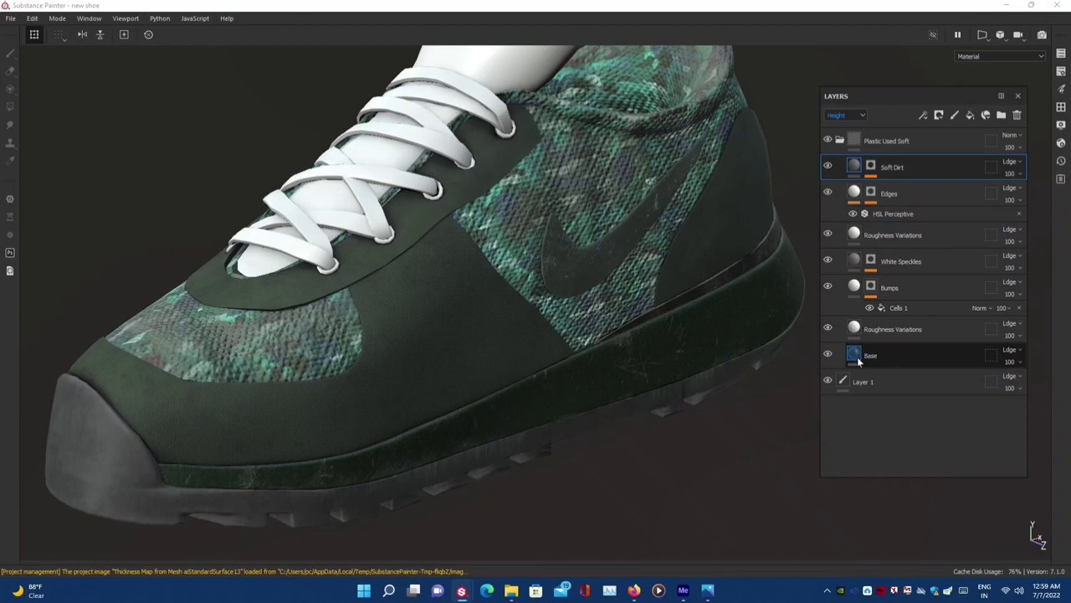
alt+drag(639, 210, 605, 448)
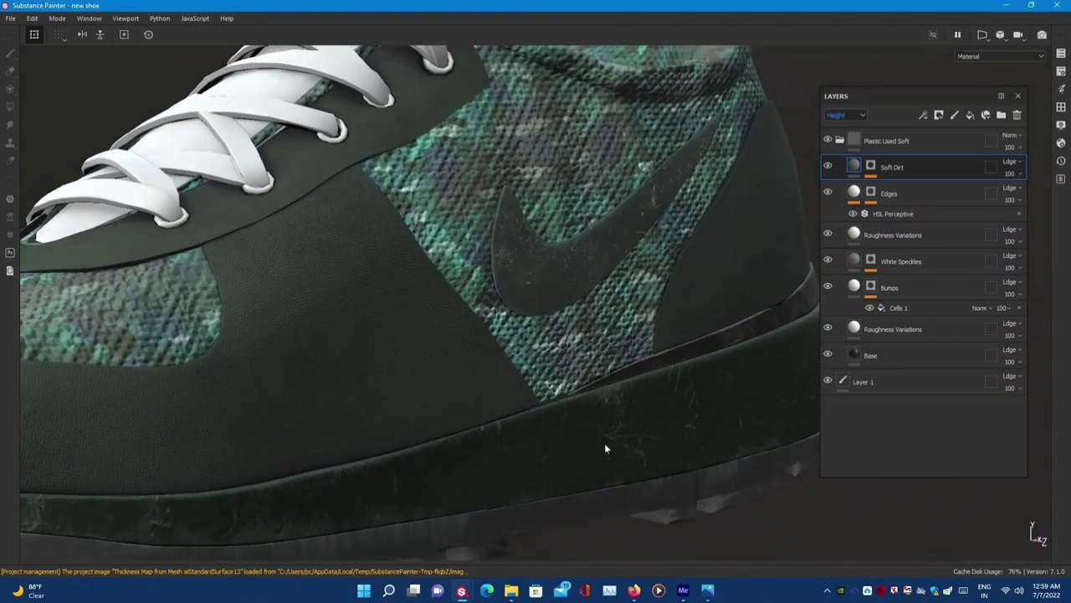
shift+right_drag(606, 449, 627, 449)
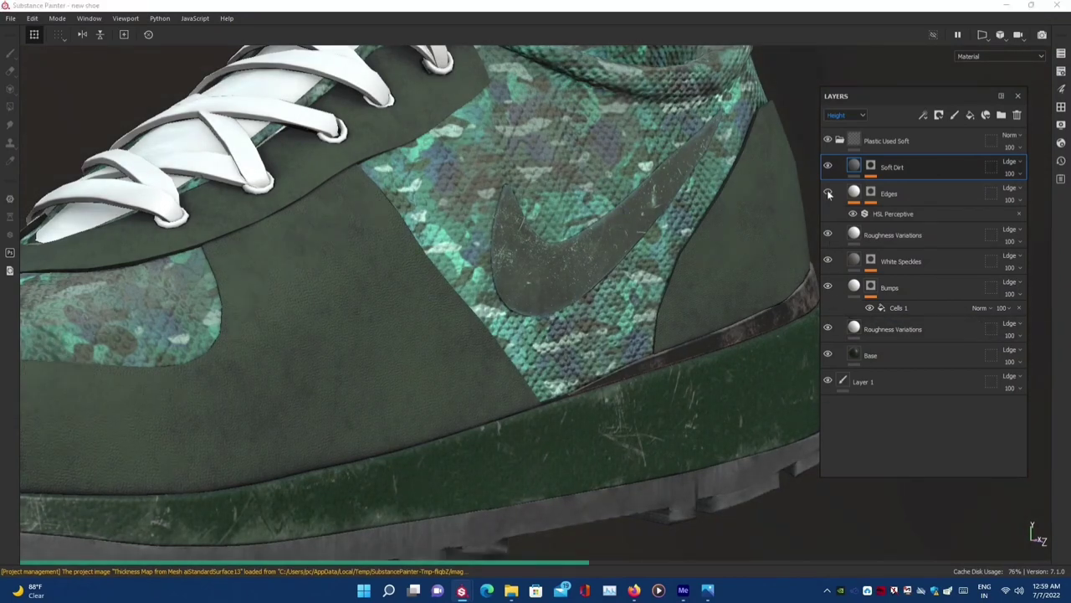
- Set the Soft Dirt generator's Dirt Level to 0.84 and Dirt Contrast to 0.54
click(873, 166)
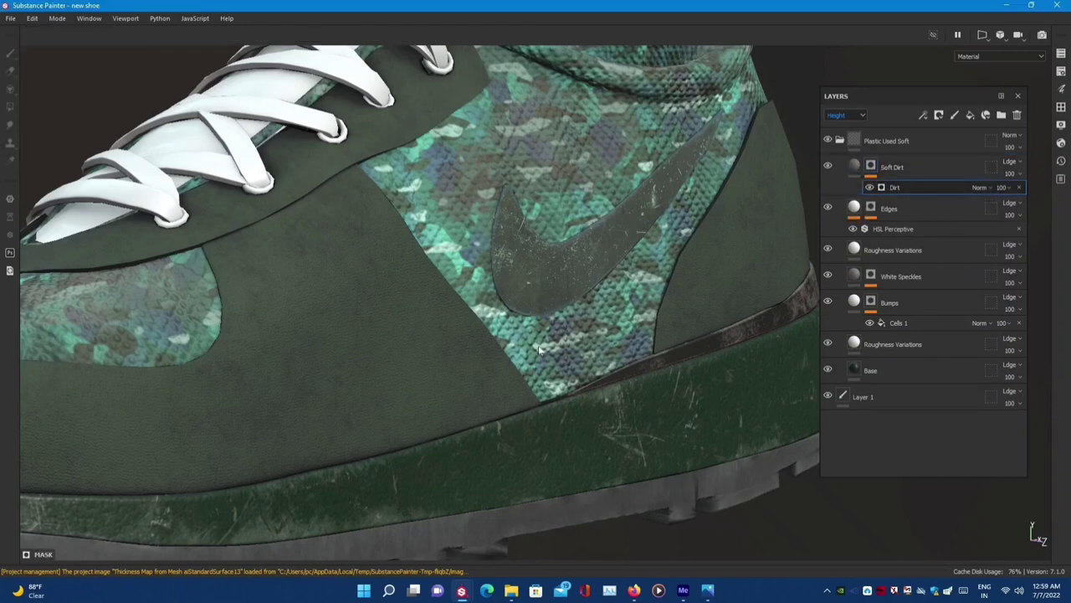
key(c)
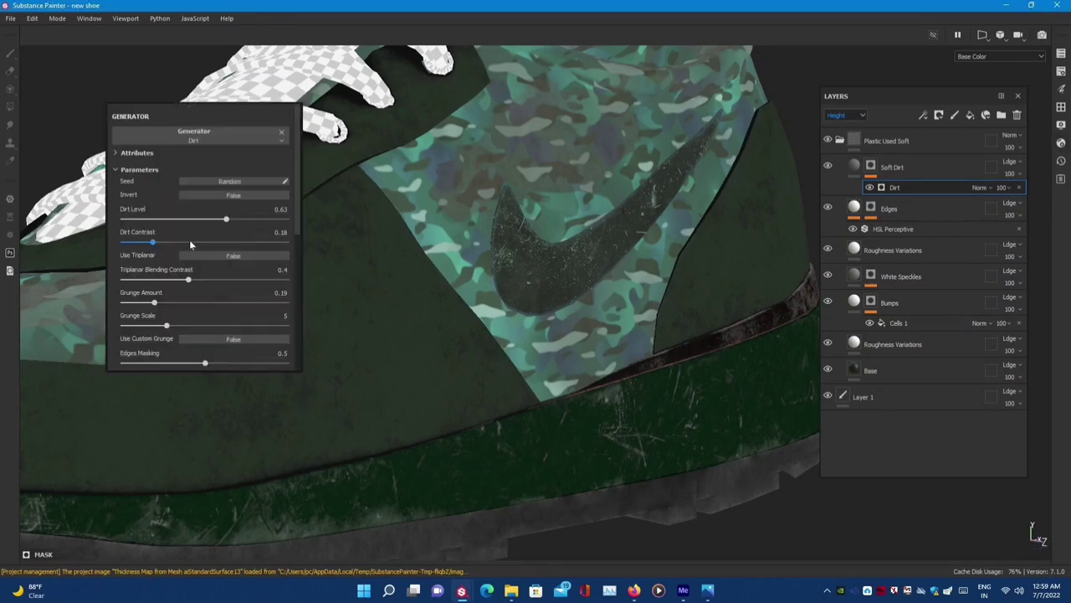
mouse_move(226, 221)
mouse_down()
mouse_move(327, 230)
mouse_move(139, 247)
mouse_move(214, 275)
mouse_up()
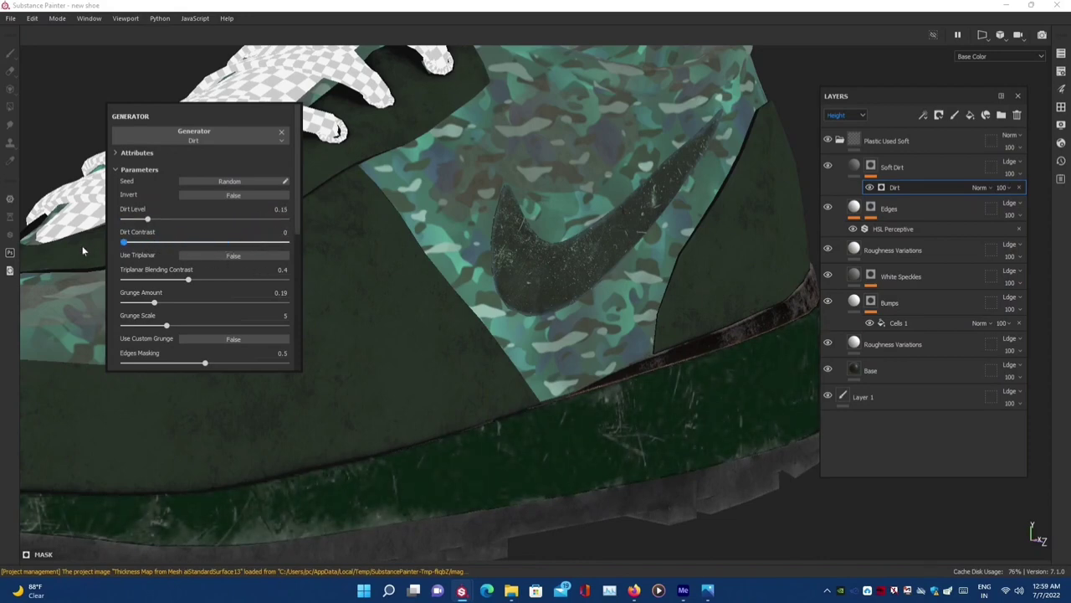
drag(147, 218, 115, 234)
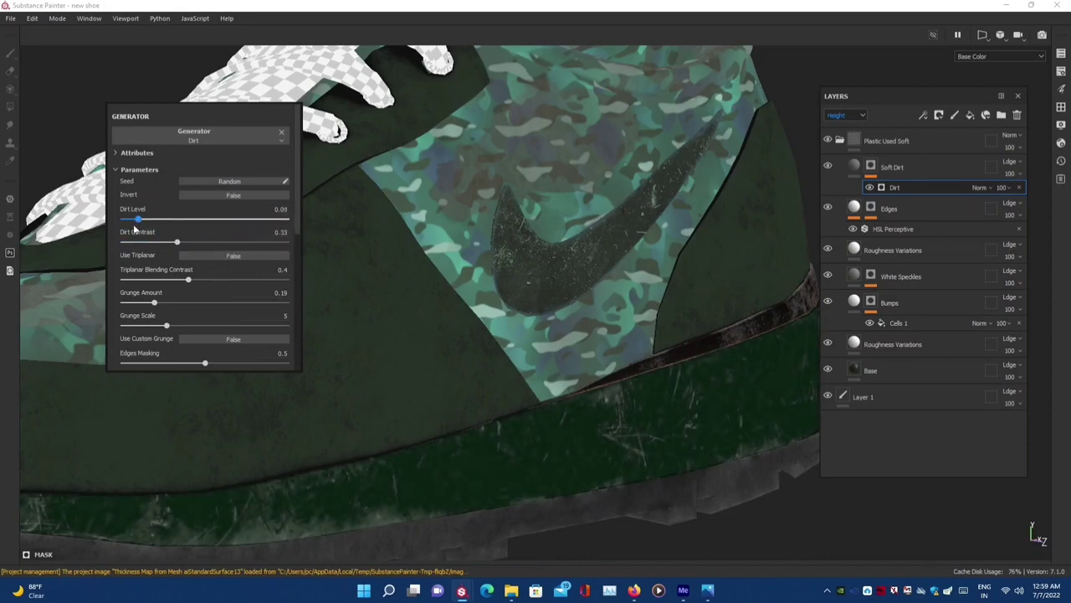
key(m)
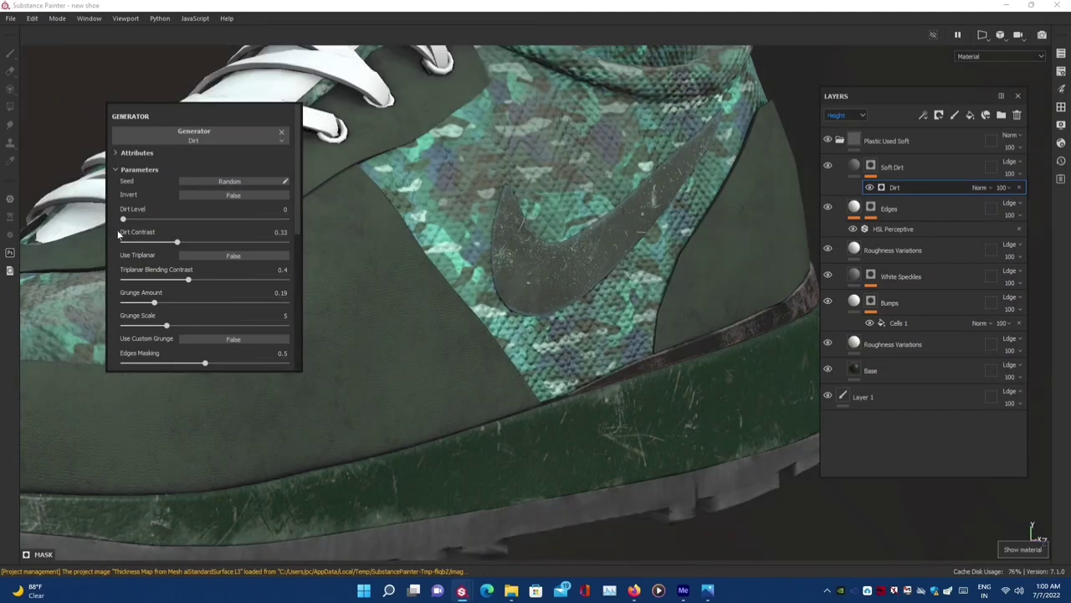
drag(149, 219, 234, 242)
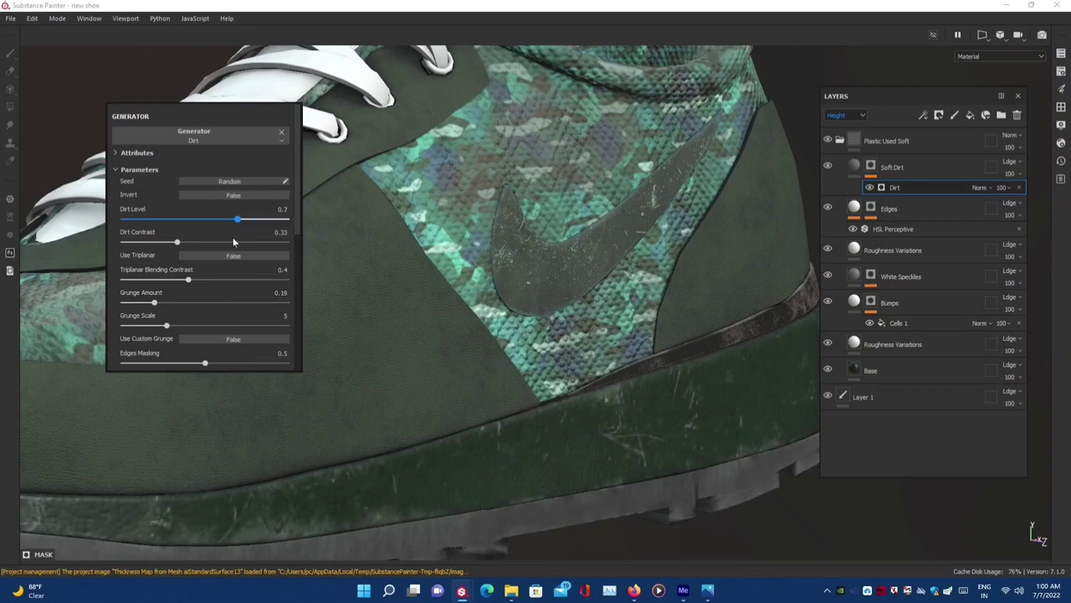
drag(177, 241, 214, 242)
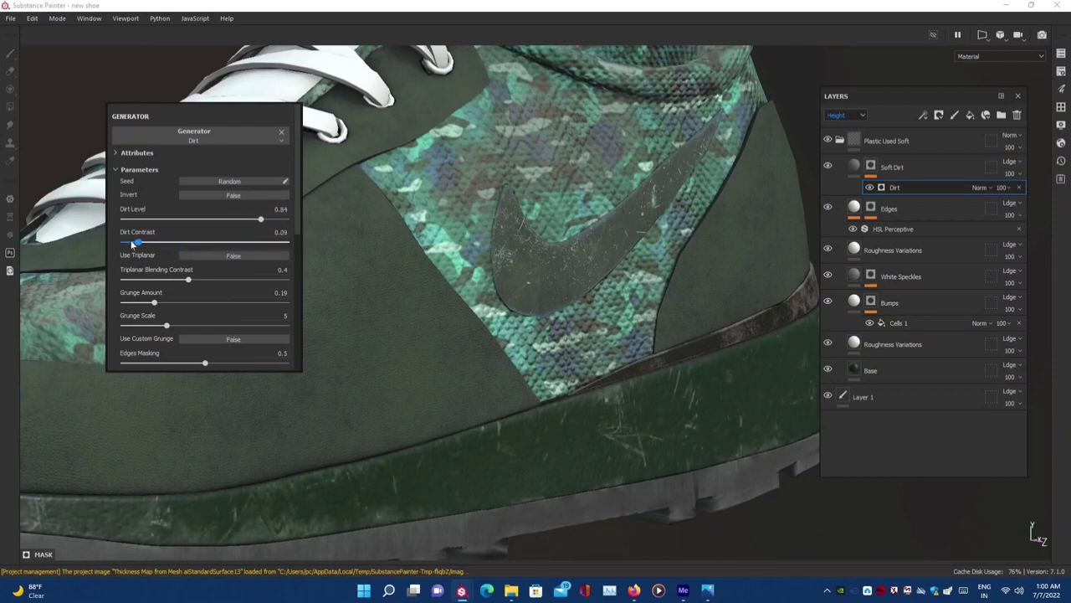
drag(292, 248, 206, 243)
- Lower Triplanar Blending Contrast and set Grunge Scale to 6 and Grunge Amount to 0.46
mouse_move(188, 281)
mouse_down()
mouse_move(266, 279)
mouse_move(132, 279)
mouse_move(166, 280)
mouse_up()
scroll(173, 342, down, 1)
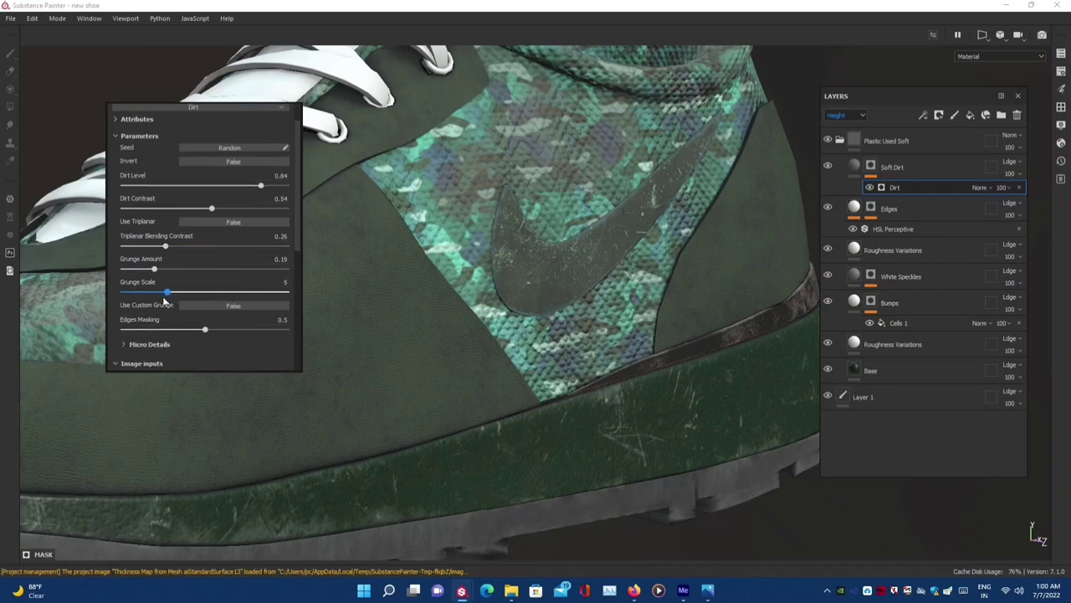
drag(164, 302, 186, 305)
key(c)
key(c)
key(c)
key(c)
key(c)
key(c)
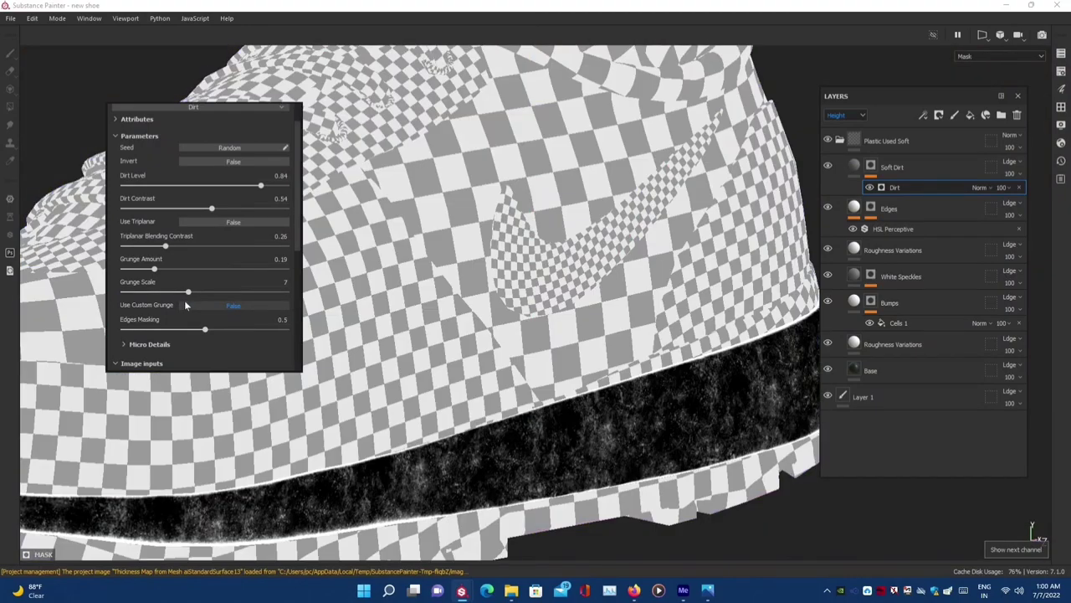
key(c)
key(c)
key(c)
key(c)
key(c)
key(c)
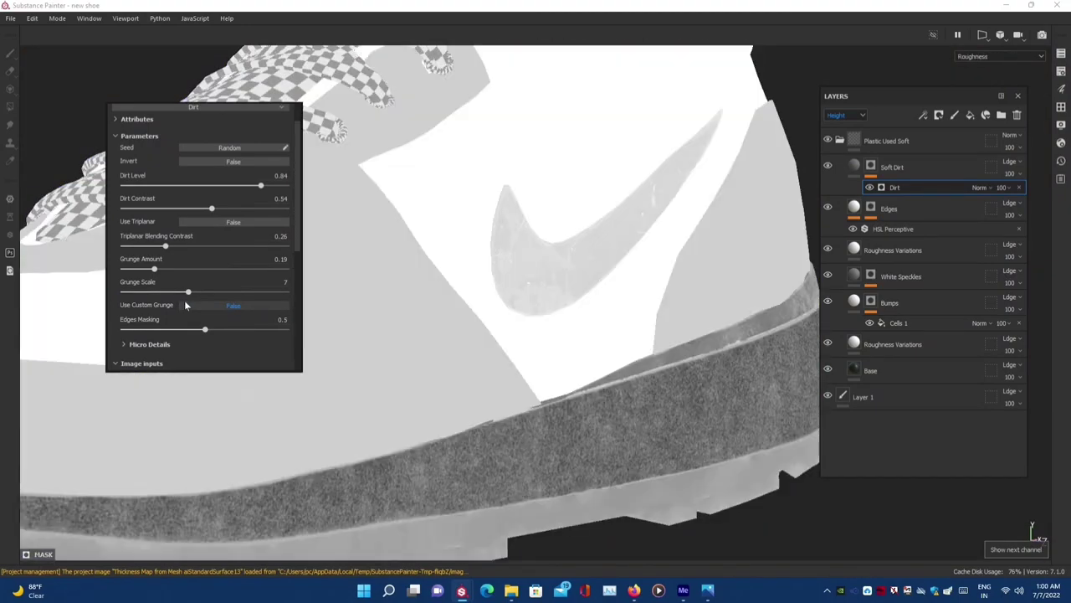
key(c)
key(c)
key(c)
key(c)
key(c)
key(c)
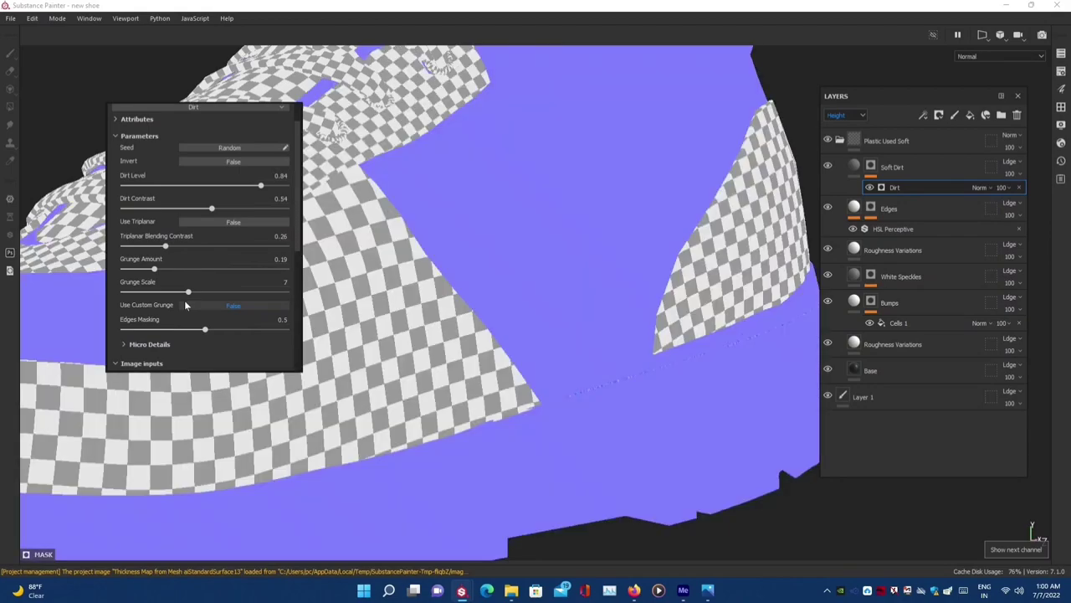
key(c)
key(c)
mouse_move(188, 292)
mouse_down()
mouse_move(212, 293)
mouse_move(177, 292)
mouse_move(174, 270)
mouse_move(184, 270)
mouse_up()
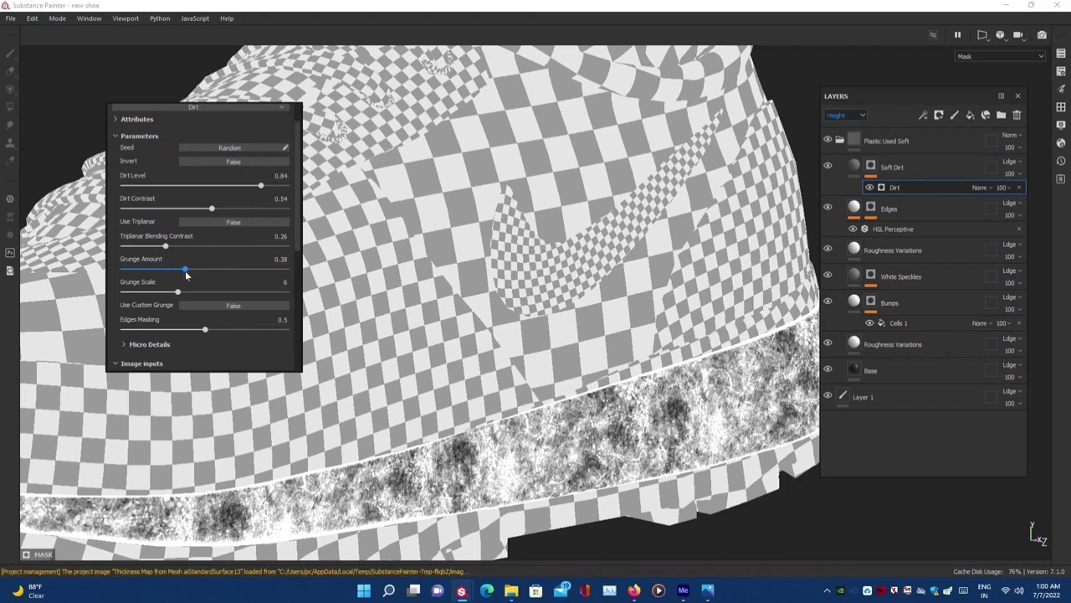
key(m)
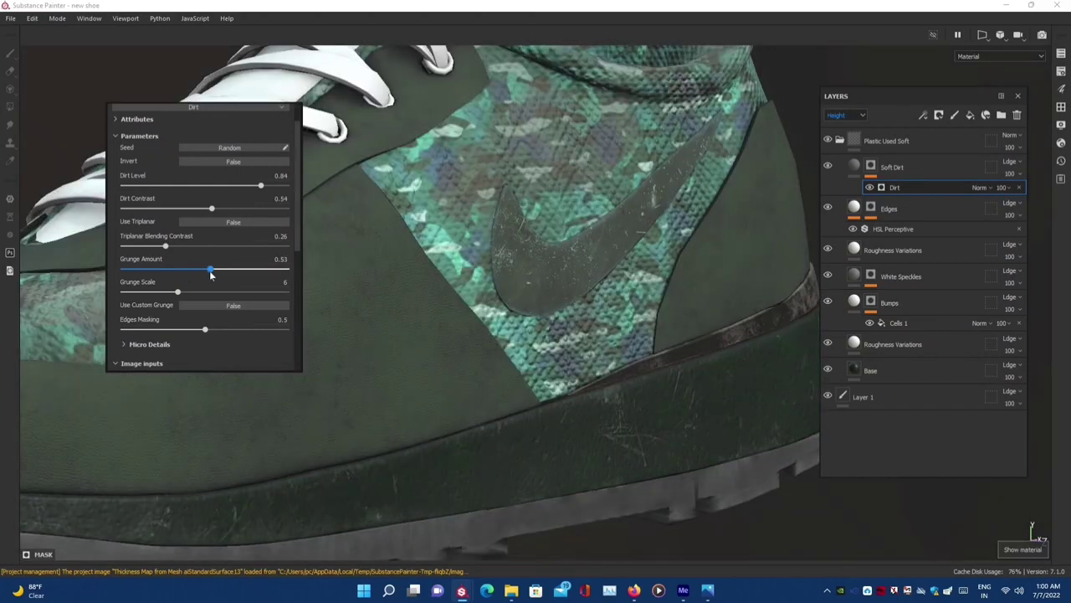
drag(210, 274, 196, 273)
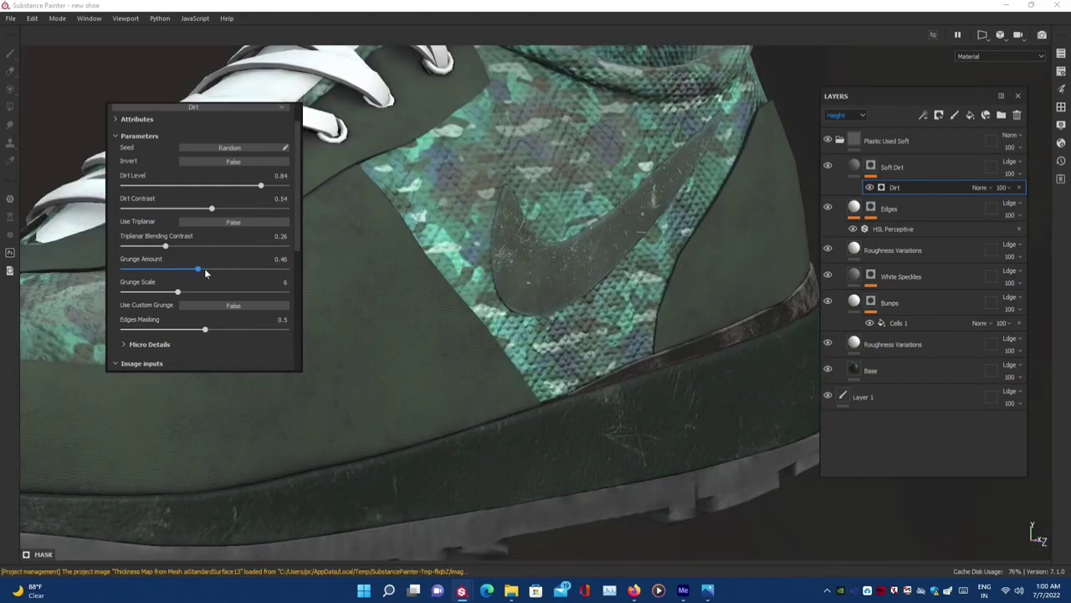
- Give the lower Roughness Variations noise Balance 0.85, Min Level 7 and Global Opacity 0.39
click(893, 343)
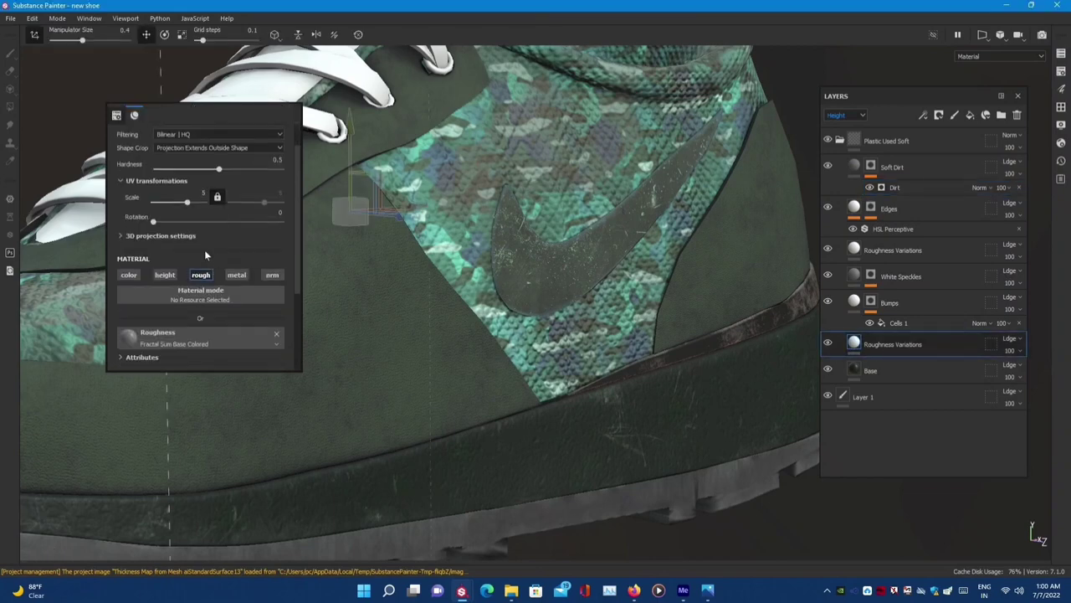
scroll(192, 303, down, 2)
scroll(203, 303, down, 1)
mouse_move(206, 297)
mouse_down()
mouse_move(163, 299)
mouse_move(281, 303)
mouse_up()
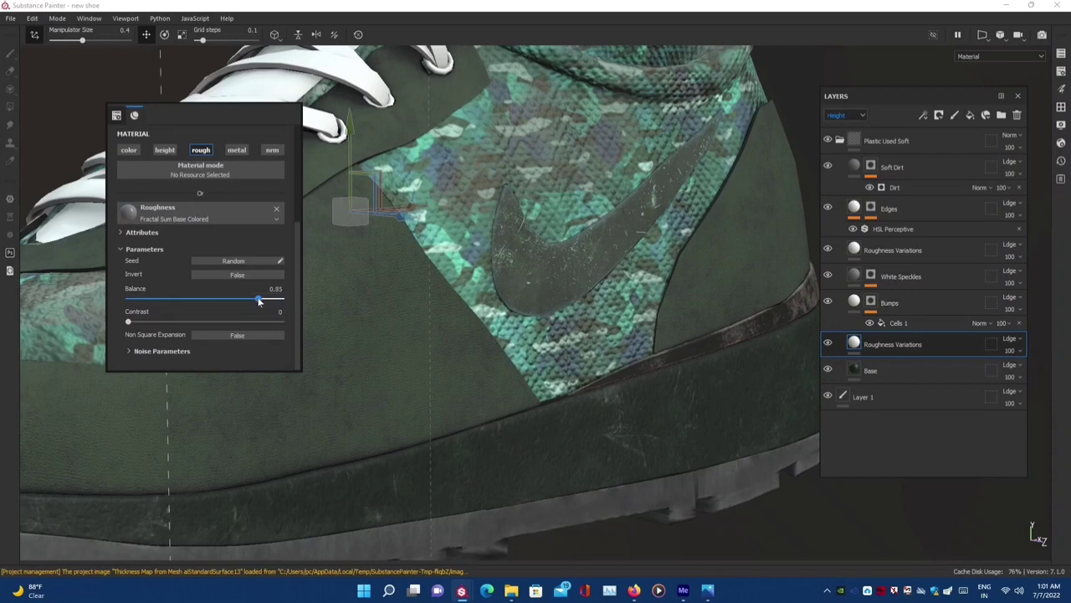
click(151, 351)
scroll(201, 321, down, 1)
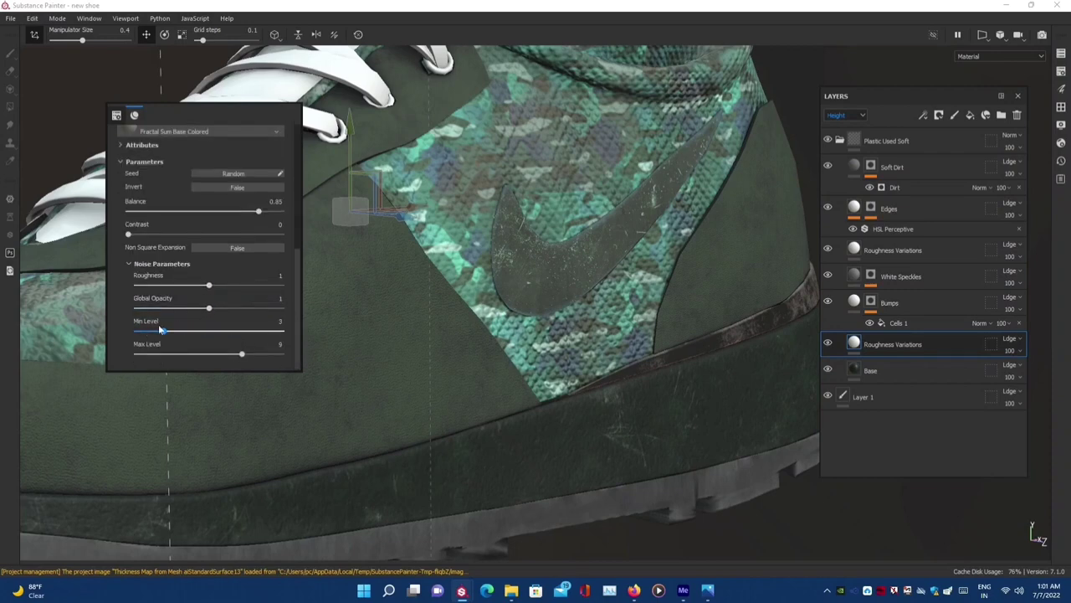
mouse_move(173, 333)
mouse_down()
mouse_move(216, 331)
mouse_move(163, 310)
mouse_move(125, 317)
mouse_up()
mouse_move(318, 402)
alt+mouse_down()
mouse_move(453, 398)
mouse_move(646, 164)
alt+mouse_up()
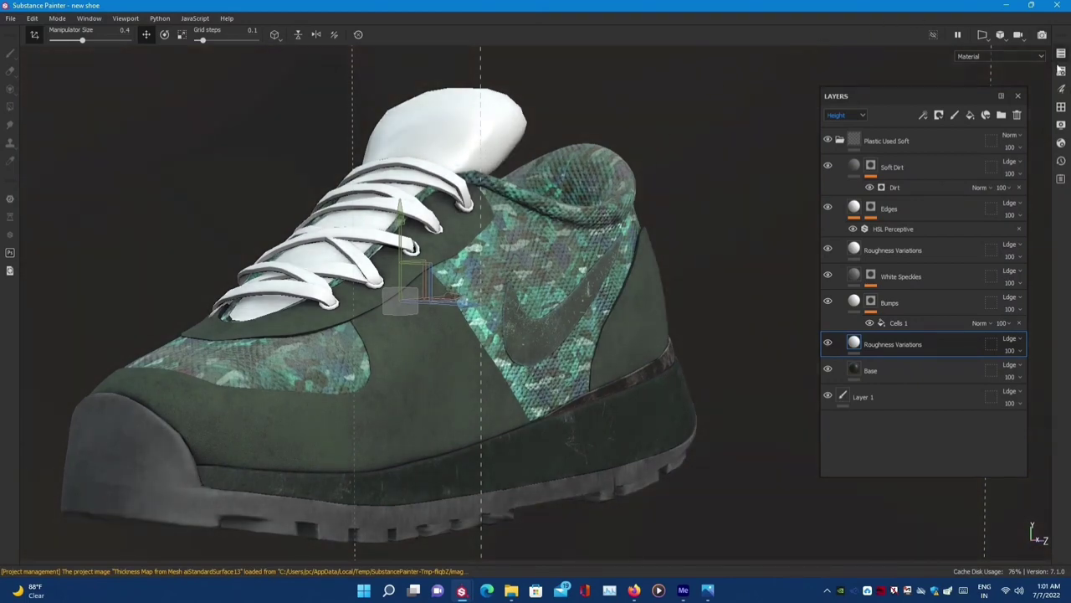
- Raise the environment opacity and blur in the viewport Display Settings
click(1061, 107)
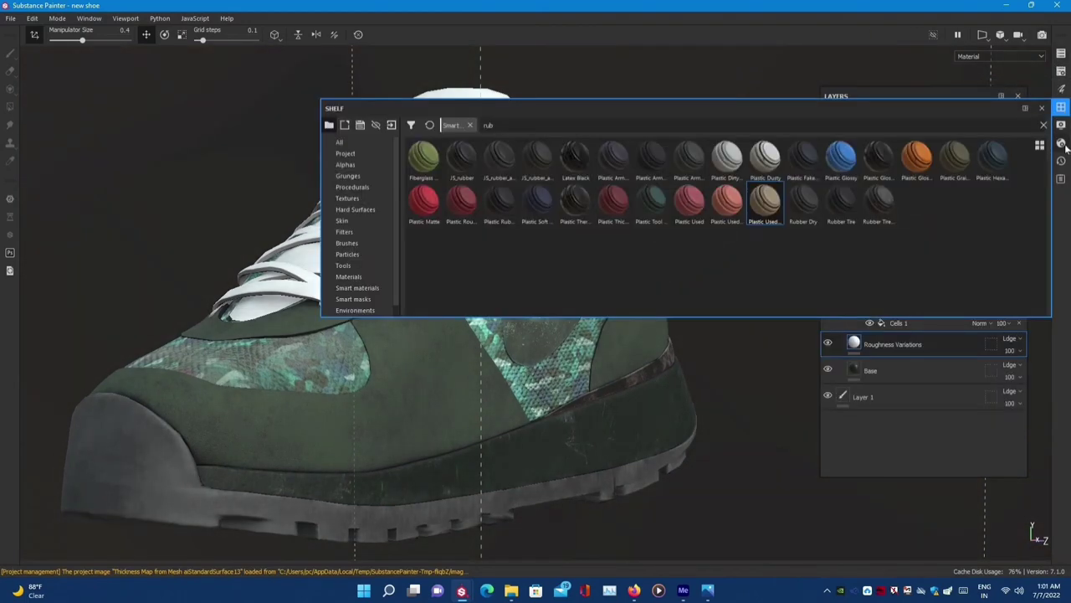
click(1061, 143)
click(1060, 125)
click(923, 220)
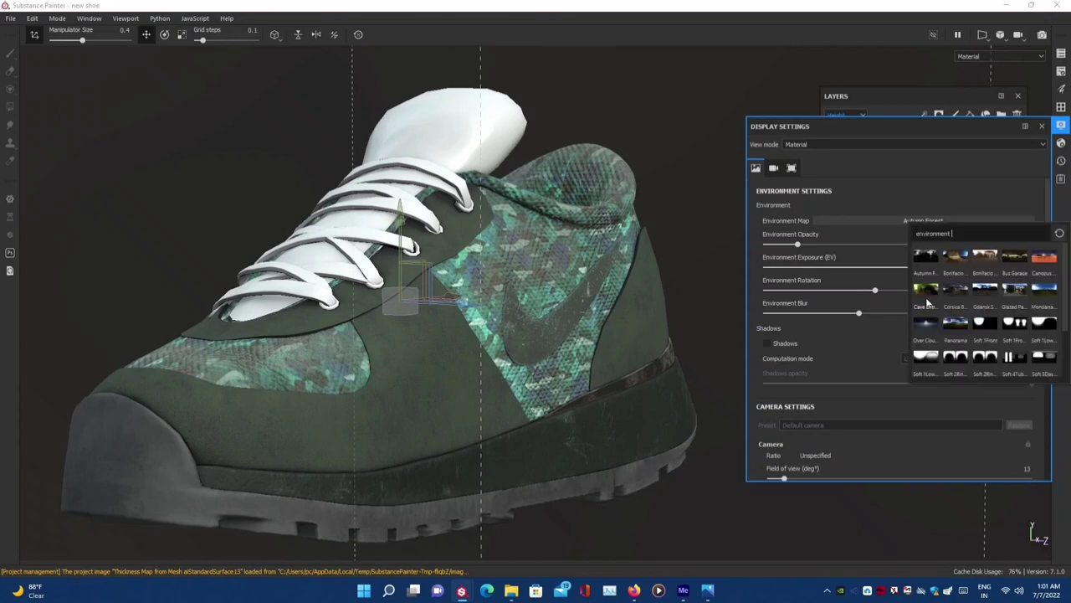
key(Escape)
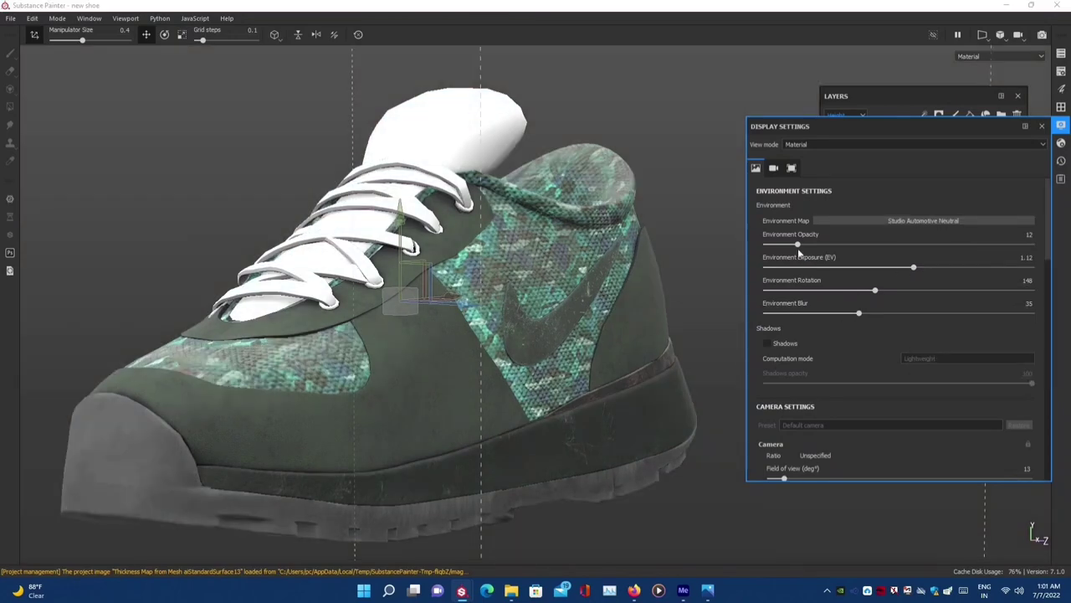
drag(798, 244, 840, 244)
drag(860, 312, 914, 313)
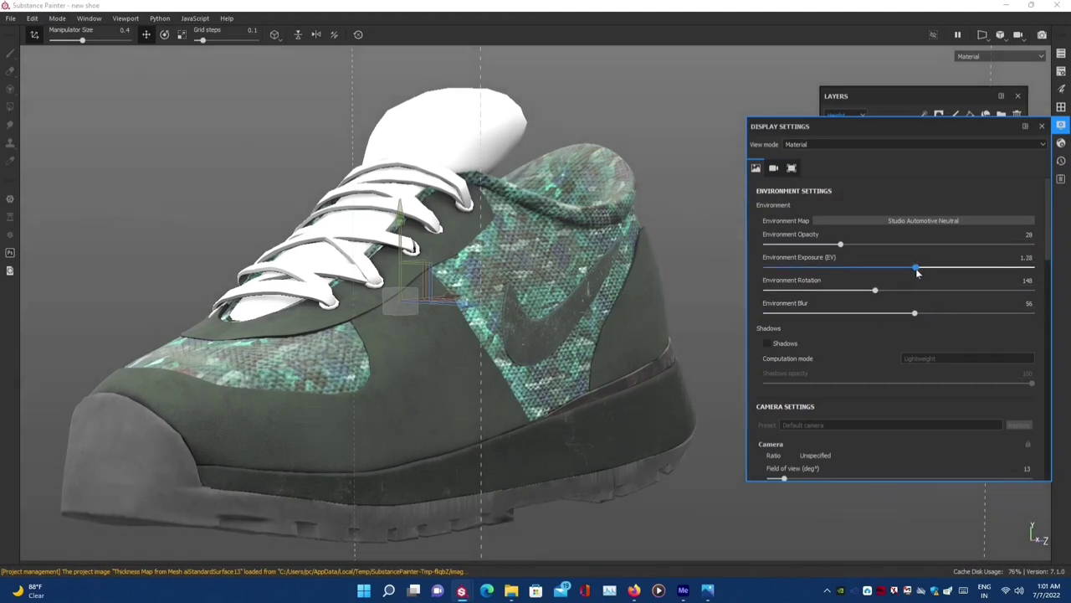
- Set the camera focal length to 171 mm, then close the Display Settings
scroll(900, 330, down, 4)
scroll(901, 331, down, 2)
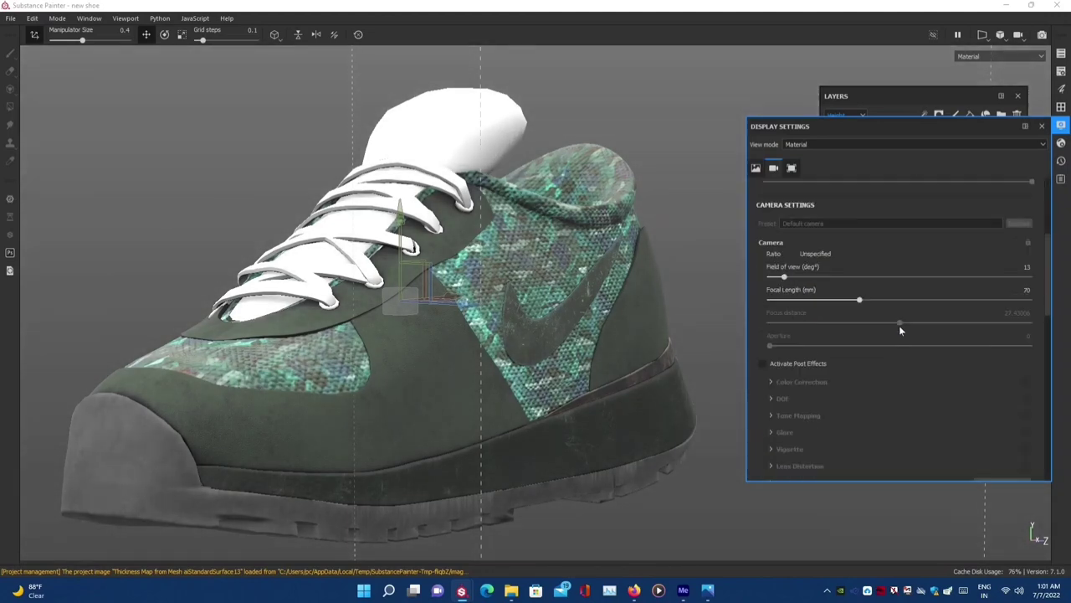
mouse_move(846, 302)
mouse_down()
mouse_move(812, 304)
mouse_move(893, 298)
mouse_move(790, 300)
mouse_move(952, 299)
mouse_up()
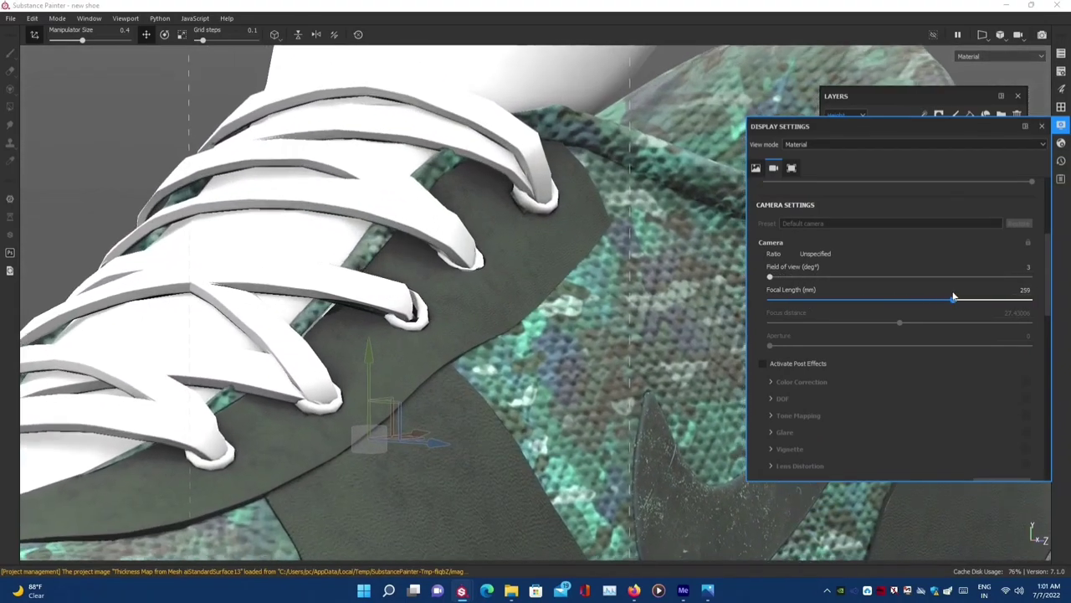
mouse_move(636, 318)
alt+mouse_down()
mouse_move(514, 332)
mouse_move(524, 208)
mouse_move(544, 242)
alt+mouse_up()
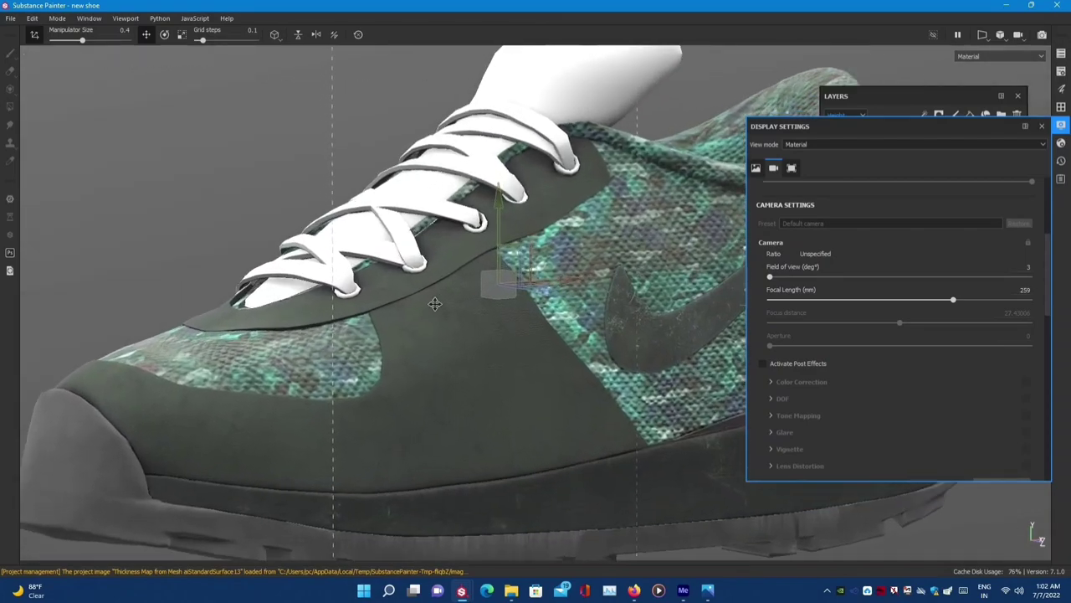
mouse_move(886, 300)
mouse_down()
mouse_move(870, 300)
mouse_move(916, 303)
mouse_up()
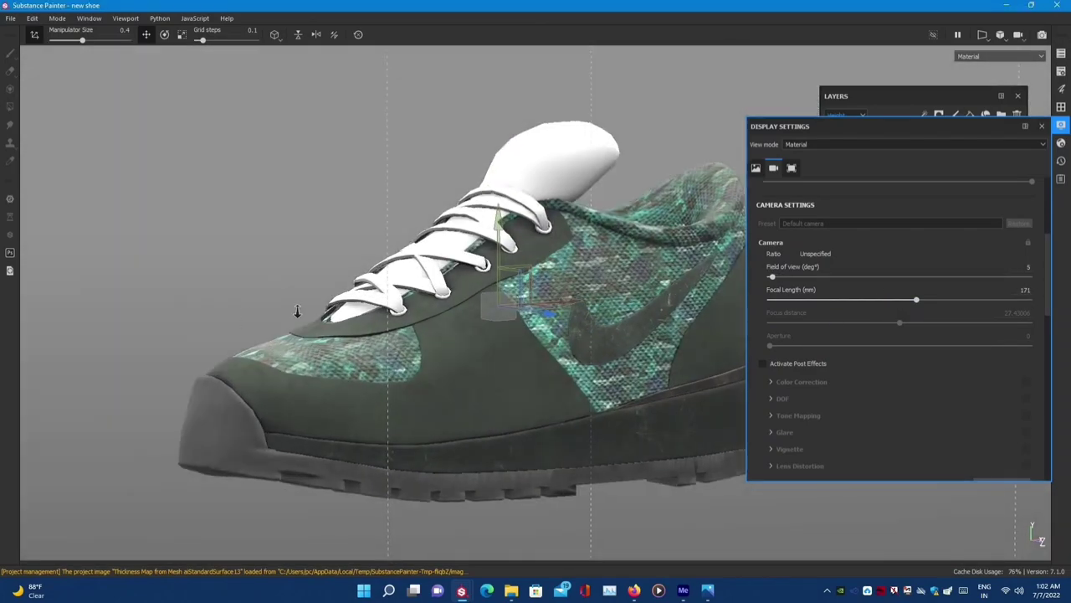
mouse_move(298, 310)
alt+mouse_down()
mouse_move(586, 299)
mouse_move(445, 307)
mouse_move(553, 293)
alt+mouse_up()
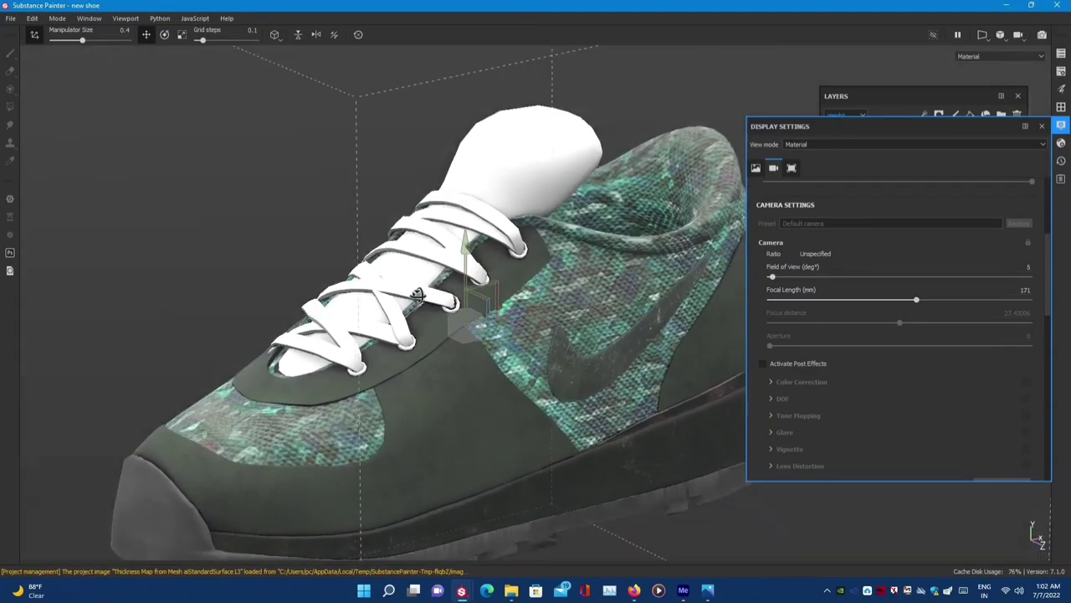
click(1042, 126)
- Compare the shoe with Fabric Linen Creased hidden, then select the Fabric Base mask
ctrl+alt+right_click(599, 287)
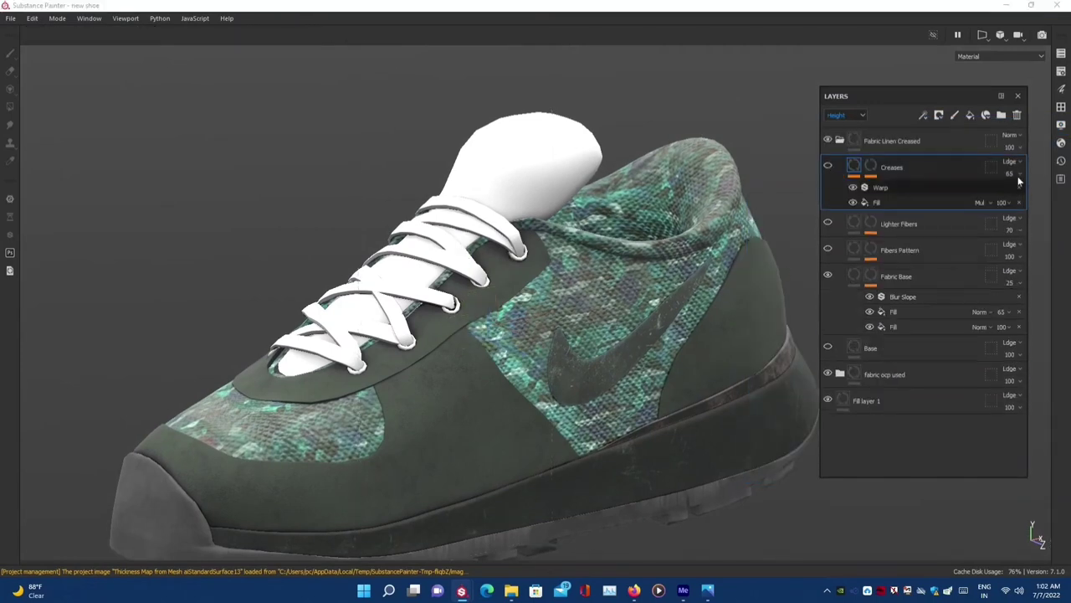
click(839, 141)
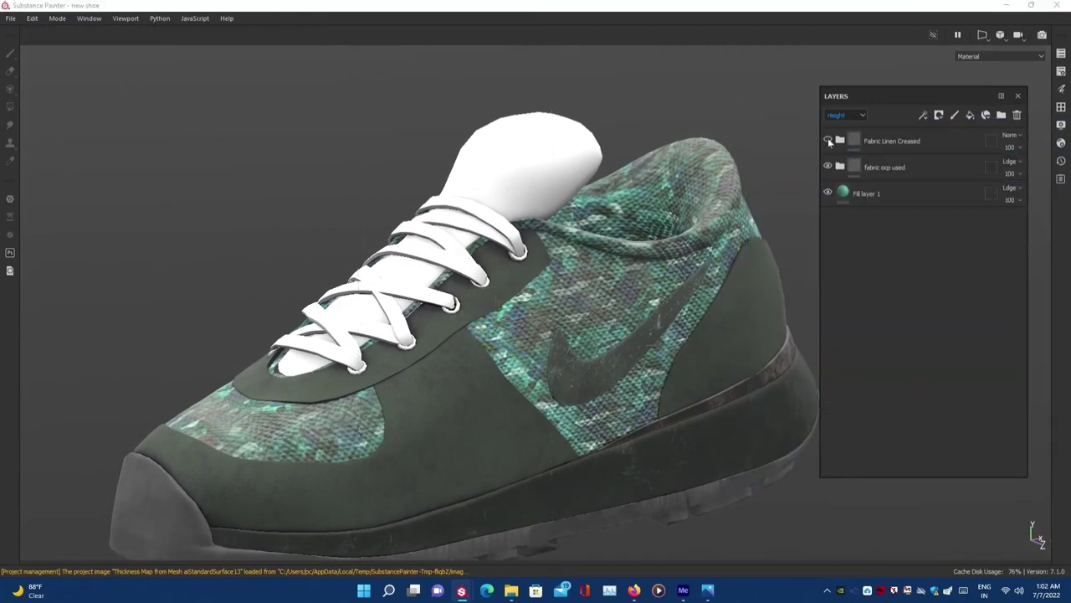
click(828, 141)
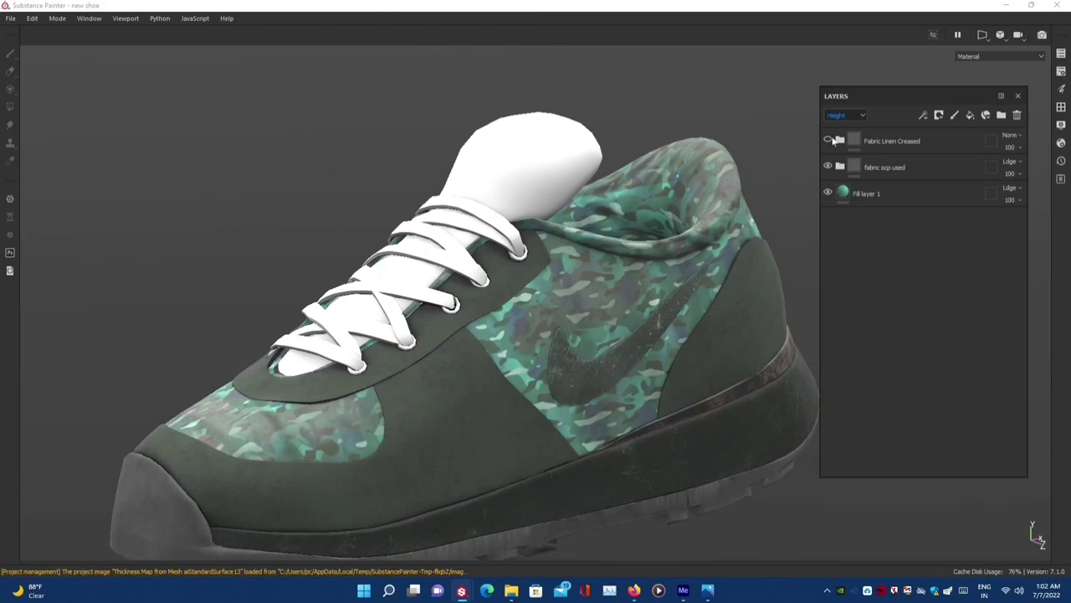
click(827, 141)
click(839, 141)
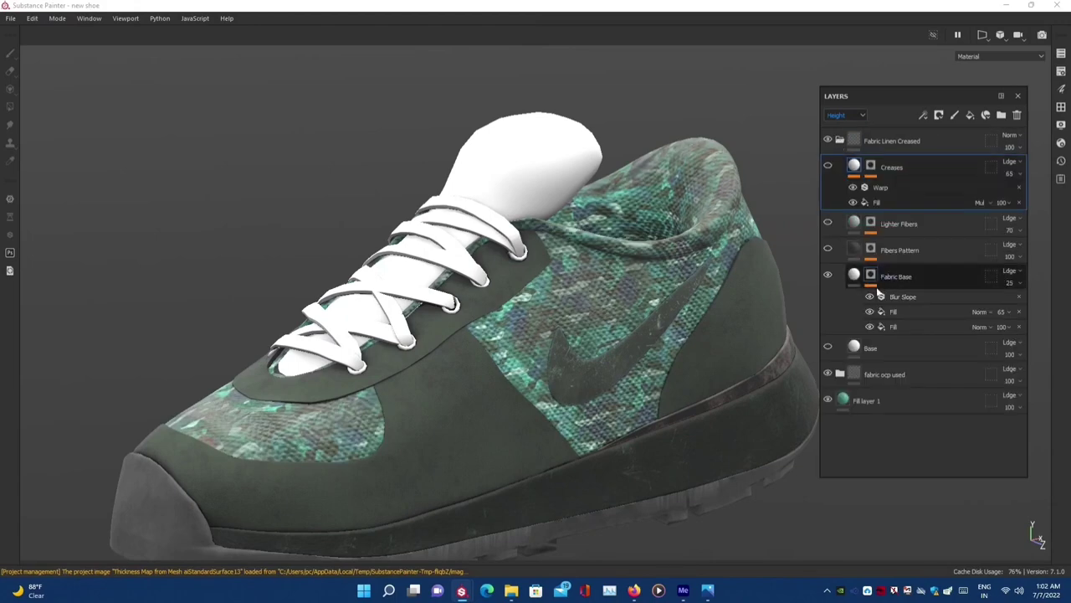
click(854, 281)
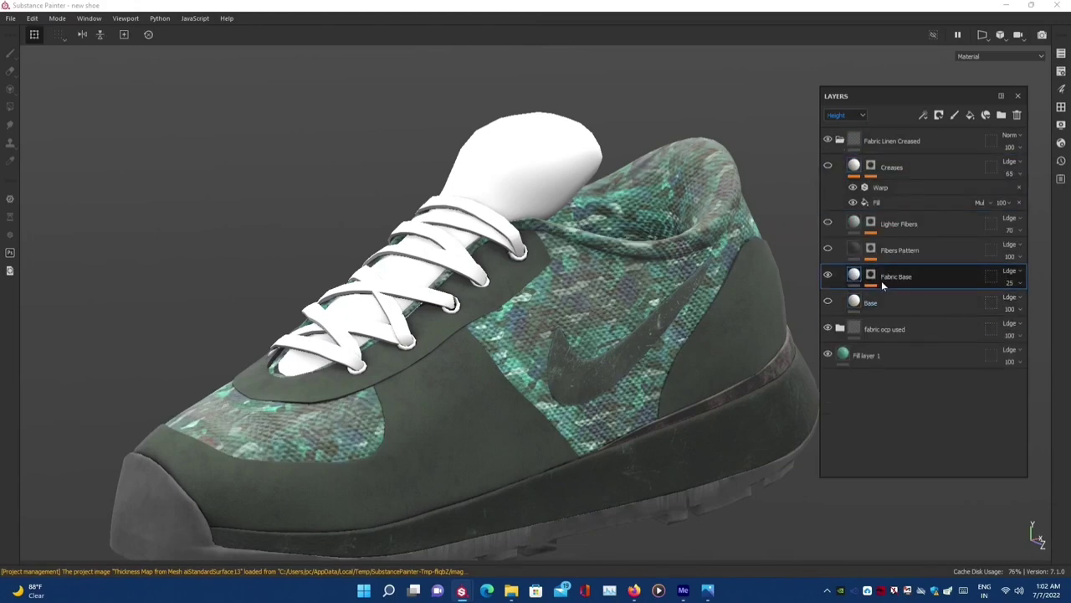
click(881, 281)
click(854, 276)
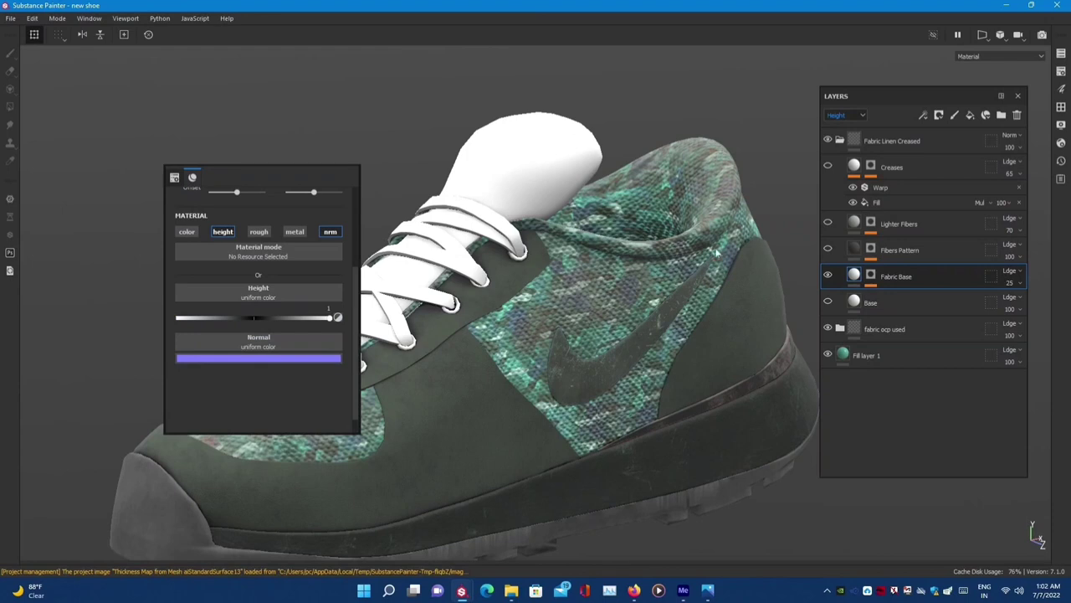
click(871, 278)
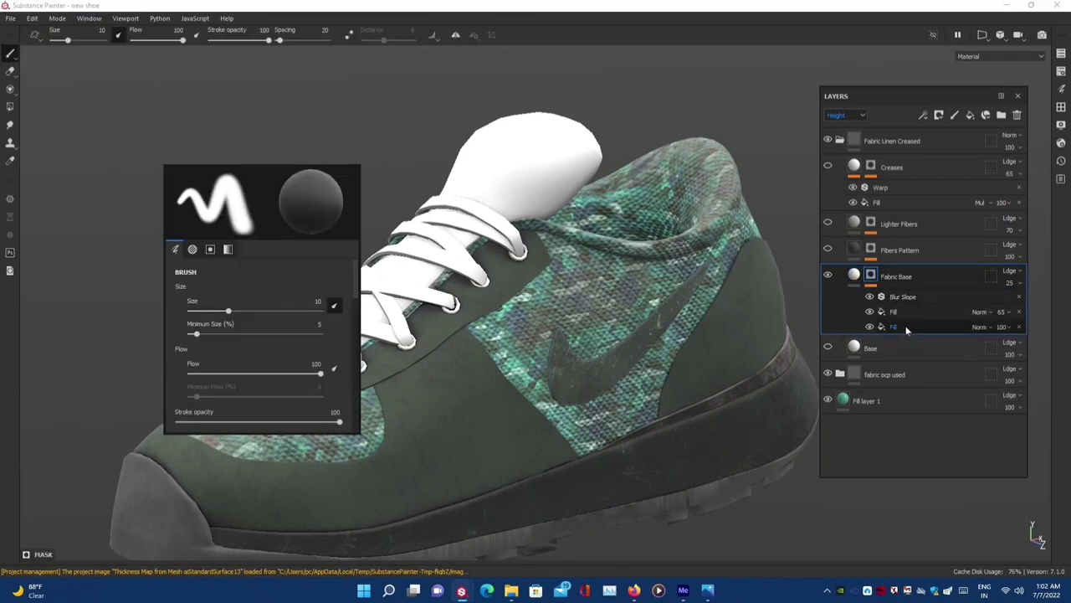
- Try the Fabric Squares pattern in the second mask fill's grayscale slot
click(907, 327)
click(219, 240)
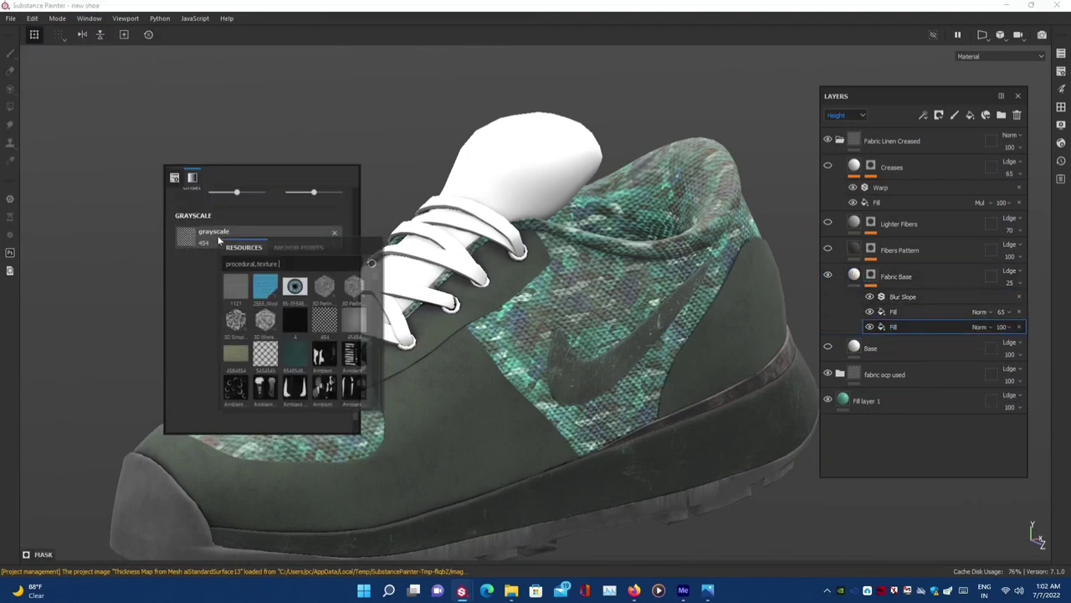
mouse_move(294, 354)
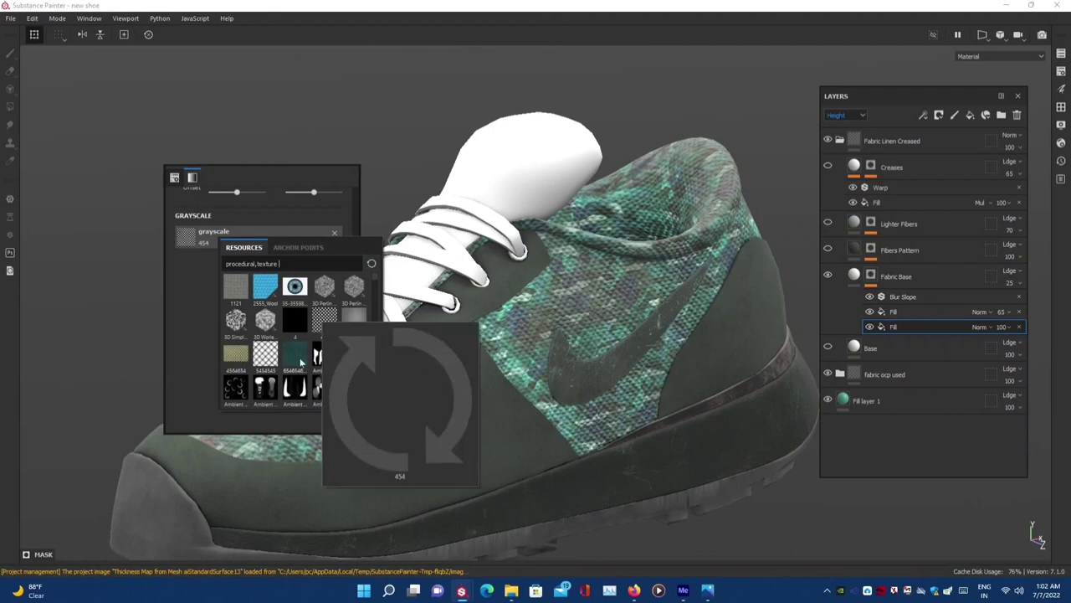
scroll(247, 360, down, 5)
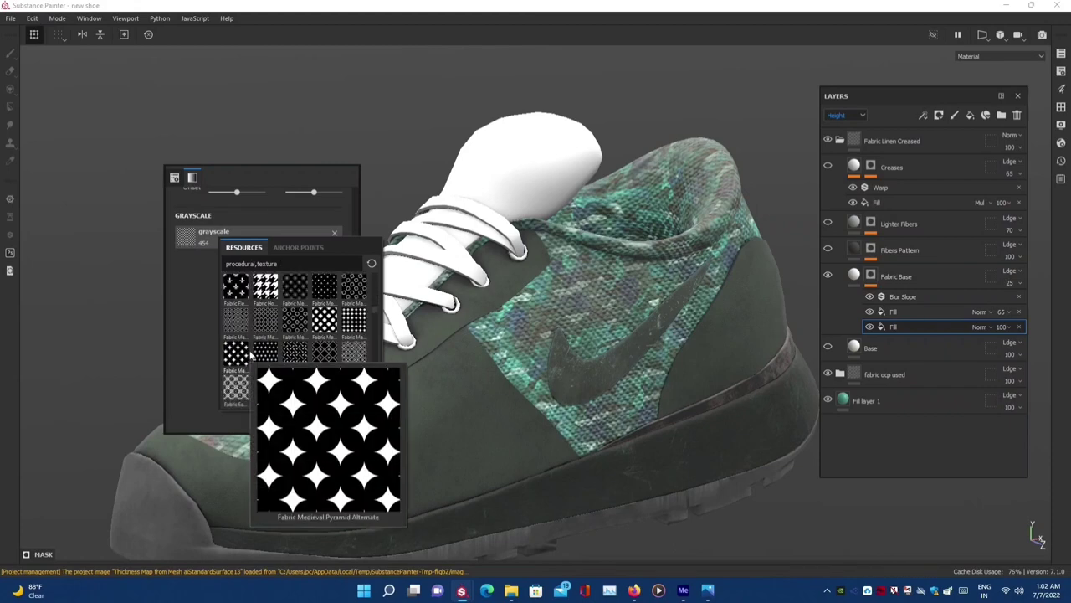
scroll(292, 357, down, 3)
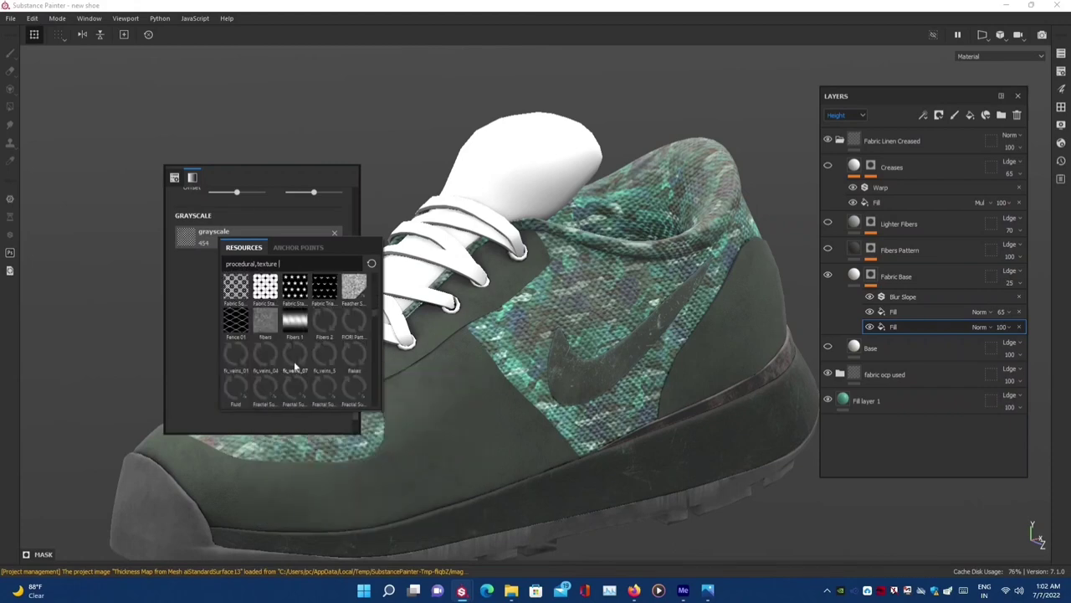
click(239, 290)
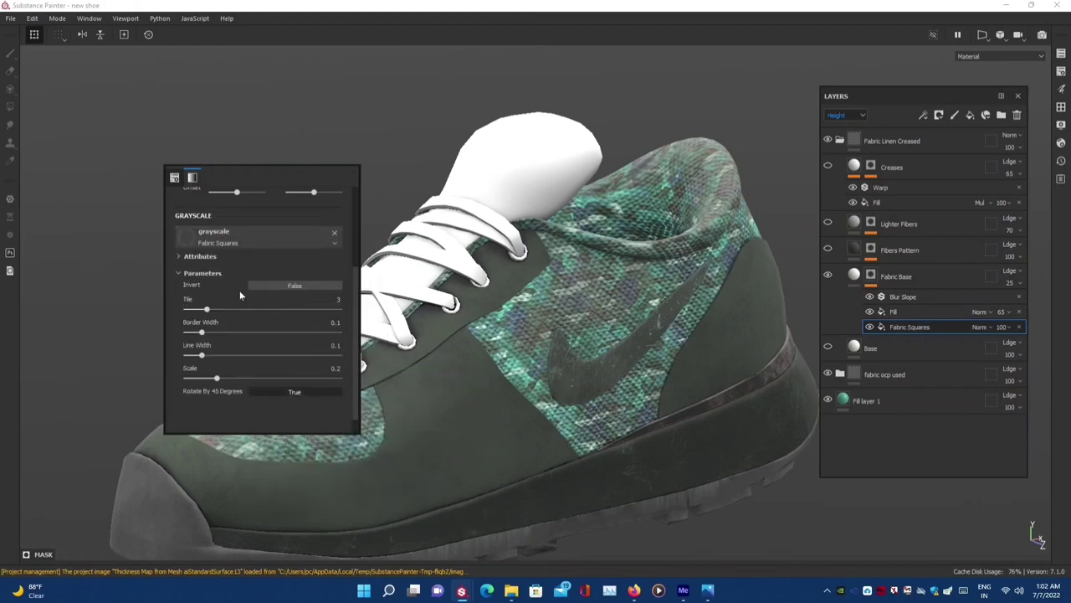
click(870, 311)
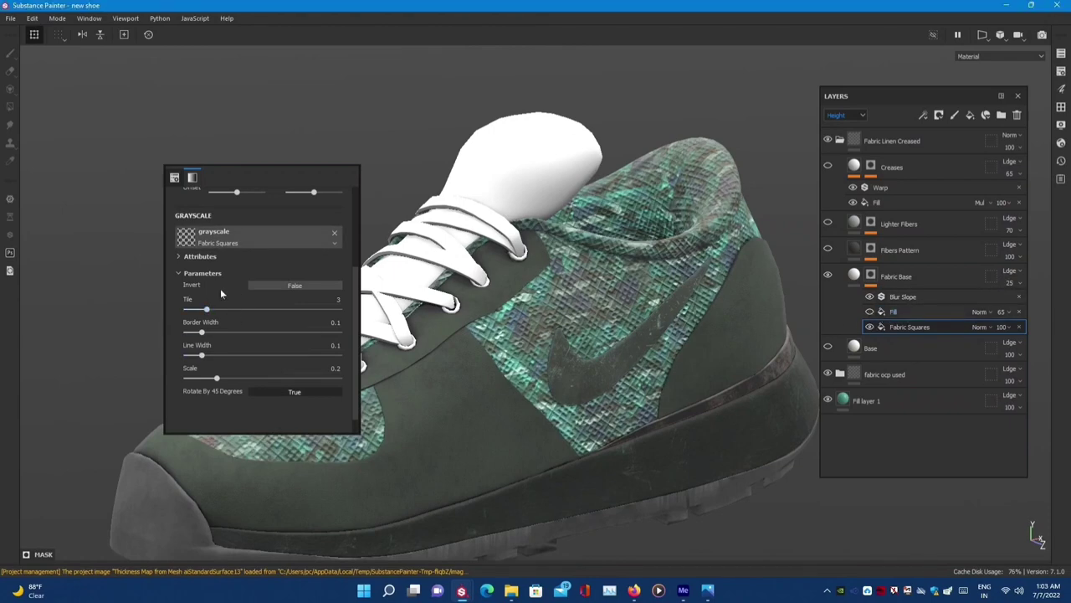
click(251, 237)
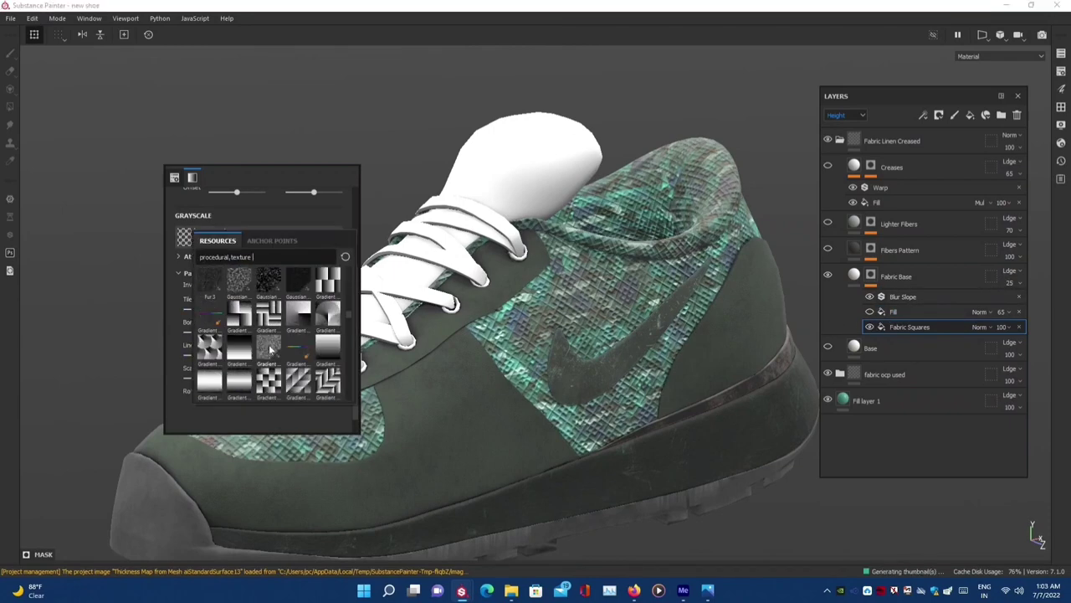
scroll(269, 352, up, 3)
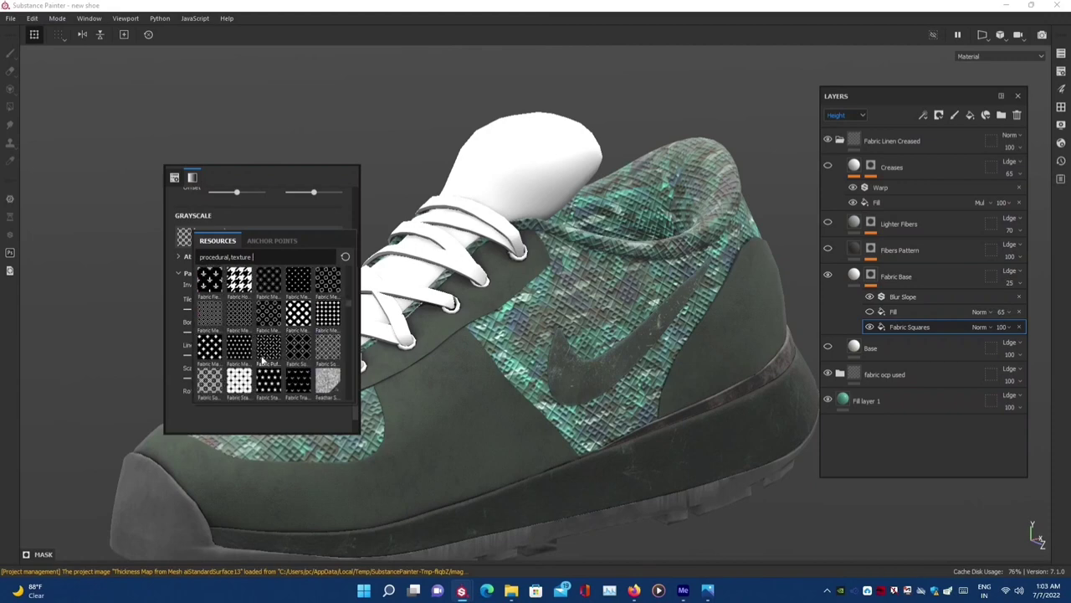
click(217, 380)
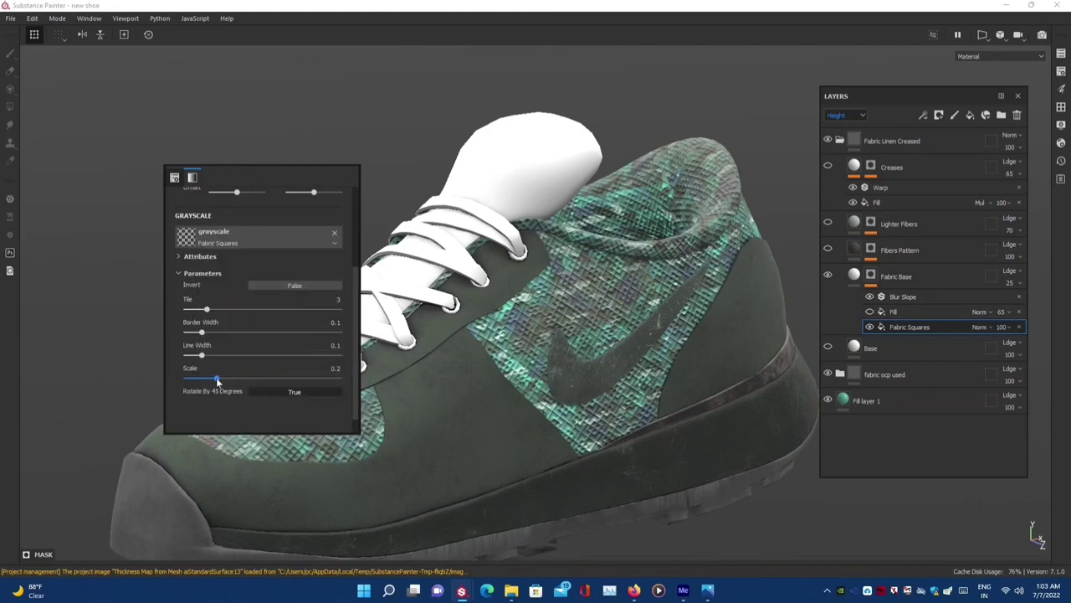
- Switch the grayscale to Fabric Medieval Flower at UV scale 90 and restore the other fill
click(239, 238)
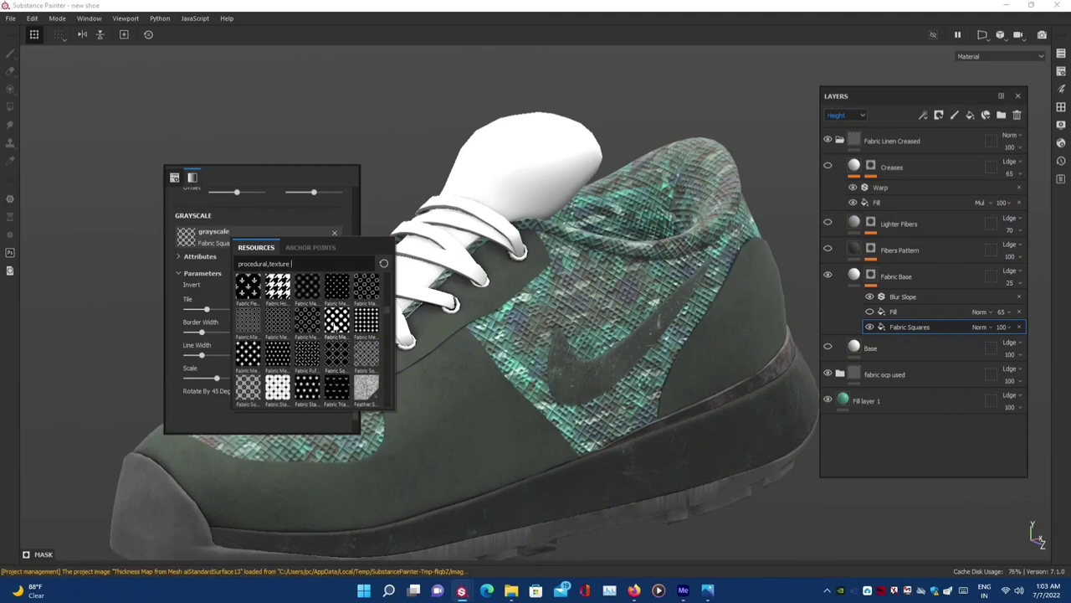
click(334, 325)
scroll(243, 235, up, 2)
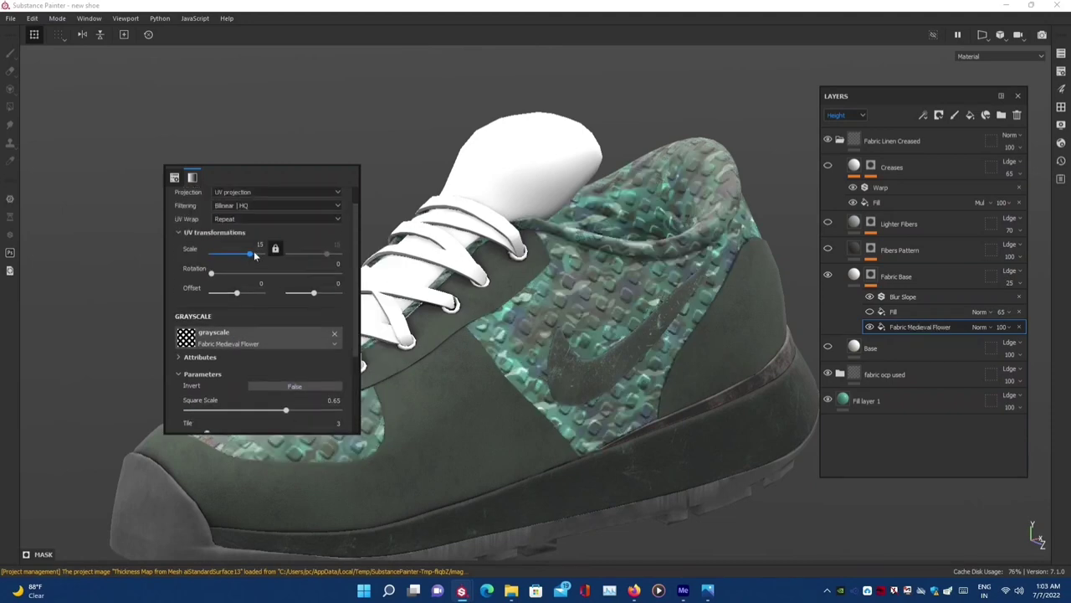
drag(254, 251, 259, 256)
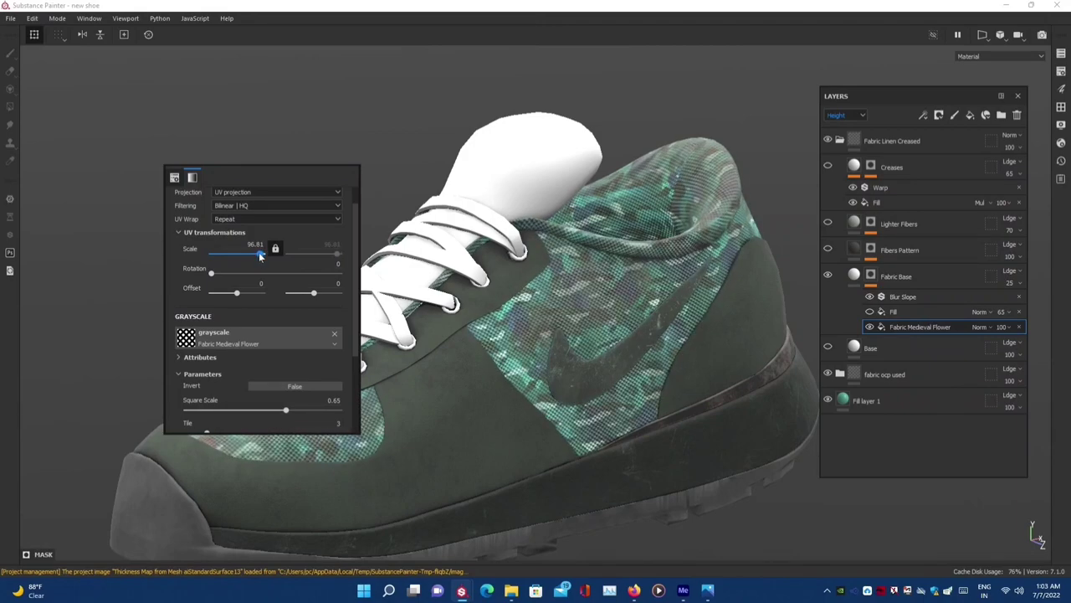
scroll(469, 268, up, 3)
scroll(469, 268, up, 3)
scroll(469, 268, up, 2)
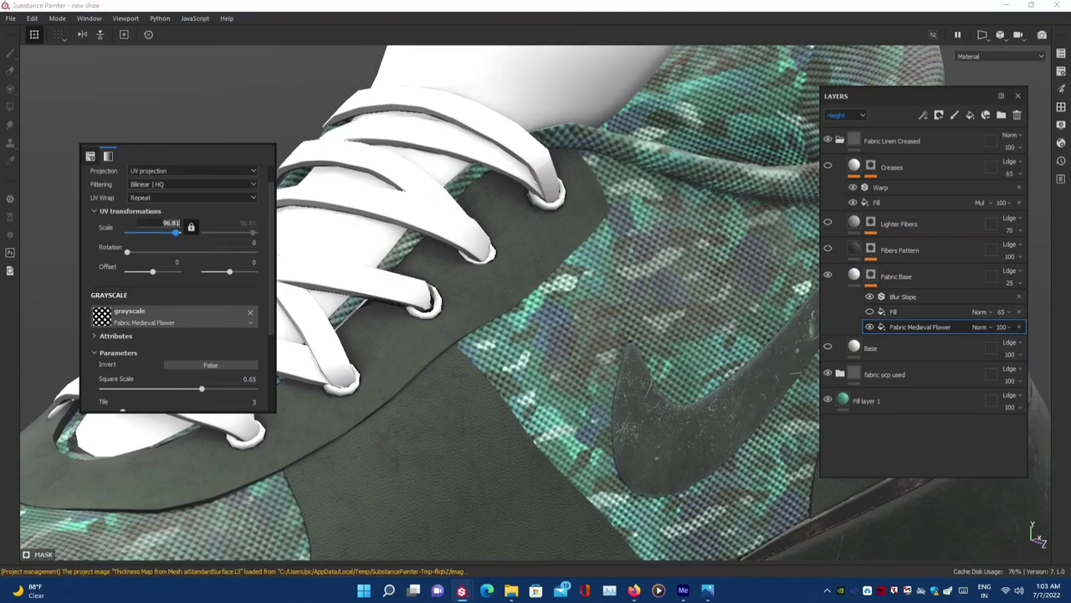
click(870, 311)
click(893, 311)
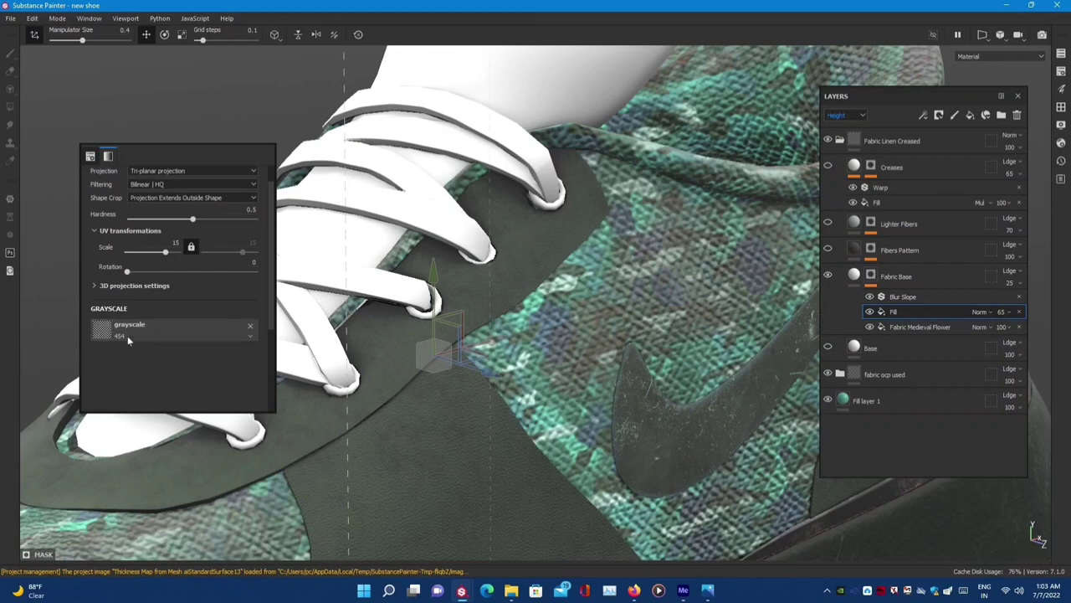
- Give the second Fabric Base mask fill's grayscale the Fabric Medieval Flower pattern at UV Scale 90
click(140, 333)
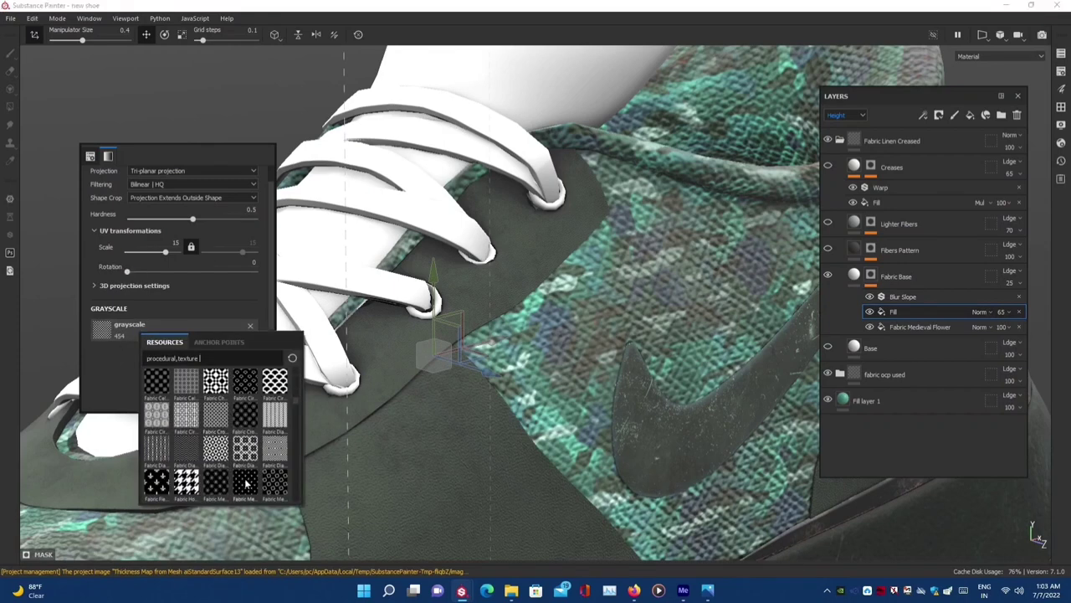
scroll(190, 452, down, 3)
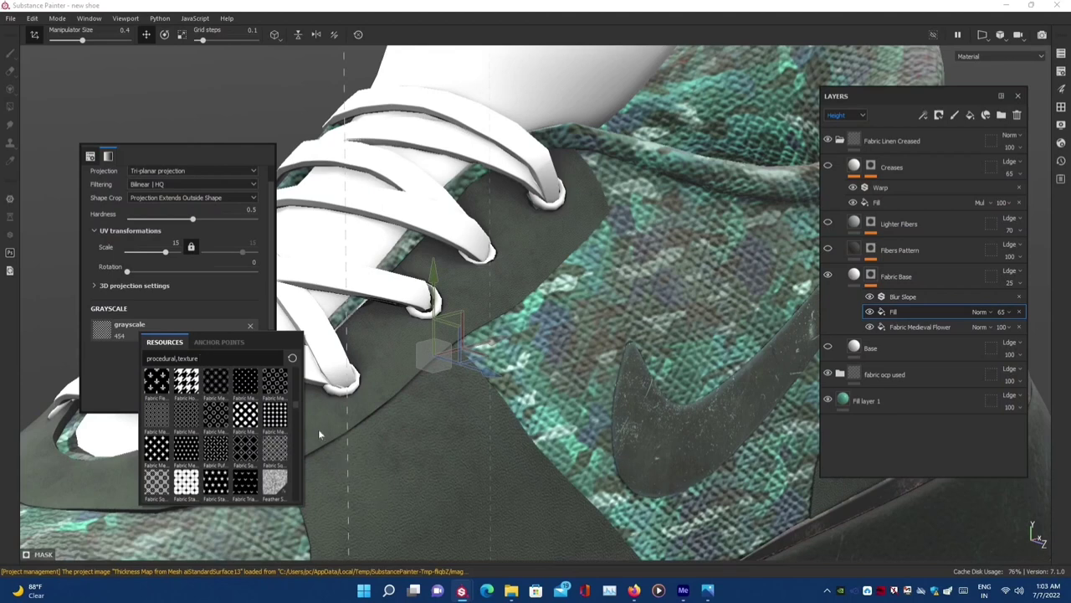
click(931, 328)
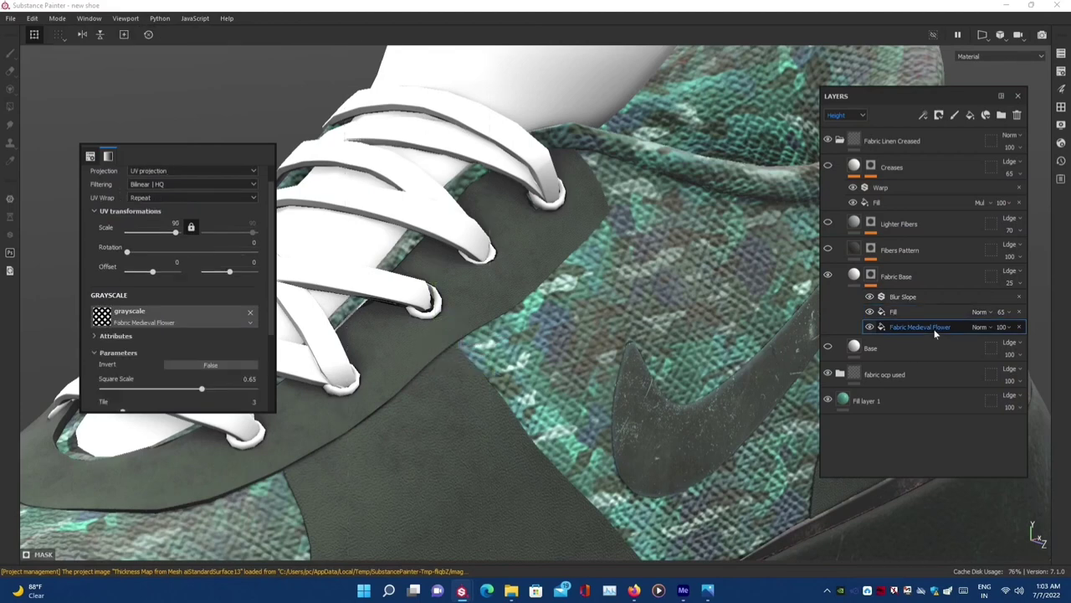
click(145, 316)
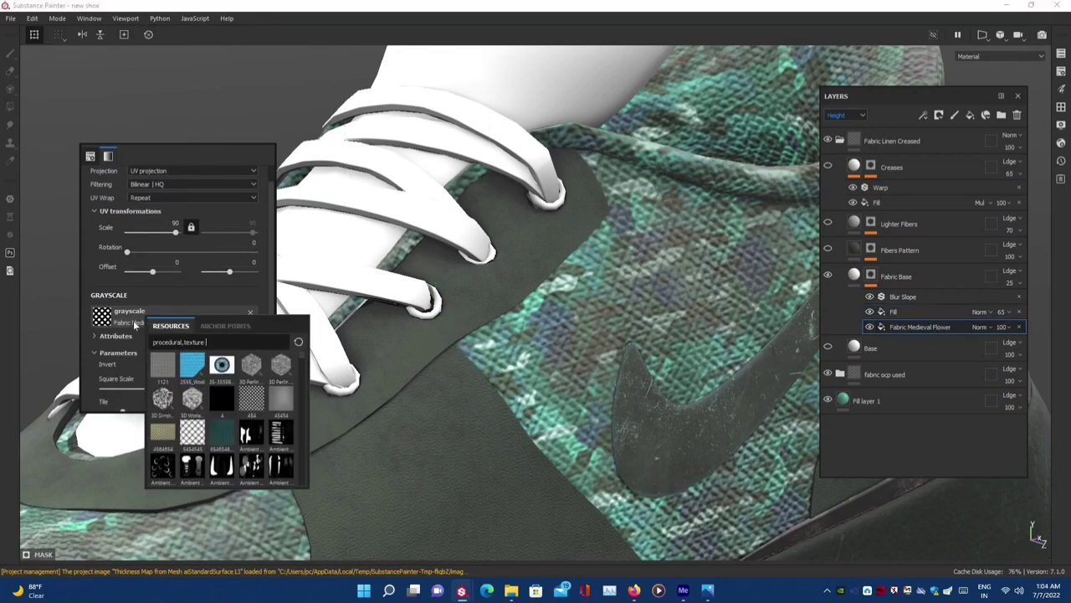
click(894, 311)
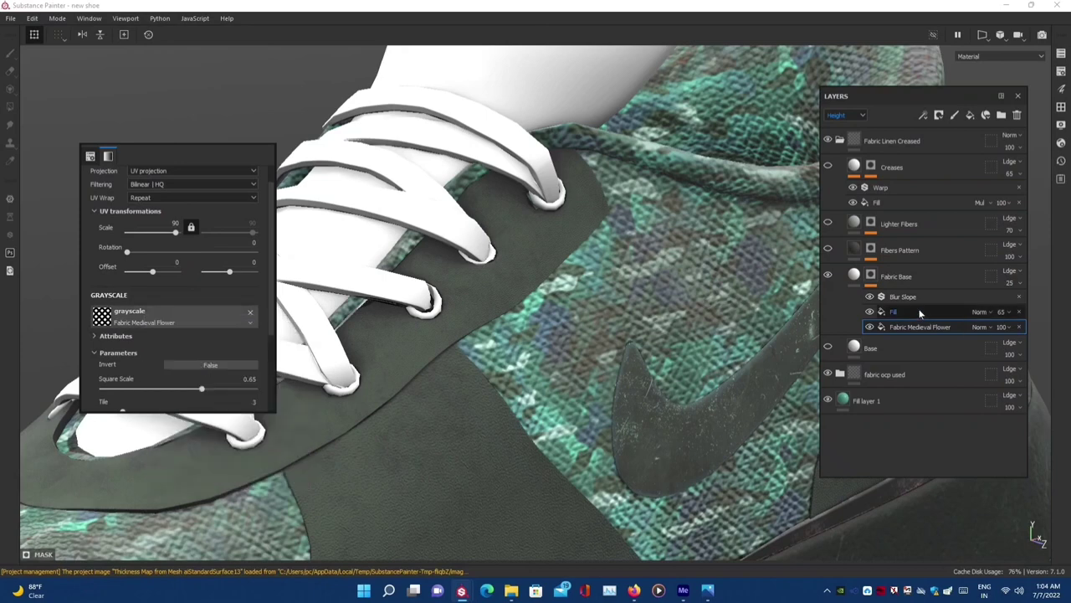
scroll(209, 427, down, 5)
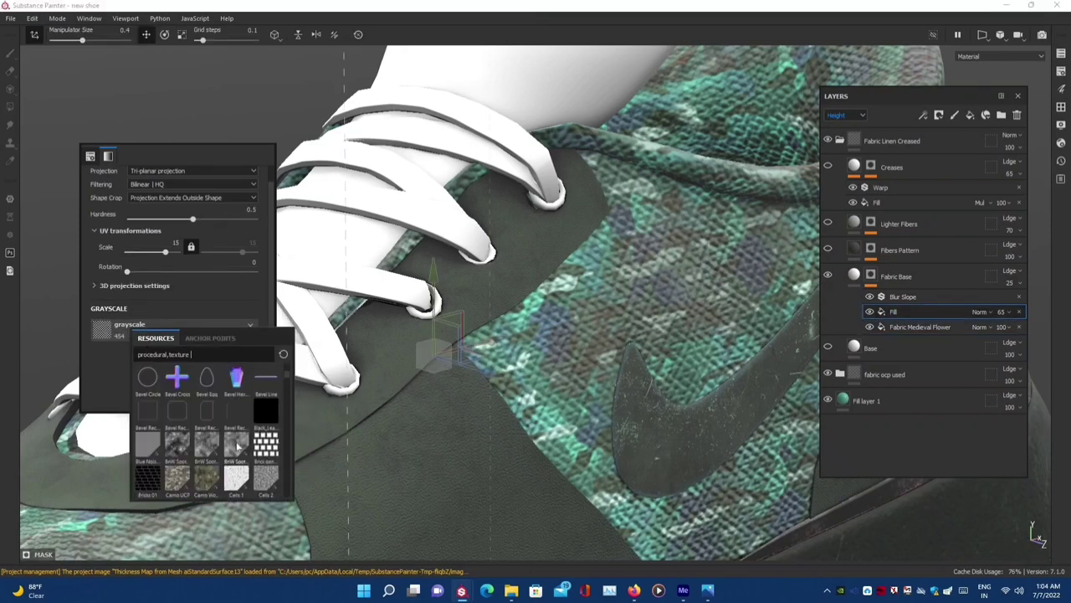
scroll(236, 442, up, 3)
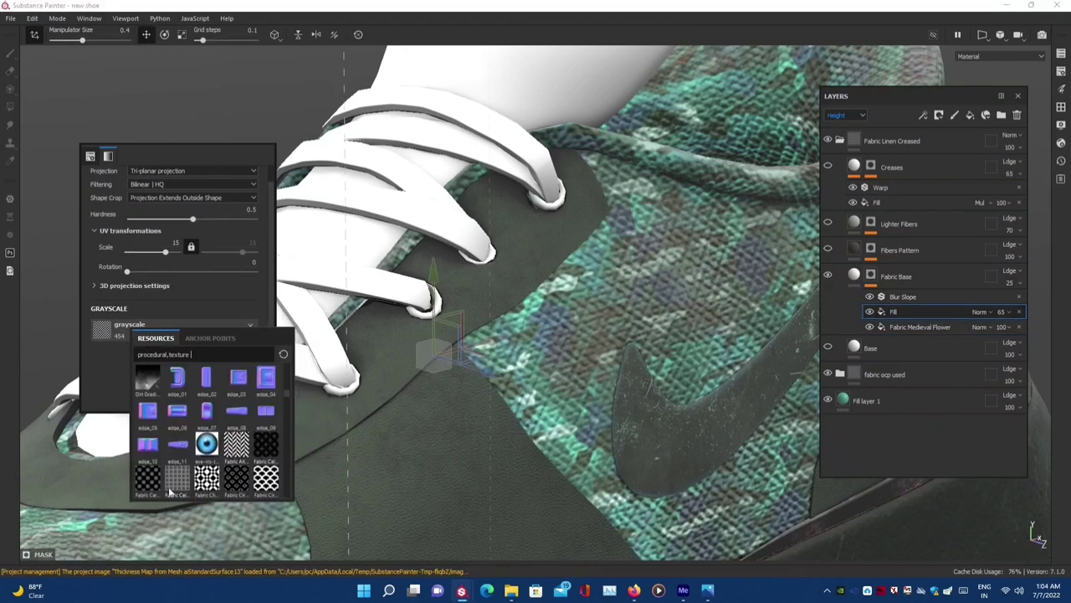
scroll(170, 492, down, 3)
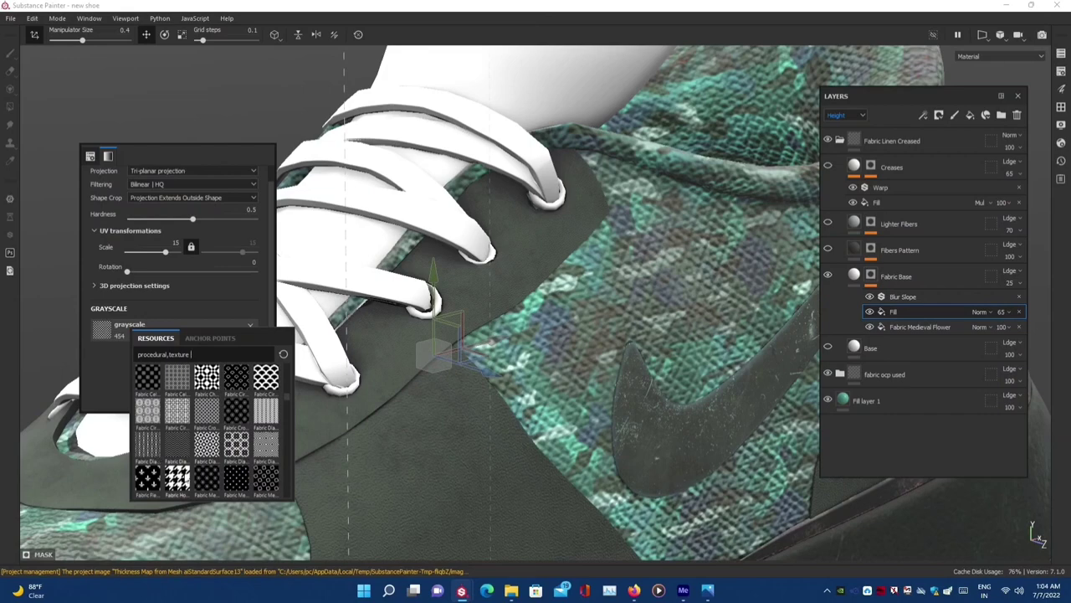
click(263, 475)
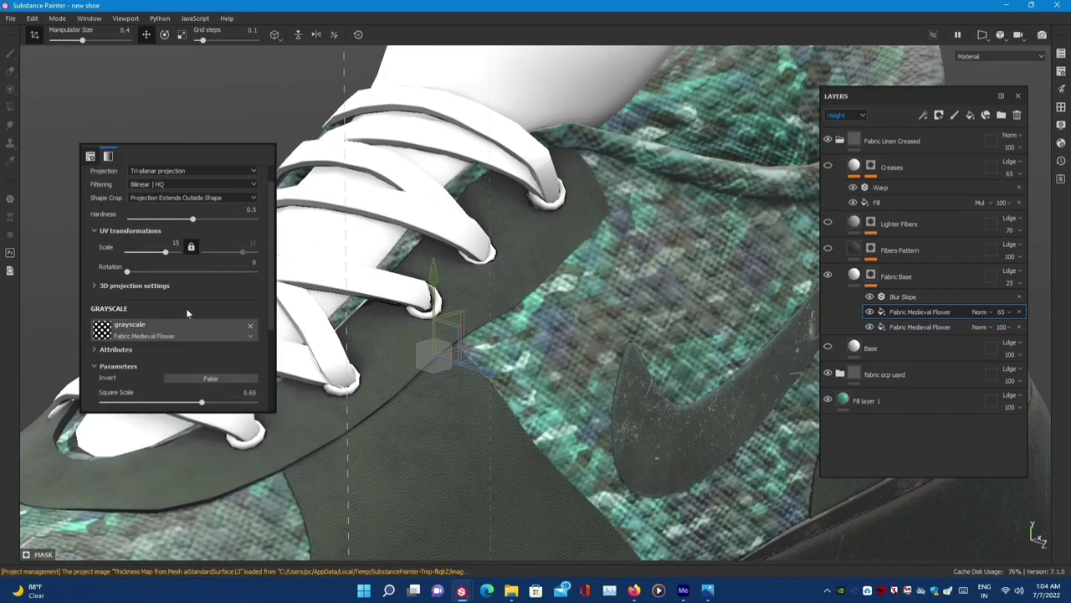
click(165, 251)
text(90)
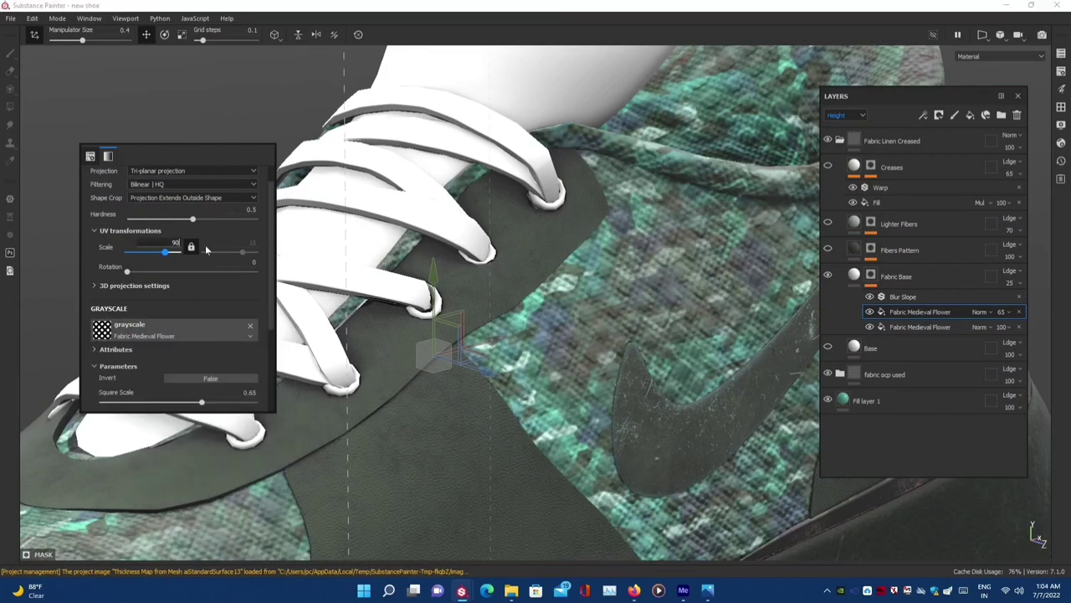
key(Return)
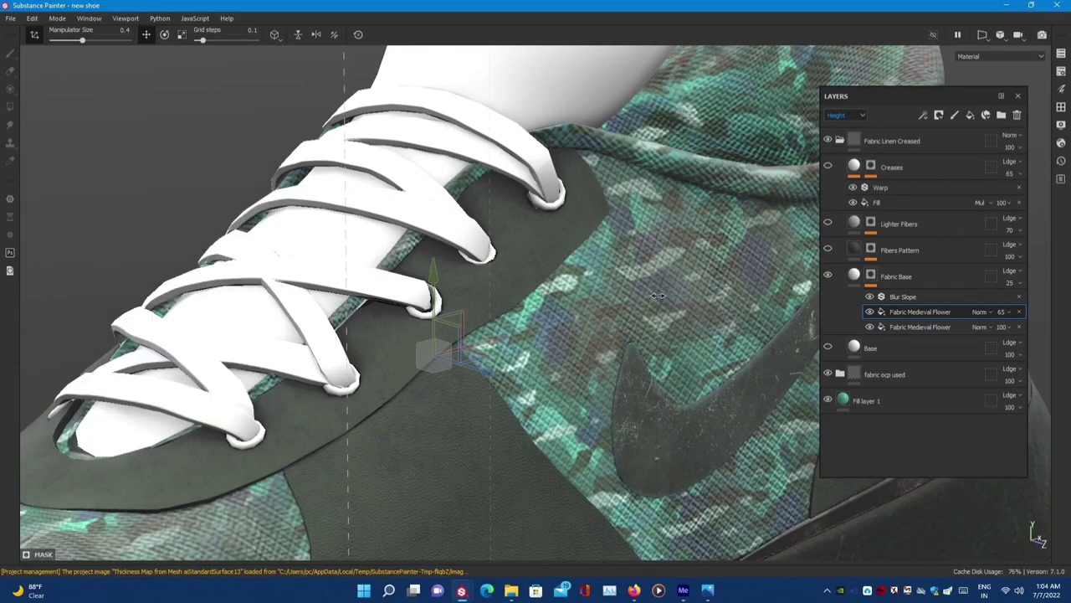
- Orbit and zoom around the shoe to inspect the pattern, then select the Blur Slope effect
mouse_move(469, 276)
alt+mouse_down()
mouse_move(545, 288)
mouse_move(339, 347)
alt+mouse_up()
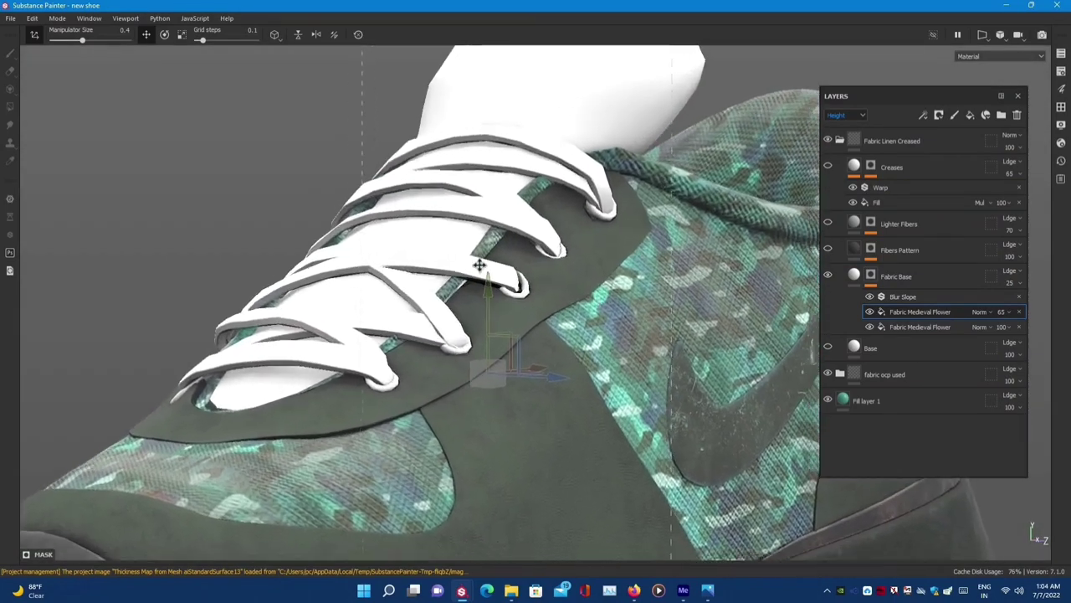
scroll(340, 347, up, 5)
scroll(340, 346, down, 3)
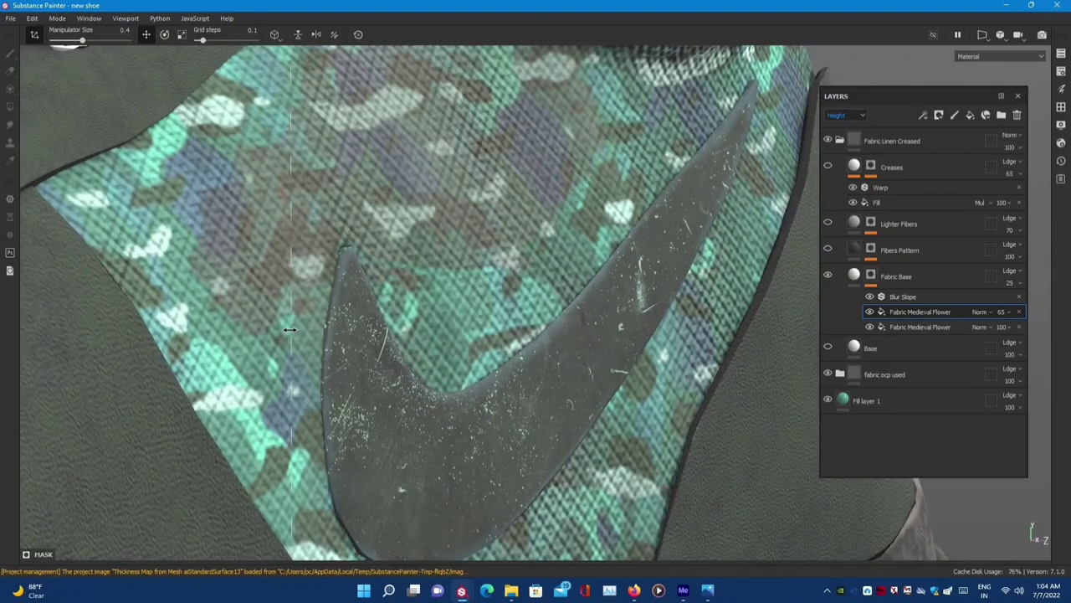
mouse_move(340, 347)
alt+mouse_down()
mouse_move(64, 317)
mouse_move(287, 357)
alt+mouse_up()
scroll(64, 317, down, 5)
scroll(205, 348, up, 5)
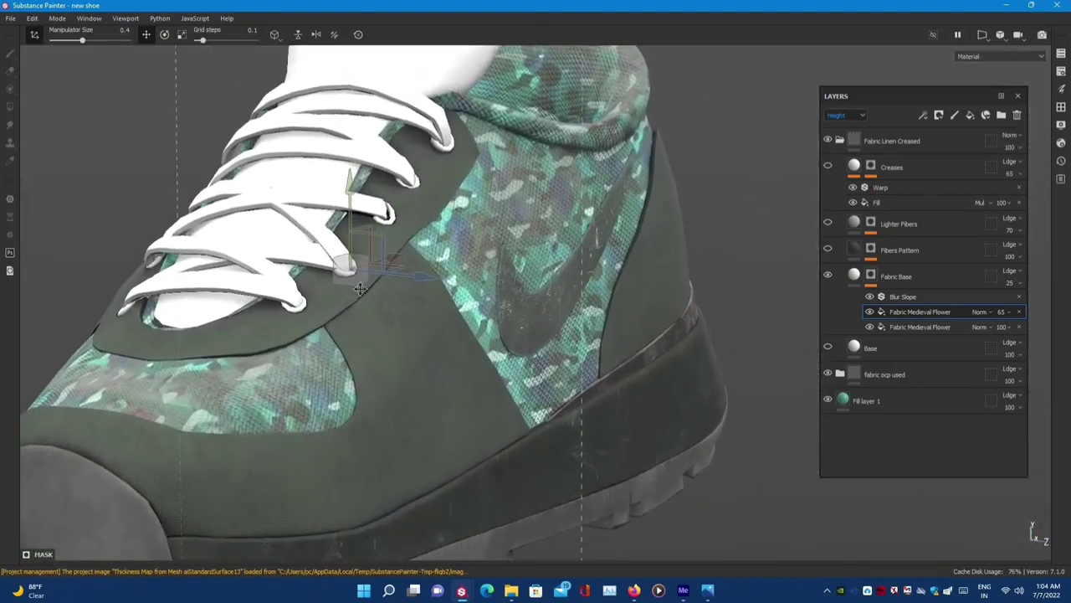
alt+drag(205, 348, 512, 257)
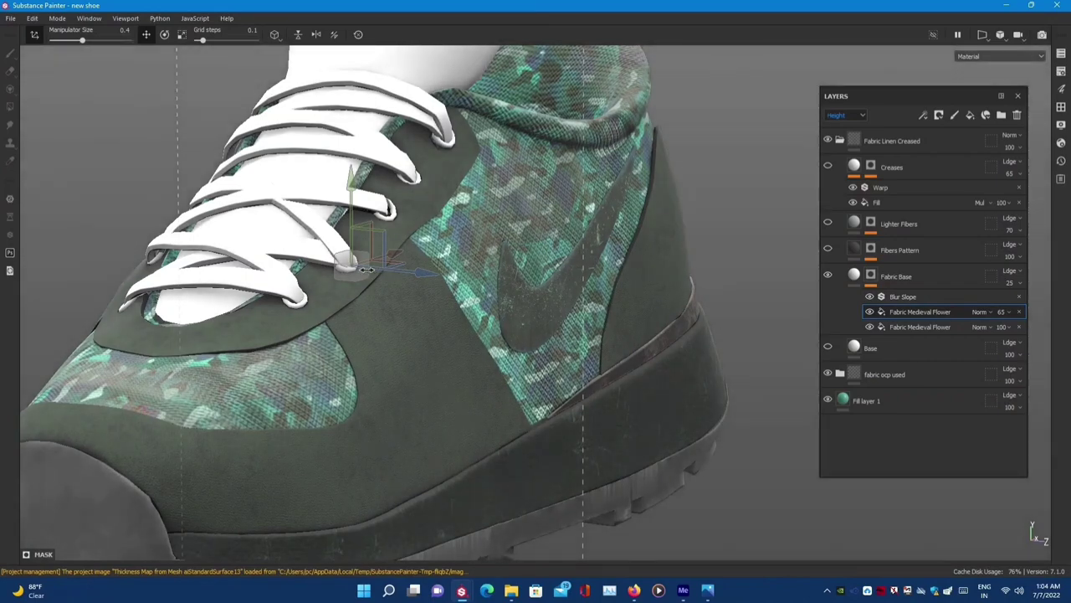
mouse_move(390, 273)
alt+mouse_down()
mouse_move(531, 285)
mouse_move(548, 273)
alt+mouse_up()
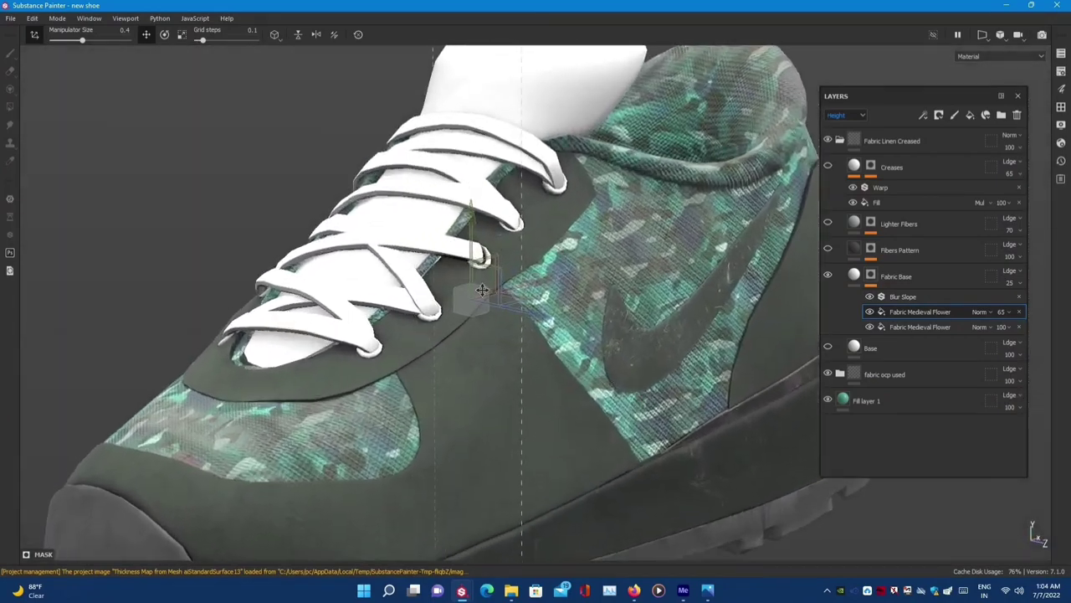
scroll(549, 273, up, 5)
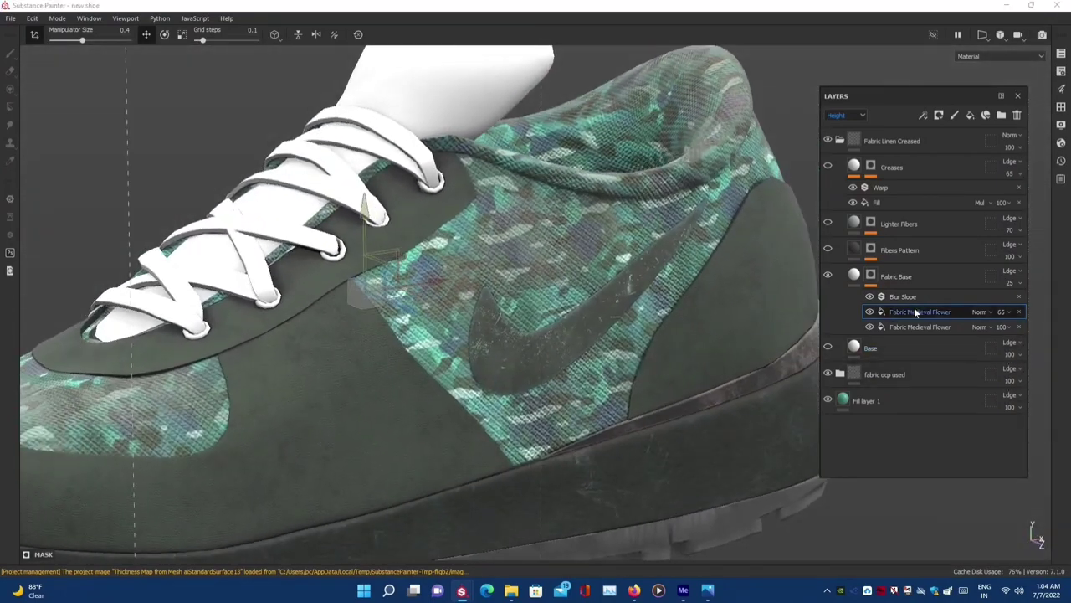
click(874, 297)
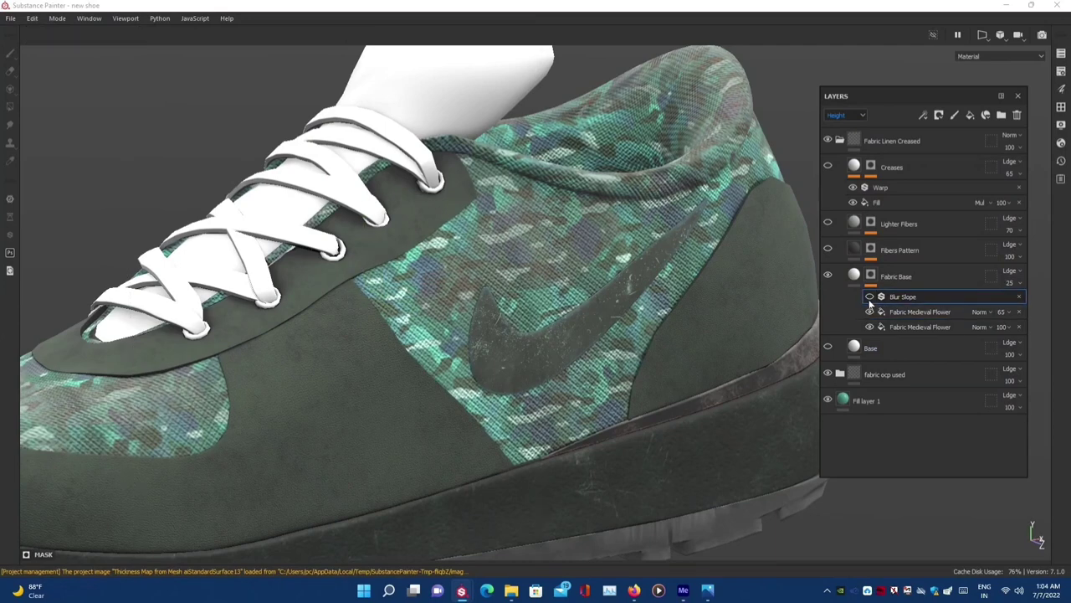
- Turn on Blur Slope visibility and delete the Fibers Pattern and Lighter Fibers layers
click(869, 297)
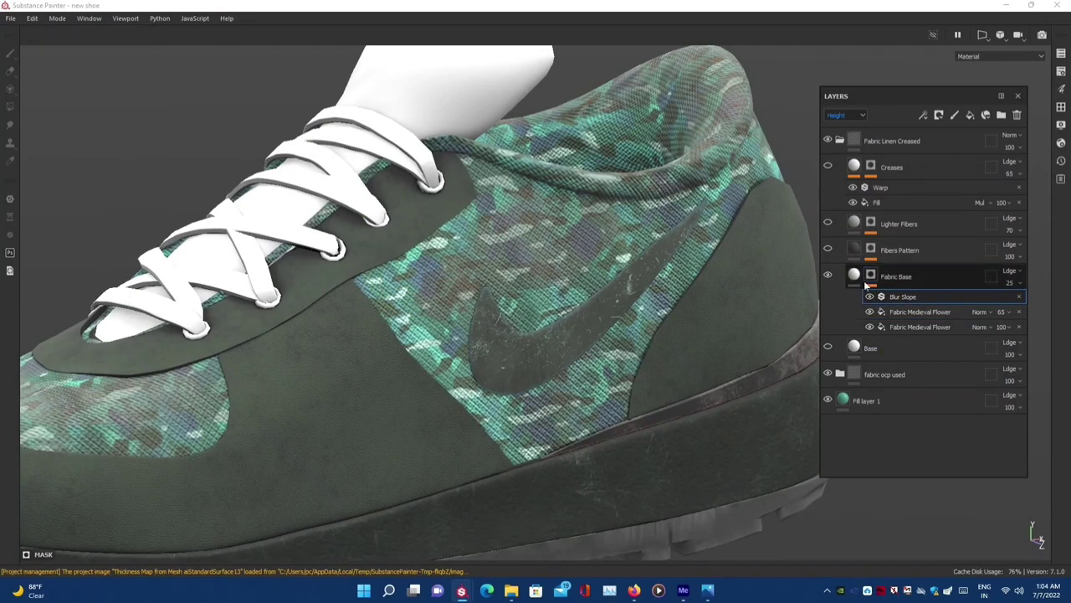
click(827, 249)
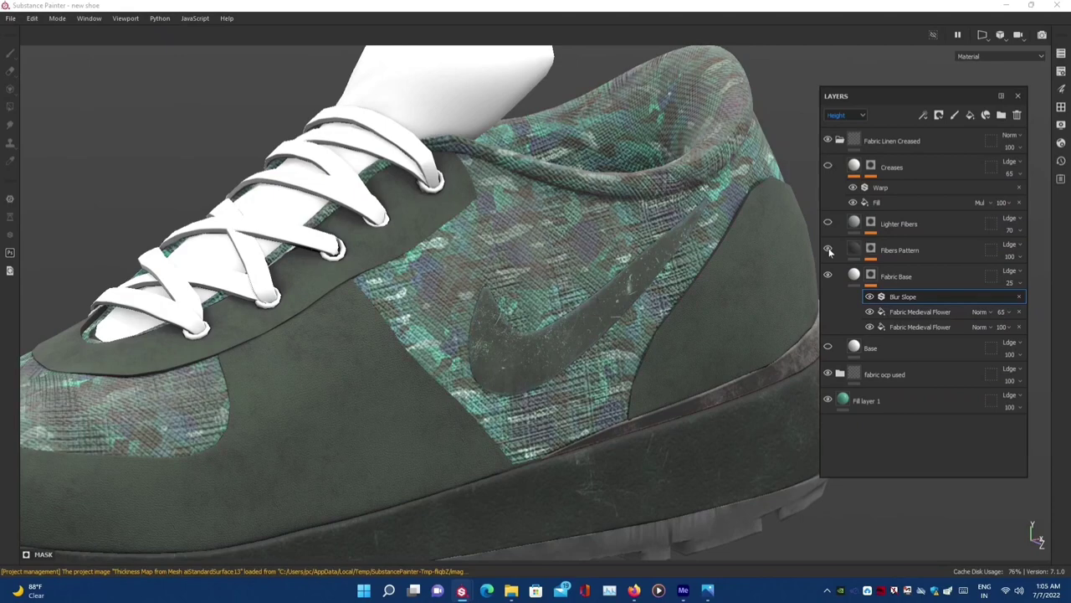
click(938, 251)
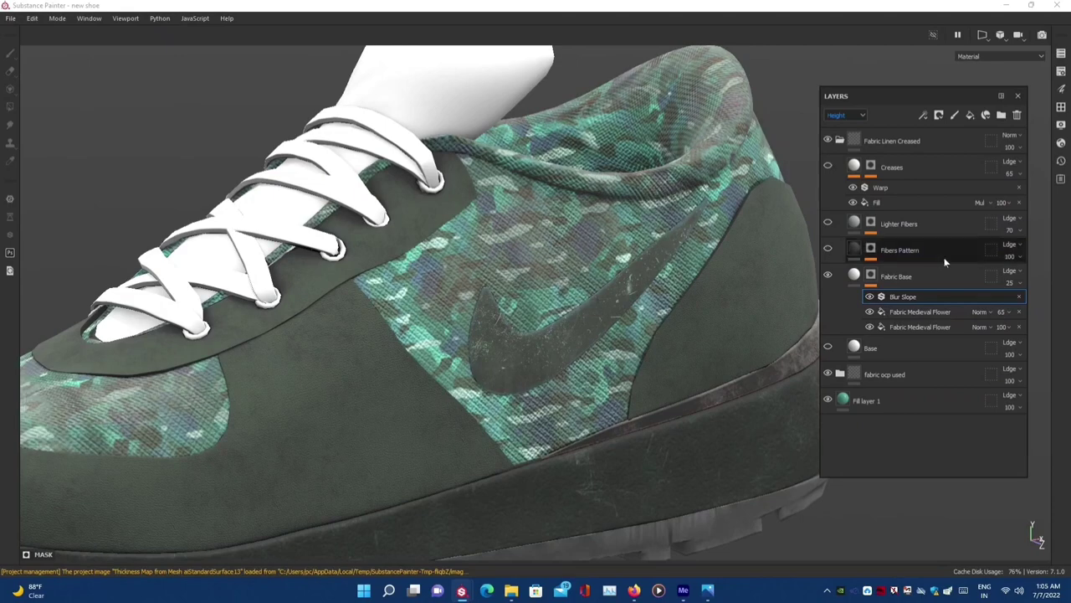
click(1017, 116)
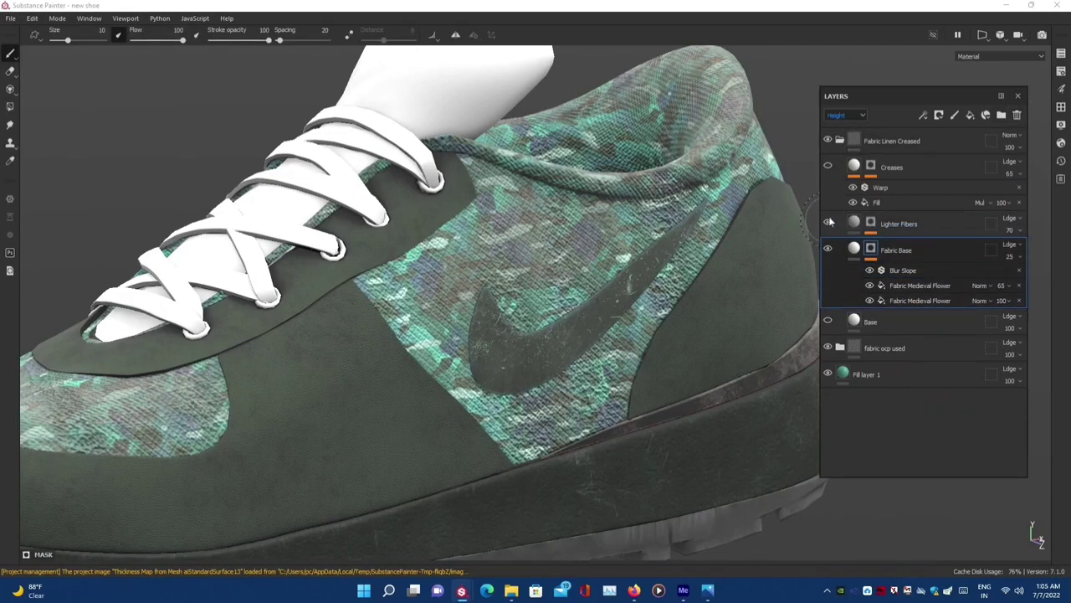
click(827, 222)
click(948, 233)
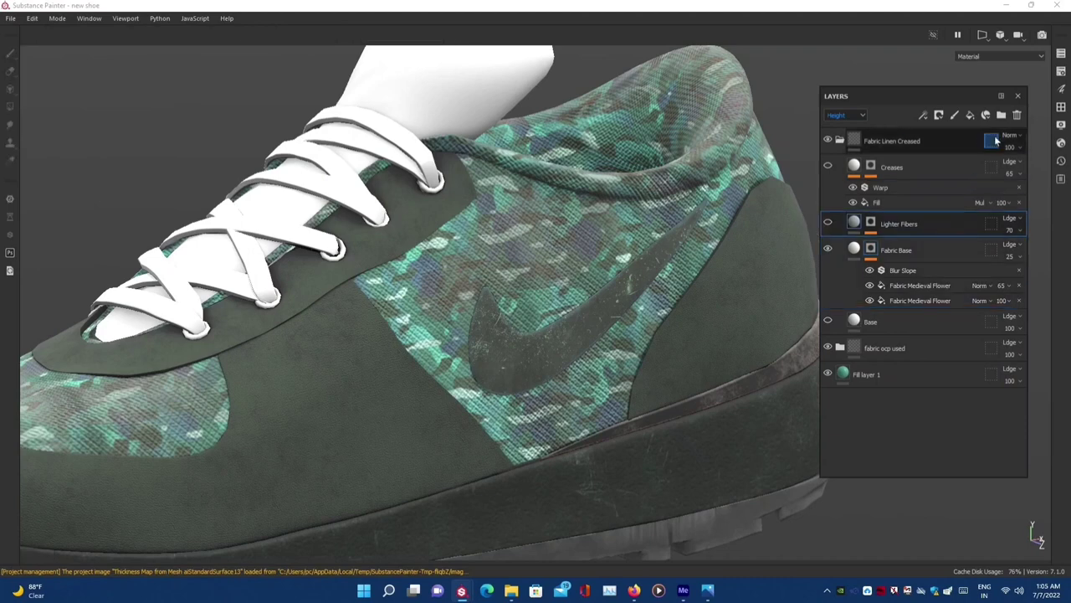
click(1017, 116)
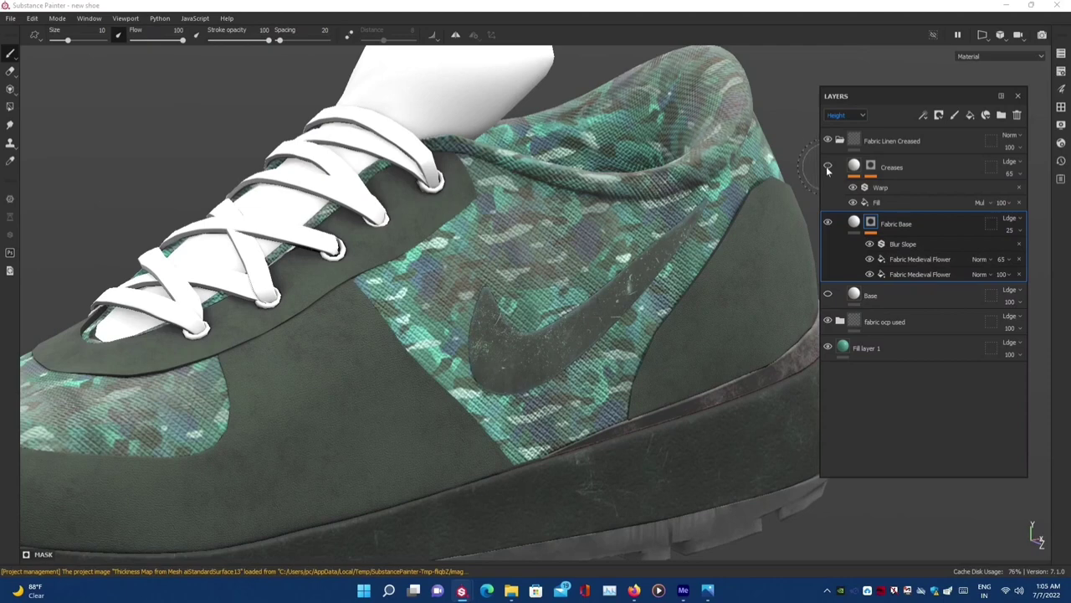
- Delete the Creases and Base layers, leaving Fabric Base selected
click(896, 174)
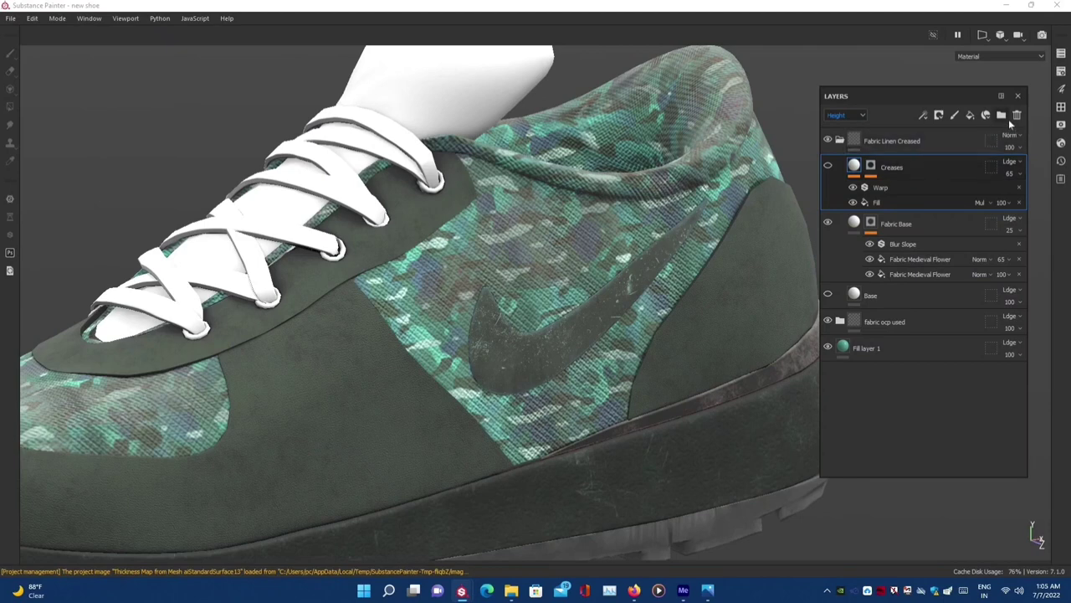
click(1018, 115)
click(862, 240)
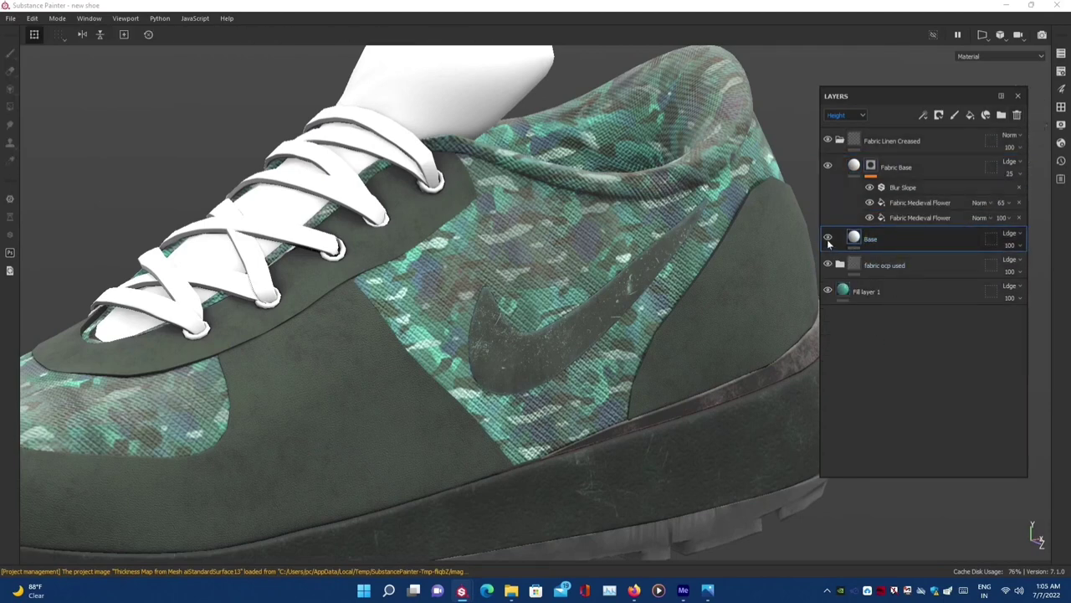
click(1018, 115)
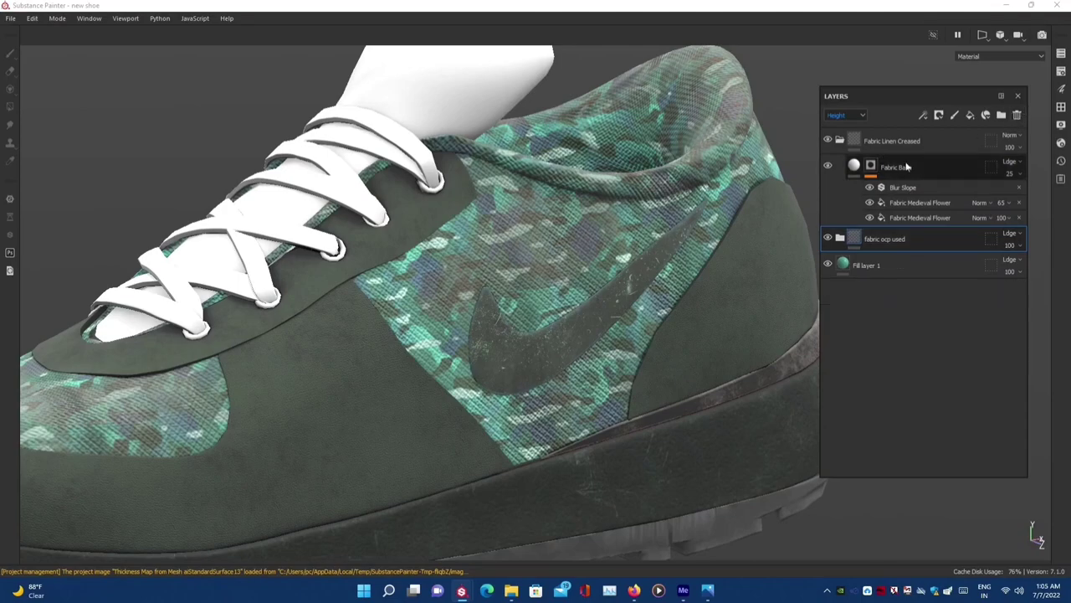
click(925, 166)
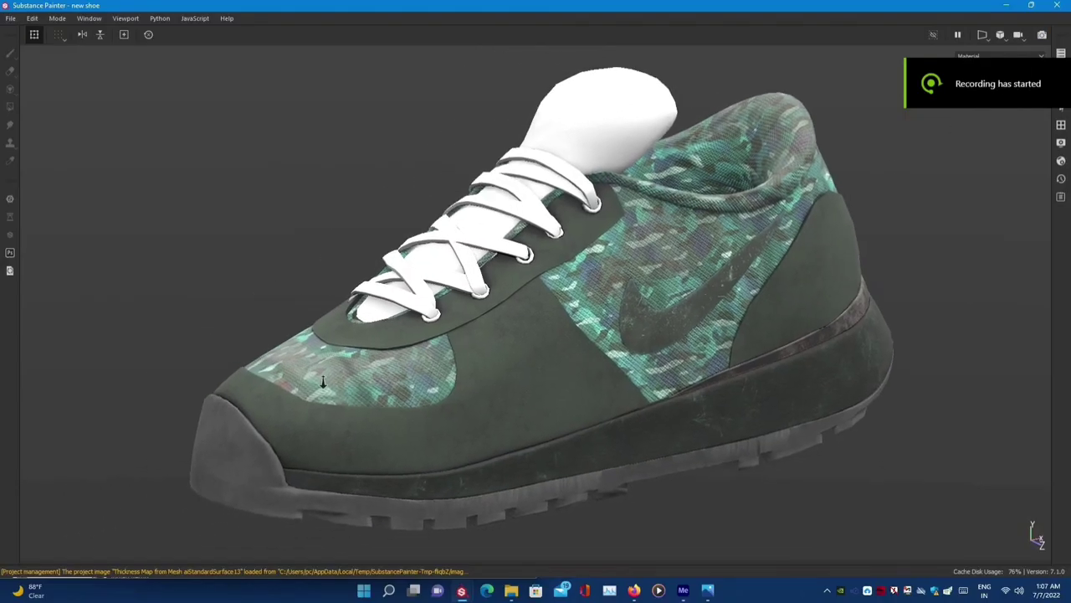
- Restore the interface panels and orbit around the shoe to inspect the laces, camo panel and swoosh
alt+drag(322, 381, 468, 357)
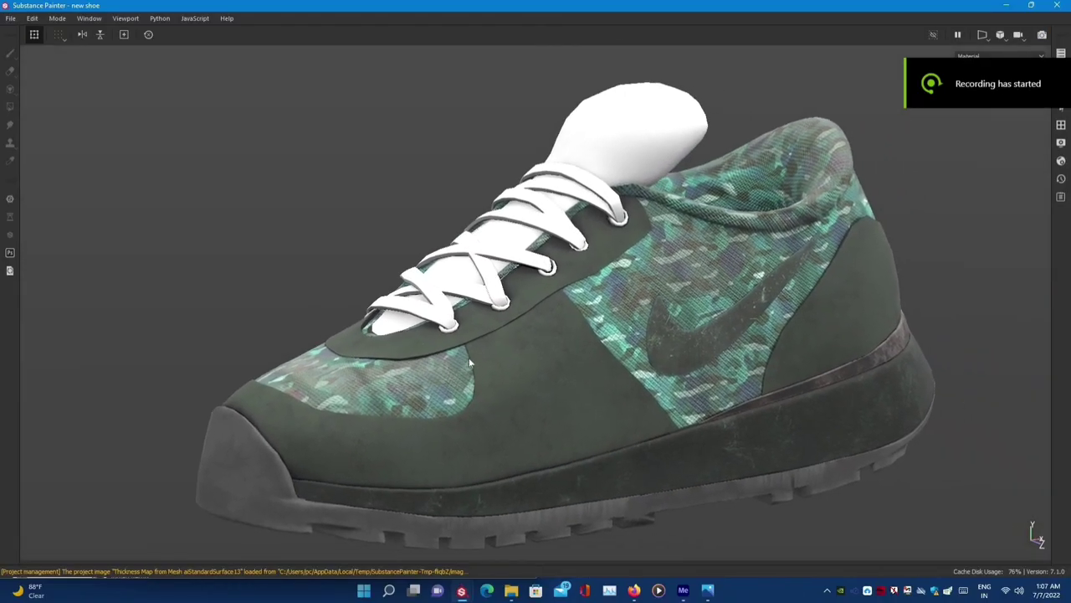
key(super)
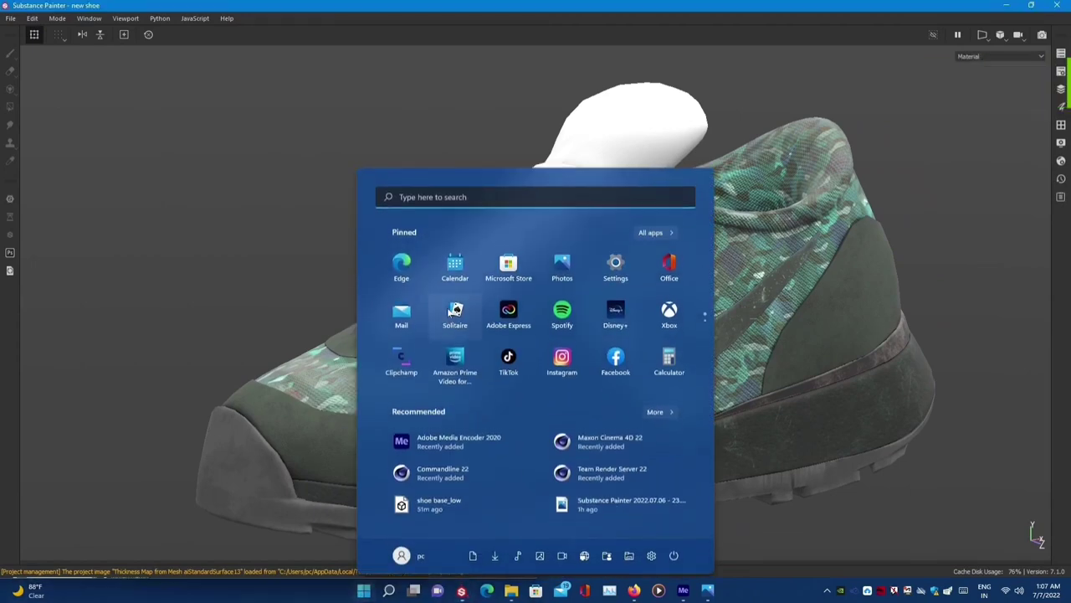
key(Escape)
key(Tab)
alt+drag(385, 289, 470, 346)
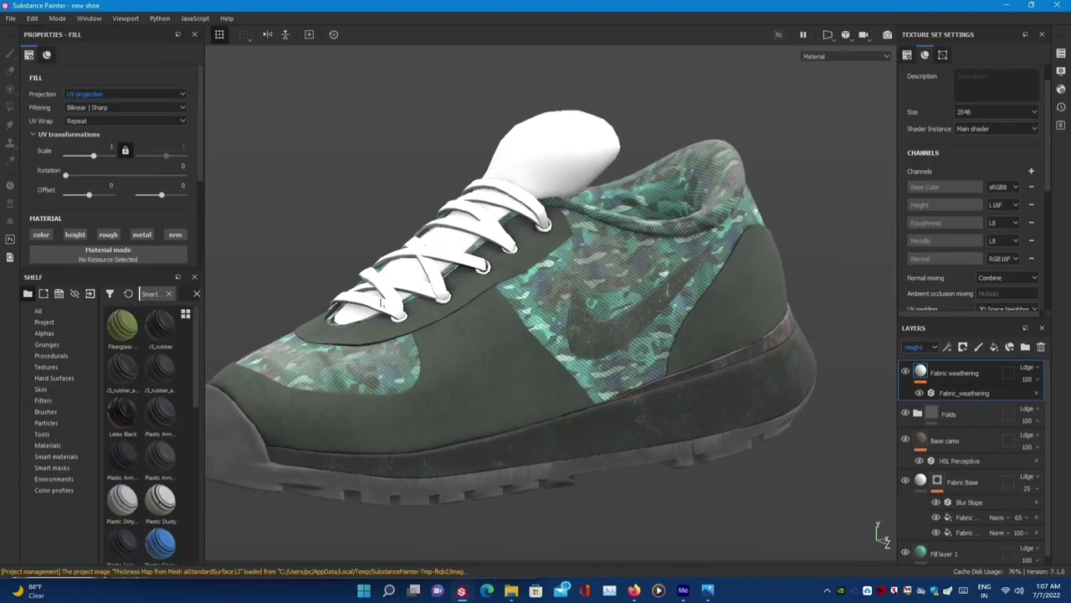
alt+right_drag(471, 346, 599, 400)
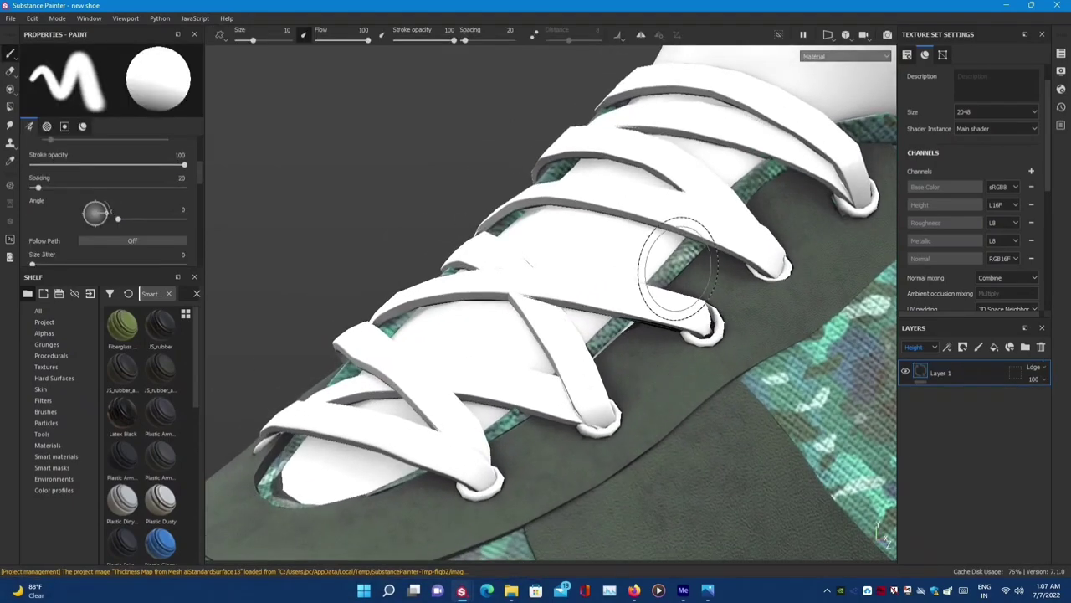
alt+drag(536, 301, 763, 270)
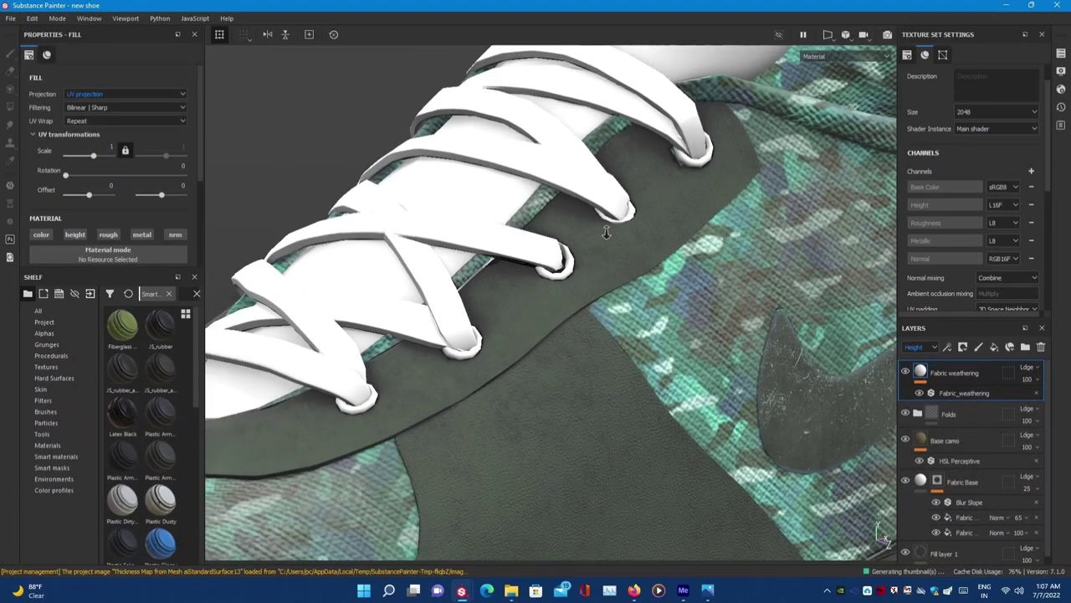
alt+drag(595, 231, 667, 254)
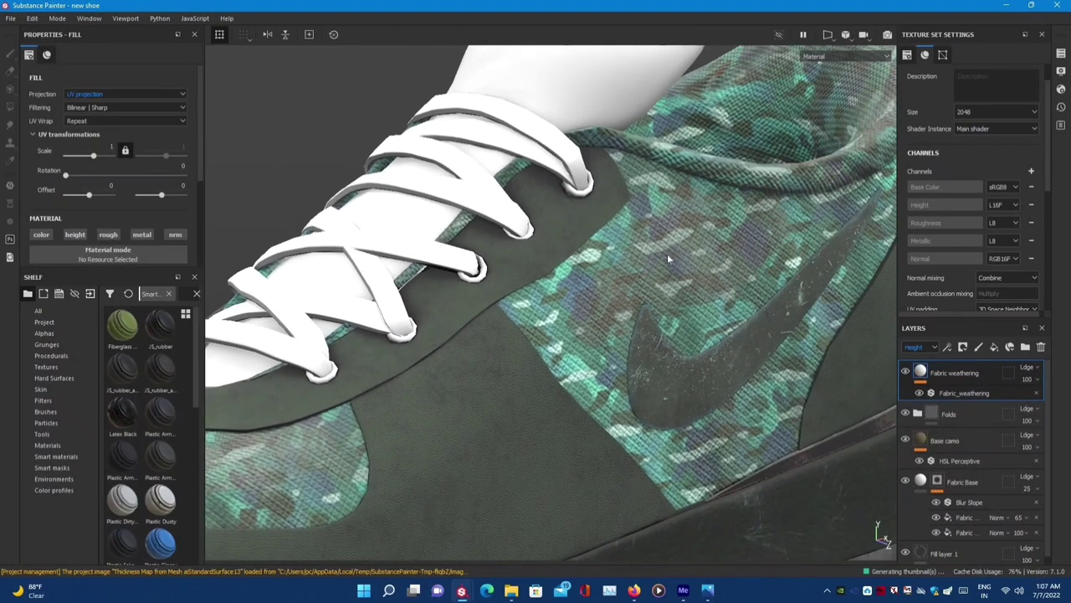
- Add Folder 1 and a fresh fill layer above Fabric weathering and Folds
click(1026, 347)
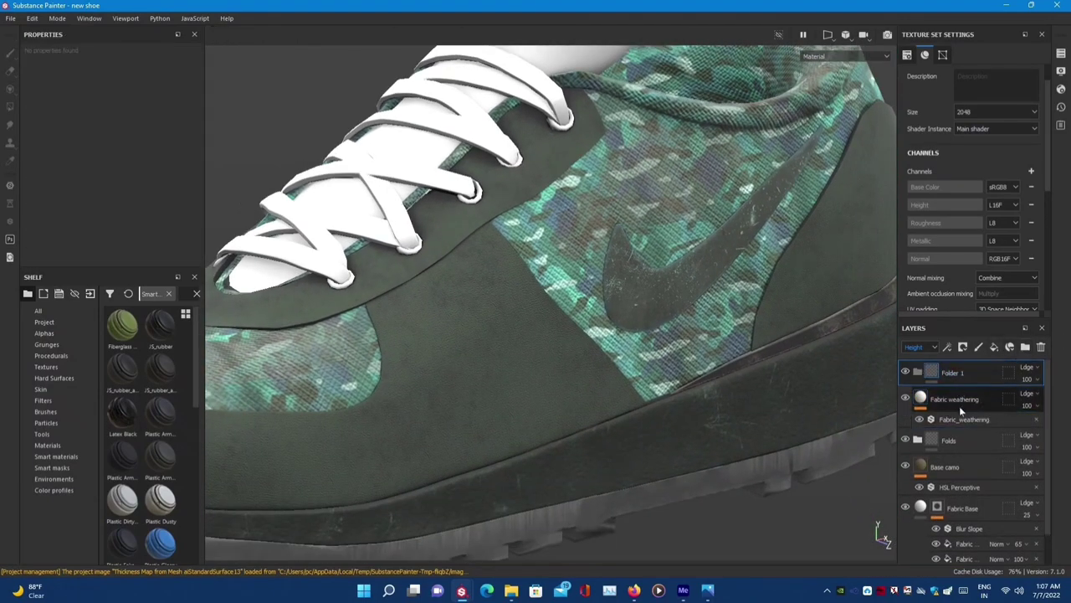
scroll(954, 412, down, 1)
scroll(956, 389, up, 1)
click(979, 348)
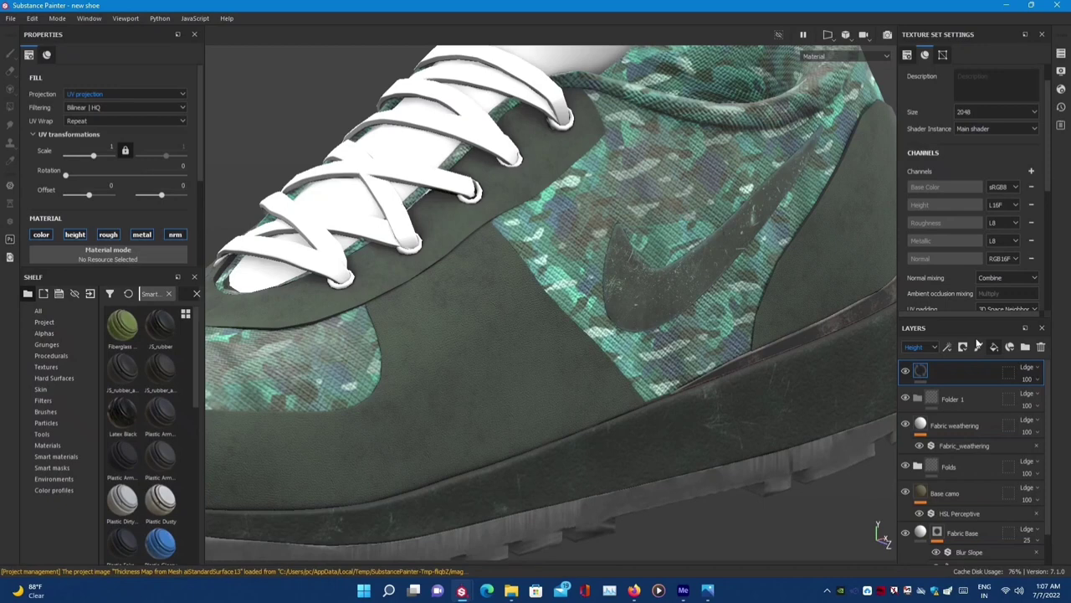
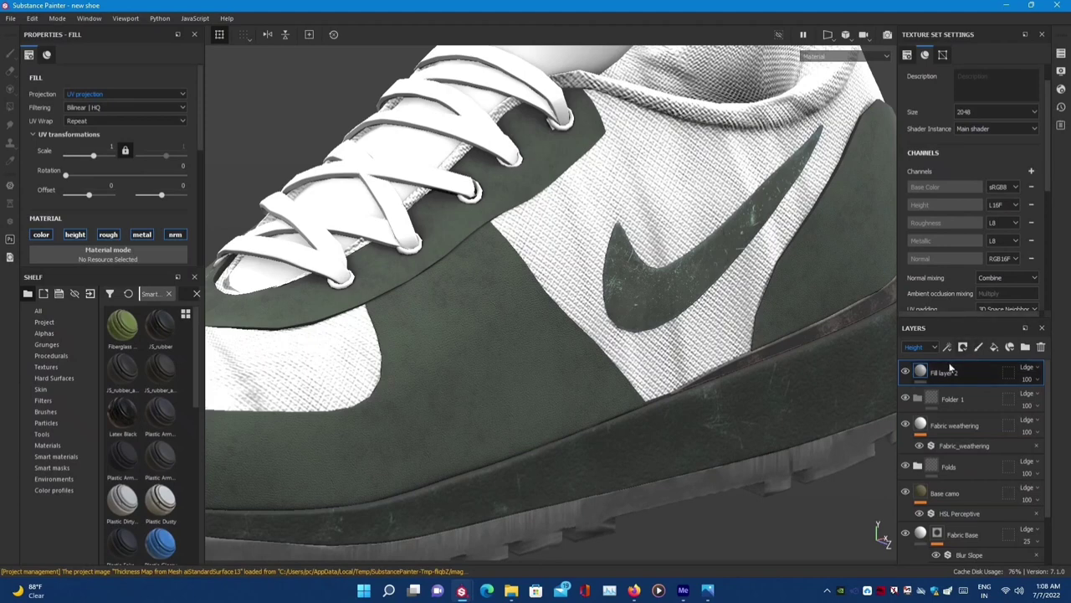
- Move Fill layer 2 into Folder 1 and give the folder a black mask with a paint effect
drag(926, 373, 927, 416)
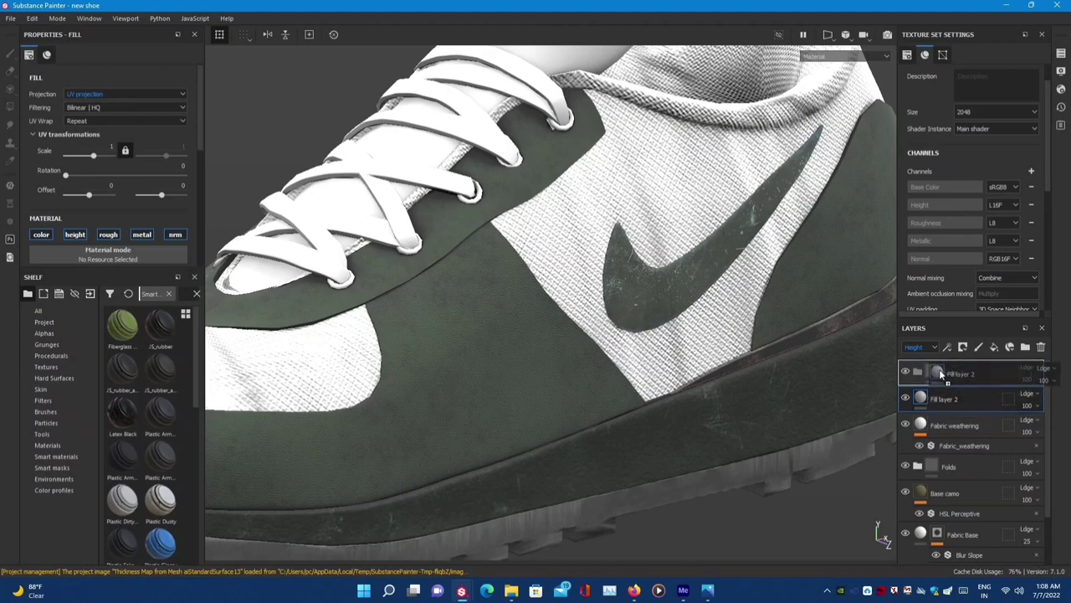
drag(943, 373, 939, 383)
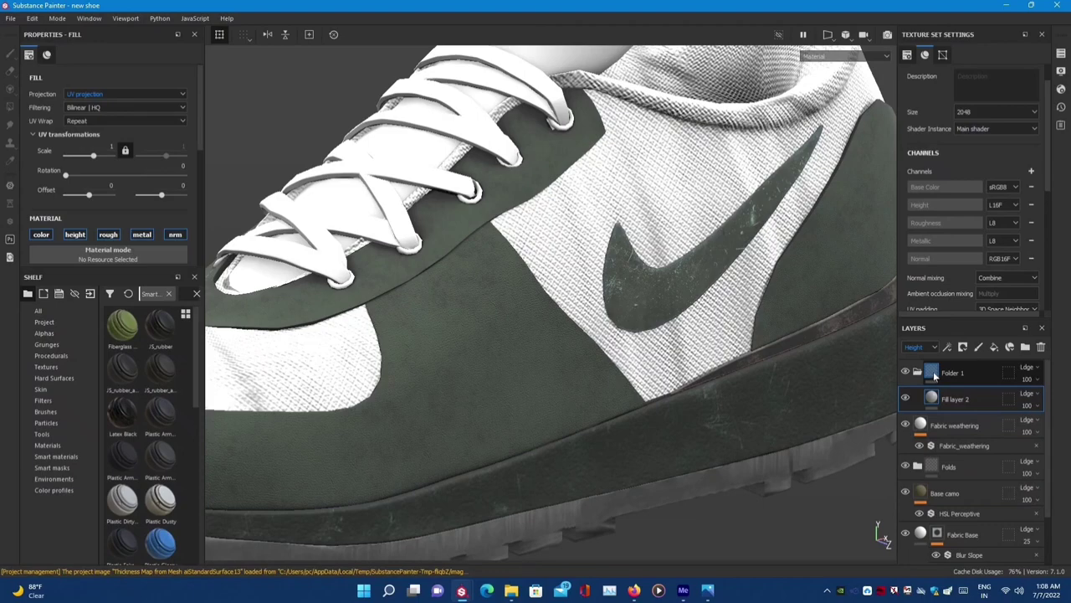
click(935, 376)
right_click(935, 377)
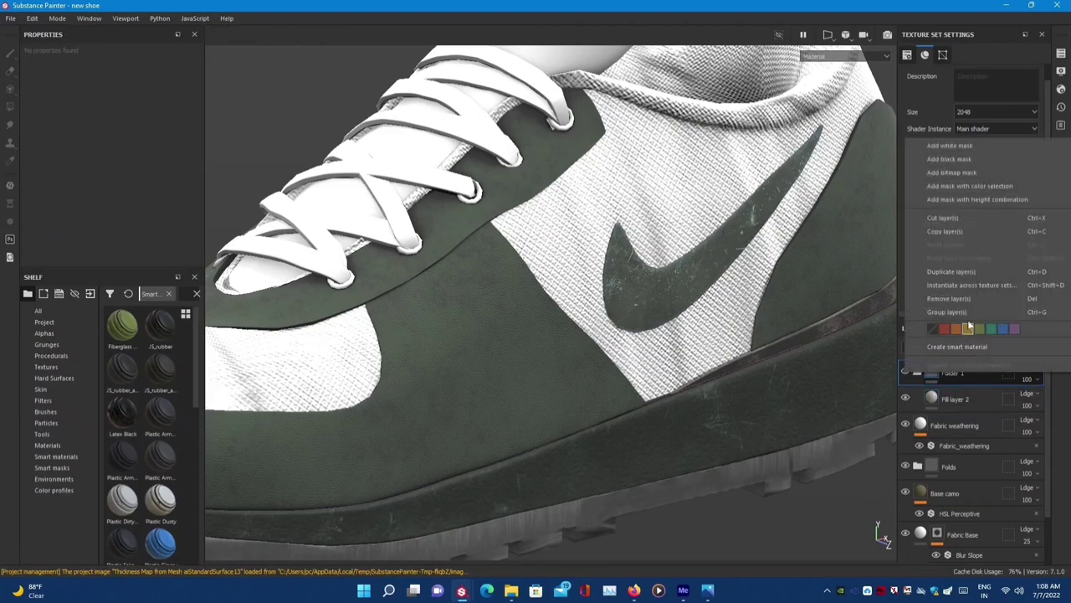
click(972, 154)
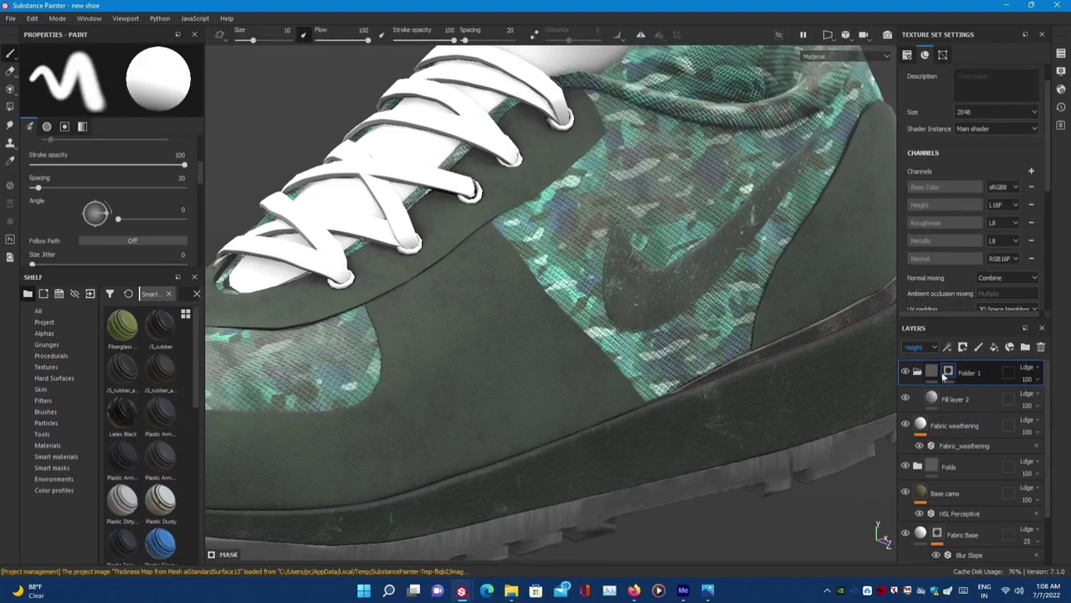
right_click(955, 370)
click(960, 381)
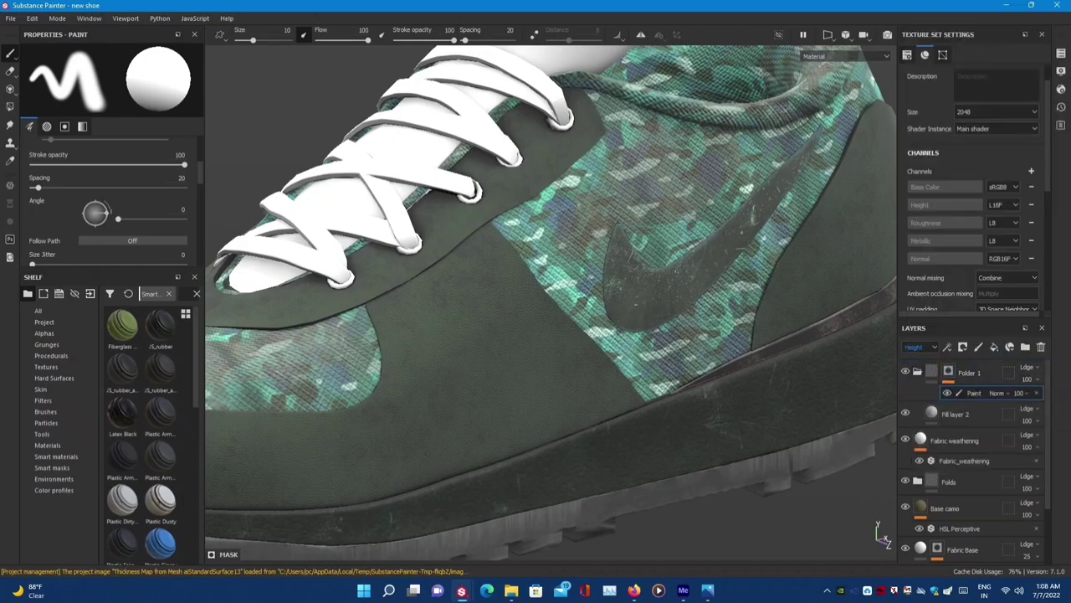
- Fill both collar-lining UV islands white in Folder 1's mask using UV-chunk polygon fill
key(f)
key(F1)
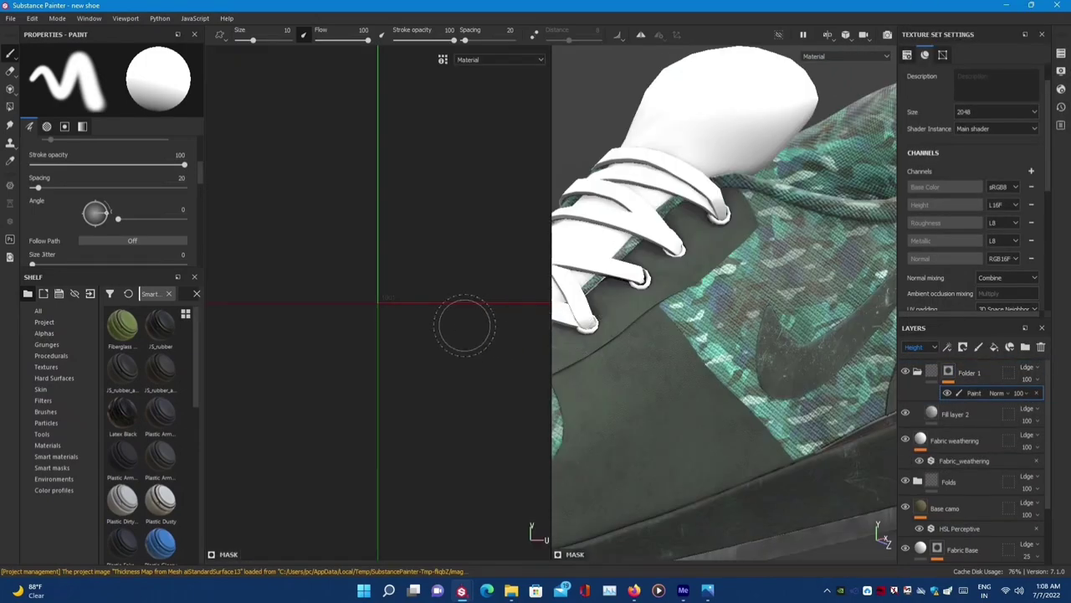
key(f)
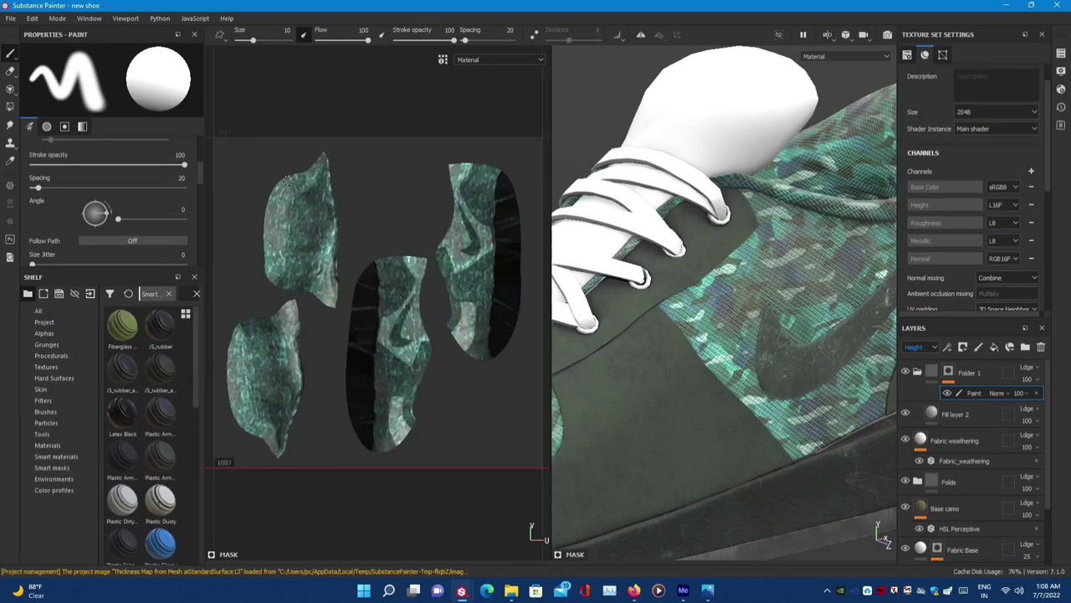
key(4)
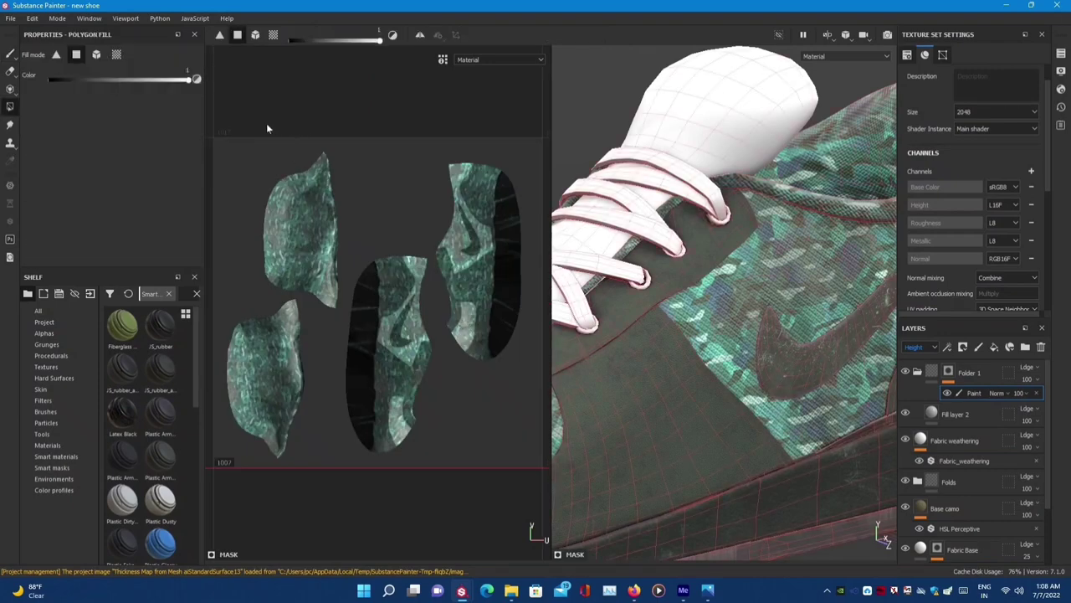
click(287, 194)
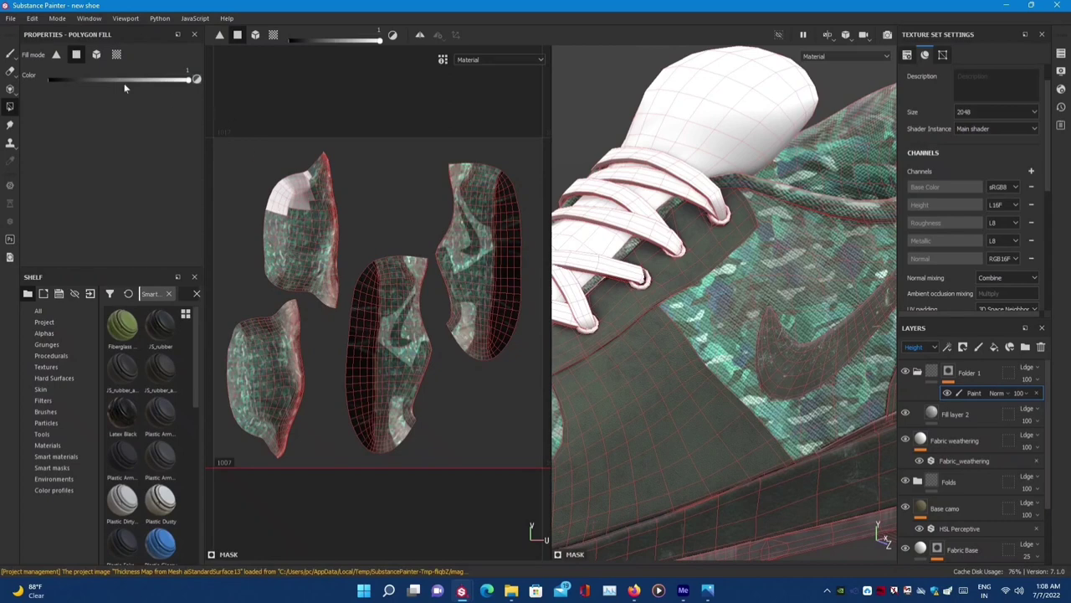
click(118, 54)
click(297, 259)
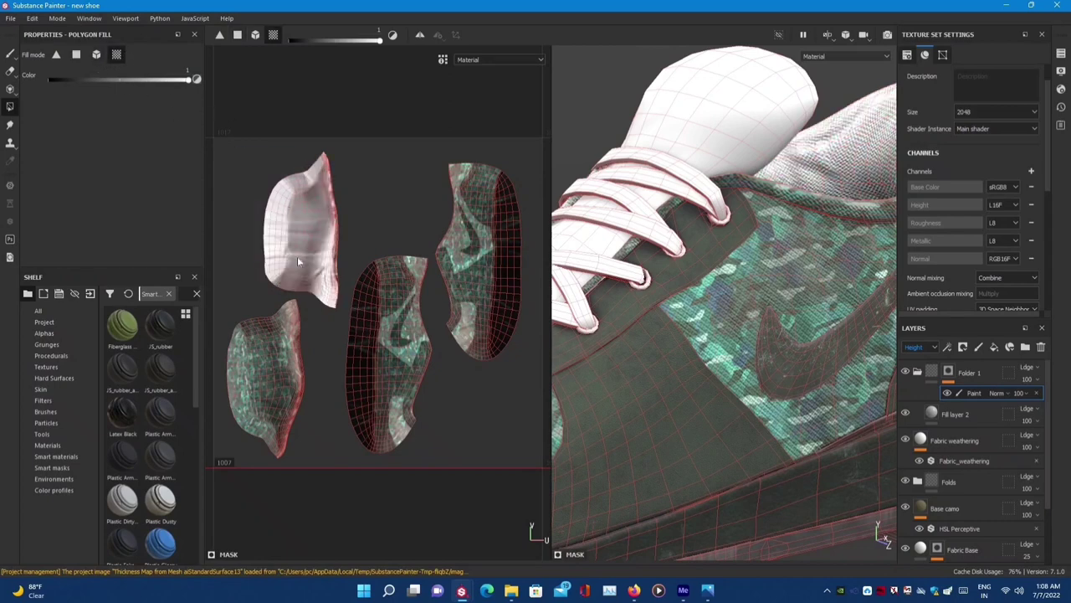
click(260, 354)
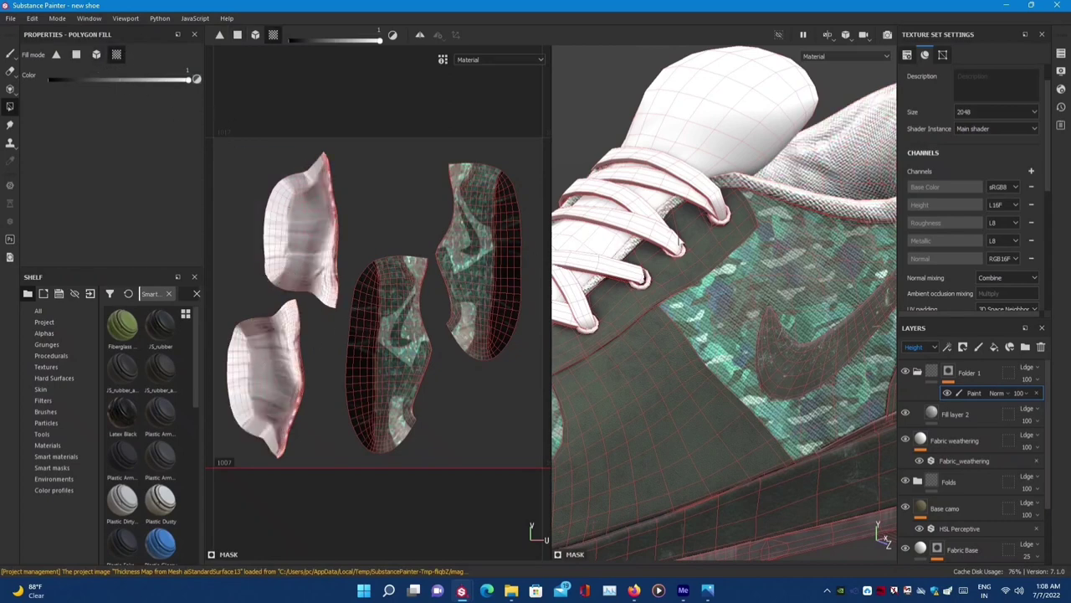
key(1)
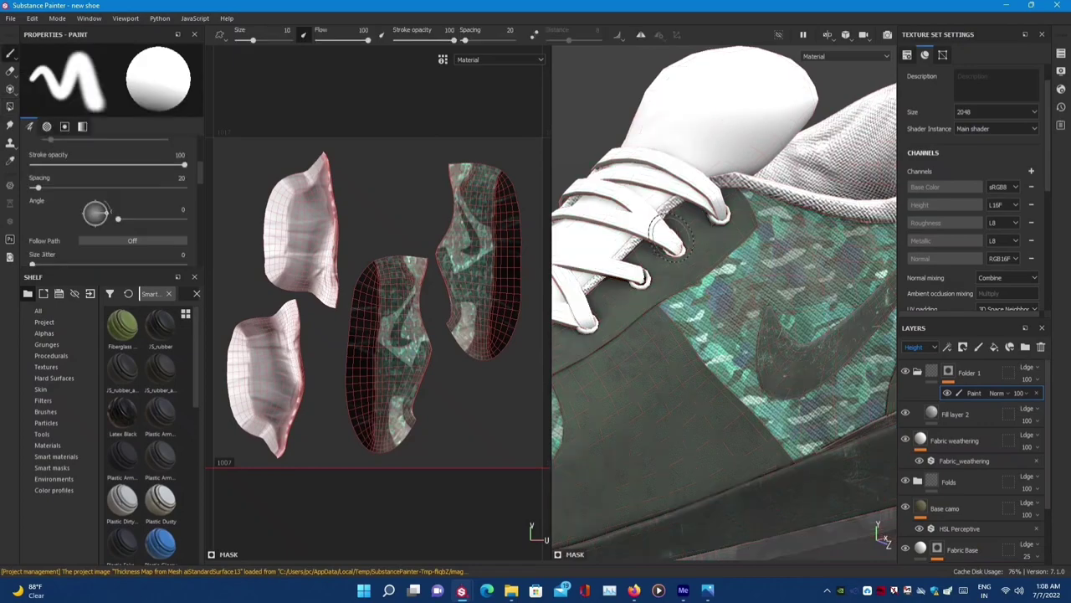
key(F2)
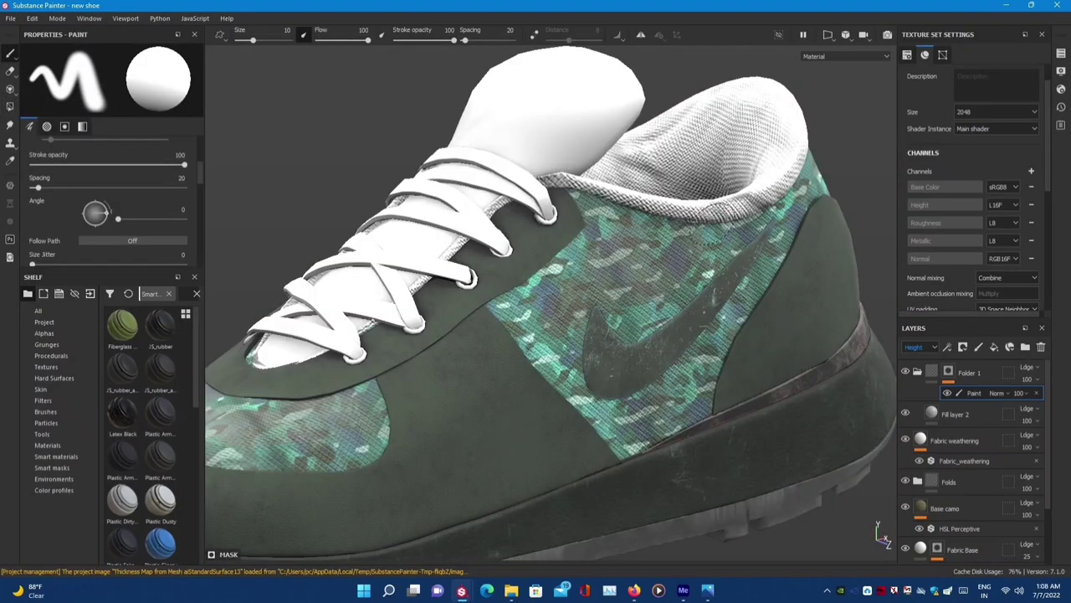
- Select the fill layers and create a new Folder 2
scroll(714, 301, up, 2)
scroll(714, 302, up, 3)
scroll(714, 301, down, 5)
mouse_move(713, 301)
alt+mouse_down()
mouse_move(787, 321)
mouse_move(627, 335)
mouse_move(566, 365)
mouse_move(503, 363)
mouse_move(686, 318)
alt+mouse_up()
scroll(787, 321, up, 4)
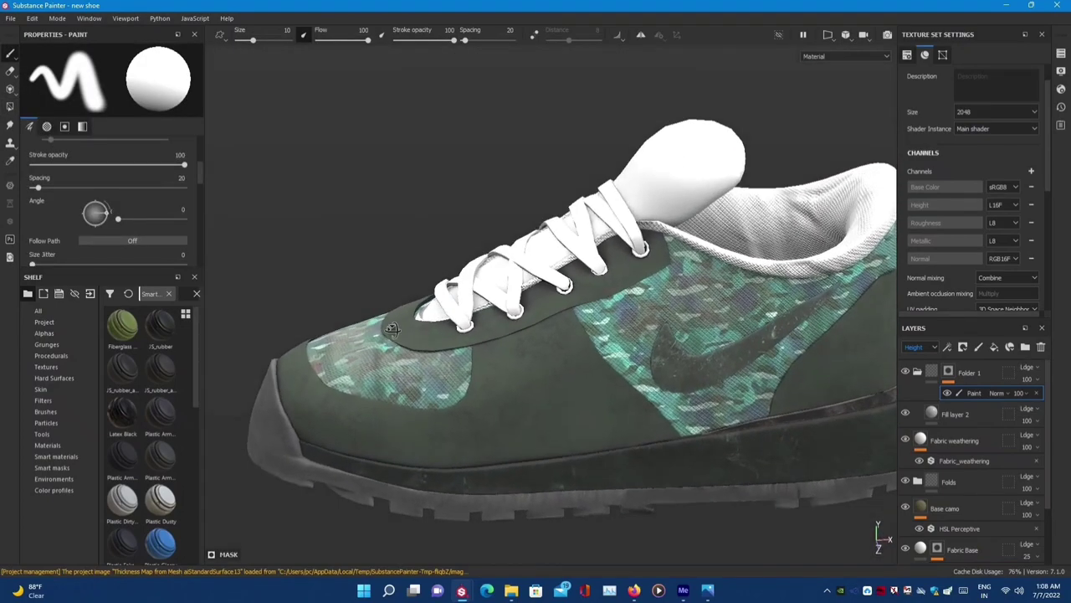
scroll(503, 363, up, 3)
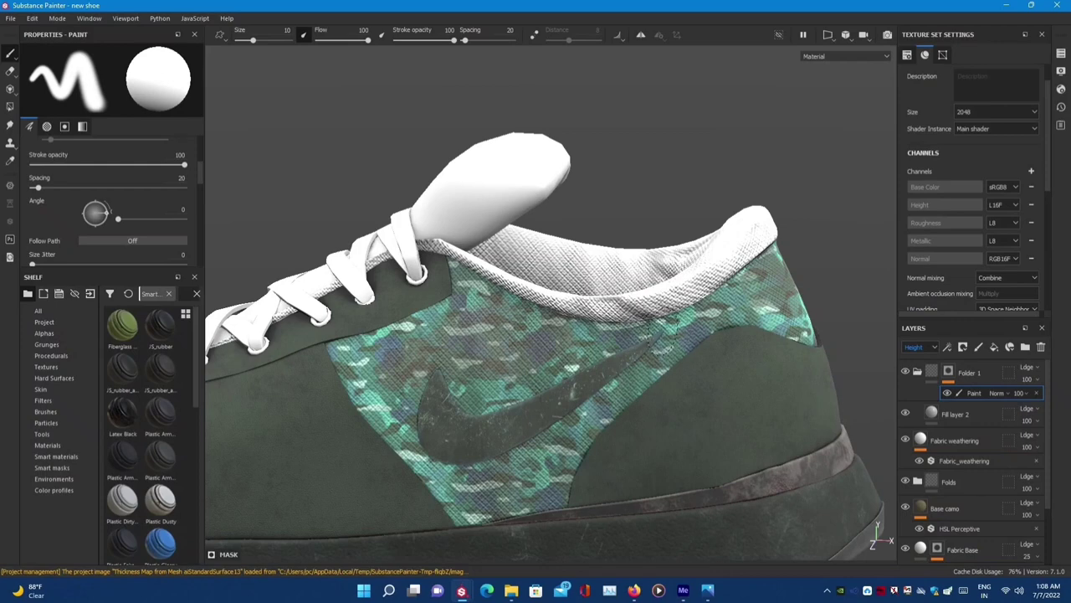
click(970, 413)
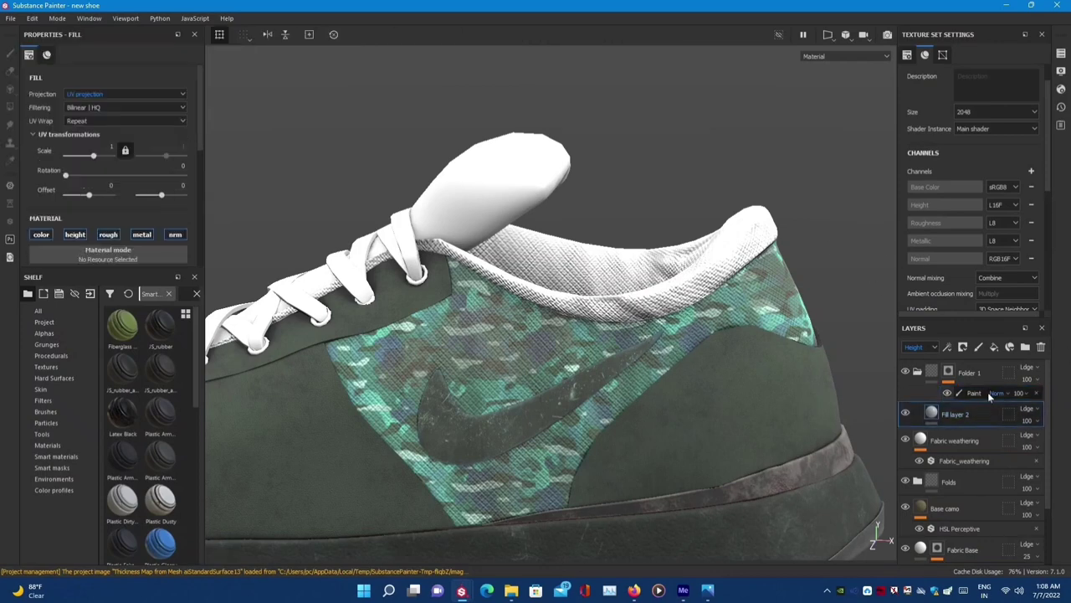
scroll(979, 418, down, 2)
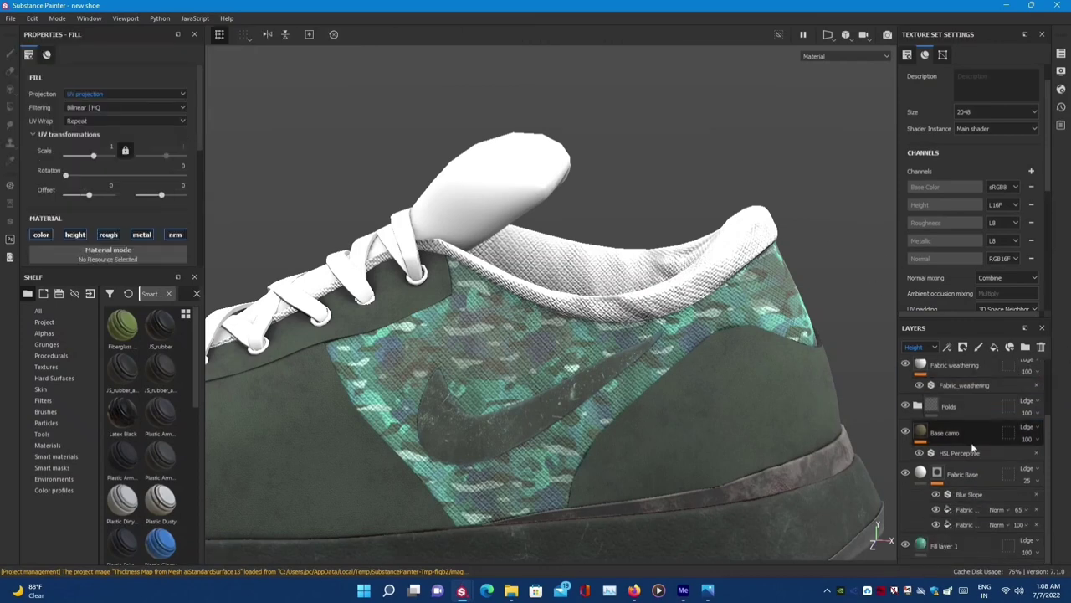
shift+click(977, 546)
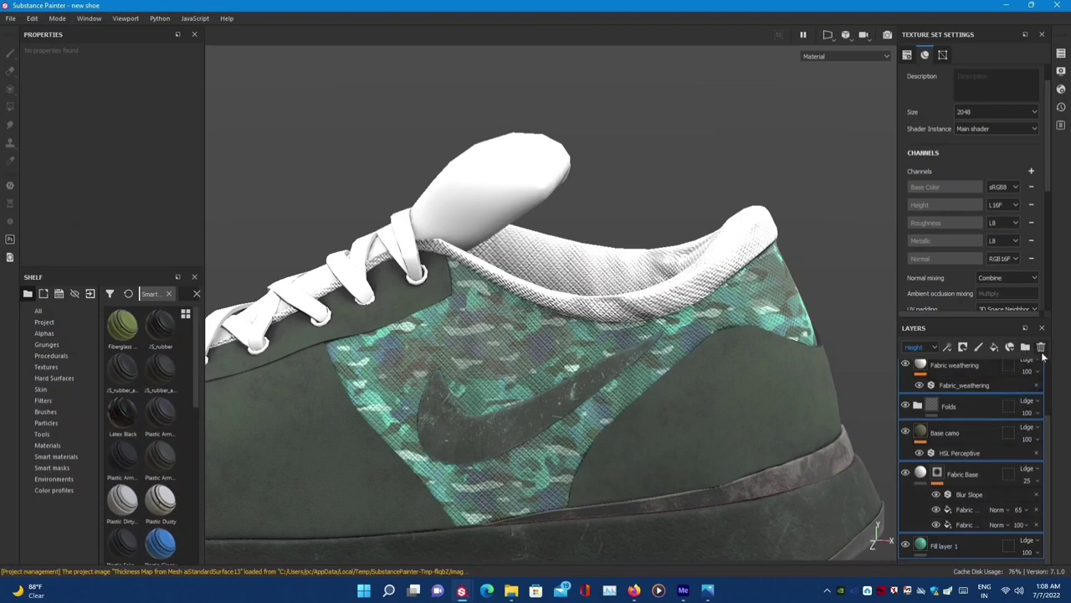
click(1026, 348)
click(1026, 348)
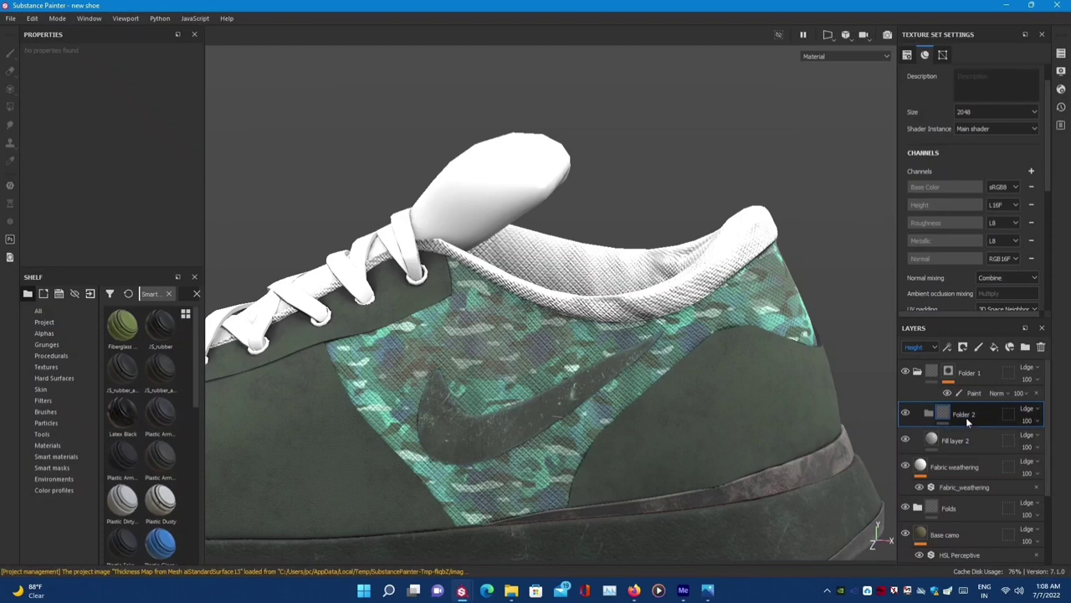
- Move Folder 2 to the top and put Fabric weathering through Fill layer 1 inside it
mouse_move(946, 416)
mouse_down()
mouse_move(910, 362)
mouse_move(913, 371)
mouse_up()
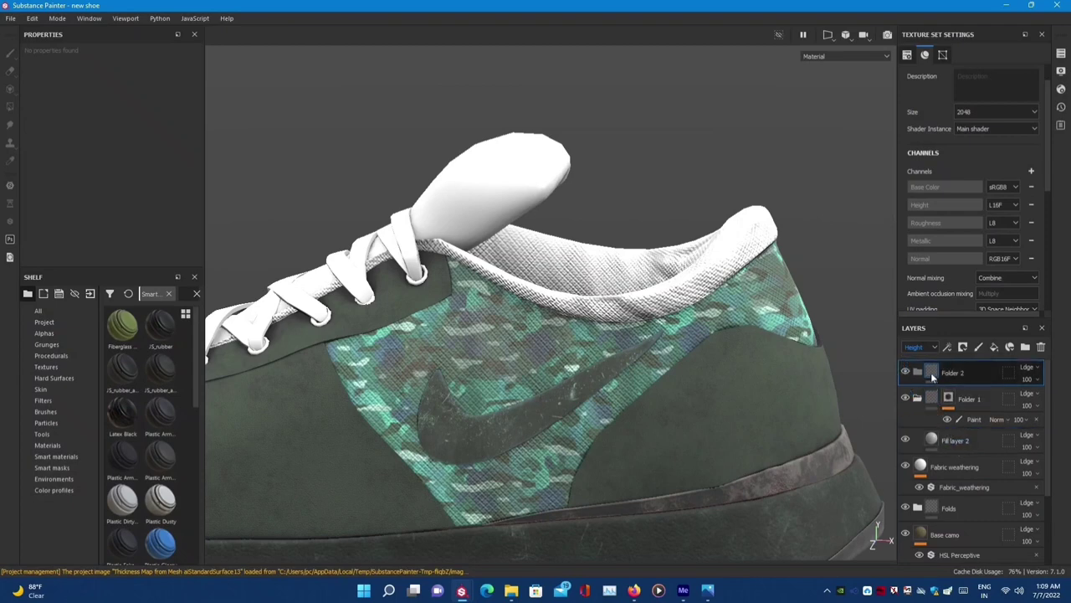
scroll(964, 443, down, 3)
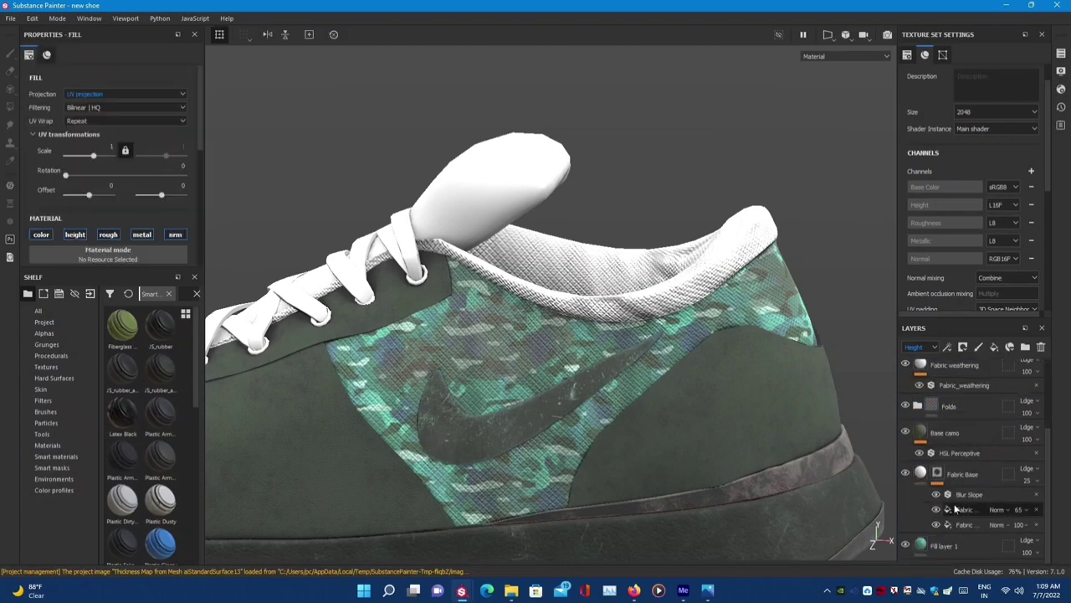
click(974, 545)
scroll(974, 502, up, 3)
shift+click(932, 441)
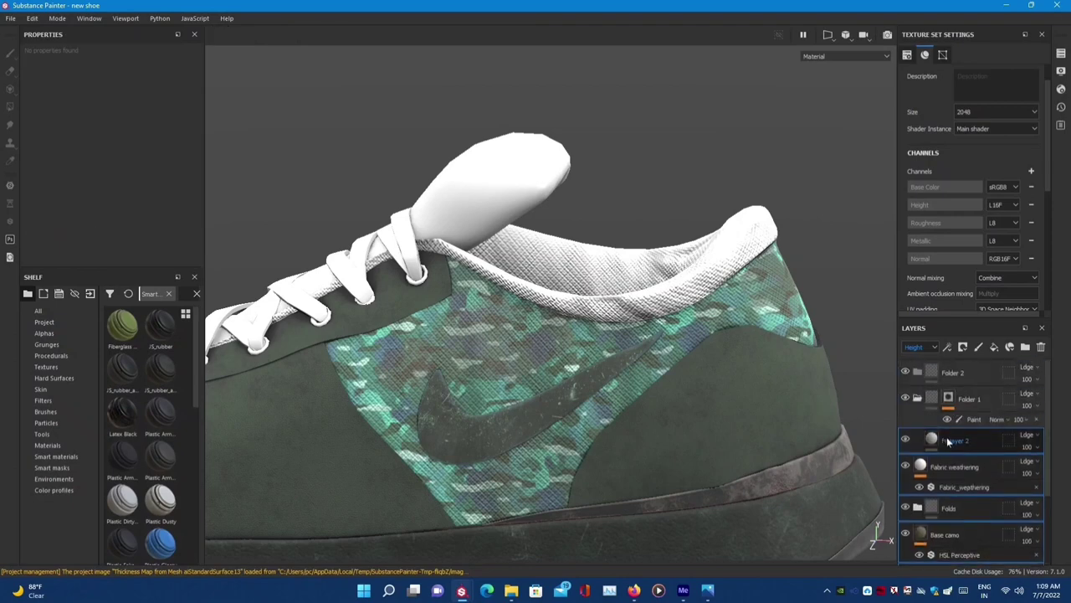
ctrl+click(972, 447)
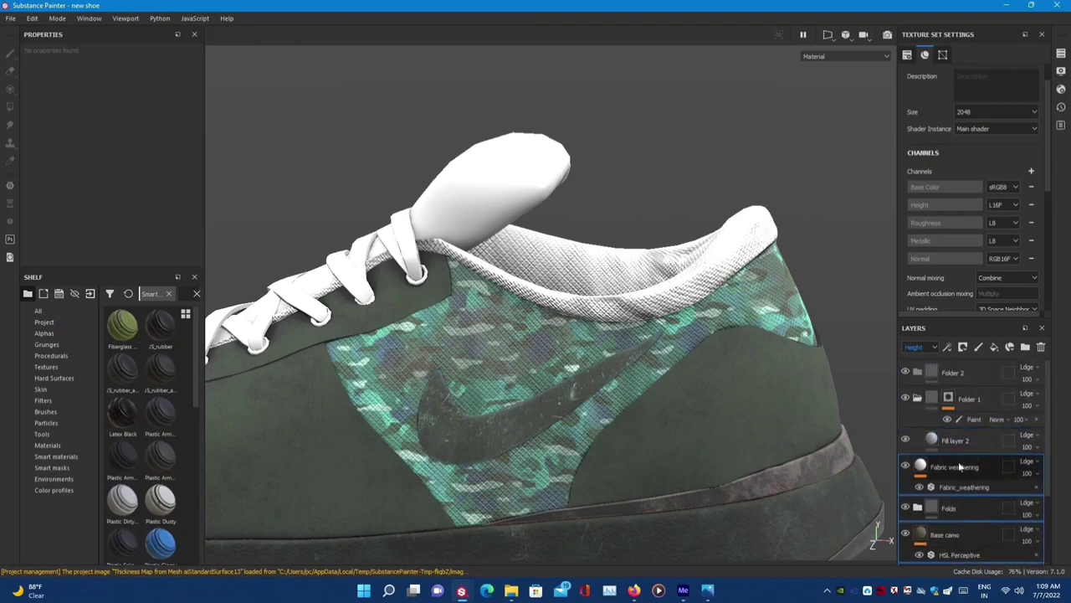
mouse_move(920, 465)
mouse_down()
mouse_move(930, 369)
mouse_move(922, 374)
mouse_up()
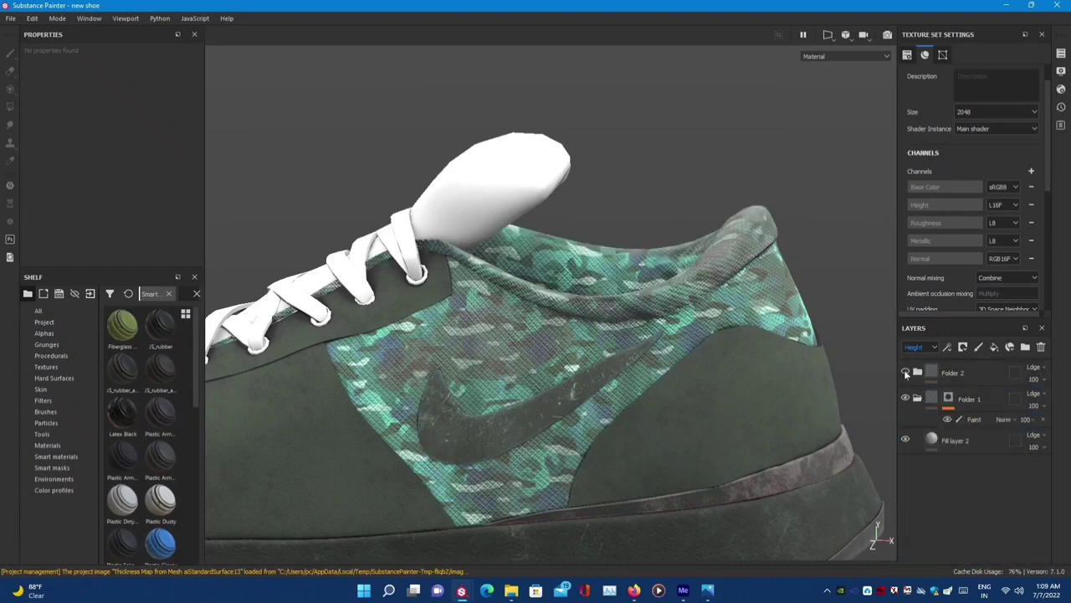
- Move Folder 2 below Folder 1 and toggle both folders' visibility to compare the collar
click(905, 372)
click(906, 372)
drag(971, 418, 974, 431)
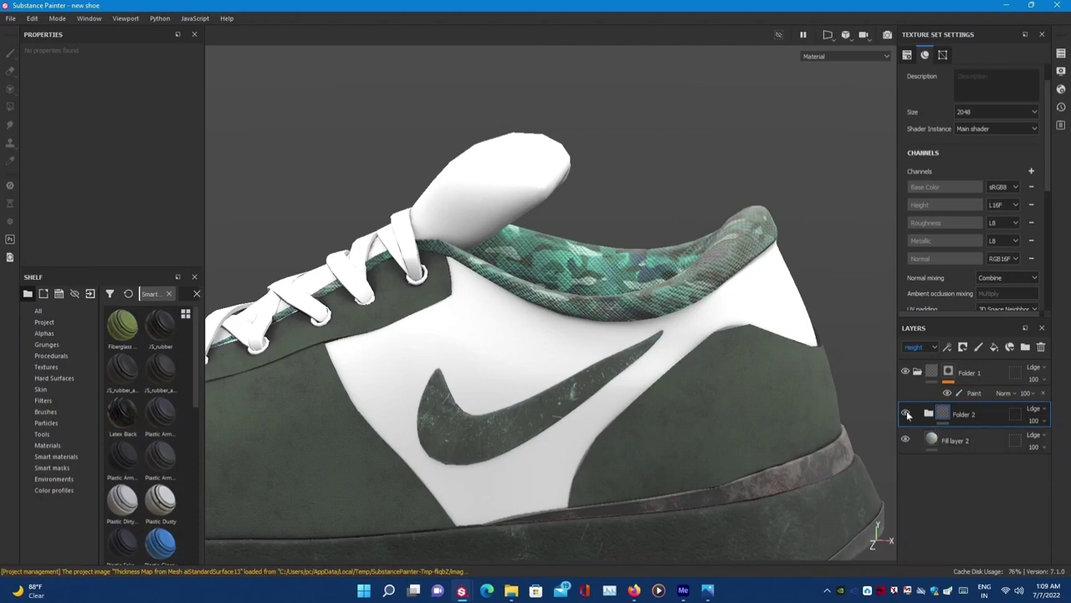
click(905, 373)
click(905, 373)
click(905, 413)
click(905, 415)
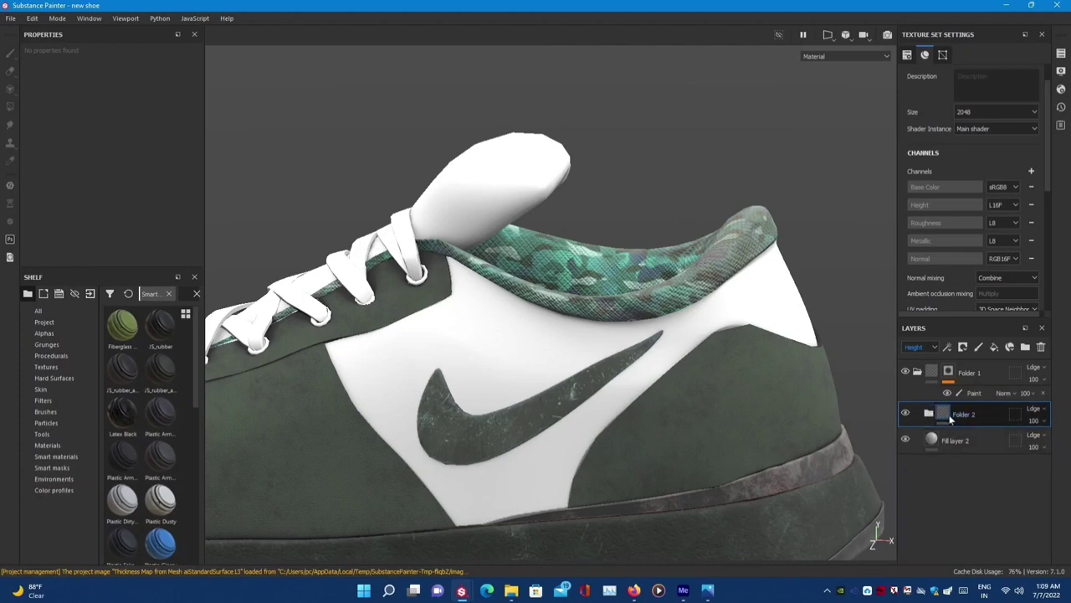
click(905, 371)
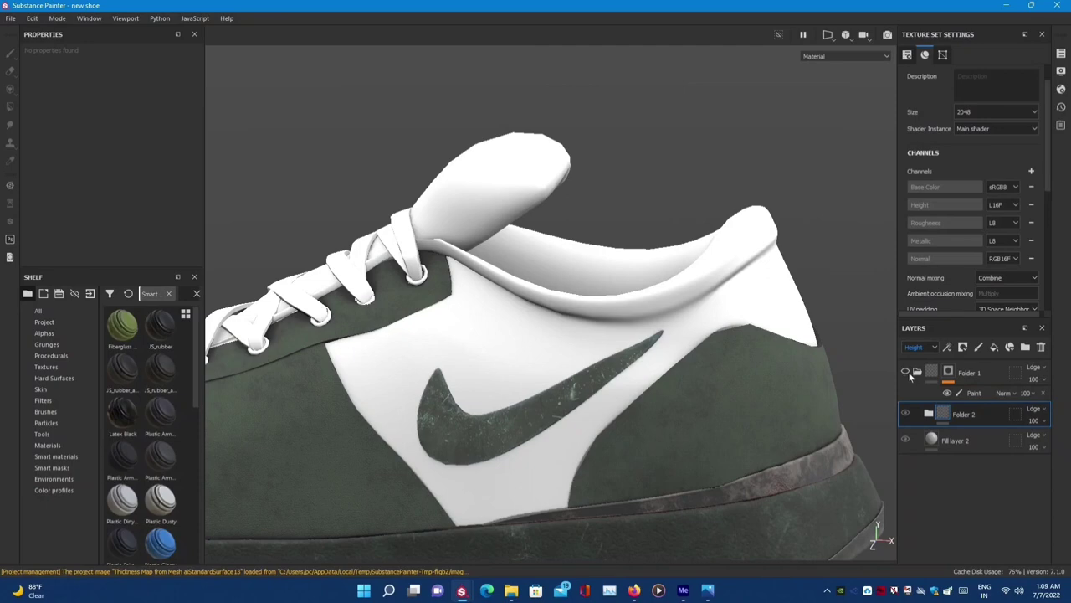
click(908, 373)
- Expand Folder 2, add a black mask to it, then undo the mask
click(940, 418)
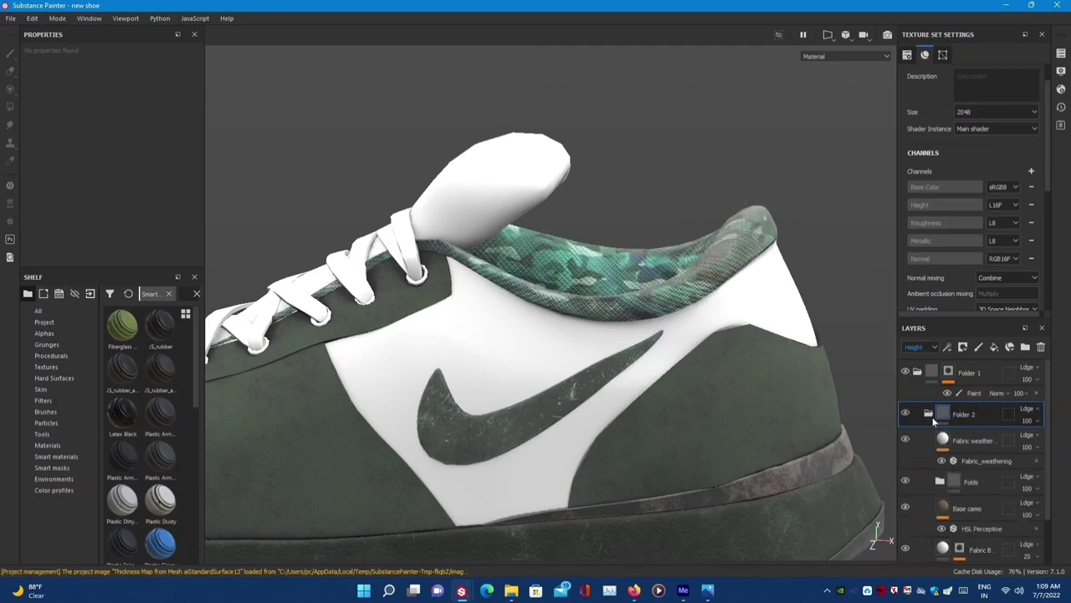
scroll(924, 410, down, 1)
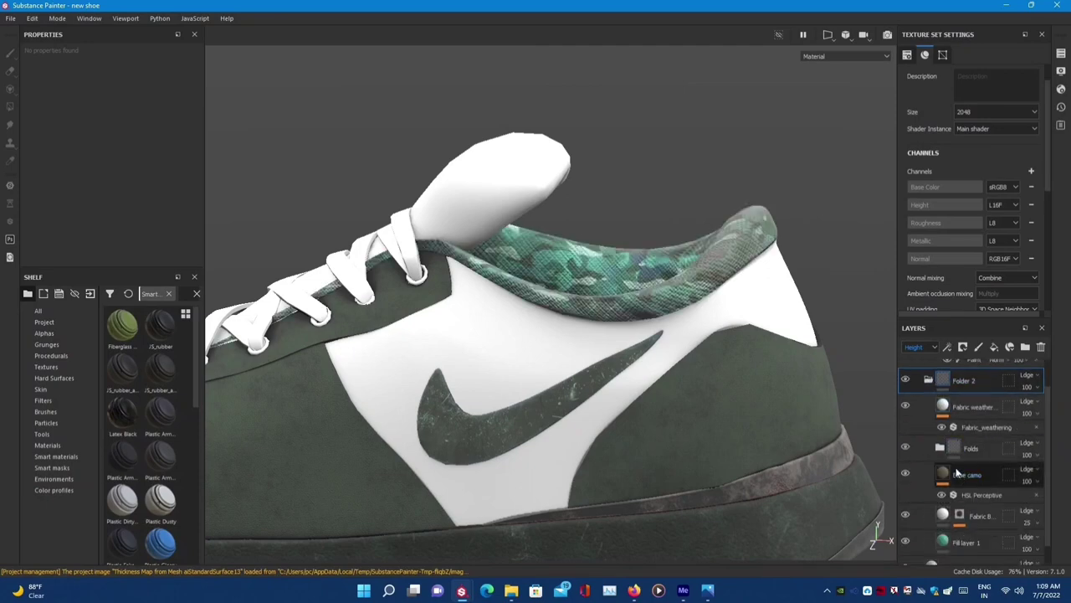
right_click(944, 381)
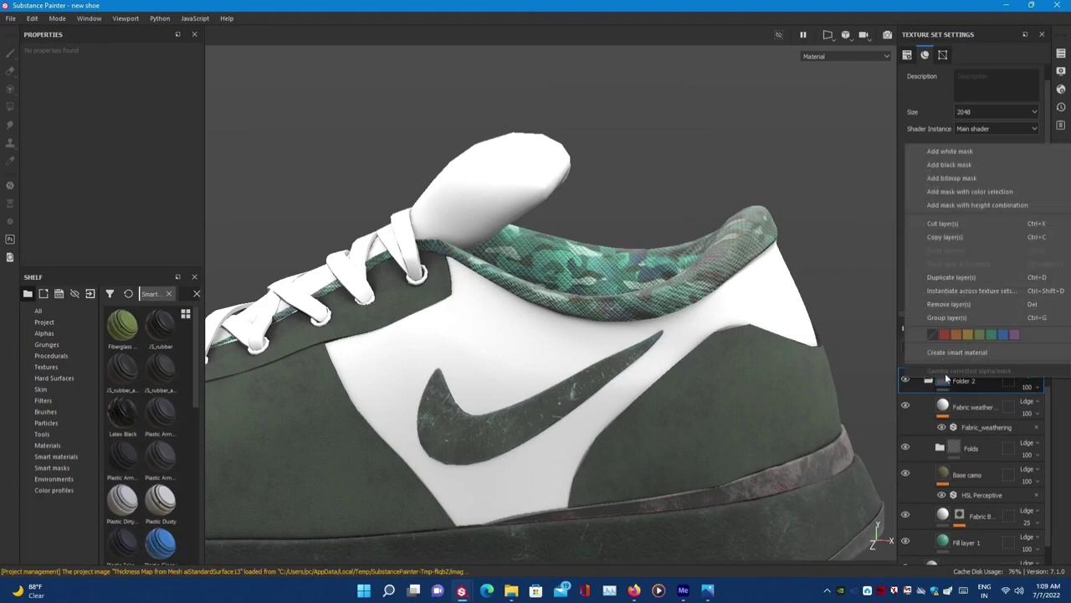
click(971, 170)
key(ctrl+z)
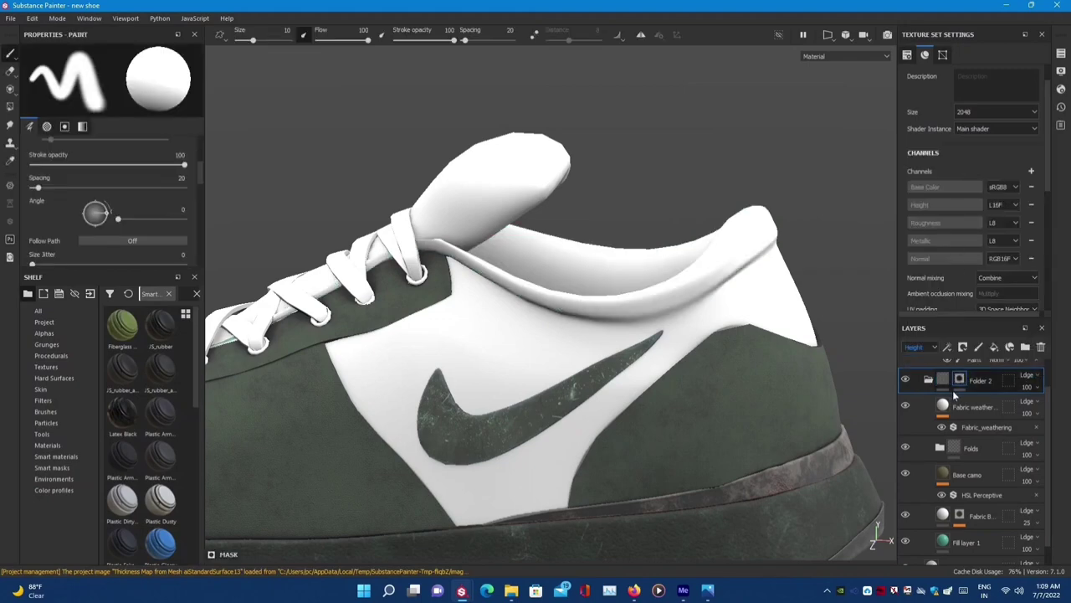
- Select the Fabric weather through Fill layer 2 layers and drag them to a new stack position
scroll(974, 407, up, 1)
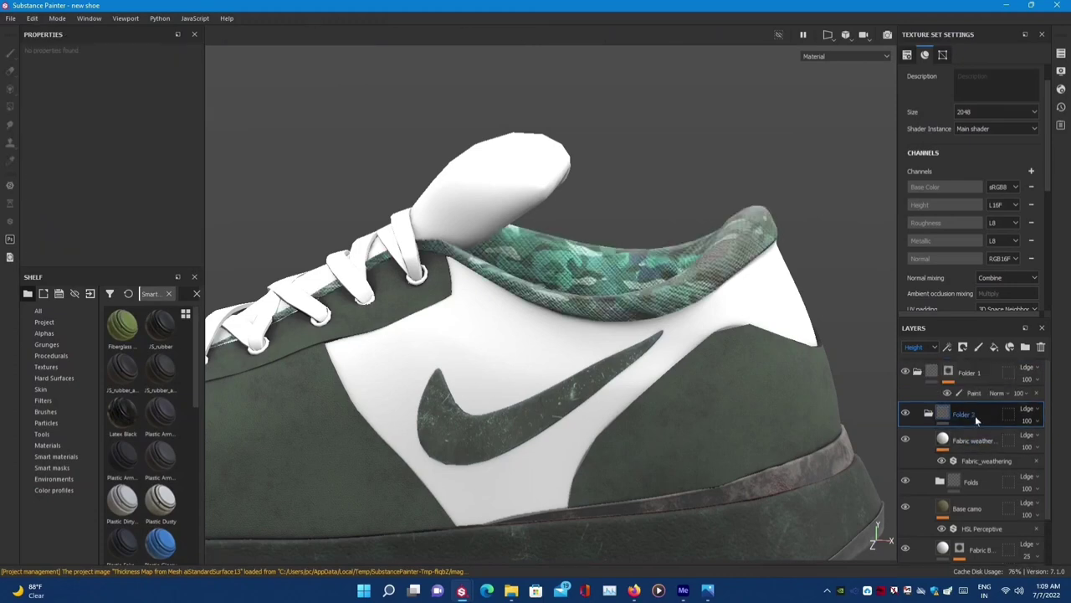
click(984, 450)
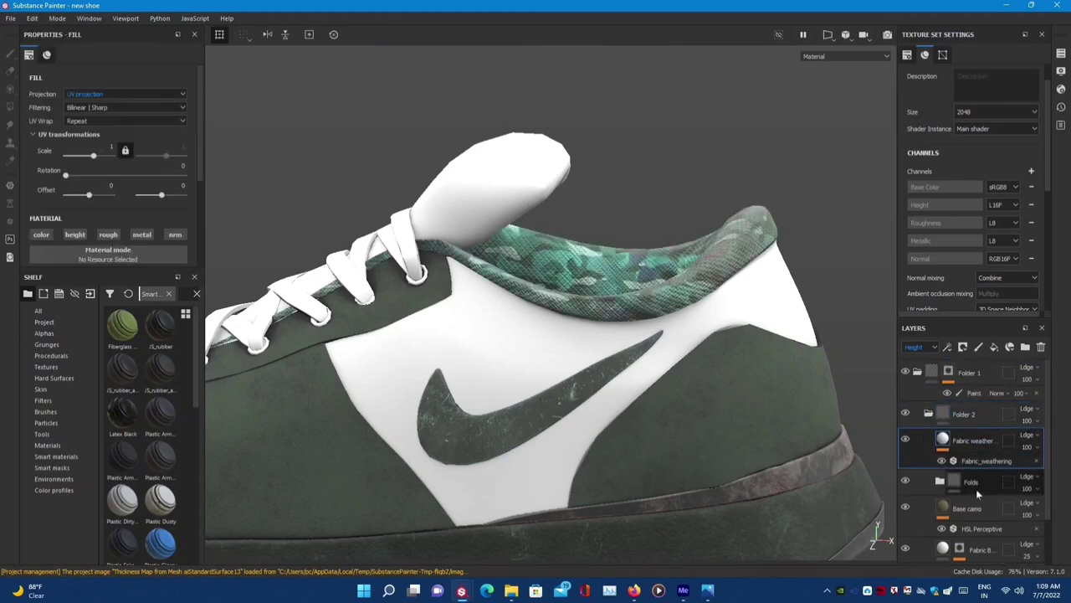
click(906, 372)
click(906, 372)
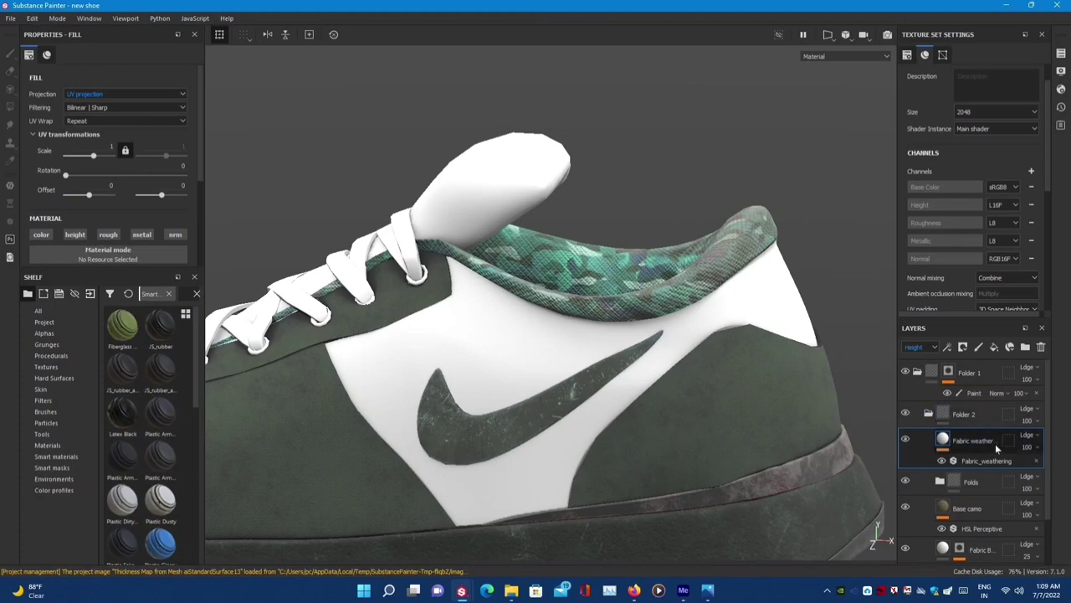
scroll(986, 454, down, 2)
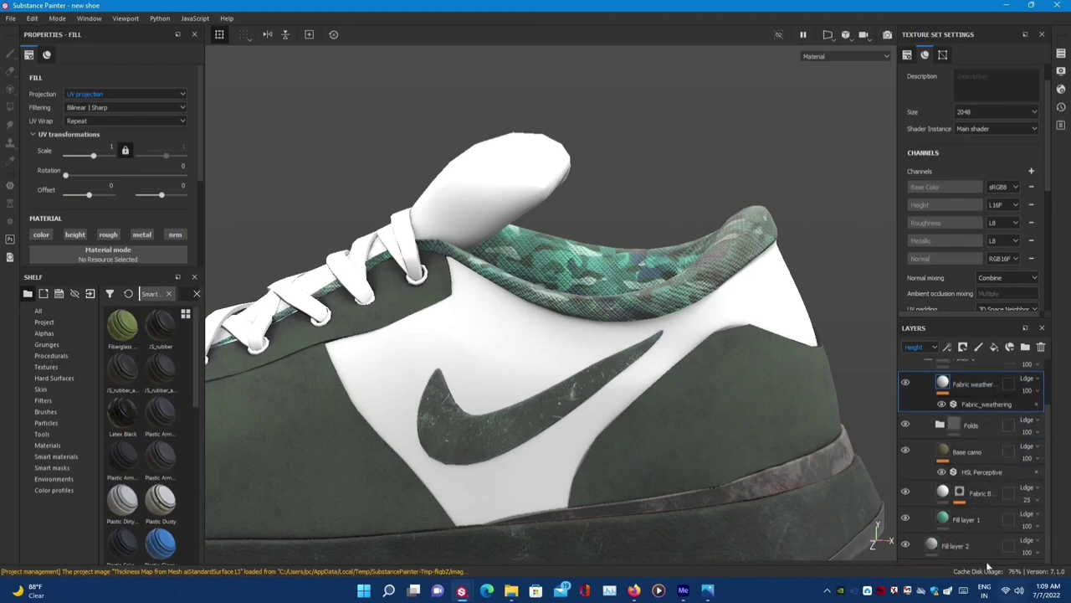
shift+click(963, 545)
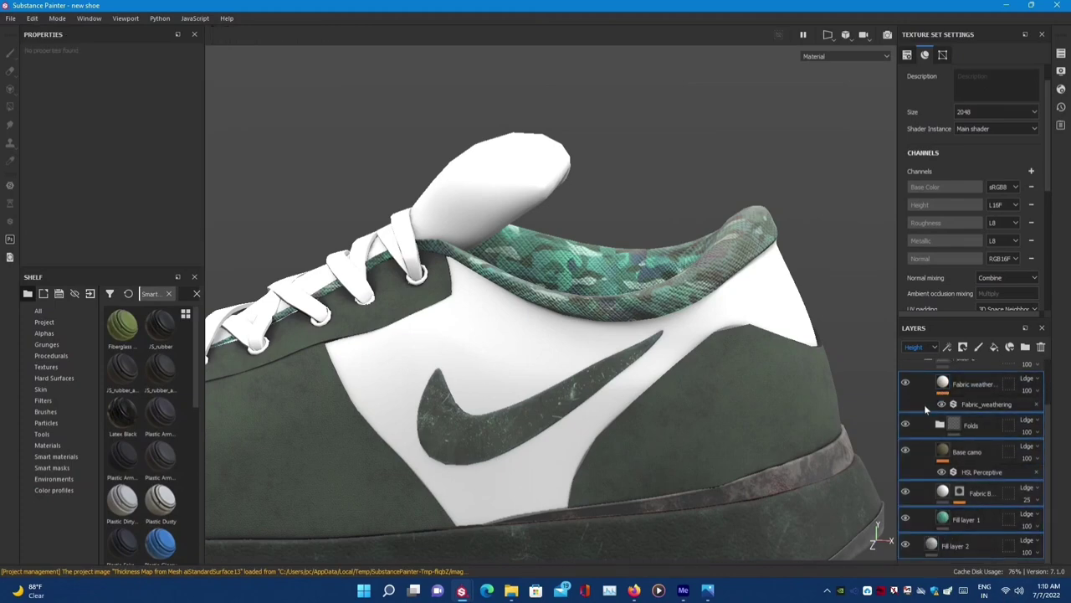
scroll(926, 407, up, 2)
mouse_move(926, 407)
mouse_down()
mouse_move(964, 430)
mouse_move(958, 413)
mouse_up()
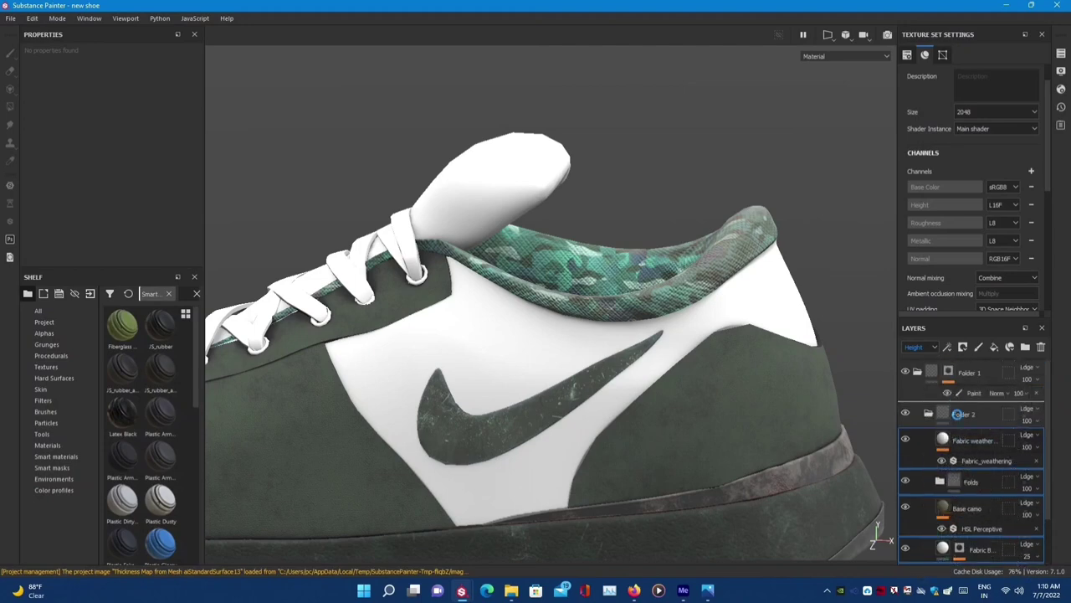
- Undo the fabric layer move, check Folder 2's visibility, and select Folder 2
key(ctrl+z)
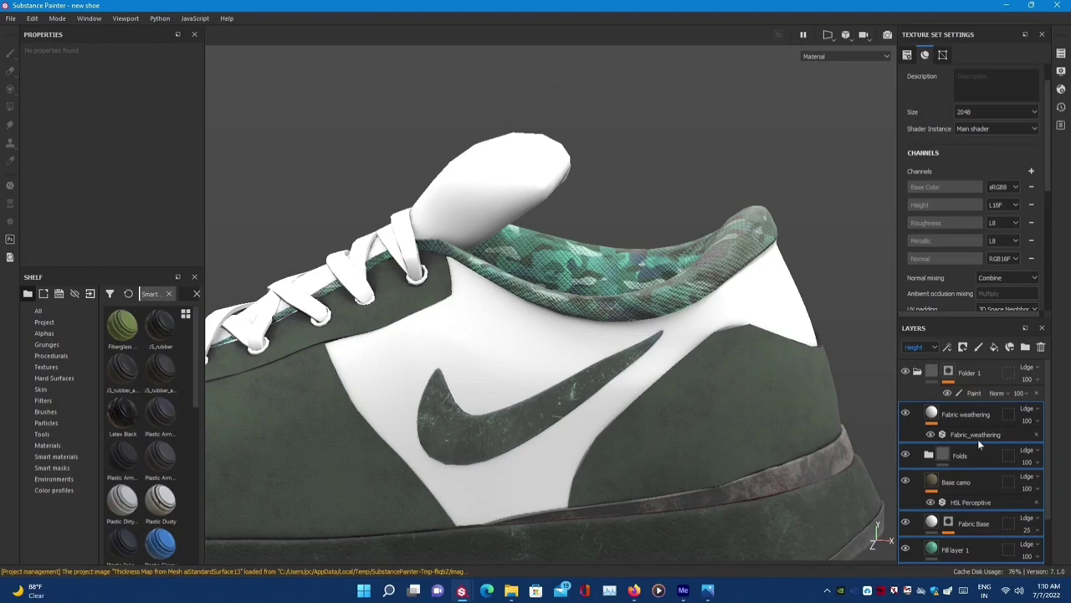
scroll(977, 438, down, 2)
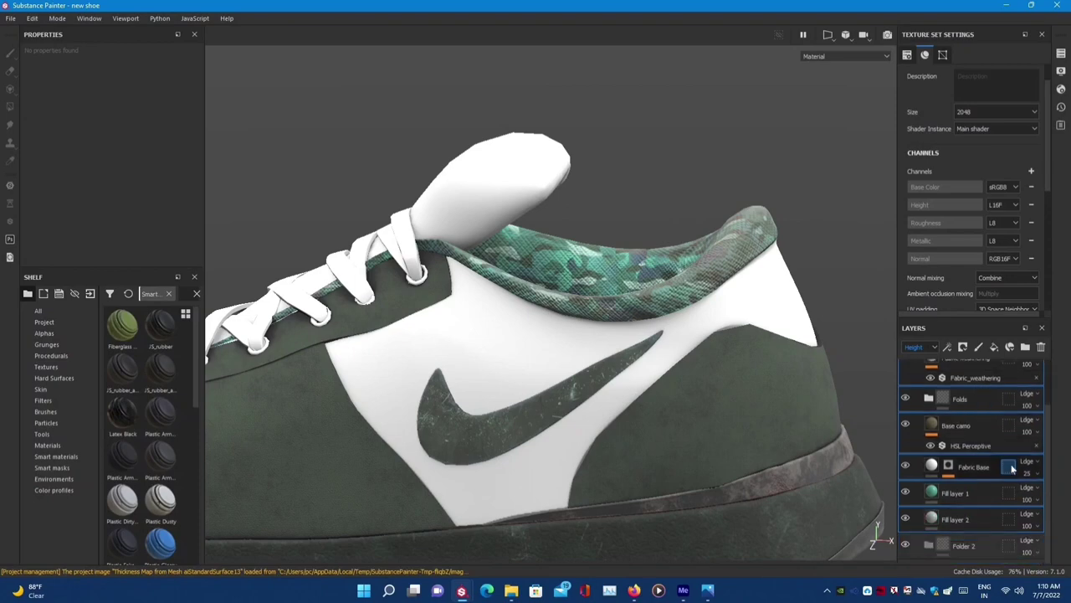
click(1010, 467)
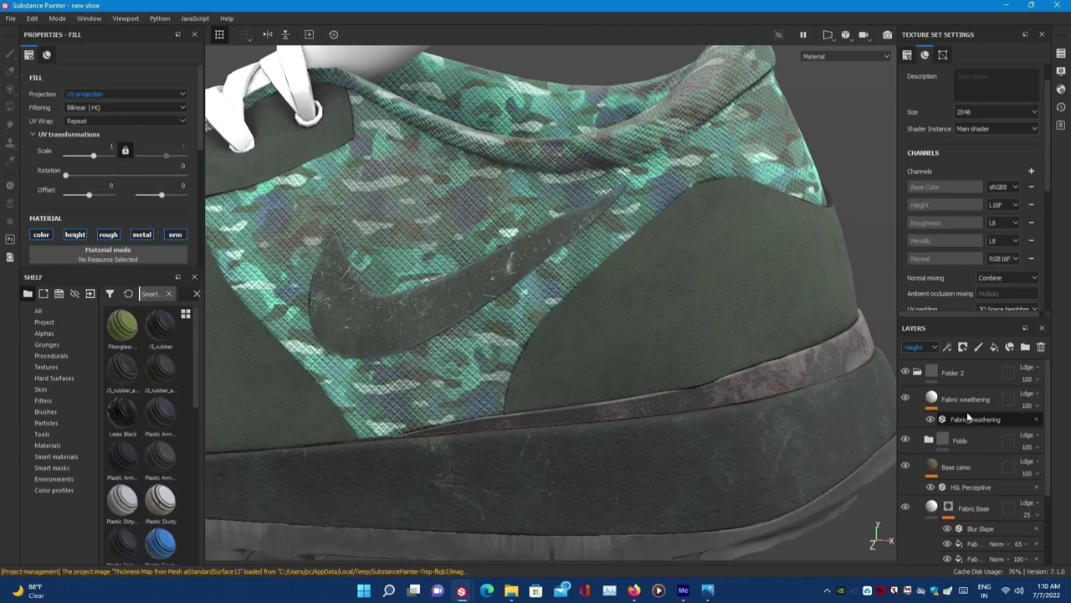
click(905, 371)
click(905, 371)
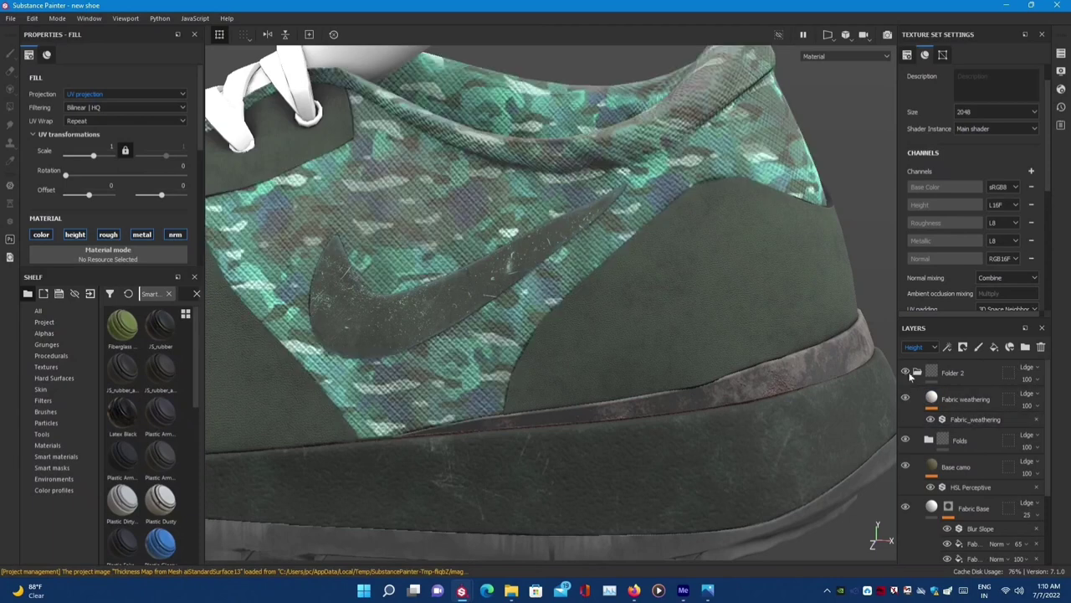
click(912, 375)
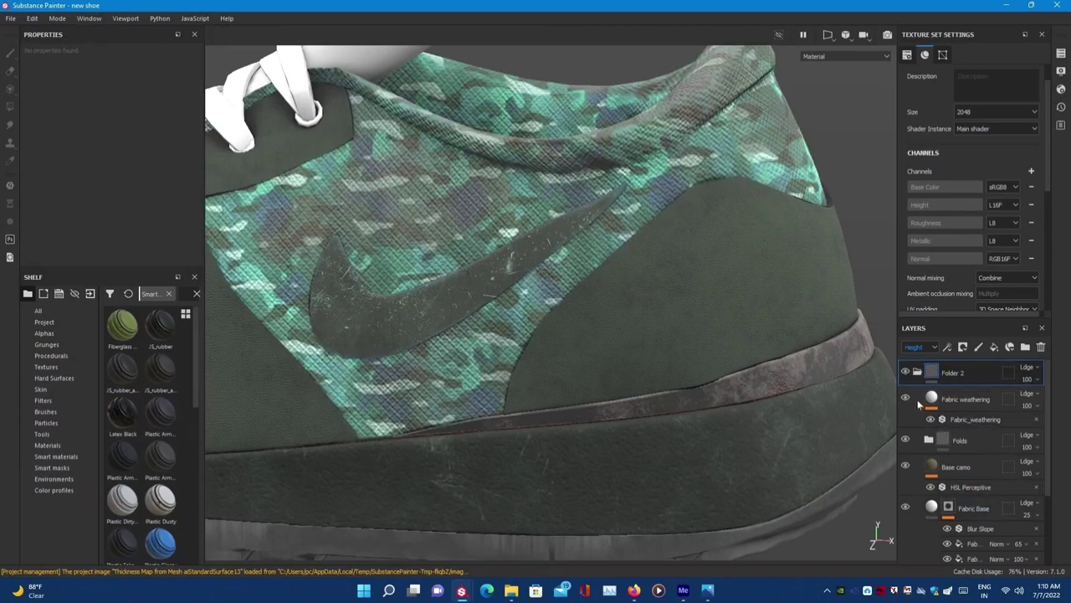
click(917, 371)
click(921, 373)
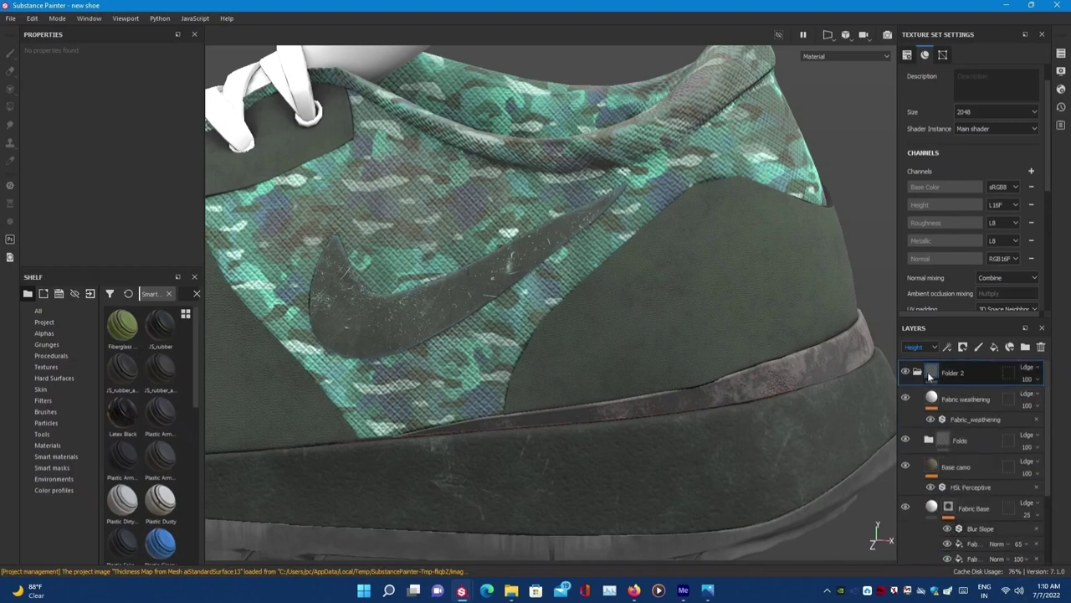
- Give Folder 2 a black mask with a paint layer and polygon-fill the side panels to reveal camo
right_click(929, 377)
click(973, 153)
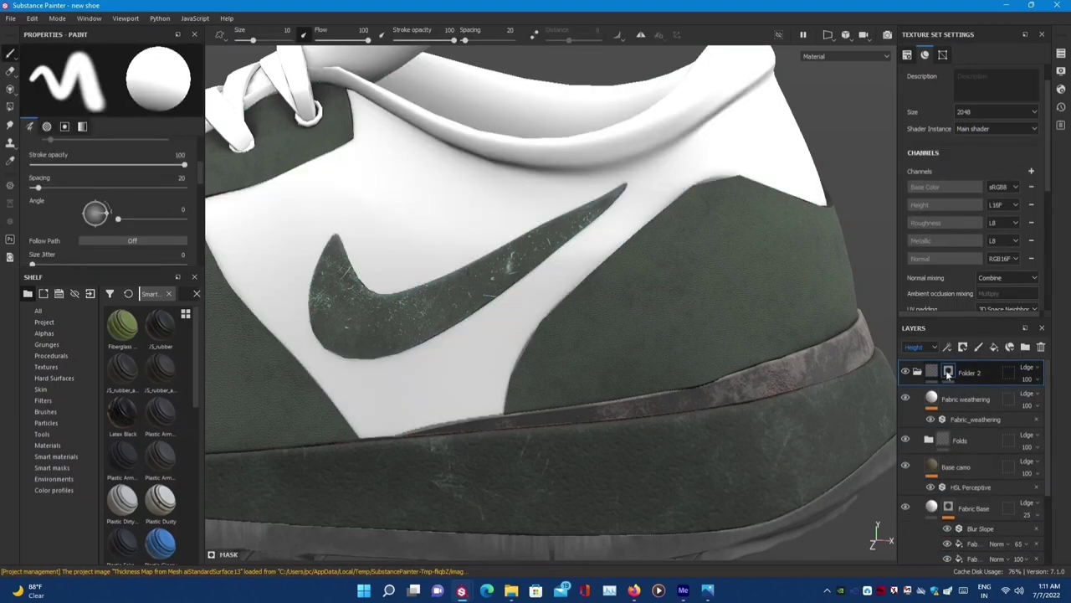
right_click(949, 374)
click(929, 371)
key(e)
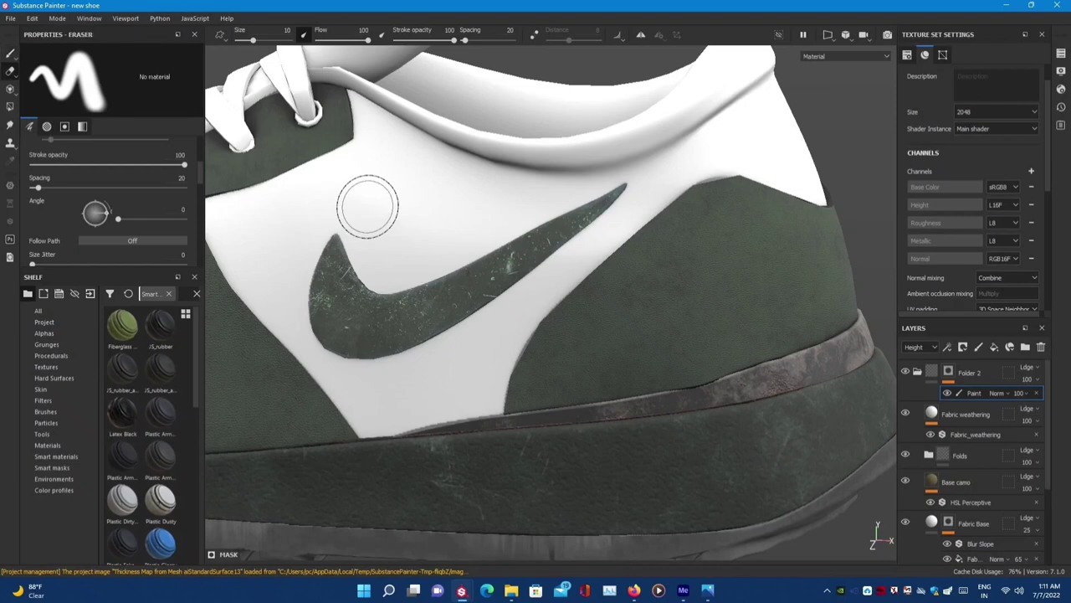
key(F1)
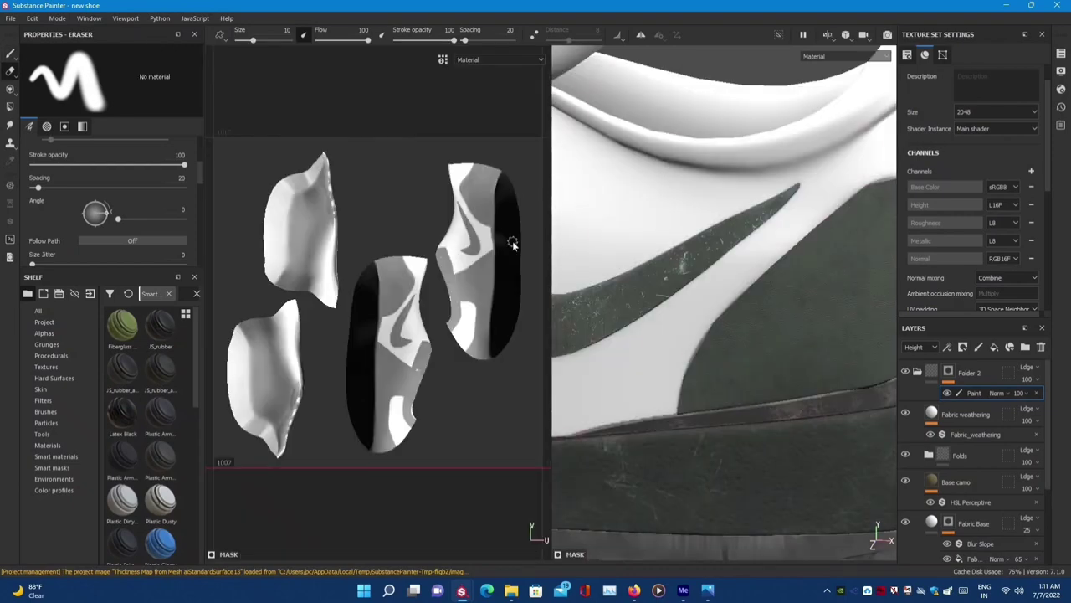
key(4)
click(494, 334)
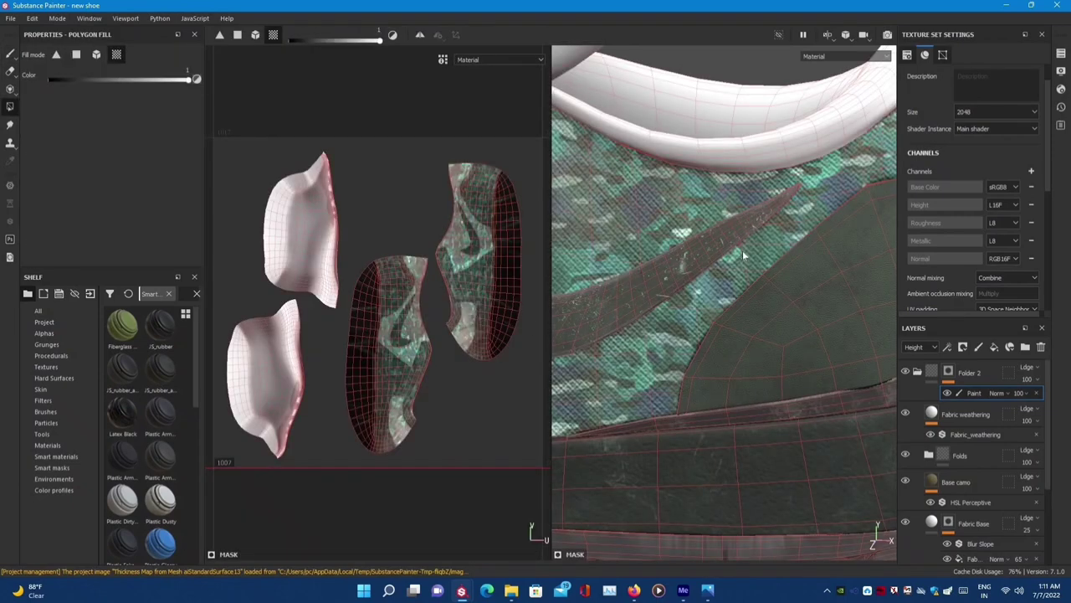
key(1)
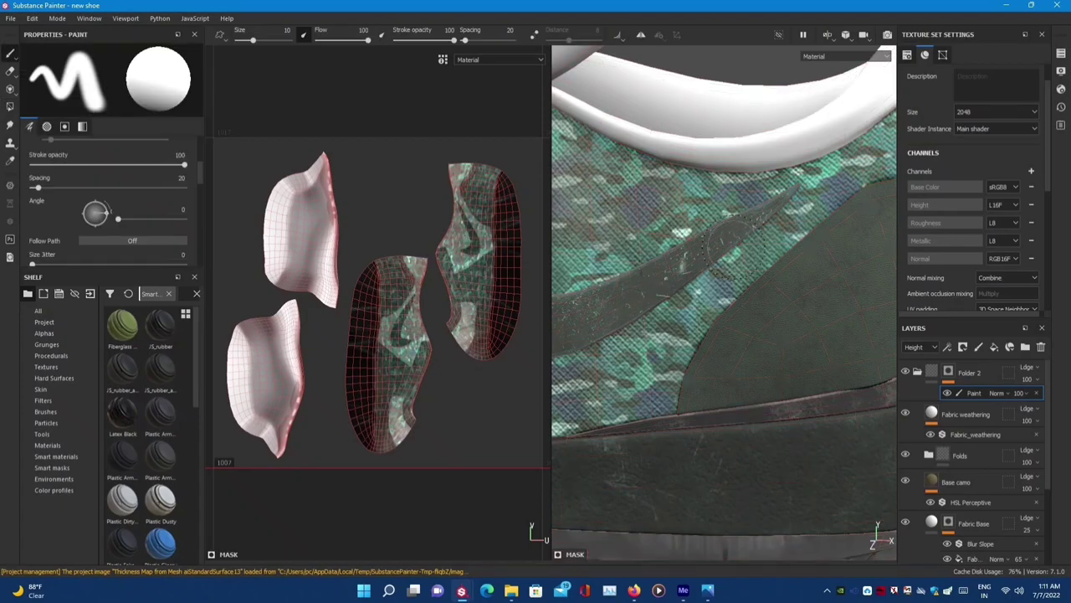
key(F2)
- Move Folder 2 lower in the stack, leaving the side panels white instead of camo
scroll(710, 241, down, 5)
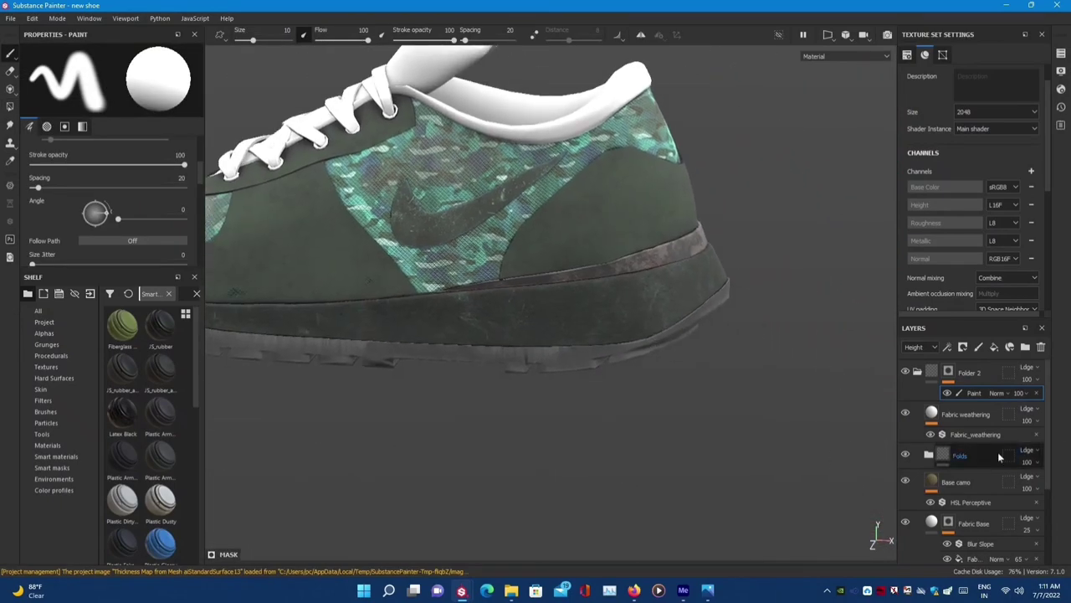
mouse_move(998, 456)
mouse_down()
mouse_move(957, 381)
mouse_move(985, 371)
mouse_move(987, 545)
mouse_up()
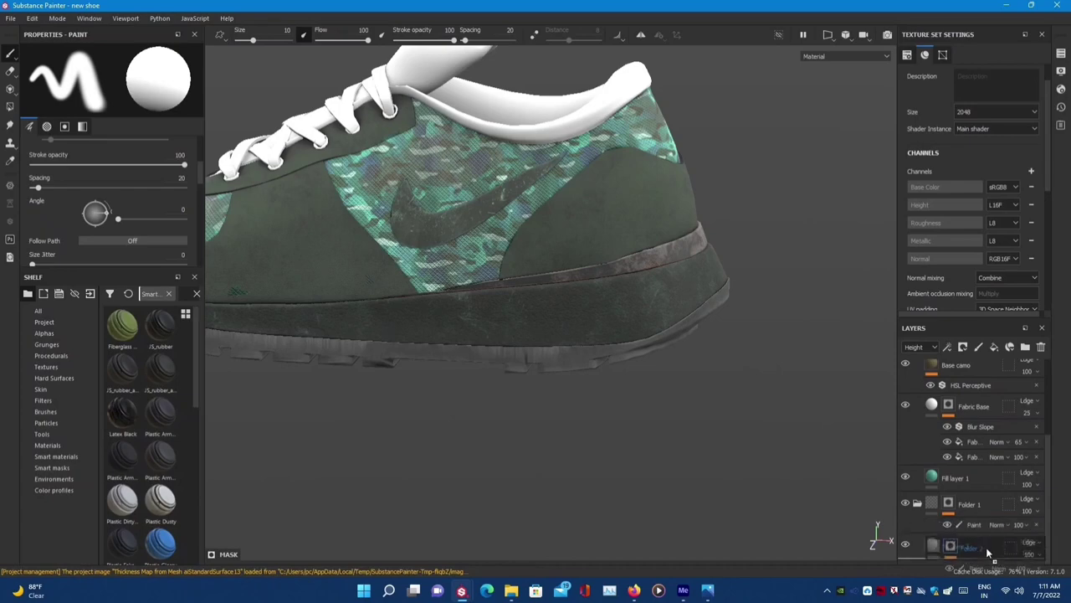
scroll(987, 519, down, 3)
- Reposition Folder 2 within the layer stack
click(971, 444)
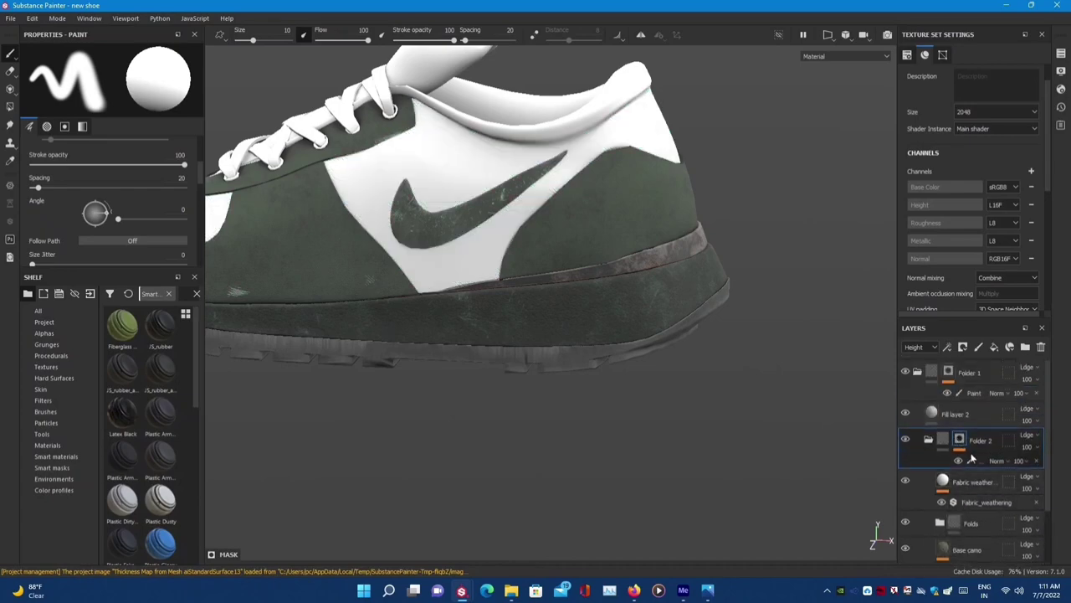
mouse_move(967, 452)
mouse_down()
mouse_move(938, 443)
mouse_move(963, 452)
mouse_up()
click(983, 455)
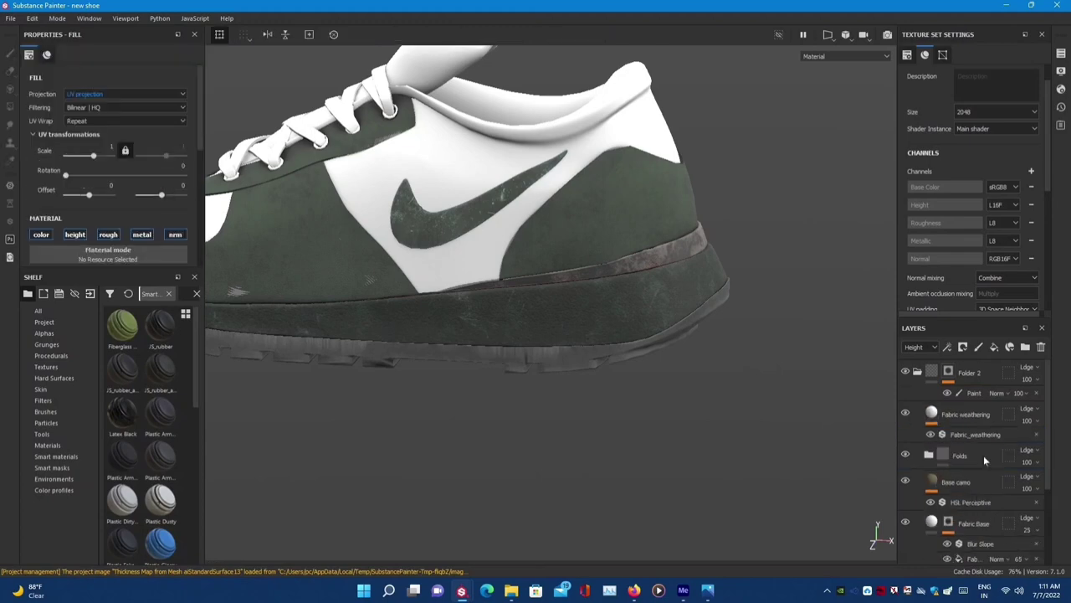
scroll(985, 526, down, 1)
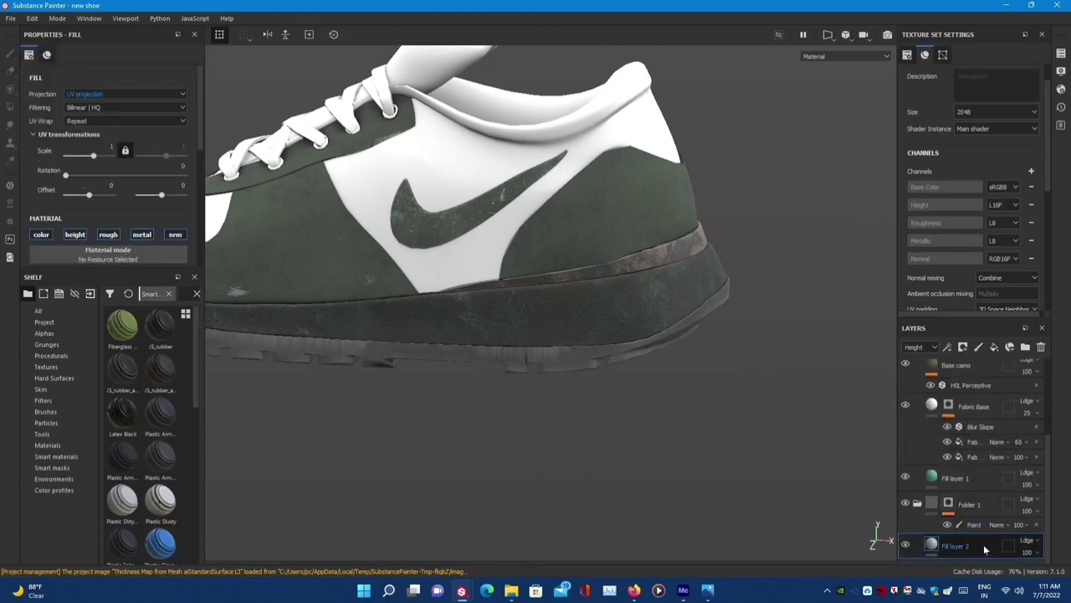
scroll(96, 252, down, 2)
- Try a red base colour on Fill layer 2, then undo back to the camo shoe
click(100, 249)
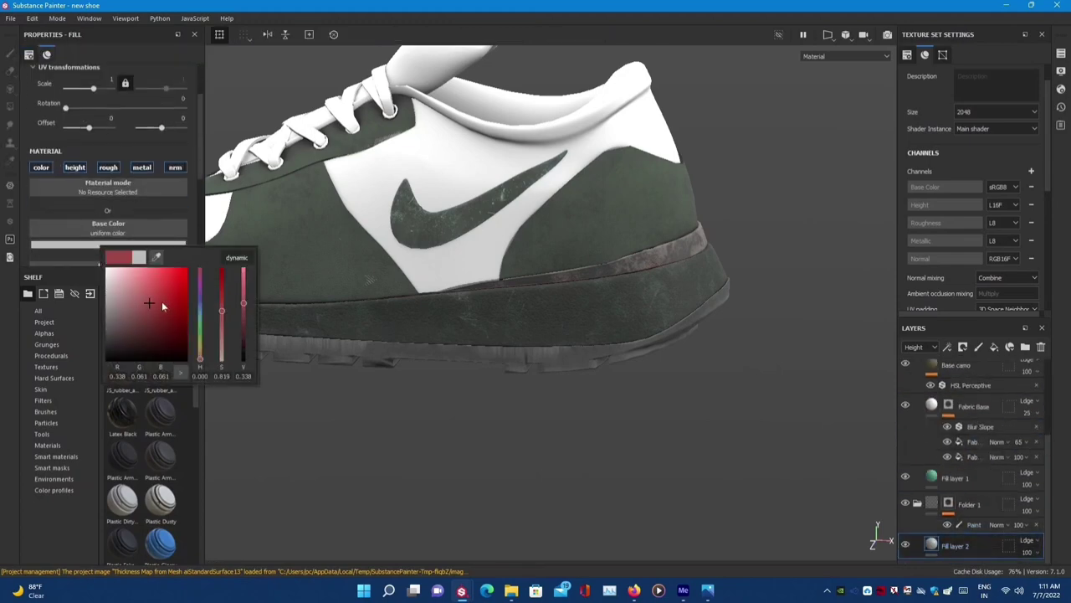
click(172, 281)
scroll(717, 328, up, 3)
mouse_move(717, 329)
alt+mouse_down()
mouse_move(609, 341)
mouse_move(636, 352)
alt+mouse_up()
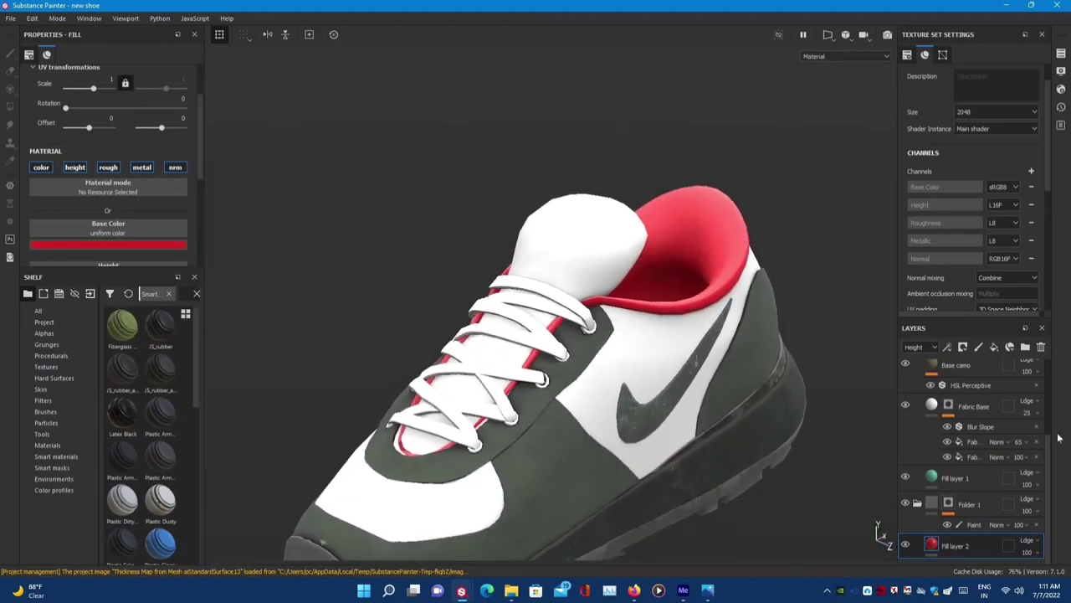
scroll(969, 405, up, 3)
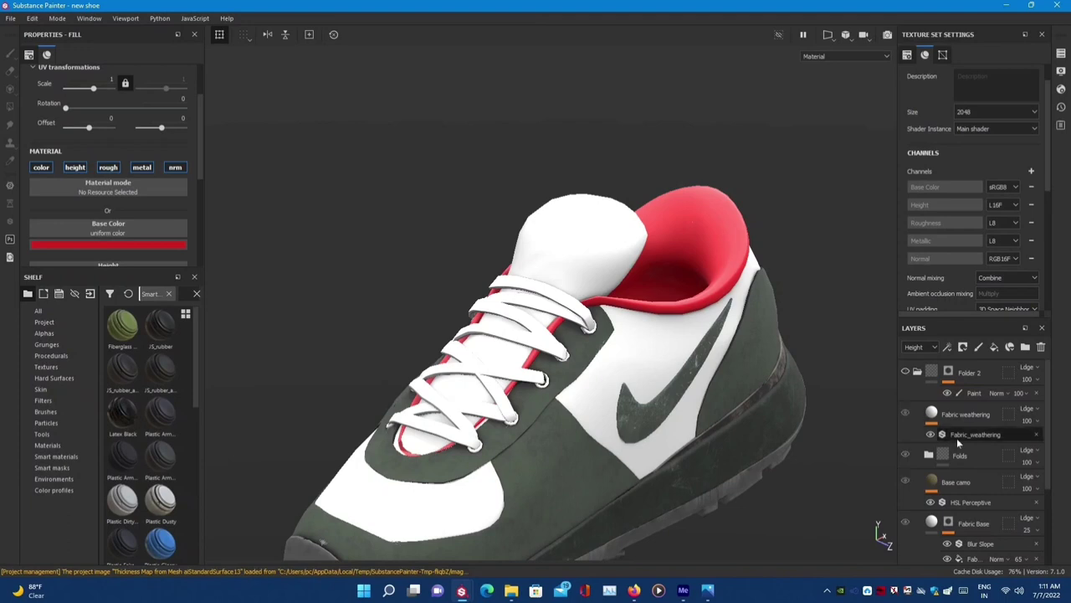
key(ctrl+z)
key(ctrl+z)
key(ctrl+z)
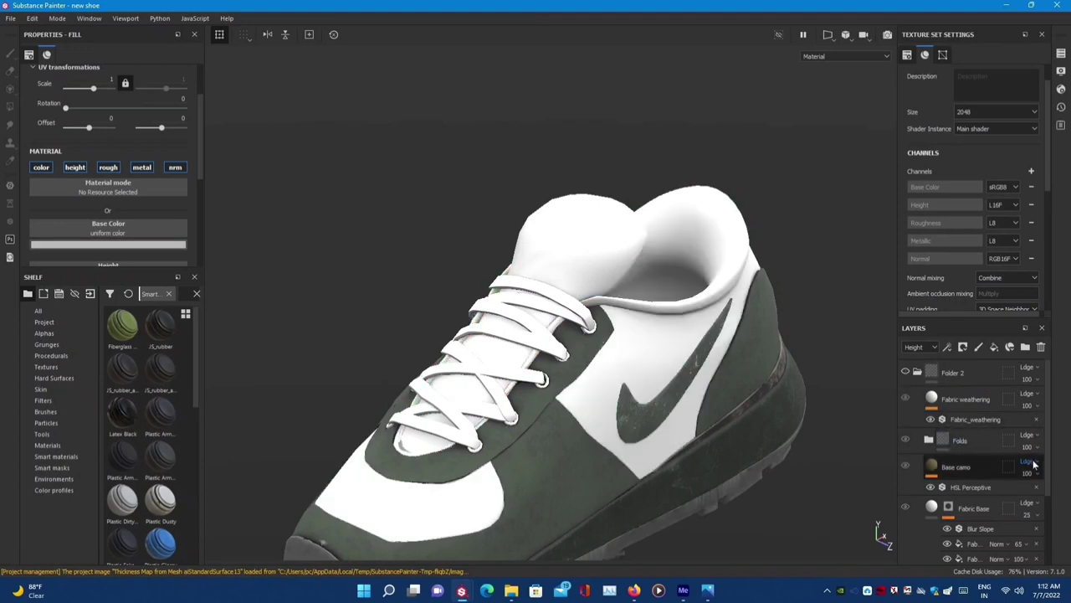
key(ctrl+z)
key(ctrl+z)
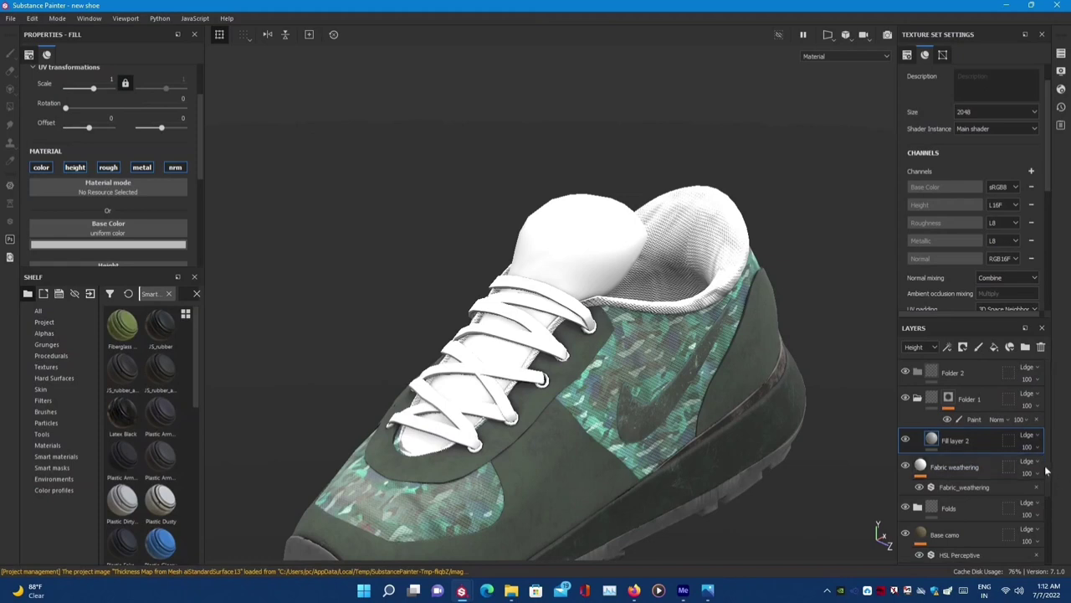
- Show the Base Color channel and move Folder 2 below Fabric weathering, expanding it
click(920, 347)
click(928, 355)
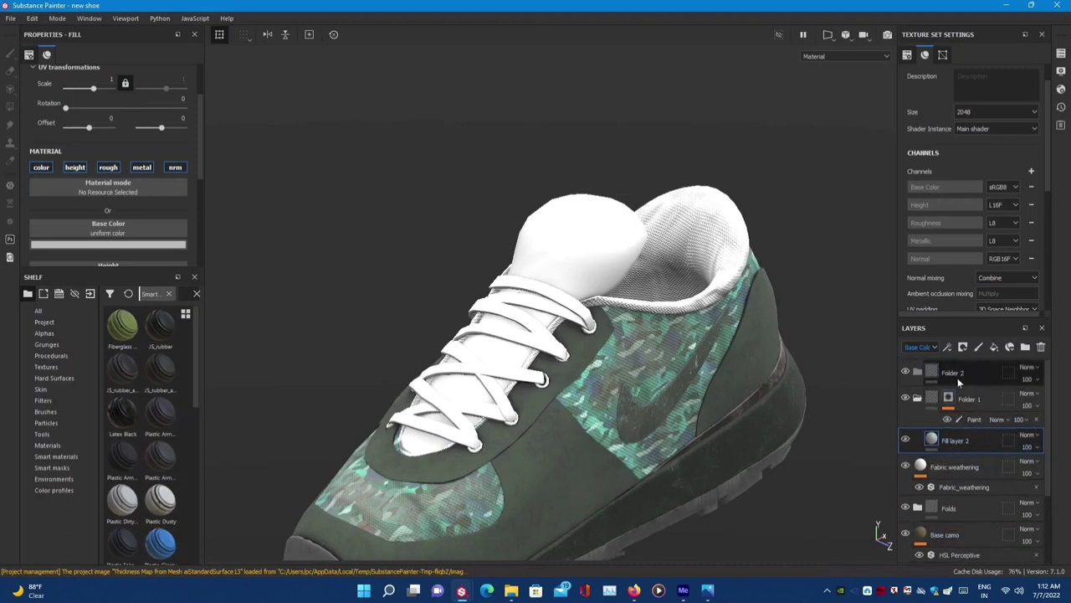
click(910, 375)
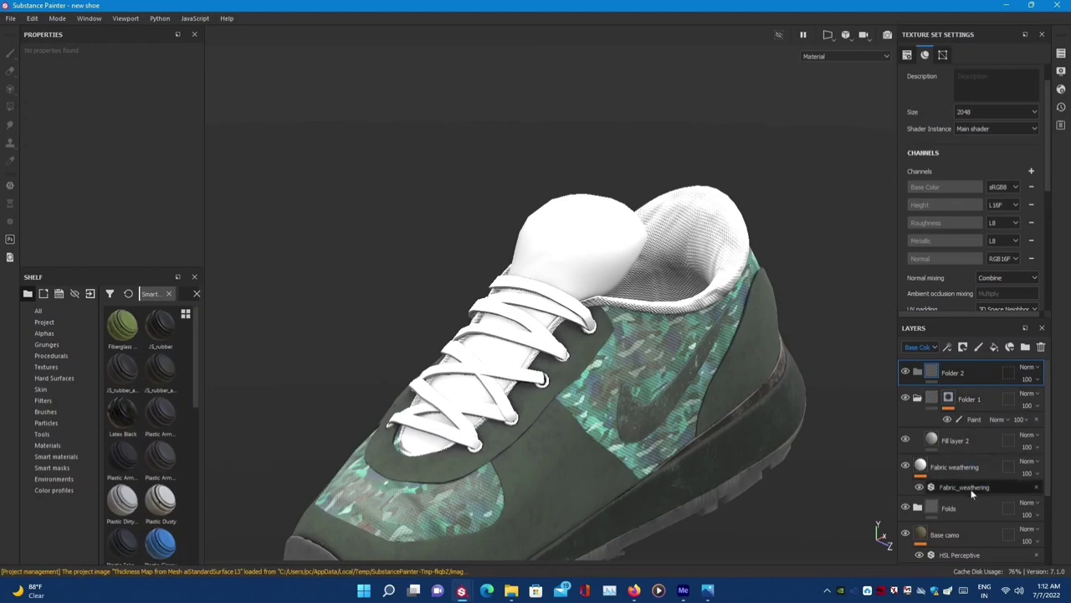
mouse_move(972, 377)
mouse_down()
mouse_move(977, 482)
mouse_move(977, 460)
mouse_up()
scroll(971, 535, down, 2)
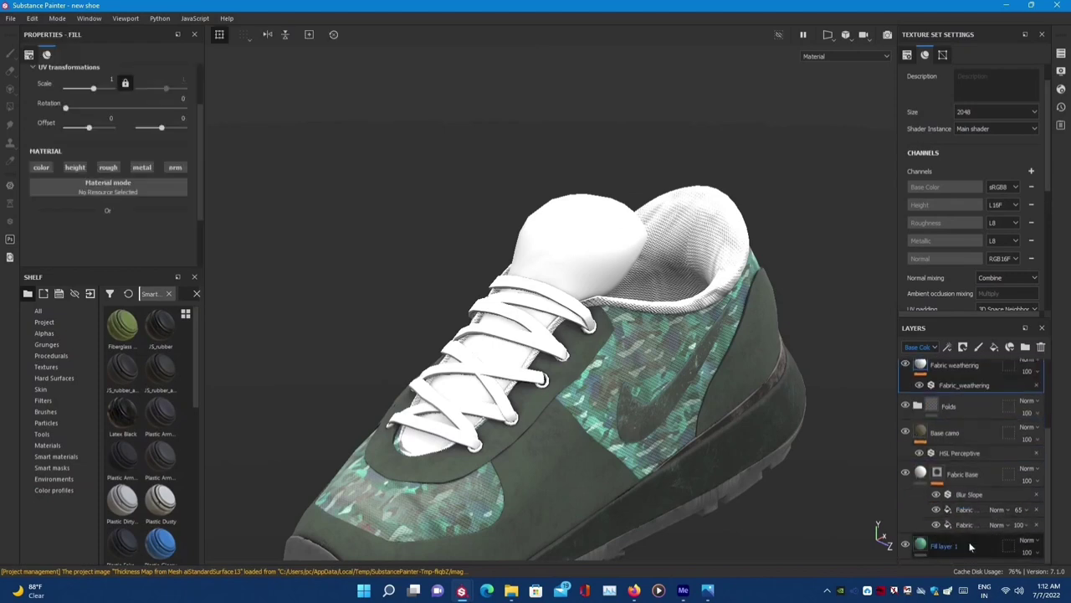
click(933, 406)
scroll(933, 473, up, 2)
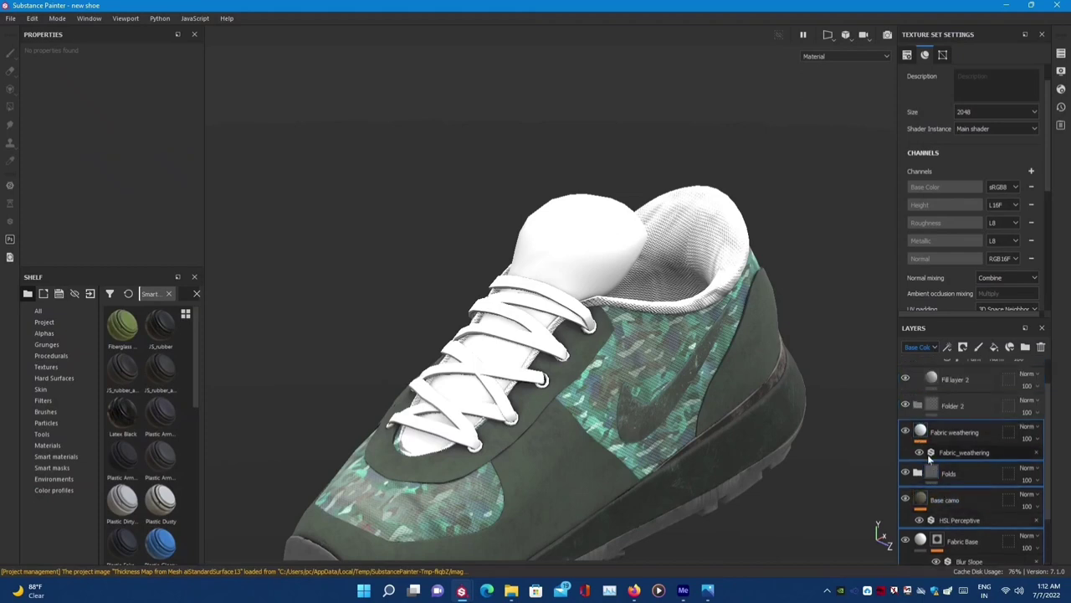
click(916, 406)
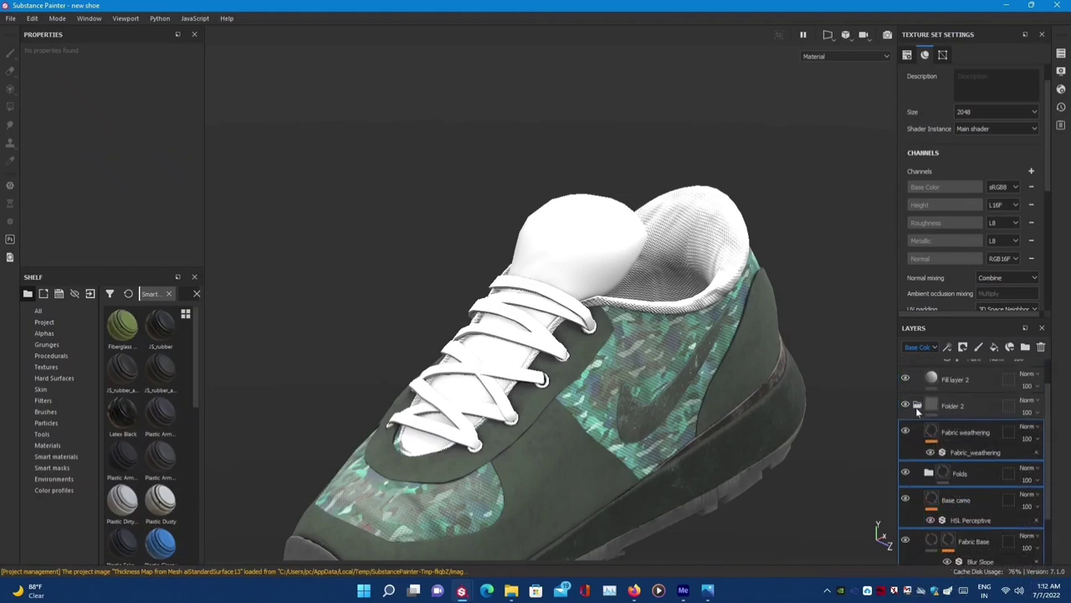
scroll(911, 435, up, 1)
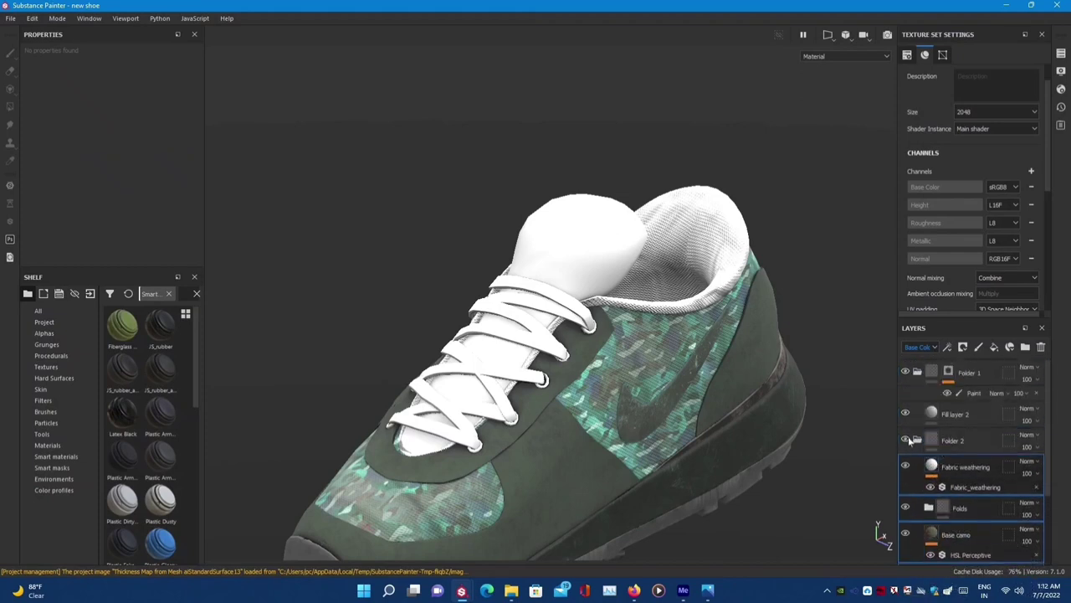
- Toggle Folder 2's visibility to compare the camo, then select it for masking
click(906, 440)
click(905, 440)
click(905, 440)
click(905, 440)
click(905, 440)
click(906, 440)
click(933, 441)
right_click(935, 443)
- Add a black mask with a paint layer to Folder 2 and polygon-fill camo back onto the side panels
click(954, 223)
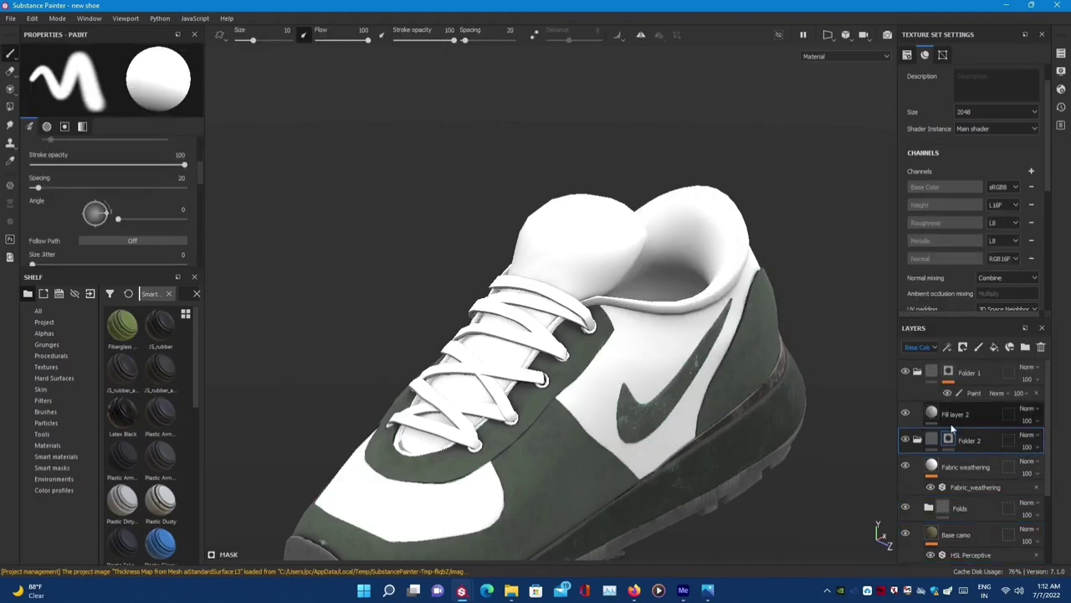
right_click(952, 431)
click(955, 380)
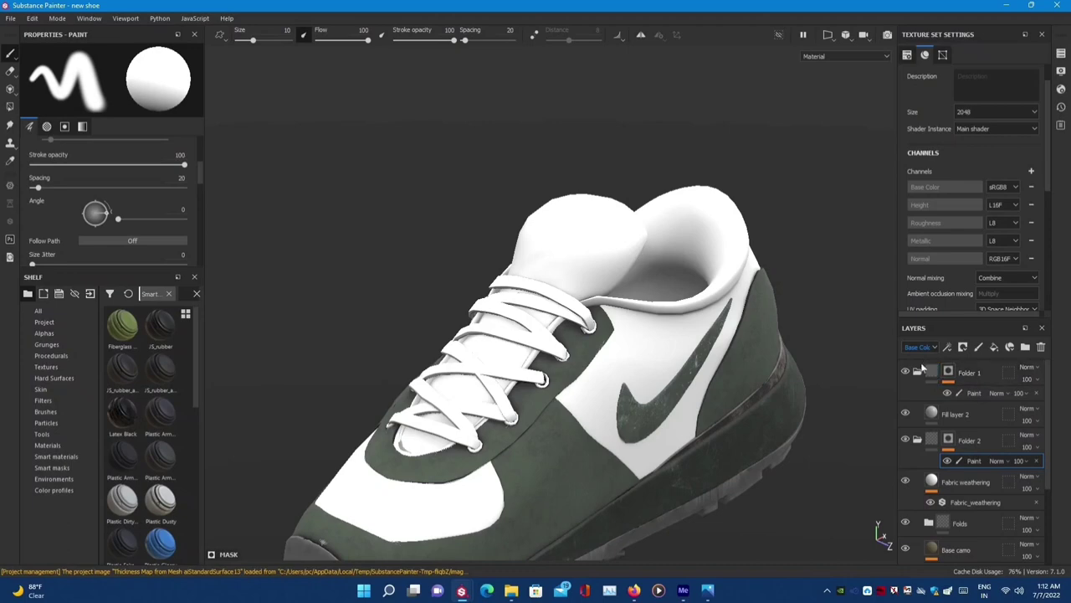
key(F1)
key(4)
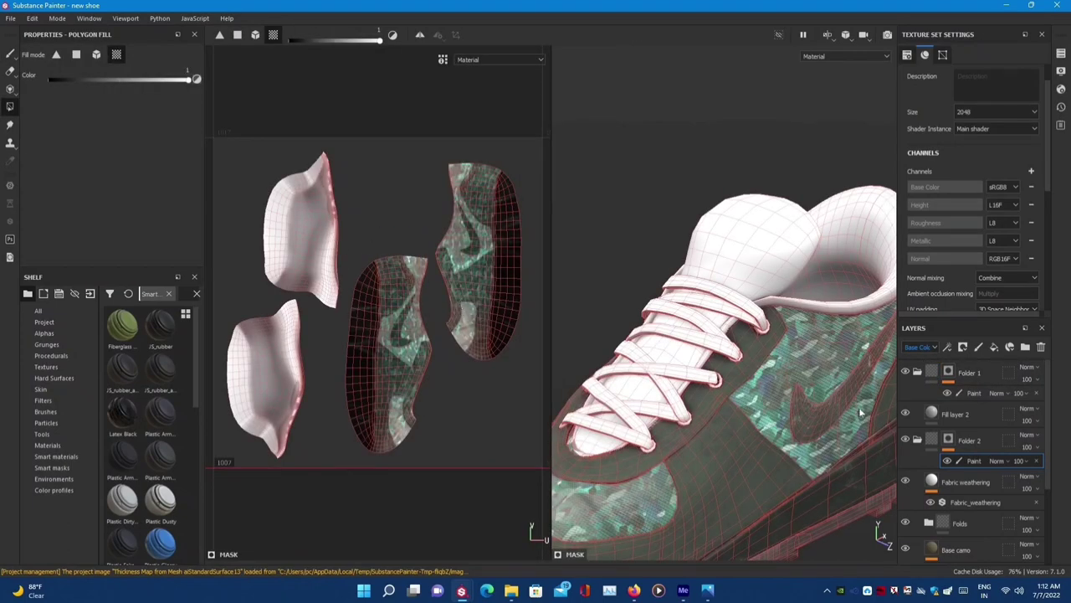
key(e)
key(F2)
alt+drag(543, 360, 602, 352)
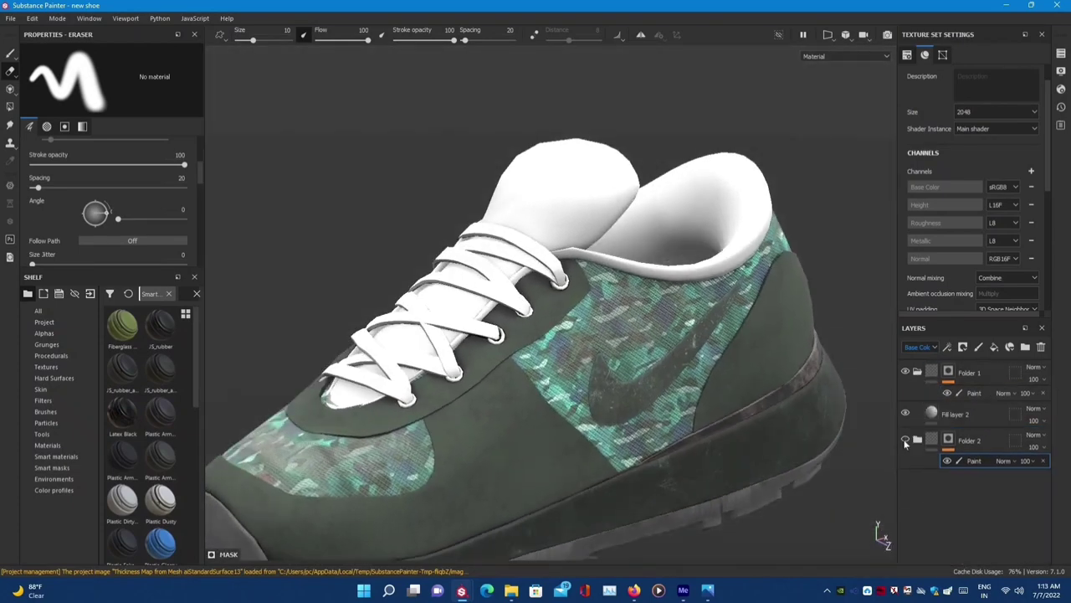
- Set Fill layer 2's base colour to red for the collar and lining
click(954, 414)
click(106, 244)
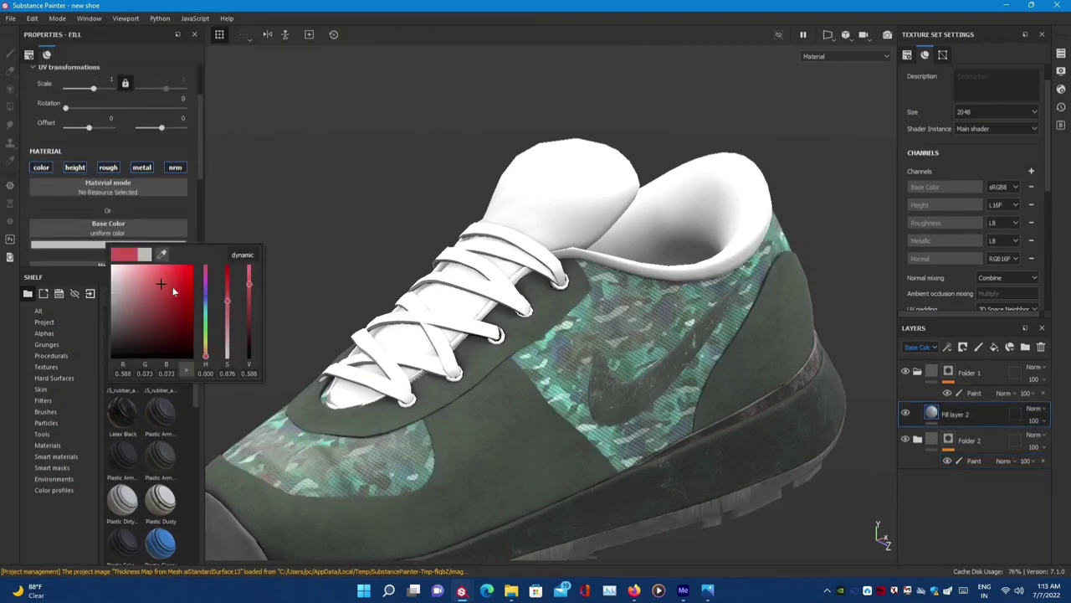
click(180, 281)
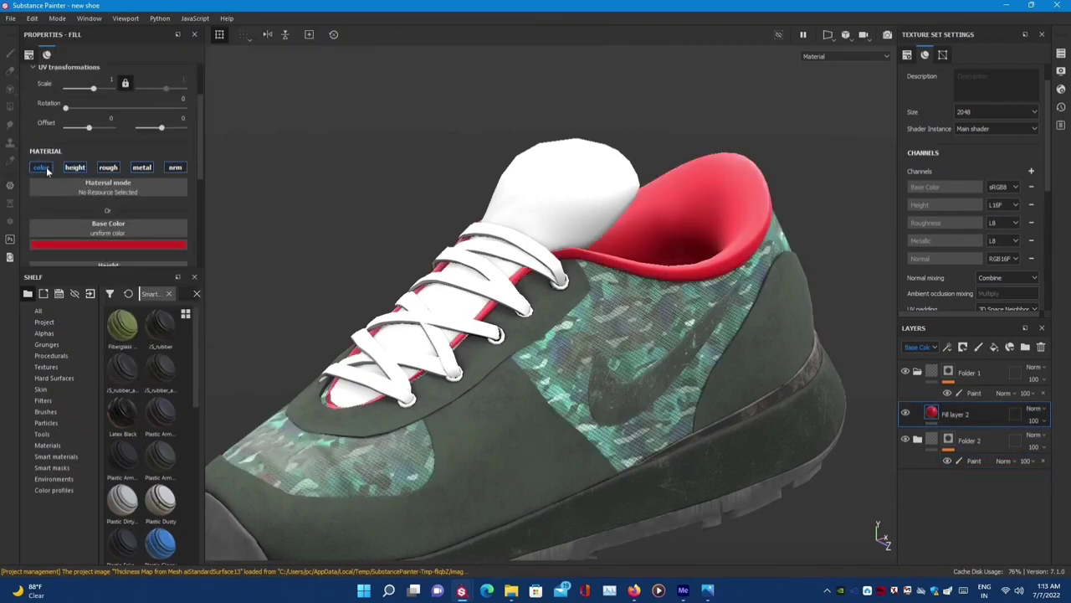
drag(204, 384, 469, 384)
- Browse the shelf categories to find the Procedurals patterns
click(45, 333)
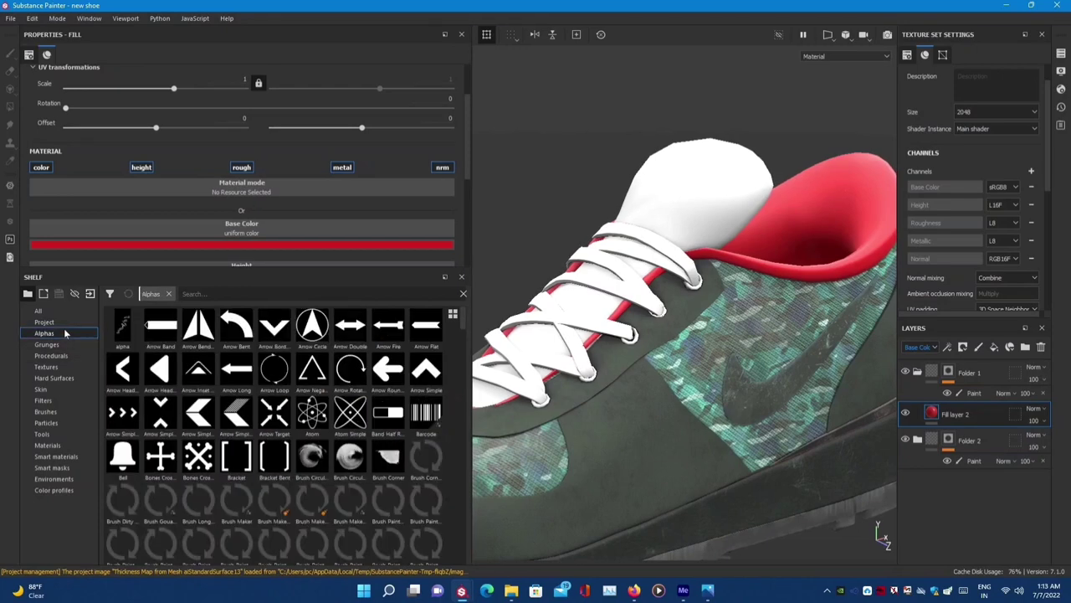
click(44, 322)
click(46, 366)
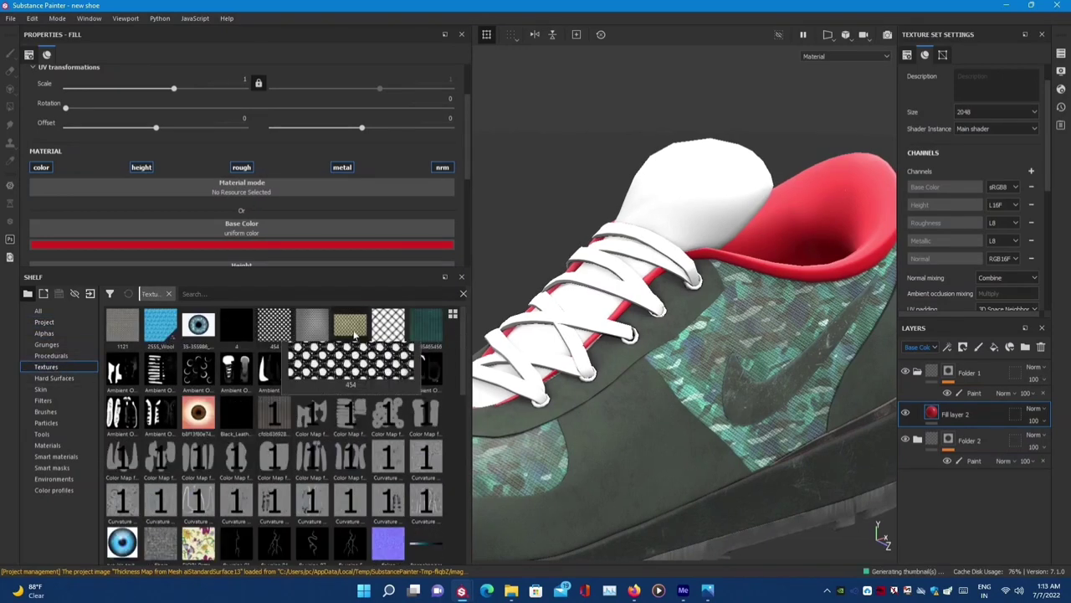
scroll(326, 466, down, 10)
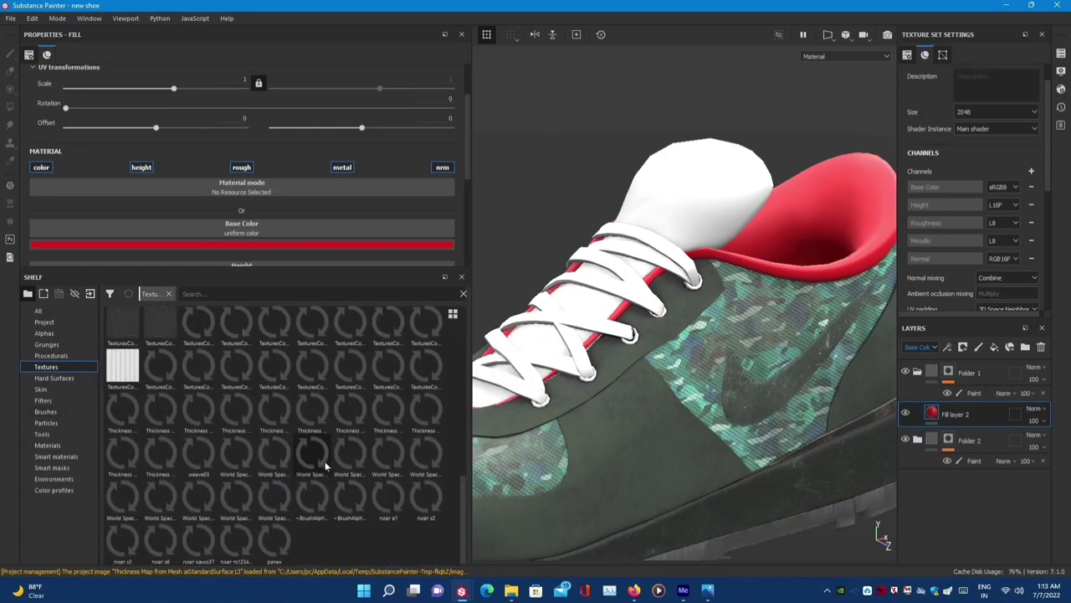
click(45, 411)
click(42, 433)
click(48, 444)
click(63, 433)
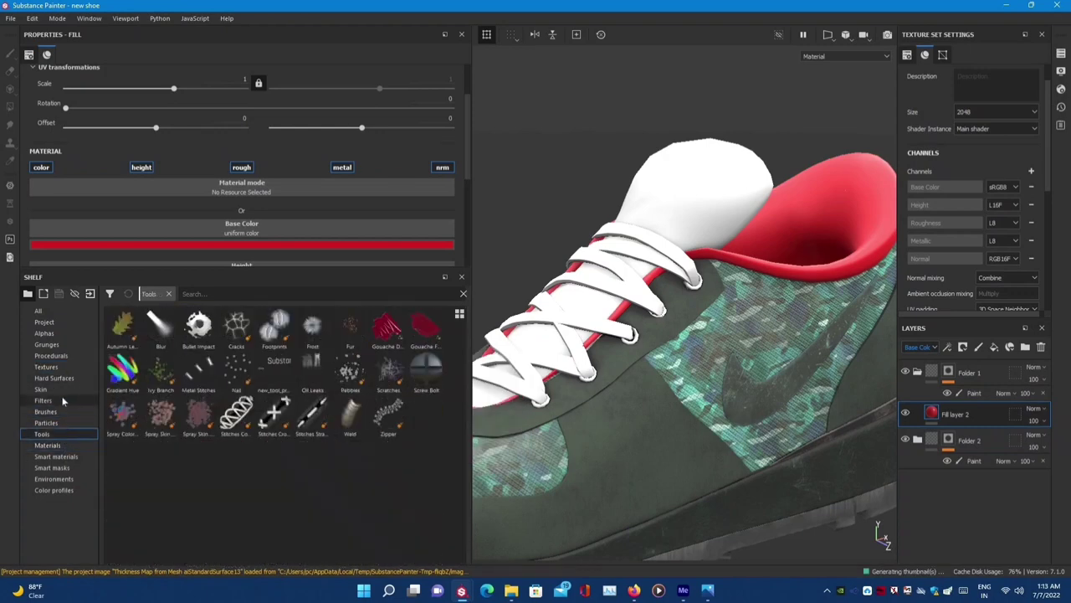
click(74, 356)
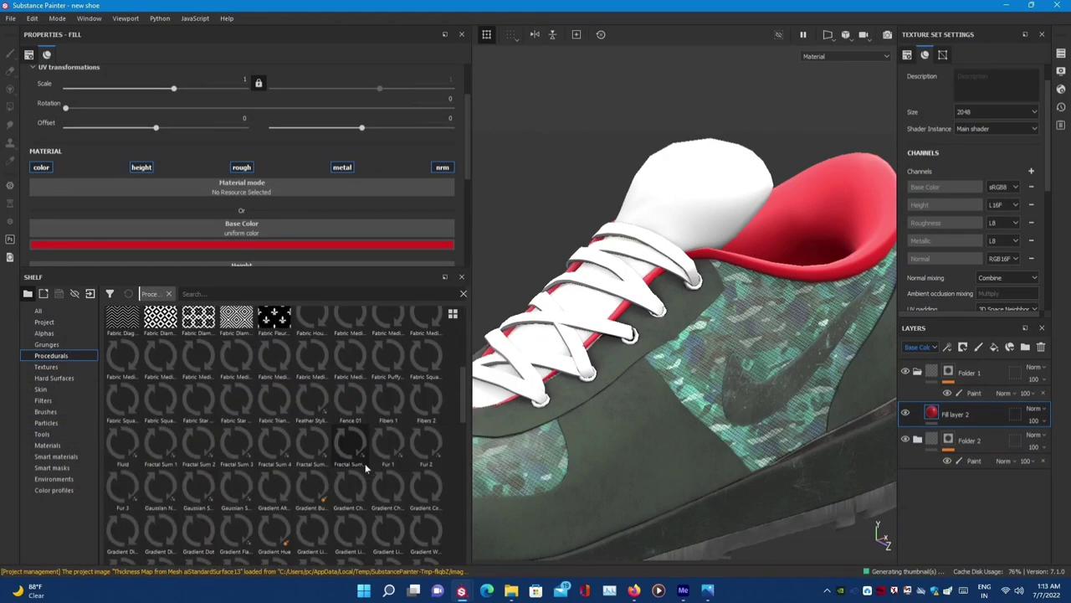
scroll(351, 443, down, 1)
scroll(352, 410, up, 5)
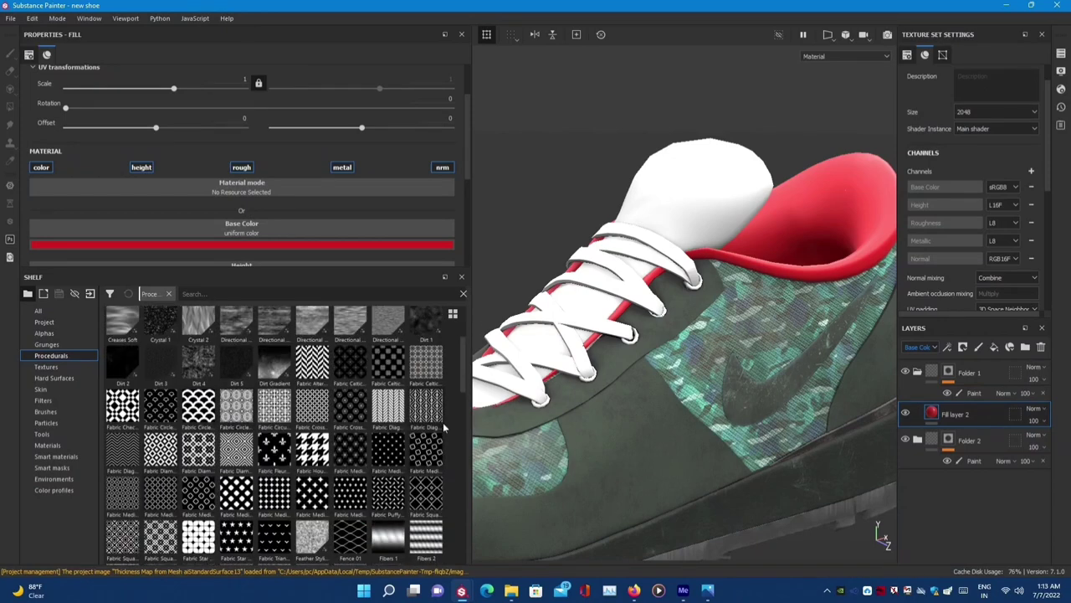
scroll(380, 462, down, 3)
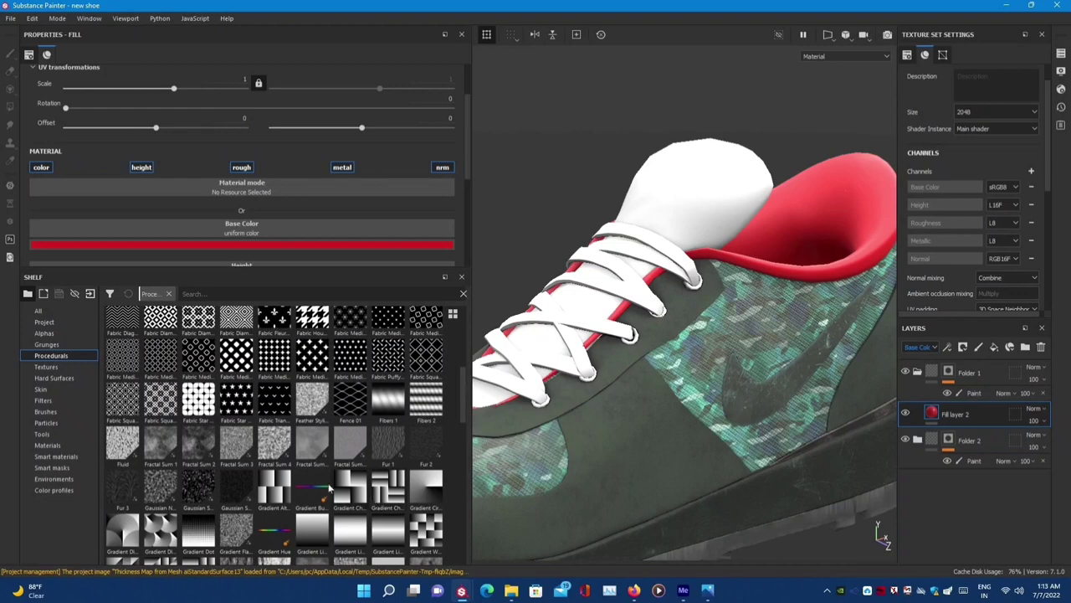
scroll(268, 423, up, 5)
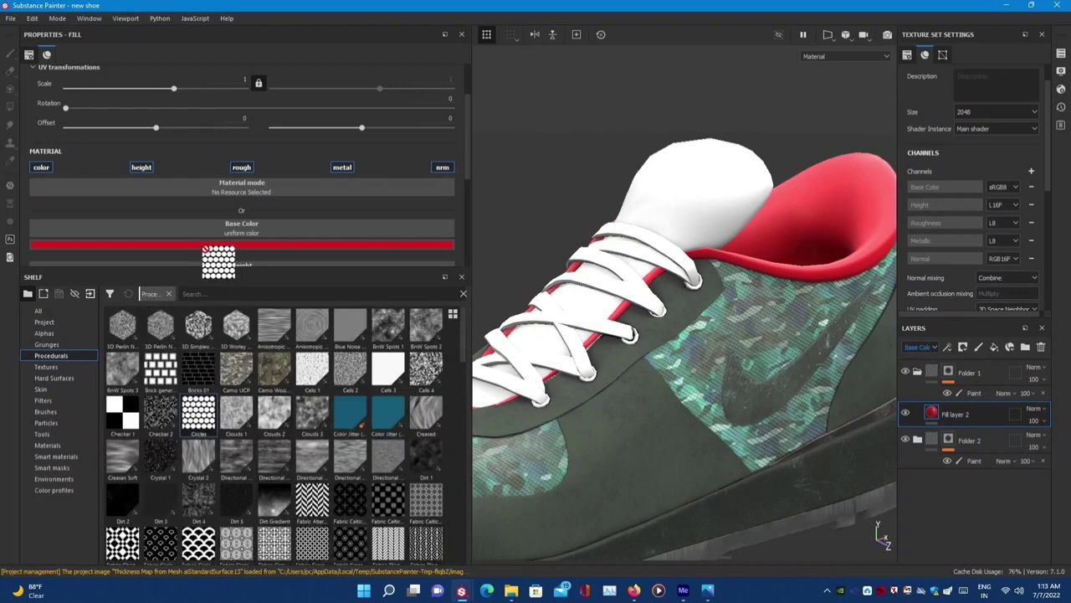
- Use the Circles procedural in Fill layer 2's Height and raise its UV scale for a fine knit
drag(243, 266, 238, 263)
scroll(248, 227, down, 2)
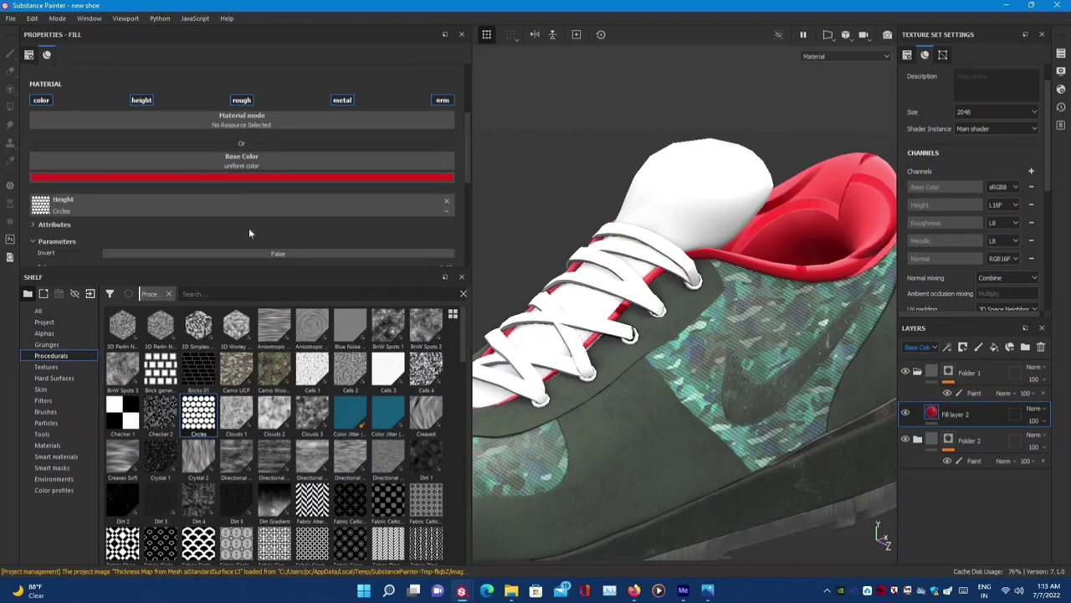
scroll(209, 192, up, 3)
scroll(167, 158, up, 1)
drag(168, 156, 212, 157)
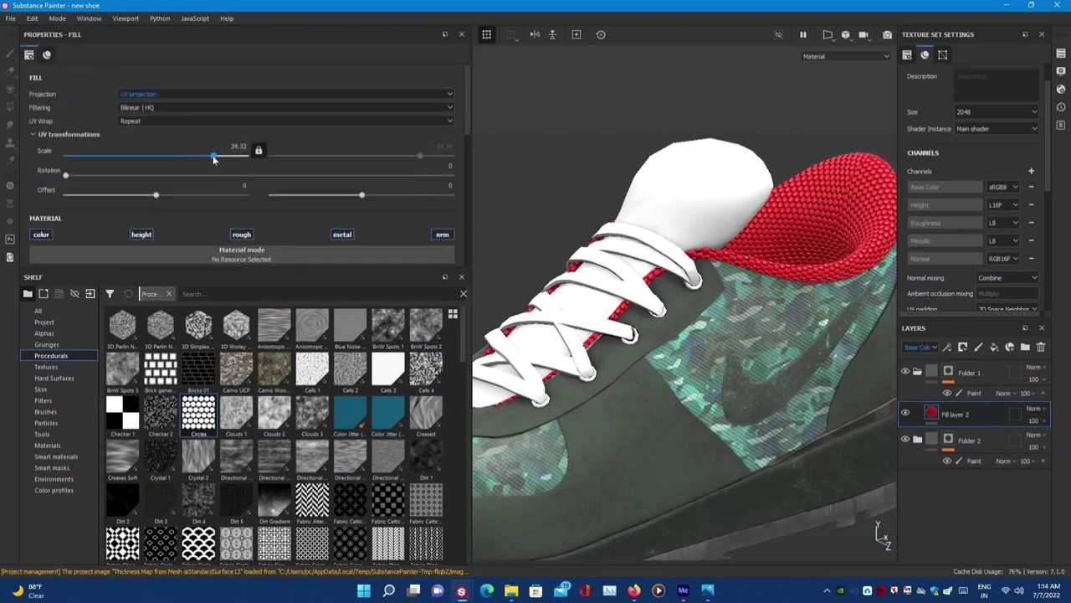
click(223, 94)
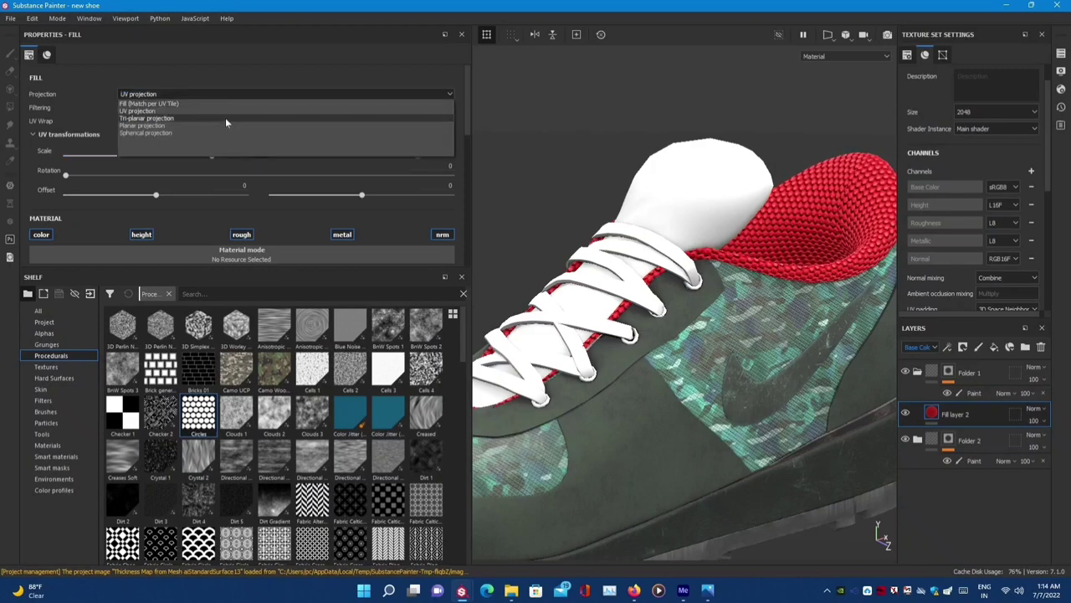
- Switch the collar fill to tri-planar projection so the knit wraps evenly
click(225, 117)
scroll(688, 361, up, 5)
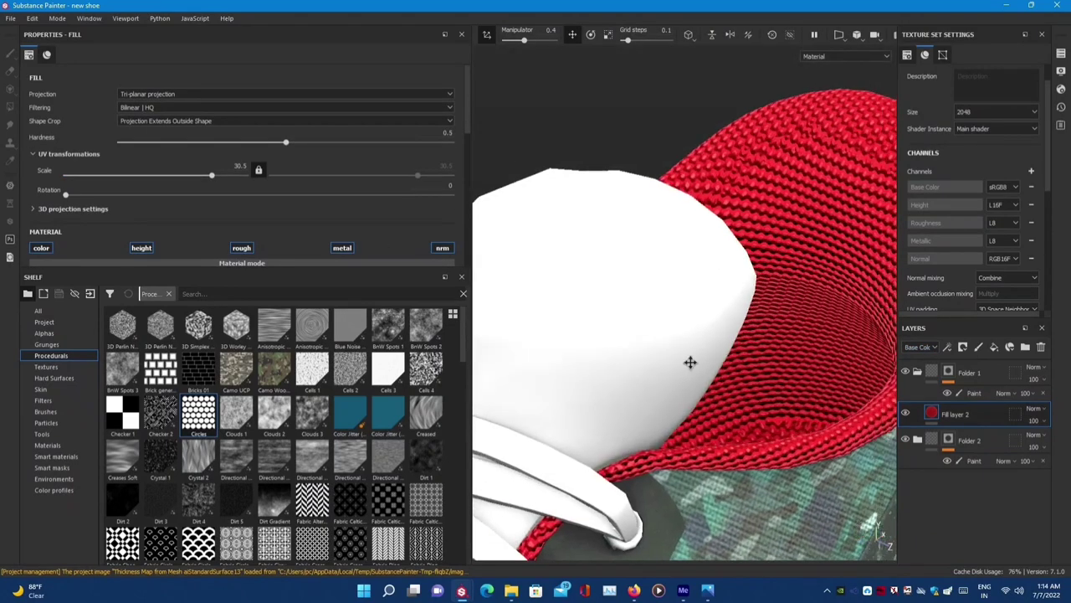
mouse_move(689, 361)
alt+mouse_down()
mouse_move(871, 290)
mouse_move(789, 346)
mouse_move(666, 392)
alt+mouse_up()
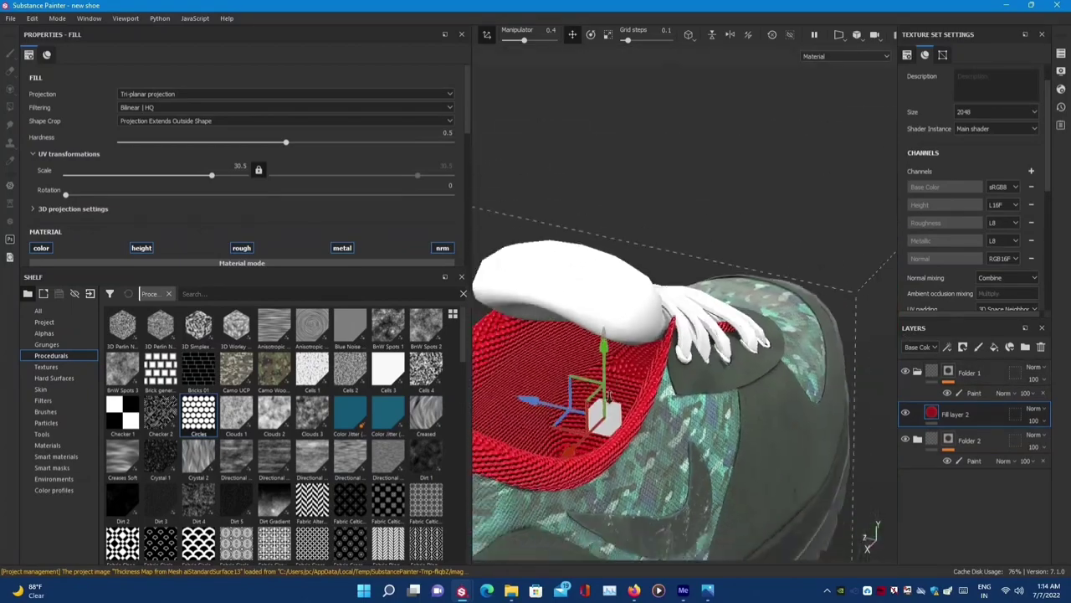
scroll(666, 393, down, 3)
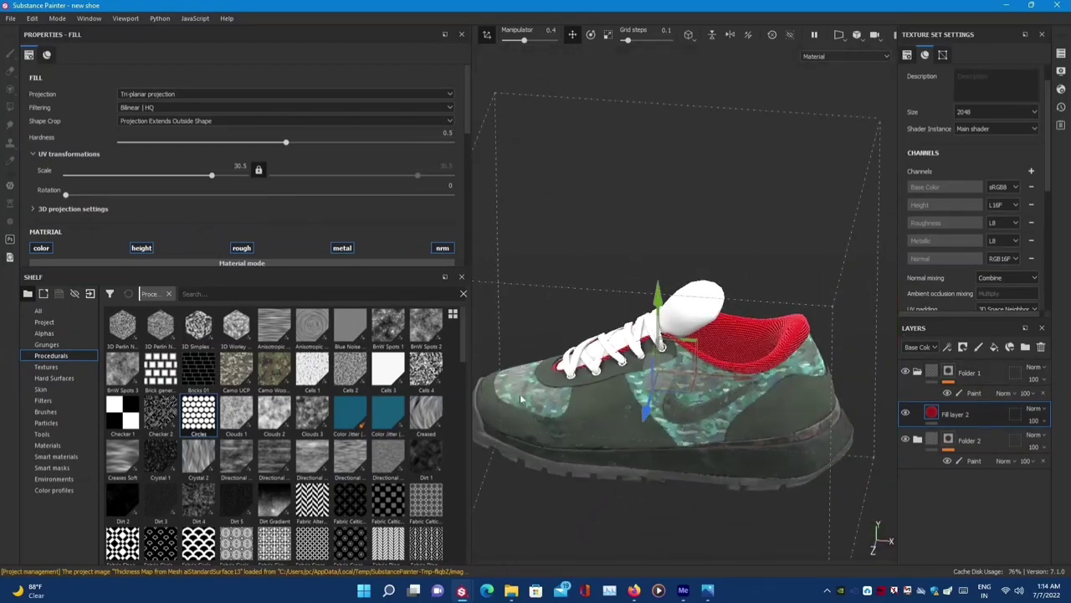
scroll(280, 220, down, 2)
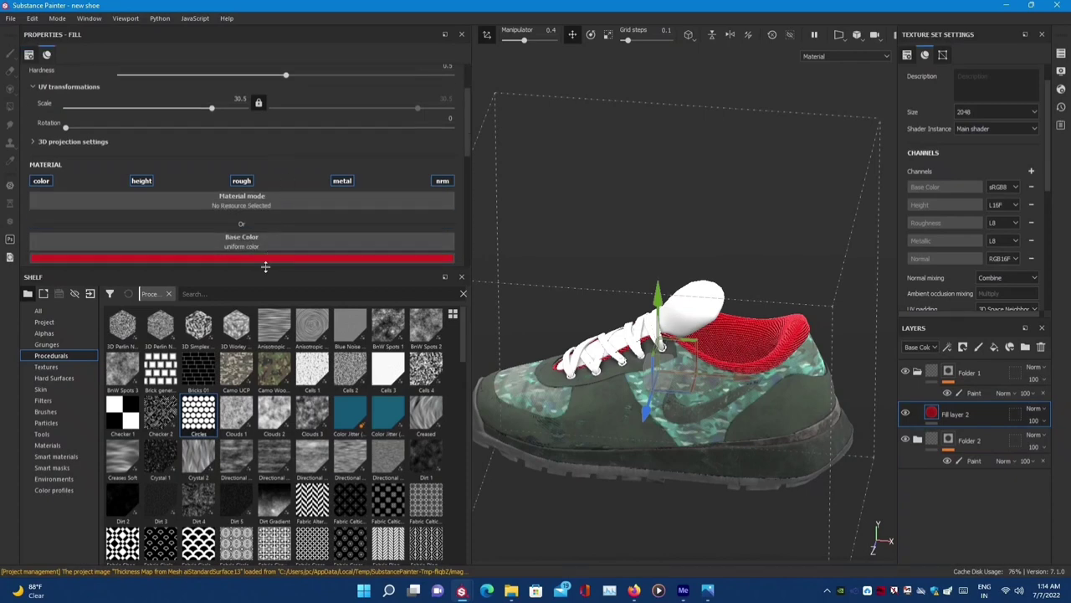
- Recolour the collar's base colour from red to the shoe's dark green
click(267, 262)
click(620, 393)
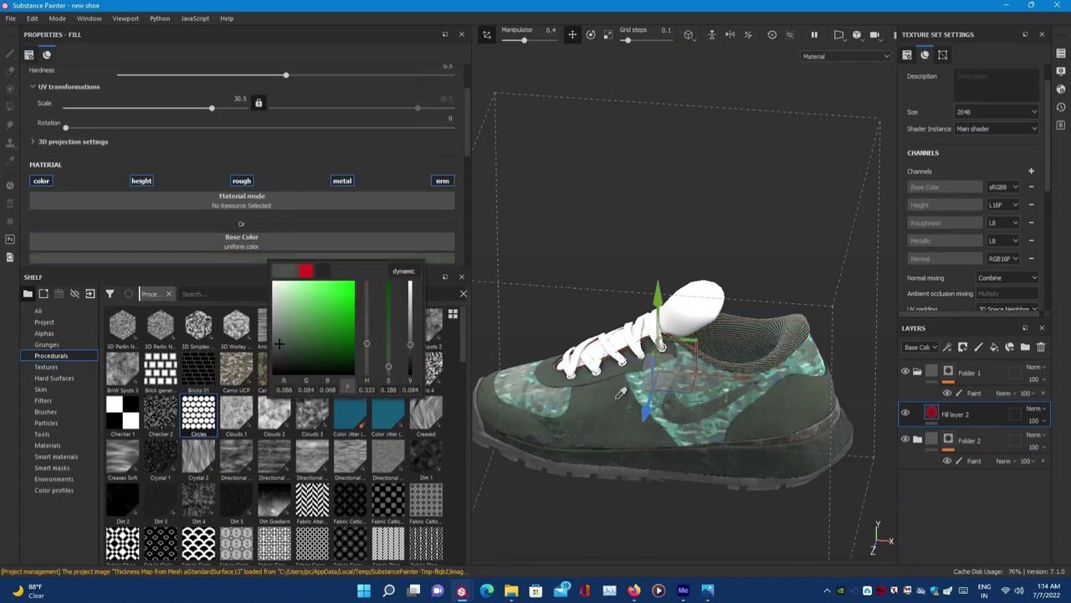
alt+drag(519, 276, 570, 176)
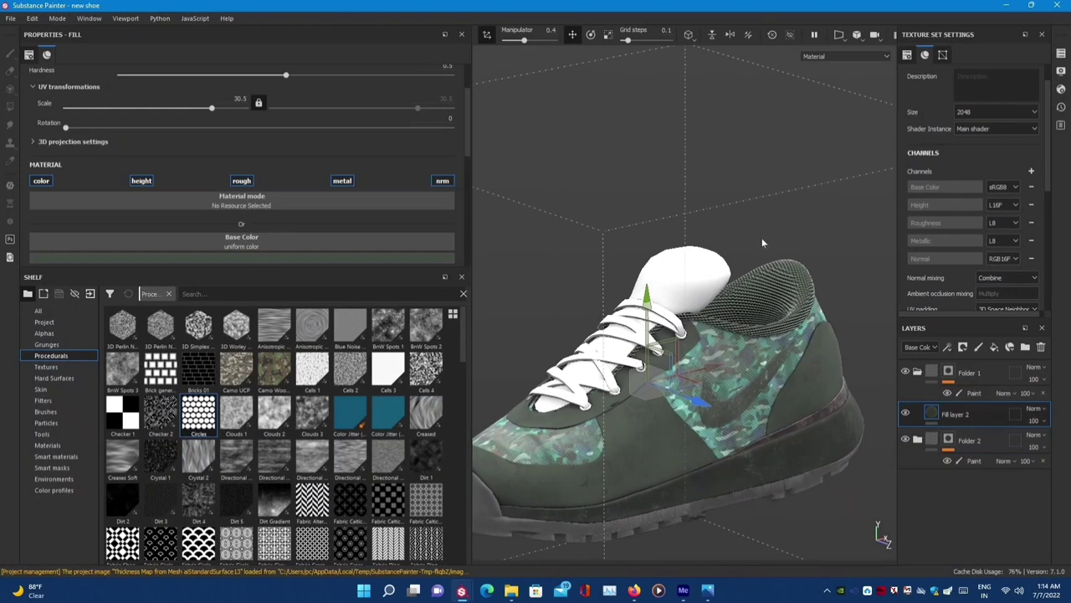
scroll(847, 482, up, 2)
- Create a second folder, placing Fill layer 1 in Folder 1 and Fill layer 2 in Folder 2
click(947, 372)
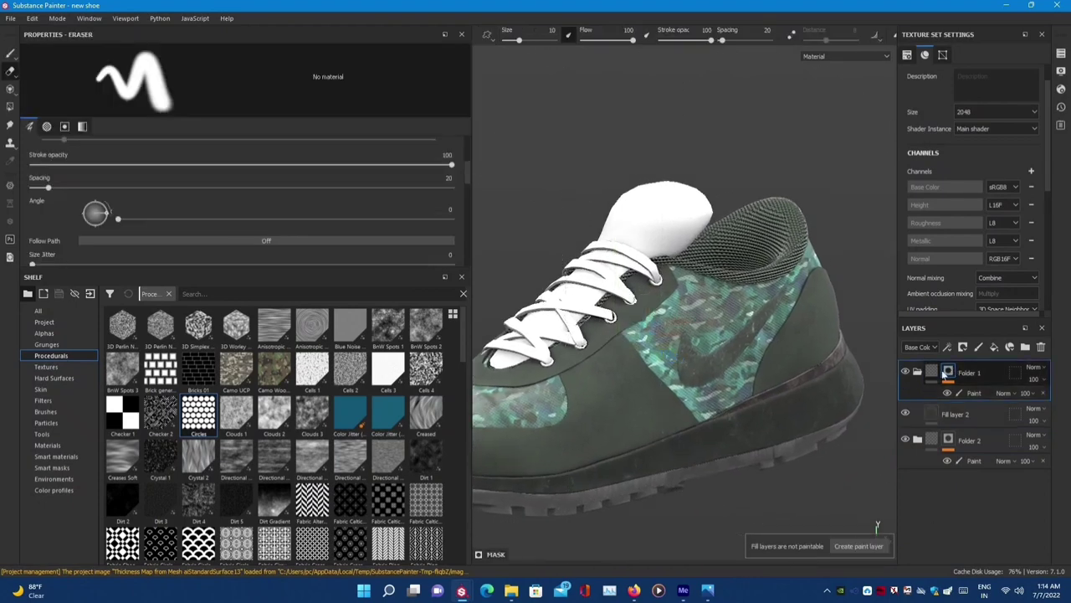
mouse_move(664, 386)
alt+mouse_down()
mouse_move(754, 254)
mouse_move(526, 376)
alt+mouse_up()
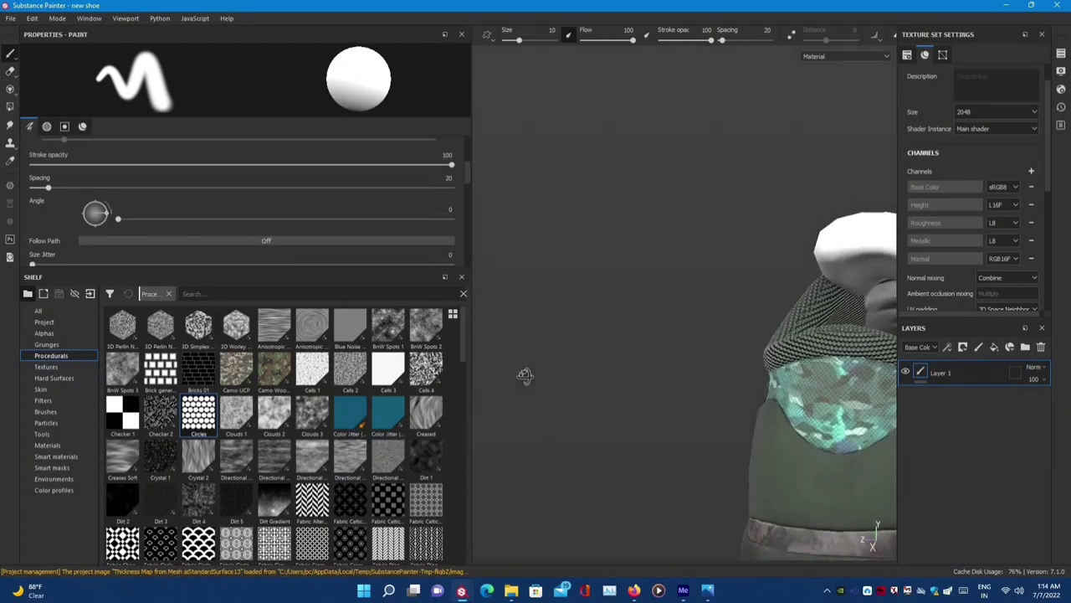
click(1025, 346)
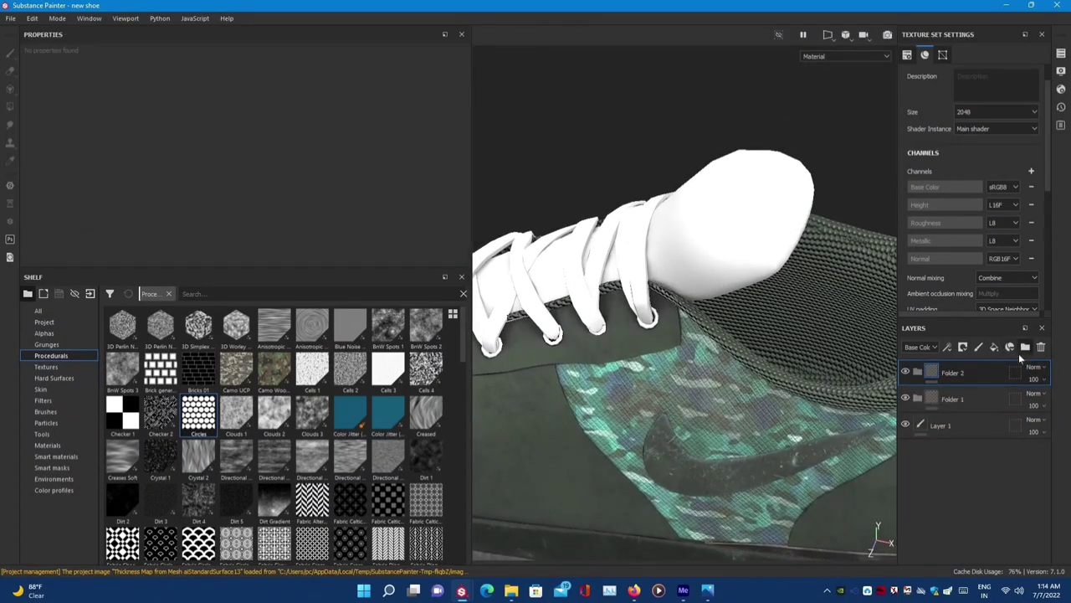
click(934, 399)
click(994, 346)
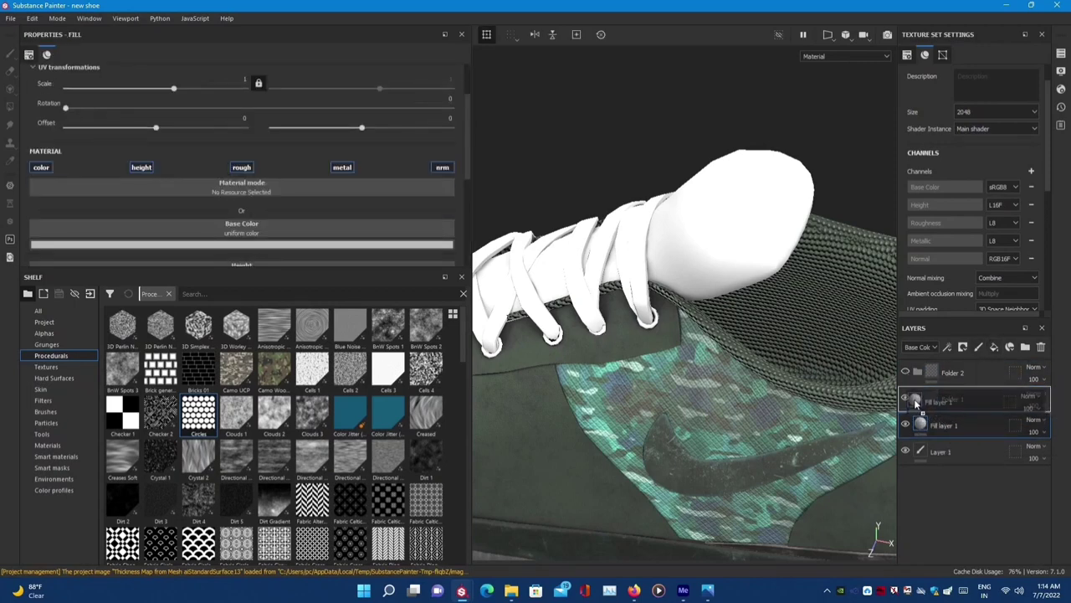
drag(922, 426, 941, 424)
click(994, 346)
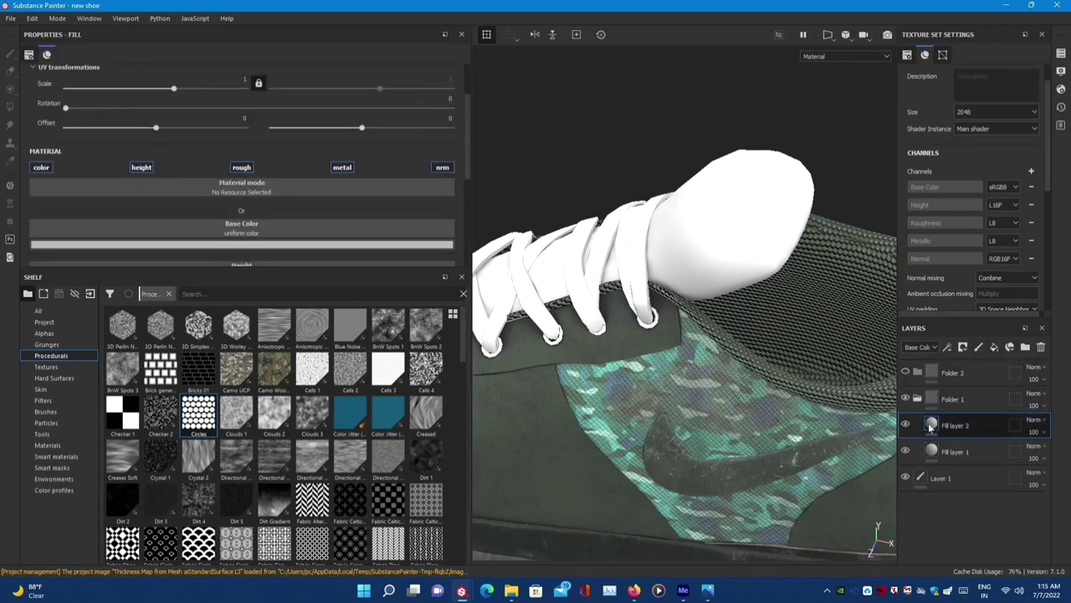
drag(929, 400, 923, 377)
- Set Fill layer 1's base colour to red and Fill layer 2's to green
click(954, 451)
click(289, 244)
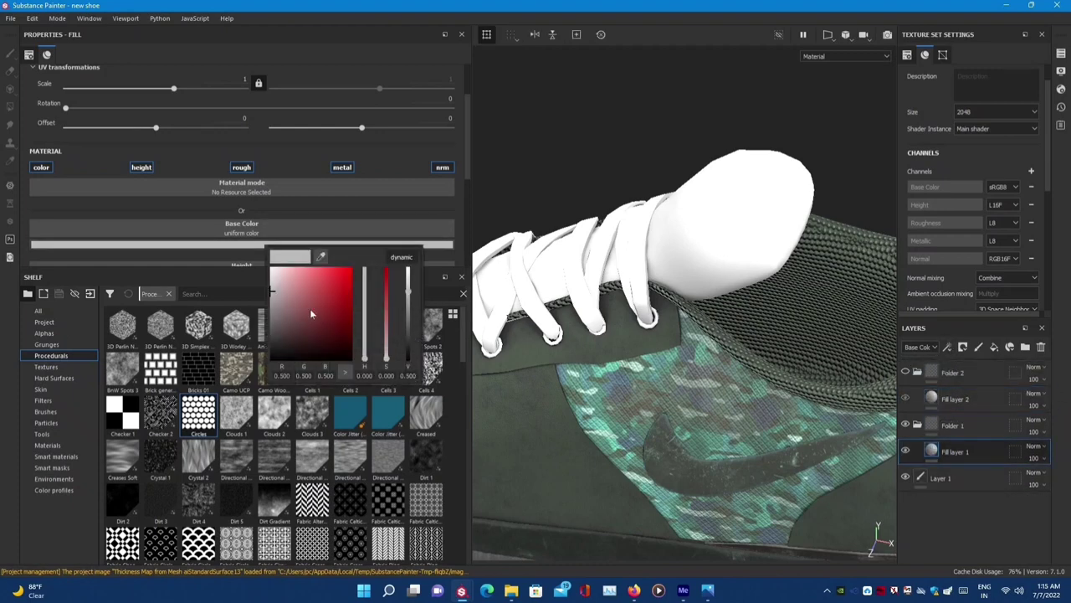
click(310, 314)
click(954, 399)
click(369, 244)
click(445, 320)
click(411, 312)
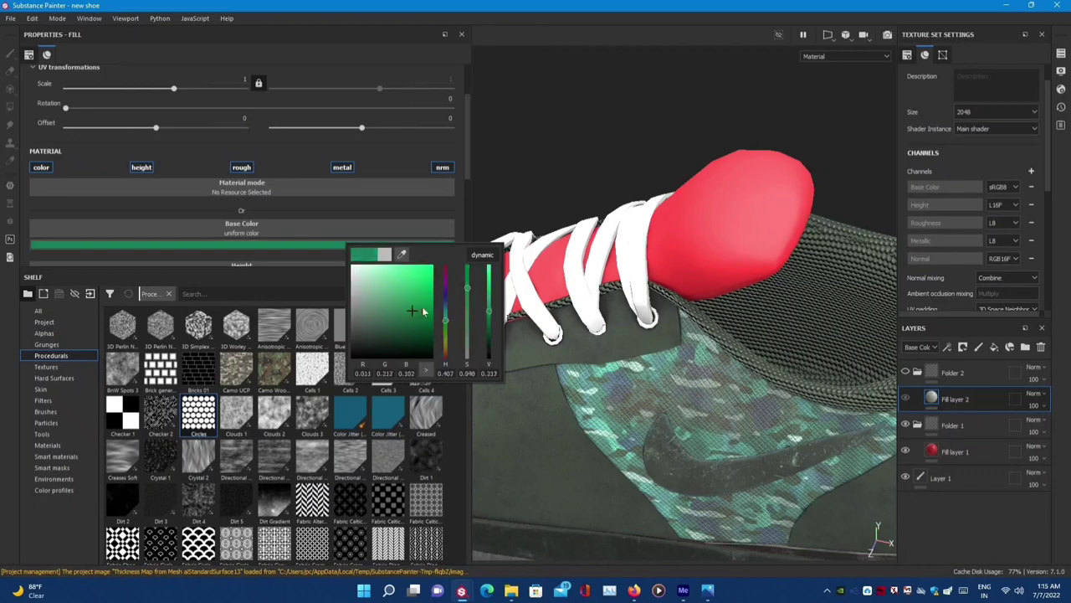
mouse_move(519, 335)
alt+mouse_down()
mouse_move(631, 413)
mouse_move(756, 359)
alt+mouse_up()
- Add a black mask with a paint effect to Folder 1, then use the split 2D/3D view
right_click(953, 425)
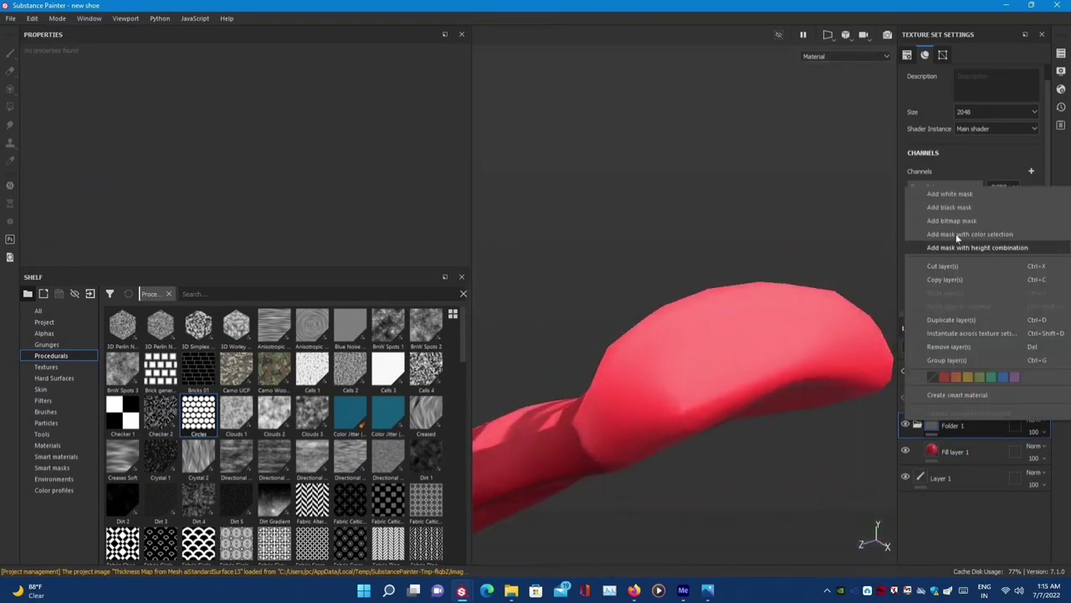
click(950, 207)
right_click(948, 425)
click(966, 375)
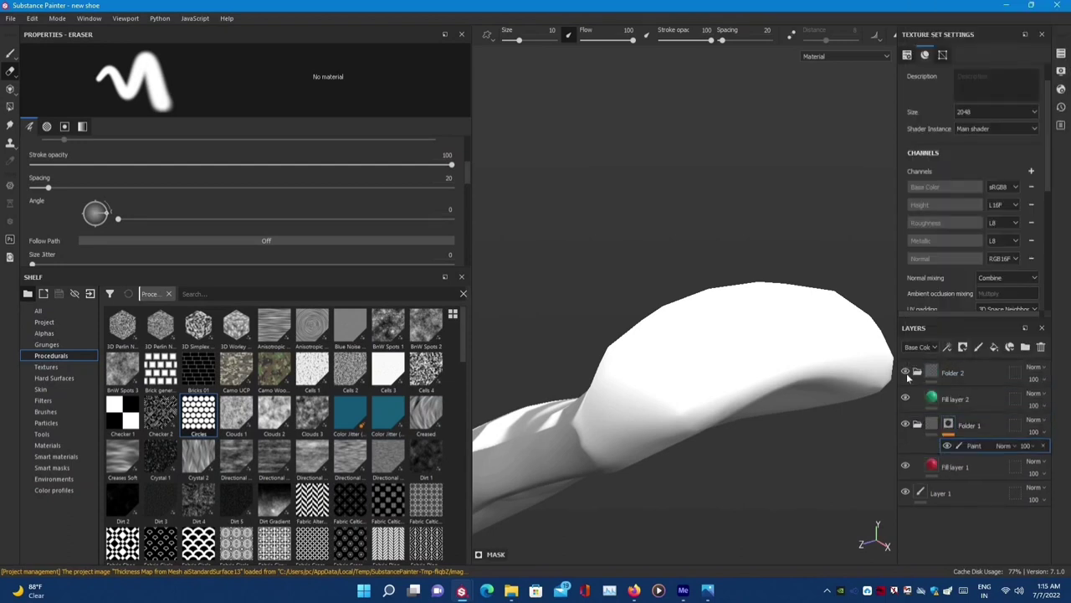
click(906, 373)
mouse_move(689, 423)
alt+mouse_down()
mouse_move(717, 323)
mouse_move(731, 383)
mouse_move(662, 374)
mouse_move(691, 407)
mouse_move(629, 376)
mouse_move(625, 344)
alt+mouse_up()
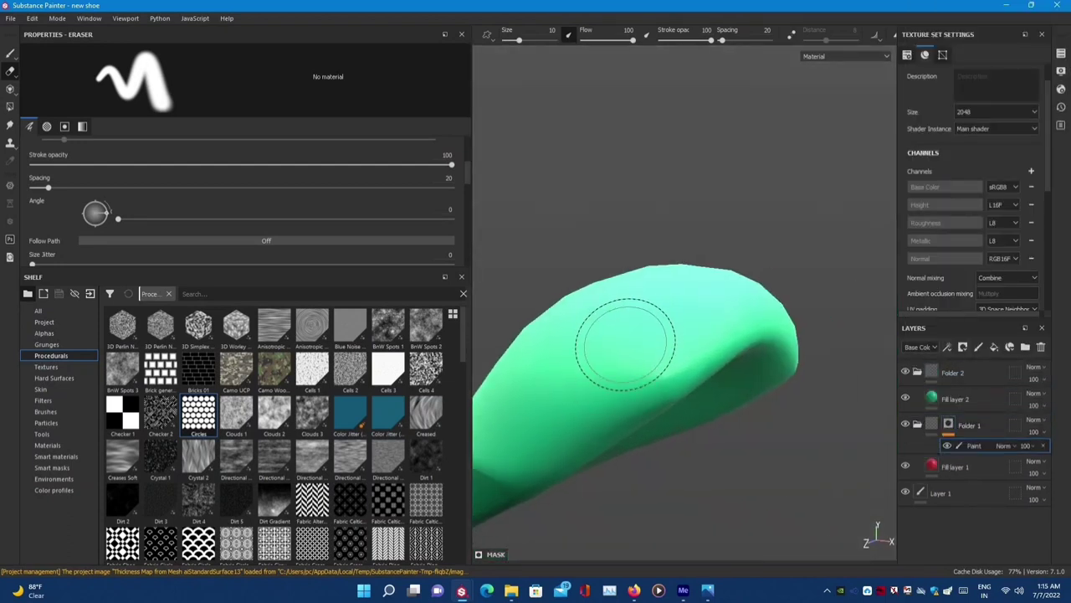
key(F1)
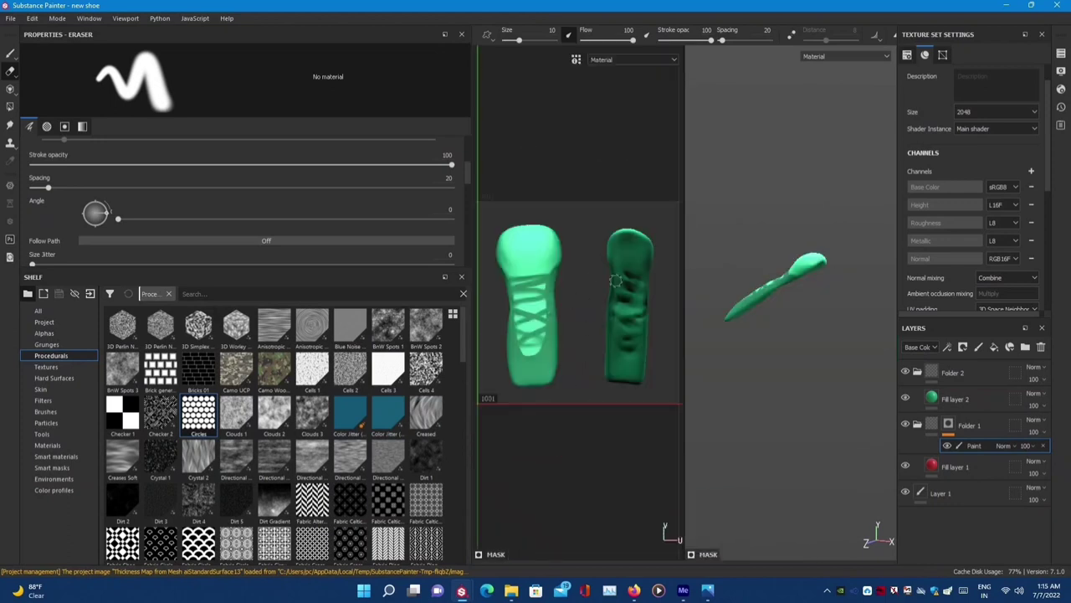
- Switch to the Polygon Fill tool and add a black mask to Folder 2
key(4)
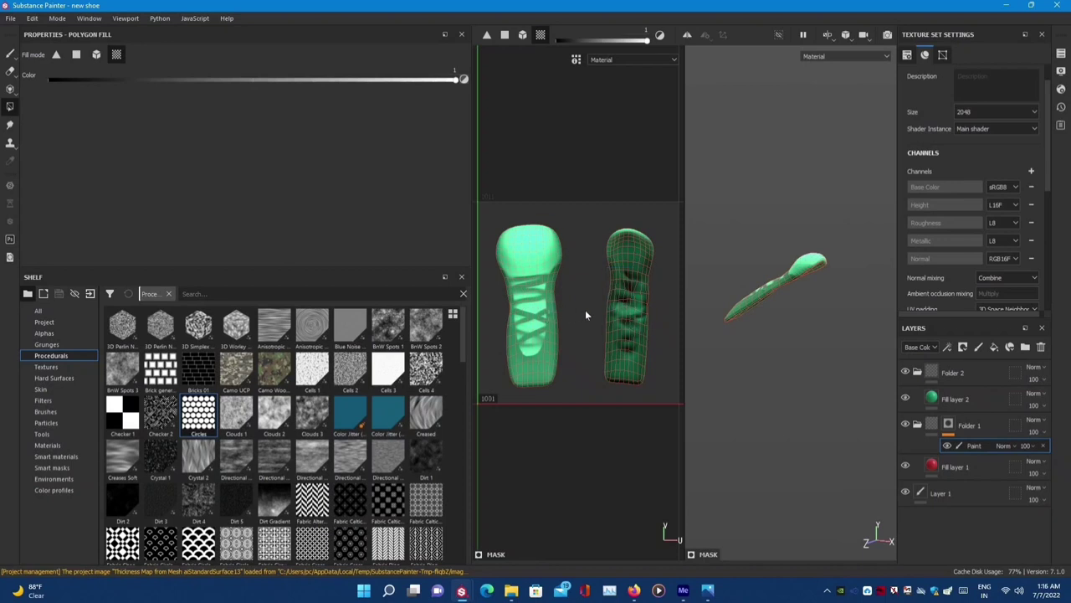
scroll(543, 327, up, 2)
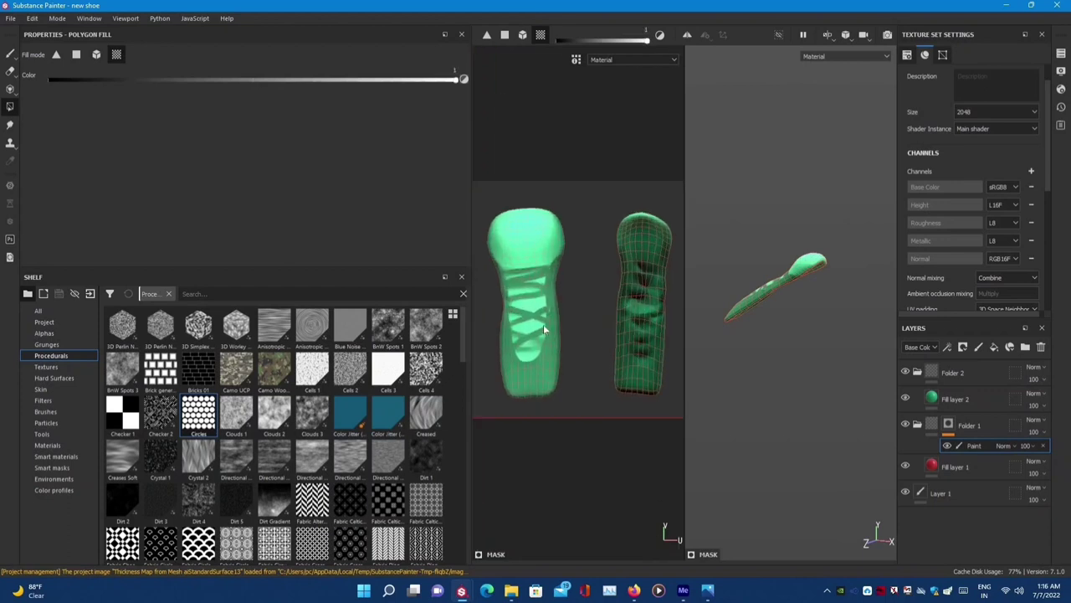
scroll(820, 301, up, 4)
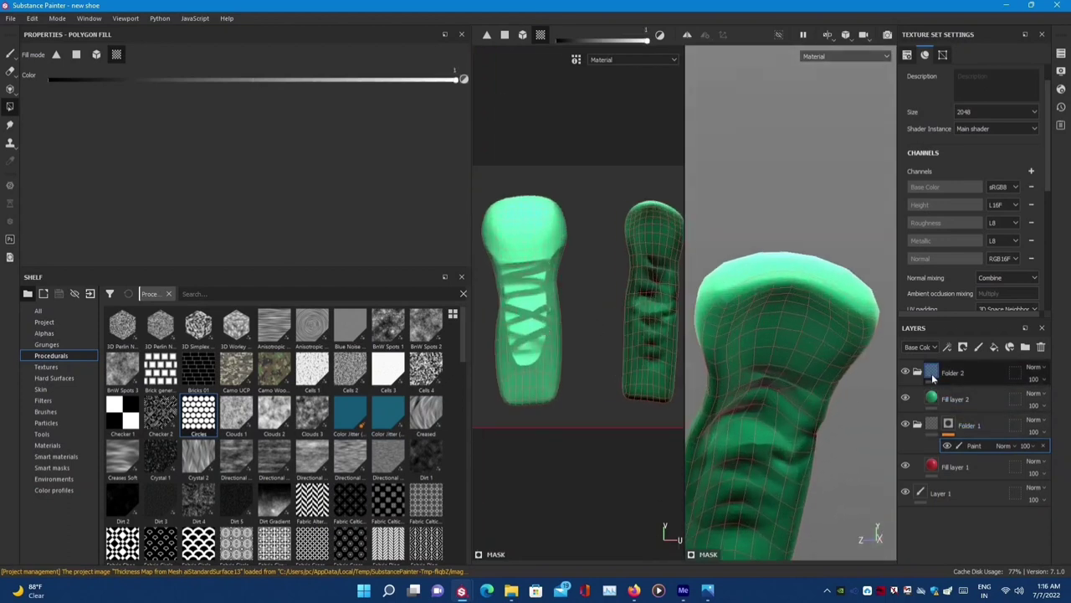
right_click(933, 377)
click(952, 384)
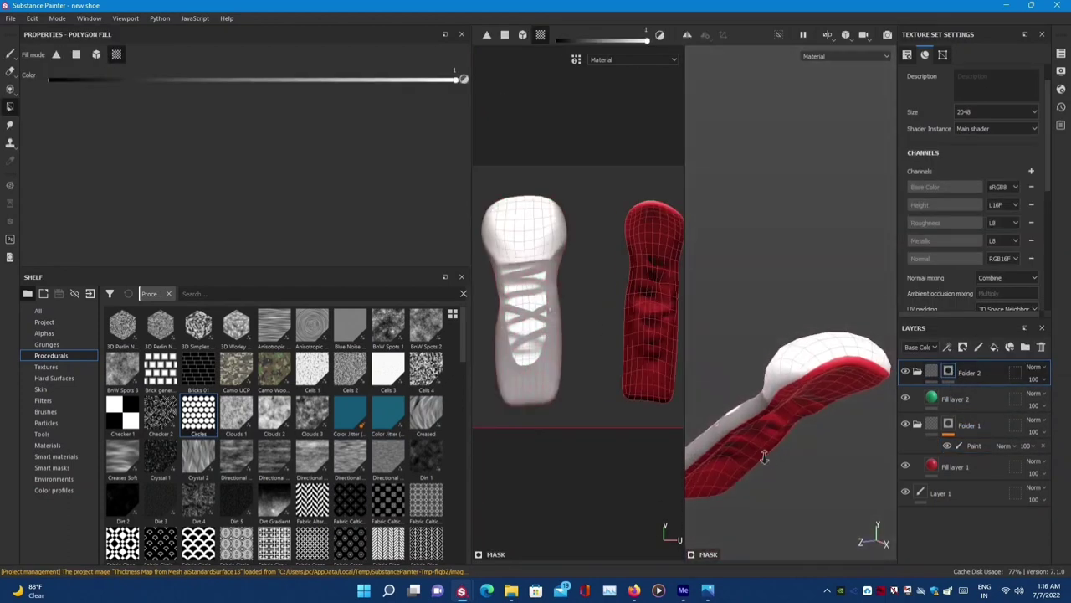
alt+drag(873, 409, 778, 466)
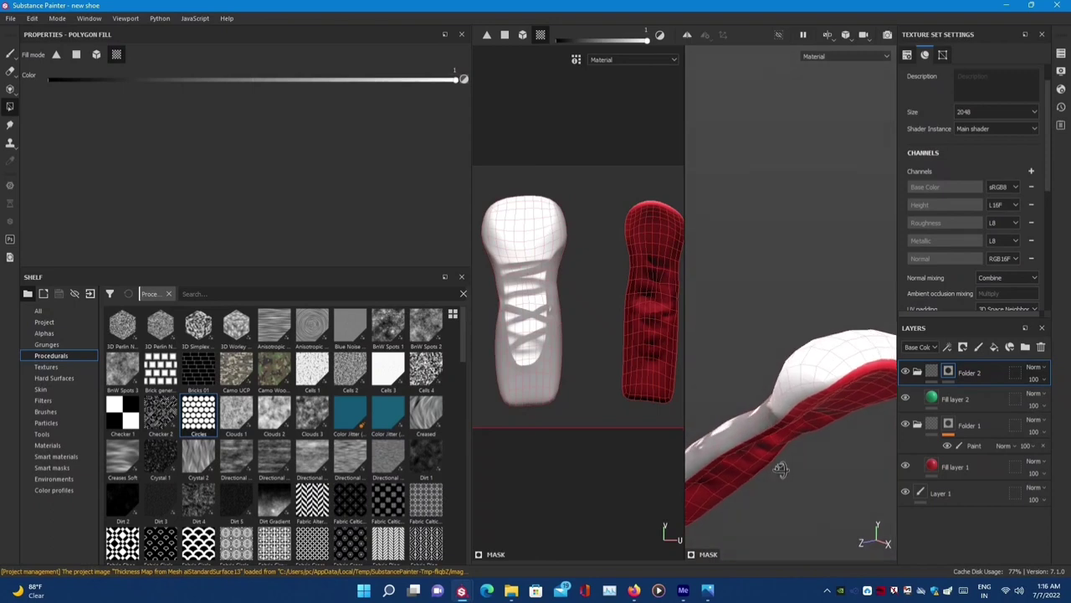
- Invert Folder 2's mask, add a paint effect, and polygon-fill the tongue's underside green
right_click(938, 452)
click(971, 502)
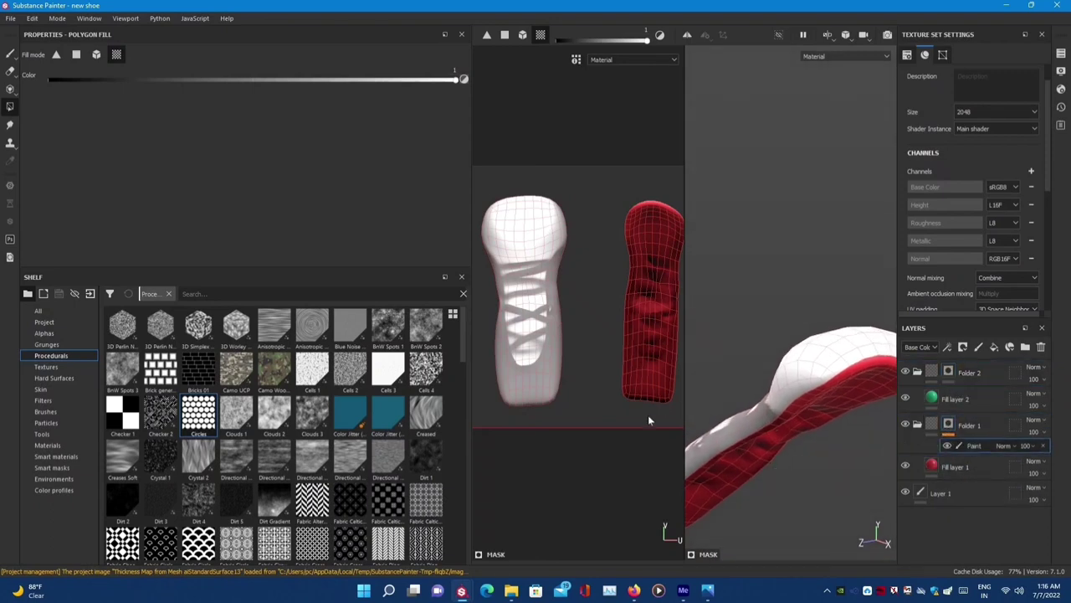
click(652, 359)
click(567, 414)
click(947, 376)
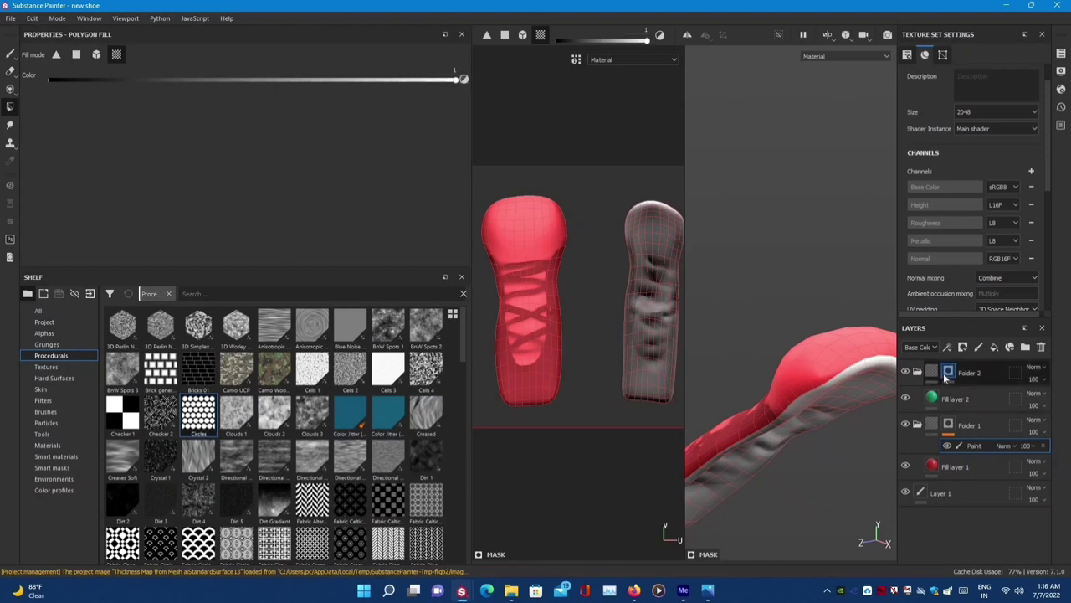
right_click(964, 373)
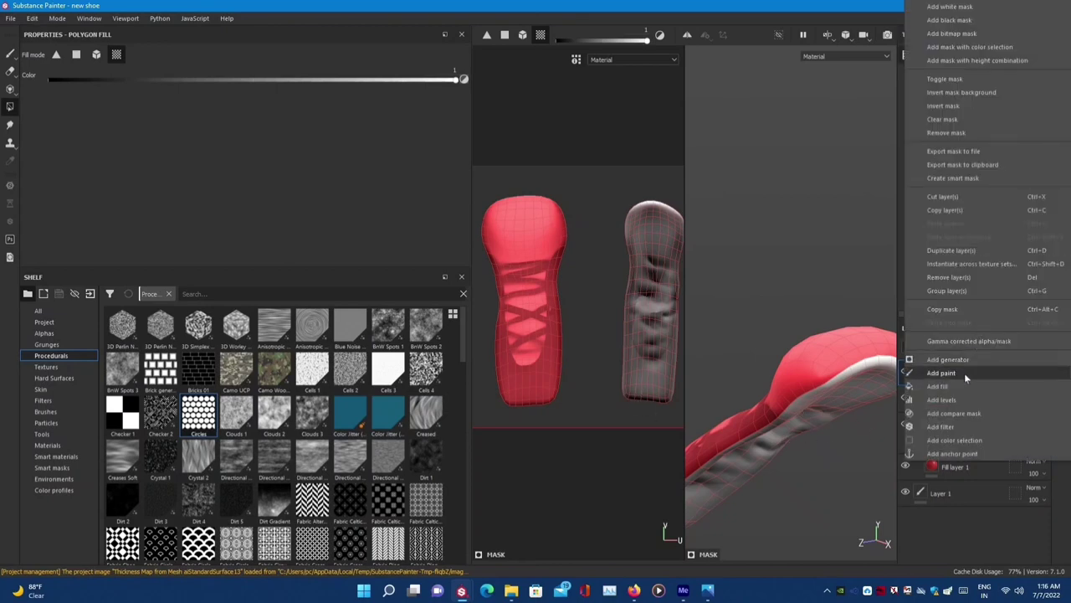
click(973, 393)
click(874, 386)
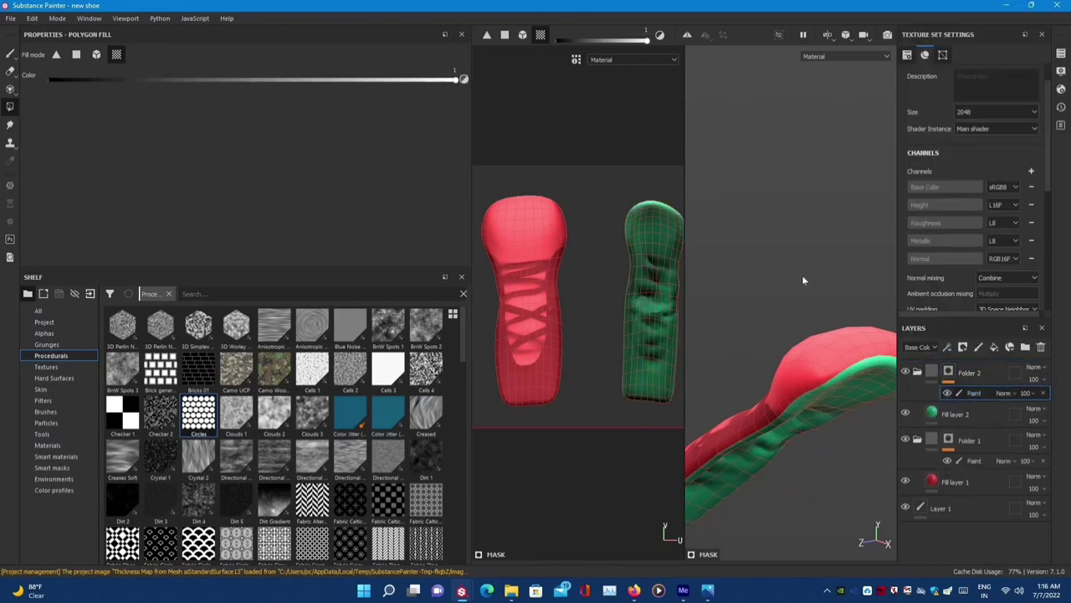
- Switch to the smudge brush and orbit the shoe in a full-screen single 3D view
key(5)
key(F2)
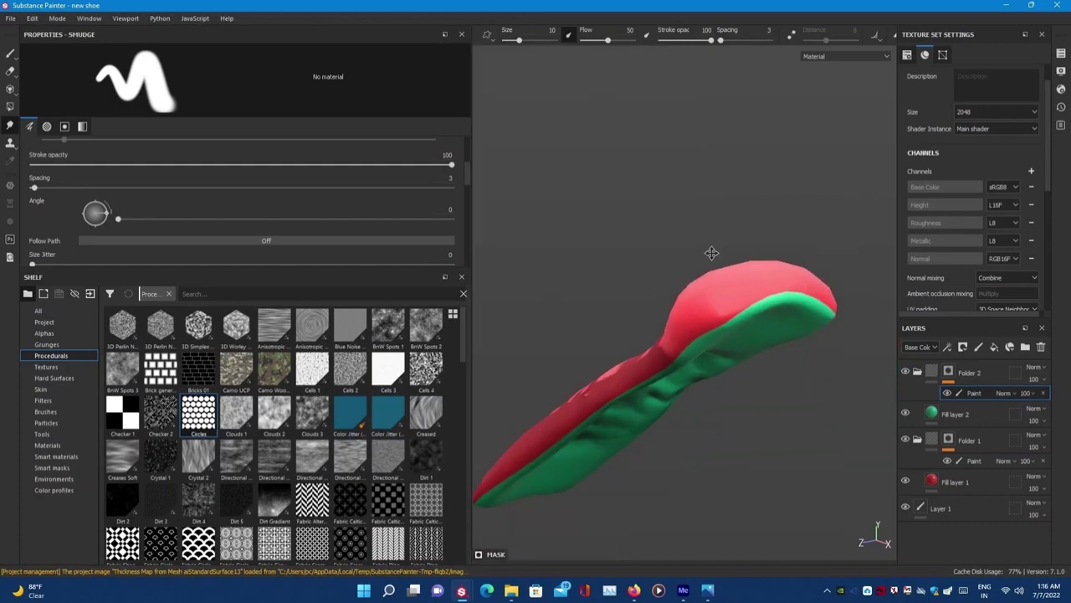
key(Tab)
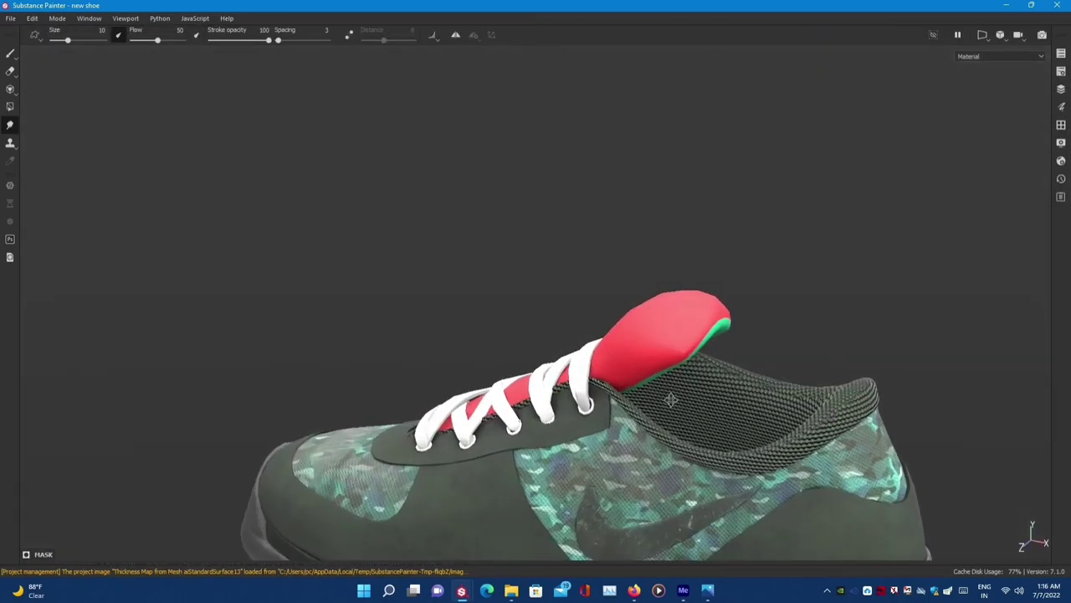
alt+drag(671, 401, 418, 389)
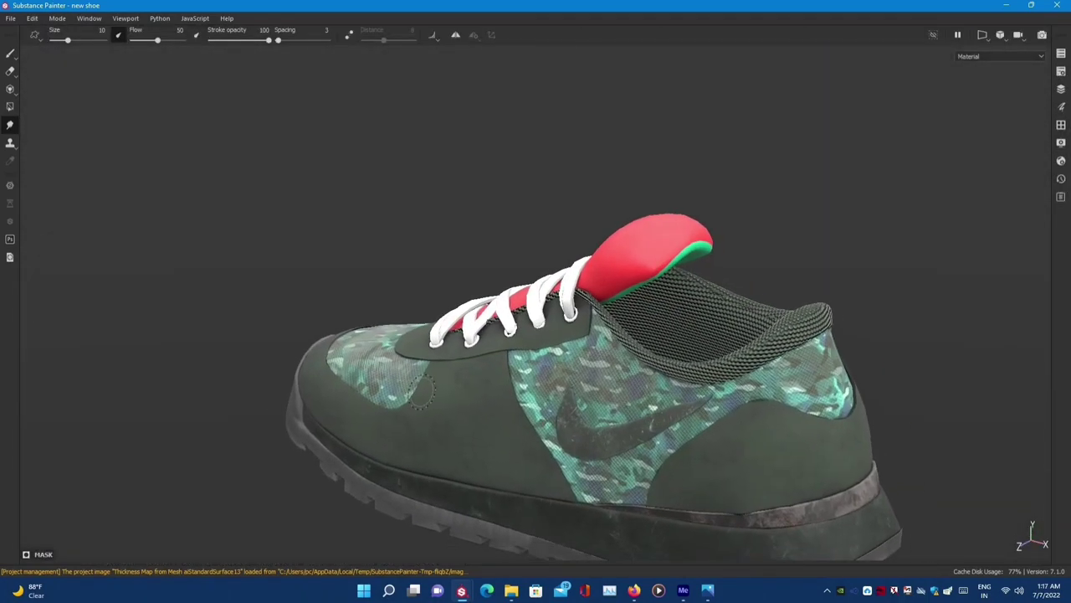
key(Tab)
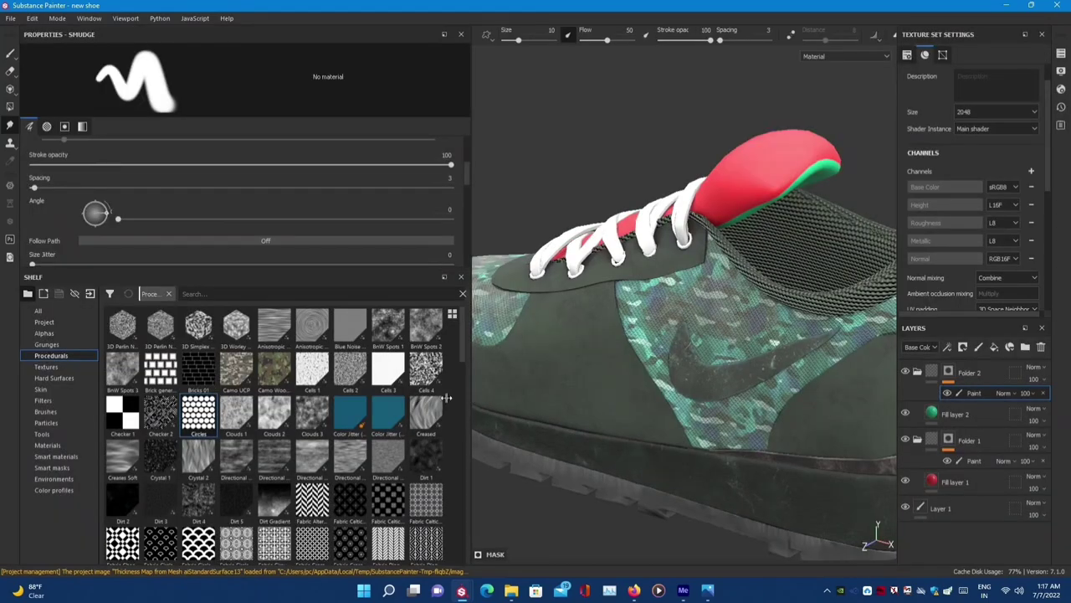
- Narrow the left panels and select the sole's texture set (Dirt, Dust, Wear, Rubber Base)
drag(447, 398, 175, 408)
alt+drag(251, 401, 503, 394)
scroll(502, 393, up, 5)
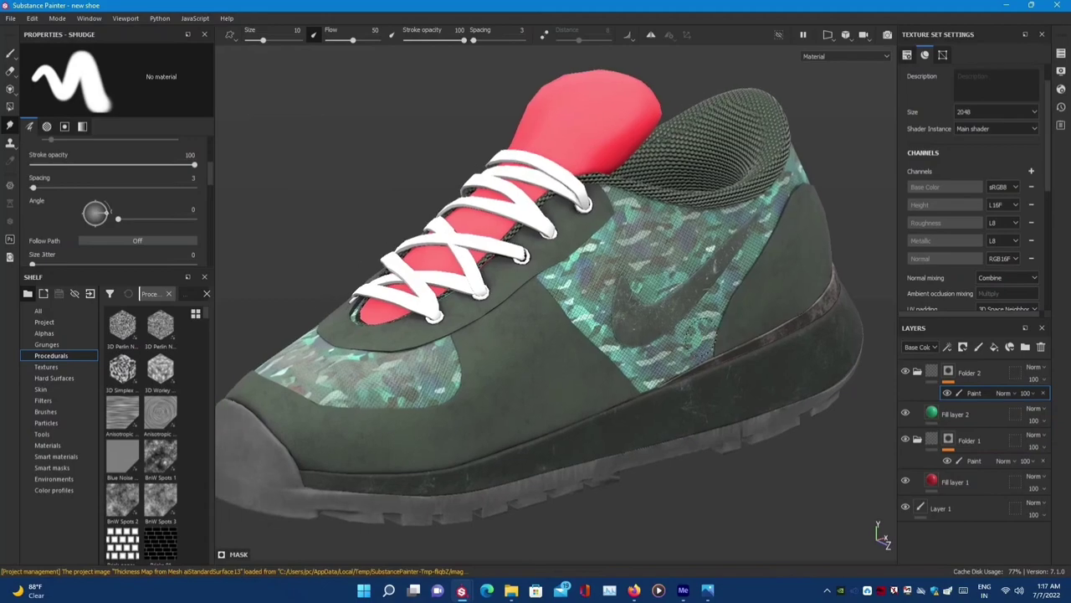
scroll(726, 318, up, 2)
scroll(719, 301, up, 2)
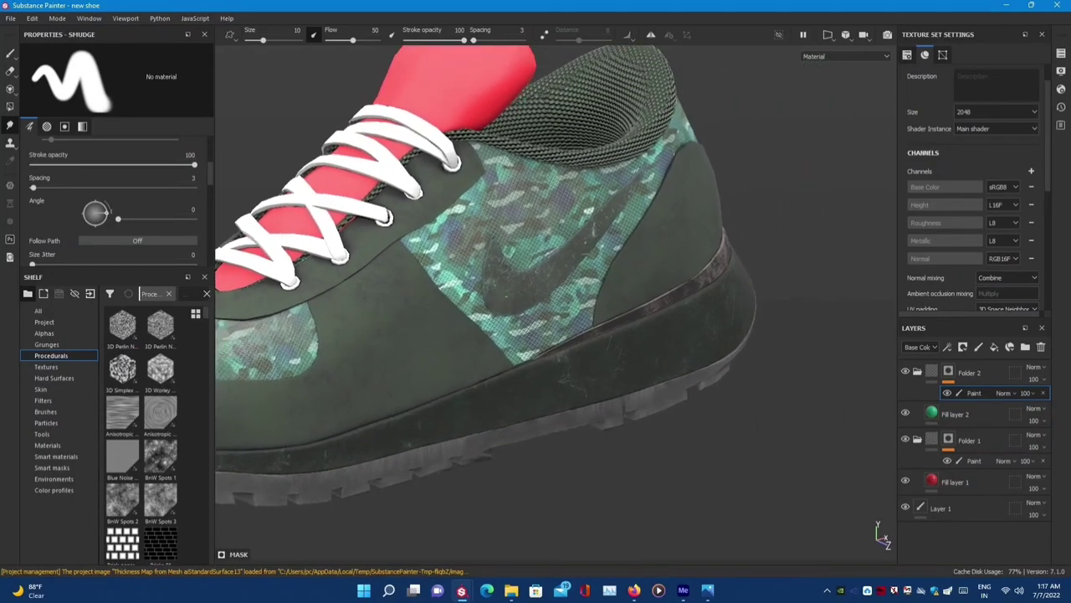
scroll(711, 268, up, 2)
ctrl+alt+right_click(709, 254)
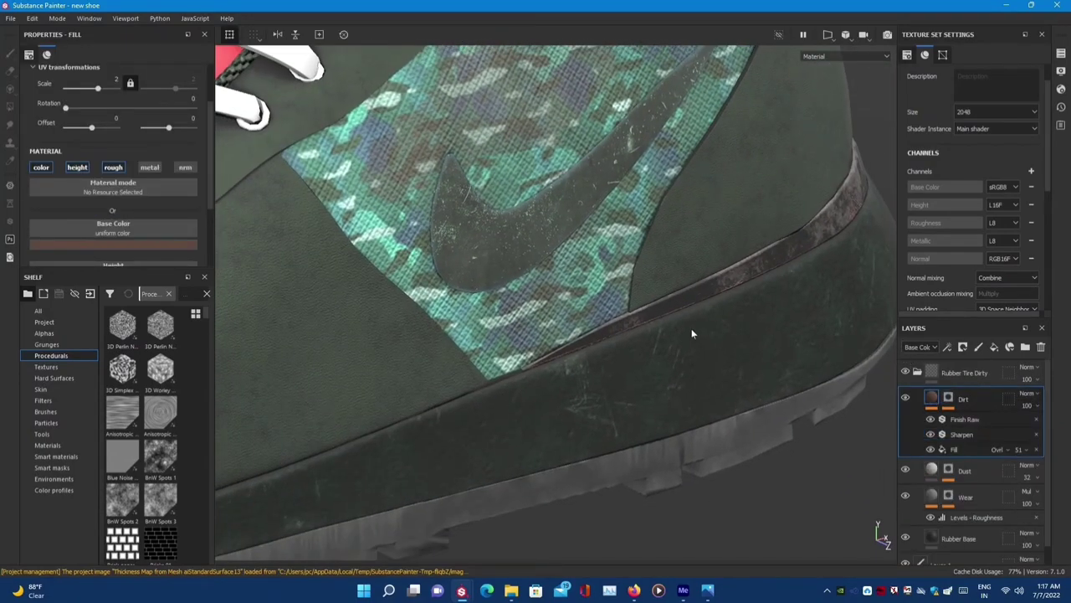
- Return to the tongue's layer stack and toggle Folder 2's visibility to compare
scroll(692, 333, down, 5)
scroll(540, 294, up, 5)
ctrl+alt+right_click(540, 294)
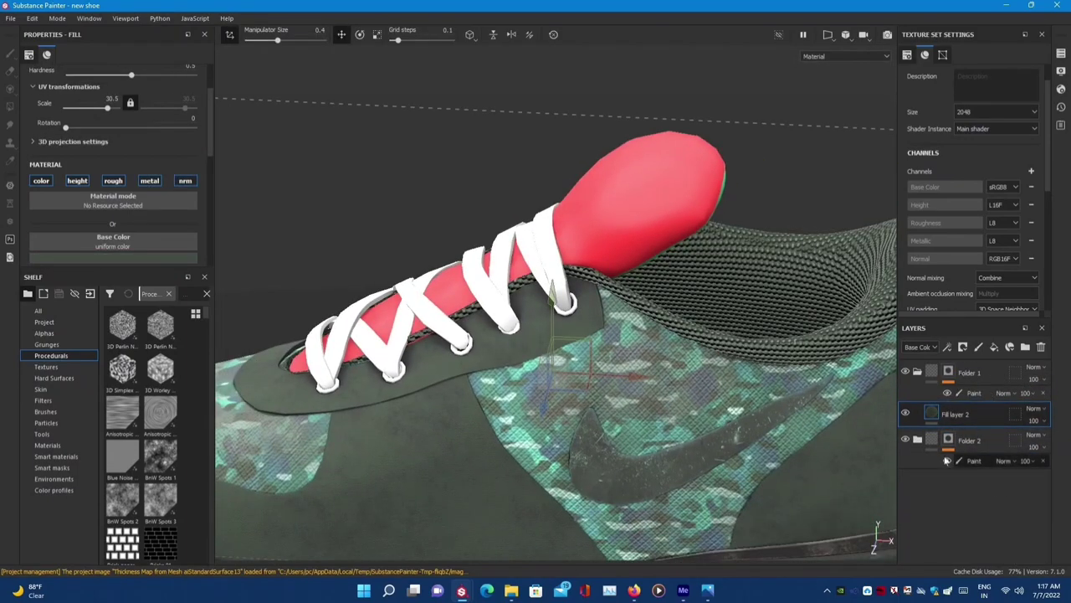
click(947, 461)
click(947, 460)
click(904, 440)
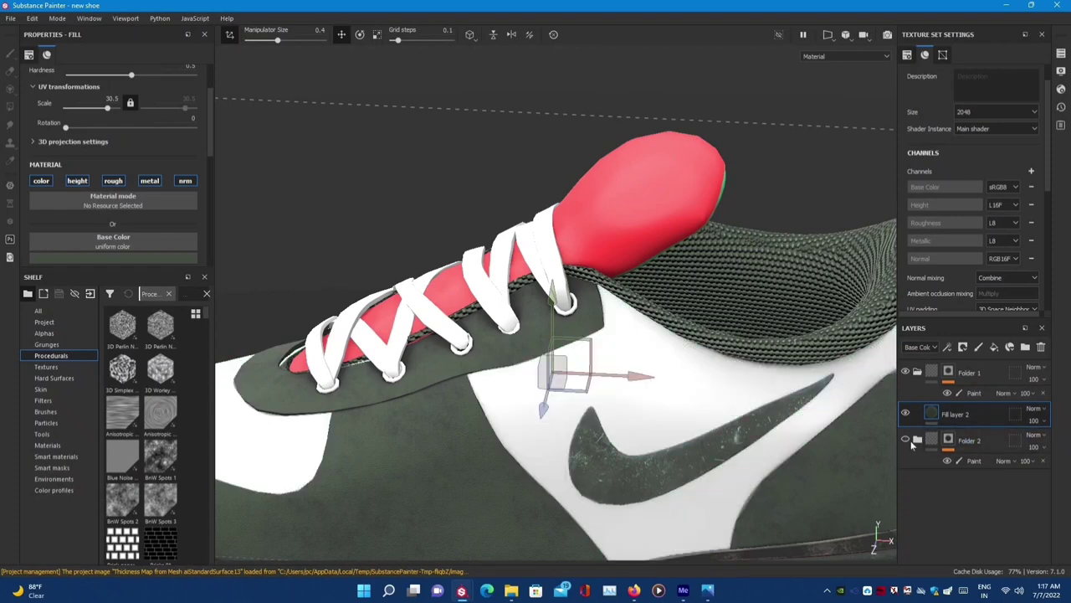
click(905, 440)
- Rename Folder 2 to 'new', save it as a smart material, and apply it to the tongue
double_click(969, 440)
text(new)
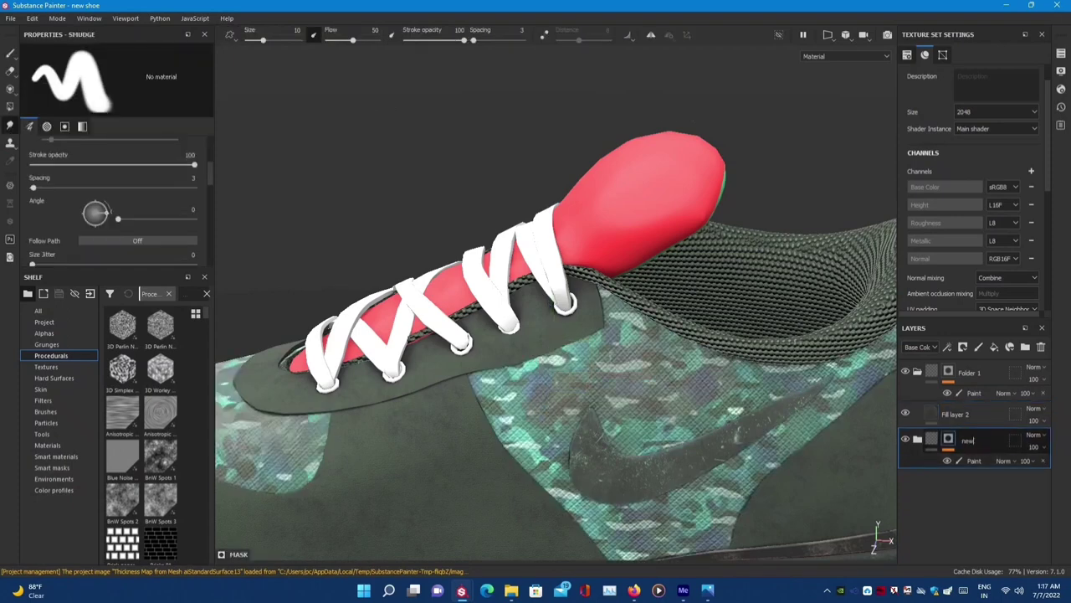
right_click(986, 441)
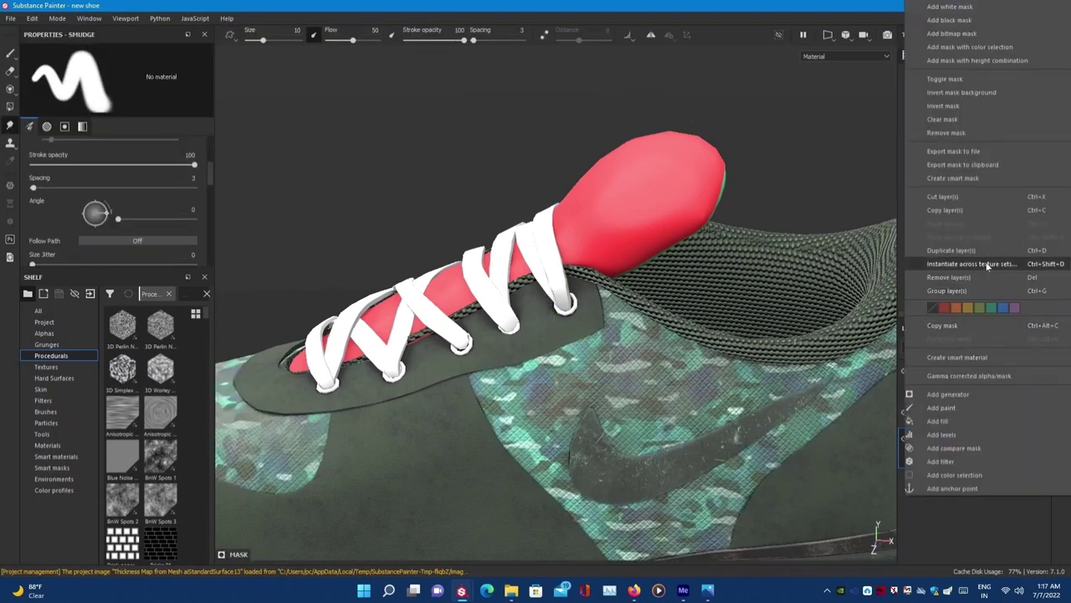
click(1011, 352)
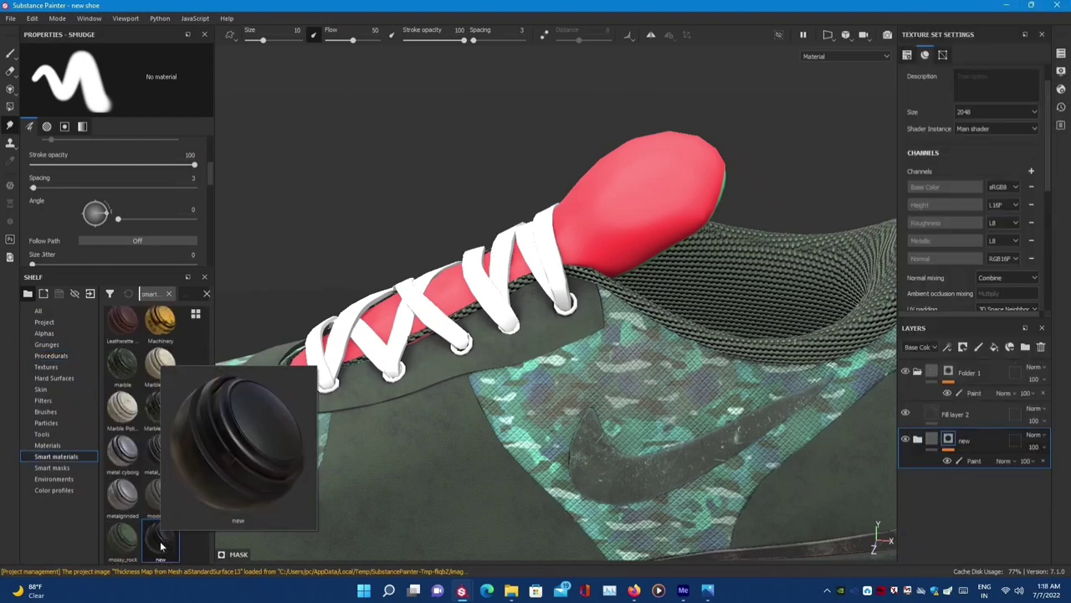
drag(161, 540, 643, 198)
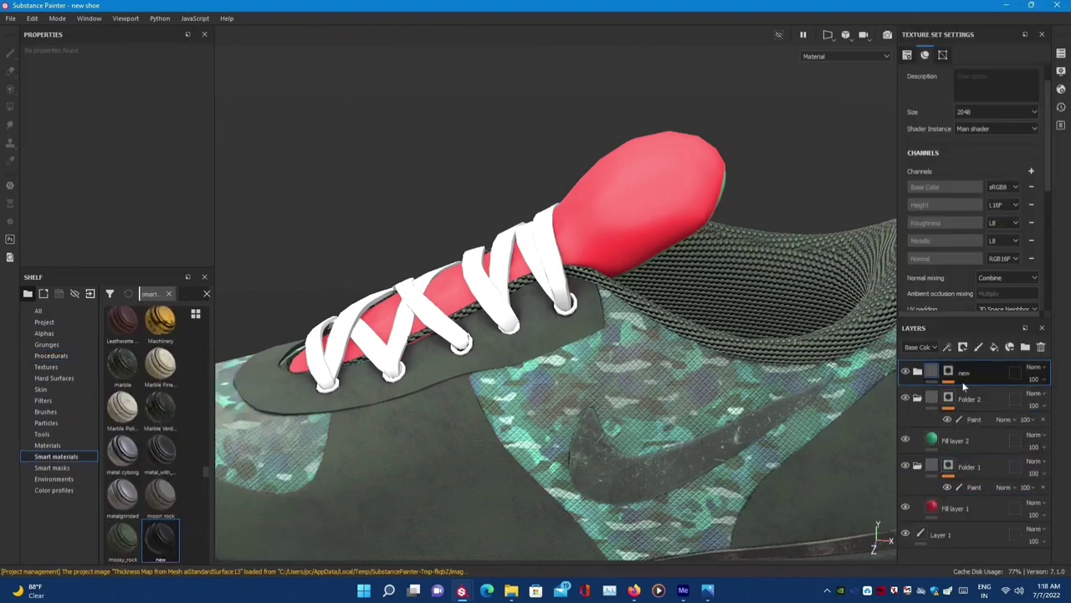
- Drop the 'new' smart material onto the shoe, move its folder, then undo both changes
drag(939, 374, 962, 489)
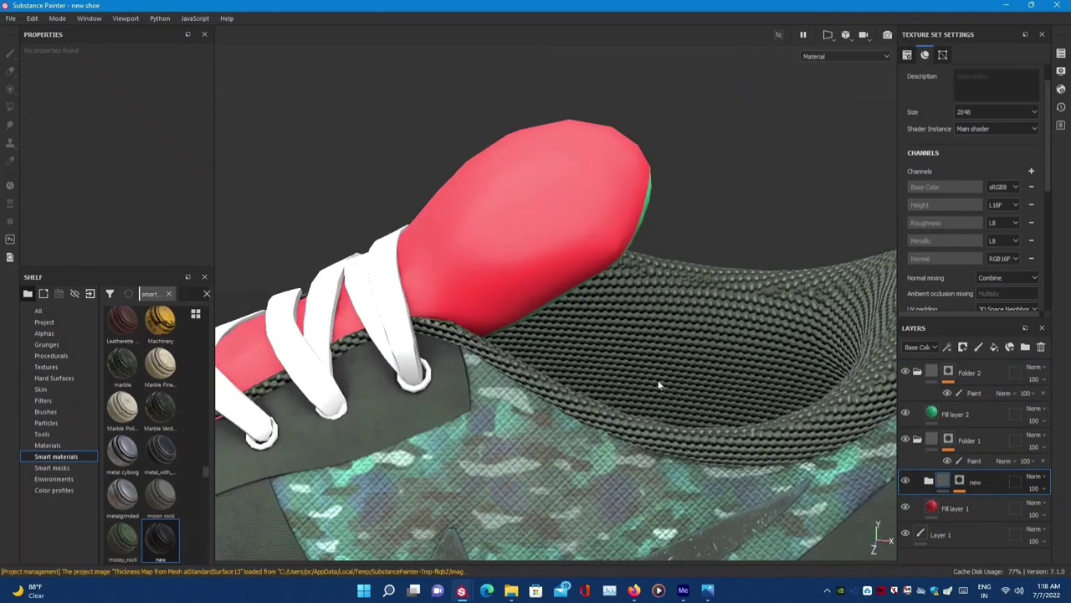
alt+drag(657, 377, 694, 371)
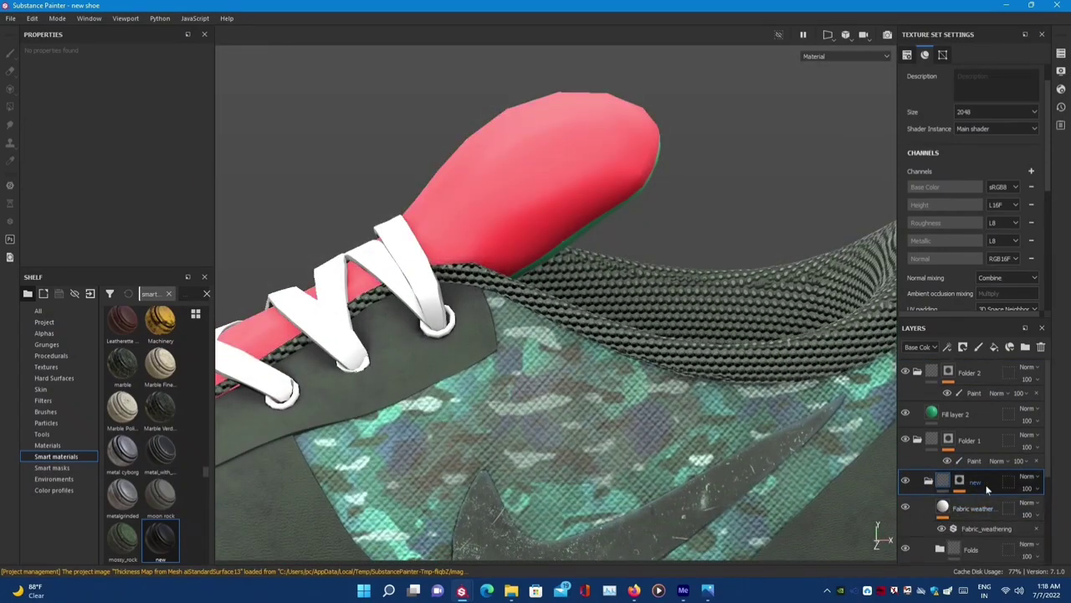
key(ctrl+z)
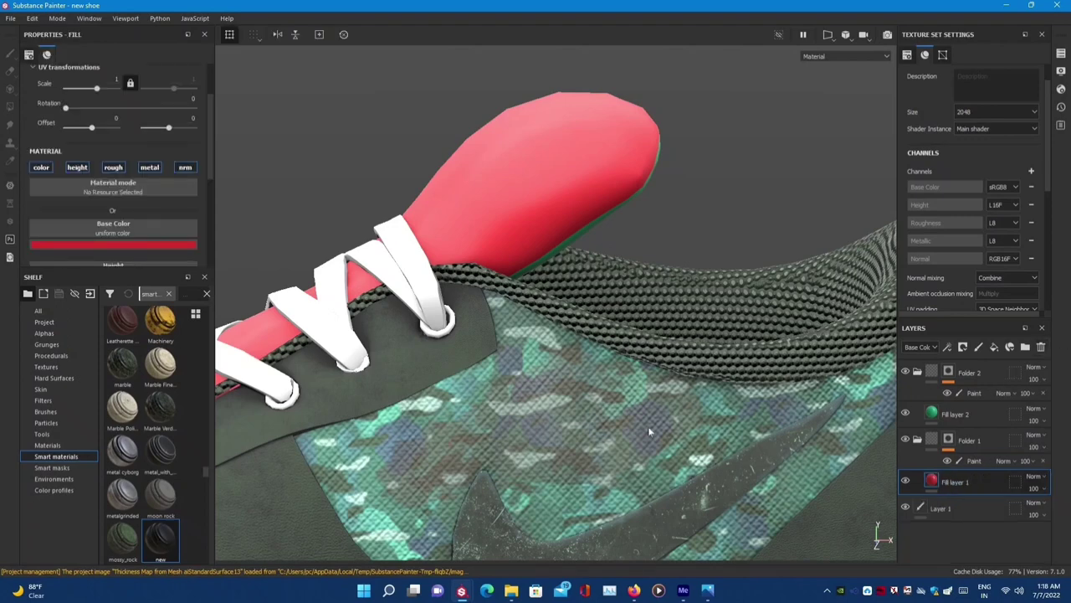
key(ctrl+z)
key(ctrl+z)
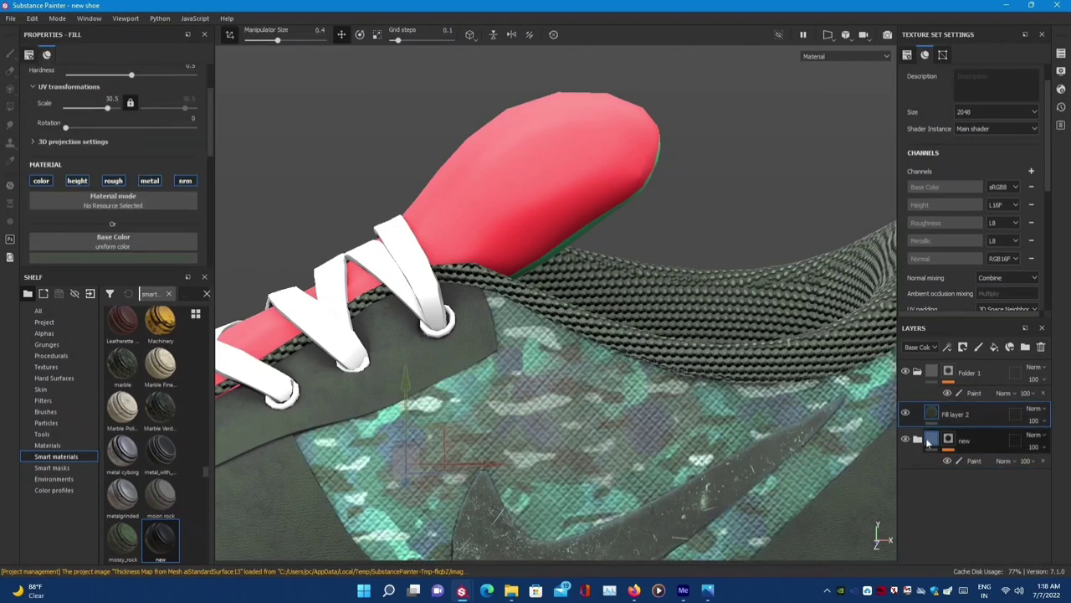
- Save the 'new' folder as a smart material and delete the redundant preset from the shelf
click(928, 443)
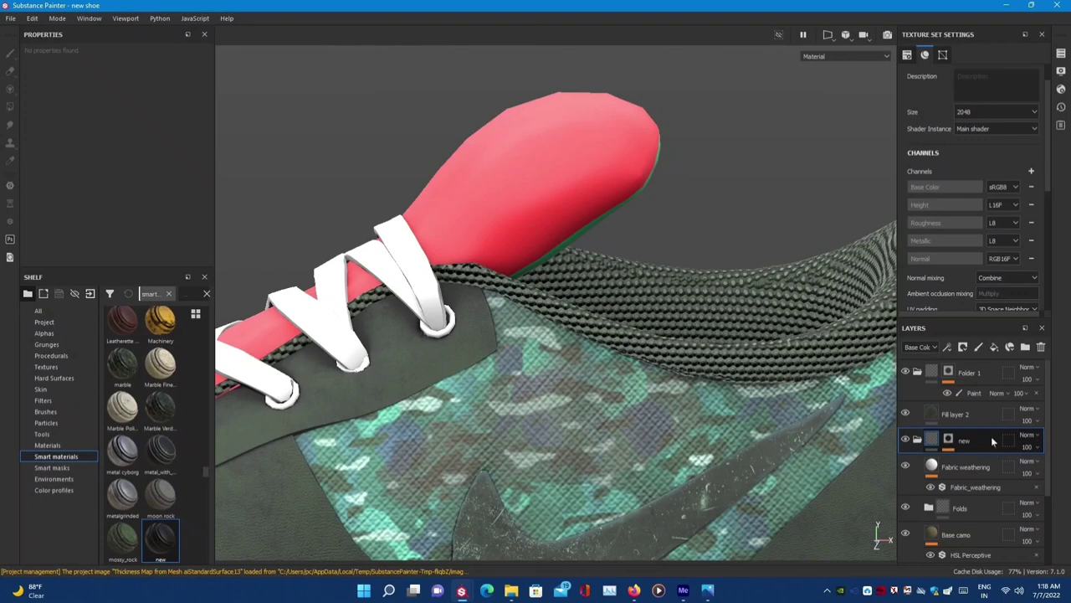
right_click(992, 441)
click(982, 355)
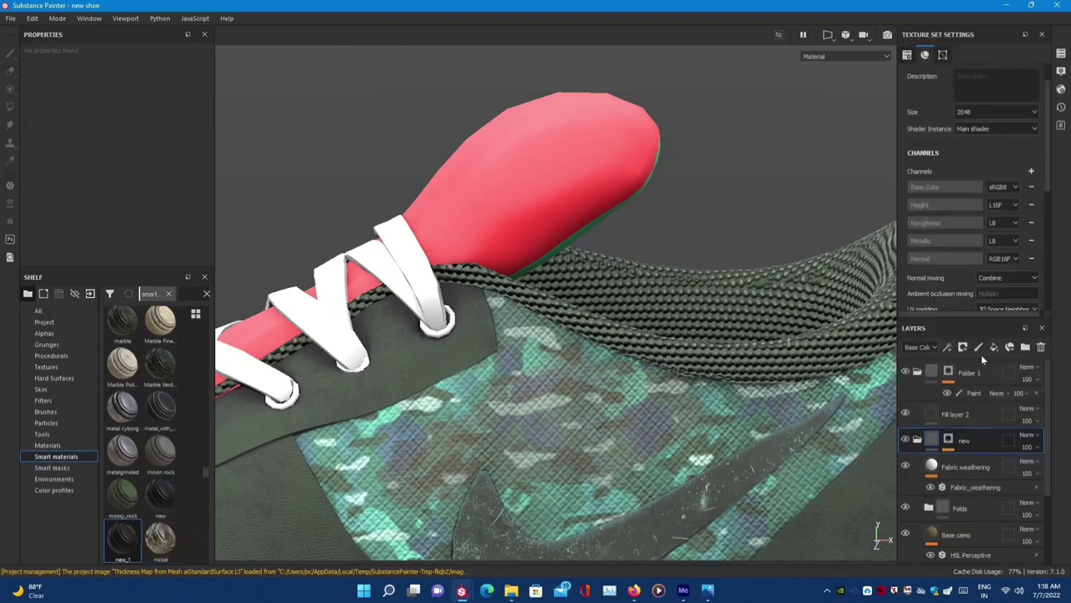
right_click(153, 542)
click(164, 496)
- Expand the 'new' folder to inspect its layers, such as Fabric weathering, then collapse it
click(917, 439)
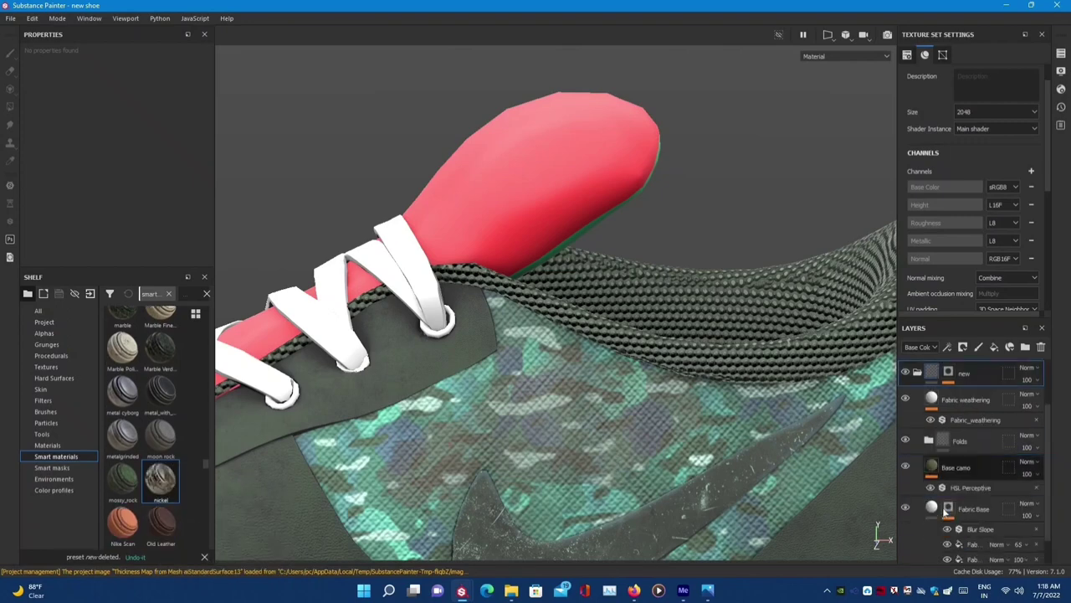
click(958, 535)
click(969, 416)
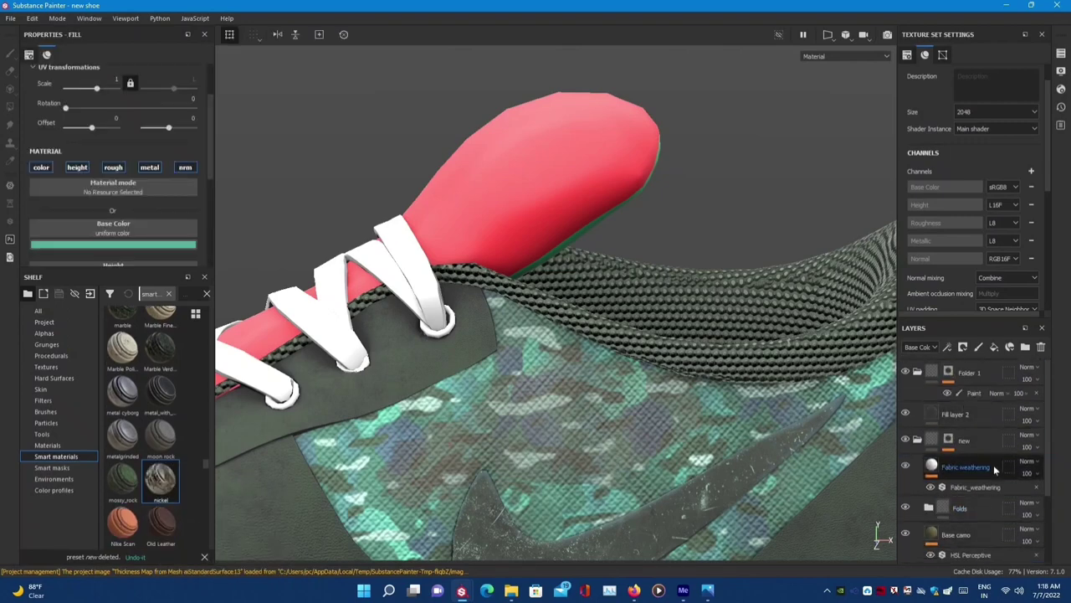
right_click(988, 435)
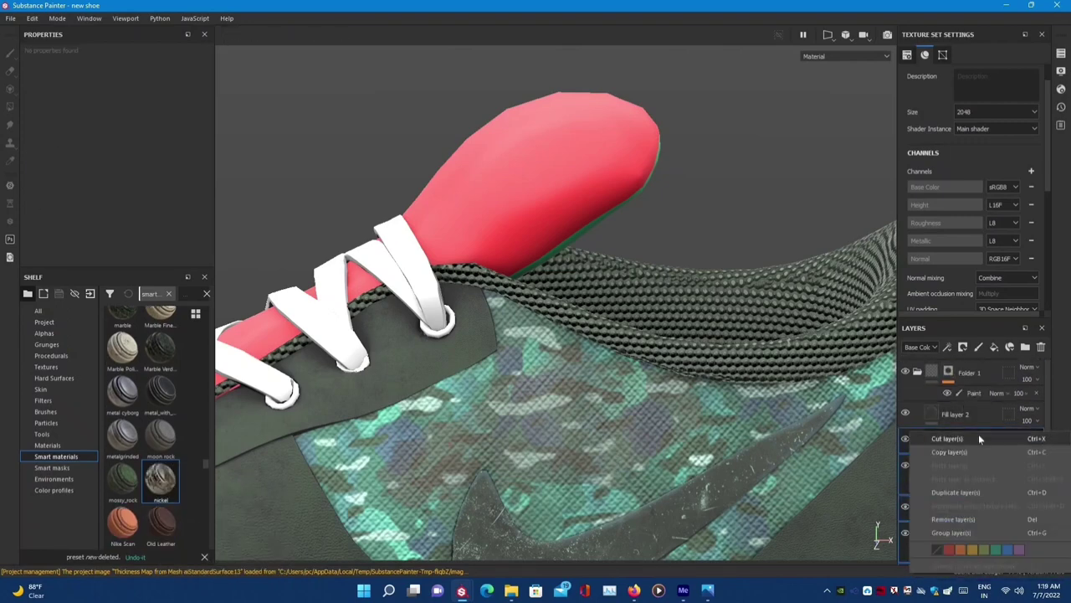
click(978, 434)
click(928, 488)
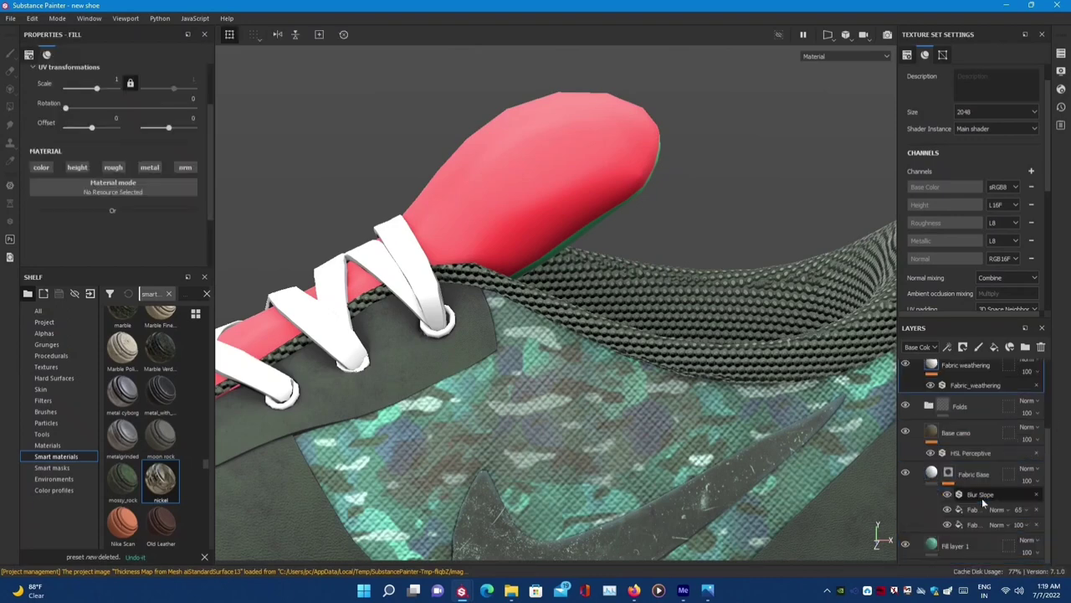
right_click(984, 545)
click(985, 546)
click(974, 511)
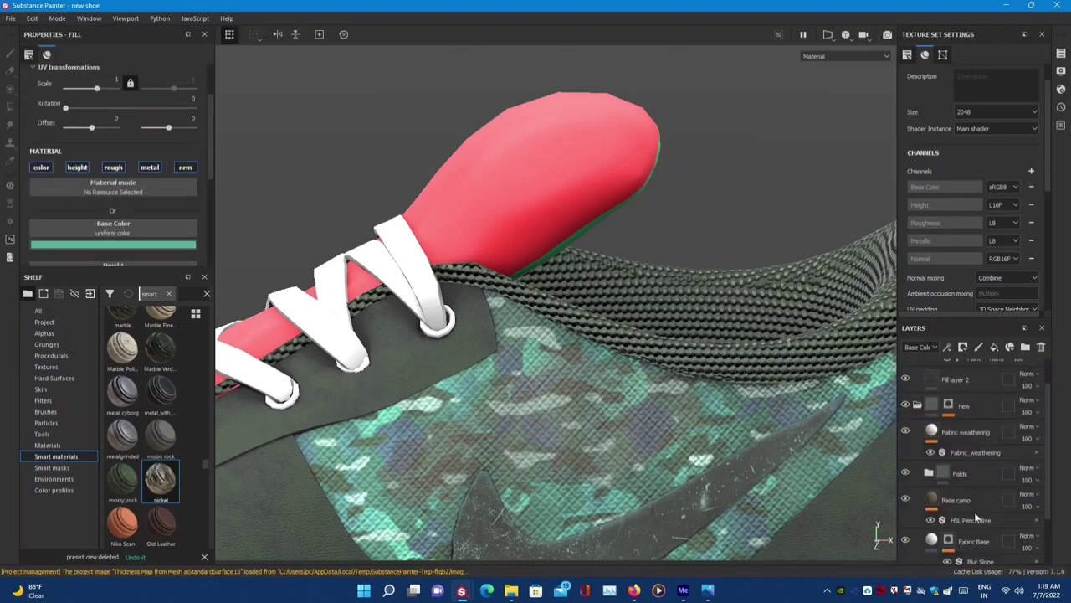
- Select the 'new' folder's mask and open its options
scroll(974, 502, up, 1)
click(918, 440)
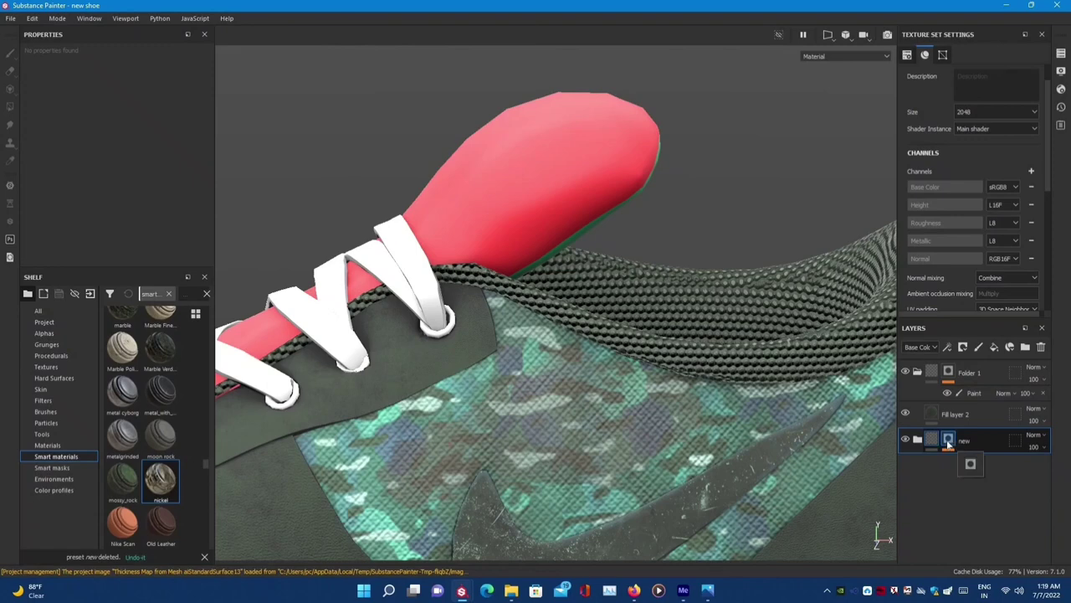
click(956, 441)
right_click(954, 442)
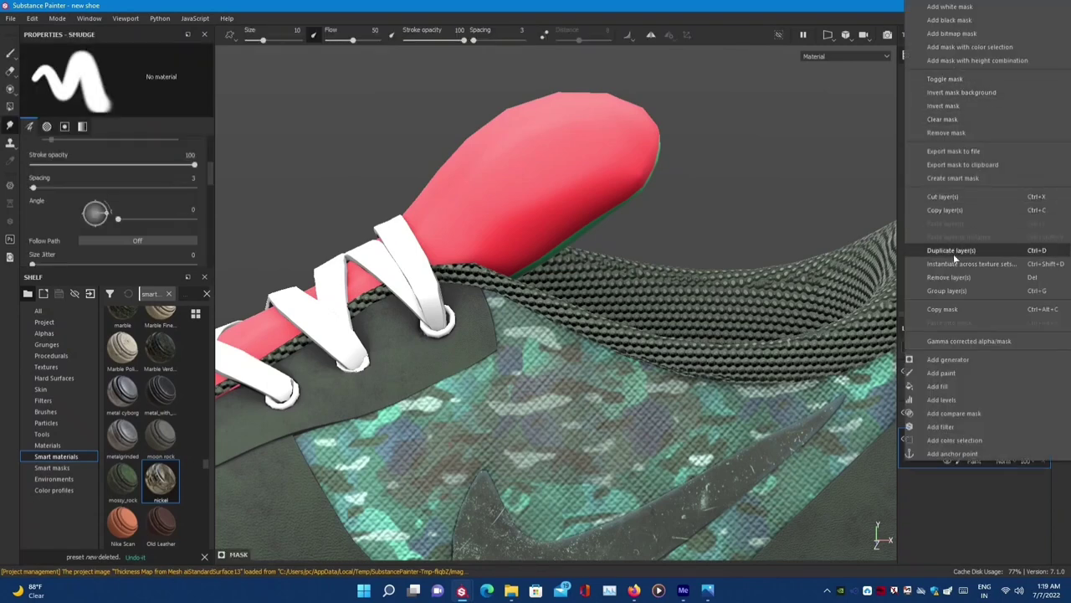
- Undo and redo recent layer changes until the 'new' camo folder is restored
click(975, 196)
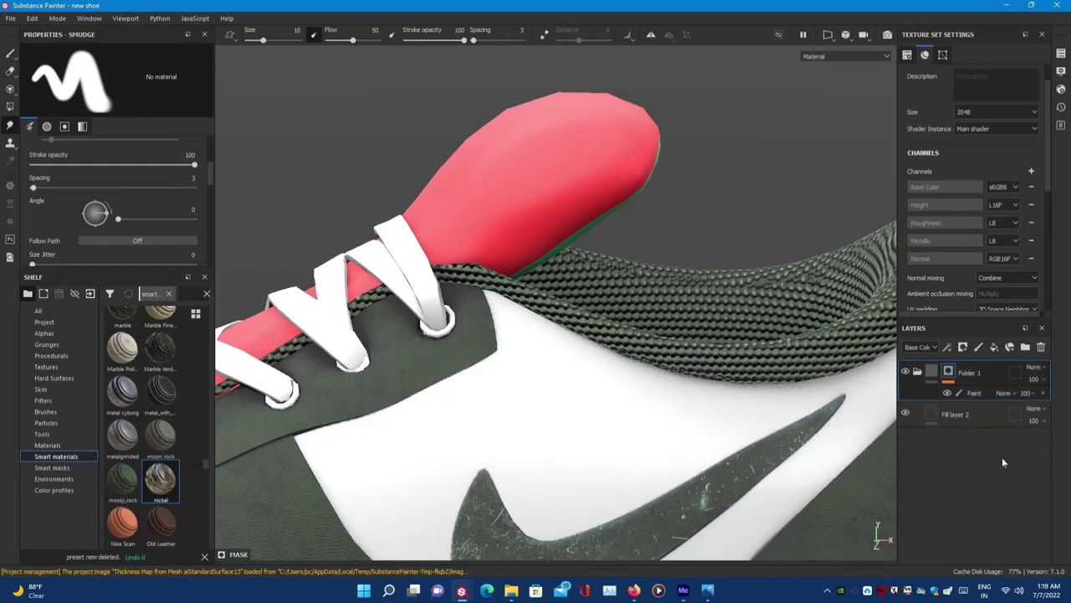
key(ctrl+z)
click(979, 452)
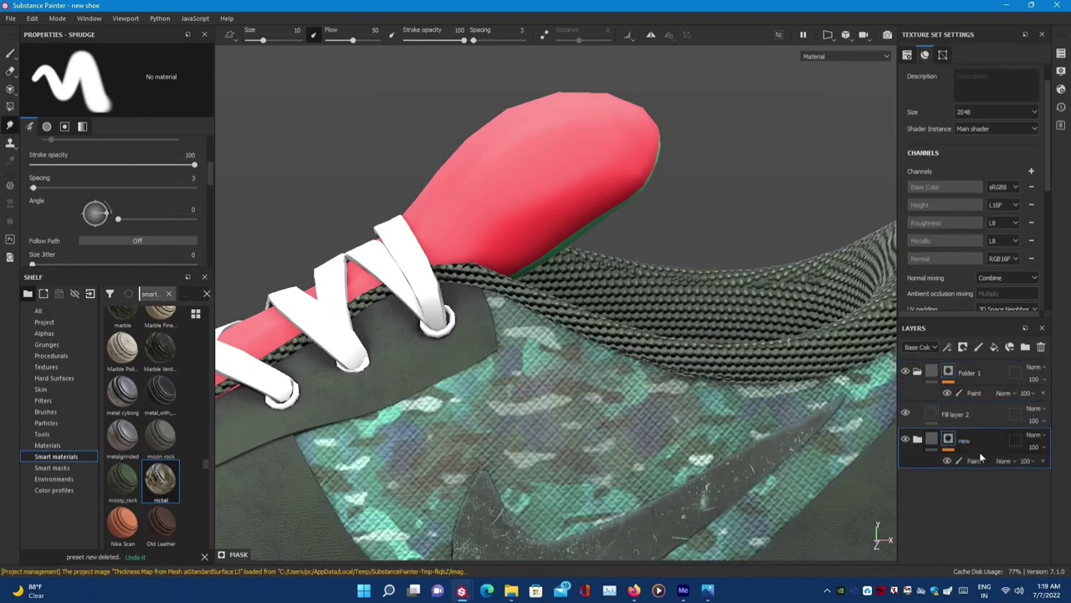
key(ctrl+z)
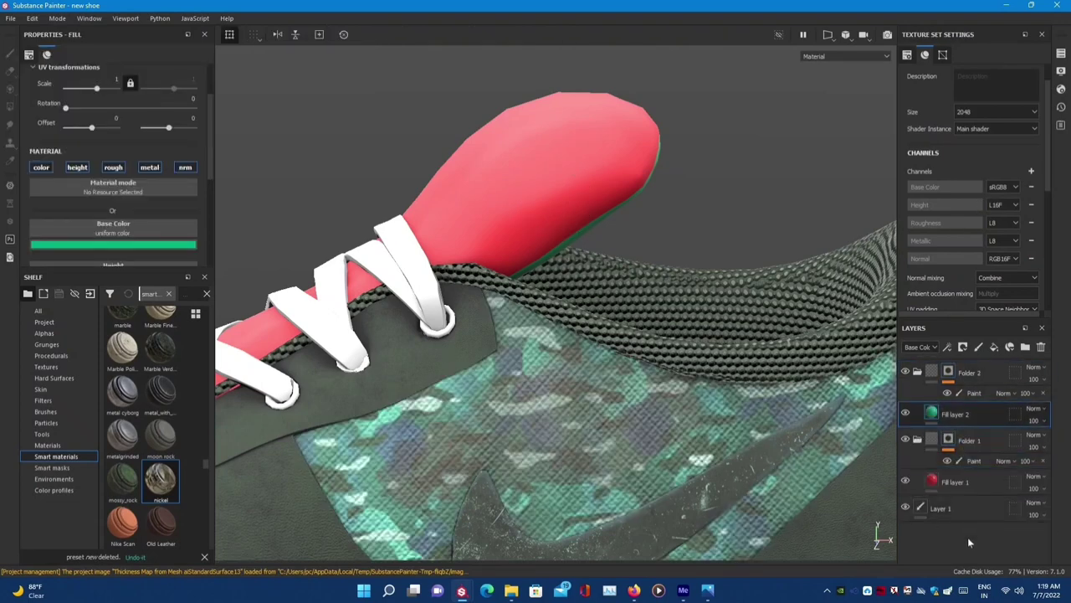
right_click(967, 523)
key(ctrl+y)
right_click(981, 444)
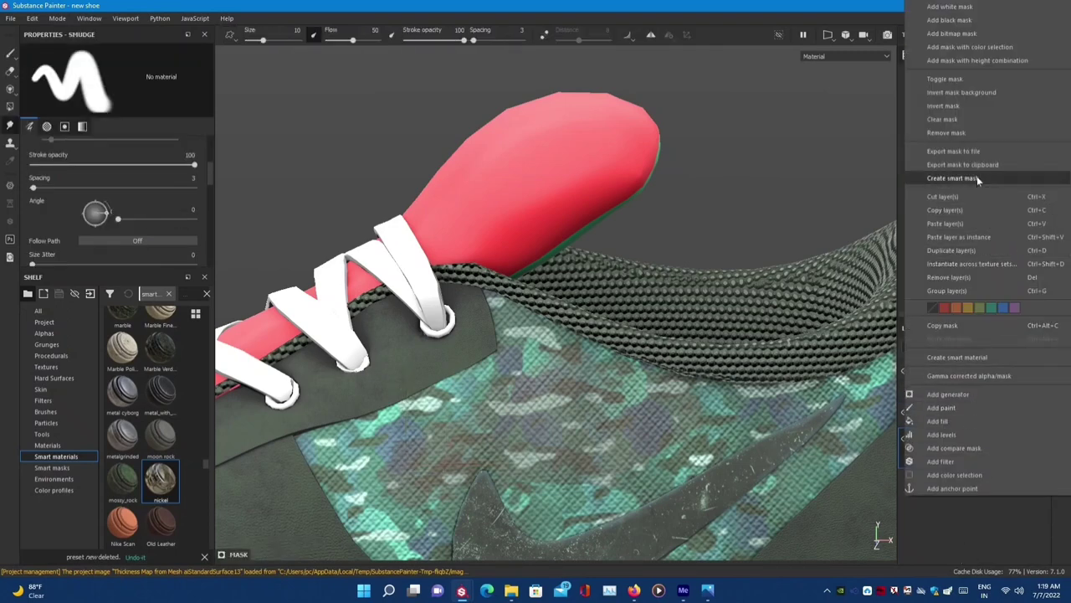
click(956, 398)
key(ctrl+z)
right_click(963, 533)
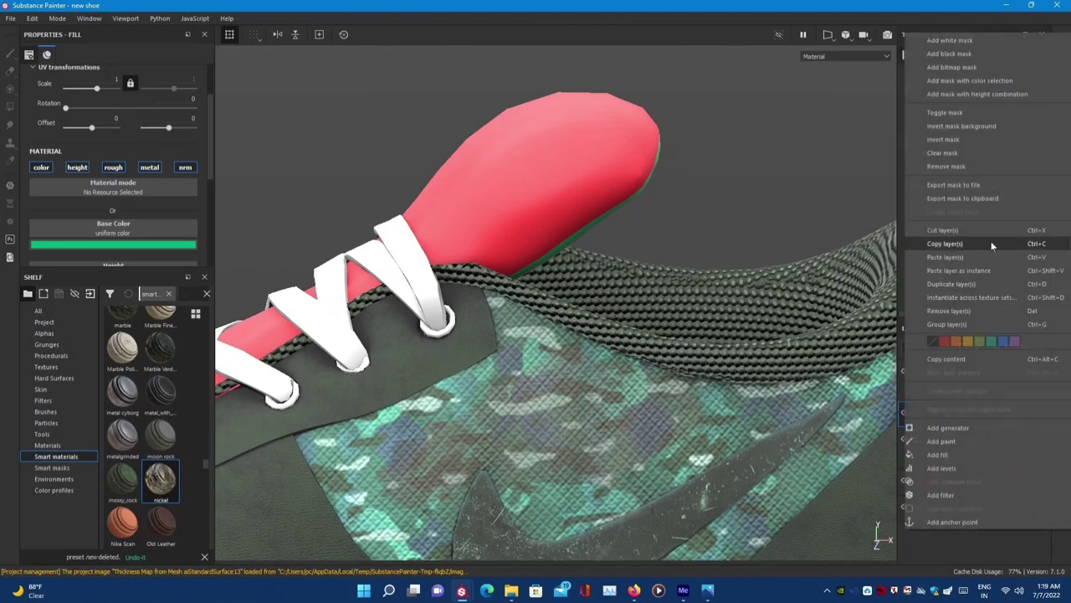
key(Escape)
key(ctrl+y)
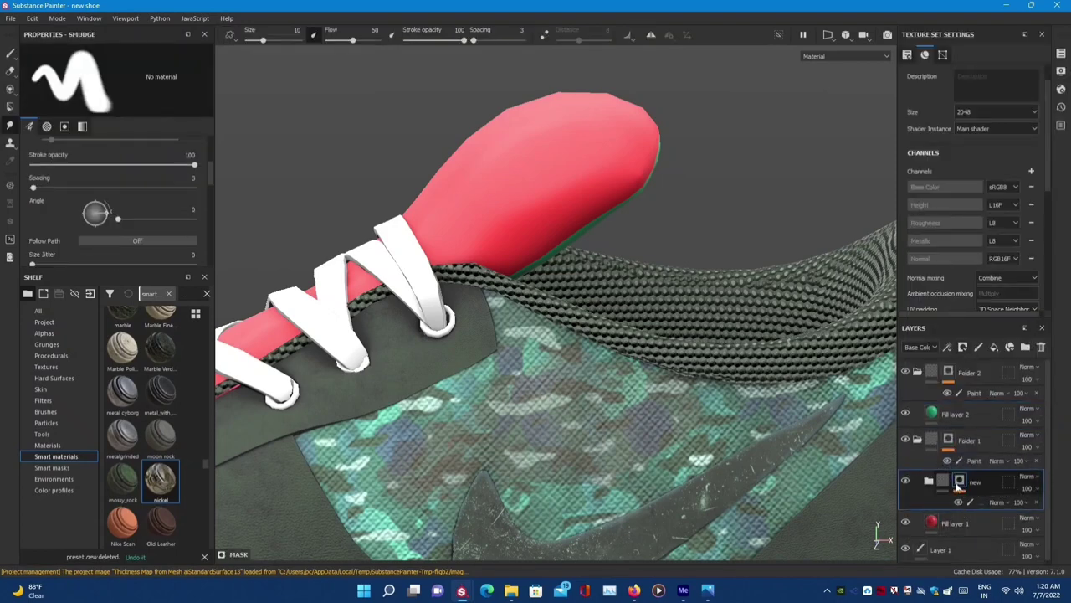
- Remove the 'new' folder's mask so camo covers the tongue, then view the heel and collar
right_click(962, 480)
click(964, 144)
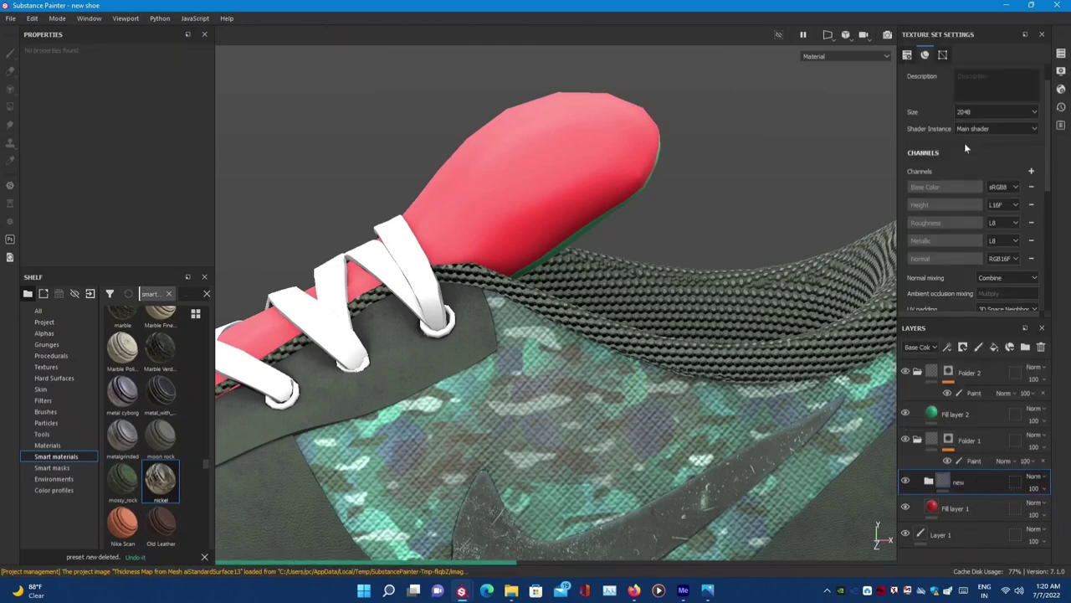
scroll(664, 352, down, 5)
mouse_move(373, 296)
alt+mouse_down()
mouse_move(322, 211)
mouse_move(598, 212)
alt+mouse_up()
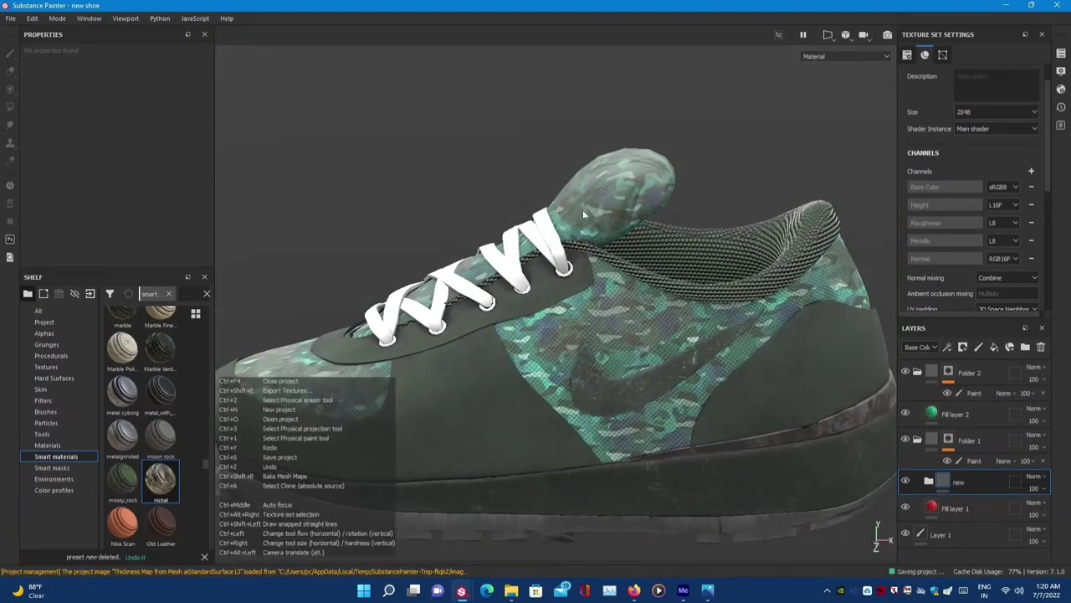
alt+drag(678, 286, 531, 277)
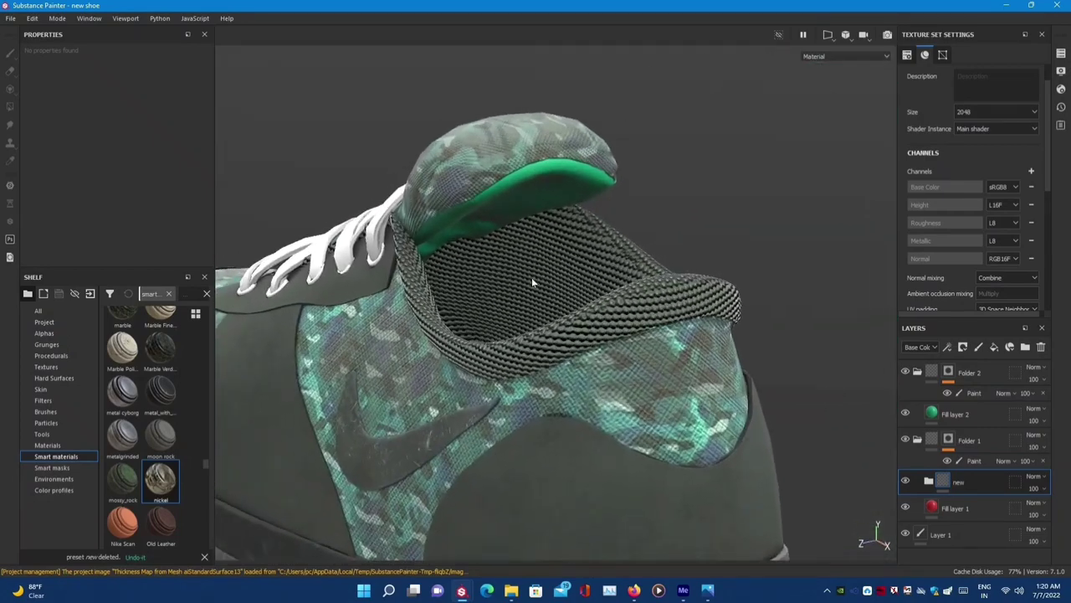
- Add a new fill layer above the green Fill layer 2
click(955, 413)
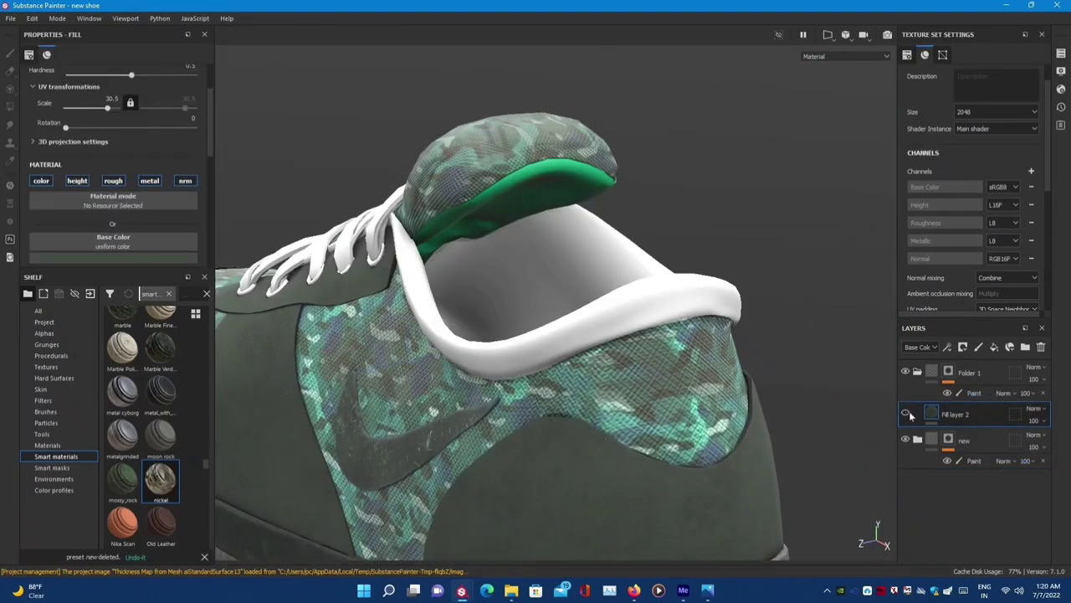
right_click(974, 417)
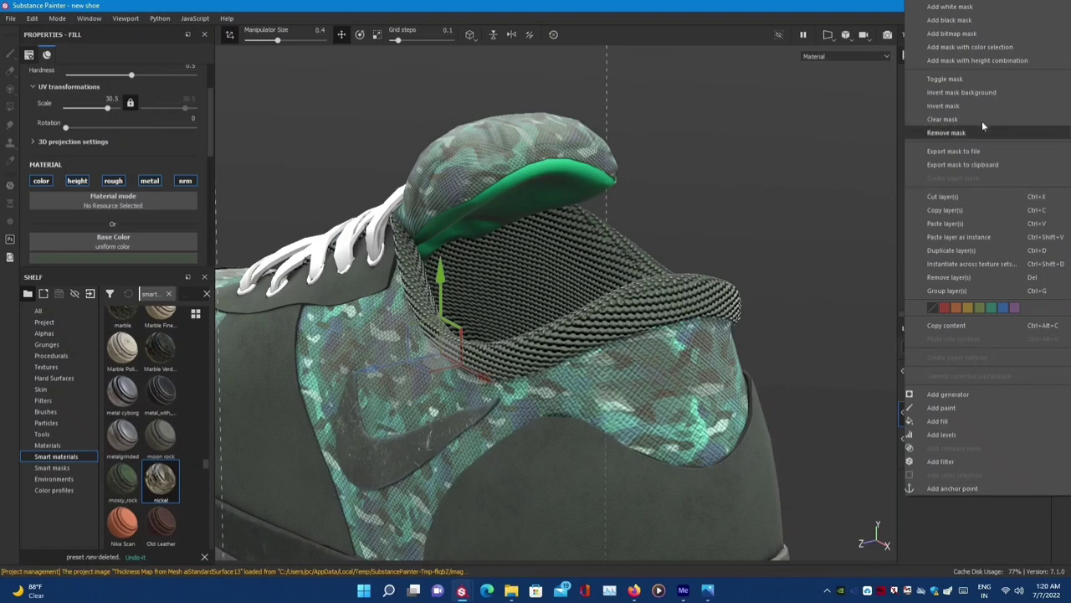
click(969, 219)
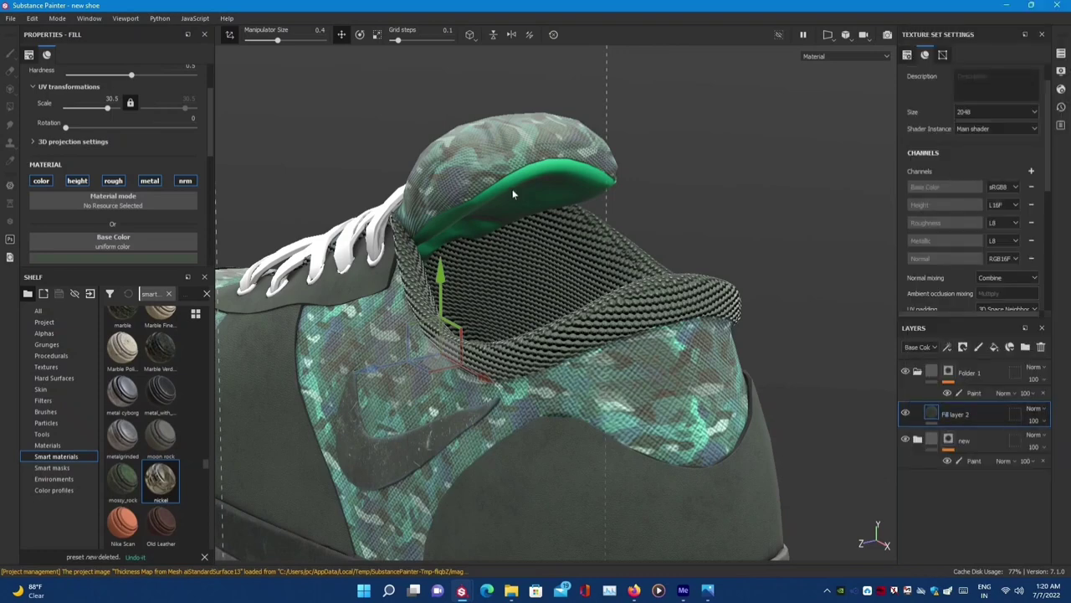
right_click(968, 419)
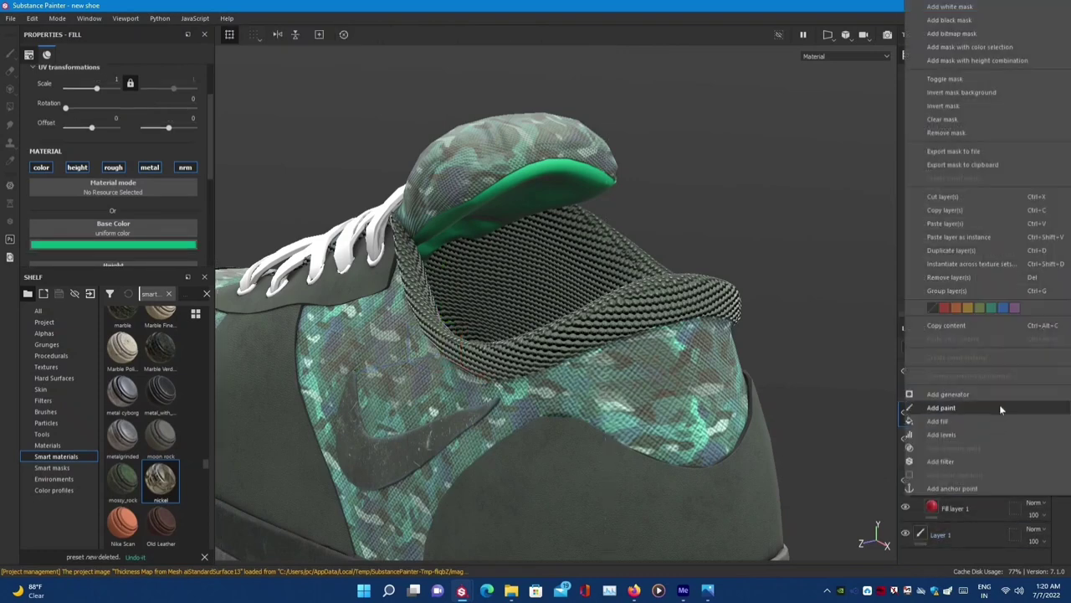
click(972, 224)
- Orbit the shoe to a steep angle and zoom in on it
mouse_move(655, 423)
alt+mouse_down()
mouse_move(494, 368)
mouse_move(581, 366)
mouse_move(528, 366)
mouse_move(494, 324)
alt+mouse_up()
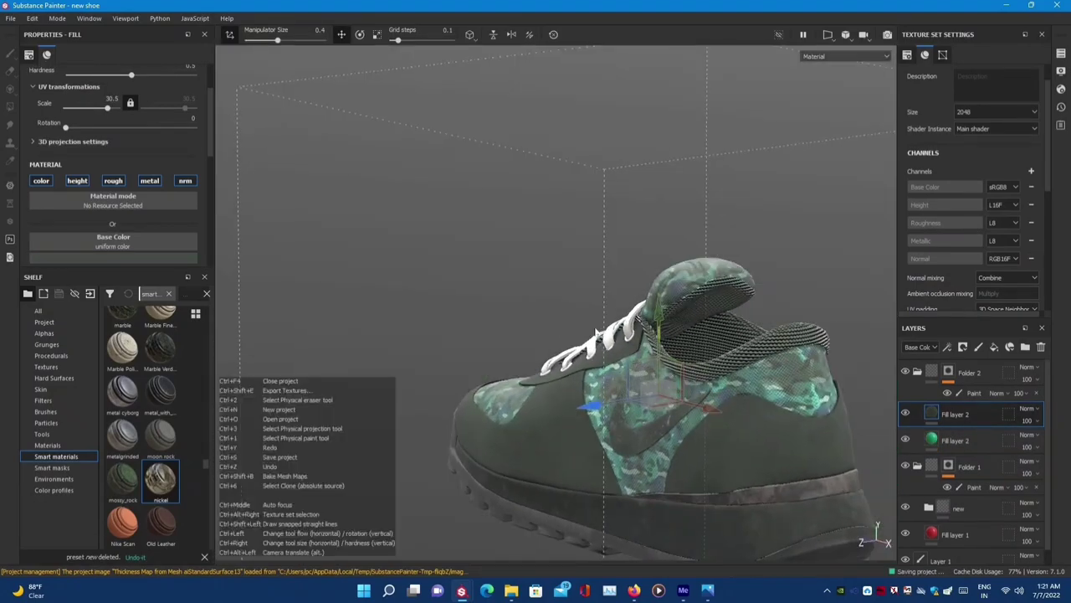
scroll(597, 333, up, 2)
scroll(544, 352, up, 2)
scroll(505, 375, up, 2)
scroll(785, 372, up, 2)
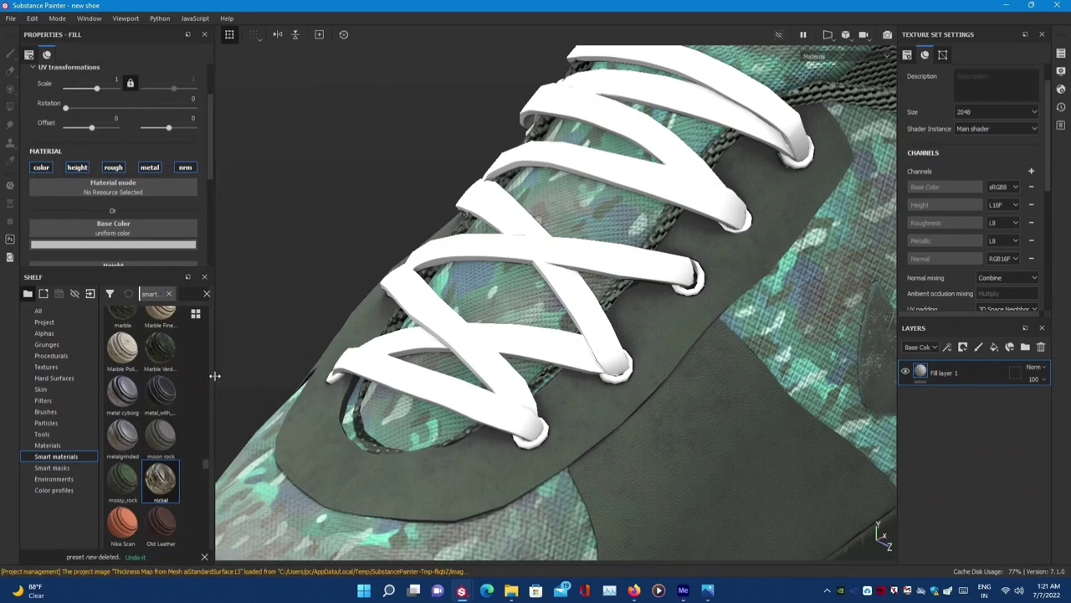
- Widen the properties panel and set the lace base colour to pink
drag(216, 376, 356, 375)
click(159, 244)
click(182, 279)
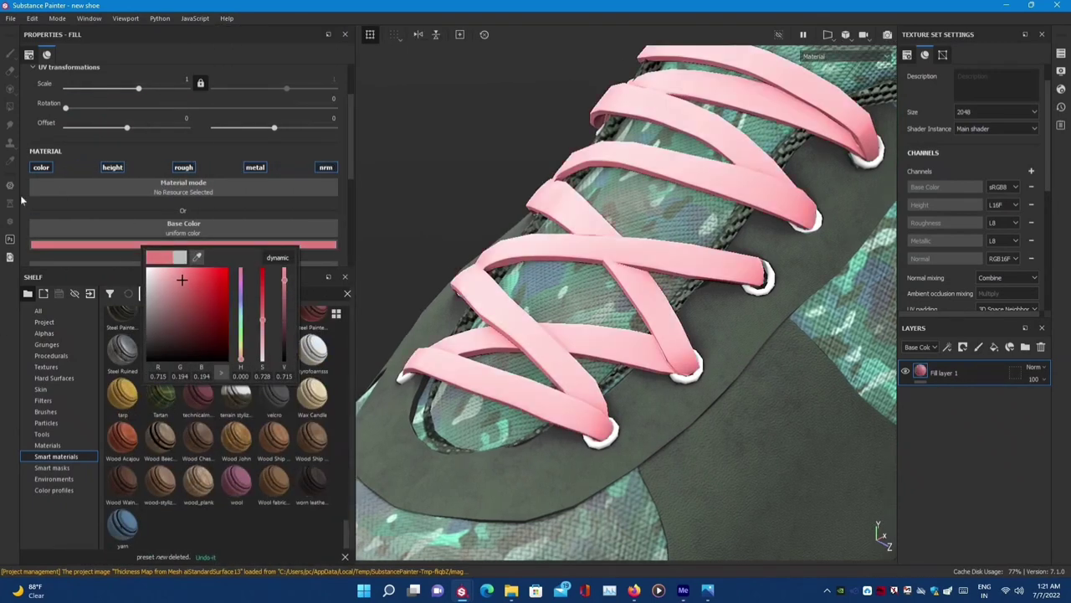
click(47, 344)
- Drag the weave texture from the texture library into the laces' Height slot
click(61, 322)
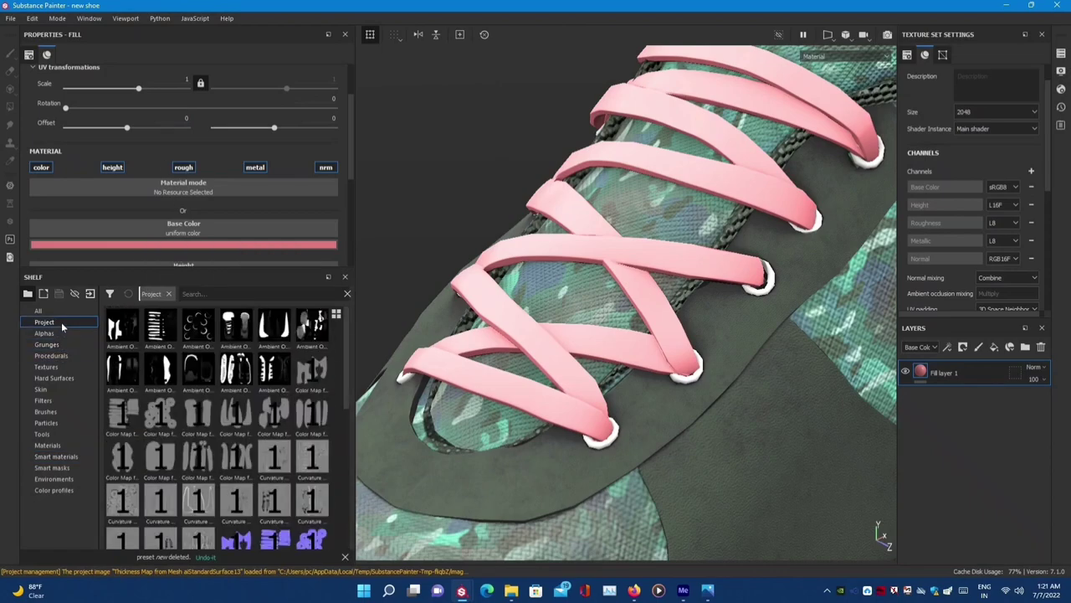
click(58, 333)
click(47, 344)
click(51, 368)
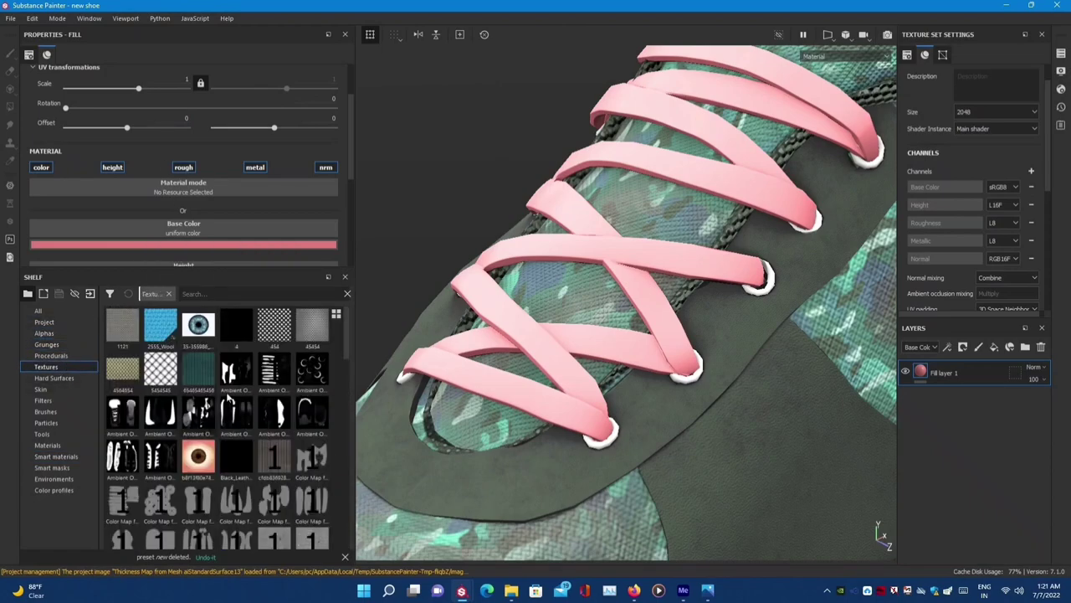
scroll(251, 418, down, 5)
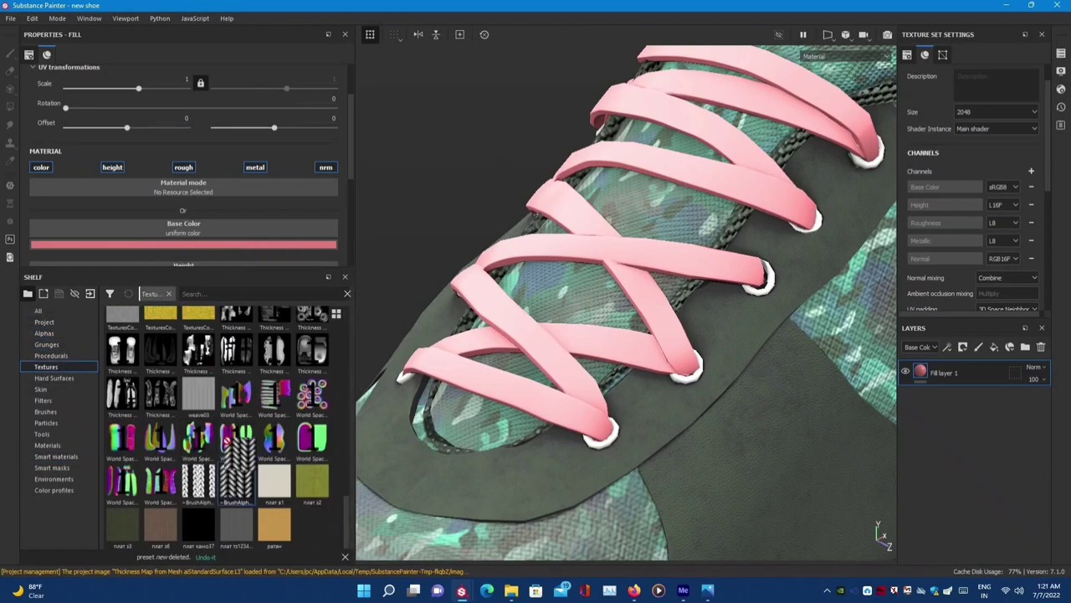
scroll(211, 199, down, 2)
drag(212, 405, 219, 167)
scroll(219, 163, up, 3)
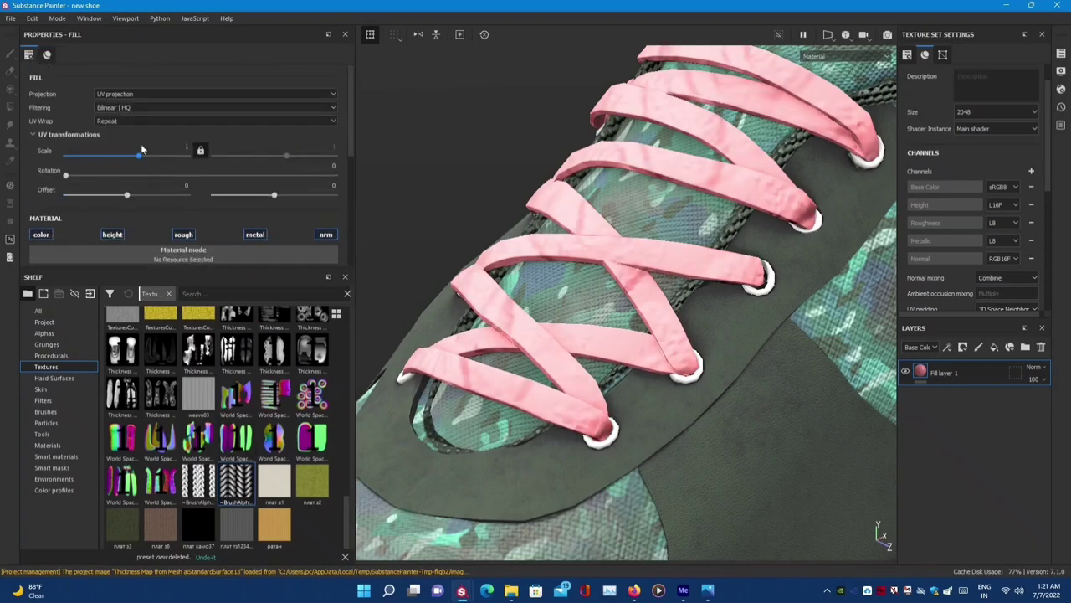
drag(143, 155, 156, 156)
- Tile the lace weave at UV scale 39.79, rotated 90
drag(66, 175, 125, 176)
text(9)
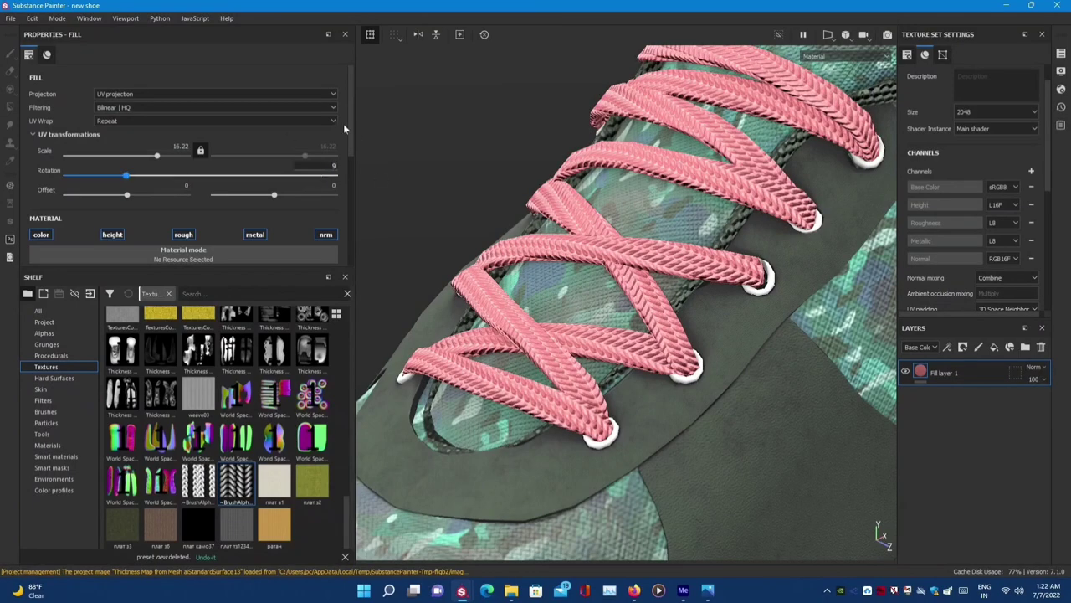
text(0)
key(Return)
drag(156, 156, 162, 156)
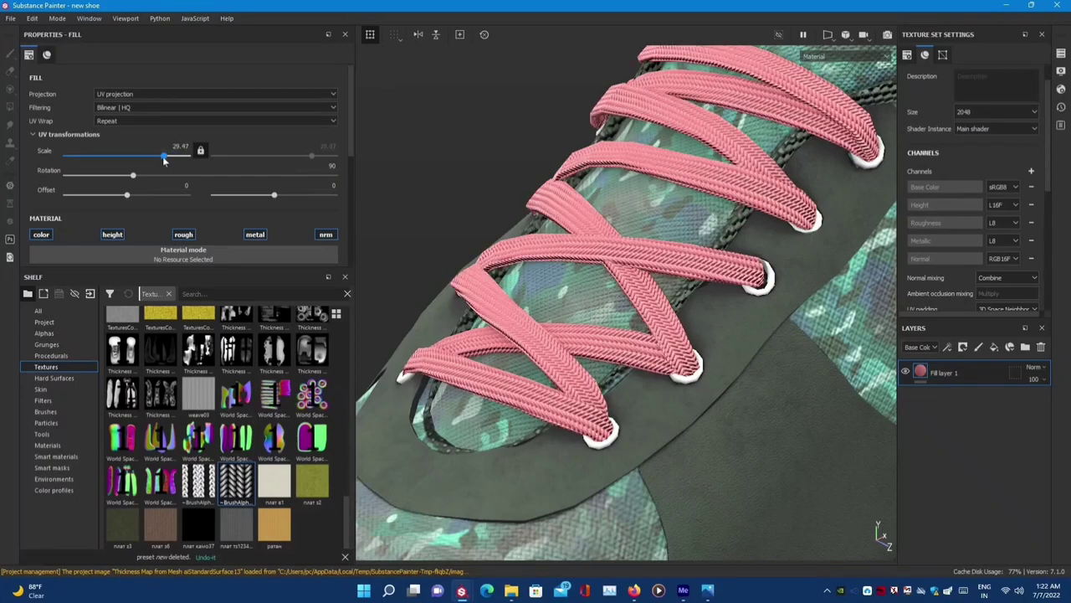
- Set the lace Metallic to 0.2951 and switch off their colour channel
scroll(156, 191, down, 4)
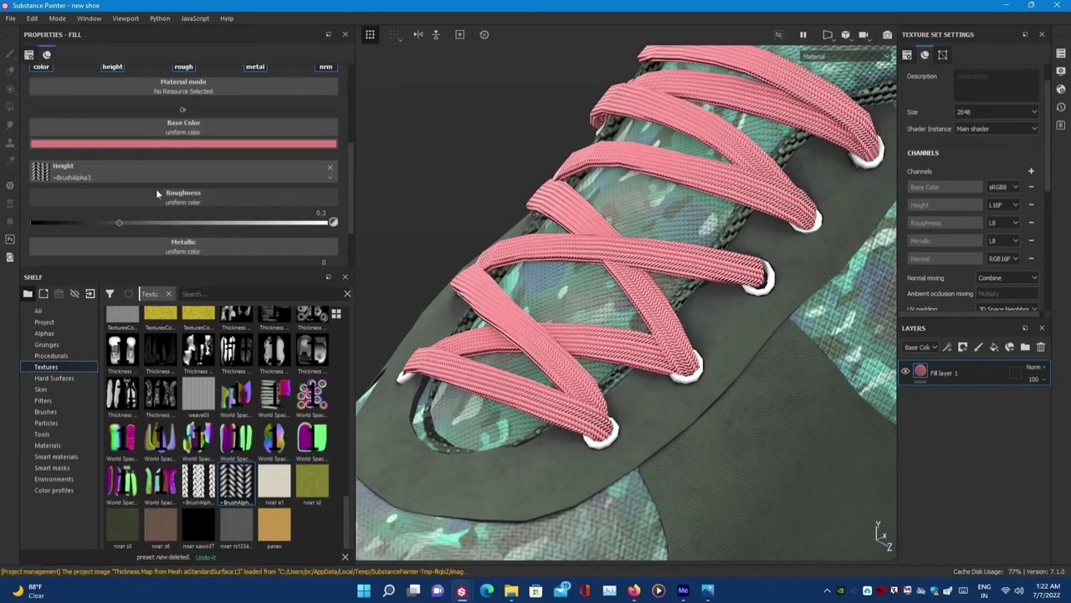
scroll(156, 193, down, 2)
scroll(176, 150, up, 2)
scroll(191, 117, up, 3)
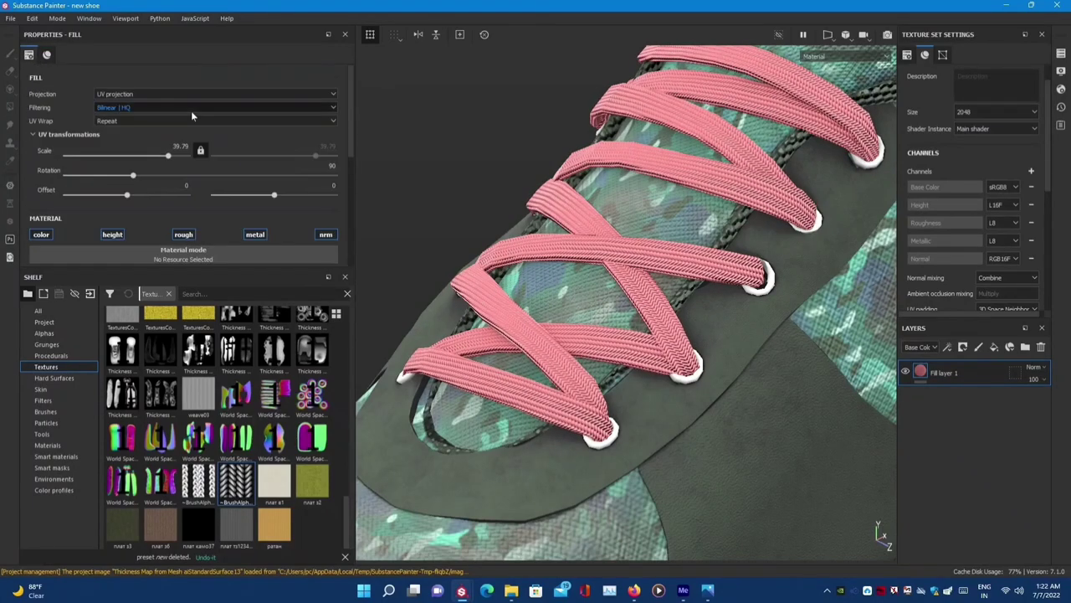
scroll(206, 168, down, 5)
scroll(173, 211, up, 4)
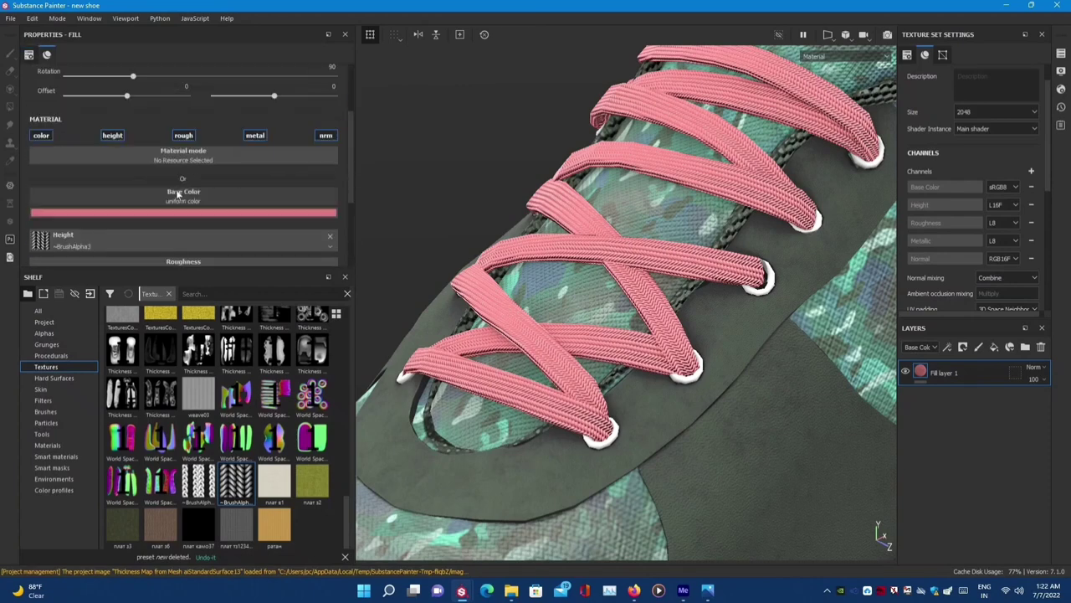
scroll(209, 191, up, 1)
scroll(246, 178, down, 2)
scroll(244, 179, down, 3)
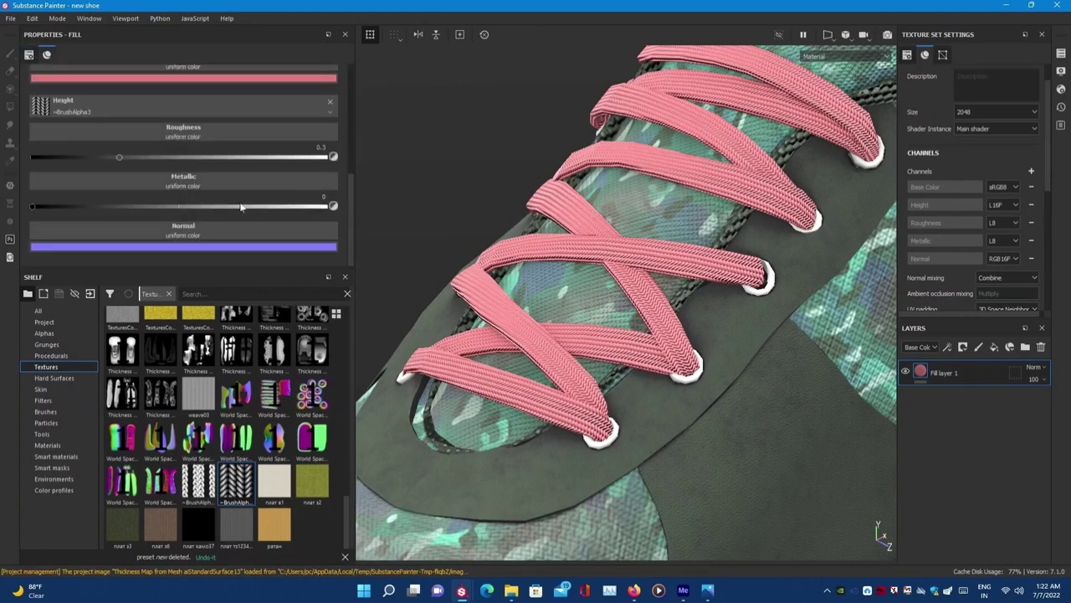
drag(94, 209, 119, 208)
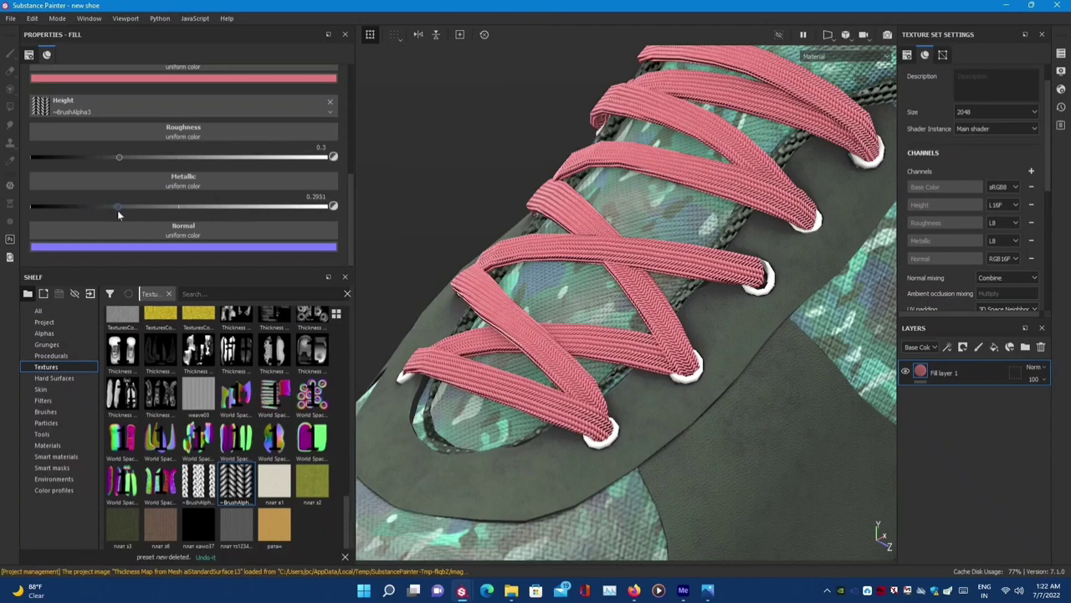
scroll(166, 205, up, 4)
scroll(167, 205, up, 2)
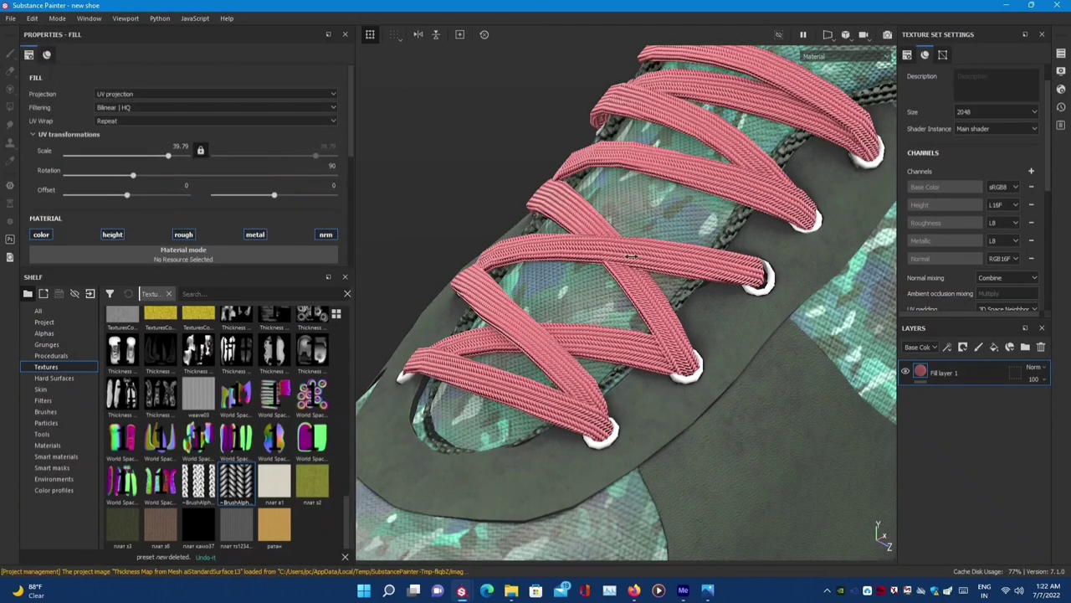
click(40, 235)
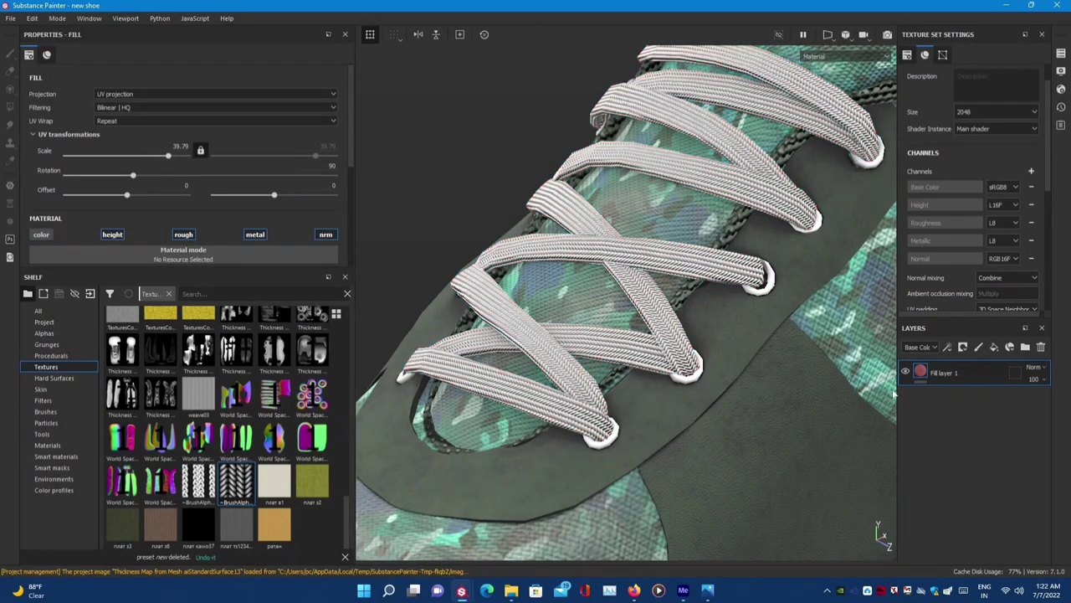
alt+drag(536, 335, 608, 387)
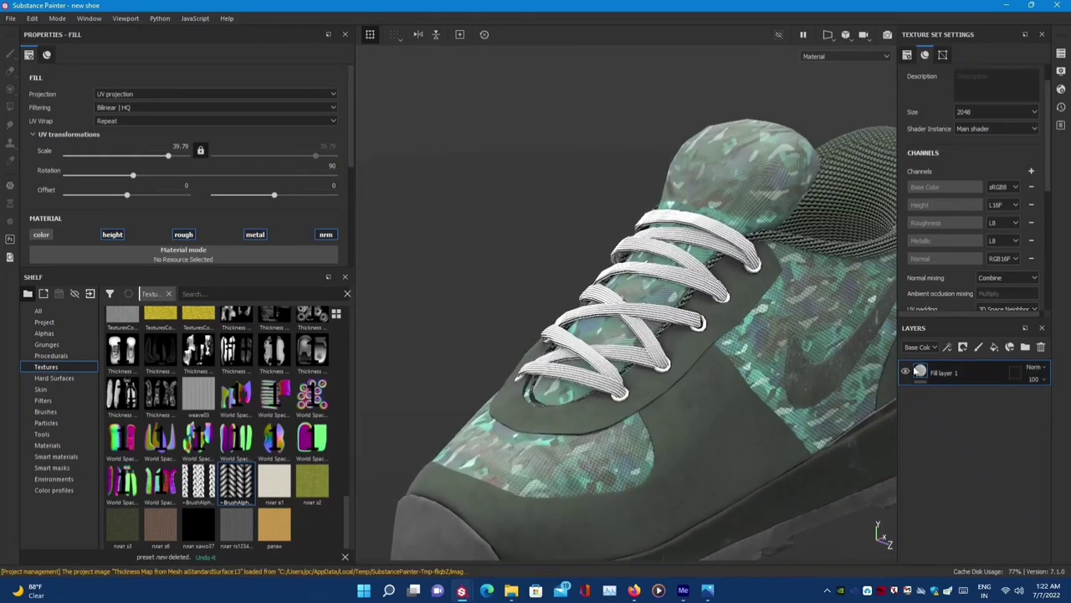
- Re-enable the lace colour channel and make the laces a dark grey-green
scroll(180, 234, down, 1)
click(40, 167)
click(188, 245)
click(221, 247)
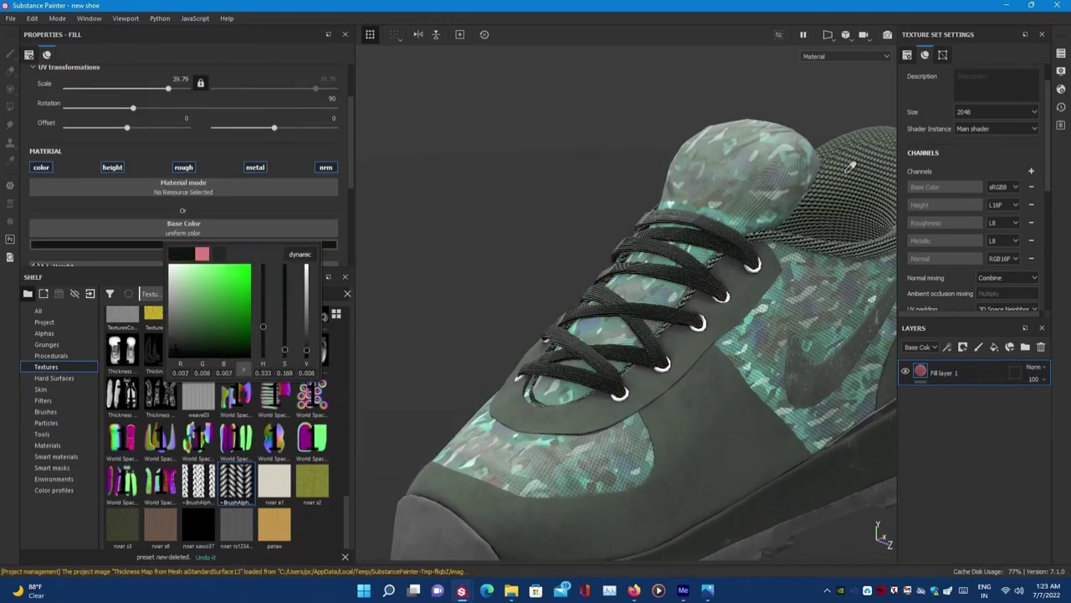
click(149, 241)
click(149, 241)
drag(293, 346, 295, 319)
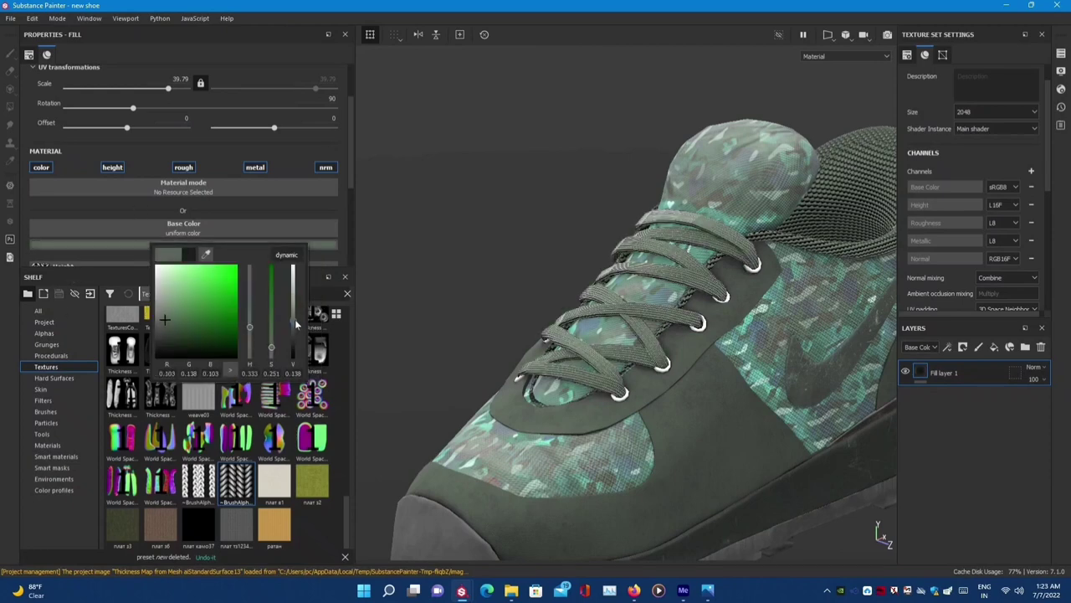
- Show Smart materials in the shelf and start a material search
scroll(718, 257, down, 5)
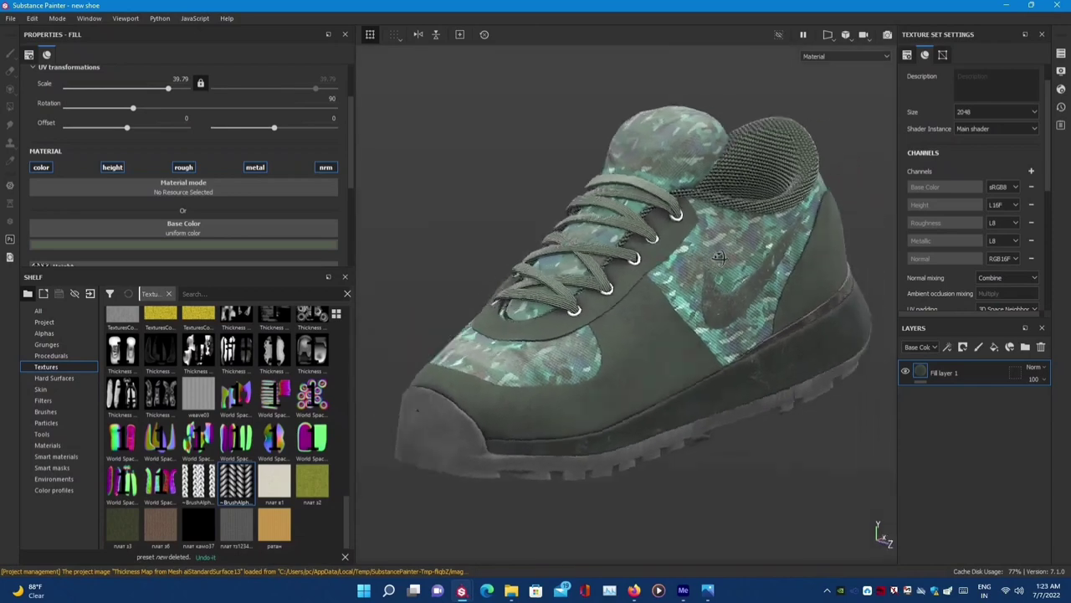
scroll(718, 257, up, 5)
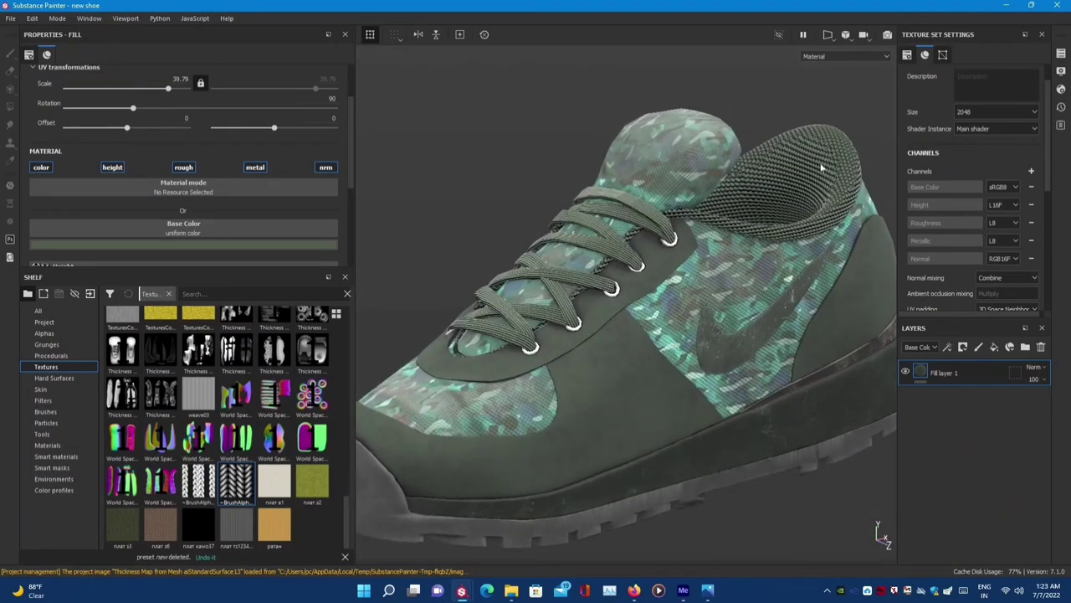
click(55, 456)
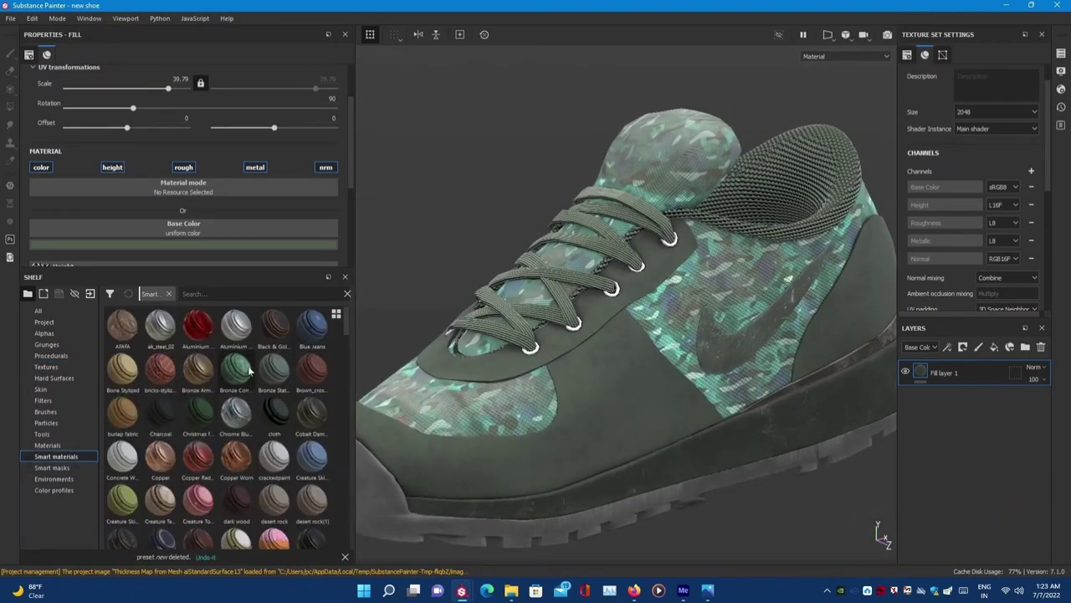
click(200, 294)
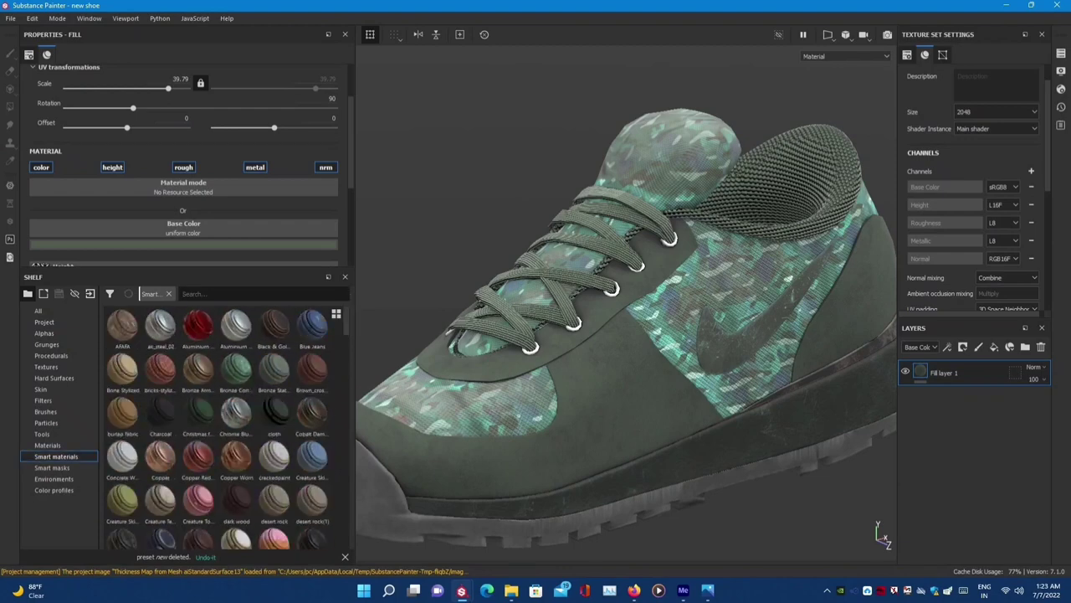
- Apply the Black & Gold Metal smart material to the eyelets
text(metl)
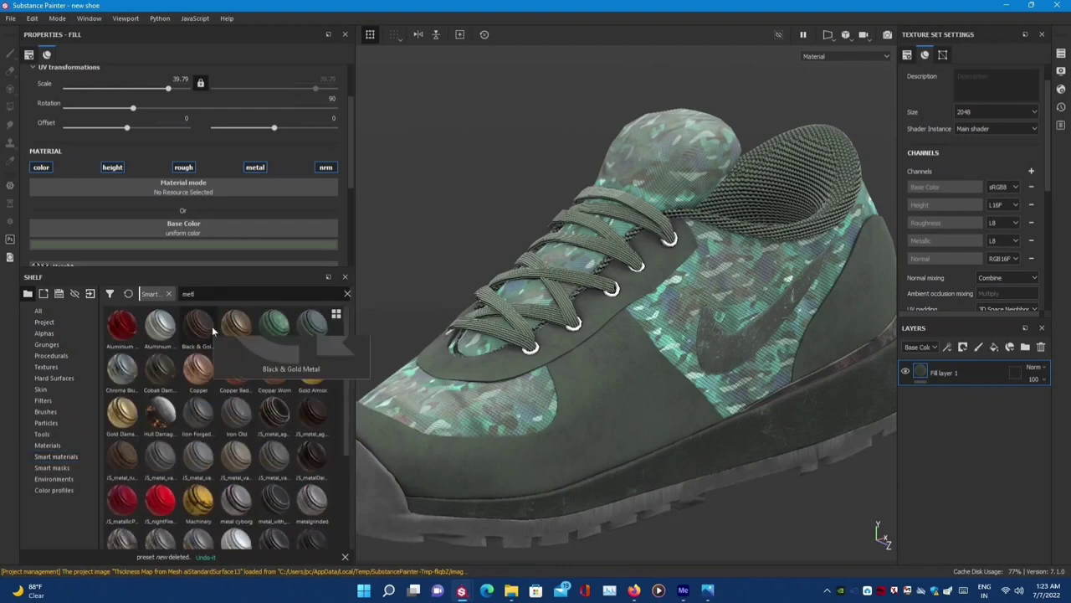
drag(198, 326, 536, 350)
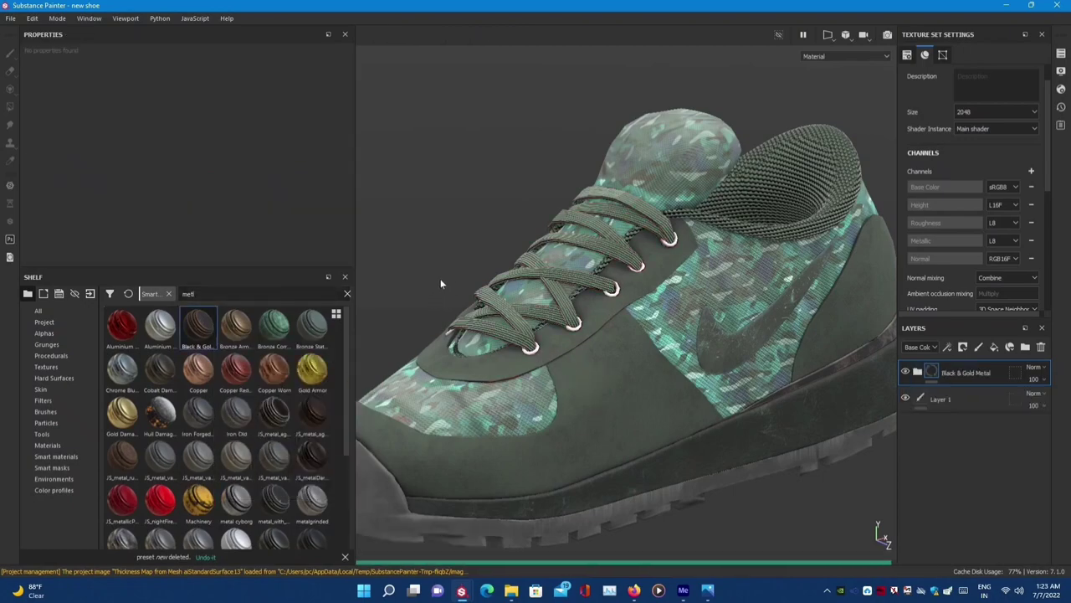
mouse_move(514, 287)
alt+right_down()
mouse_move(759, 498)
mouse_move(404, 418)
alt+right_up()
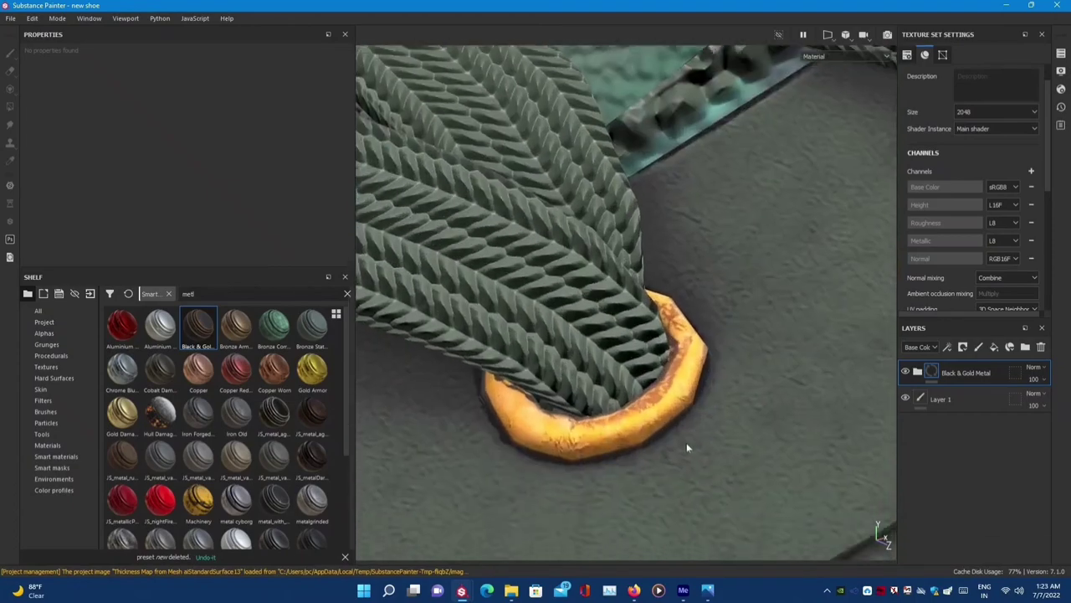
key(f)
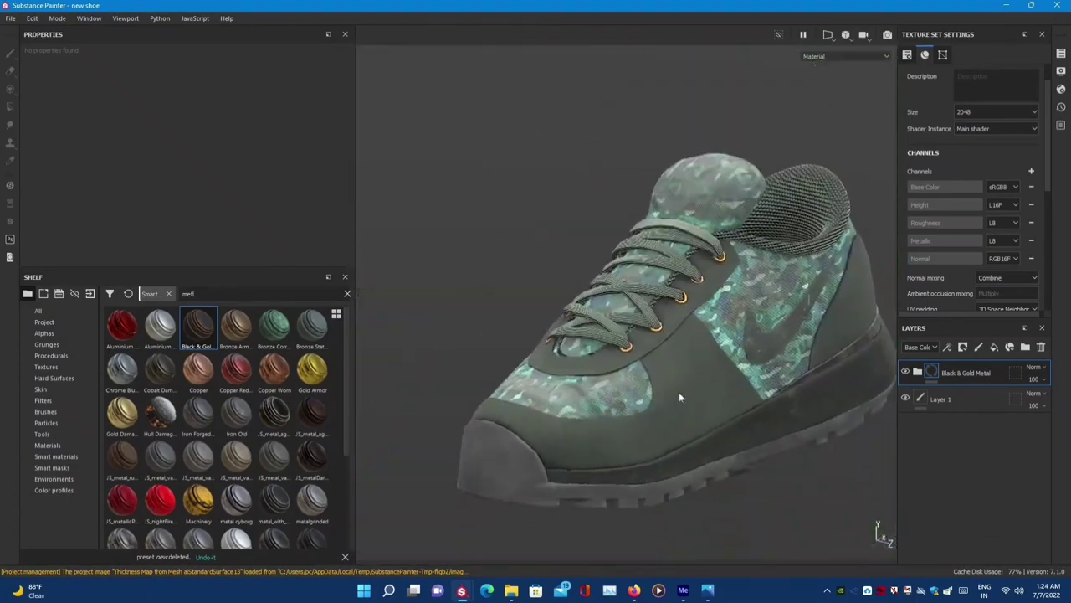
- Darken the Black & Gold Metal Dust layer colour to near black
click(918, 373)
click(937, 402)
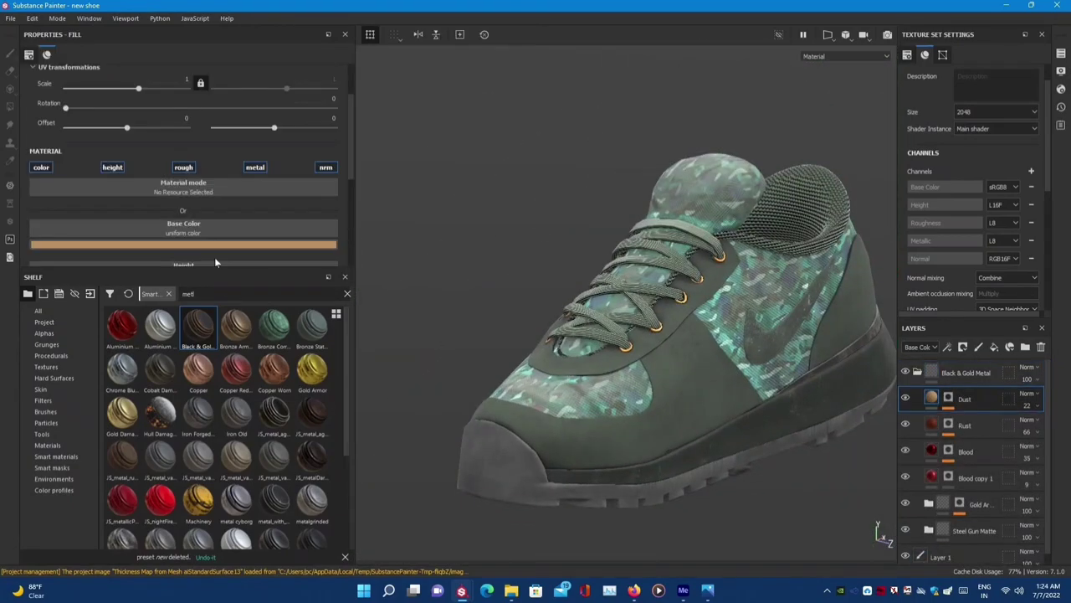
click(214, 244)
drag(266, 289, 232, 348)
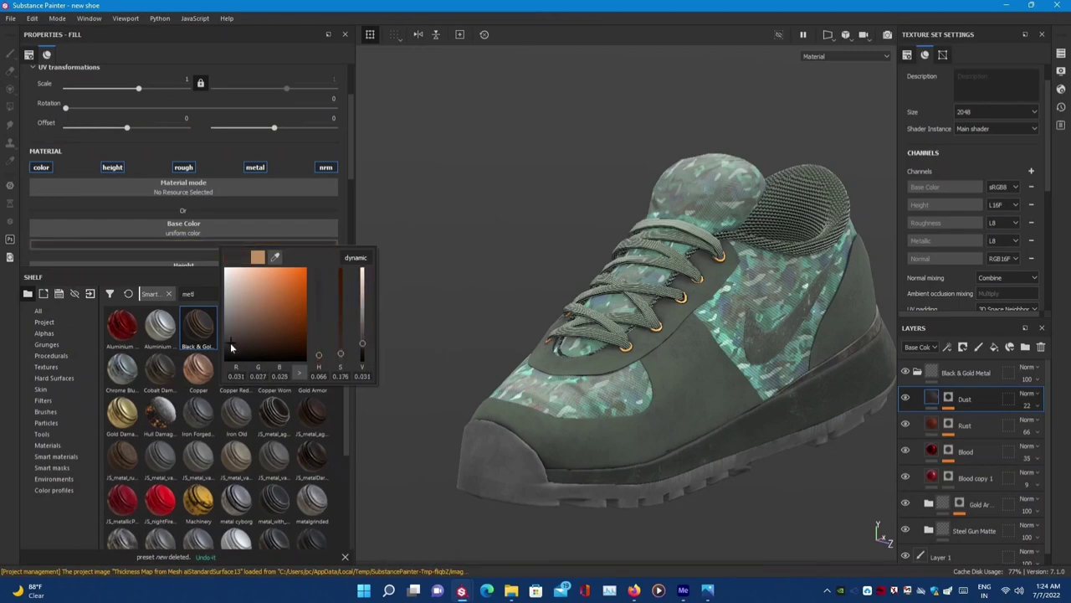
click(926, 516)
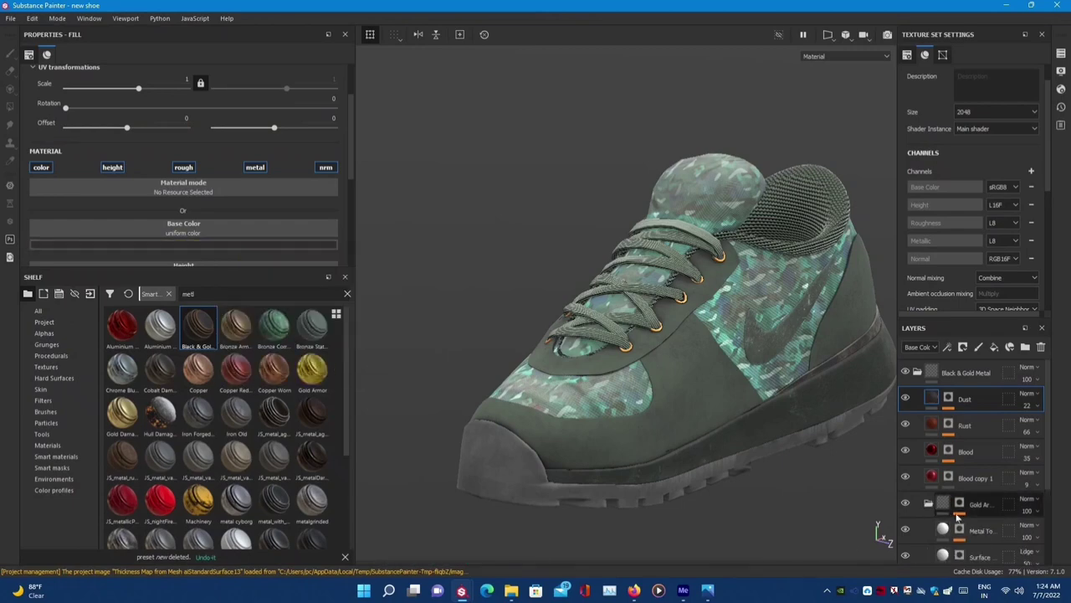
- Darken the Gold Armor Base Metal colour to dark grey
click(928, 503)
click(951, 490)
click(196, 247)
drag(266, 291, 191, 320)
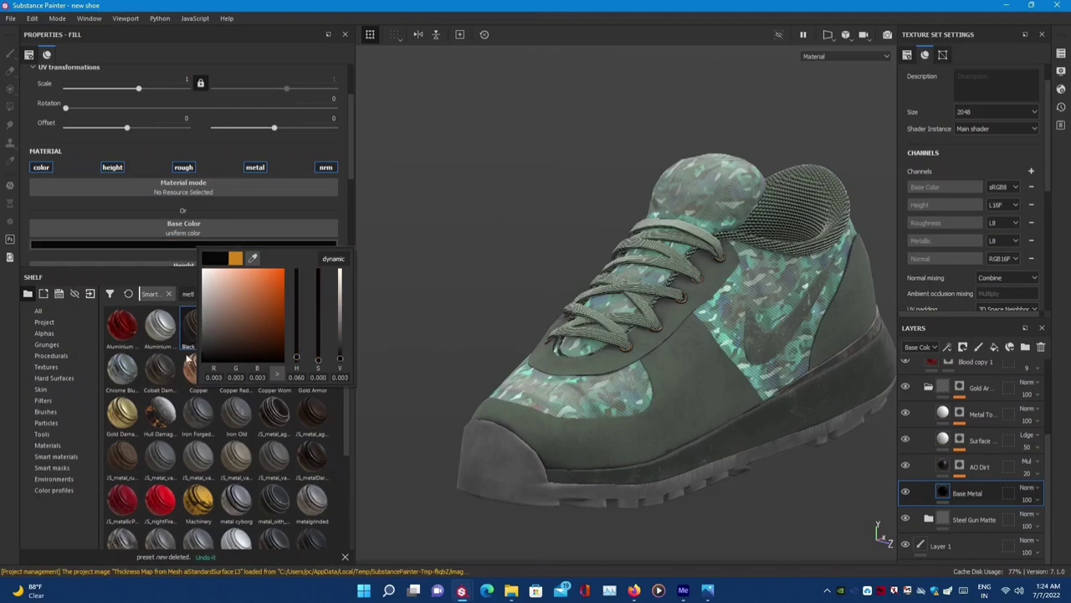
- Add JS_metal_aged to the eyelets and delete the Black & Gold Metal folder
drag(274, 410, 661, 330)
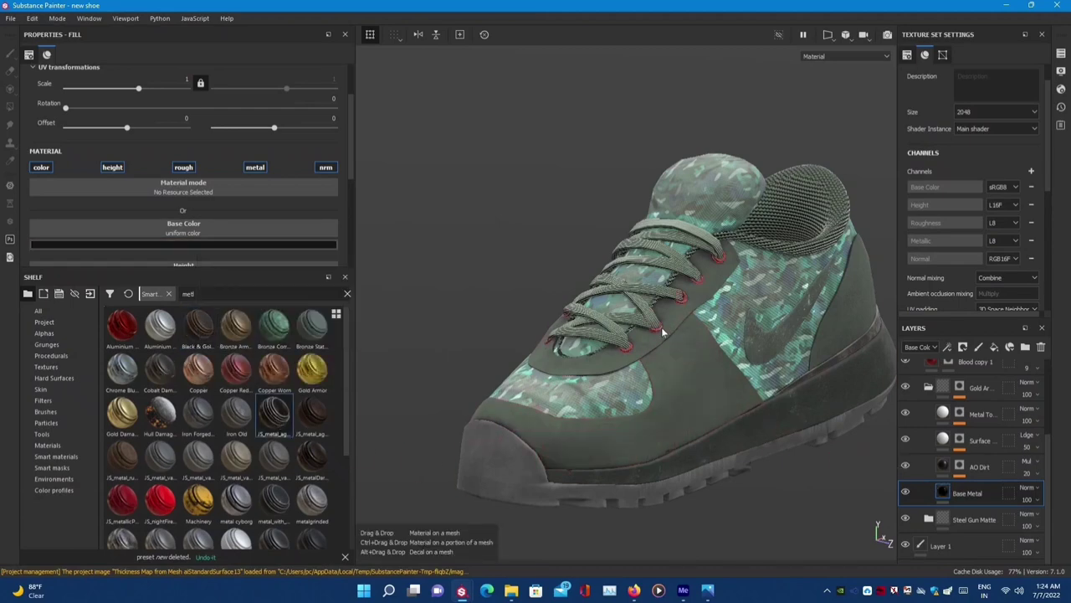
scroll(674, 341, up, 5)
scroll(673, 341, down, 3)
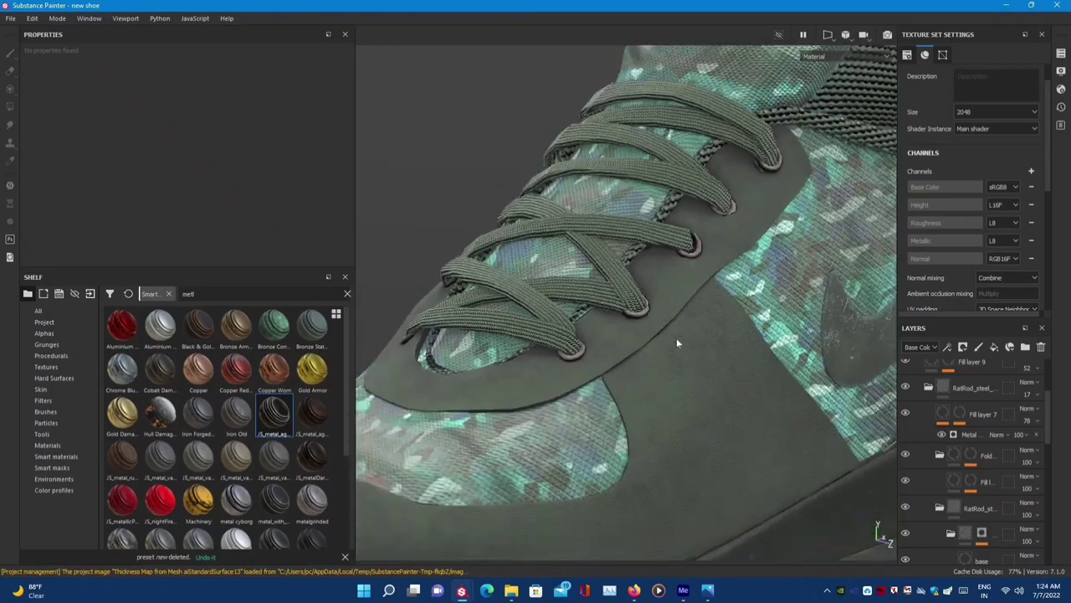
scroll(677, 337, down, 3)
scroll(678, 341, up, 4)
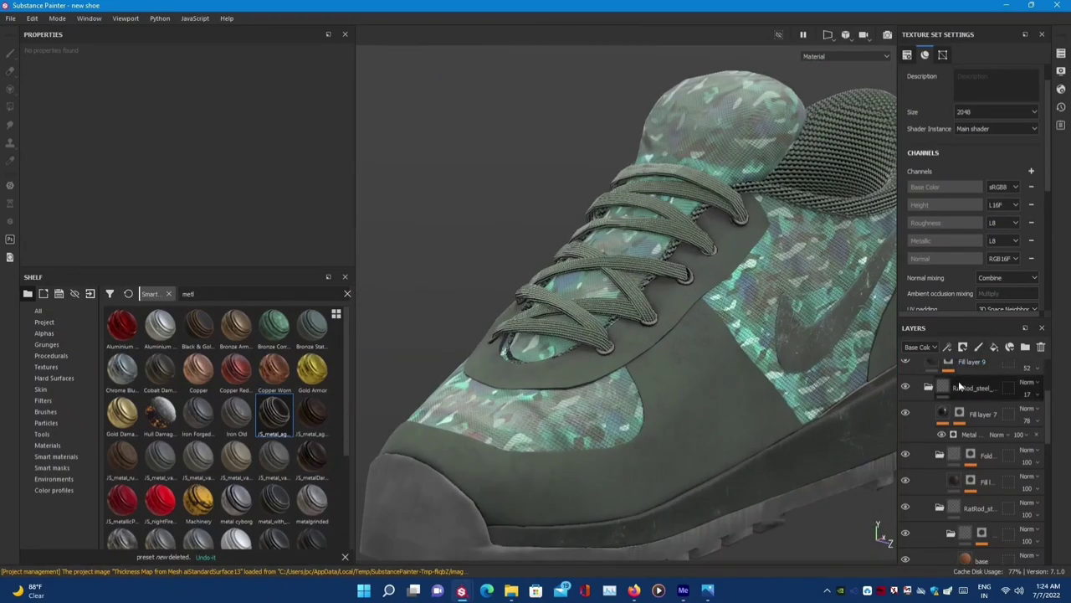
scroll(992, 407, down, 2)
scroll(990, 406, down, 2)
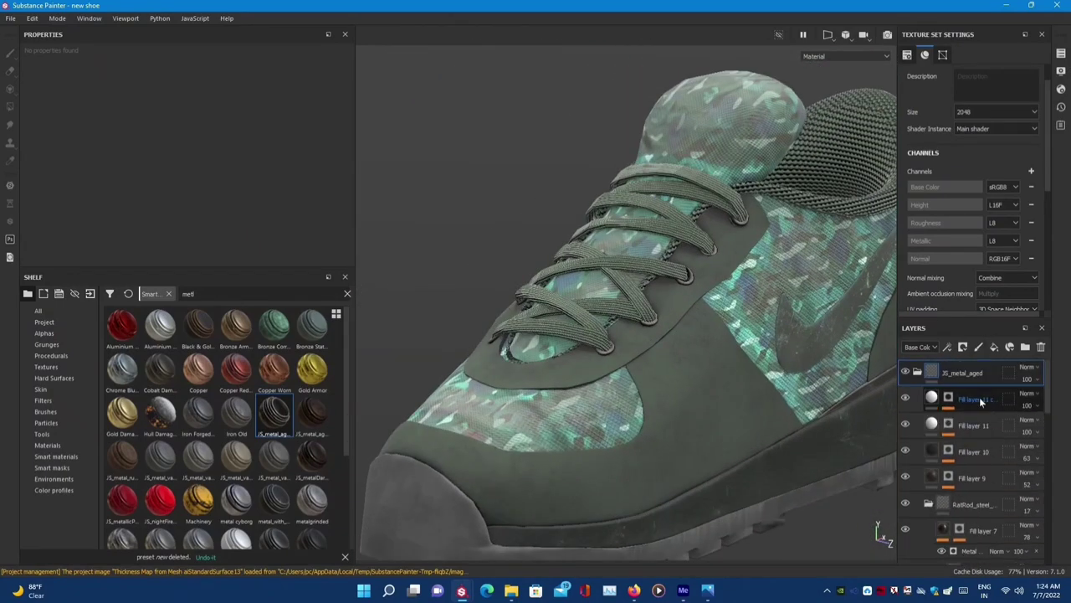
scroll(979, 397, down, 2)
scroll(979, 402, down, 2)
scroll(970, 429, down, 2)
scroll(975, 434, up, 3)
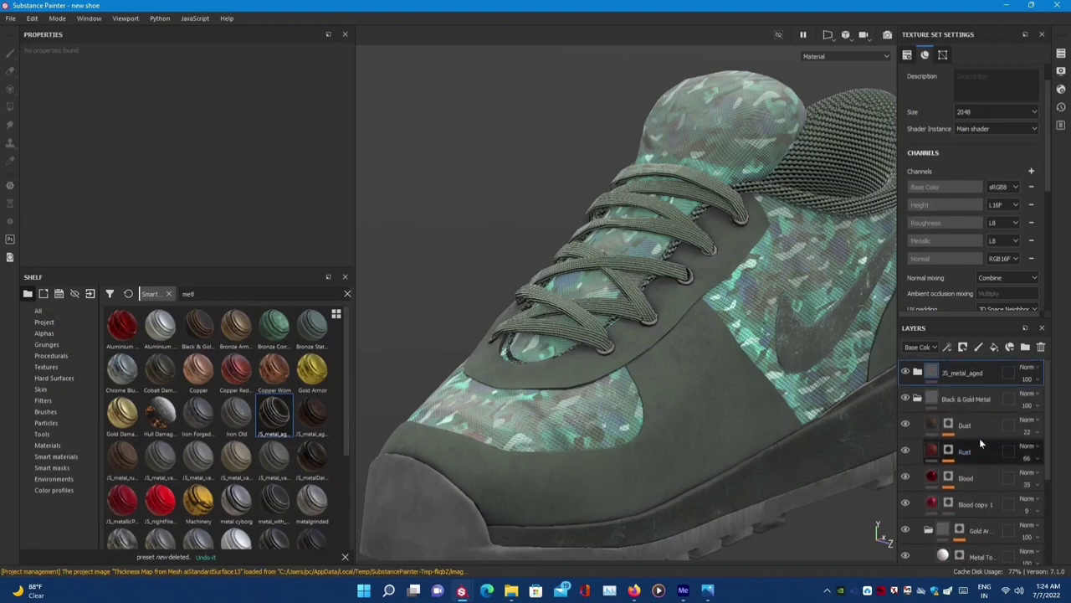
scroll(1004, 401, up, 2)
click(1041, 347)
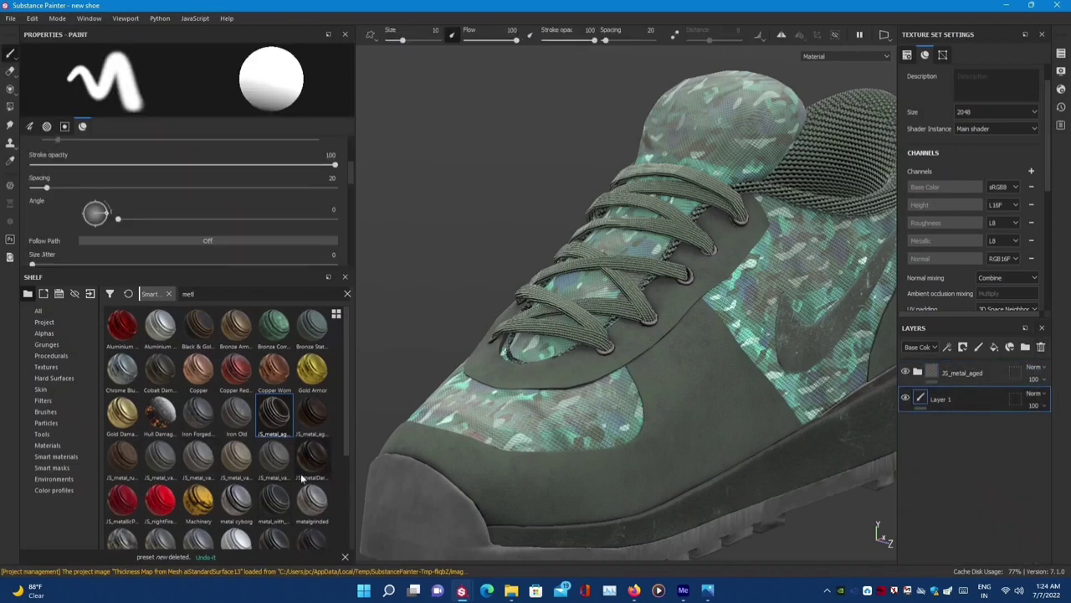
- Switch the eyelets to Steel Painted Scrape, removing JS_metal_aged and metal_with_grunge
drag(284, 499, 964, 364)
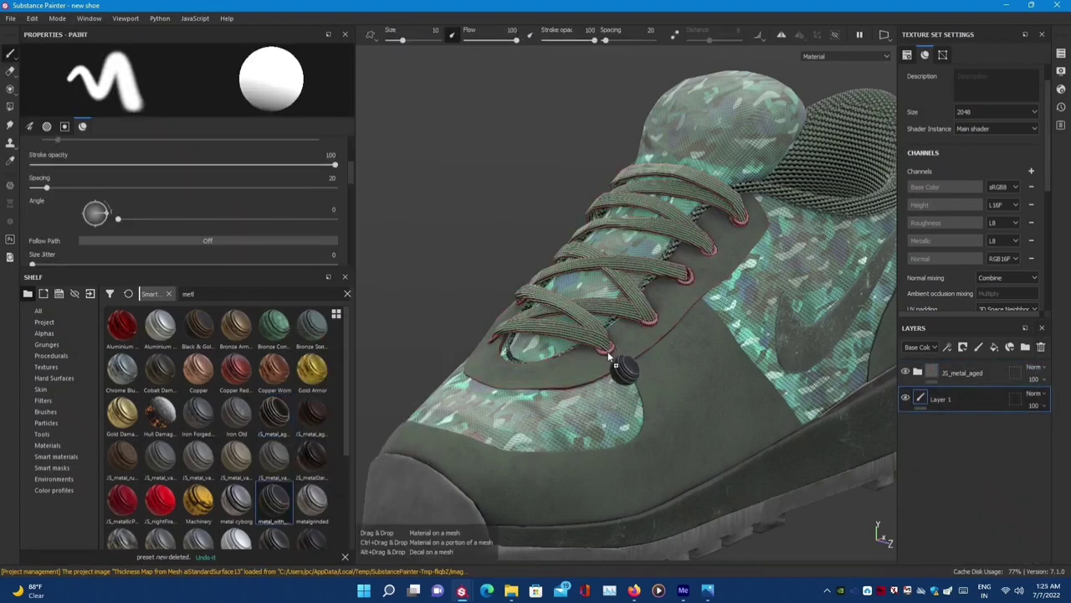
click(1000, 404)
click(1040, 346)
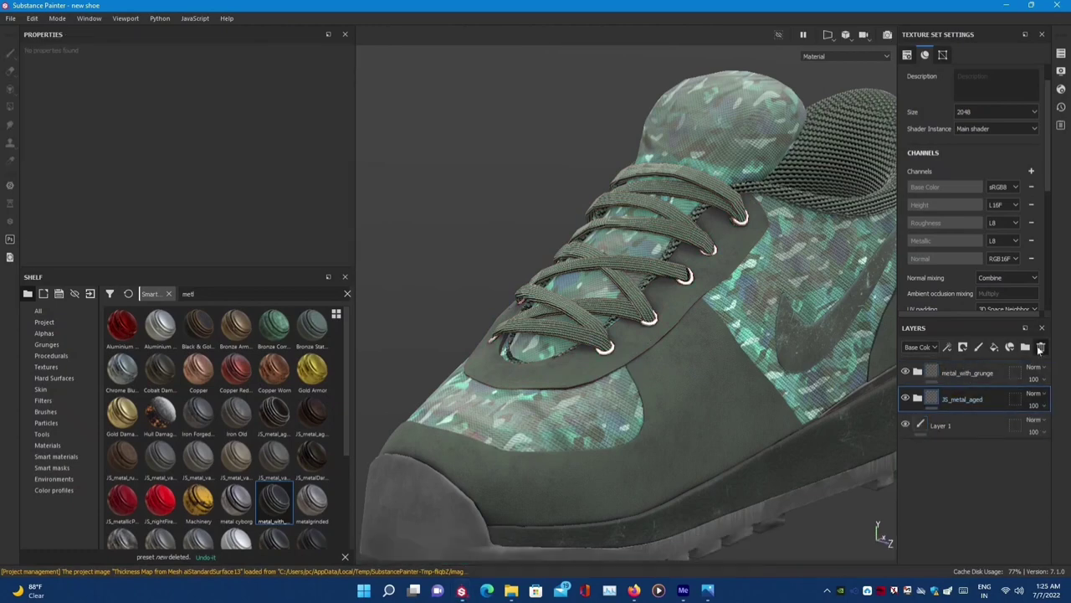
scroll(277, 511, down, 3)
drag(201, 502, 609, 354)
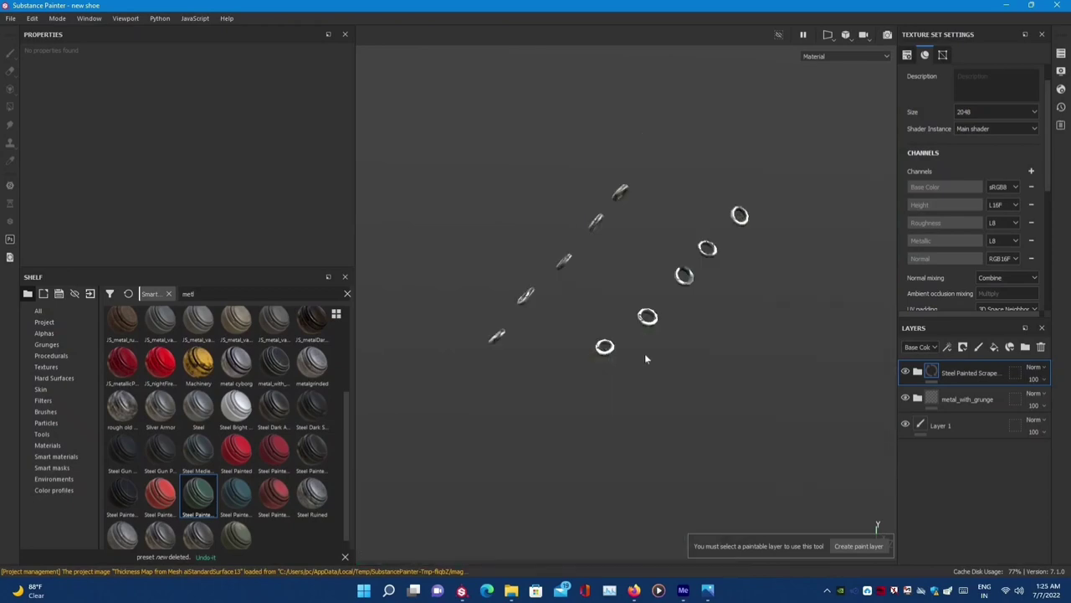
scroll(644, 353, up, 3)
alt+drag(636, 349, 531, 386)
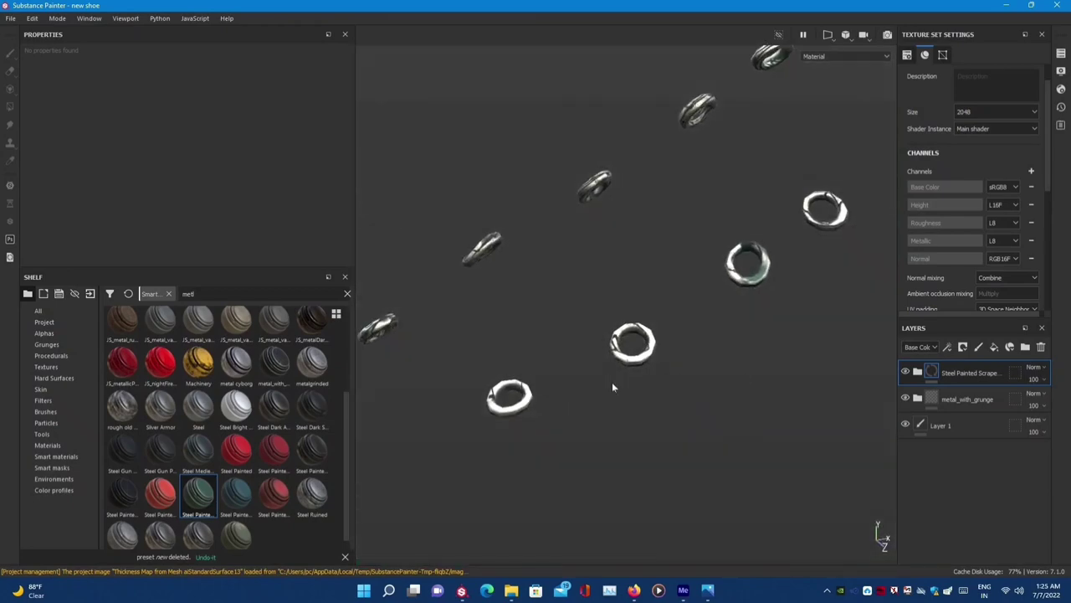
scroll(612, 381, up, 3)
click(971, 400)
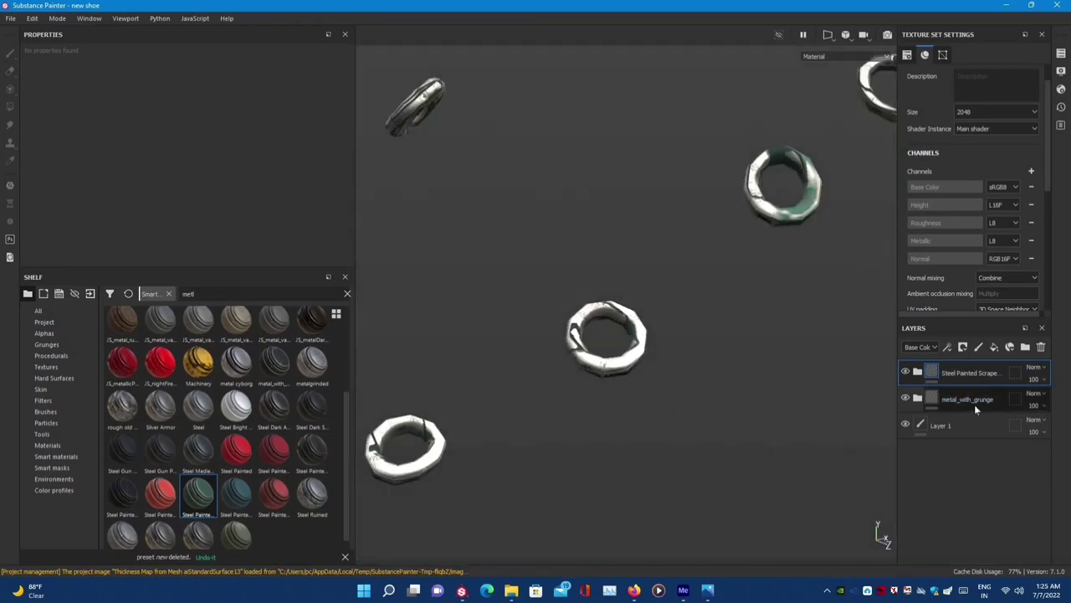
- Set the Steel Painted Scrape Base Metal texture scale to 1.86
click(917, 372)
click(954, 524)
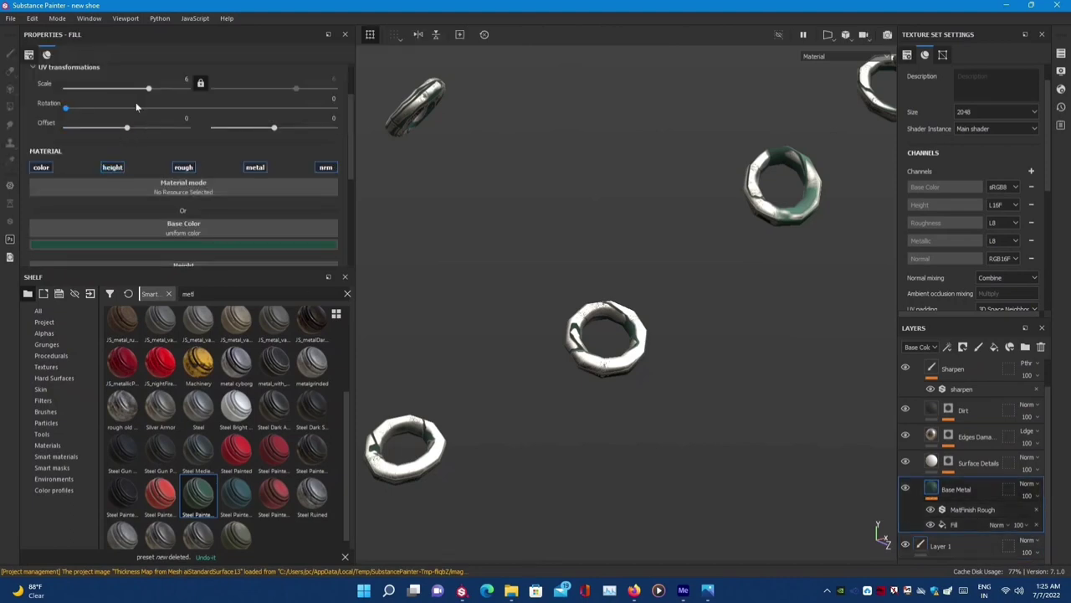
drag(152, 93, 126, 88)
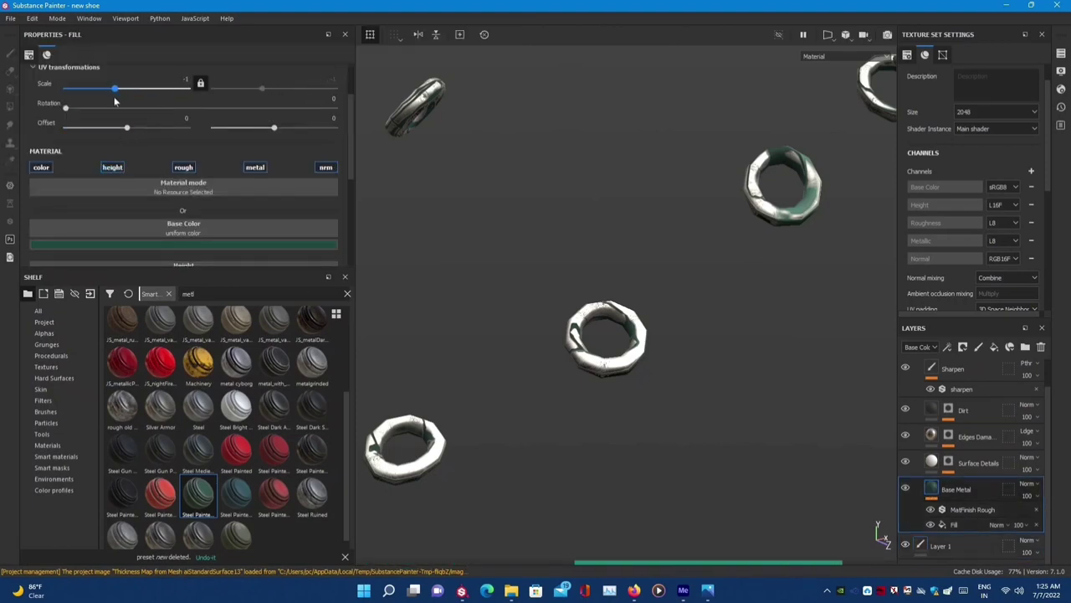
drag(127, 88, 142, 89)
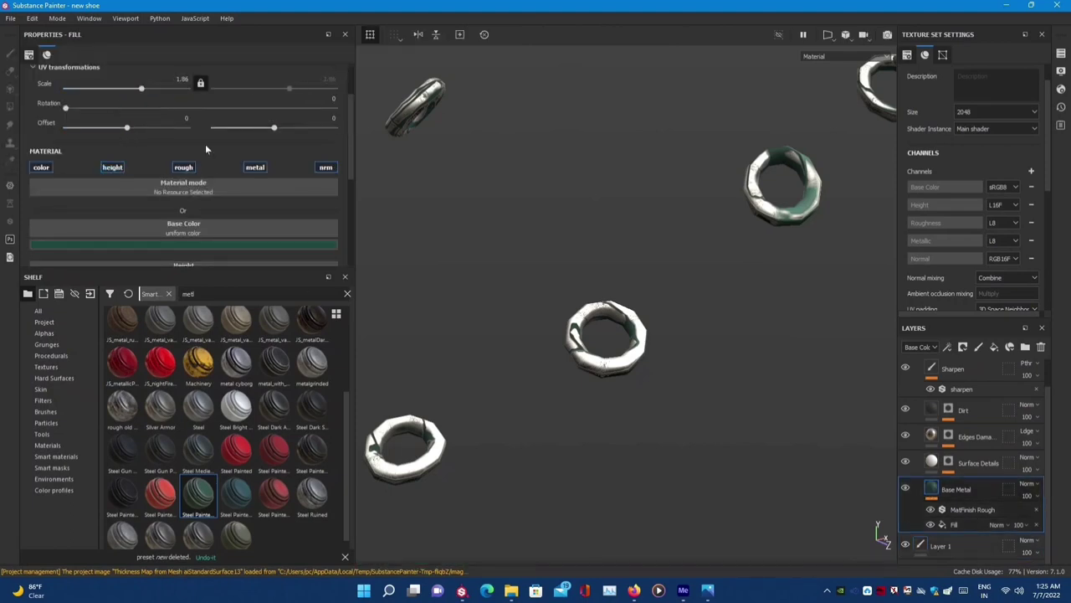
scroll(187, 131, up, 2)
scroll(188, 134, down, 3)
- Clear the Surface Details mask blur and raise its global balance to 0.81
click(971, 463)
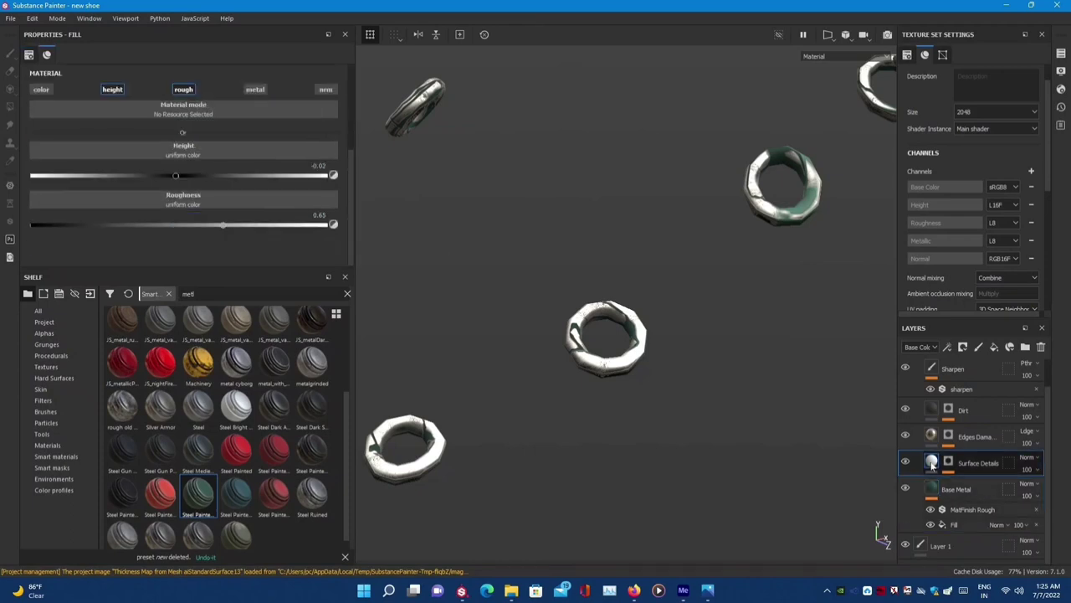
click(949, 462)
drag(52, 147, 126, 147)
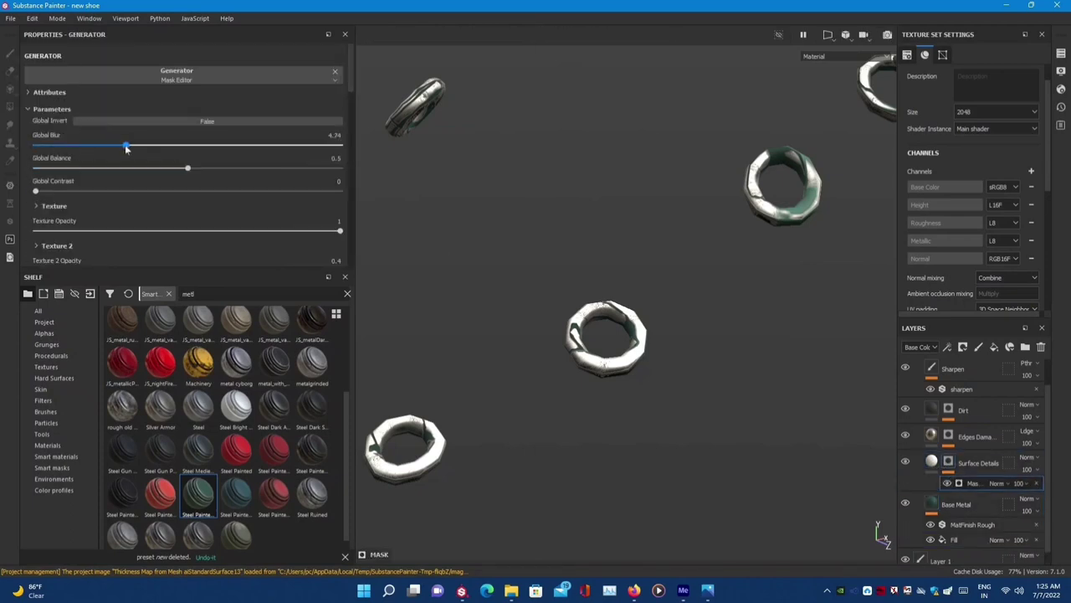
drag(52, 169, 34, 167)
mouse_move(188, 168)
mouse_down()
mouse_move(282, 169)
mouse_move(252, 168)
mouse_up()
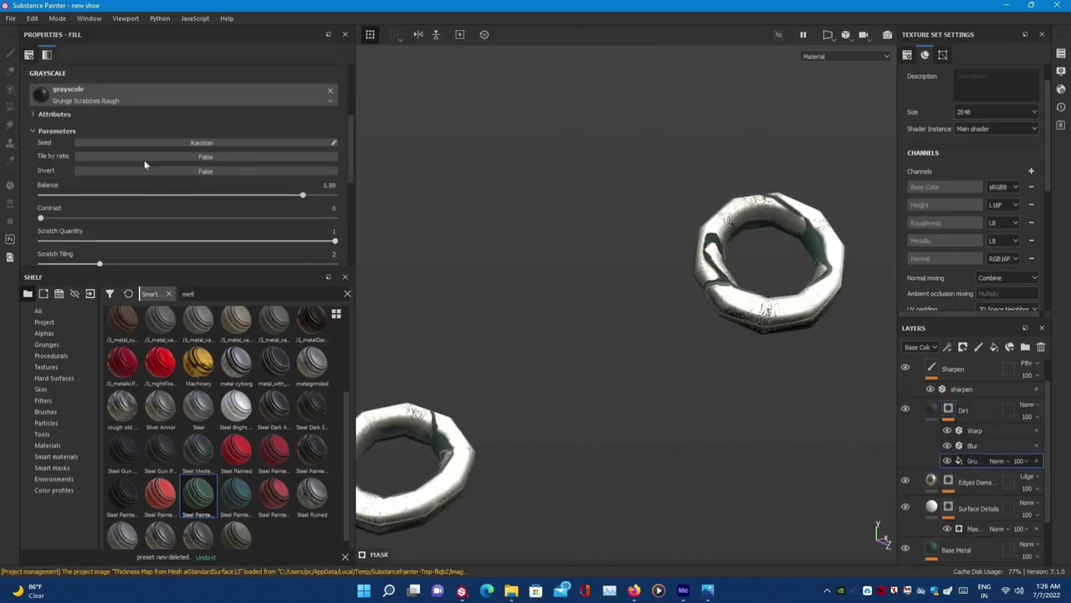
- Lower the grunge scratches balance, leave them uninverted, and disable tile by ratio
key(m)
mouse_move(209, 195)
mouse_down()
mouse_move(187, 201)
mouse_move(336, 199)
mouse_up()
key(m)
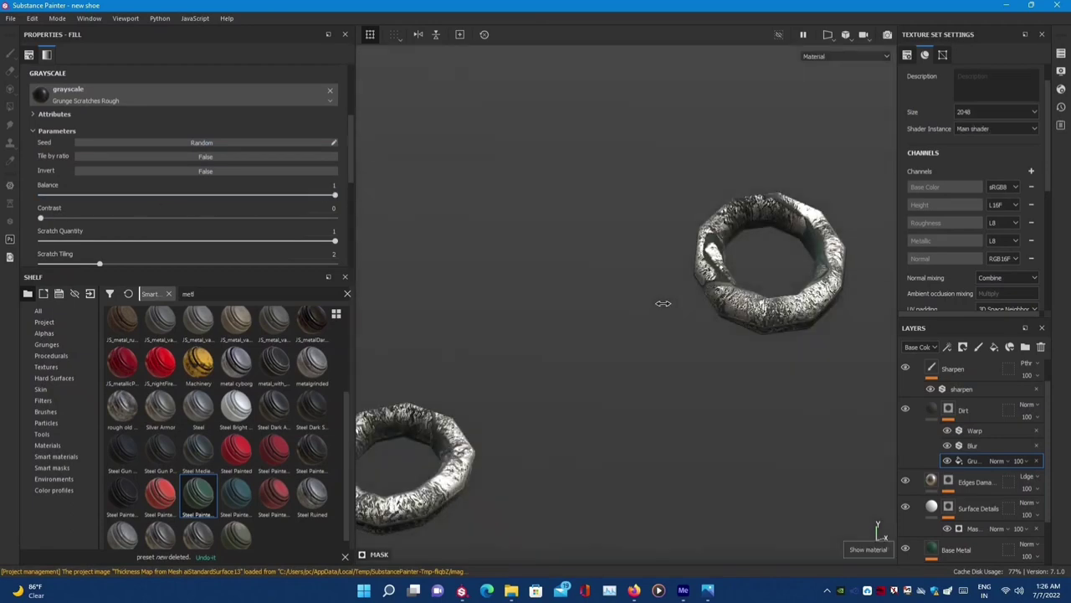
click(228, 171)
click(229, 172)
click(229, 172)
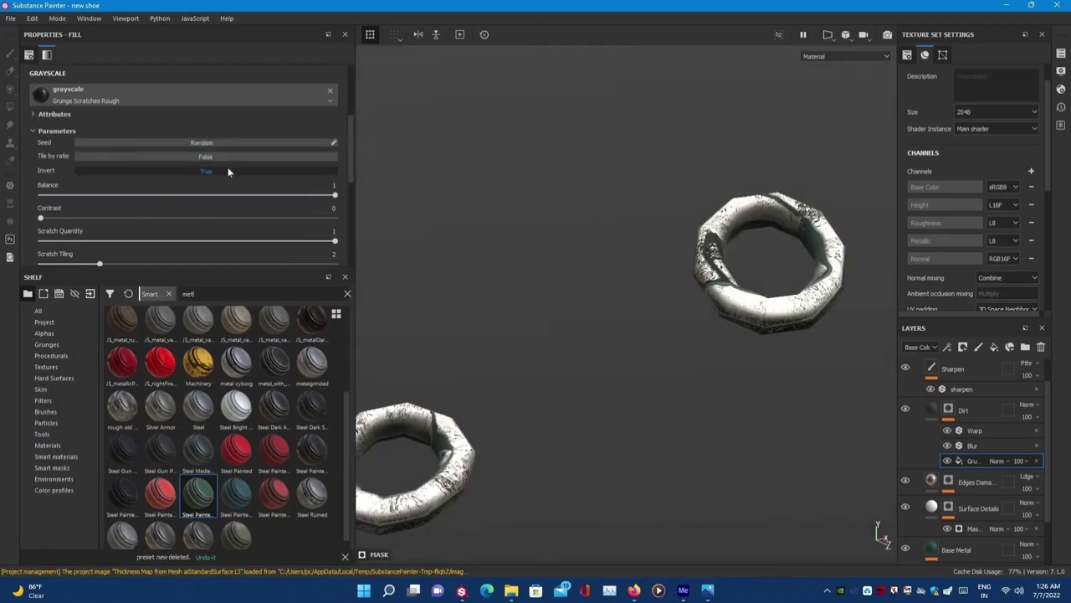
click(229, 172)
click(209, 156)
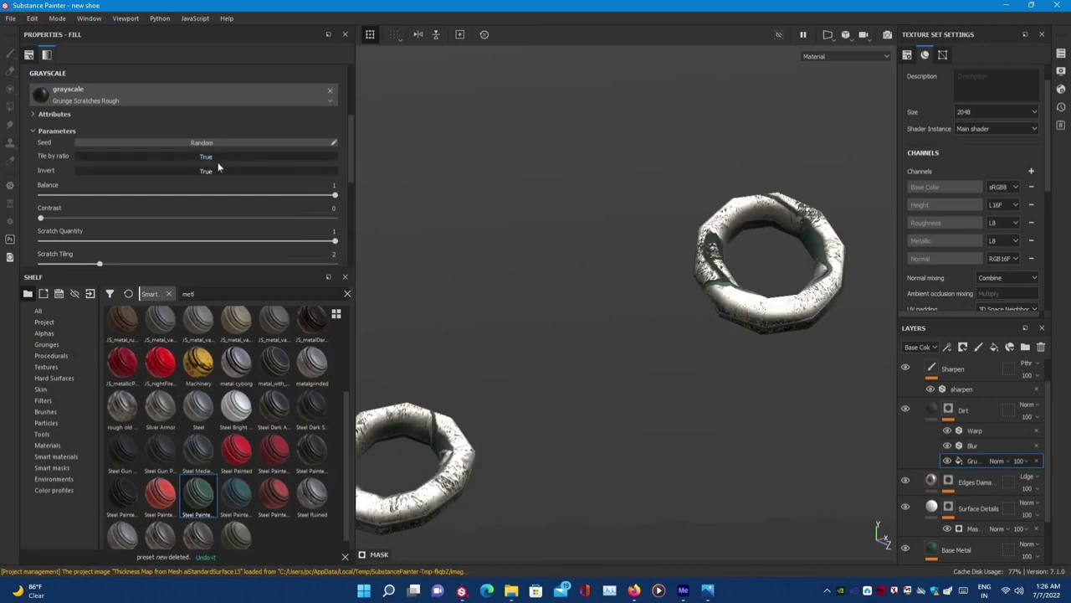
key(f)
scroll(624, 353, down, 3)
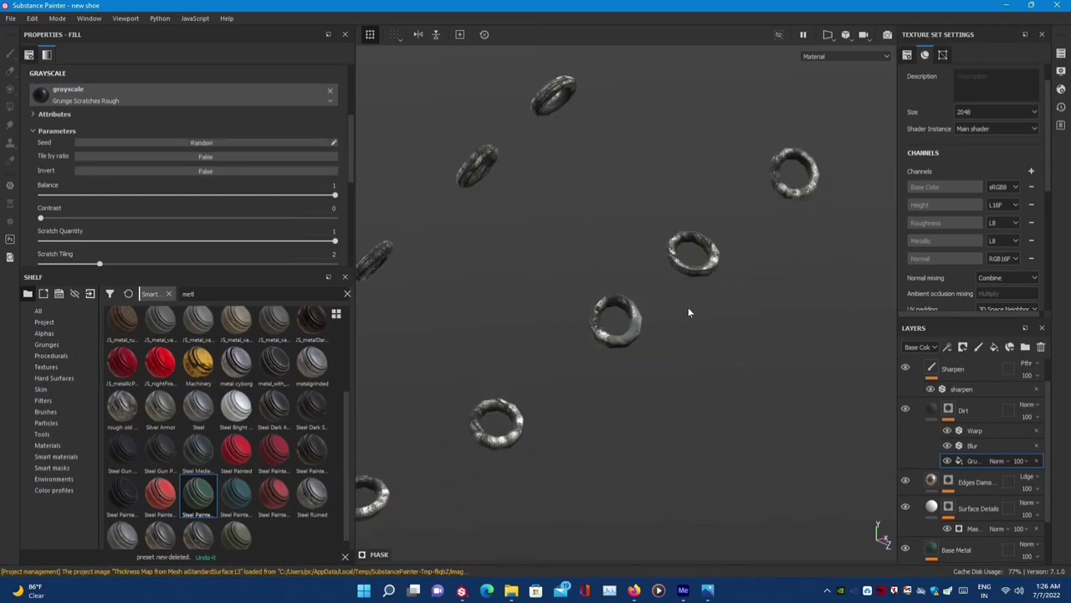
scroll(646, 287, down, 3)
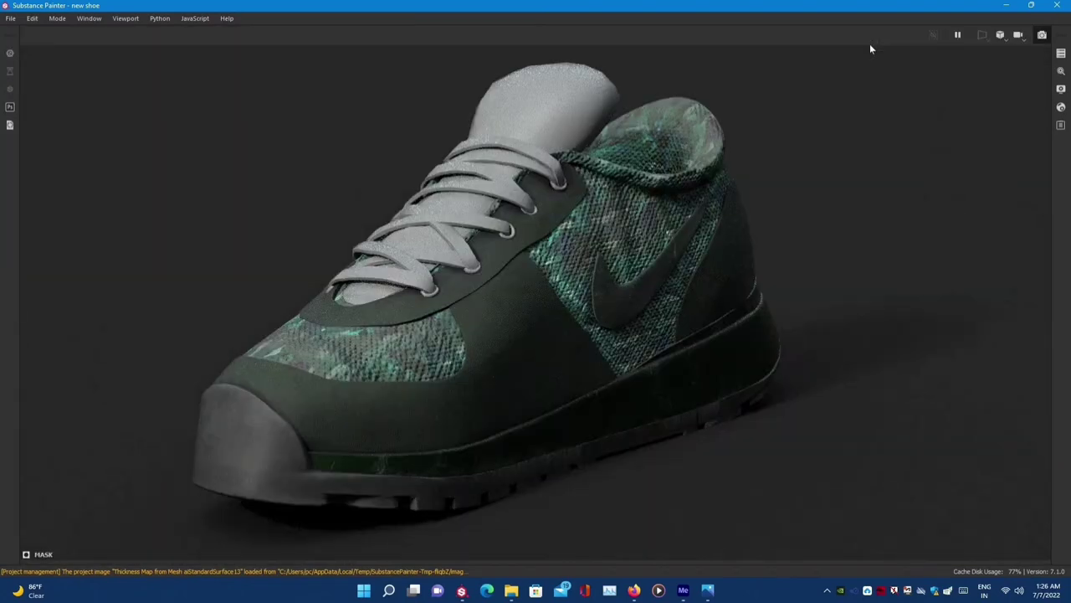
- View the Iray-rendered shoe close up, top-down and from the side, then exit the render
alt+right_drag(694, 132, 888, 160)
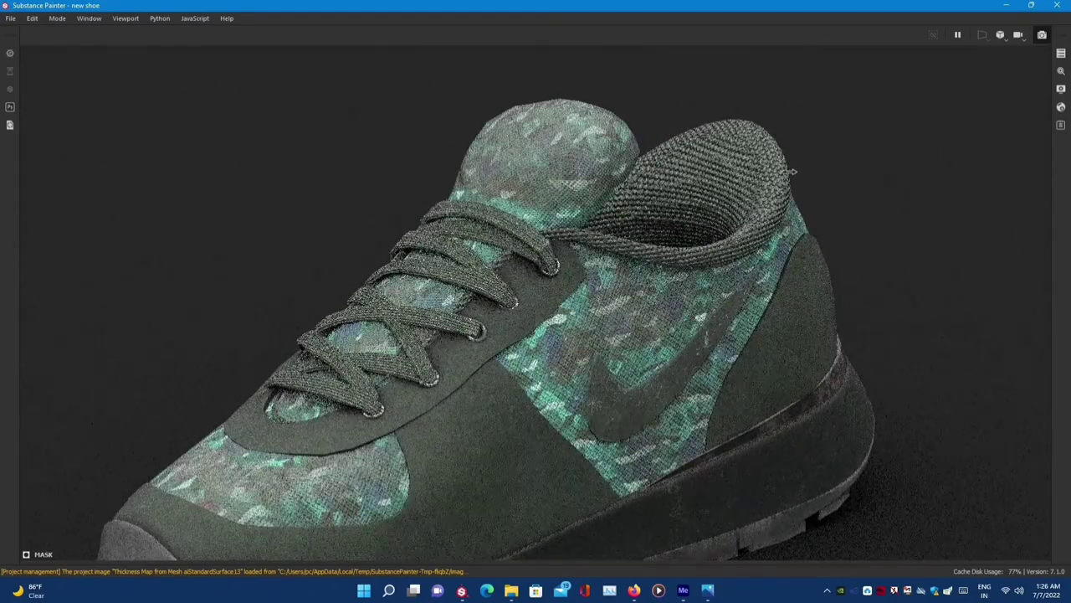
alt+right_drag(792, 172, 418, 233)
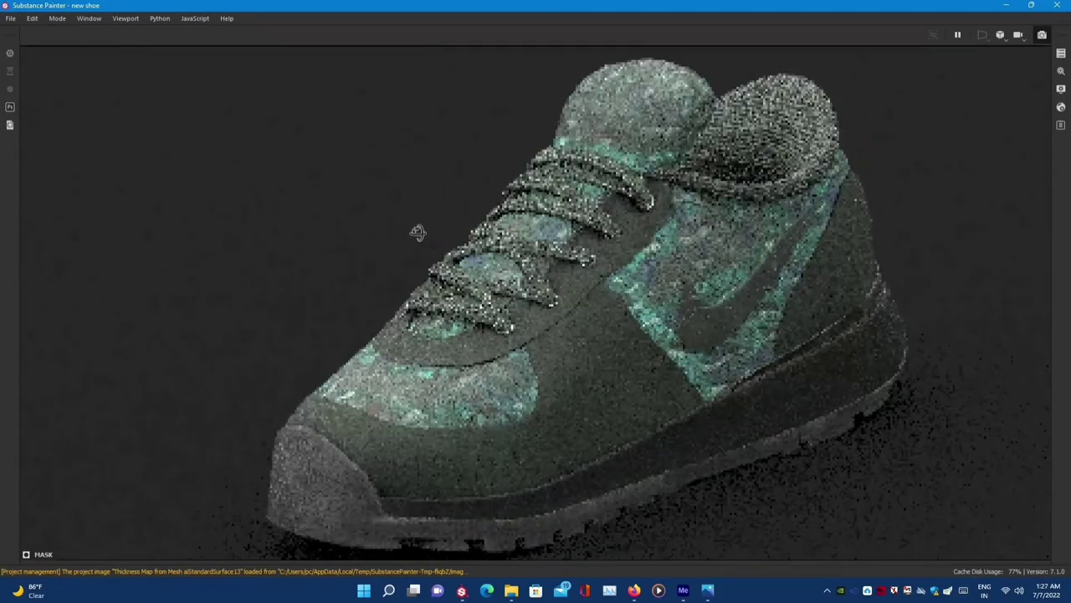
mouse_move(418, 233)
alt+mouse_down()
mouse_move(565, 303)
mouse_move(427, 340)
mouse_move(502, 318)
alt+mouse_up()
alt+right_drag(503, 318, 670, 287)
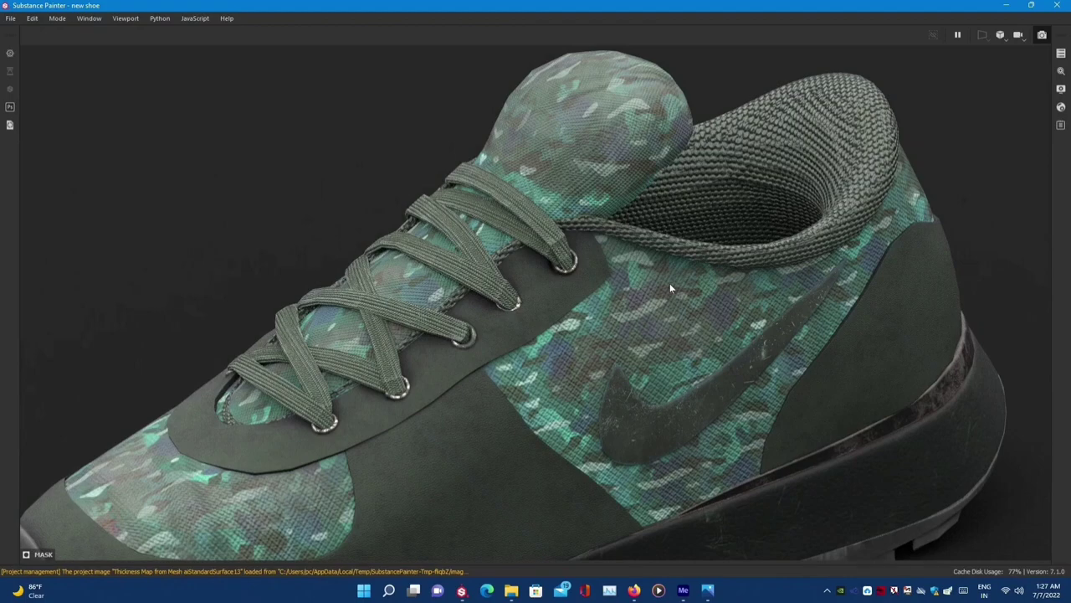
key(f)
mouse_move(670, 282)
alt+mouse_down()
mouse_move(587, 378)
mouse_move(689, 381)
mouse_move(544, 363)
alt+mouse_up()
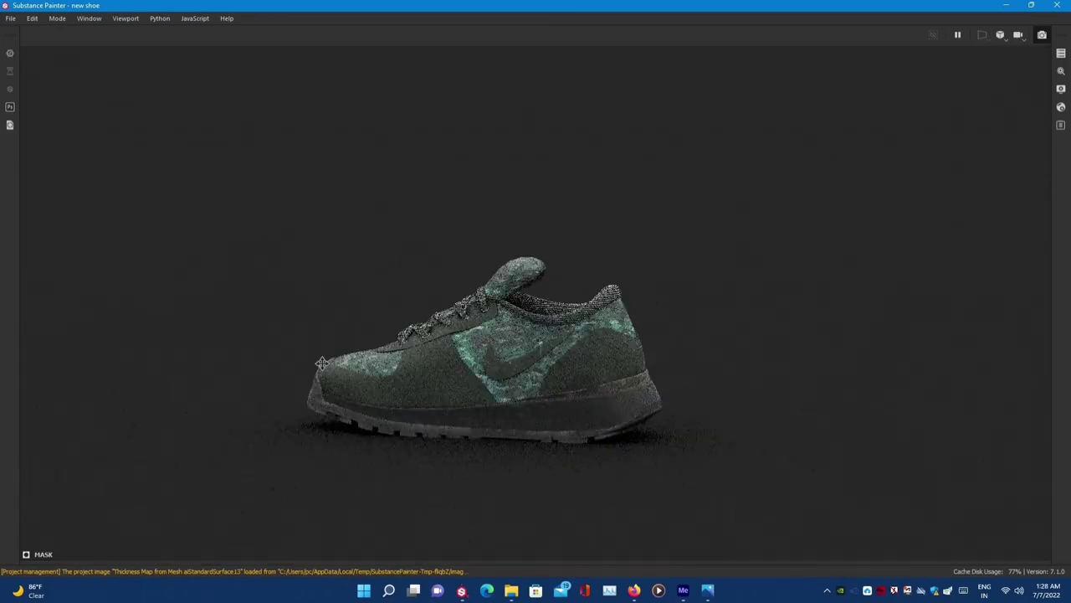
key(F10)
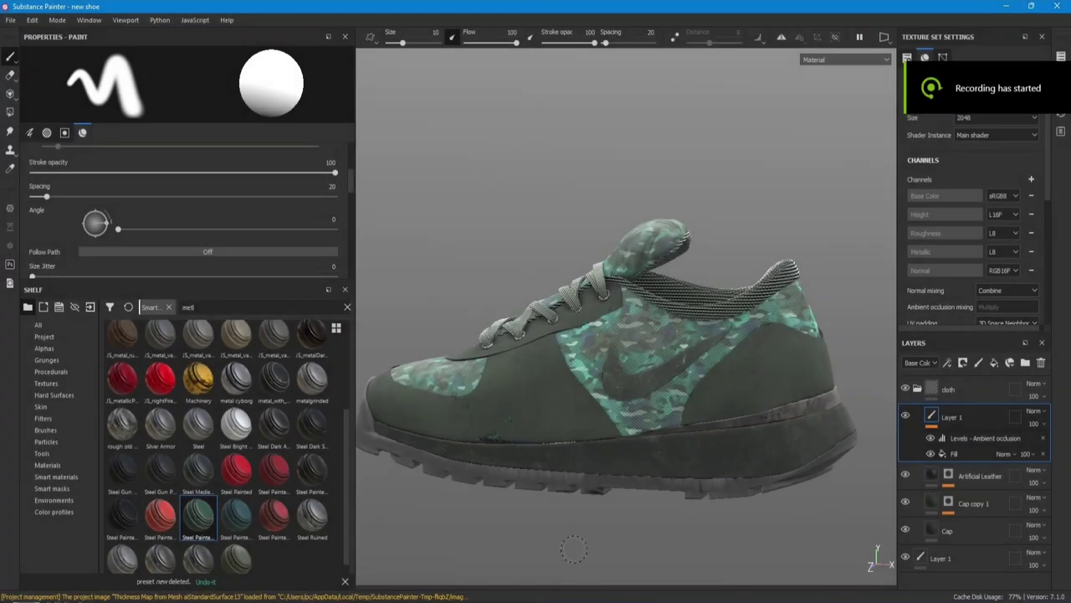
- Search the shelf for 'ruber' and apply Plastic Glossy to the sole
scroll(724, 260, up, 2)
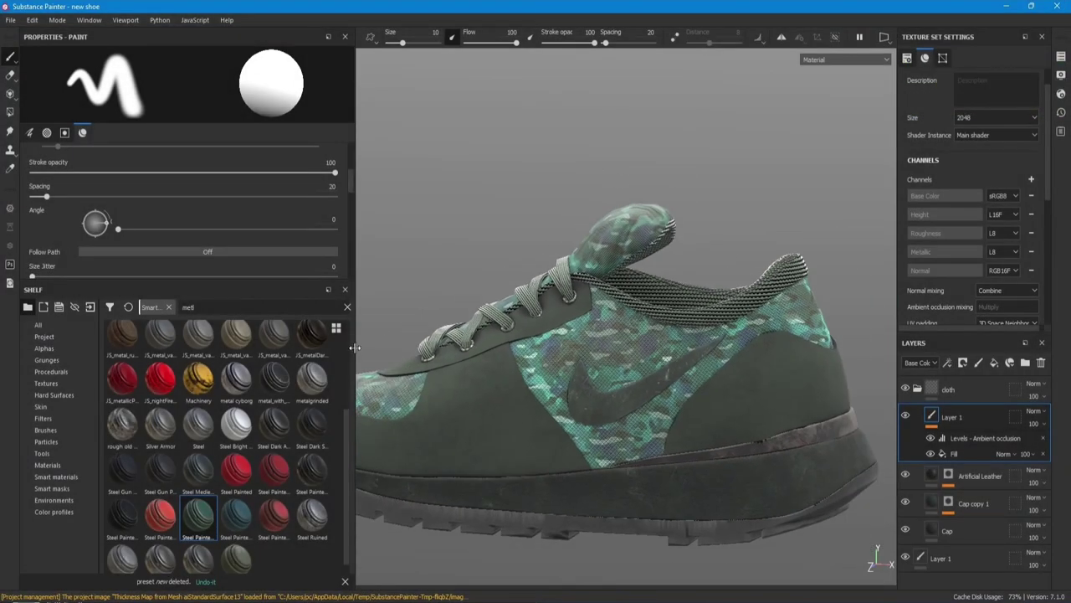
key(BackSpace)
key(BackSpace)
key(BackSpace)
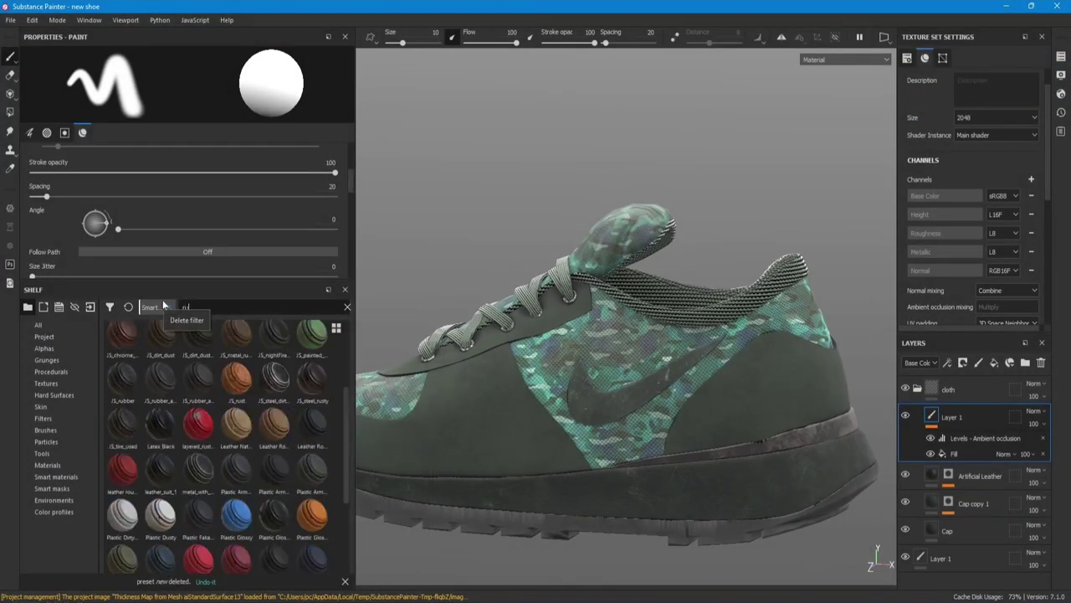
text(ruber)
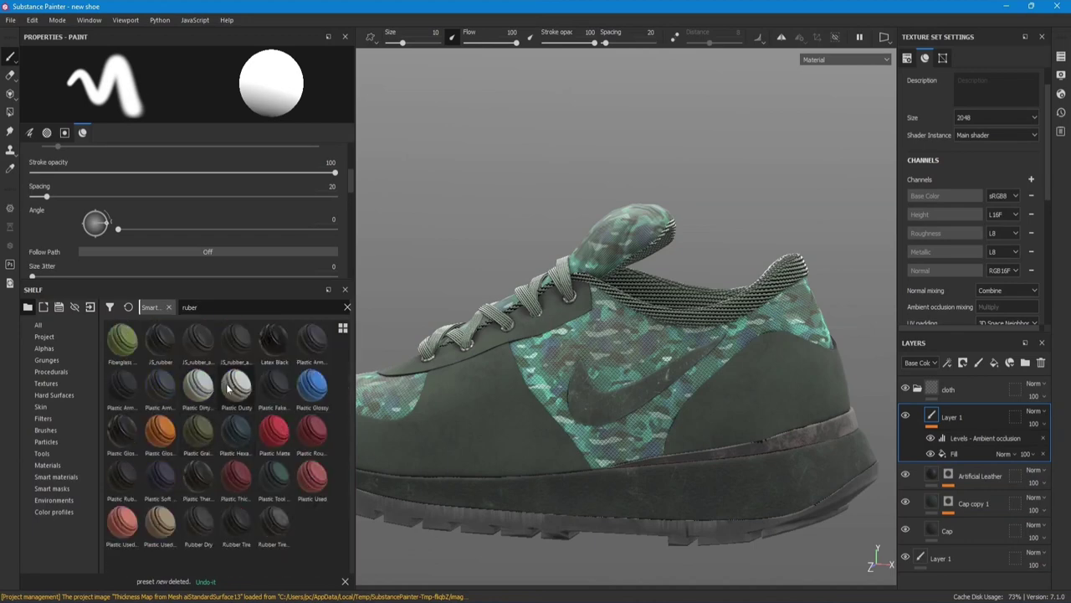
drag(312, 385, 822, 440)
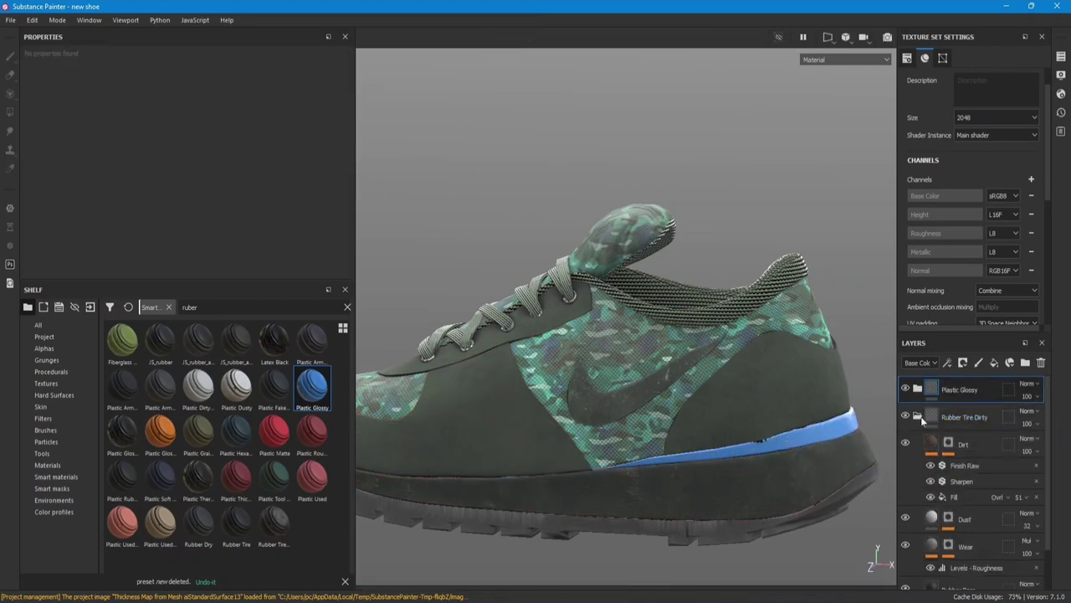
- Recolour the Plastic Base stripe from blue to a near-black dark green
click(918, 389)
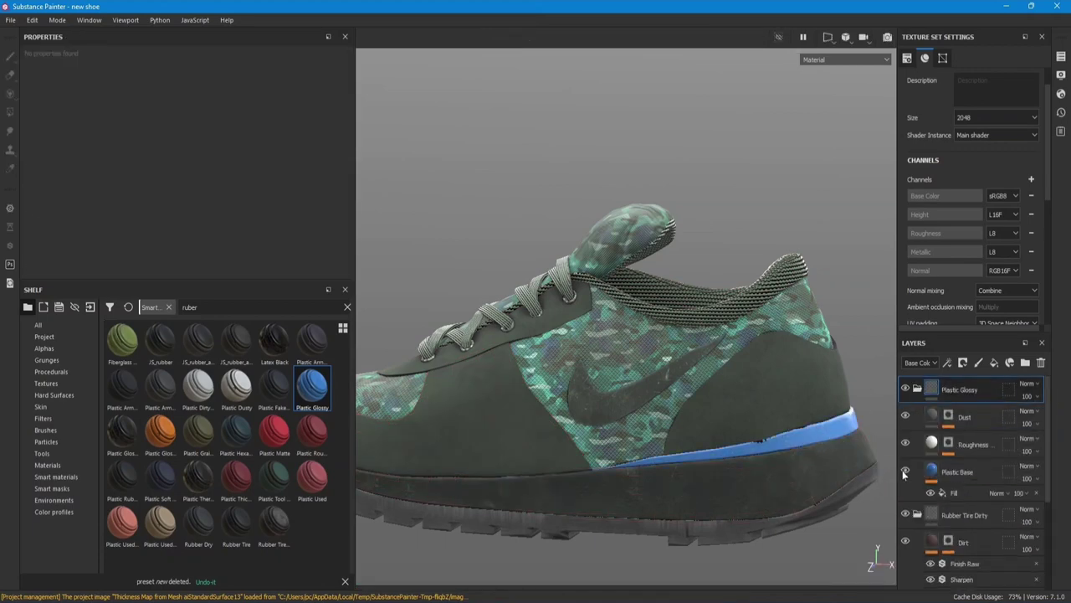
click(917, 472)
click(38, 95)
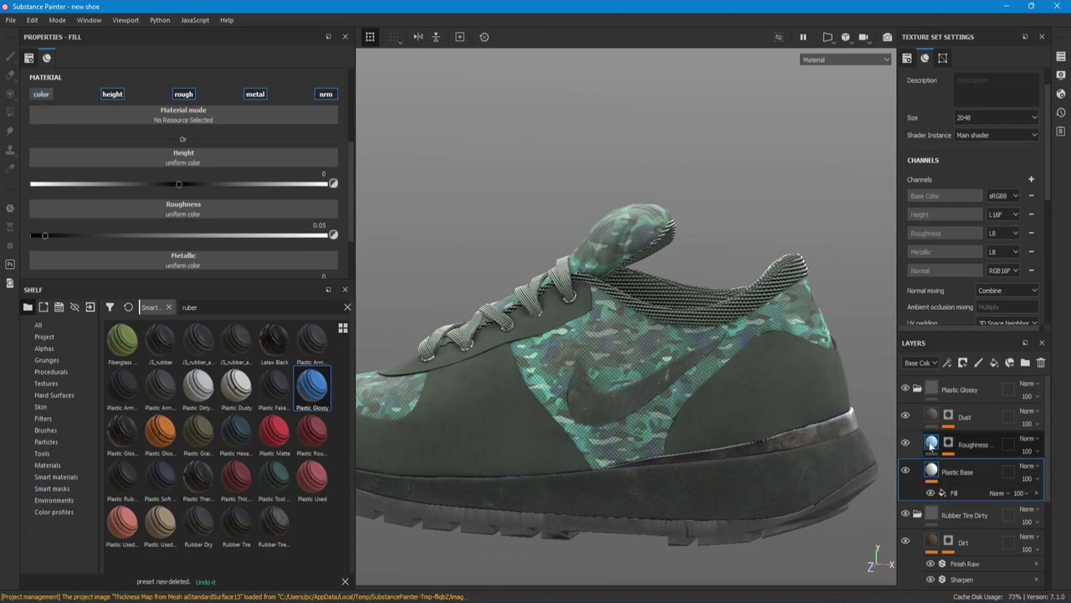
click(40, 94)
click(183, 174)
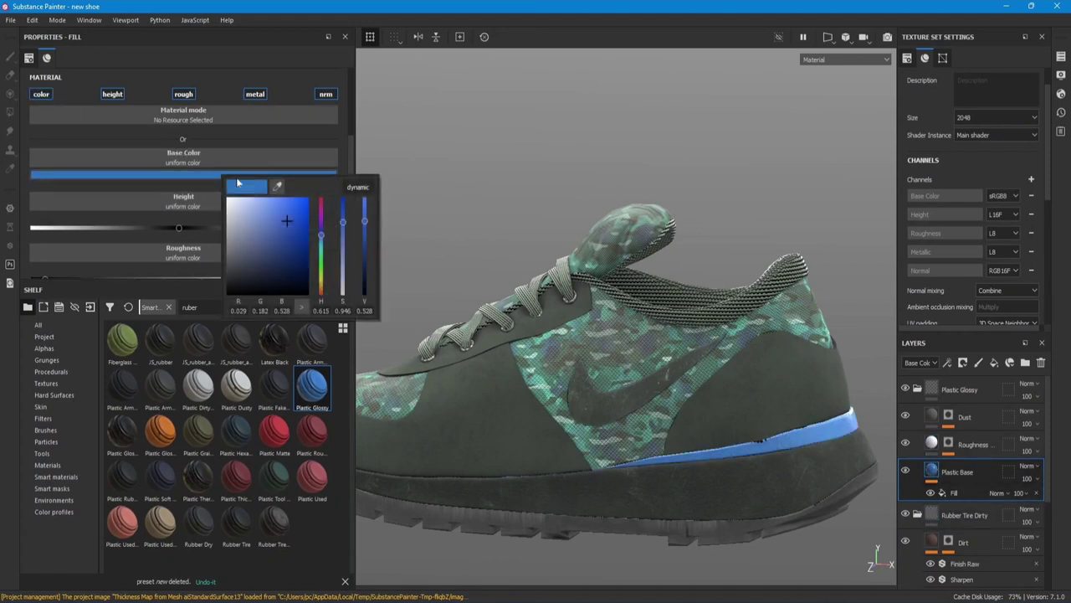
click(321, 262)
click(233, 266)
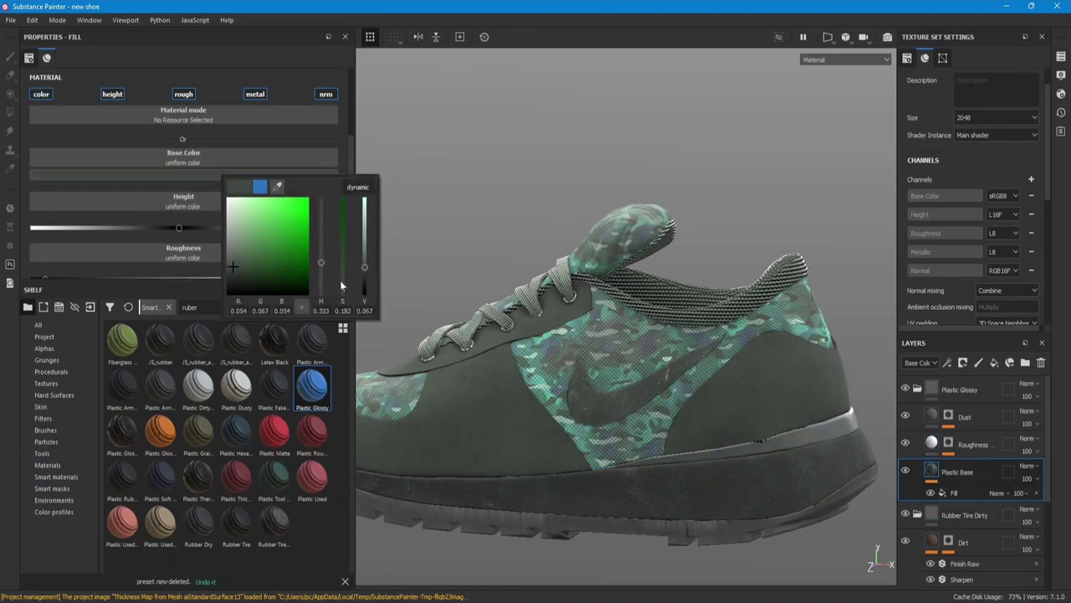
drag(364, 267, 372, 285)
alt+drag(468, 318, 580, 356)
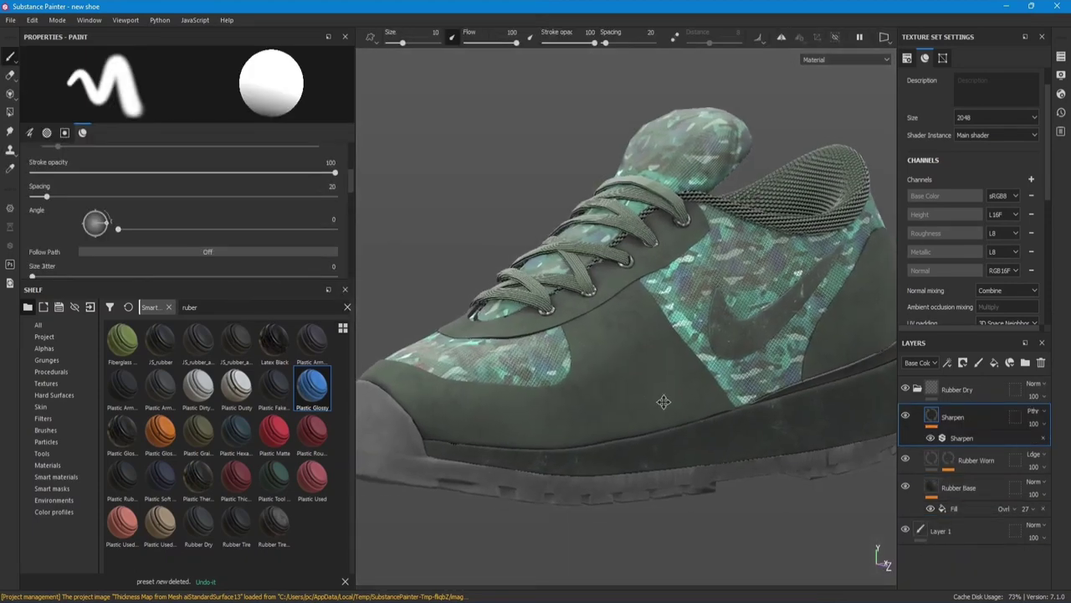
- Darken the Rubber Base layer's base colour to black
click(958, 487)
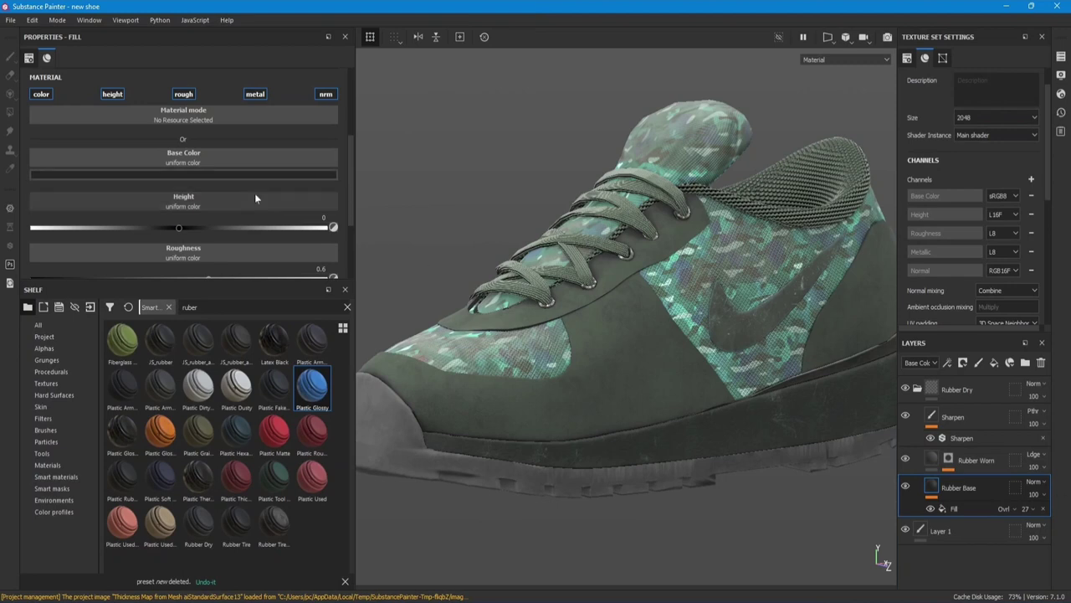
click(247, 174)
mouse_move(292, 220)
mouse_down()
mouse_move(257, 306)
mouse_move(256, 294)
mouse_up()
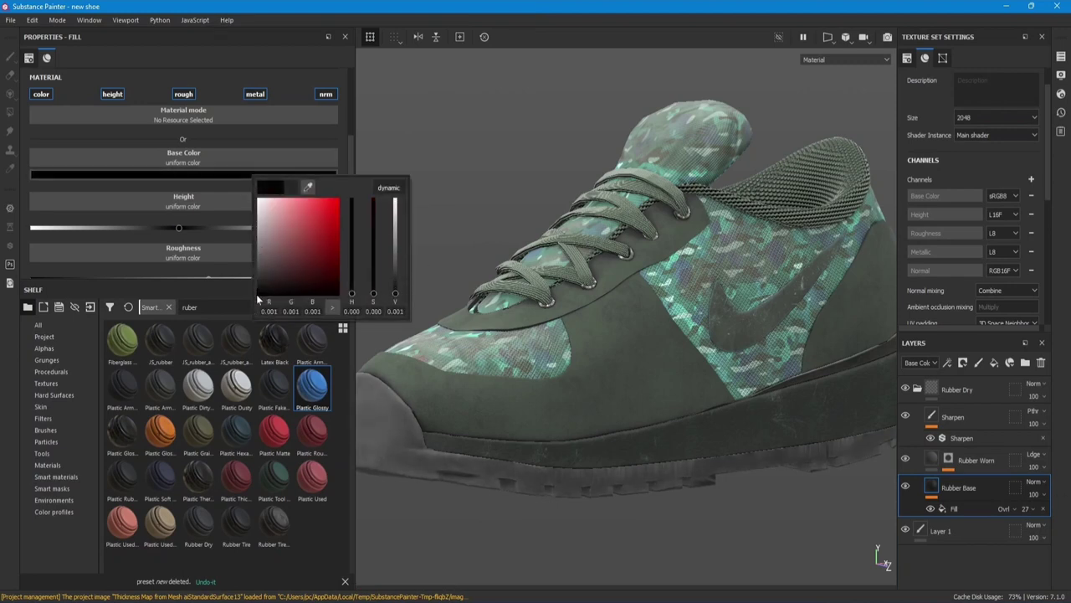
- Set the Rubber Worn layer's base colour to a very dark green
click(925, 459)
click(200, 174)
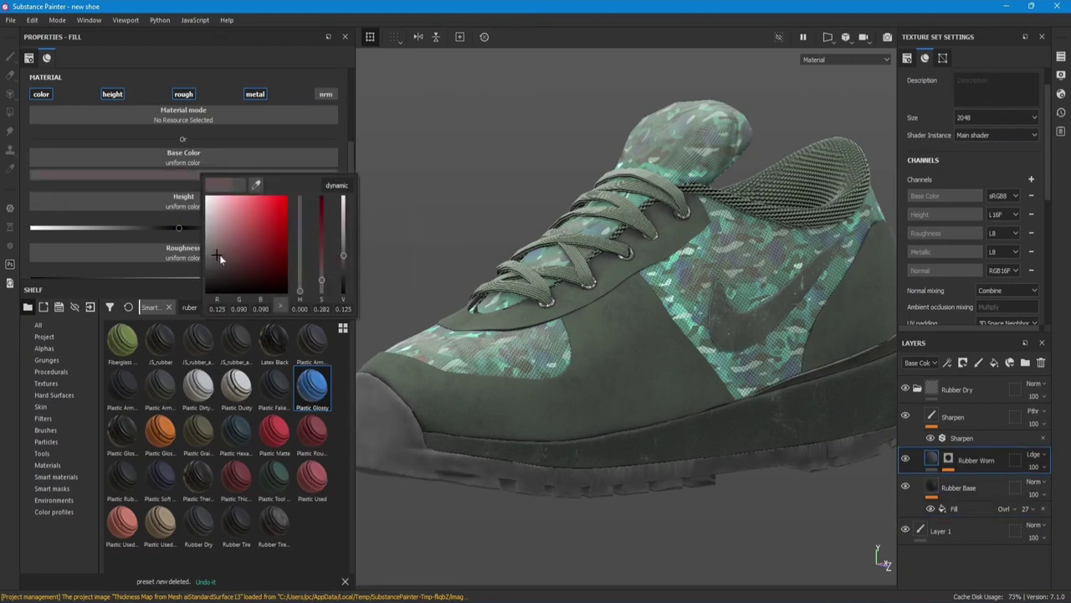
drag(219, 254, 203, 258)
drag(304, 250, 300, 261)
click(211, 266)
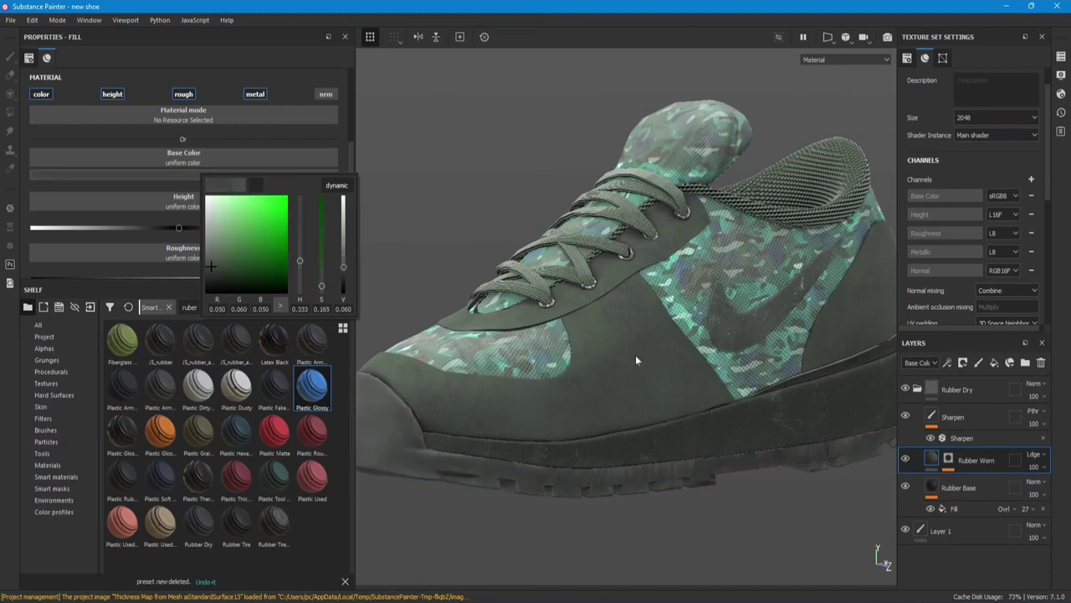
click(212, 272)
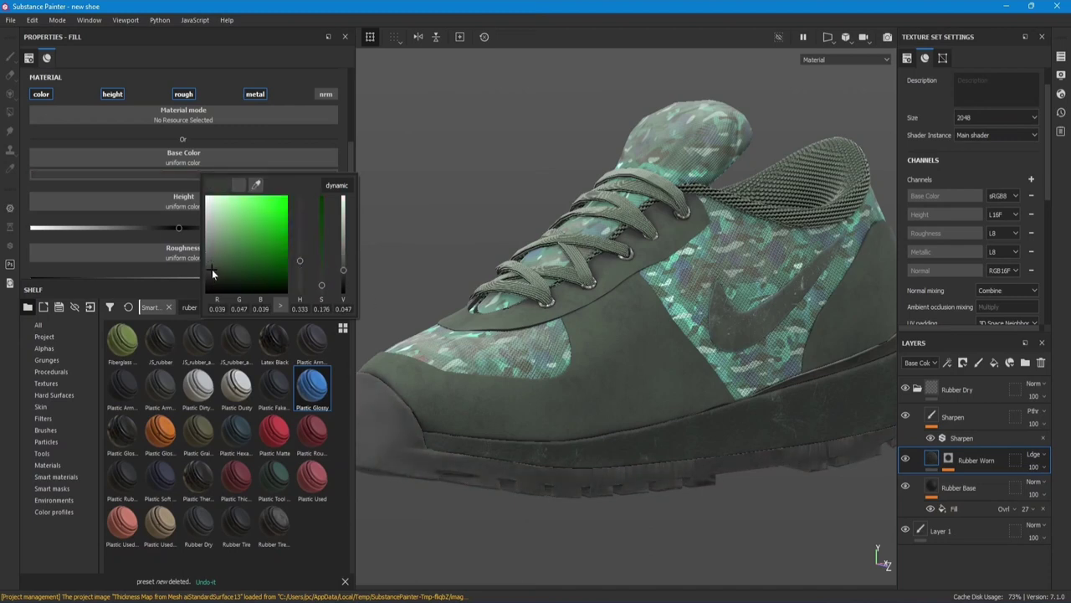
- Sample a green-grey from the shoe for Rubber Base, then push it to pure black
click(958, 488)
click(209, 174)
click(263, 190)
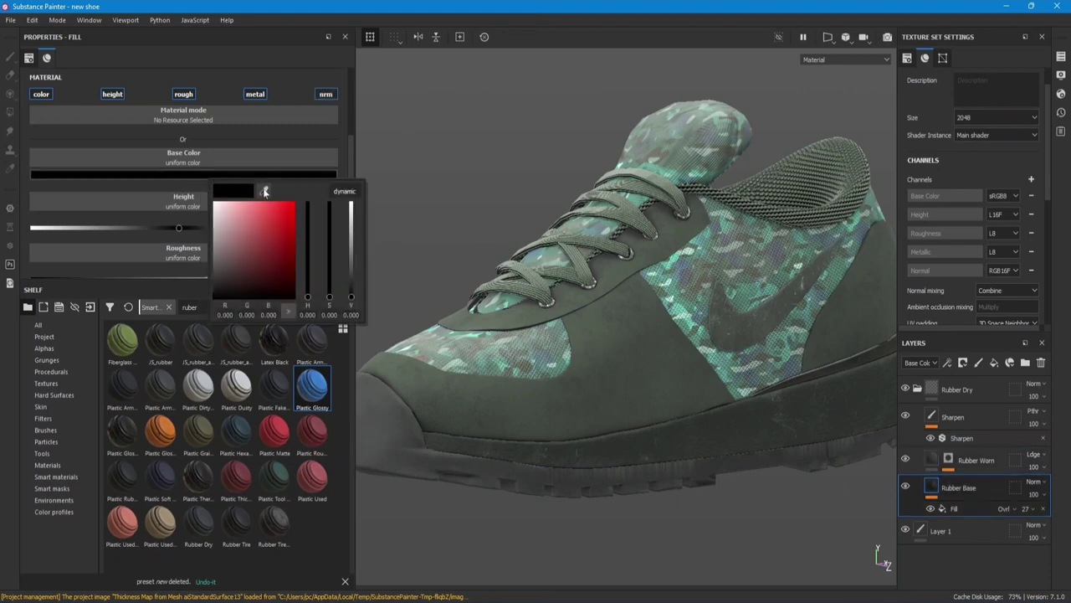
click(578, 424)
click(578, 425)
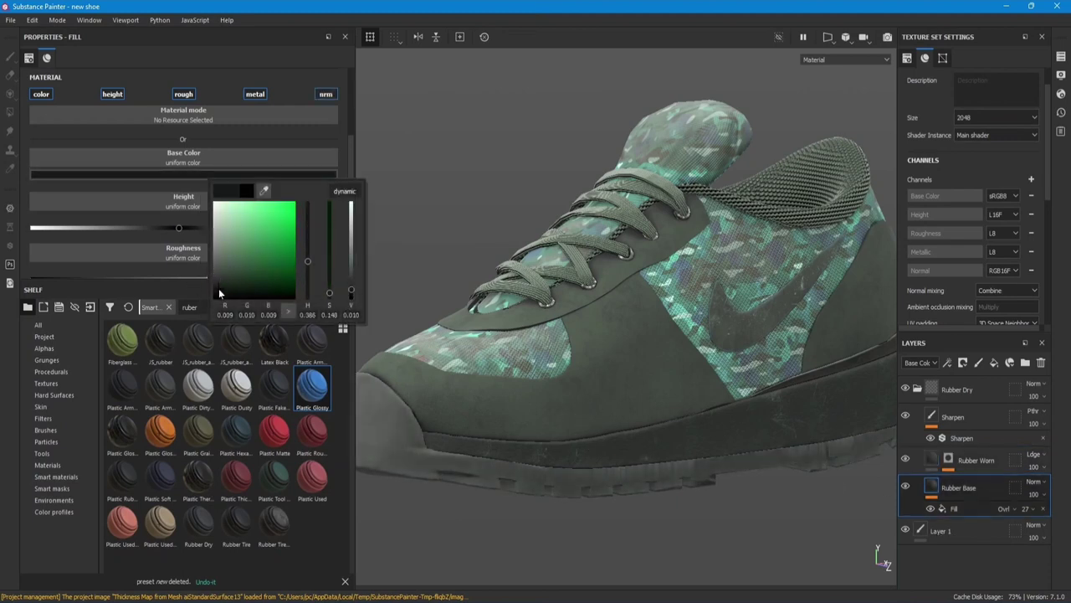
drag(217, 292, 213, 317)
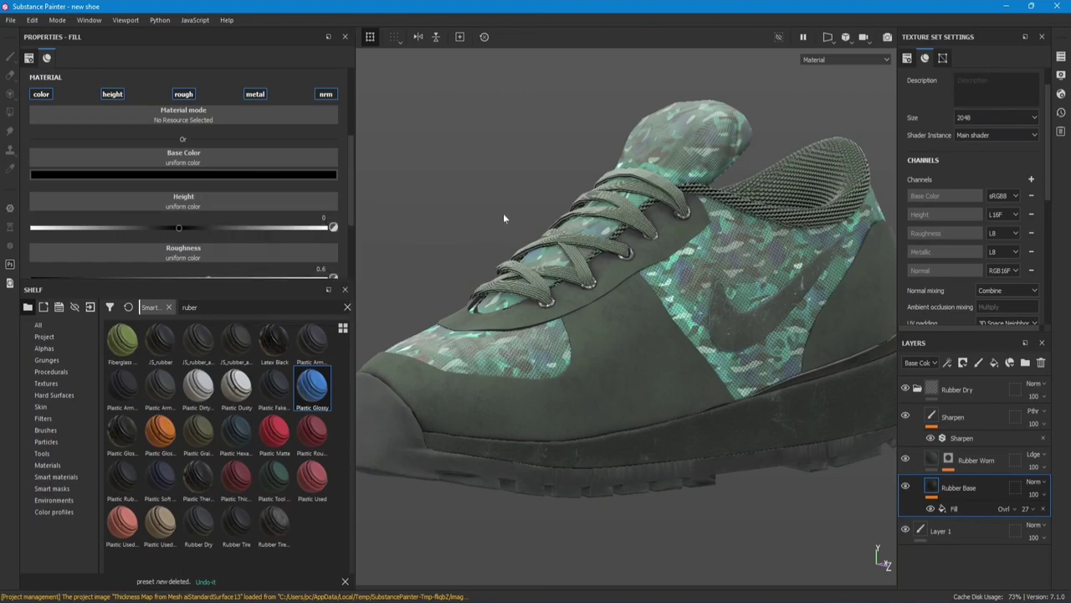
- Frame the whole shoe and check the Plastic Base fill and Roughness values
key(f)
scroll(546, 219, up, 5)
scroll(546, 219, up, 5)
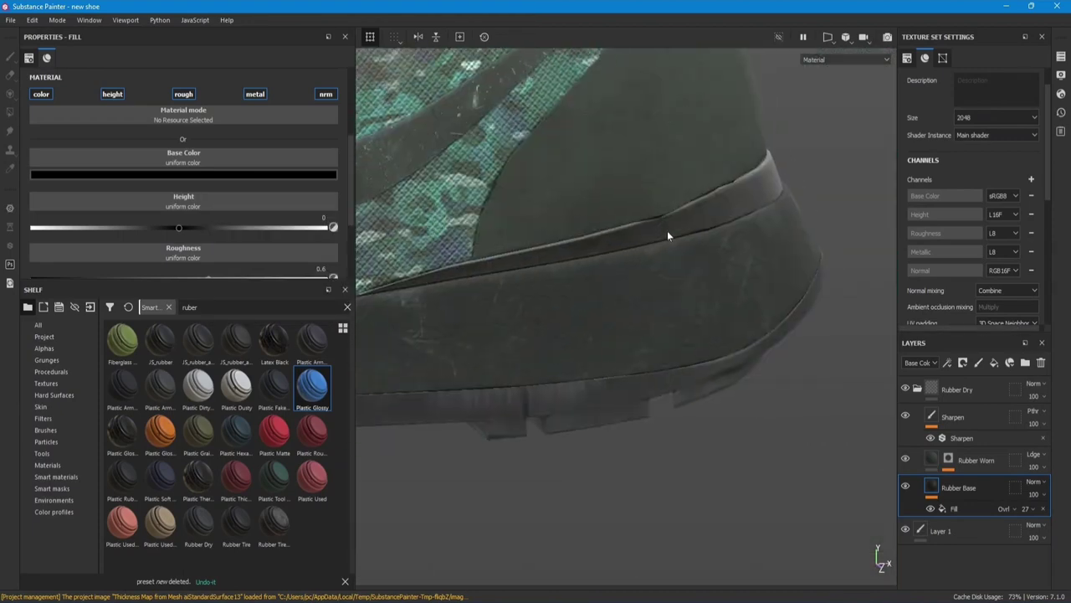
click(936, 477)
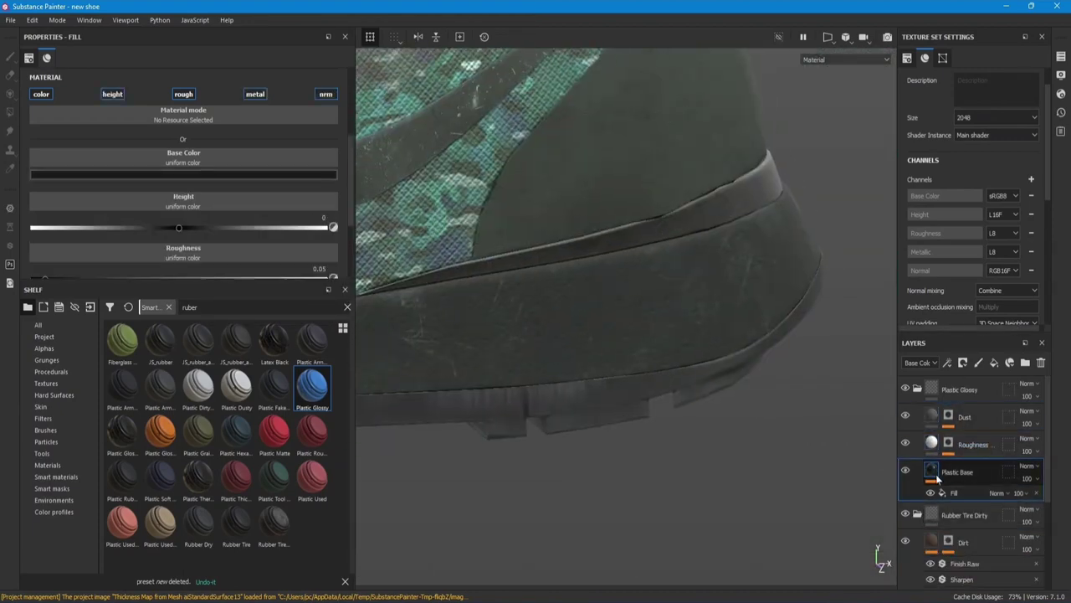
click(963, 445)
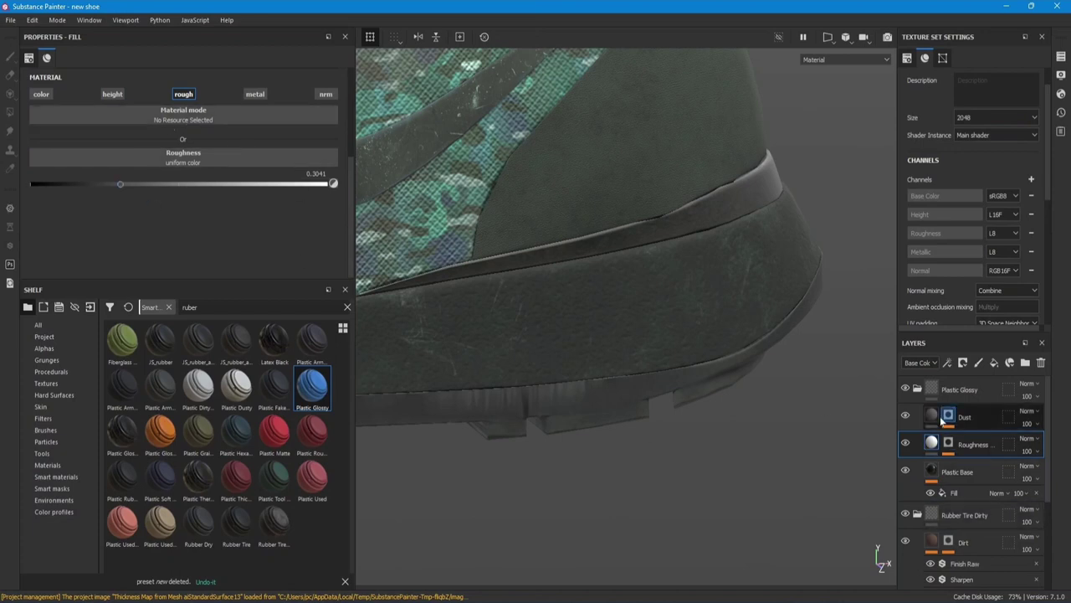
- Turn off the Dust layer and hide the side panels to enlarge the viewport
double_click(905, 416)
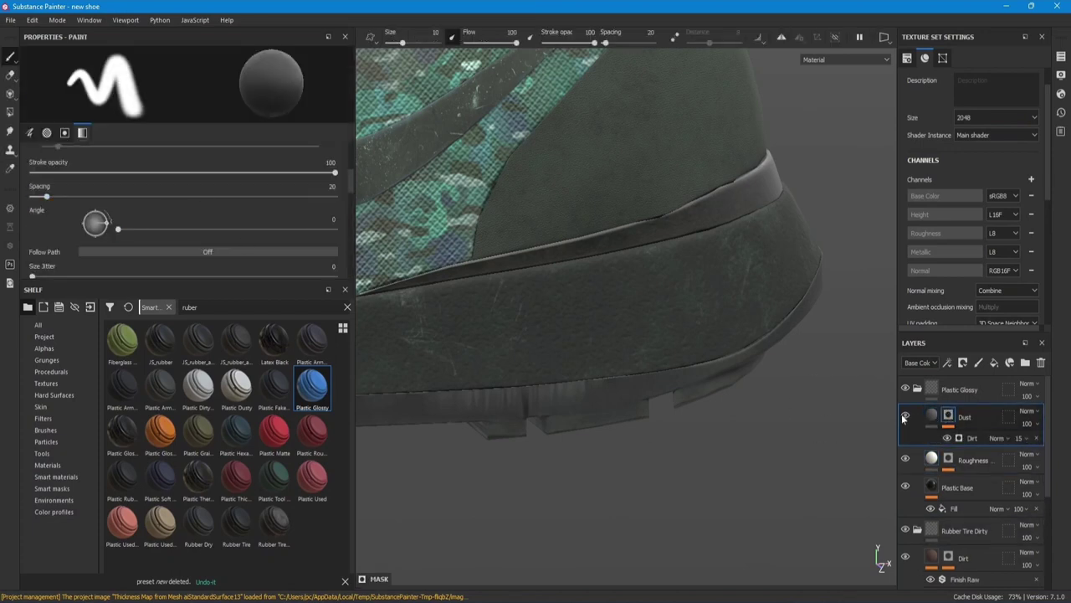
click(905, 416)
scroll(787, 368, down, 5)
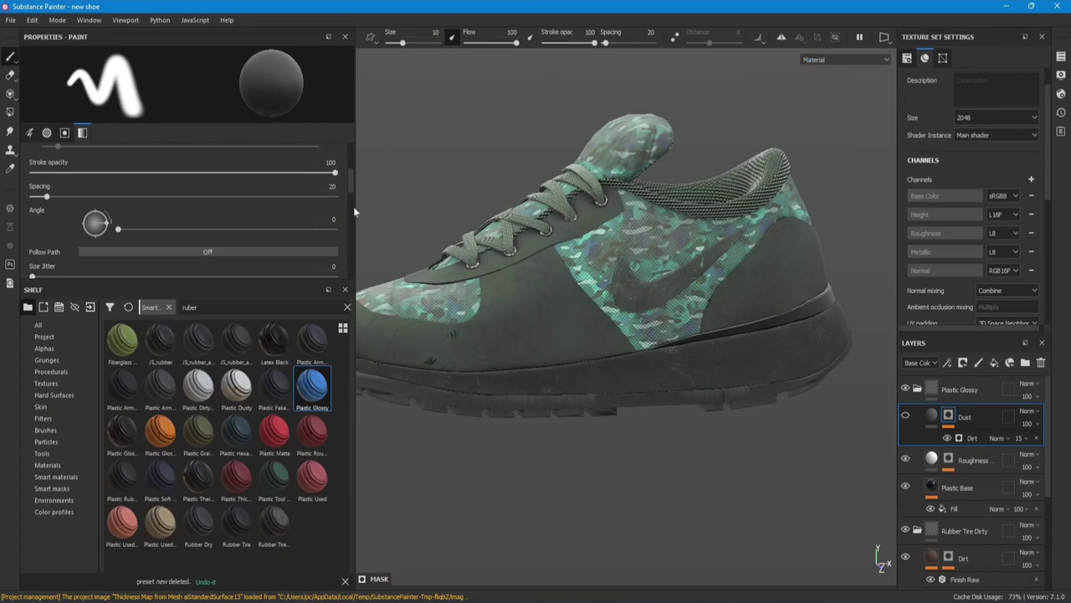
key(Tab)
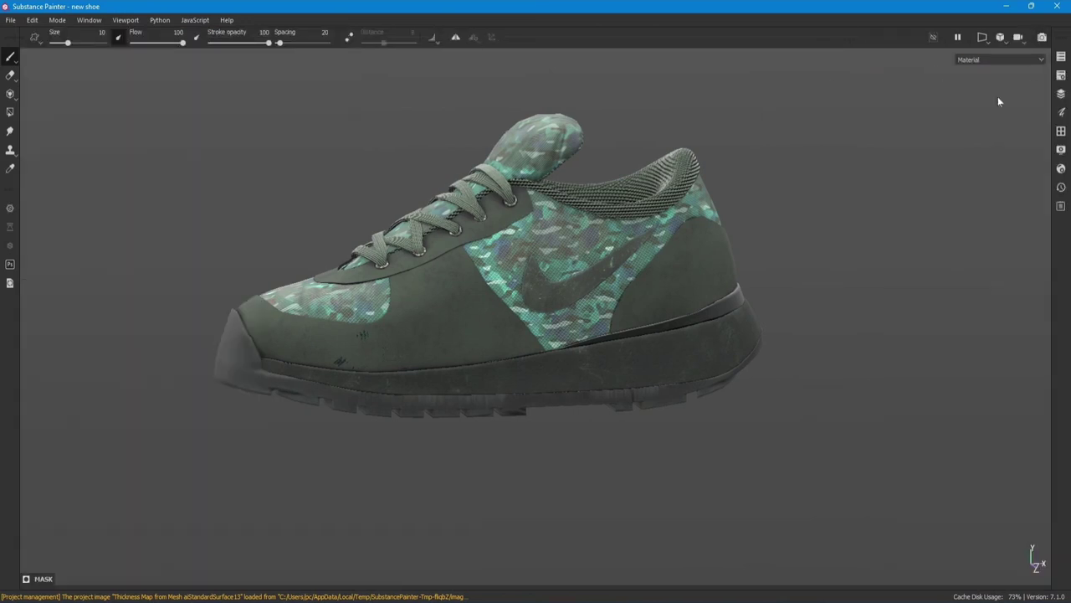
- Preview the shoe in Iray from a higher angle, then return to the panel view
click(1042, 40)
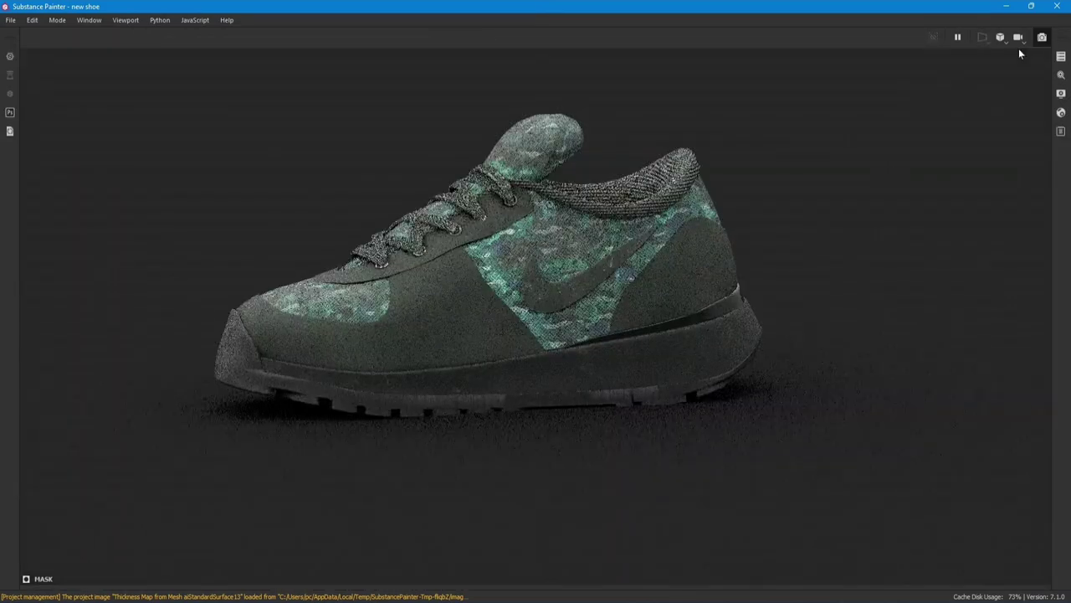
mouse_move(1019, 53)
alt+mouse_down()
mouse_move(671, 301)
mouse_move(586, 311)
alt+mouse_up()
key(Tab)
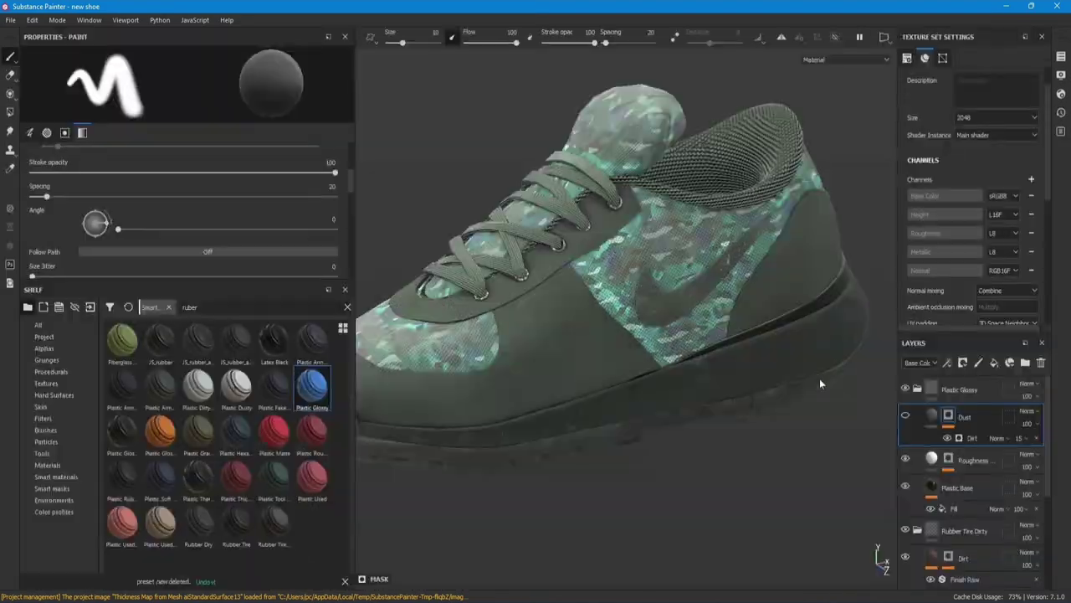
- Open the Plastic Base colour, orbit higher and take another Iray look
click(931, 494)
click(218, 175)
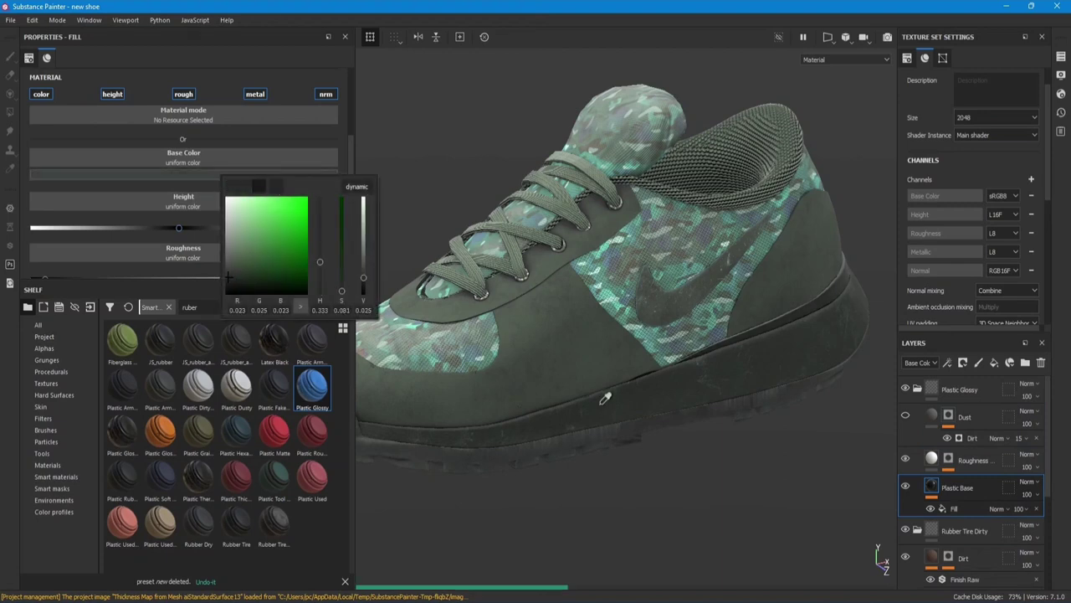
alt+drag(612, 398, 863, 85)
key(Tab)
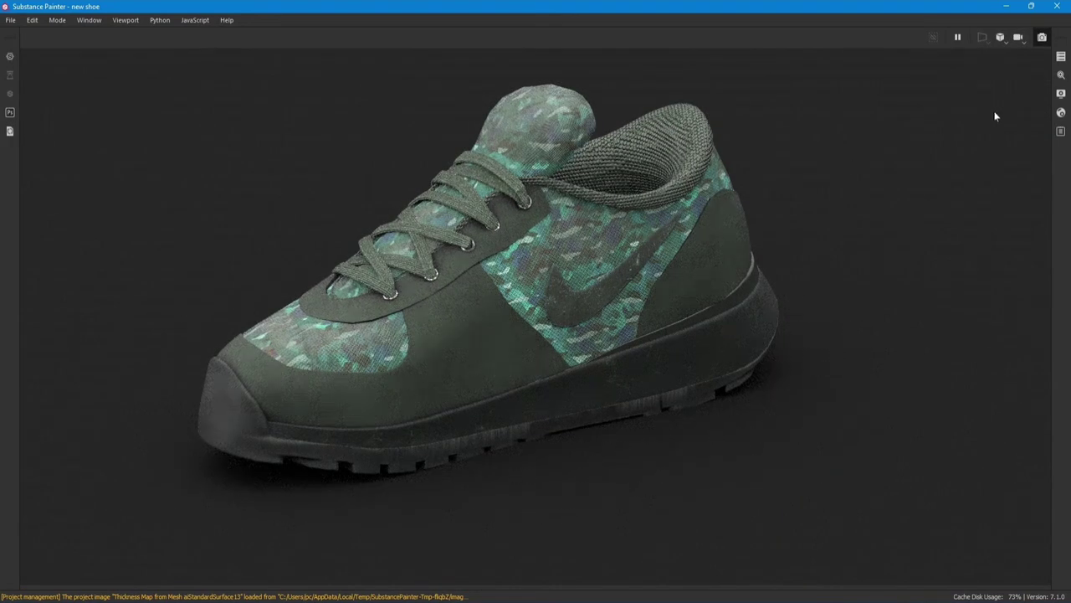
key(Tab)
- Narrow the left properties/shelf dock and list all shelf resources unfiltered
scroll(531, 312, up, 2)
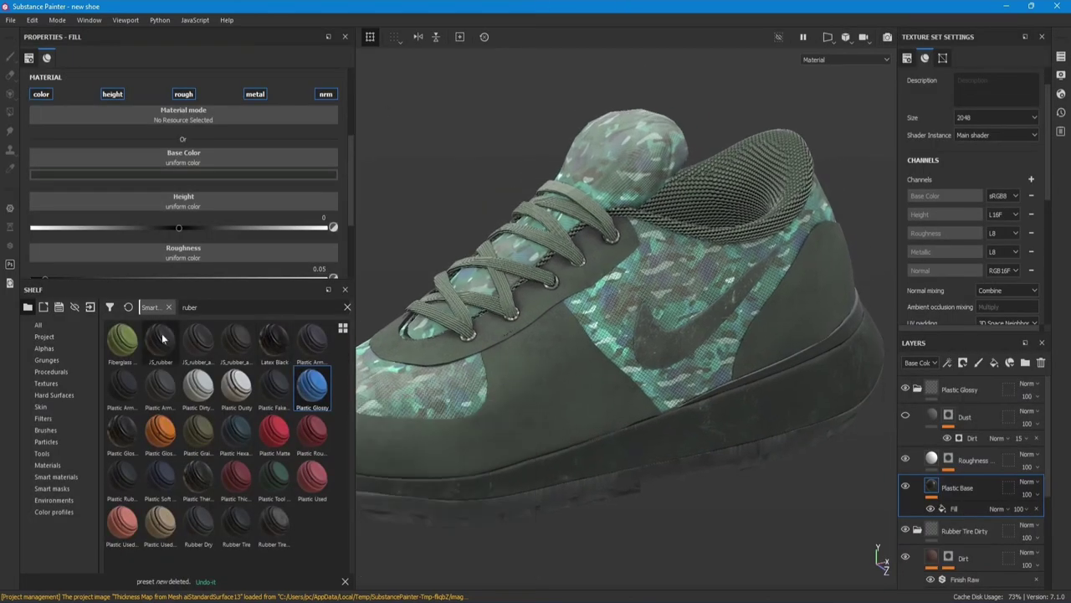
drag(354, 366, 203, 366)
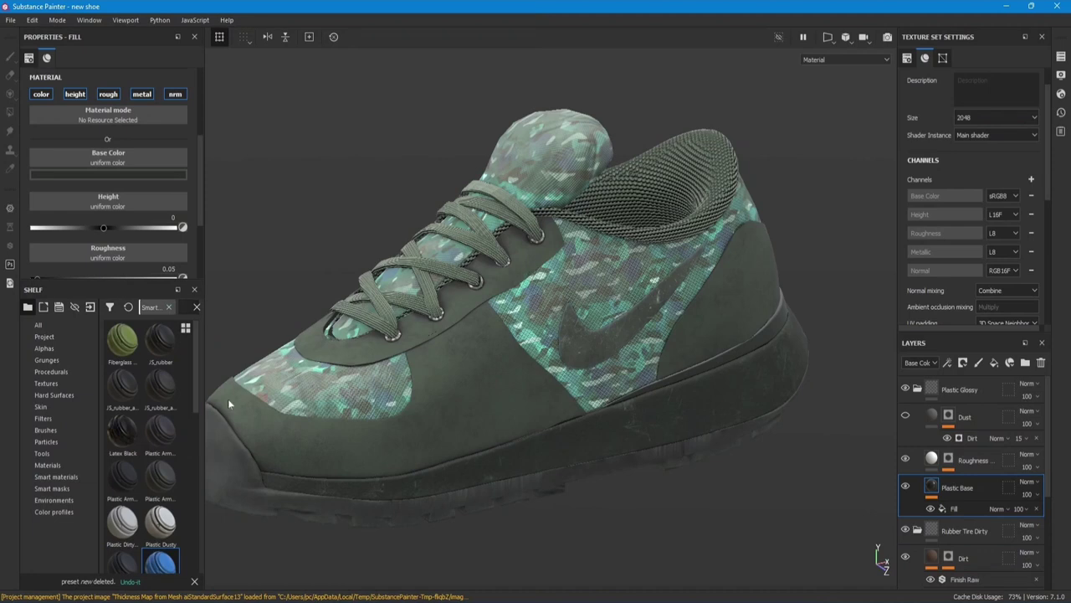
click(43, 325)
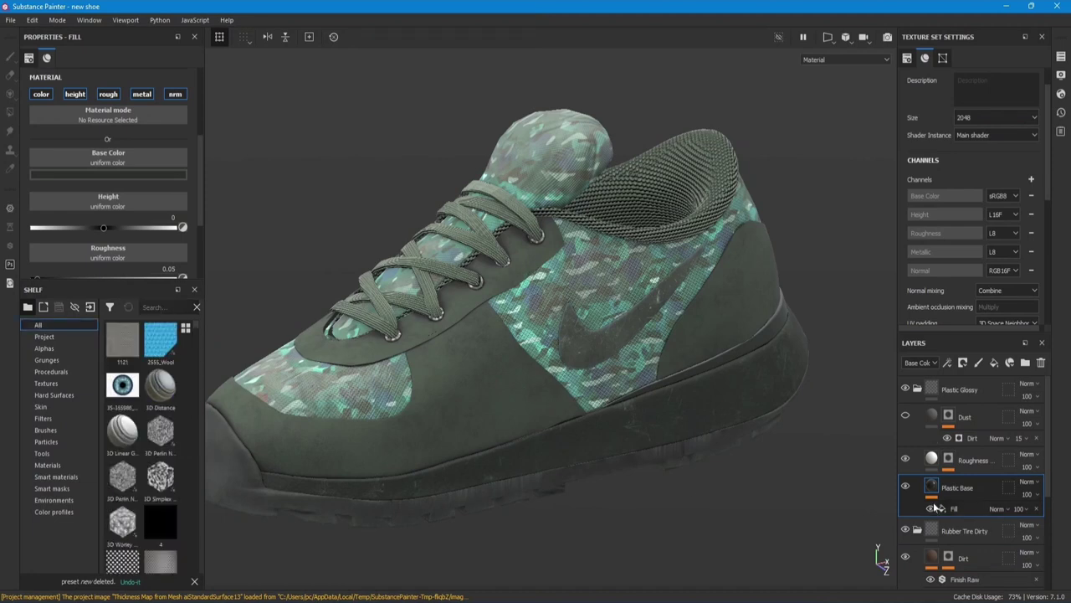
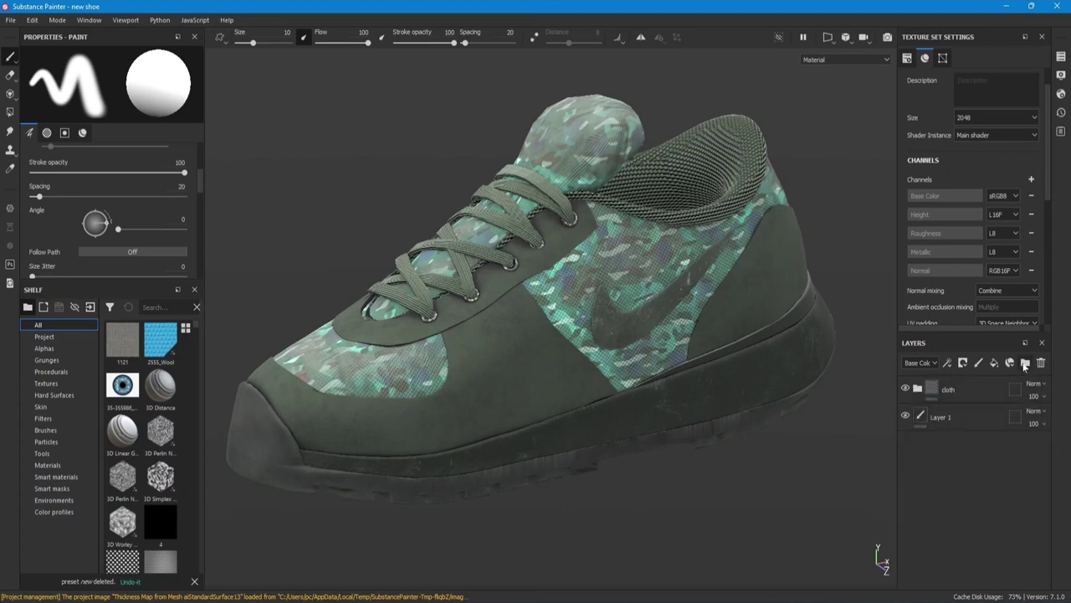
- Create a new folder and a fill layer, and move Fill layer 1 below Folder 1
click(1025, 362)
click(995, 362)
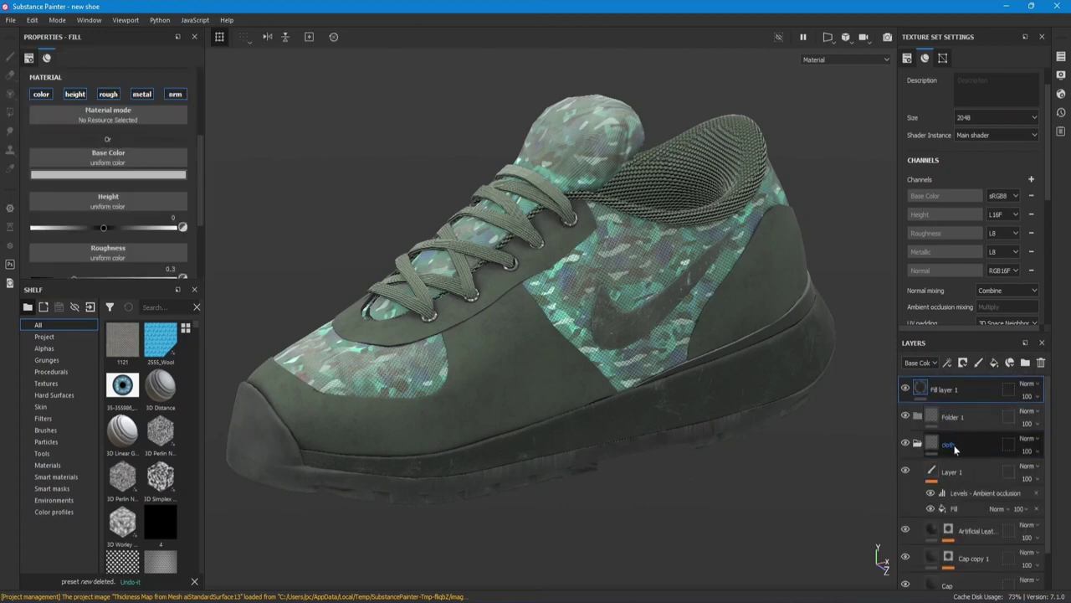
click(918, 444)
drag(944, 389, 942, 426)
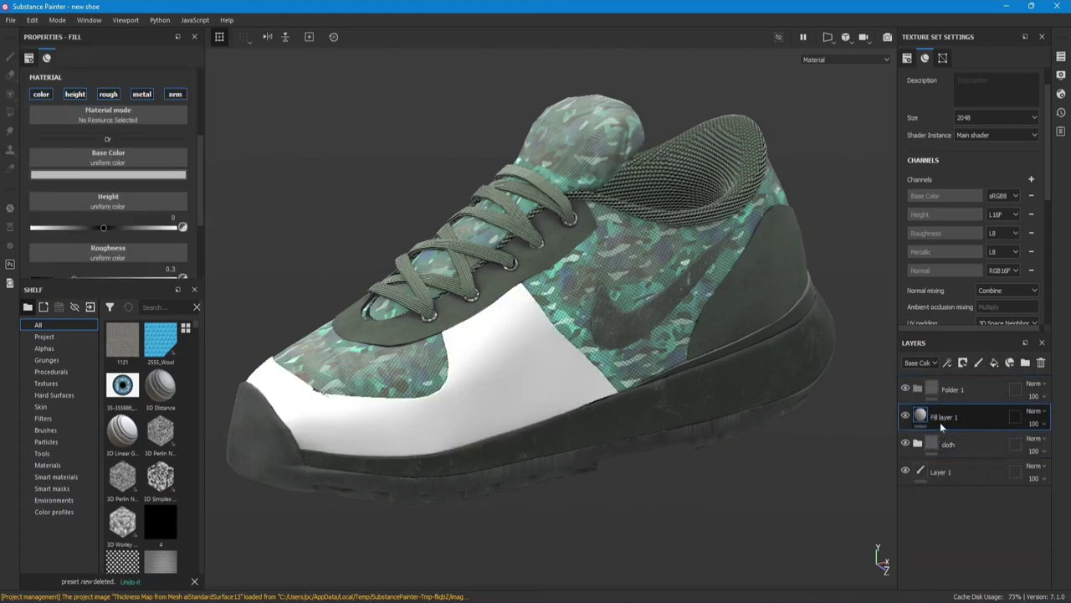
- Give Fill layer 1 a black mask with a paint effect, restoring it after an accidental delete
right_click(937, 417)
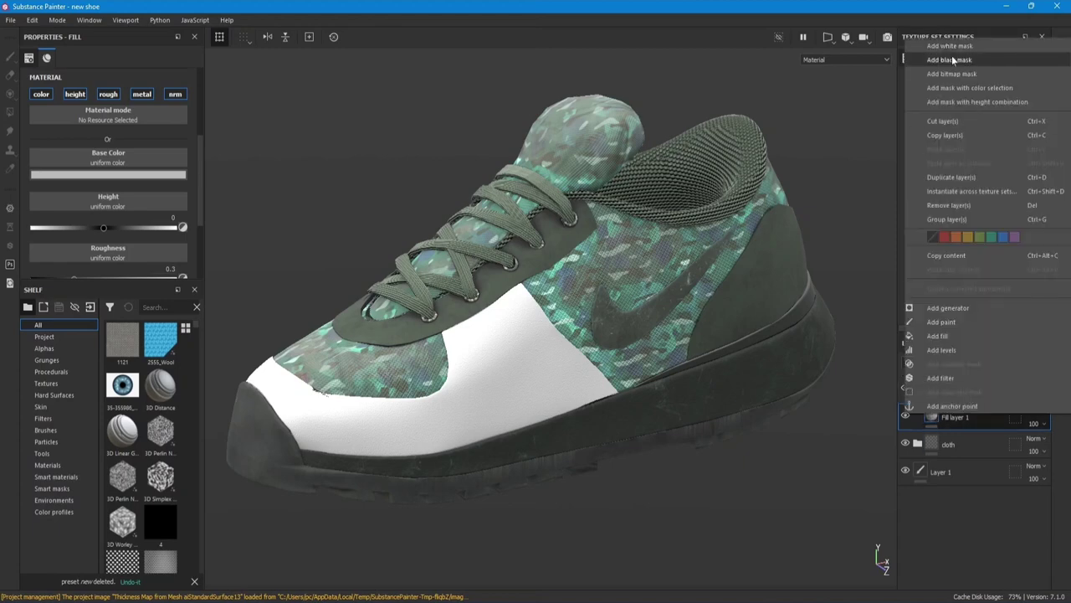
click(952, 60)
right_click(948, 416)
click(946, 377)
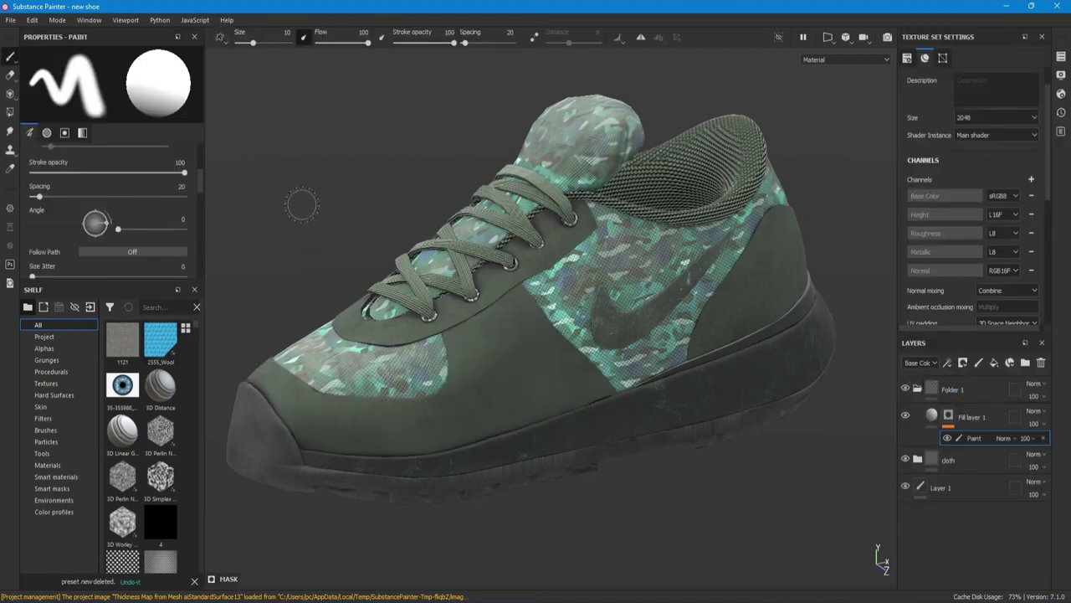
right_click(345, 227)
key(Delete)
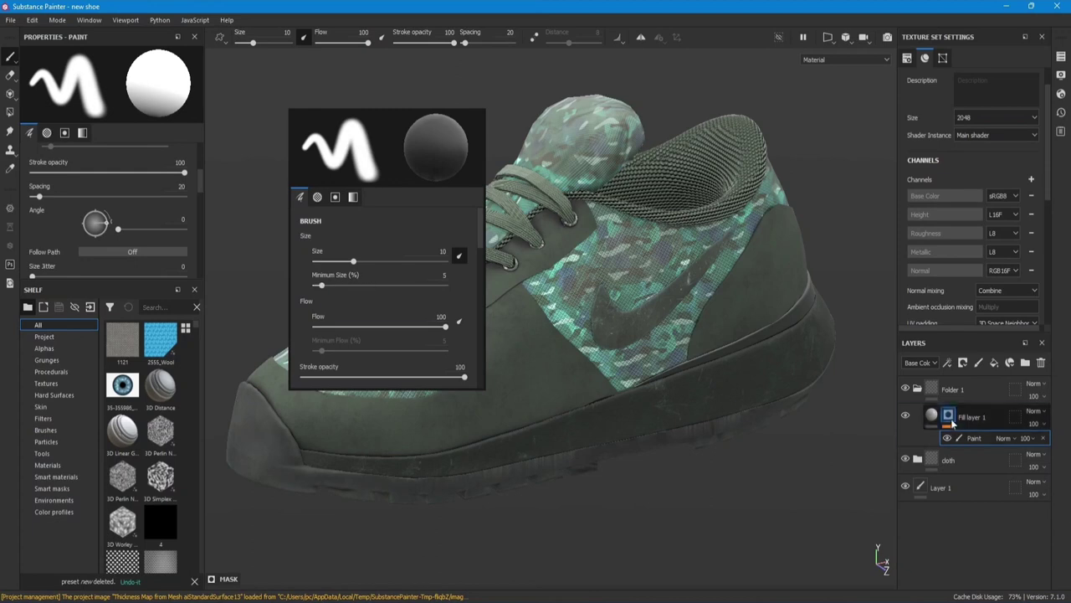
scroll(355, 289, down, 2)
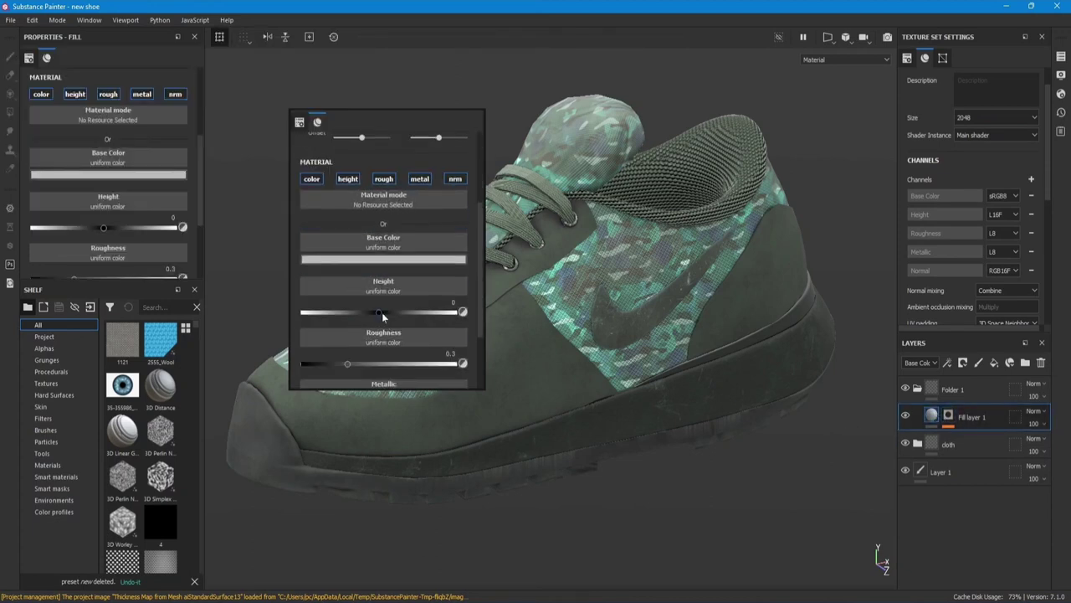
key(ctrl+z)
- Pick the Stitches Straight tool preset and choose its output channel
click(67, 453)
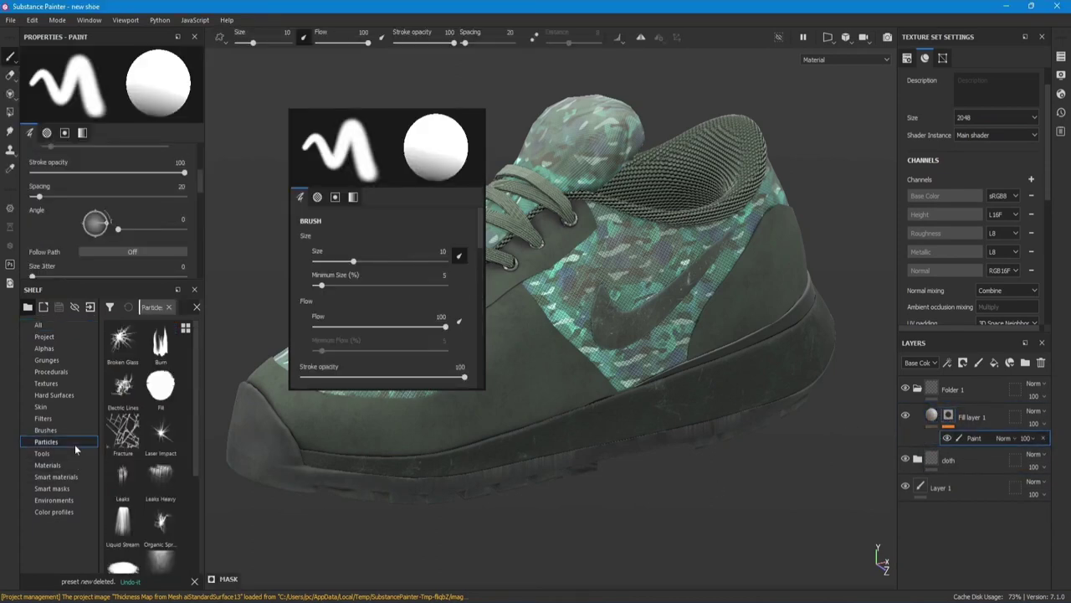
click(155, 505)
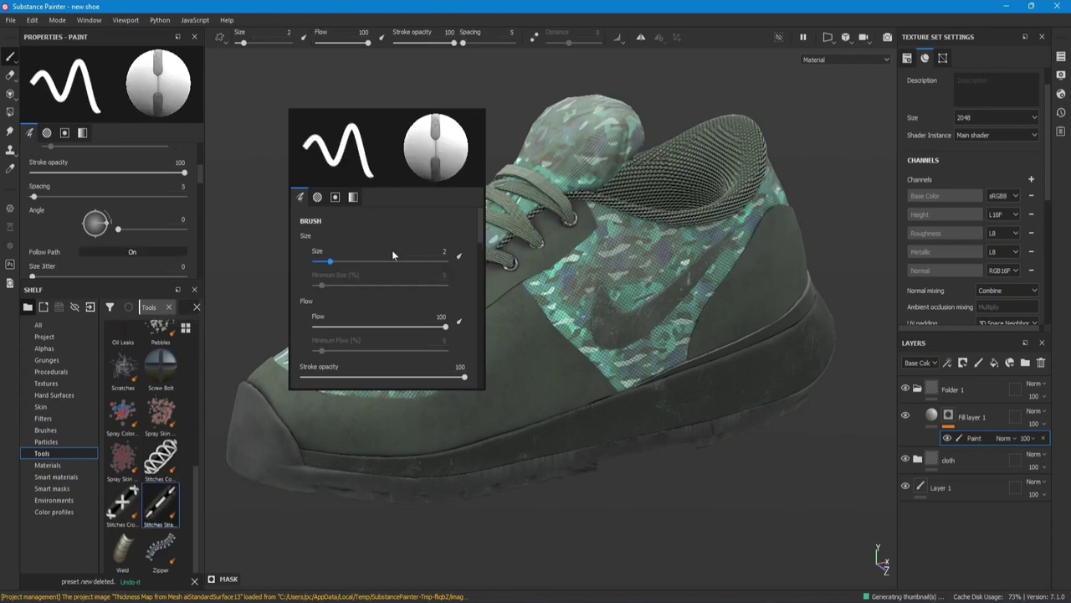
scroll(391, 249, down, 3)
scroll(392, 249, down, 3)
scroll(323, 245, down, 1)
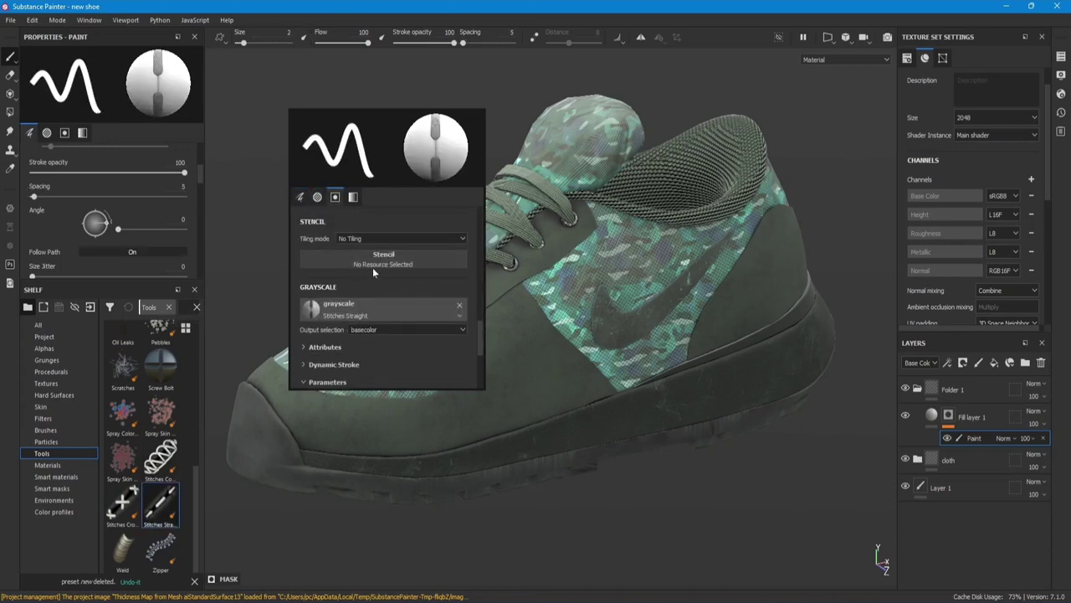
click(402, 238)
click(391, 247)
click(402, 329)
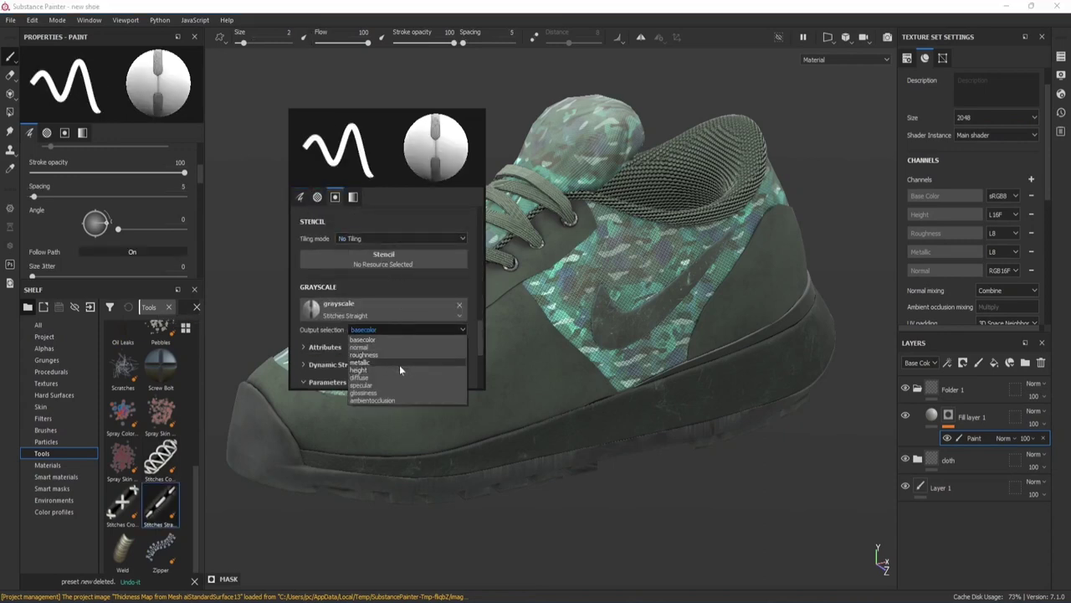
click(398, 368)
scroll(586, 433, up, 3)
scroll(586, 433, up, 3)
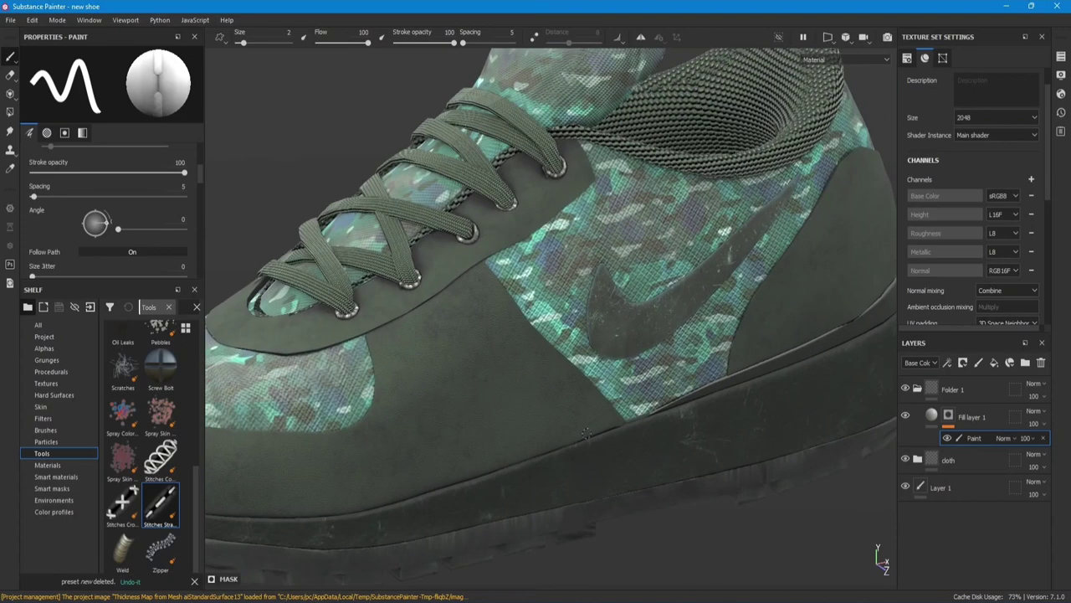
- Test a straight stitch line, undo it, and select the paint effect in the fill layer's mask
click(455, 349)
shift+click(527, 383)
scroll(527, 382, up, 5)
key(ctrl+z)
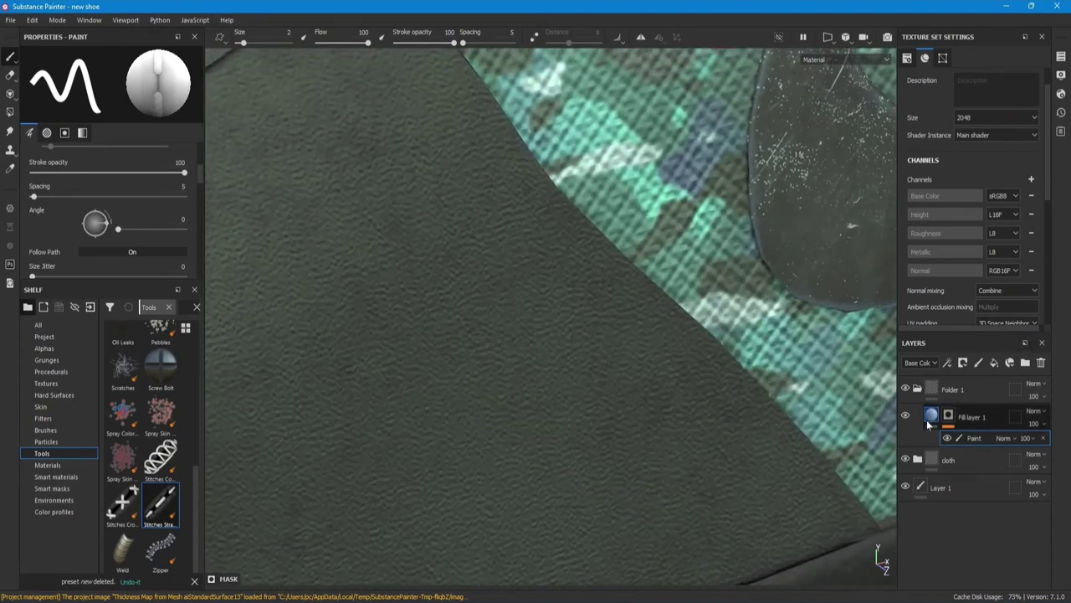
click(929, 418)
key(ctrl+y)
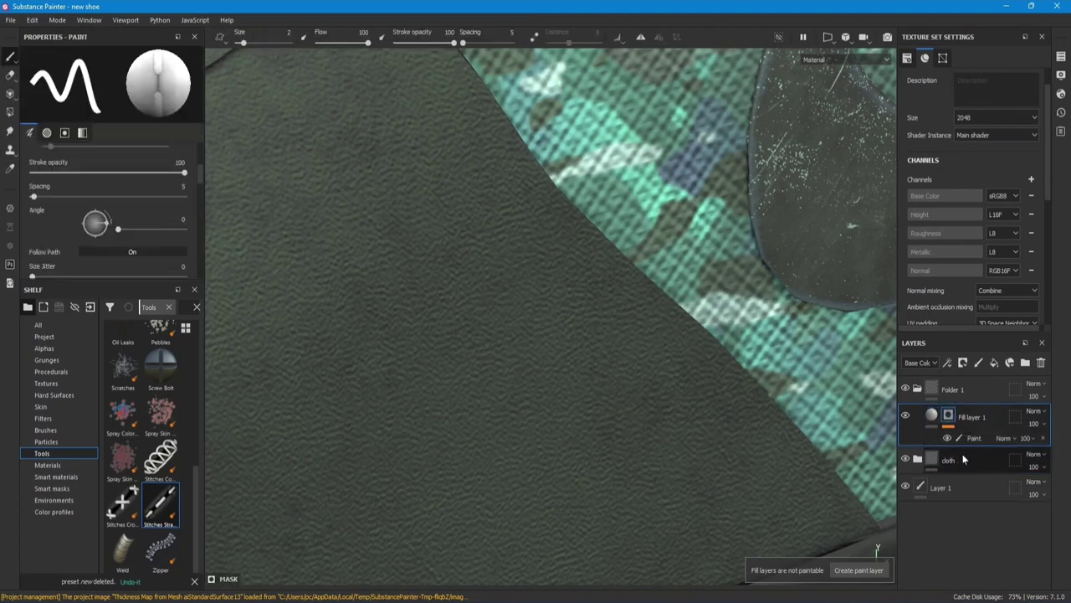
key(ctrl+y)
key(ctrl+z)
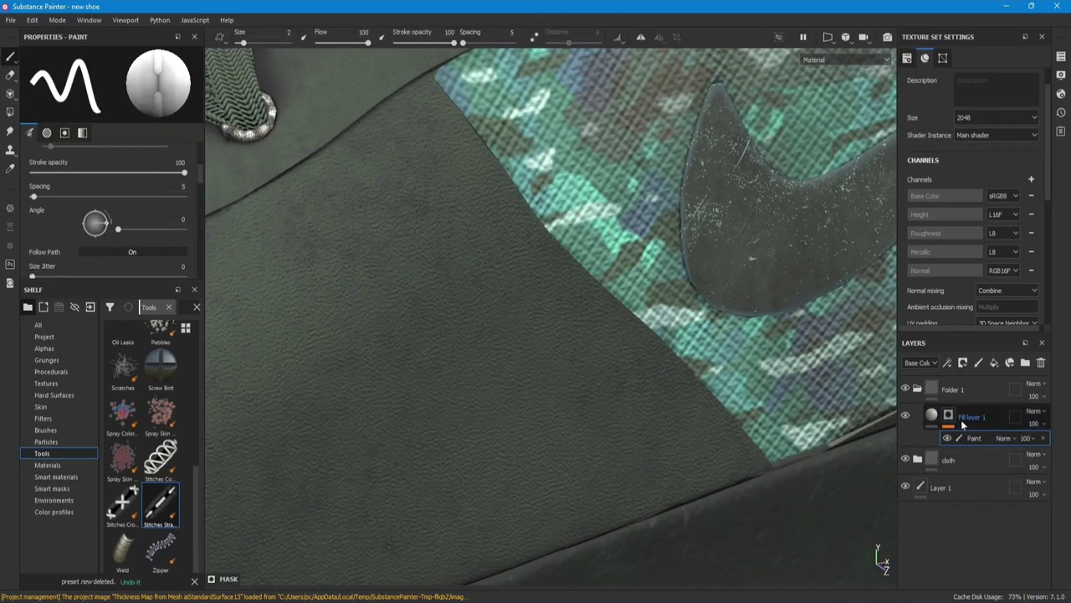
click(930, 416)
key(ctrl+y)
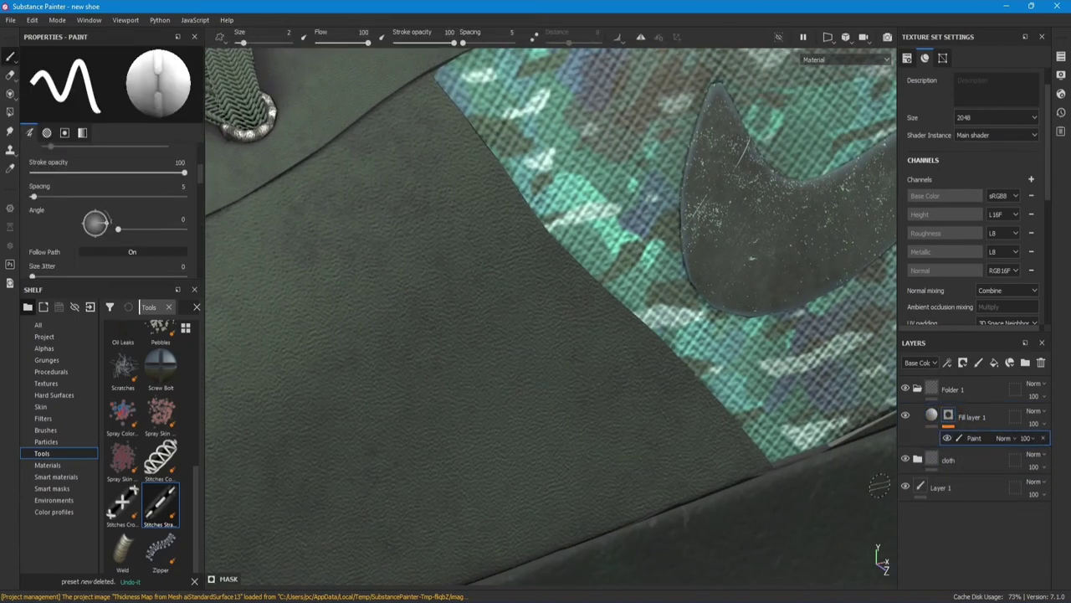
key(ctrl+y)
key(ctrl+z)
click(963, 416)
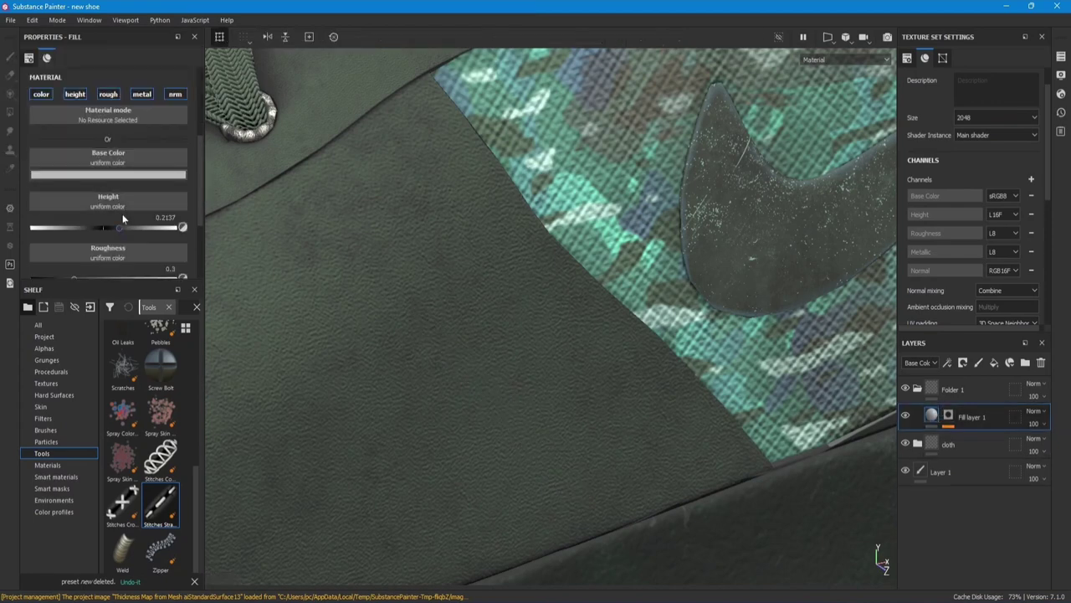
click(976, 439)
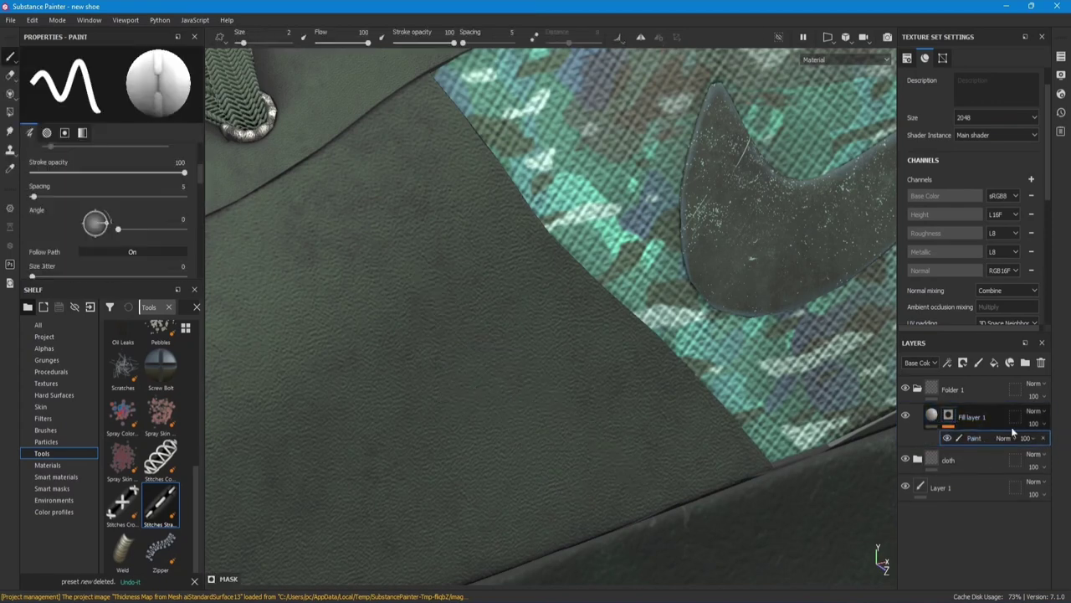
- Send the stitches to basecolor, keep stamp start From Beginning, and randomize the seed per stroke
right_click(263, 238)
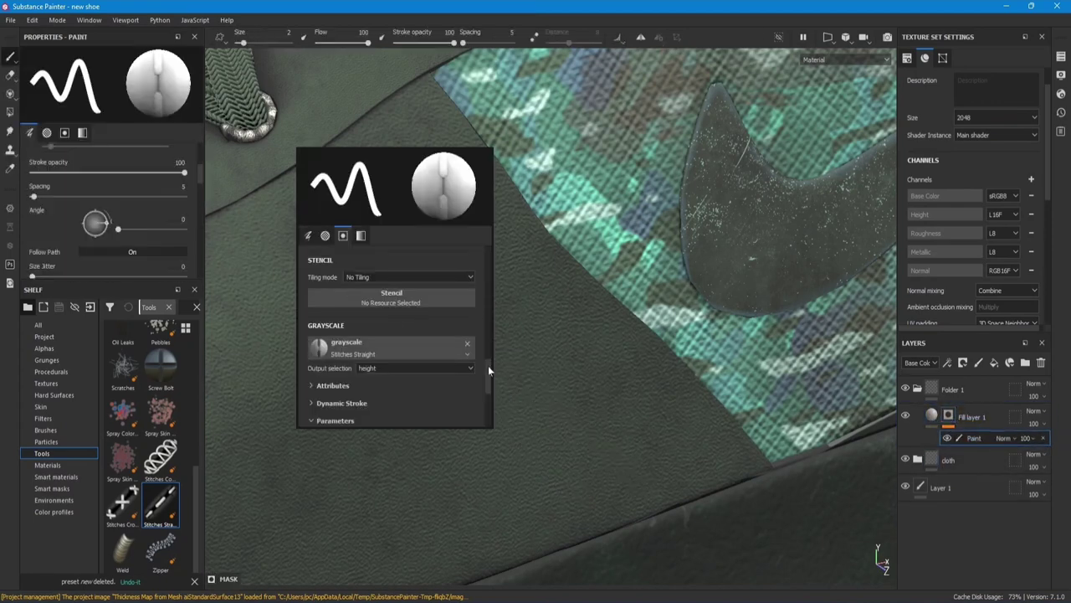
click(373, 368)
click(401, 393)
scroll(421, 398, down, 2)
scroll(421, 399, down, 1)
click(341, 297)
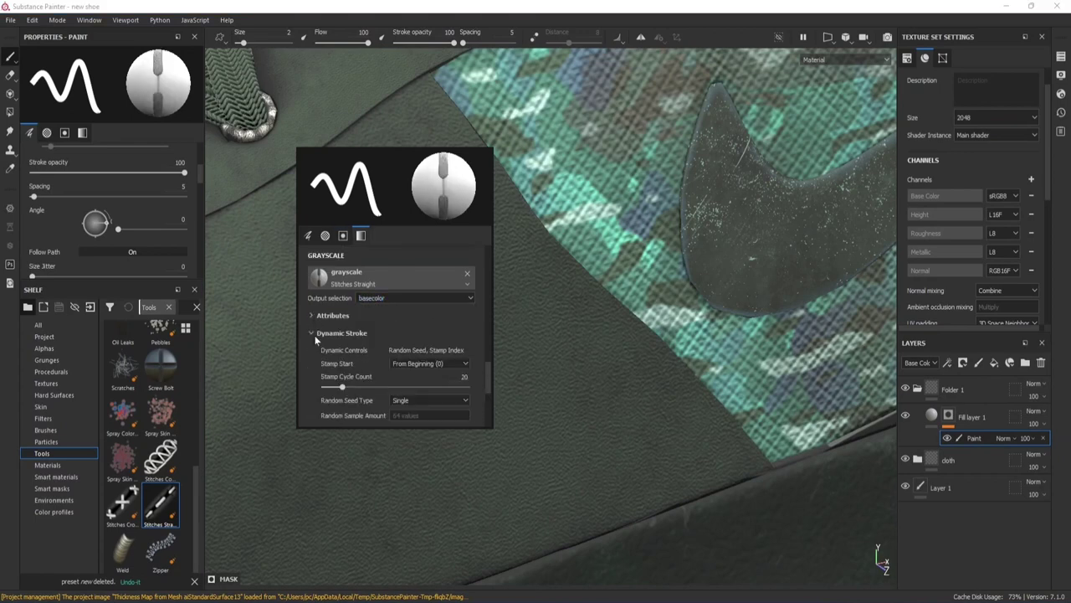
click(431, 328)
click(435, 336)
click(443, 366)
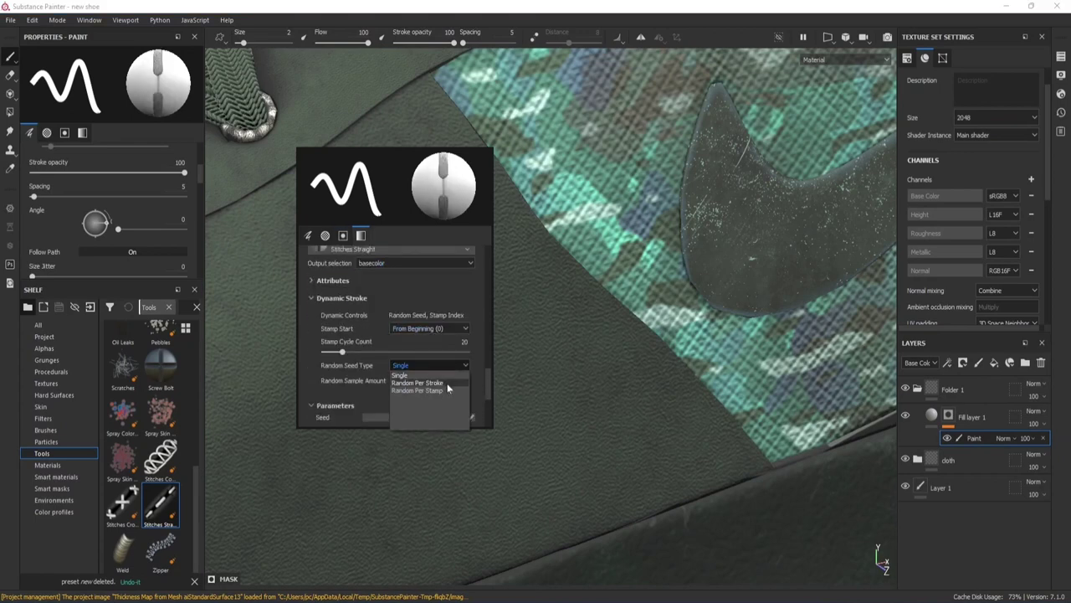
click(447, 384)
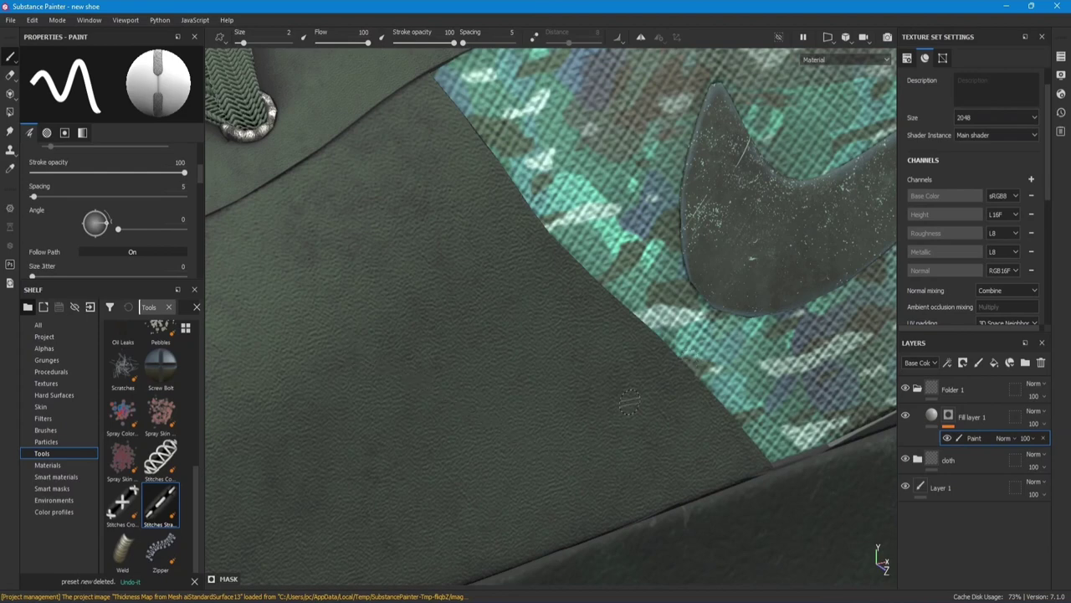
- Switch to 2 - Running Double stitches and paint a double stitch line across the leather
right_click(308, 352)
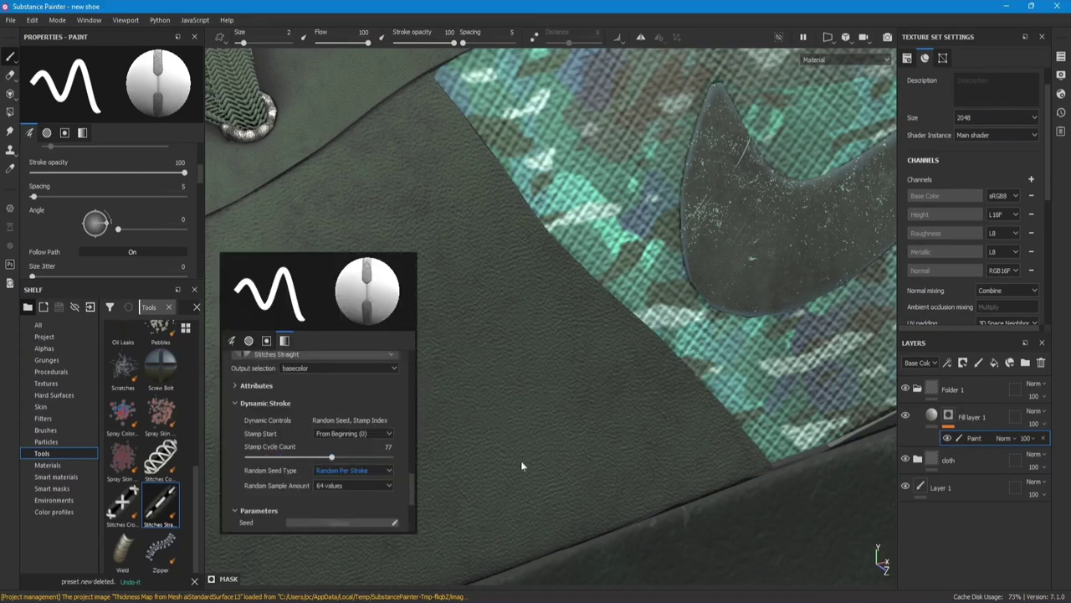
drag(360, 281, 473, 400)
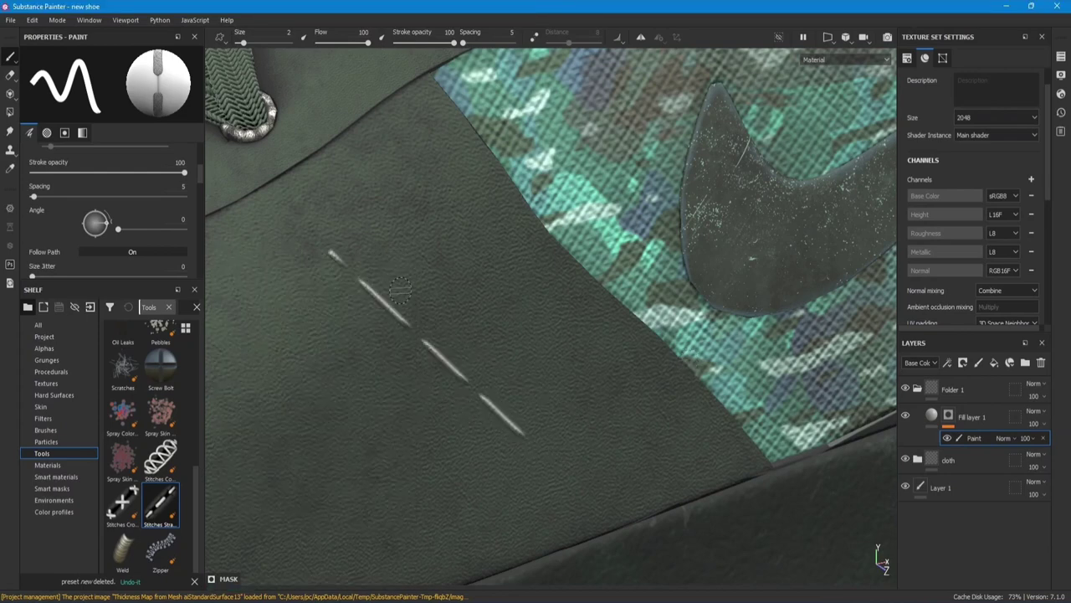
key(ctrl+z)
right_click(469, 393)
click(320, 263)
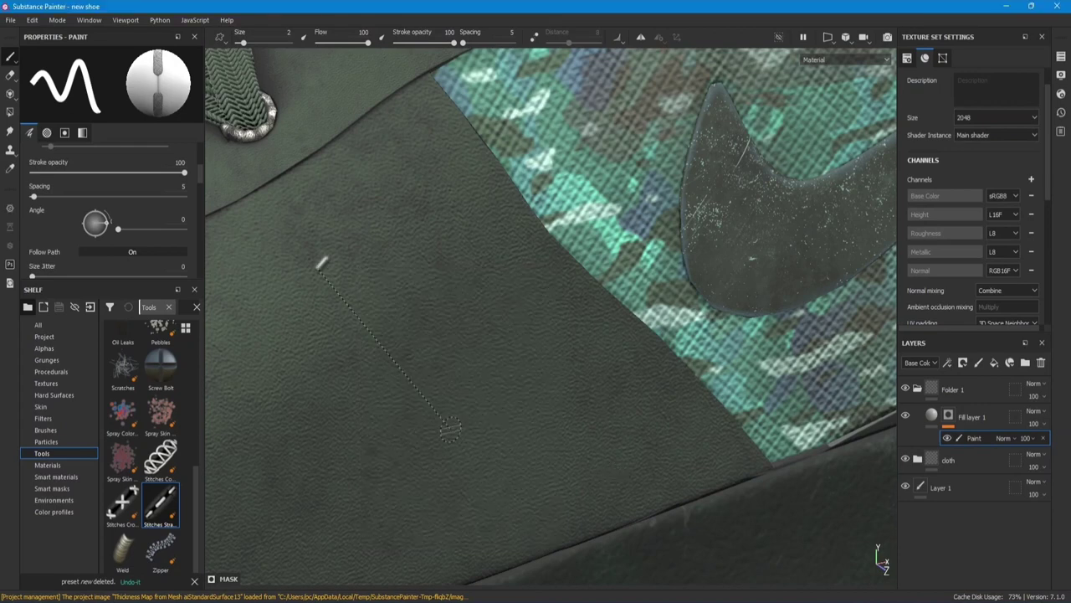
right_click(507, 400)
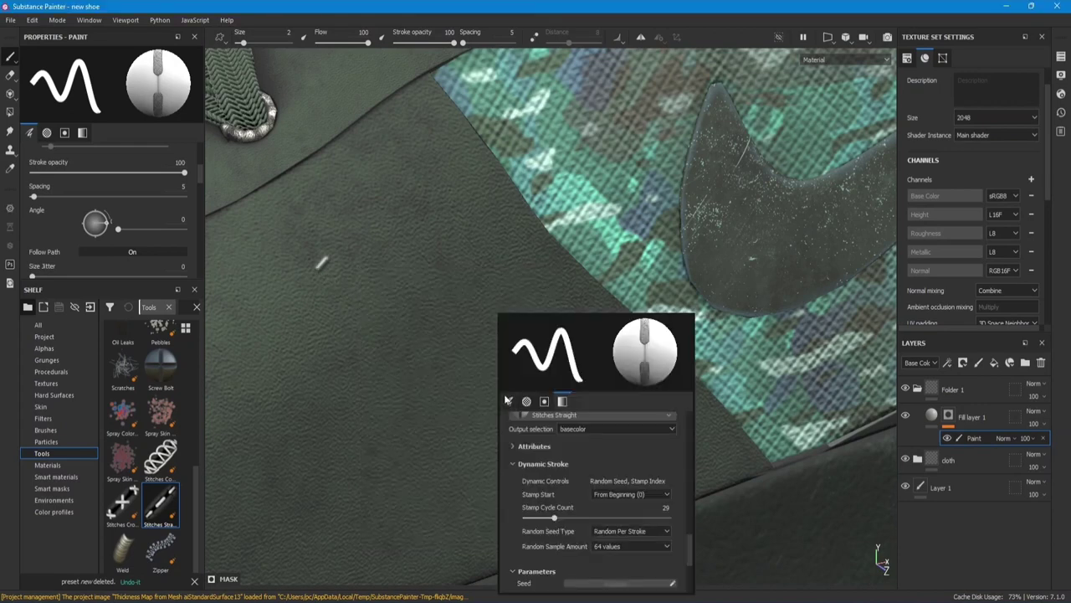
scroll(615, 557, down, 3)
click(619, 513)
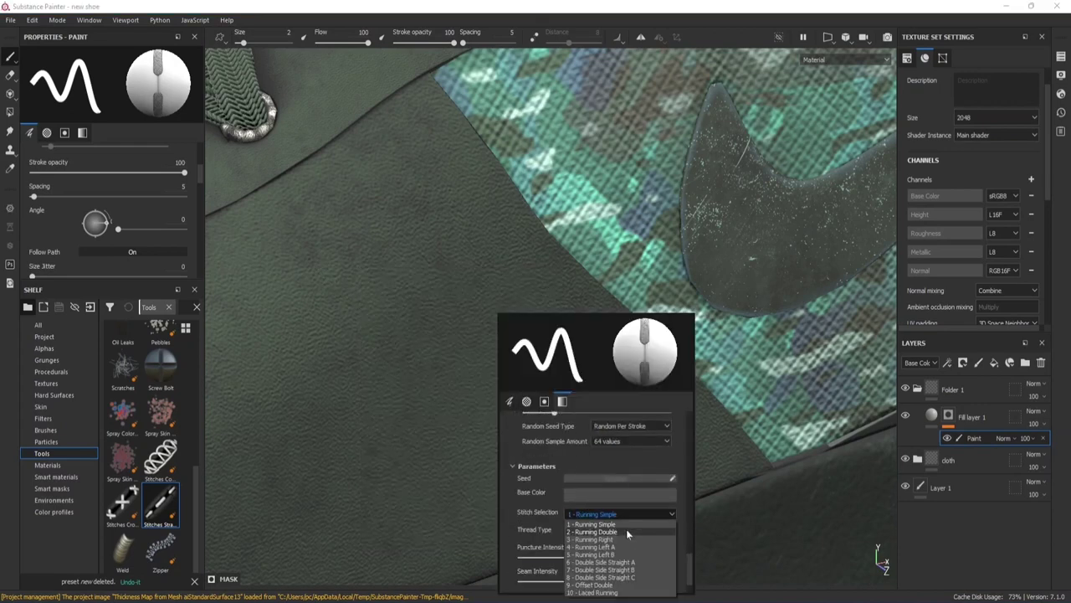
click(626, 529)
drag(302, 244, 507, 447)
- Change the stitch style to 9 - Offset Double
right_click(411, 351)
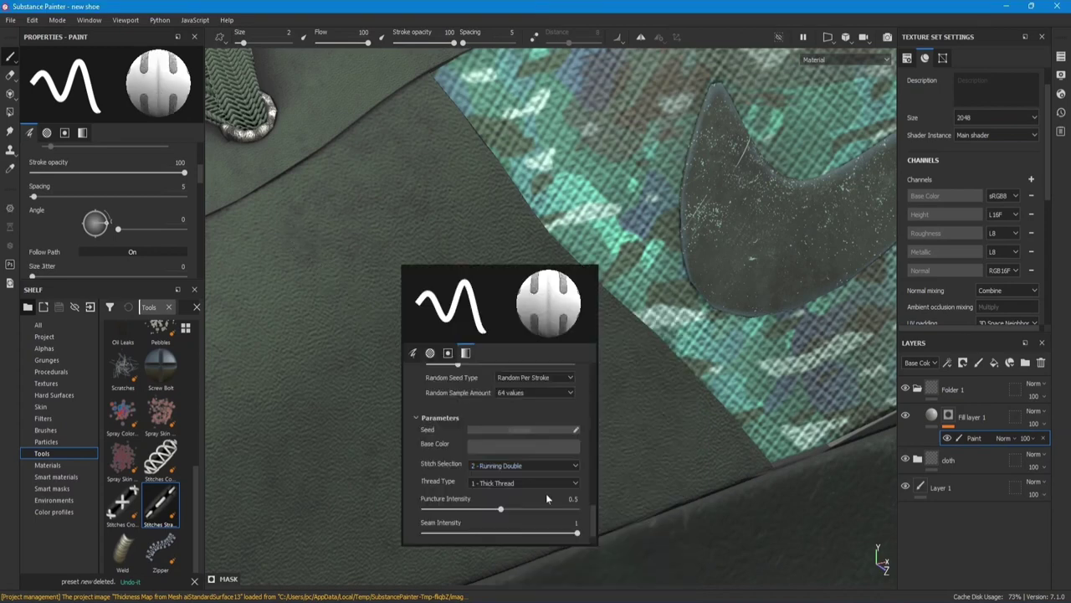
click(521, 465)
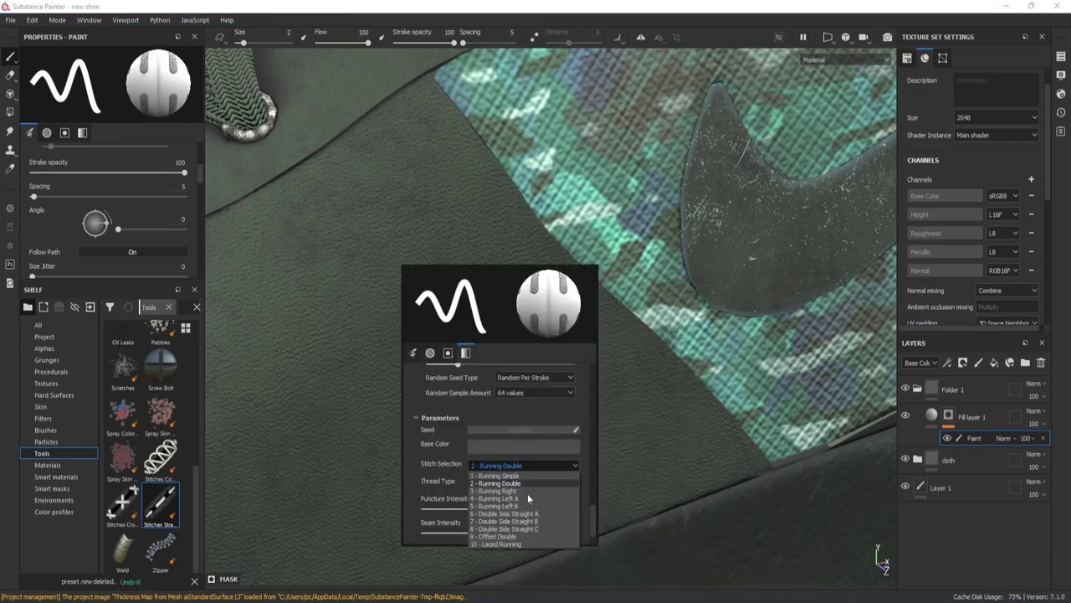
click(528, 537)
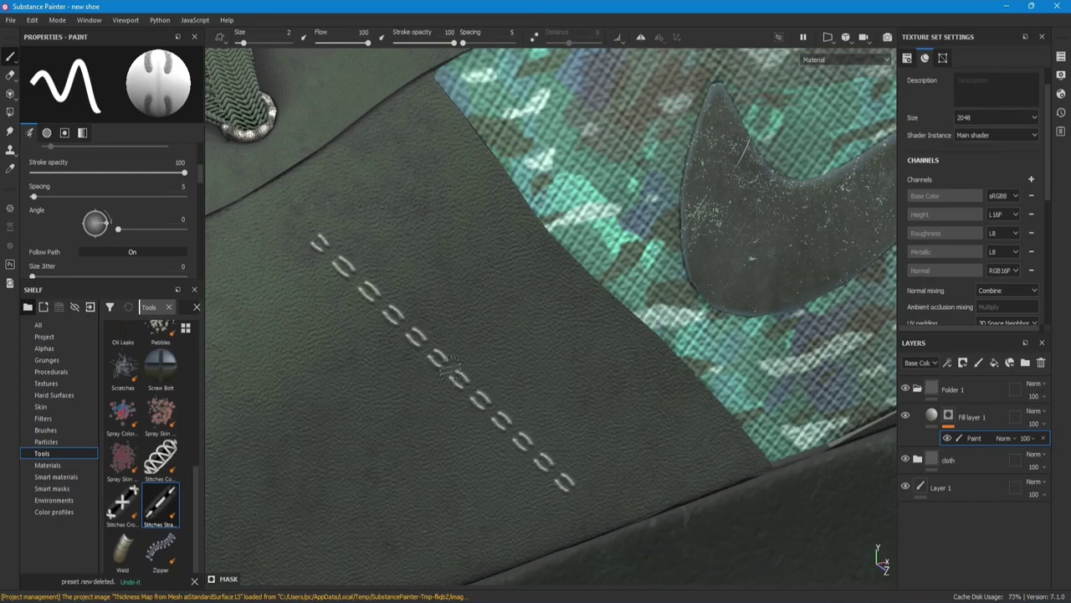
alt+drag(556, 488, 394, 323)
scroll(530, 343, up, 3)
- In a full-size viewport, stitch up the leather seam bordering the camo panel
key(Tab)
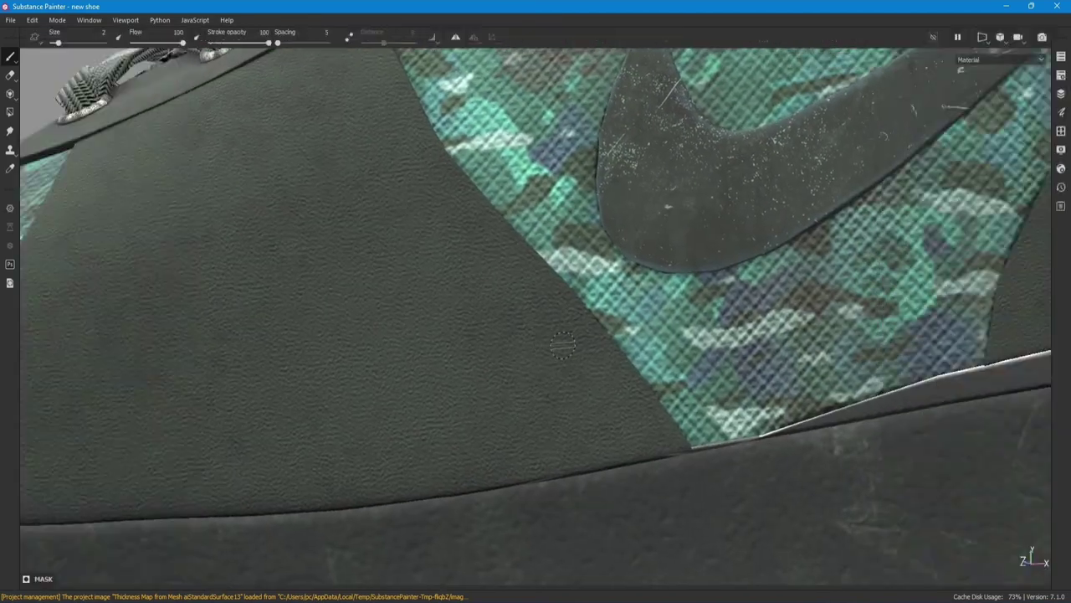
shift+click(673, 428)
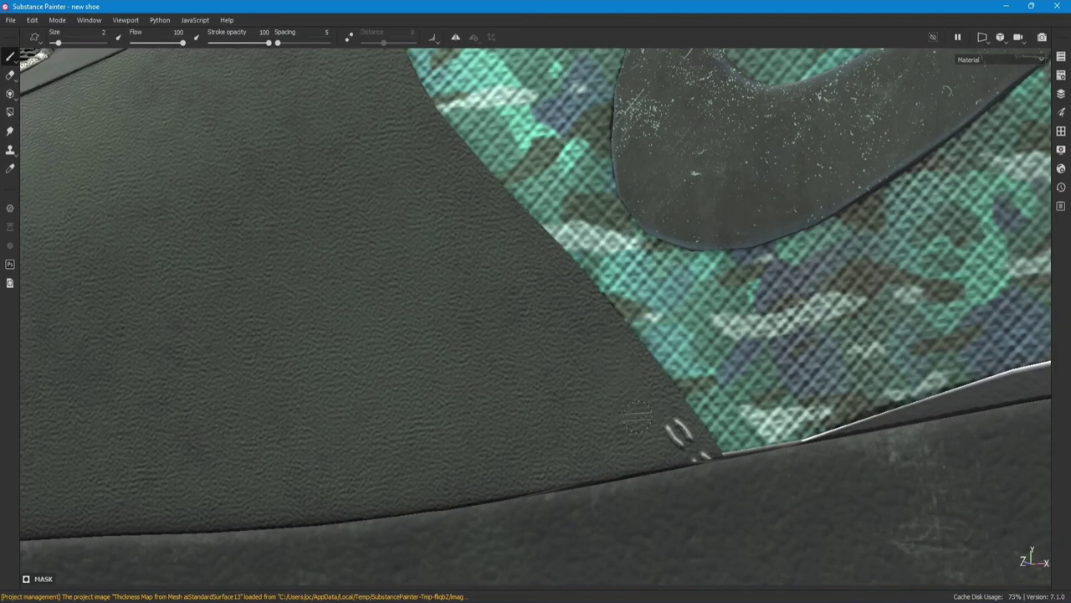
alt+drag(641, 411, 632, 490)
shift+drag(524, 358, 486, 303)
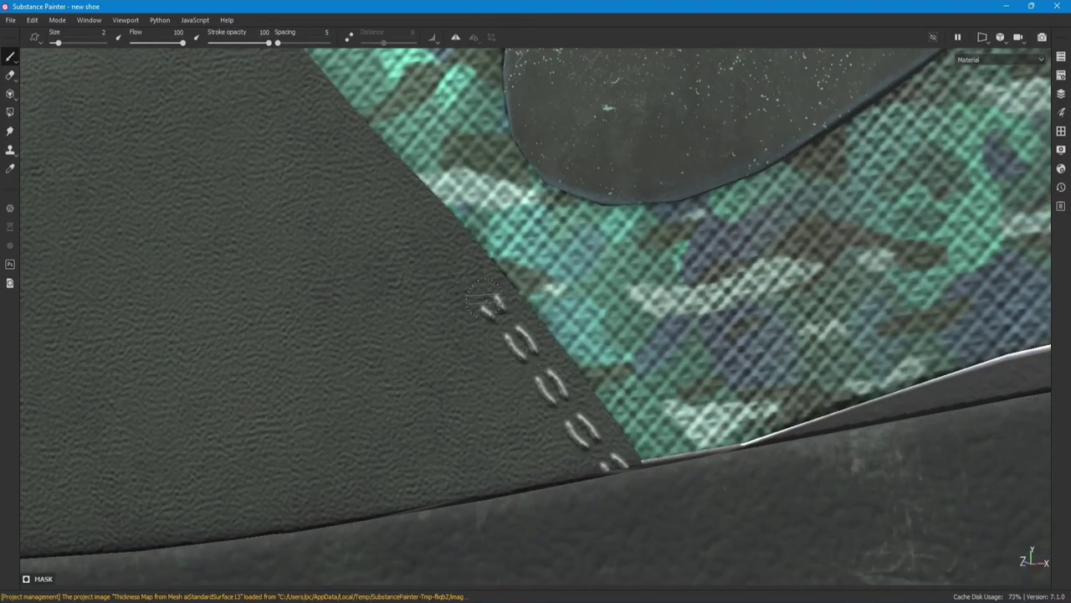
shift+drag(379, 192, 294, 102)
alt+right_drag(793, 437, 793, 251)
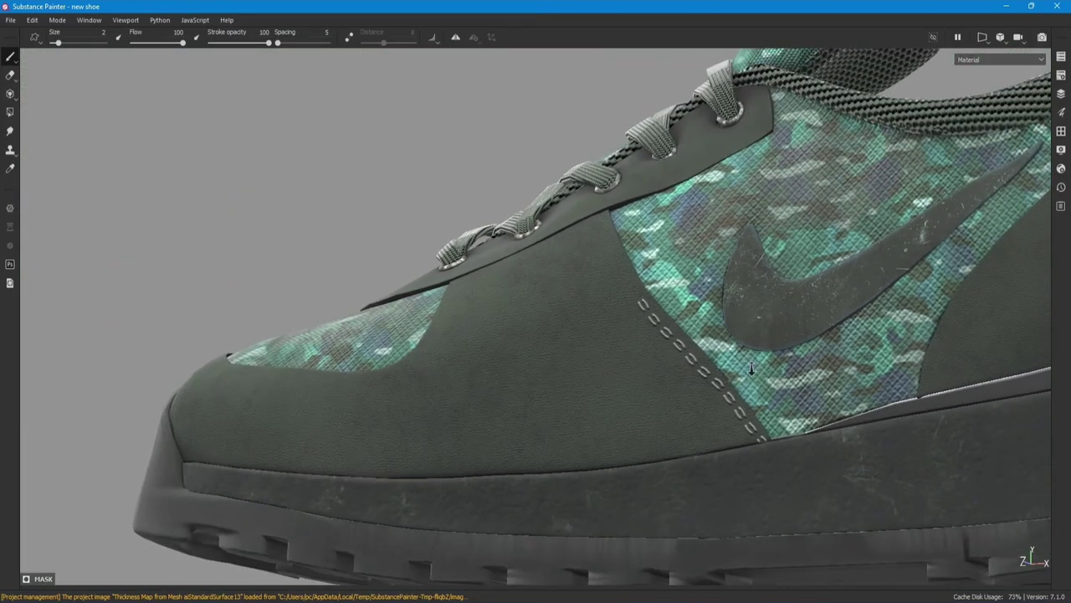
alt+drag(793, 251, 920, 468)
mouse_move(921, 469)
alt+right_down()
mouse_move(1057, 496)
mouse_move(1057, 586)
alt+right_up()
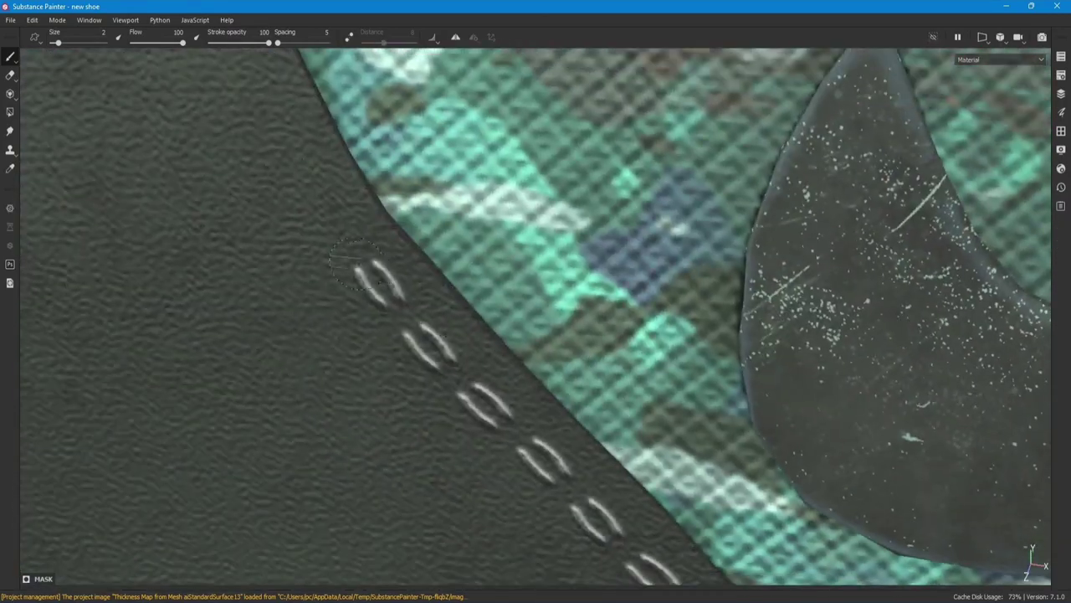
- Stitch straight down the toe-panel seam from the laces and along its bottom curve
alt+drag(356, 263, 517, 310)
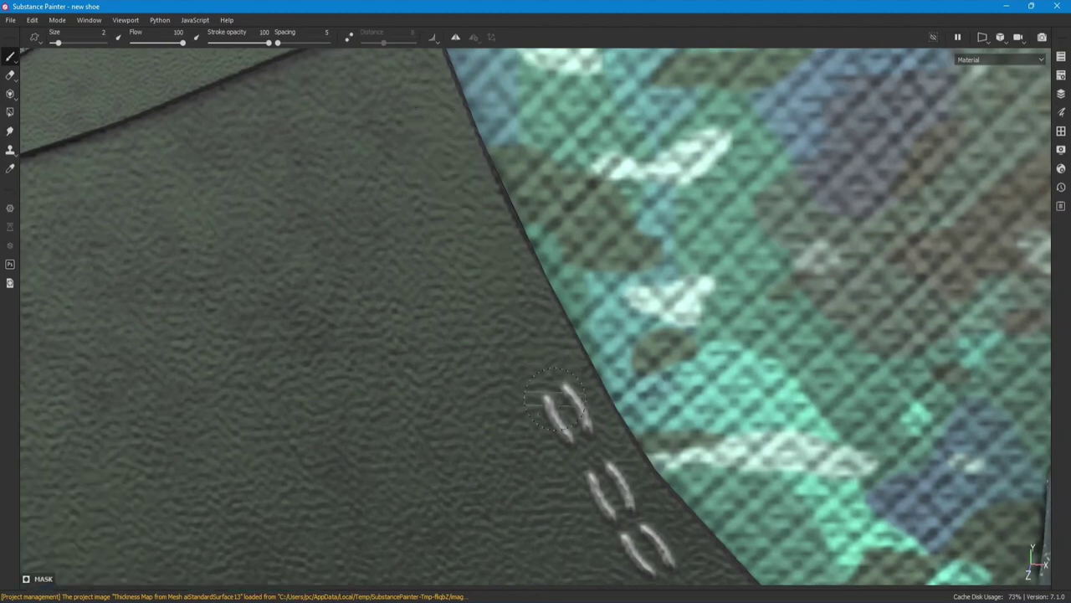
mouse_move(441, 141)
alt+mouse_down()
mouse_move(508, 375)
mouse_move(496, 306)
mouse_move(418, 180)
alt+mouse_up()
click(411, 205)
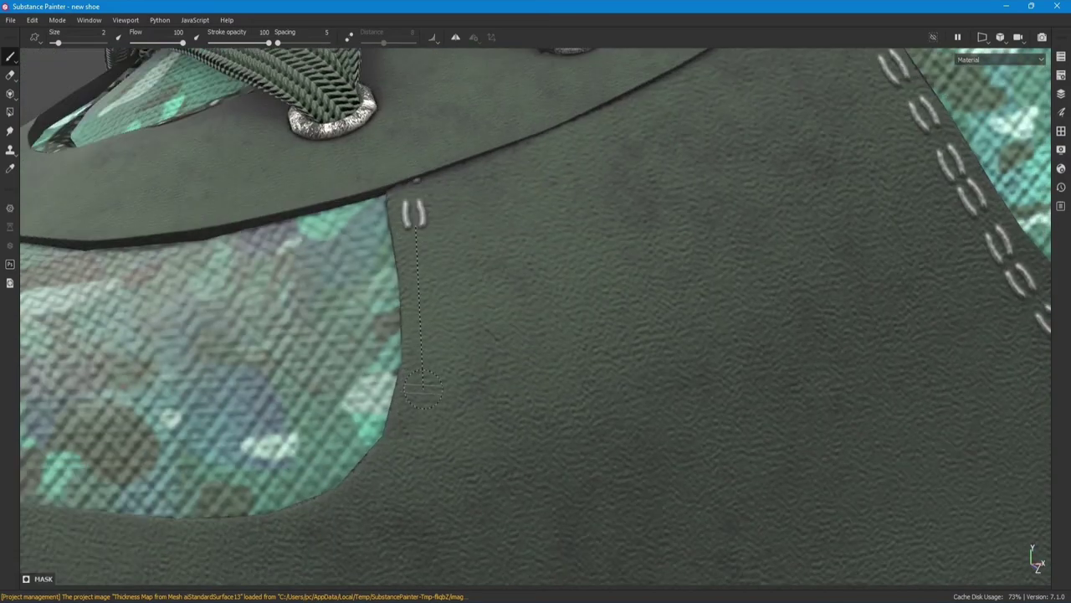
shift+click(425, 320)
shift+click(417, 422)
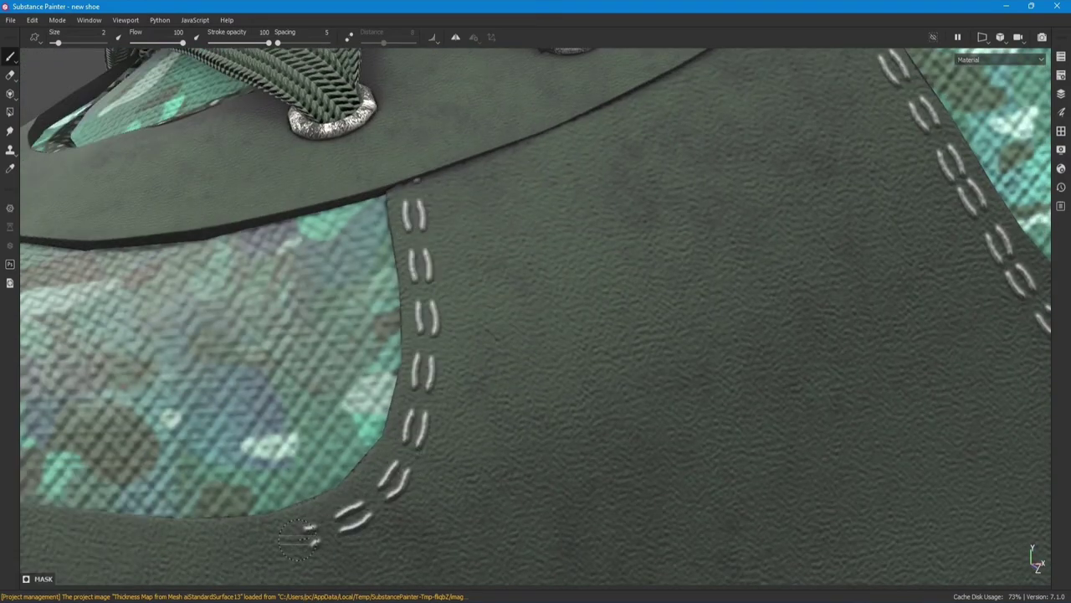
drag(298, 539, 50, 536)
mouse_move(50, 536)
alt+mouse_down()
mouse_move(825, 335)
mouse_move(801, 431)
mouse_move(548, 385)
mouse_move(444, 352)
mouse_move(519, 334)
alt+mouse_up()
- Recolour the stitch fill layer with teal eyedropped from the camo fabric, after trying red
key(f)
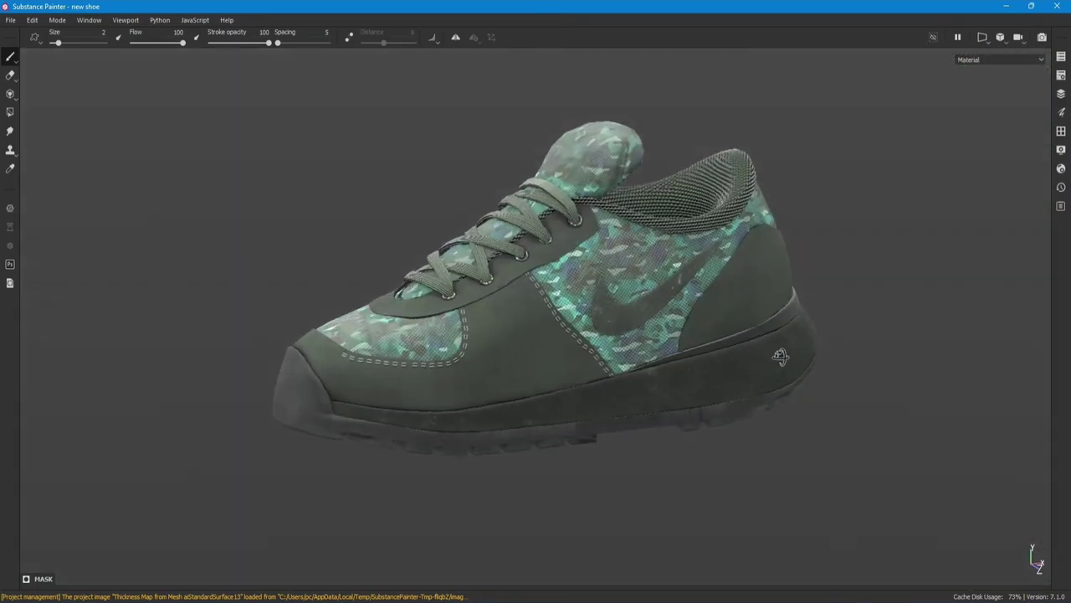
key(Tab)
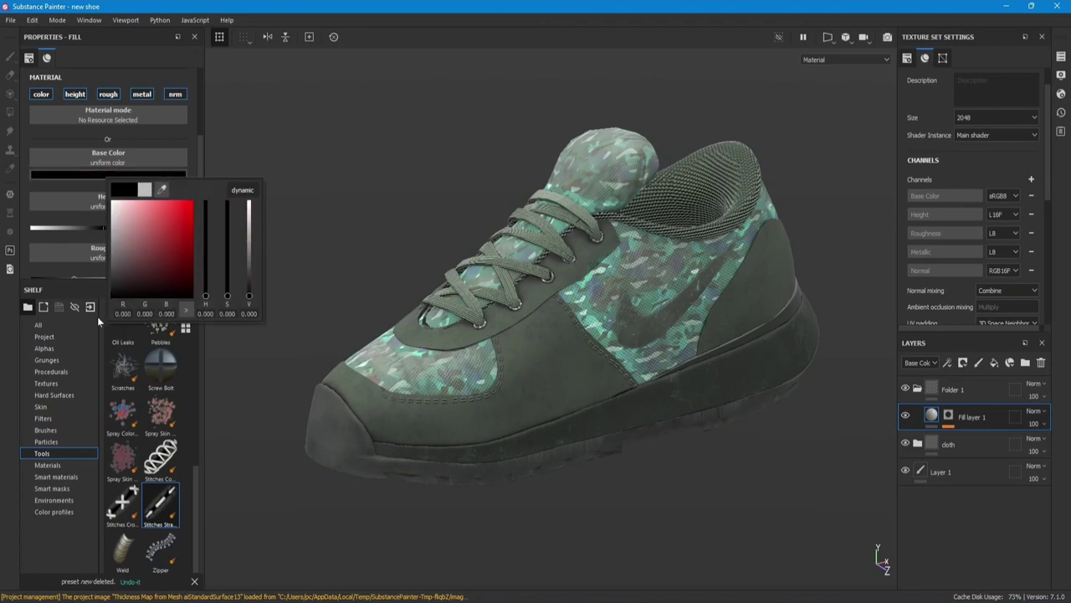
scroll(812, 362, up, 3)
scroll(812, 362, up, 3)
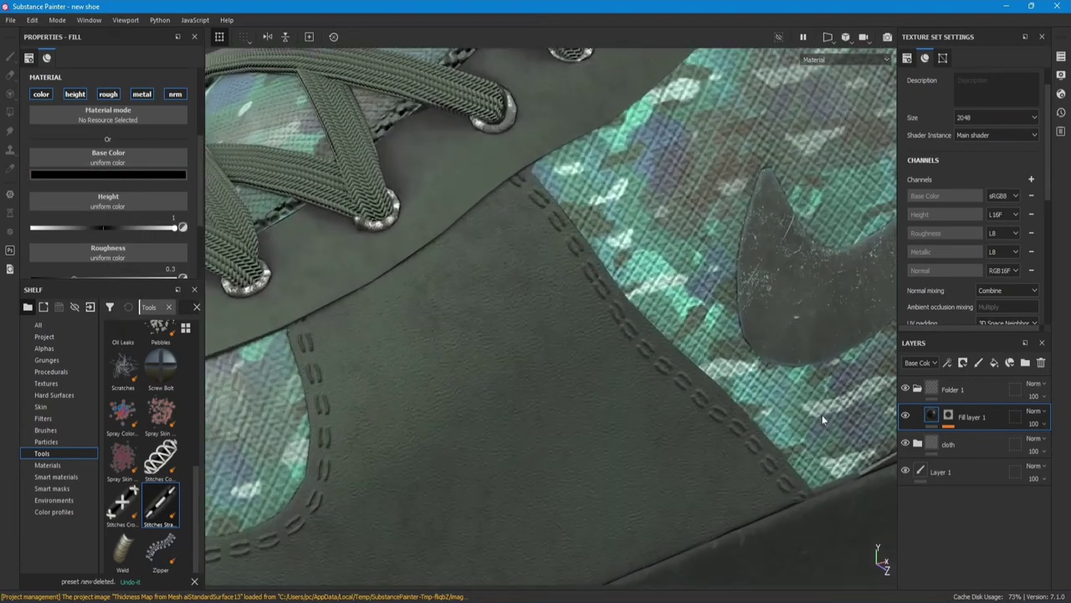
scroll(812, 362, up, 3)
click(108, 174)
drag(161, 231, 156, 215)
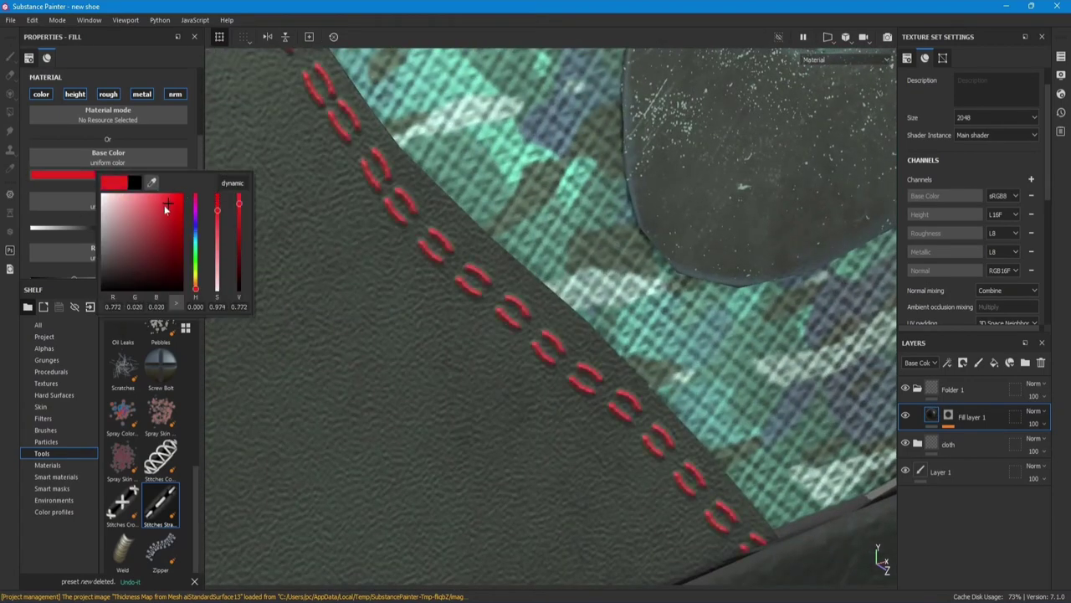
click(155, 181)
click(524, 315)
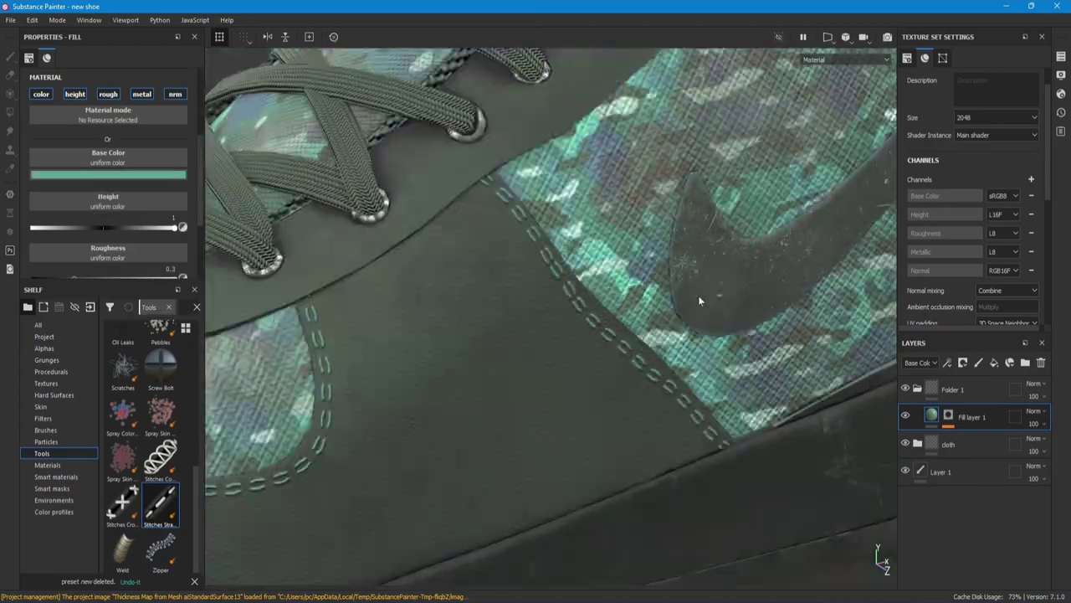
scroll(524, 315, down, 5)
- Switch to the path-traced render preview and move closer to the shoe
key(F10)
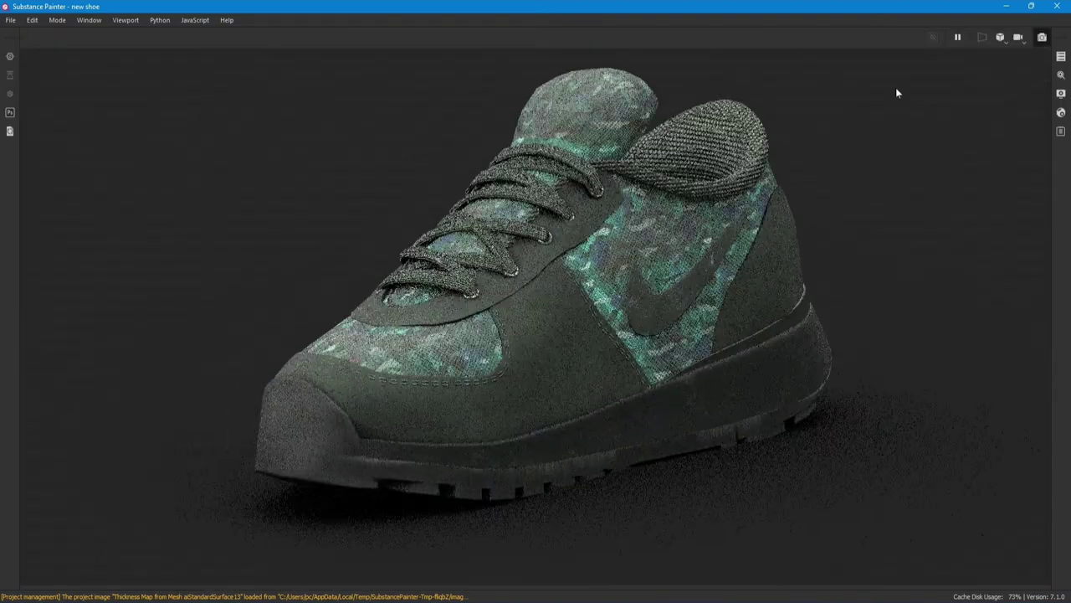
mouse_move(694, 452)
alt+mouse_down()
mouse_move(564, 466)
mouse_move(607, 469)
alt+mouse_up()
scroll(607, 469, up, 3)
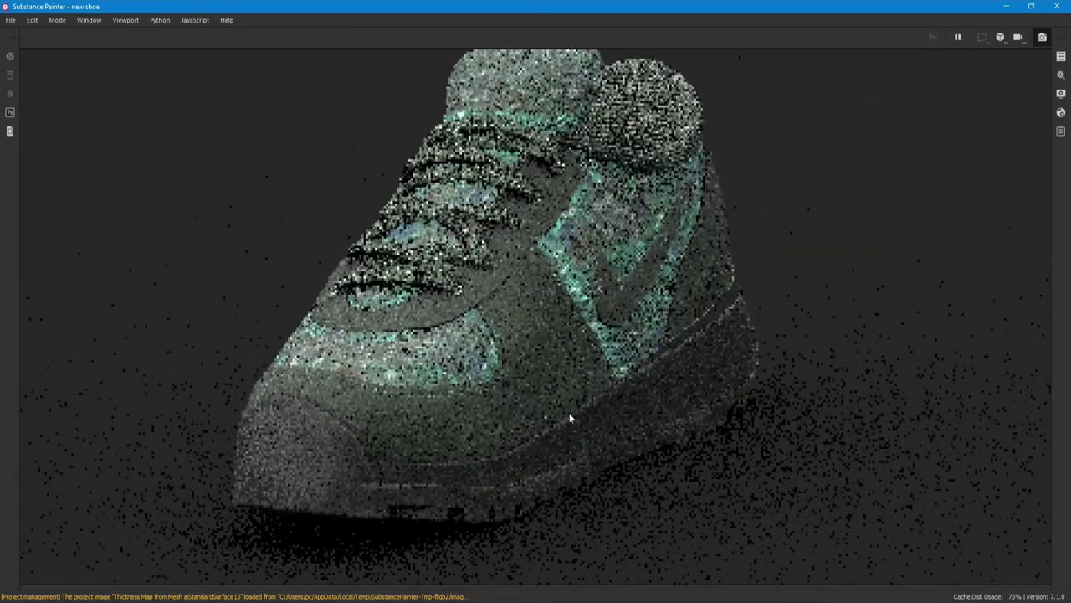
scroll(604, 408, up, 2)
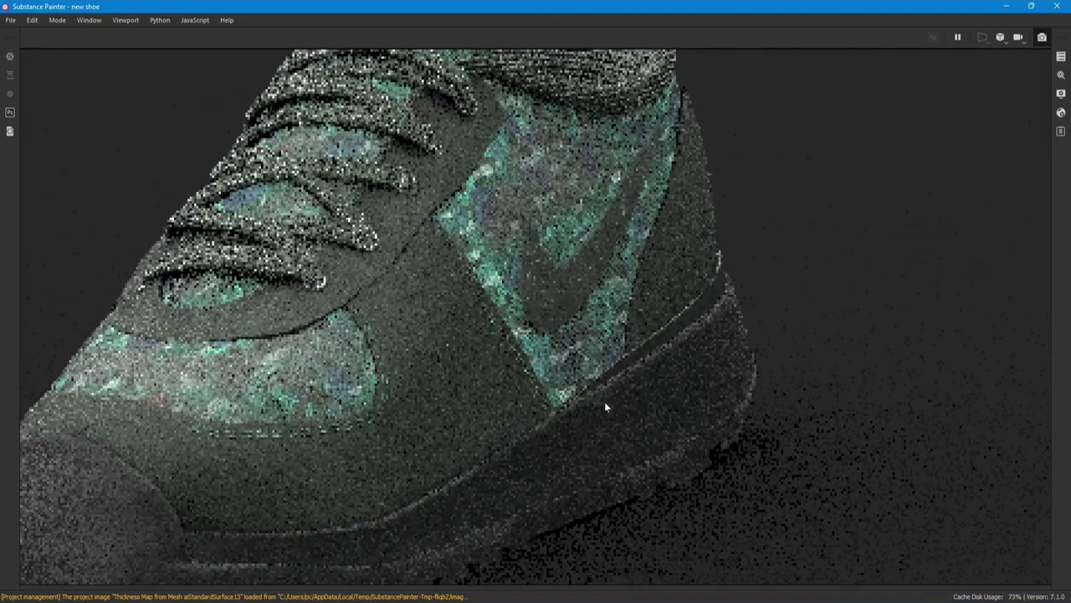
scroll(604, 406, up, 2)
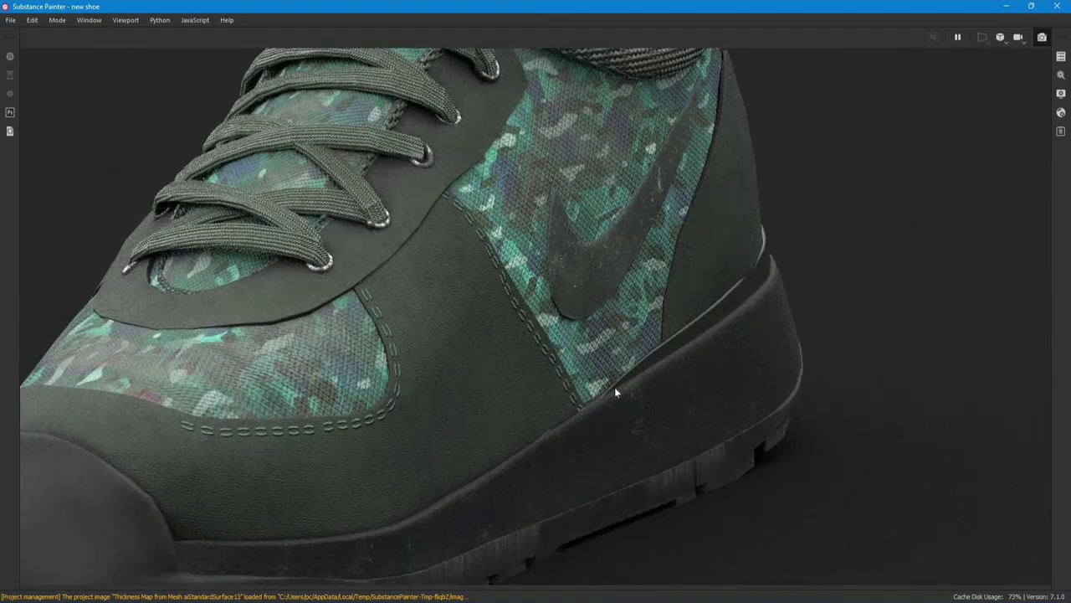
- Leave the render view for the normal layout and undo the last seam stitch line
click(1044, 38)
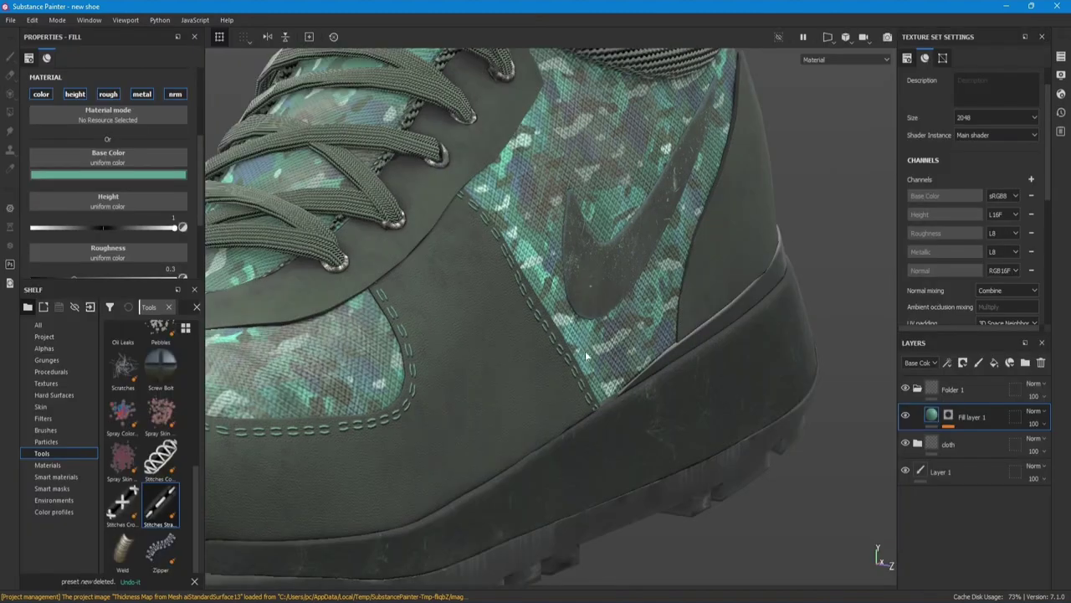
click(889, 38)
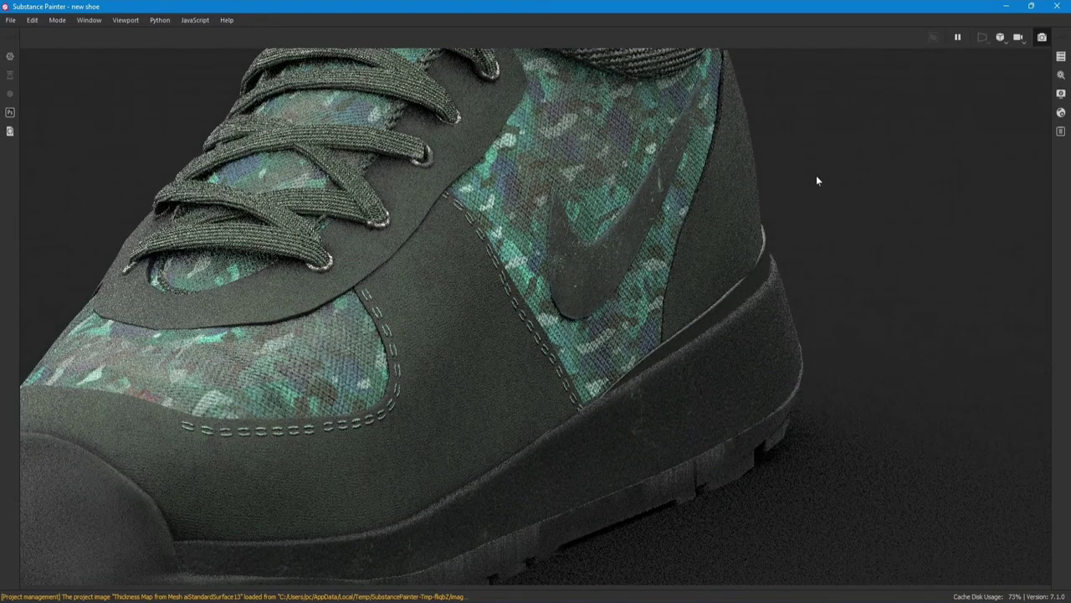
key(F9)
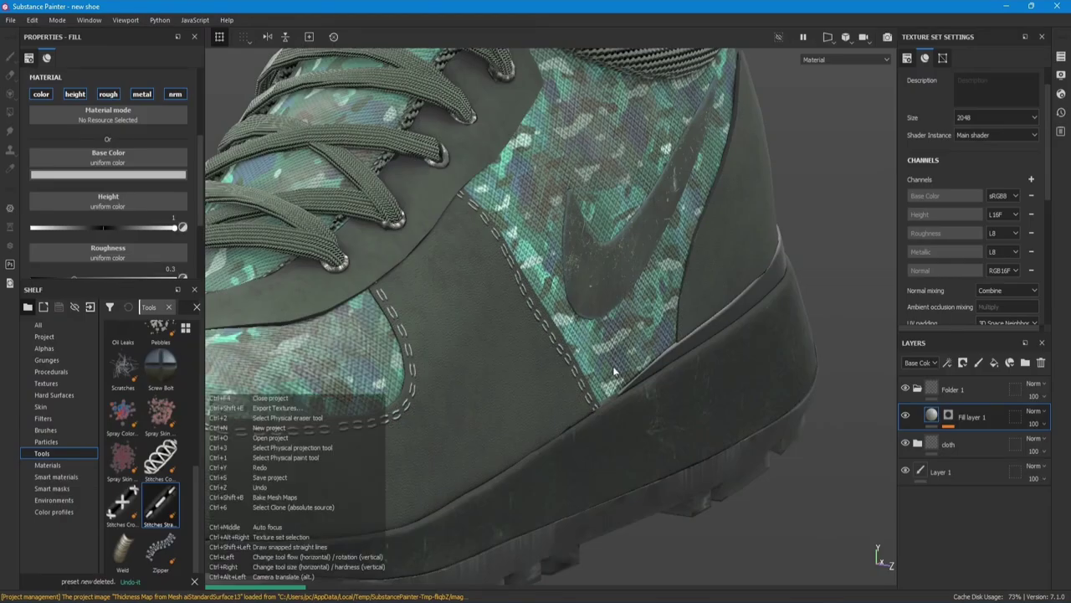
key(ctrl+z)
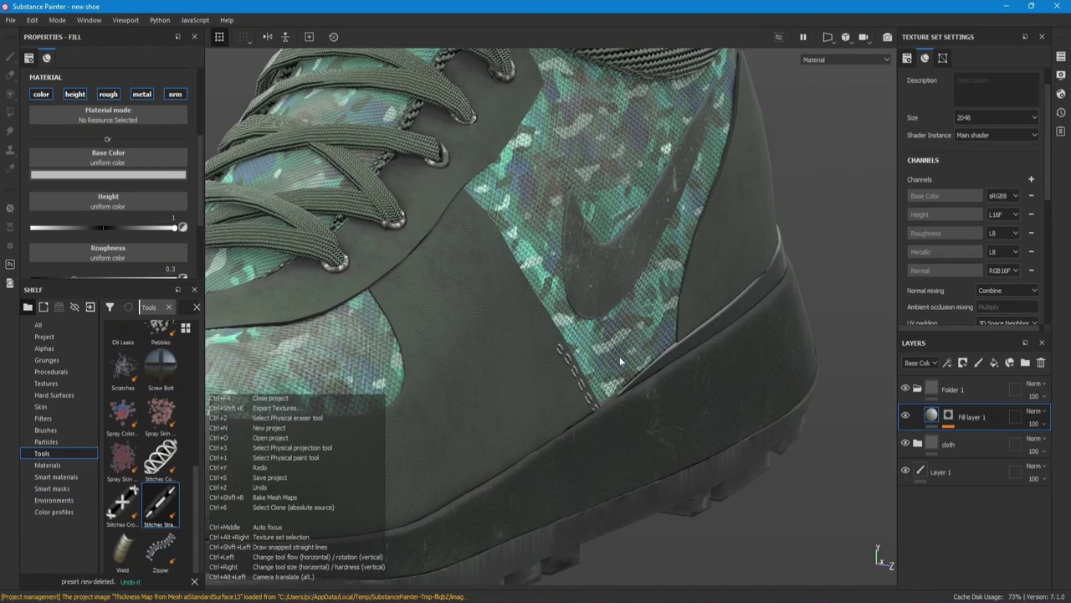
- Use 5 - Rigid Thread and try running stitch patterns, ending on 5 - Running Left B
right_click(403, 315)
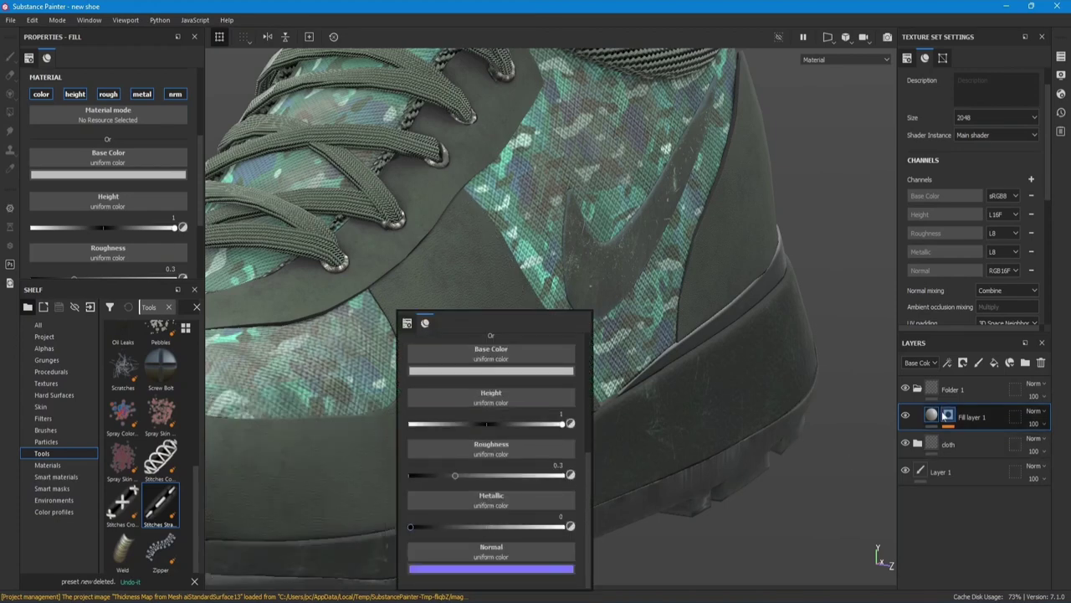
scroll(514, 491, down, 2)
click(514, 490)
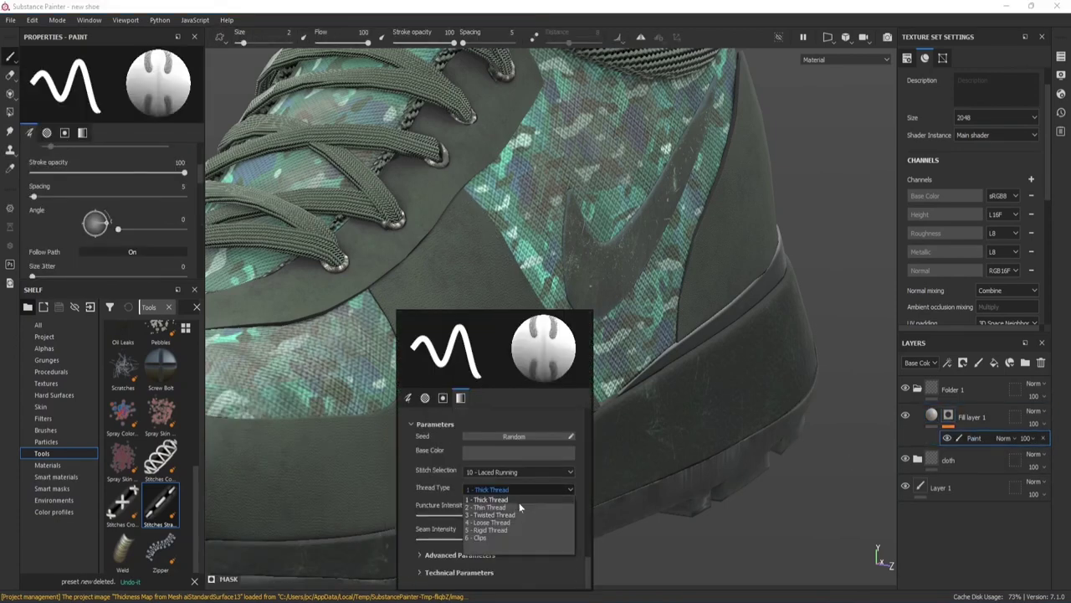
click(519, 530)
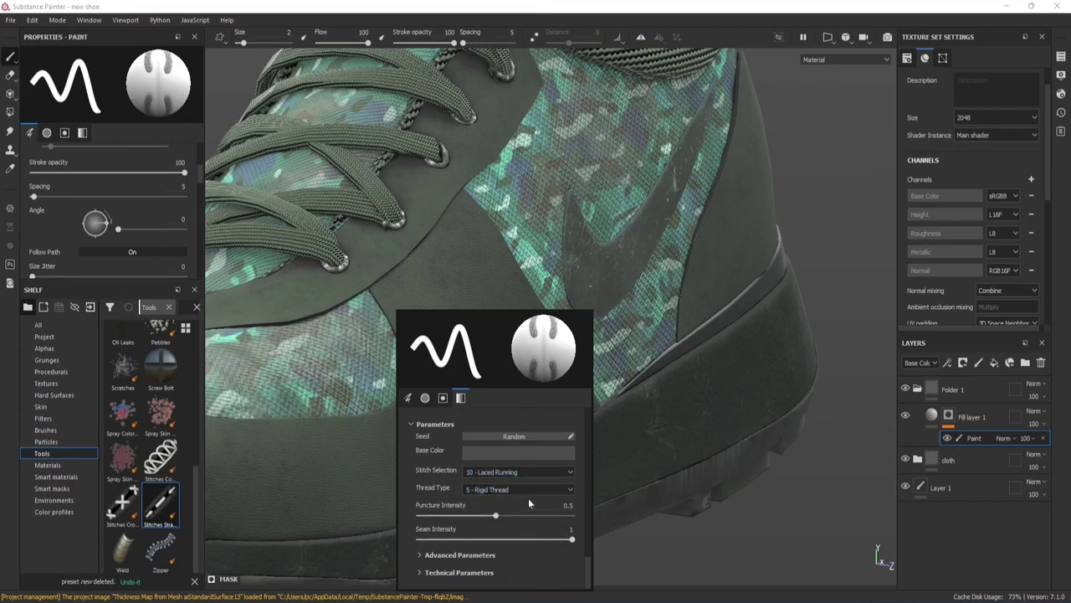
click(519, 471)
click(518, 482)
click(519, 471)
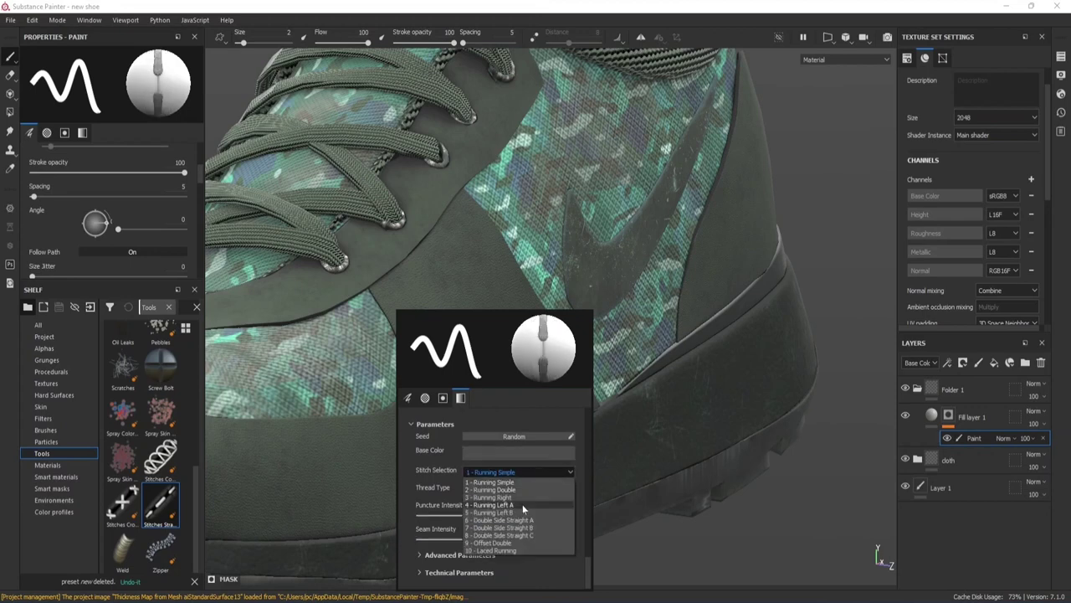
click(522, 506)
click(519, 472)
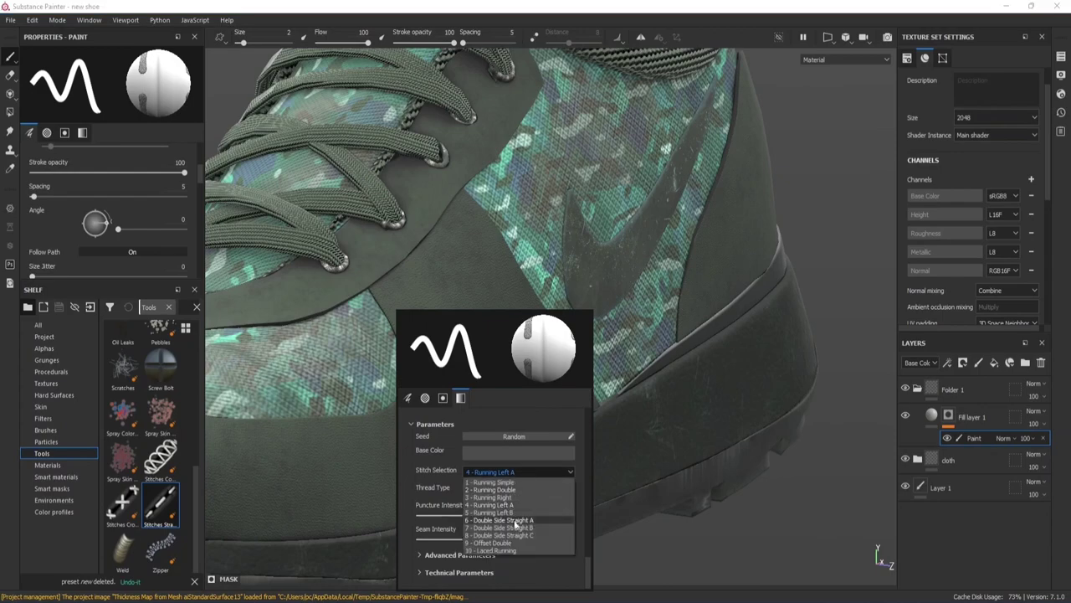
click(515, 513)
drag(540, 410, 472, 325)
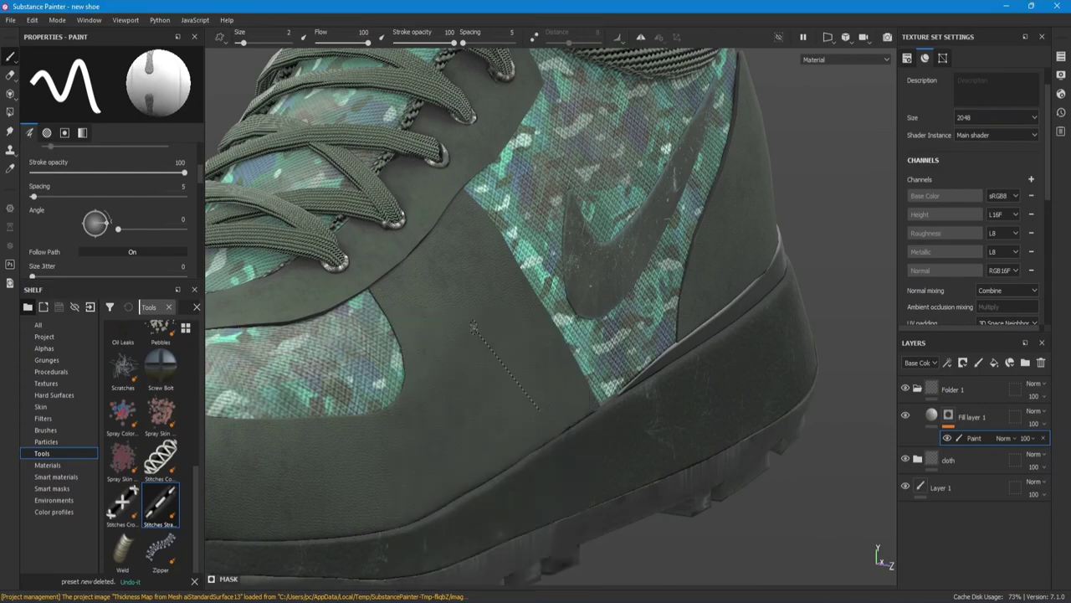
scroll(670, 394, up, 6)
key(ctrl+z)
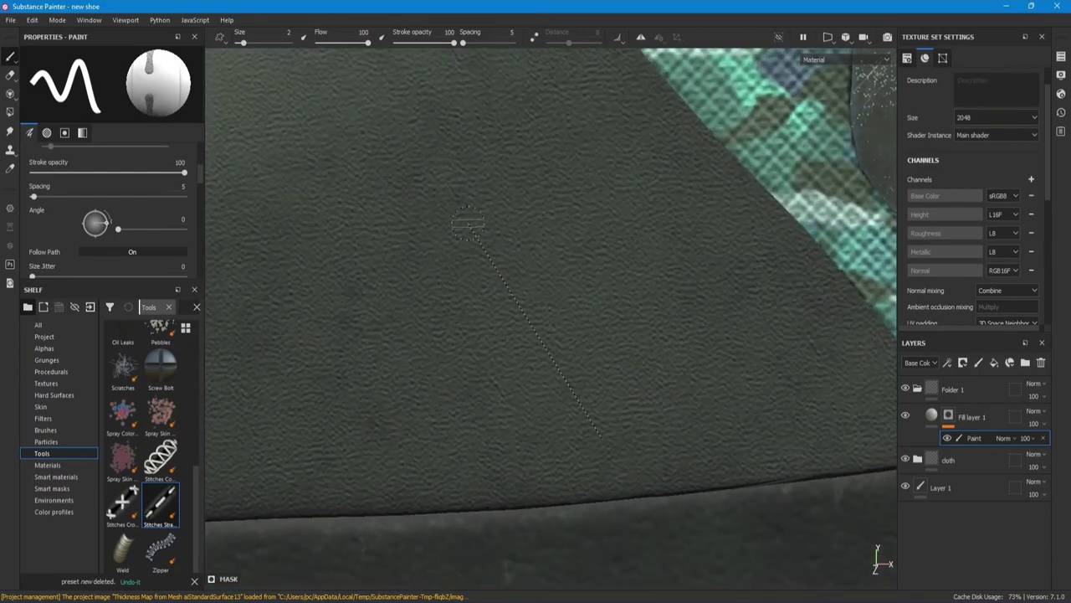
- Switch to the 8 - Double Side Straight C stitch and increase its Puncture Intensity
right_click(457, 226)
click(595, 300)
click(585, 340)
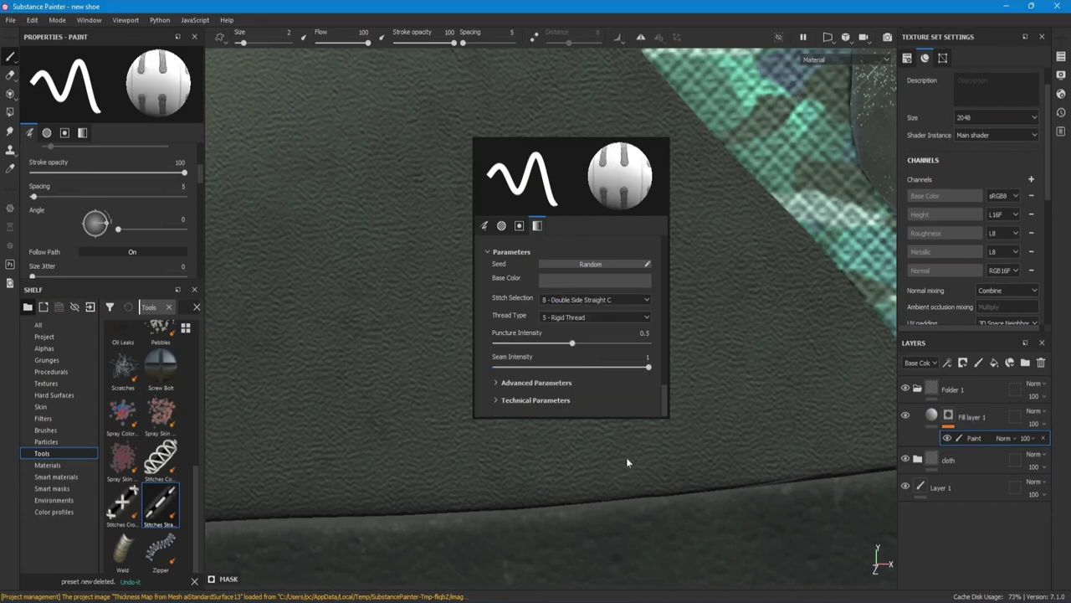
drag(460, 222, 561, 382)
right_click(584, 393)
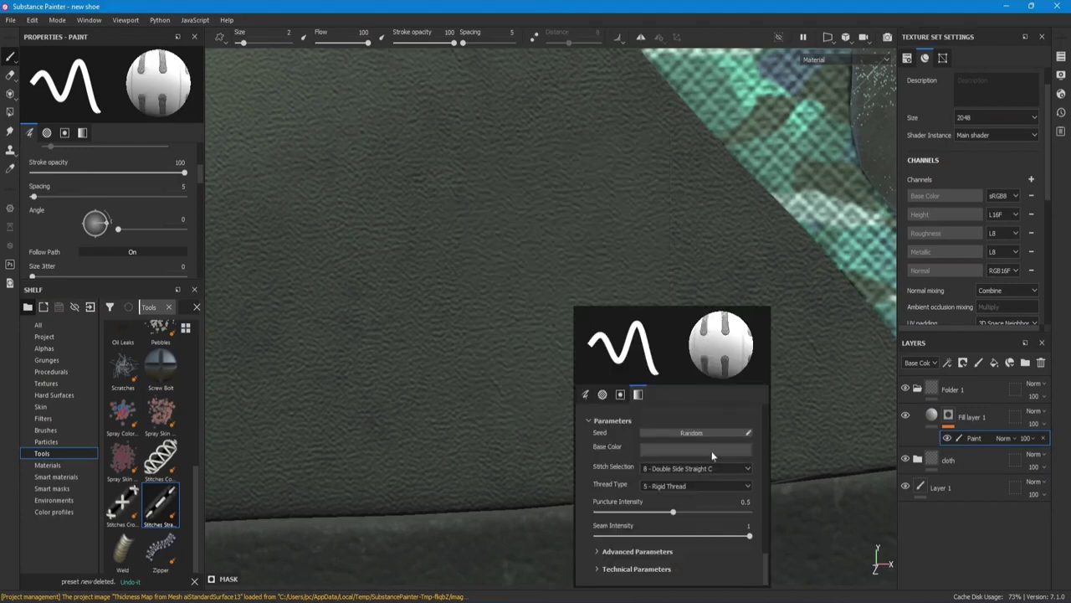
click(675, 512)
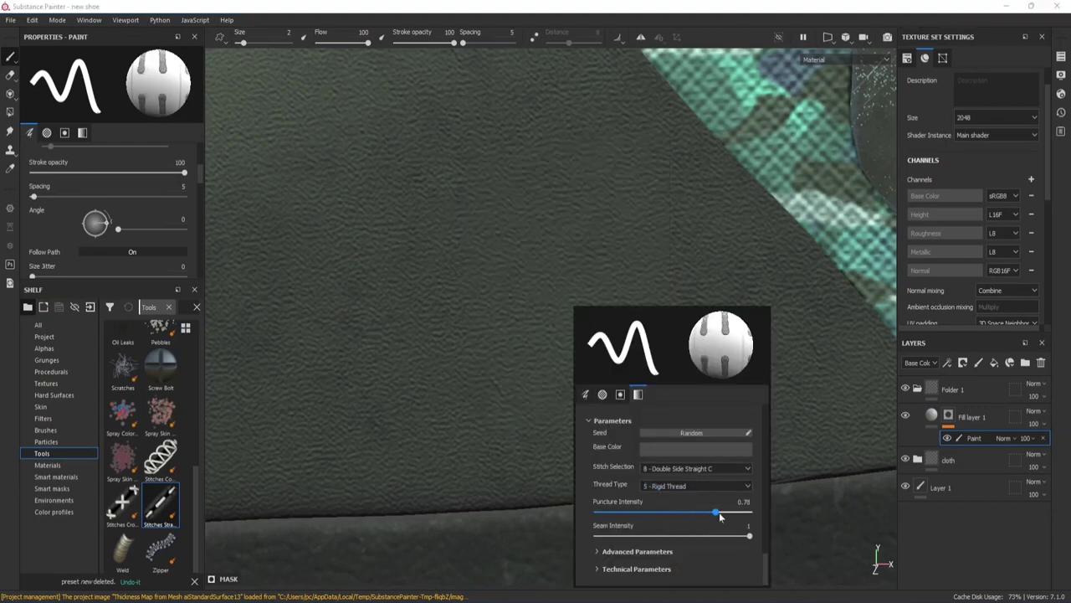
- Set stitch width to 0.7 in Advanced Parameters, expand Technical Parameters, and test a stroke
click(596, 550)
scroll(667, 499, down, 3)
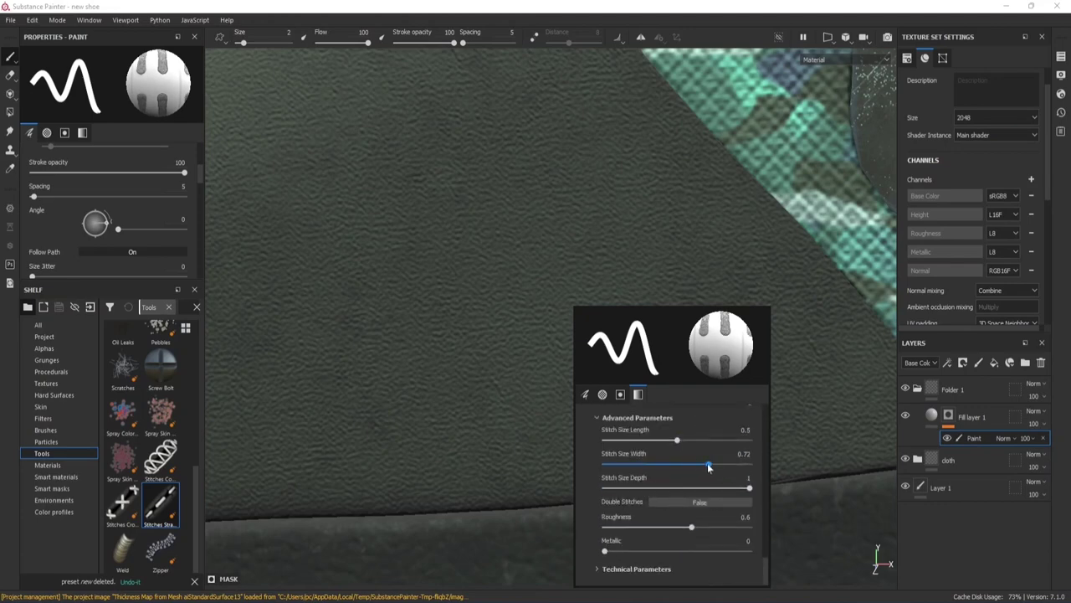
drag(708, 467, 590, 473)
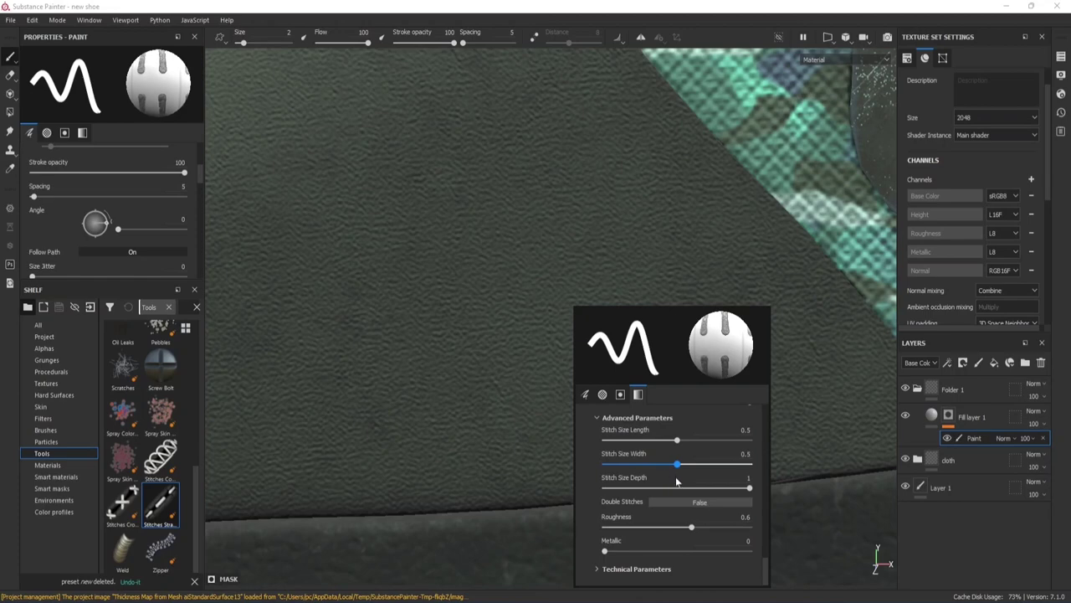
drag(676, 481, 683, 456)
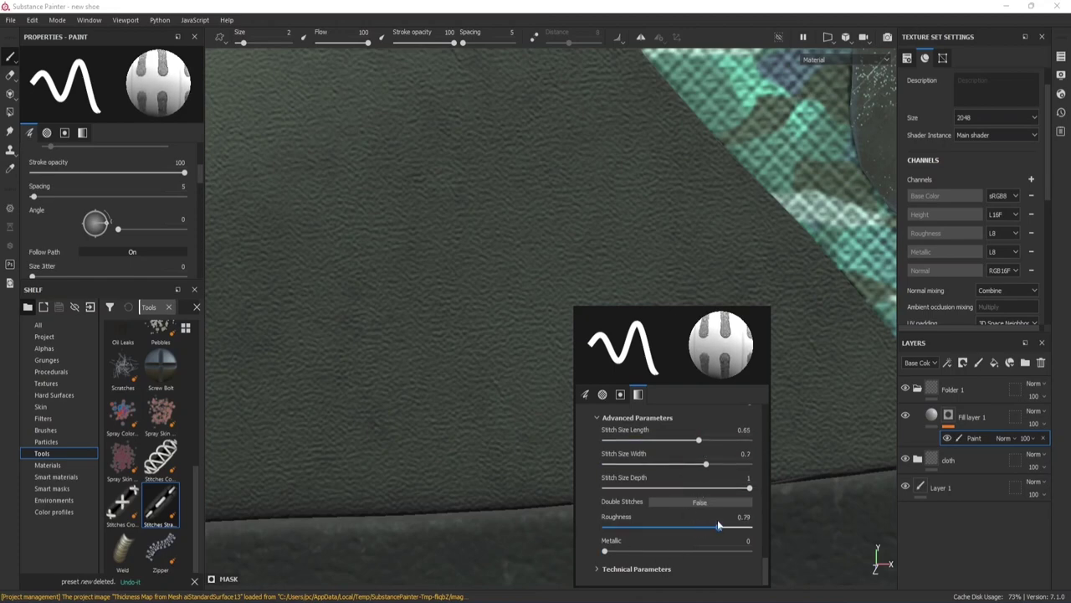
click(688, 569)
scroll(684, 555, down, 2)
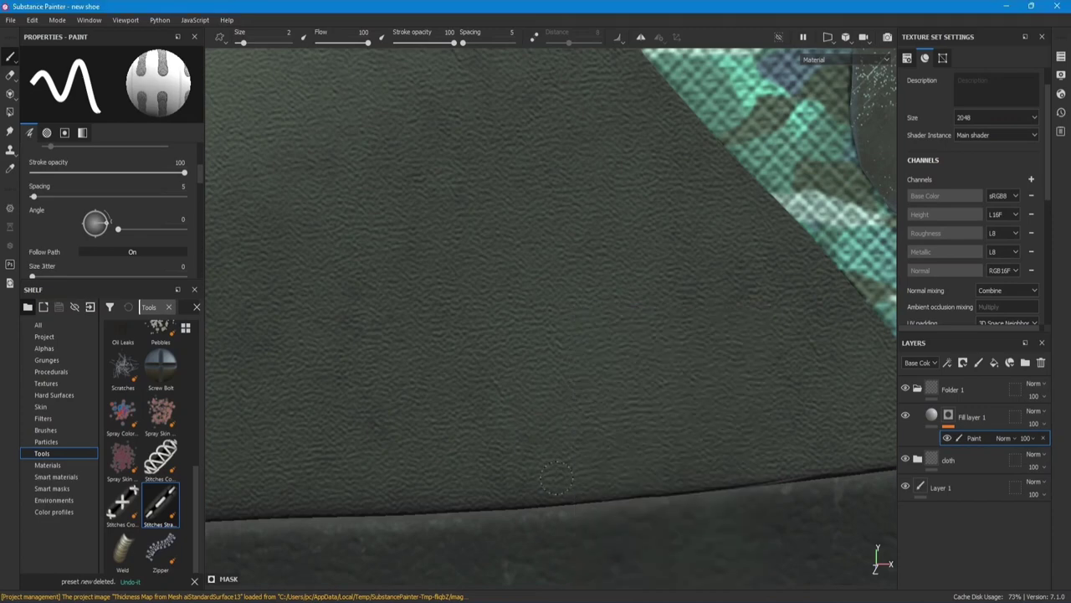
shift+click(534, 439)
- Lay straight stitches up the leather panel's front edge, discarding a mirrored symmetry attempt
key(ctrl+z)
mouse_move(689, 478)
alt+right_down()
mouse_move(477, 401)
mouse_move(554, 476)
alt+right_up()
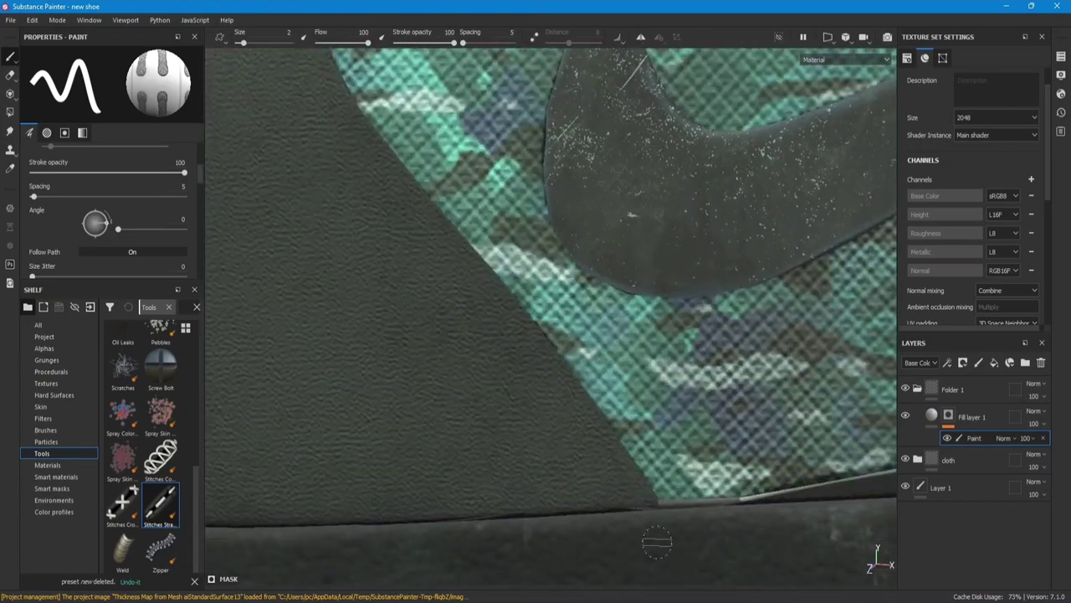
alt+right_drag(657, 543, 603, 464)
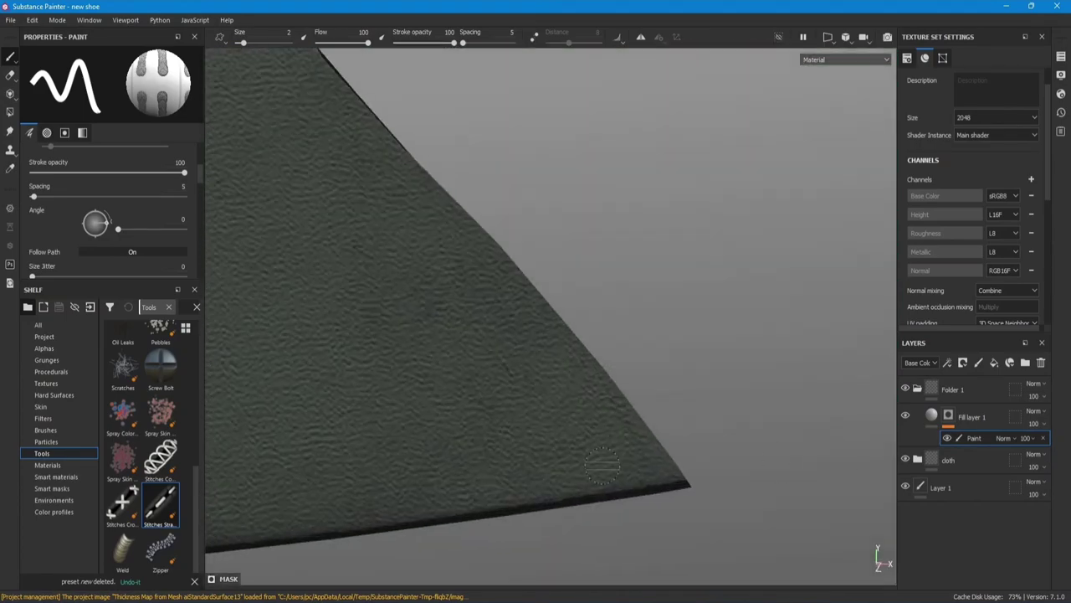
alt+middle_drag(603, 464, 678, 487)
click(640, 37)
scroll(559, 391, down, 2)
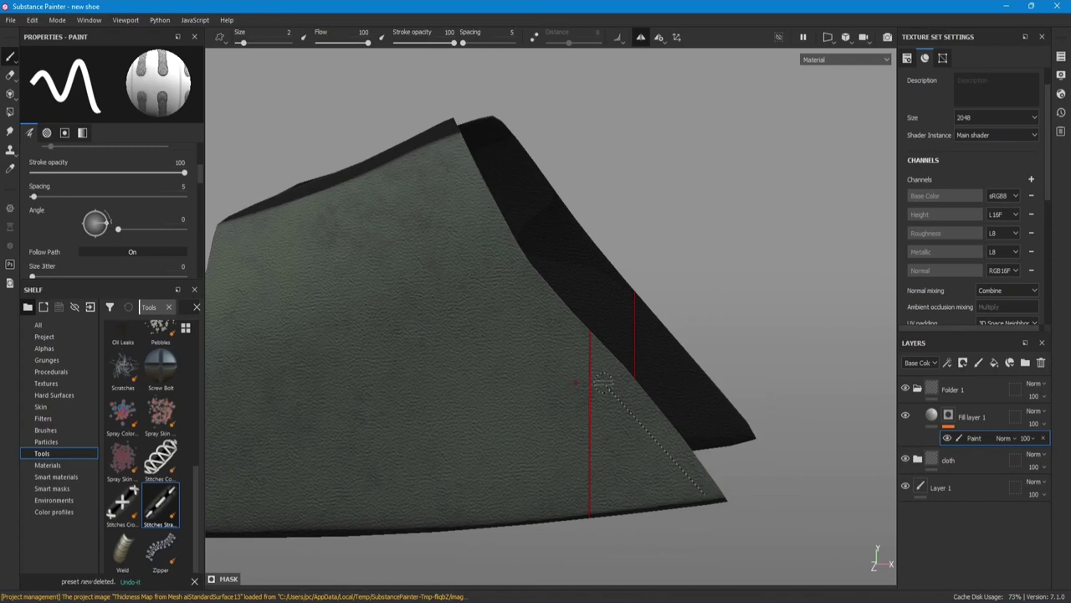
shift+click(603, 383)
key(ctrl+z)
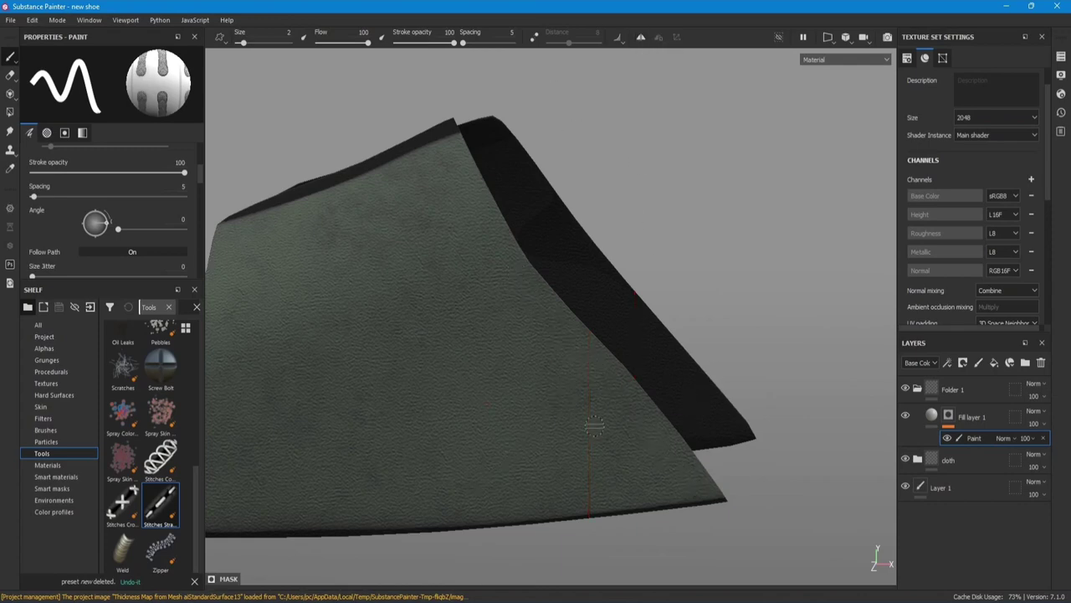
scroll(594, 426, up, 3)
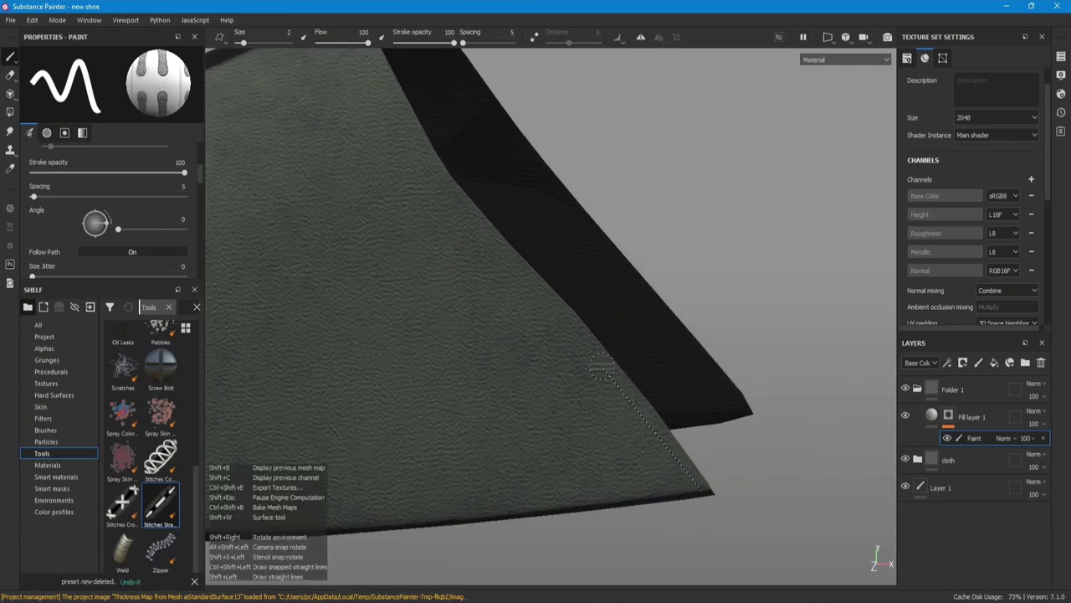
shift+click(601, 368)
shift+click(525, 286)
shift+click(441, 177)
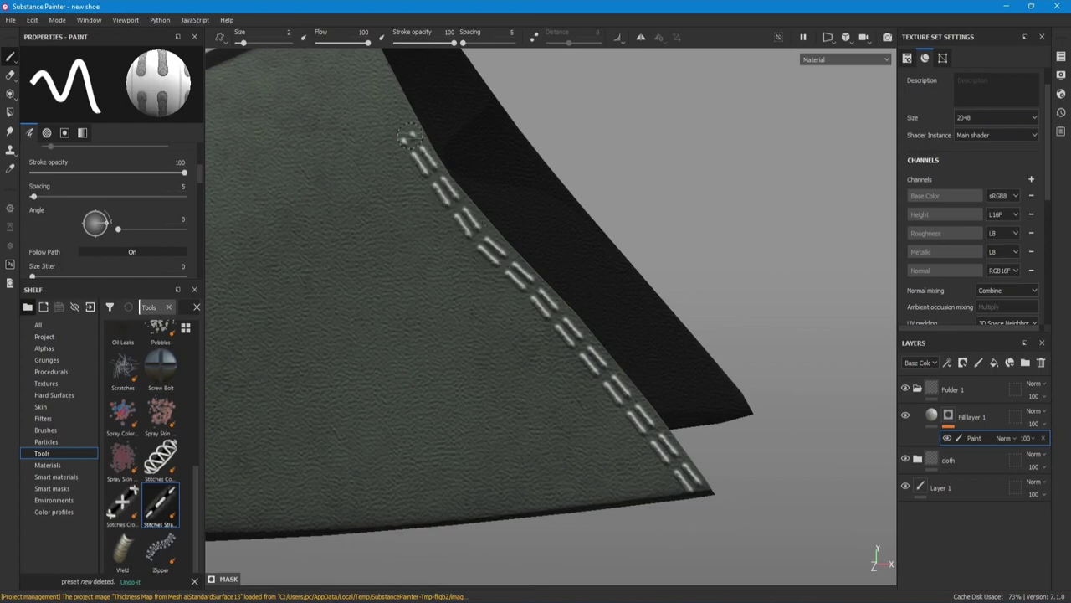
middle_drag(441, 177, 543, 402)
alt+drag(509, 295, 608, 439)
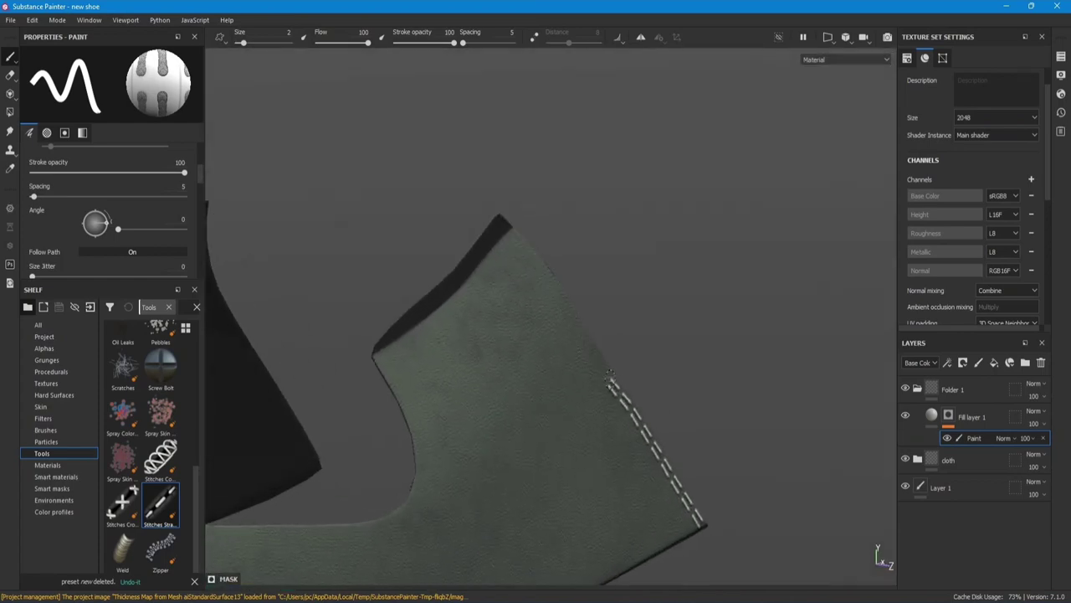
shift+click(569, 308)
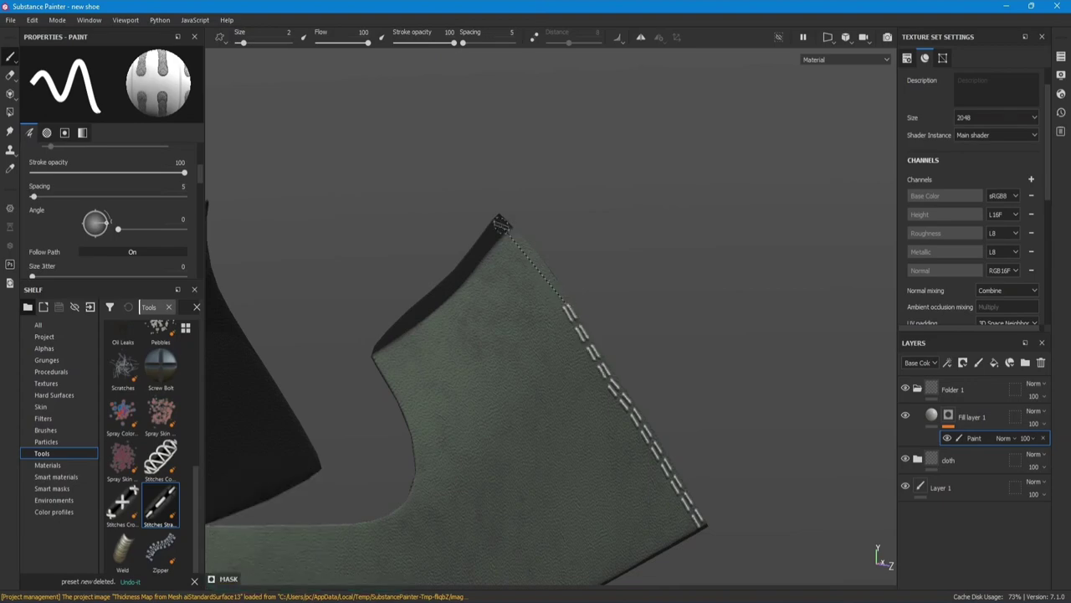
alt+drag(572, 330, 508, 283)
- Run straight stitch rows down the inner edge and around the collar, then hide the side panels
drag(347, 176, 393, 258)
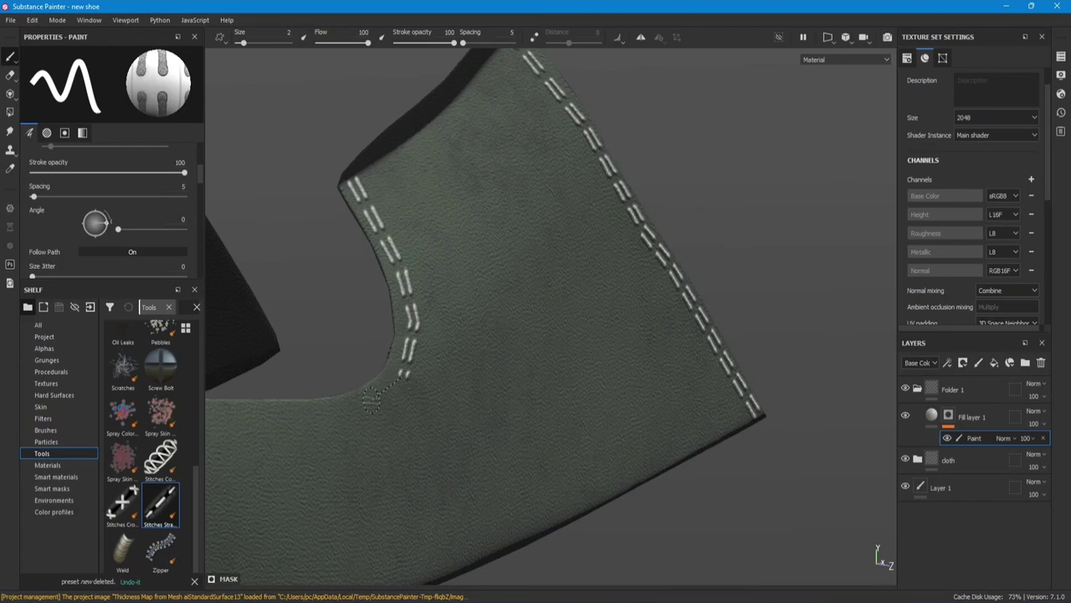
mouse_move(297, 416)
mouse_down()
mouse_move(211, 423)
mouse_move(592, 408)
mouse_up()
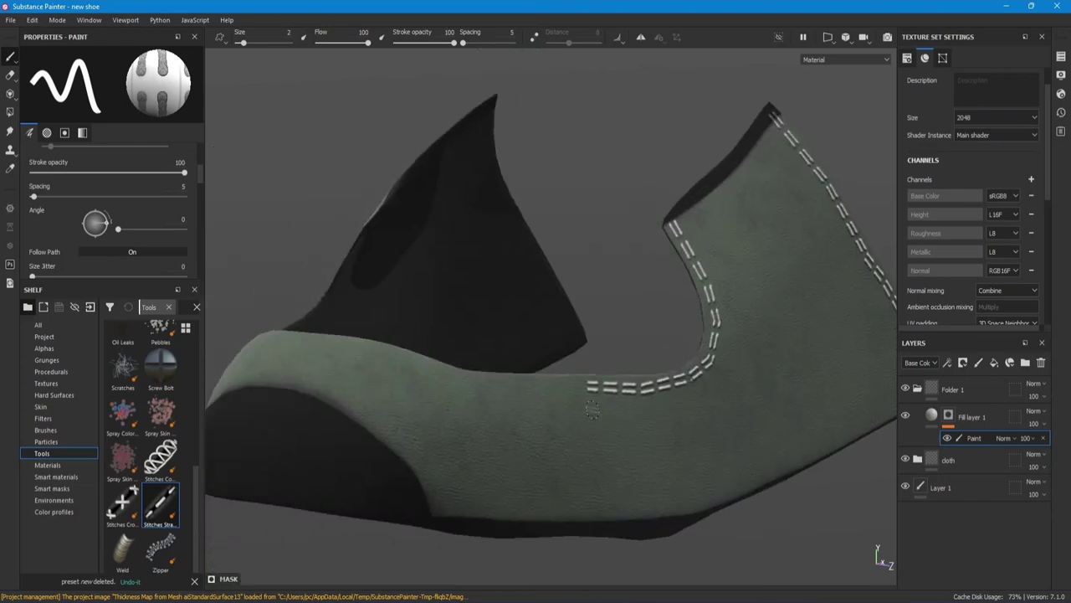
scroll(471, 379, up, 5)
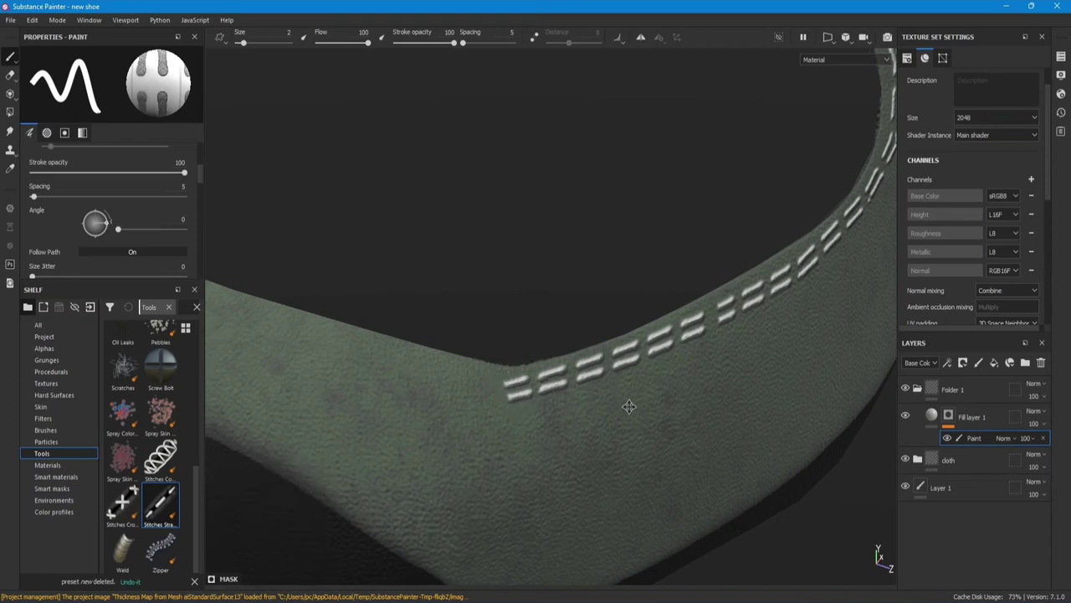
alt+drag(629, 407, 574, 402)
shift+click(443, 410)
mouse_move(444, 410)
alt+mouse_down()
mouse_move(555, 413)
mouse_move(688, 366)
alt+mouse_up()
shift+click(522, 397)
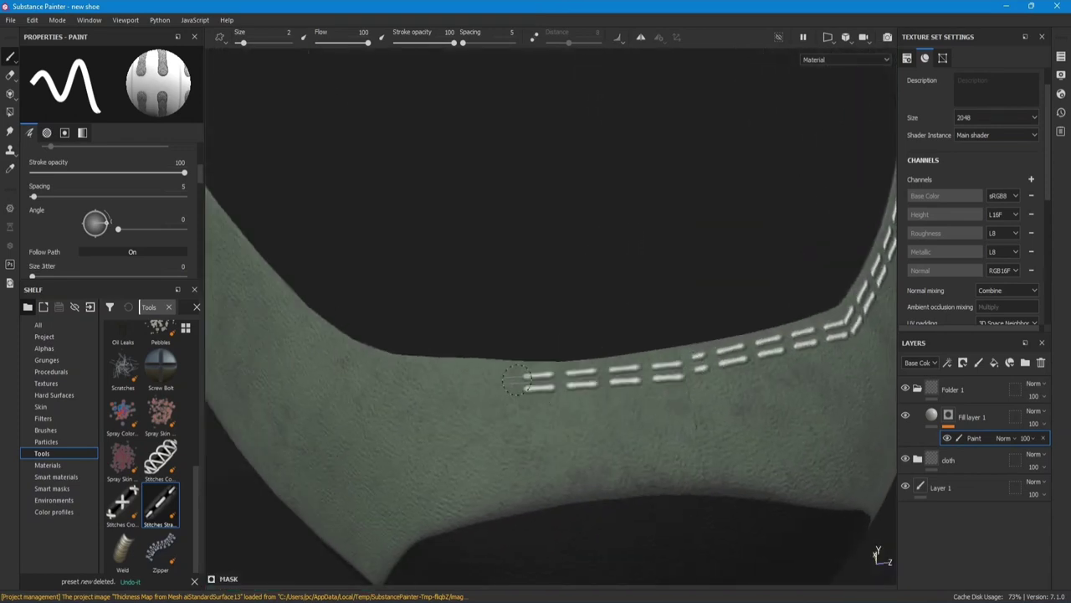
key(ctrl+z)
shift+click(384, 394)
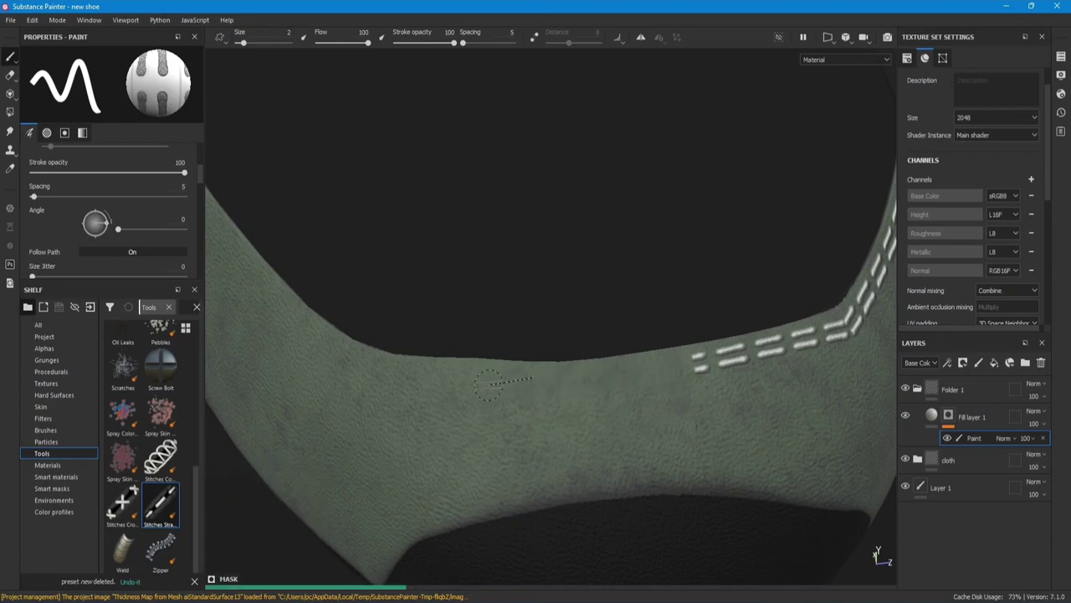
mouse_move(384, 394)
alt+mouse_down()
mouse_move(330, 346)
mouse_move(564, 299)
mouse_move(306, 306)
mouse_move(226, 268)
mouse_move(657, 251)
mouse_move(516, 390)
mouse_move(542, 405)
mouse_move(749, 365)
mouse_move(722, 426)
mouse_move(663, 394)
alt+mouse_up()
scroll(658, 251, up, 5)
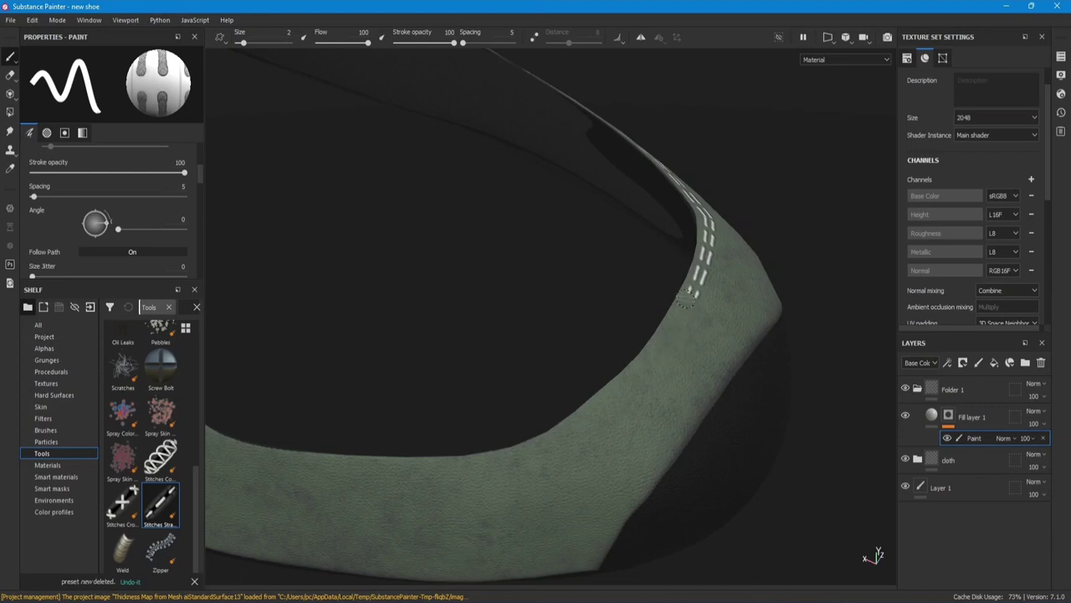
scroll(653, 338, up, 3)
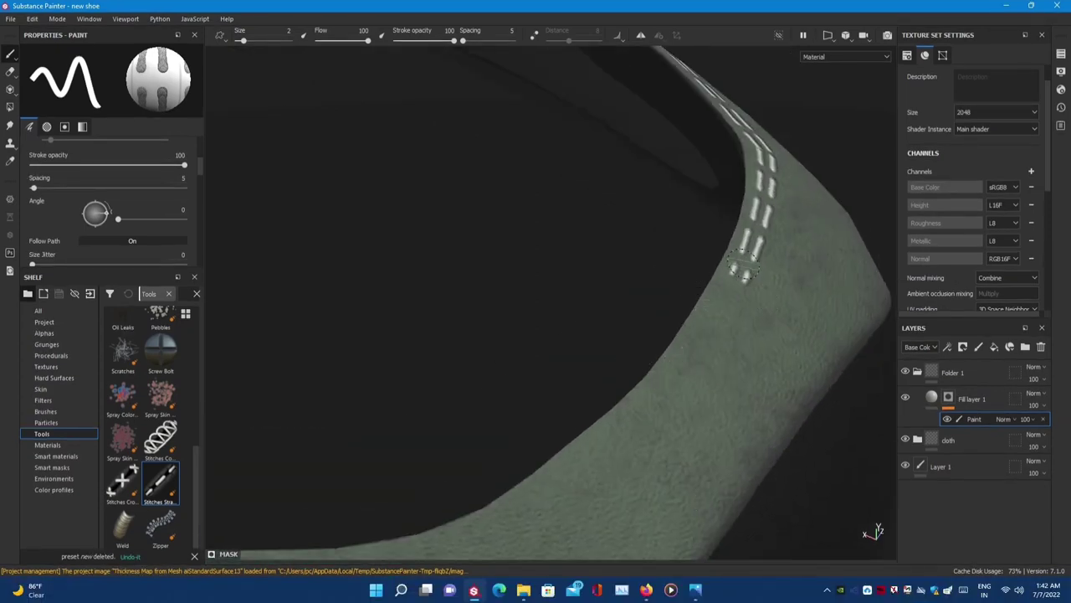
shift+click(646, 400)
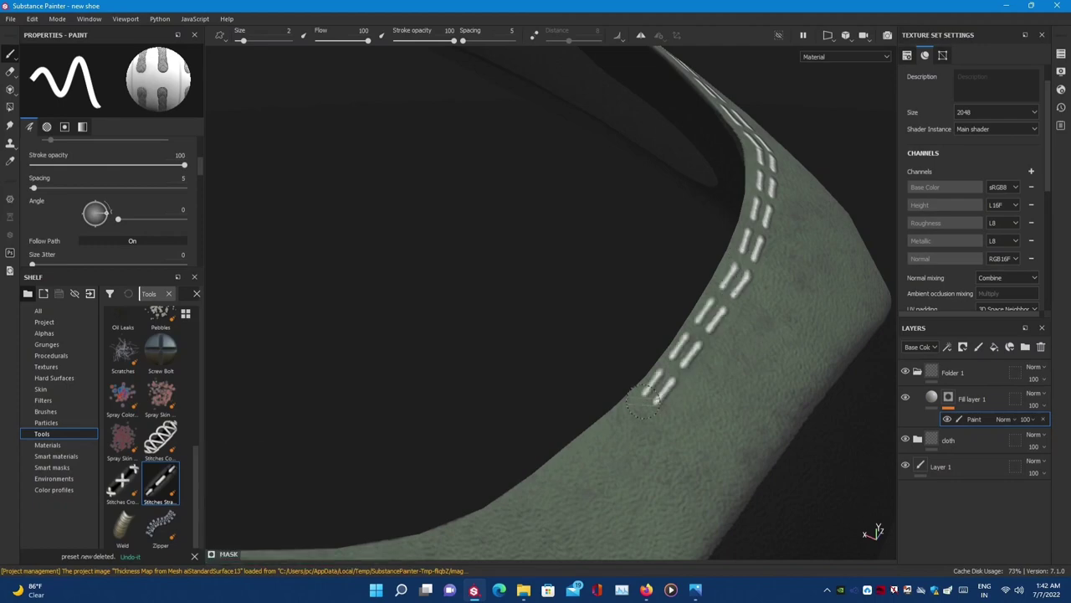
shift+click(538, 490)
mouse_move(423, 539)
alt+mouse_down()
mouse_move(259, 266)
mouse_move(435, 421)
mouse_move(518, 447)
mouse_move(646, 347)
mouse_move(715, 373)
alt+mouse_up()
key(Tab)
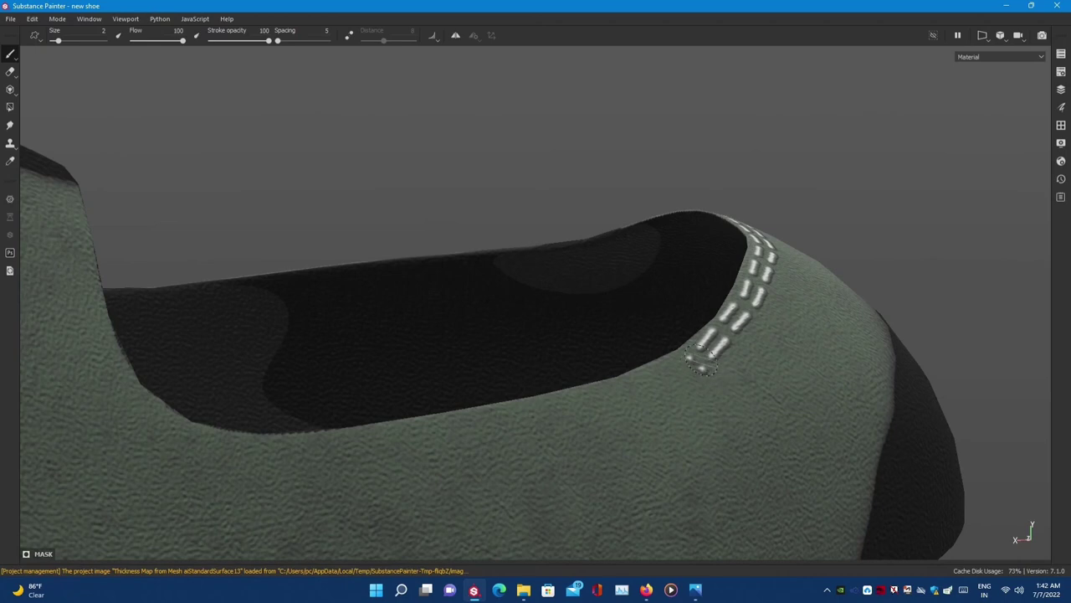
- Extend the stitch row along the collar and up the panel's back edge
shift+click(428, 443)
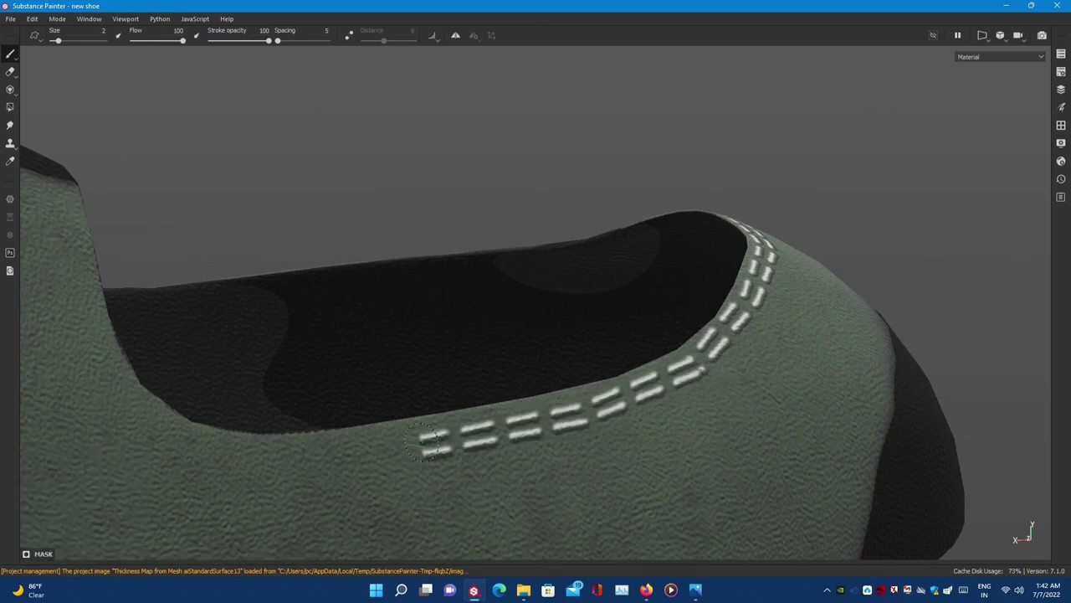
shift+click(270, 453)
shift+click(184, 449)
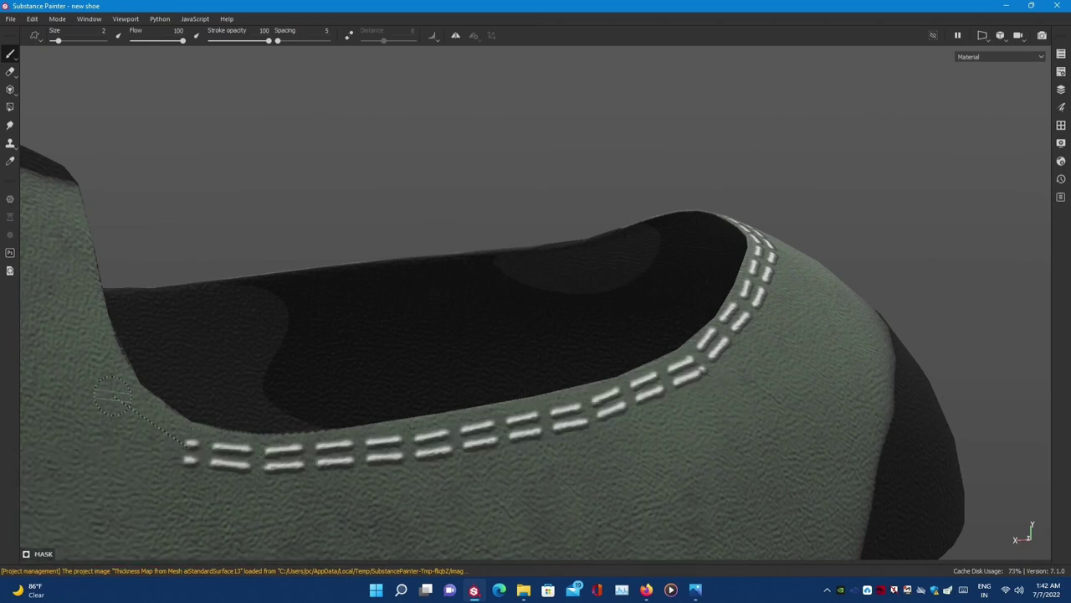
shift+click(113, 400)
shift+click(76, 339)
shift+click(63, 217)
shift+click(47, 164)
- Stitch down the heel edge and orbit out to inspect the whole shoe
mouse_move(46, 163)
alt+mouse_down()
mouse_move(2, 402)
mouse_move(700, 361)
alt+mouse_up()
scroll(609, 185, up, 2)
shift+click(569, 293)
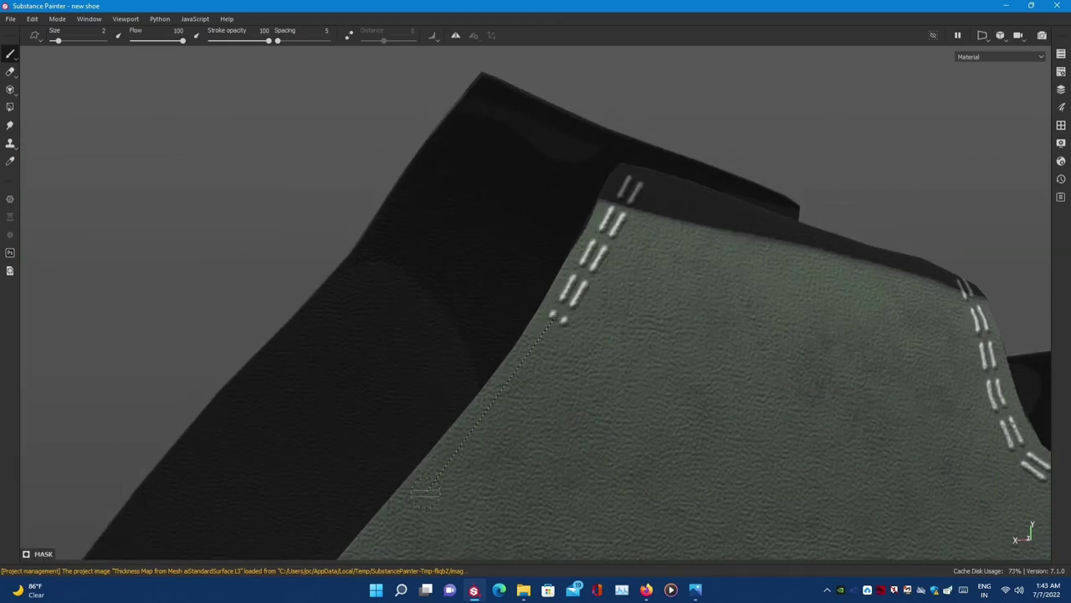
shift+click(423, 494)
alt+drag(423, 494, 400, 477)
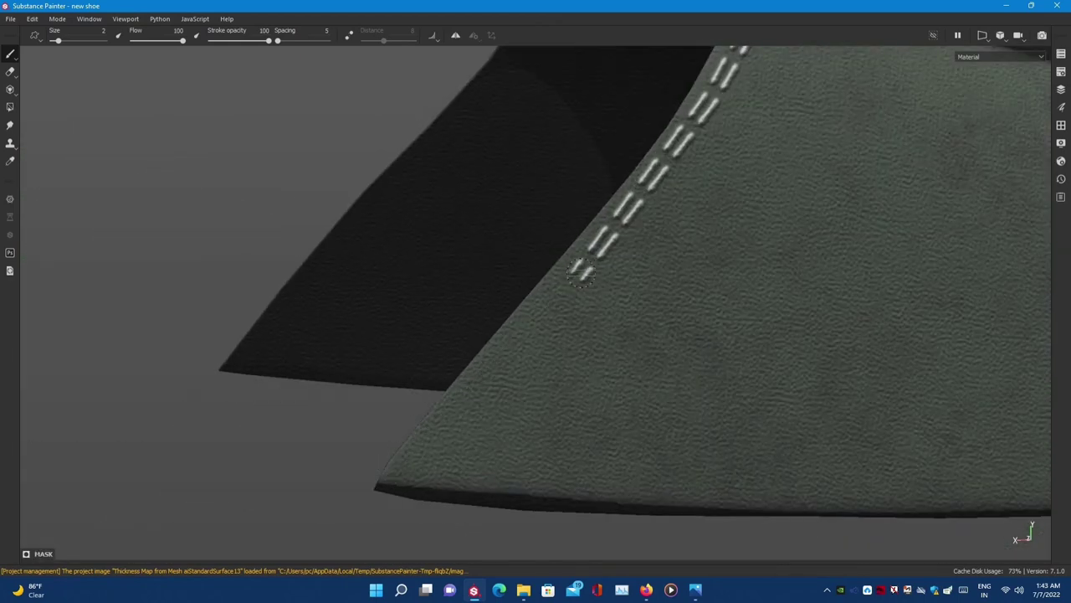
scroll(457, 409, down, 5)
scroll(629, 363, down, 5)
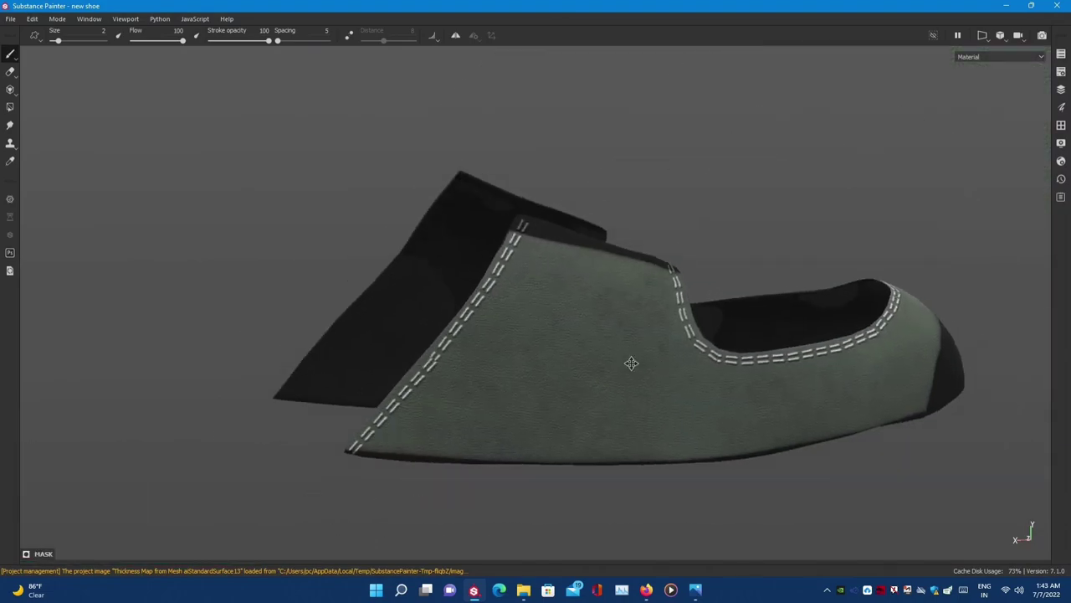
mouse_move(628, 363)
alt+mouse_down()
mouse_move(426, 411)
mouse_move(751, 410)
mouse_move(263, 455)
mouse_move(481, 457)
mouse_move(462, 464)
alt+mouse_up()
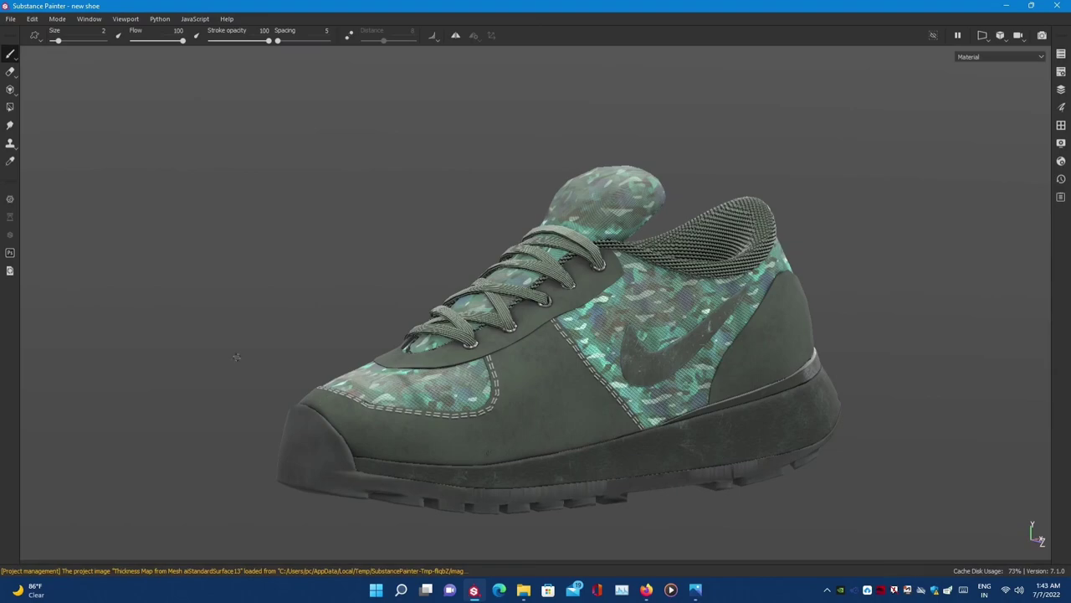
scroll(594, 295, up, 3)
scroll(594, 295, up, 3)
scroll(594, 295, up, 2)
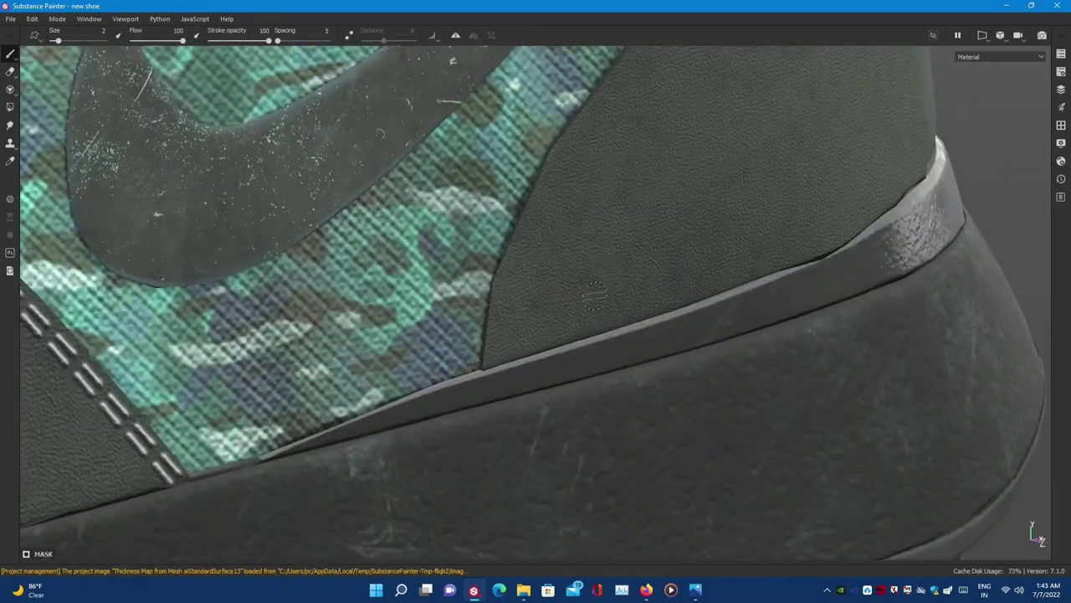
scroll(542, 292, up, 3)
- Restore the side panels and group Fill layer 1 into a 'stiches' folder moved up the stack
scroll(660, 421, up, 2)
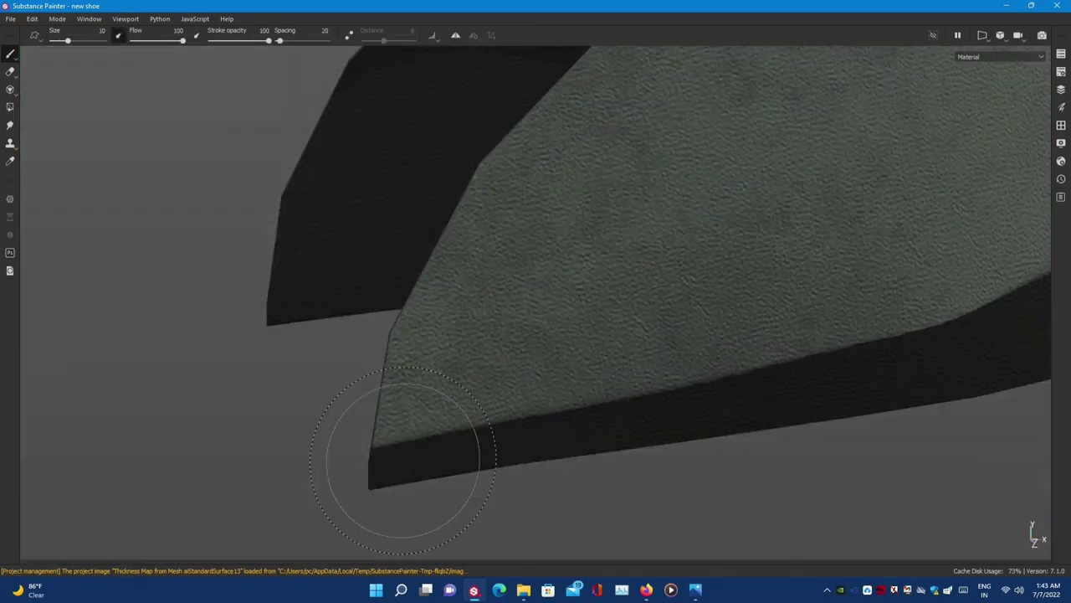
key(Tab)
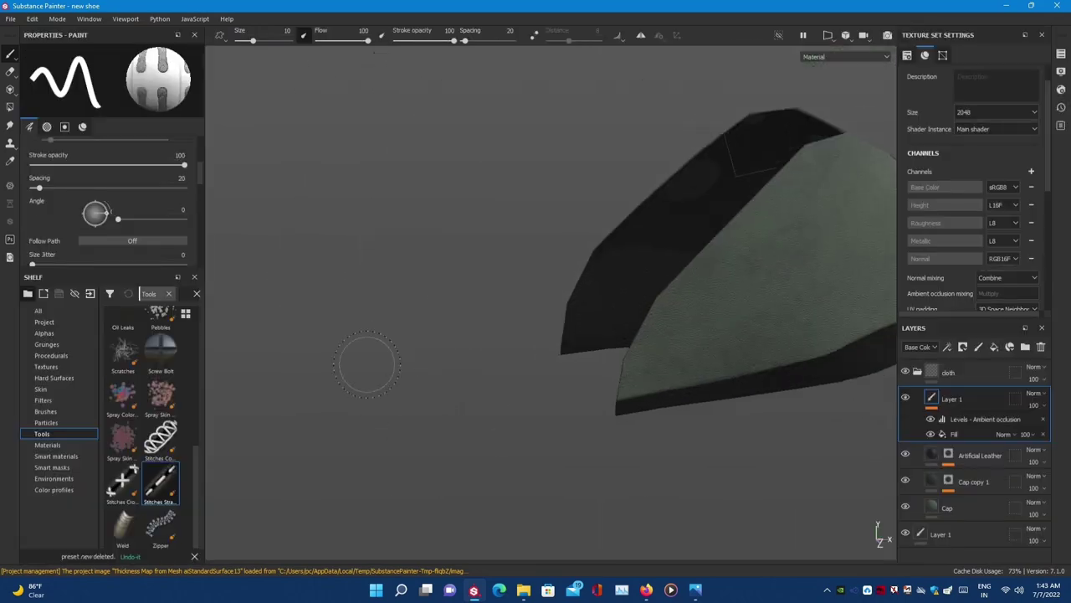
scroll(366, 363, down, 3)
scroll(443, 436, down, 3)
shift+click(980, 386)
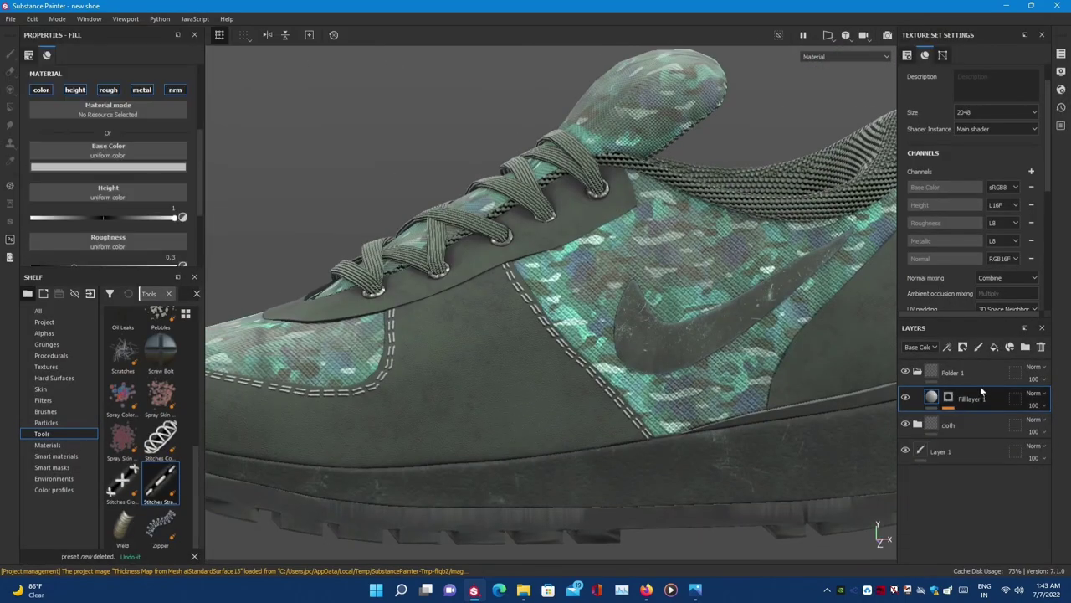
key(ctrl+g)
text(stiches)
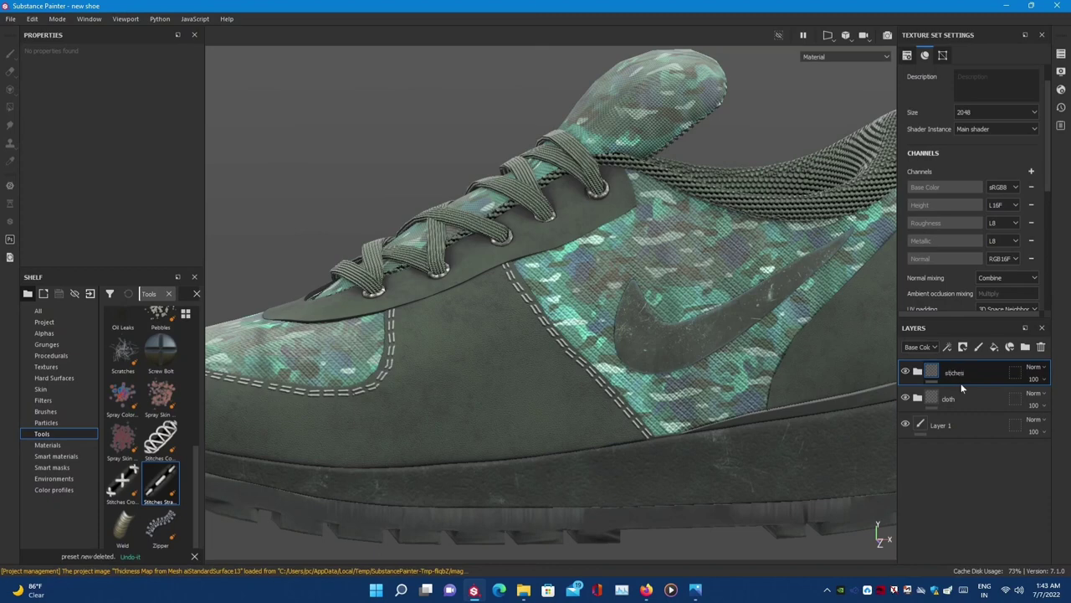
click(980, 373)
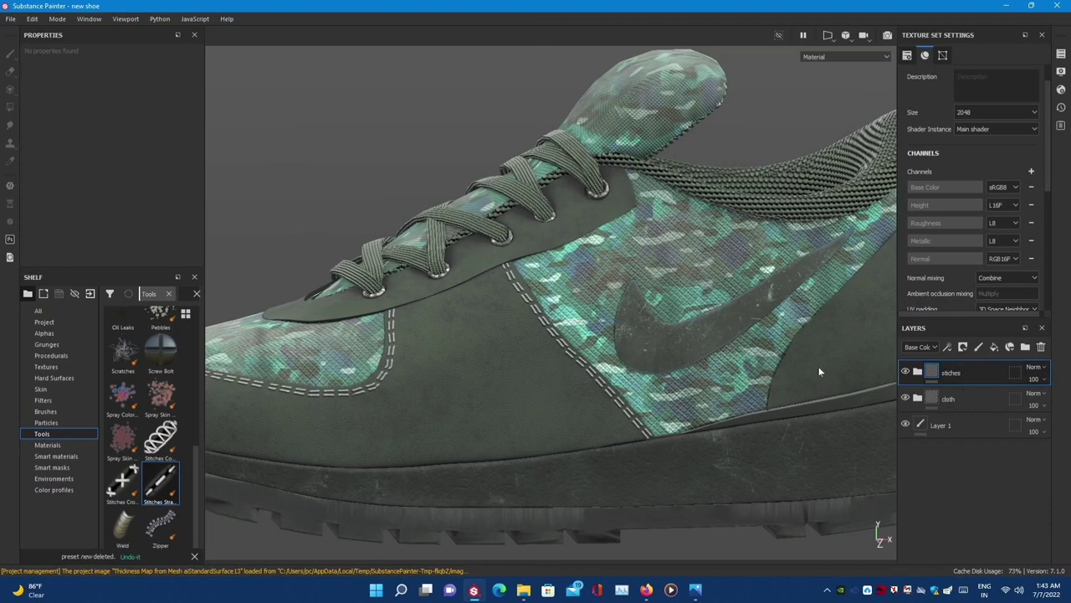
key(Delete)
key(ctrl+z)
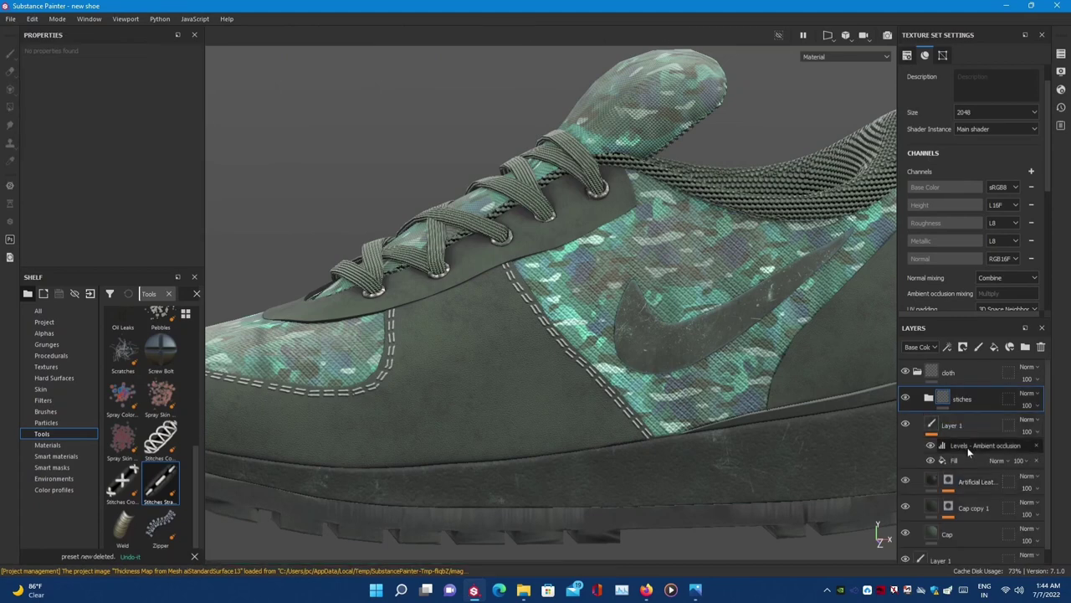
mouse_move(963, 399)
mouse_down()
mouse_move(976, 379)
mouse_move(950, 368)
mouse_up()
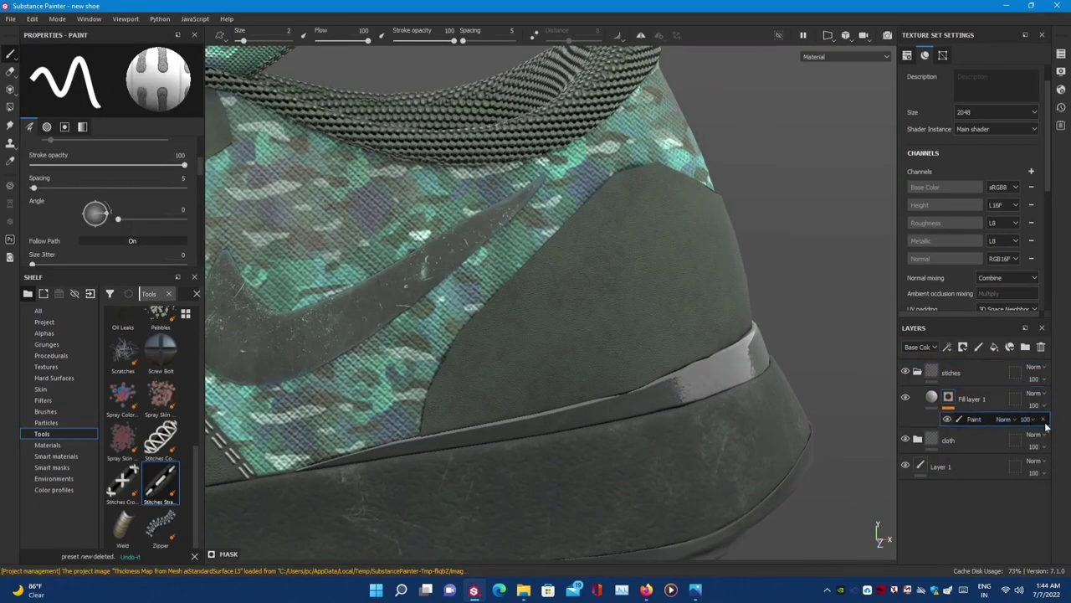
- Add a paint effect to Fill layer 1's mask and stitch the heel panel's curved edge
right_click(956, 385)
click(954, 376)
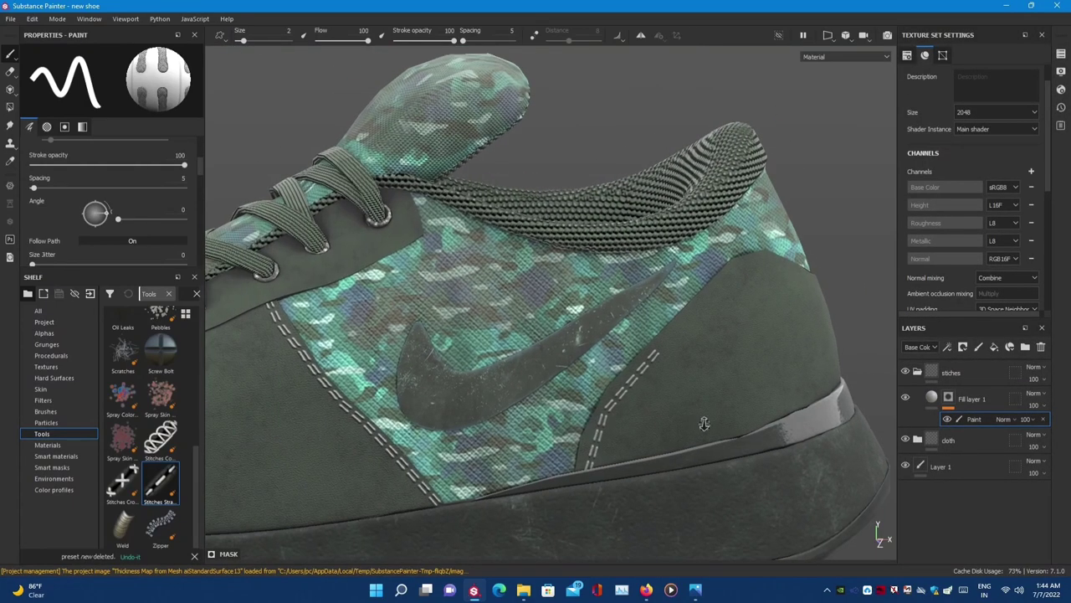
alt+drag(519, 306, 689, 426)
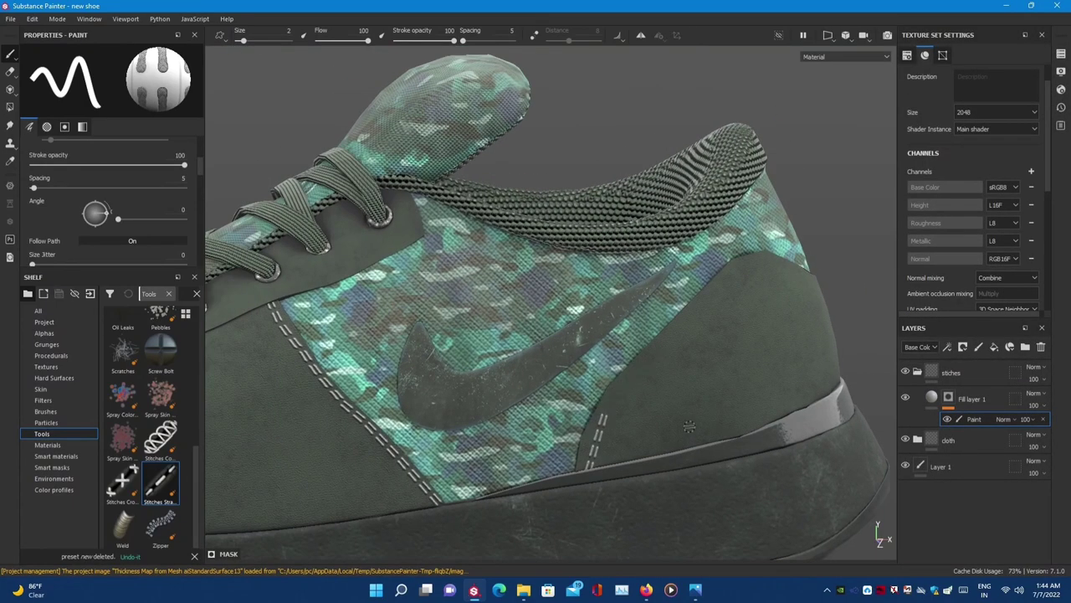
scroll(694, 374, up, 5)
key(Tab)
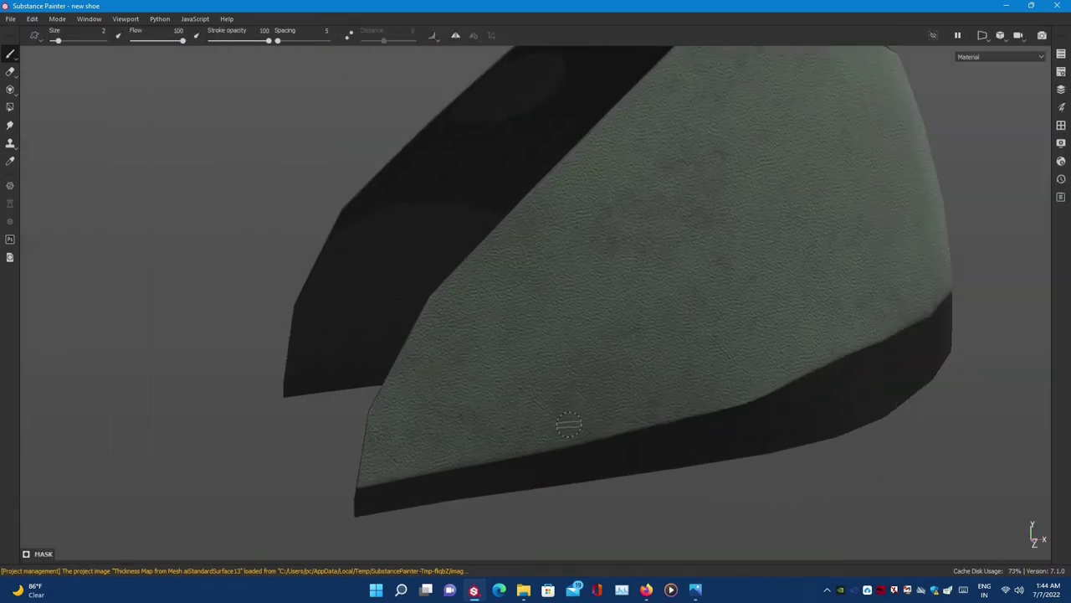
scroll(567, 426, up, 3)
scroll(524, 341, up, 3)
mouse_move(523, 341)
alt+mouse_down()
mouse_move(418, 393)
mouse_move(430, 306)
mouse_move(493, 205)
alt+mouse_up()
- Run a straight stitch line from the last stroke to the panel corner
alt+drag(574, 127, 469, 251)
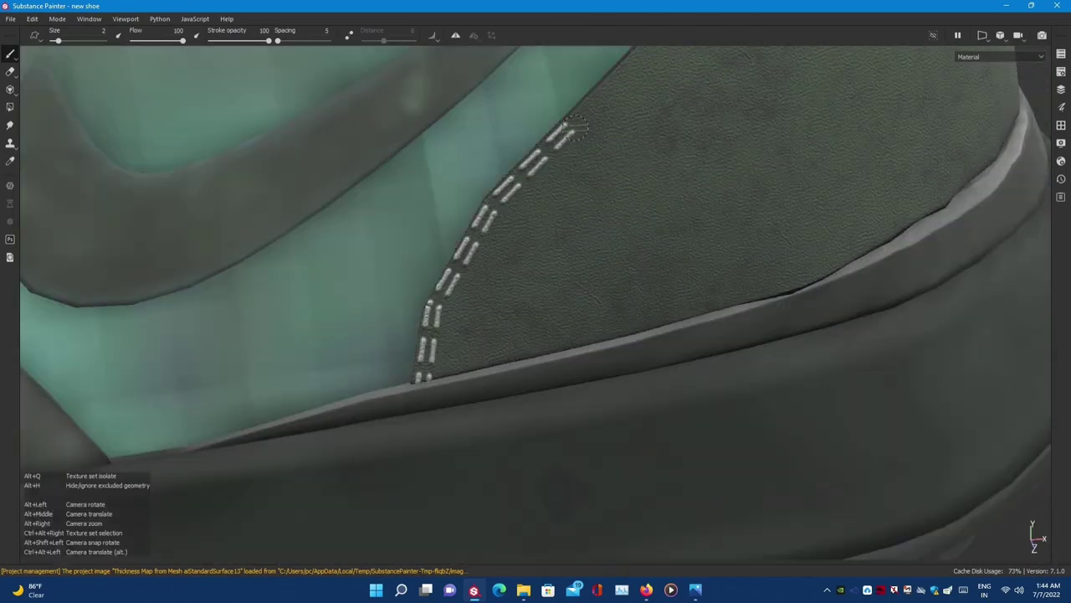
scroll(469, 251, down, 4)
scroll(435, 293, down, 3)
alt+drag(435, 293, 404, 339)
scroll(404, 339, up, 4)
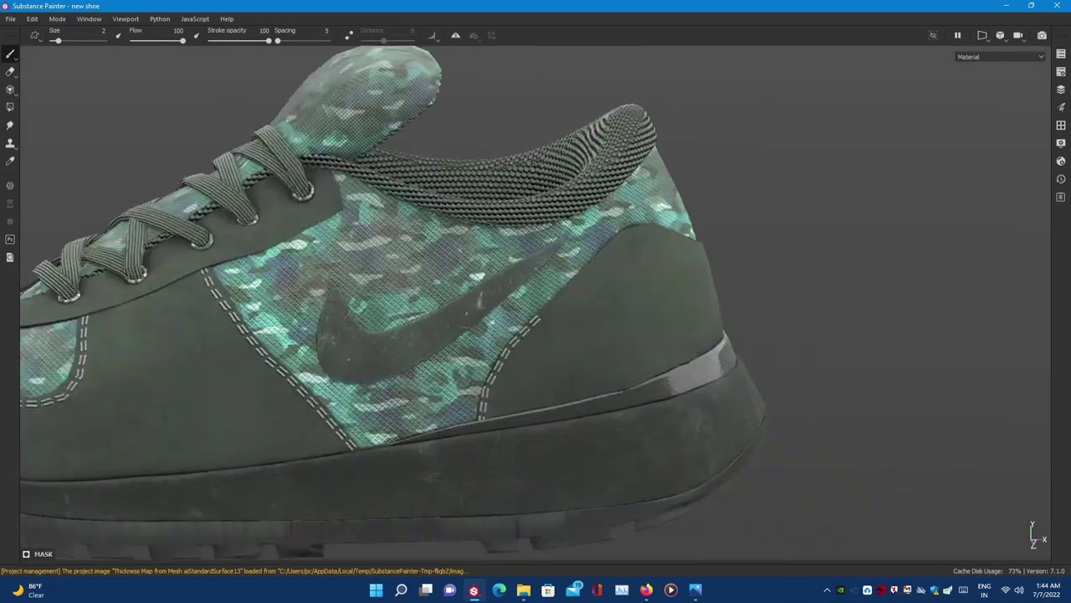
scroll(490, 430, up, 3)
scroll(416, 400, up, 2)
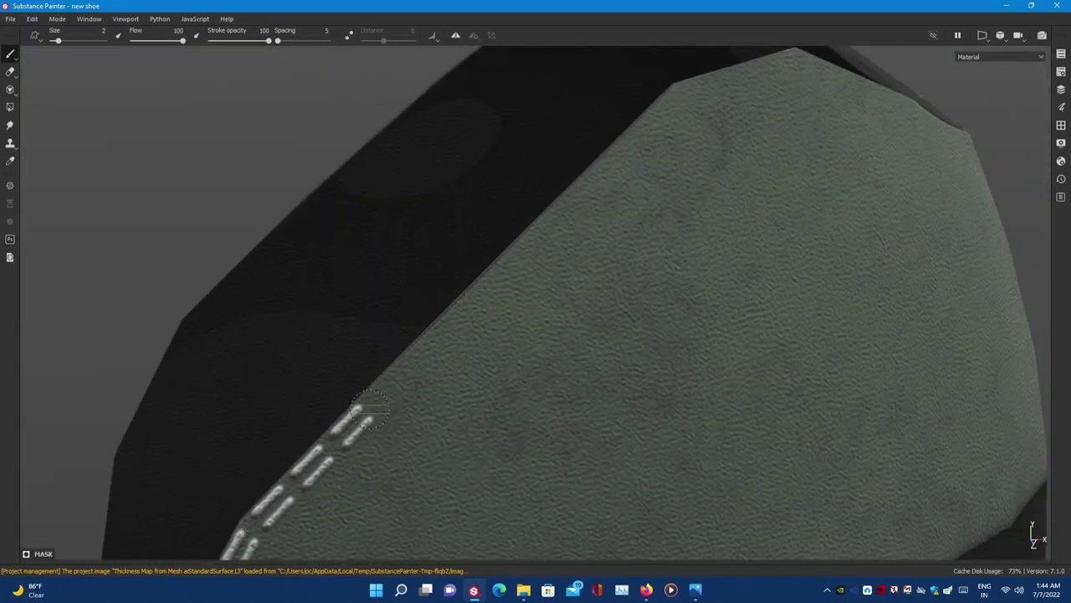
key(shift)
shift+click(679, 107)
- Stitch along the panel's top rim through its dip up to the far peak
mouse_move(680, 108)
alt+mouse_down()
mouse_move(748, 383)
mouse_move(639, 399)
mouse_move(910, 339)
mouse_move(361, 318)
alt+mouse_up()
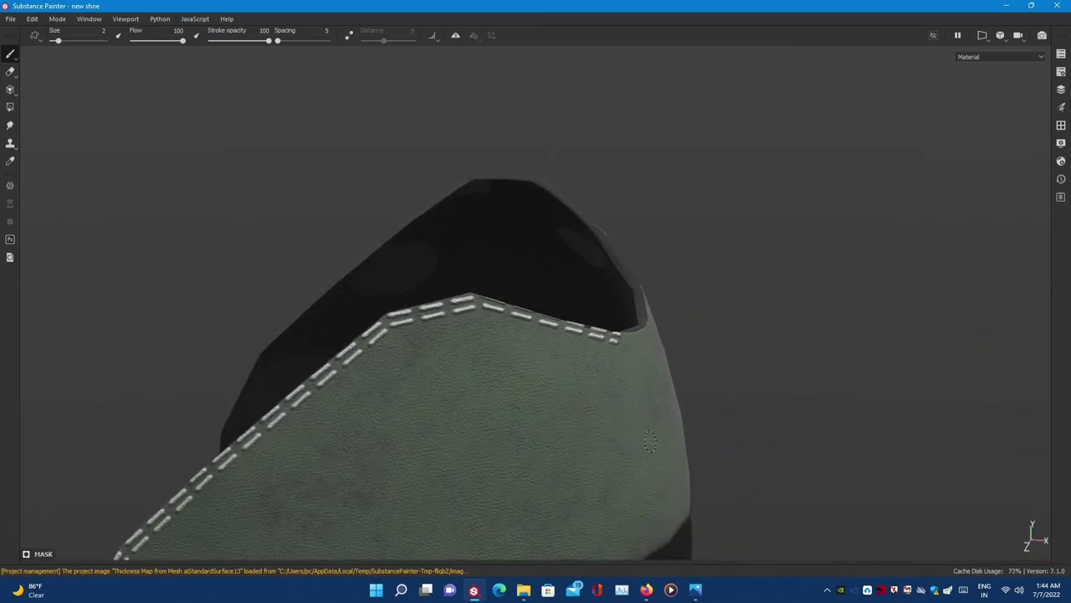
shift+click(454, 293)
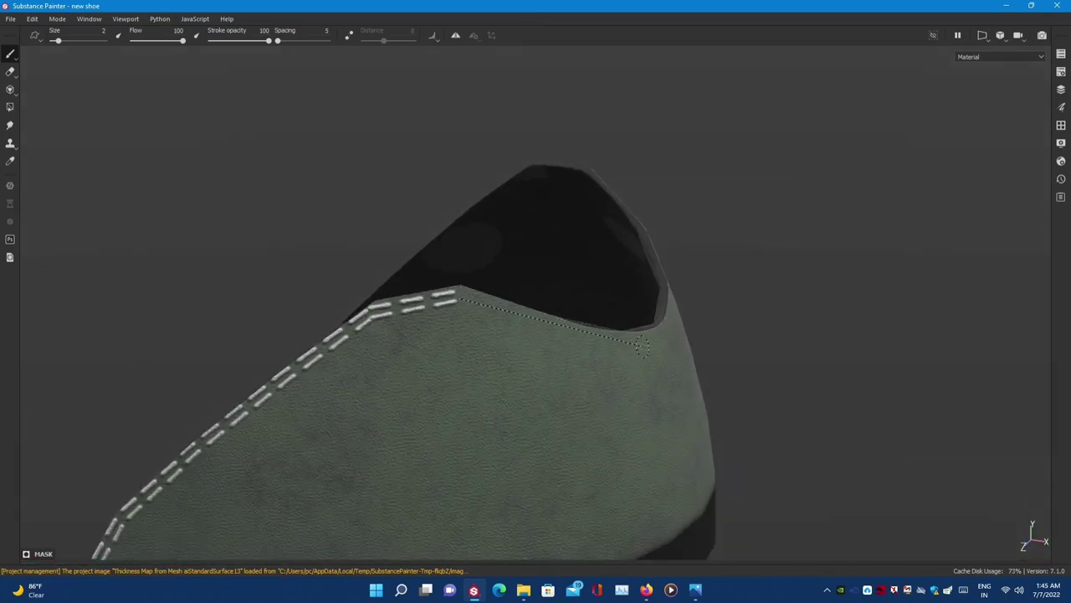
shift+click(603, 333)
mouse_move(603, 333)
alt+mouse_down()
mouse_move(655, 499)
mouse_move(442, 348)
alt+mouse_up()
key(ctrl+z)
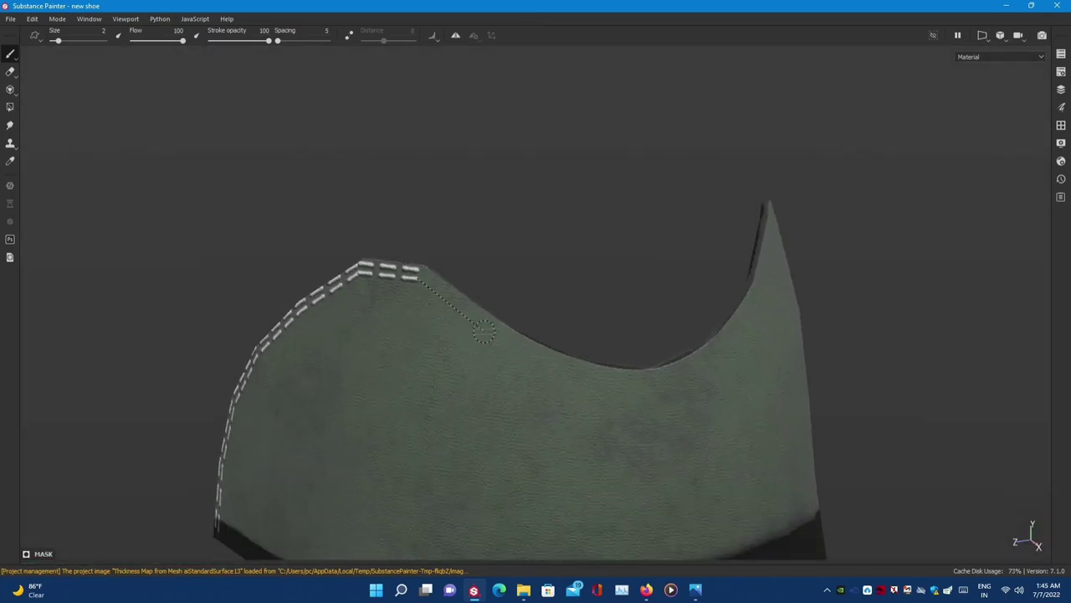
shift+click(527, 347)
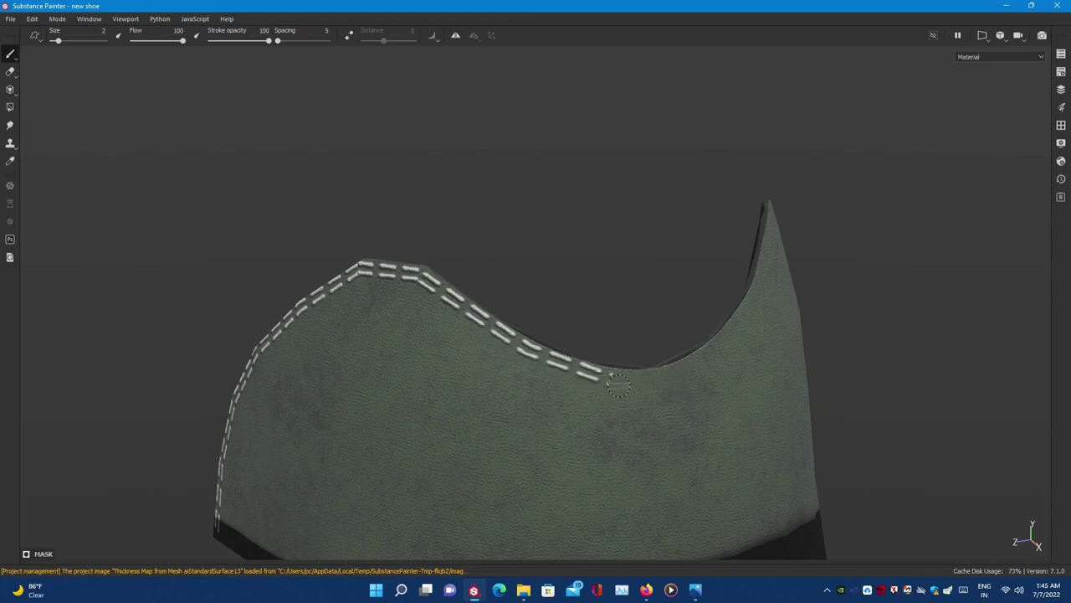
key(ctrl+z)
alt+drag(733, 351, 671, 421)
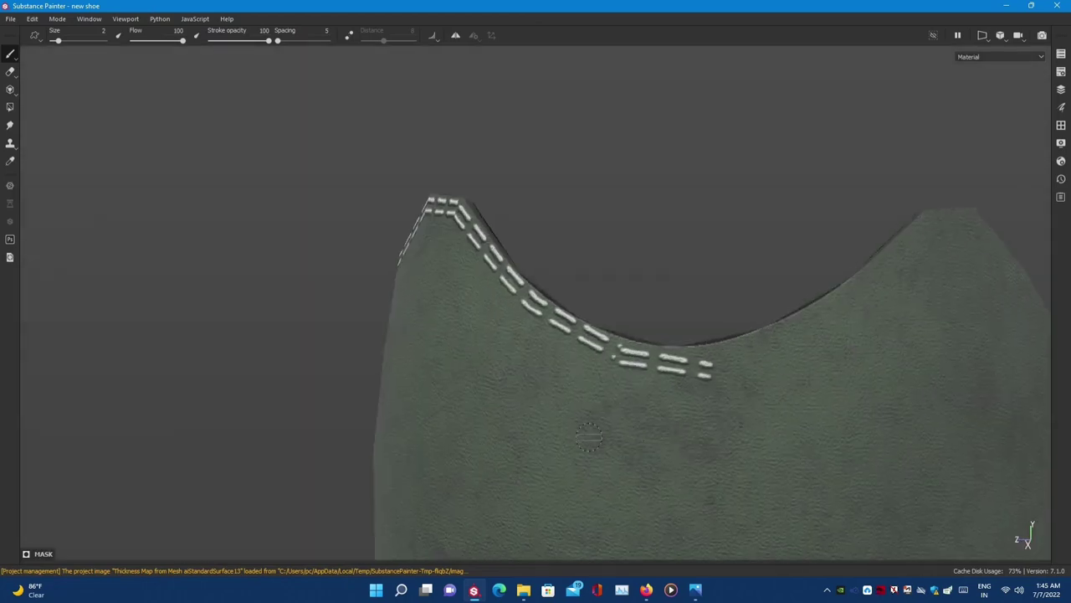
shift+click(624, 412)
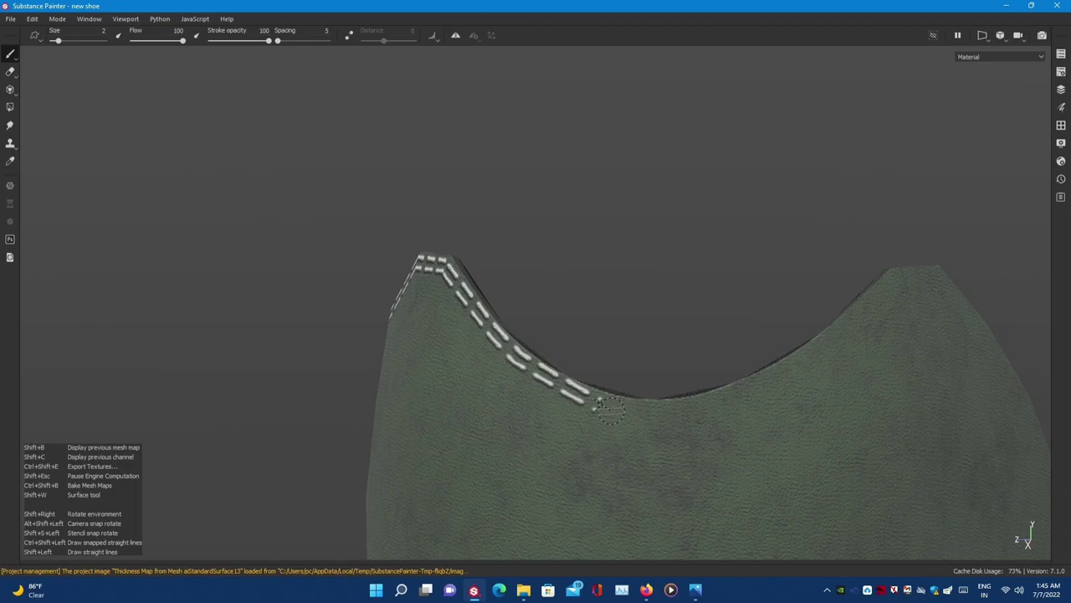
shift+click(698, 410)
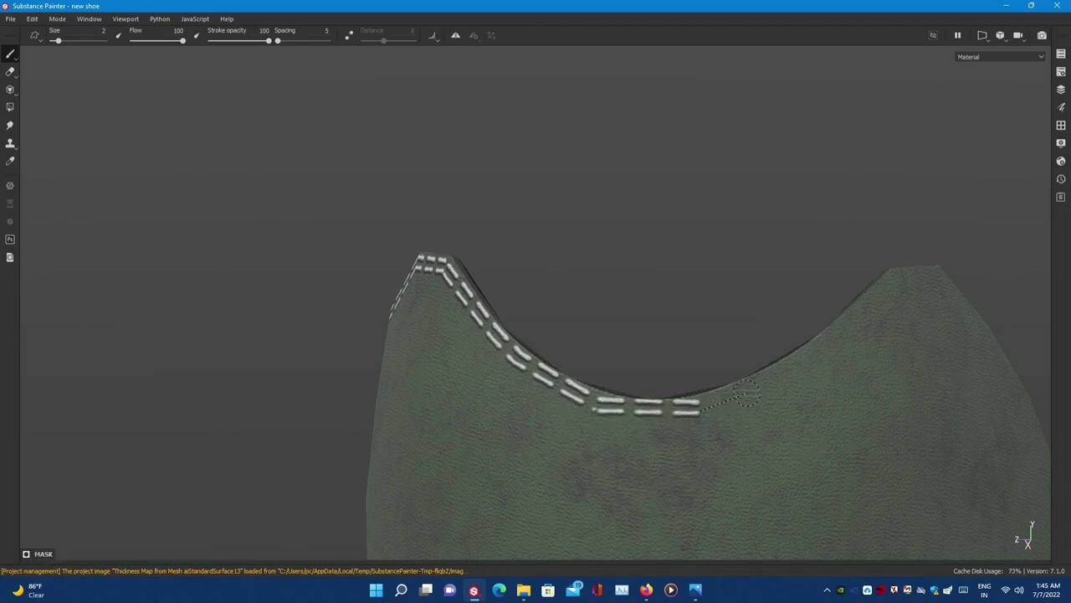
shift+click(807, 357)
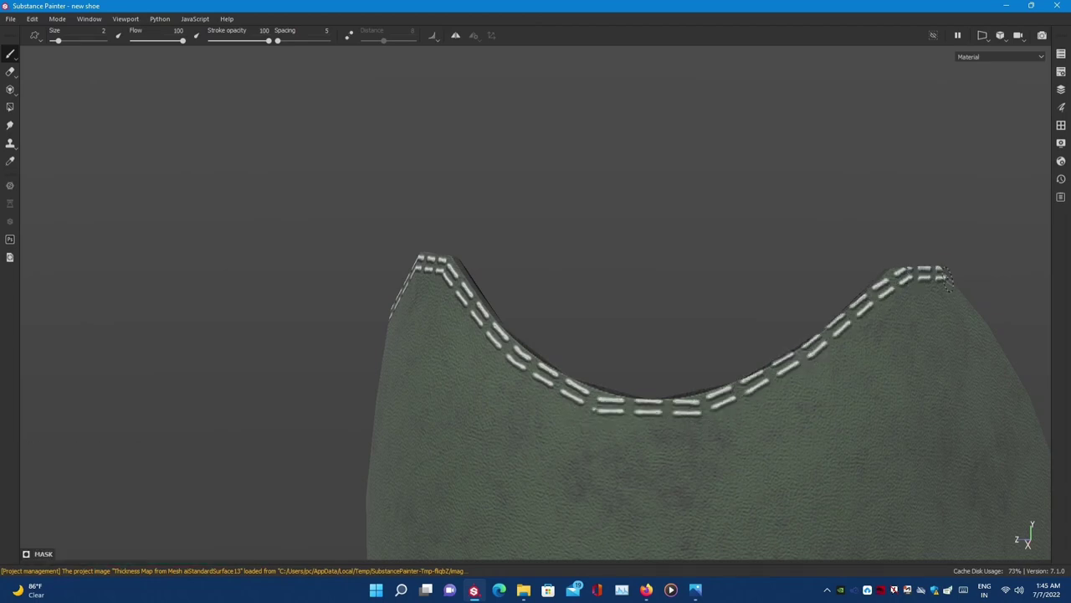
- Extend the stitches along the panel's front edge and view the shoe from behind
alt+drag(1003, 400, 535, 400)
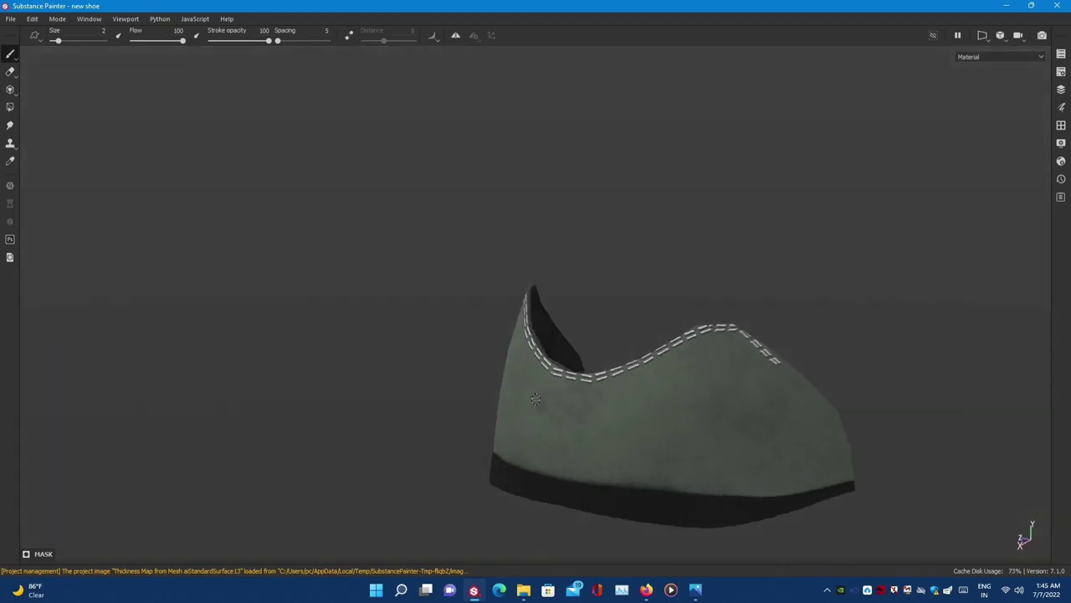
scroll(645, 299, up, 2)
scroll(589, 242, up, 3)
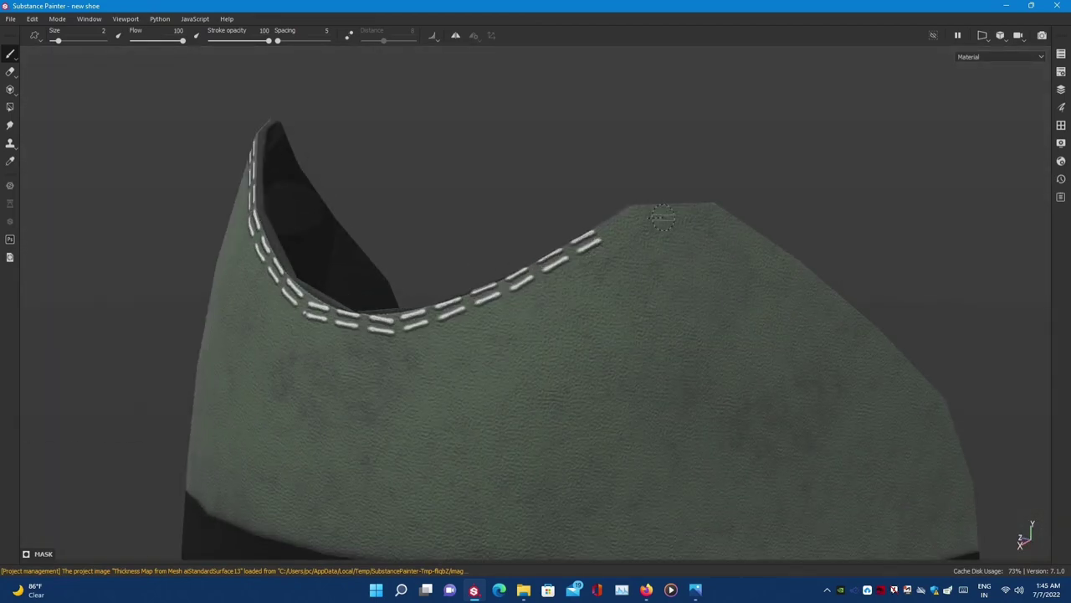
alt+drag(944, 410, 490, 363)
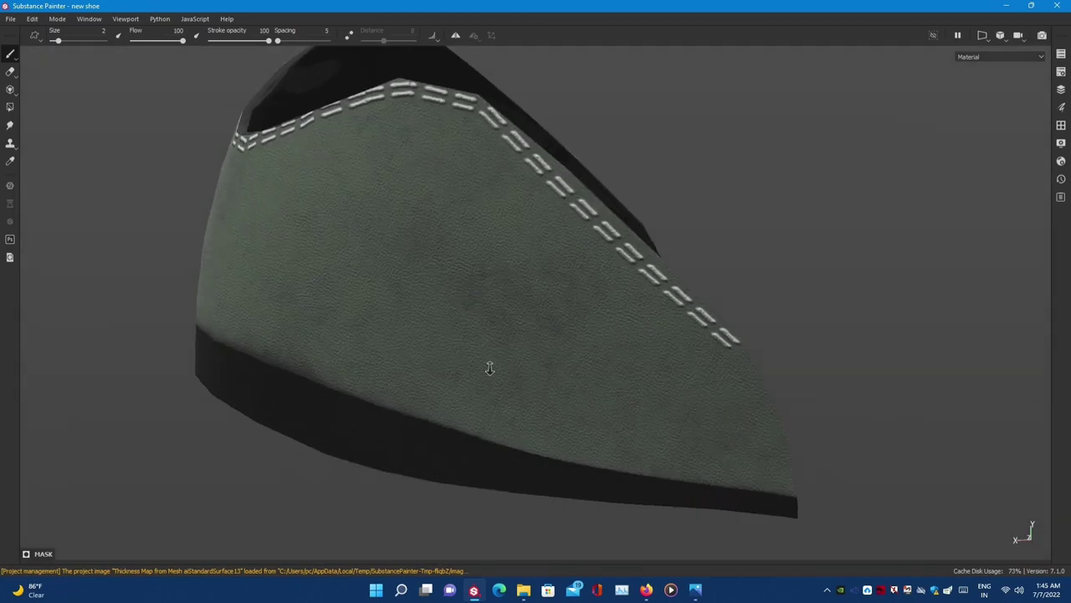
scroll(655, 368, up, 3)
shift+click(781, 416)
scroll(782, 507, down, 5)
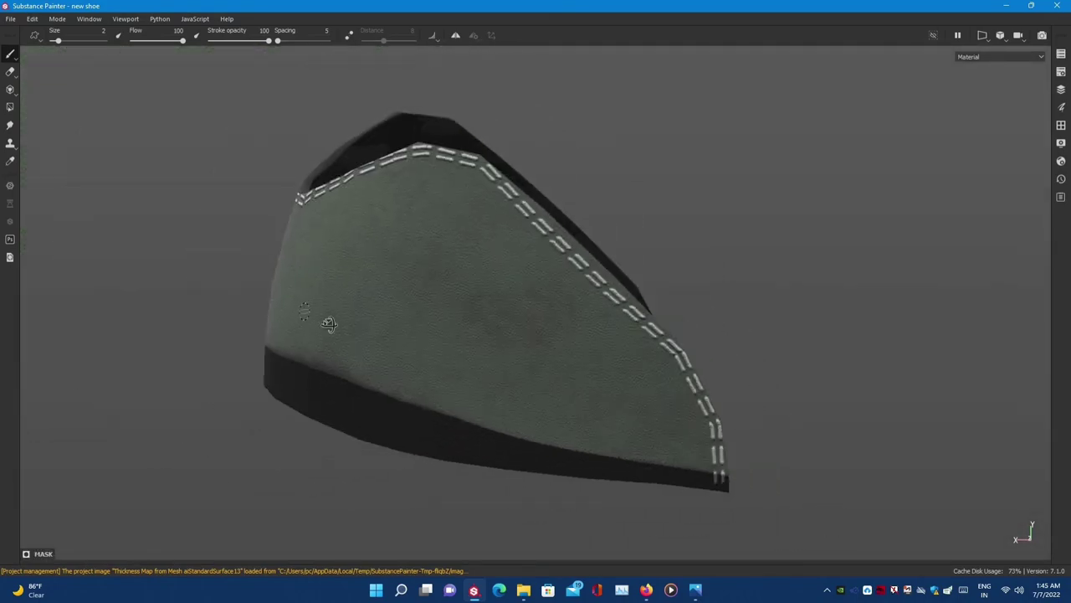
mouse_move(327, 383)
alt+mouse_down()
mouse_move(290, 399)
mouse_move(232, 339)
mouse_move(508, 350)
mouse_move(830, 308)
alt+mouse_up()
alt+drag(843, 266, 807, 268)
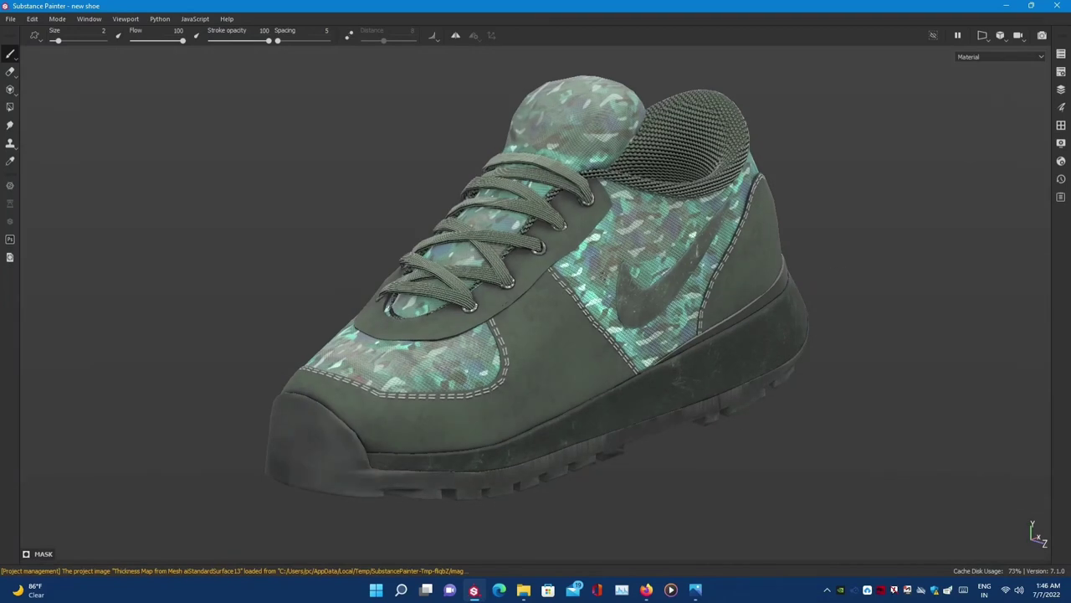
- Move the stiches folder above the cloth folder, select its paint effect, and isolate the eyelet piece
key(Tab)
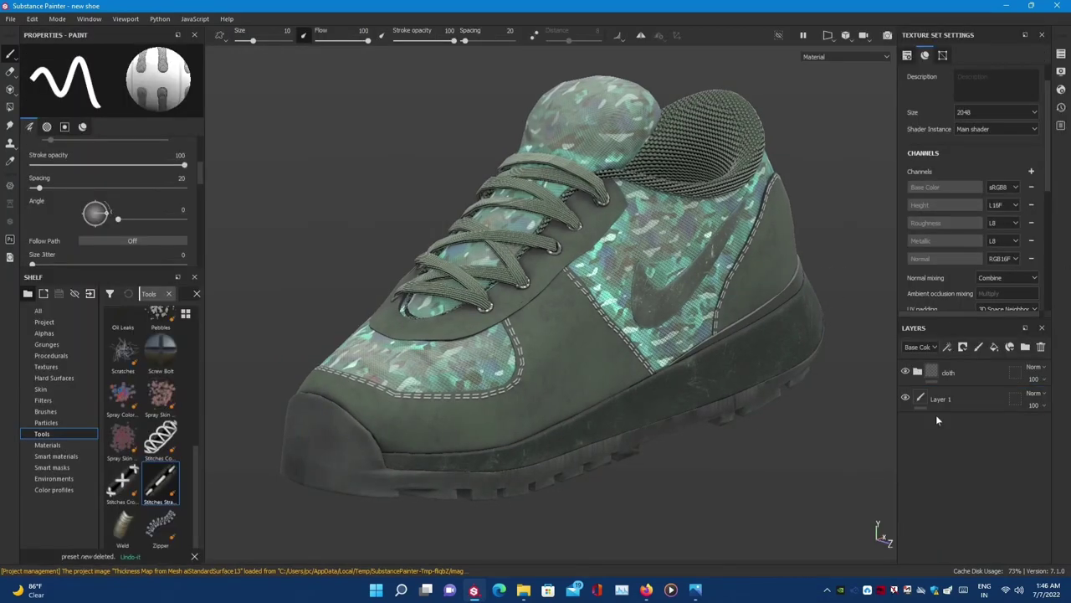
mouse_move(958, 398)
mouse_down()
mouse_move(957, 365)
mouse_move(920, 368)
mouse_up()
click(971, 419)
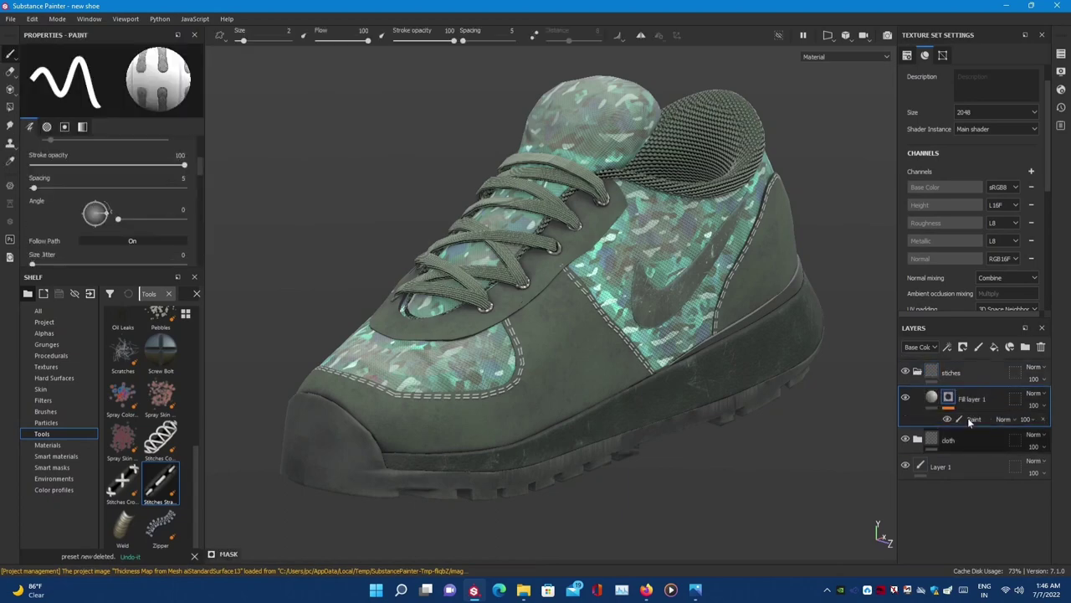
right_click(967, 404)
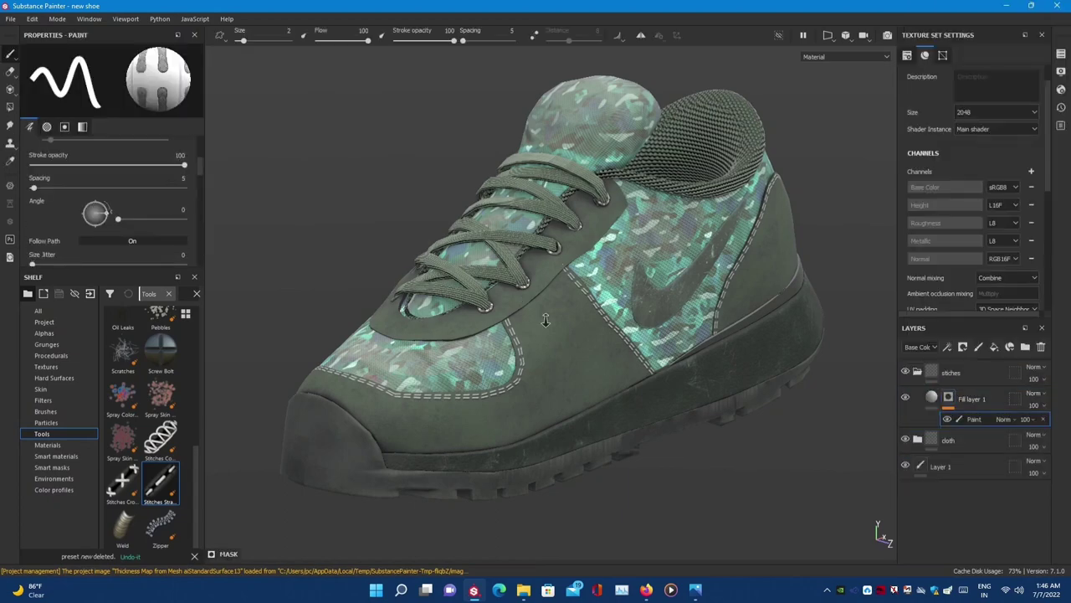
scroll(545, 321, up, 3)
key(alt+q)
key(Tab)
scroll(703, 410, up, 3)
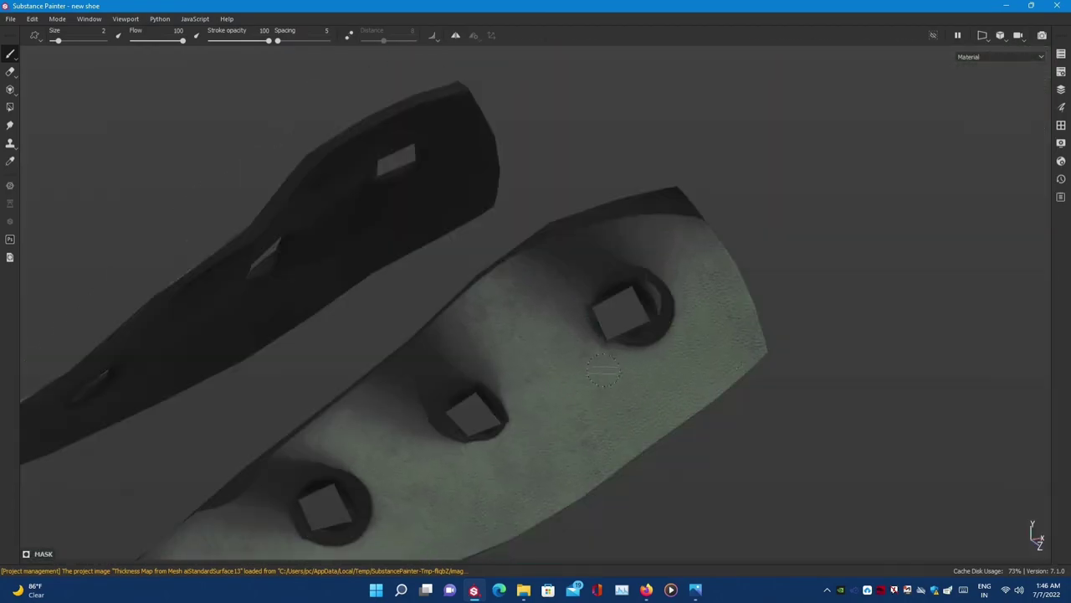
alt+drag(655, 388, 647, 308)
scroll(647, 308, up, 2)
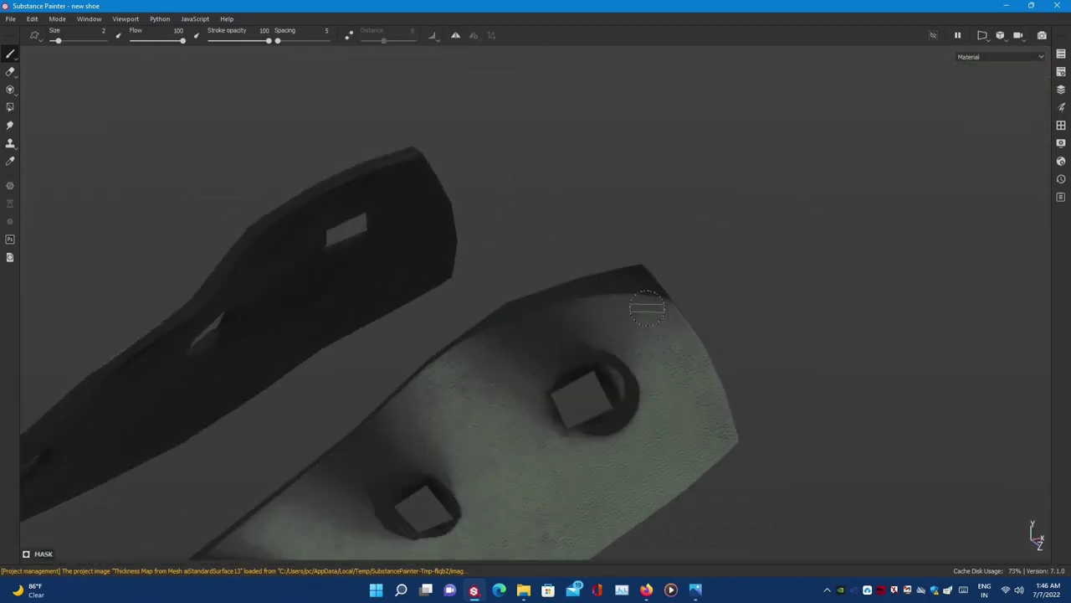
- Lay straight stitches along the eyelet strap's lower edge, undoing one stray segment
shift+click(720, 440)
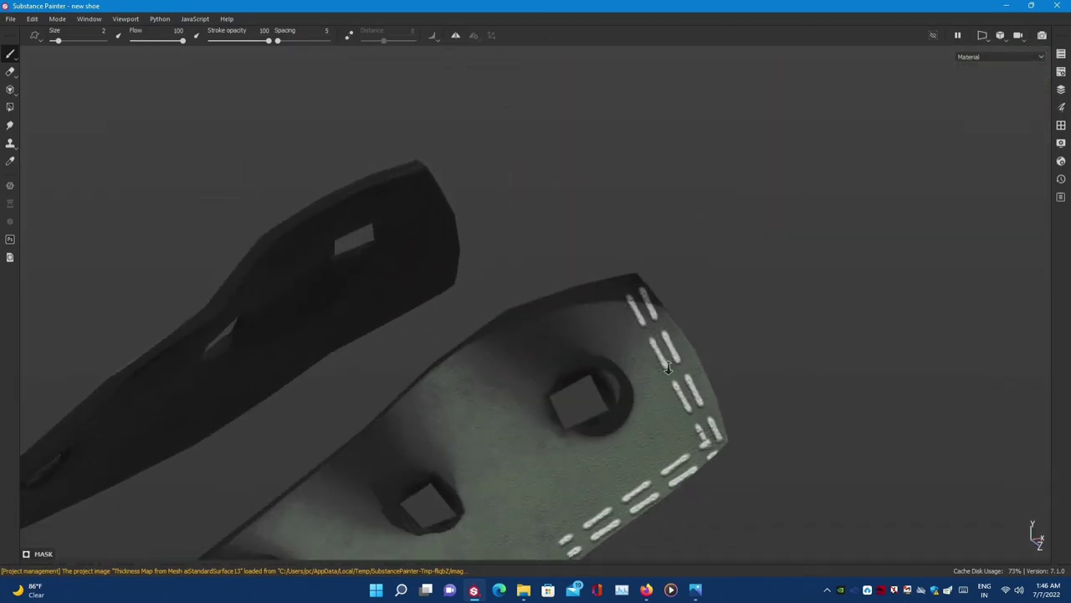
alt+drag(578, 532, 610, 426)
shift+click(638, 393)
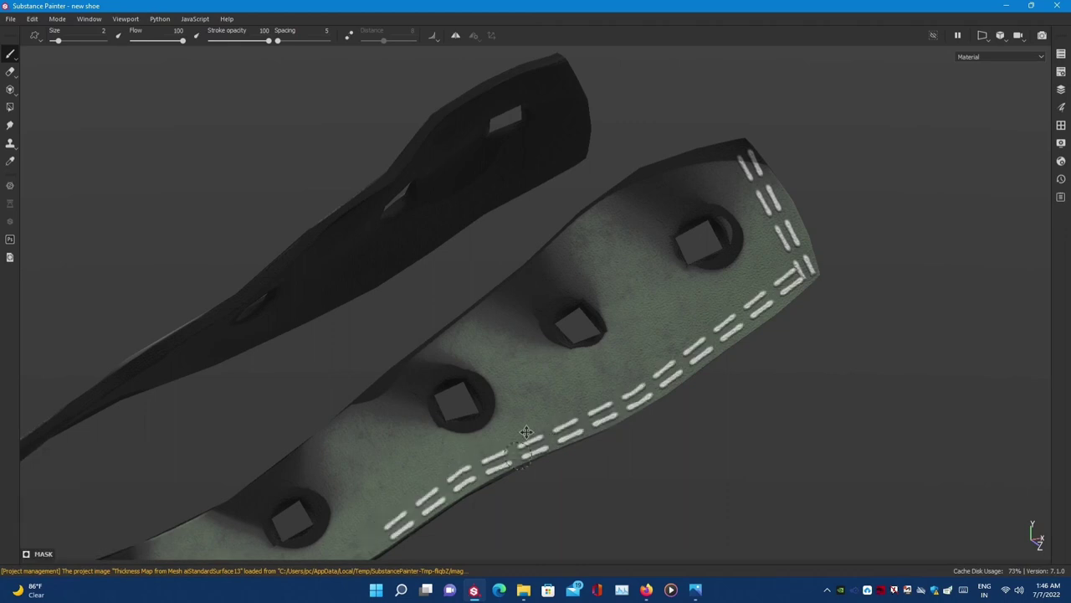
alt+drag(527, 431, 720, 315)
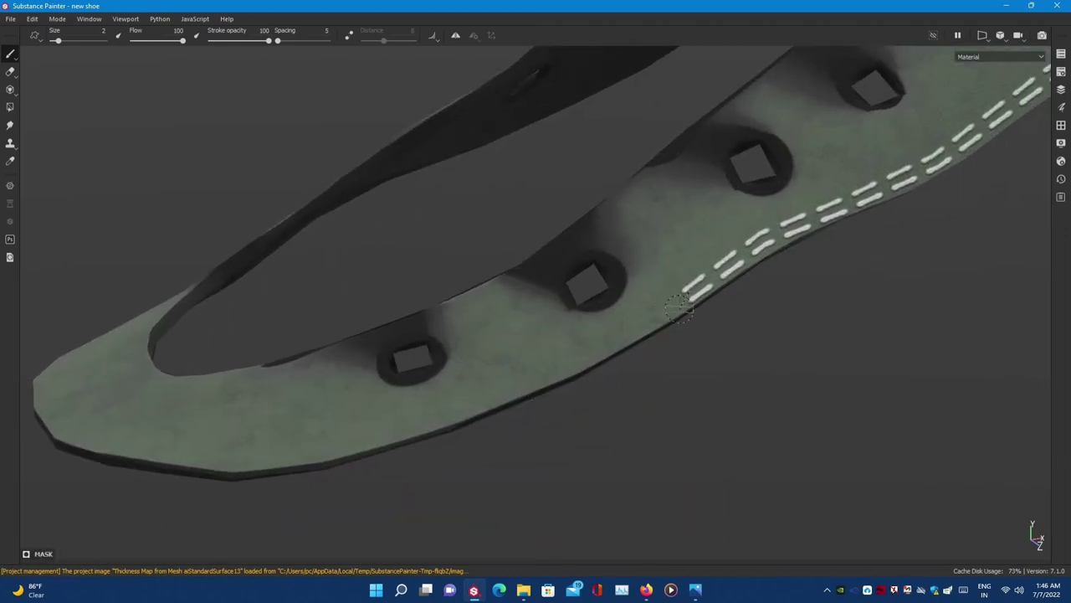
shift+click(543, 375)
shift+click(520, 384)
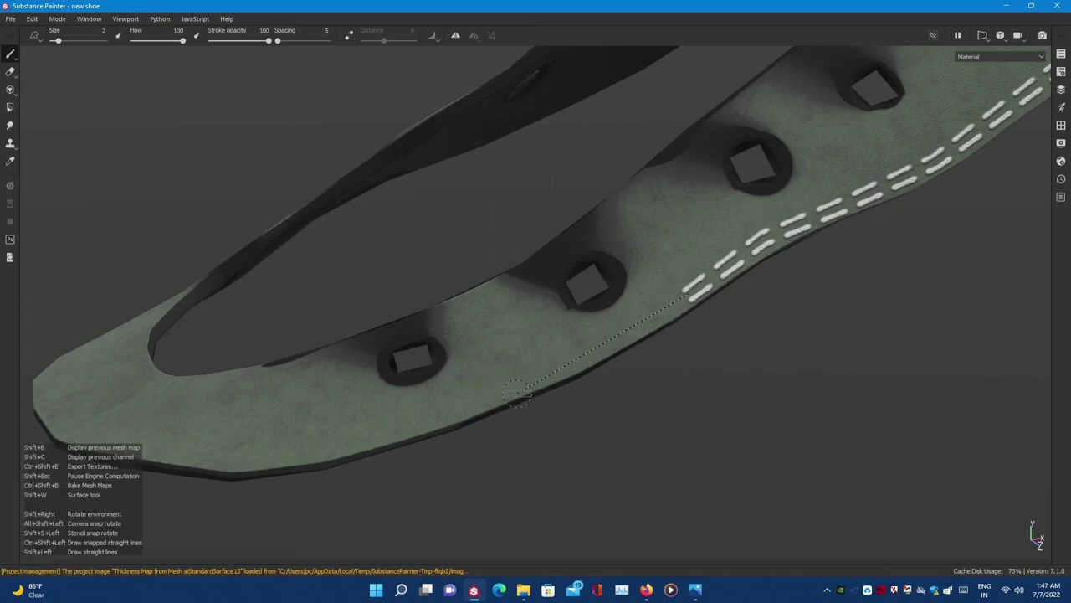
shift+click(514, 385)
key(ctrl+z)
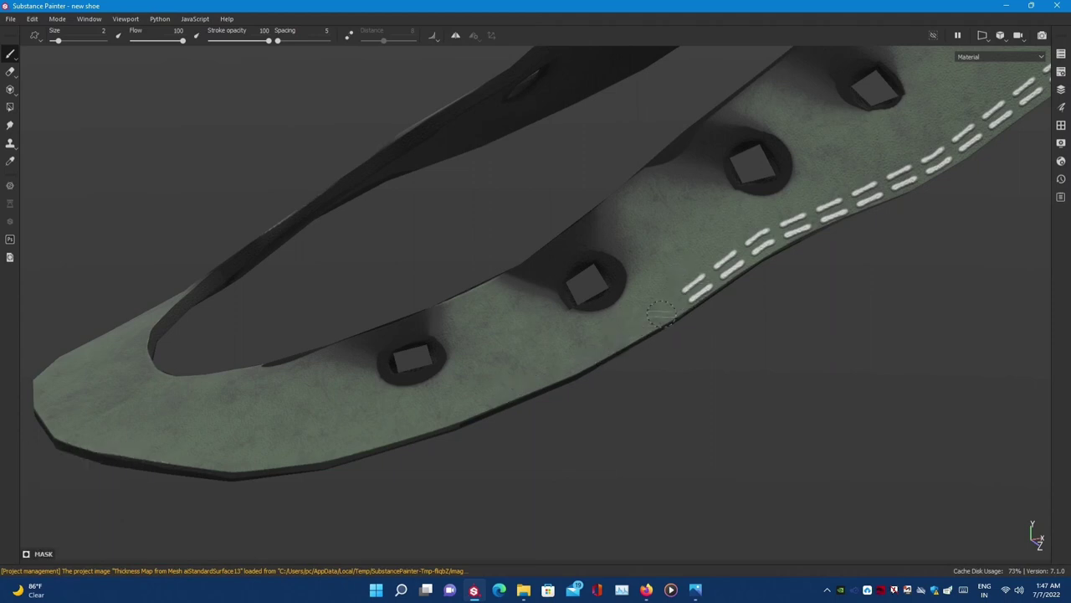
shift+click(619, 342)
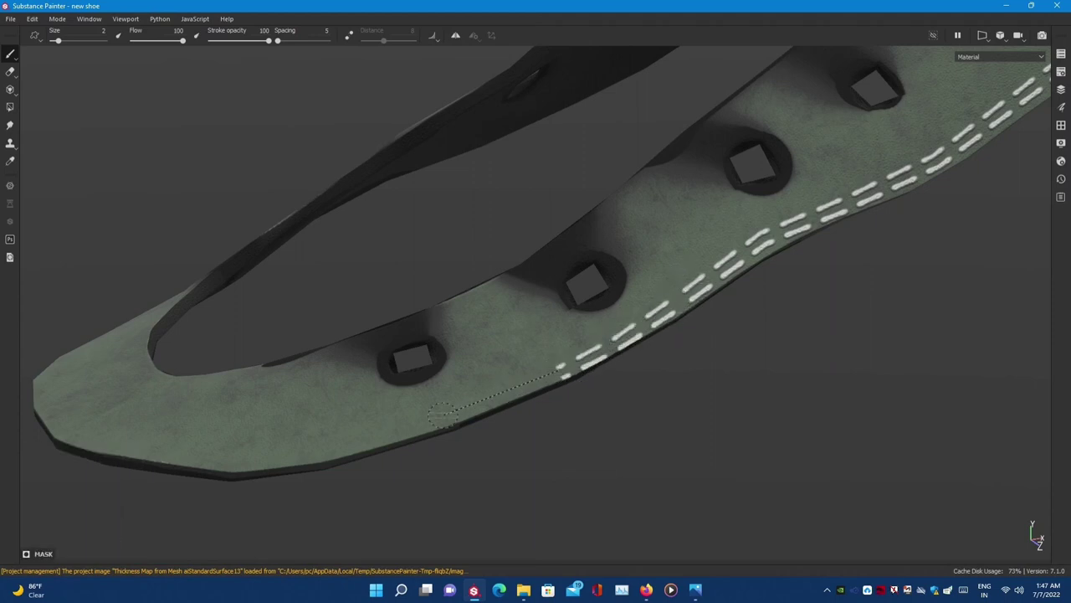
- Continue the stitch row around the strap's U-shaped curve toward its end
mouse_move(636, 287)
alt+mouse_down()
mouse_move(509, 264)
mouse_move(523, 437)
alt+mouse_up()
shift+click(431, 463)
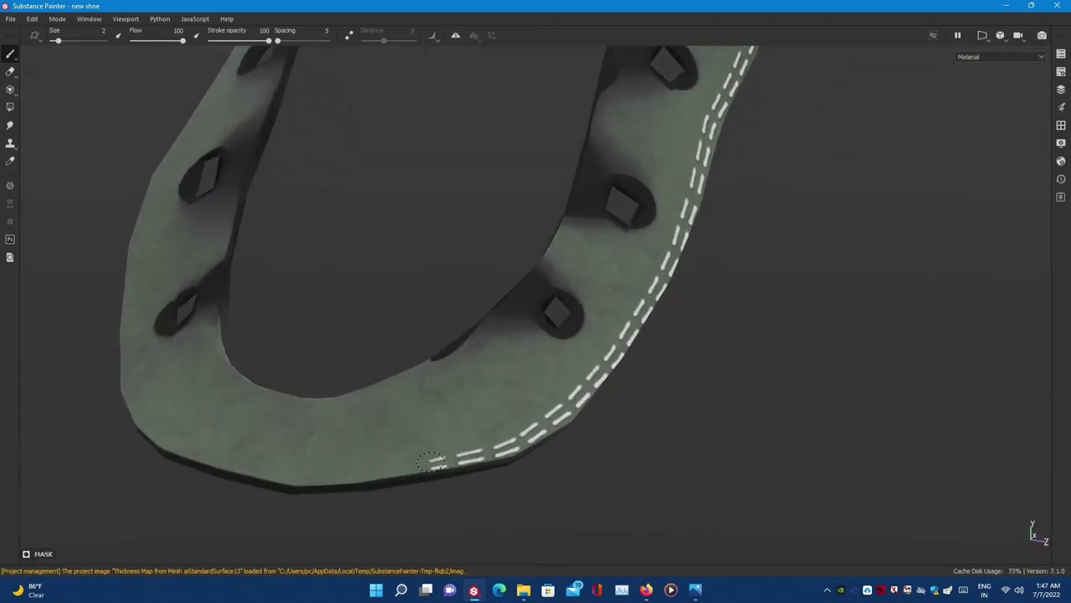
mouse_move(295, 475)
alt+mouse_down()
mouse_move(407, 406)
mouse_move(569, 452)
mouse_move(473, 435)
alt+mouse_up()
shift+click(474, 435)
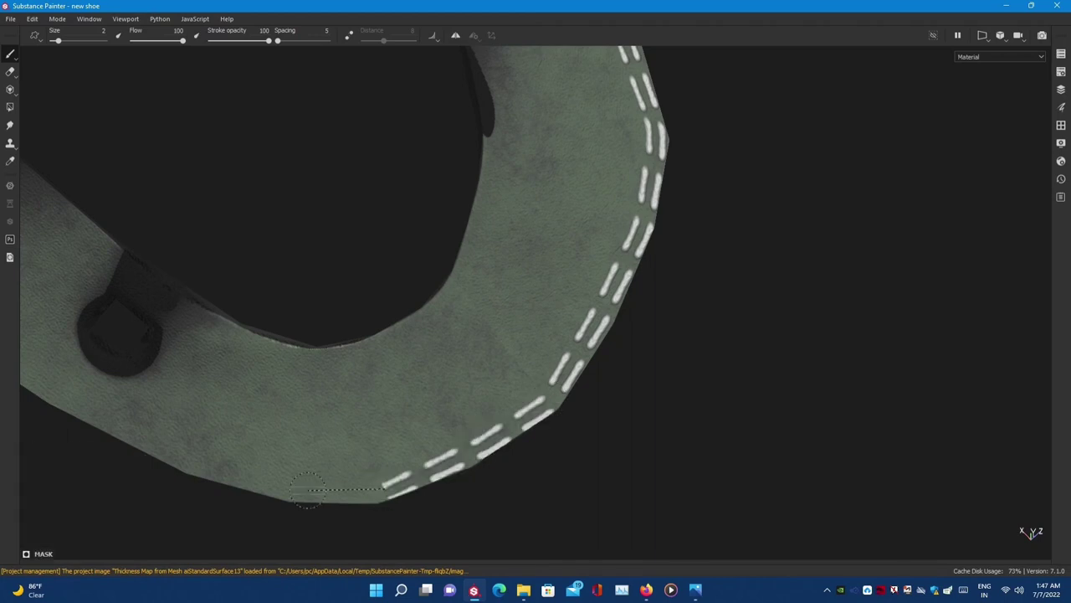
alt+drag(149, 436, 248, 439)
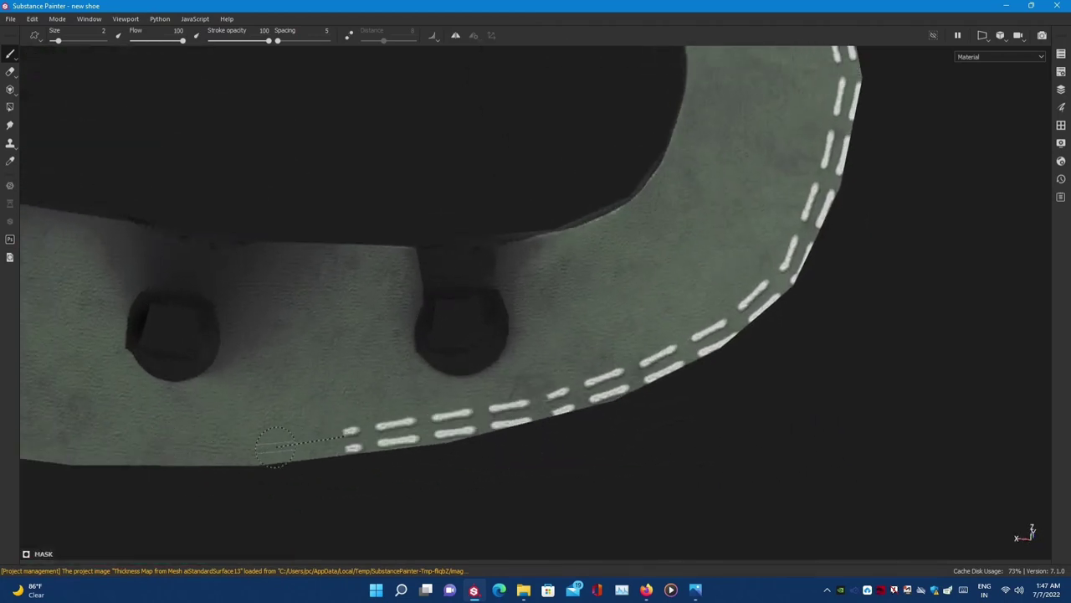
shift+click(33, 445)
mouse_move(33, 445)
alt+mouse_down()
mouse_move(593, 419)
mouse_move(470, 323)
alt+mouse_up()
shift+click(191, 546)
mouse_move(191, 546)
alt+mouse_down()
mouse_move(677, 242)
mouse_move(489, 372)
alt+mouse_up()
shift+click(242, 519)
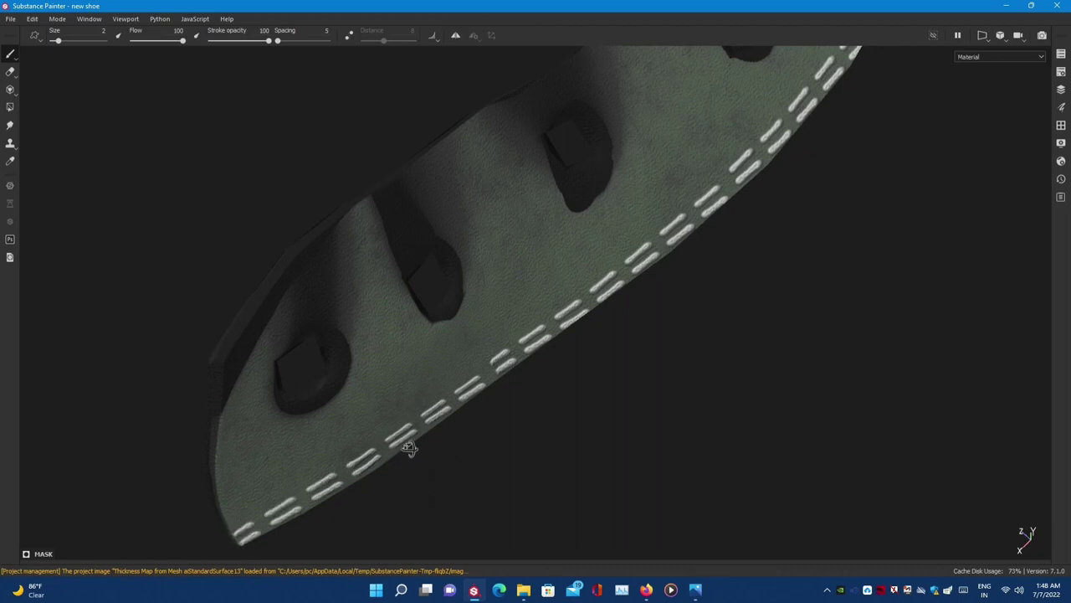
- Finish the stitches at the strap's end and preview the shoe in Iray path-traced mode
alt+drag(407, 443, 442, 478)
shift+click(262, 385)
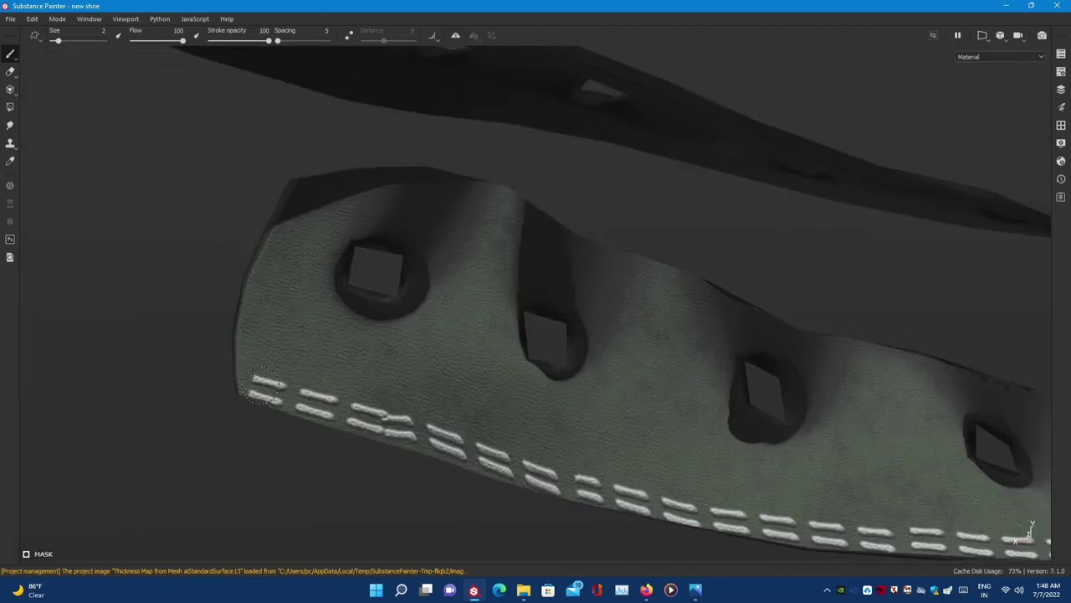
shift+click(294, 207)
mouse_move(294, 207)
alt+mouse_down()
mouse_move(619, 137)
mouse_move(536, 252)
alt+mouse_up()
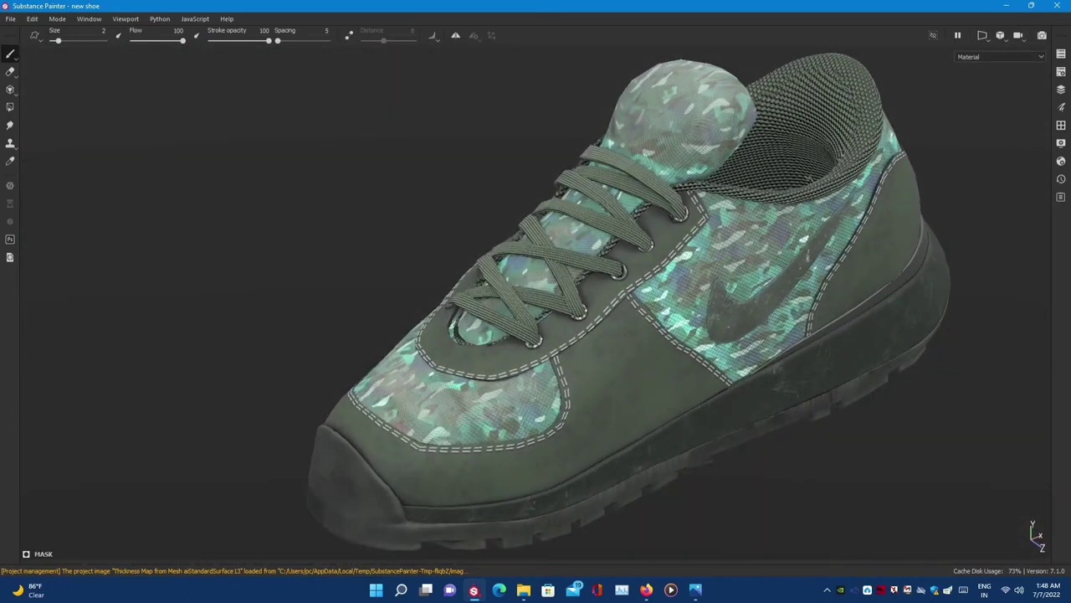
click(1042, 35)
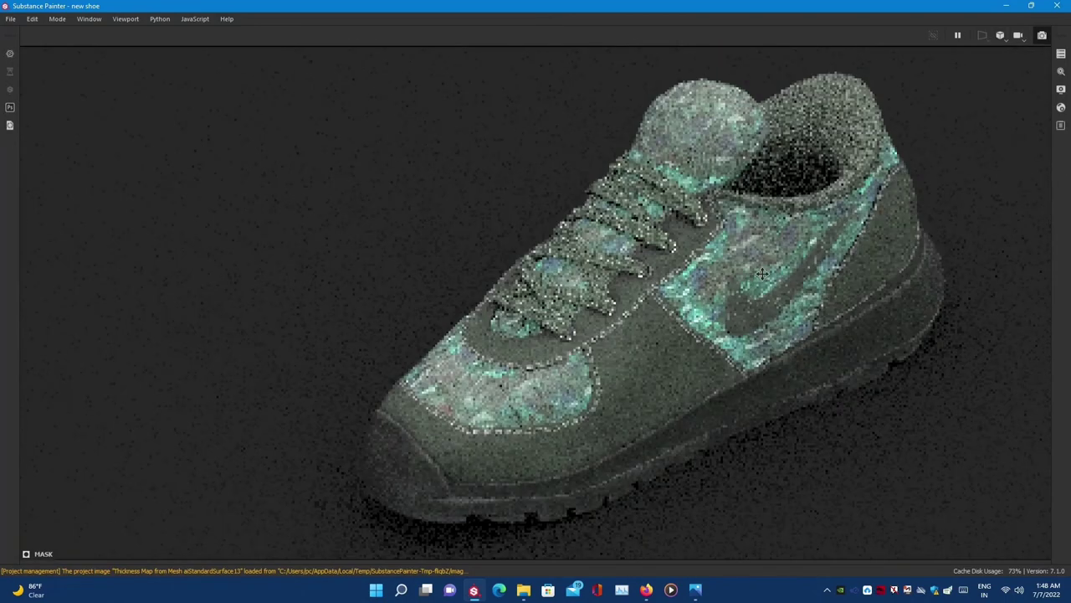
alt+drag(762, 274, 674, 277)
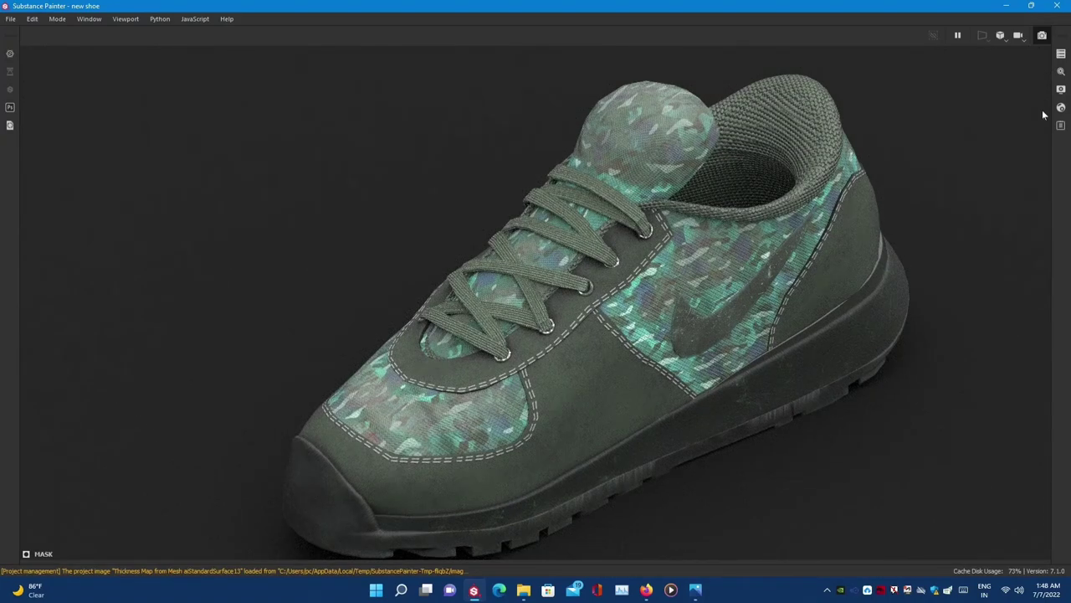
- Leave the Iray render preview and hide the panels for a close view of the eyelet strap
click(1042, 35)
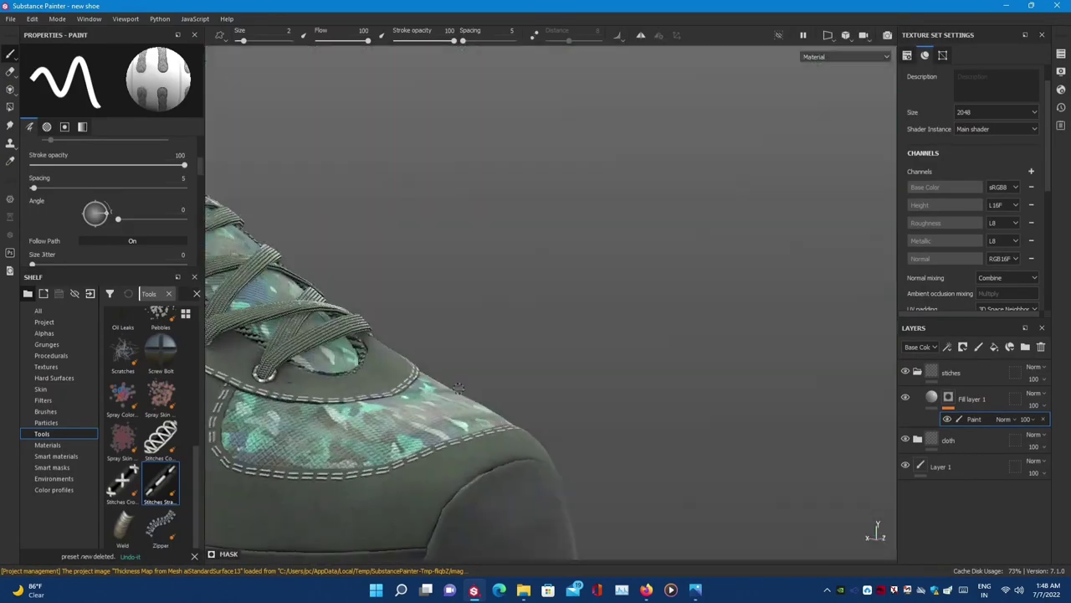
alt+drag(735, 420, 552, 327)
key(Tab)
alt+drag(543, 404, 376, 278)
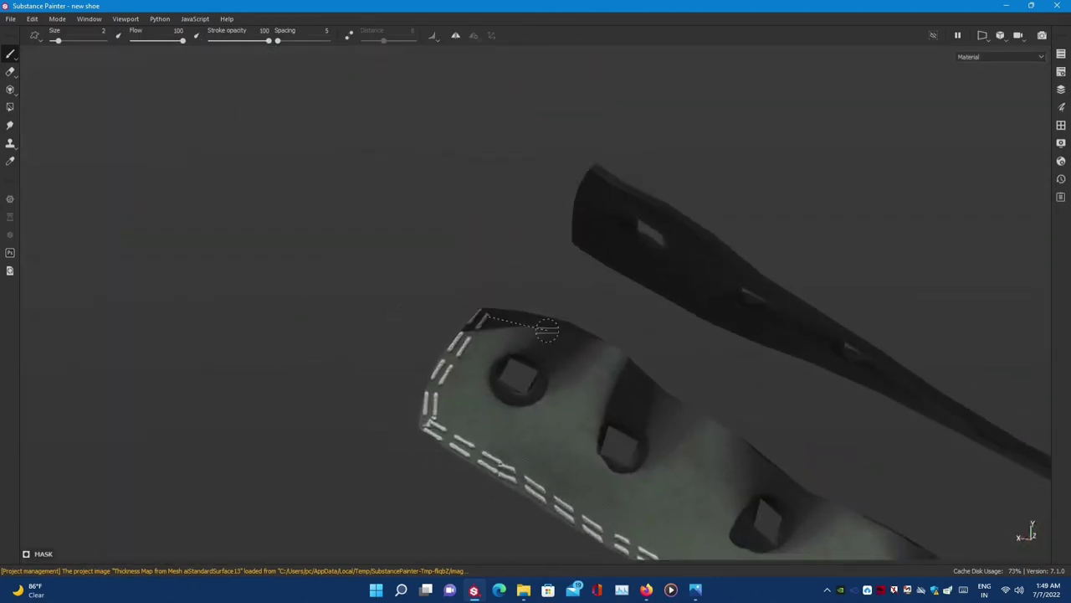
- Stitch a second row along the eyelet strap's inner edge around its U-shaped curve
shift+click(547, 331)
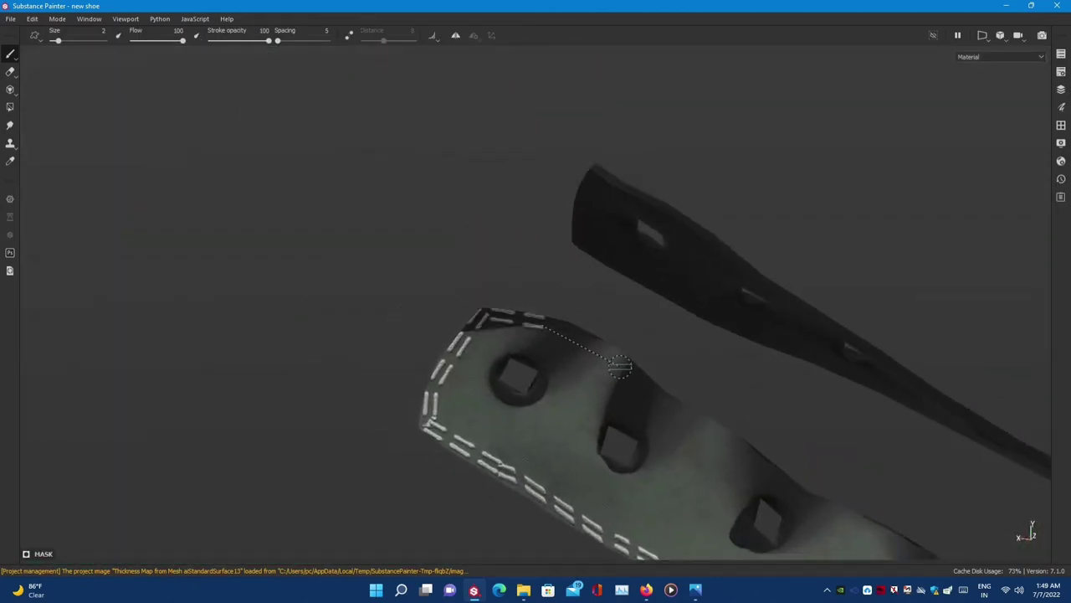
shift+click(713, 434)
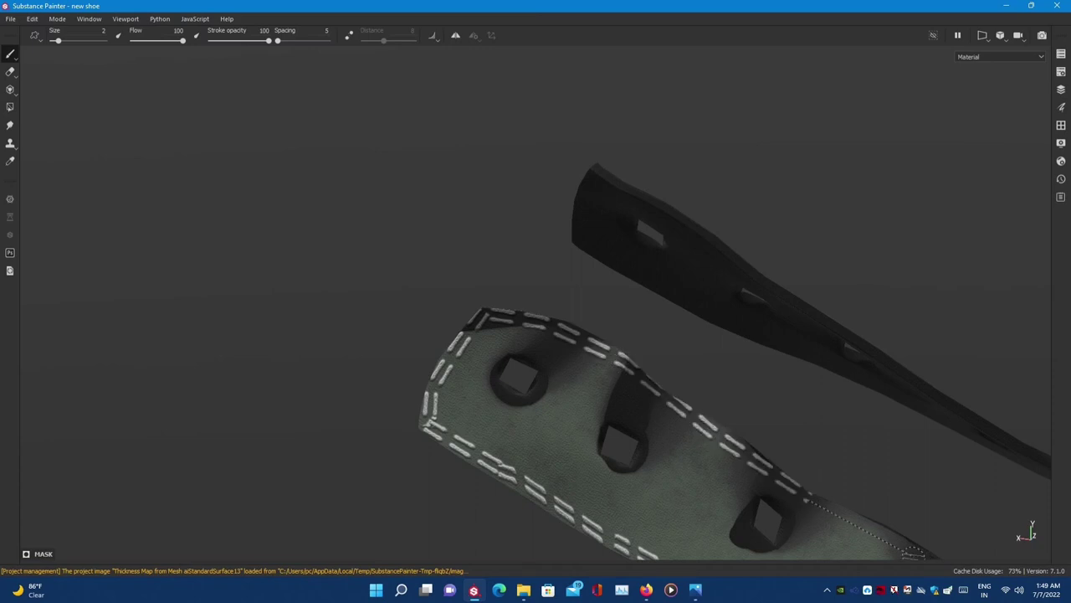
alt+drag(918, 550, 569, 276)
scroll(470, 333, up, 2)
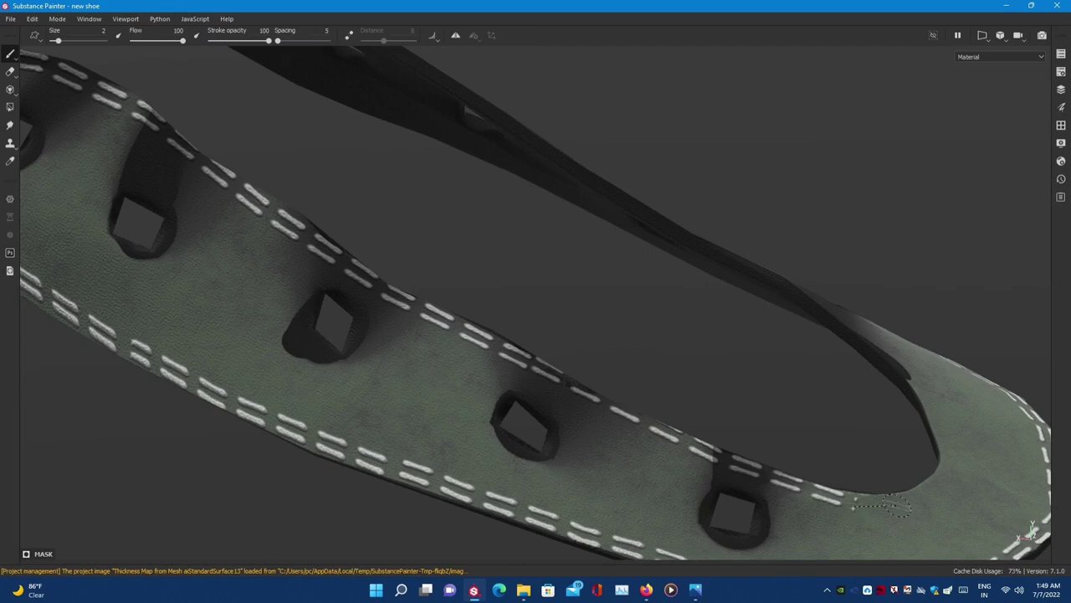
alt+drag(944, 485, 583, 376)
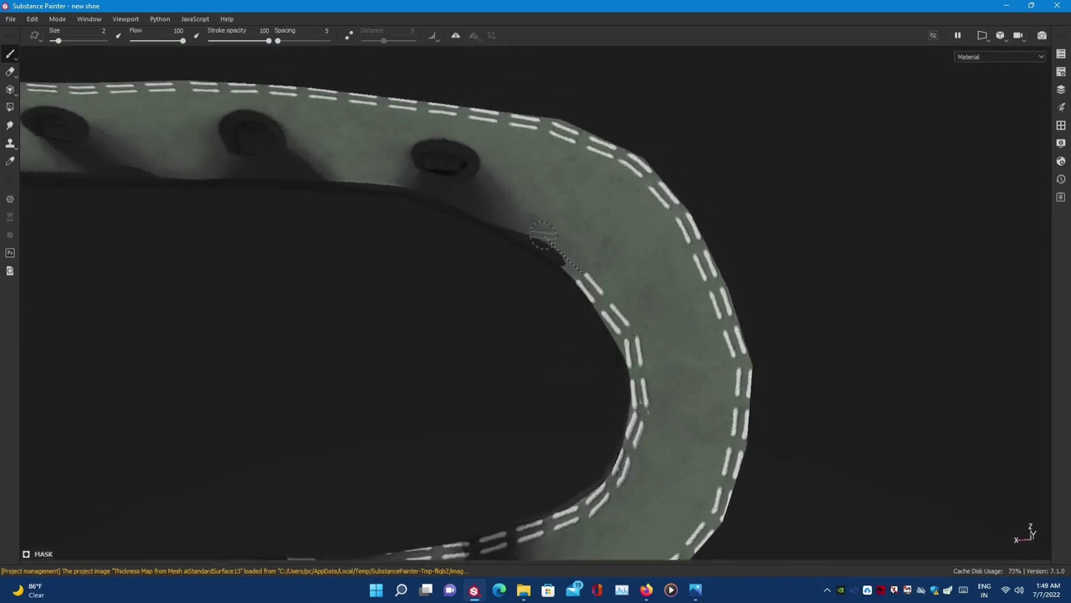
mouse_move(219, 172)
alt+mouse_down()
mouse_move(469, 259)
mouse_move(429, 274)
alt+mouse_up()
alt+drag(266, 268, 504, 368)
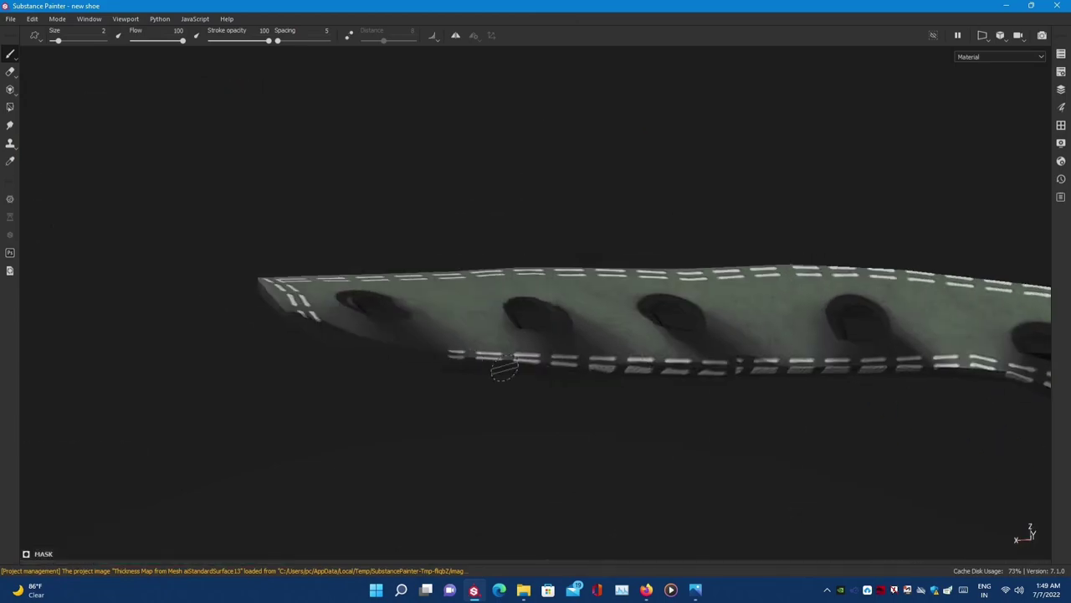
key(f)
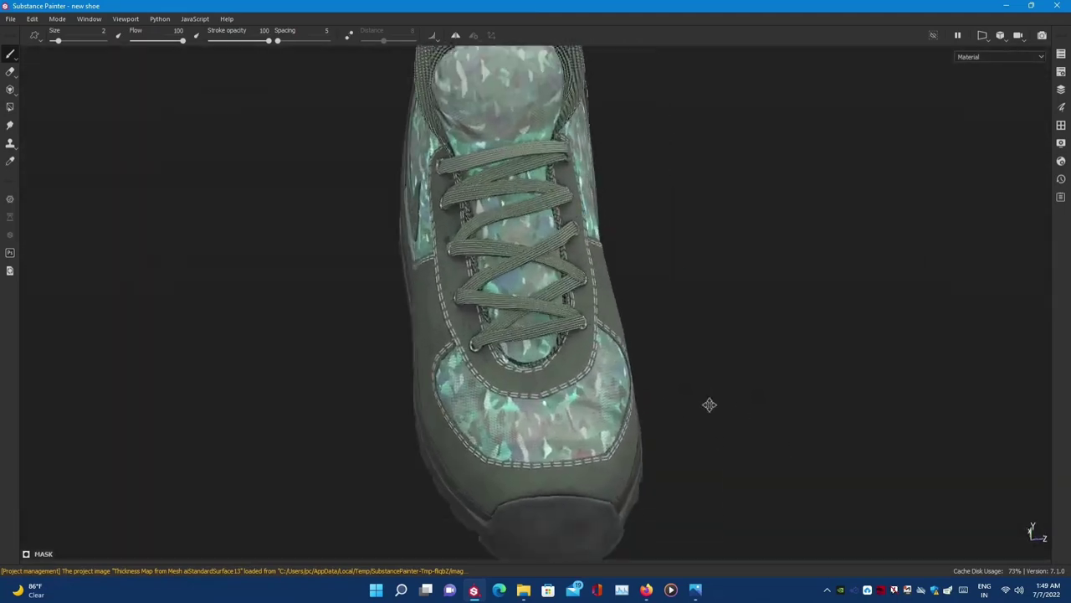
- Extend the strap's inner stitch row along its straight section past the eyelets
alt+drag(825, 385, 839, 373)
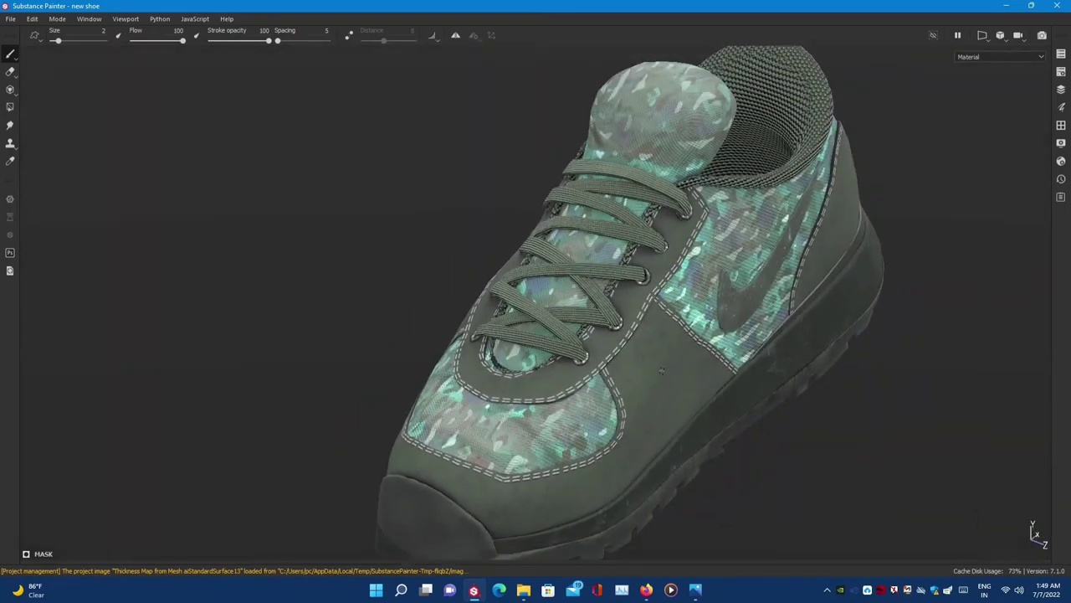
scroll(658, 366, up, 10)
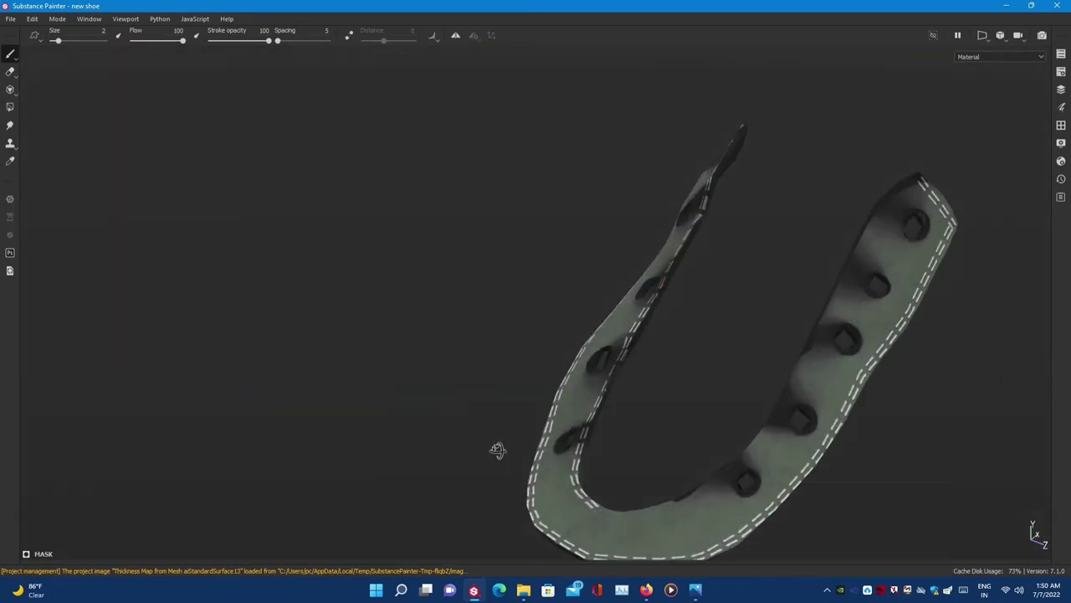
alt+drag(779, 318, 777, 410)
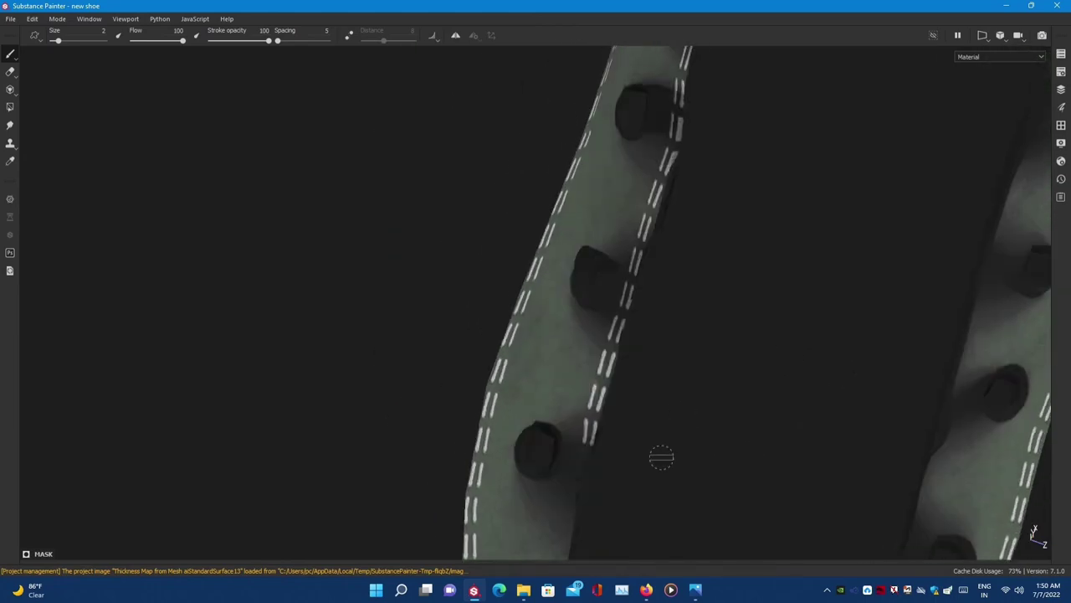
key(shift)
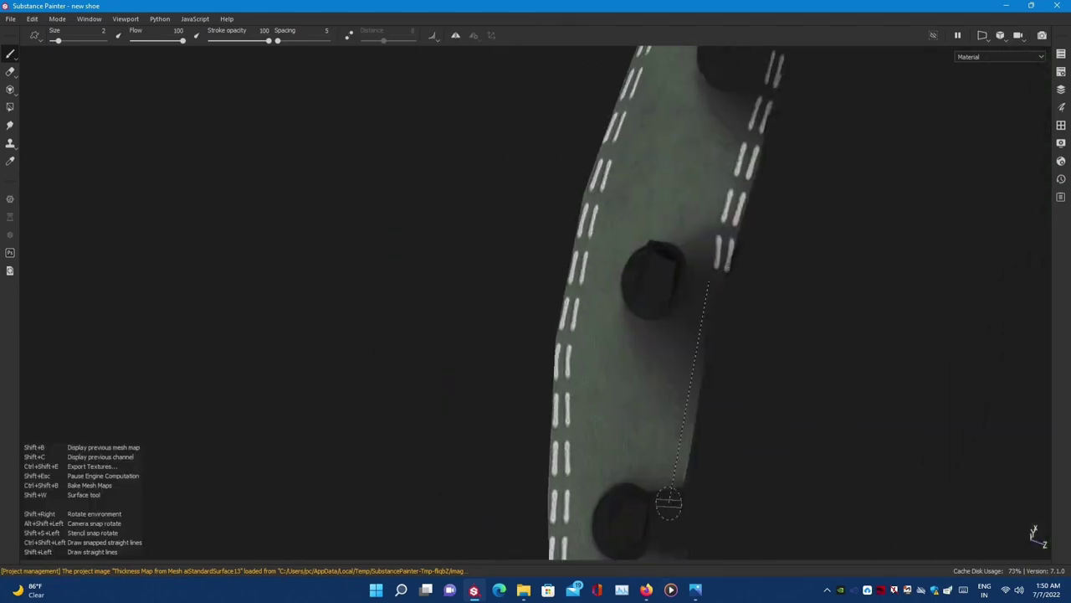
mouse_move(666, 507)
alt+mouse_down()
mouse_move(789, 445)
mouse_move(759, 393)
alt+mouse_up()
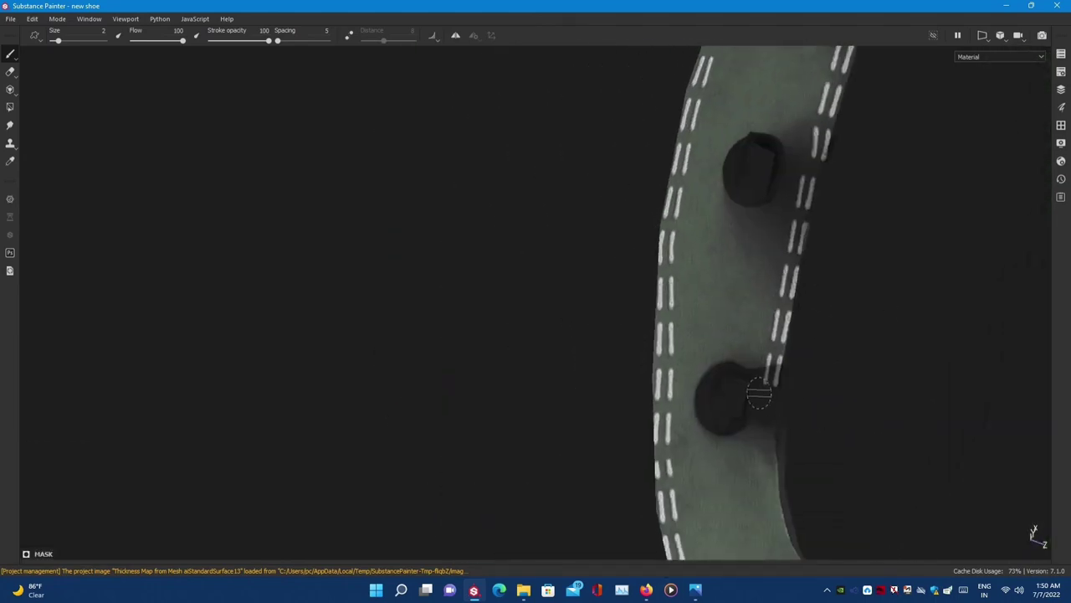
alt+drag(870, 423, 823, 339)
key(shift)
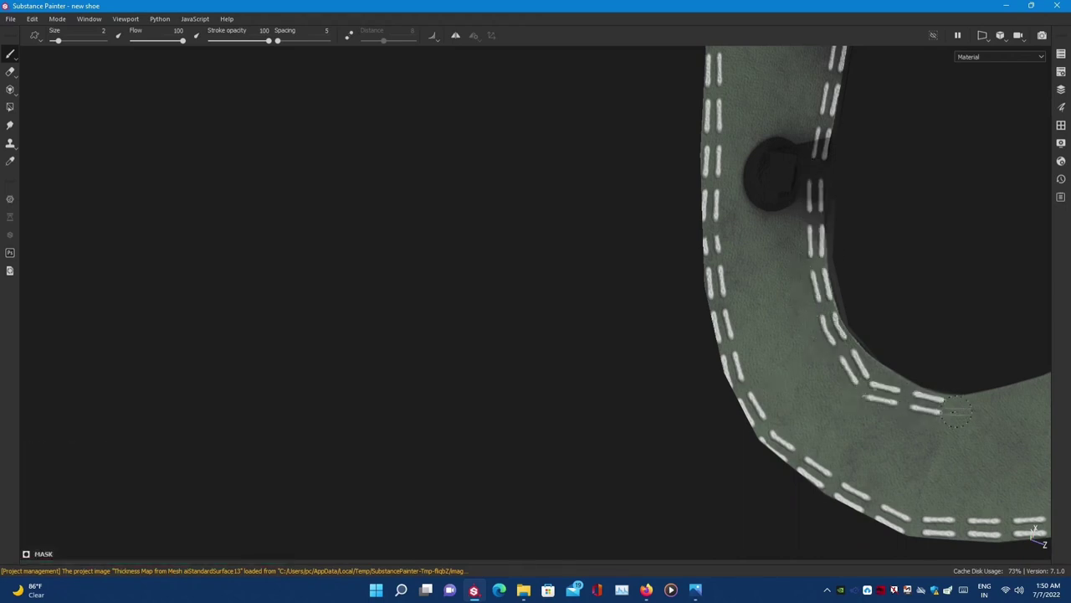
shift+click(902, 390)
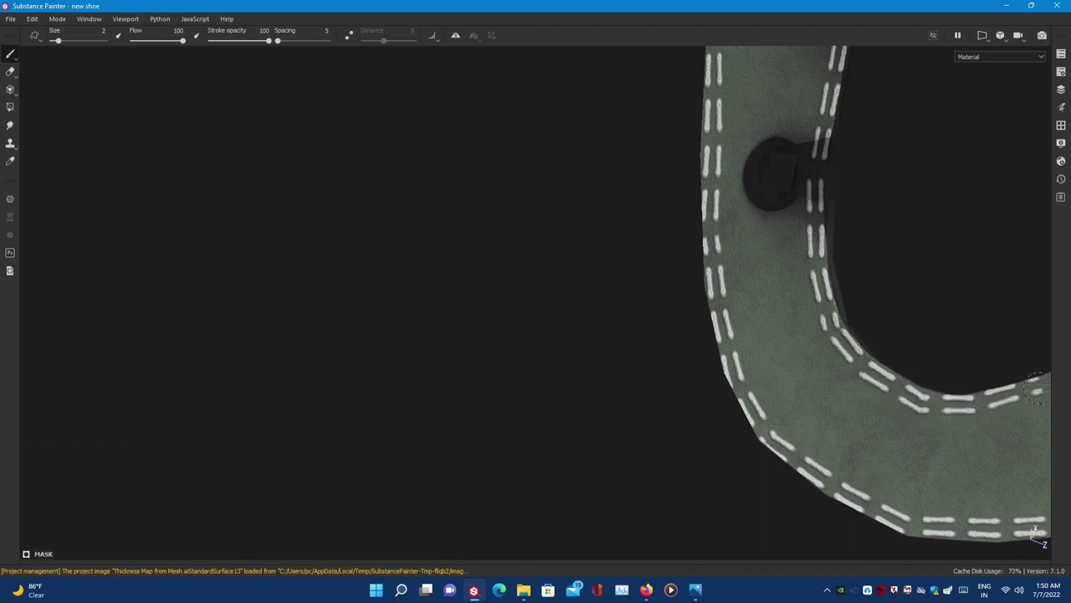
- Orbit and zoom out to review the camo sneaker's stitching from a wide view
alt+middle_drag(1036, 389, 824, 448)
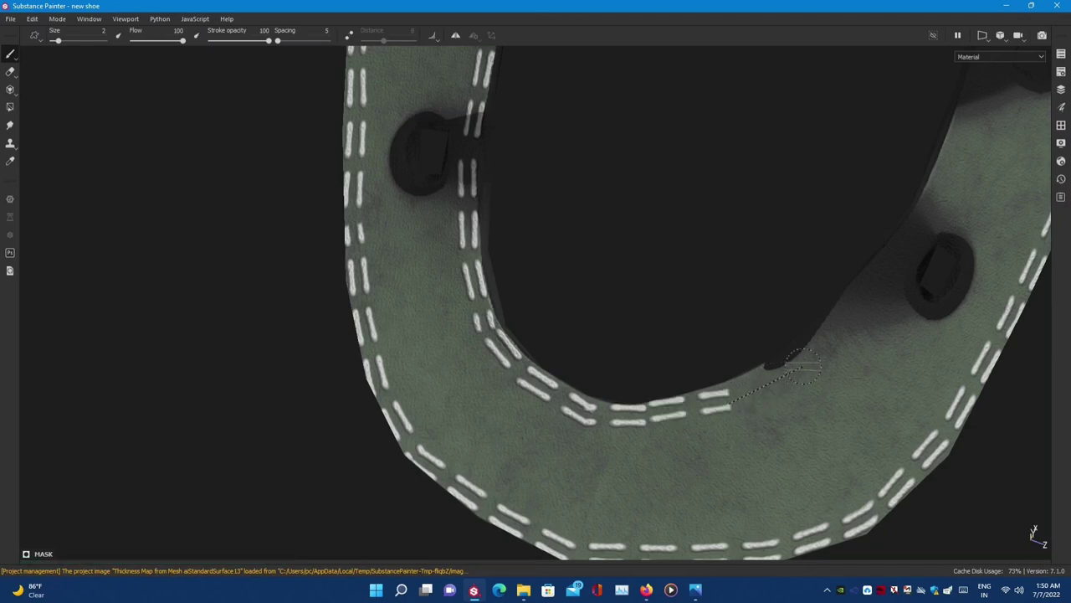
mouse_move(895, 244)
alt+mouse_down()
mouse_move(837, 264)
mouse_move(773, 447)
mouse_move(800, 270)
mouse_move(650, 323)
alt+mouse_up()
mouse_move(982, 219)
alt+mouse_down()
mouse_move(574, 418)
mouse_move(533, 358)
alt+mouse_up()
mouse_move(813, 298)
alt+mouse_down()
mouse_move(612, 388)
mouse_move(644, 425)
alt+mouse_up()
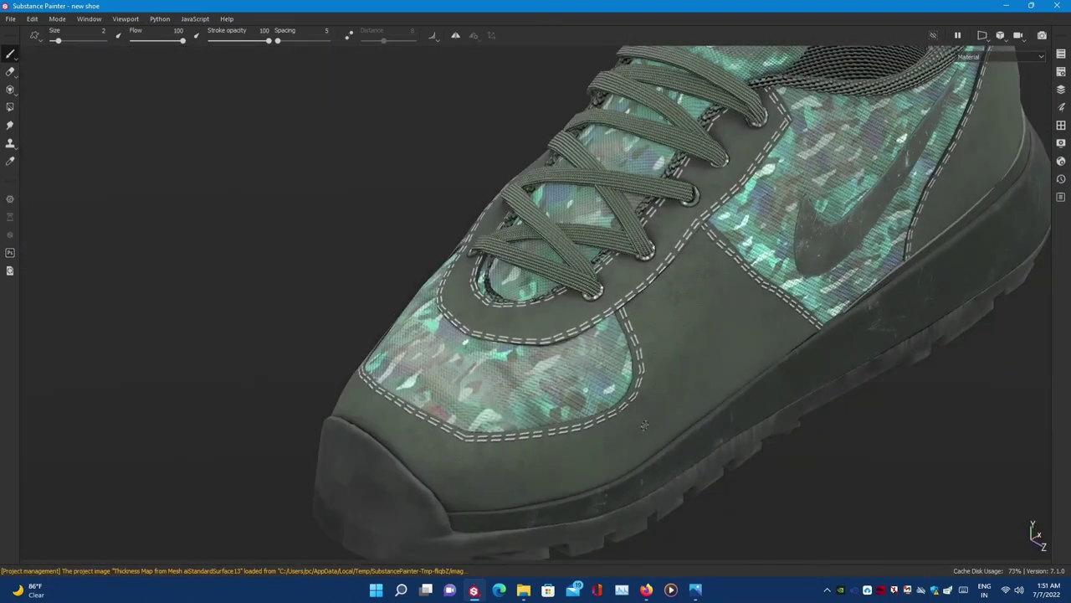
scroll(689, 428, down, 5)
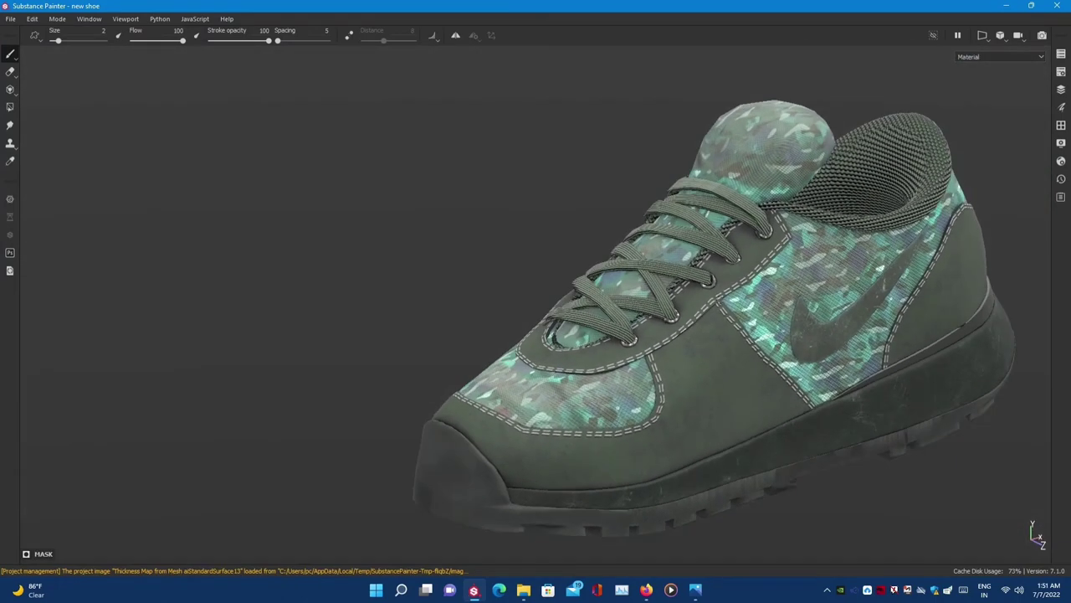
- Group the stitch fill into a stiches folder at the top of the layer stack
scroll(662, 288, up, 2)
key(Tab)
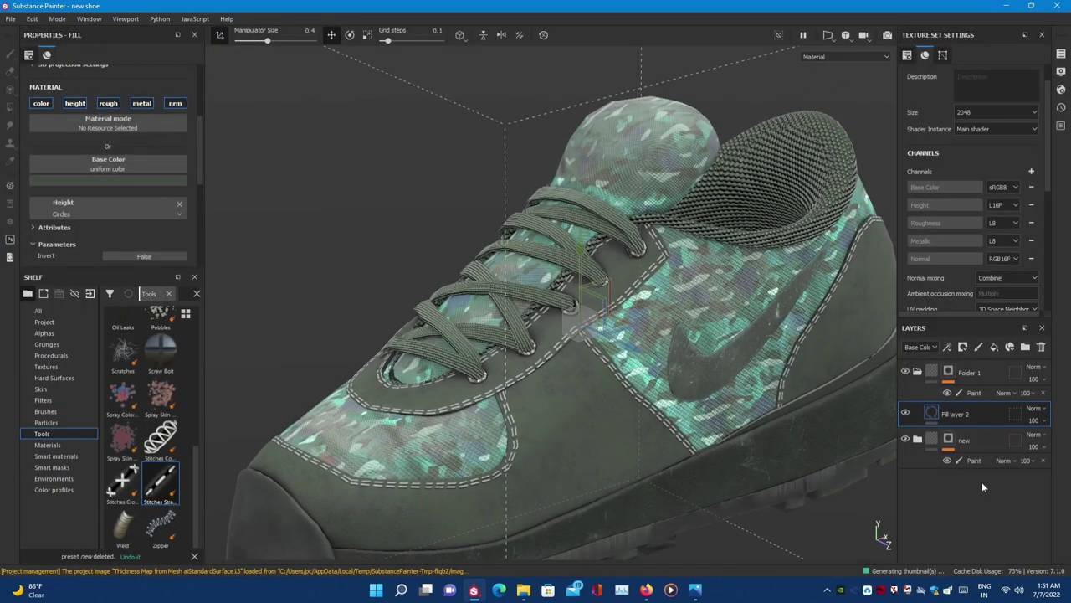
key(ctrl+v)
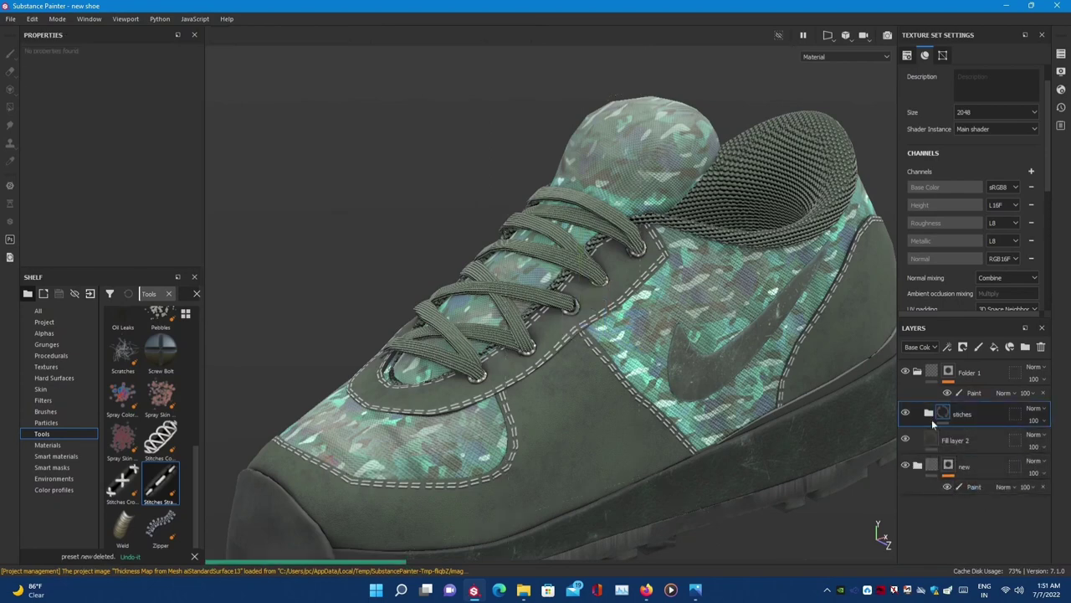
drag(931, 419, 964, 373)
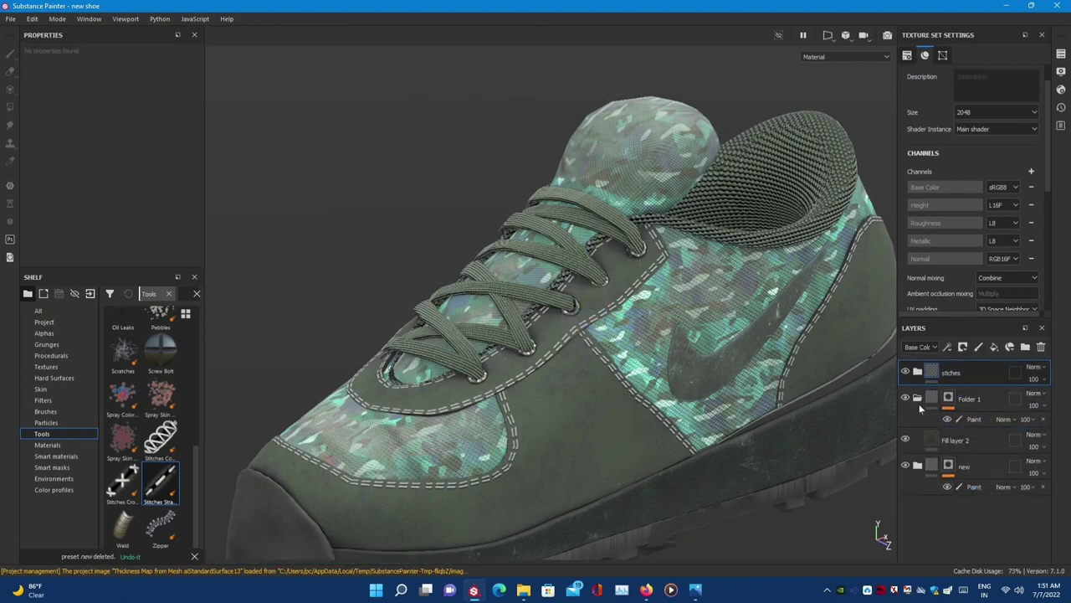
drag(933, 438, 929, 374)
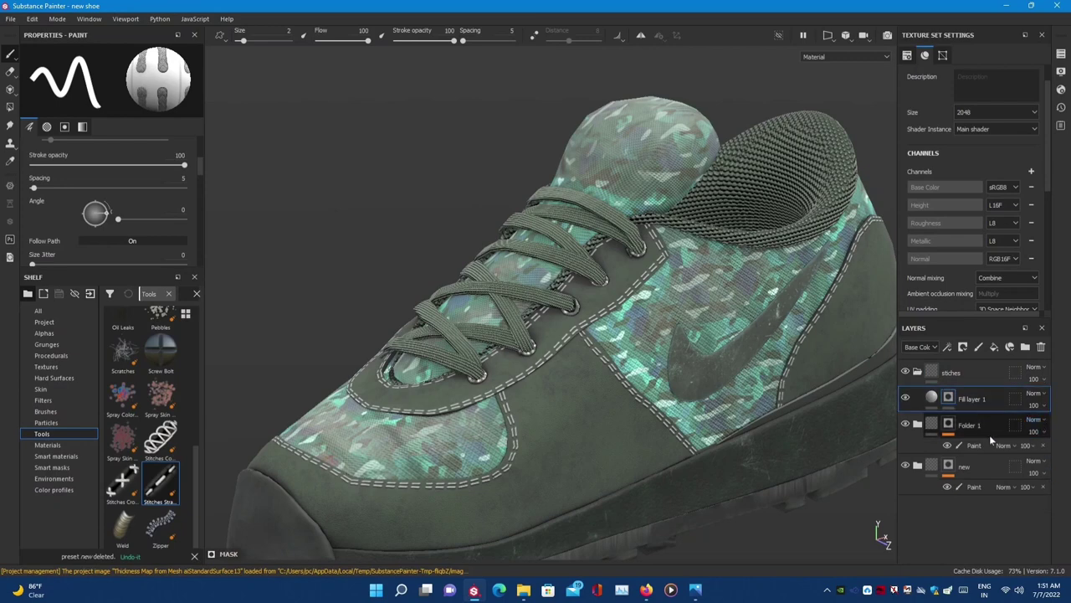
- Add a paint effect to Fill layer 1's mask and delete the extra Fill layer 2
right_click(975, 400)
click(988, 126)
scroll(826, 441, up, 3)
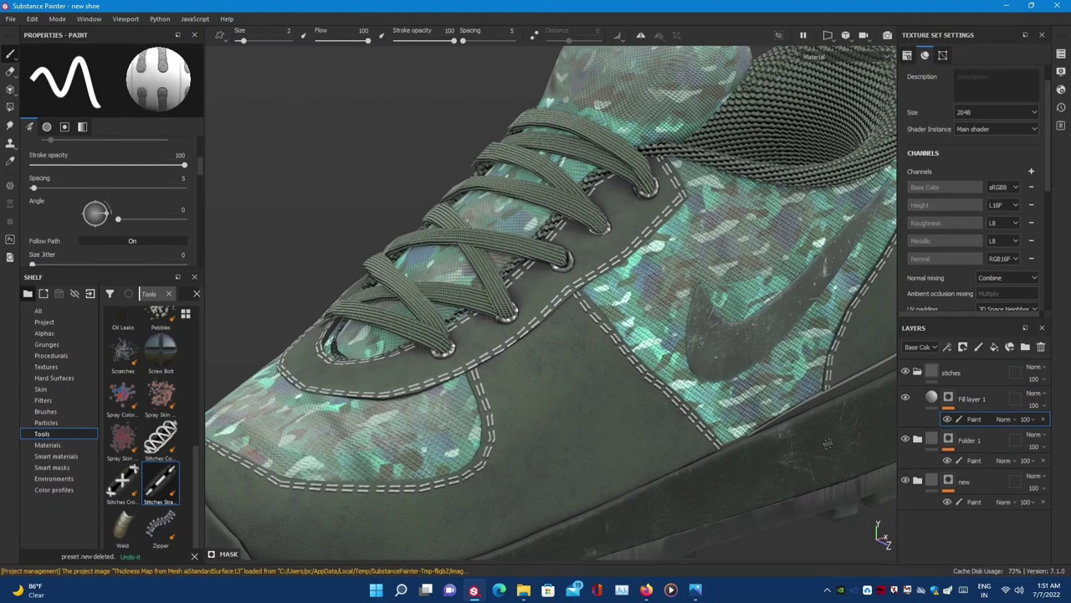
key(Delete)
- Zoom in on the collar and start a straight stitch line along the camo panel's upper edge
key(Tab)
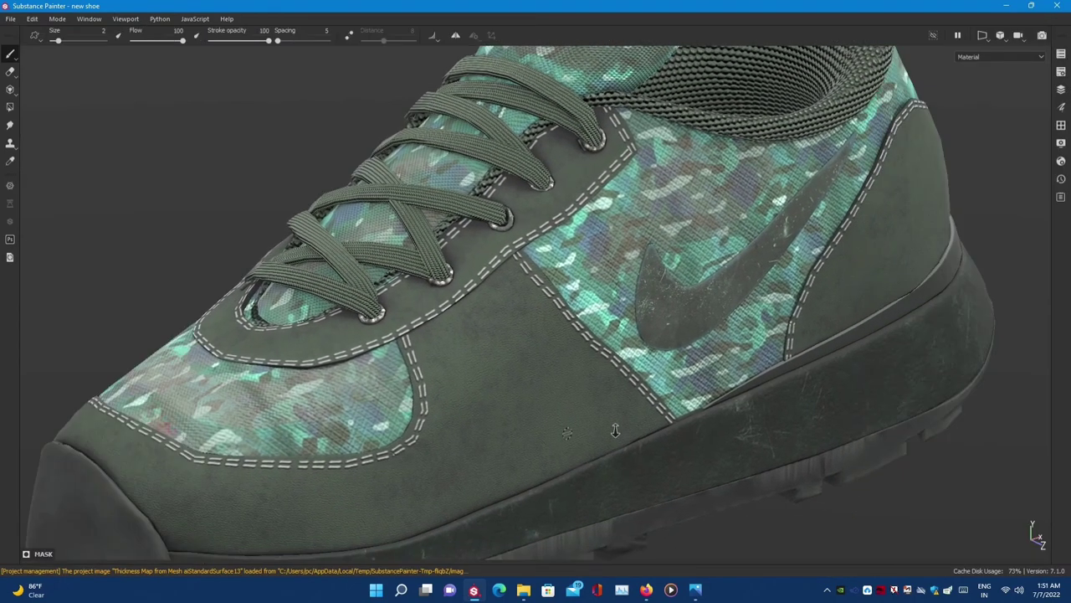
scroll(690, 400, up, 3)
scroll(689, 400, up, 3)
scroll(690, 400, down, 5)
scroll(711, 377, up, 3)
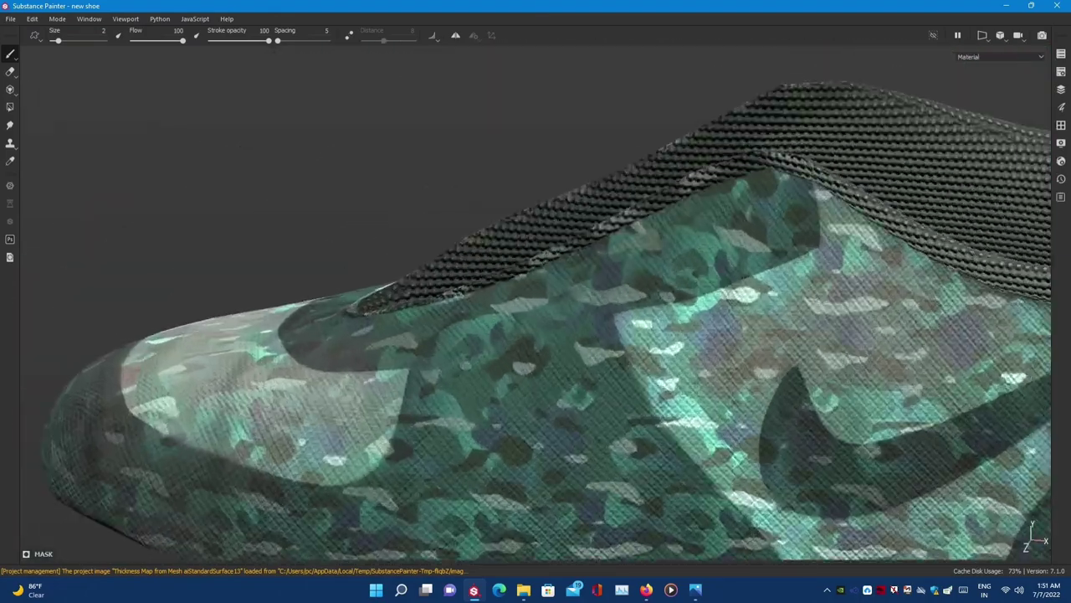
scroll(736, 352, up, 3)
scroll(755, 324, up, 2)
alt+drag(756, 324, 469, 356)
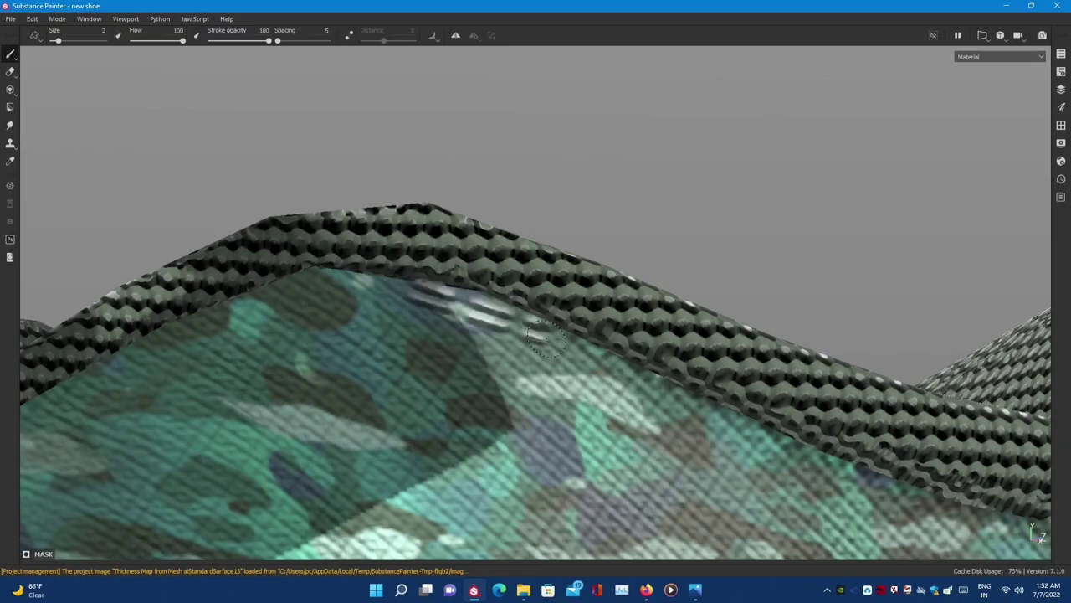
alt+drag(402, 291, 667, 299)
scroll(519, 312, down, 10)
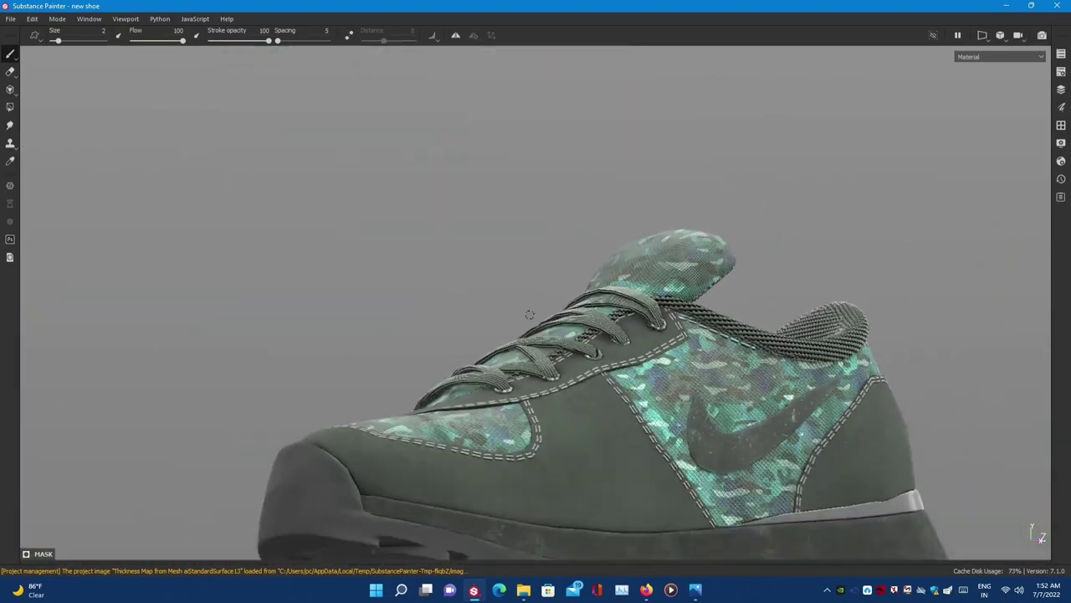
alt+drag(402, 318, 519, 312)
scroll(519, 312, up, 3)
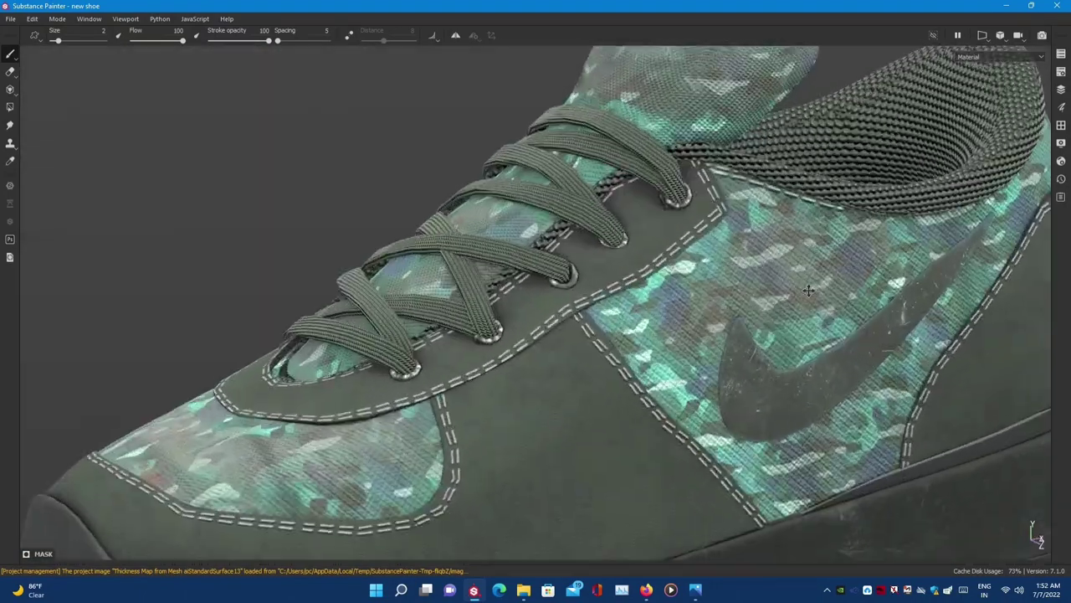
scroll(536, 302, up, 3)
scroll(561, 288, up, 3)
scroll(576, 281, up, 2)
alt+drag(576, 281, 670, 303)
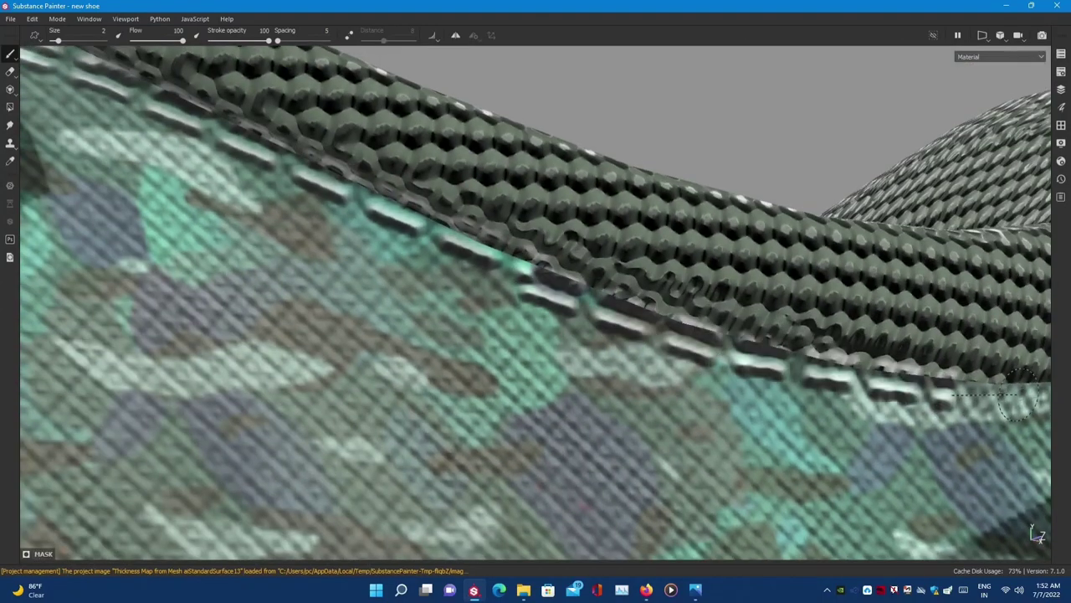
mouse_move(513, 281)
alt+mouse_down()
mouse_move(576, 281)
mouse_move(412, 362)
alt+mouse_up()
shift+click(669, 314)
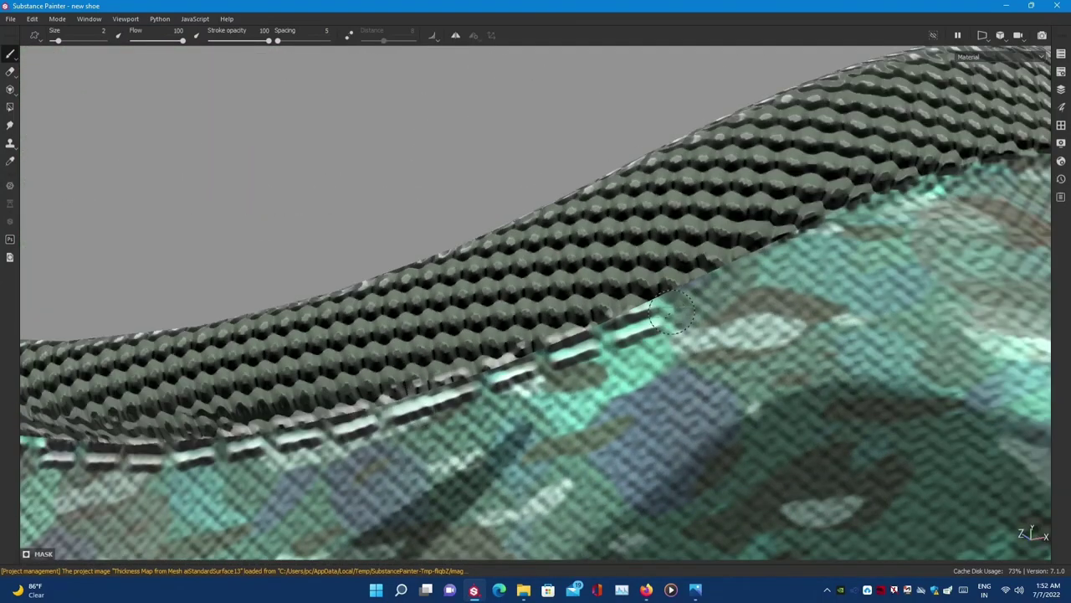
alt+drag(862, 216, 609, 358)
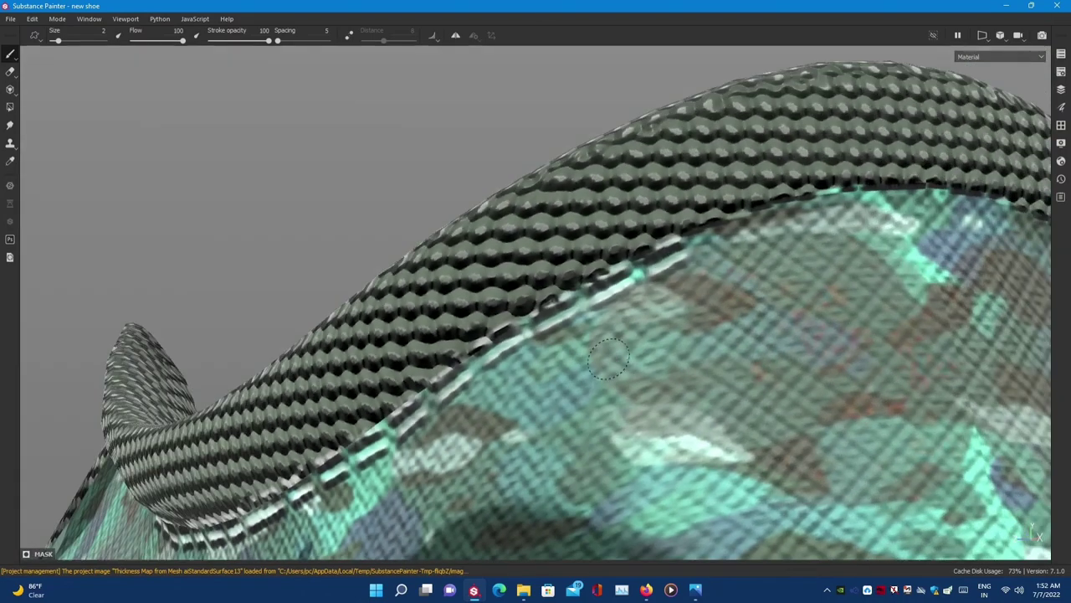
shift+click(870, 208)
- Extend the stitch row along the collar seam to its top, then return to Material view
alt+drag(871, 207, 687, 276)
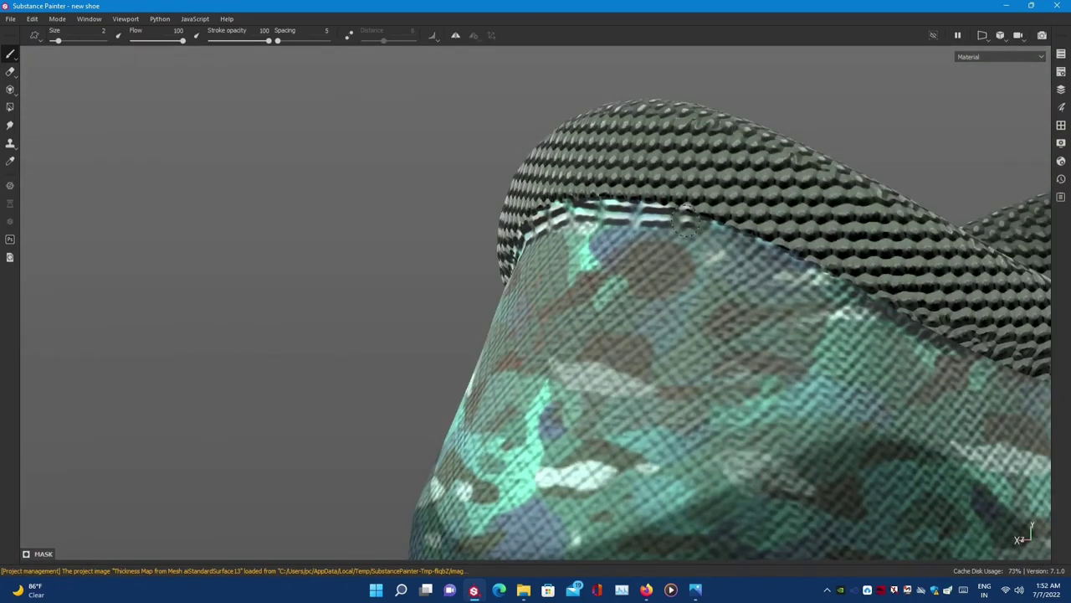
shift+click(870, 310)
alt+drag(871, 310, 477, 236)
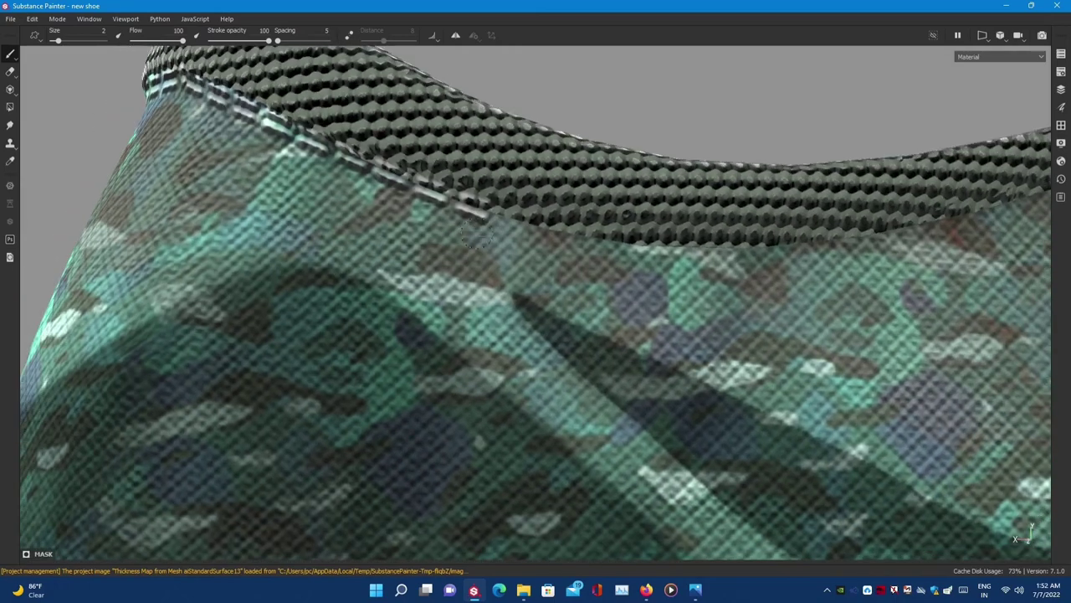
shift+click(732, 266)
scroll(482, 357, up, 3)
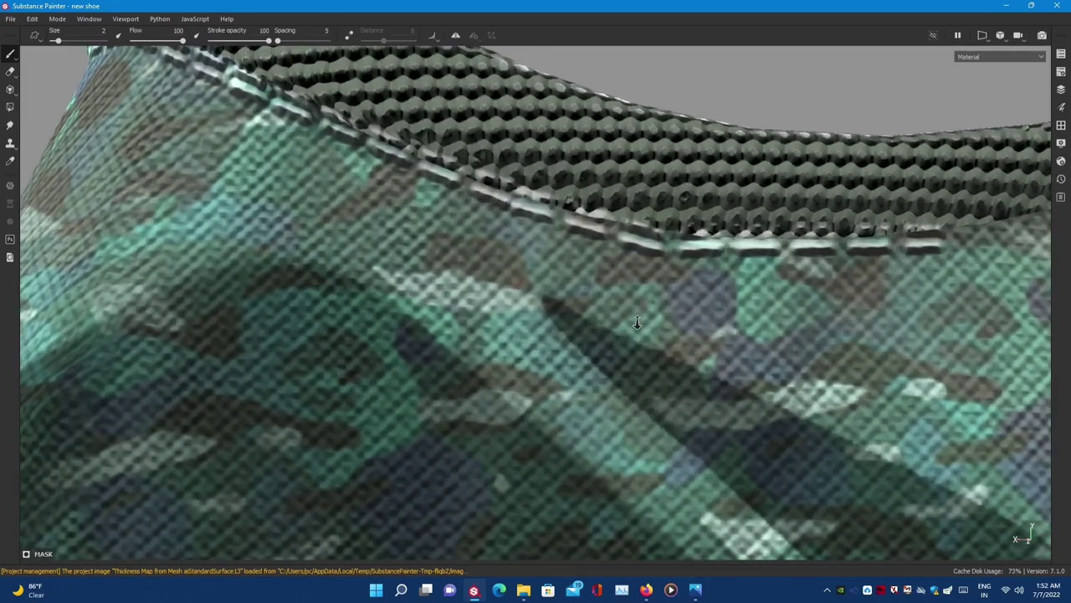
key(c)
key(c)
alt+drag(482, 358, 600, 249)
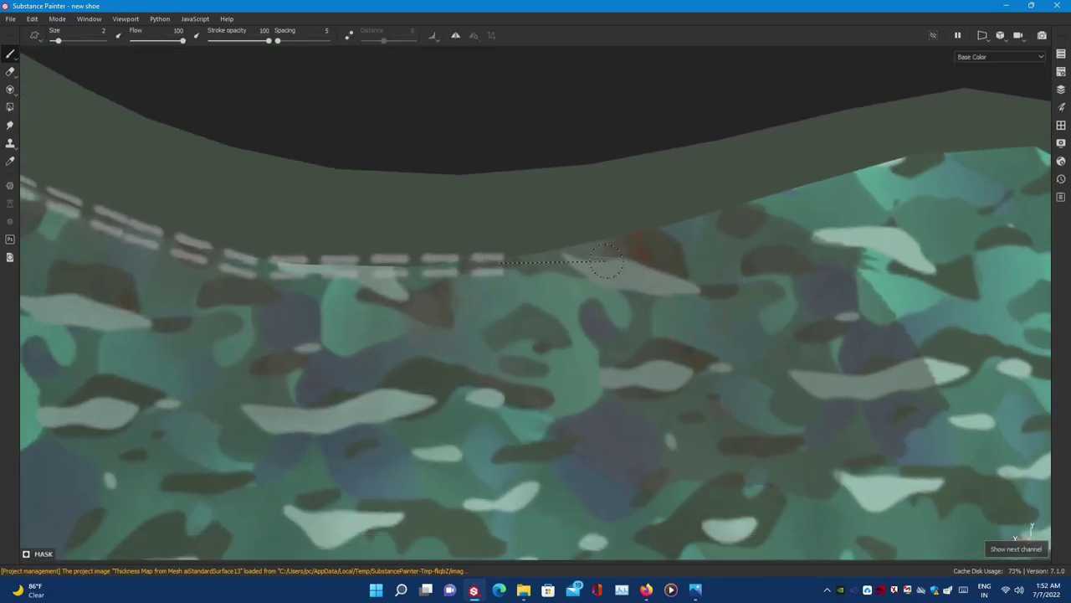
shift+click(599, 250)
alt+drag(779, 194, 777, 186)
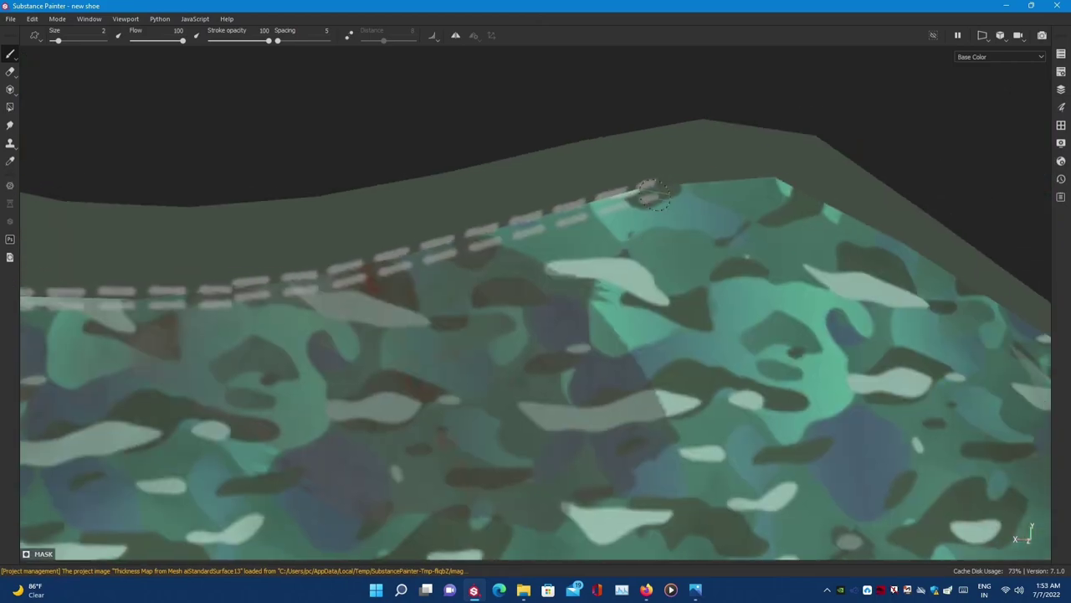
shift+click(778, 188)
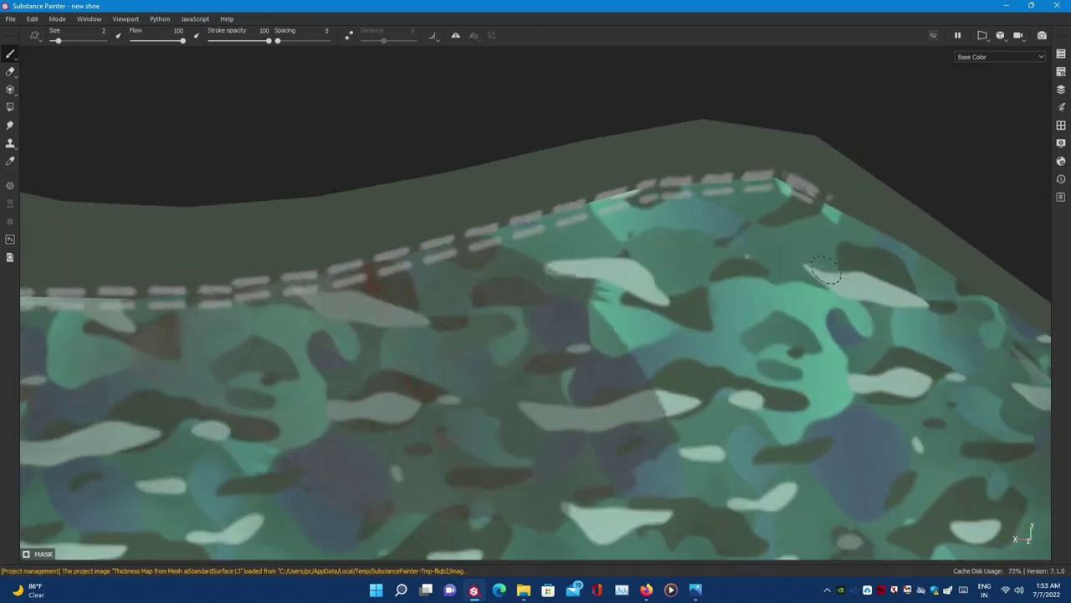
key(m)
alt+right_drag(824, 268, 502, 259)
alt+drag(502, 259, 320, 251)
- Orbit to the shoe's other side to inspect the collar stitching, then show the panels again
alt+right_drag(321, 251, 681, 270)
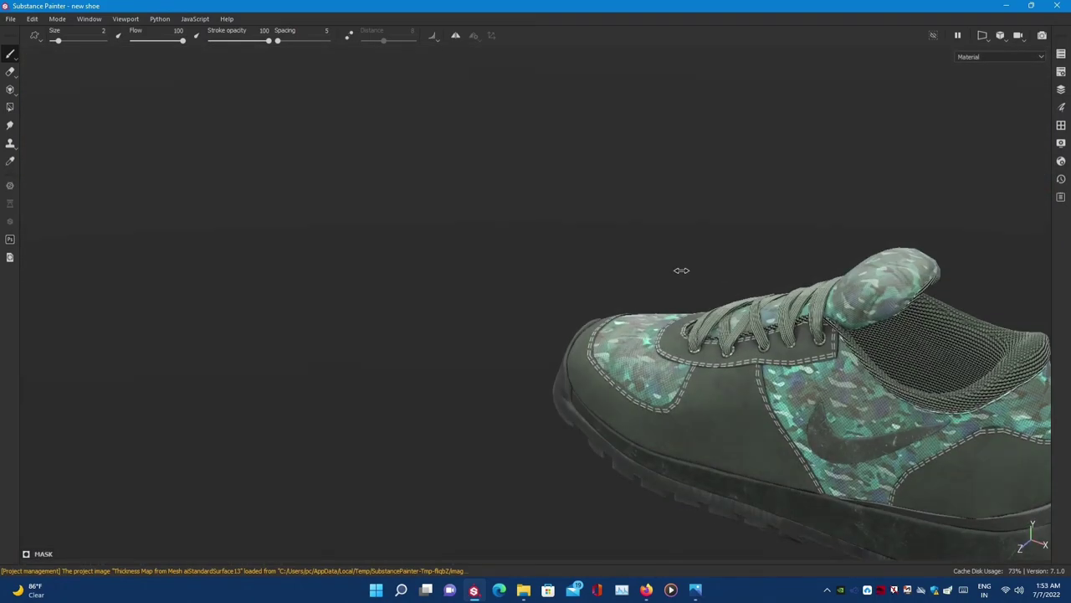
alt+drag(682, 270, 753, 264)
mouse_move(753, 264)
alt+right_down()
mouse_move(818, 255)
mouse_move(779, 301)
alt+right_up()
mouse_move(778, 301)
alt+mouse_down()
mouse_move(734, 350)
mouse_move(682, 188)
alt+mouse_up()
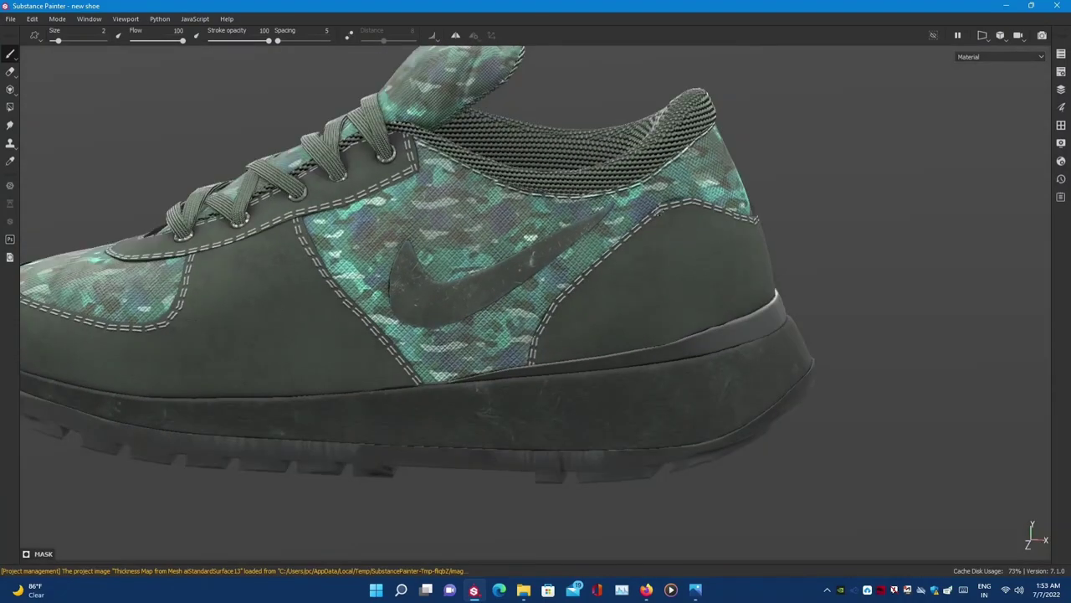
mouse_move(425, 293)
alt+mouse_down()
mouse_move(935, 232)
mouse_move(670, 258)
mouse_move(553, 177)
mouse_move(950, 374)
alt+mouse_up()
key(Tab)
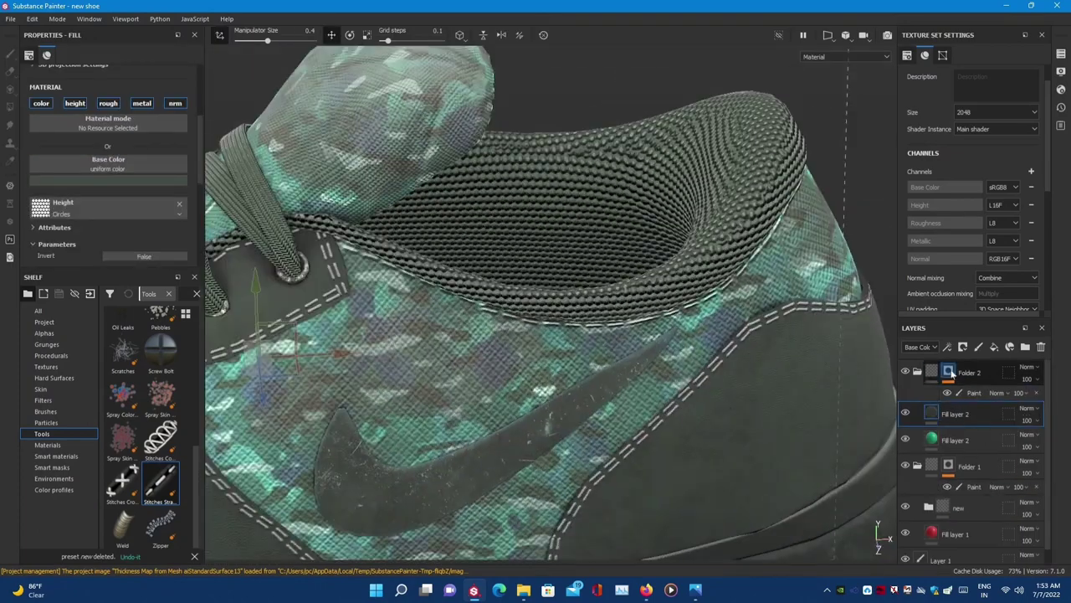
- Collapse Folder 2 and create a new folder named 'stiches'
click(917, 372)
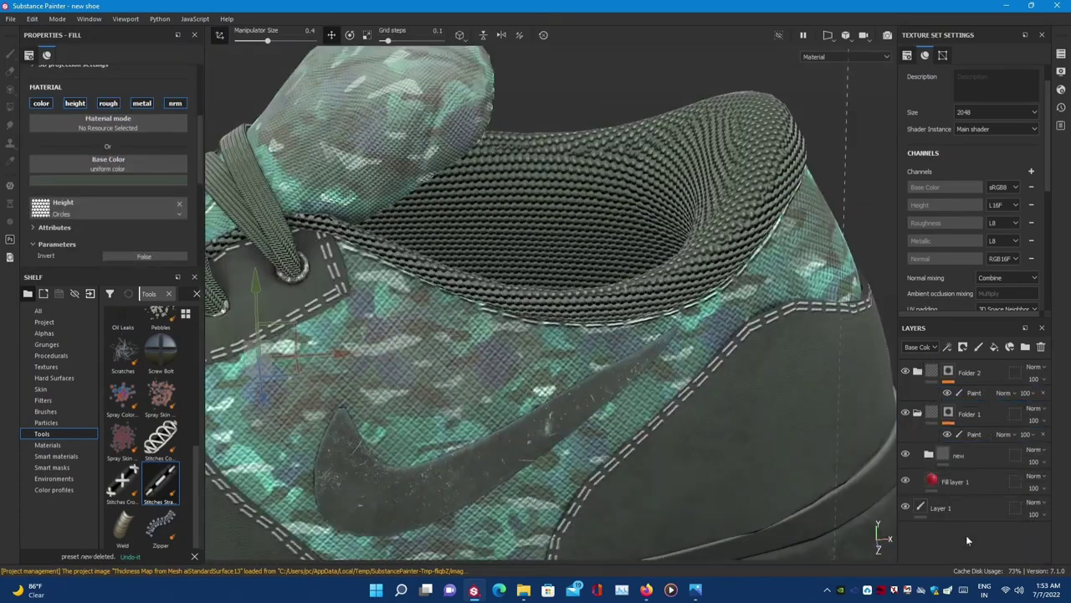
click(1026, 347)
double_click(954, 371)
text(stiches)
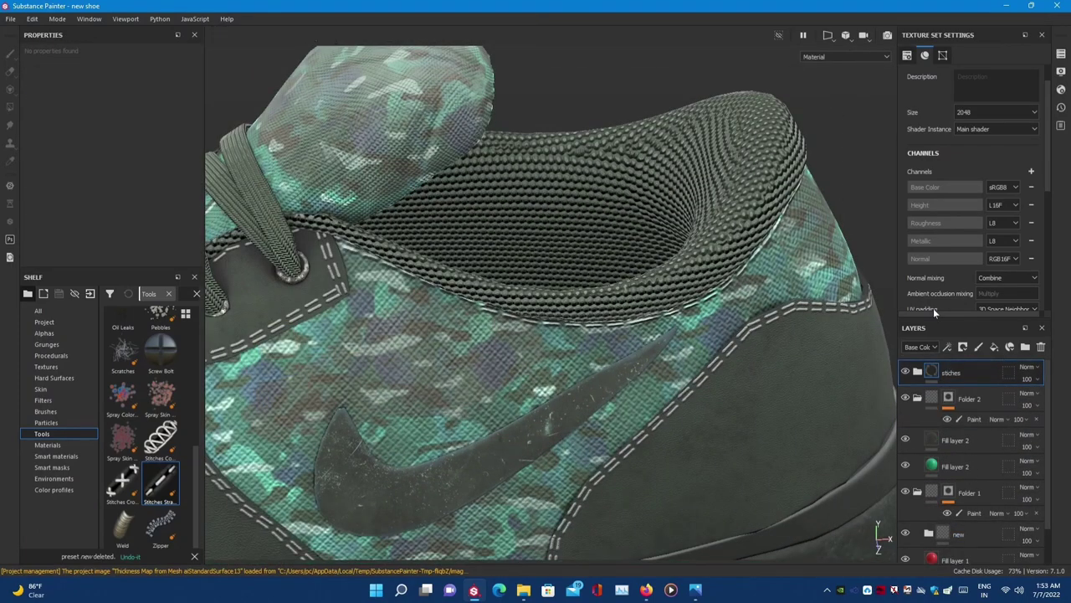
key(Return)
- Add a new fill layer beneath the stiches folder and select its mask
click(917, 438)
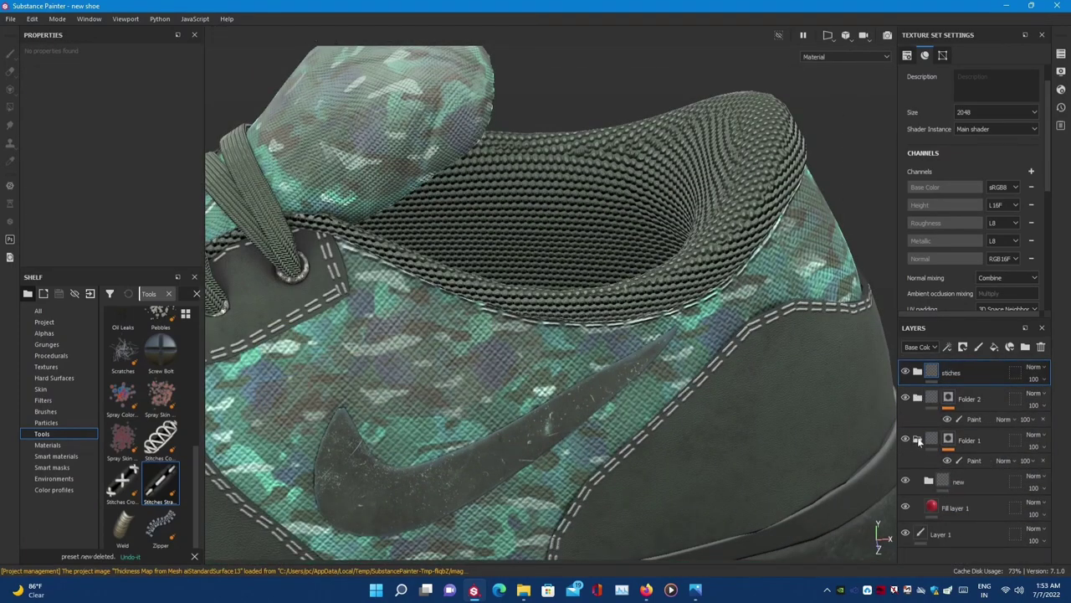
mouse_move(630, 360)
alt+mouse_down()
mouse_move(588, 275)
mouse_move(403, 360)
mouse_move(681, 365)
mouse_move(711, 340)
alt+mouse_up()
click(963, 346)
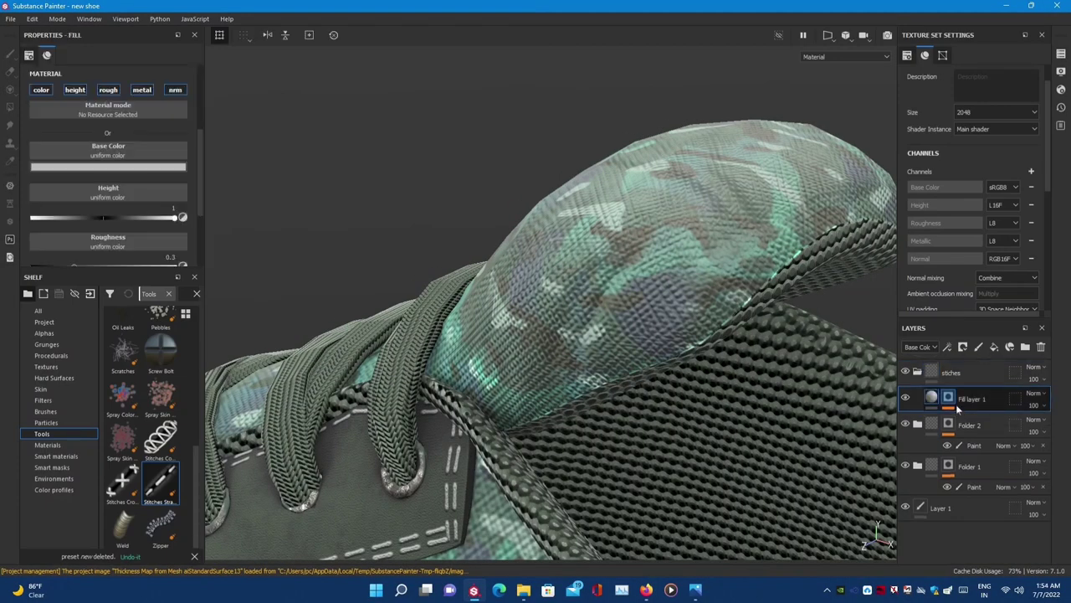
click(949, 399)
- Add a paint effect to the new fill layer's mask and hide the panels
right_click(962, 400)
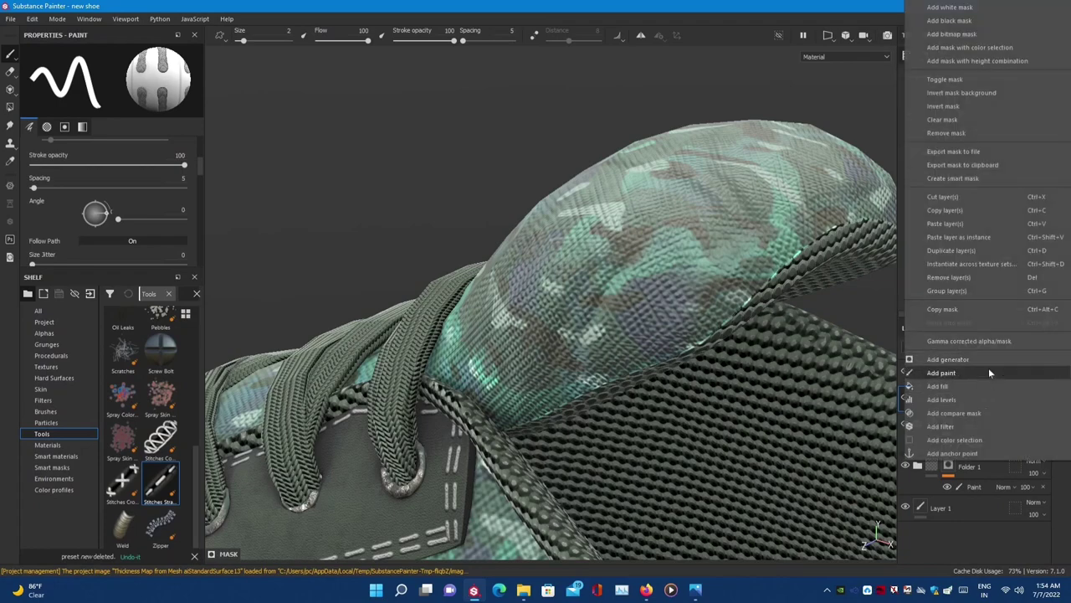
click(988, 373)
key(Tab)
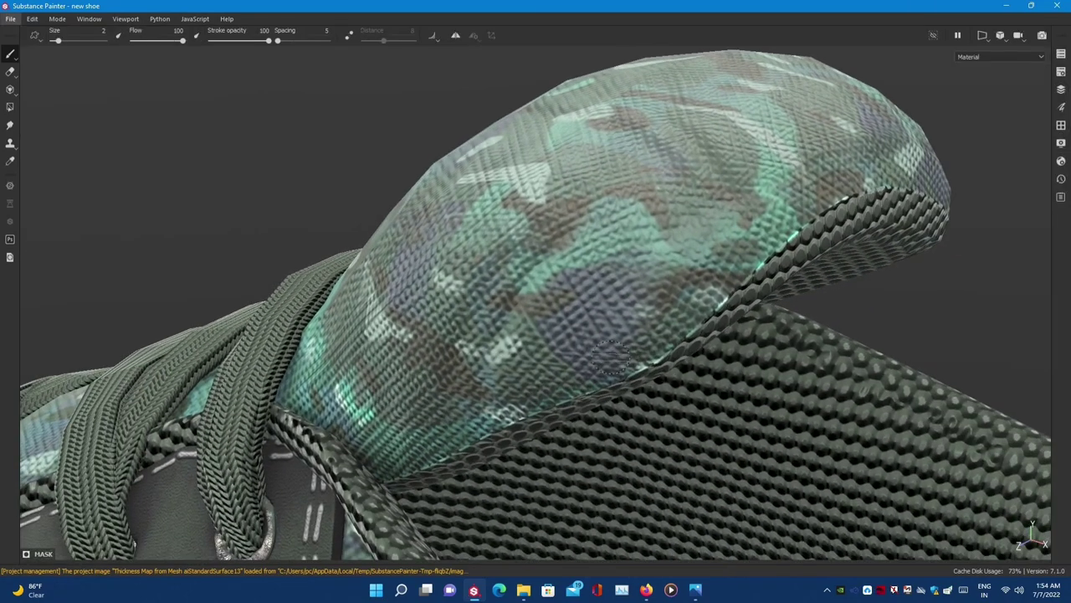
alt+drag(610, 357, 508, 392)
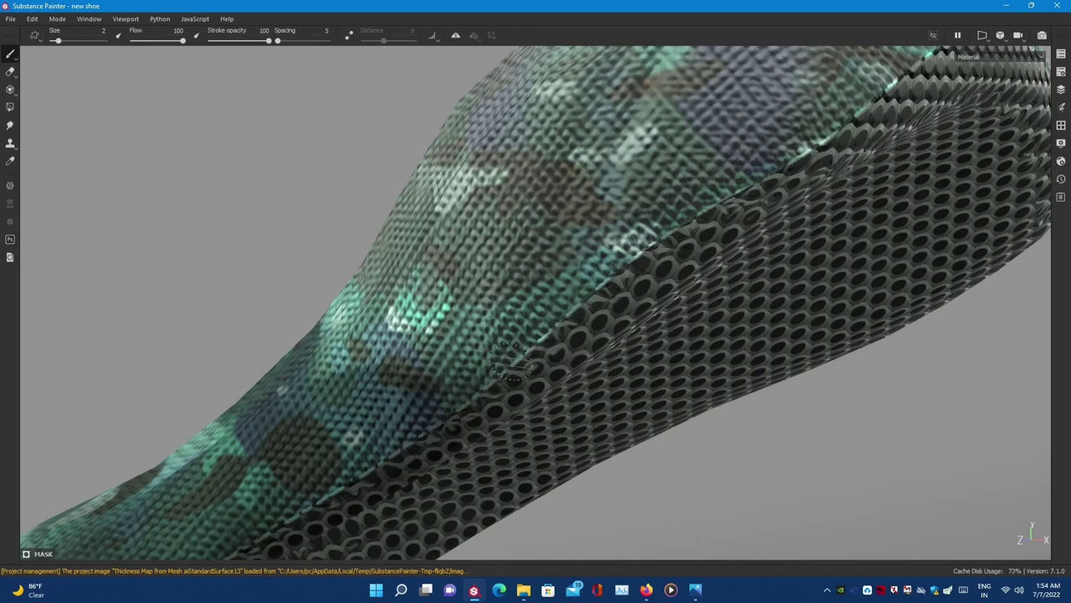
alt+drag(511, 361, 452, 402)
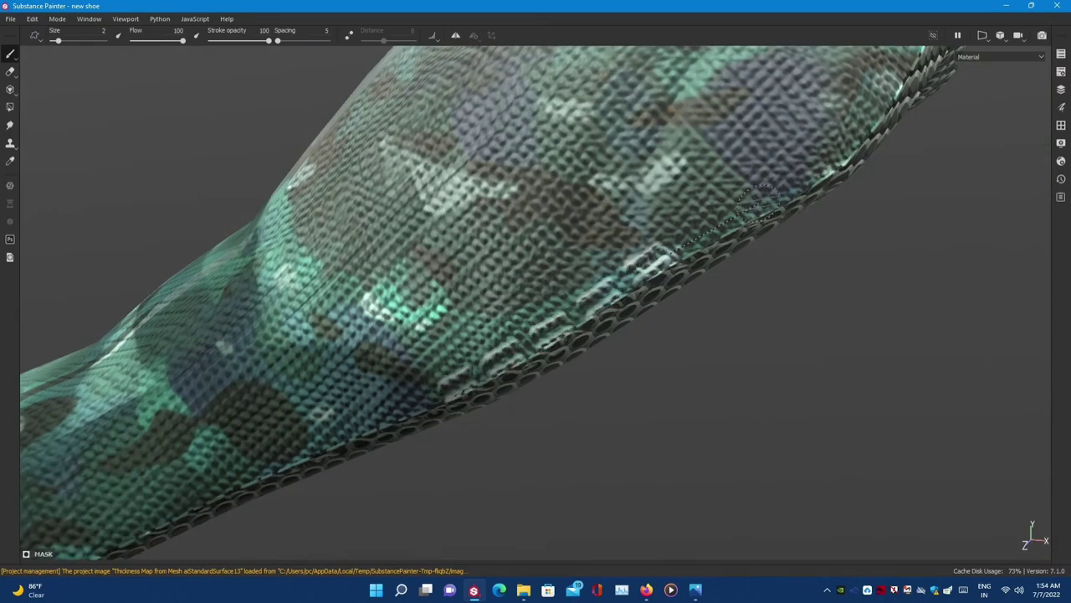
alt+drag(824, 166, 461, 403)
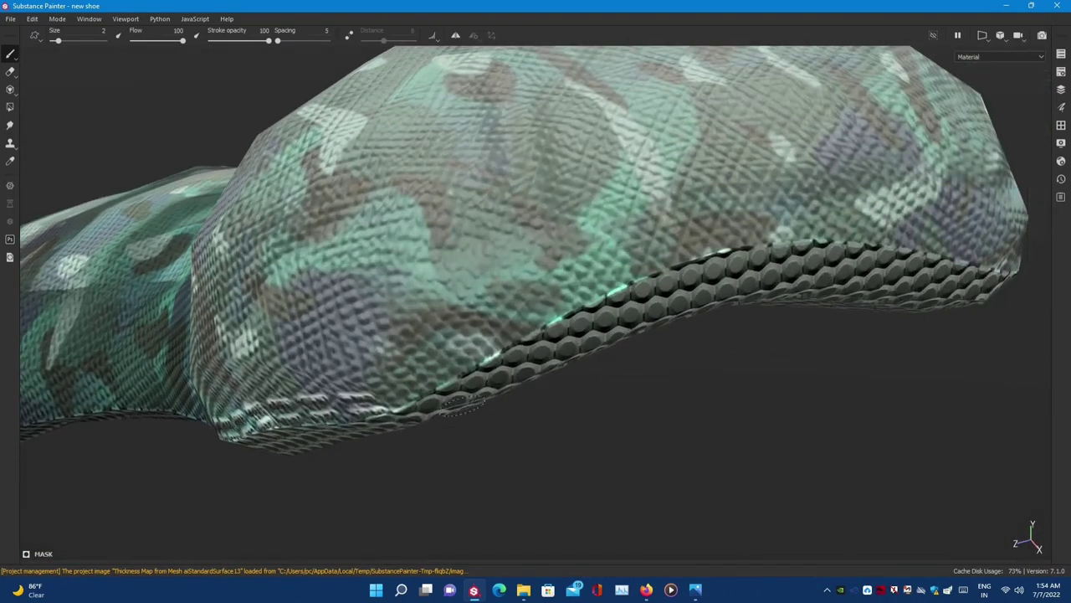
- Paint straight stitch rows along the camo strap's bottom edge where it meets the sole
mouse_move(462, 361)
mouse_down()
mouse_move(456, 352)
mouse_move(670, 259)
mouse_move(769, 301)
mouse_move(536, 276)
mouse_move(828, 351)
mouse_up()
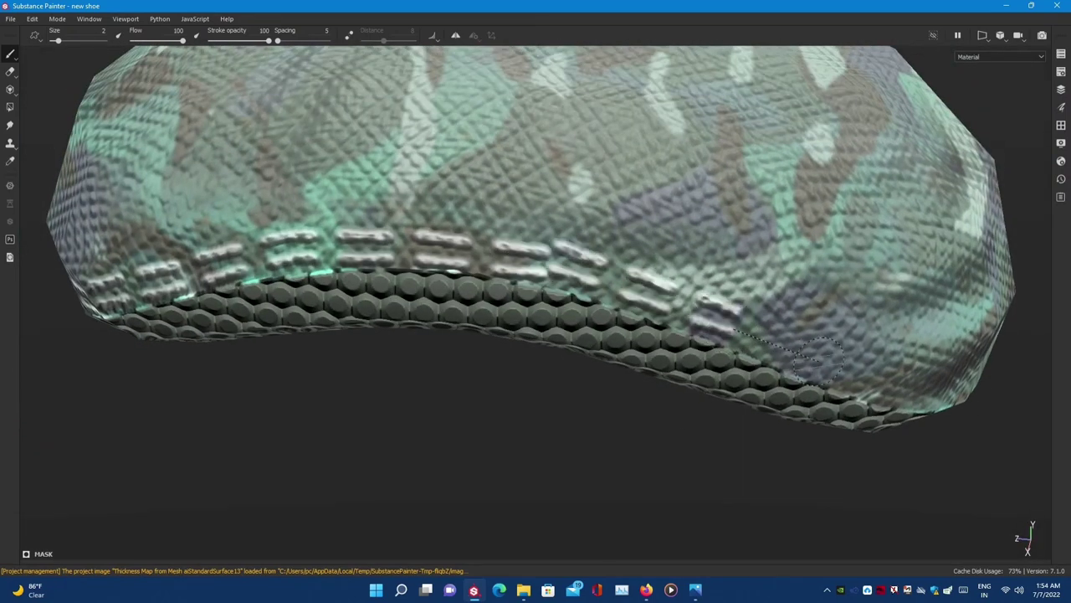
mouse_move(608, 277)
mouse_down()
mouse_move(929, 401)
mouse_move(447, 258)
mouse_up()
shift+click(573, 325)
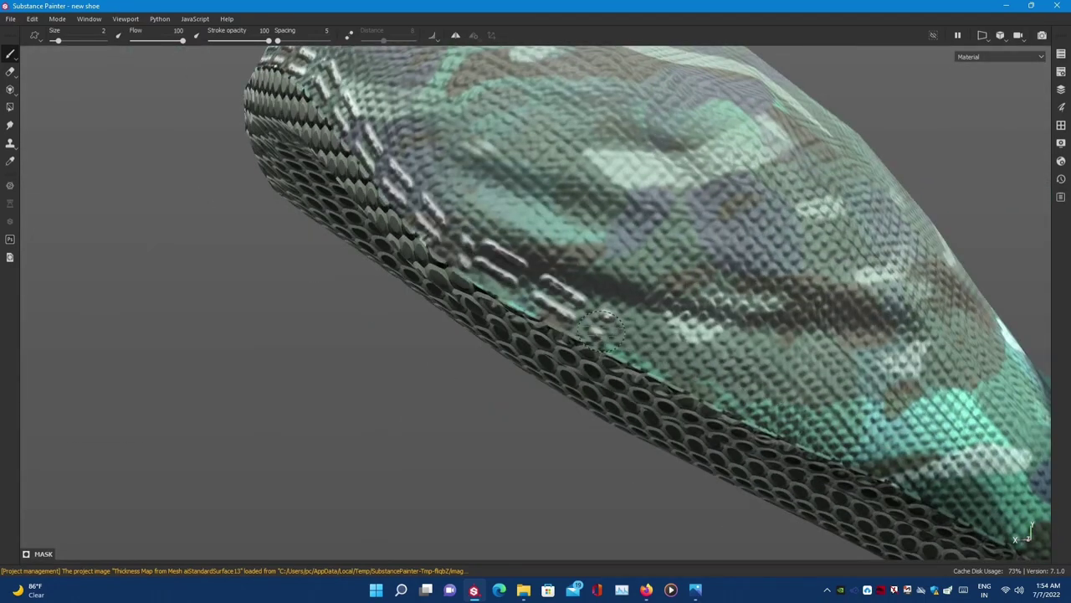
mouse_move(745, 394)
alt+mouse_down()
mouse_move(994, 495)
mouse_move(779, 412)
alt+mouse_up()
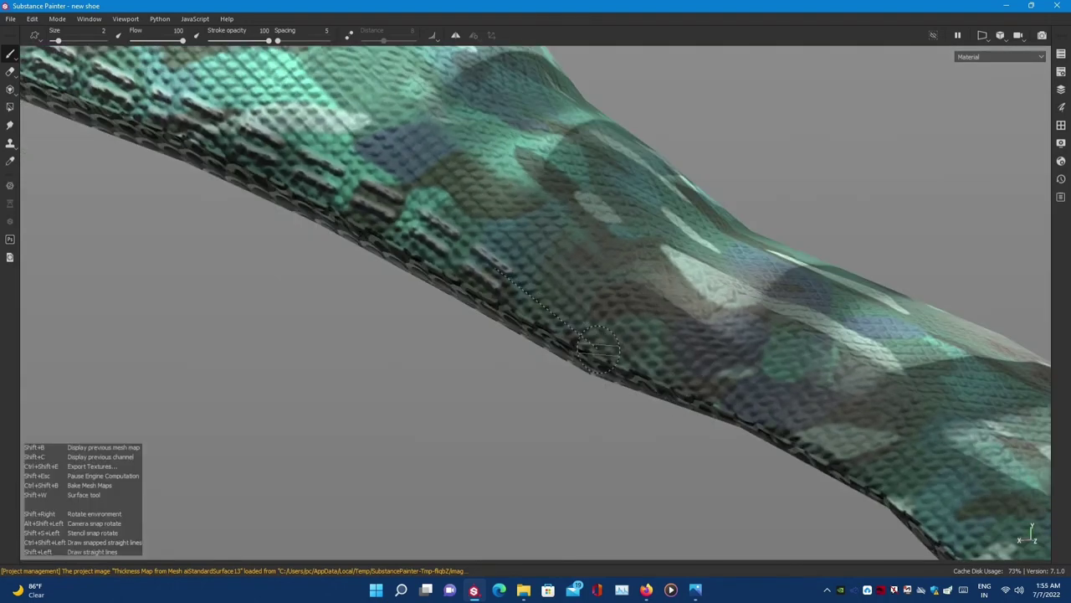
shift+click(778, 412)
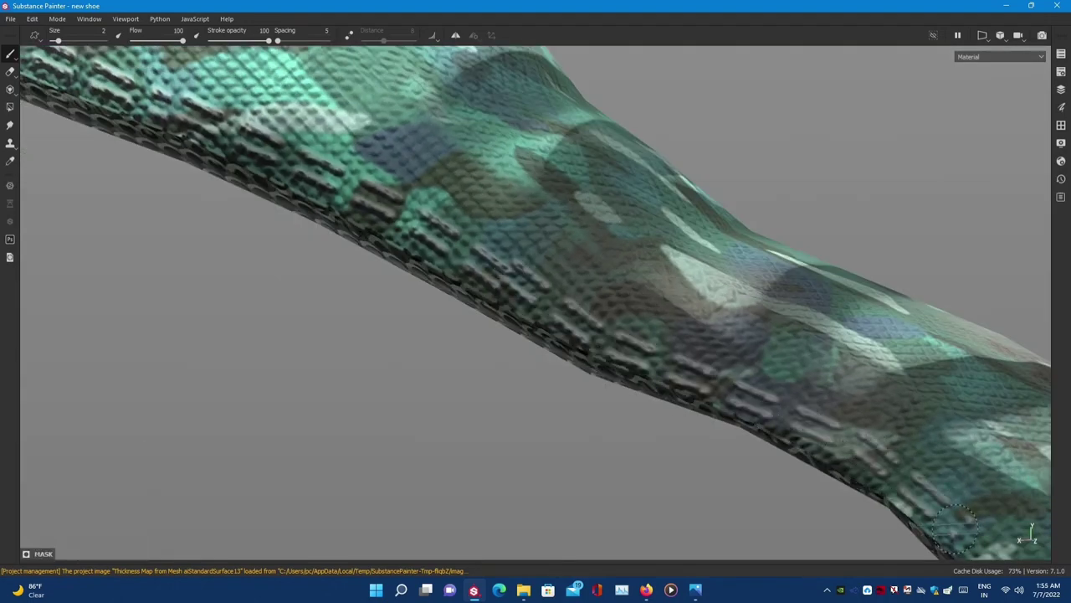
- Orbit around the toe, sole and heel to check the strap stitching from several angles
mouse_move(862, 450)
alt+mouse_down()
mouse_move(623, 464)
mouse_move(594, 384)
alt+mouse_up()
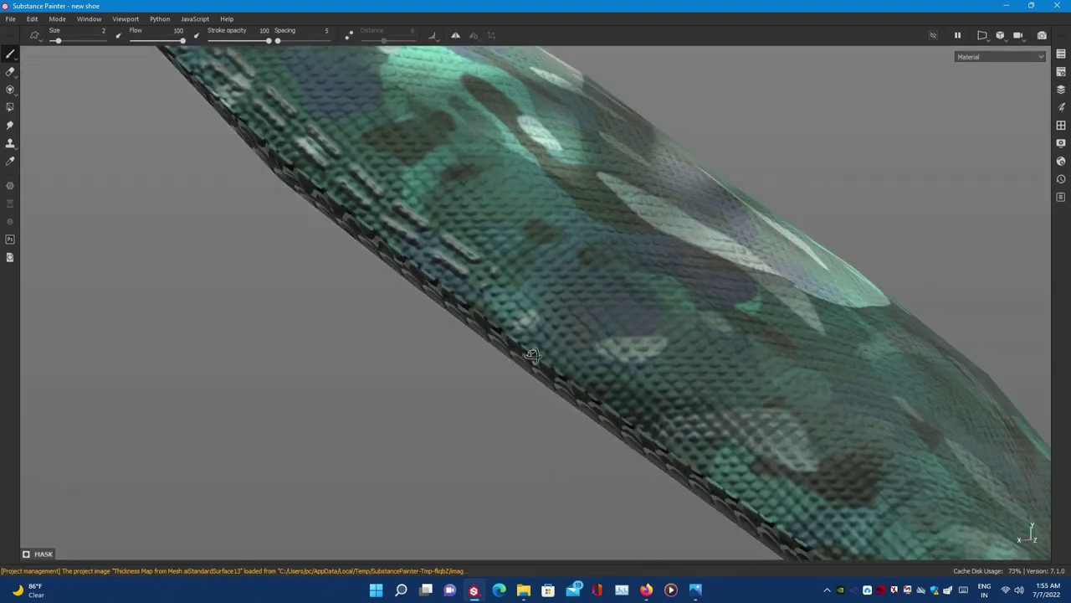
mouse_move(545, 345)
alt+mouse_down()
mouse_move(548, 368)
mouse_move(619, 410)
alt+mouse_up()
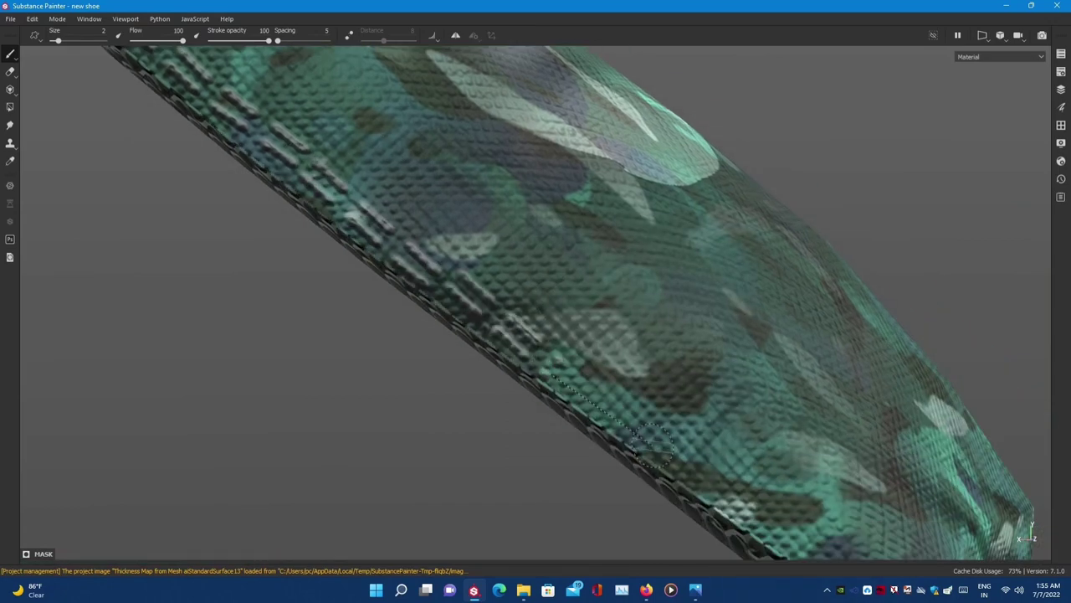
mouse_move(694, 477)
alt+mouse_down()
mouse_move(729, 292)
mouse_move(309, 216)
mouse_move(484, 334)
alt+mouse_up()
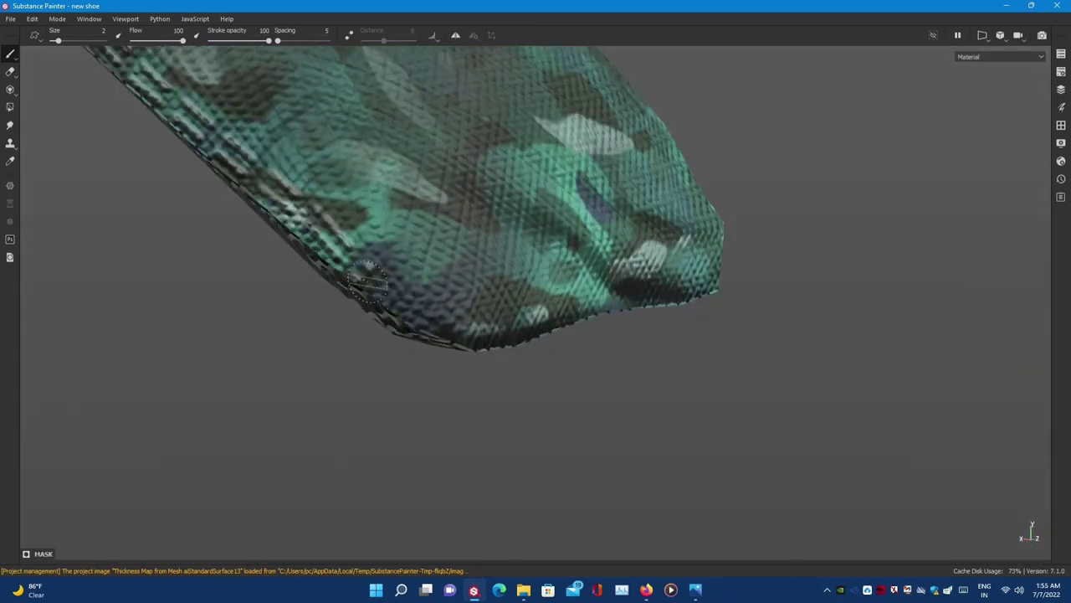
mouse_move(565, 316)
alt+mouse_down()
mouse_move(641, 418)
mouse_move(657, 393)
alt+mouse_up()
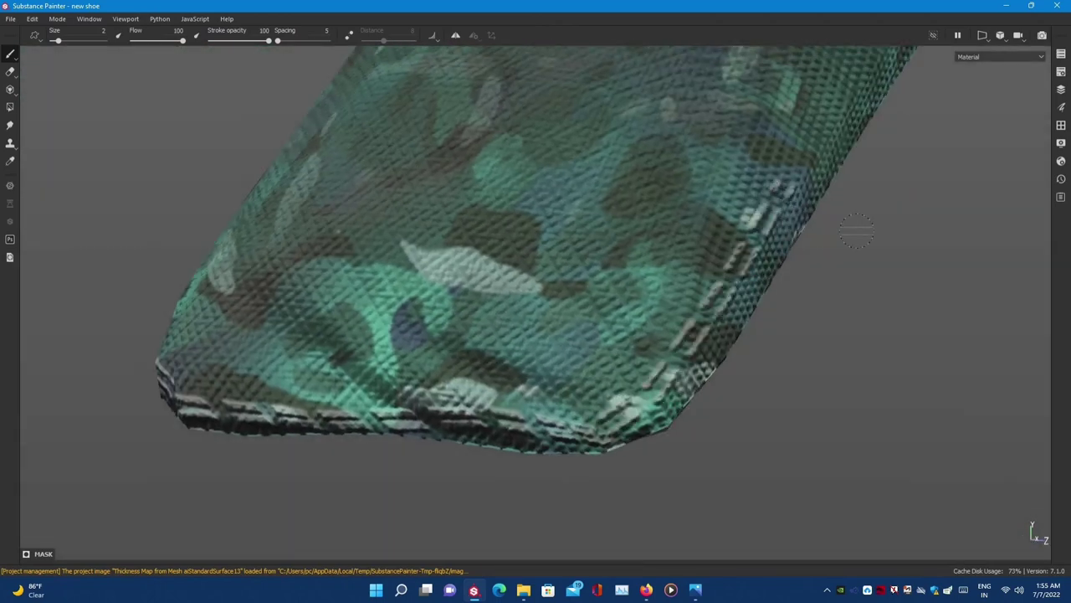
mouse_move(758, 238)
alt+mouse_down()
mouse_move(741, 359)
mouse_move(609, 406)
alt+mouse_up()
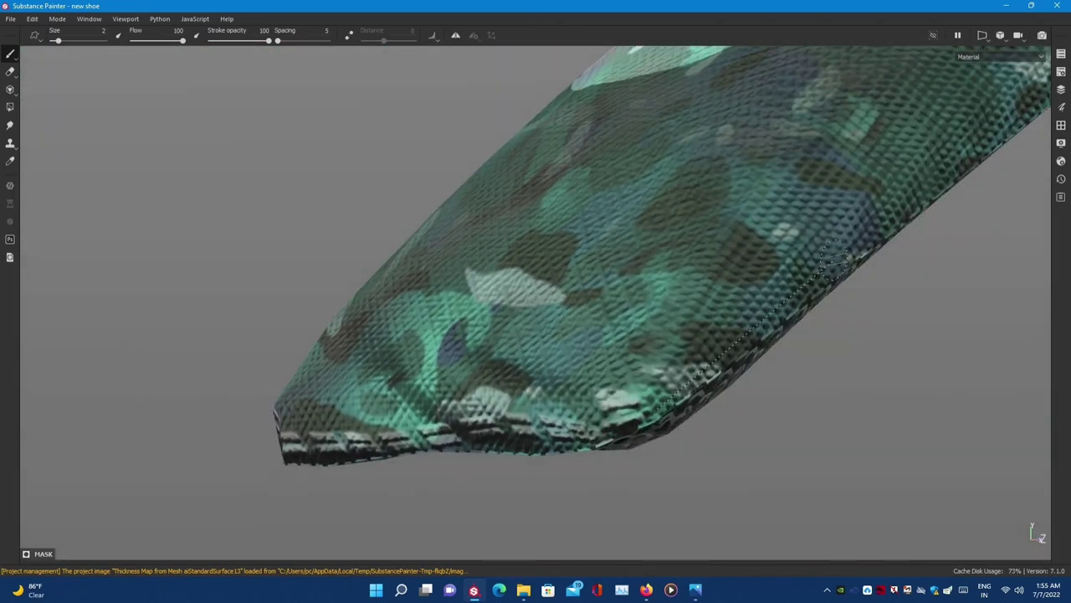
alt+drag(832, 264, 747, 385)
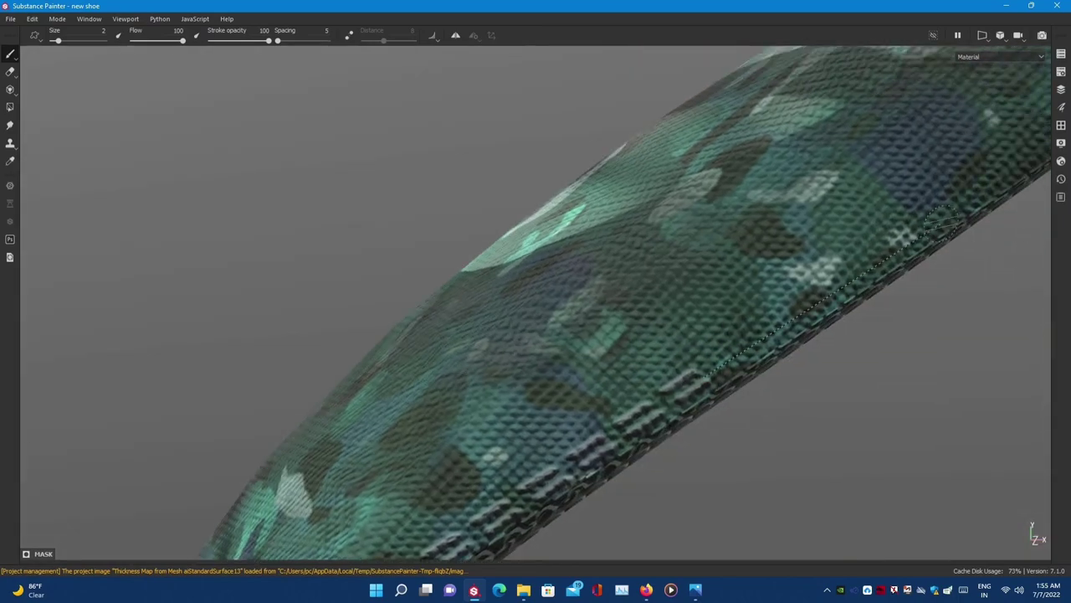
mouse_move(944, 216)
alt+mouse_down()
mouse_move(828, 353)
mouse_move(617, 431)
alt+mouse_up()
alt+drag(865, 298, 694, 366)
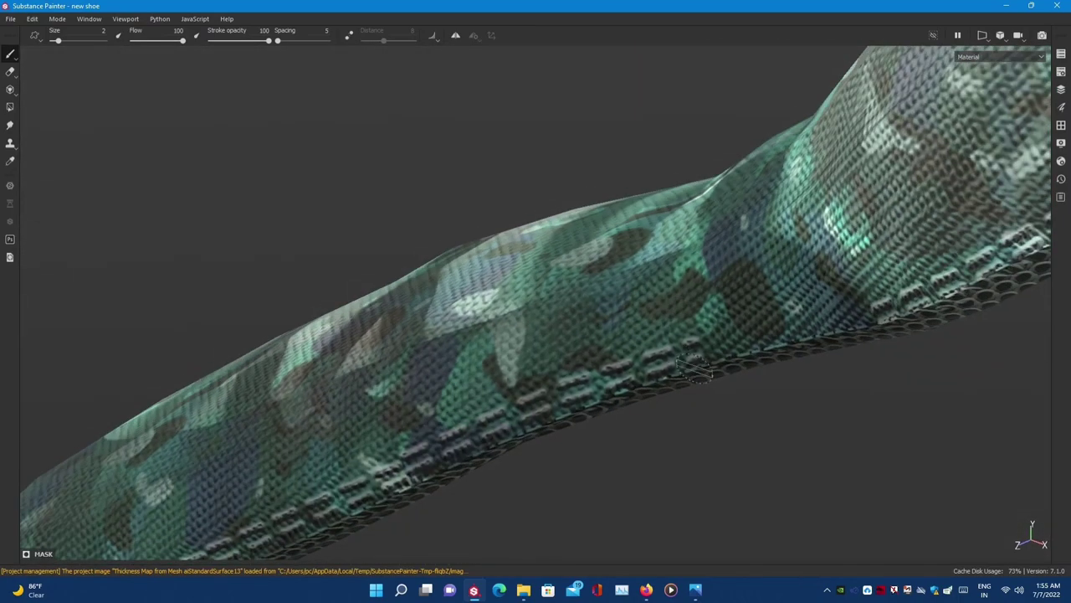
mouse_move(893, 300)
alt+mouse_down()
mouse_move(722, 370)
mouse_move(898, 296)
mouse_move(677, 284)
mouse_move(892, 268)
mouse_move(817, 228)
alt+mouse_up()
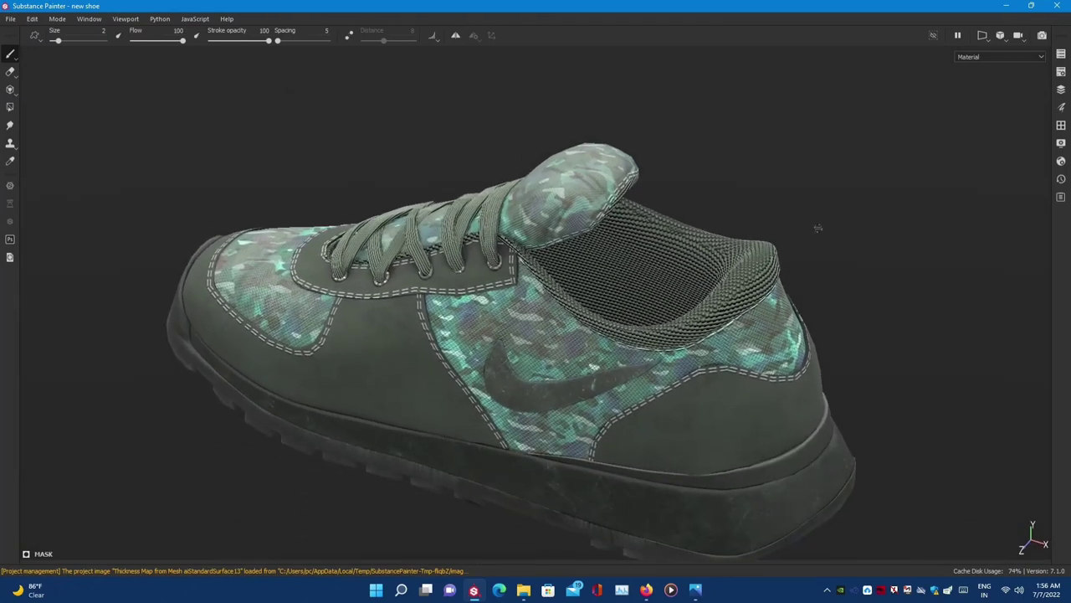
- Undo the stray layer change and expand Fill layer 1's mask to reach its Paint effect
key(4)
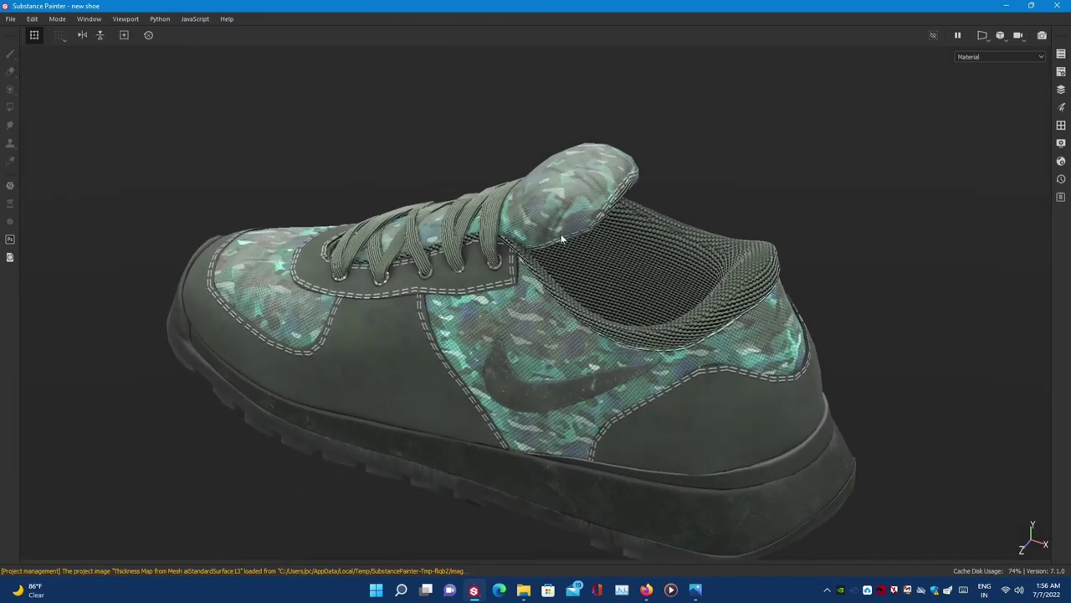
alt+drag(561, 240, 632, 358)
key(Tab)
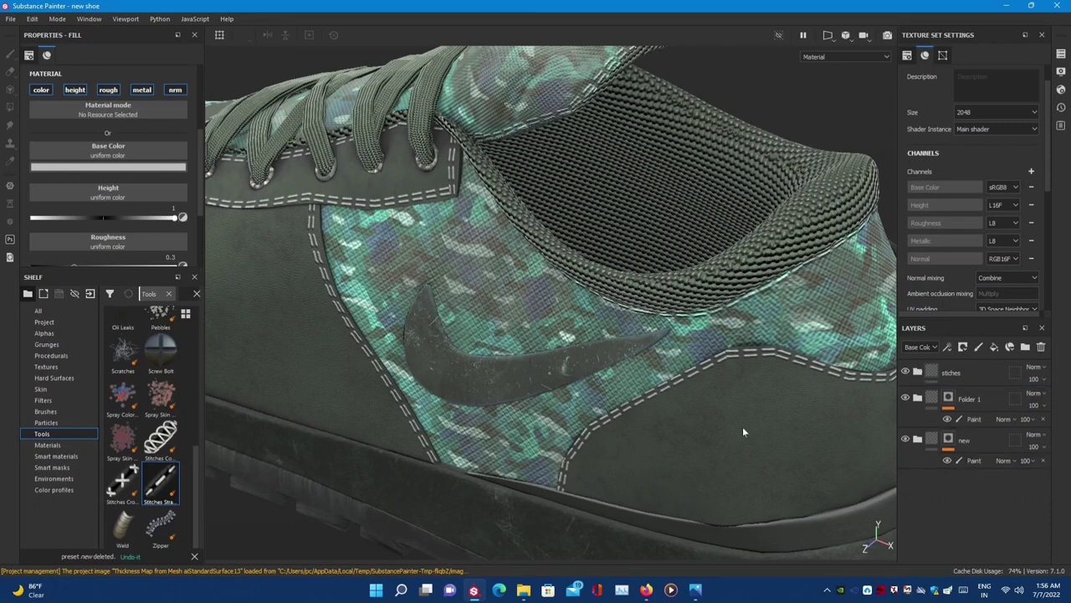
click(536, 366)
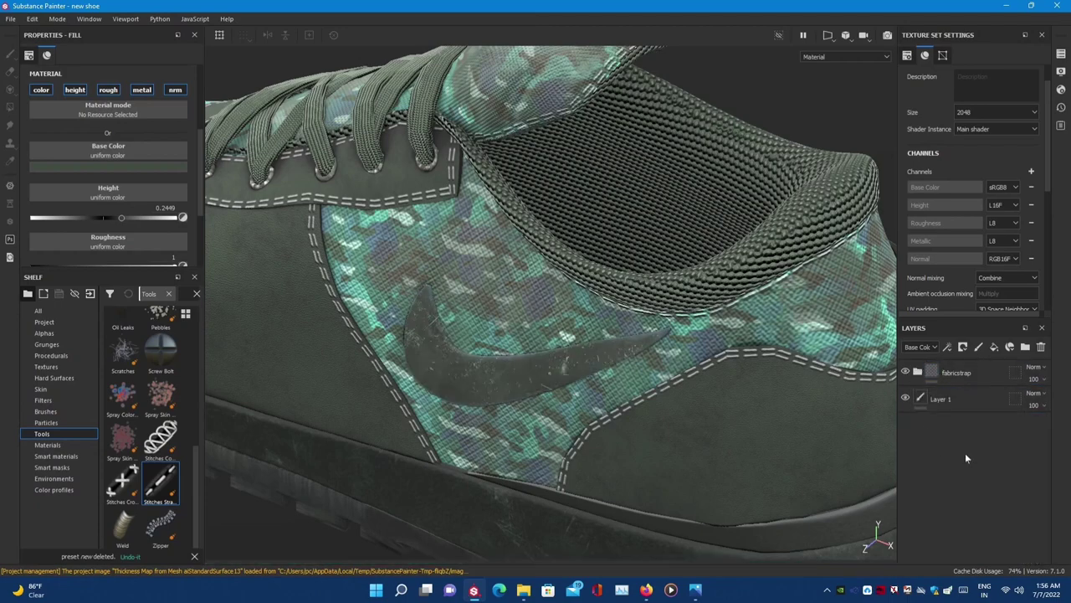
key(ctrl+z)
drag(967, 363, 968, 369)
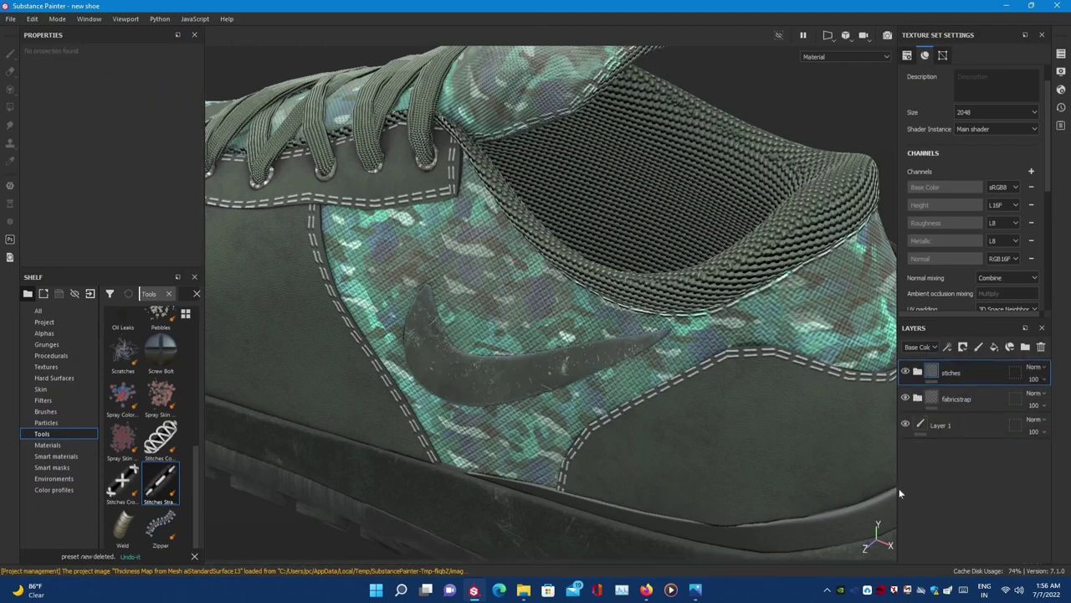
scroll(595, 382, up, 3)
key(Tab)
key(Tab)
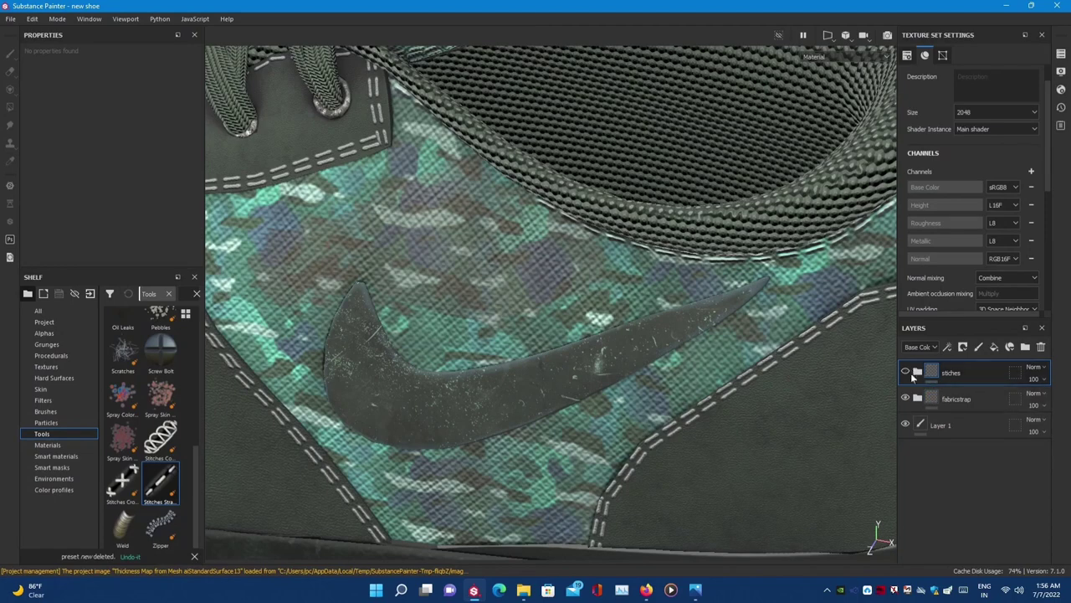
click(948, 398)
- Select Fill layer 1's mask paint and shrink the brush to size 0.66
click(1005, 419)
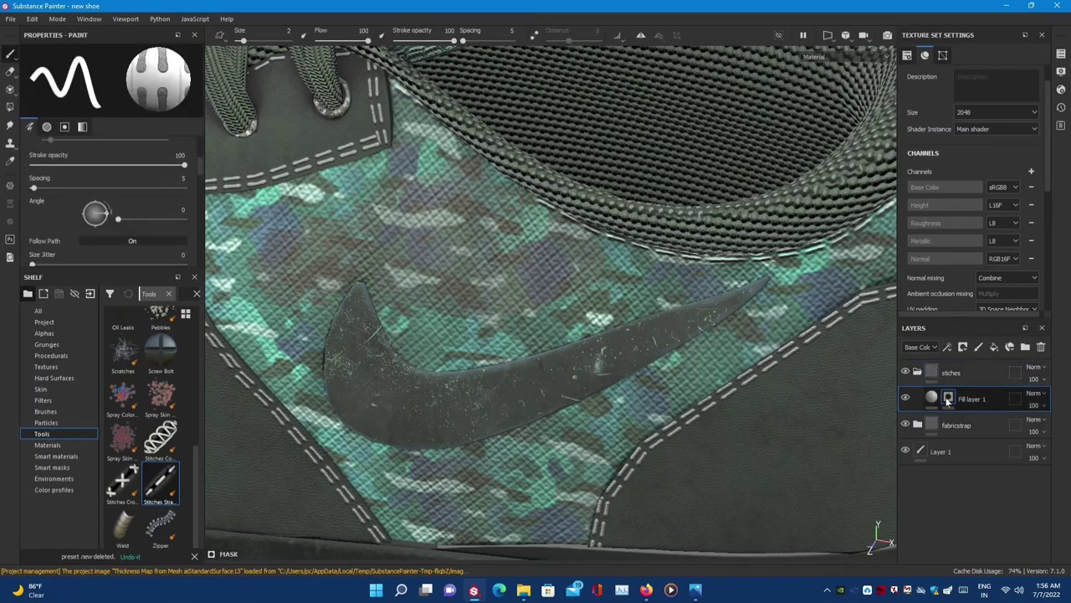
scroll(856, 378, up, 2)
key(Tab)
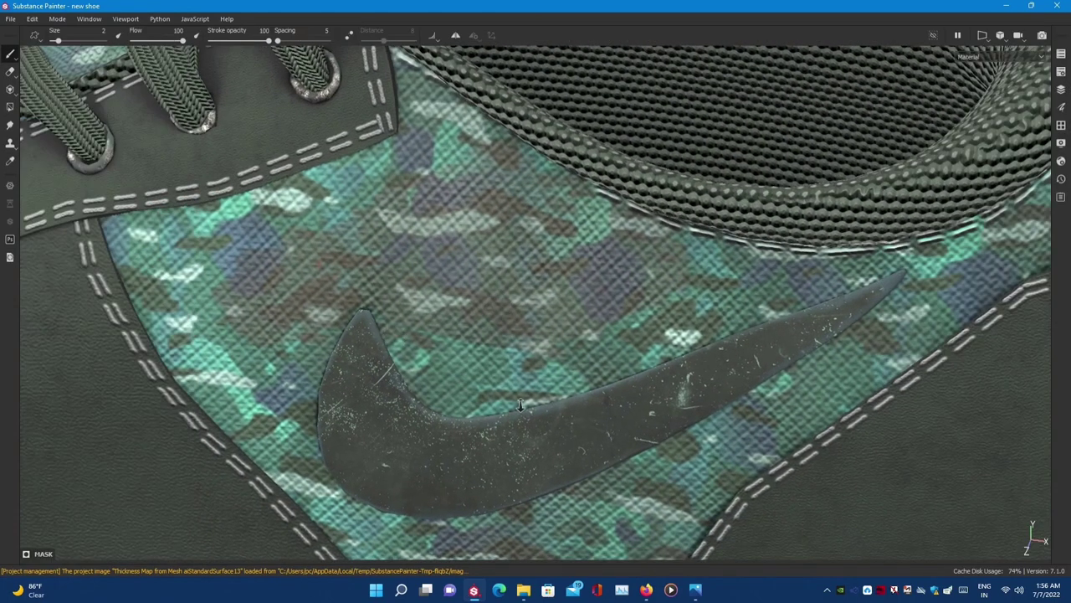
scroll(567, 318, up, 3)
scroll(566, 318, up, 2)
key(bracketleft)
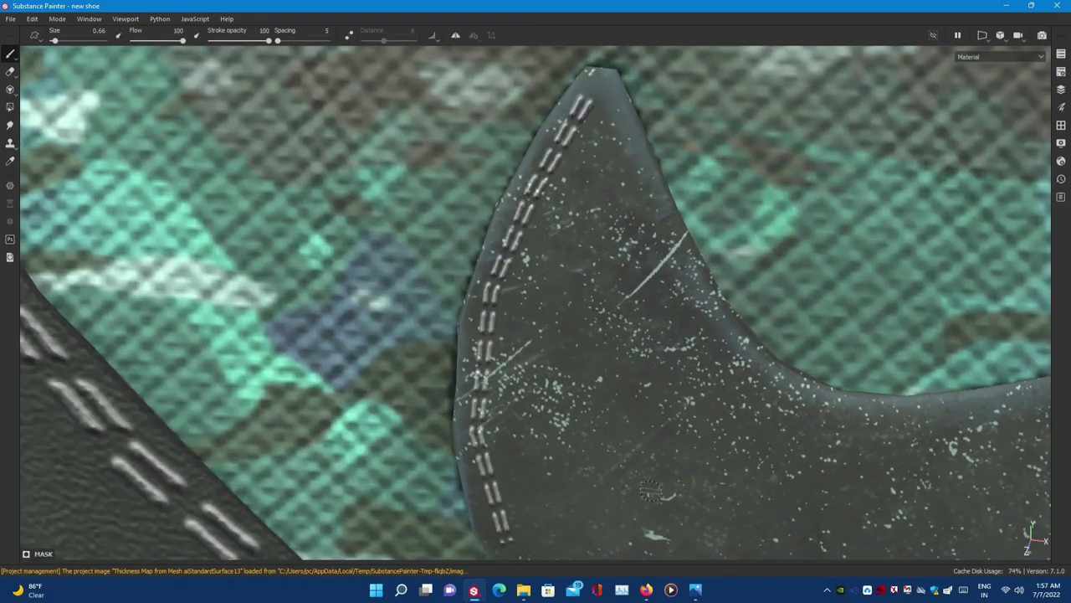
scroll(651, 491, down, 3)
scroll(651, 491, down, 3)
- Preview the whole shoe in the Iray render, then return to painting
mouse_move(921, 335)
alt+mouse_down()
mouse_move(879, 304)
mouse_move(717, 310)
alt+mouse_up()
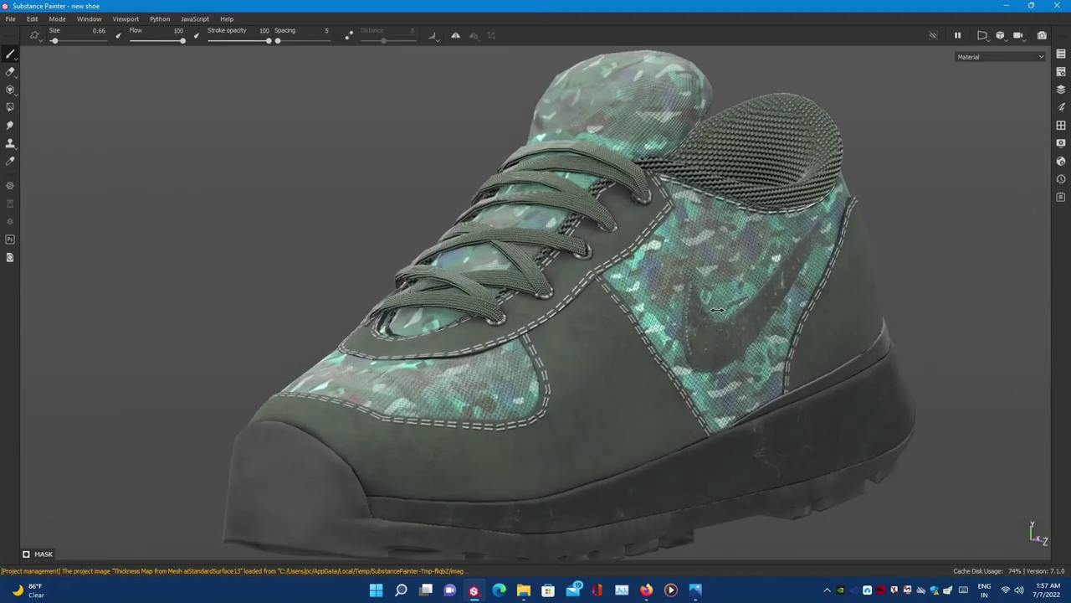
click(1041, 35)
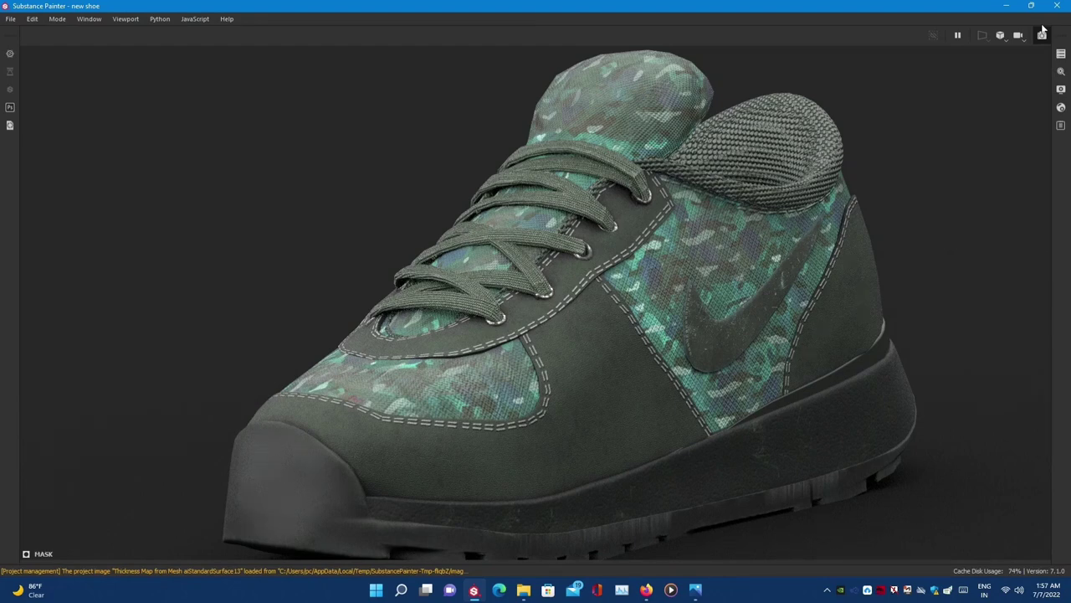
click(1042, 33)
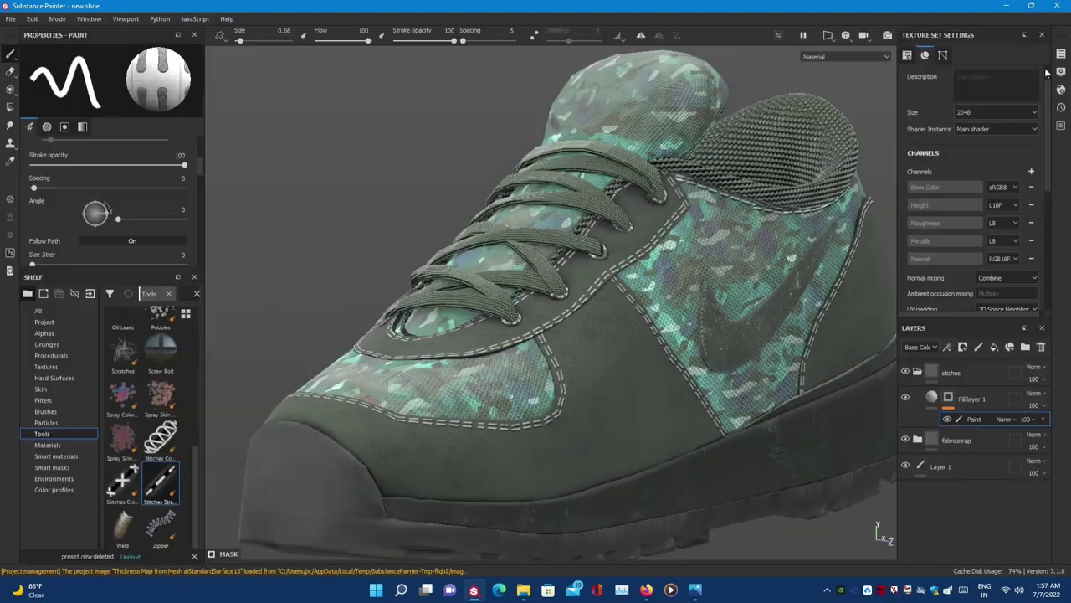
- Paint paired stitch dashes down the swoosh's left edge near its tip
scroll(719, 348, up, 5)
key(Tab)
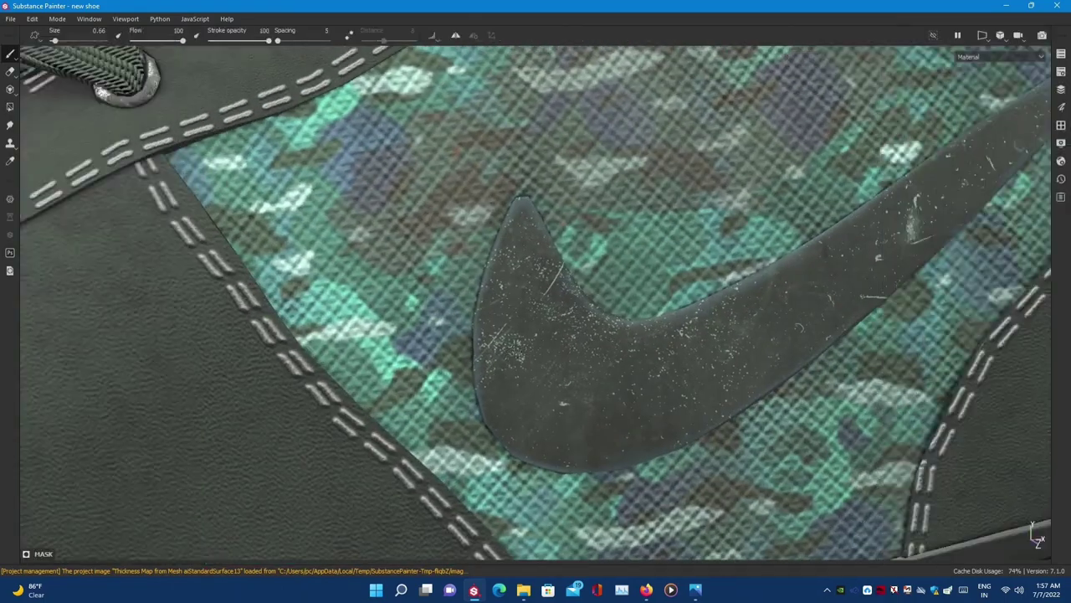
scroll(669, 343, up, 2)
scroll(603, 339, up, 2)
scroll(542, 333, up, 2)
alt+drag(541, 333, 360, 59)
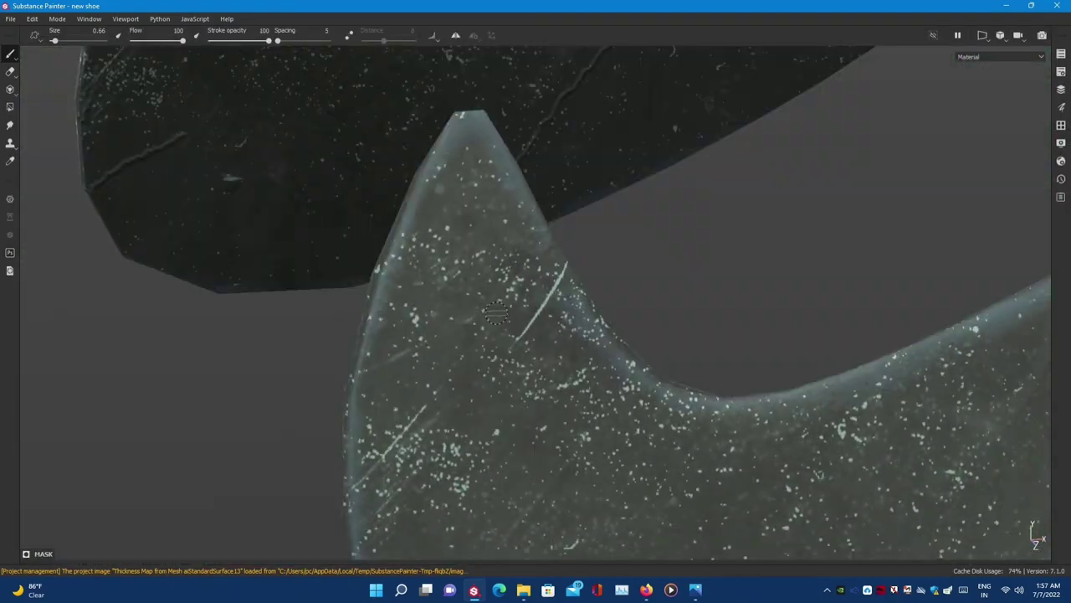
mouse_move(456, 155)
mouse_down()
mouse_move(389, 351)
mouse_move(368, 519)
mouse_move(258, 270)
mouse_up()
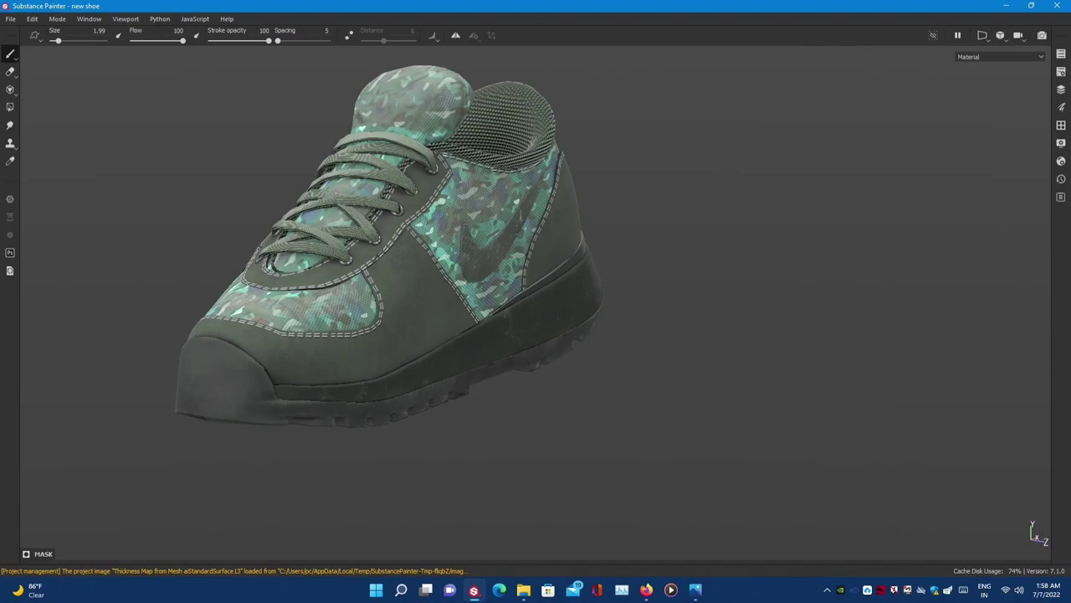
- Zoom in on the swoosh and stitch its lower edge, undoing one misplaced stitch row
scroll(470, 322, up, 3)
scroll(470, 322, up, 2)
scroll(470, 322, up, 2)
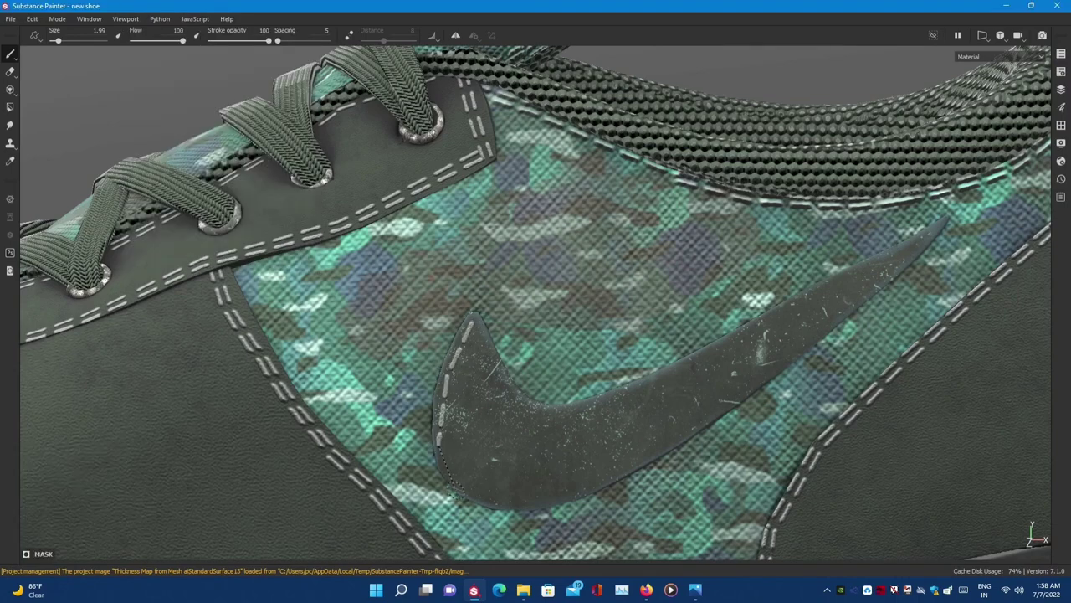
scroll(493, 489, up, 2)
scroll(489, 276, up, 1)
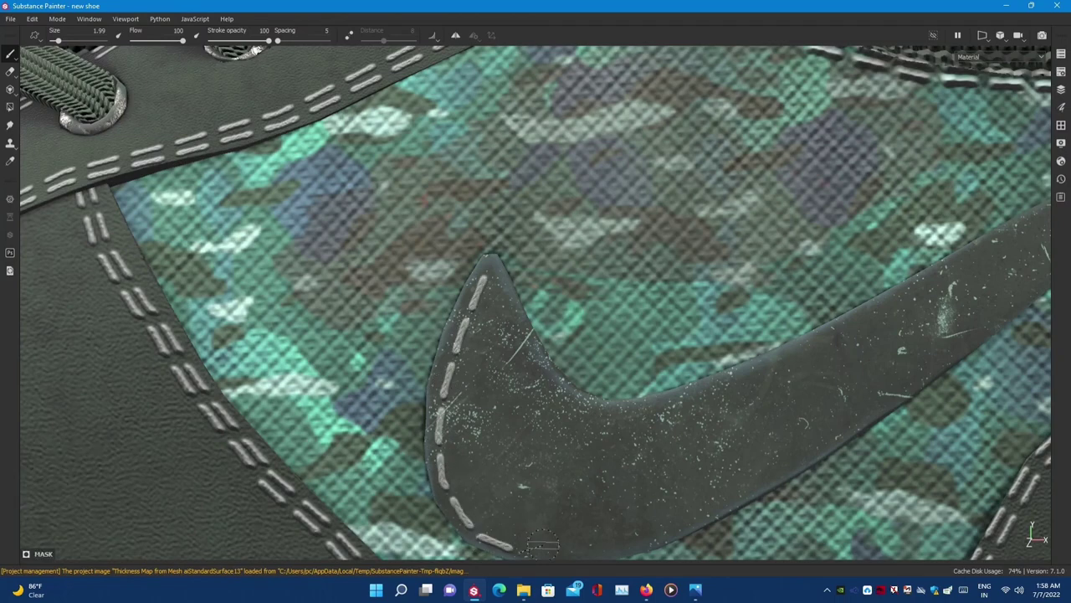
alt+middle_drag(544, 544, 341, 368)
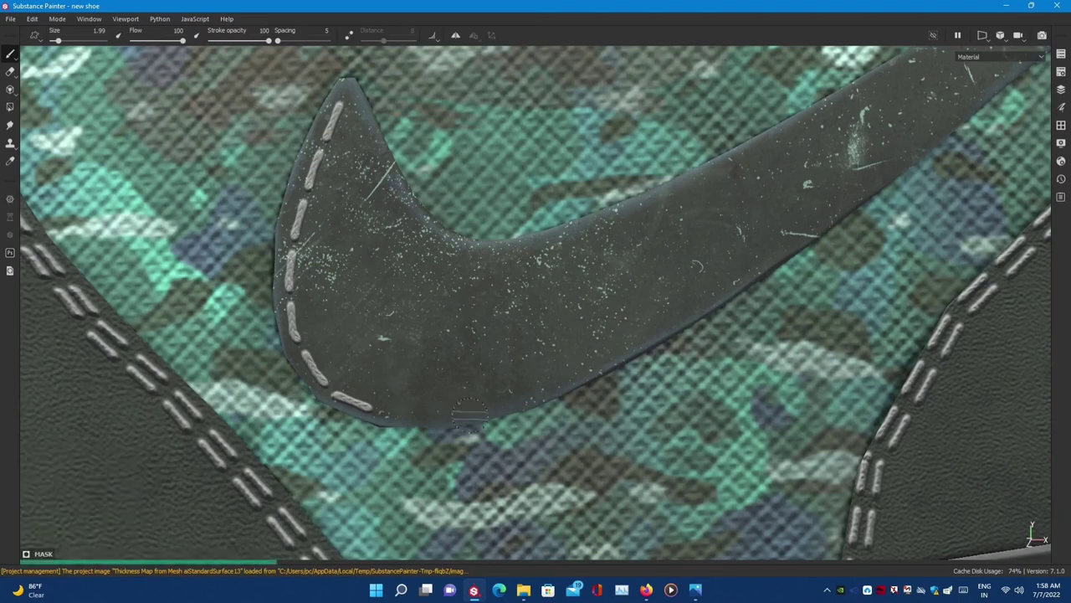
scroll(557, 414, up, 2)
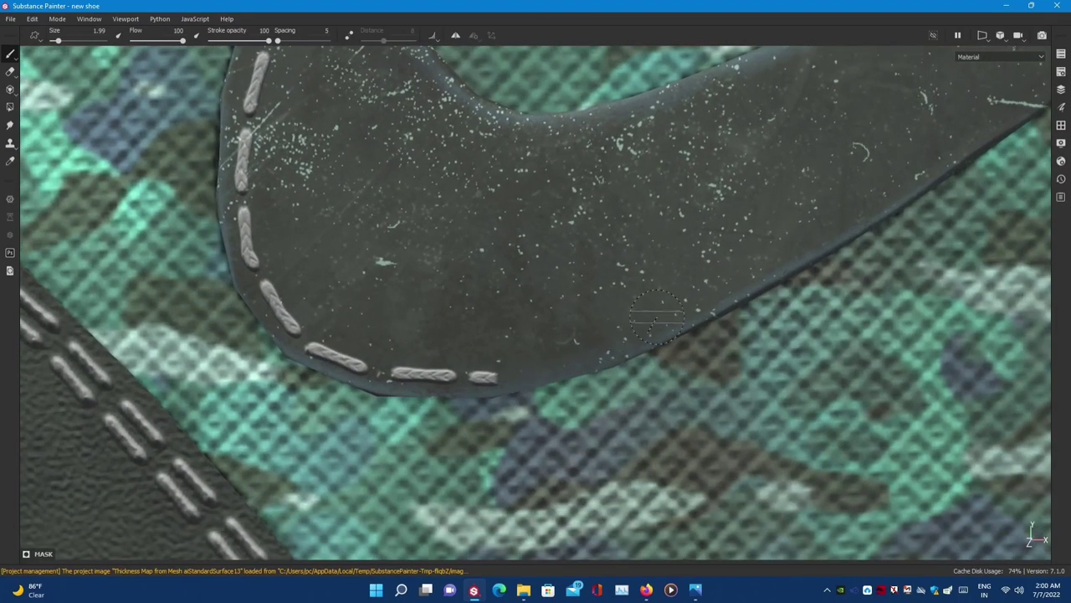
key(shift)
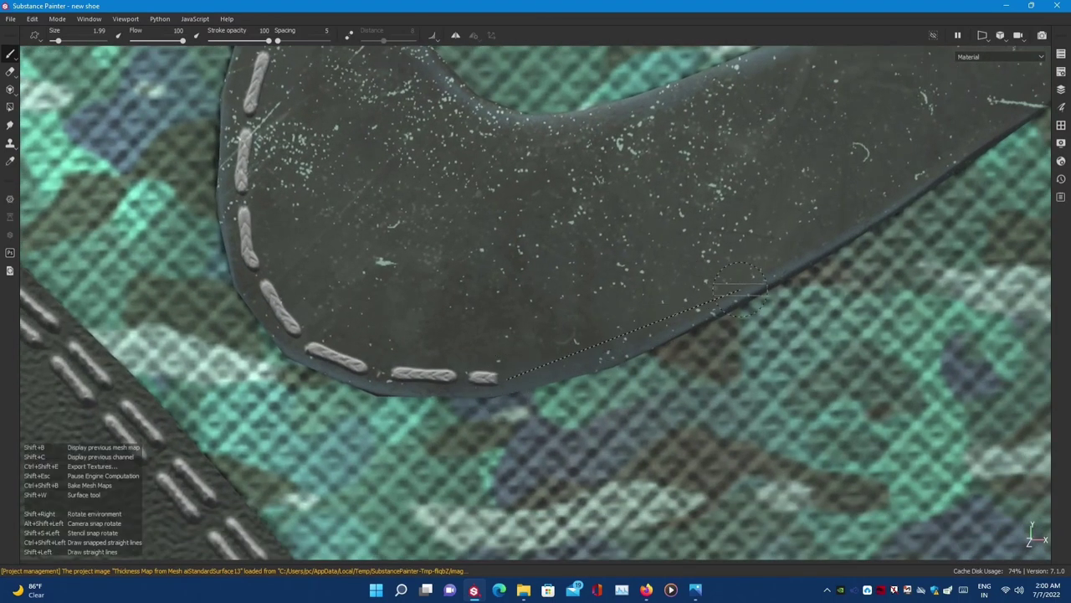
mouse_move(574, 366)
mouse_down()
mouse_move(937, 230)
mouse_move(936, 163)
mouse_move(858, 113)
mouse_up()
key(shift)
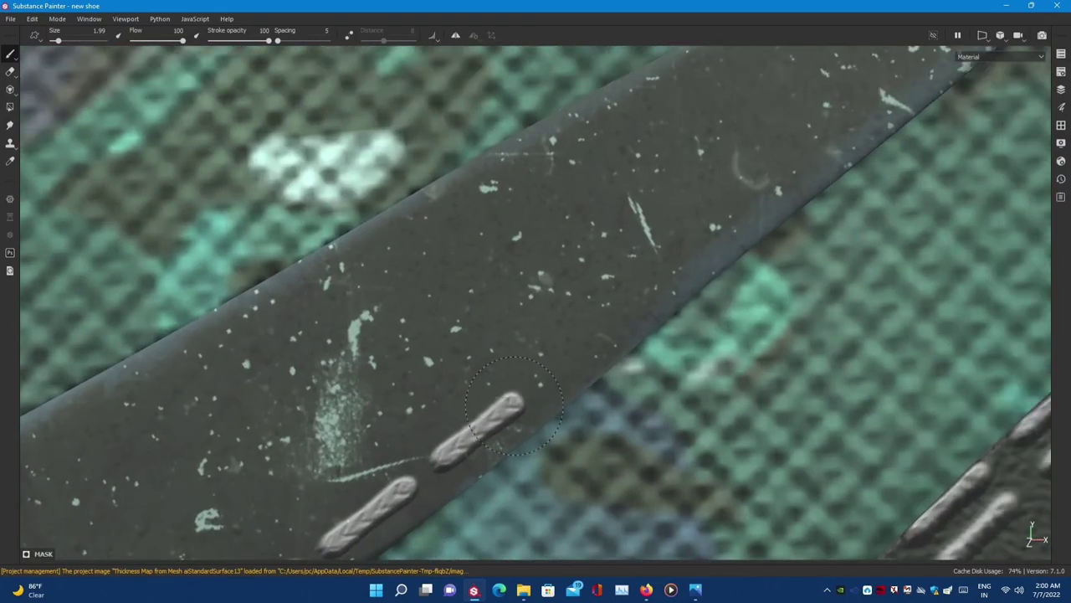
key(shift)
shift+click(858, 113)
key(ctrl+z)
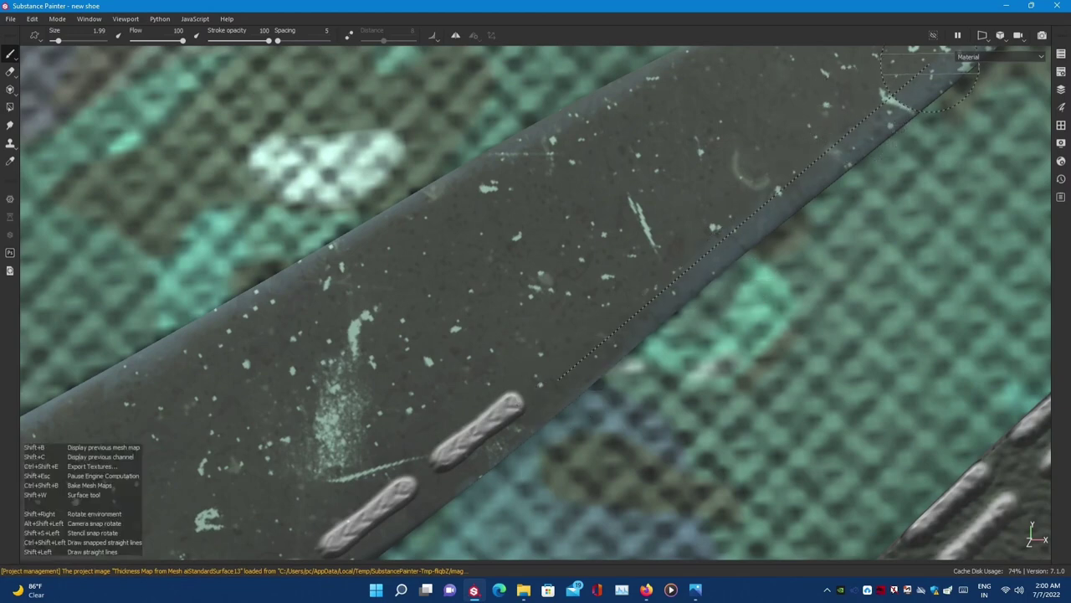
- Continue the stitch rows up the swoosh edge and along its inner edge
alt+drag(527, 383, 696, 319)
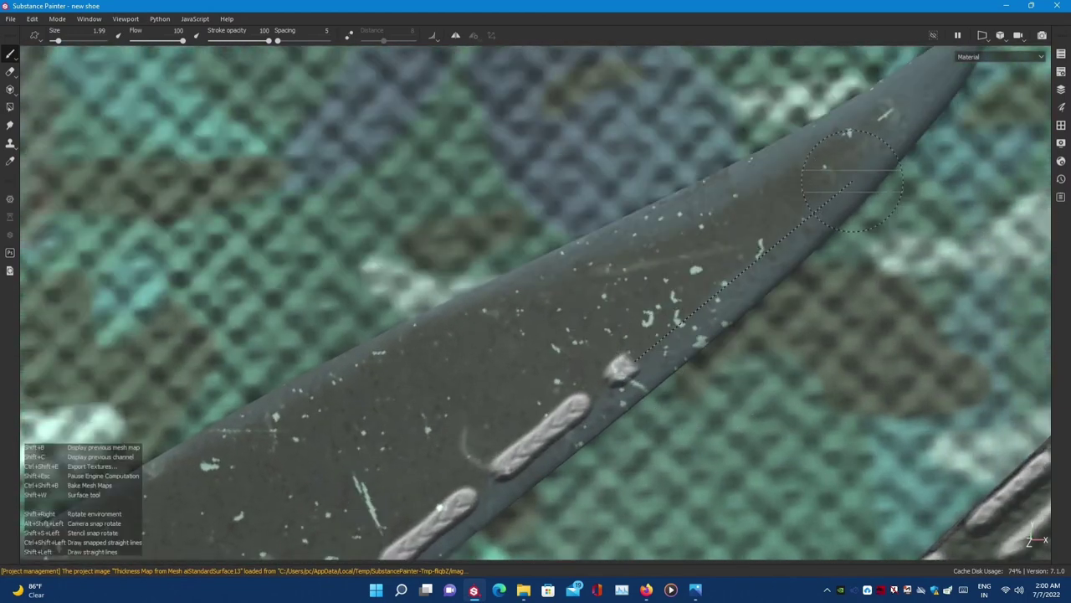
shift+click(938, 99)
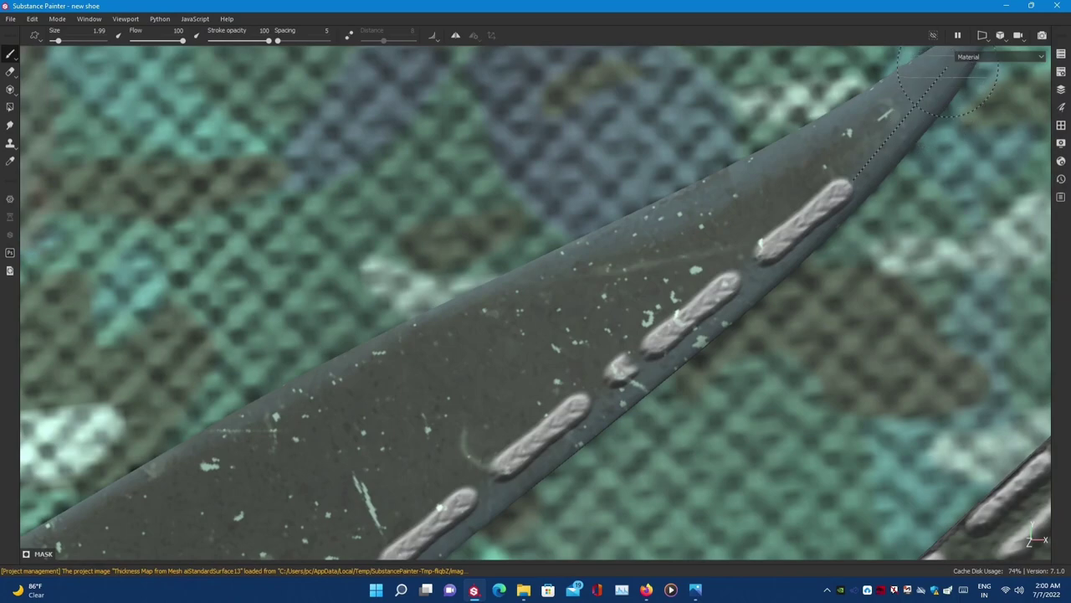
alt+middle_drag(945, 84, 887, 238)
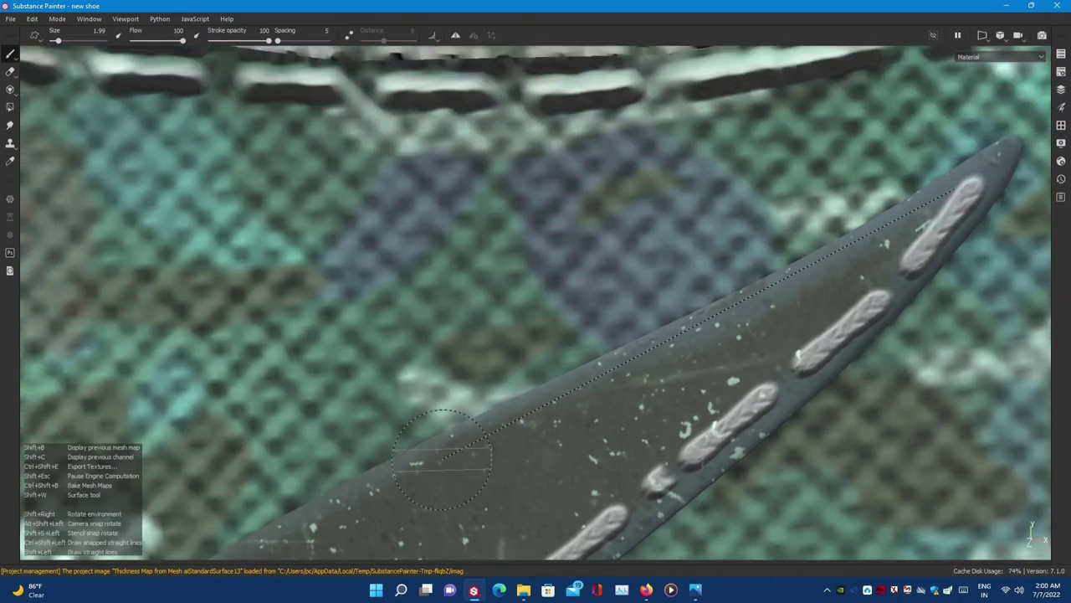
mouse_move(795, 335)
alt+mouse_down()
mouse_move(326, 523)
mouse_move(836, 176)
alt+mouse_up()
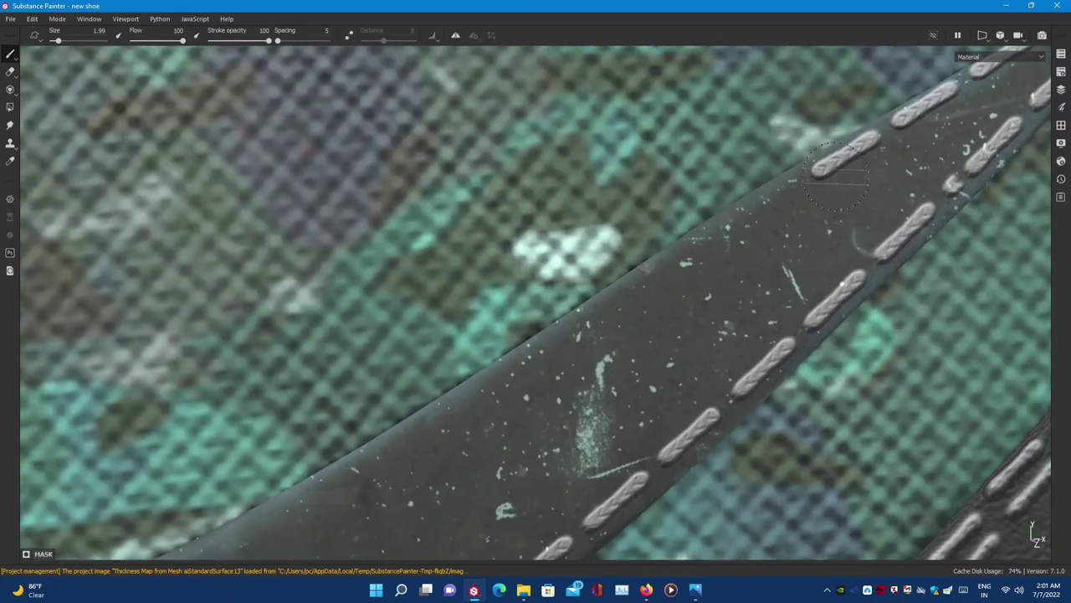
alt+drag(372, 489, 602, 378)
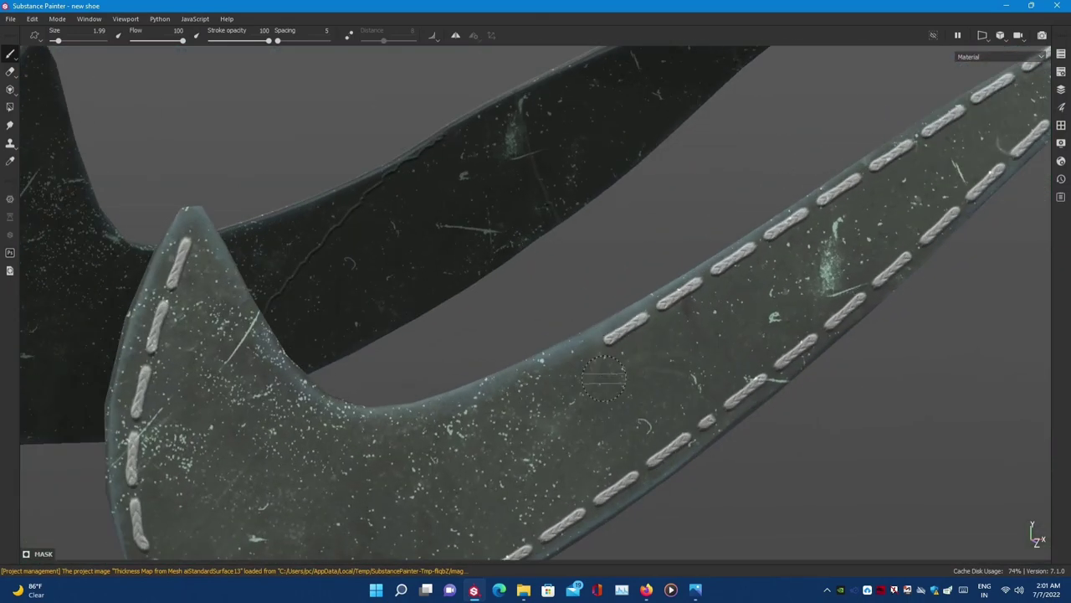
shift+click(385, 433)
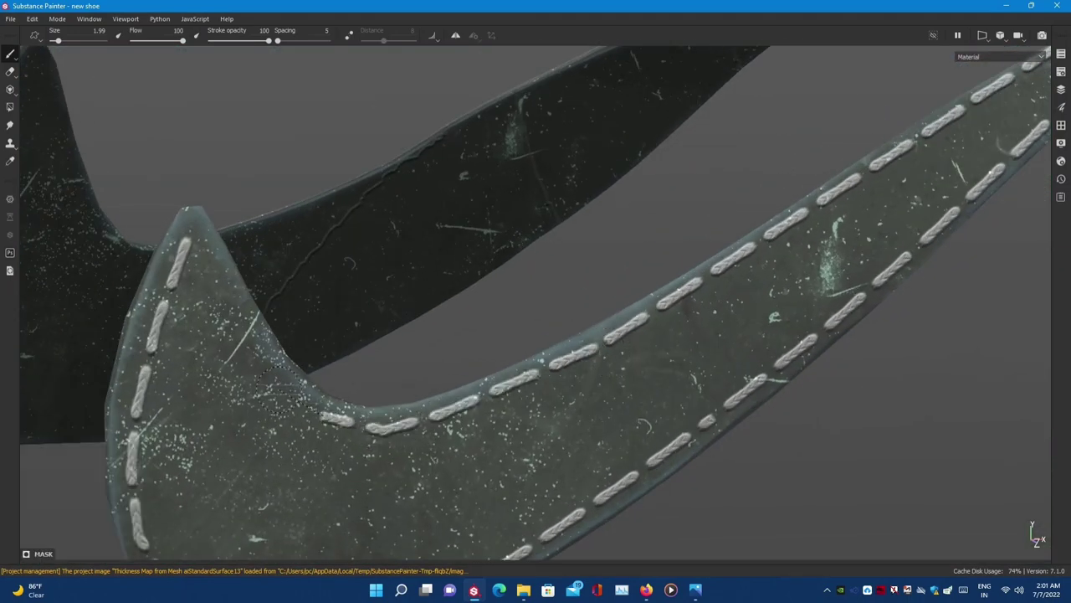
- Frame both swoosh pieces and stitch the top edge, starting from the tip
key(f)
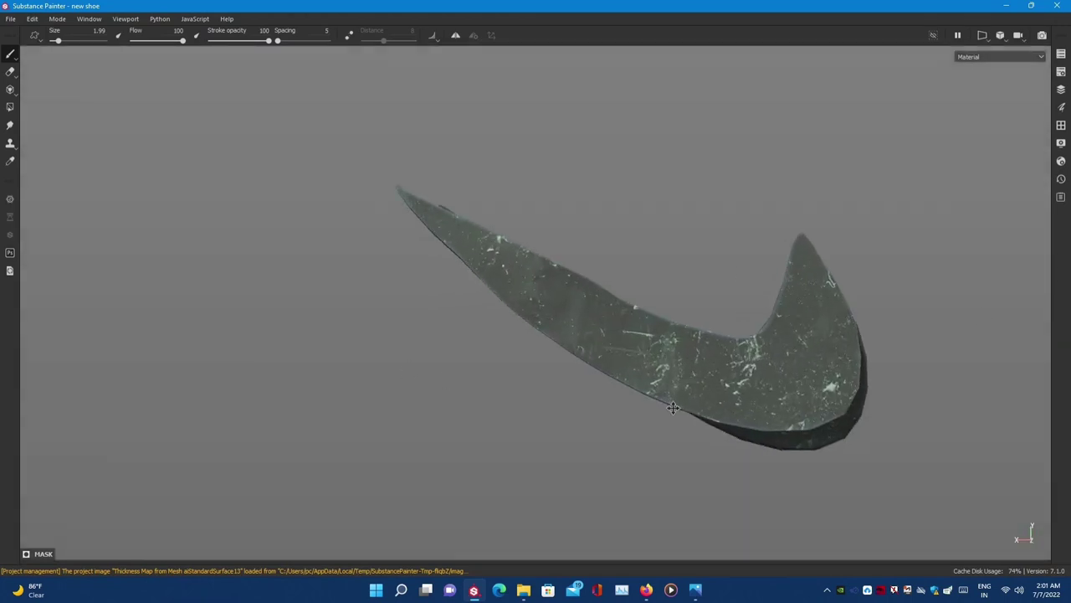
scroll(452, 315, up, 6)
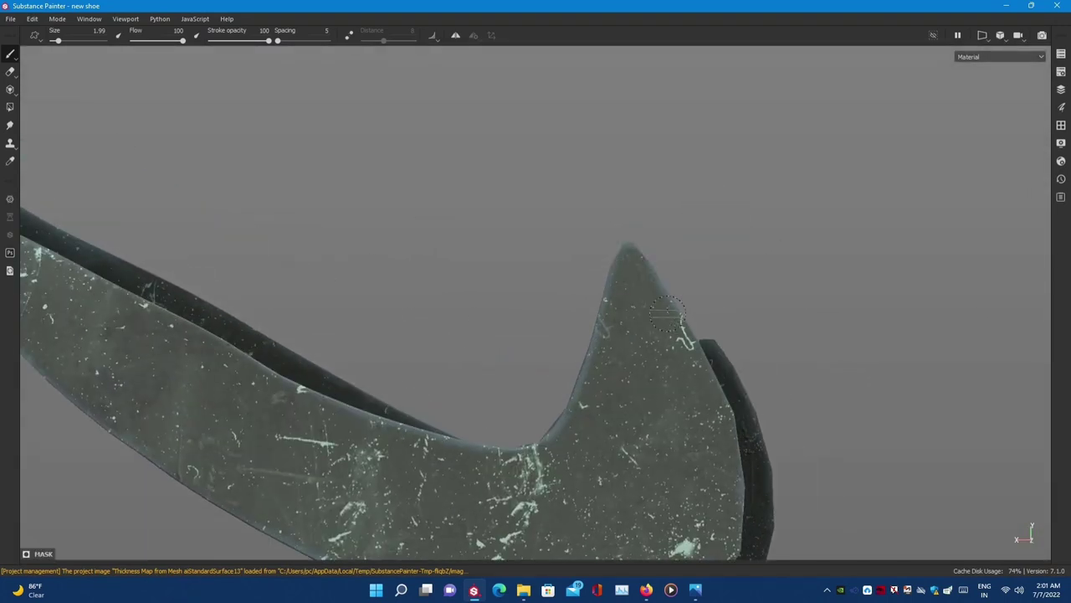
alt+drag(736, 548, 795, 316)
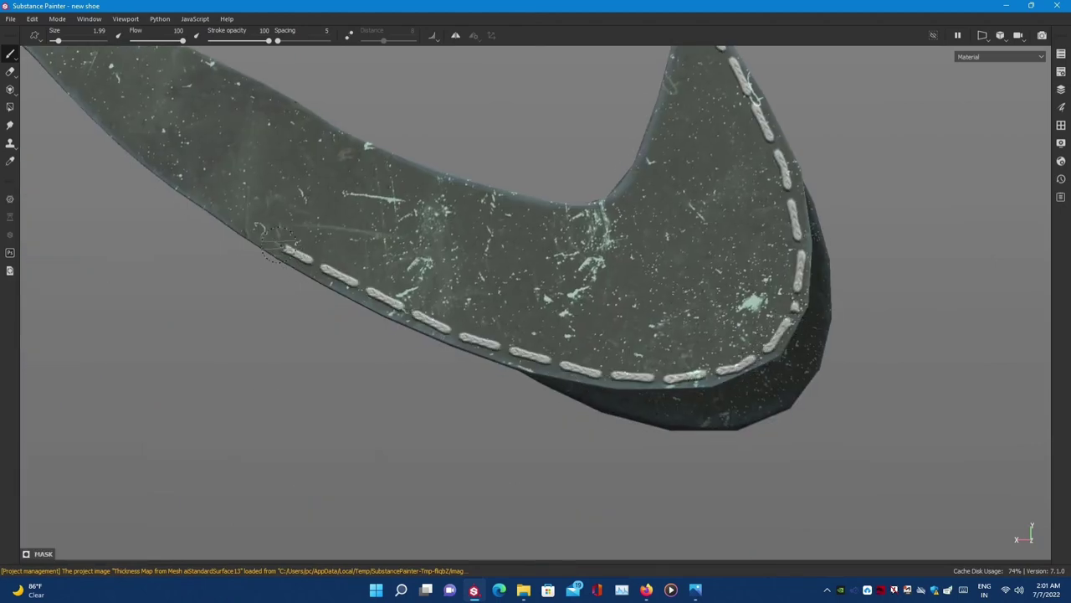
scroll(141, 144, up, 5)
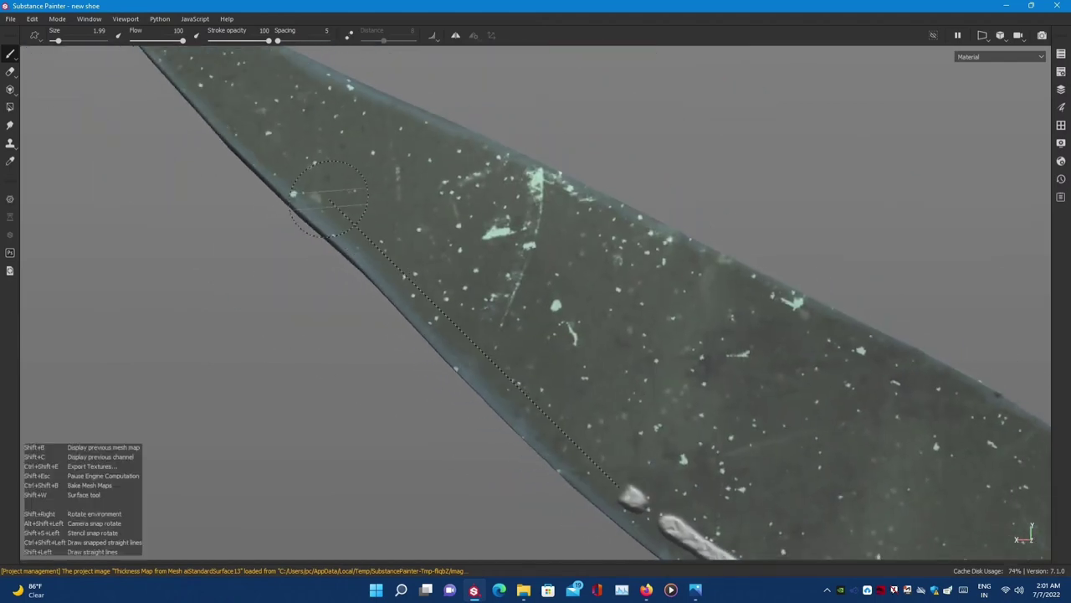
shift+click(328, 198)
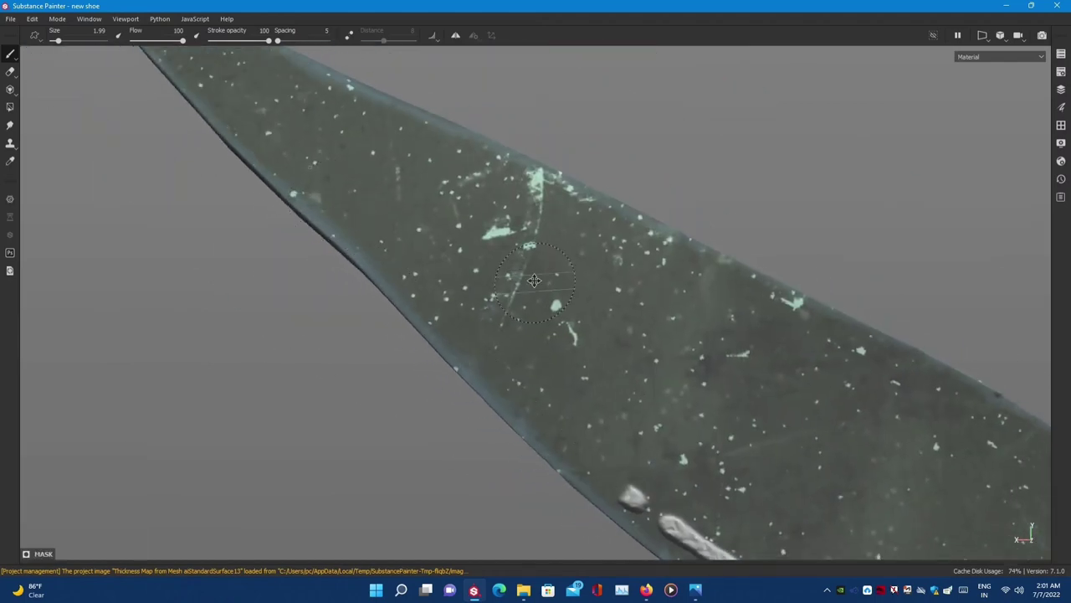
mouse_move(398, 204)
middle_down()
mouse_move(557, 294)
mouse_move(712, 422)
middle_up()
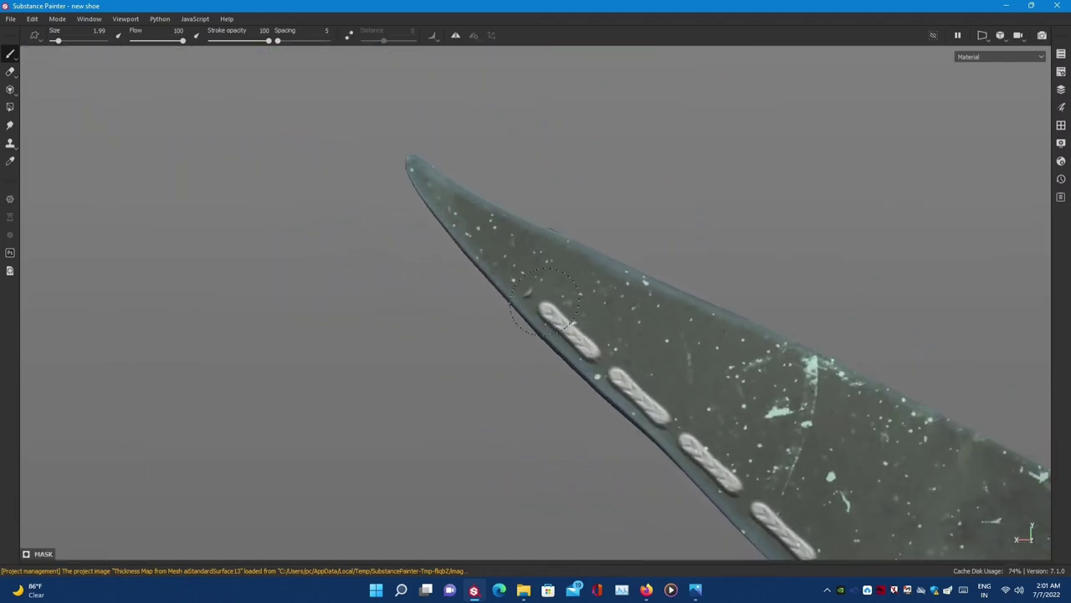
shift+click(411, 163)
shift+click(992, 443)
middle_drag(992, 443, 816, 481)
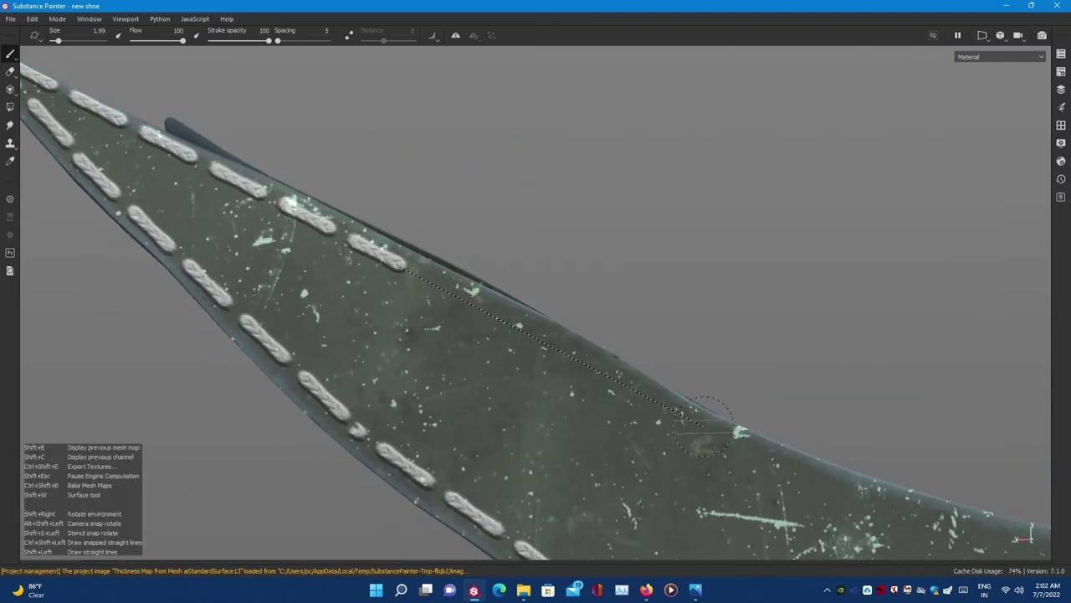
- Extend the stitches to the tip and through the inner curve, closing the outline up the hook
shift+click(682, 416)
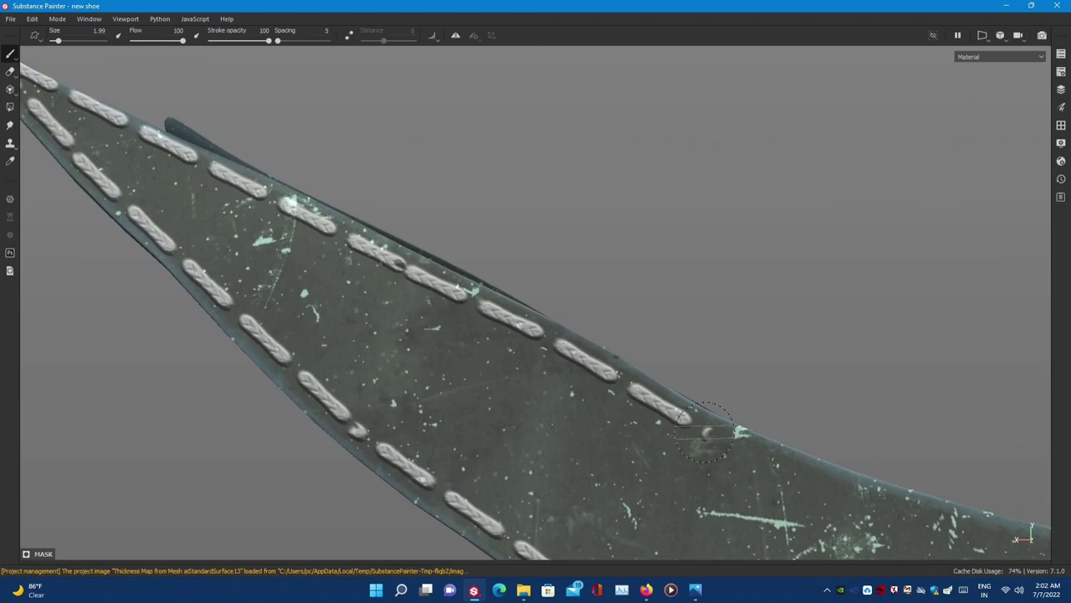
shift+click(873, 490)
middle_drag(873, 490, 305, 310)
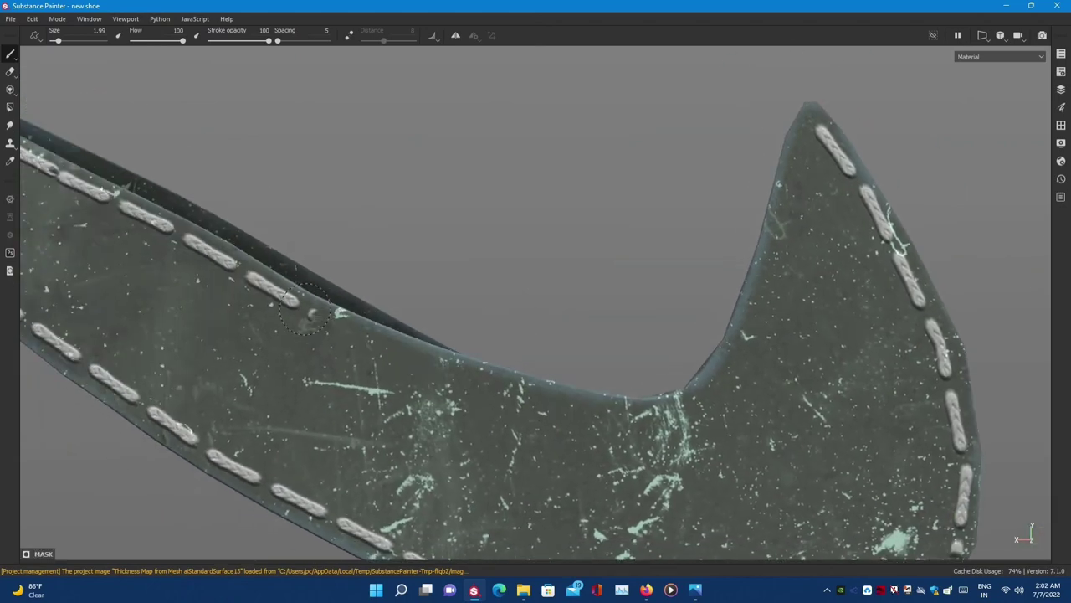
shift+click(449, 371)
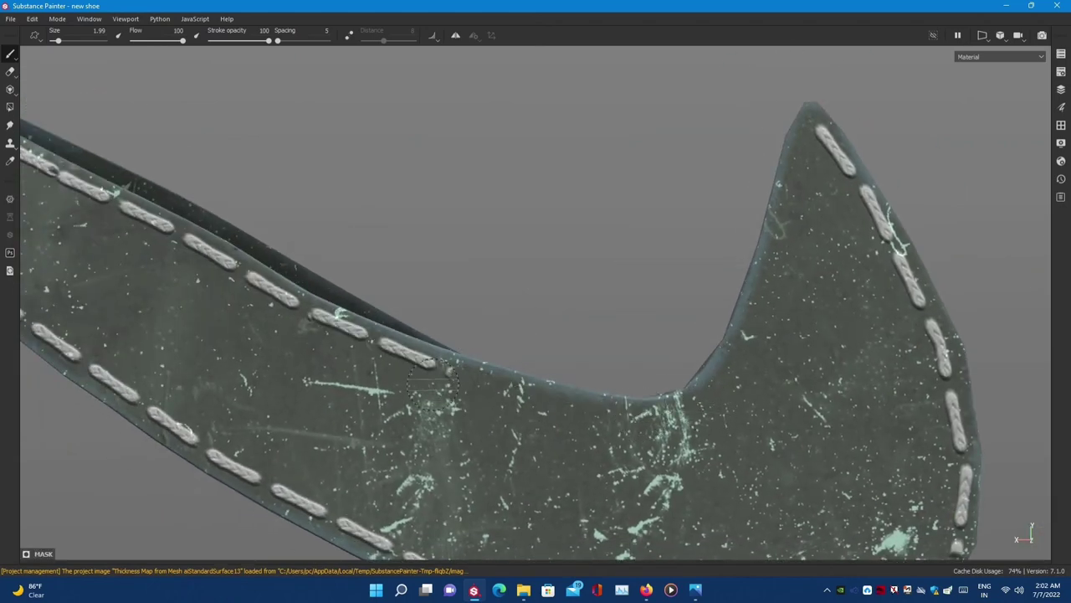
shift+click(637, 421)
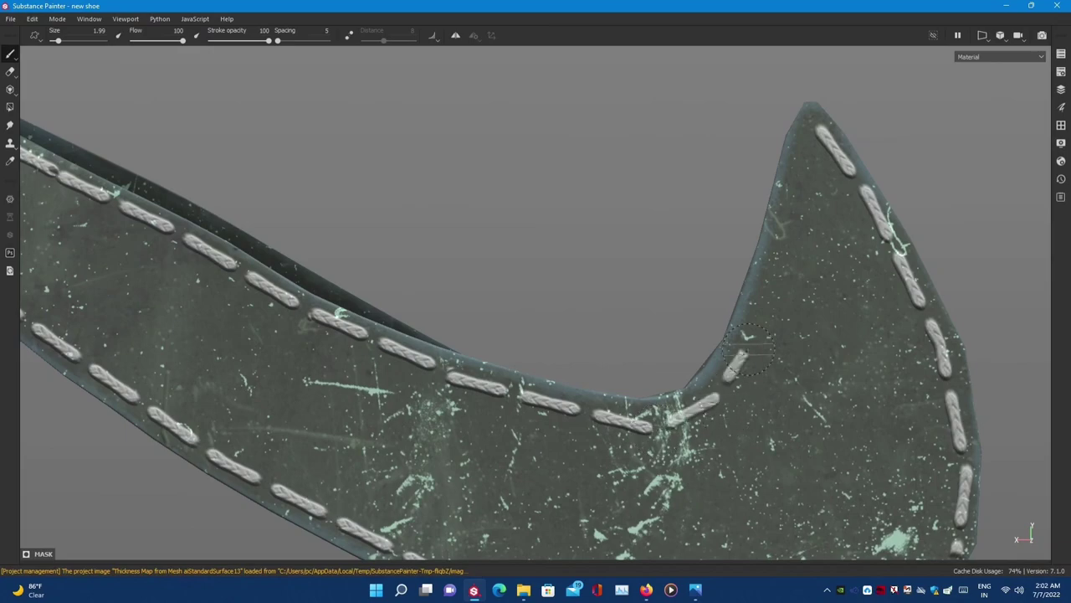
shift+click(812, 117)
scroll(811, 117, down, 5)
alt+drag(586, 251, 615, 301)
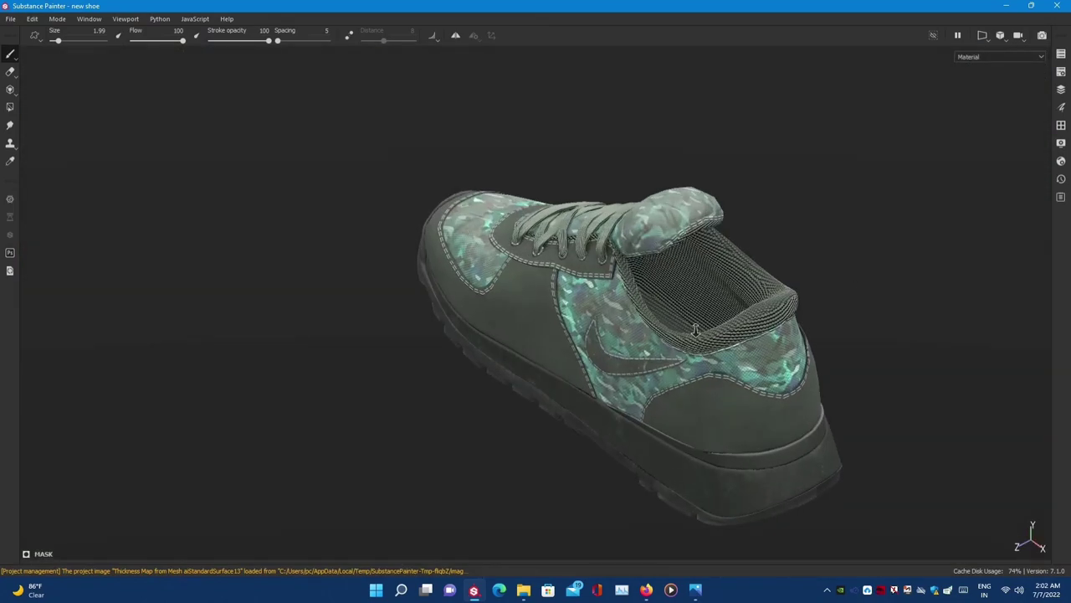
- Zoom the viewport back out until the entire camo shoe is visible
scroll(571, 358, down, 3)
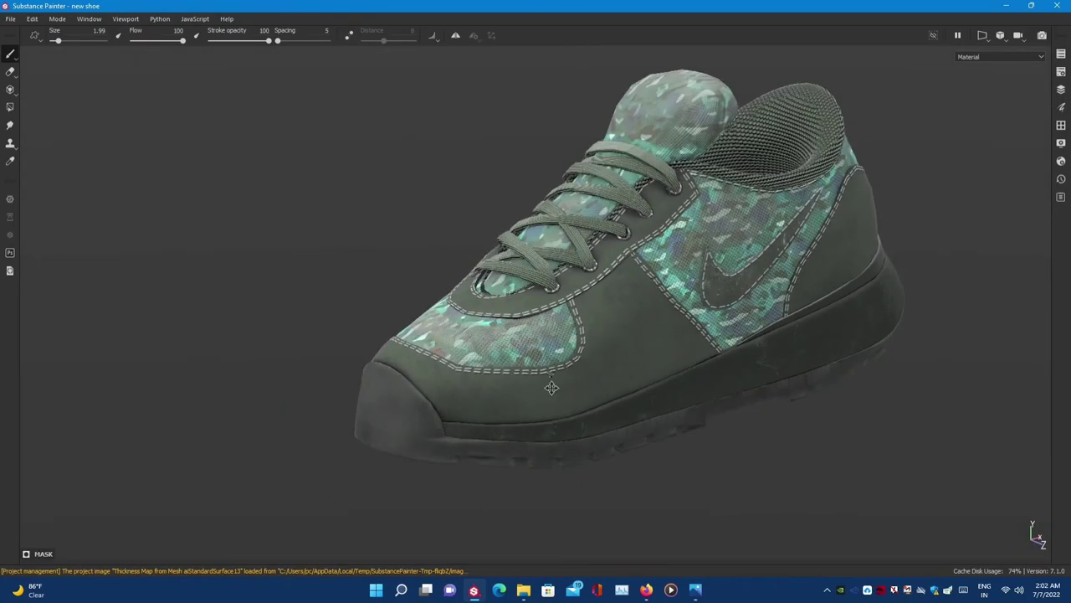
scroll(555, 380, down, 2)
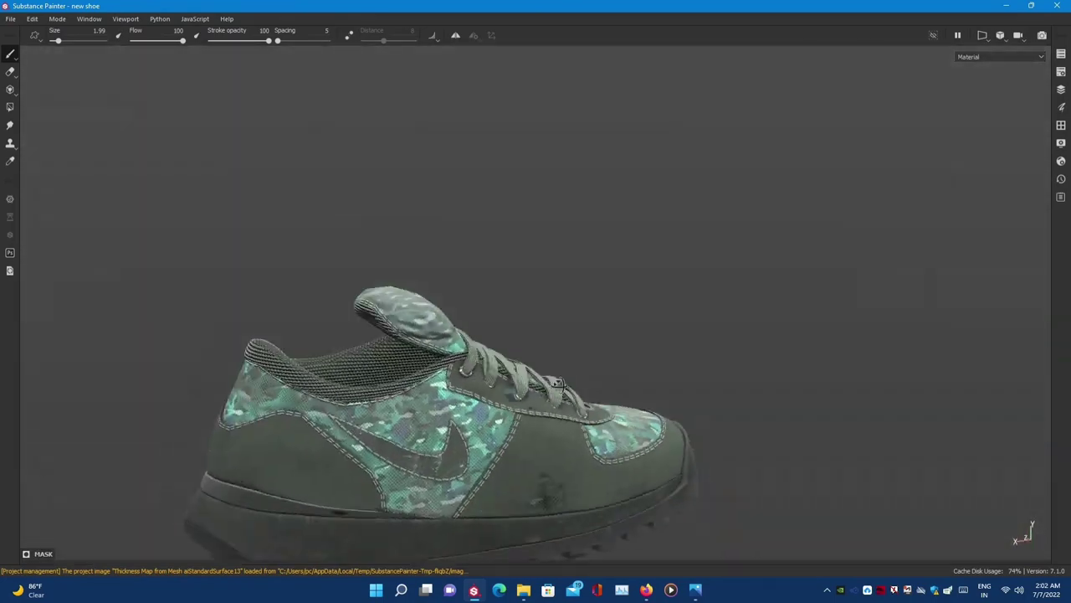
scroll(577, 391, up, 3)
scroll(698, 318, up, 2)
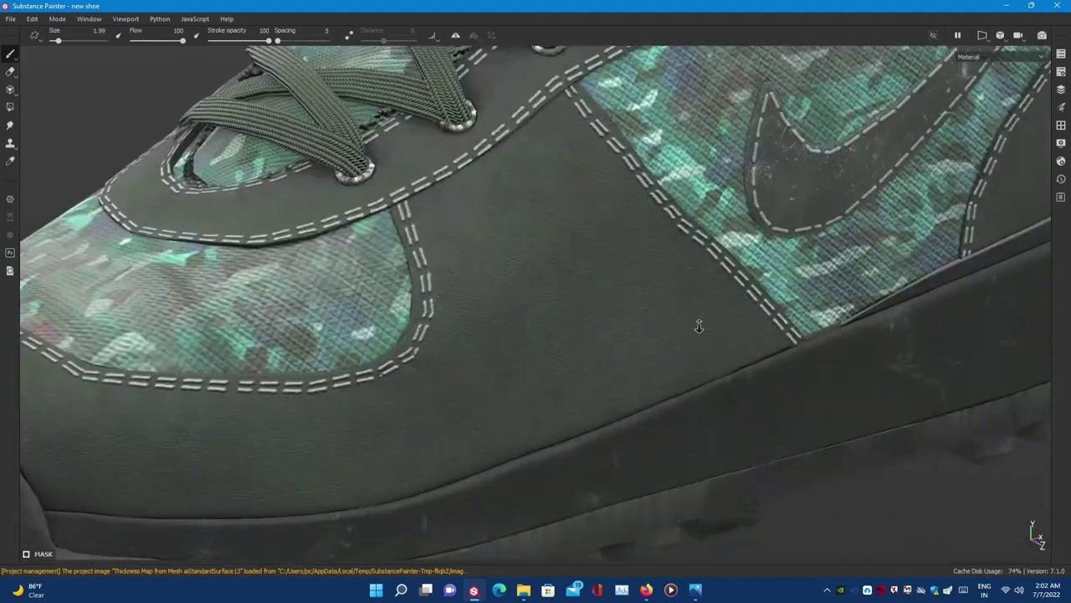
scroll(539, 305, up, 2)
scroll(539, 306, down, 2)
scroll(502, 314, down, 2)
scroll(419, 331, down, 2)
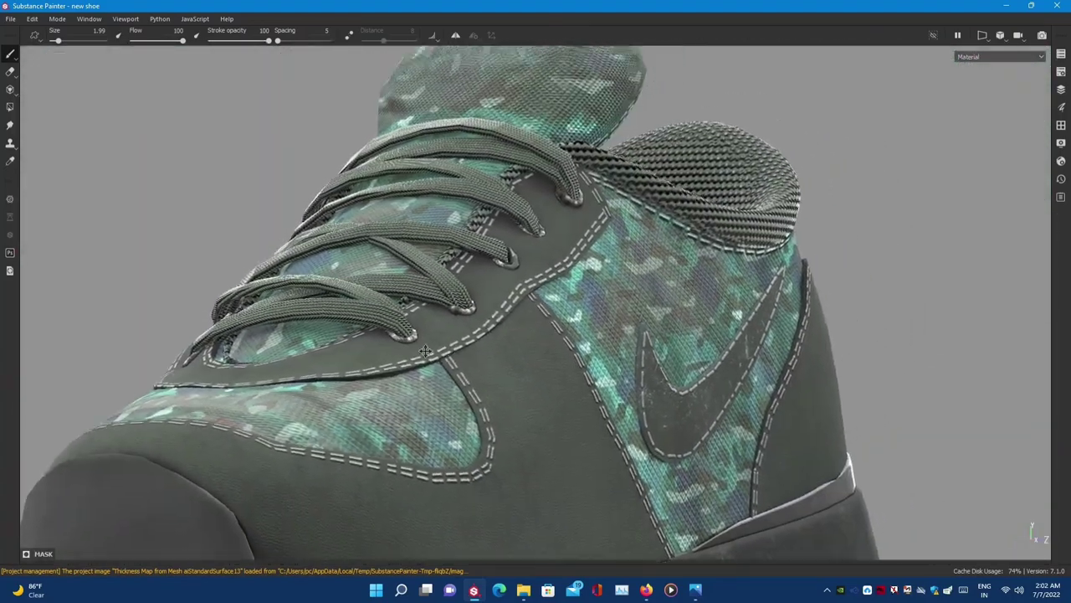
scroll(341, 347, down, 1)
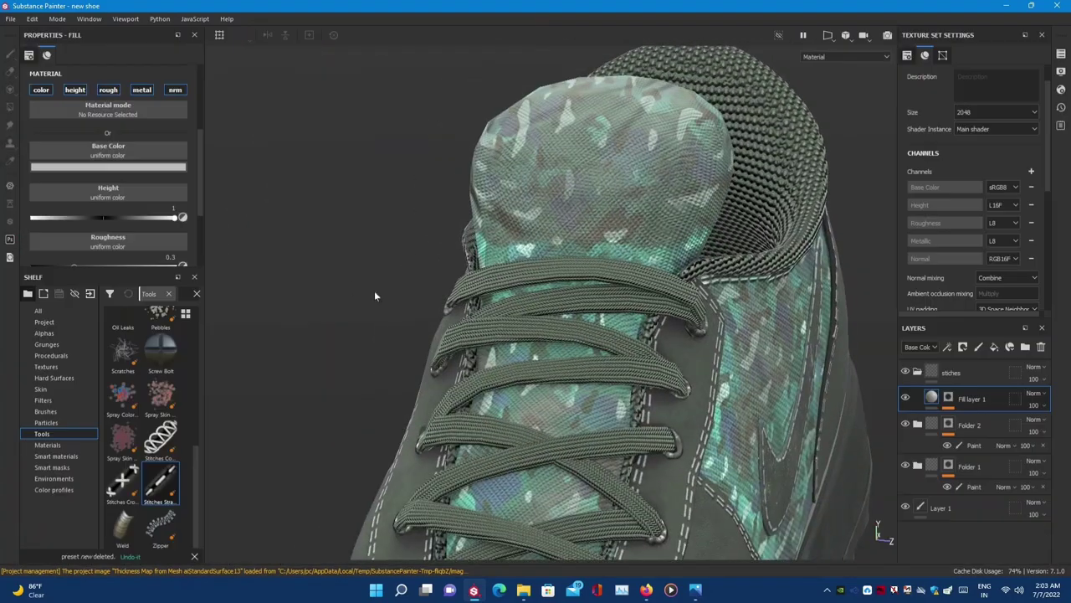
- Restore Fill layer 1, then add Folder 3 with a new Fill layer 3 inside it
key(Delete)
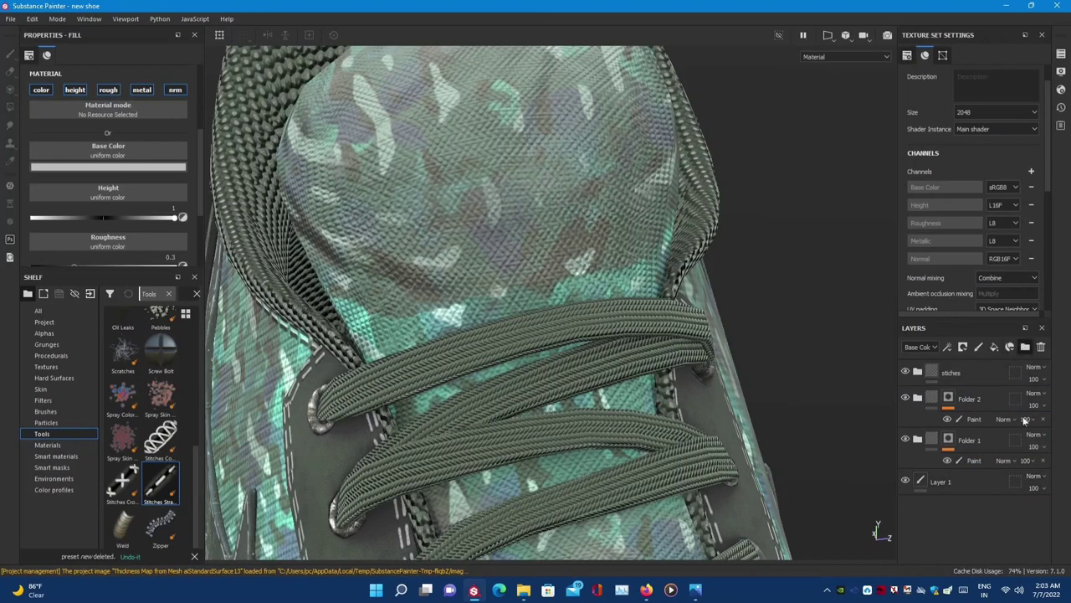
key(ctrl+z)
click(1025, 346)
click(994, 347)
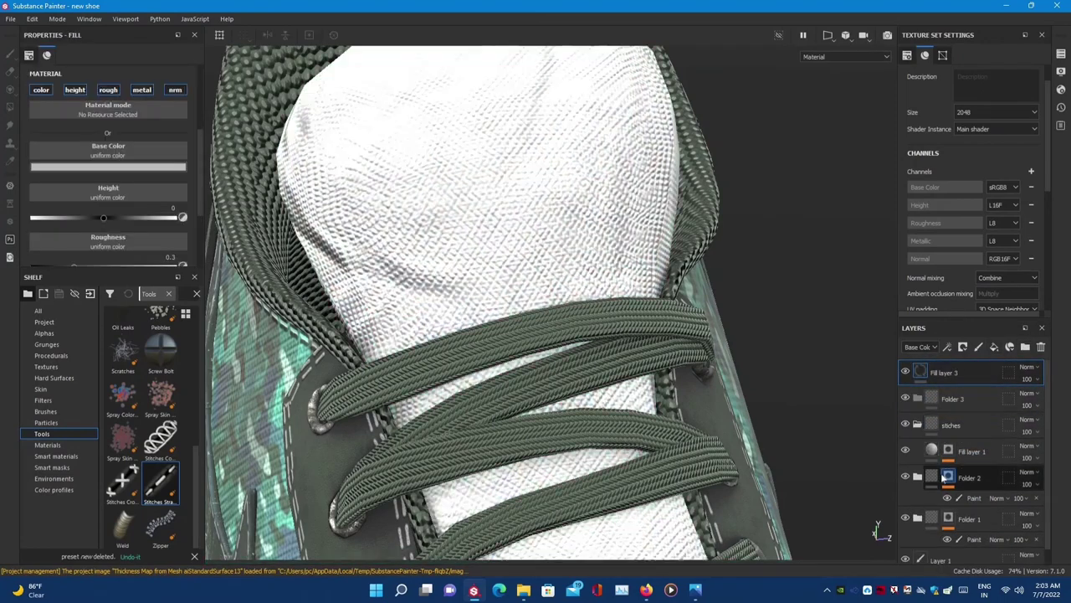
drag(929, 448, 919, 398)
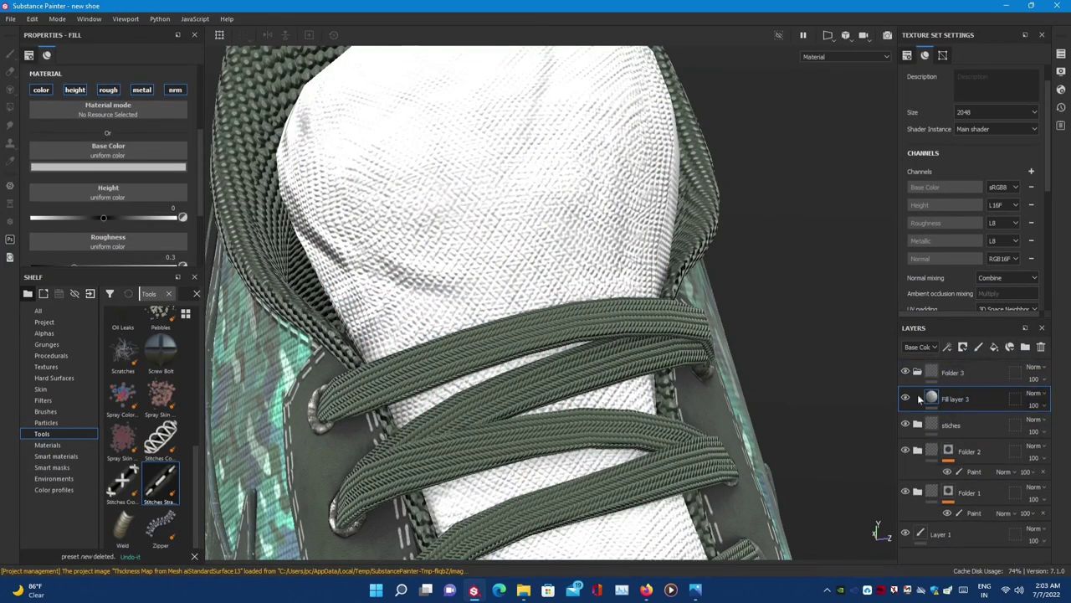
click(935, 375)
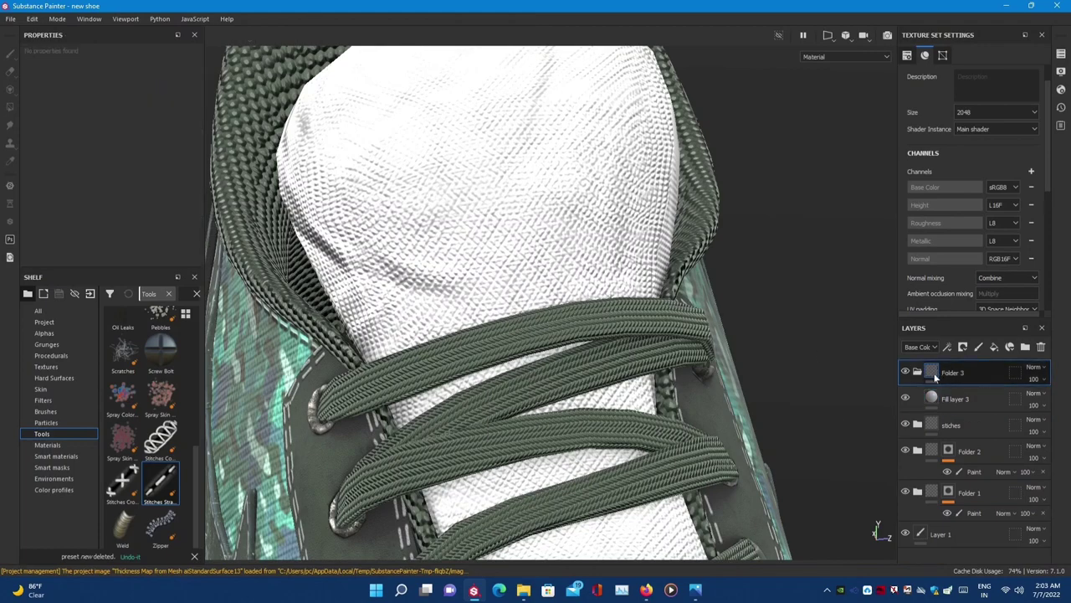
- Give Folder 3 a black mask and add a paint effect to it
right_click(936, 377)
click(937, 160)
right_click(962, 373)
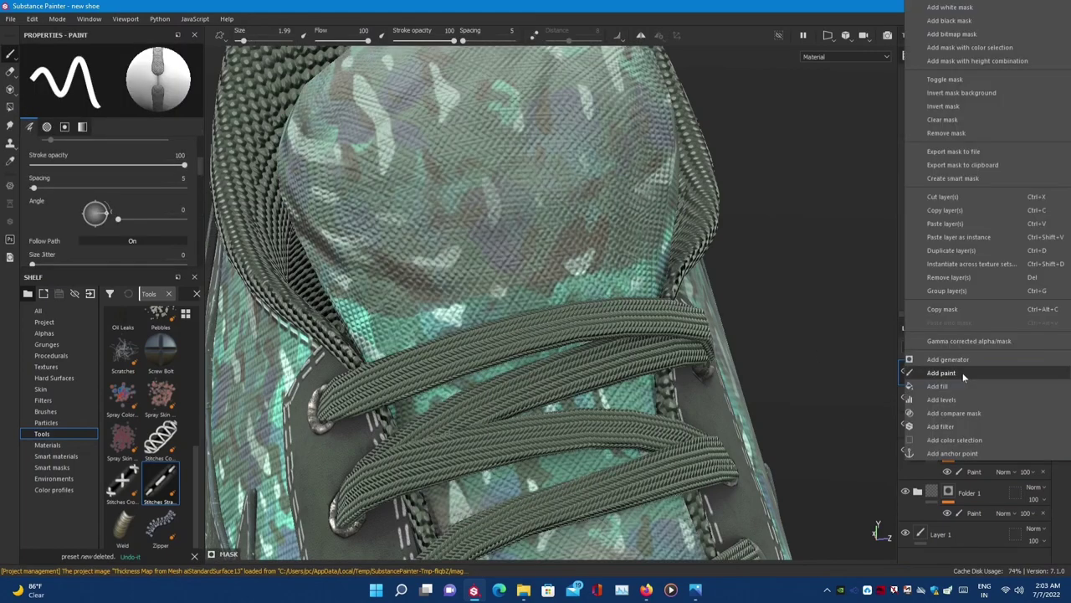
click(963, 372)
- Show Alphas in the Shelf and widen the panels to display more alphas
click(77, 332)
scroll(156, 485, down, 2)
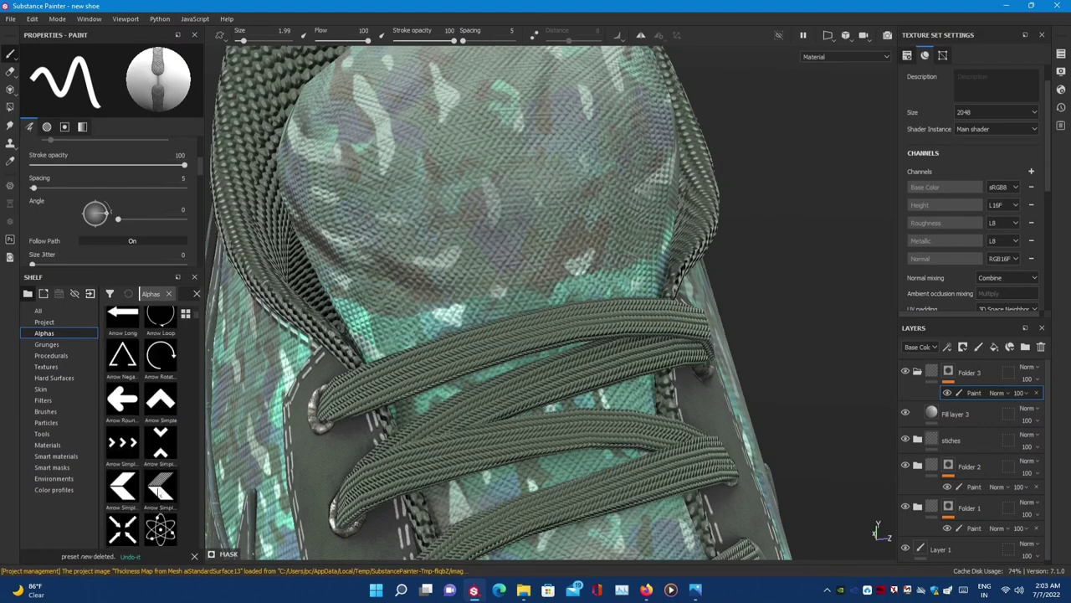
scroll(156, 485, down, 2)
scroll(156, 485, down, 3)
scroll(156, 486, down, 2)
scroll(155, 483, down, 2)
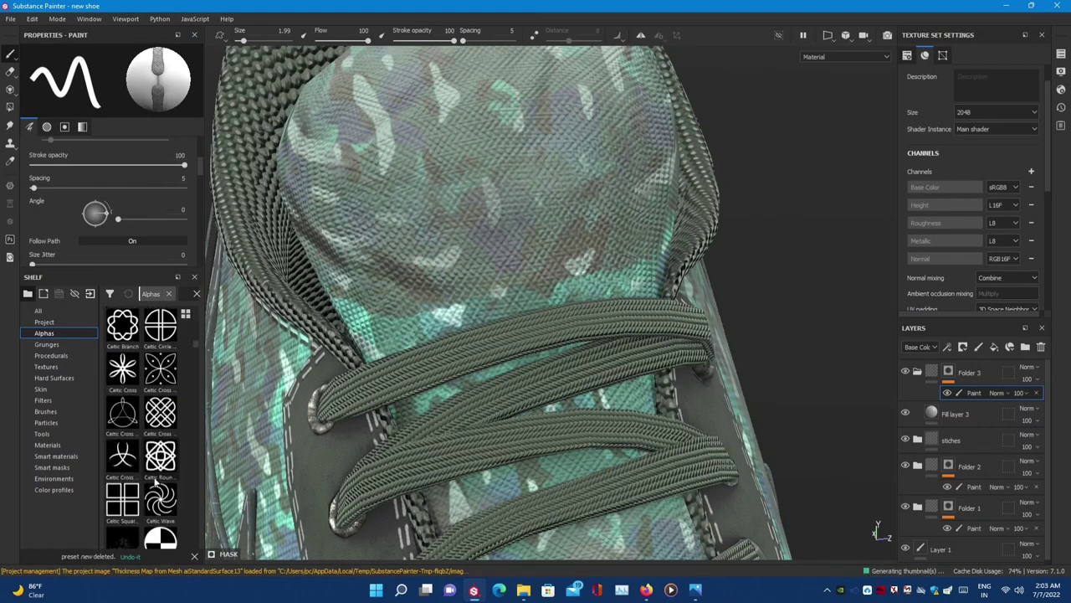
drag(203, 437, 621, 437)
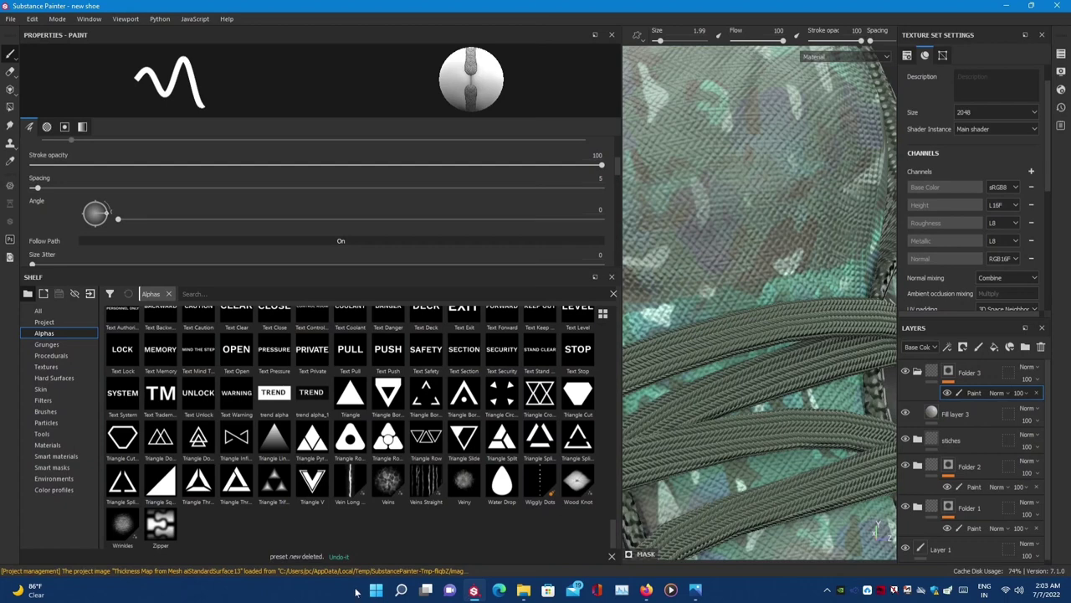
- Paint a trial white stroke across the shoe tongue, then undo it
scroll(407, 500, up, 5)
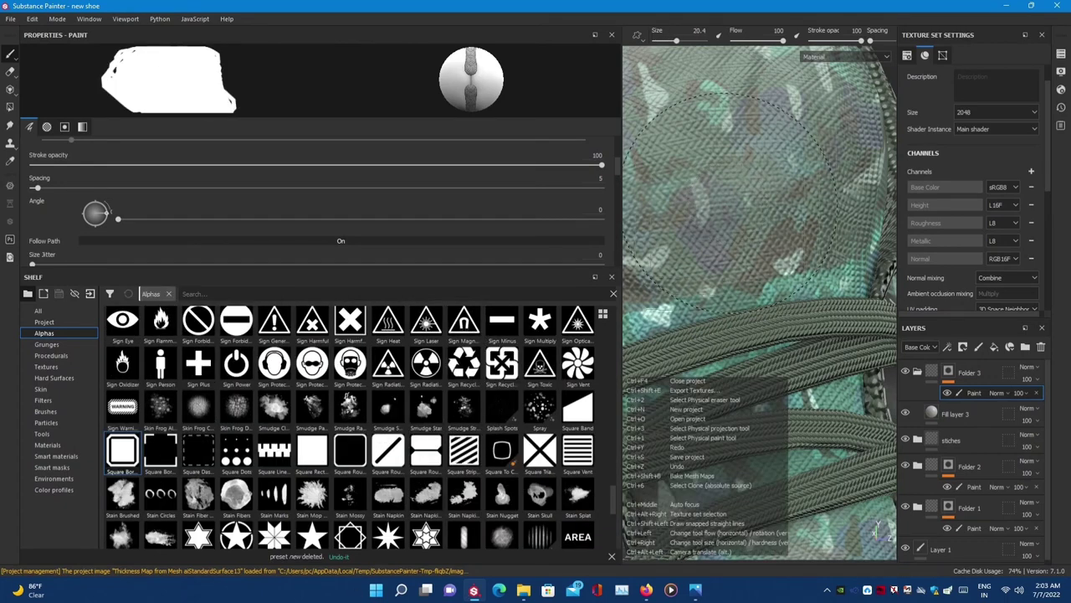
scroll(753, 203, down, 3)
scroll(771, 203, down, 3)
scroll(772, 203, down, 2)
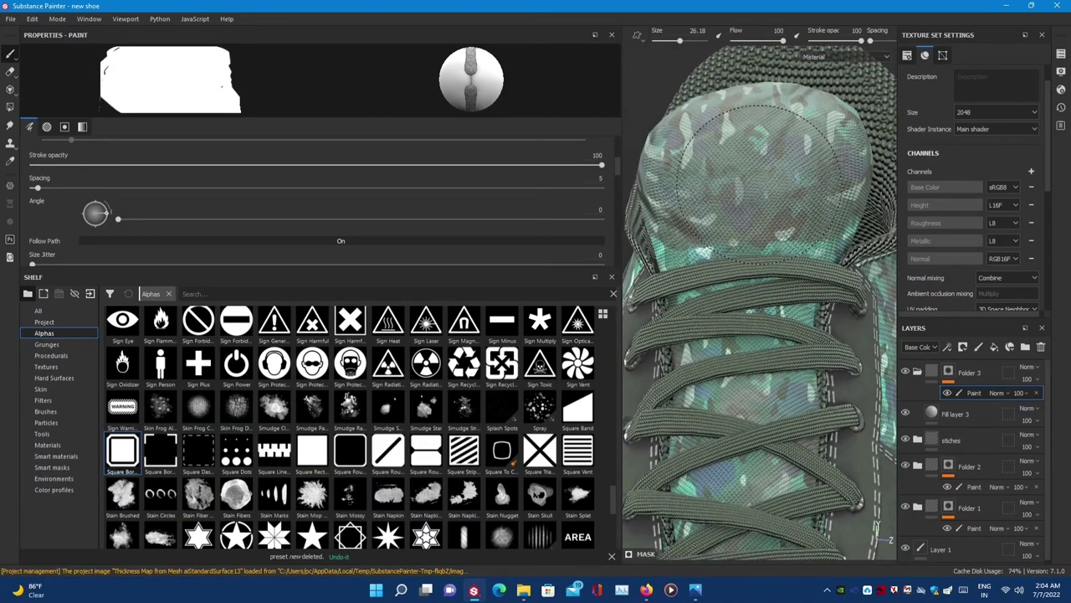
drag(754, 192, 733, 188)
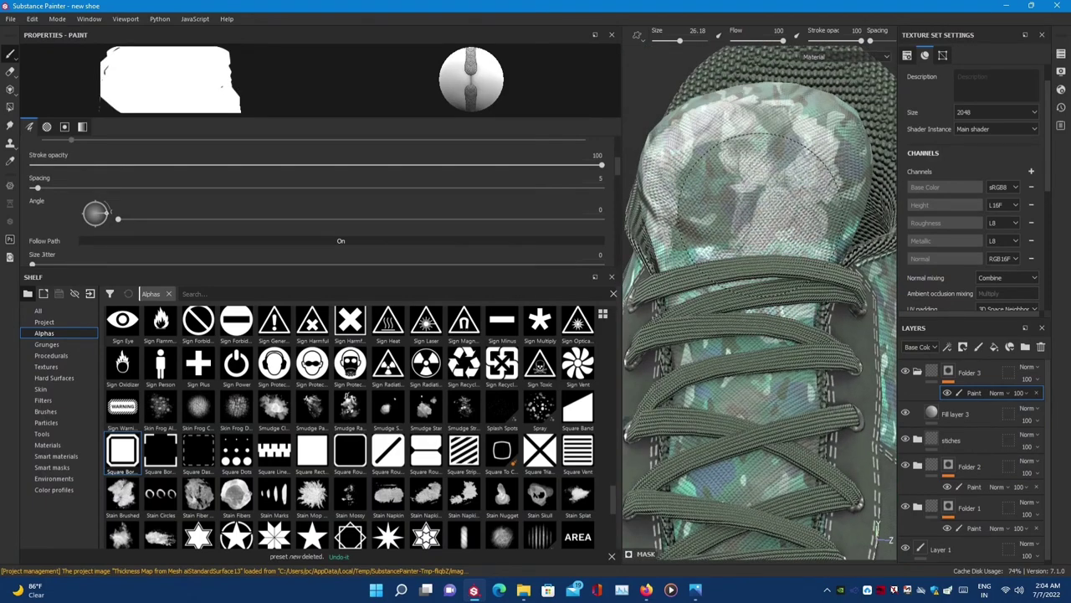
key(ctrl+z)
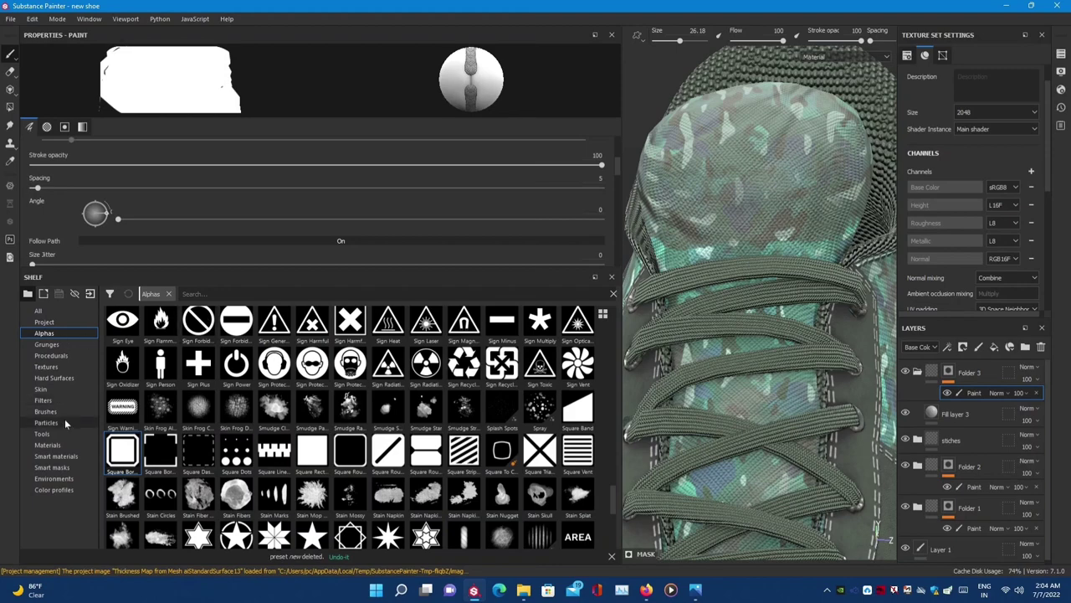
- Load the Charcoal Fine brush and dab white paint onto the shoe
click(46, 411)
click(501, 368)
drag(707, 194, 787, 174)
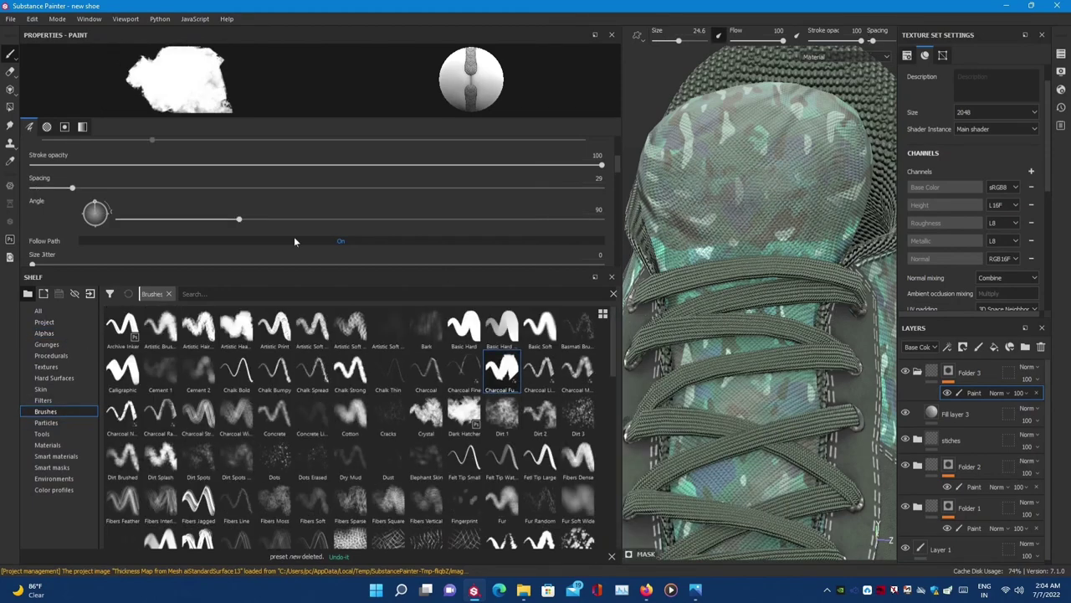
scroll(294, 241, up, 5)
scroll(242, 216, down, 3)
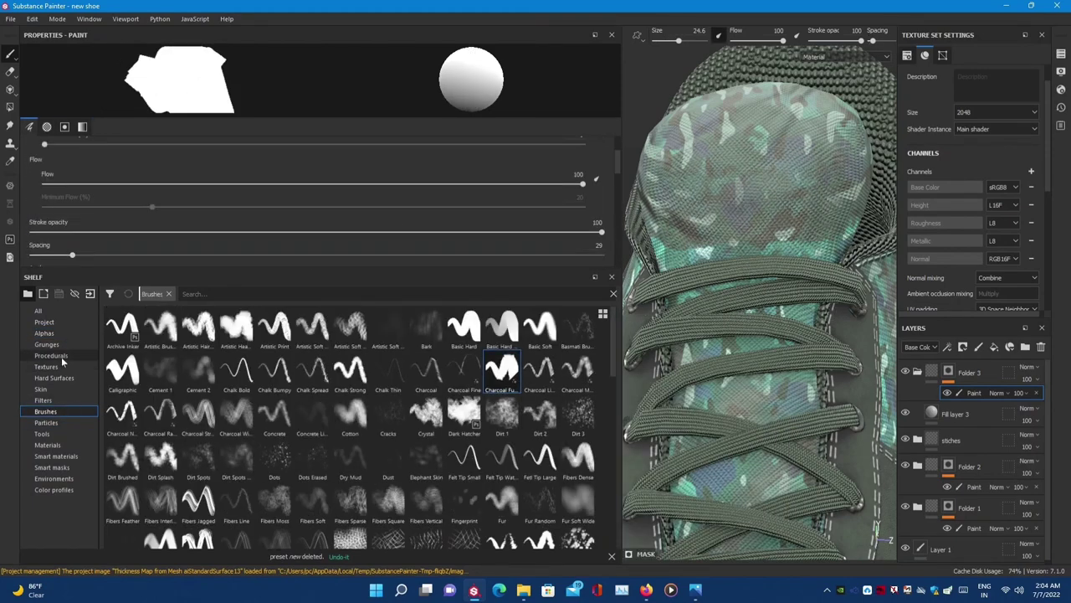
- Assign the Square Rectangle alpha to the paint brush and maximize the viewport
click(44, 333)
scroll(132, 329, down, 5)
scroll(133, 329, down, 5)
scroll(132, 329, down, 5)
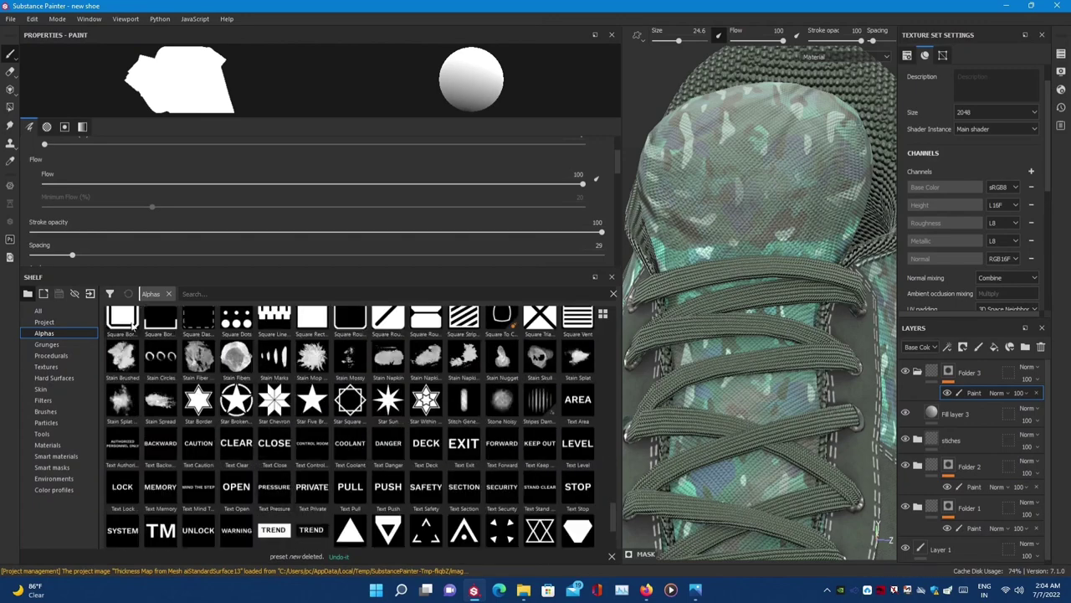
scroll(132, 328, up, 3)
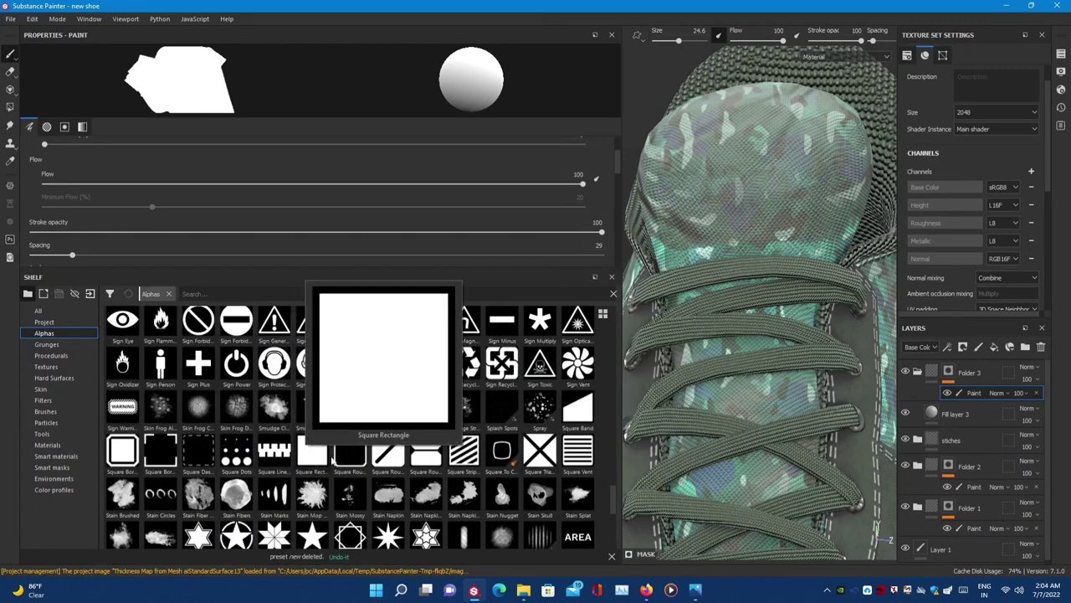
click(333, 459)
key(Tab)
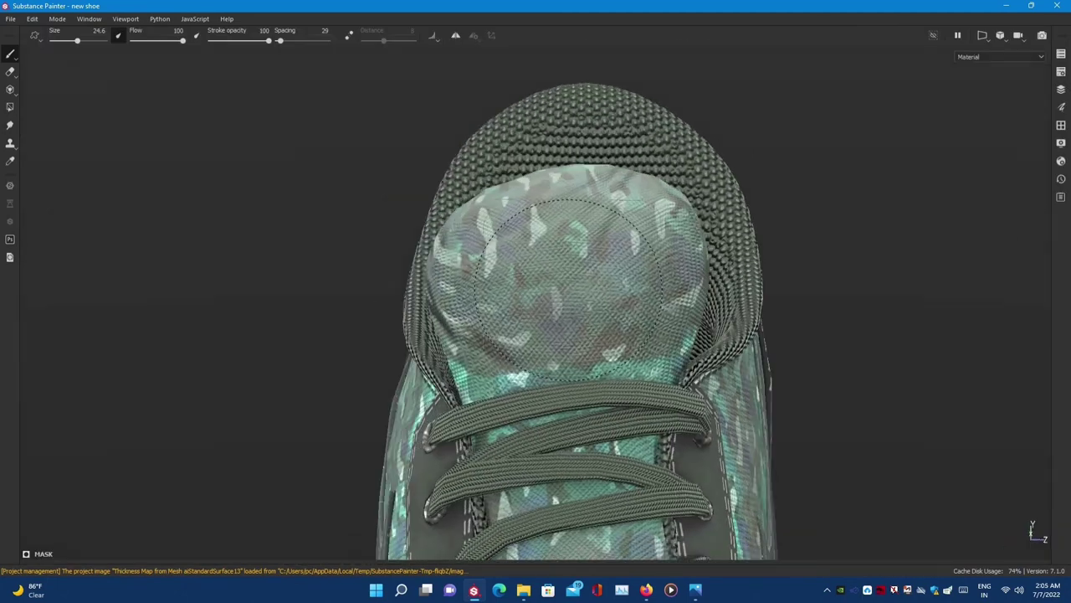
scroll(569, 280, up, 3)
- Set a square stencil and reduce brush size to about 19 and flow to about 49
key(Tab)
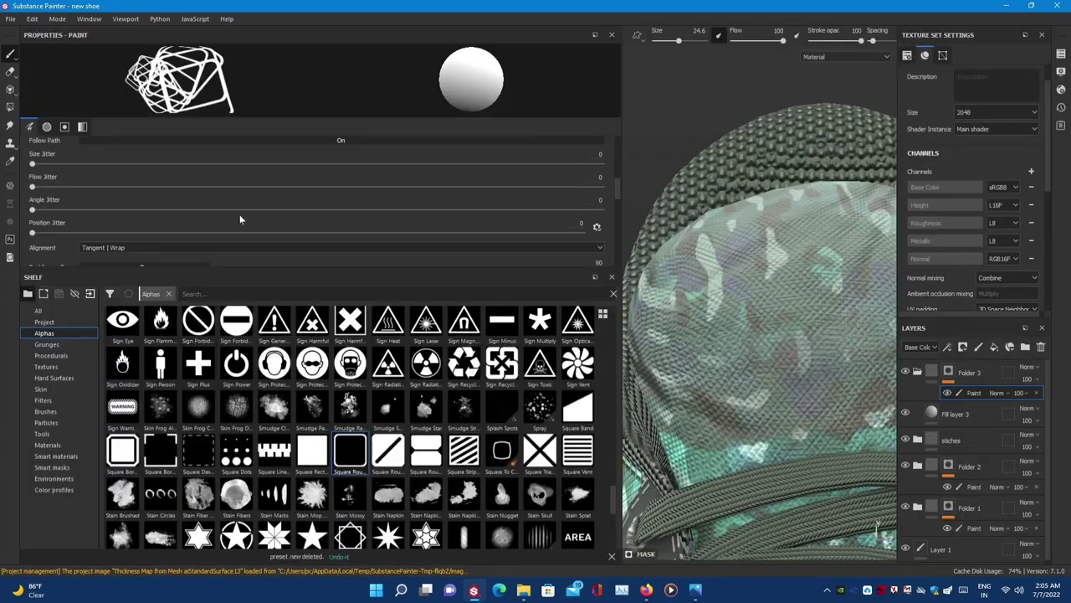
click(311, 203)
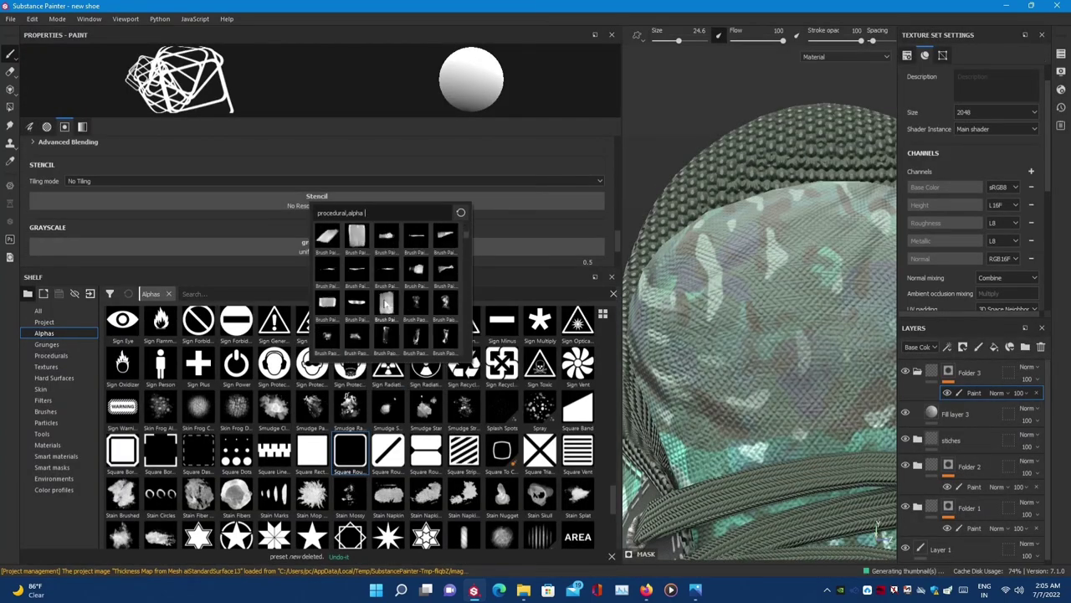
click(356, 302)
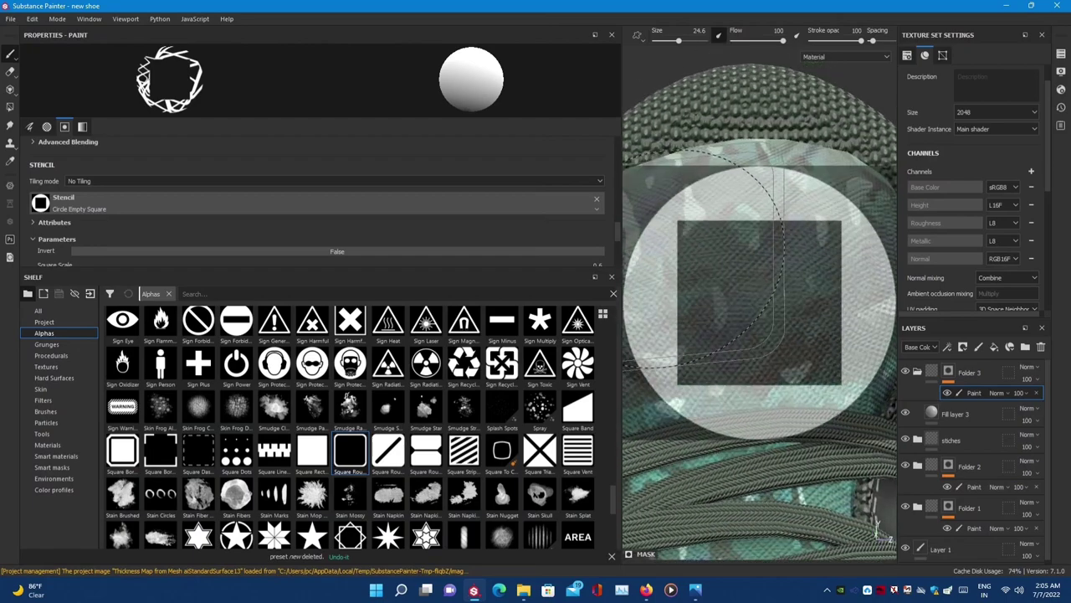
key(Tab)
mouse_move(732, 339)
alt+mouse_down()
mouse_move(502, 205)
mouse_move(401, 210)
alt+mouse_up()
alt+right_drag(402, 210, 343, 306)
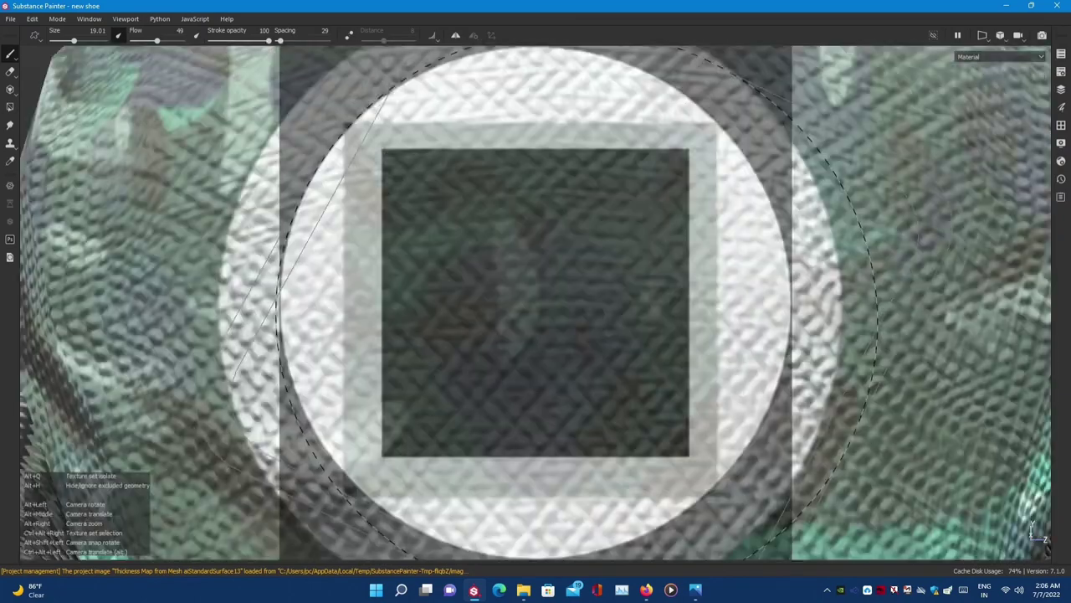
- Swap the stencil image for Square Rectangle
key(Tab)
scroll(335, 234, down, 2)
click(369, 264)
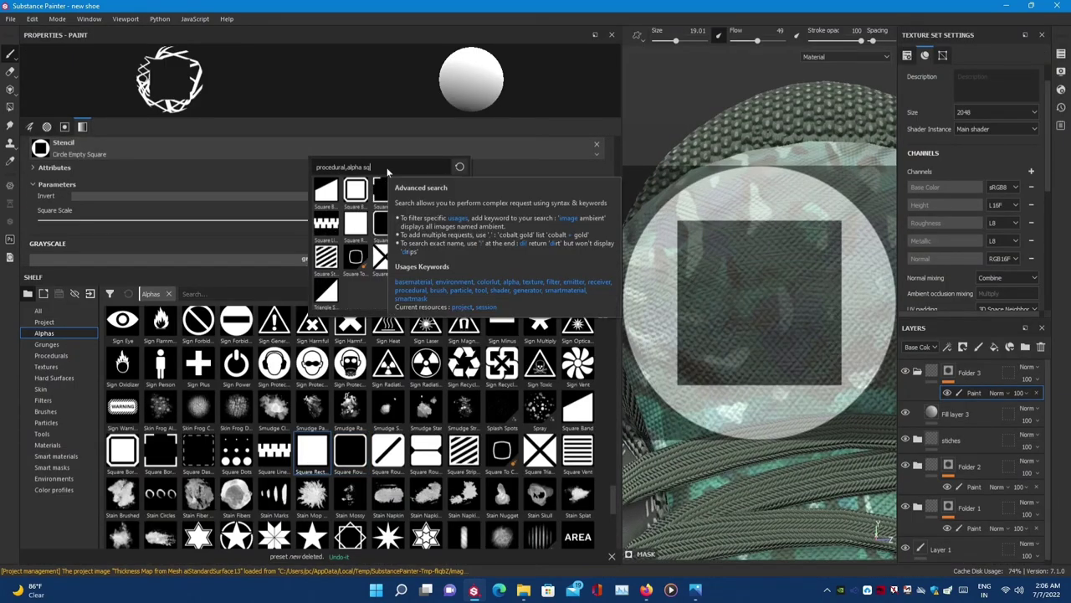
click(355, 222)
scroll(293, 209, up, 2)
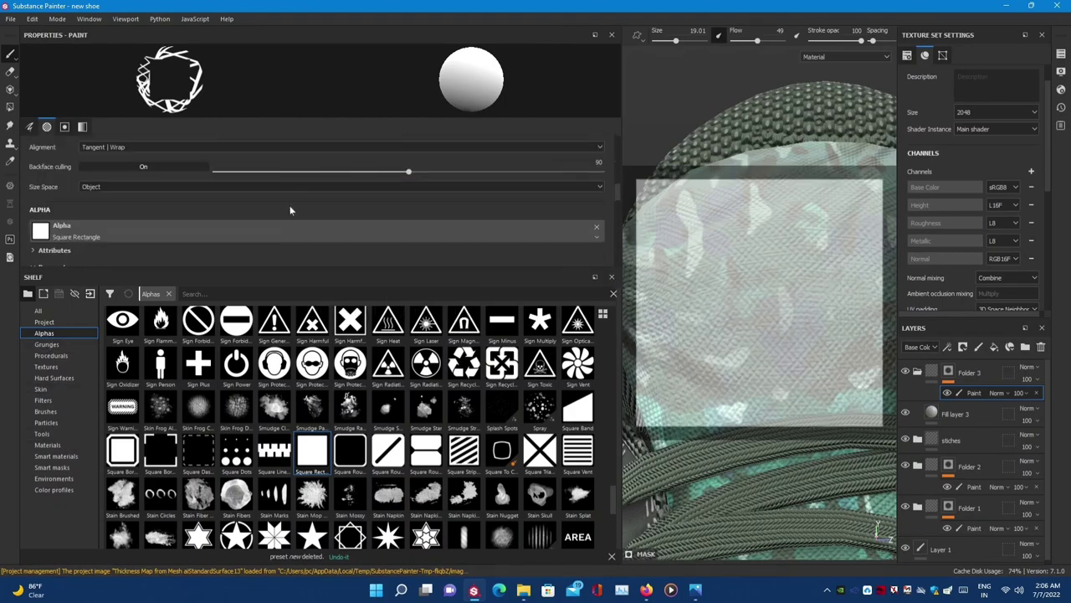
scroll(385, 198, up, 2)
- Frame the shoe tongue under the square stencil and lower brush flow to 32
key(Tab)
scroll(639, 304, up, 3)
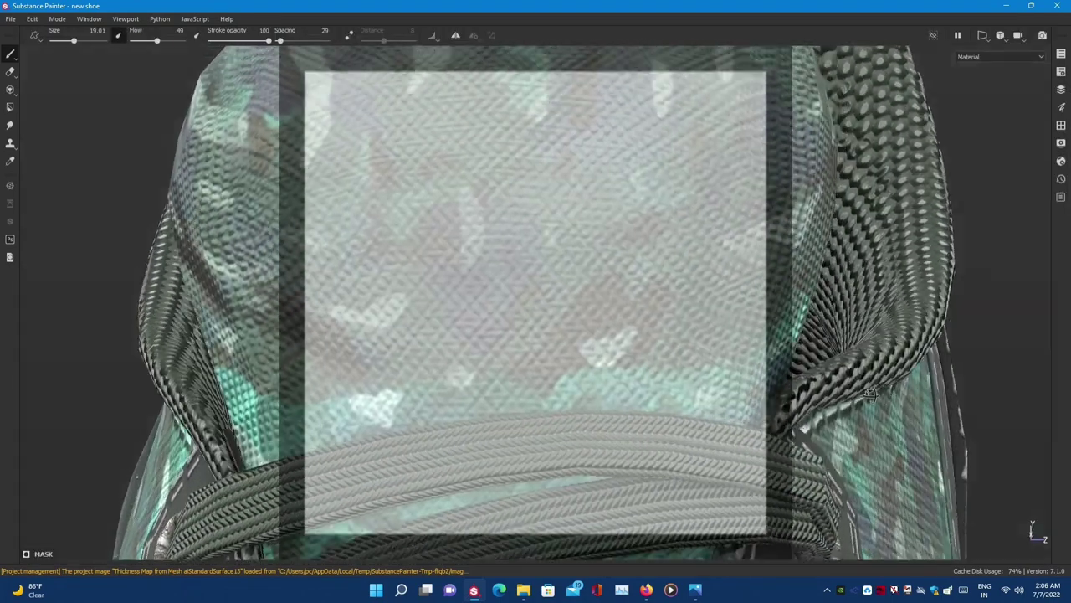
alt+middle_drag(638, 304, 609, 387)
scroll(609, 387, up, 3)
ctrl+right_drag(595, 416, 595, 451)
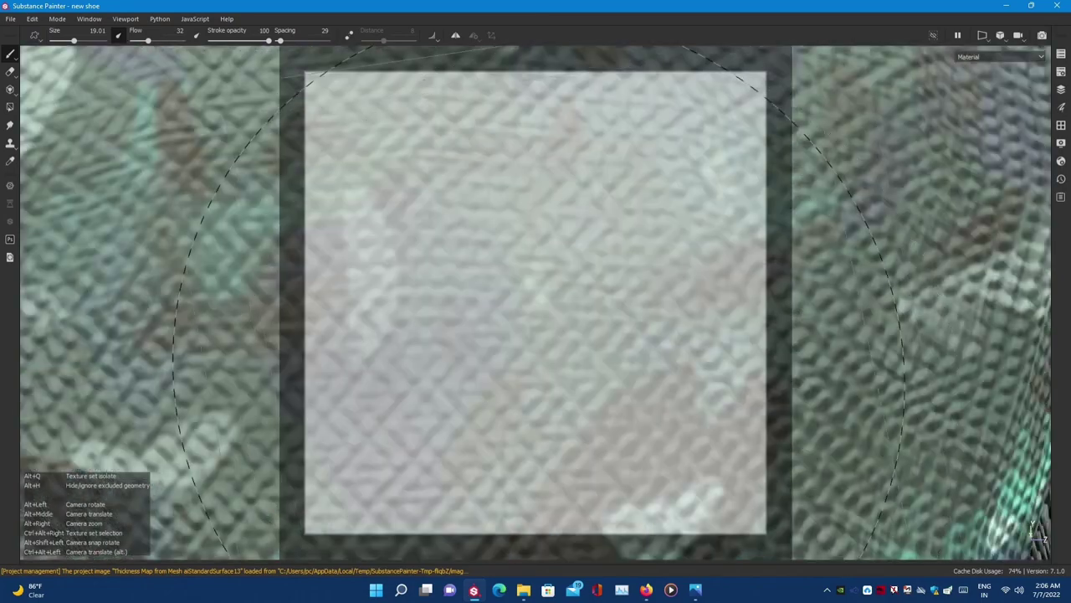
scroll(489, 370, up, 3)
scroll(489, 370, down, 2)
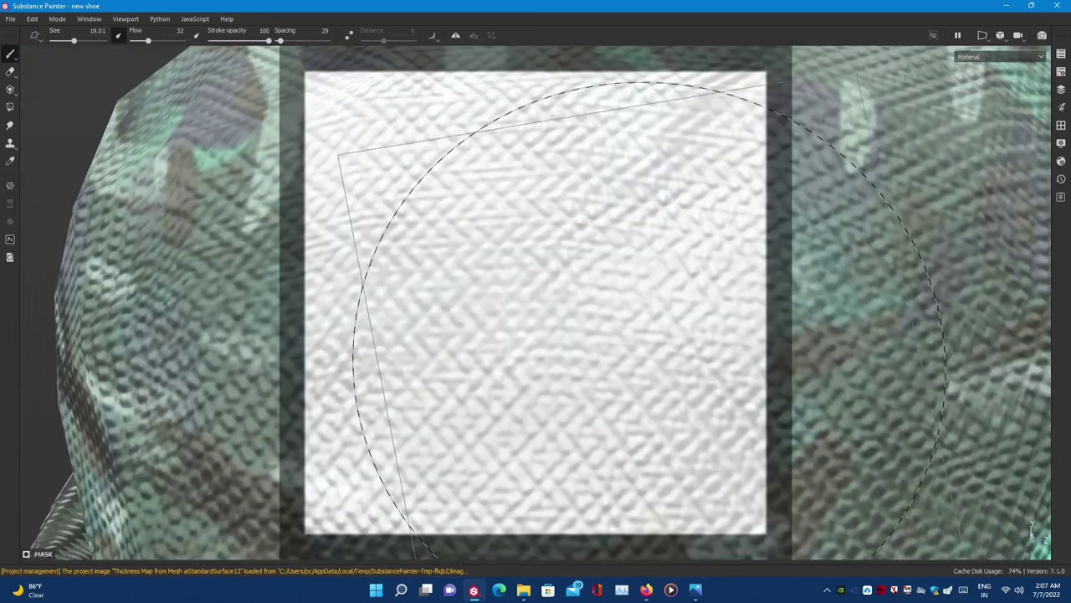
scroll(901, 368, down, 5)
scroll(419, 363, up, 5)
scroll(419, 363, up, 2)
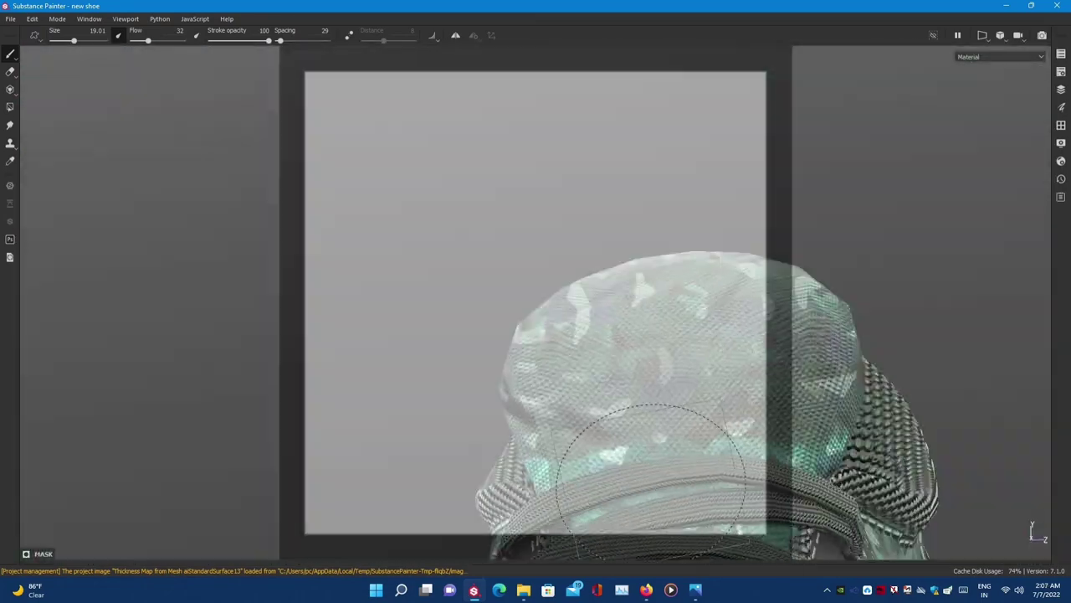
scroll(753, 385, up, 2)
alt+drag(754, 389, 609, 494)
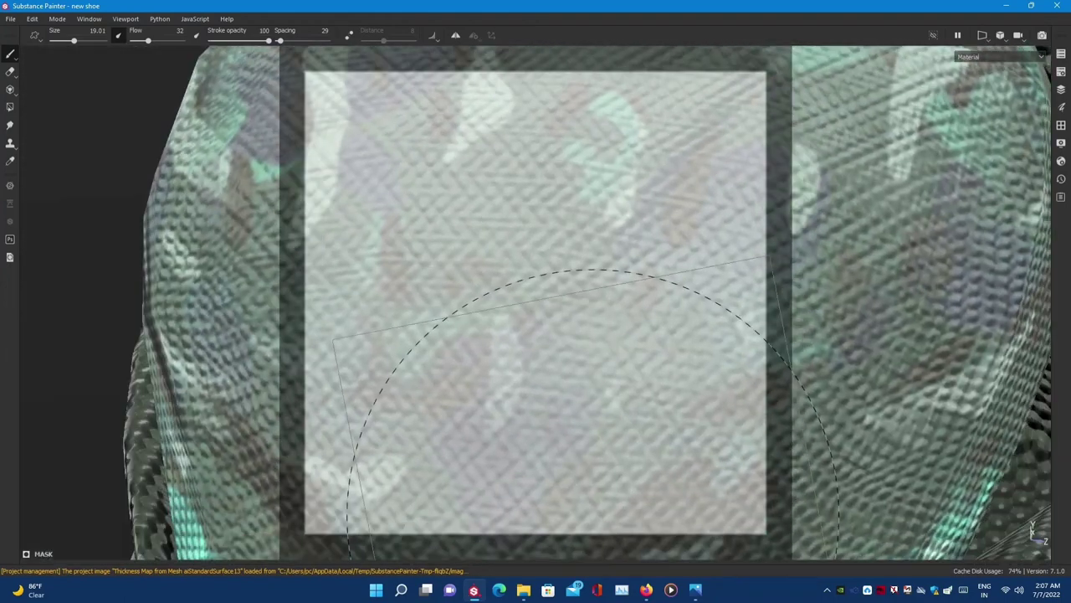
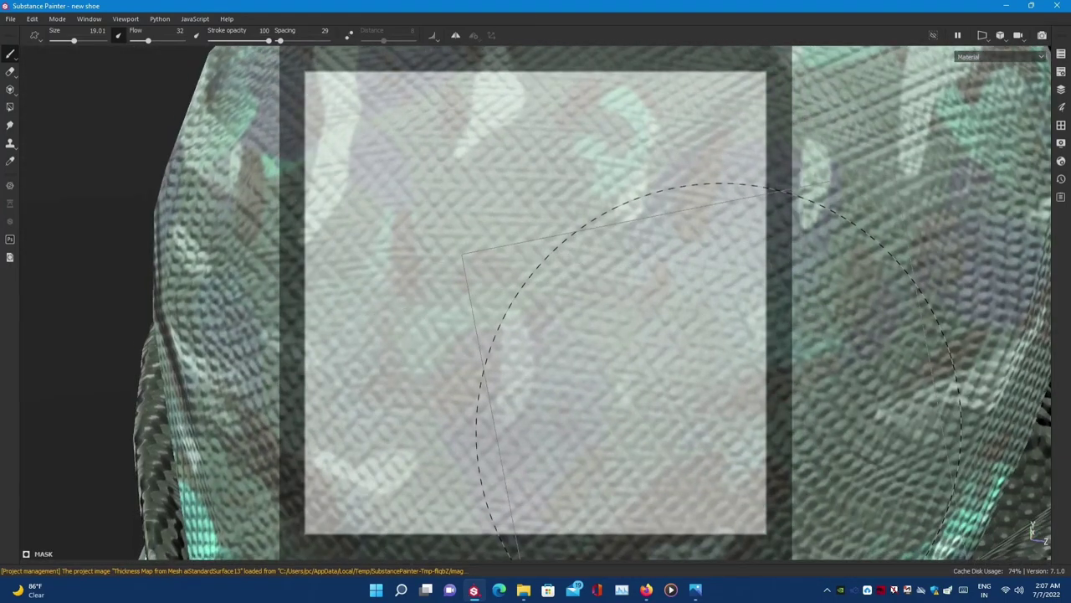
- Orbit and zoom out from the stencil close-up to see the whole camo shoe at an angle
mouse_move(682, 359)
alt+mouse_down()
mouse_move(564, 414)
mouse_move(647, 497)
mouse_move(542, 474)
mouse_move(566, 397)
mouse_move(471, 260)
mouse_move(516, 301)
mouse_move(501, 301)
alt+mouse_up()
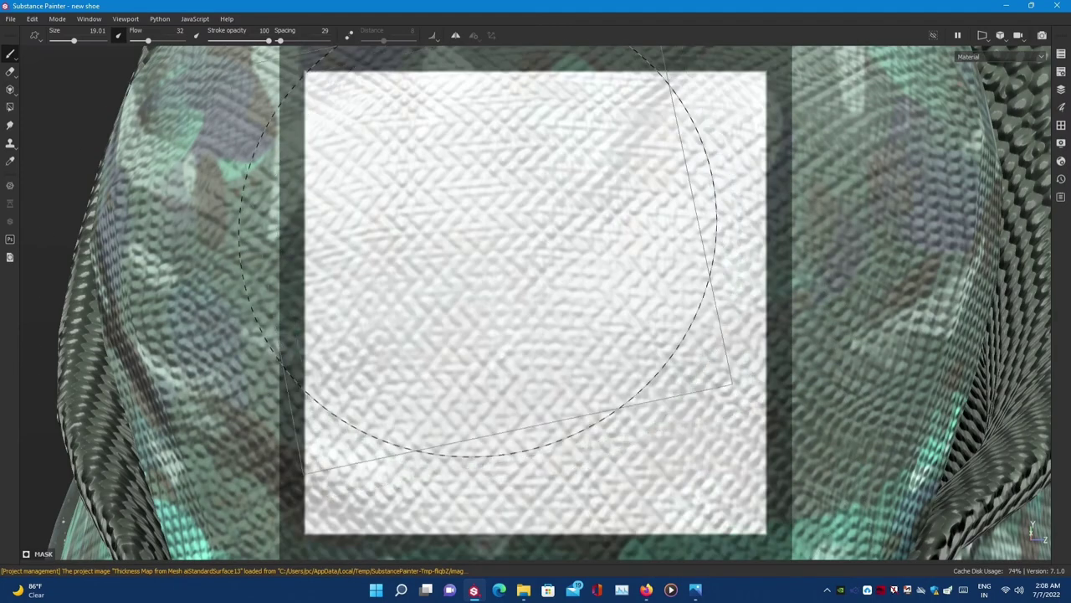
scroll(631, 289, down, 5)
alt+drag(497, 280, 214, 284)
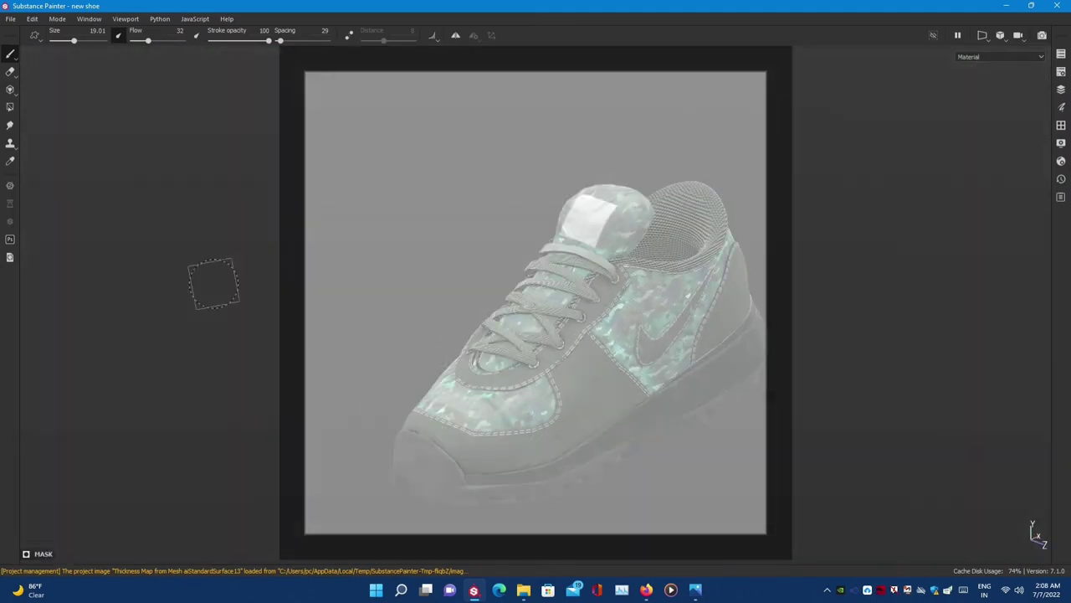
- Bring back the panels and choose the Square Rectangle alpha as the stencil
key(Tab)
scroll(585, 218, down, 2)
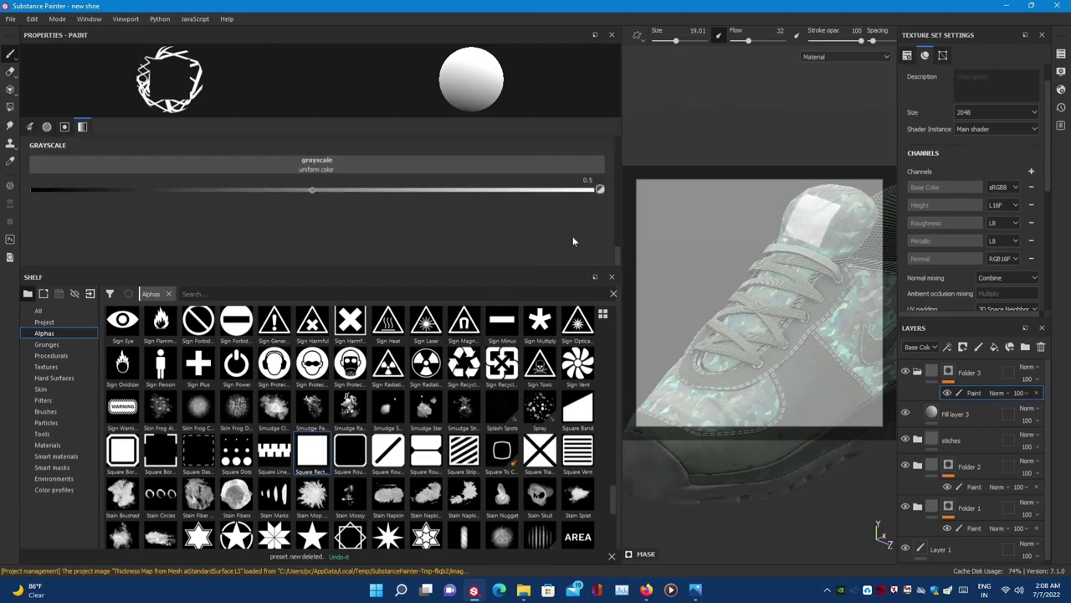
scroll(586, 217, down, 2)
scroll(586, 217, down, 2)
mouse_move(753, 318)
alt+mouse_down()
mouse_move(841, 393)
mouse_move(753, 251)
alt+mouse_up()
scroll(348, 242, down, 2)
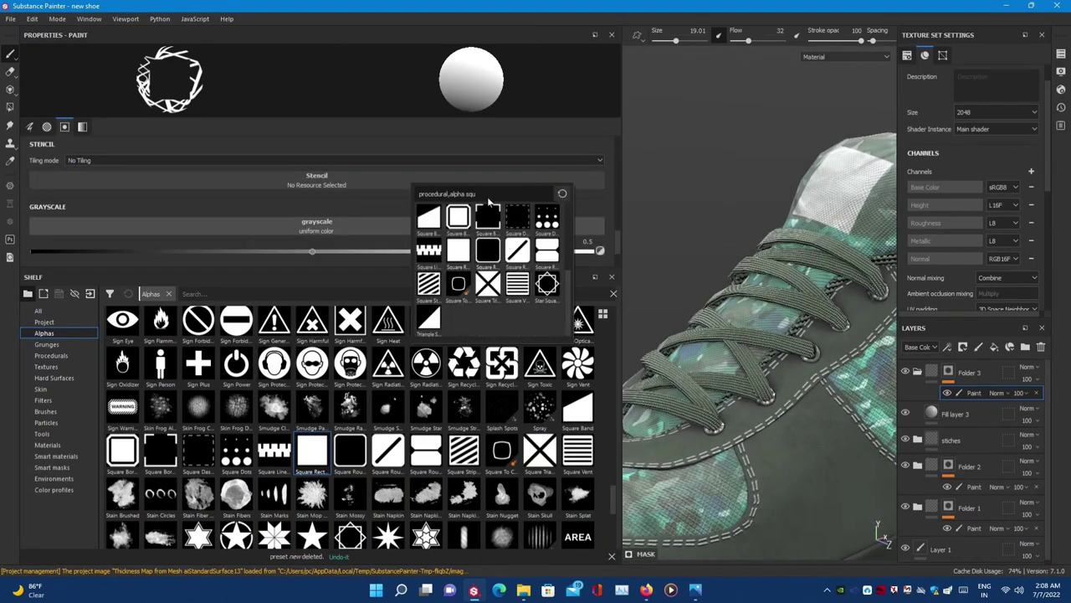
click(488, 216)
- Set stencil Balance to 0.34 and Contrast to 0.93, then zoom onto the tongue
drag(517, 191, 607, 189)
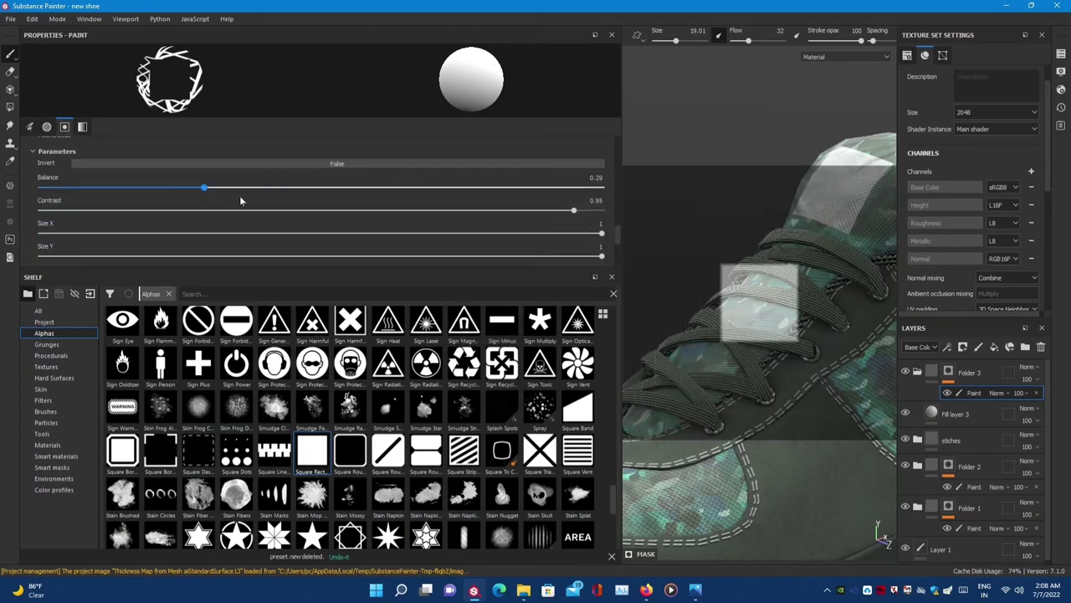
alt+drag(676, 240, 803, 267)
key(Tab)
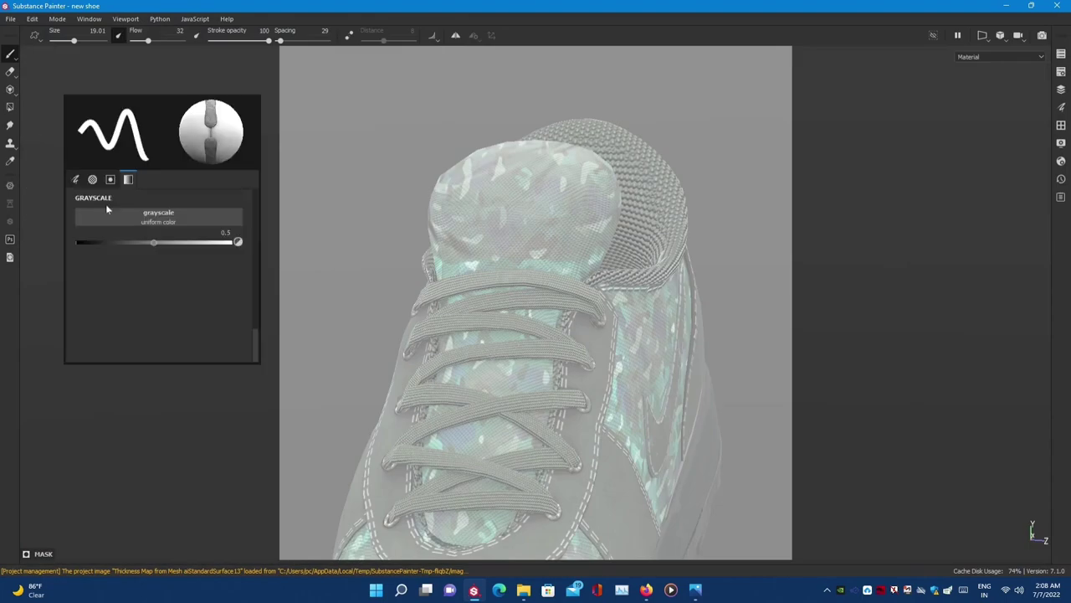
drag(239, 240, 148, 241)
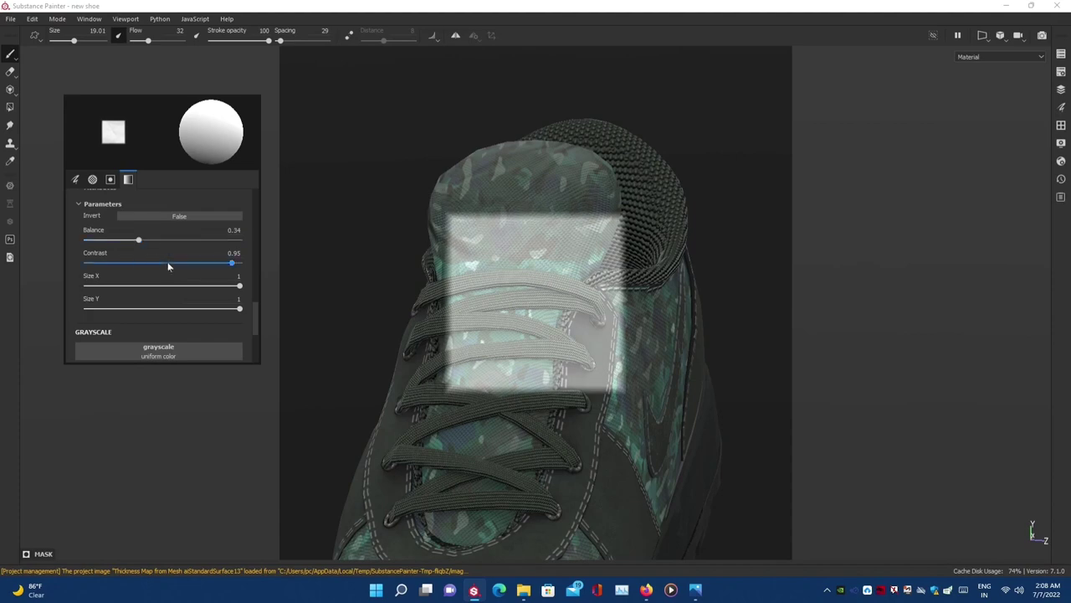
click(237, 264)
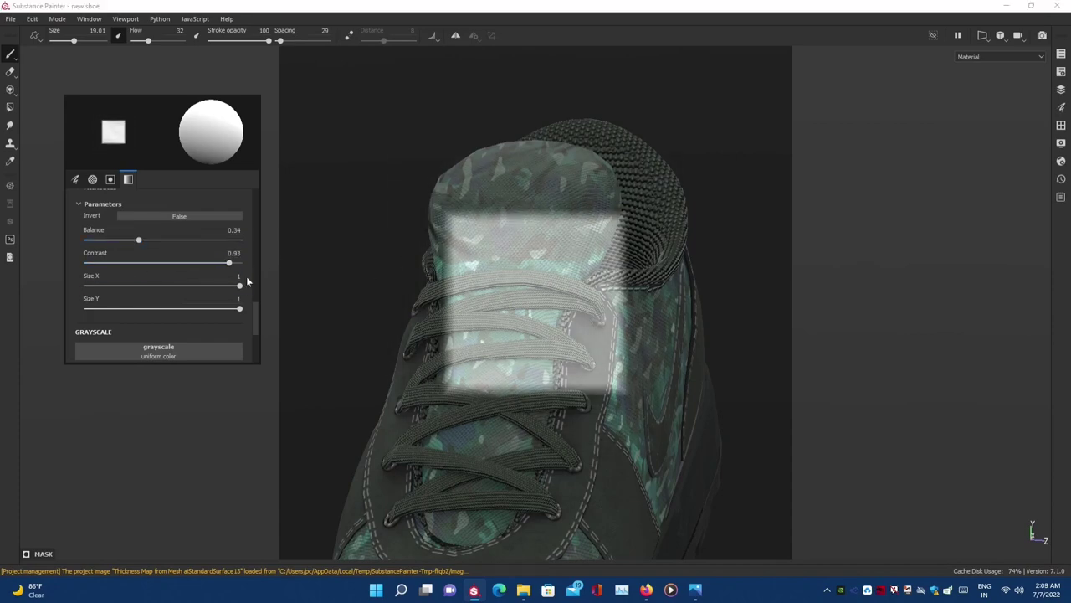
mouse_move(334, 284)
alt+mouse_down()
mouse_move(511, 469)
mouse_move(633, 479)
mouse_move(542, 390)
mouse_move(780, 422)
mouse_move(745, 418)
alt+mouse_up()
- Reduce stencil Size Y to 0.82 and orbit around the toe to centre the square on the tongue
alt+drag(427, 185, 811, 466)
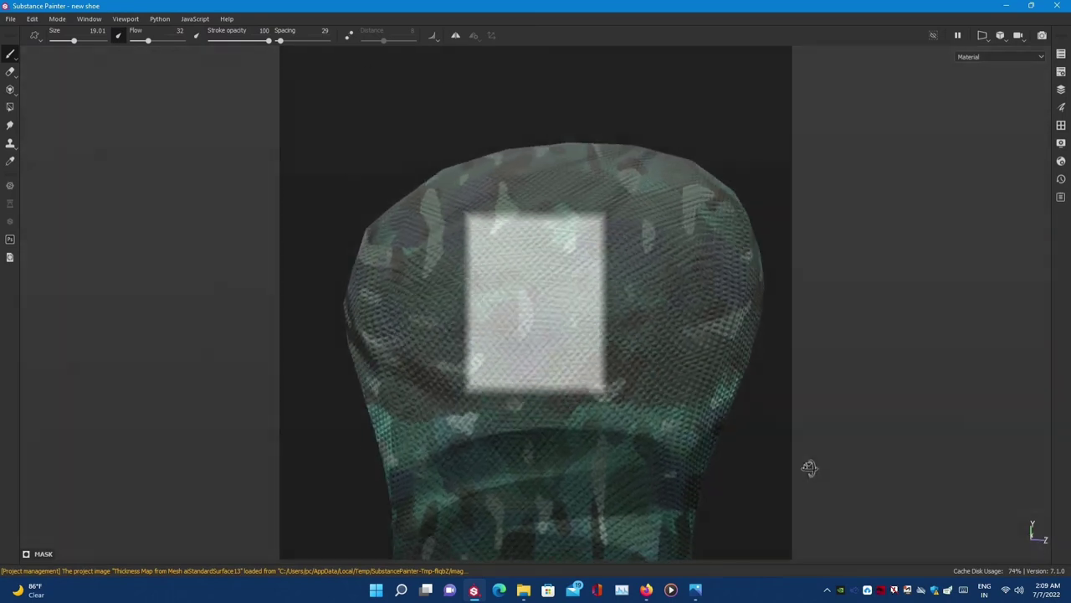
drag(292, 281, 295, 283)
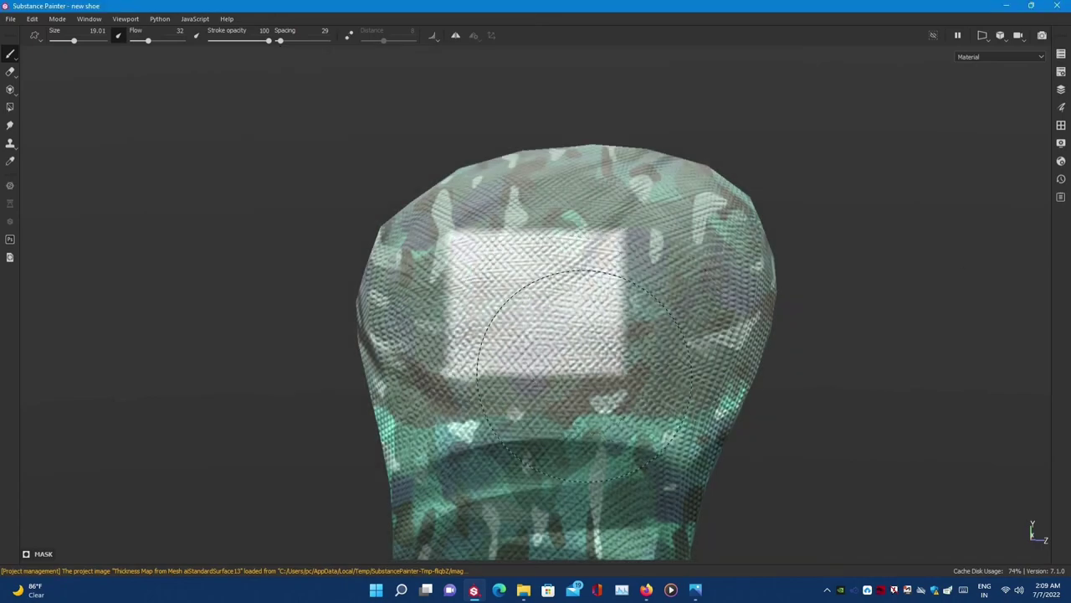
alt+drag(583, 377, 785, 290)
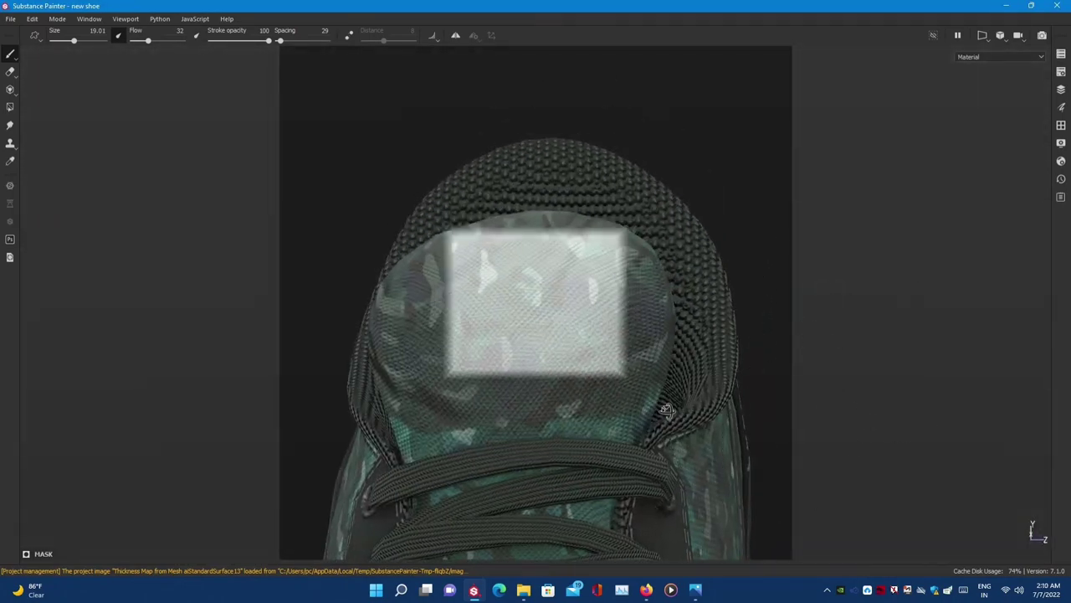
mouse_move(666, 410)
alt+mouse_down()
mouse_move(660, 282)
mouse_move(526, 275)
mouse_move(519, 263)
mouse_move(511, 273)
mouse_move(521, 239)
alt+mouse_up()
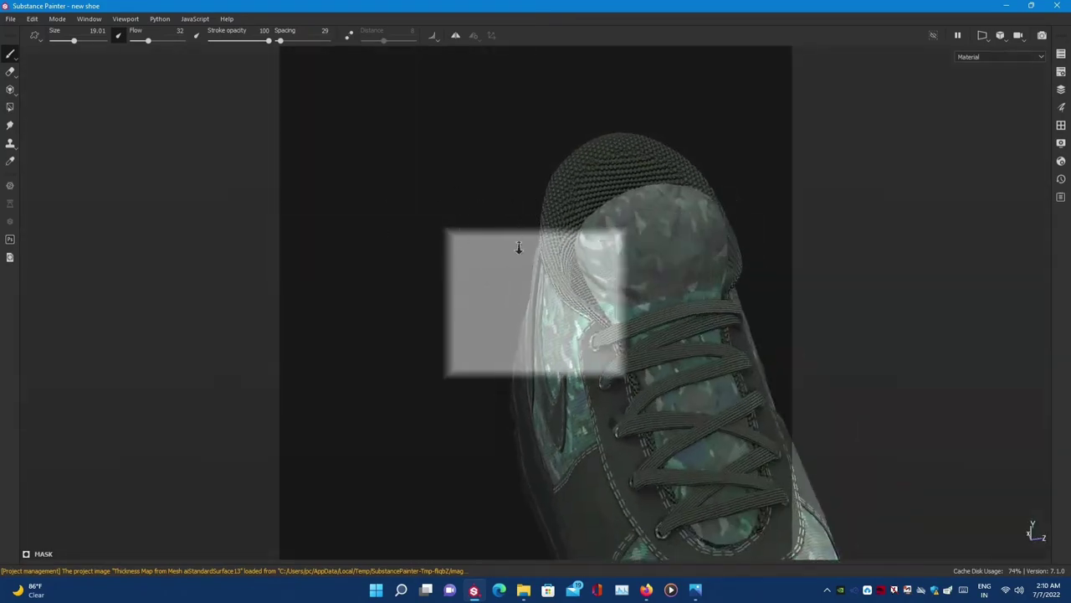
scroll(522, 239, up, 3)
mouse_move(652, 322)
alt+mouse_down()
mouse_move(596, 391)
mouse_move(563, 395)
mouse_move(645, 283)
mouse_move(548, 261)
alt+mouse_up()
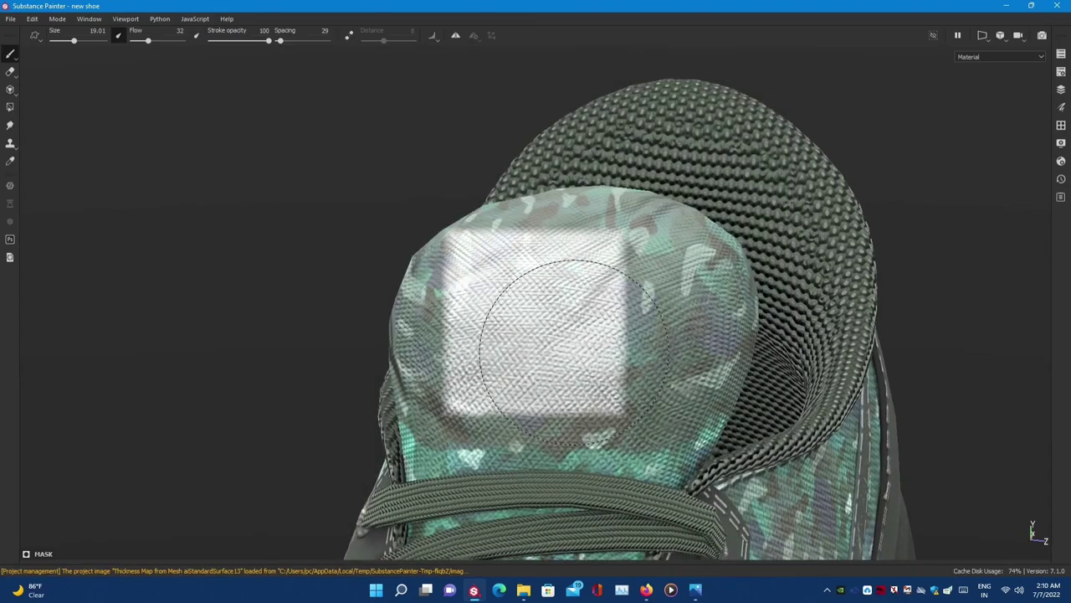
alt+drag(573, 352, 837, 428)
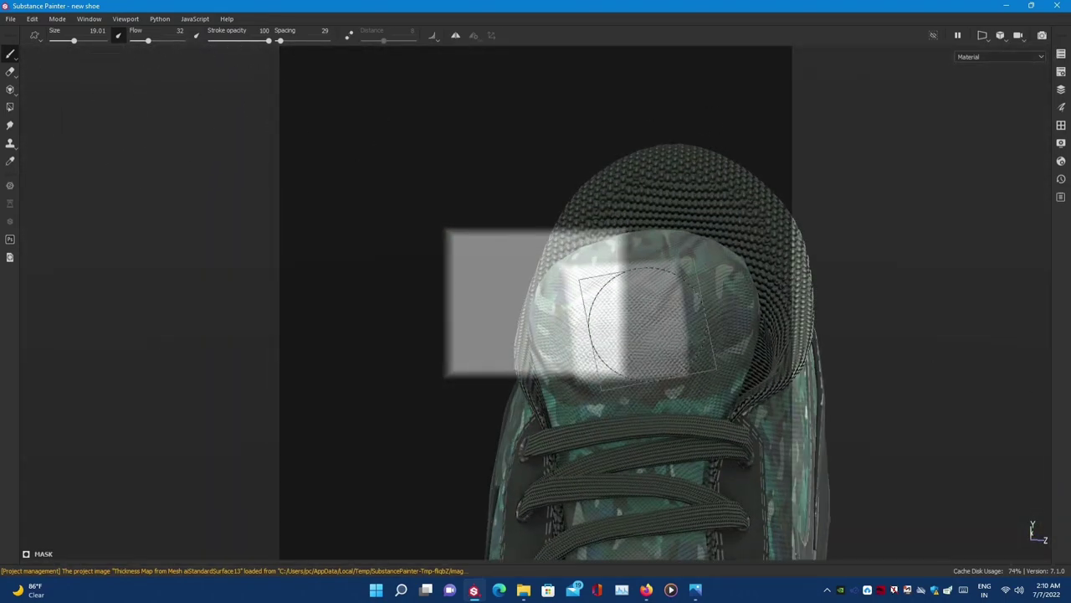
mouse_move(644, 318)
alt+mouse_down()
mouse_move(904, 246)
mouse_move(617, 354)
mouse_move(514, 259)
alt+mouse_up()
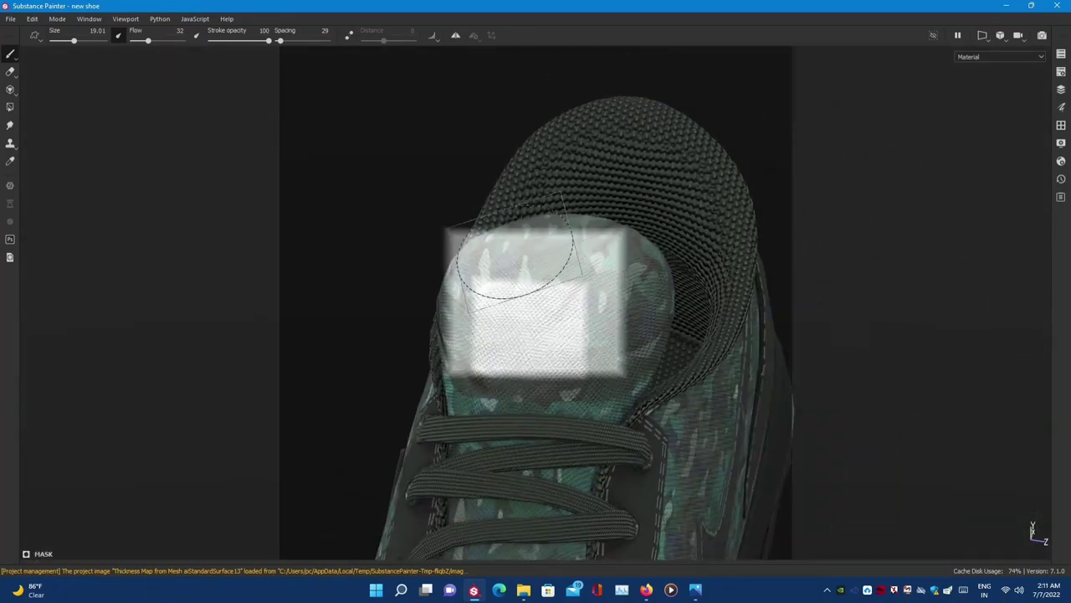
key(Tab)
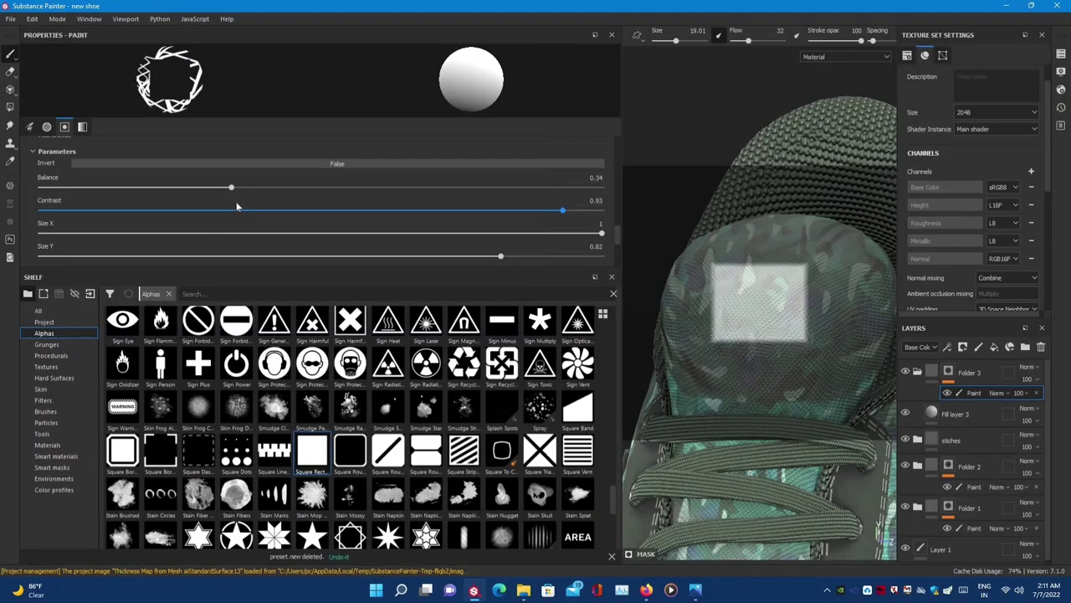
- Set stencil Size Y back to 1 and Balance to about 0.35
key(Tab)
right_click(247, 299)
drag(248, 300, 250, 301)
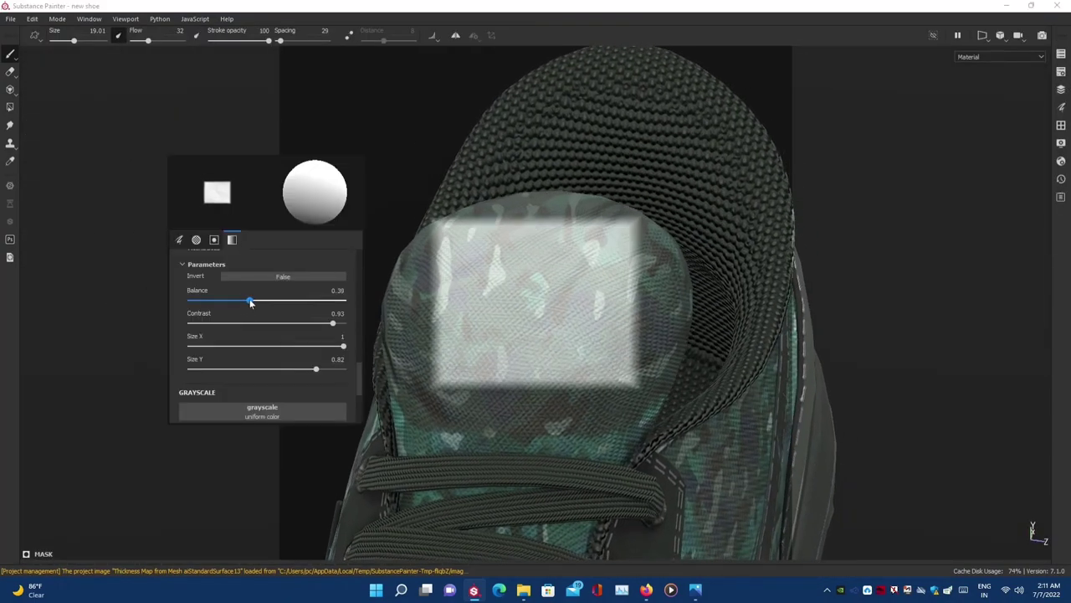
drag(315, 369, 345, 368)
scroll(292, 349, down, 3)
drag(292, 336, 337, 338)
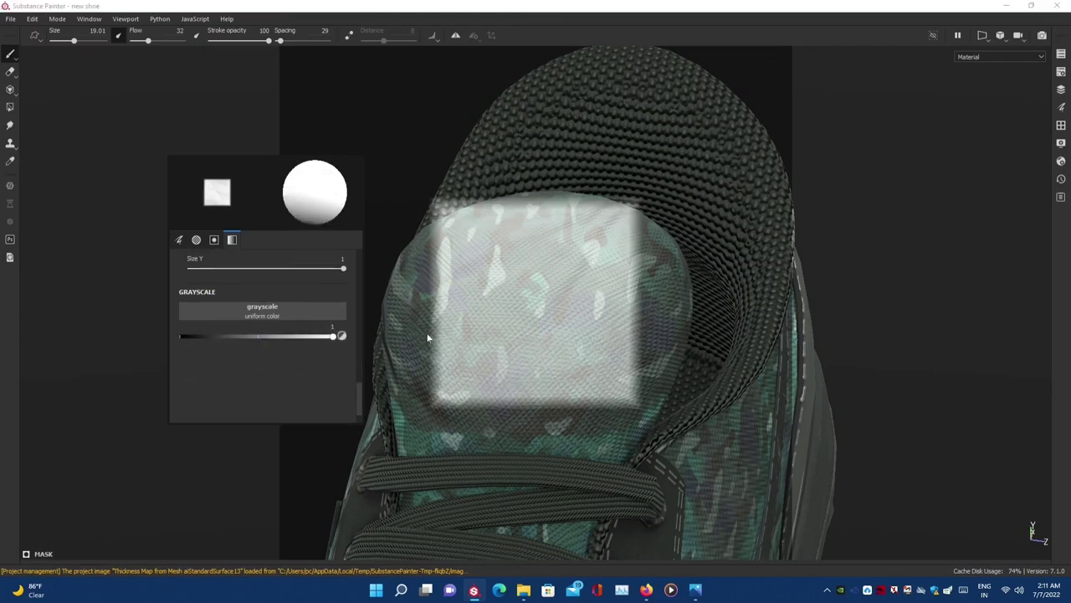
scroll(318, 326, up, 5)
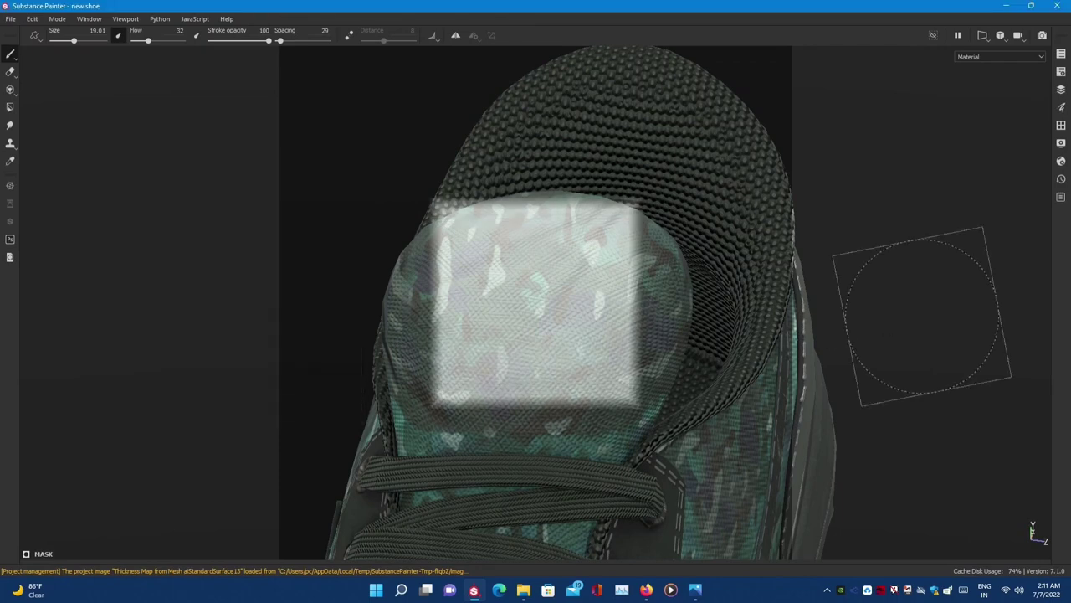
mouse_move(944, 204)
alt+mouse_down()
mouse_move(767, 358)
mouse_move(807, 314)
alt+mouse_up()
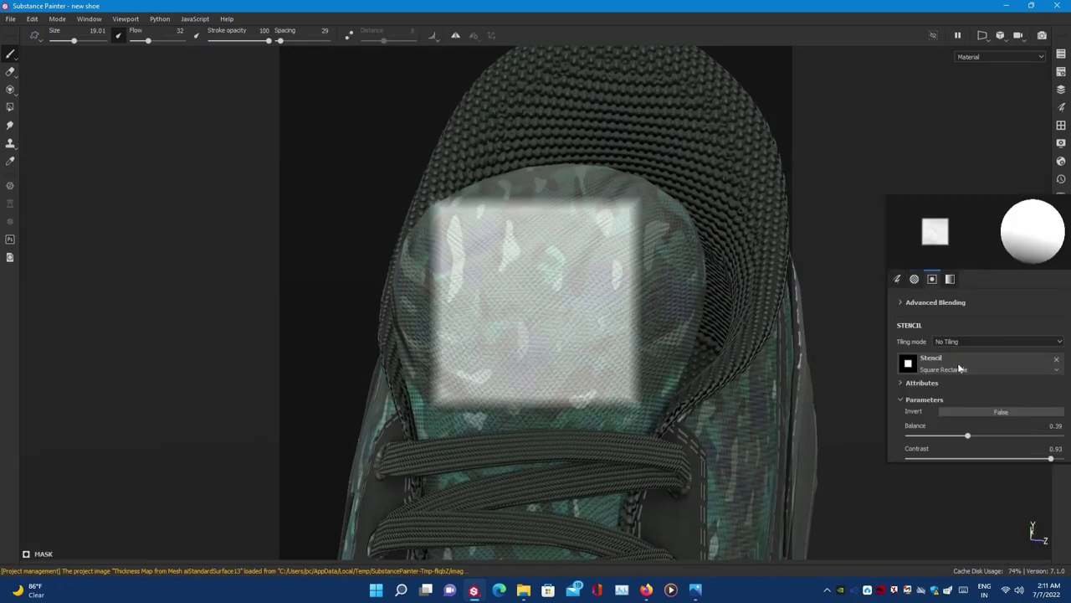
scroll(979, 352, up, 2)
drag(985, 336, 968, 338)
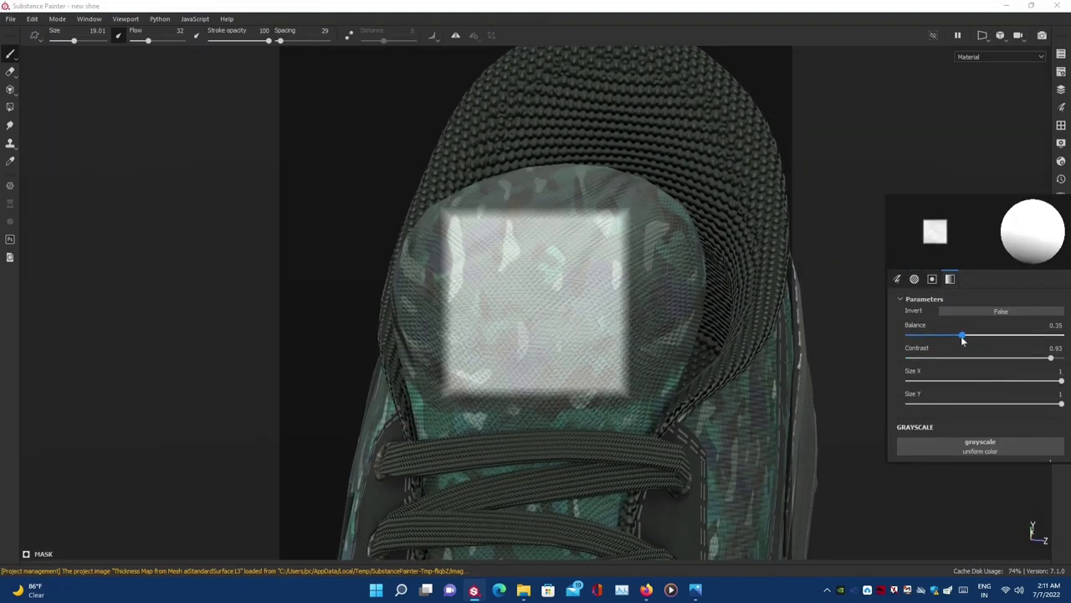
- Narrow the side panels so the shoe fills more of the viewport
mouse_move(514, 340)
alt+mouse_down()
mouse_move(612, 354)
mouse_move(592, 426)
mouse_move(525, 260)
alt+mouse_up()
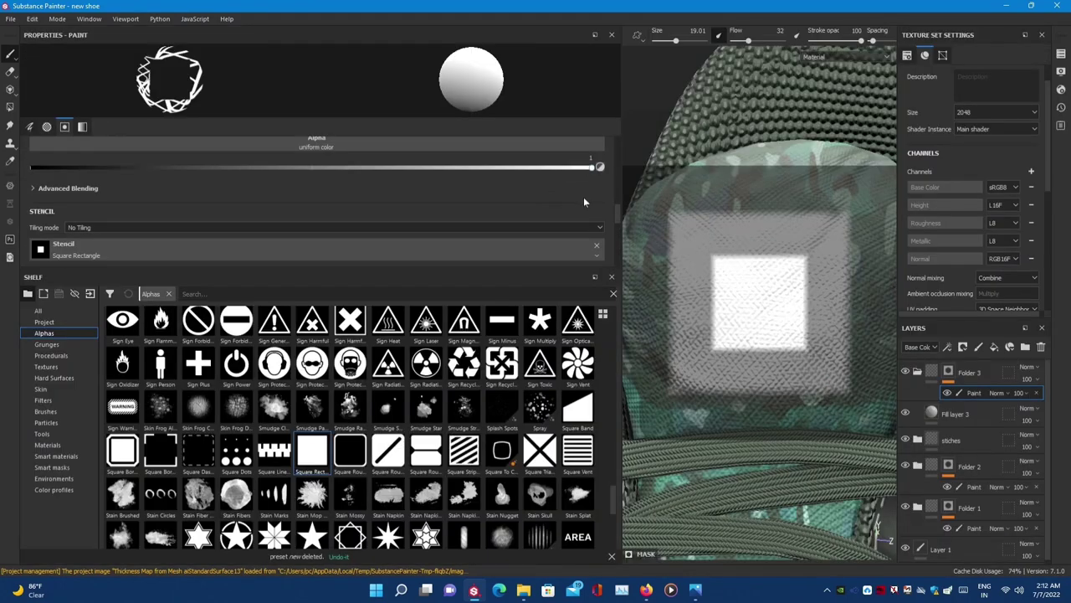
scroll(584, 201, up, 3)
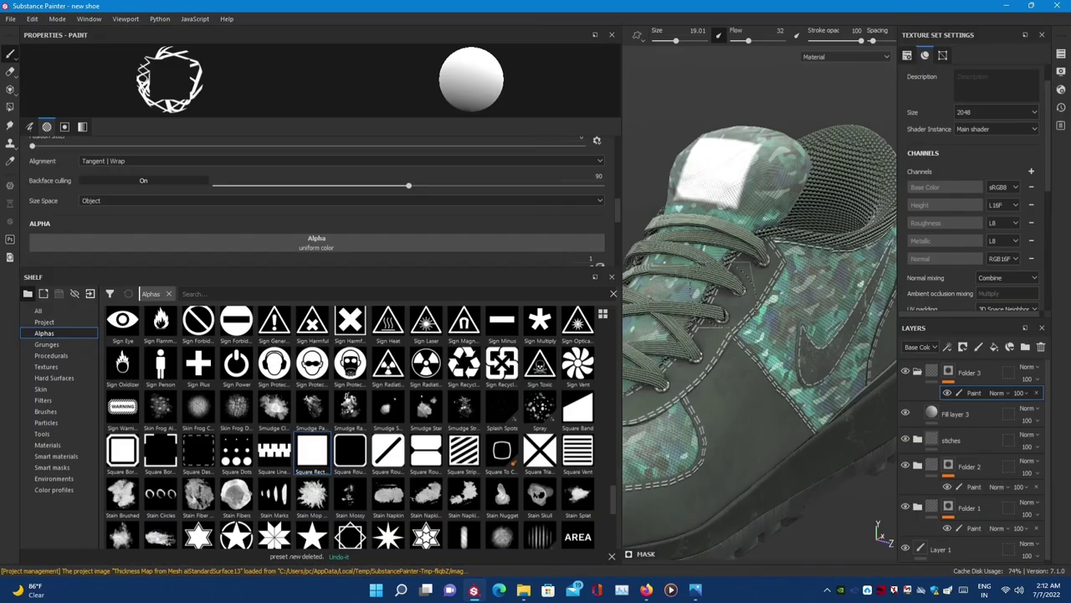
drag(619, 270, 200, 269)
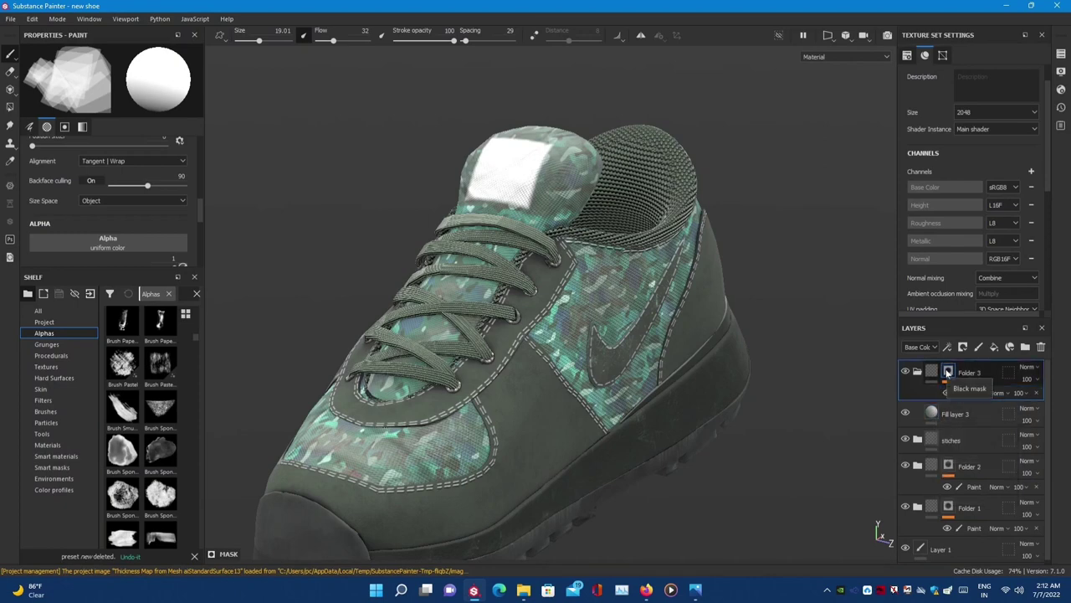
- Add a black mask to Fill layer 3
right_click(948, 374)
click(967, 107)
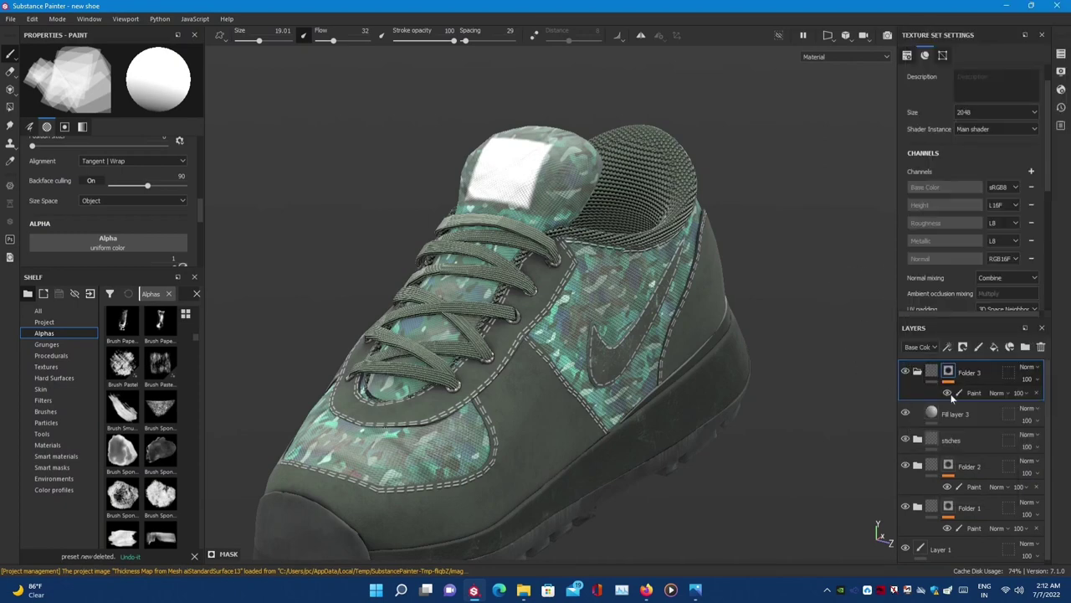
right_click(931, 416)
click(958, 72)
- Add a paint effect to Fill layer 3's mask, keeping one paint effect after an undo
right_click(967, 393)
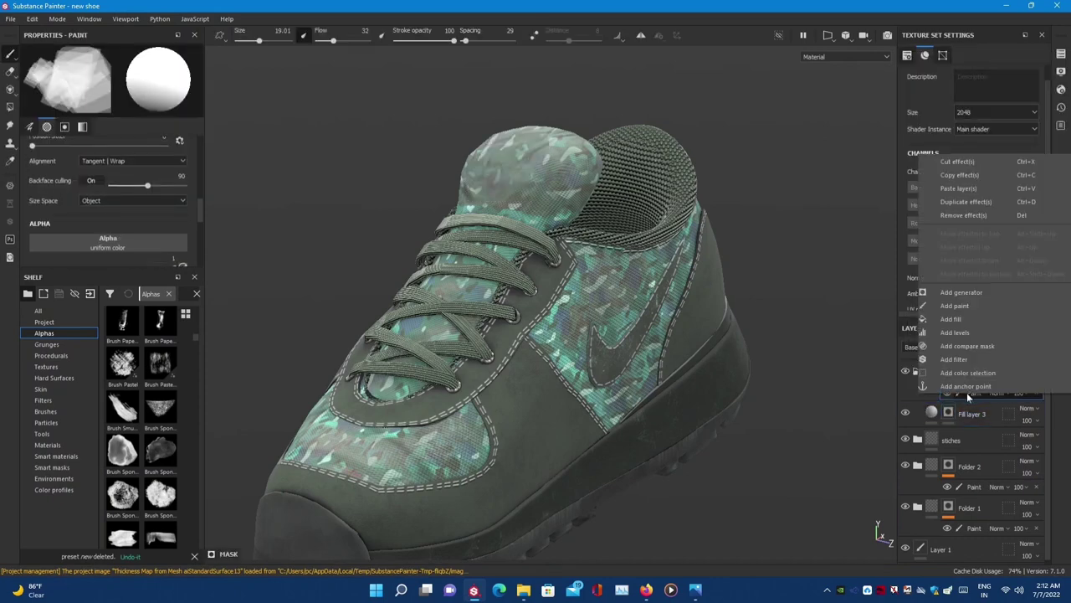
click(977, 186)
right_click(953, 409)
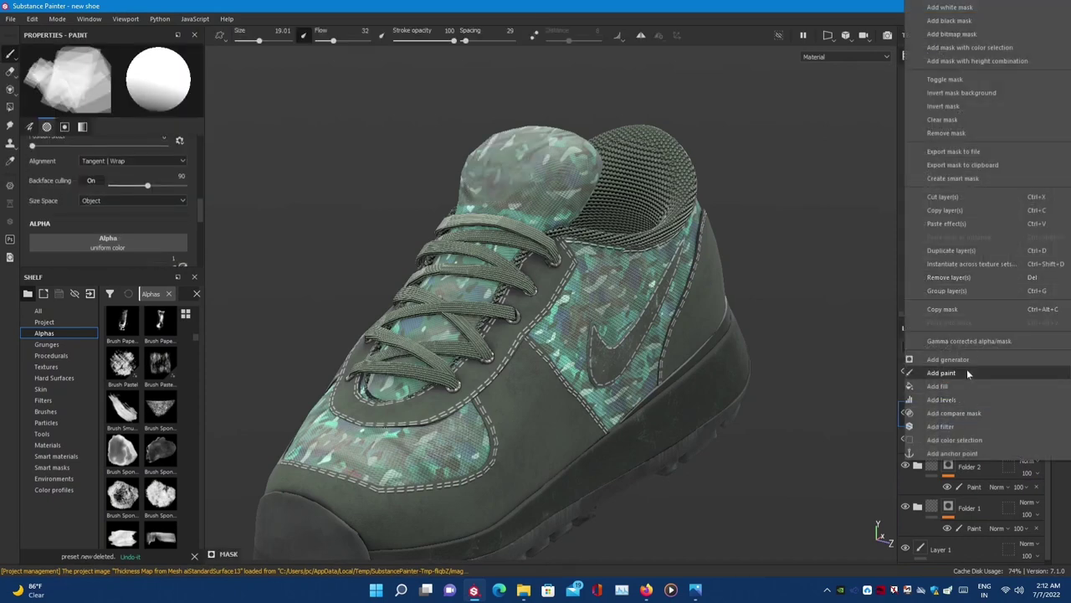
click(966, 372)
right_click(971, 433)
click(973, 232)
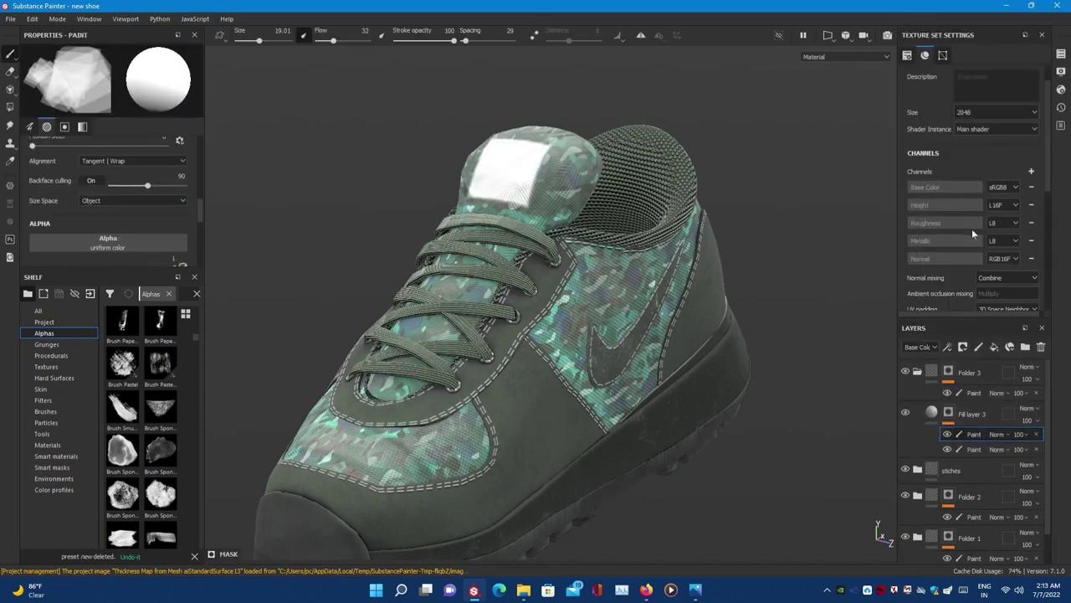
click(1037, 393)
key(ctrl+z)
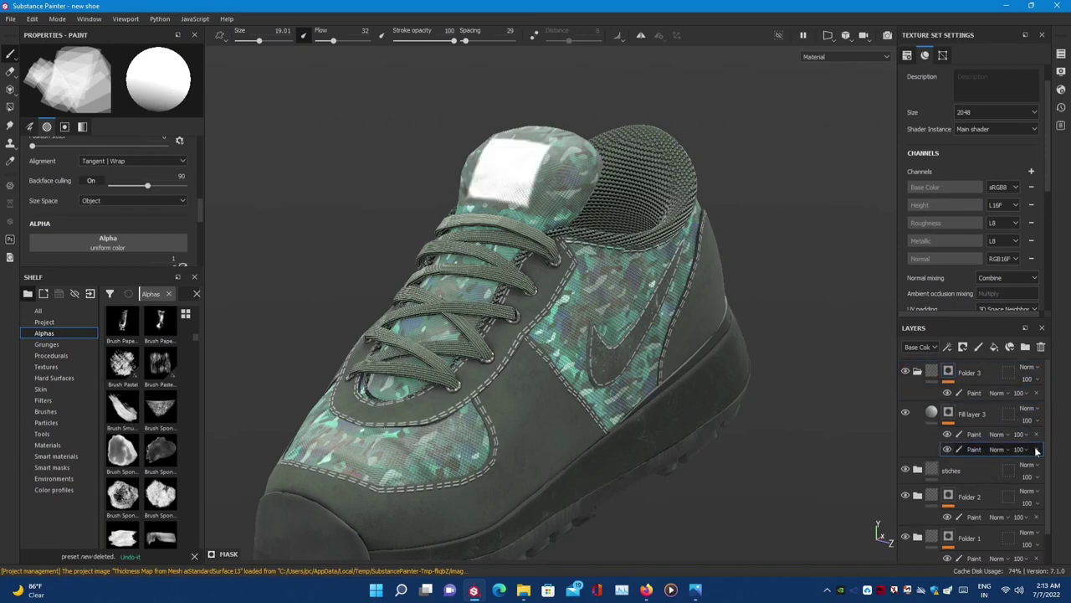
click(932, 412)
scroll(502, 293, up, 3)
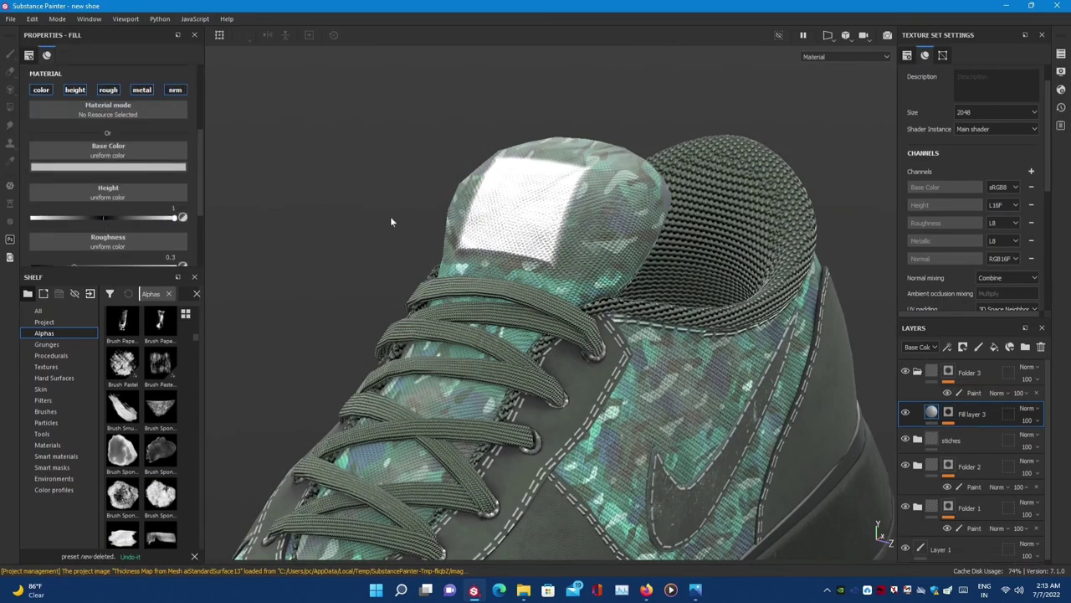
- Add the Fabric Baseball Hat material from the shelf's Materials as a new layer
alt+drag(390, 221, 53, 170)
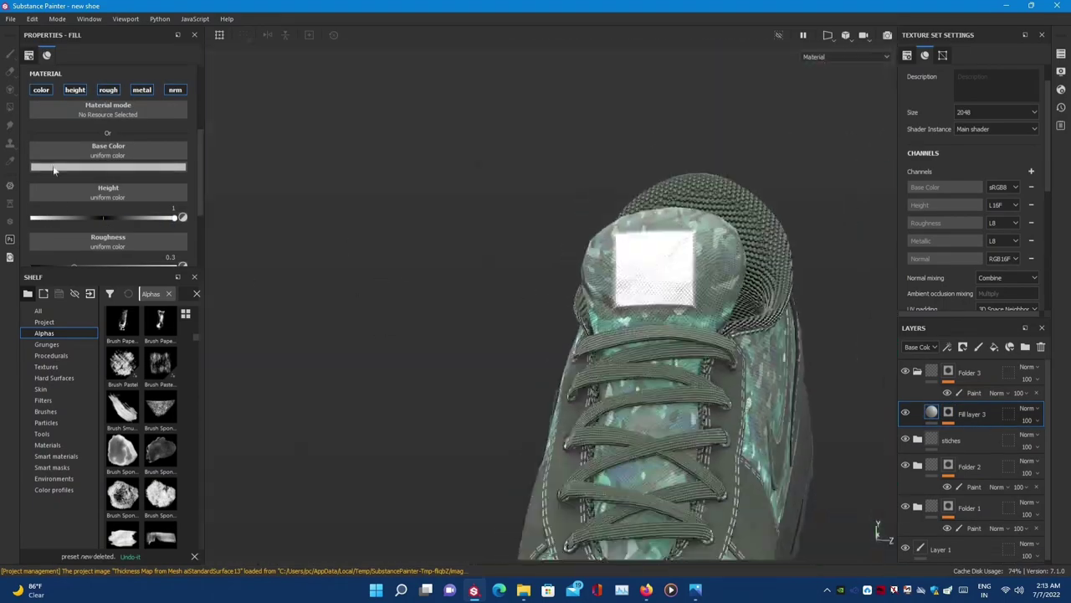
scroll(53, 169, down, 2)
scroll(32, 201, down, 1)
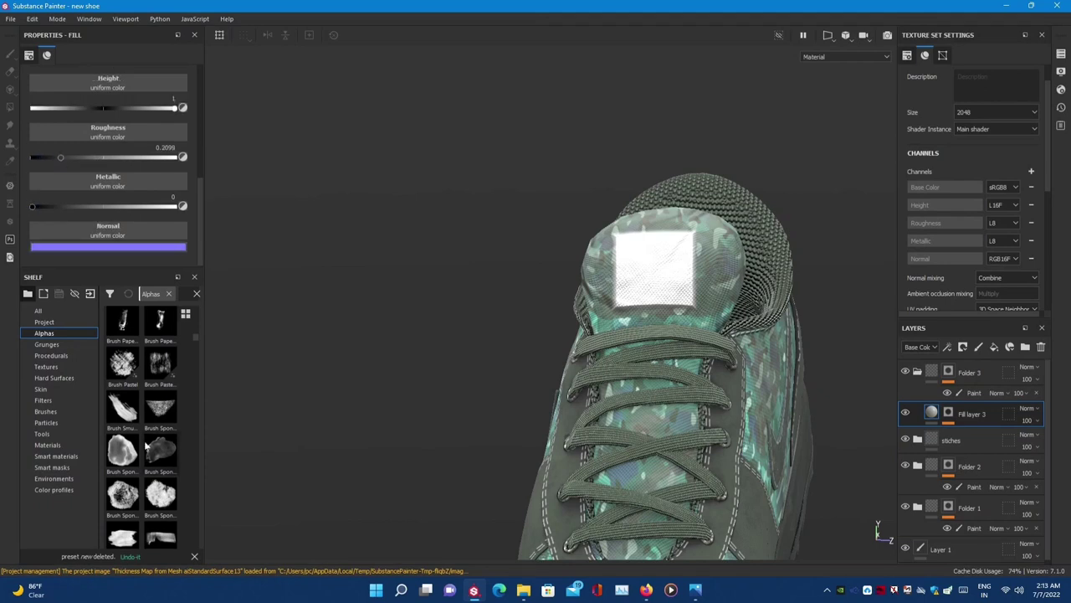
click(46, 323)
click(46, 367)
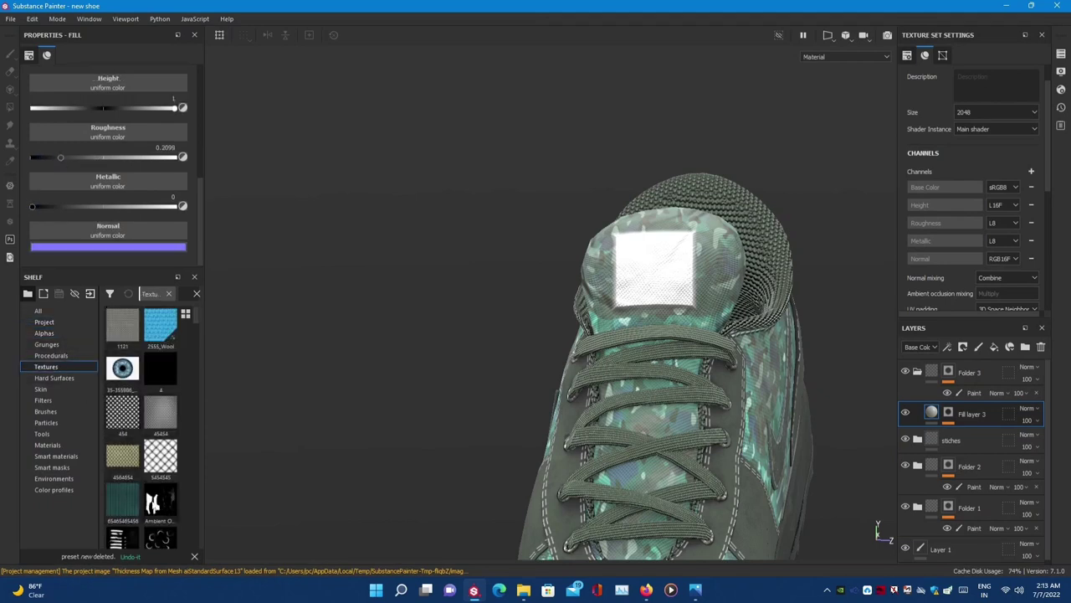
click(47, 444)
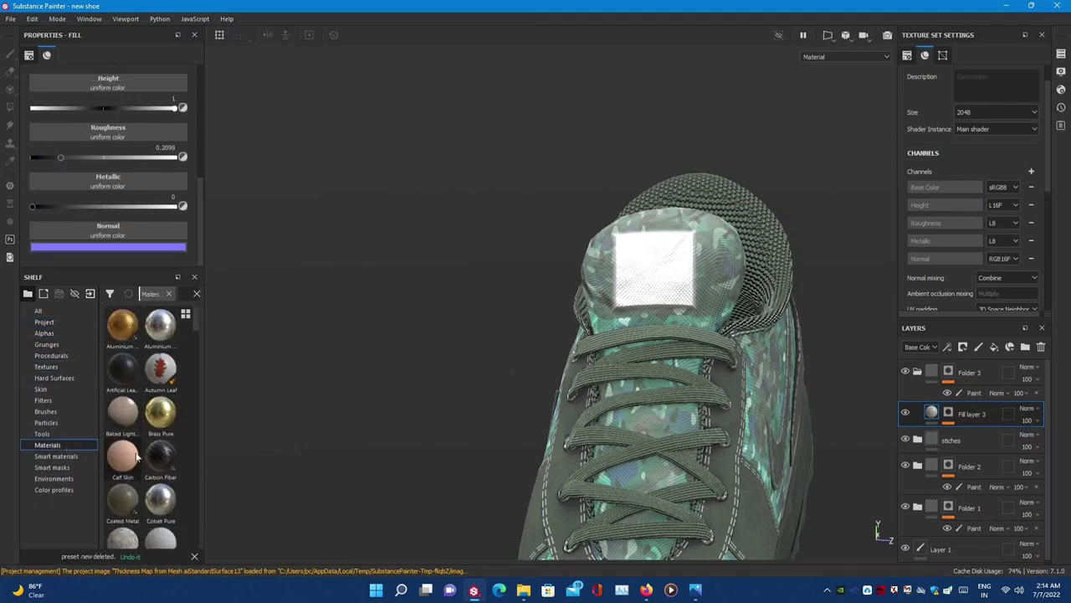
drag(200, 393, 441, 394)
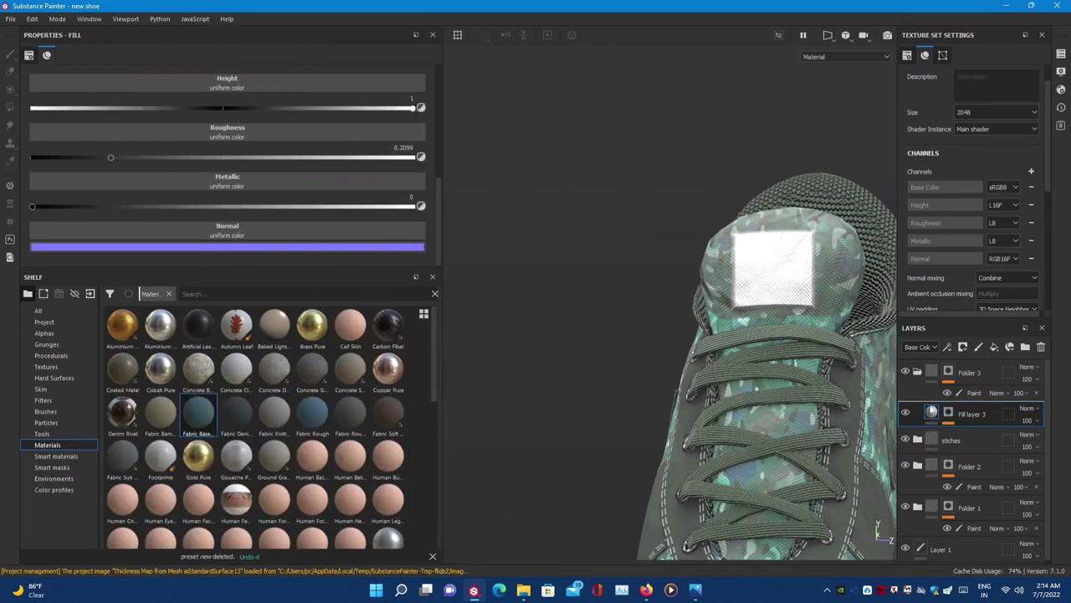
drag(932, 410, 930, 411)
- Change the Fabric Baseball Hat layer's colour to grey
alt+drag(794, 422, 935, 416)
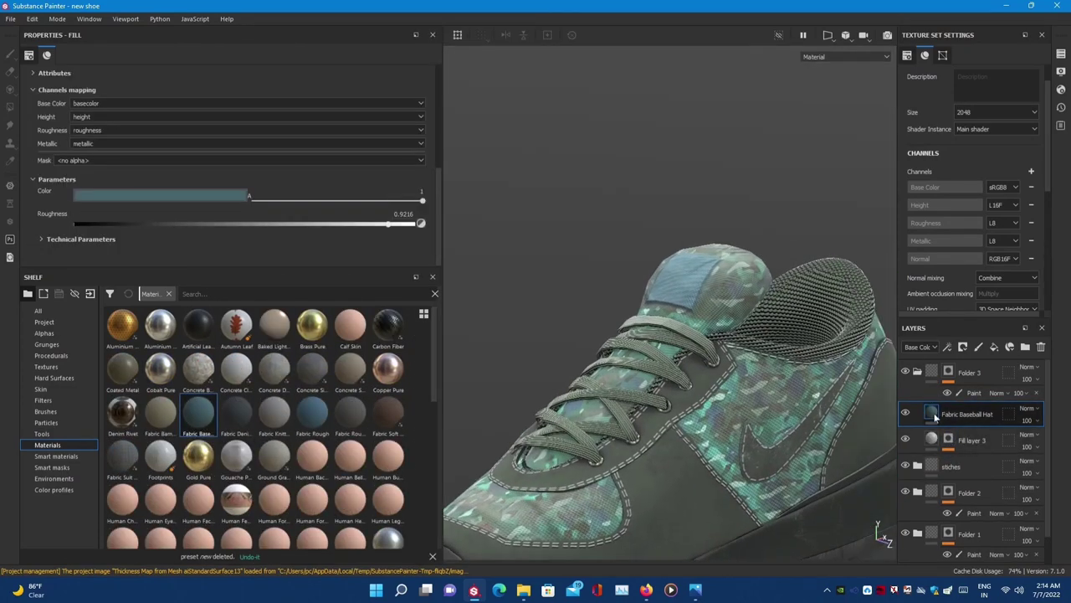
drag(440, 343, 365, 335)
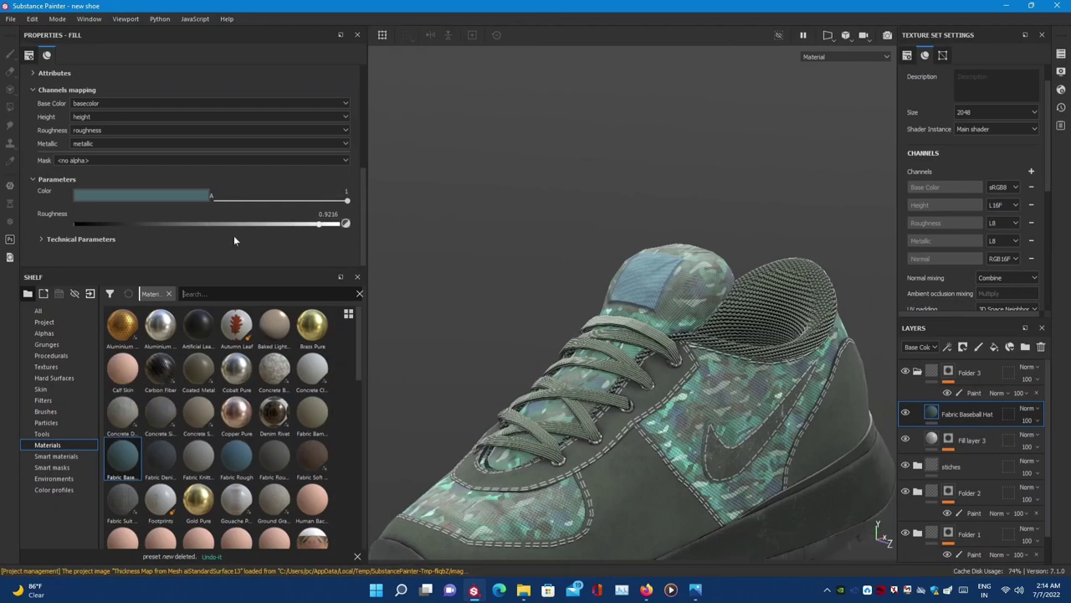
click(193, 195)
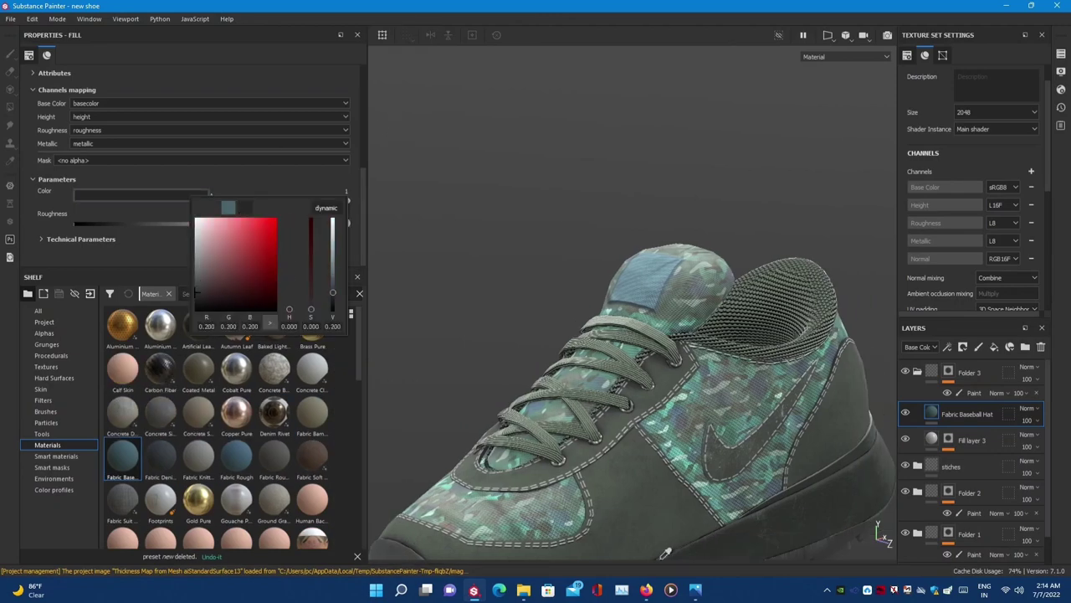
alt+drag(652, 495, 809, 284)
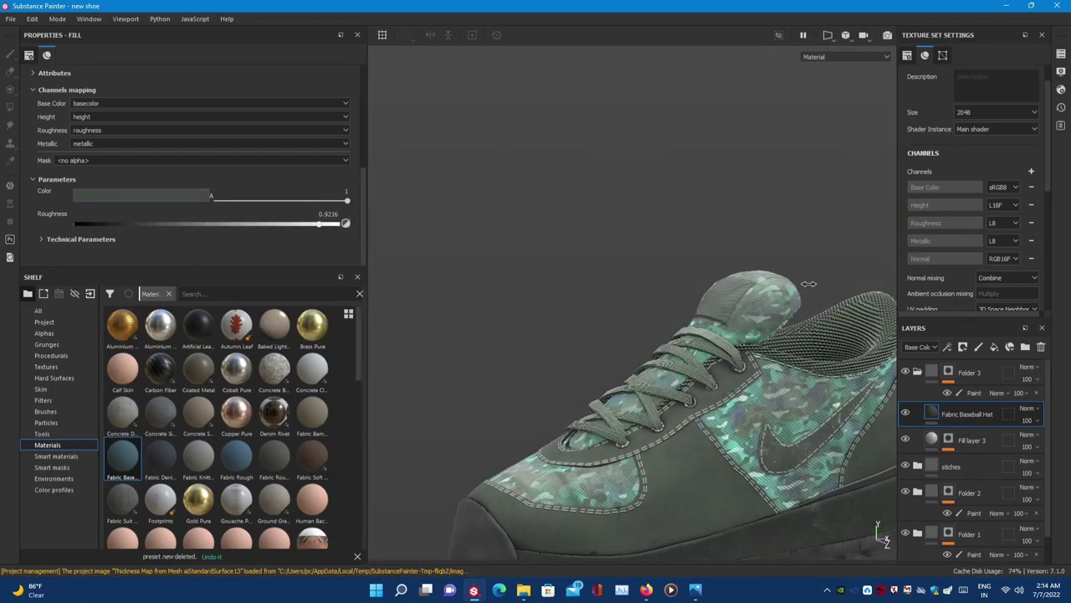
click(192, 195)
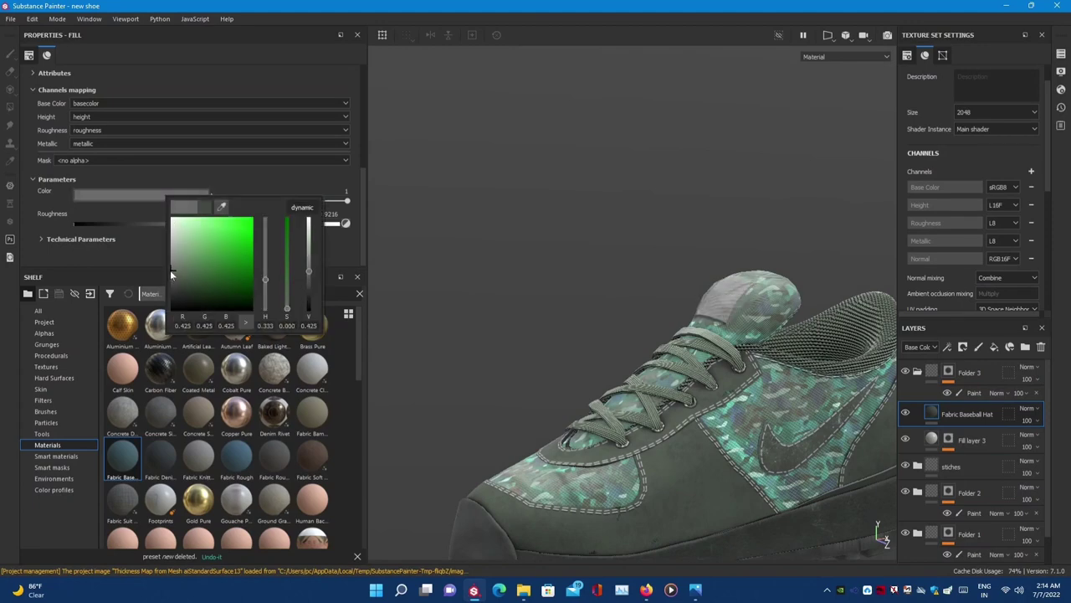
alt+drag(718, 291, 619, 158)
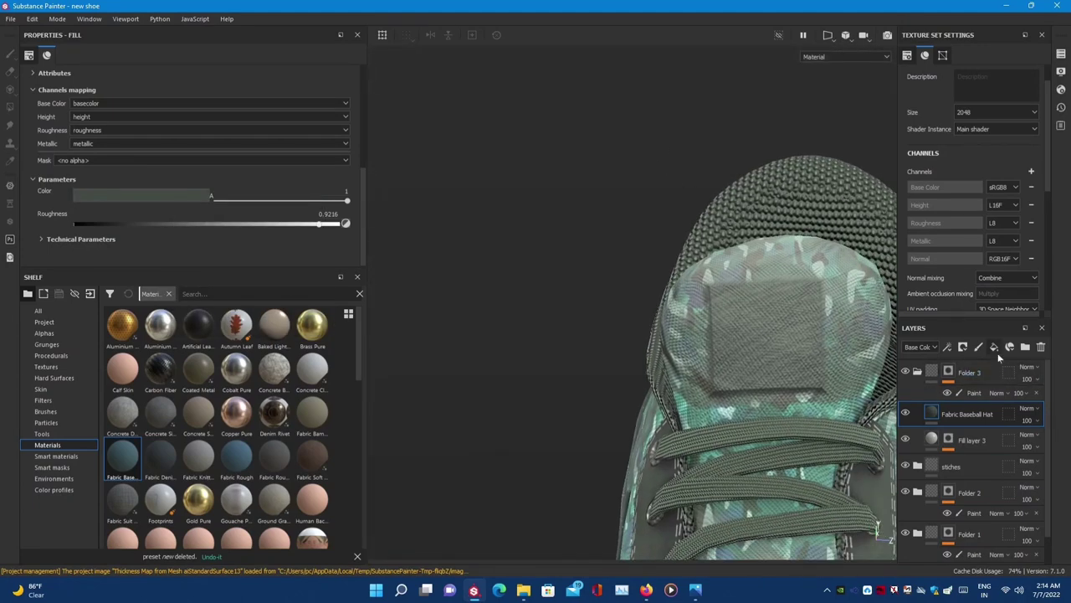
- Add a new fill layer above the fabric layer and give it a black mask
click(994, 347)
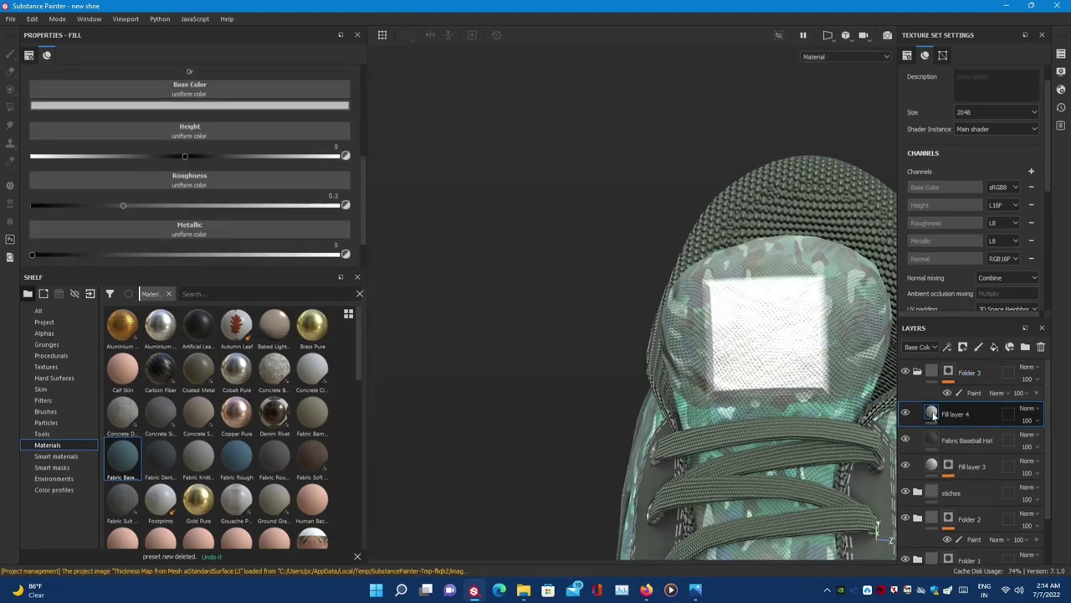
right_click(934, 416)
click(946, 72)
right_click(955, 426)
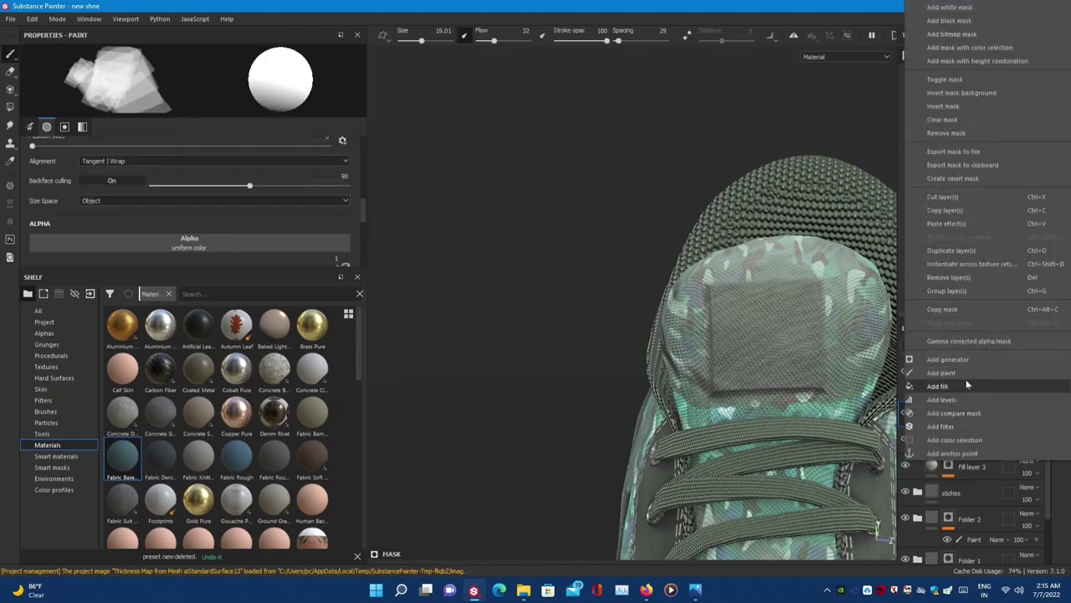
- Import 454.png from the Downloads folder as a shelf resource
click(964, 384)
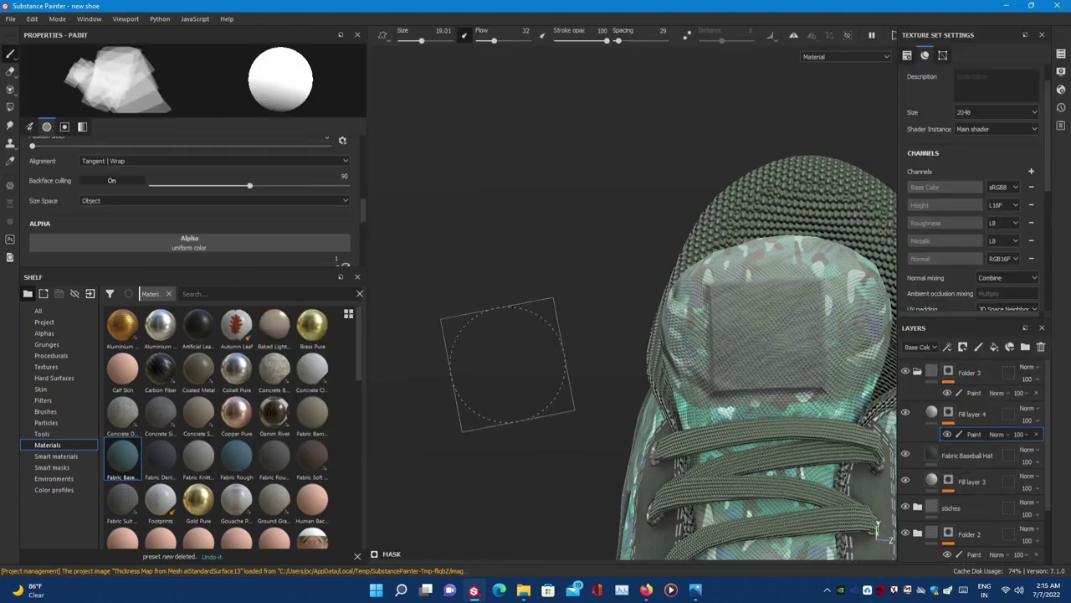
click(91, 293)
click(608, 146)
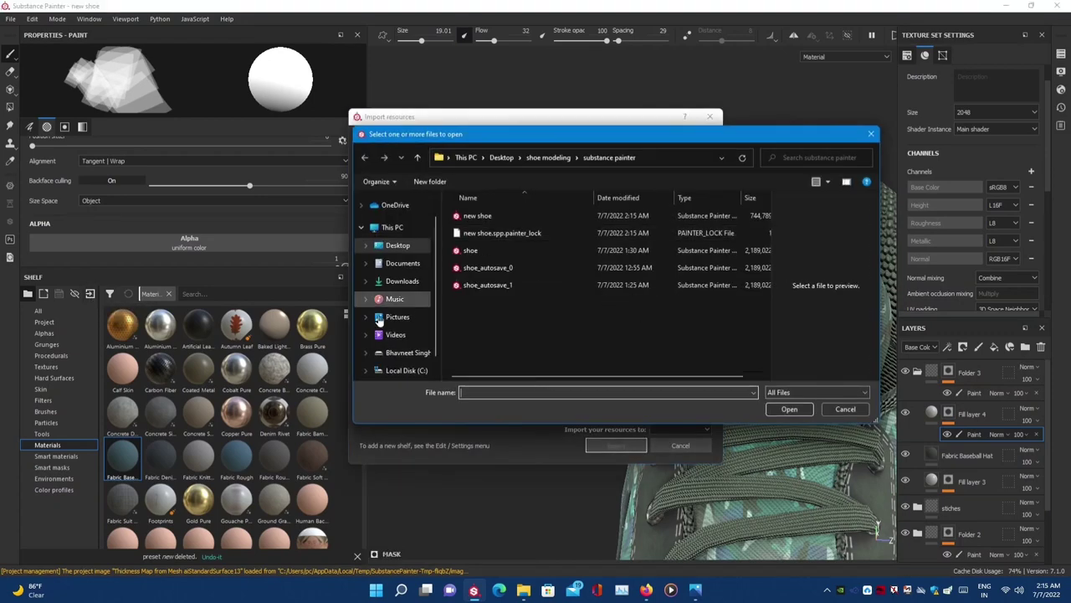
click(402, 281)
click(519, 231)
click(789, 409)
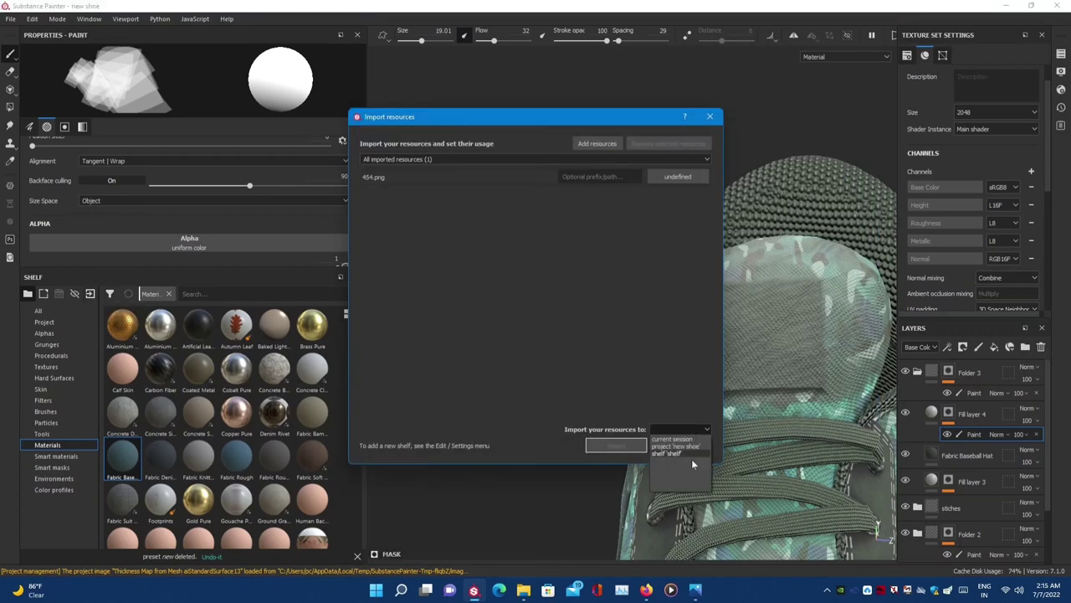
click(616, 445)
click(503, 299)
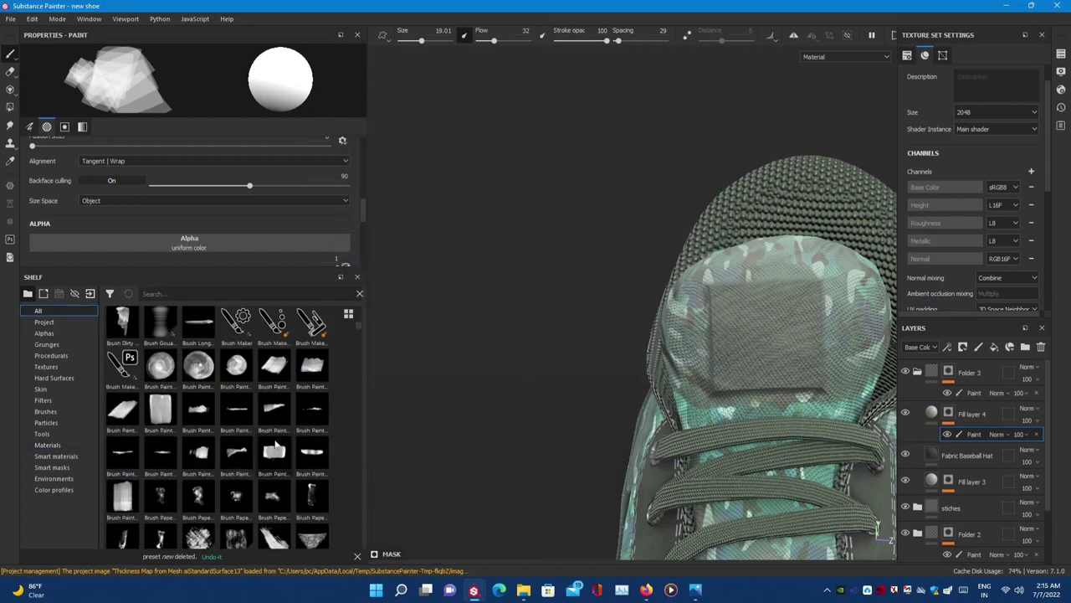
- Search the shelf for '45' to find the imported image
click(168, 294)
text(45)
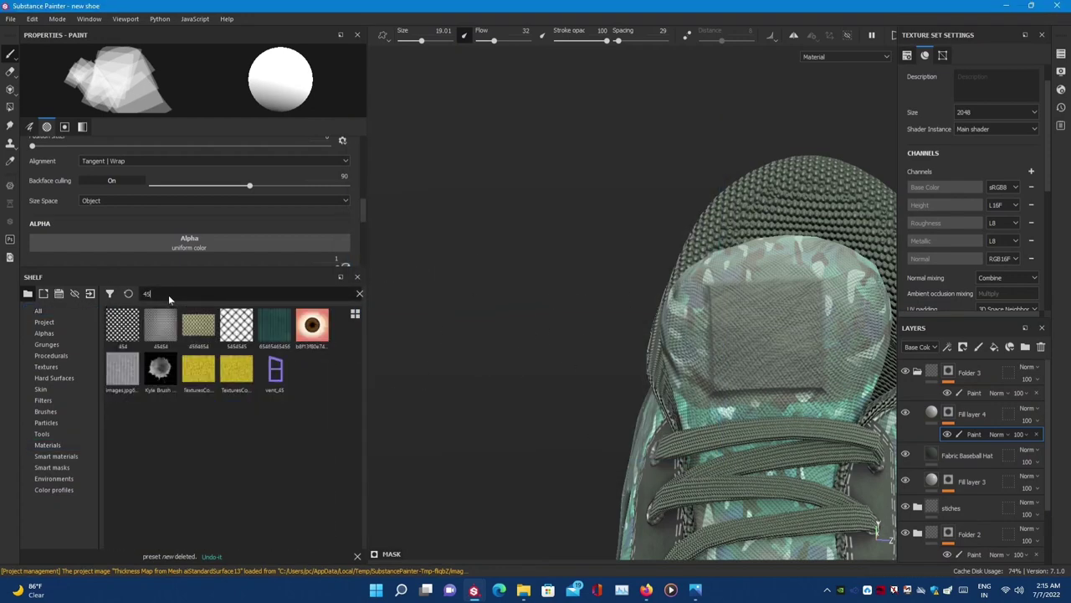
key(BackSpace)
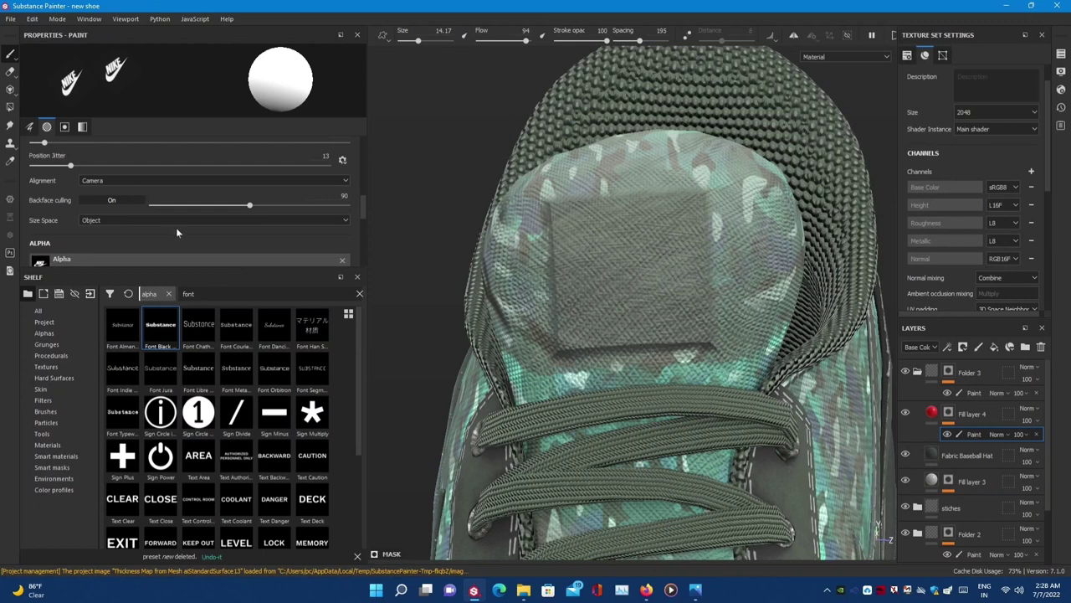
- Zoom onto the tongue and lower the Nike brush's Angle Jitter to 4
scroll(167, 226, up, 2)
key(ctrl+z)
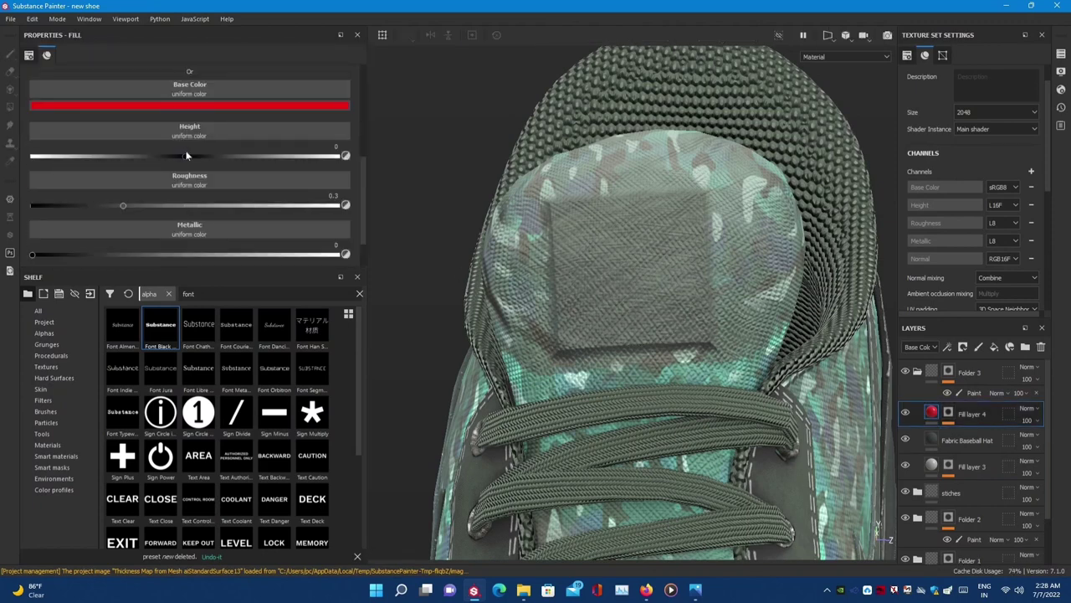
key(ctrl+y)
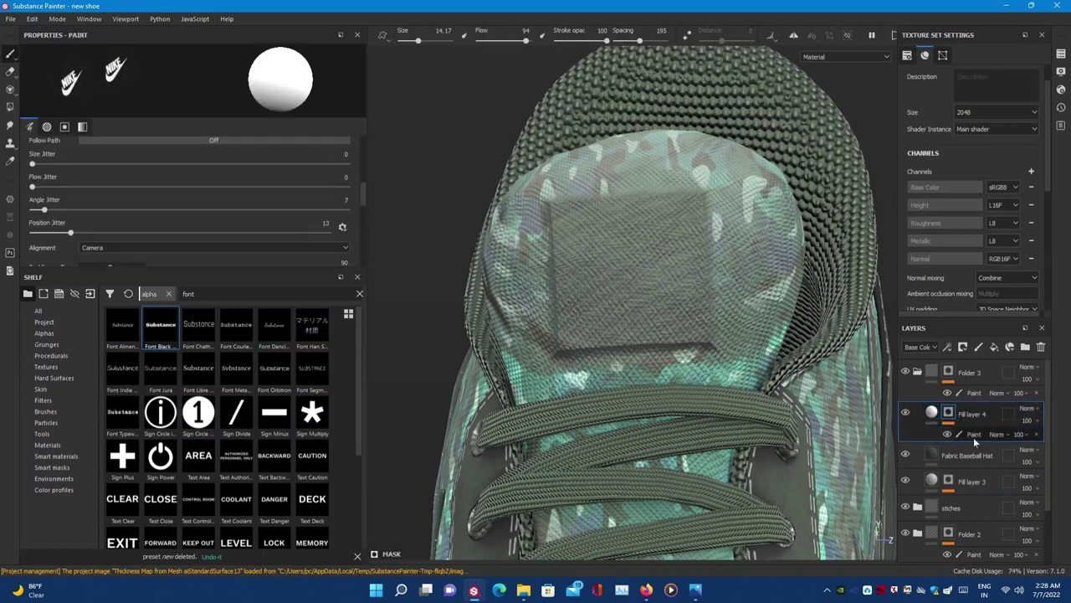
alt+drag(637, 273, 663, 306)
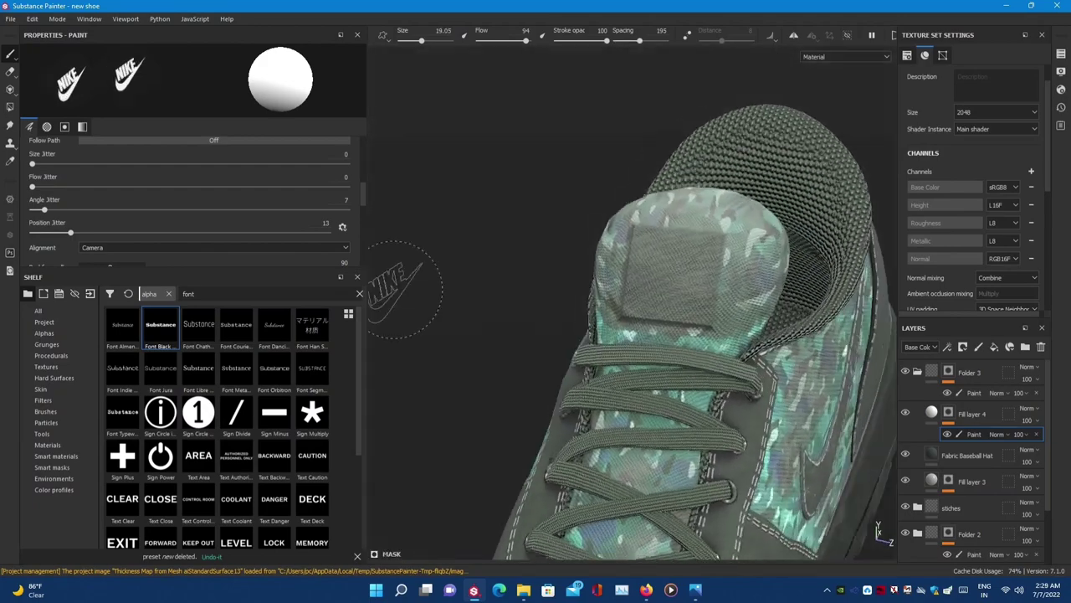
key(Tab)
alt+drag(588, 379, 514, 330)
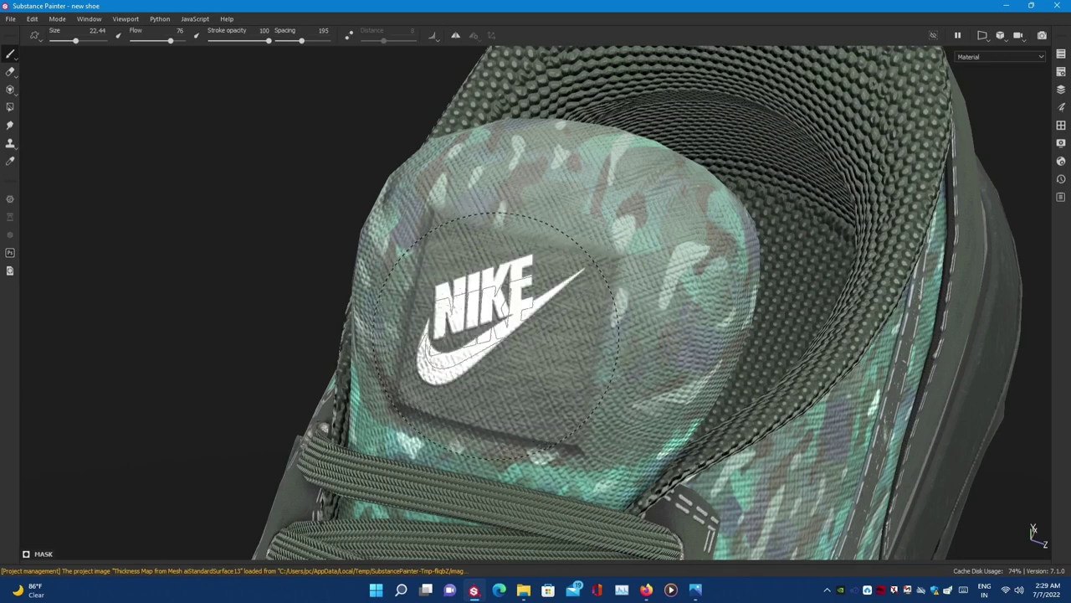
right_click(498, 333)
scroll(542, 427, down, 3)
scroll(524, 489, down, 3)
drag(509, 460, 507, 462)
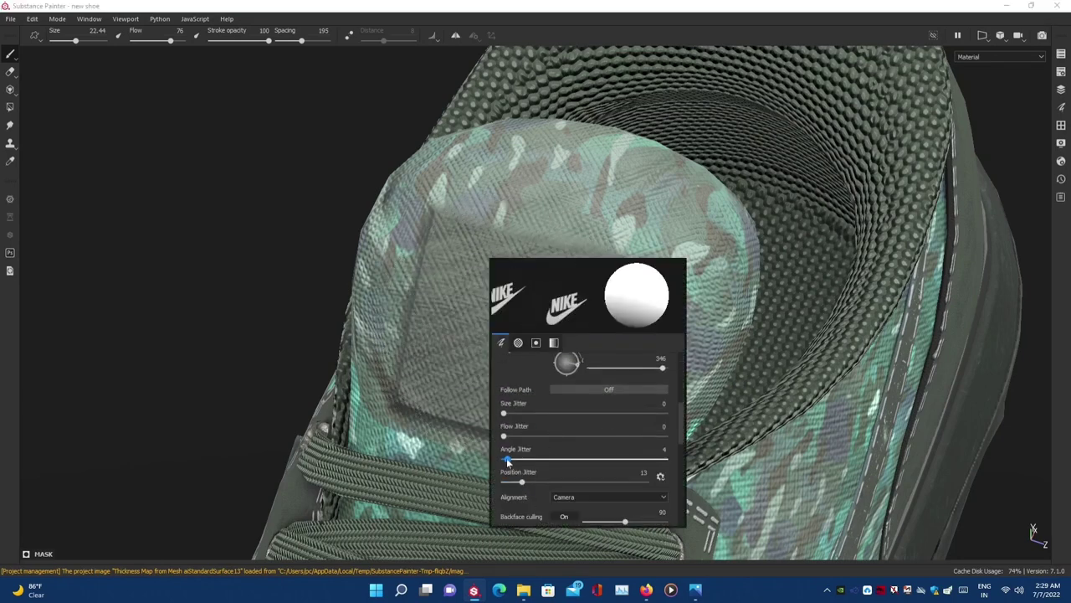
- Stamp a white NIKE logo on the tongue patch, undoing the larger size-28 retry
click(525, 323)
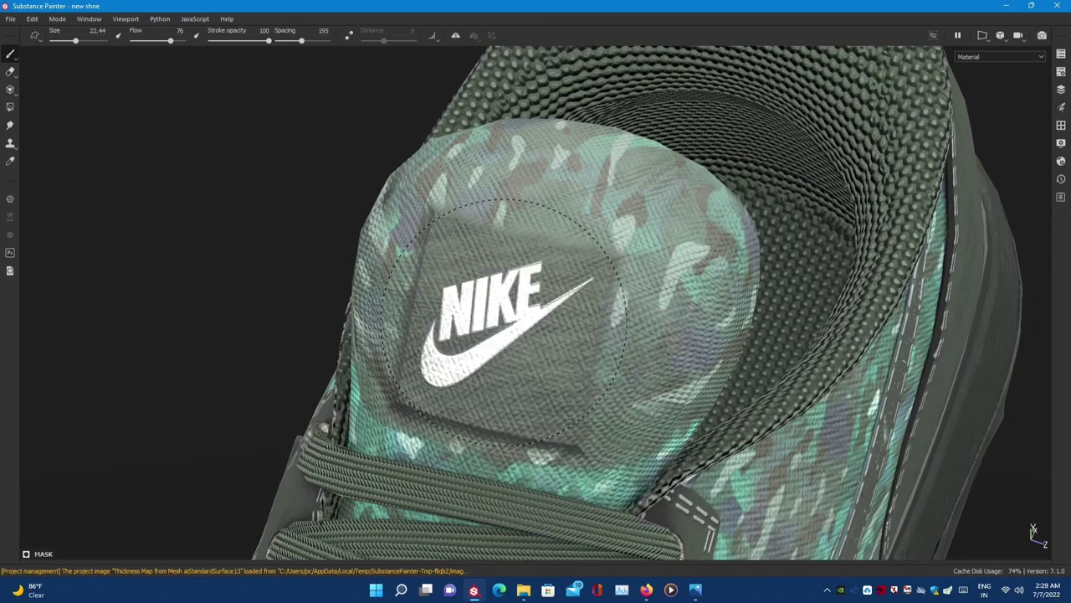
mouse_move(526, 322)
alt+mouse_down()
mouse_move(518, 381)
mouse_move(486, 336)
alt+mouse_up()
scroll(627, 321, up, 5)
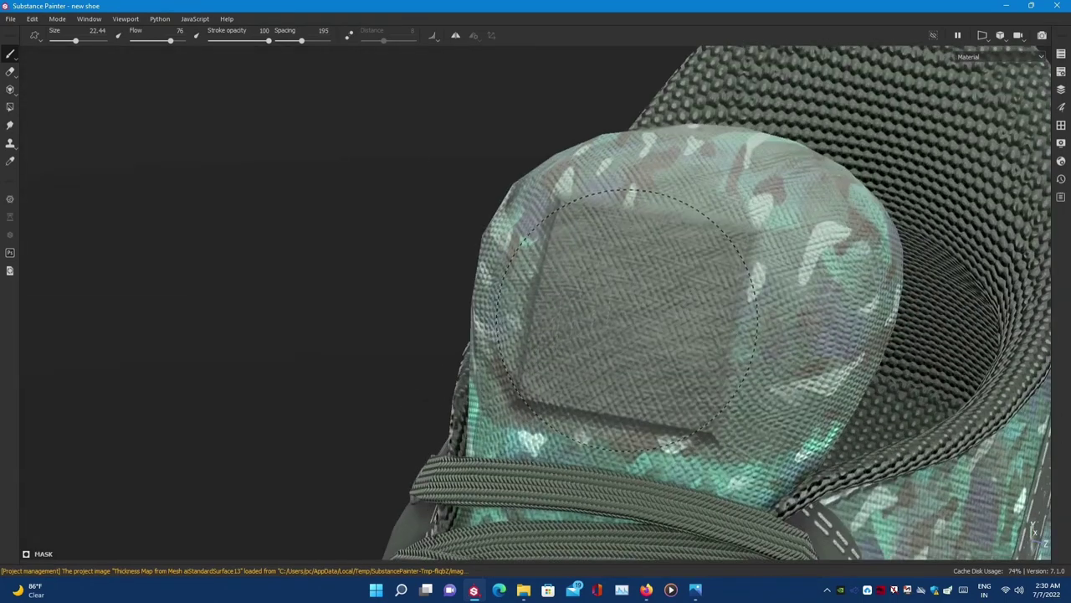
drag(60, 41, 65, 42)
click(615, 318)
key(ctrl+z)
key(ctrl+y)
- Zoom out to the whole shoe and save the project
scroll(577, 328, down, 5)
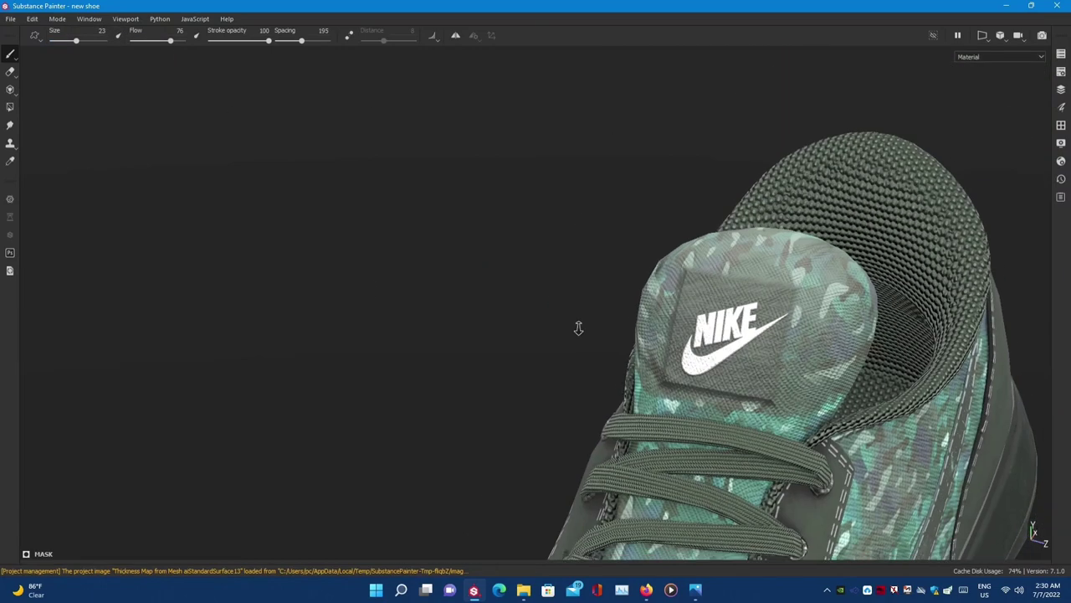
alt+drag(577, 328, 460, 360)
key(ctrl+s)
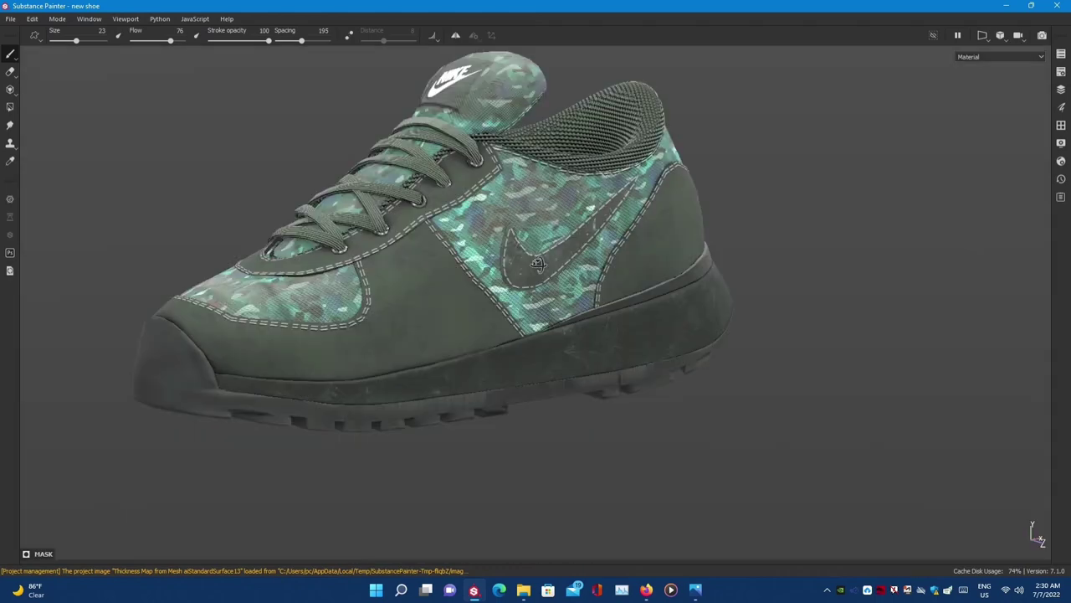
- Add a paint effect to Fill layer 1's mask and set the NIKE stamp size to about 17.6
scroll(460, 360, up, 5)
key(Tab)
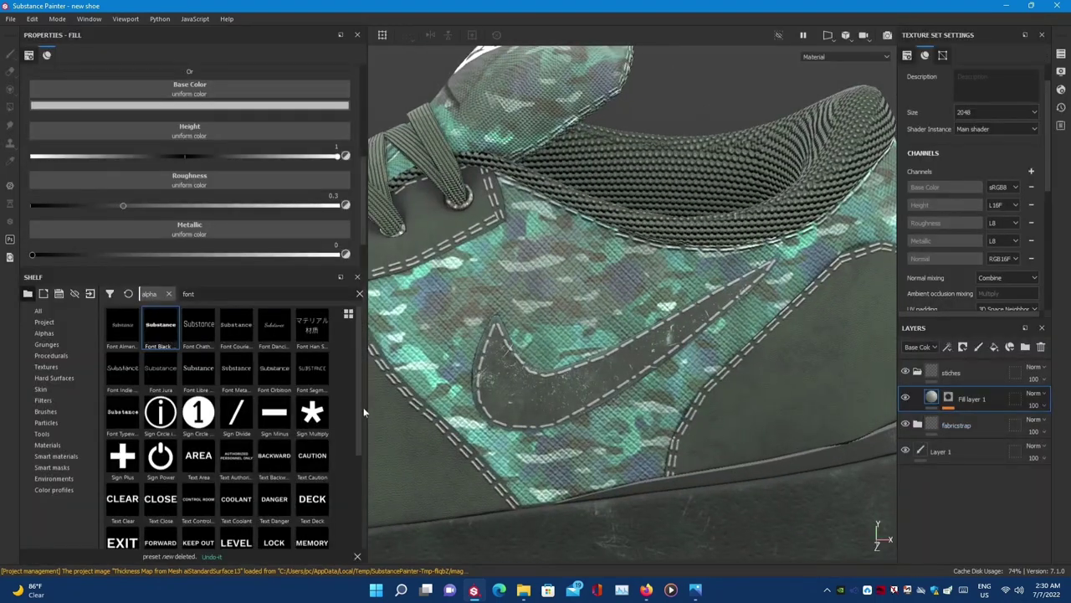
drag(364, 412, 205, 412)
right_click(948, 398)
click(978, 427)
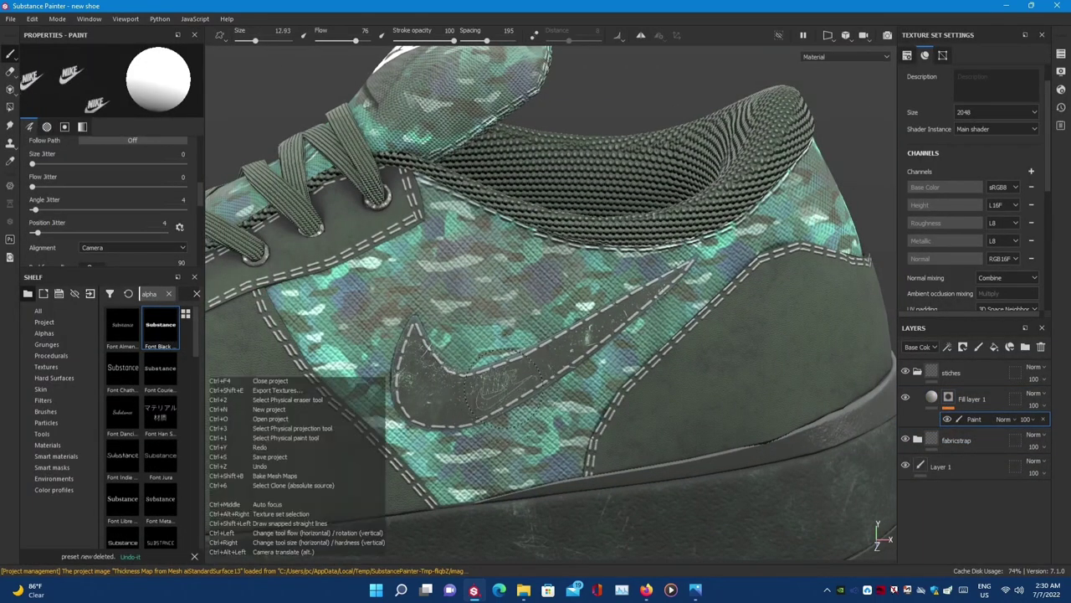
ctrl+right_drag(489, 385, 502, 385)
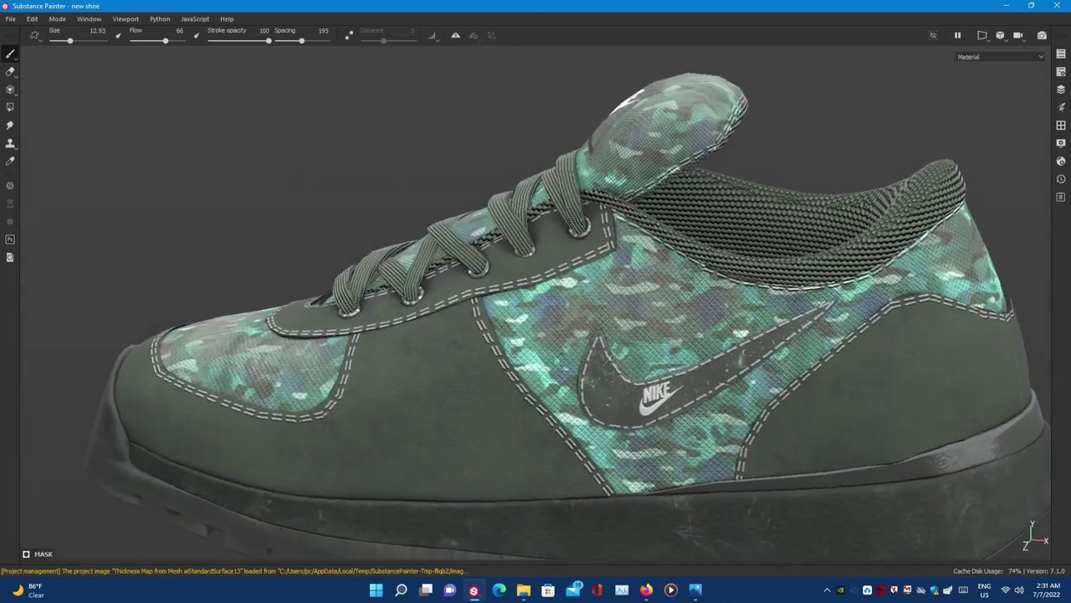
scroll(734, 386, up, 2)
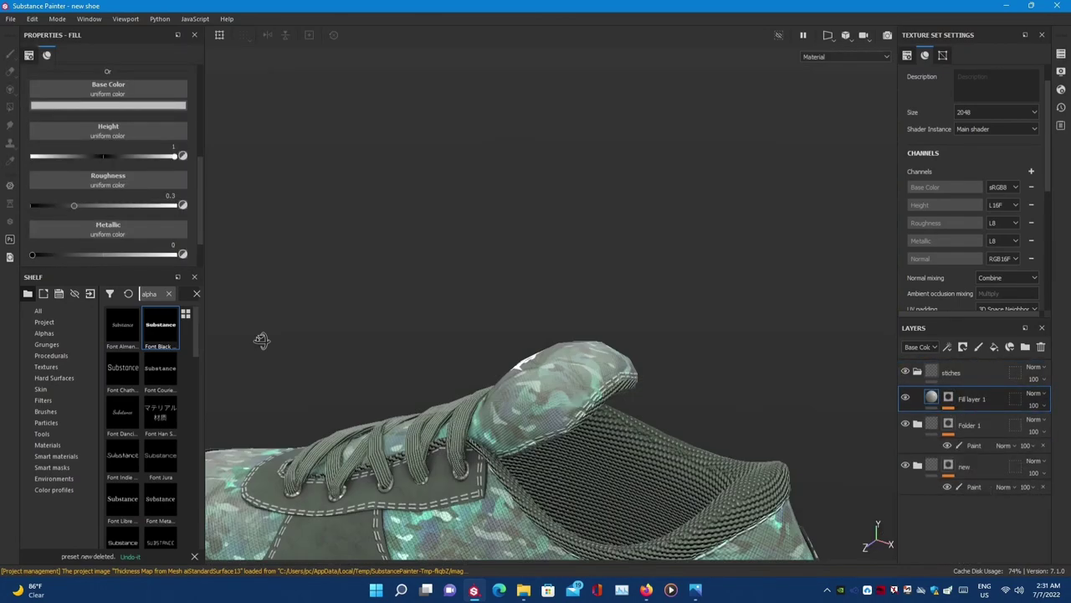
- Restore Fill layer 1 after a deletion and check the stitches layer's layer and mask menus
key(Delete)
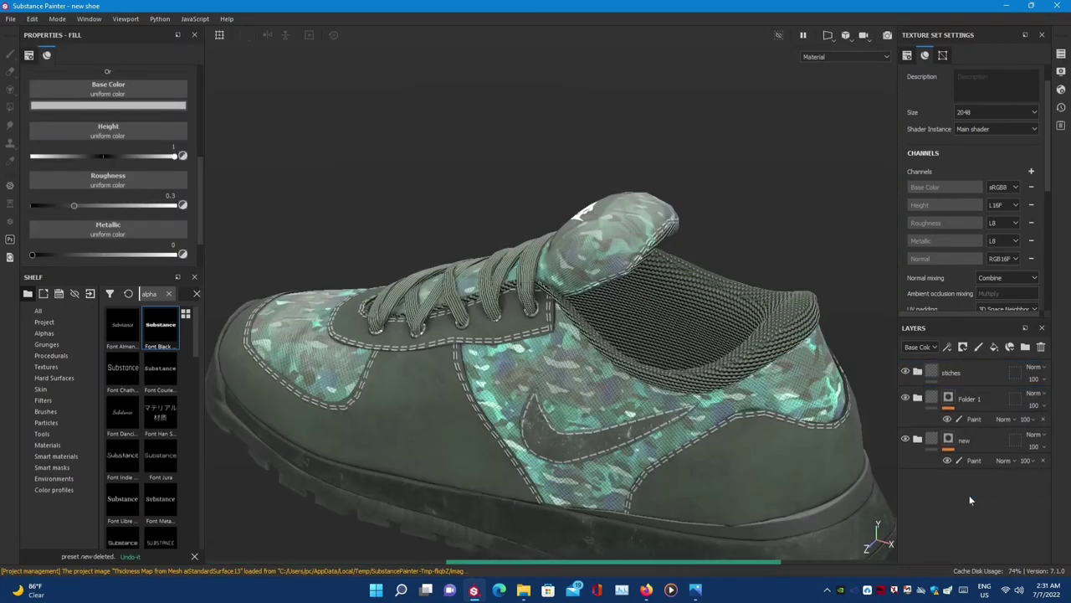
key(ctrl+z)
right_click(935, 371)
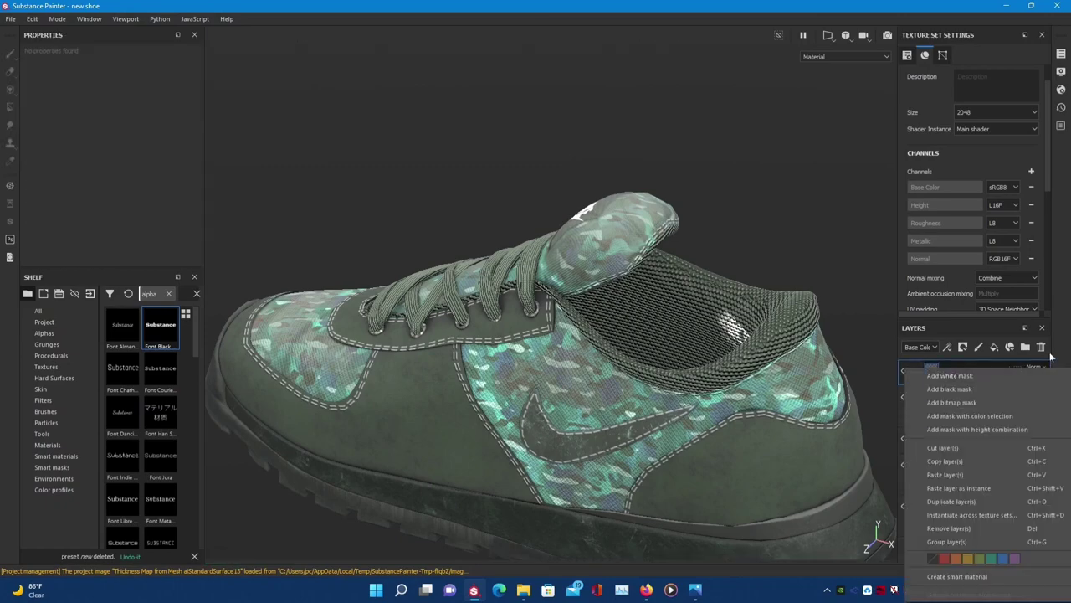
key(Escape)
right_click(961, 399)
key(Escape)
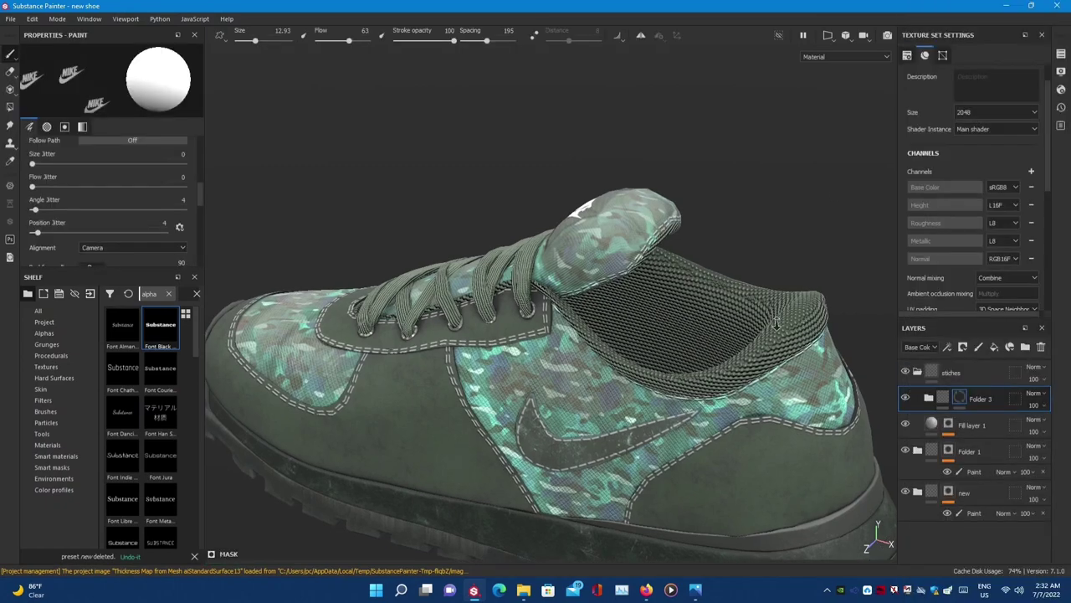
alt+drag(670, 335, 503, 334)
scroll(937, 452, up, 2)
- Show Fill layer 4's paint mask and move Folder 3 to the top of the layer stack
click(943, 424)
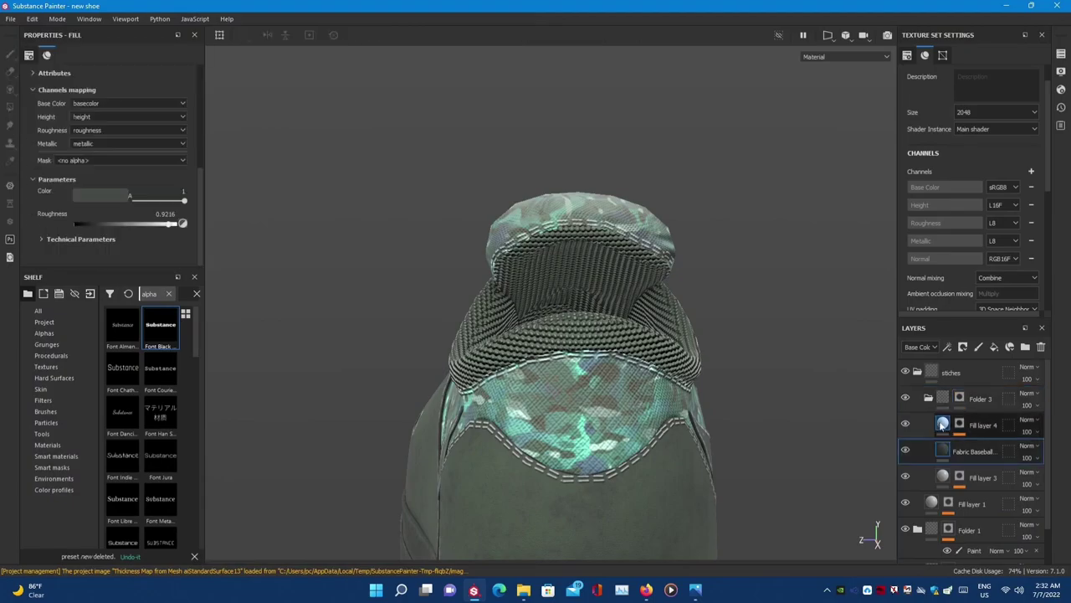
click(959, 425)
scroll(555, 402, up, 2)
scroll(555, 402, up, 2)
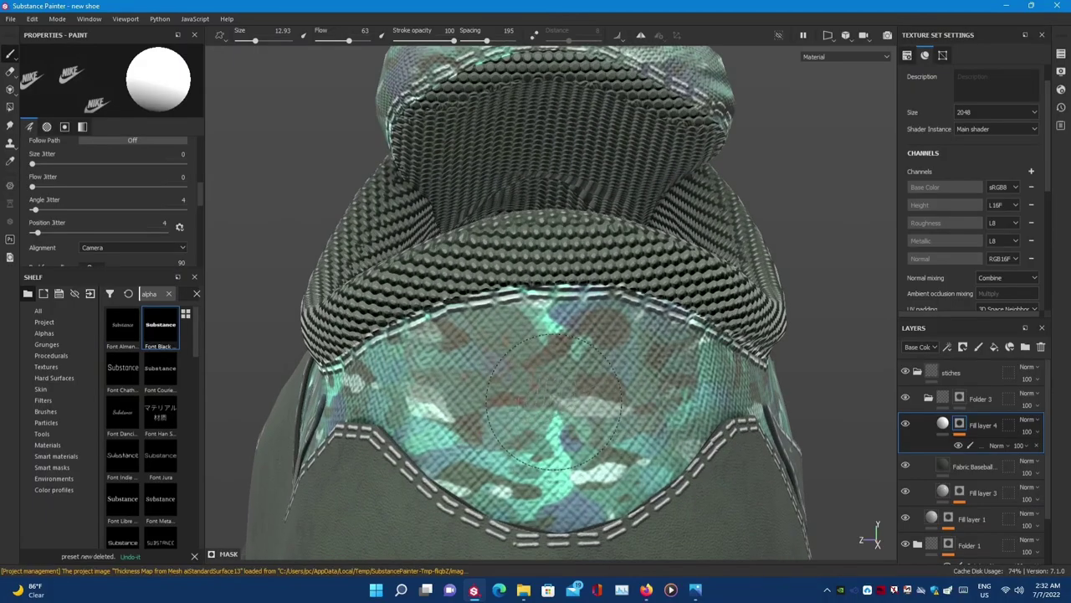
click(949, 473)
click(981, 399)
drag(968, 370, 899, 370)
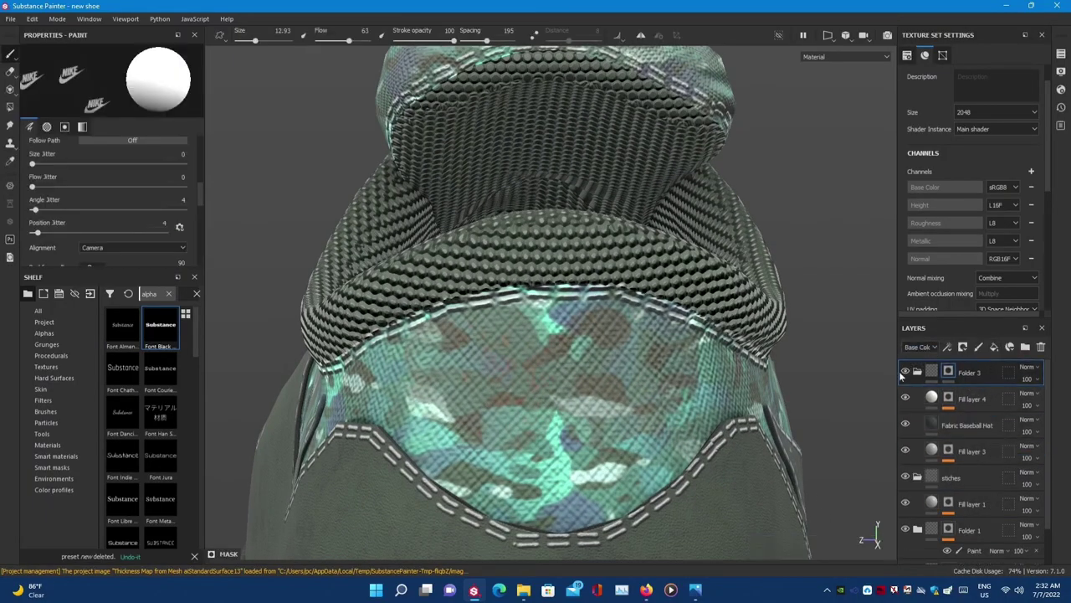
- Add a paint effect to Folder 3's mask
right_click(948, 373)
click(948, 373)
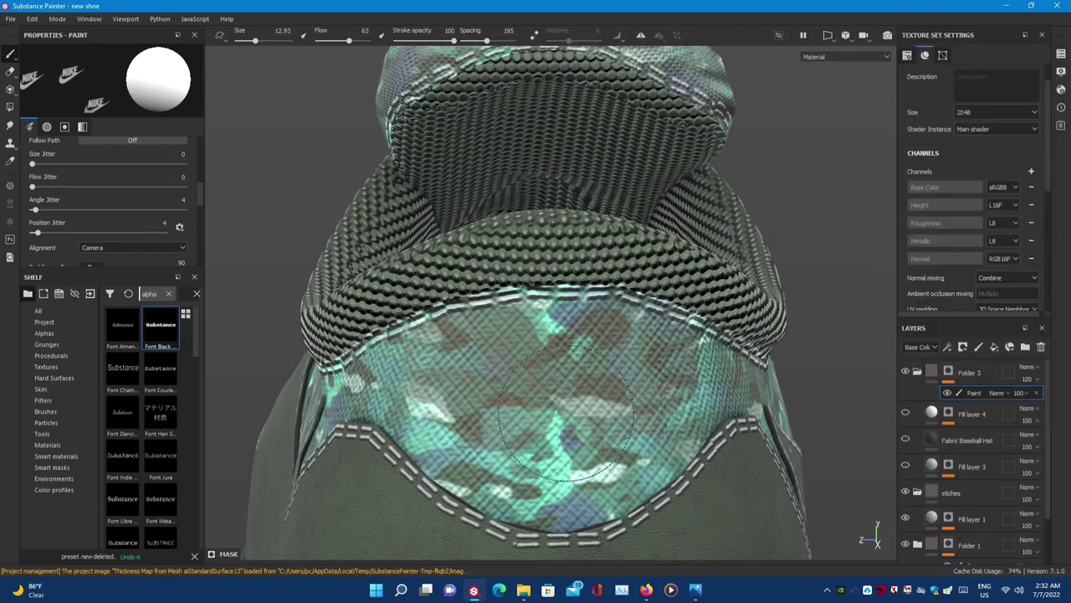
right_click(949, 373)
key(Escape)
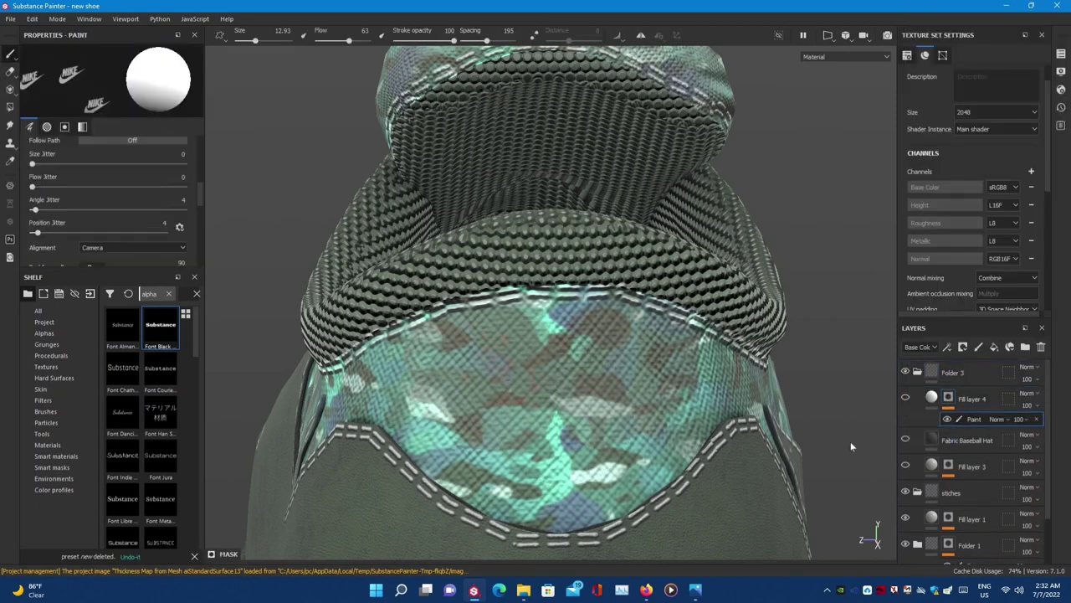
- Set up a Basic Hard brush with the Square Rectangle alpha at size about 14
click(46, 411)
click(160, 502)
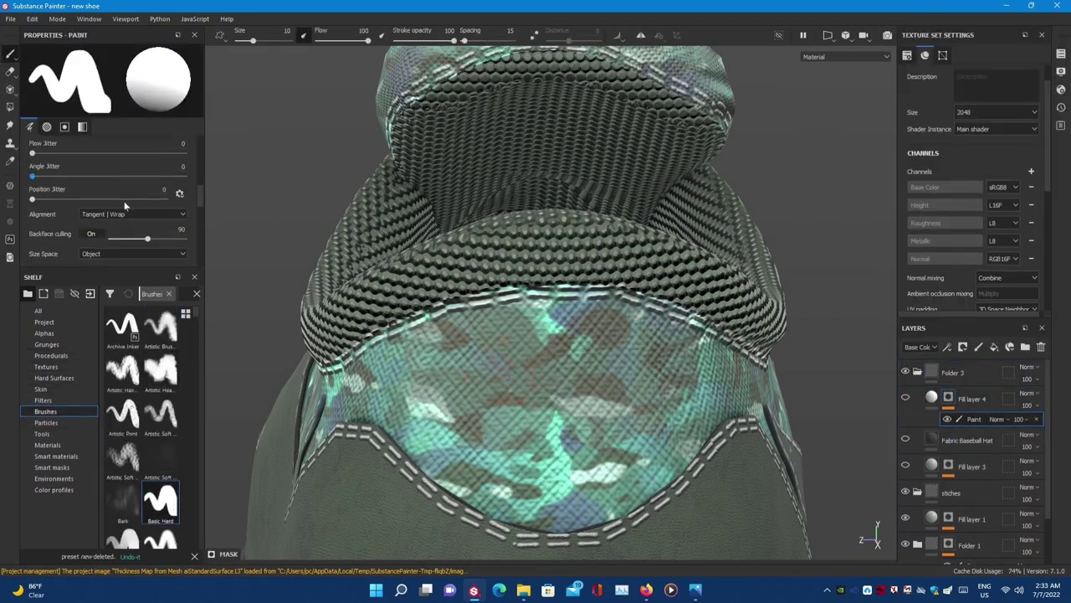
scroll(109, 192, down, 2)
click(42, 197)
text(sq)
click(239, 279)
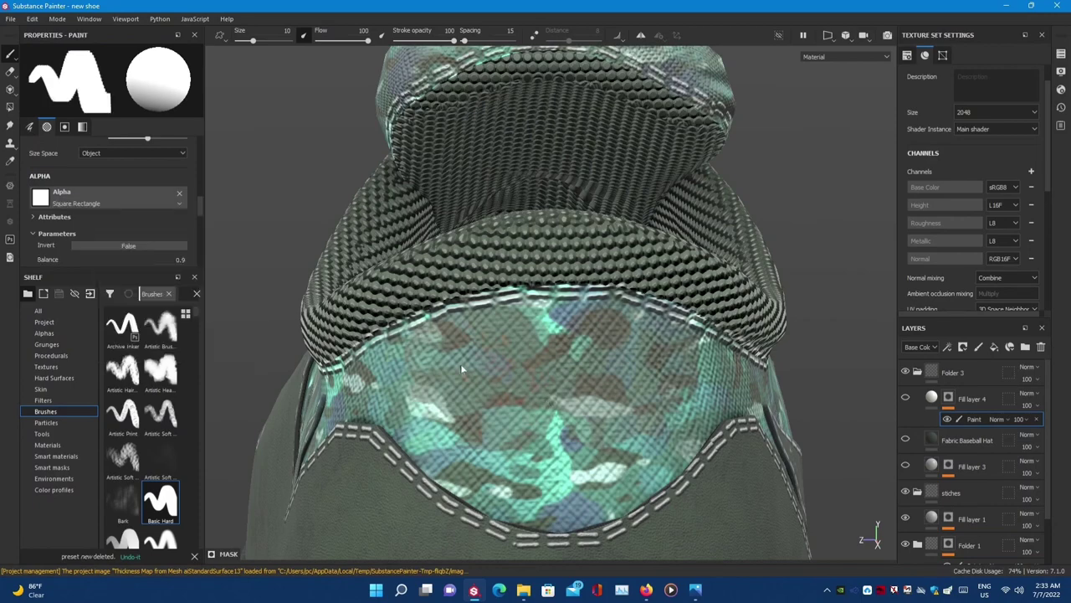
scroll(134, 208, down, 3)
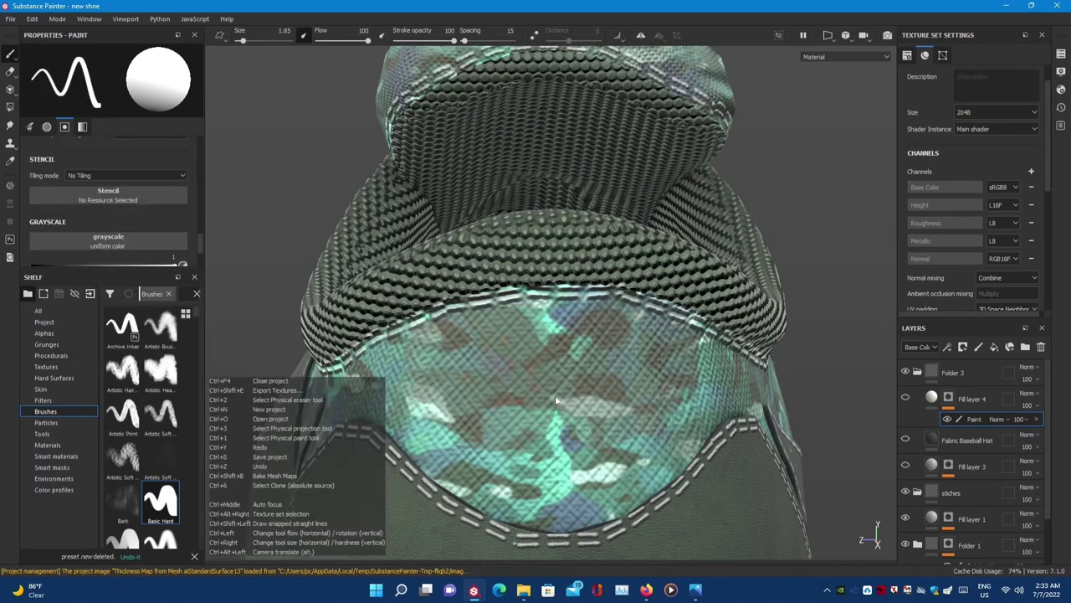
alt+right_drag(552, 335, 586, 276)
- Apply a Square Rectangle stencil, reset to plain Basic Hard and paint the heel panel white
click(108, 194)
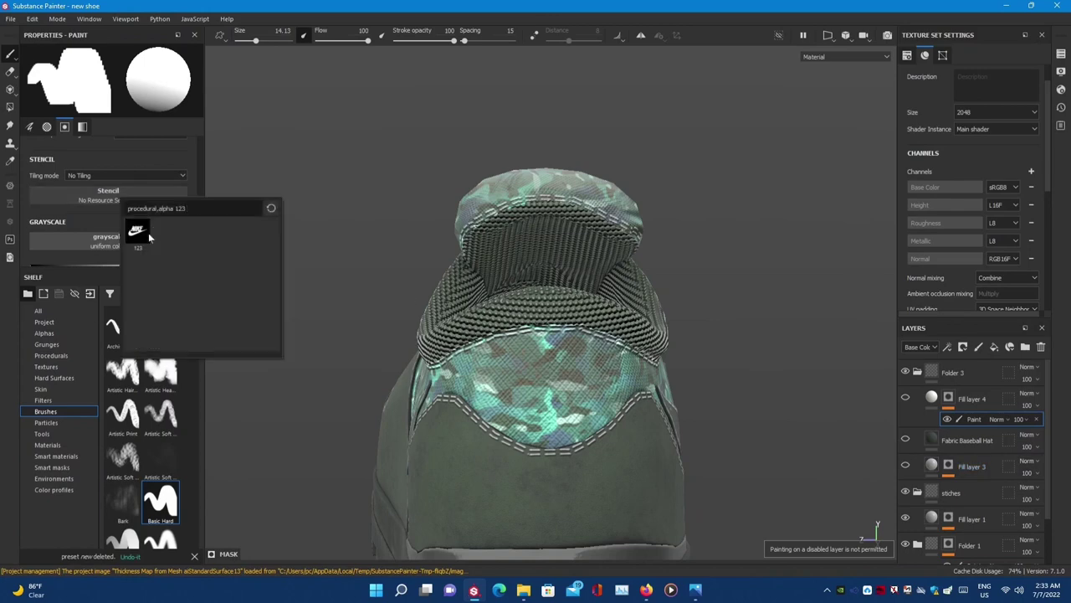
click(239, 279)
scroll(389, 363, up, 5)
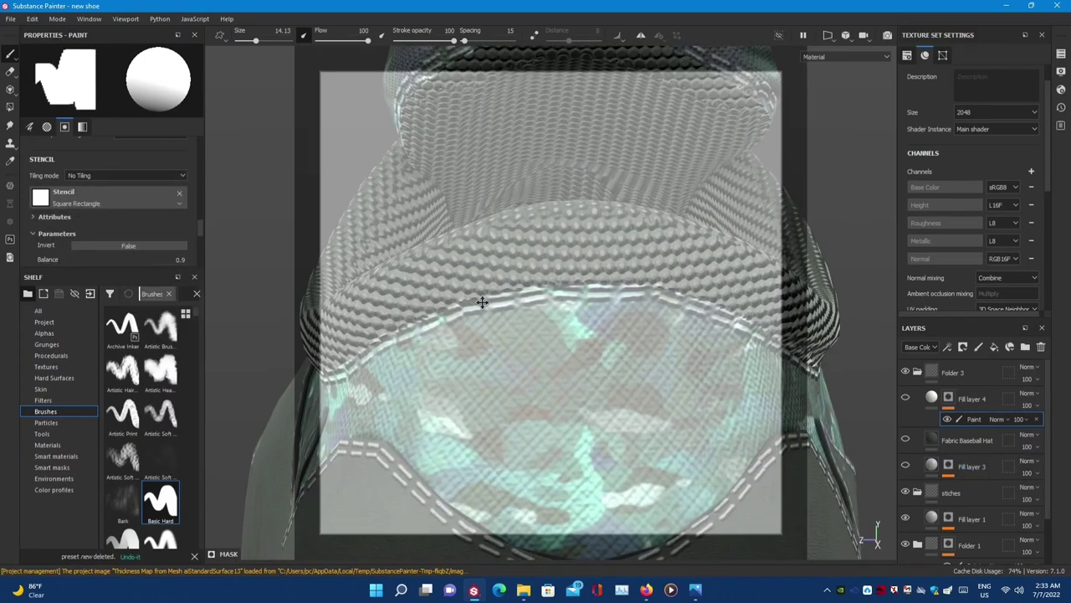
scroll(109, 209, down, 2)
mouse_move(169, 169)
mouse_down()
mouse_move(114, 170)
mouse_move(173, 190)
mouse_up()
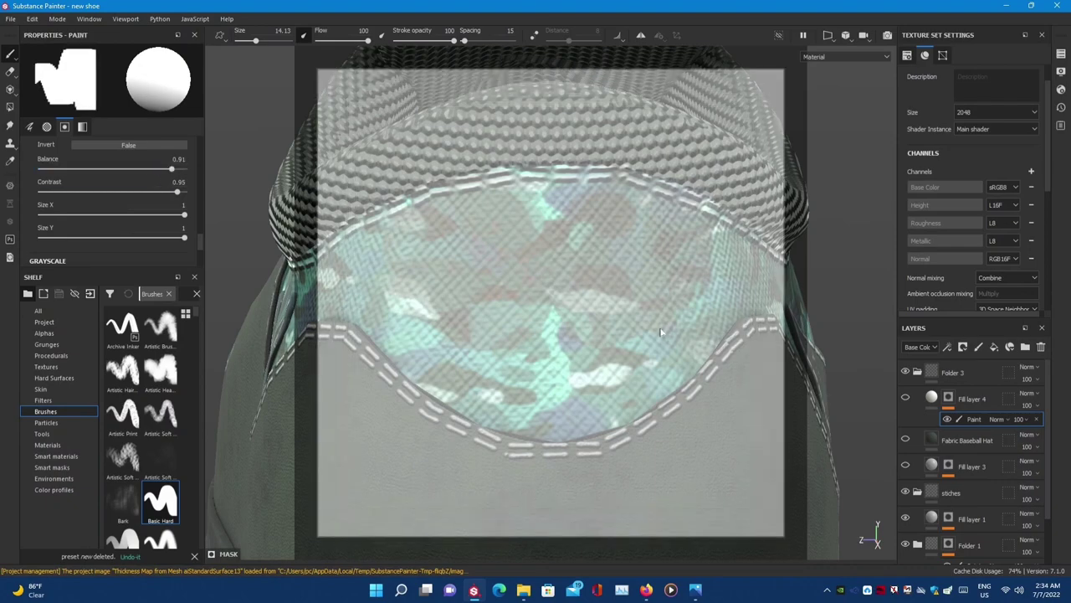
mouse_move(660, 332)
alt+mouse_down()
mouse_move(615, 330)
mouse_move(612, 344)
mouse_move(582, 355)
mouse_move(593, 354)
alt+mouse_up()
click(177, 499)
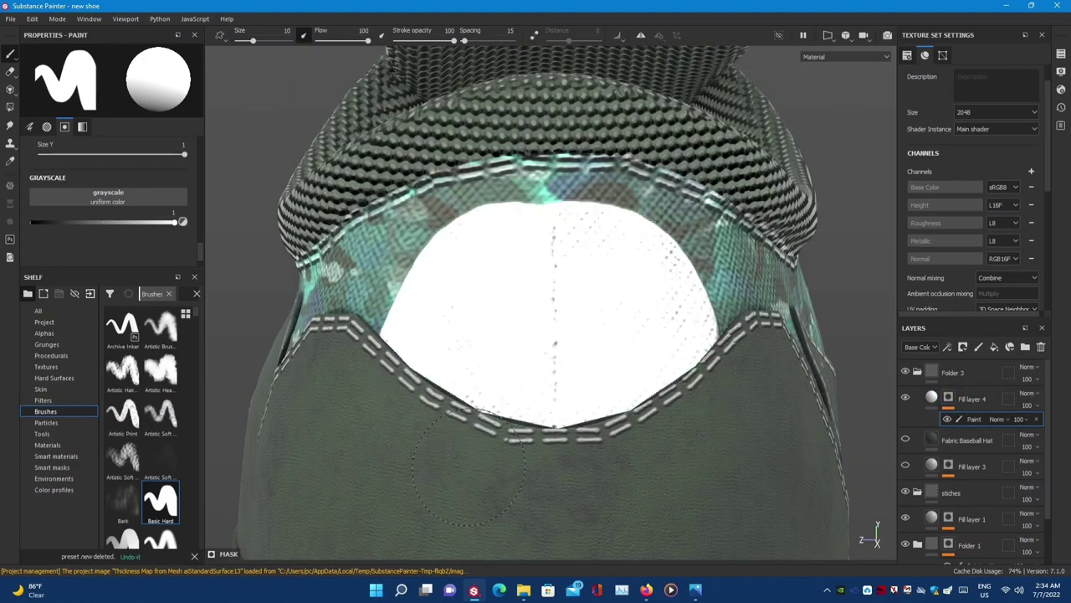
mouse_move(552, 276)
mouse_down()
mouse_move(390, 262)
mouse_move(748, 352)
mouse_move(586, 192)
mouse_move(435, 155)
mouse_up()
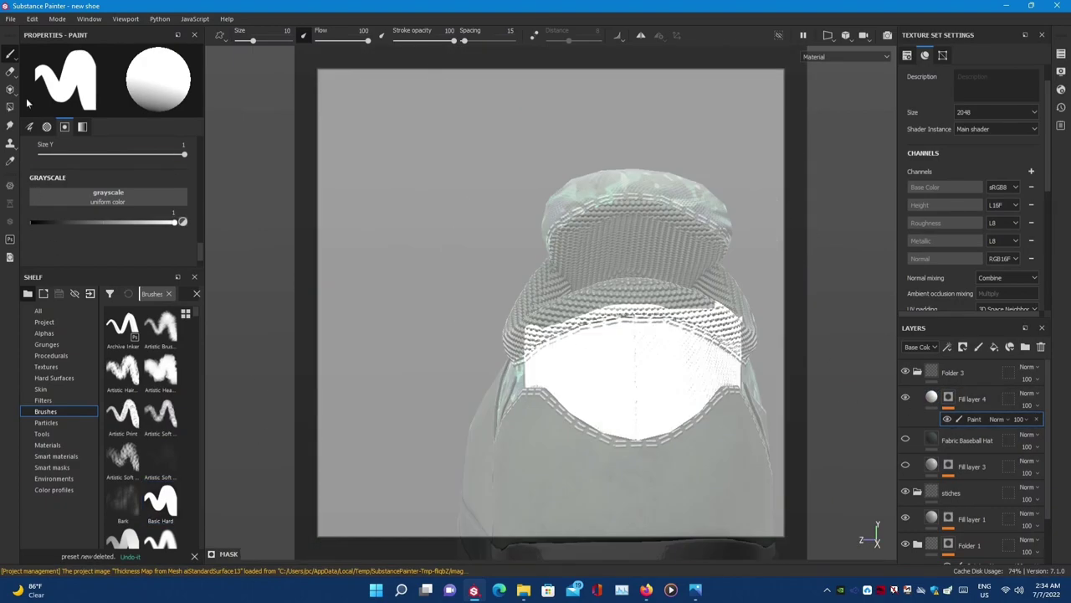
- Erase stray white paint along the collar edge in a full-screen viewport
key(2)
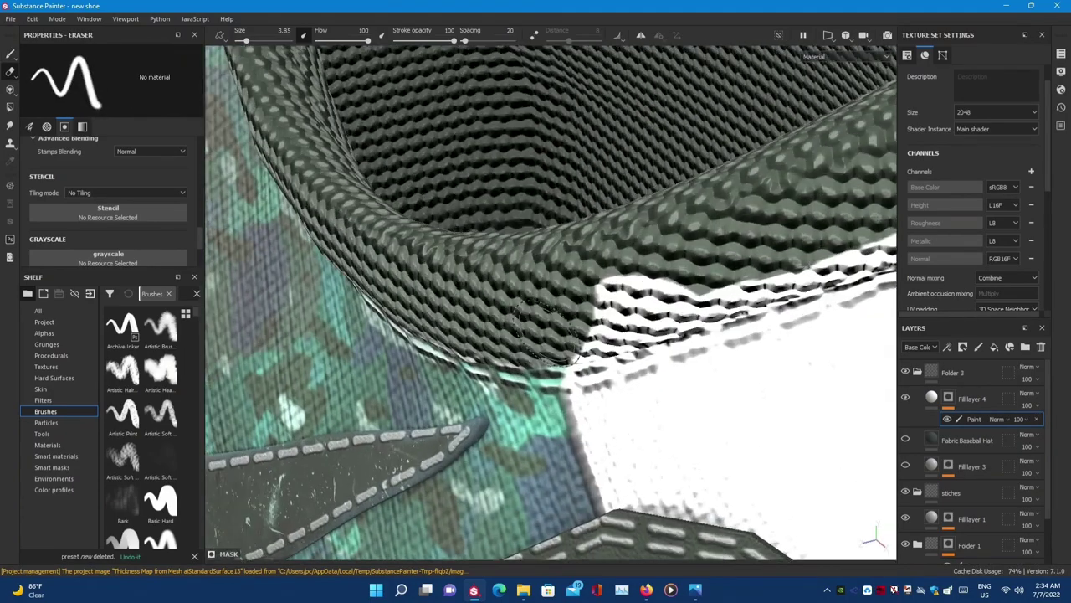
alt+drag(548, 334, 396, 458)
key(Tab)
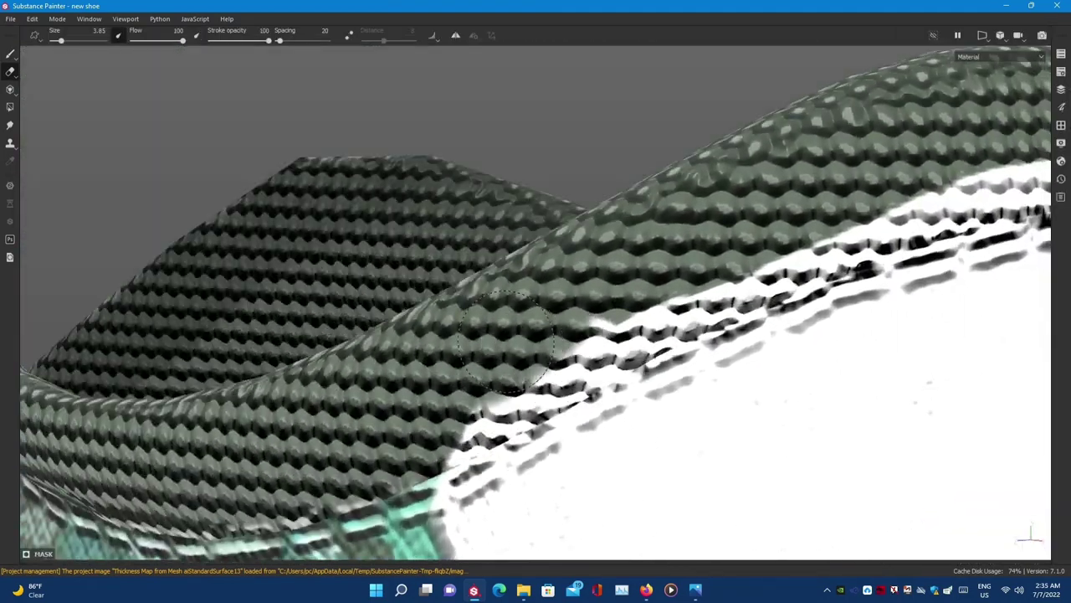
mouse_move(562, 411)
alt+mouse_down()
mouse_move(552, 310)
mouse_move(848, 478)
alt+mouse_up()
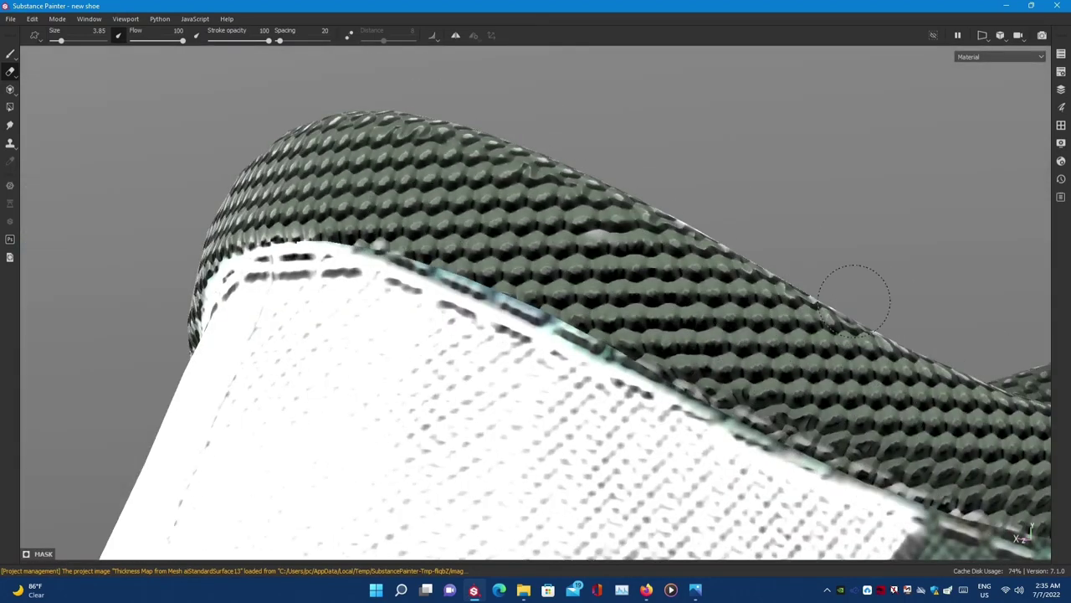
alt+drag(865, 299, 372, 350)
drag(620, 262, 729, 221)
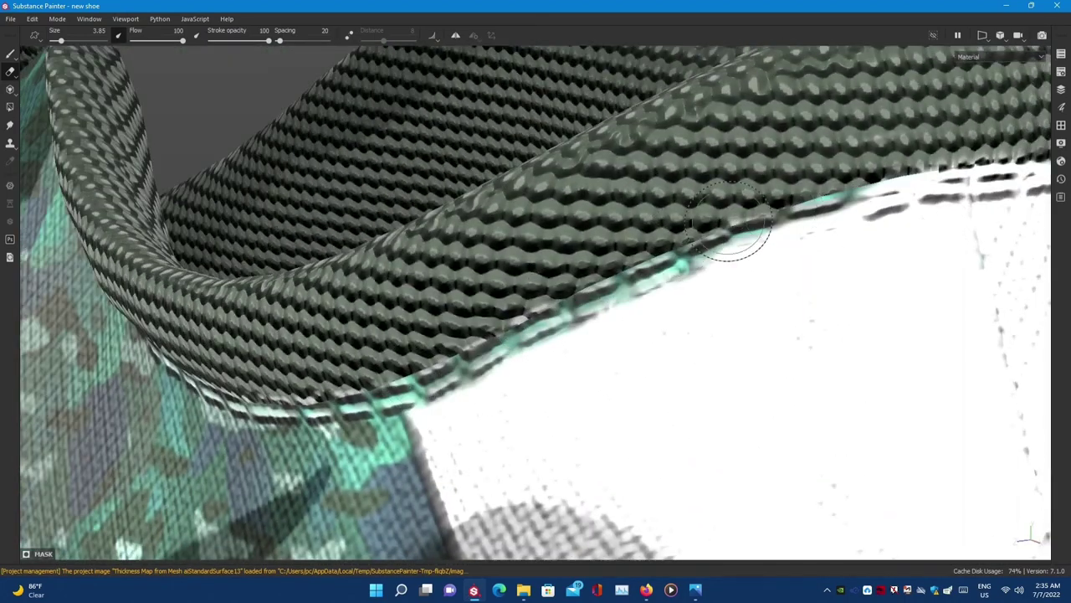
mouse_move(469, 364)
alt+mouse_down()
mouse_move(653, 327)
mouse_move(709, 279)
mouse_move(789, 335)
mouse_move(601, 329)
mouse_move(330, 253)
mouse_move(422, 327)
mouse_move(377, 234)
mouse_move(493, 311)
mouse_move(686, 362)
mouse_move(670, 402)
mouse_move(530, 440)
alt+mouse_up()
mouse_move(384, 416)
alt+mouse_down()
mouse_move(628, 449)
mouse_move(441, 334)
mouse_move(585, 351)
alt+mouse_up()
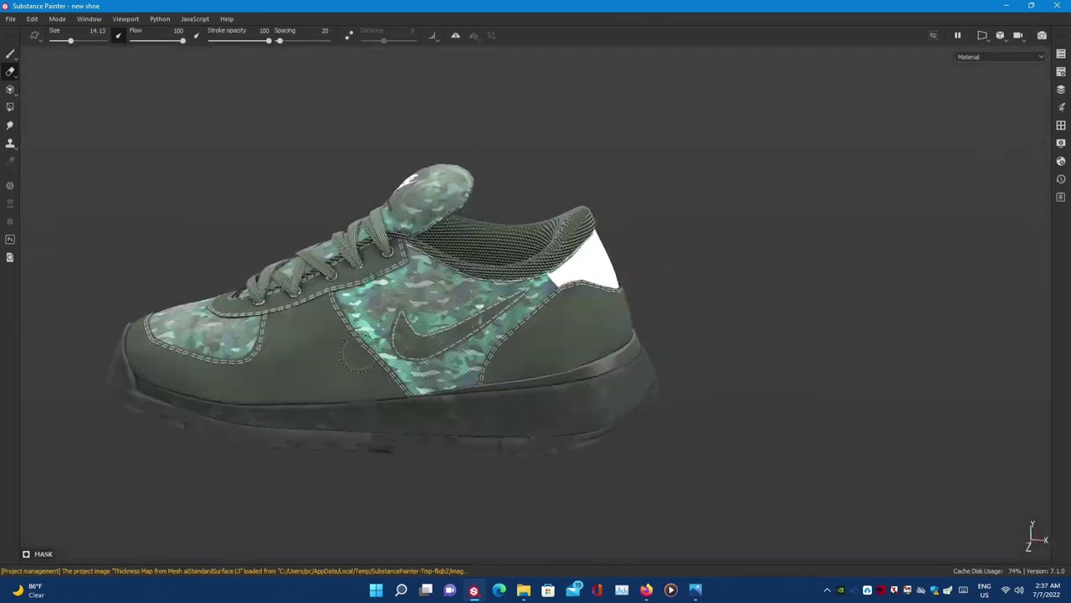
key(Tab)
- Darken Fill layer 4's heel patch colour to nearly black and make it rougher
click(108, 166)
click(126, 182)
click(502, 368)
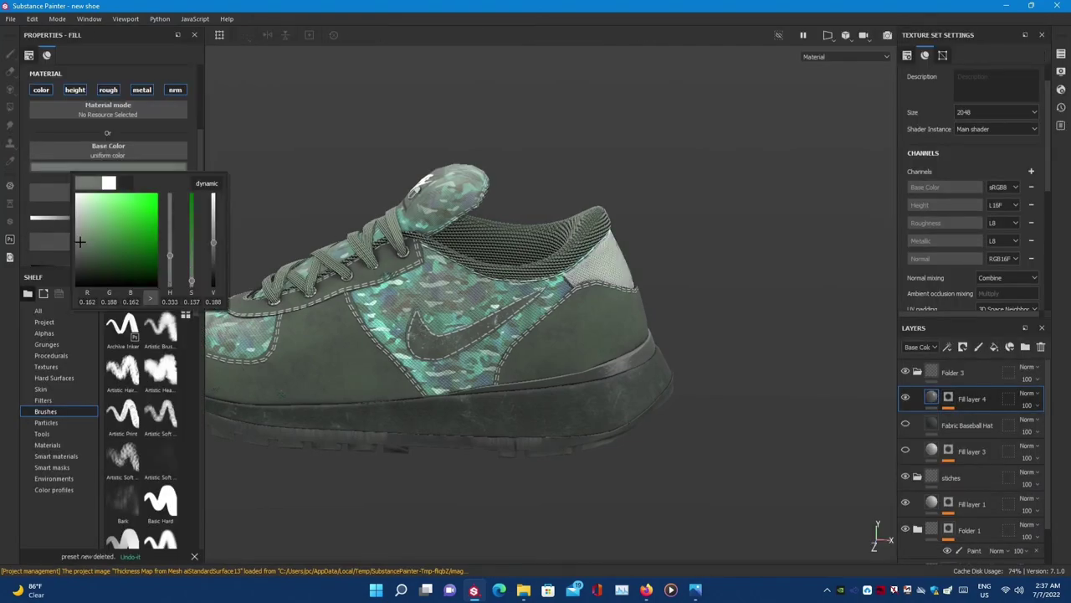
alt+drag(502, 369, 176, 186)
alt+drag(377, 318, 477, 252)
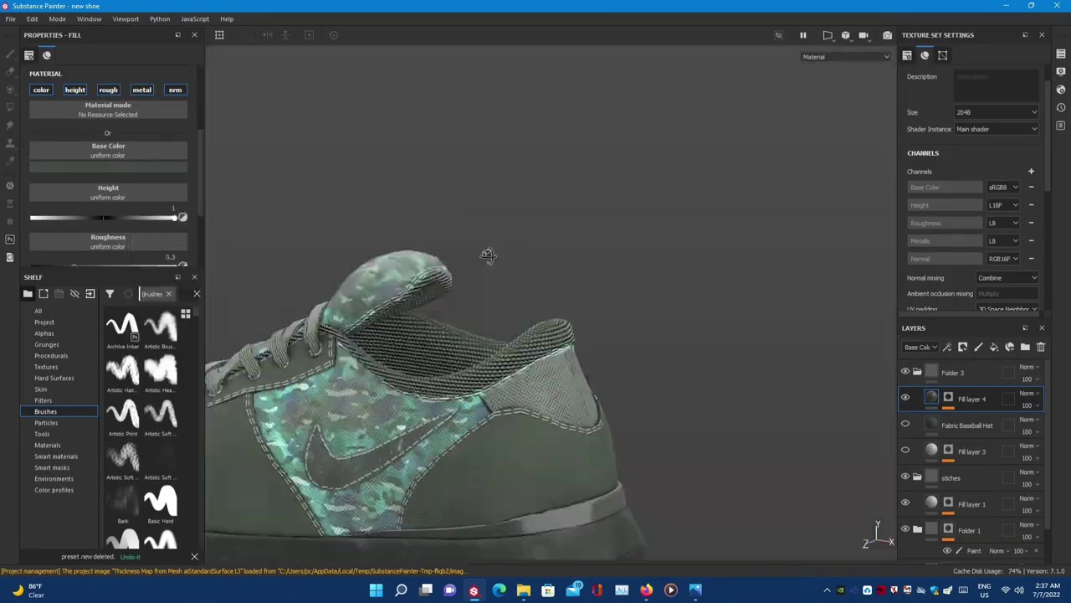
click(108, 167)
drag(268, 236, 265, 272)
mouse_move(351, 335)
alt+mouse_down()
mouse_move(686, 232)
mouse_move(503, 251)
alt+mouse_up()
scroll(109, 168, down, 3)
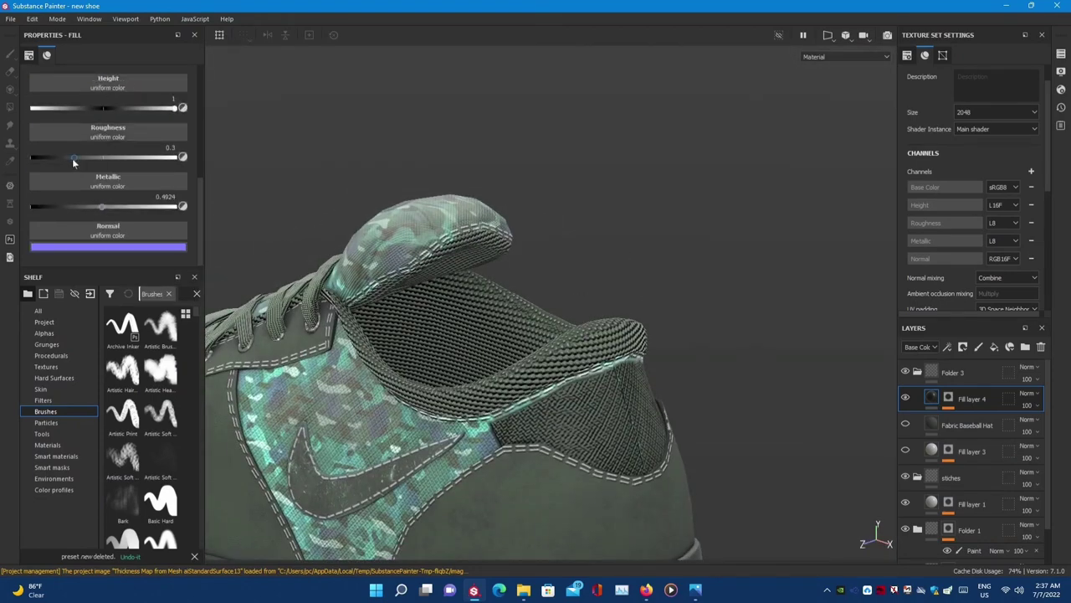
drag(73, 162, 132, 170)
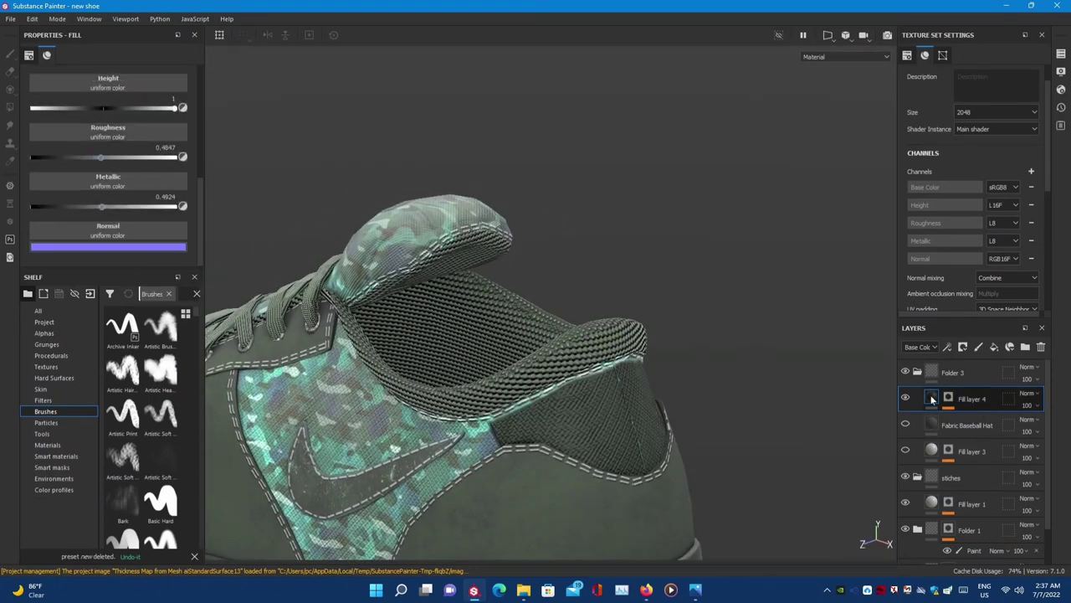
- Remove Fill layer 4's mask and create a new layer folder at the top
click(931, 400)
right_click(931, 400)
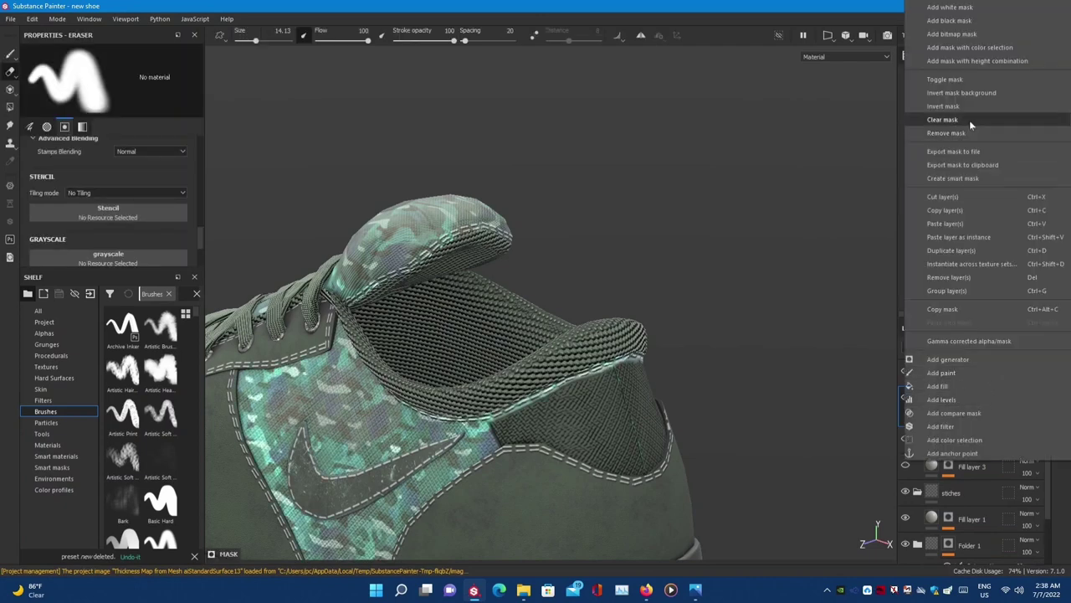
click(971, 135)
right_click(924, 370)
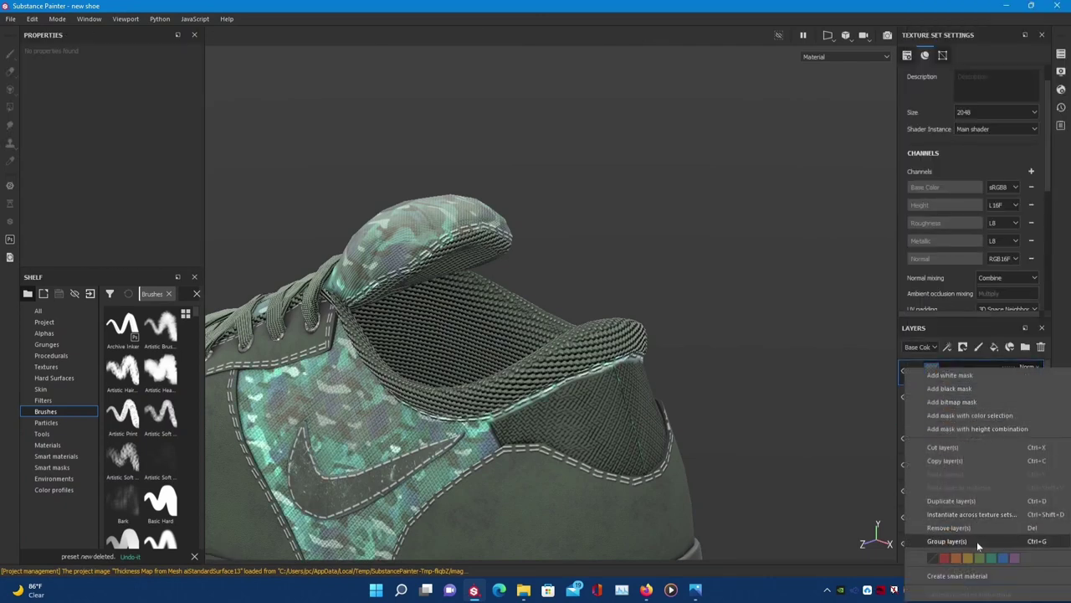
click(971, 372)
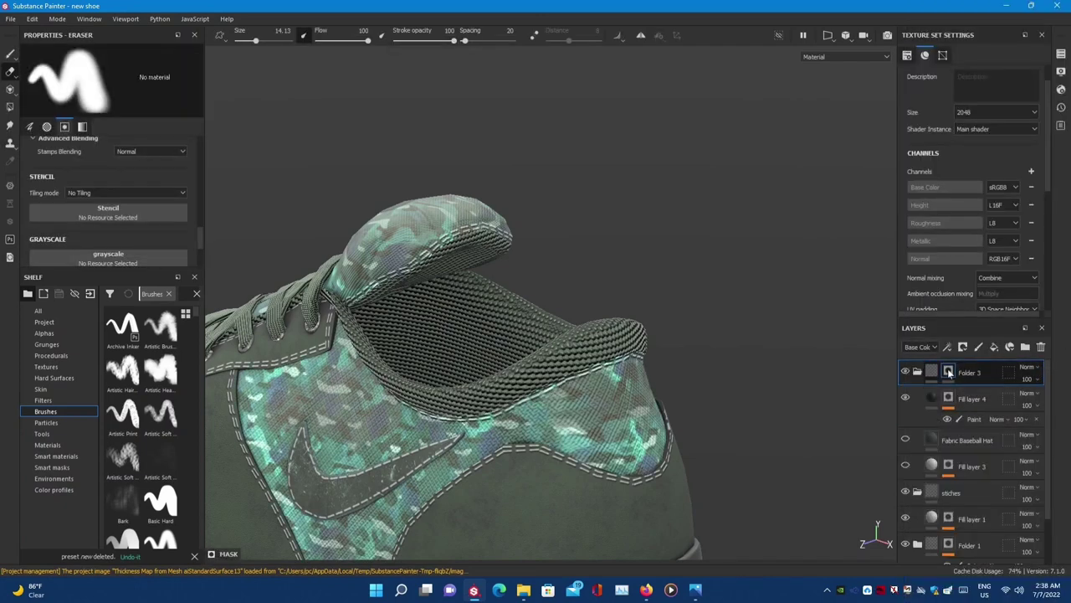
right_click(924, 370)
click(946, 370)
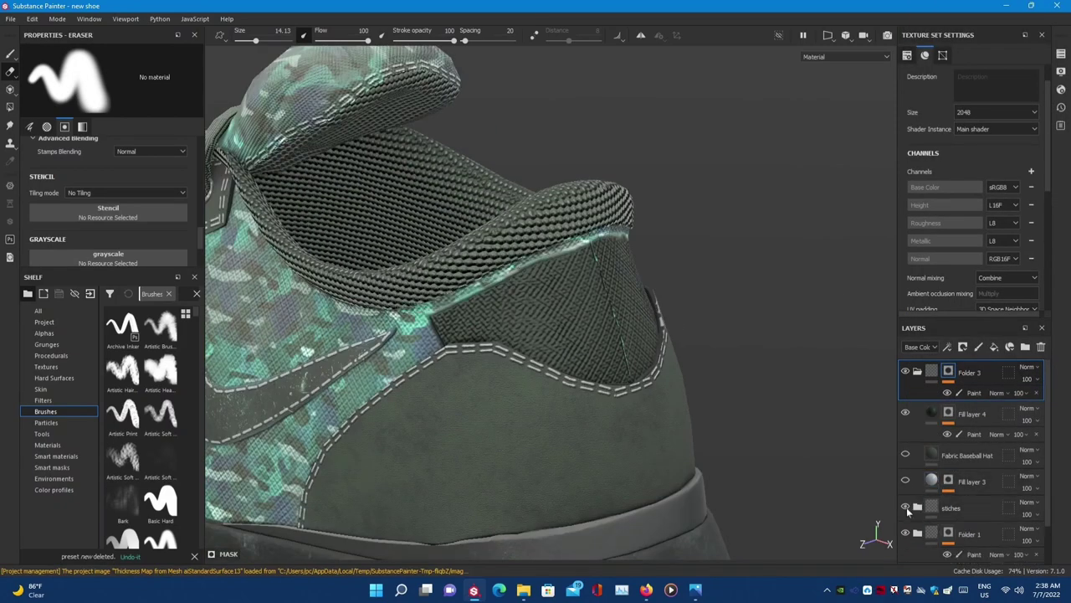
- Select Fill layer 4's paint effect and switch to the Clone tool
scroll(960, 469, down, 1)
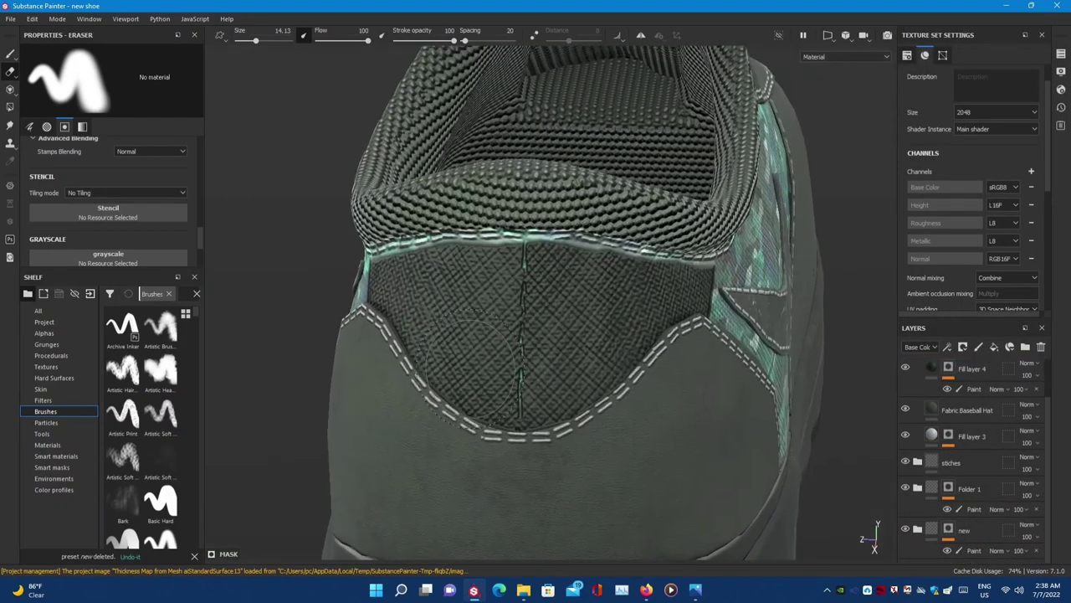
click(974, 389)
scroll(970, 418, up, 1)
key(c)
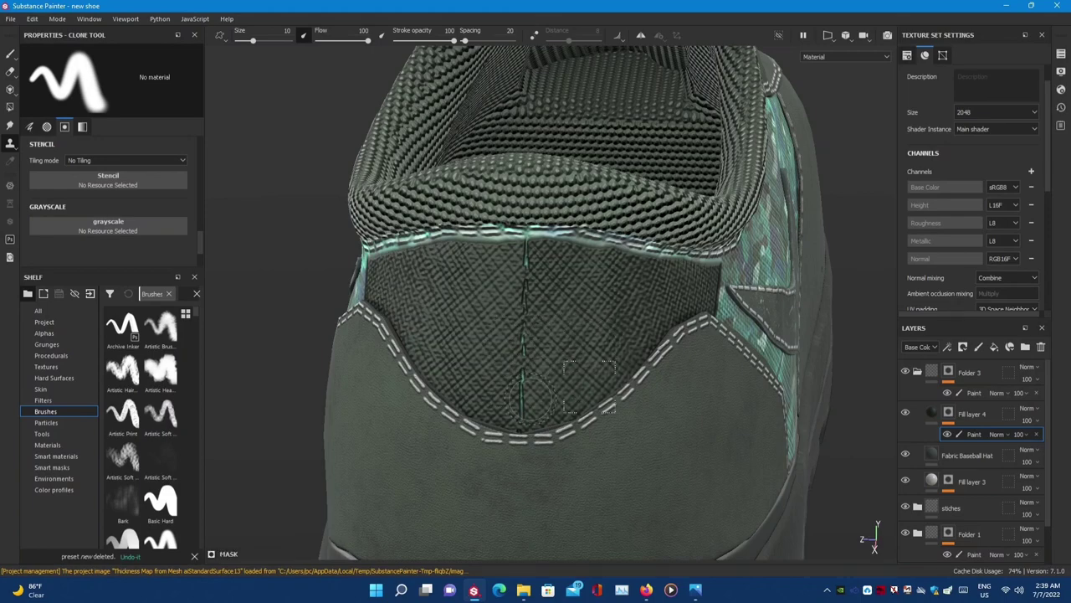
- Switch to the 2D/3D split view with F1 and return to the Clone tool
scroll(525, 400, up, 3)
scroll(536, 385, up, 3)
key(1)
key(4)
key(F1)
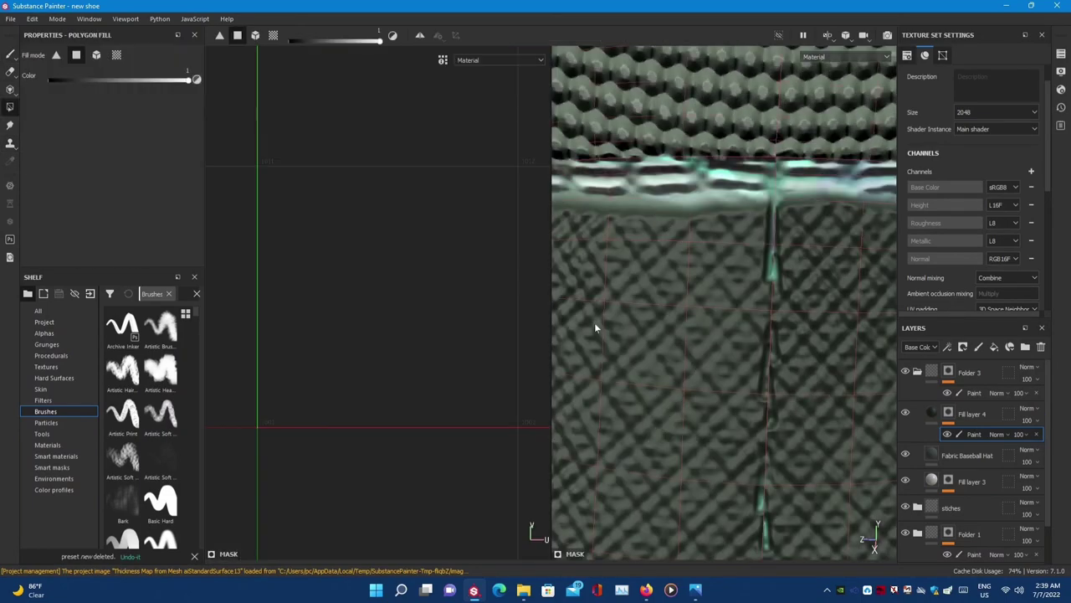
key(c)
- Zoom to the UV islands, add and delete a test Layer 1, and orbit around the heel
scroll(358, 323, up, 3)
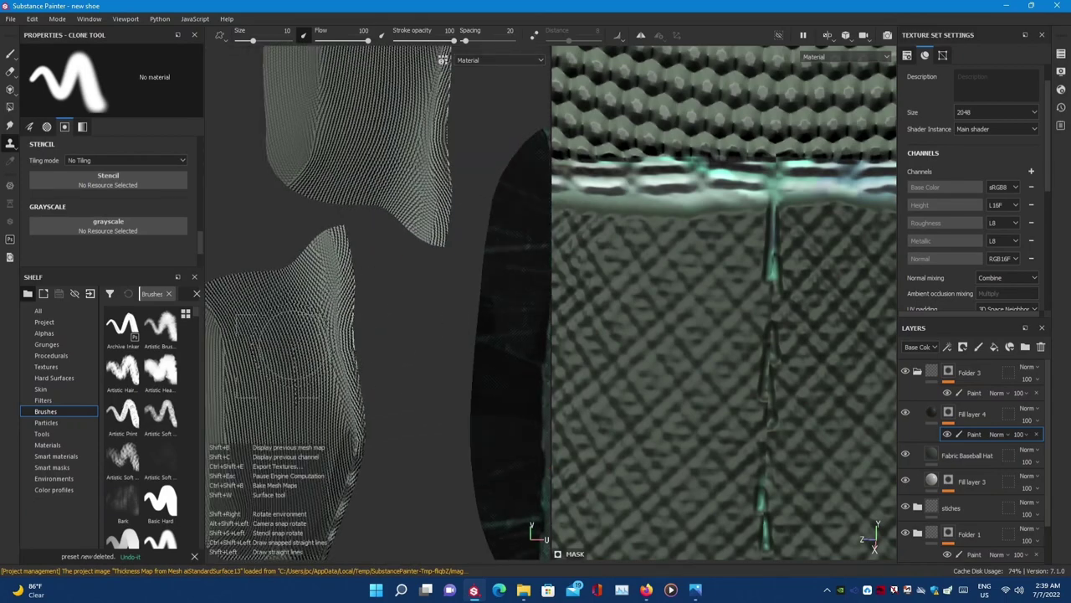
scroll(284, 368, down, 3)
scroll(290, 381, down, 3)
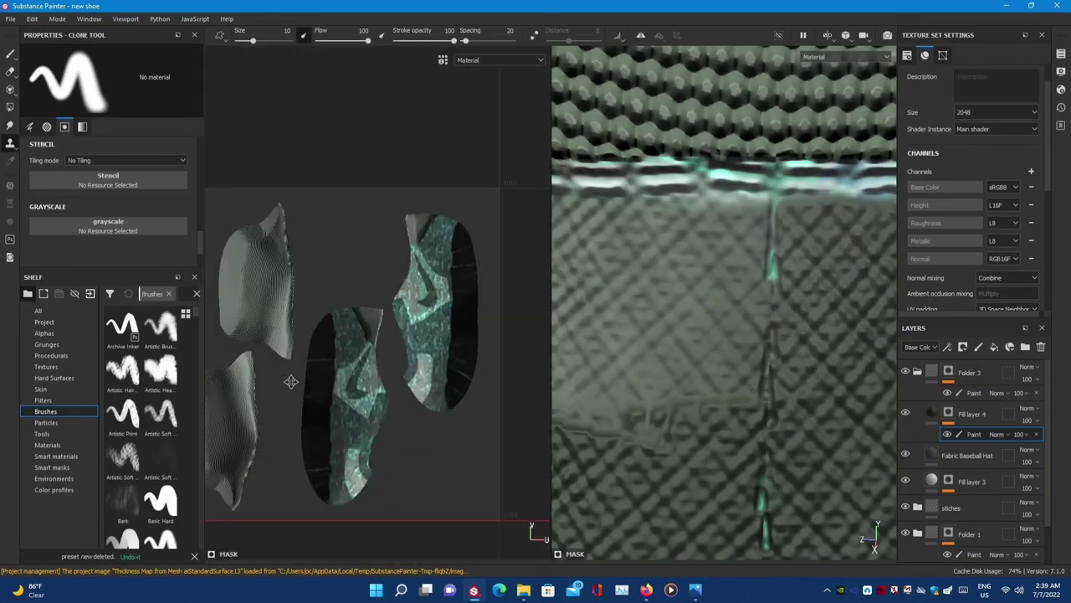
scroll(680, 335, down, 5)
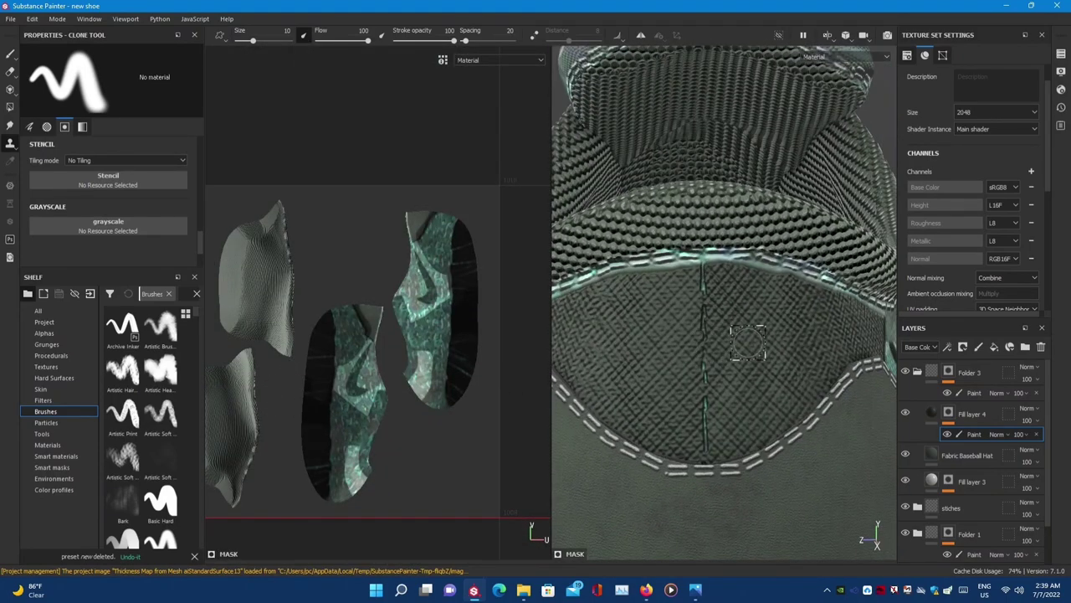
click(979, 347)
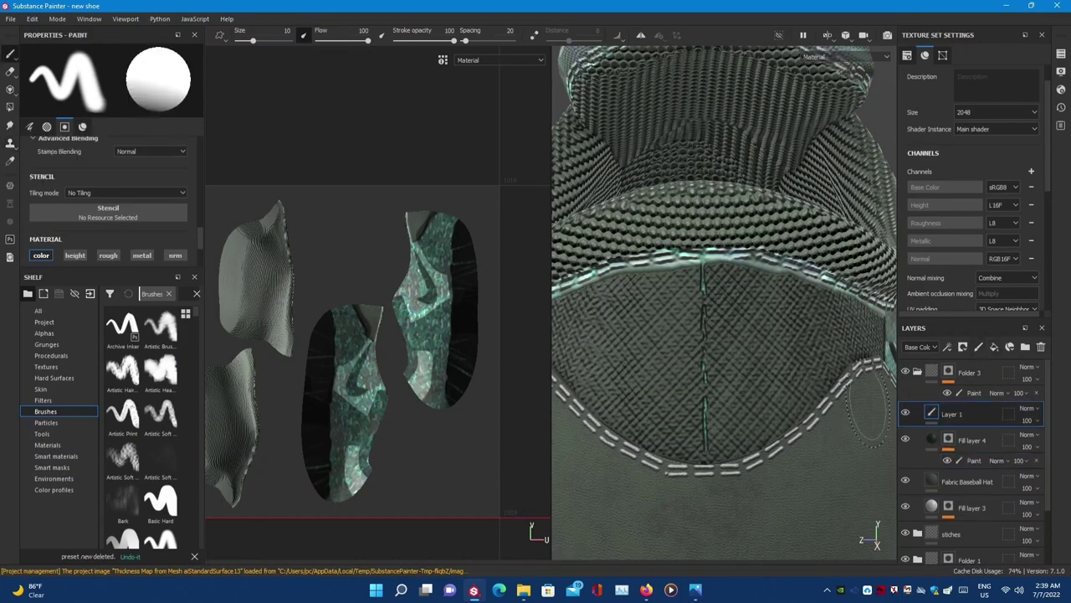
click(6, 144)
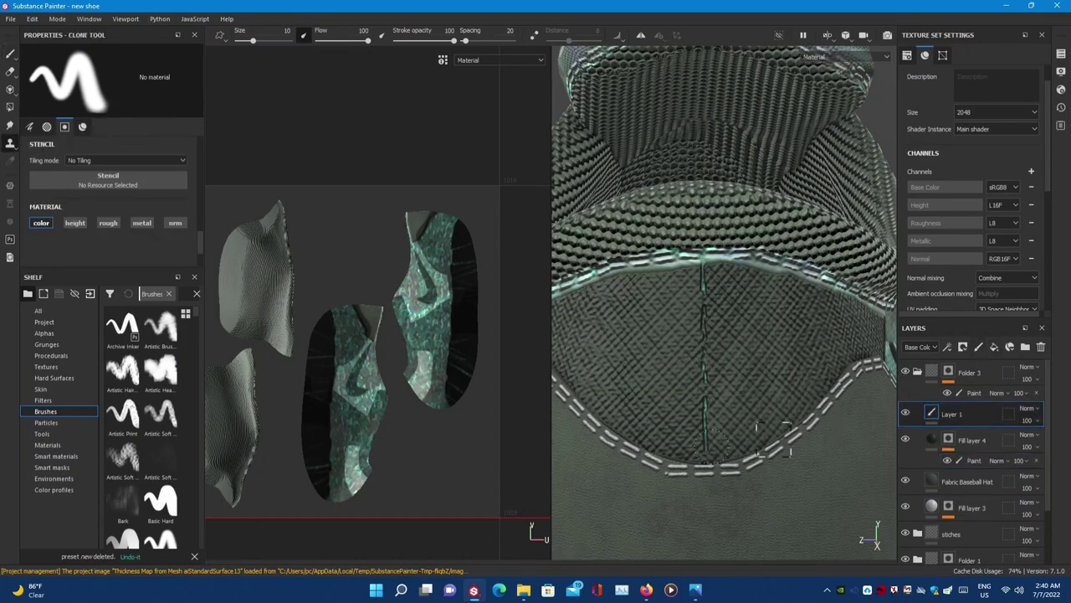
click(1040, 347)
alt+drag(778, 381, 662, 244)
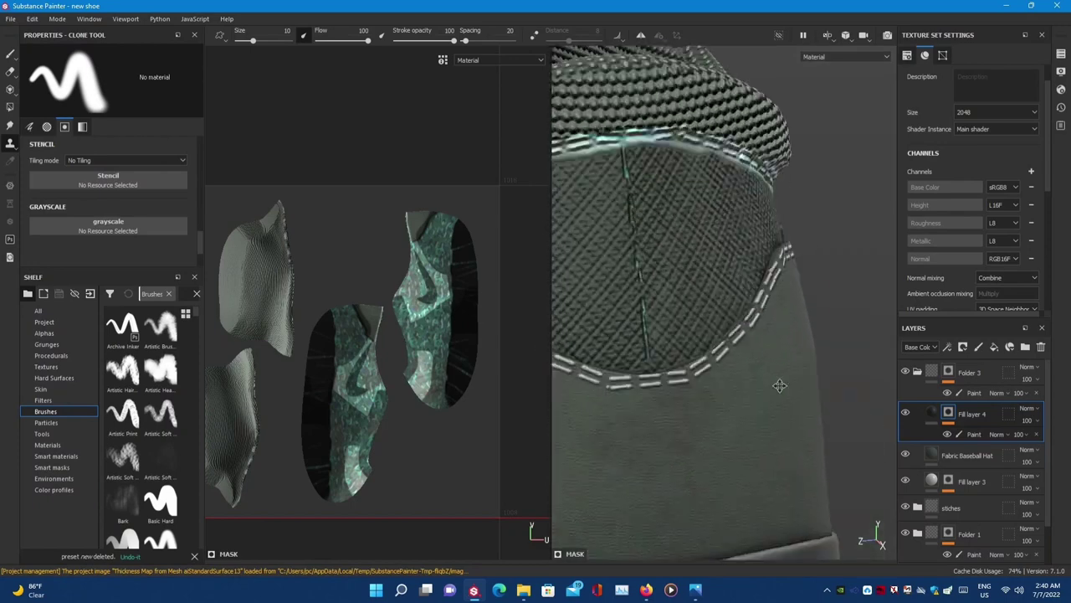
- Add Fill layer 5 with a paint effect and return the viewports to Material display
key(c)
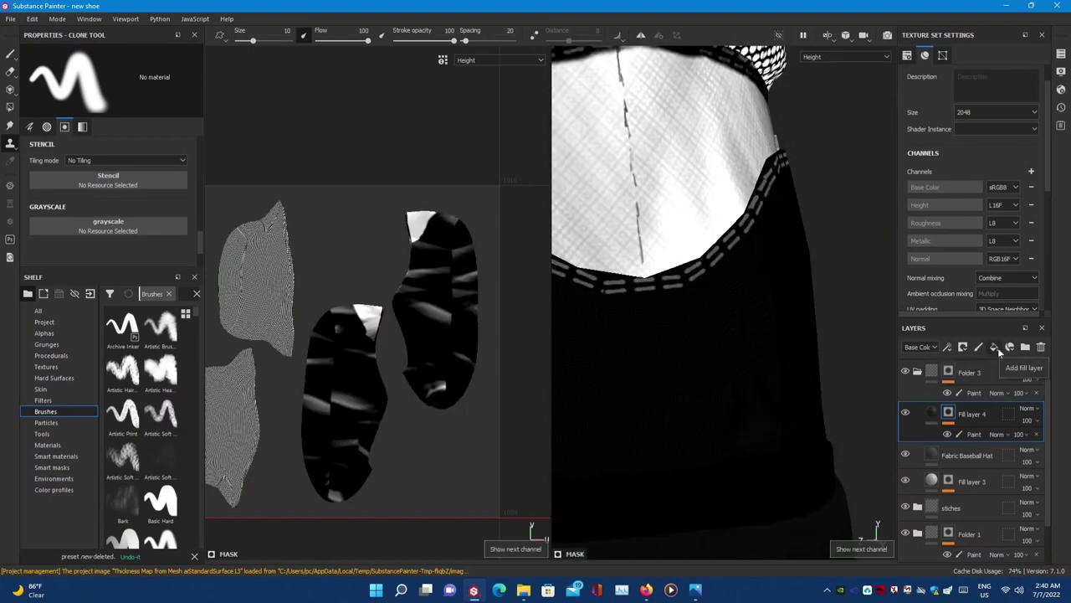
click(996, 349)
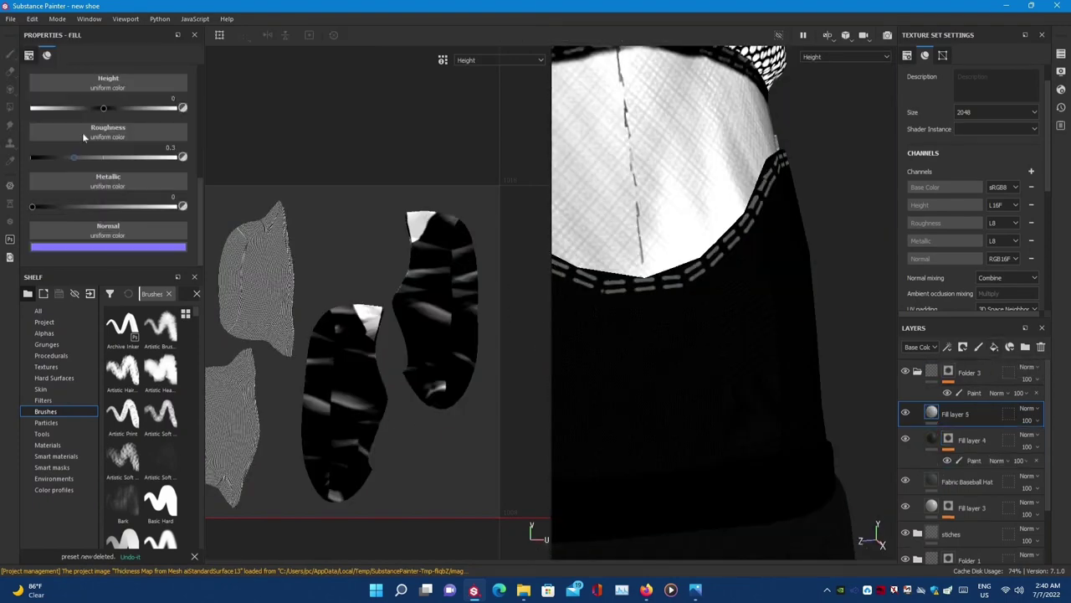
right_click(940, 417)
click(962, 251)
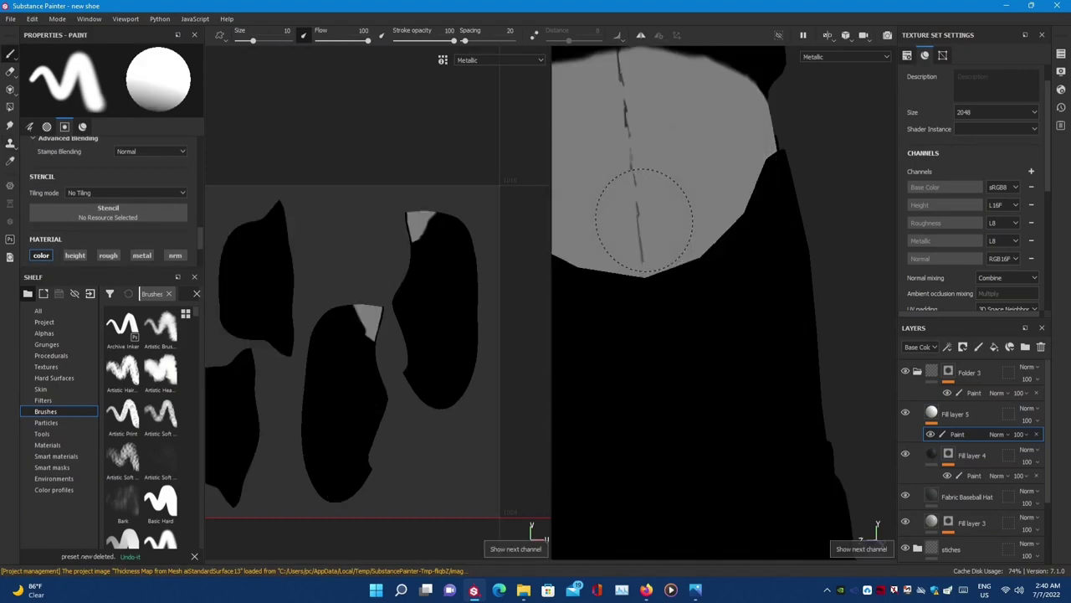
key(m)
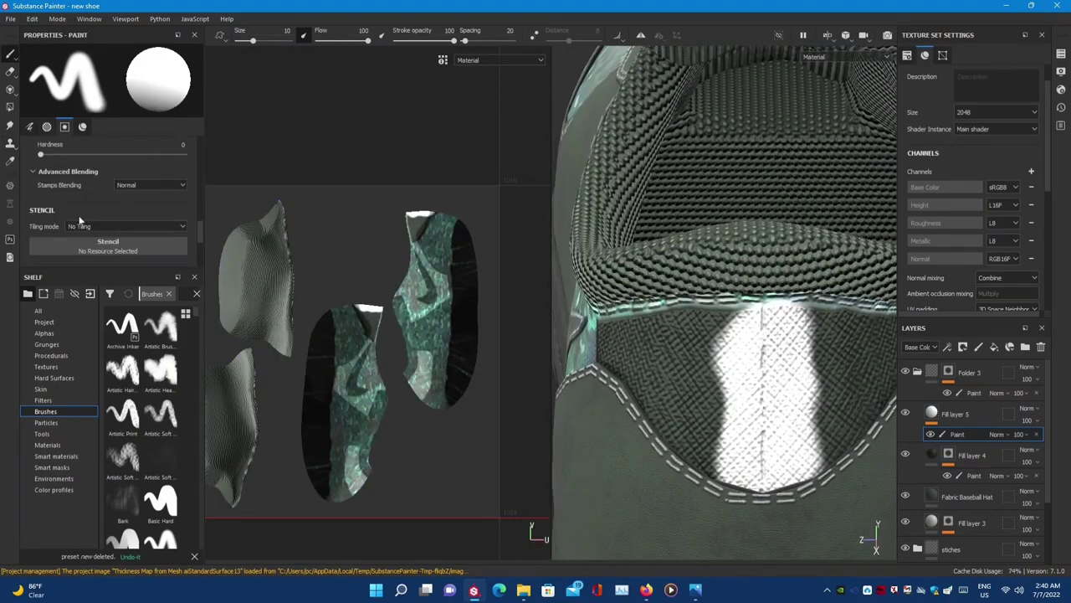
- Undo the white paint stroke on the heel
scroll(79, 207, up, 5)
scroll(75, 199, down, 5)
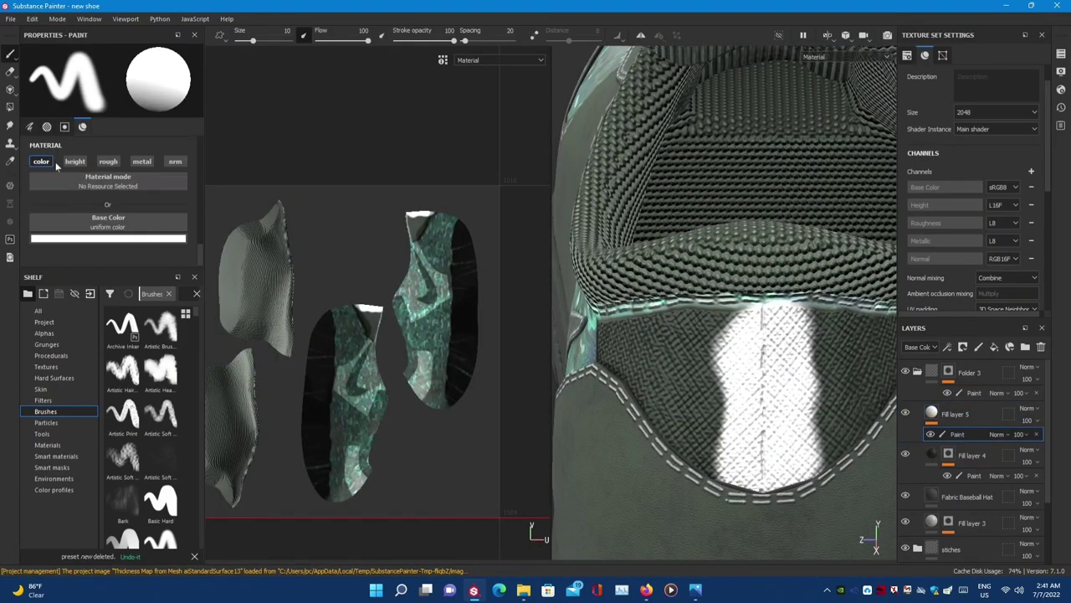
key(ctrl+z)
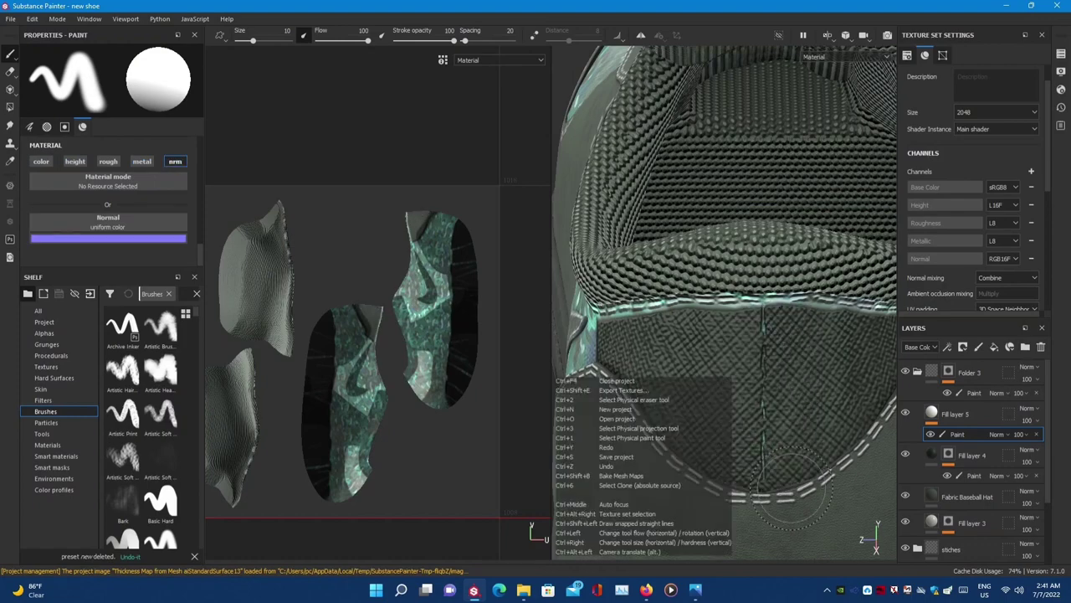
scroll(406, 382, up, 3)
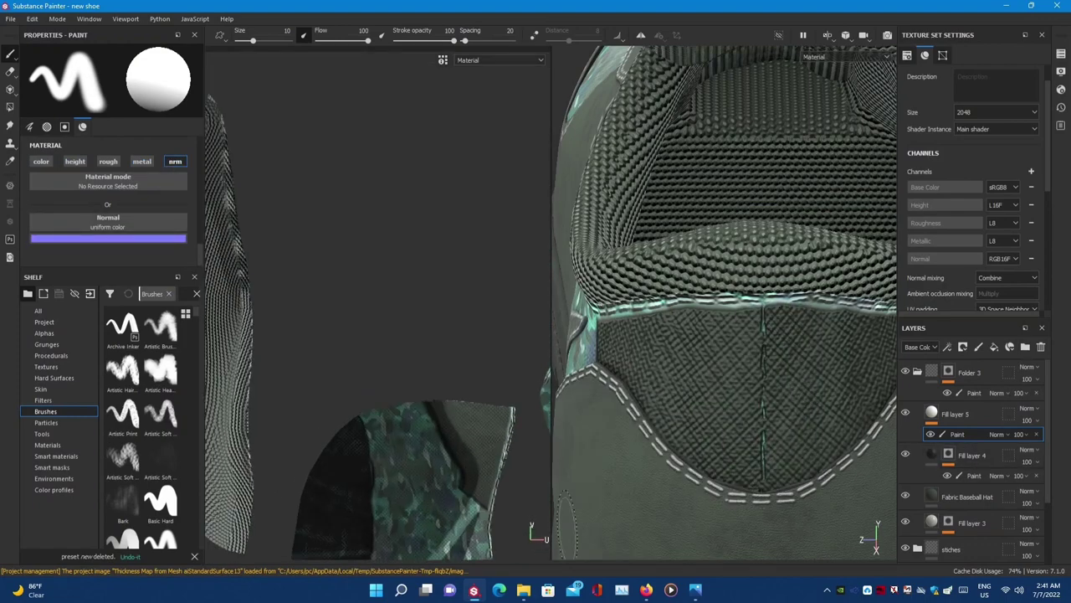
scroll(407, 382, up, 2)
scroll(394, 383, up, 2)
- Try the Smudge tool, then go back to the Clone tool
key(6)
scroll(382, 388, up, 1)
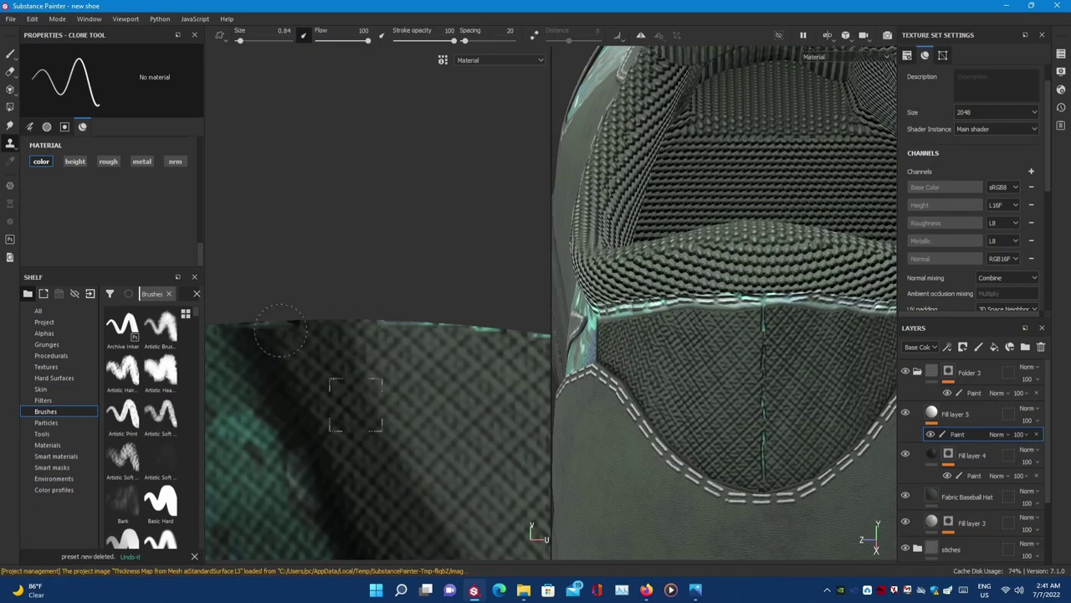
click(10, 124)
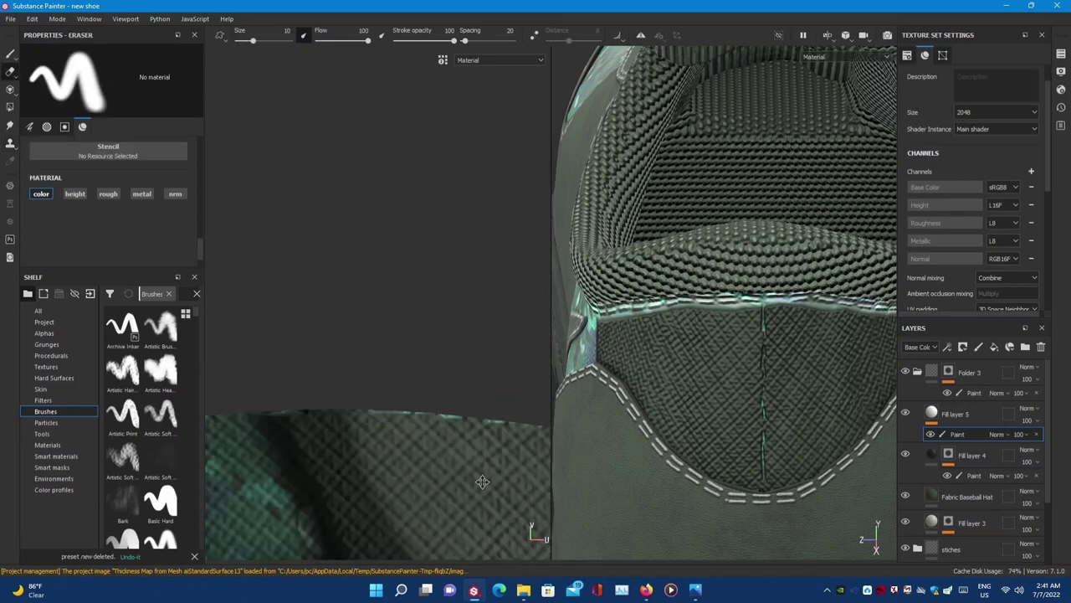
click(10, 144)
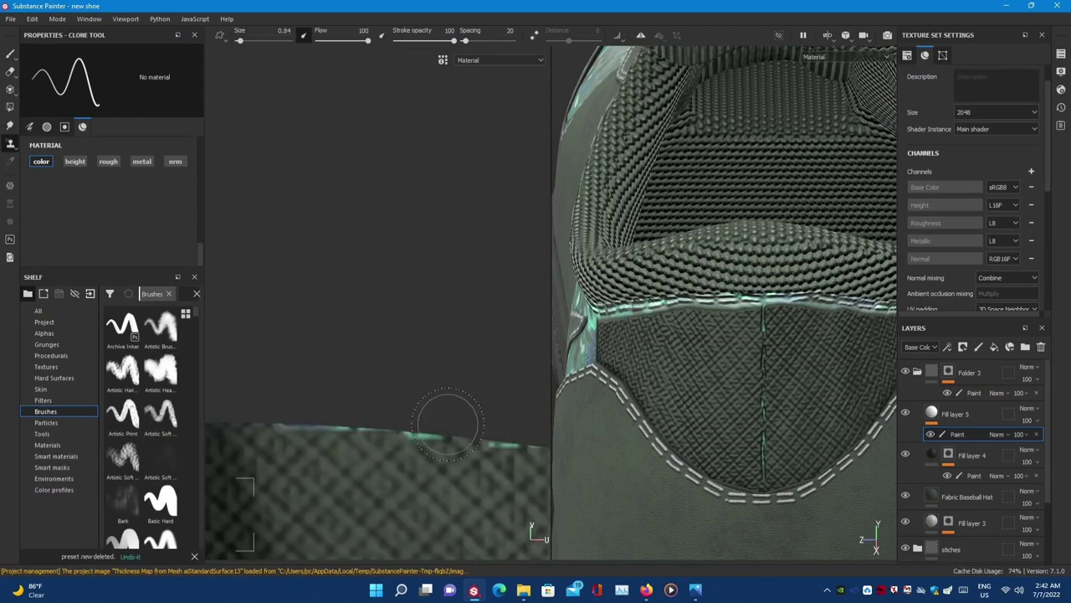
scroll(454, 411, down, 2)
scroll(455, 411, down, 3)
mouse_move(652, 393)
alt+mouse_down()
mouse_move(775, 374)
mouse_move(759, 293)
mouse_move(586, 352)
alt+mouse_up()
- Show only the 3D view and enable colour and height channels on Fill layer 5
key(F2)
key(1)
mouse_move(538, 393)
alt+mouse_down()
mouse_move(350, 293)
mouse_move(435, 318)
alt+mouse_up()
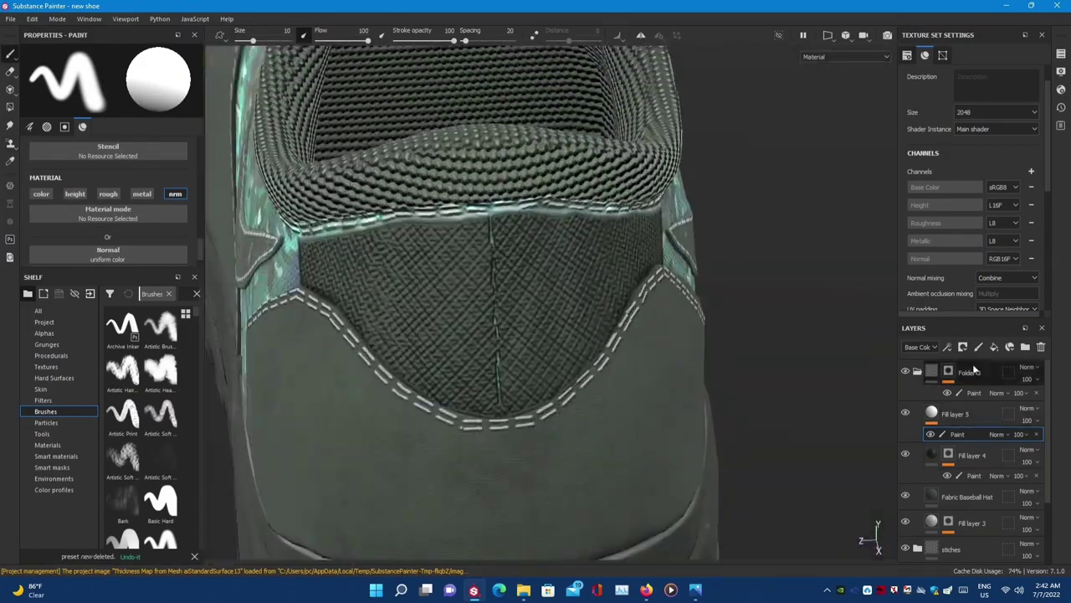
click(909, 417)
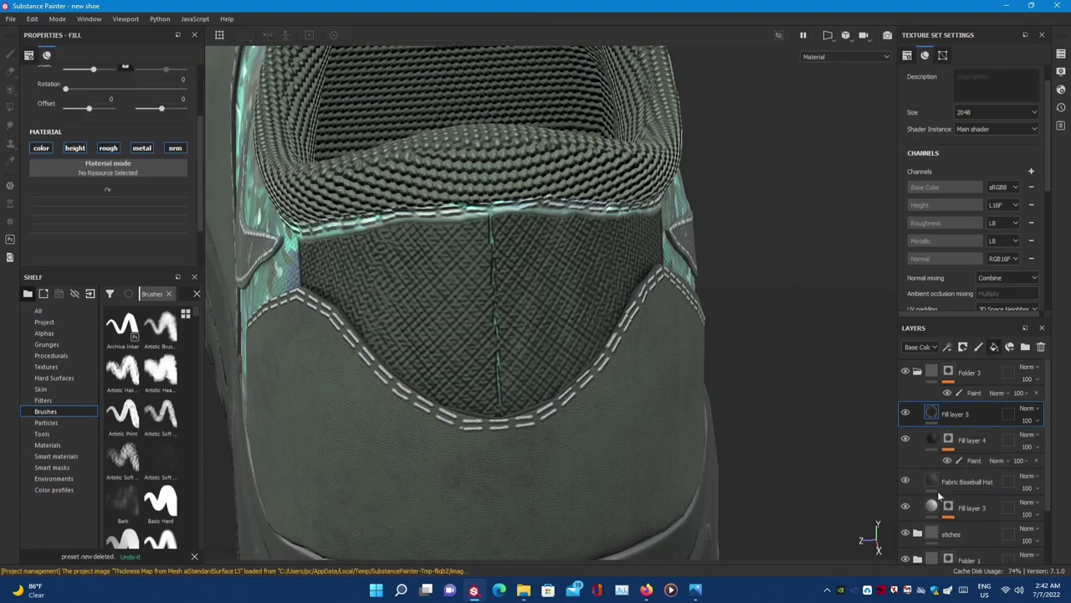
click(41, 148)
click(75, 148)
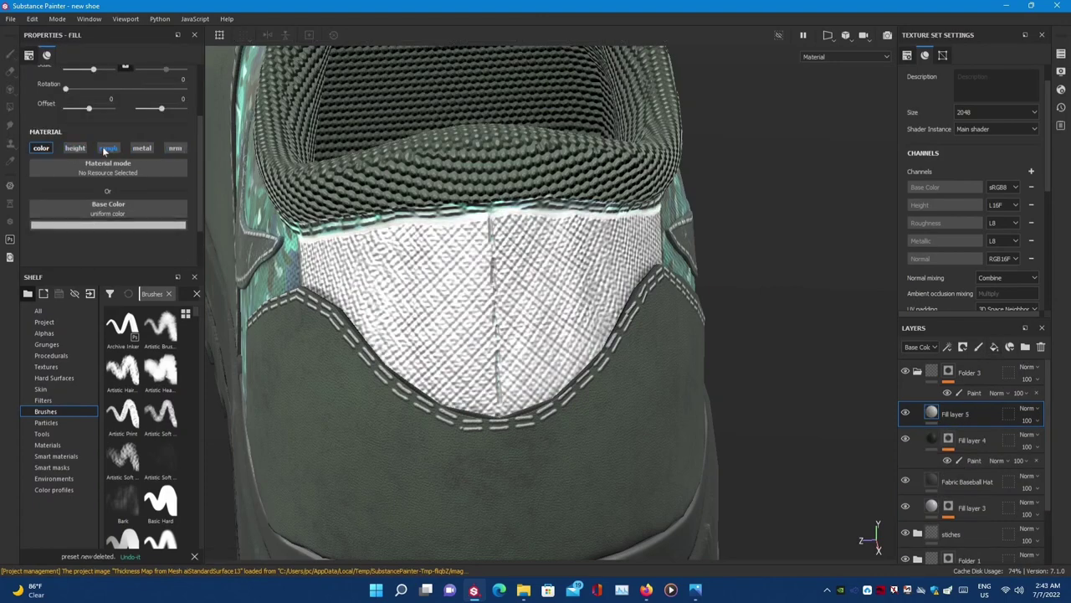
- Set Fill layer 5's base colour to white and orbit to a side view of the heel
click(108, 224)
drag(223, 251, 224, 311)
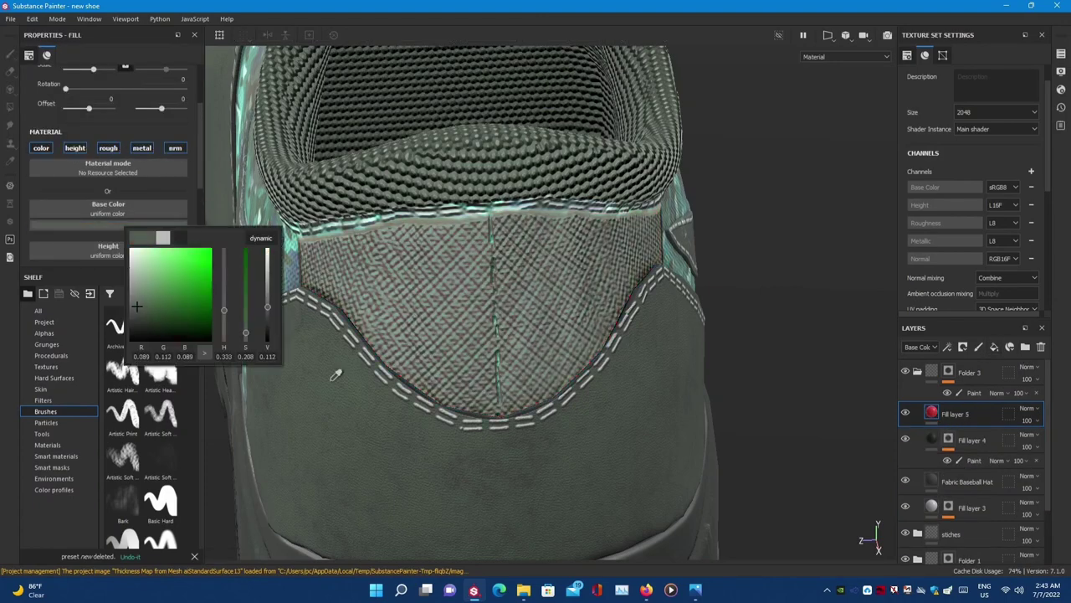
mouse_move(268, 251)
mouse_down()
mouse_move(268, 328)
mouse_move(268, 249)
mouse_up()
mouse_move(503, 334)
alt+mouse_down()
mouse_move(613, 340)
mouse_move(734, 275)
alt+mouse_up()
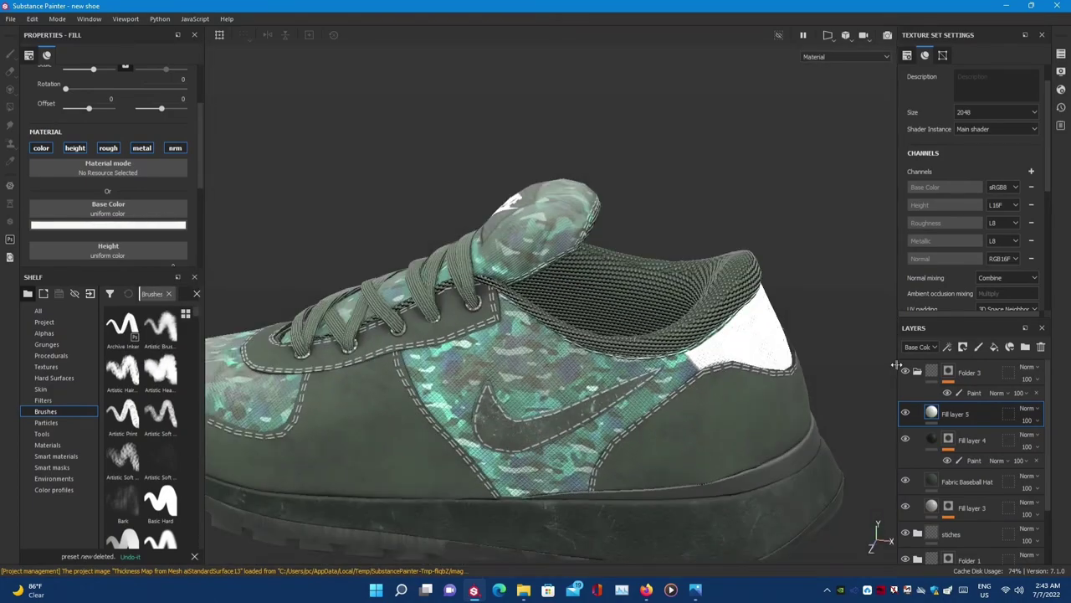
scroll(75, 235, down, 3)
scroll(75, 234, down, 1)
alt+drag(535, 335, 717, 354)
scroll(718, 354, up, 5)
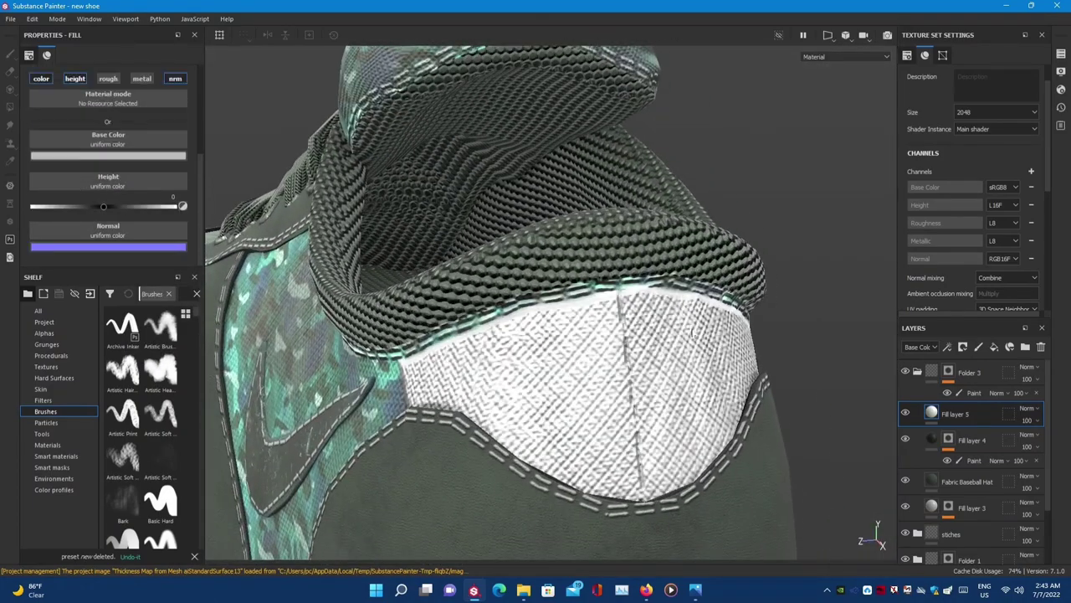
key(1)
alt+drag(837, 368, 795, 351)
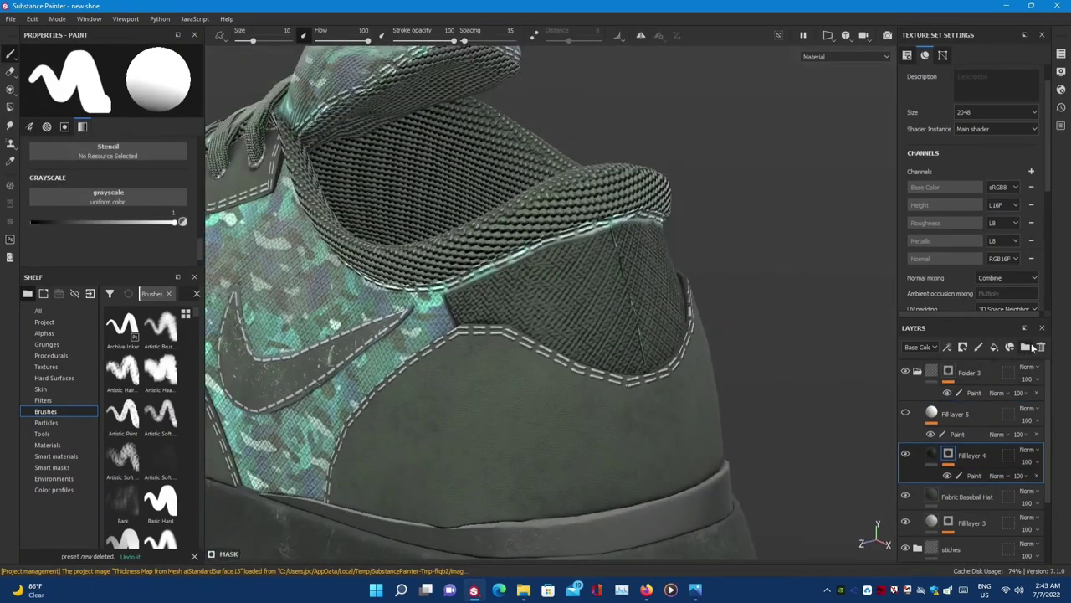
- Make Fill layer 5 visible and give it a black paintable mask
click(905, 413)
click(934, 412)
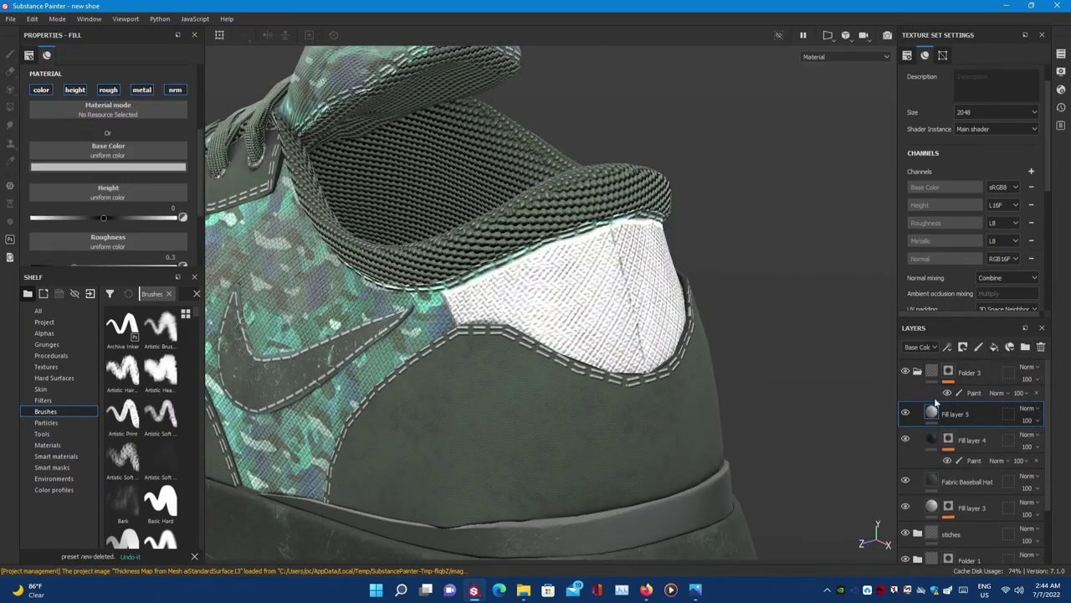
click(950, 72)
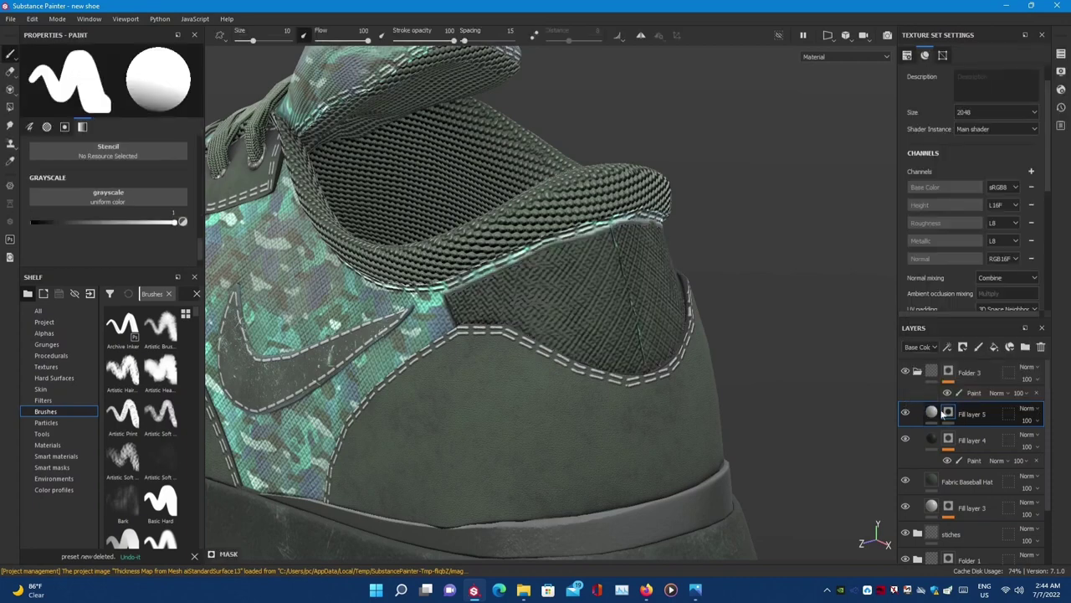
click(971, 413)
right_click(975, 413)
click(990, 414)
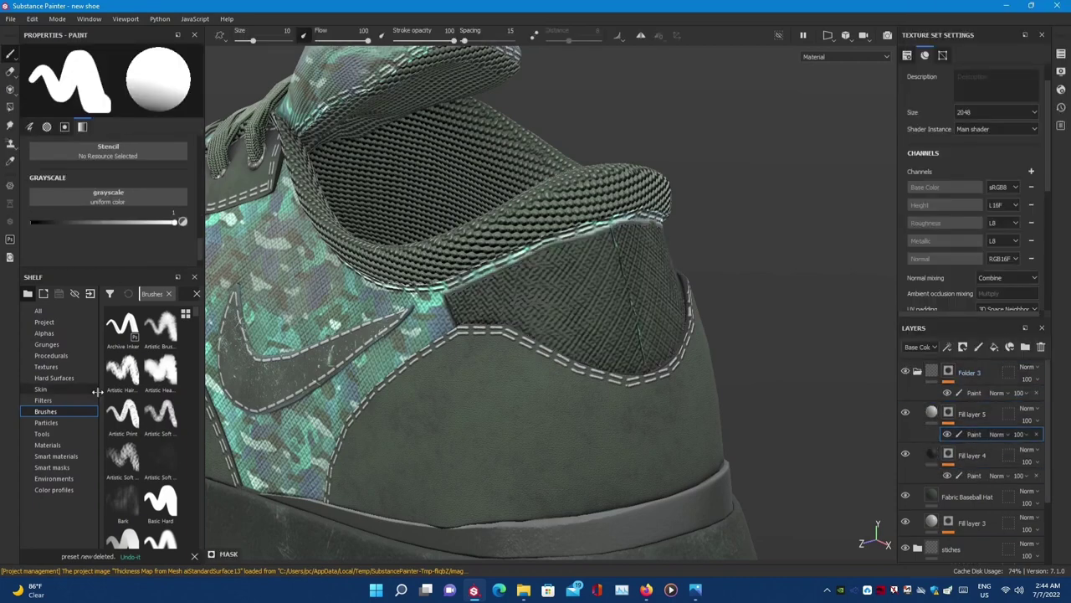
- Set up a Basic Hard brush with the Square Triangle X alpha at size about 6.57
click(173, 508)
click(108, 183)
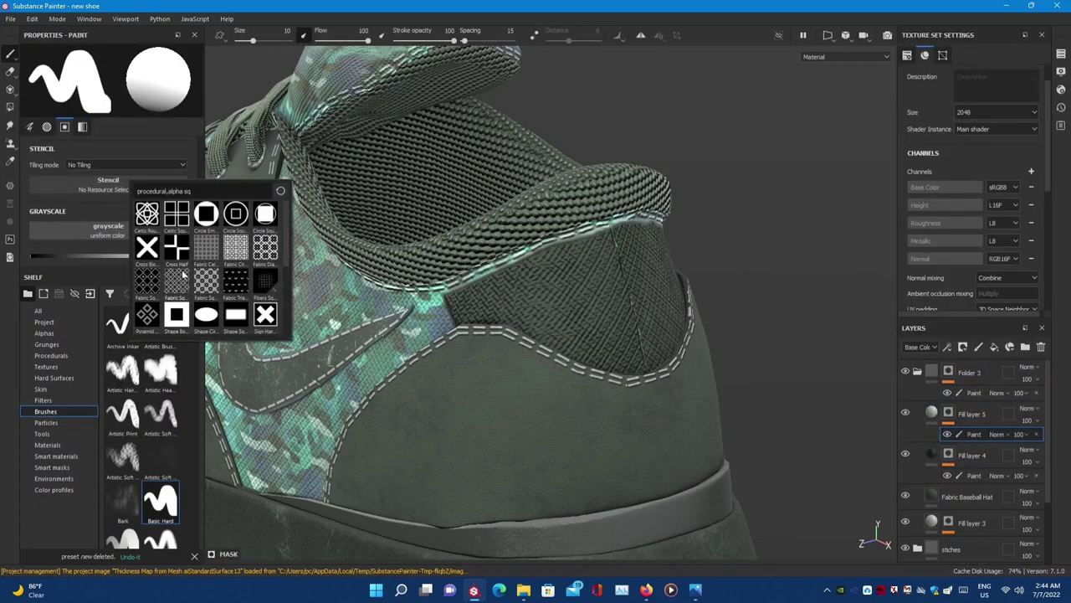
click(146, 316)
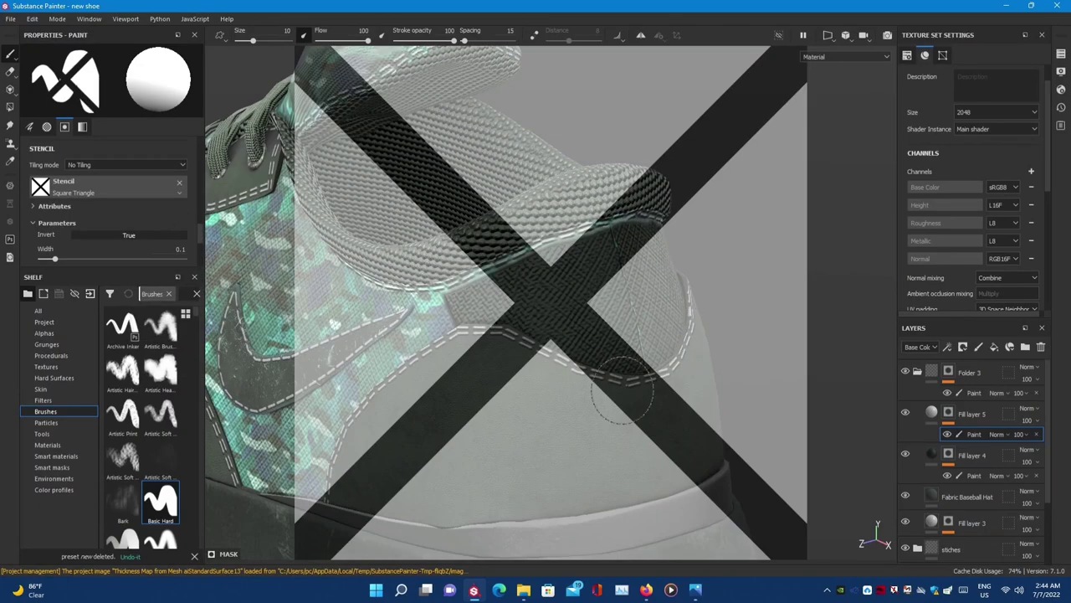
mouse_move(619, 368)
alt+mouse_down()
mouse_move(741, 469)
mouse_move(737, 486)
alt+mouse_up()
click(178, 182)
click(41, 237)
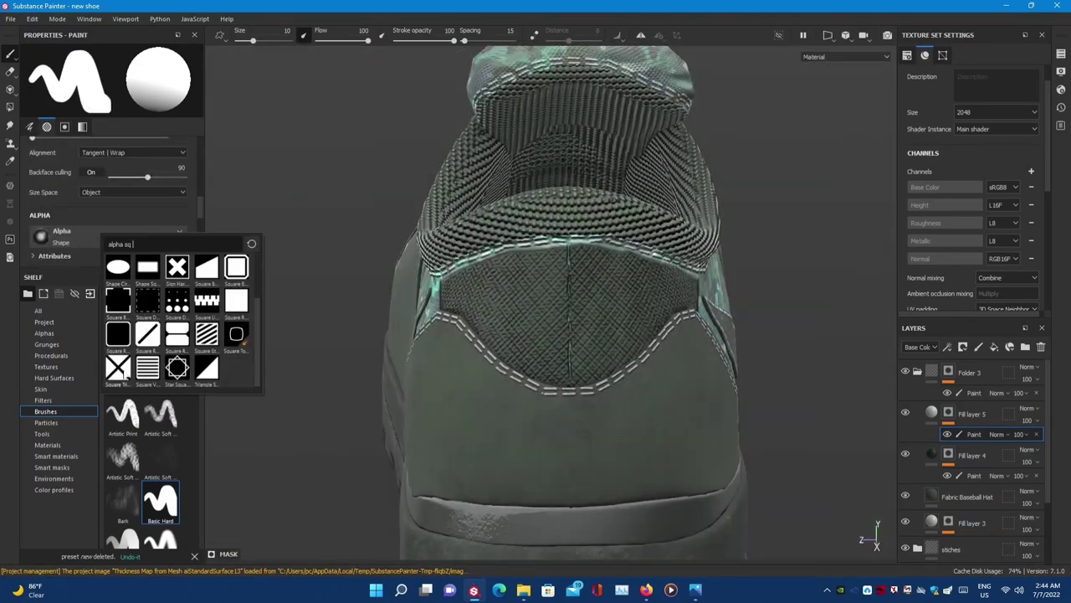
click(179, 258)
scroll(430, 311, up, 3)
scroll(416, 335, up, 3)
mouse_move(416, 338)
alt+mouse_down()
mouse_move(408, 310)
mouse_move(435, 469)
alt+mouse_up()
- Frame the shoe and switch the brush alpha to Square Round Border
key(f)
scroll(444, 505, up, 3)
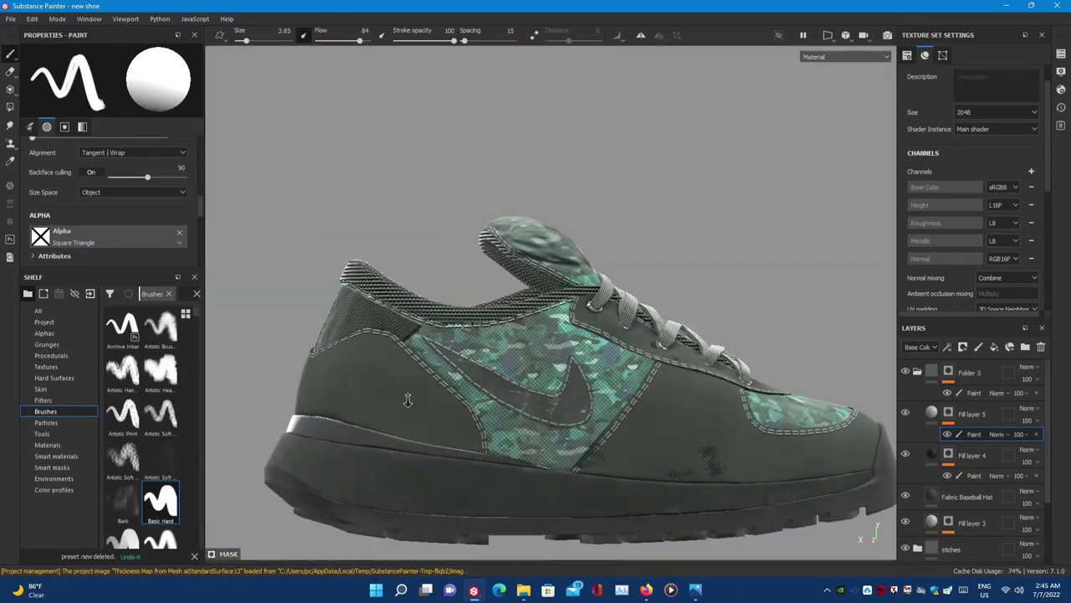
scroll(444, 506, up, 5)
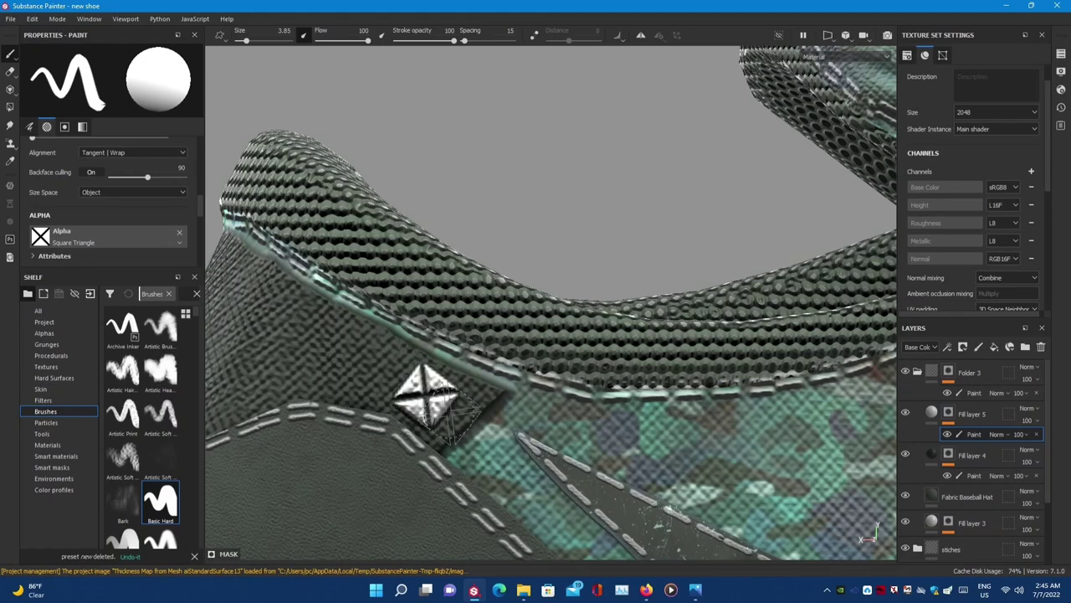
scroll(549, 340, down, 5)
click(41, 237)
click(288, 303)
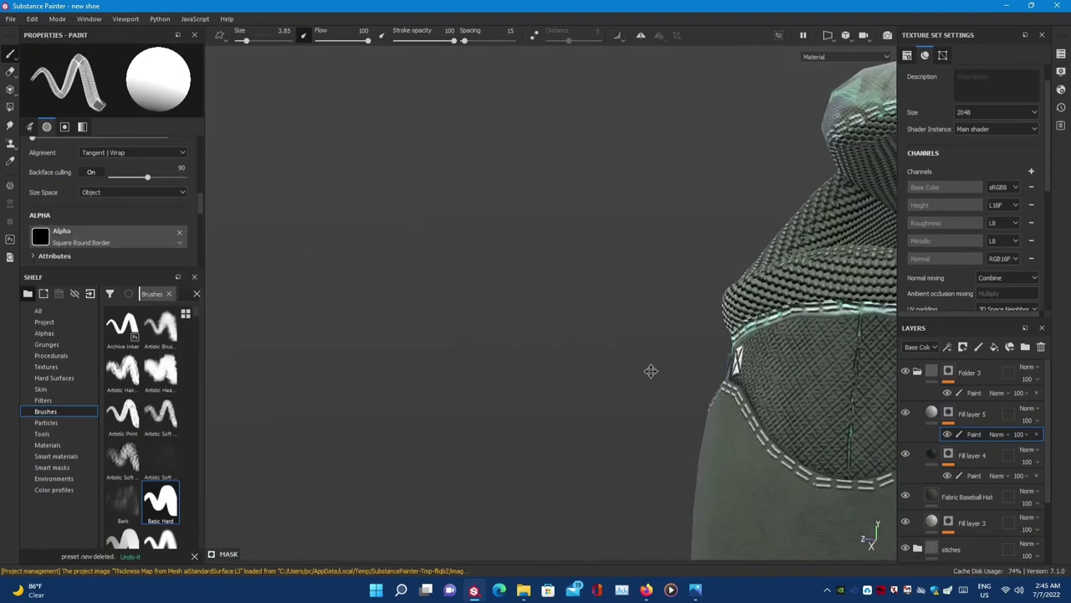
- Turn to a rear heel view and reset the brush alpha to uniform colour
alt+drag(648, 371, 577, 352)
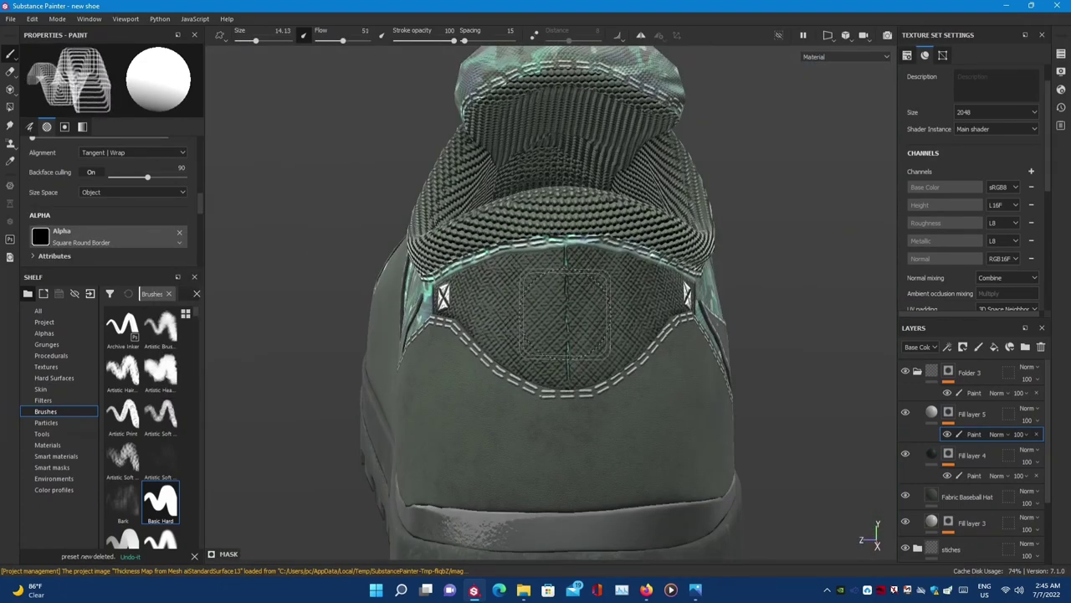
alt+drag(636, 302, 544, 332)
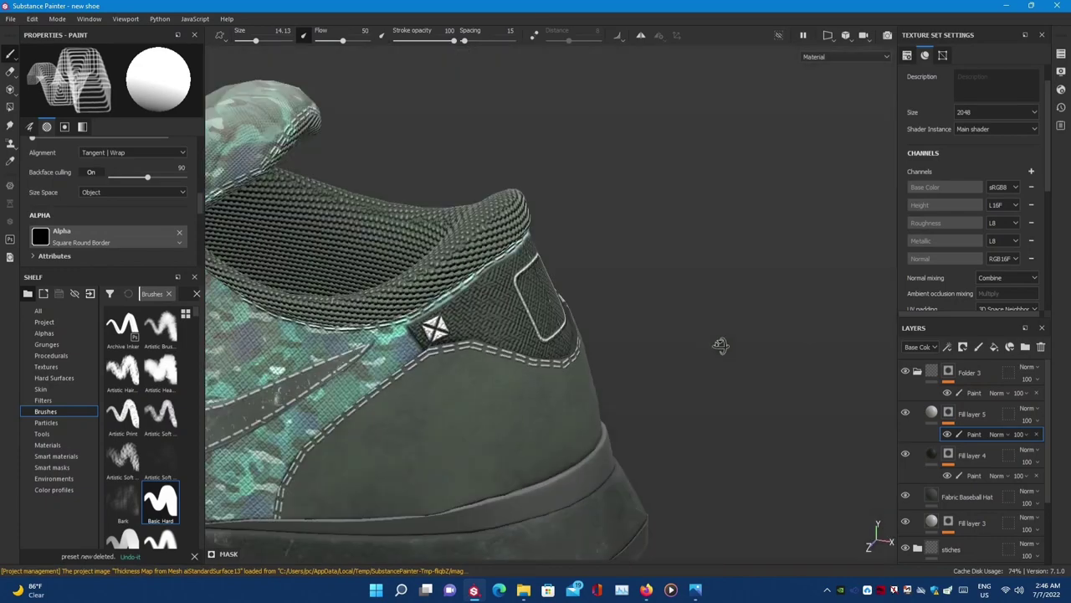
scroll(544, 331, up, 3)
click(40, 236)
click(223, 277)
- Load the 123 Nike logo alpha on a fine 3.84 brush and stamp it onto the heel
click(160, 500)
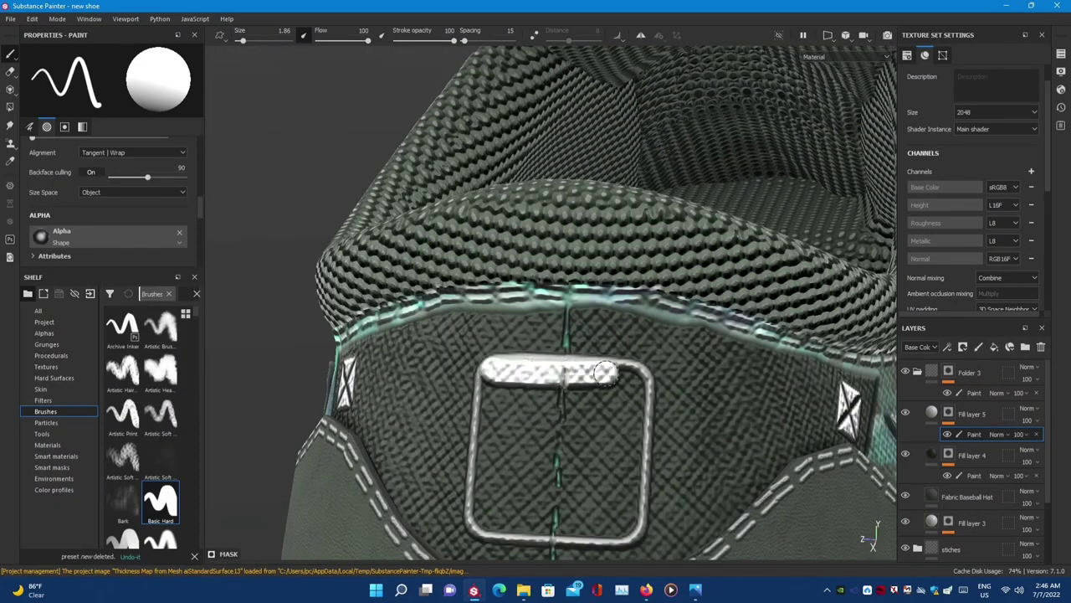
scroll(478, 493, down, 5)
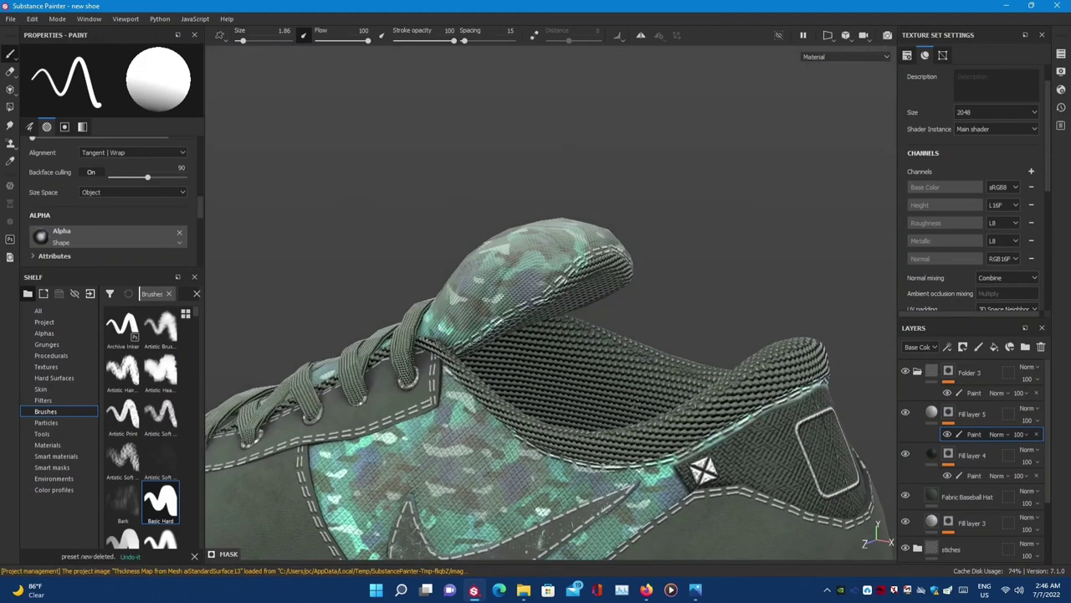
alt+drag(479, 494, 377, 334)
scroll(377, 334, up, 3)
click(40, 237)
triple_click(167, 239)
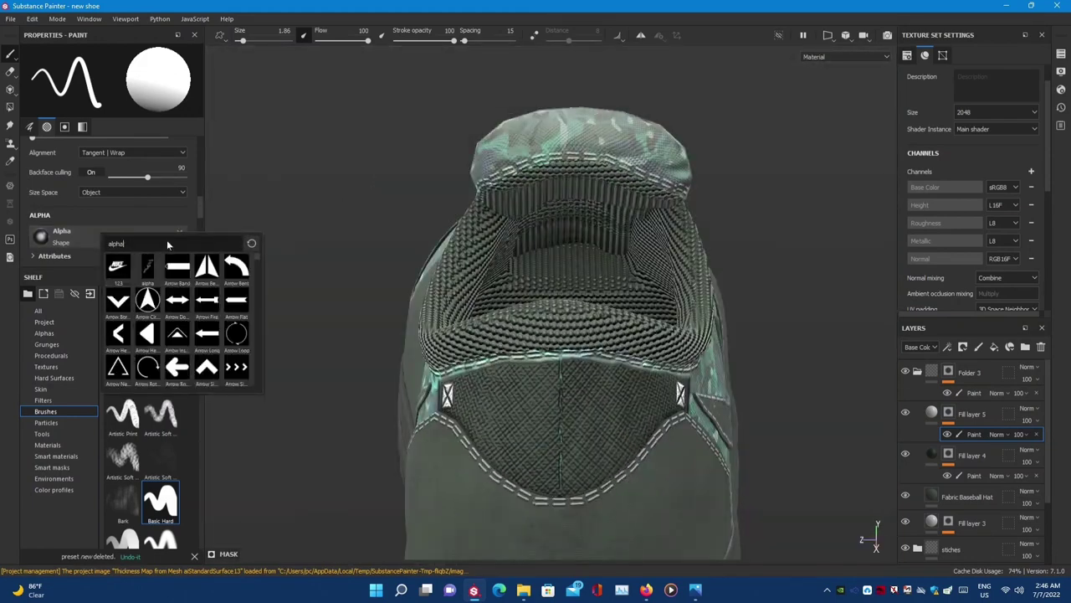
text(123)
click(139, 273)
click(573, 444)
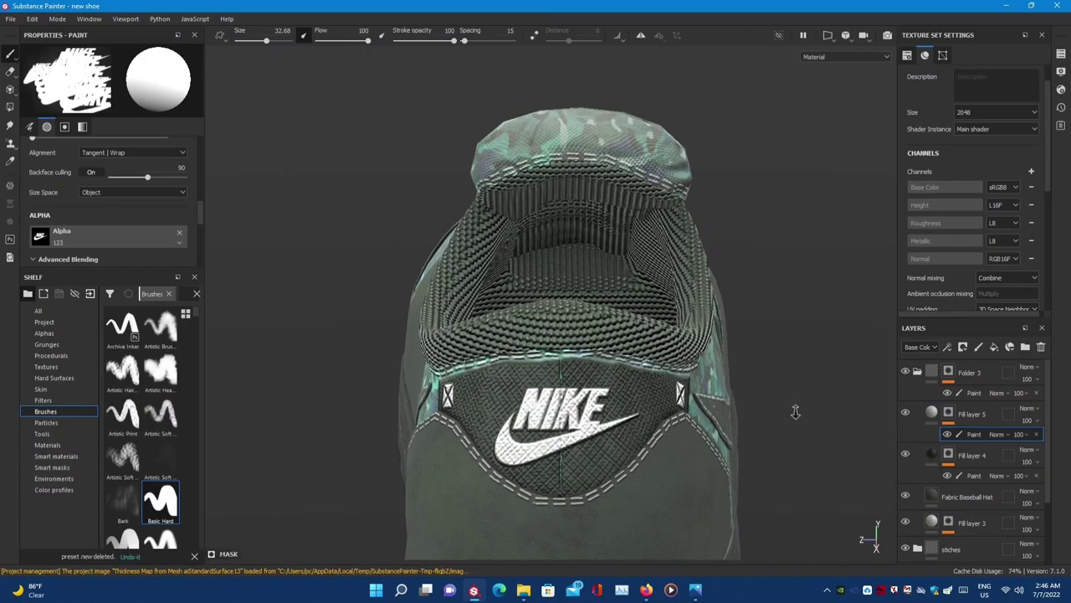
- Orbit around the heel from side, back and three-quarter views to inspect the stamped logo
alt+drag(573, 444, 535, 351)
scroll(535, 351, up, 3)
alt+drag(540, 460, 494, 435)
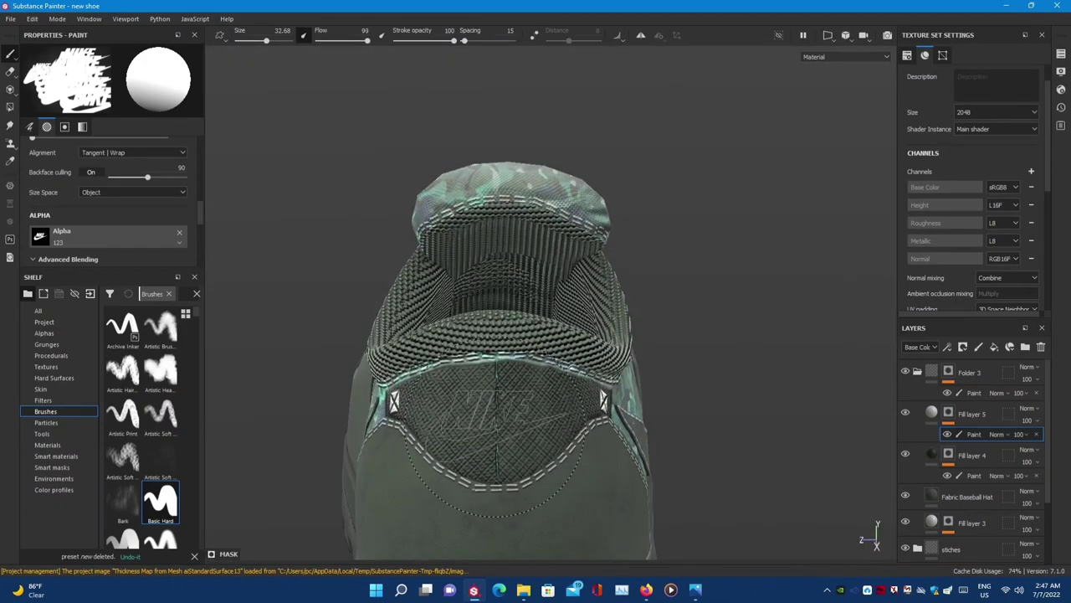
alt+drag(561, 472, 502, 441)
alt+drag(437, 393, 388, 404)
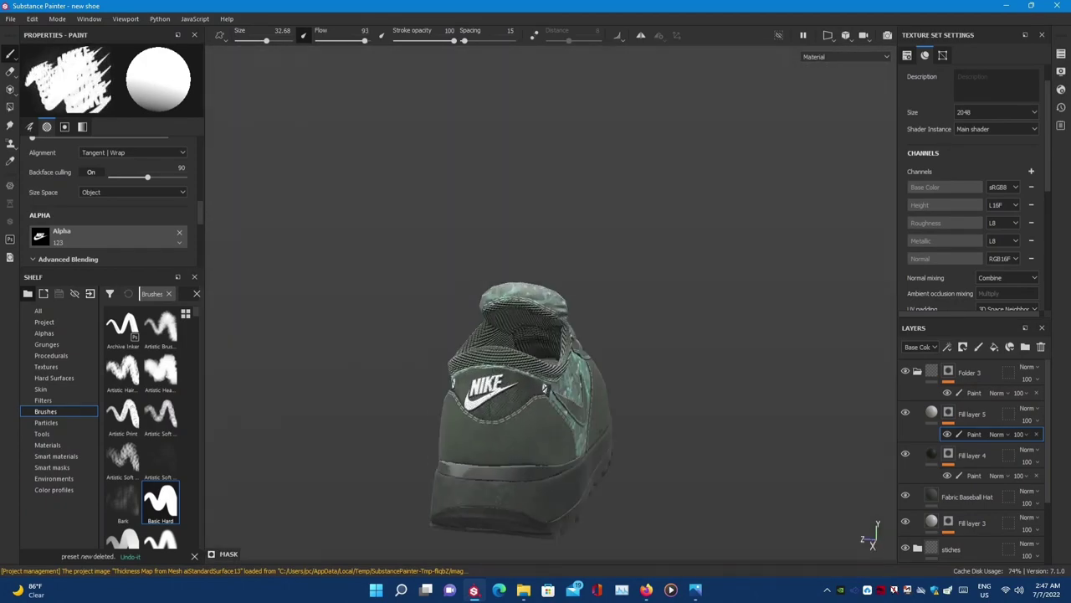
scroll(388, 404, up, 3)
scroll(485, 418, down, 3)
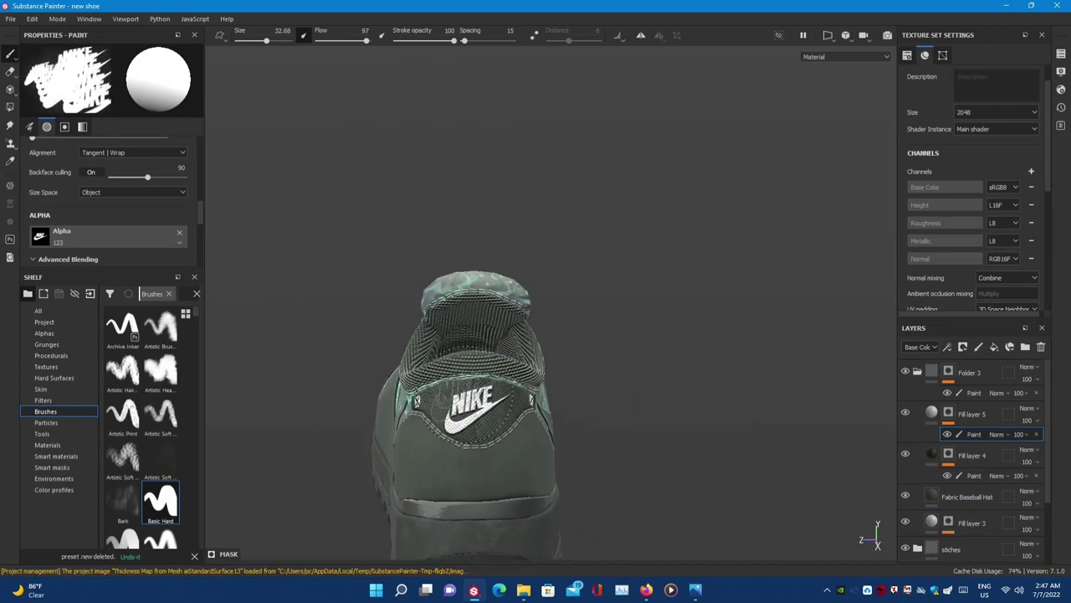
mouse_move(486, 410)
alt+mouse_down()
mouse_move(419, 401)
mouse_move(444, 394)
mouse_move(519, 435)
alt+mouse_up()
scroll(485, 410, up, 2)
scroll(557, 485, up, 2)
mouse_move(557, 485)
alt+mouse_down()
mouse_move(837, 490)
mouse_move(344, 517)
mouse_move(686, 255)
mouse_move(874, 414)
alt+mouse_up()
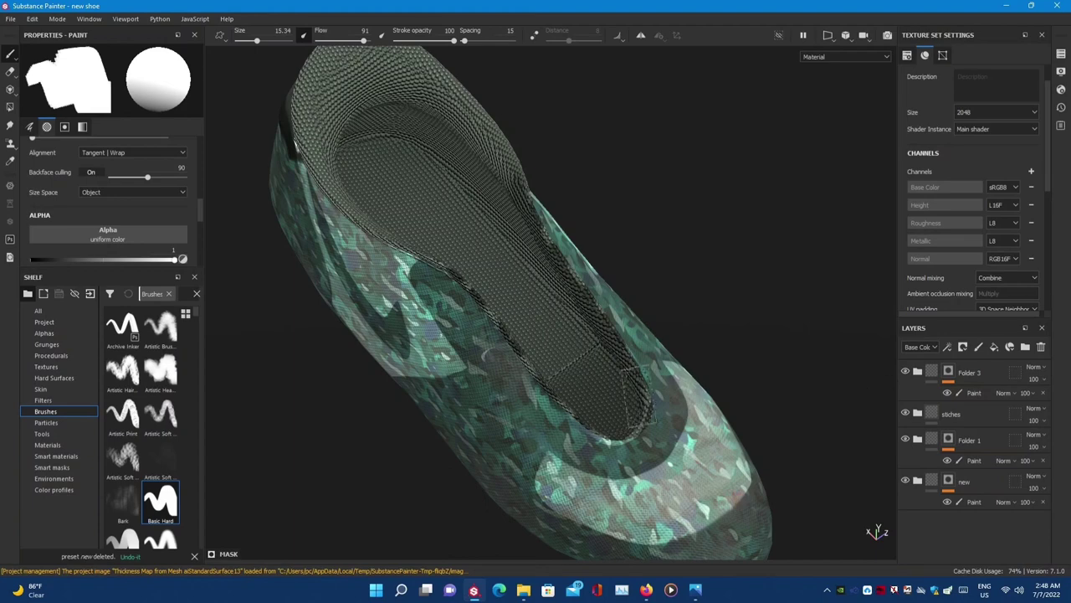
- Add a new layer folder at the bottom of the stack and collapse Folder 3
alt+drag(584, 392, 947, 469)
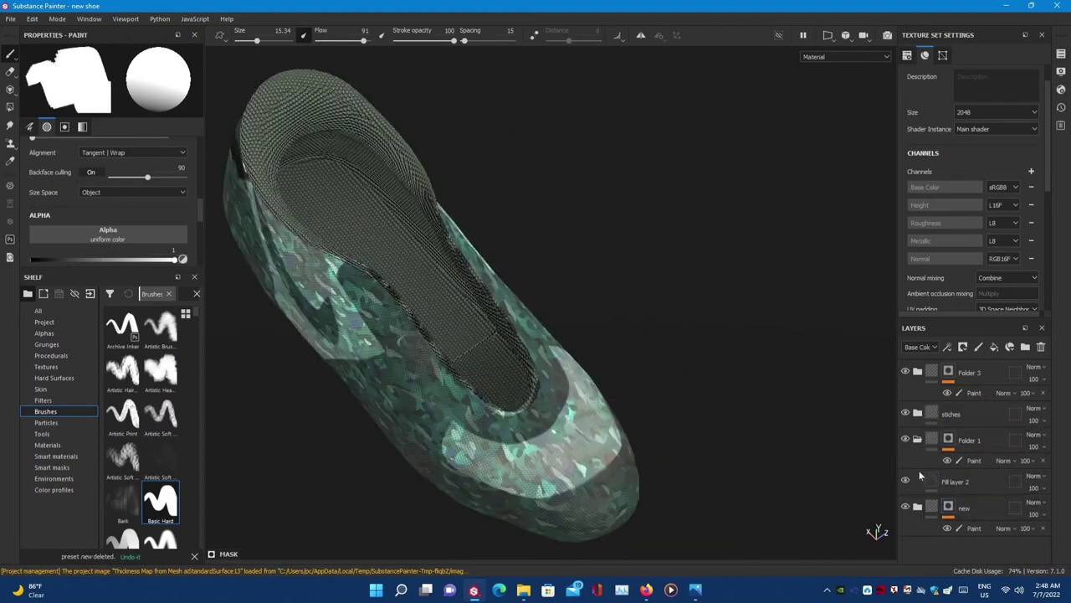
click(1024, 347)
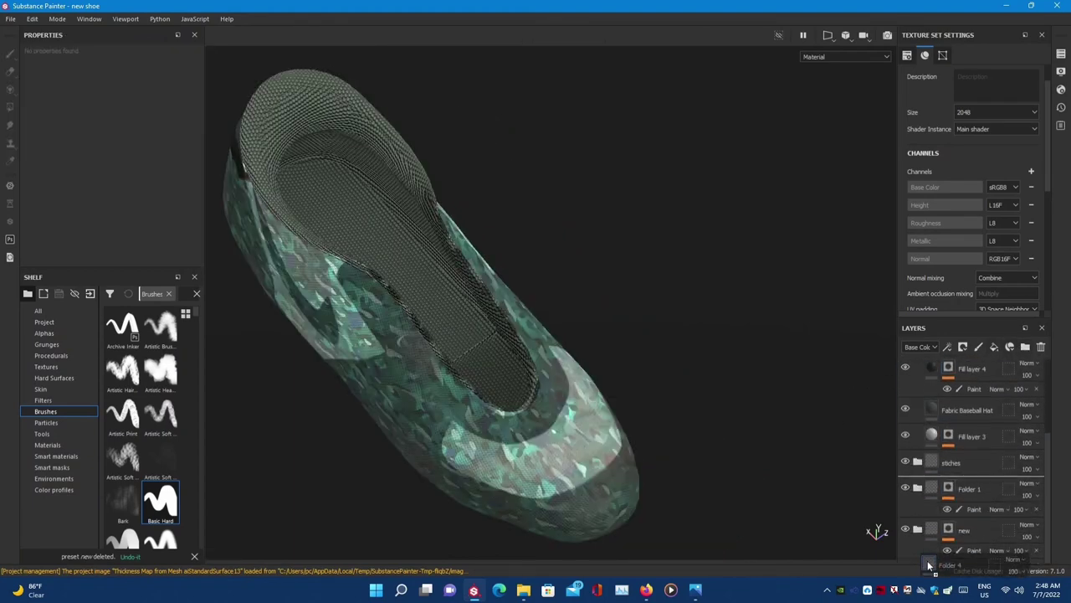
drag(962, 372, 954, 553)
click(912, 378)
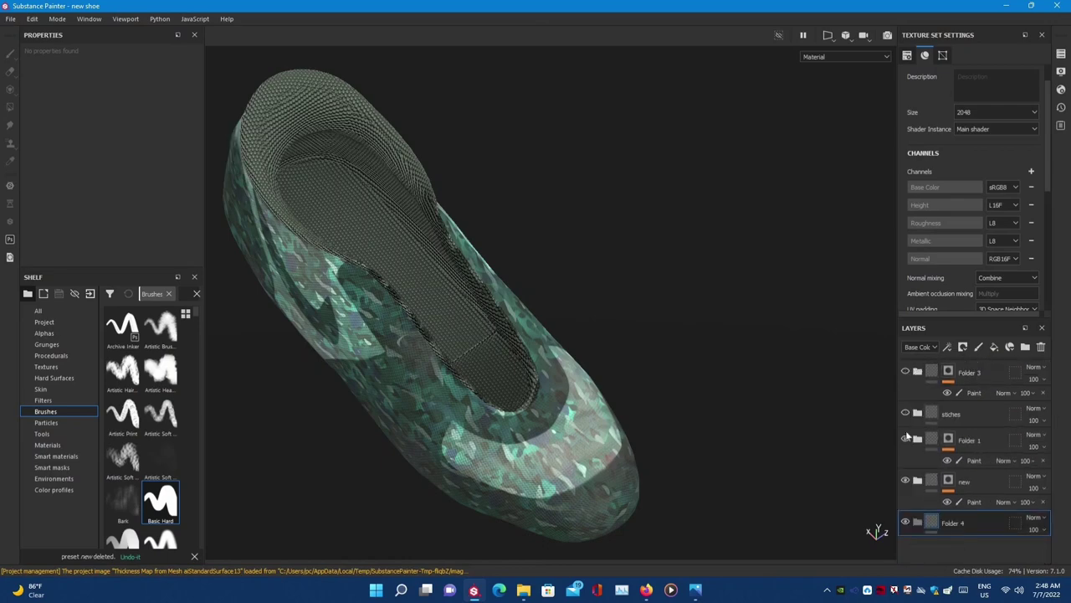
click(906, 438)
click(905, 439)
- Add Fill layer 6 with a black paint mask and paint white along the inner collar lining
click(1009, 347)
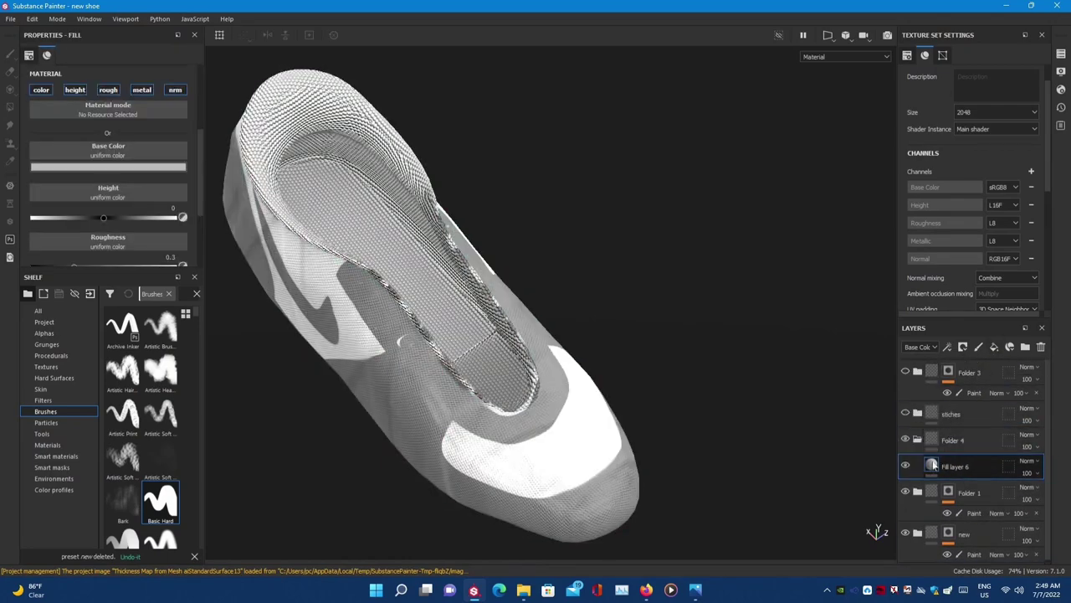
right_click(933, 466)
click(954, 124)
scroll(497, 326, up, 5)
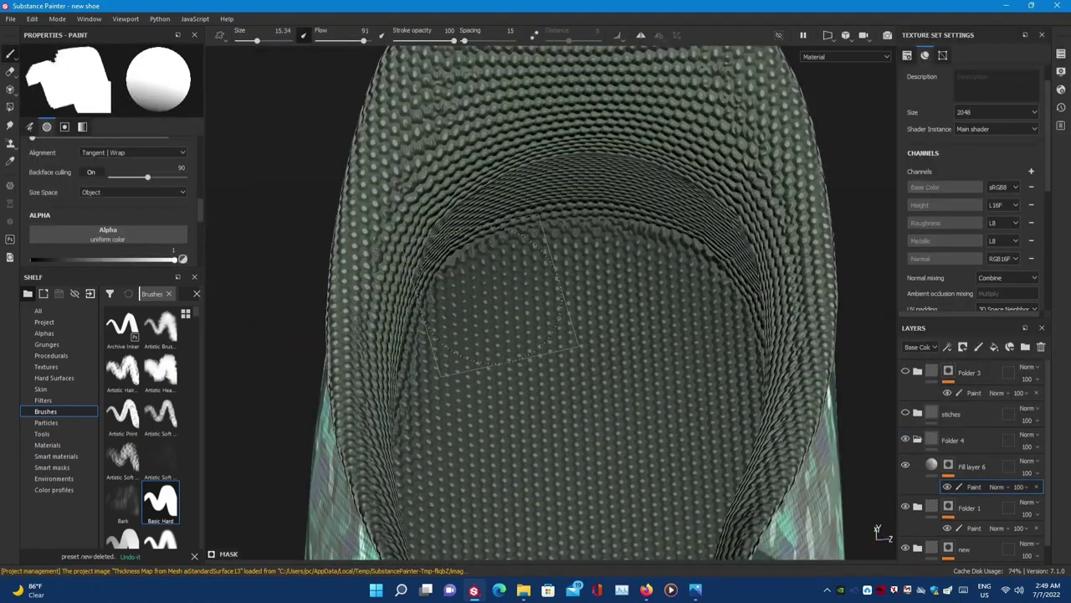
scroll(491, 298, up, 5)
mouse_move(352, 335)
mouse_down()
mouse_move(795, 125)
mouse_move(543, 210)
mouse_up()
mouse_move(608, 194)
mouse_down()
mouse_move(753, 201)
mouse_move(879, 234)
mouse_move(585, 209)
mouse_up()
mouse_move(586, 209)
mouse_down()
mouse_move(636, 218)
mouse_move(721, 281)
mouse_move(569, 352)
mouse_up()
- Orbit around the inner collar to check the white strip, then return to Fill layer 6's fill
alt+drag(686, 469, 682, 309)
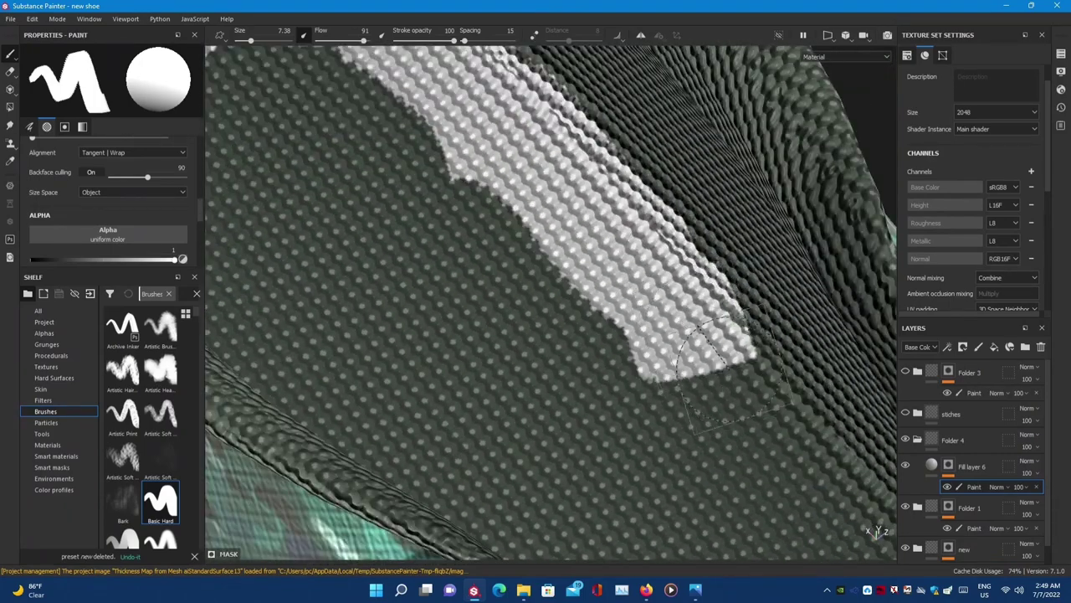
alt+drag(707, 352, 682, 343)
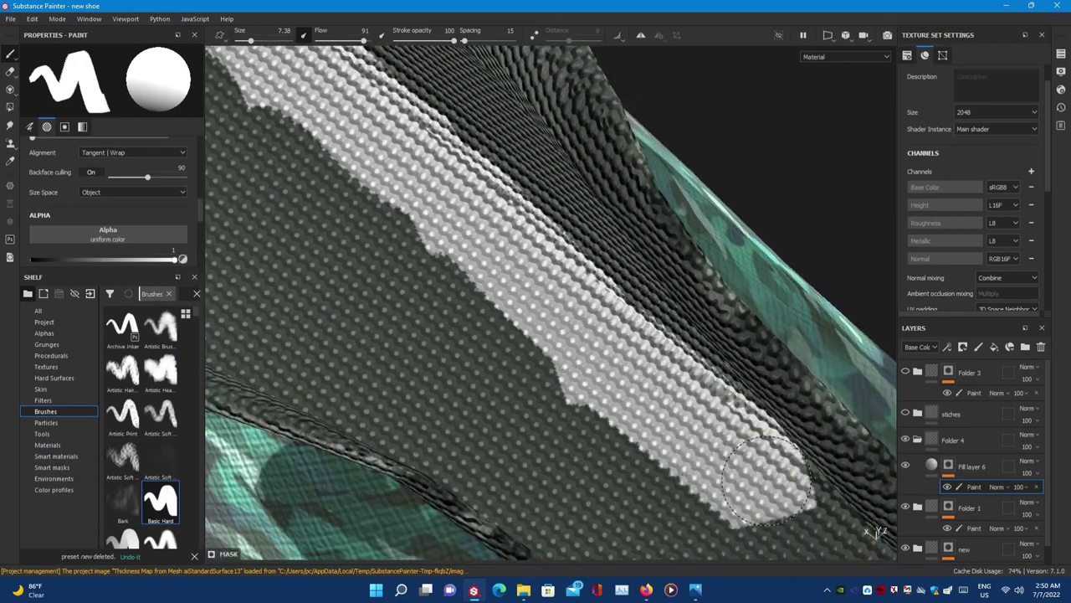
alt+drag(617, 360, 605, 348)
alt+drag(719, 402, 669, 259)
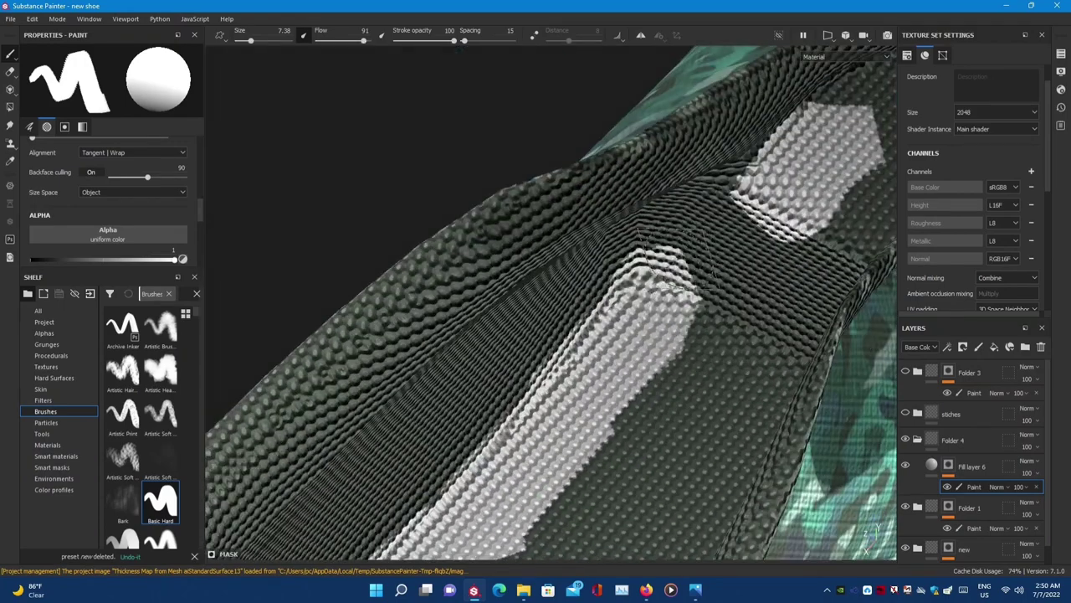
mouse_move(611, 425)
alt+mouse_down()
mouse_move(649, 260)
mouse_move(627, 396)
mouse_move(544, 167)
mouse_move(402, 468)
mouse_move(535, 287)
mouse_move(451, 335)
mouse_move(436, 502)
mouse_move(586, 418)
mouse_move(727, 393)
mouse_move(564, 368)
mouse_move(452, 226)
alt+mouse_up()
alt+drag(310, 126, 404, 223)
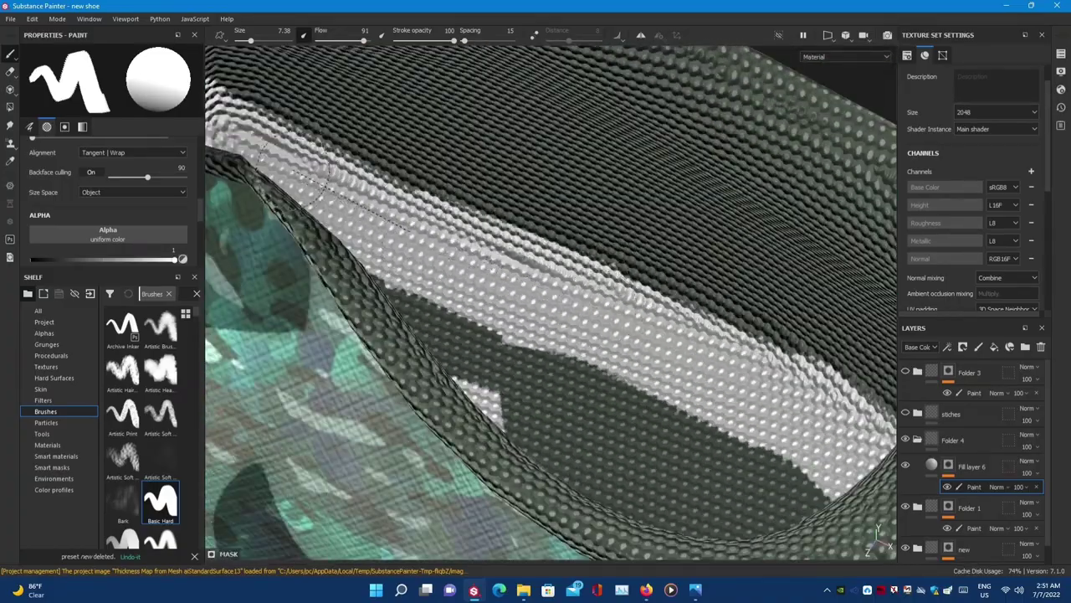
mouse_move(688, 362)
alt+mouse_down()
mouse_move(645, 410)
mouse_move(650, 436)
mouse_move(516, 287)
mouse_move(597, 356)
mouse_move(569, 488)
alt+mouse_up()
scroll(725, 411, down, 5)
alt+drag(725, 411, 636, 393)
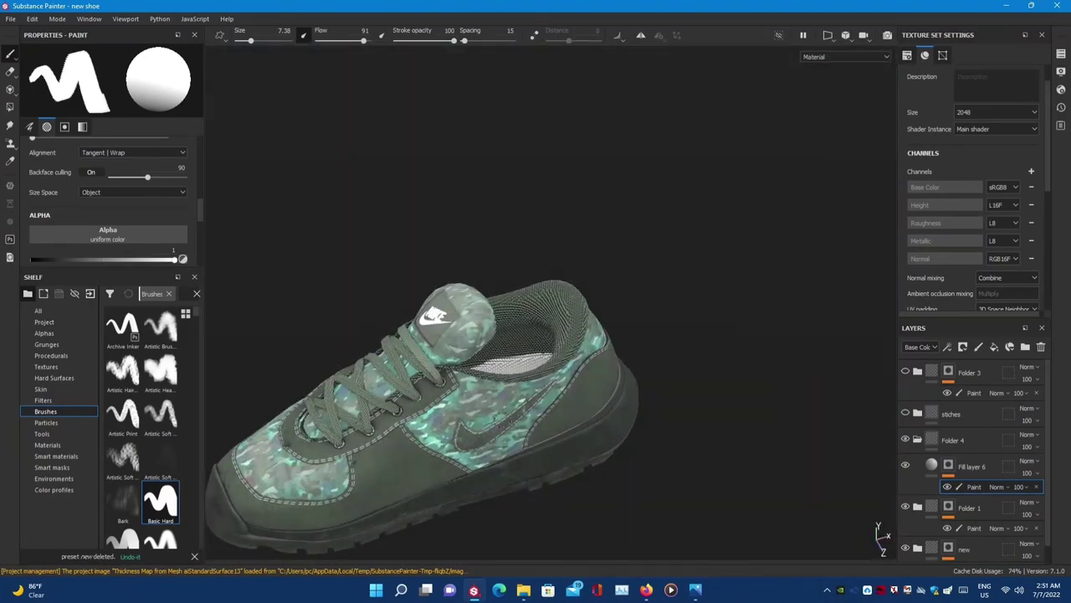
key(Delete)
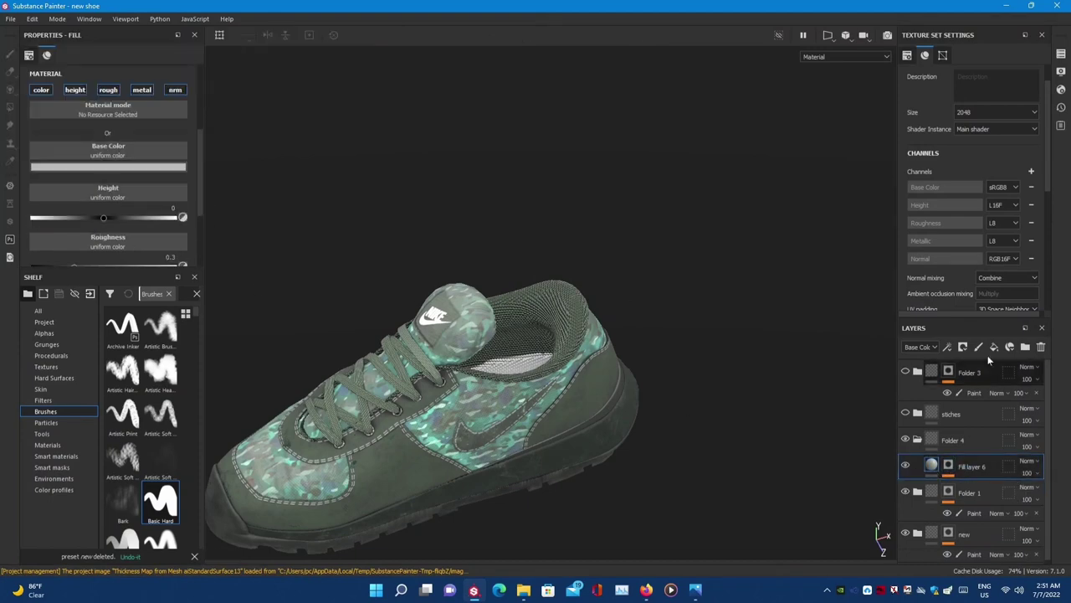
- Set the fill layer's base colour to a grey-green sampled from the shoe
scroll(535, 392, up, 2)
click(108, 167)
drag(211, 218, 211, 251)
mouse_move(168, 218)
mouse_down()
mouse_move(125, 250)
mouse_move(154, 253)
mouse_up()
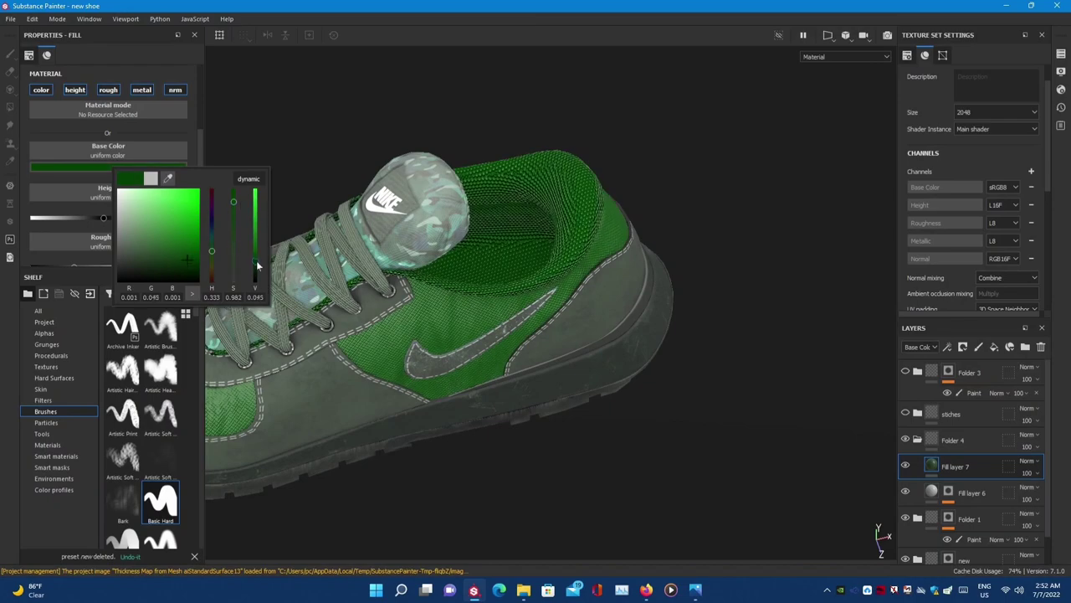
click(167, 178)
click(339, 371)
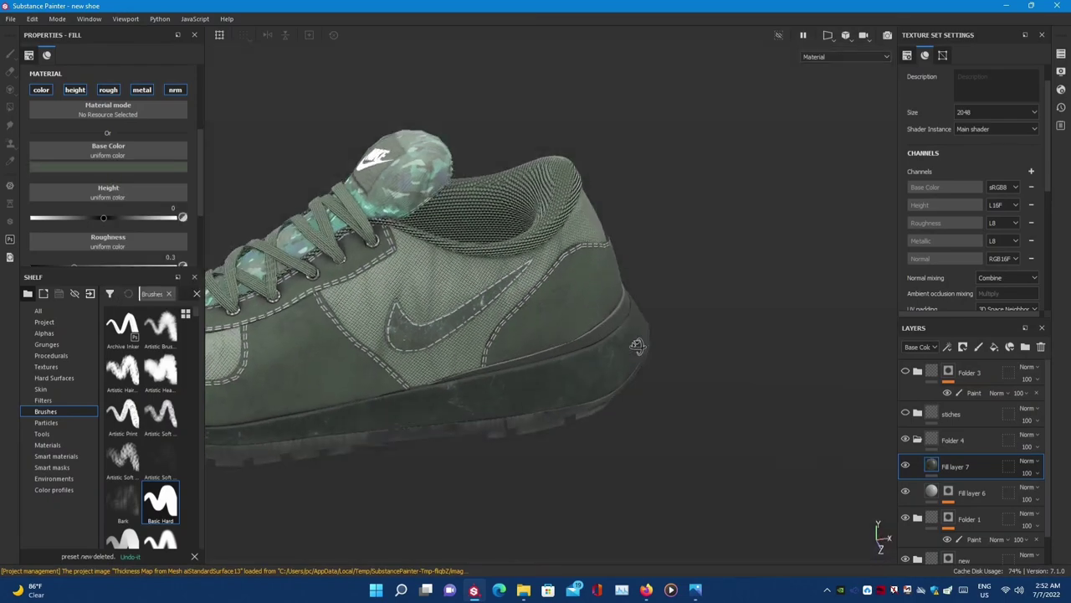
- Add a paint layer to Fill layer 7's mask and load an enlarged 123 Nike logo alpha
right_click(954, 466)
click(949, 127)
right_click(948, 466)
click(941, 375)
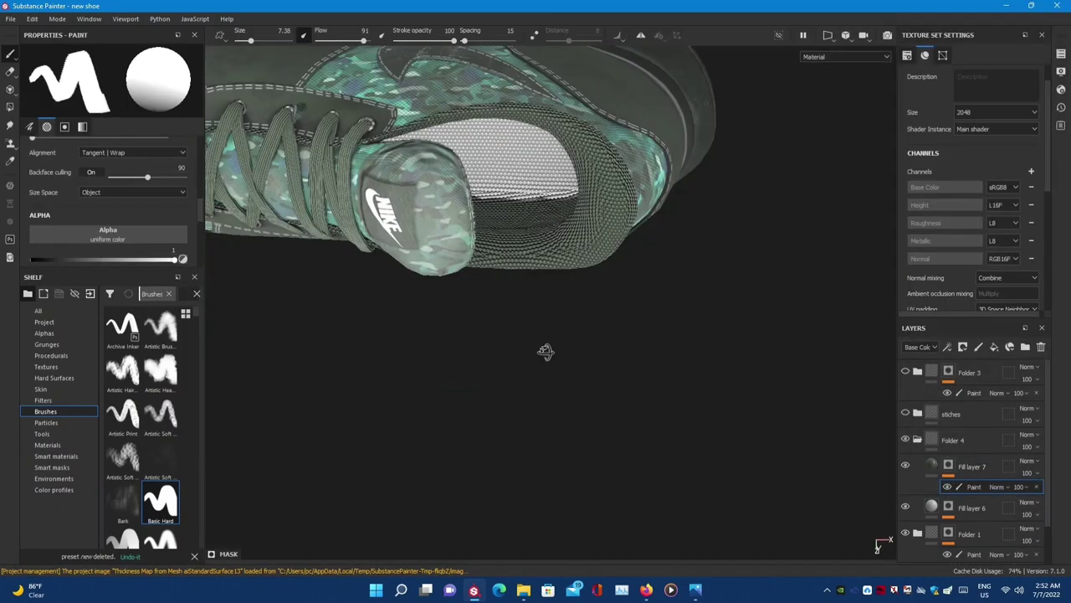
mouse_move(545, 351)
alt+mouse_down()
mouse_move(452, 155)
mouse_move(505, 494)
mouse_move(610, 471)
alt+mouse_up()
click(108, 234)
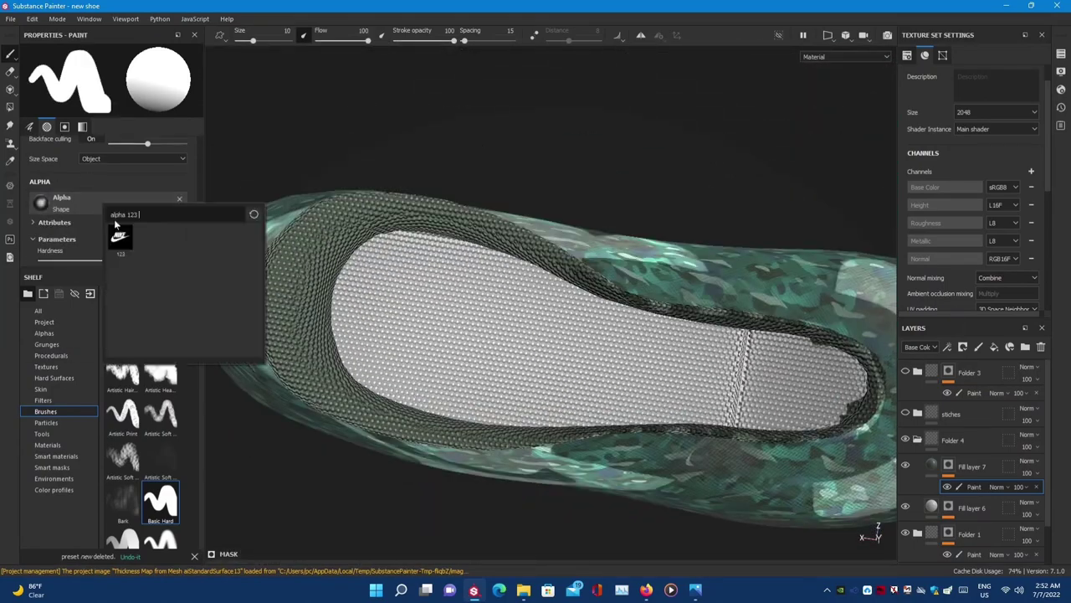
click(143, 238)
alt+drag(393, 436, 468, 351)
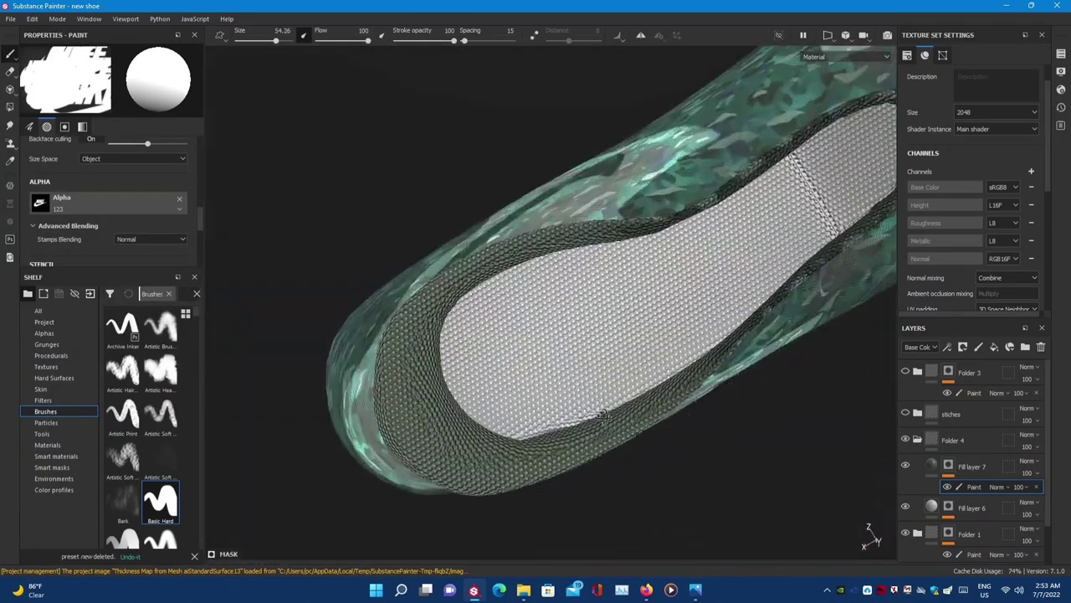
- Orbit around the insole in a full-screen viewport to view the Nike logo
mouse_move(699, 362)
alt+mouse_down()
mouse_move(617, 227)
mouse_move(621, 441)
mouse_move(516, 474)
mouse_move(351, 426)
alt+mouse_up()
key(Tab)
ctrl+right_drag(351, 426, 393, 385)
scroll(464, 397, down, 2)
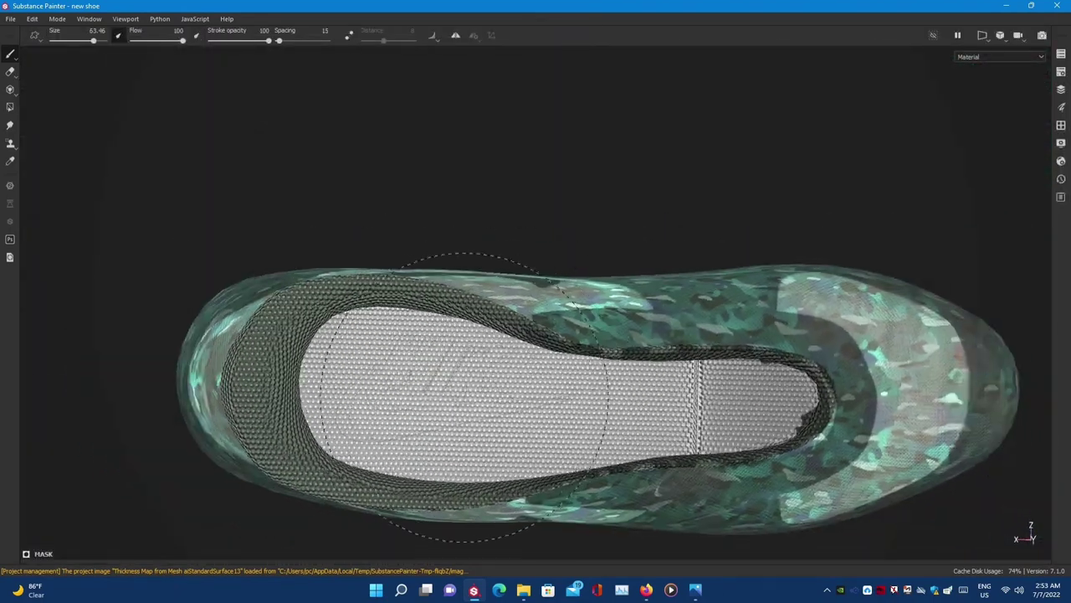
mouse_move(418, 402)
alt+mouse_down()
mouse_move(612, 487)
mouse_move(728, 431)
mouse_move(559, 441)
alt+mouse_up()
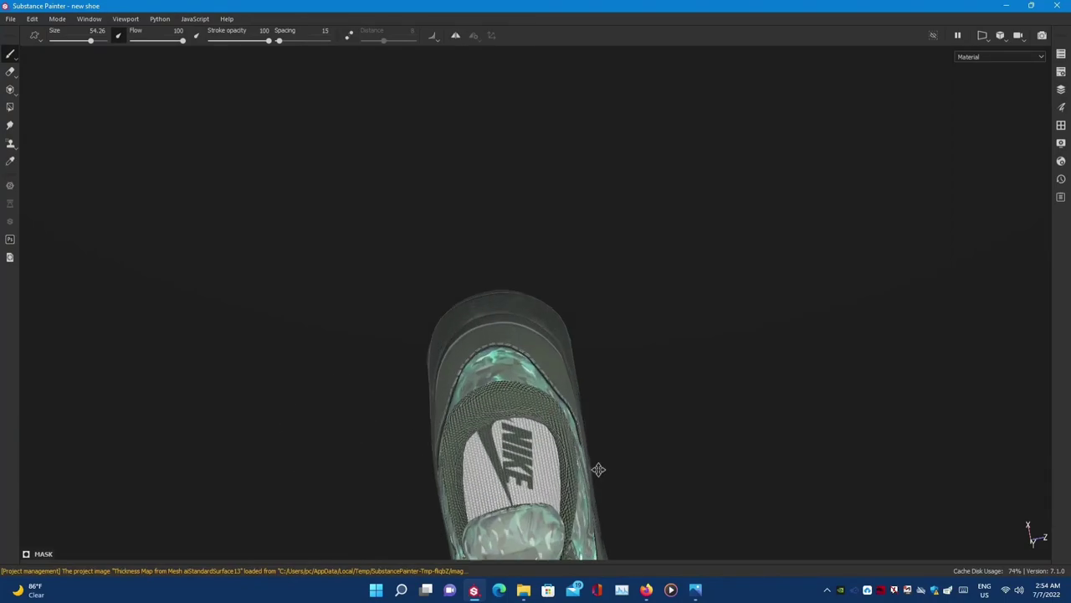
scroll(407, 382, up, 3)
scroll(472, 347, up, 3)
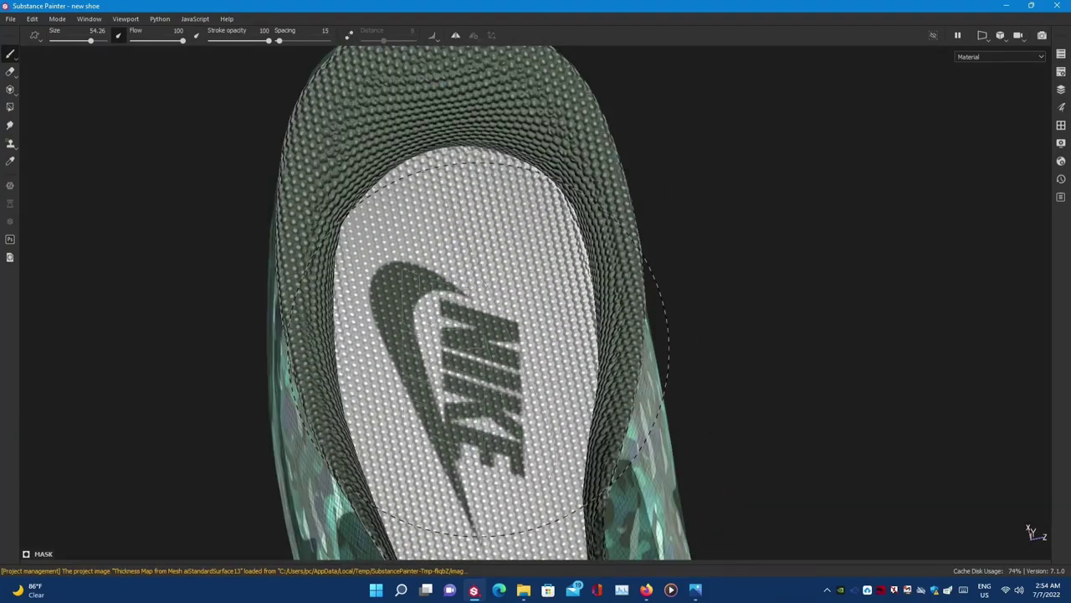
alt+drag(465, 368, 485, 355)
scroll(348, 206, down, 5)
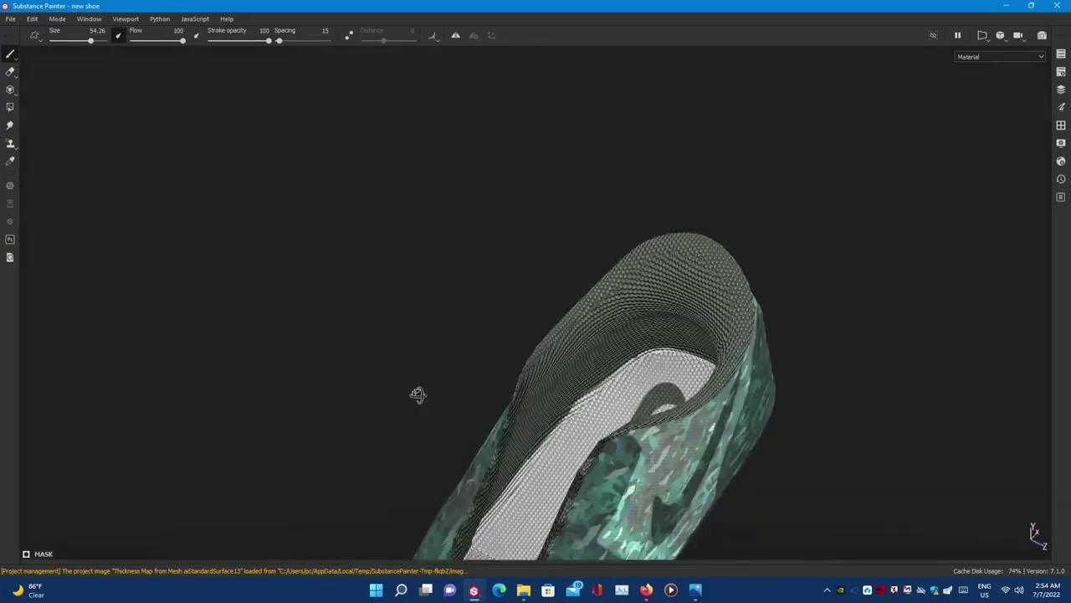
mouse_move(416, 394)
alt+mouse_down()
mouse_move(176, 495)
mouse_move(555, 185)
mouse_move(449, 216)
alt+mouse_up()
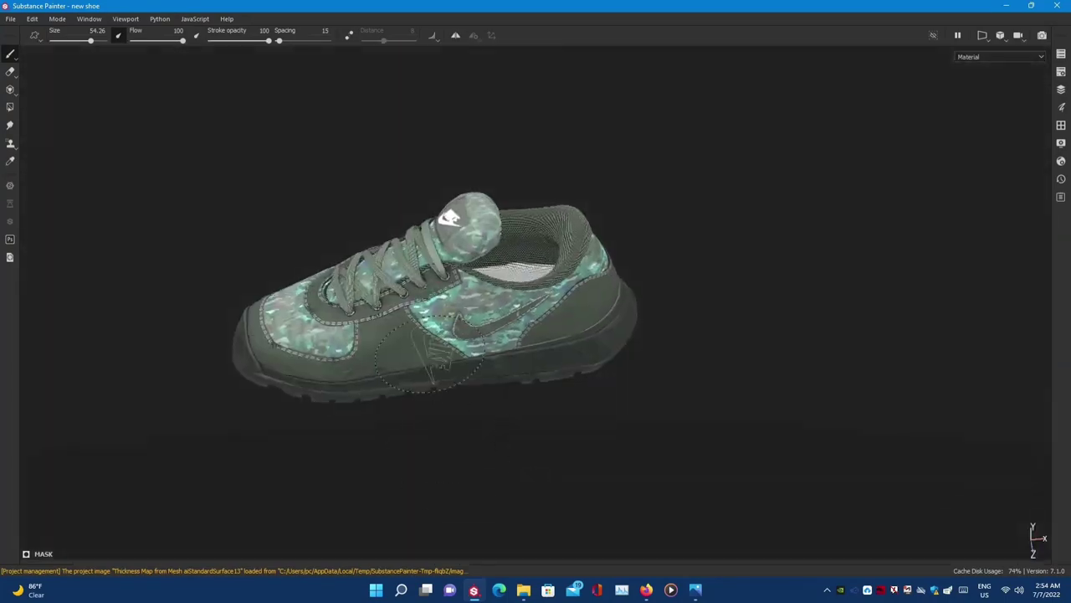
scroll(449, 217, up, 5)
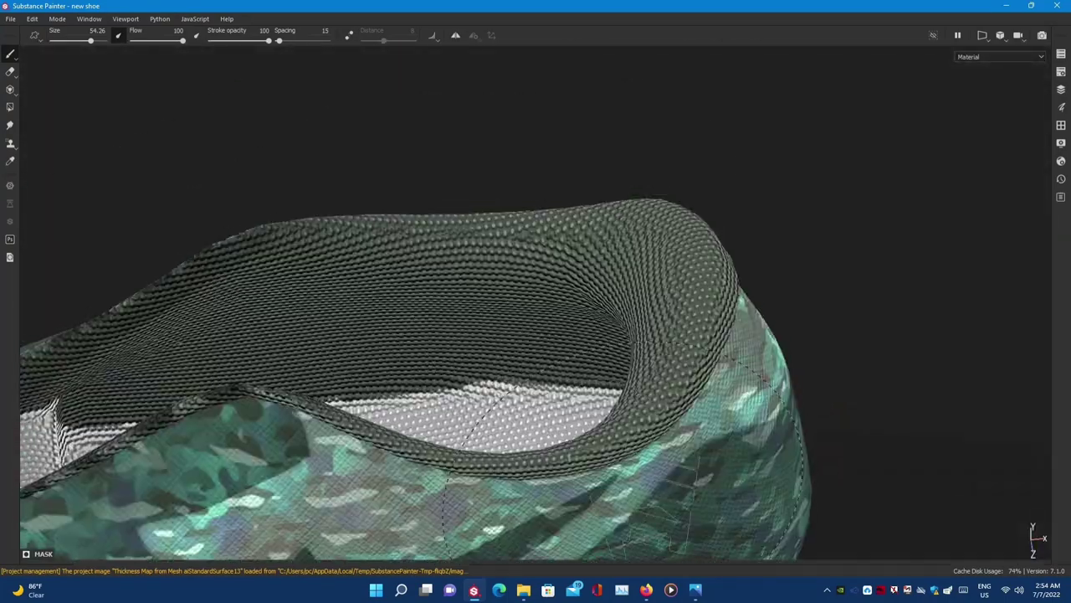
key(Tab)
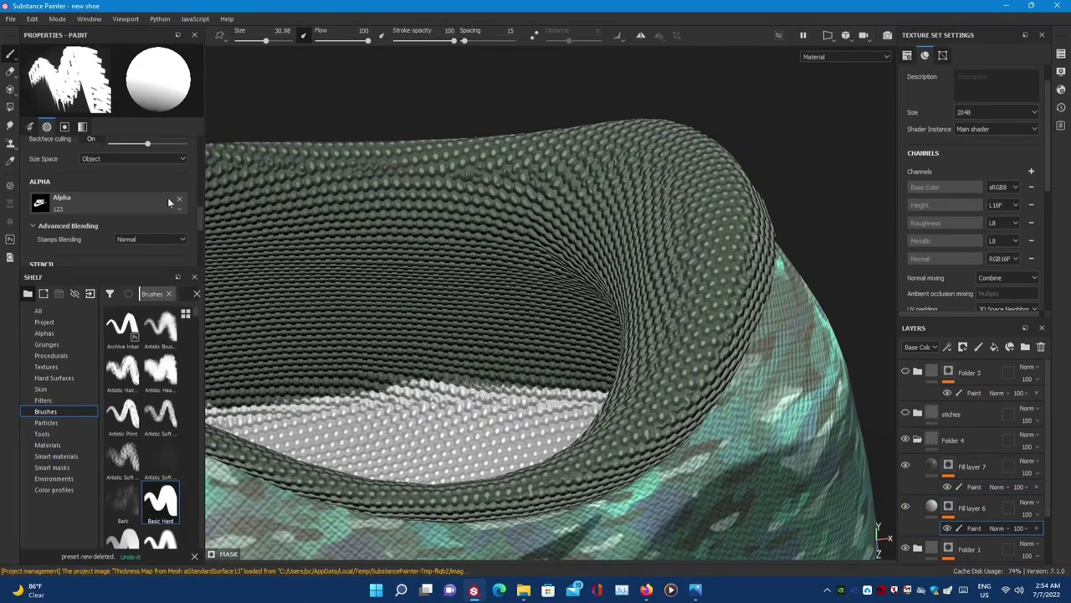
- Clear the Nike alpha from the brush, frame the whole shoe and orbit to review it
click(178, 199)
scroll(360, 422, up, 3)
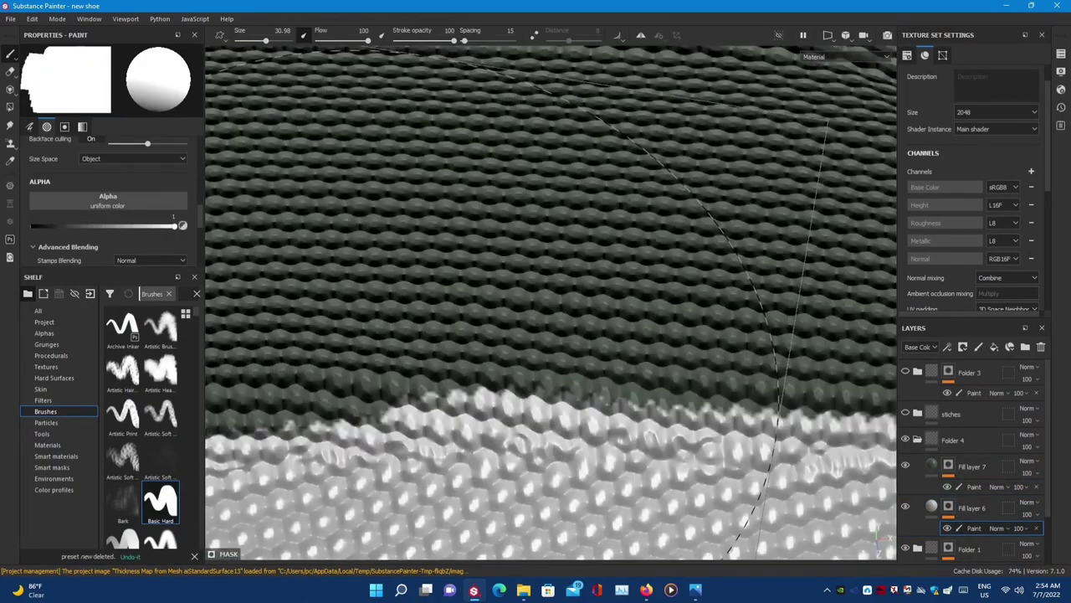
scroll(360, 422, up, 2)
scroll(362, 419, down, 3)
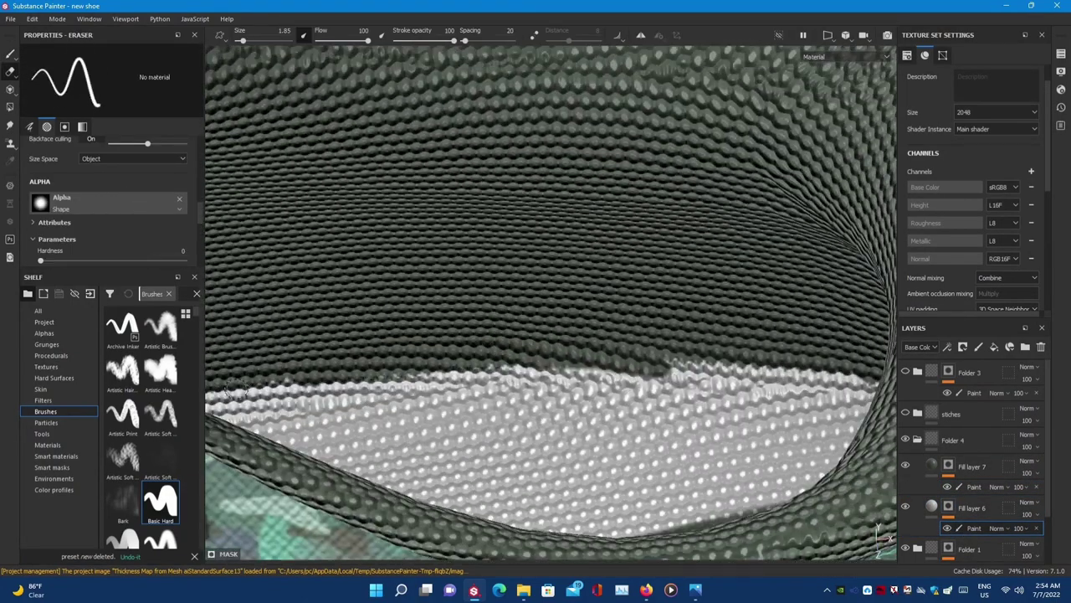
mouse_move(519, 360)
alt+mouse_down()
mouse_move(623, 368)
mouse_move(384, 305)
alt+mouse_up()
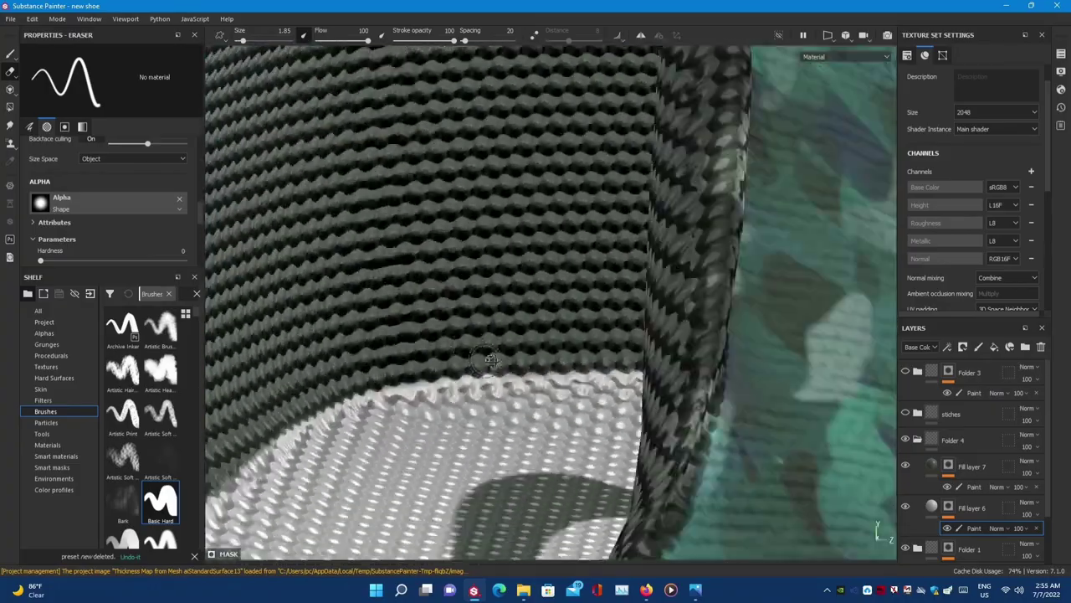
key(f)
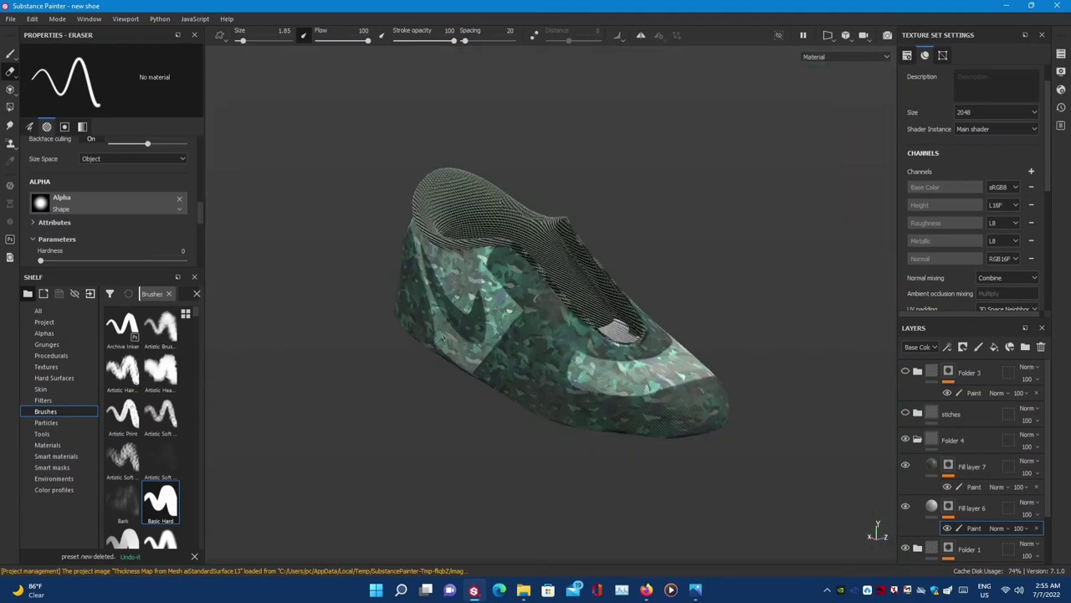
alt+drag(443, 337, 282, 480)
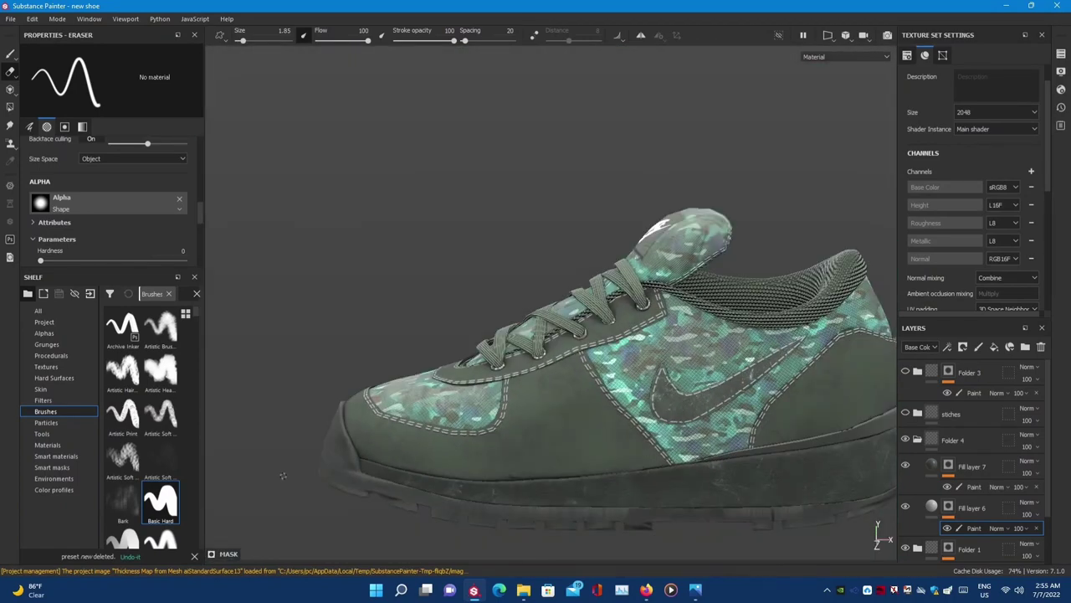
alt+drag(282, 468, 877, 42)
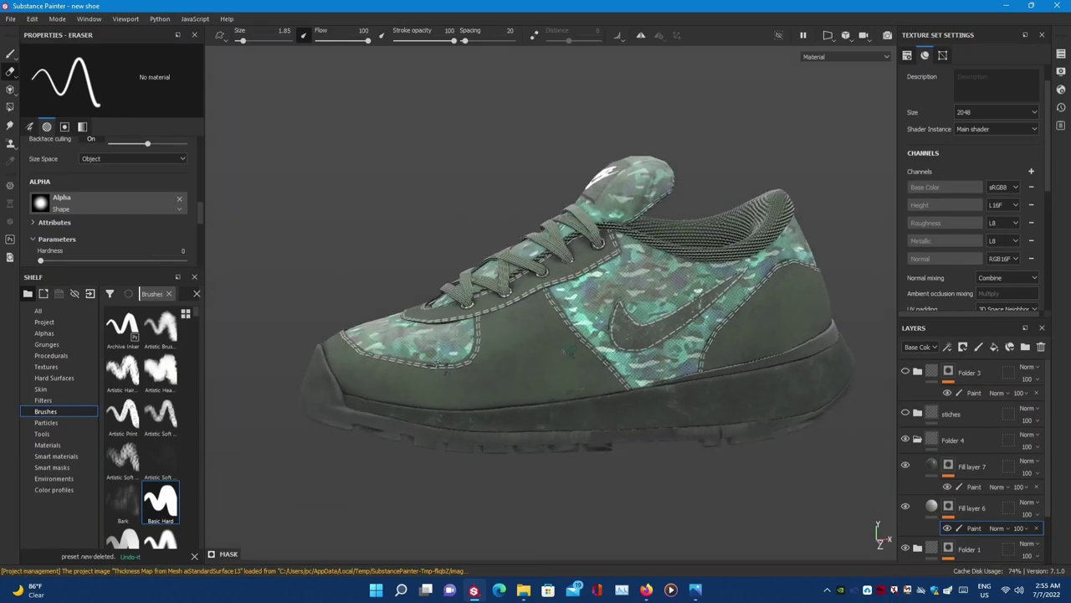
- Switch to the Iray render preview and browse the dome options in Display Settings
key(F10)
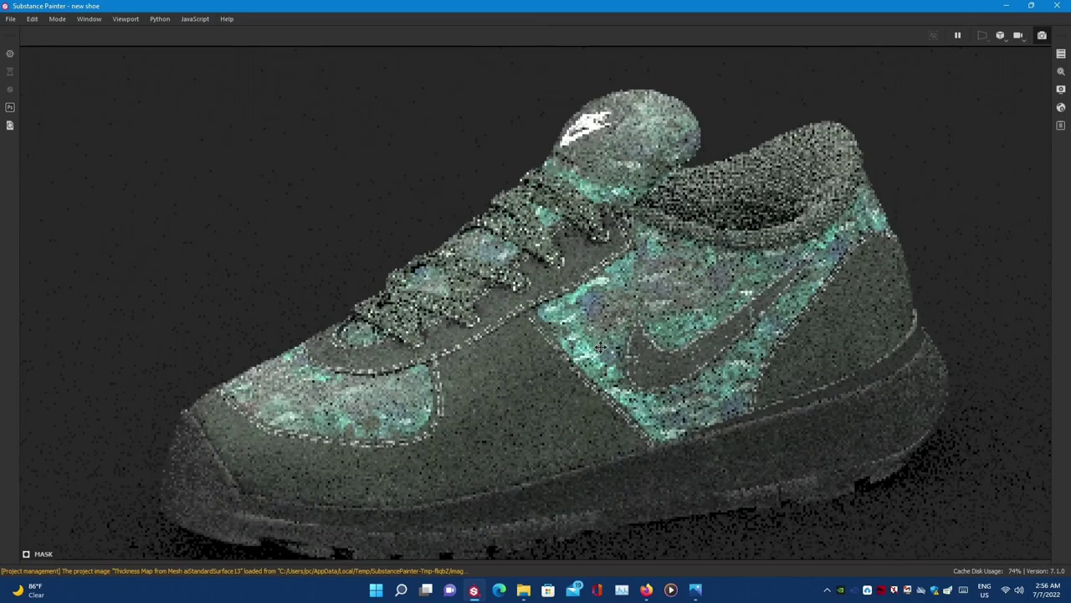
alt+drag(600, 346, 754, 276)
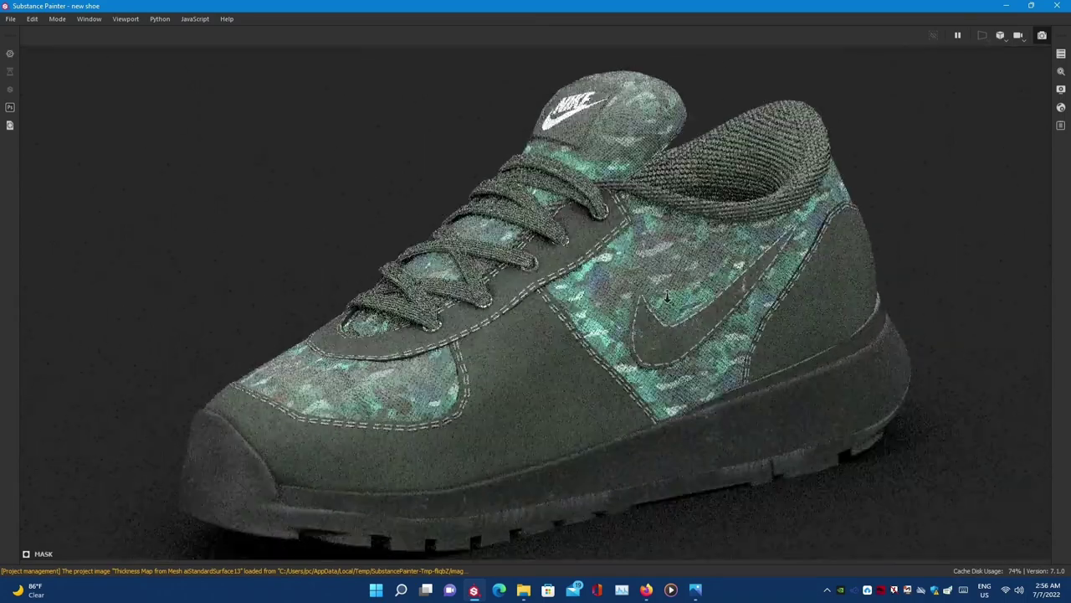
click(1062, 90)
click(849, 176)
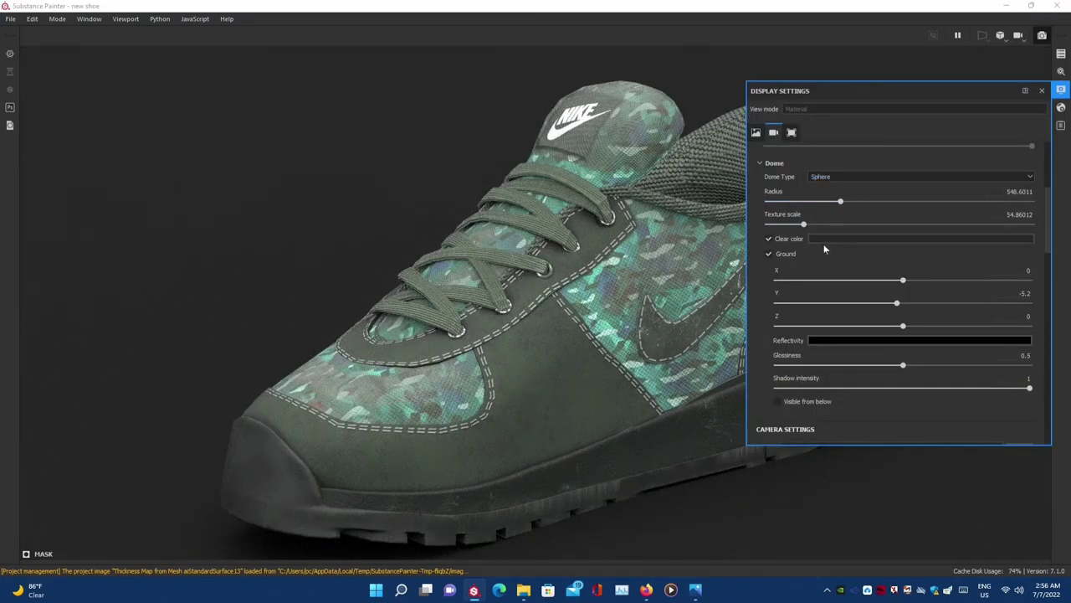
scroll(777, 359, down, 5)
scroll(777, 359, down, 5)
scroll(855, 331, up, 5)
scroll(855, 332, up, 3)
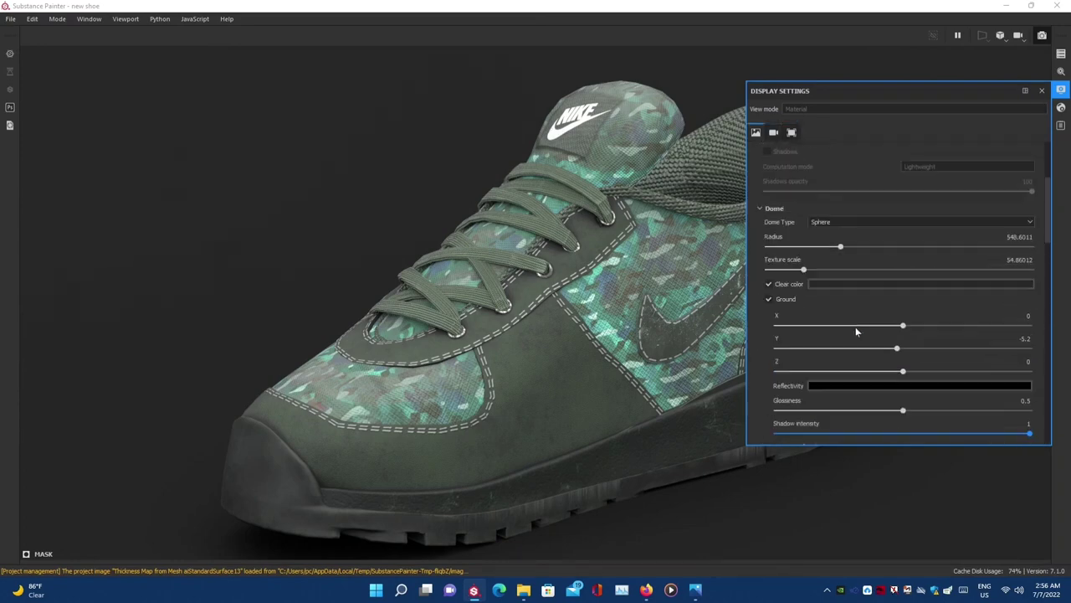
scroll(847, 248, up, 3)
drag(916, 232, 911, 233)
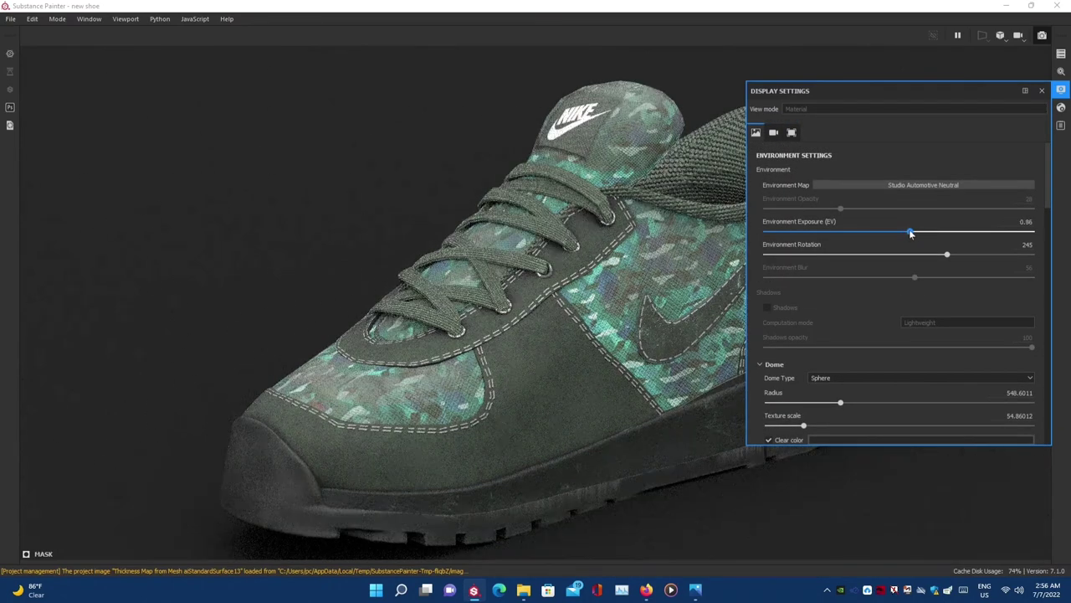
- Try the Autumn Forest environment map and rotate its lighting around the shoe
click(923, 185)
click(1022, 301)
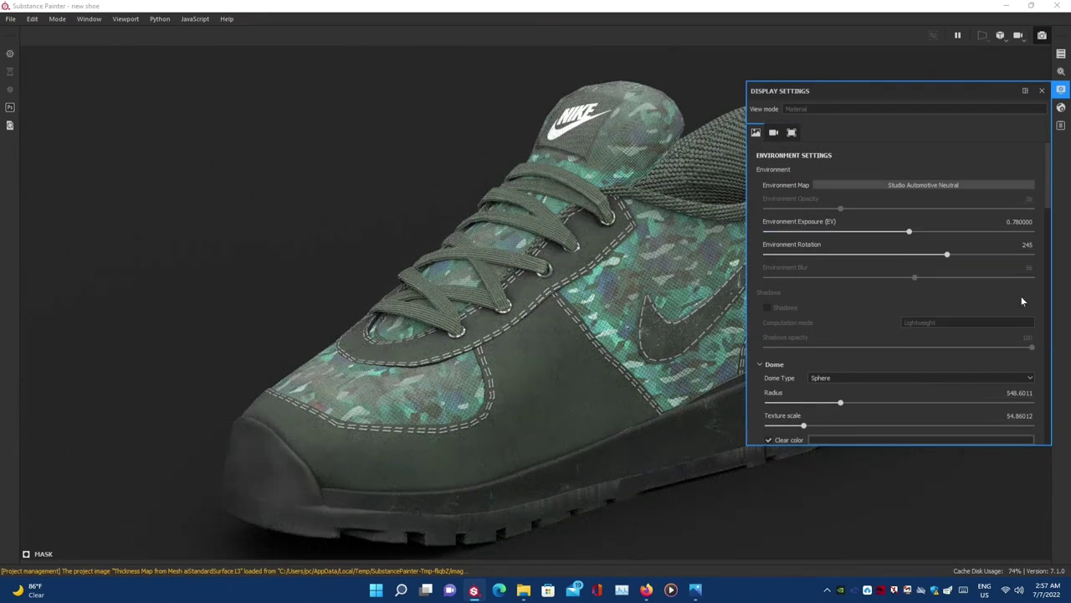
click(924, 185)
click(987, 217)
click(942, 188)
click(935, 210)
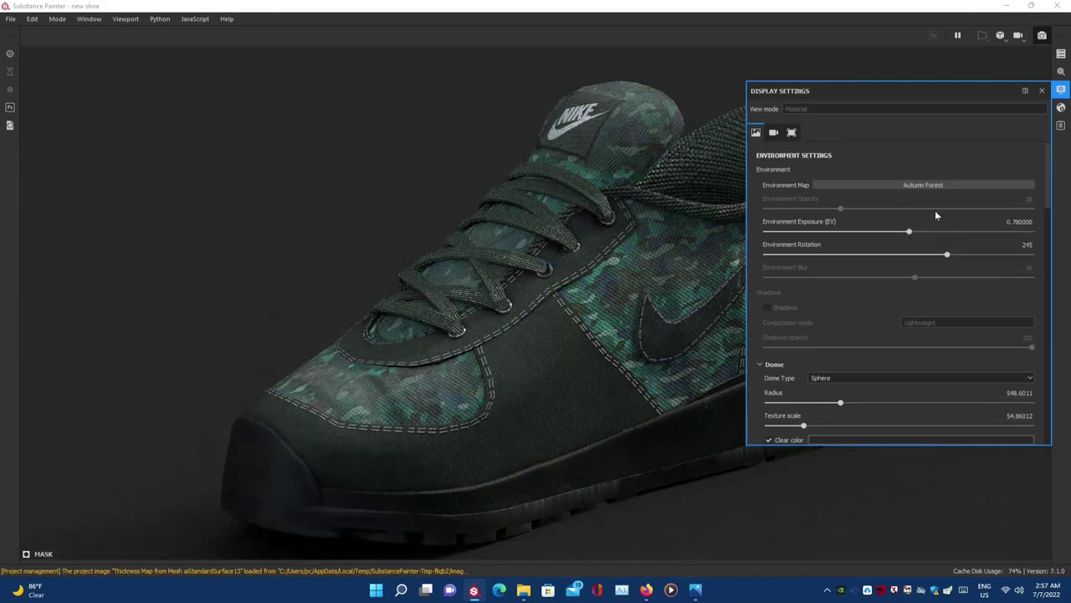
mouse_move(636, 427)
shift+right_down()
mouse_move(561, 427)
mouse_move(700, 424)
shift+right_up()
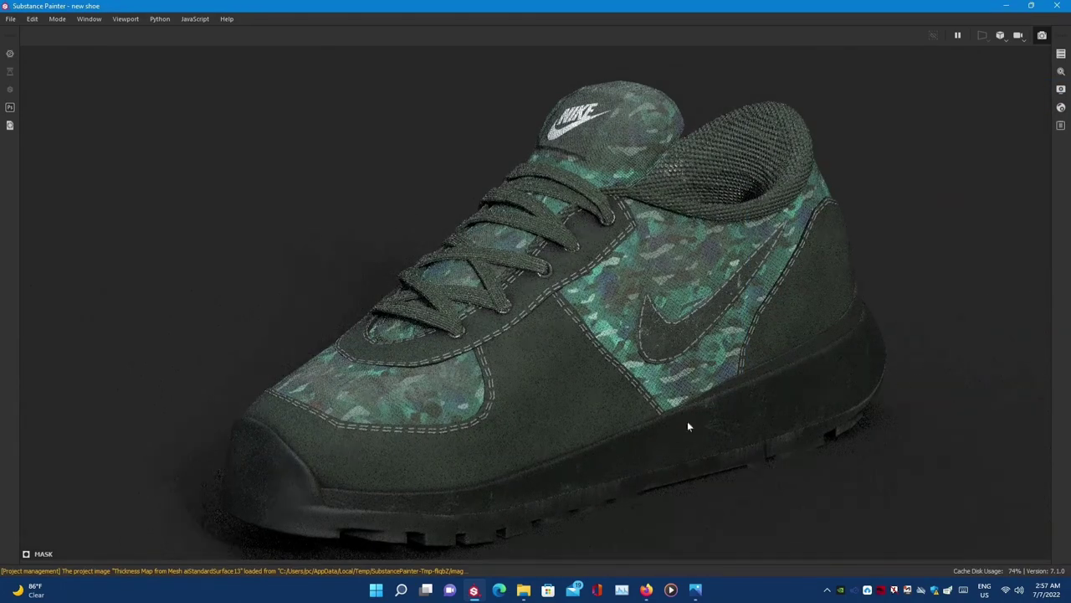
mouse_move(687, 427)
alt+mouse_down()
mouse_move(671, 421)
mouse_move(671, 399)
mouse_move(657, 435)
mouse_move(574, 474)
alt+mouse_up()
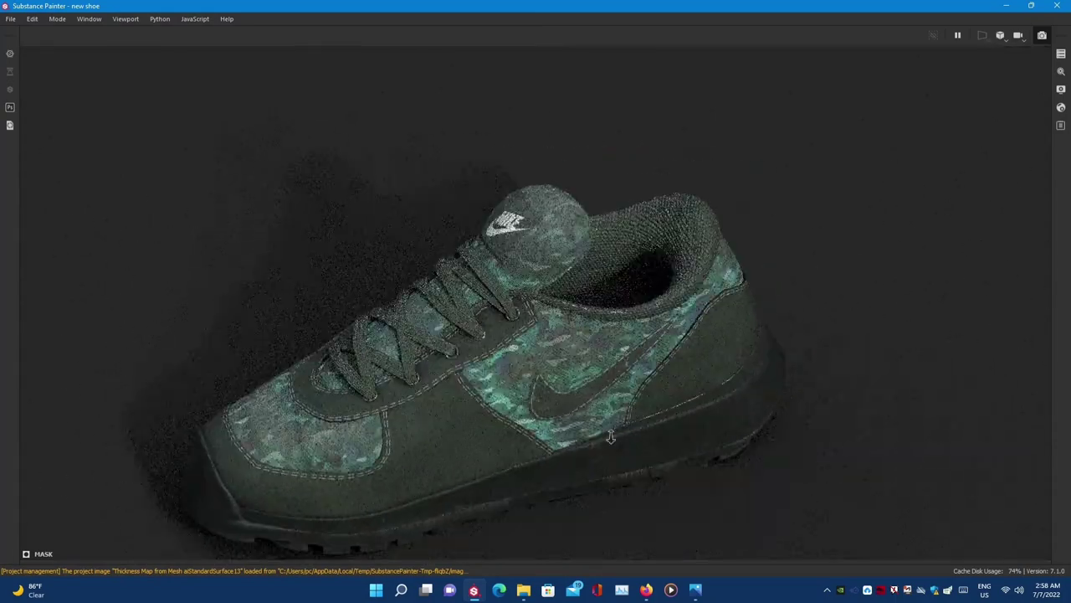
- Switch to the Tomoco Studio environment rotated to 306 and close Display Settings
click(1060, 90)
click(923, 184)
click(920, 251)
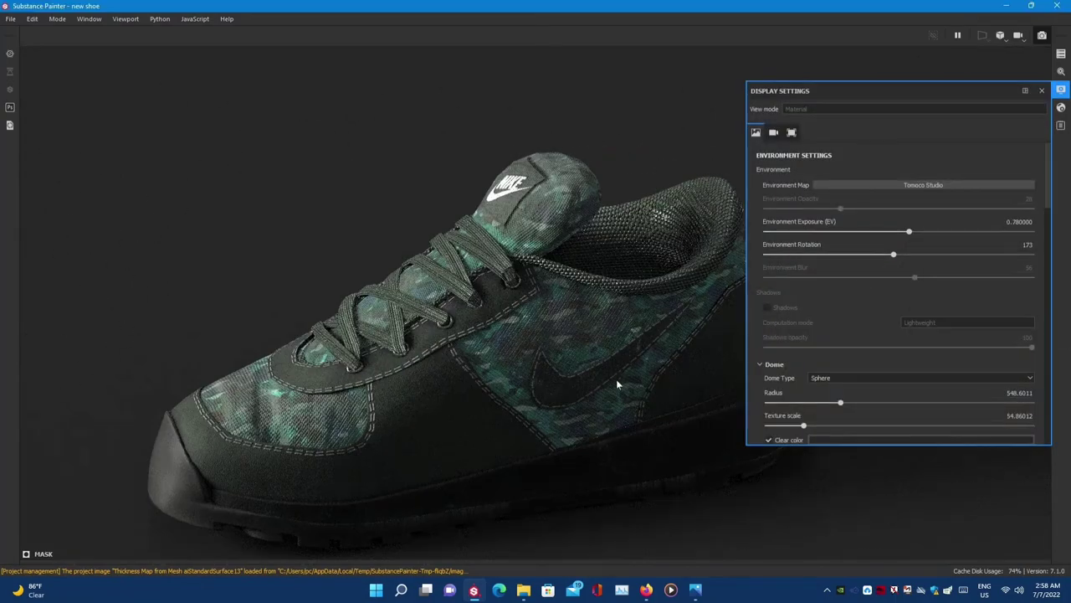
shift+right_drag(577, 373, 504, 361)
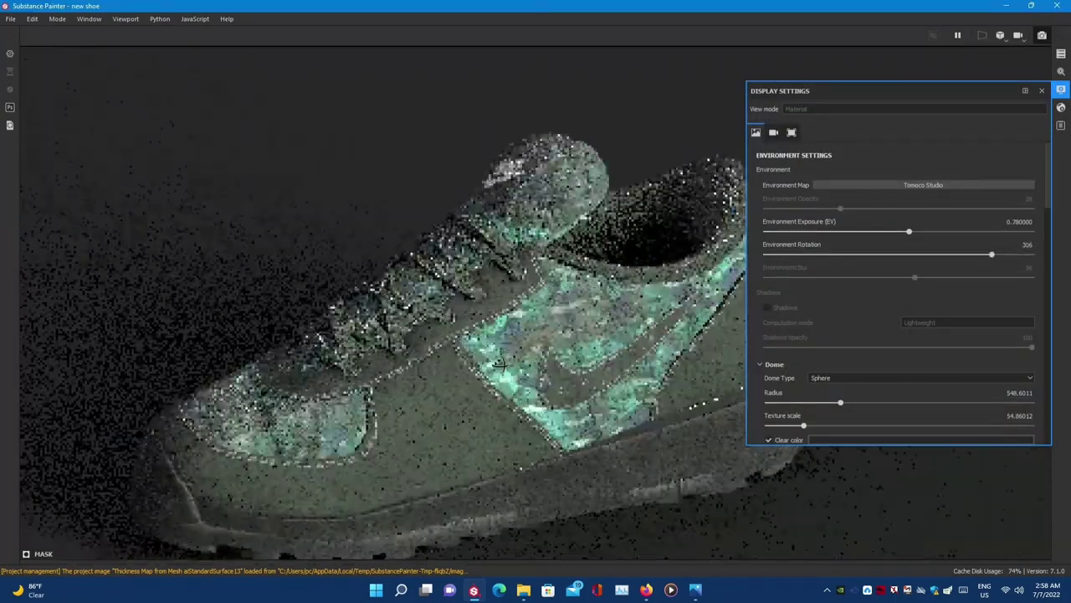
scroll(504, 362, up, 2)
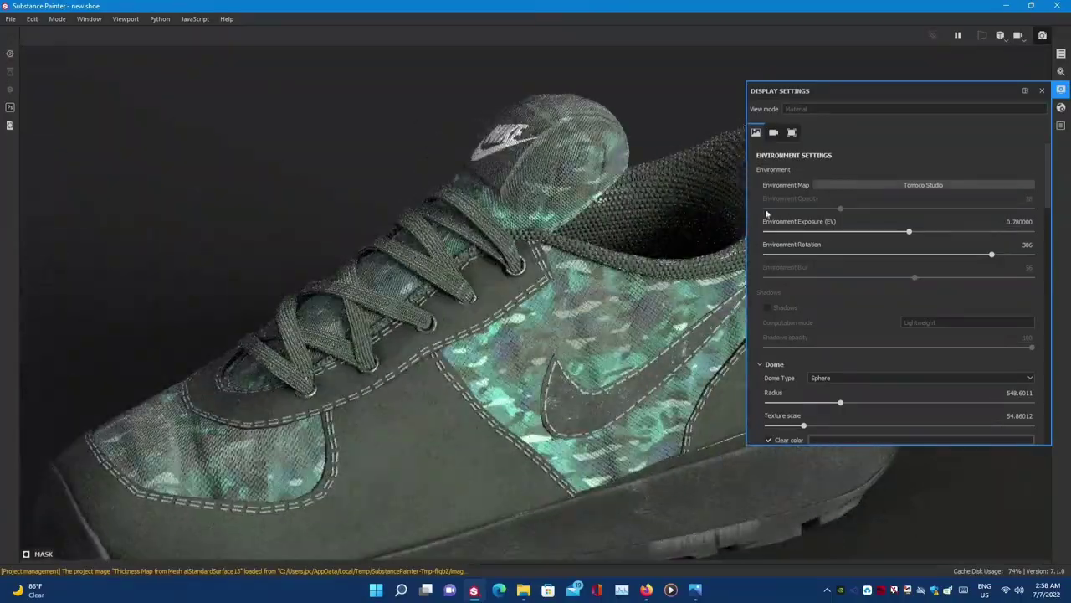
alt+drag(755, 203, 999, 119)
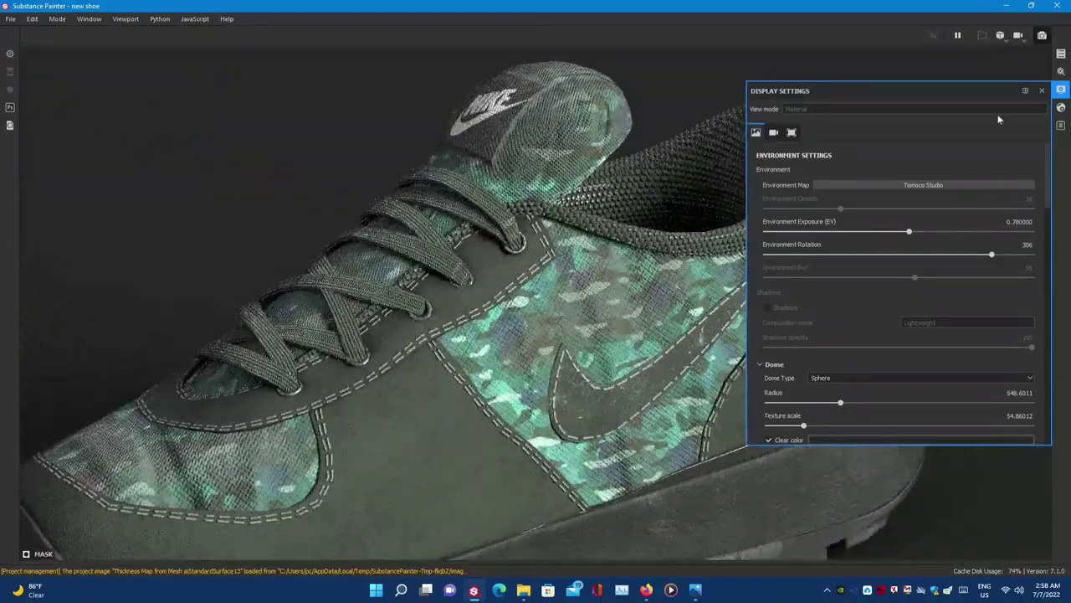
click(1043, 91)
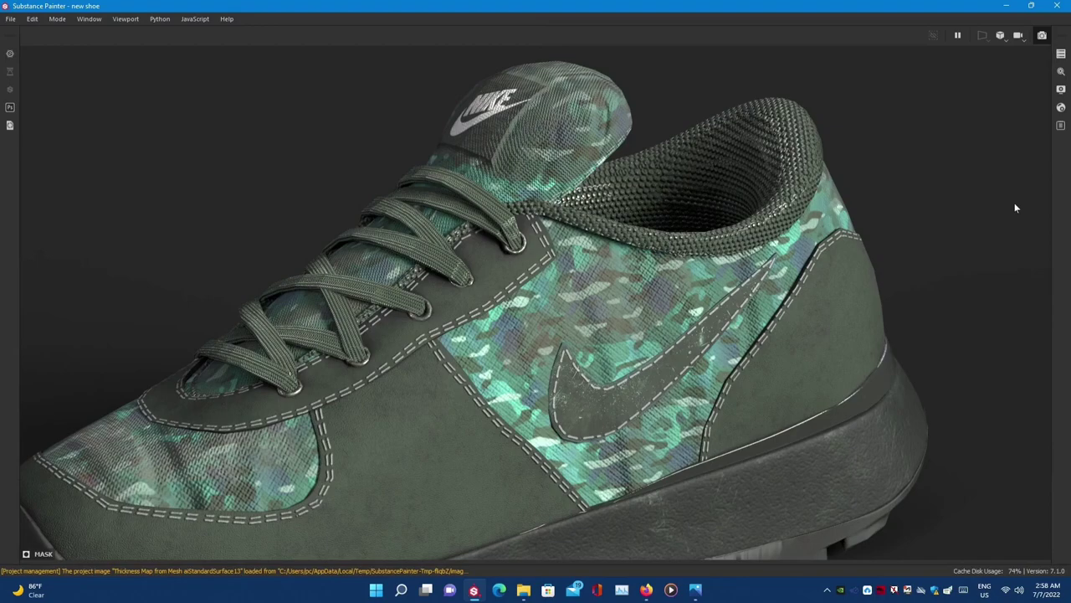
click(1062, 106)
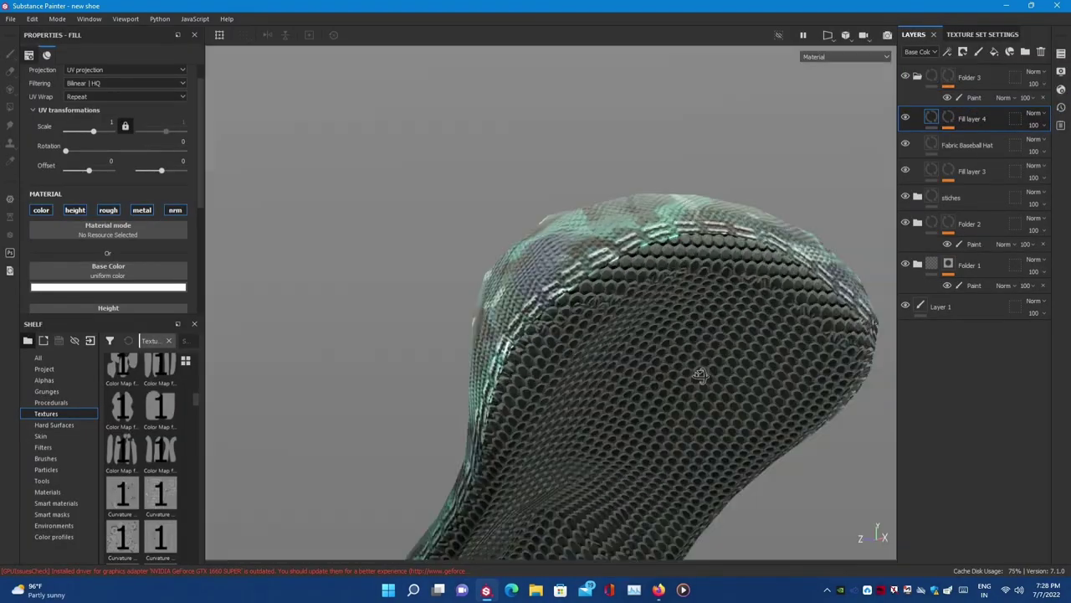
- Add a fill layer above Folder 2's paint layer using images_1 as its Base Color
alt+drag(701, 375, 799, 308)
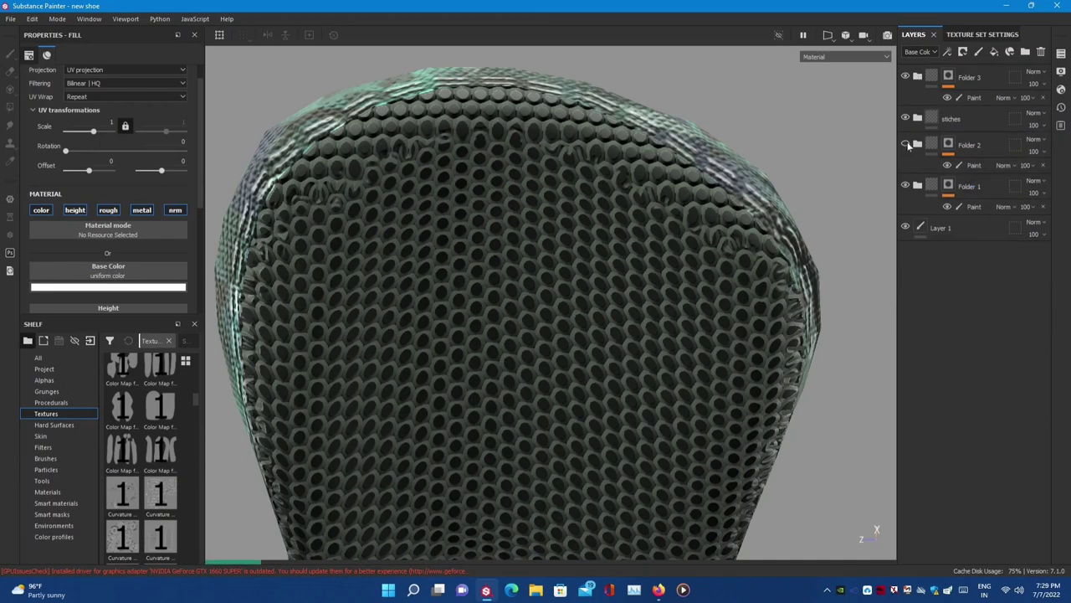
alt+drag(500, 313, 526, 376)
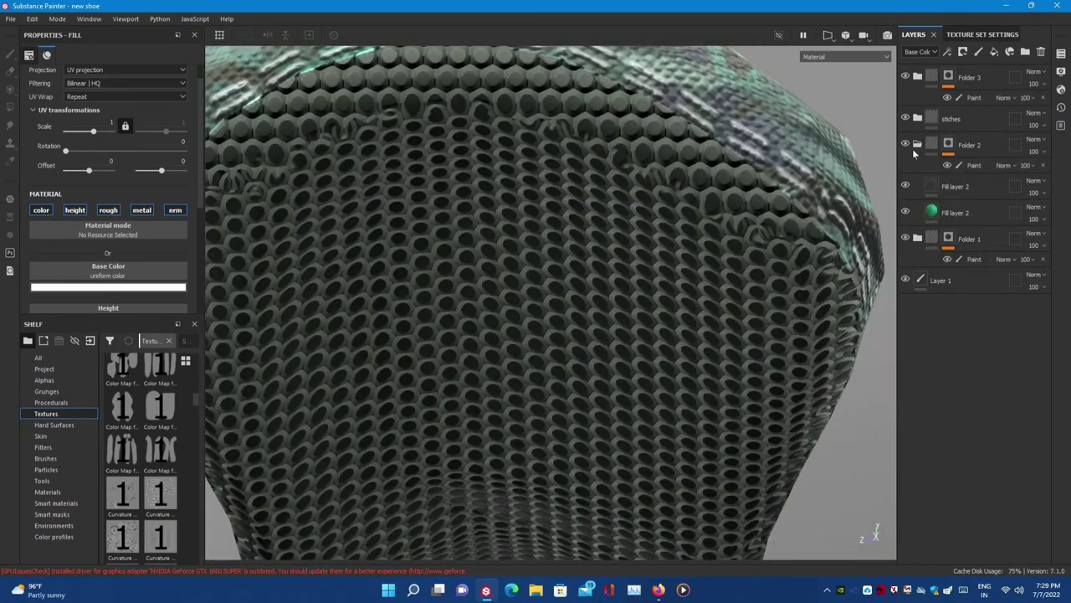
click(968, 165)
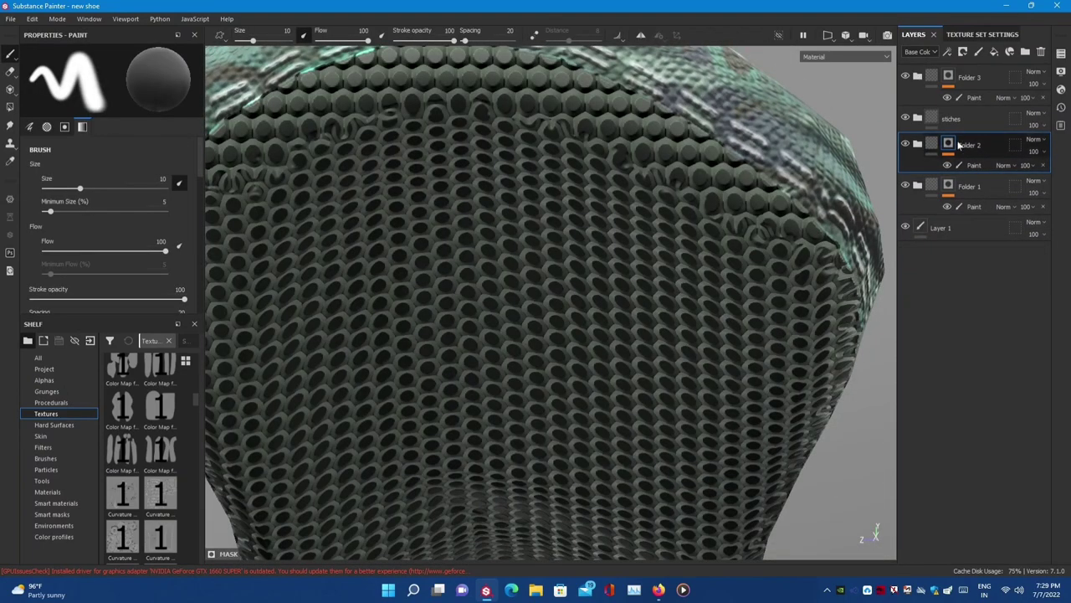
click(994, 52)
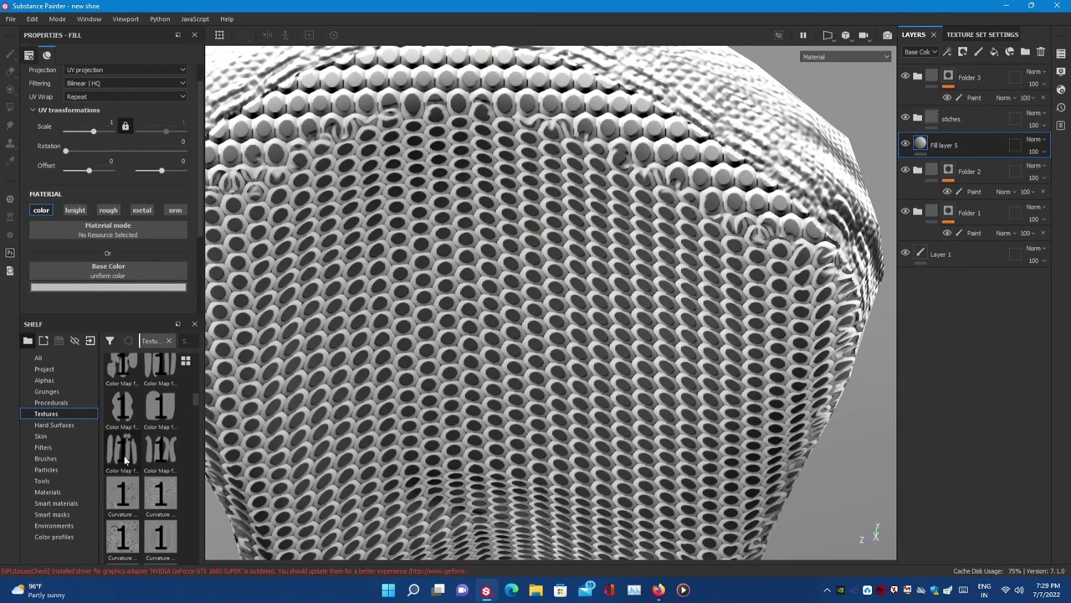
scroll(125, 461, down, 5)
scroll(167, 467, down, 5)
drag(165, 456, 110, 273)
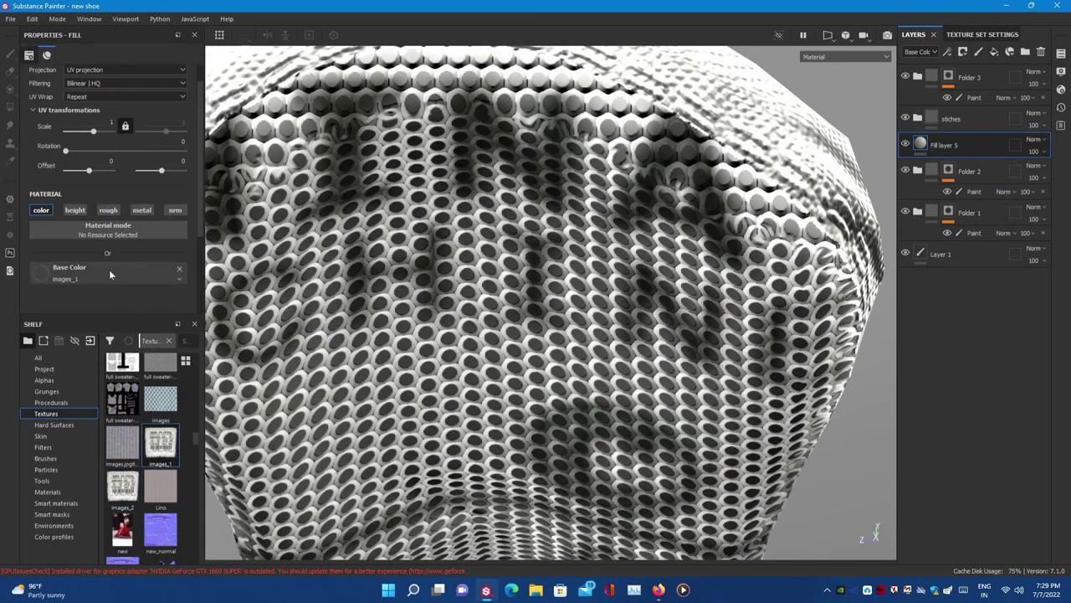
- Show the 2D/3D split view and set the label texture's UV scale to 6
key(F1)
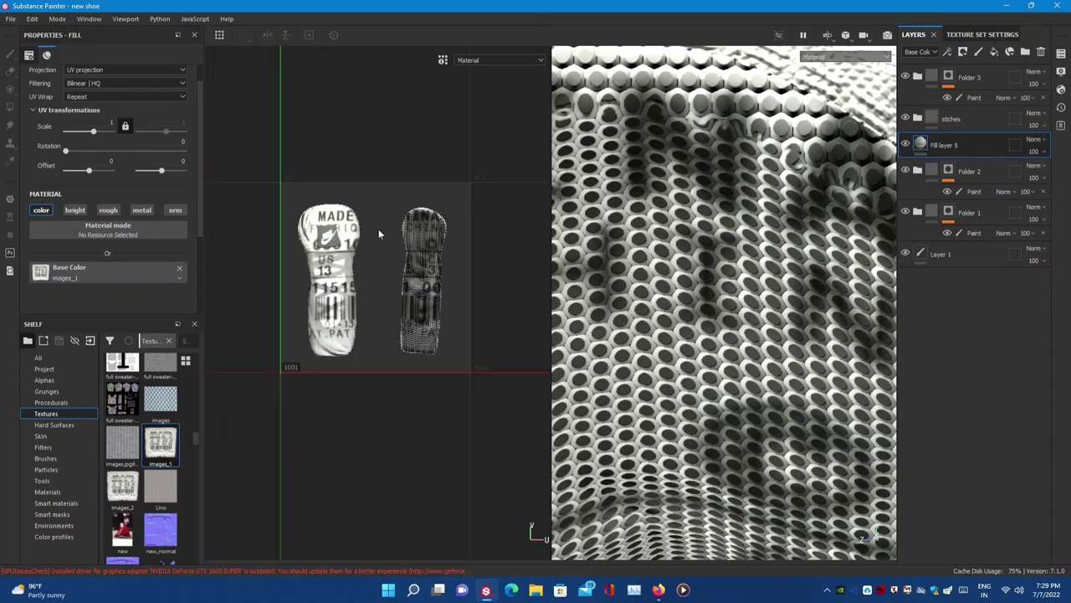
scroll(382, 227, down, 5)
middle_drag(382, 227, 274, 288)
scroll(274, 288, up, 3)
drag(93, 132, 95, 138)
key(f)
text(6)
key(Return)
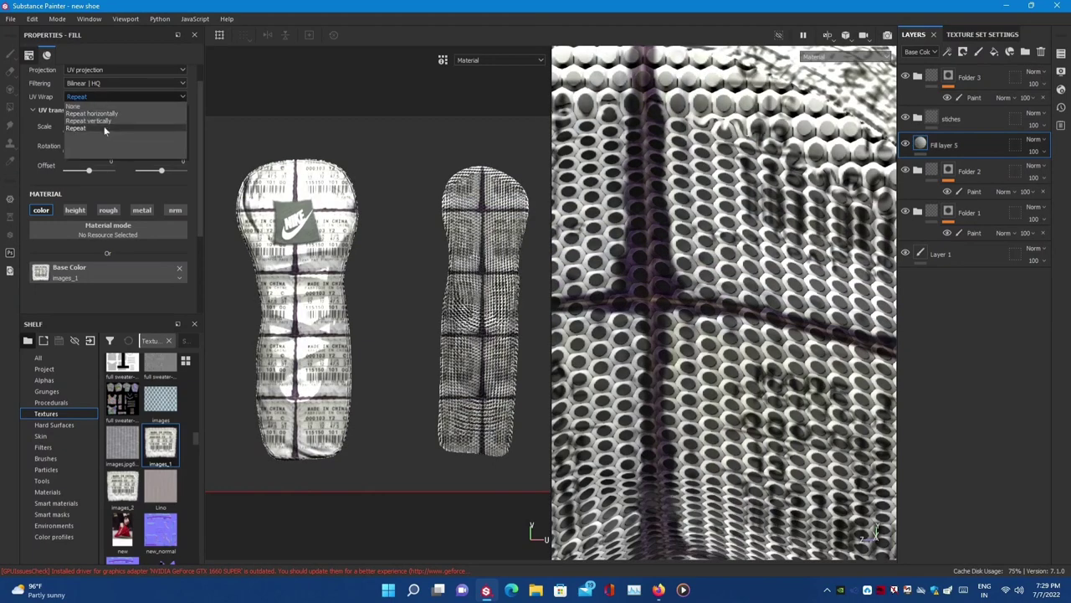
- Turn off the label's UV tiling and set its vertical offset to 0.25
click(112, 106)
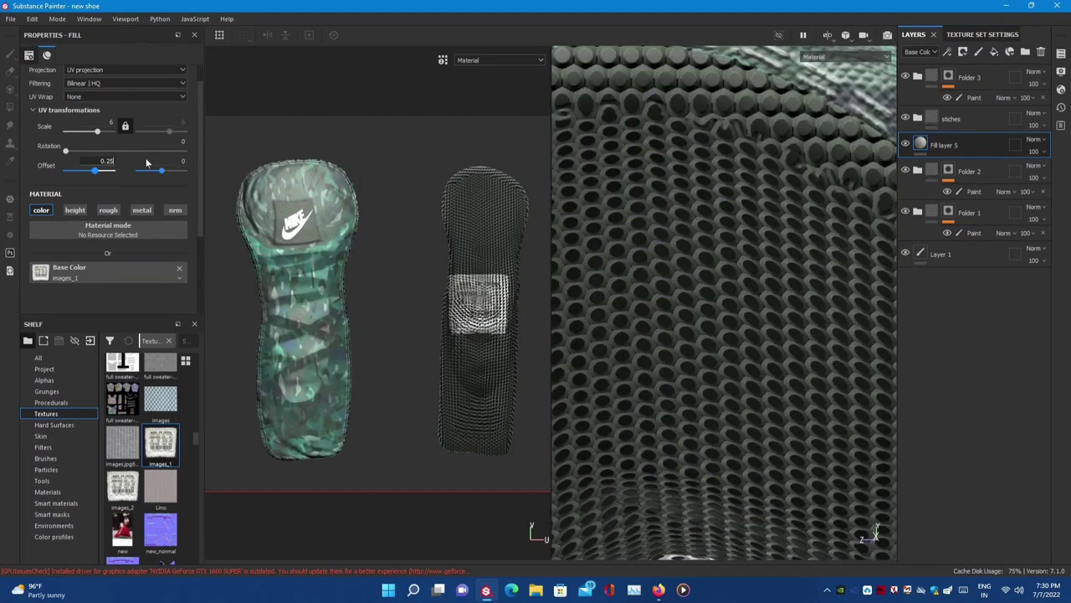
drag(161, 170, 165, 170)
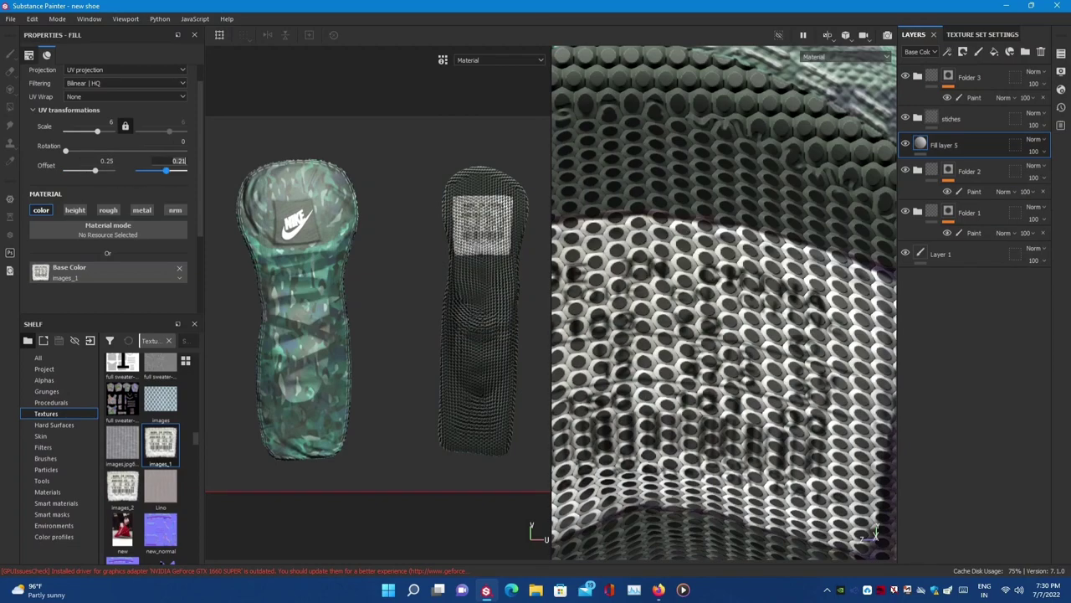
text(25)
key(Return)
key(f)
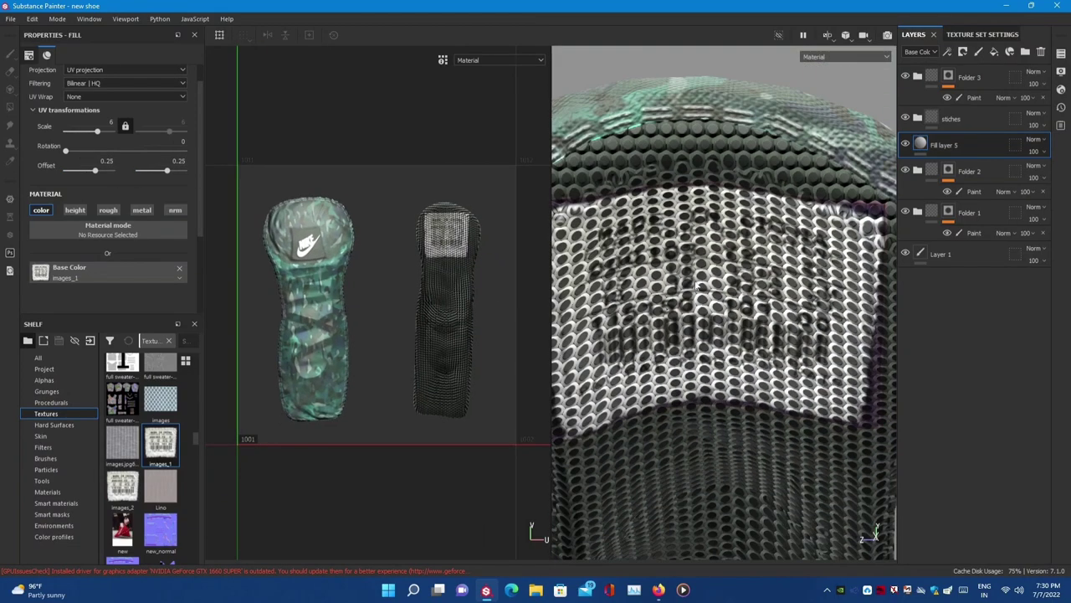
- Raise the UV scale to 7.5 and orbit close to check the label on the heel
click(110, 123)
text(7)
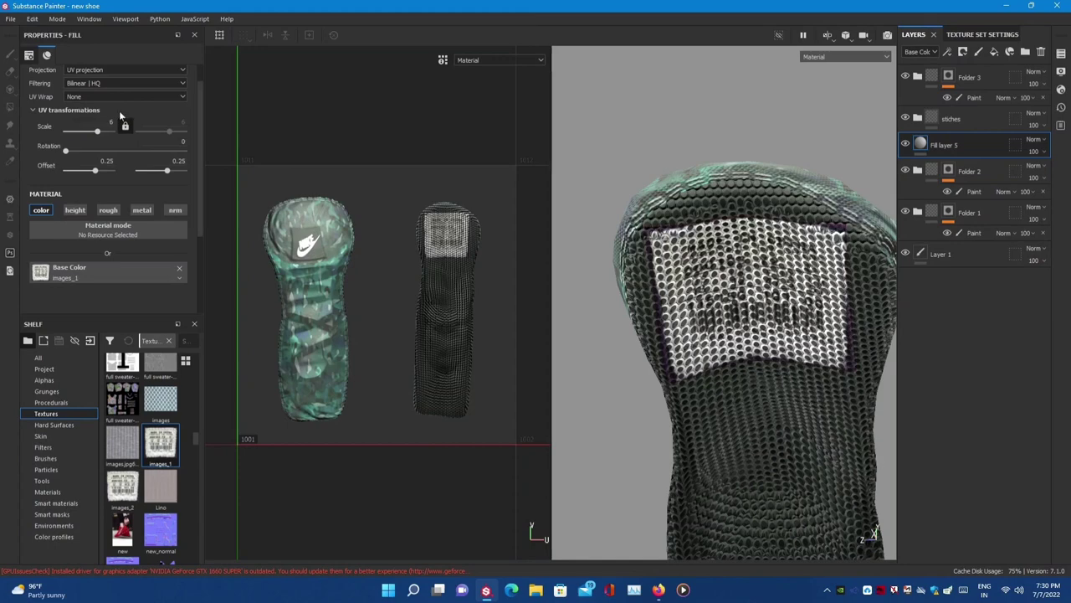
key(Return)
alt+drag(711, 335, 659, 343)
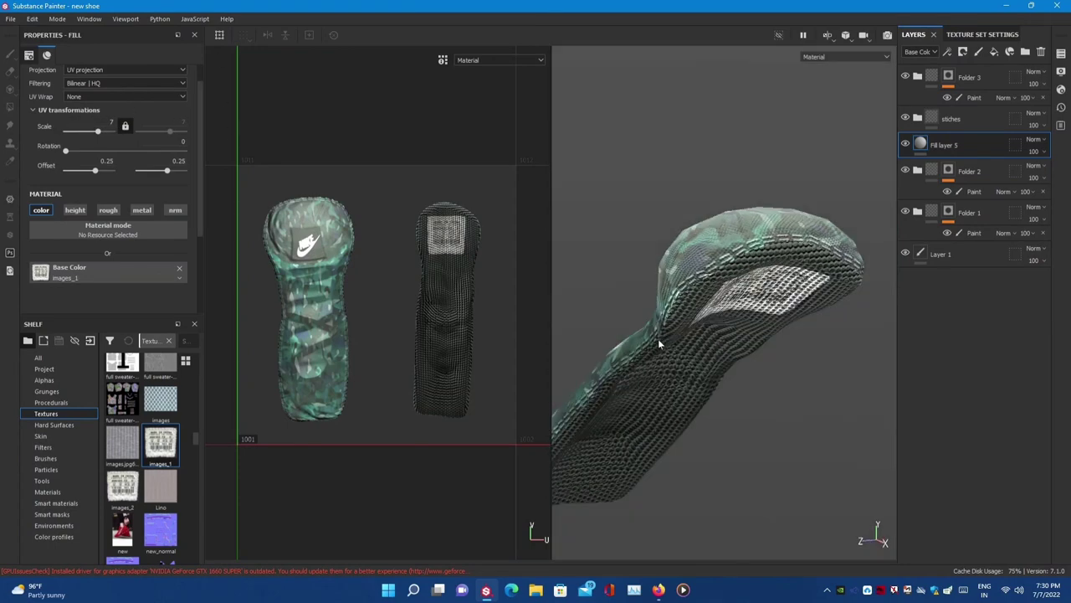
text(.5)
key(Return)
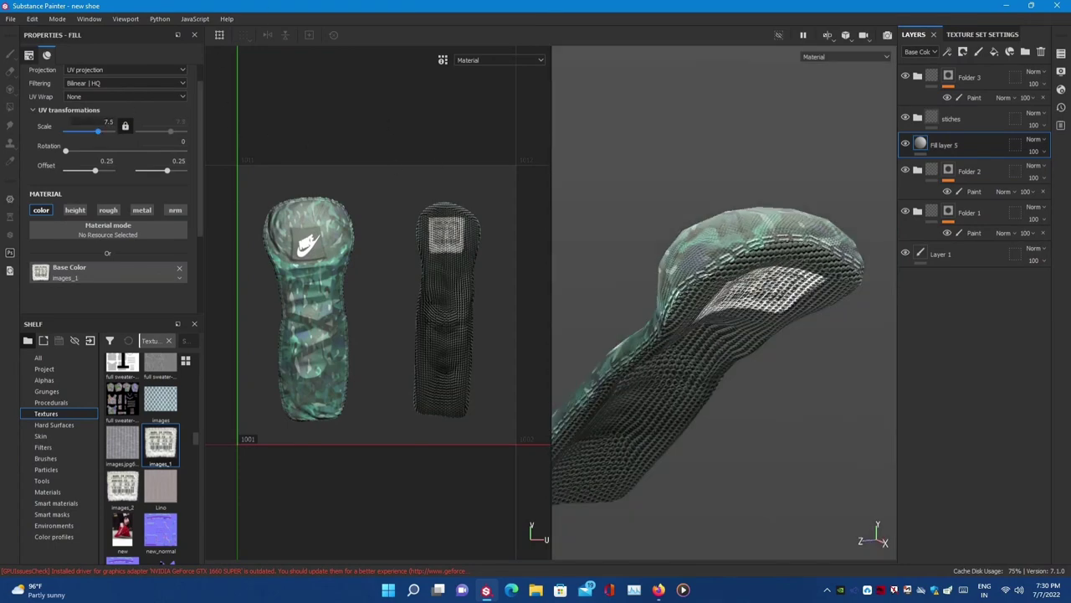
scroll(868, 391, up, 5)
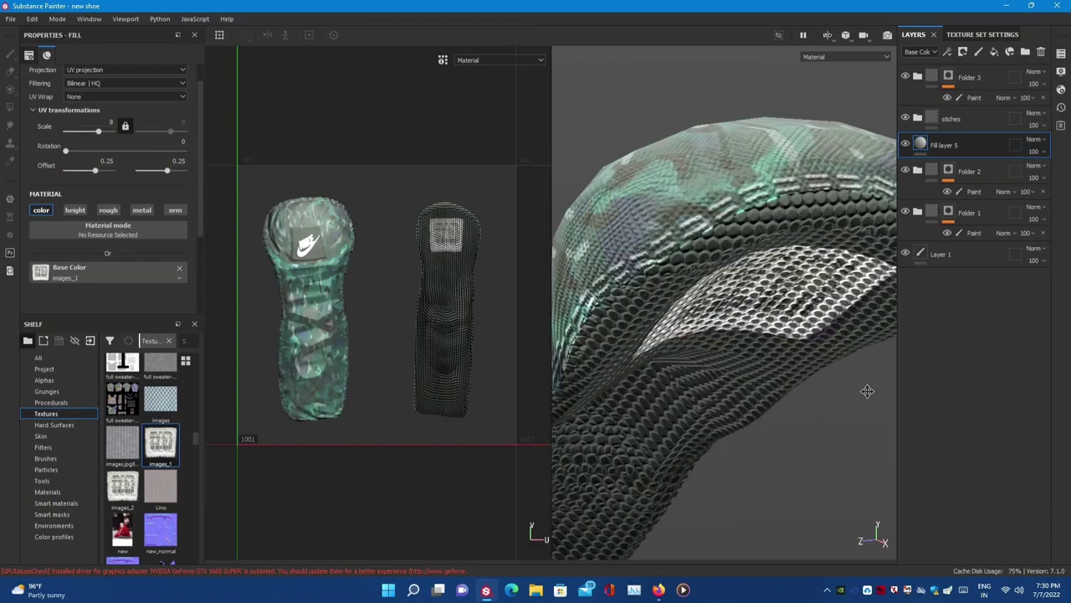
alt+drag(868, 391, 610, 241)
- Save, then give Fill layer 5 a Blur filter, trying Blur Directional before undoing back
key(F2)
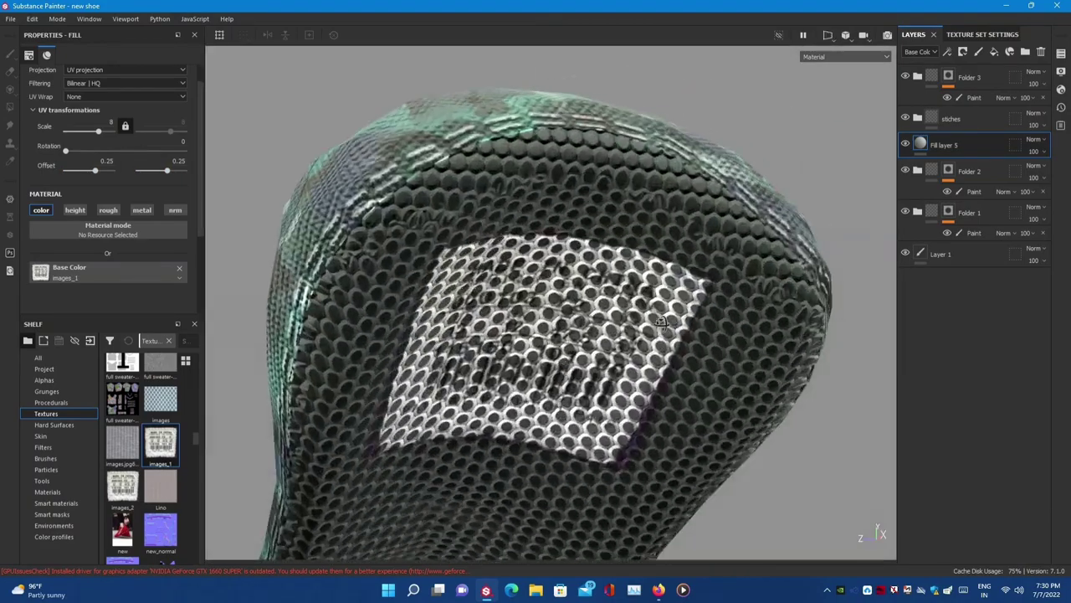
key(ctrl+s)
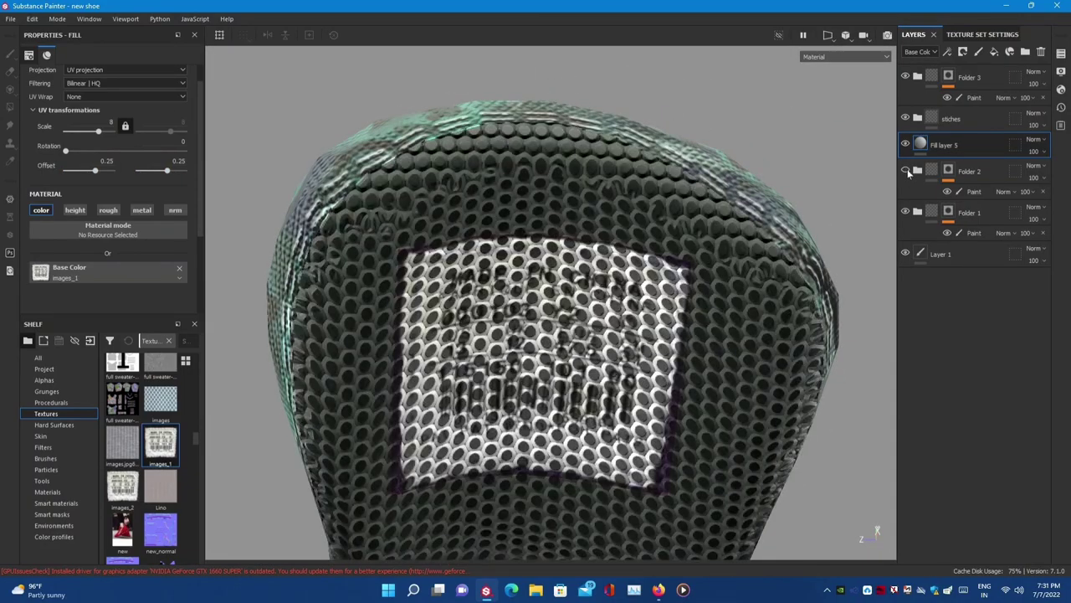
right_click(920, 143)
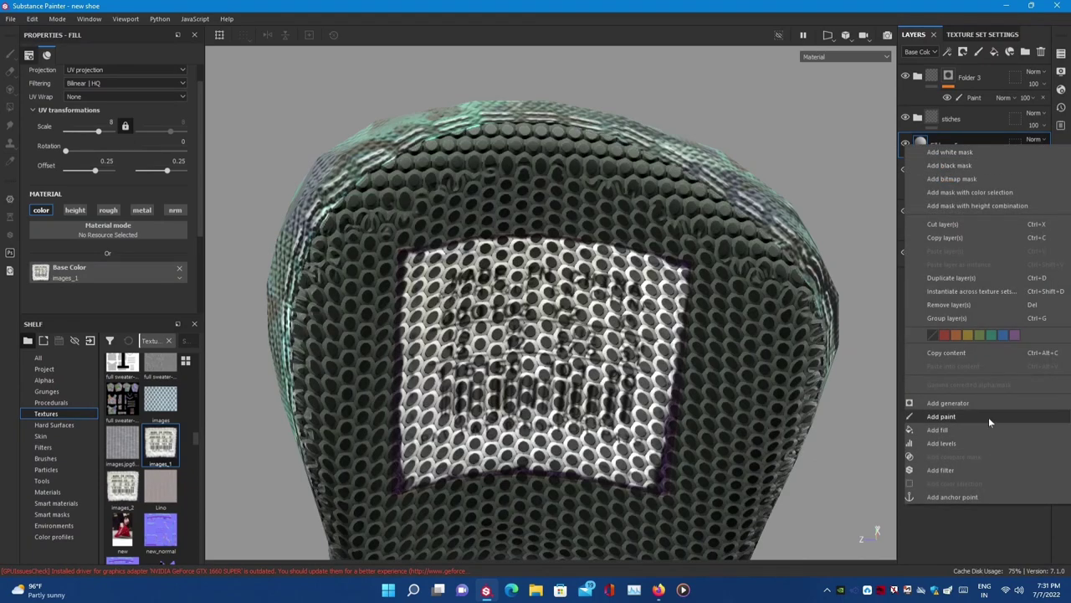
click(940, 470)
click(105, 88)
click(151, 120)
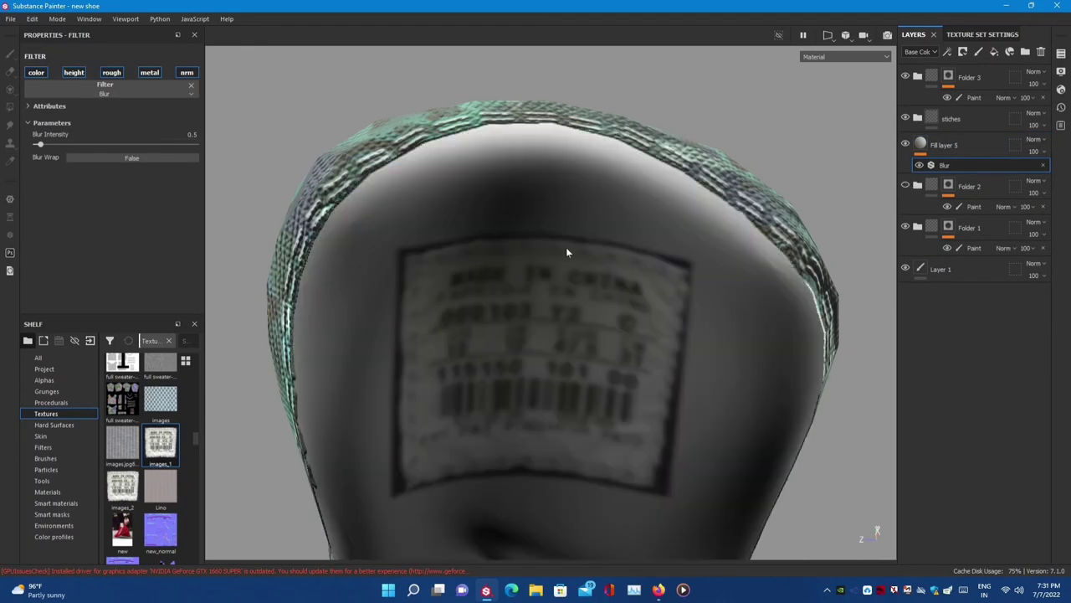
click(152, 95)
click(223, 122)
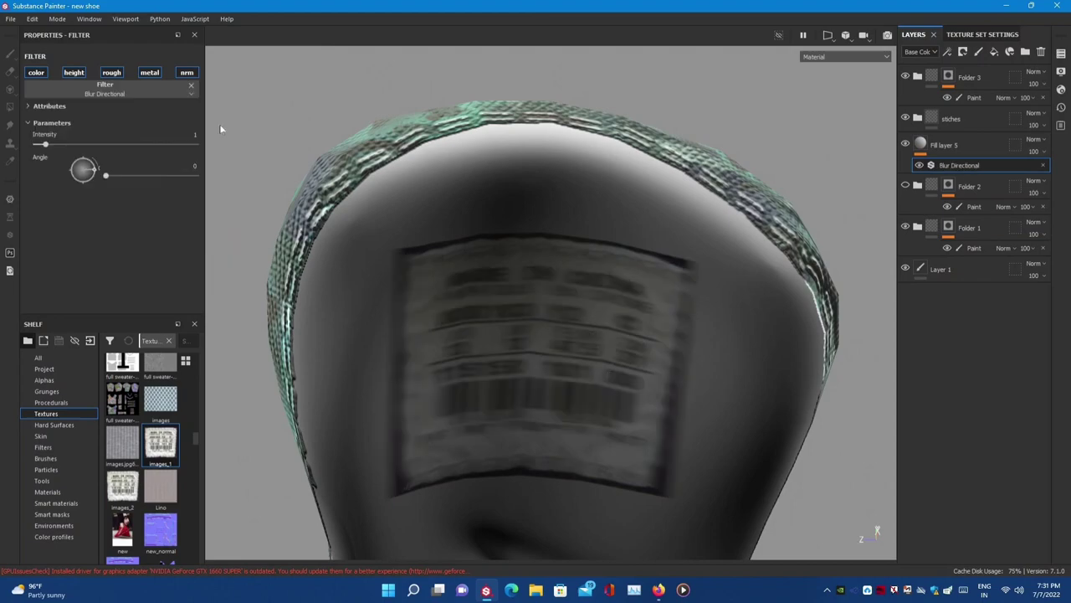
mouse_move(40, 144)
mouse_down()
mouse_move(139, 144)
mouse_move(46, 144)
mouse_up()
key(ctrl+z)
key(ctrl+z)
key(ctrl+z)
- On Folder 2's paint mask, erase straight lines outlining the heel label's edges
click(962, 206)
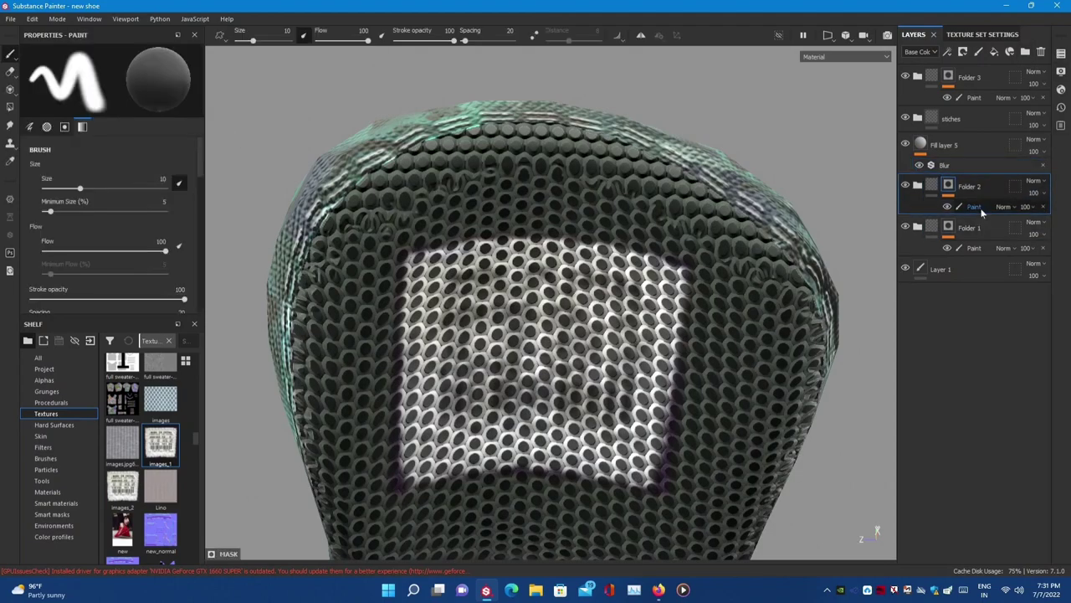
scroll(506, 240, up, 2)
scroll(506, 240, up, 3)
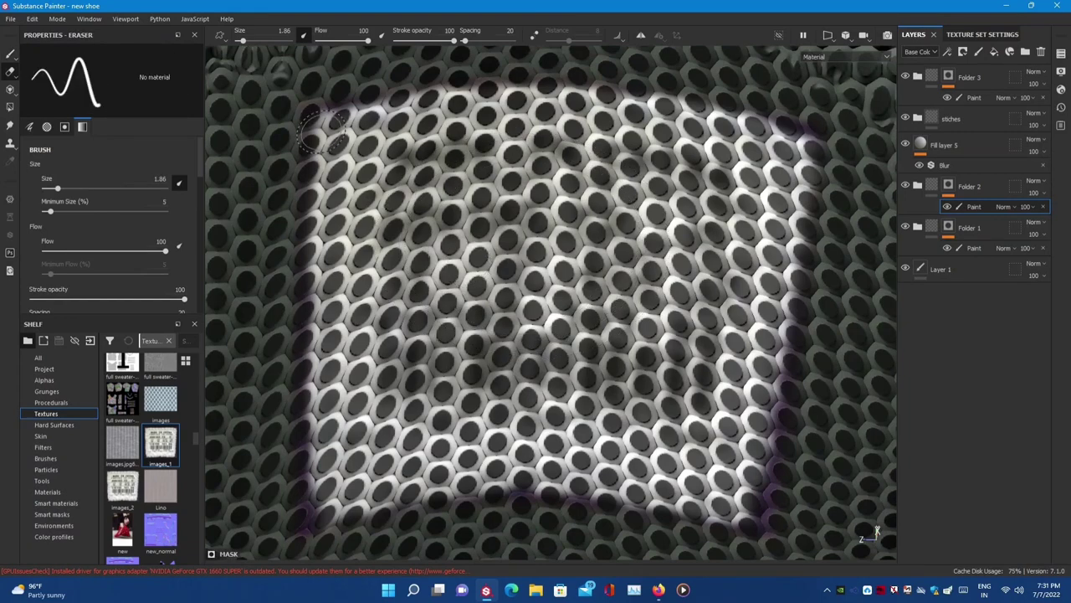
drag(330, 130, 527, 113)
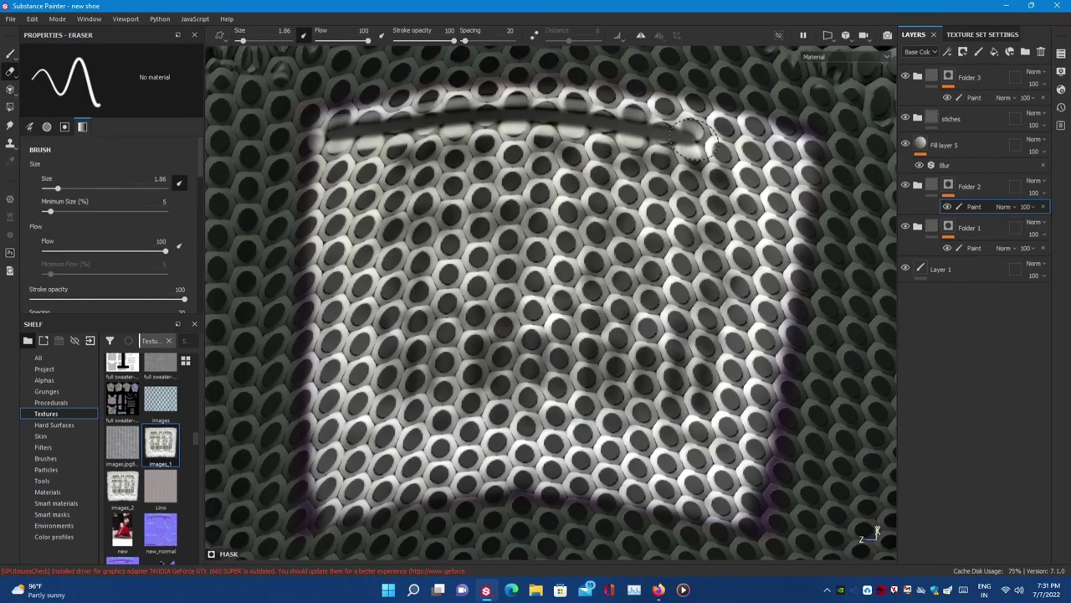
shift+click(758, 524)
shift+click(519, 486)
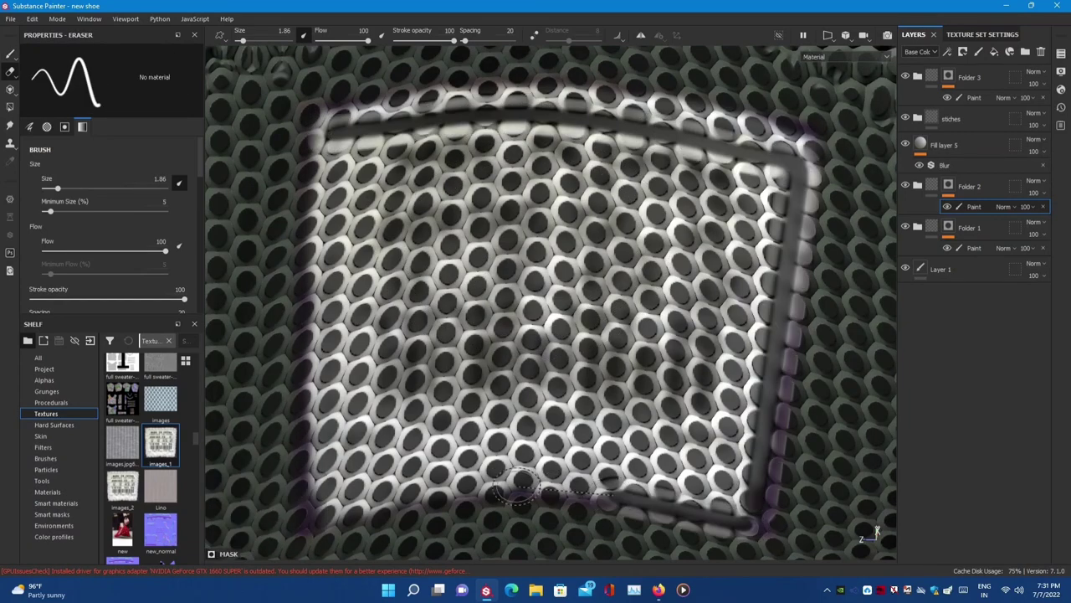
shift+click(329, 118)
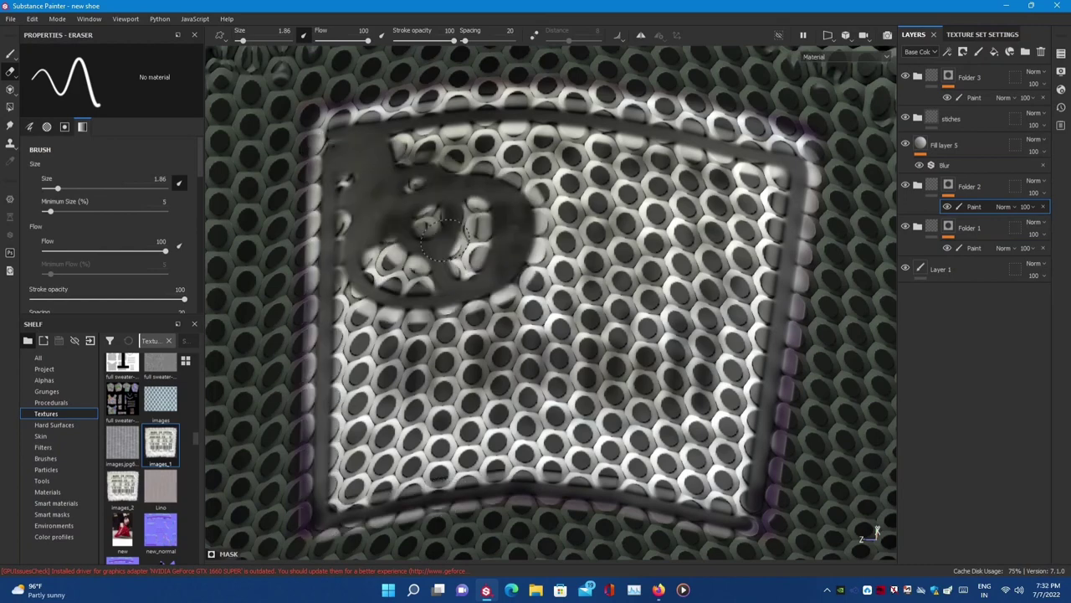
- Erase the remaining hex mesh inside the label and along its right and bottom edges
mouse_move(359, 176)
mouse_down()
mouse_move(502, 261)
mouse_move(360, 284)
mouse_move(586, 419)
mouse_move(502, 125)
mouse_move(724, 234)
mouse_up()
ctrl+right_drag(724, 235, 695, 234)
drag(778, 159, 762, 498)
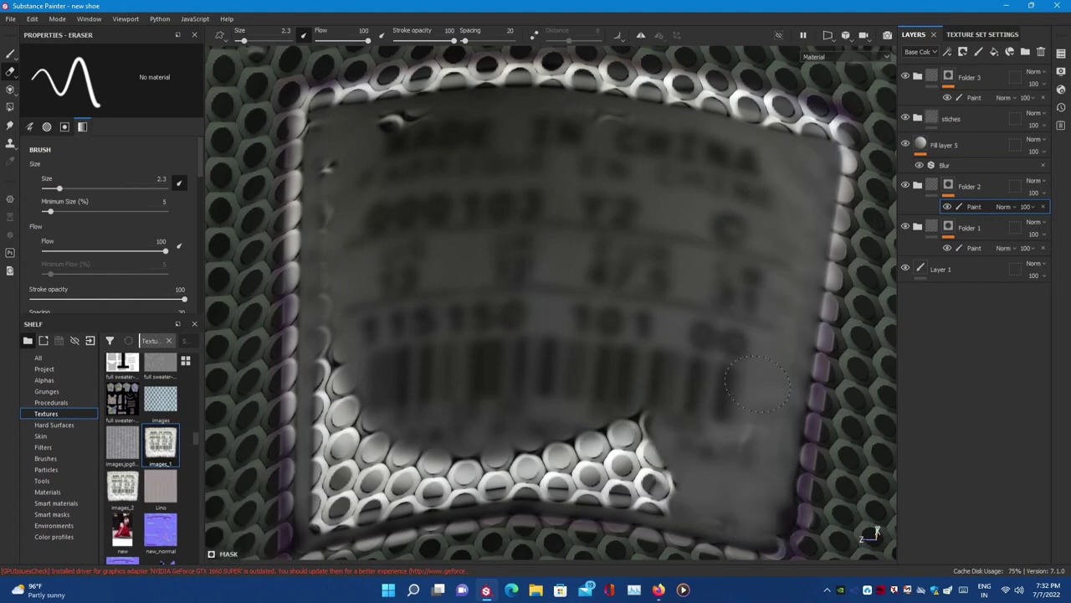
drag(757, 383, 595, 436)
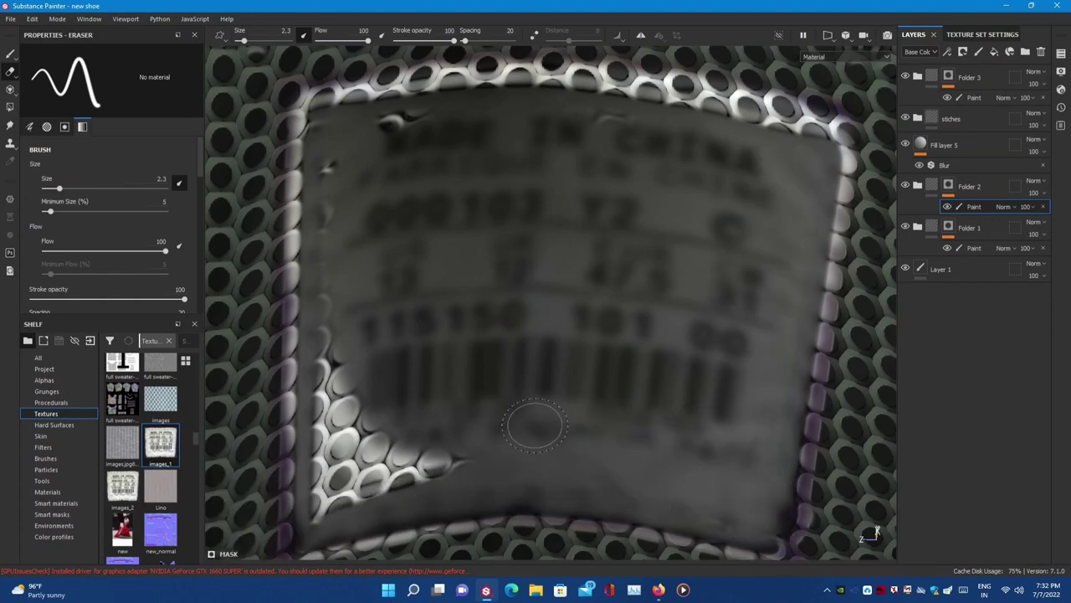
scroll(531, 425, up, 5)
mouse_move(531, 425)
alt+mouse_down()
mouse_move(364, 280)
mouse_move(627, 377)
mouse_move(419, 310)
mouse_move(500, 302)
alt+mouse_up()
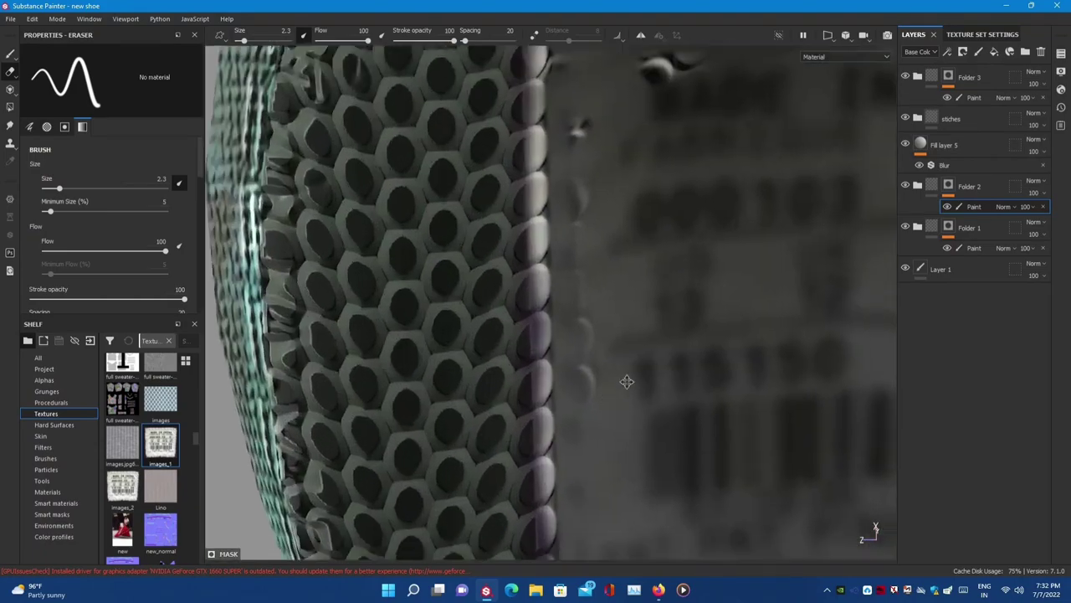
scroll(500, 301, down, 5)
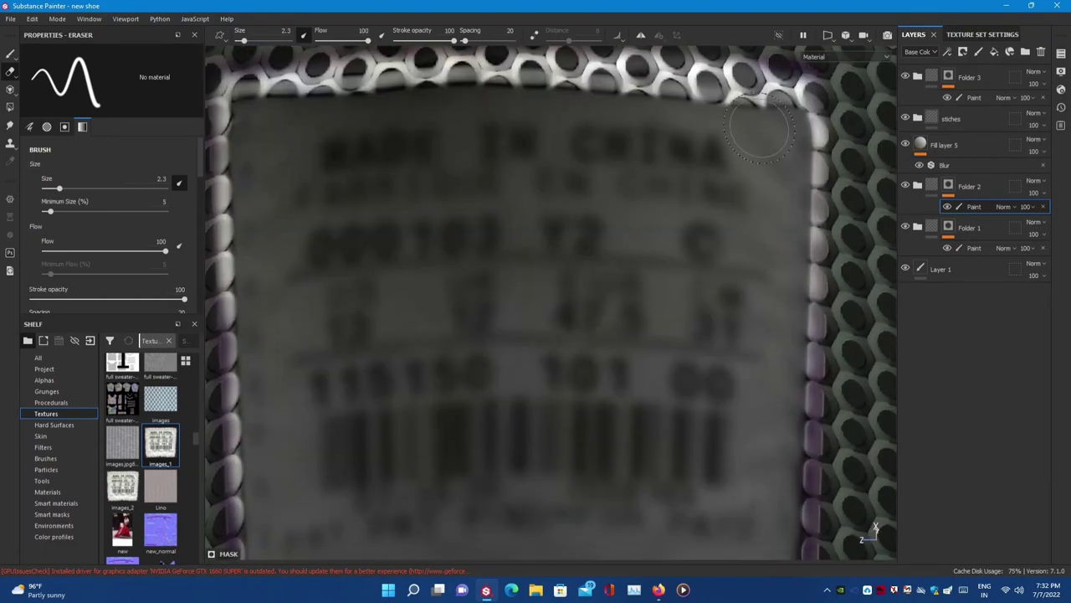
scroll(501, 302, down, 3)
click(943, 144)
mouse_move(636, 302)
alt+mouse_down()
mouse_move(699, 289)
mouse_move(636, 301)
alt+mouse_up()
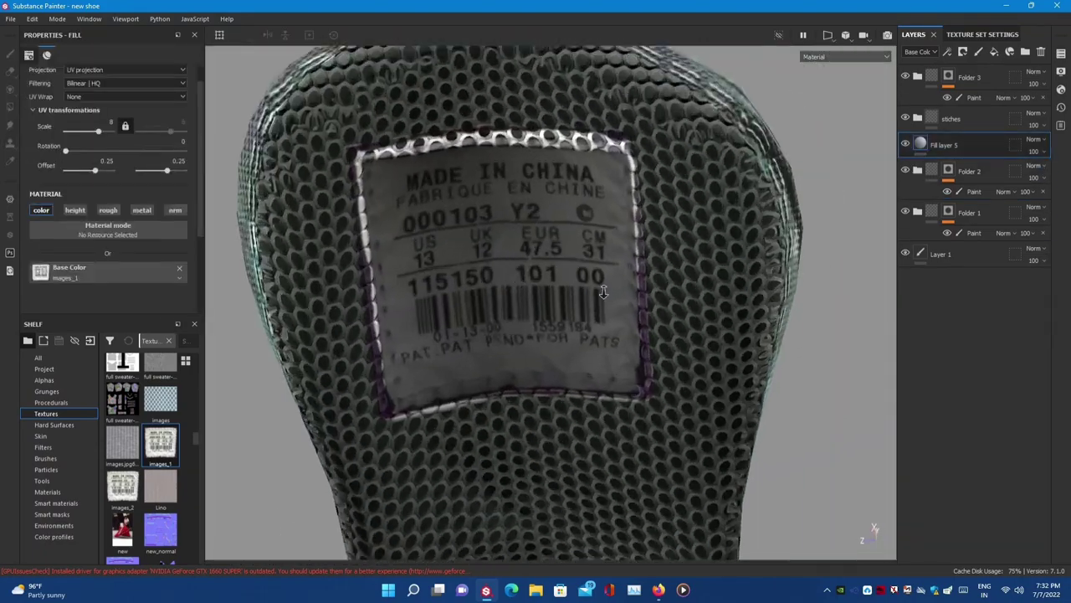
- Give Fill layer 5 a black mask with a paint layer
scroll(636, 301, up, 5)
scroll(636, 301, up, 3)
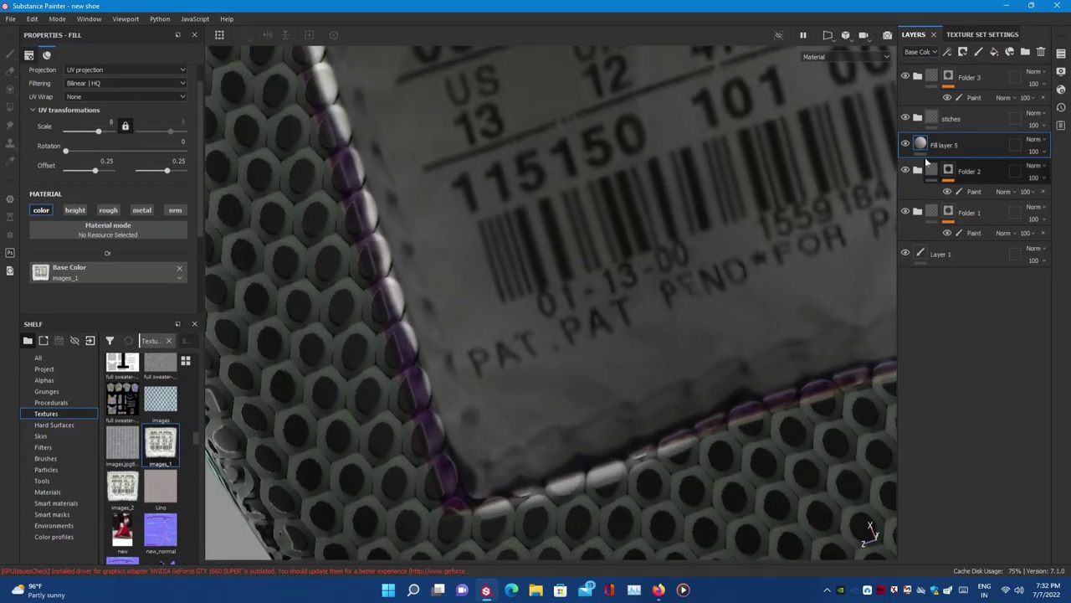
right_click(920, 144)
key(Escape)
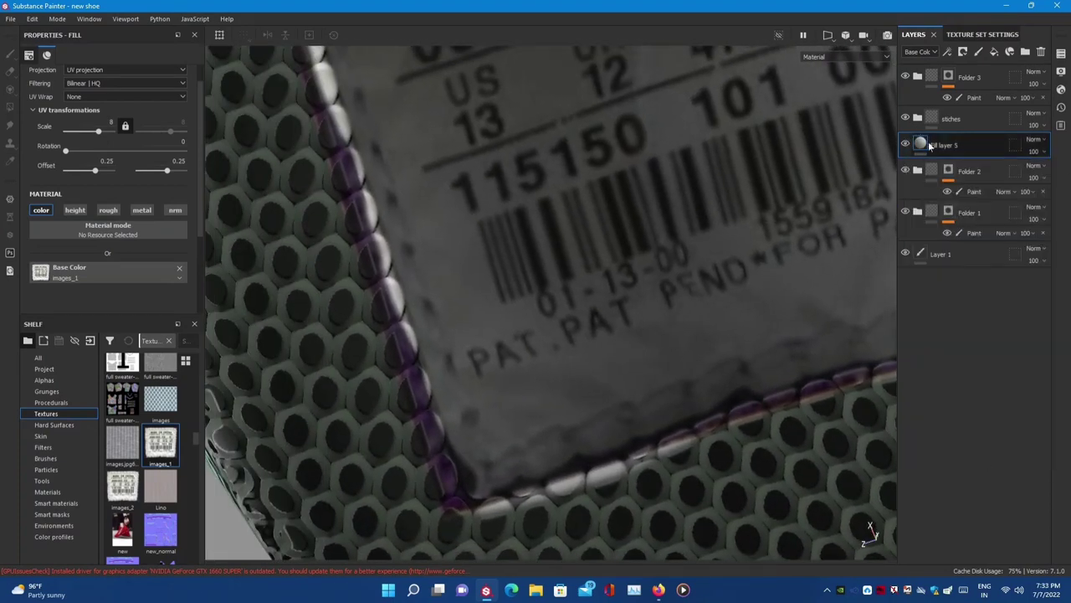
right_click(928, 146)
click(949, 161)
right_click(929, 144)
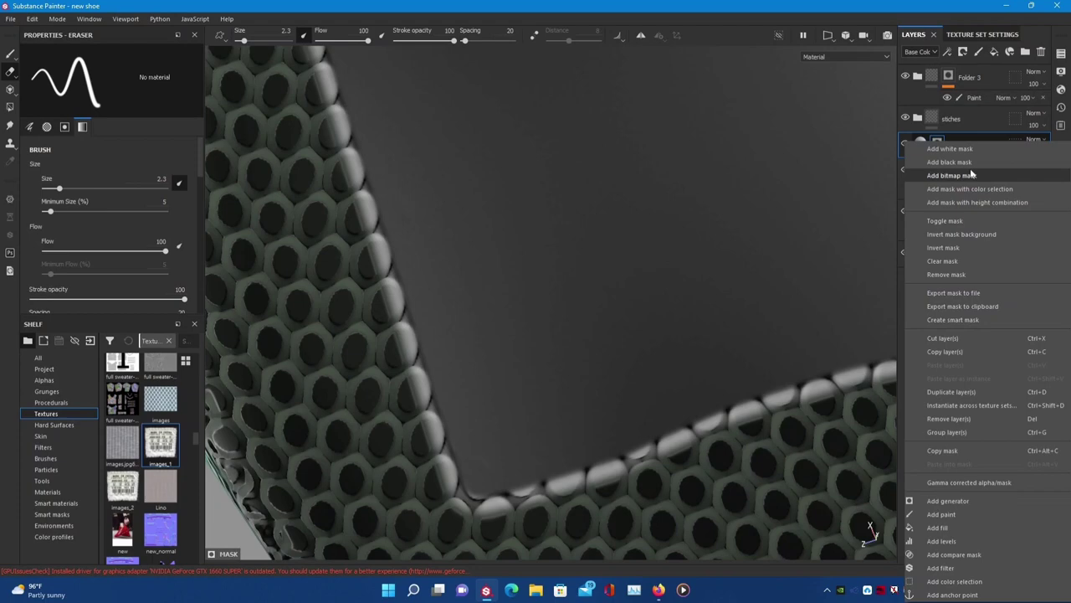
click(998, 514)
- Shrink the brush for fine edge work and frame the label patch's edge
alt+drag(496, 164, 375, 226)
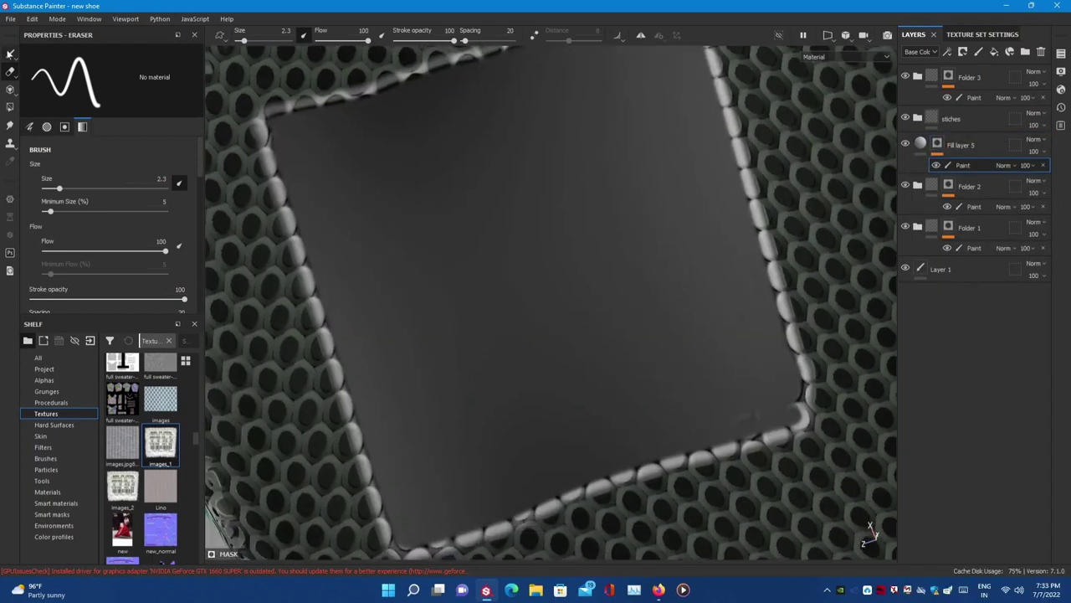
alt+drag(531, 220, 574, 318)
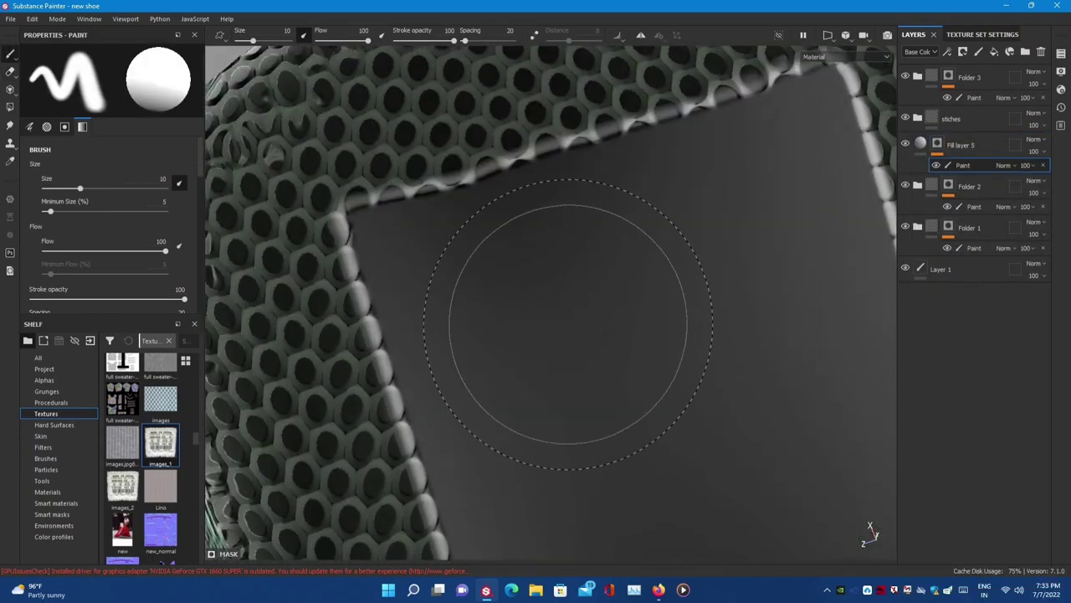
ctrl+right_drag(574, 318, 502, 318)
alt+drag(502, 318, 423, 298)
ctrl+right_drag(423, 298, 661, 244)
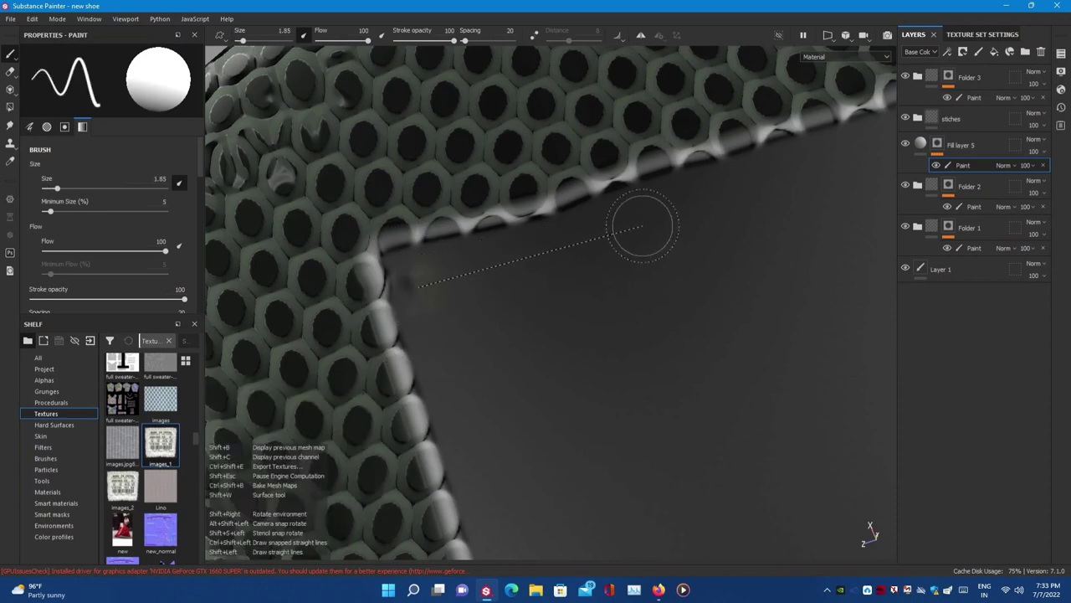
alt+drag(765, 228, 563, 185)
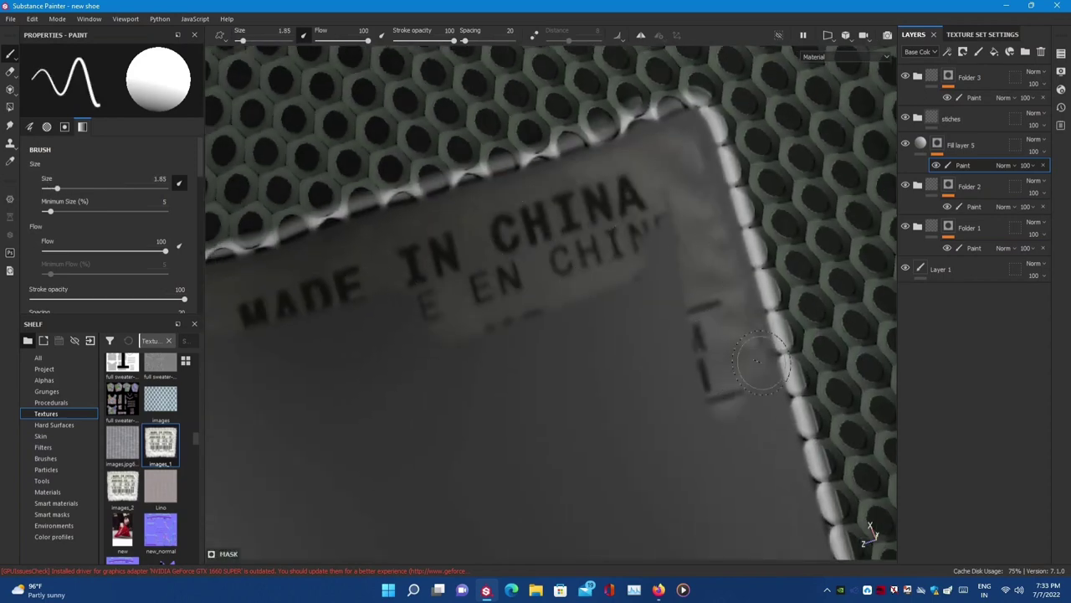
alt+middle_drag(791, 523, 452, 304)
key(Tab)
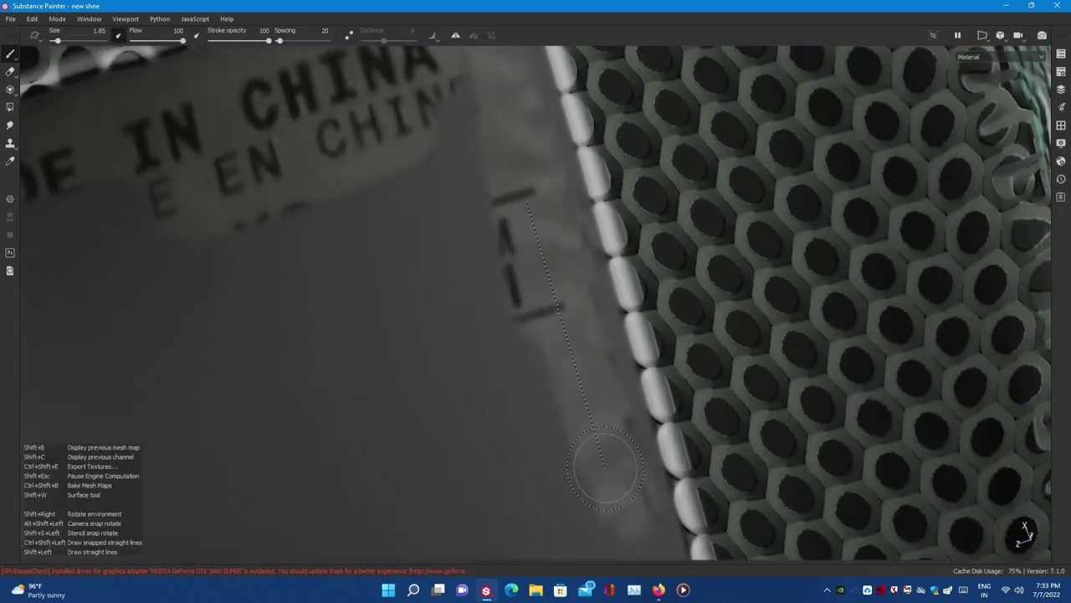
alt+drag(632, 450, 526, 311)
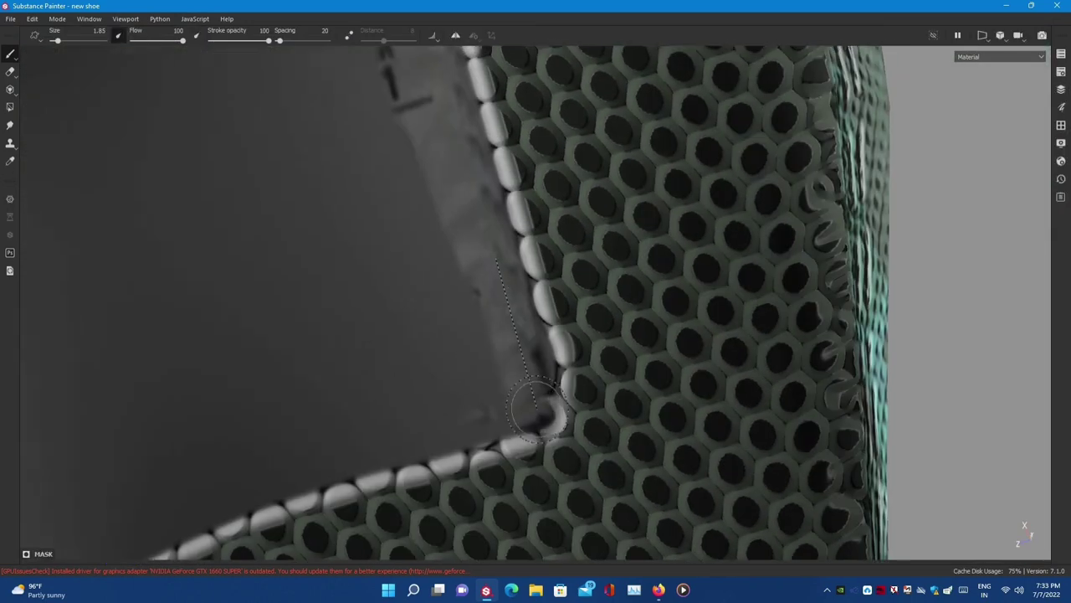
alt+middle_drag(306, 447, 401, 328)
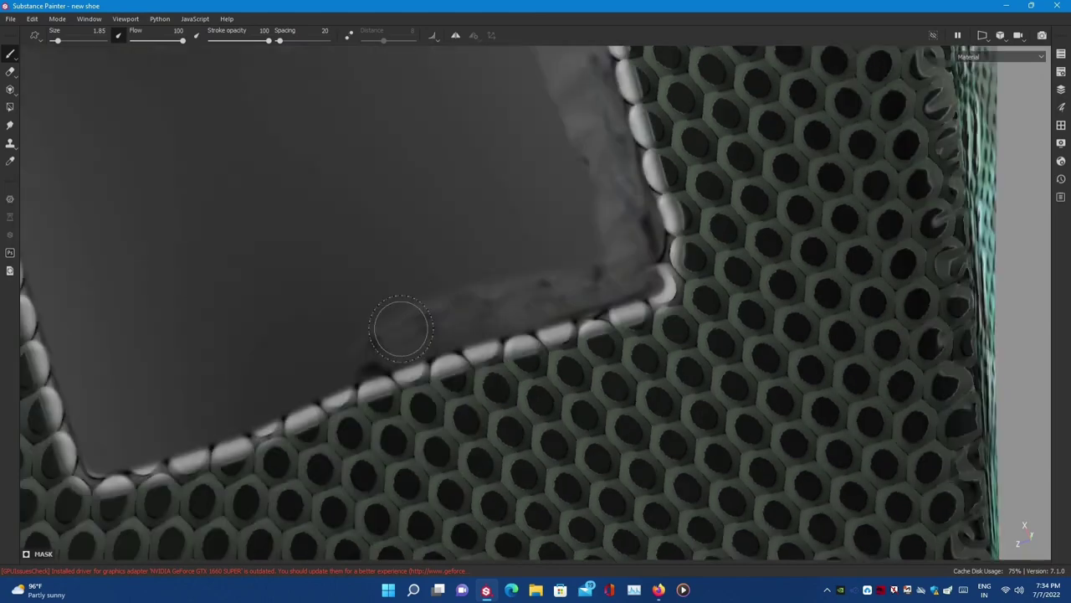
mouse_move(164, 423)
alt+mouse_down()
mouse_move(378, 318)
mouse_move(429, 272)
alt+mouse_up()
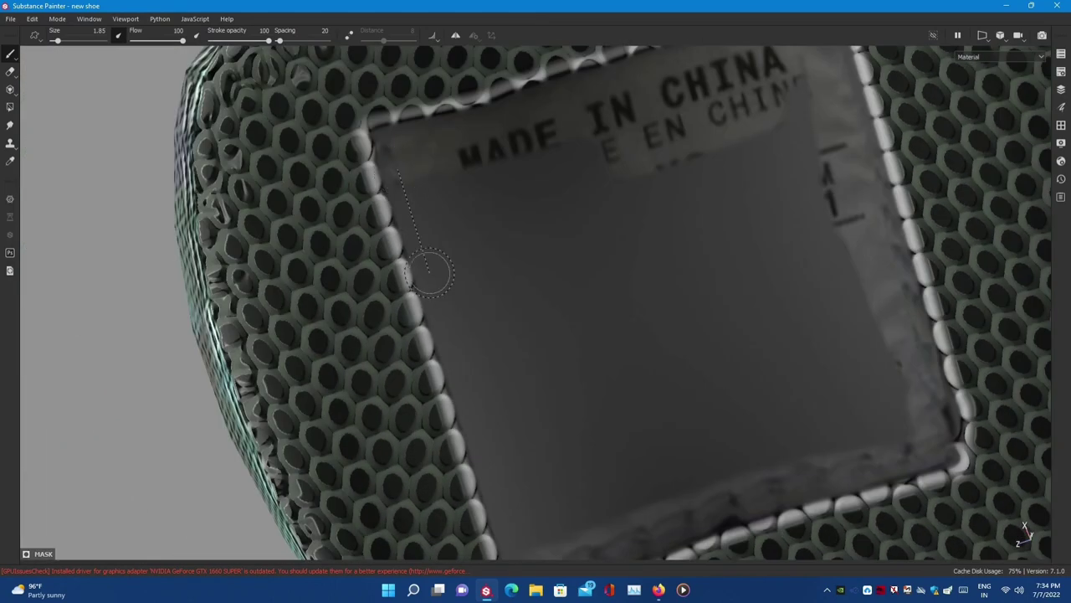
mouse_move(490, 477)
alt+mouse_down()
mouse_move(576, 320)
mouse_move(580, 265)
alt+mouse_up()
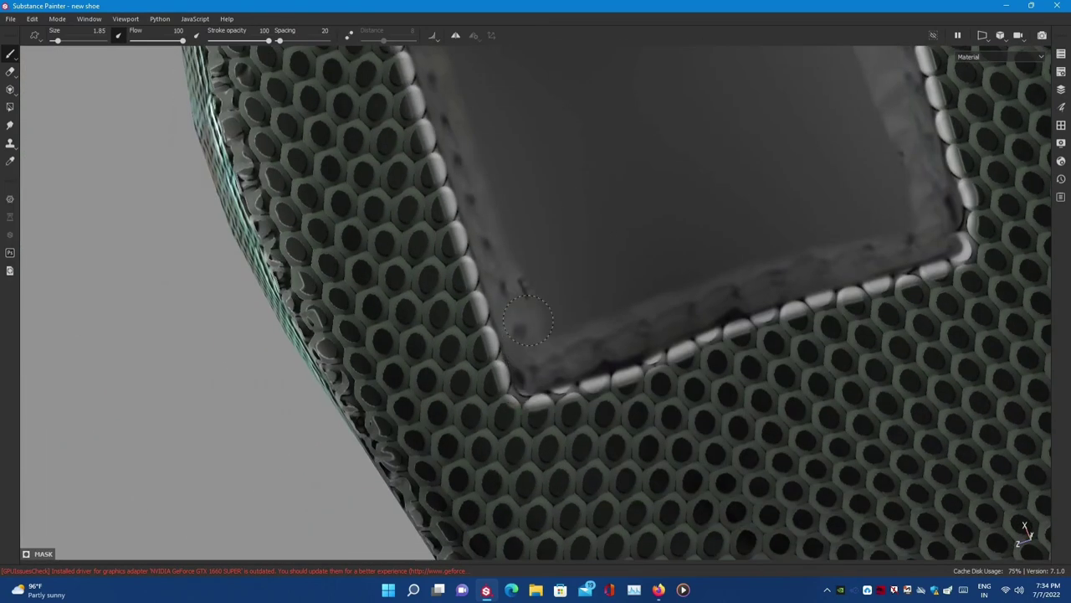
- Paint the mask with a 4.48 brush to reveal the label print around PATS and the barcode
ctrl+right_drag(527, 320, 574, 240)
scroll(574, 251, up, 3)
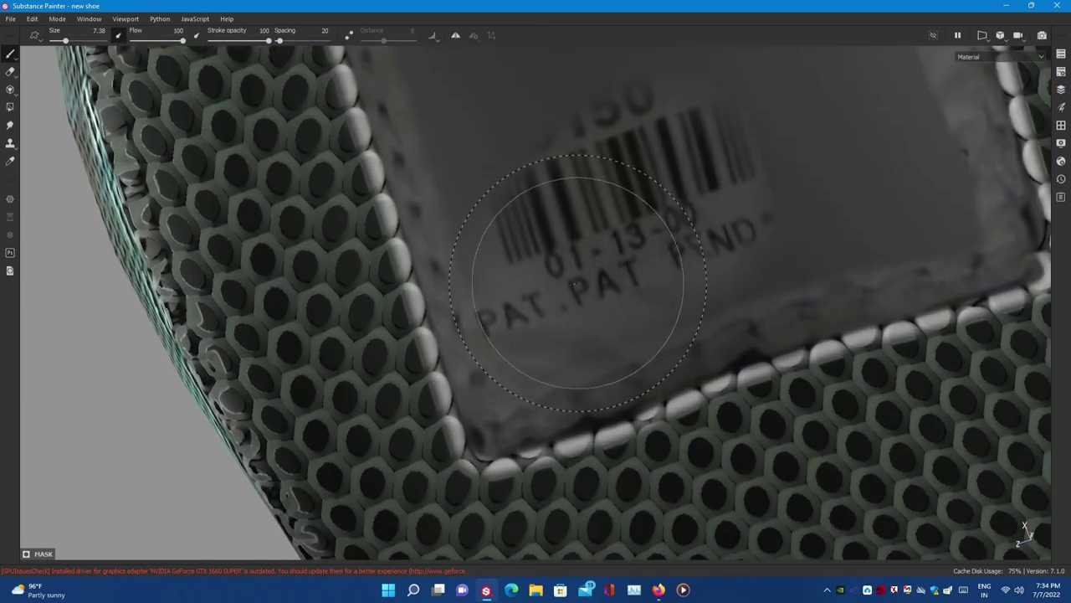
alt+drag(574, 285, 686, 215)
ctrl+right_drag(686, 216, 636, 218)
scroll(579, 287, up, 2)
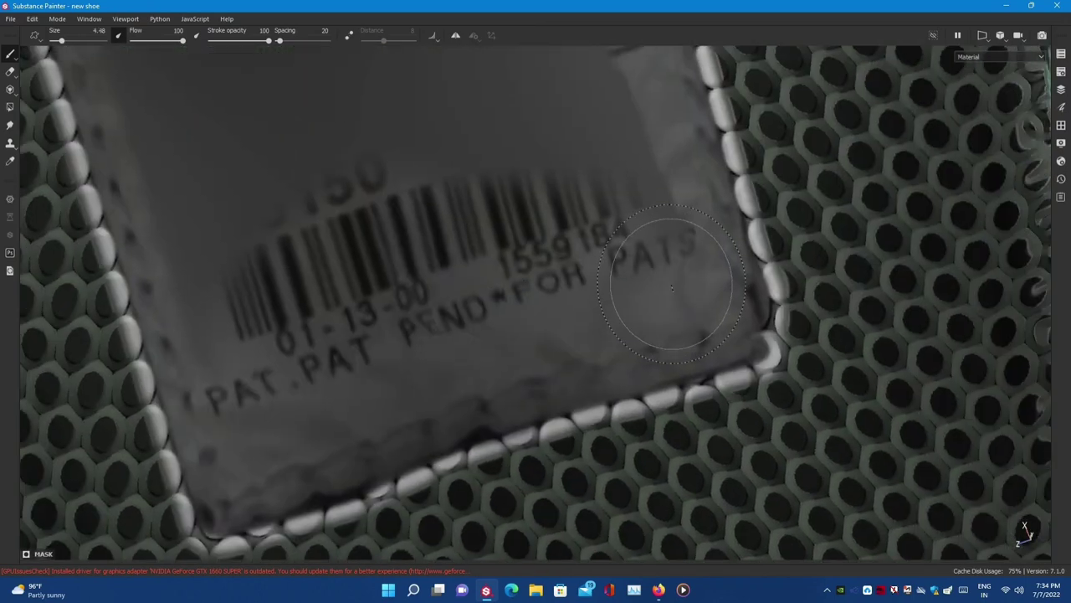
drag(671, 287, 682, 293)
scroll(274, 456, down, 3)
mouse_move(586, 318)
mouse_down()
mouse_move(719, 192)
mouse_move(595, 385)
mouse_up()
scroll(583, 258, up, 3)
scroll(583, 258, down, 3)
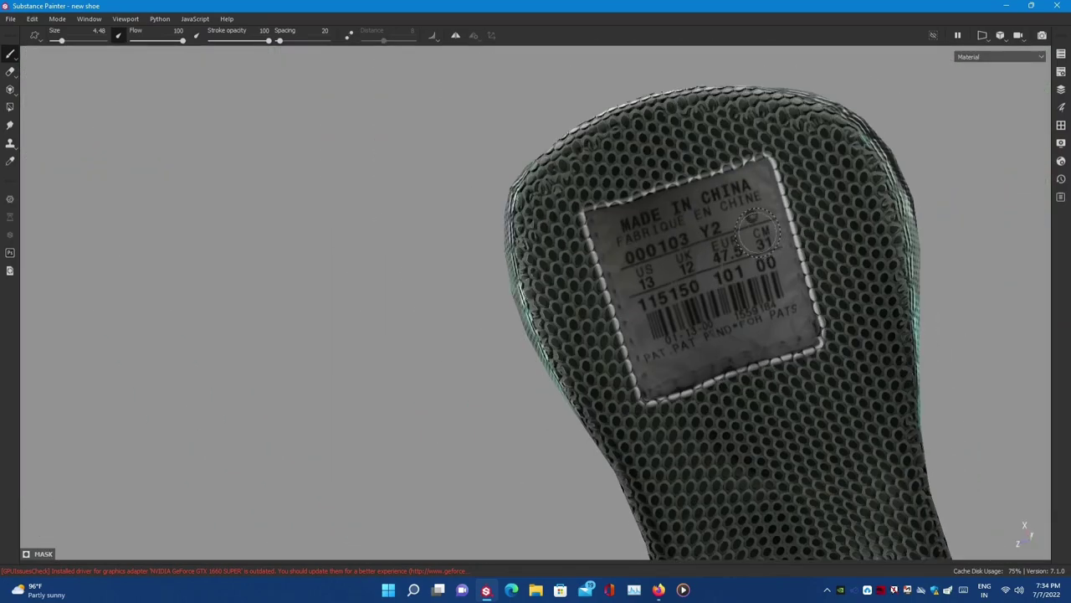
scroll(785, 207, up, 3)
scroll(707, 155, up, 1)
key(Tab)
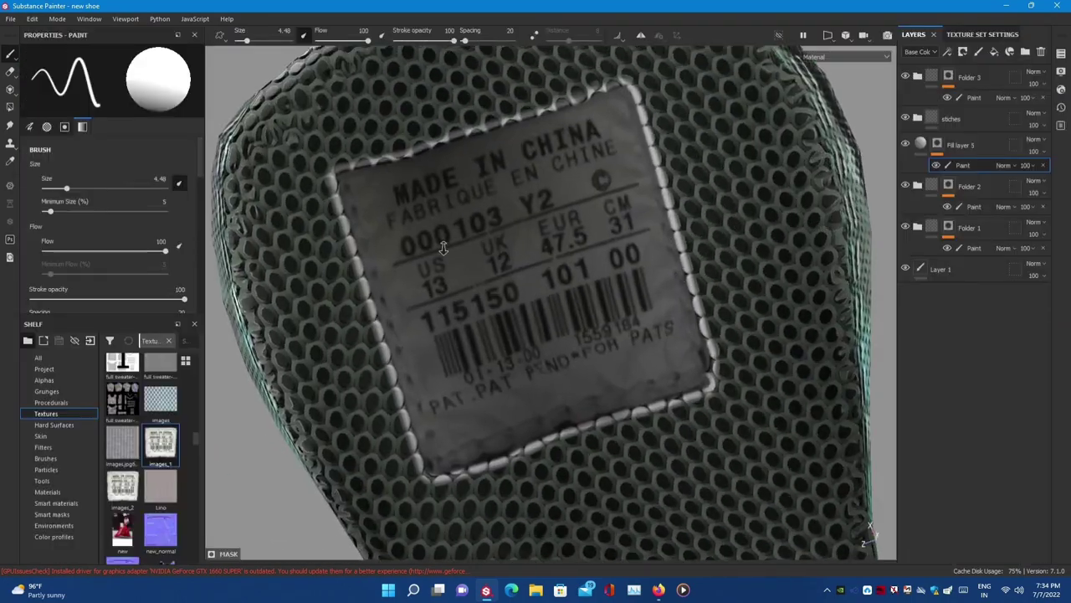
scroll(707, 155, up, 1)
- Hide the label's fill layer, select Folder 2's paint layer and rotate the lighting
click(968, 185)
click(905, 144)
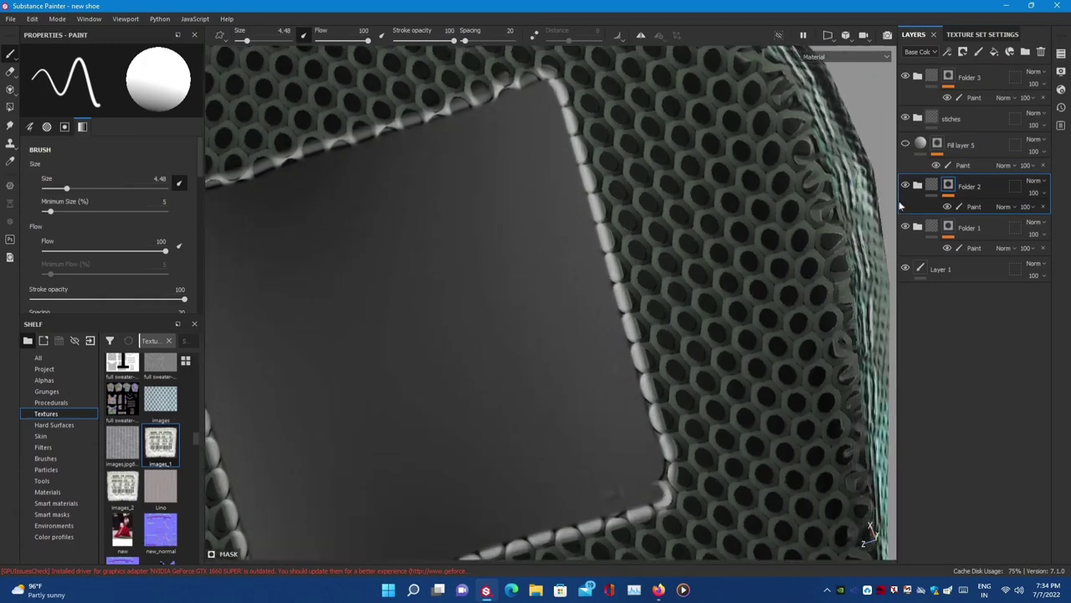
click(968, 206)
scroll(550, 339, up, 2)
scroll(519, 335, up, 2)
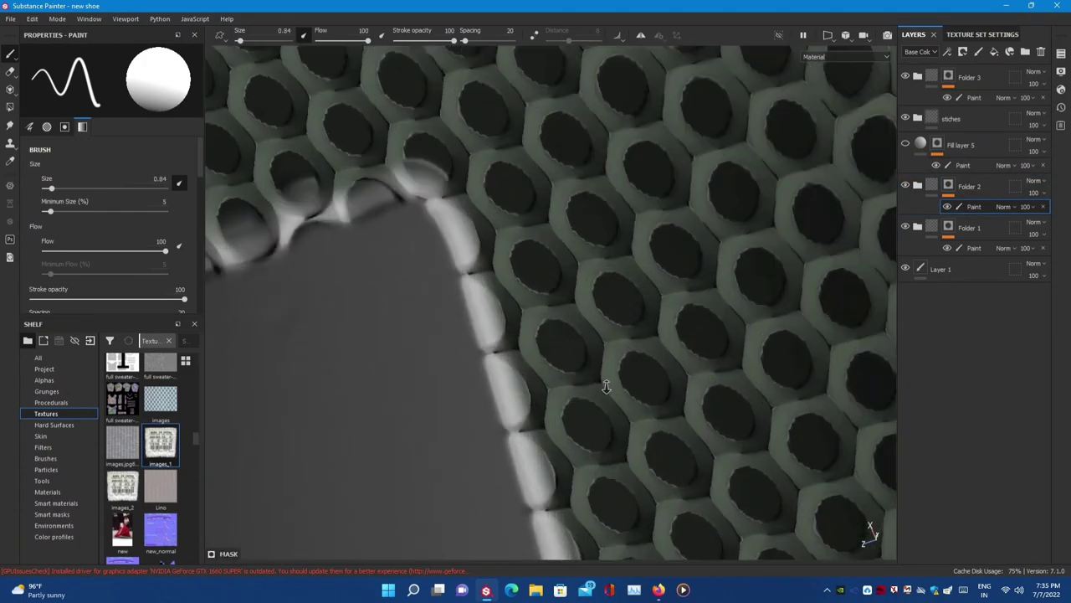
scroll(448, 226, up, 1)
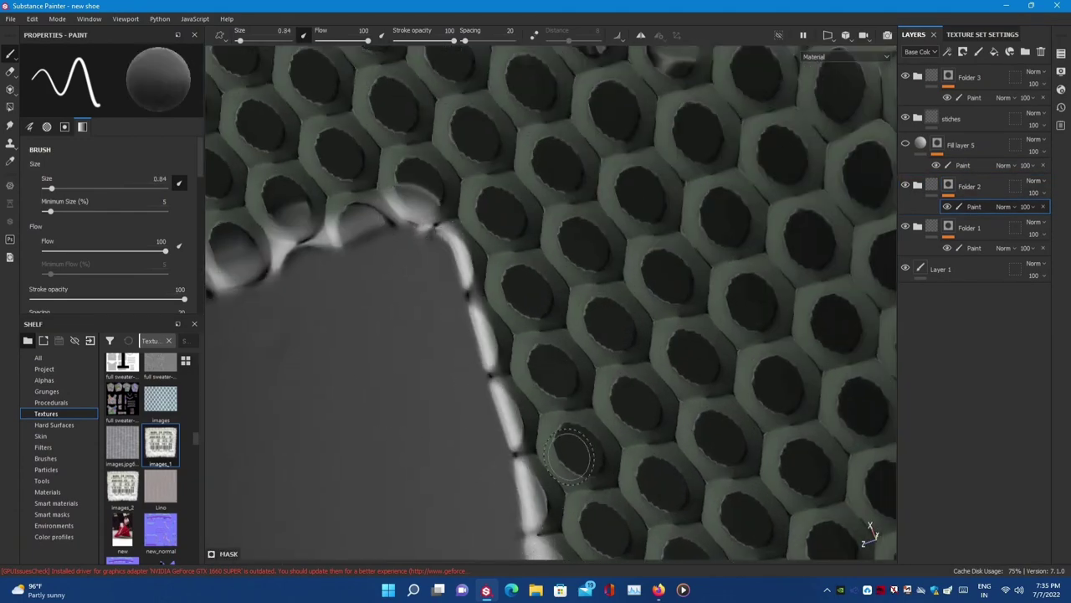
mouse_move(569, 452)
shift+right_down()
mouse_move(469, 368)
mouse_move(419, 345)
mouse_move(642, 540)
shift+right_up()
- Show the label layer again and paint brighter straight stitches along the label's lower edge
click(905, 144)
scroll(644, 368, down, 2)
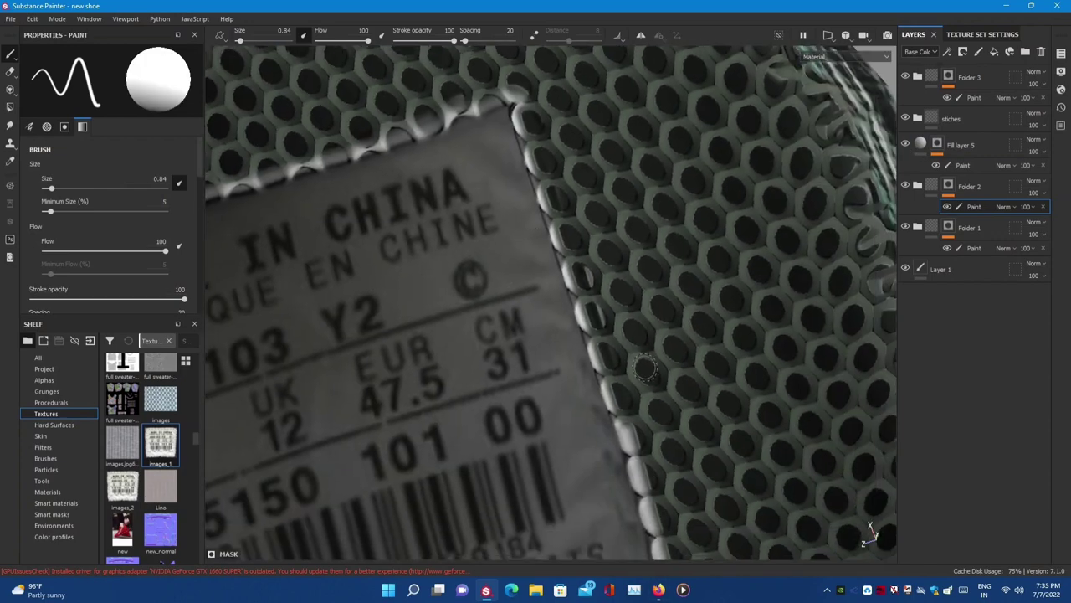
alt+middle_drag(691, 535, 742, 335)
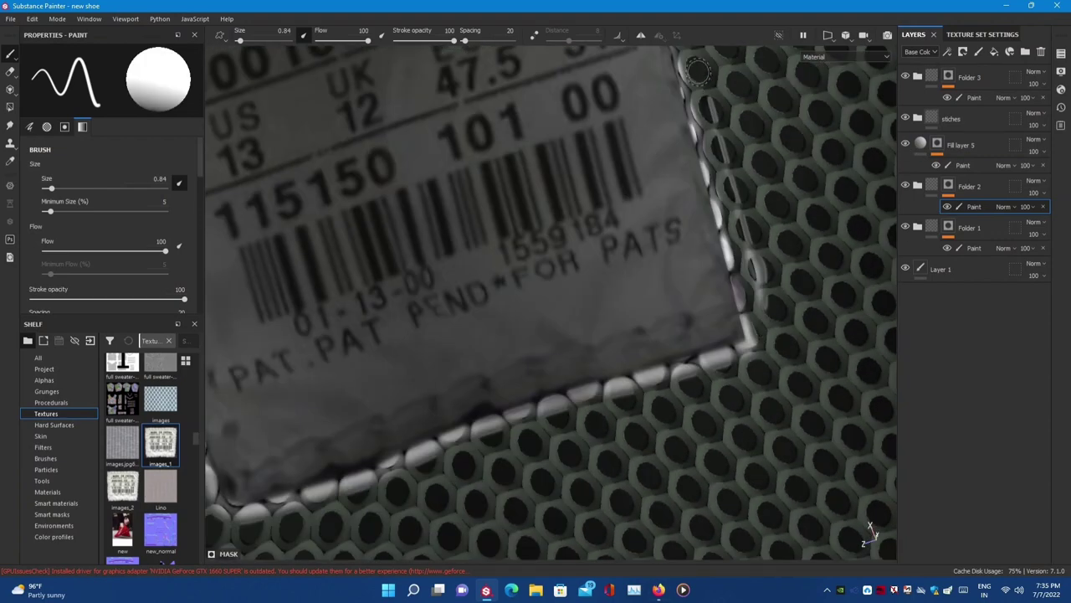
alt+middle_drag(699, 73, 595, 458)
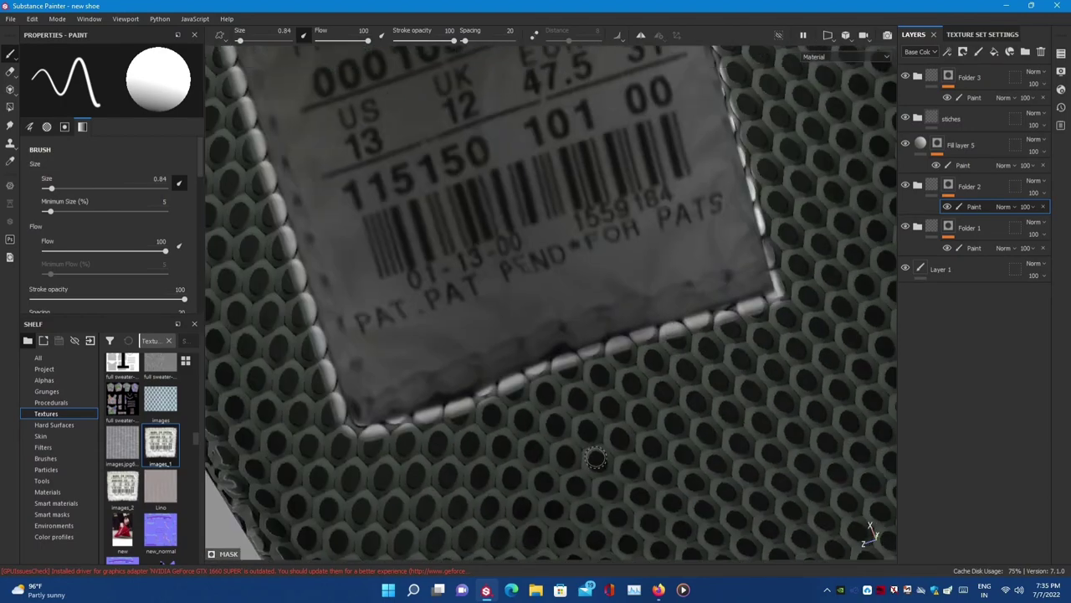
scroll(595, 458, up, 1)
shift+click(636, 341)
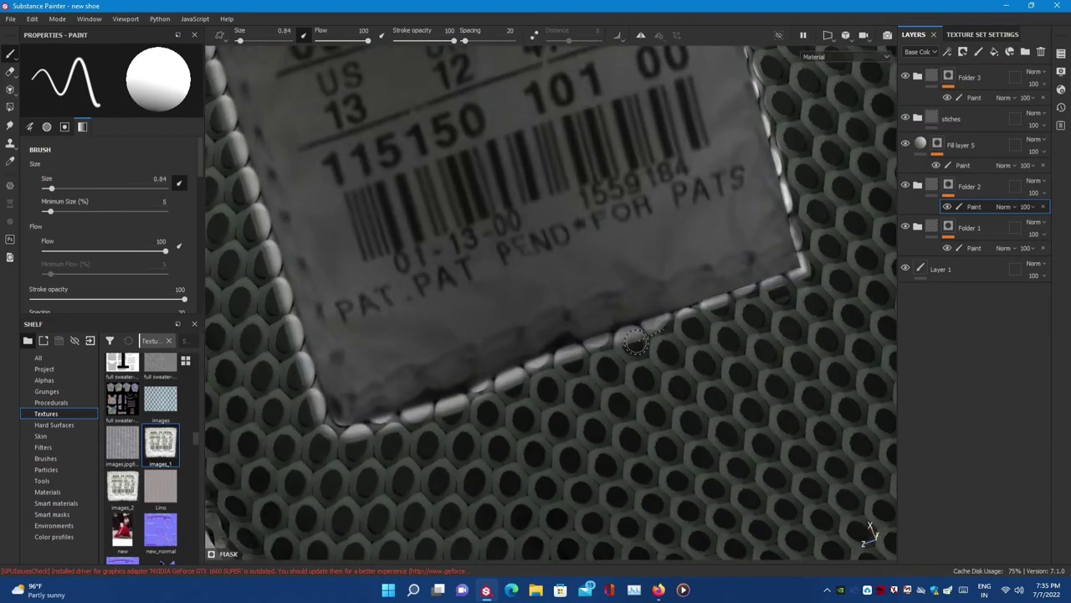
shift+click(320, 436)
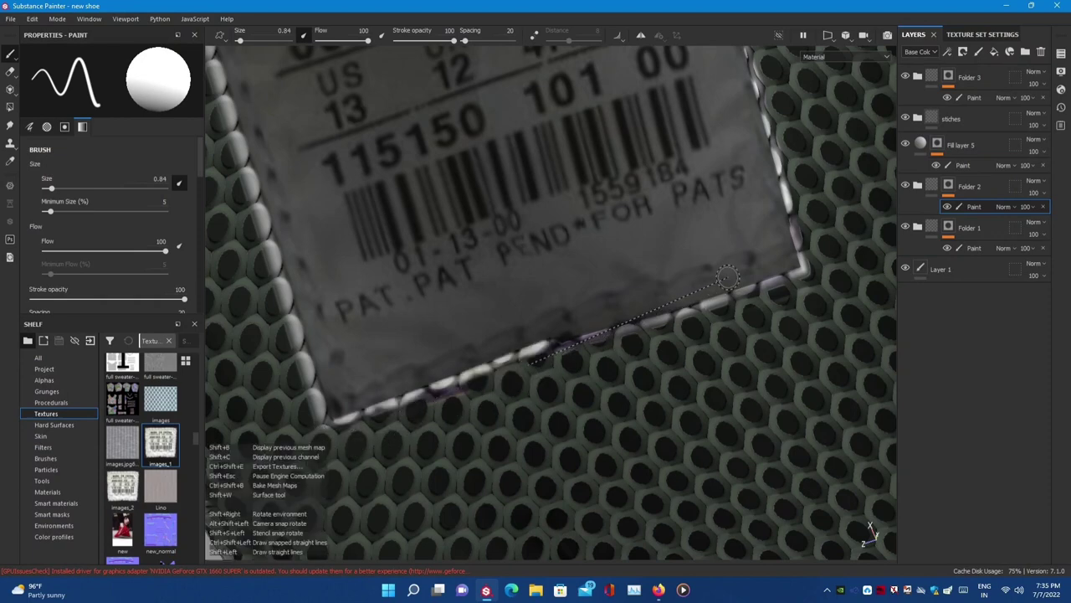
shift+click(550, 381)
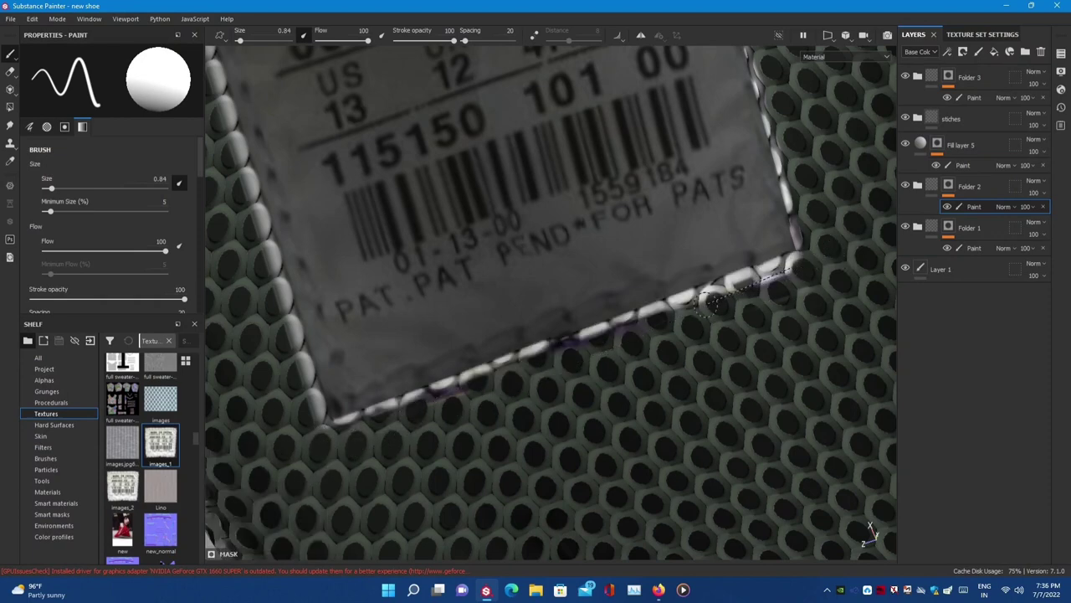
alt+drag(748, 283, 27, 83)
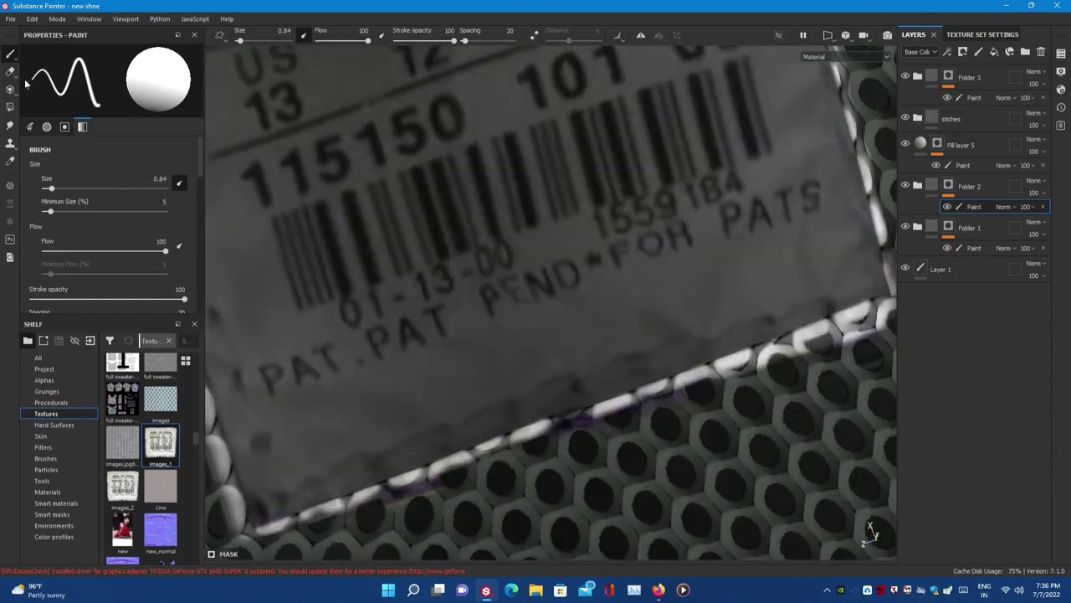
scroll(845, 319, down, 6)
mouse_move(846, 319)
alt+mouse_down()
mouse_move(659, 323)
mouse_move(324, 276)
alt+mouse_up()
- Add a paint layer inside the stiches folder and pick the Stitches Straight brush
alt+right_drag(323, 275, 607, 304)
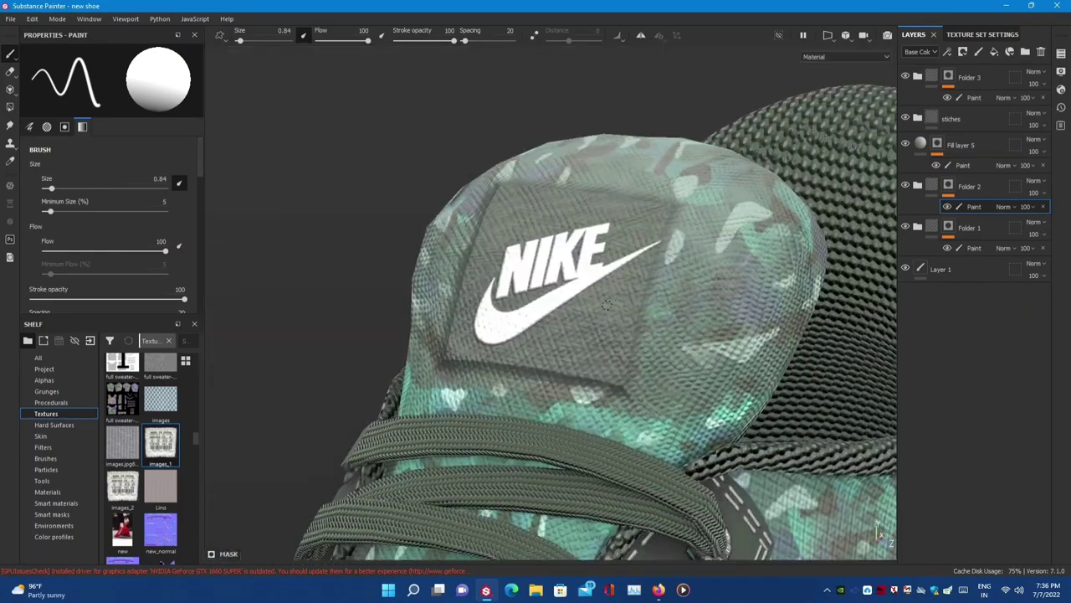
alt+drag(607, 305, 923, 122)
click(919, 119)
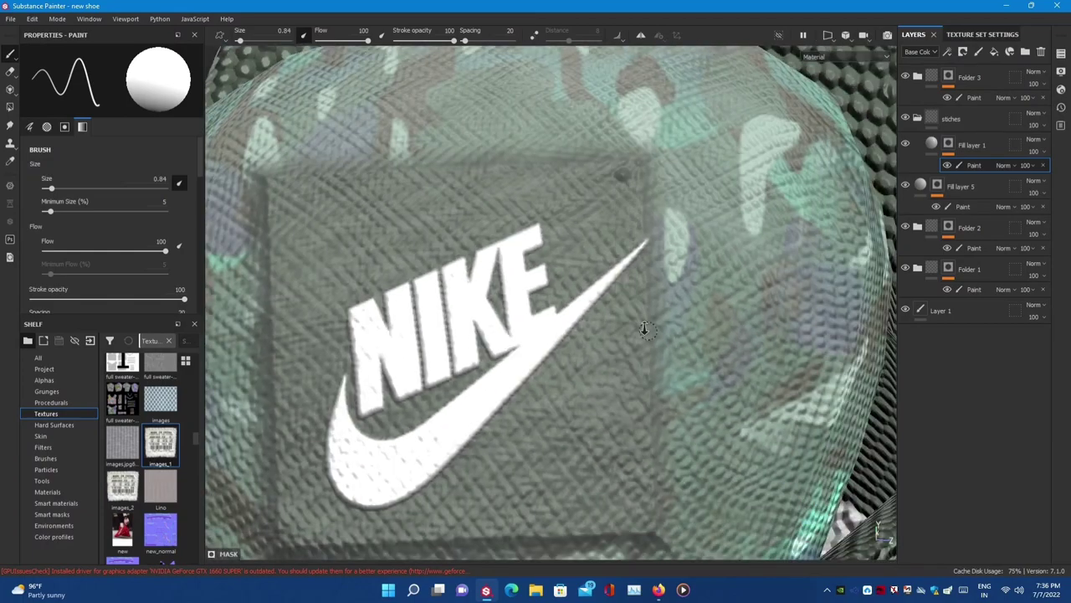
click(931, 144)
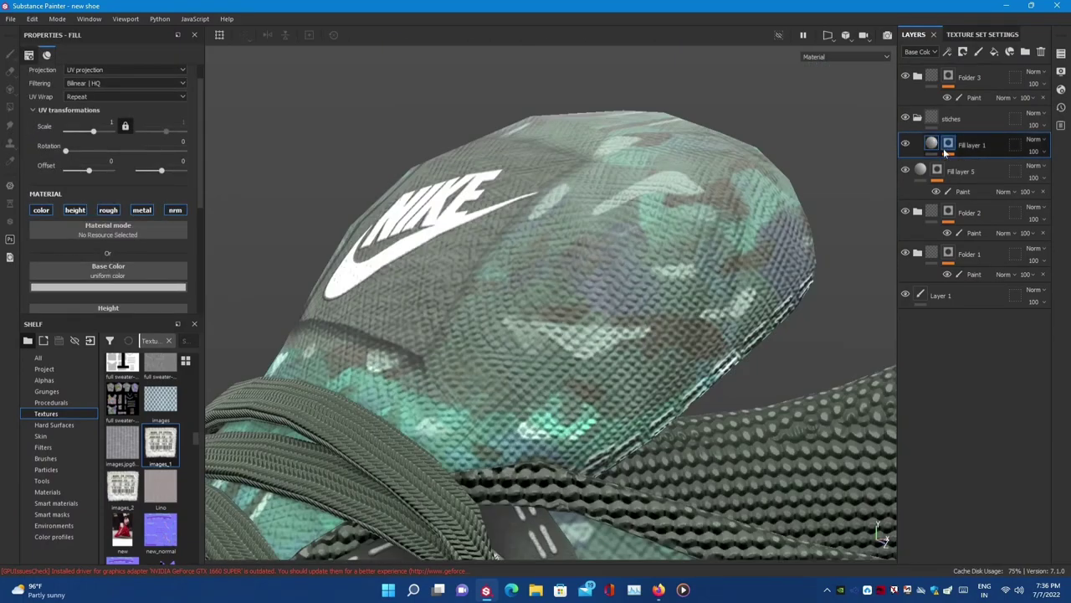
click(946, 151)
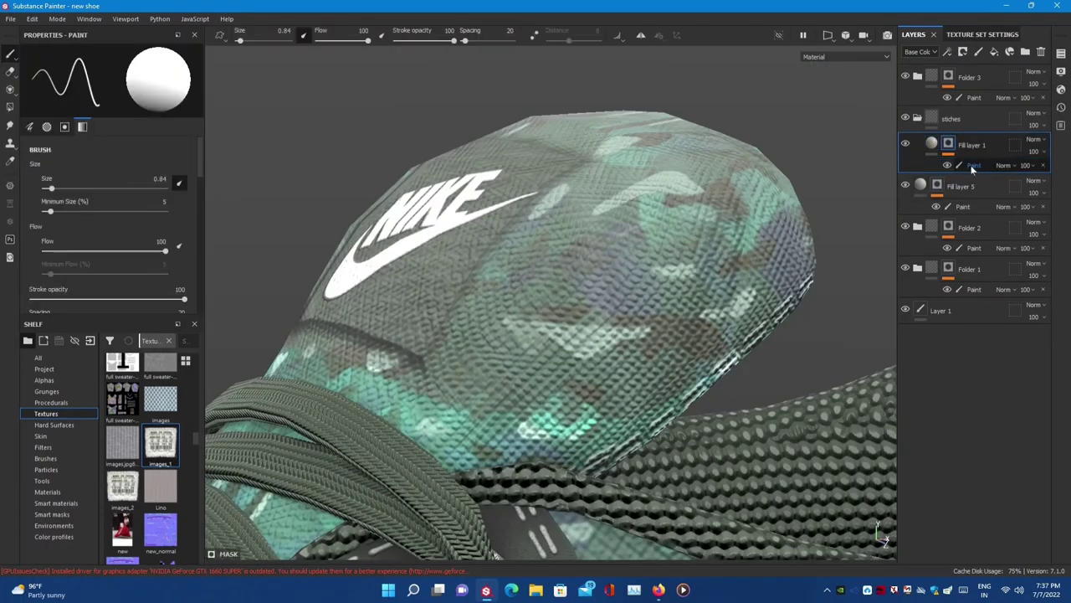
click(42, 481)
click(160, 498)
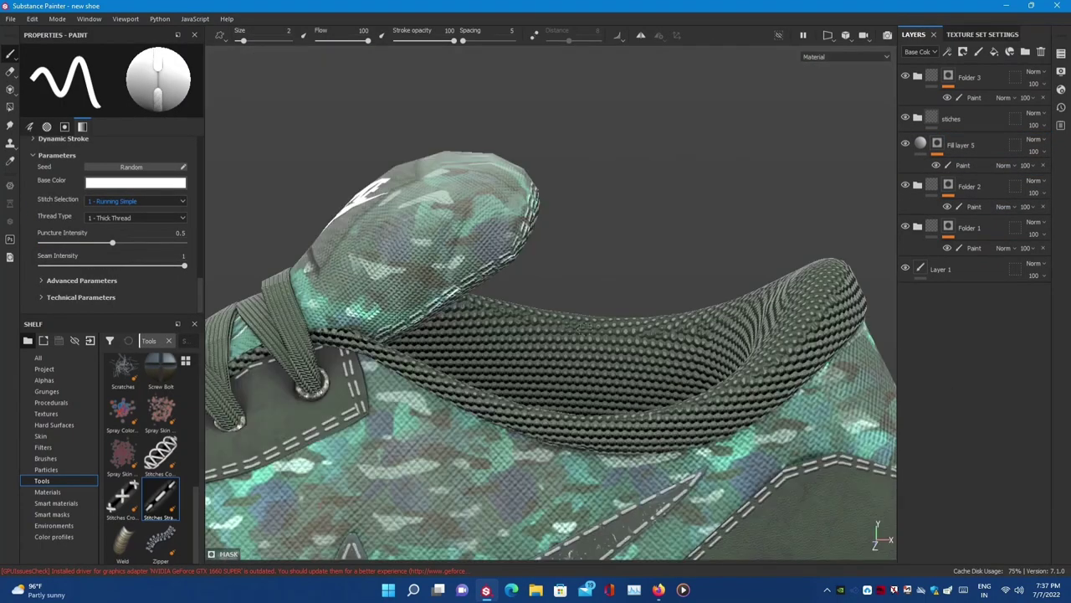
drag(971, 145, 990, 119)
- Add a paint layer to Fill layer 6's mask and set stitches to 2 - Running Double
alt+drag(488, 239, 585, 251)
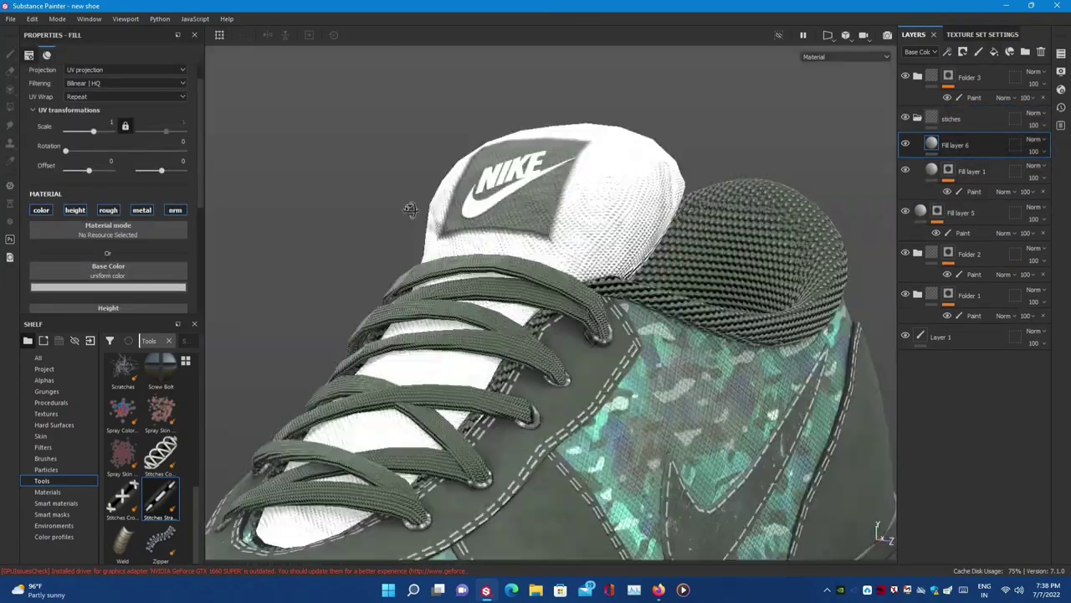
right_click(930, 143)
click(932, 148)
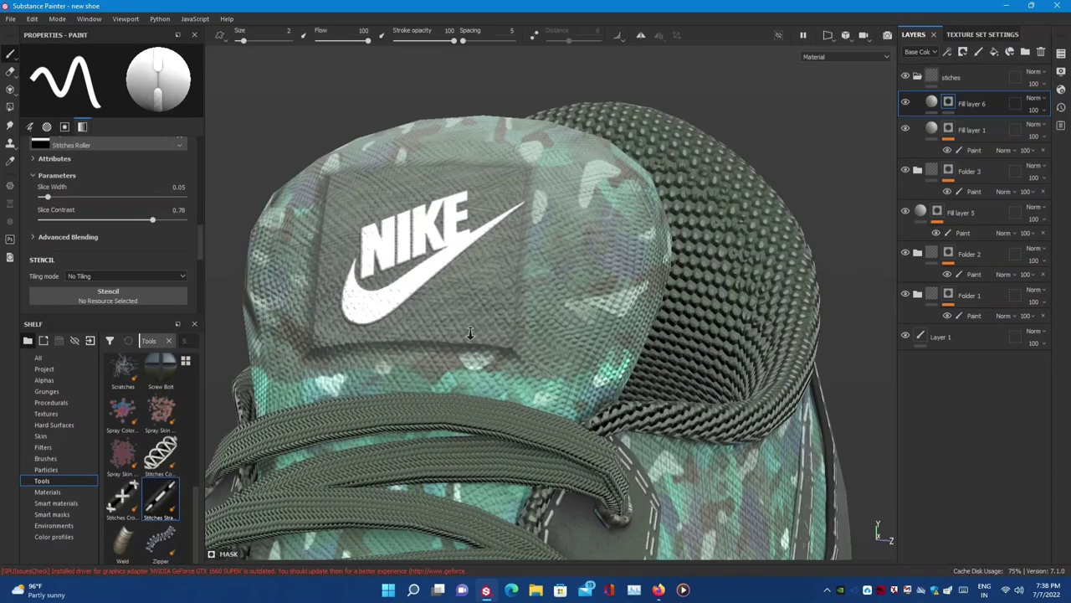
scroll(470, 333, up, 3)
right_click(962, 103)
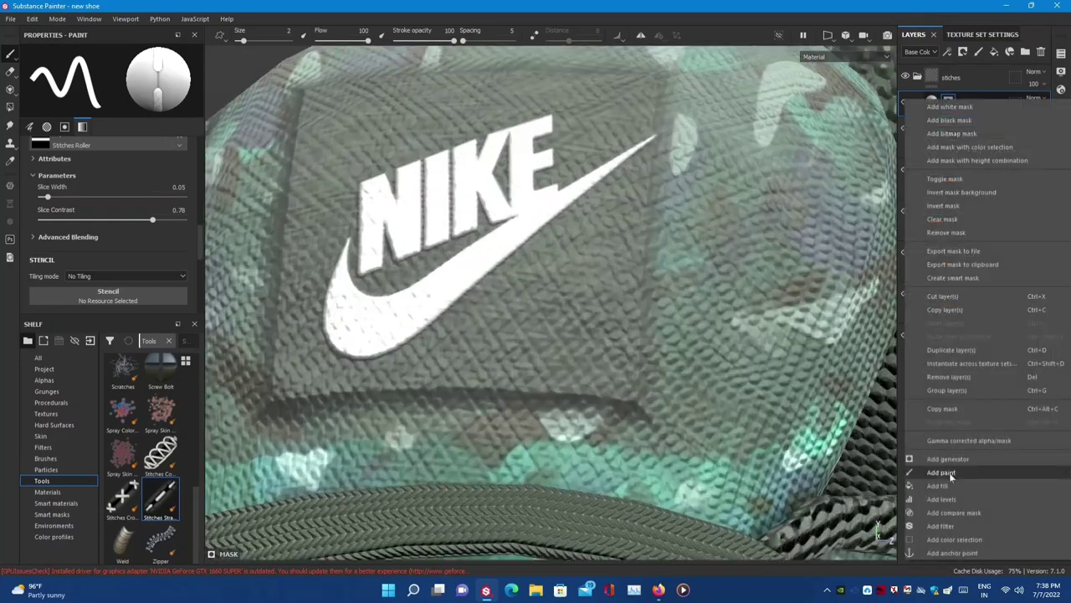
click(942, 477)
scroll(153, 235, down, 2)
click(153, 185)
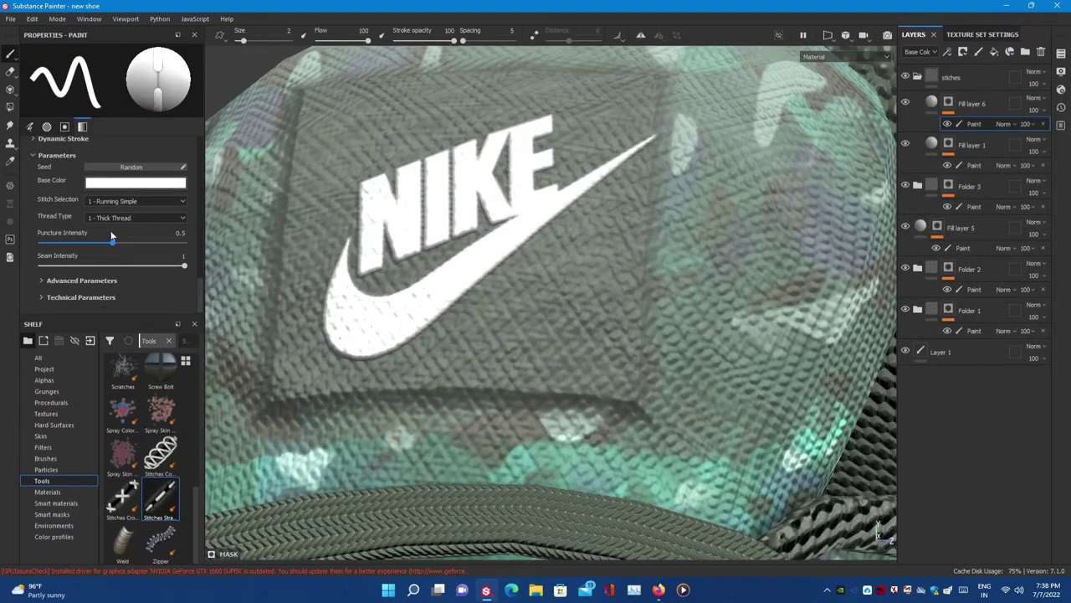
click(128, 218)
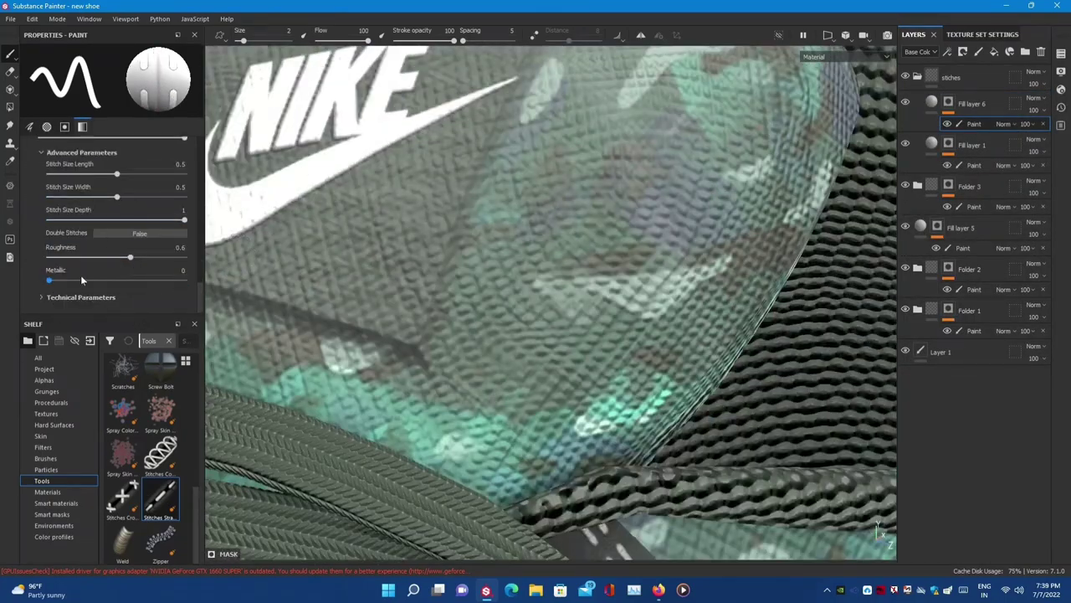
key(ctrl+z)
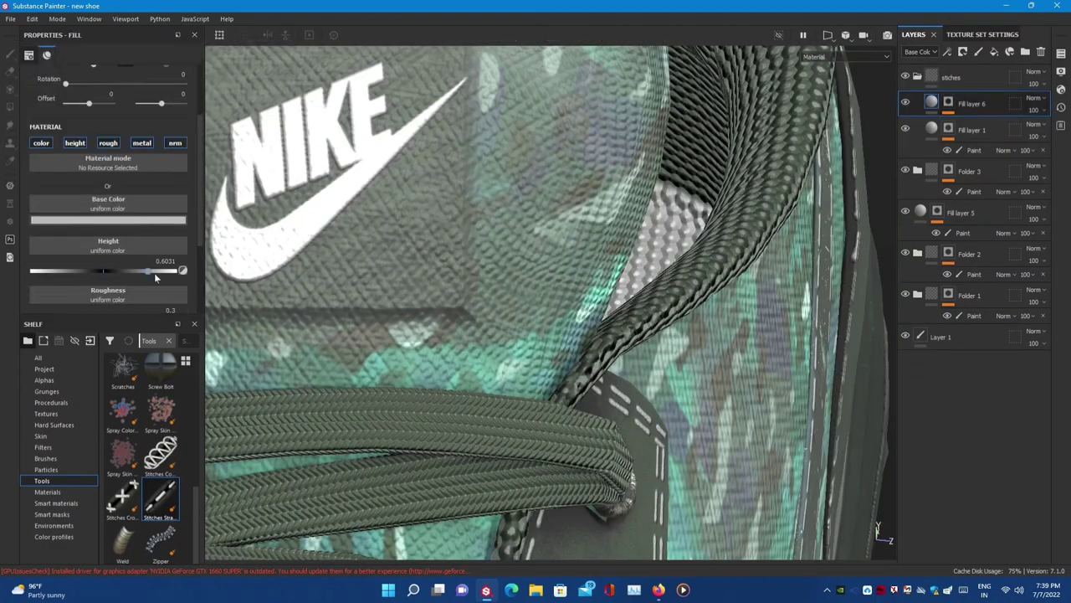
- Paint a double running stitch line beside the NIKE swoosh
scroll(602, 341, up, 3)
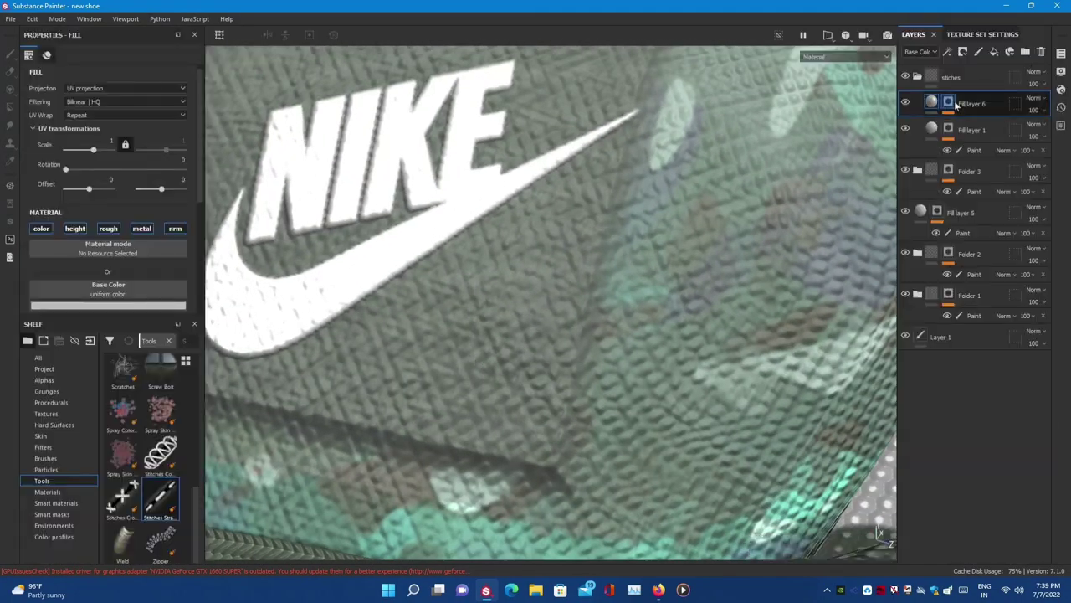
key(Tab)
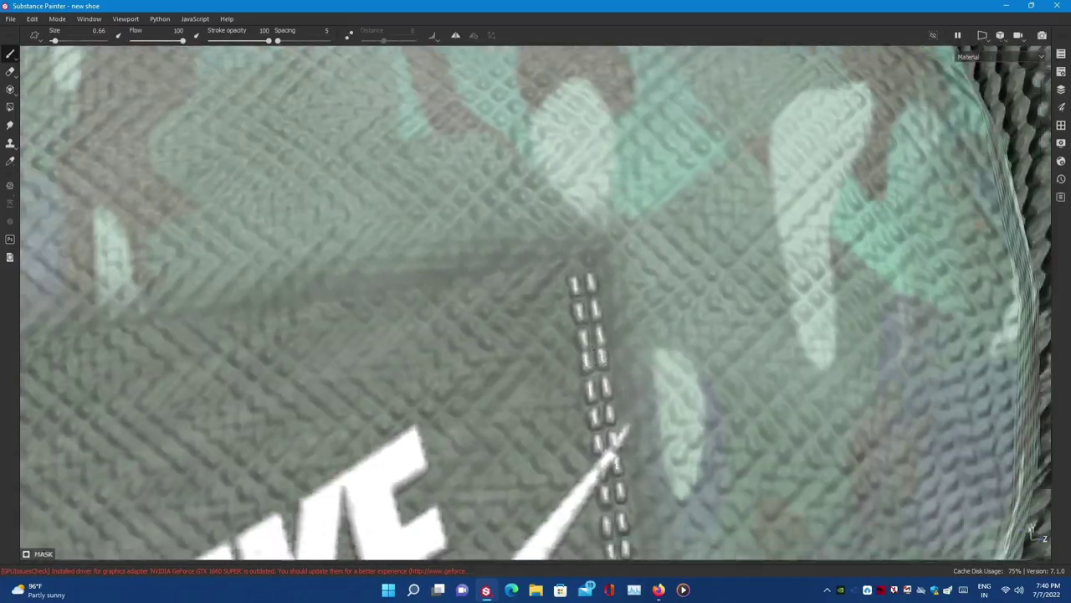
alt+drag(434, 266, 931, 127)
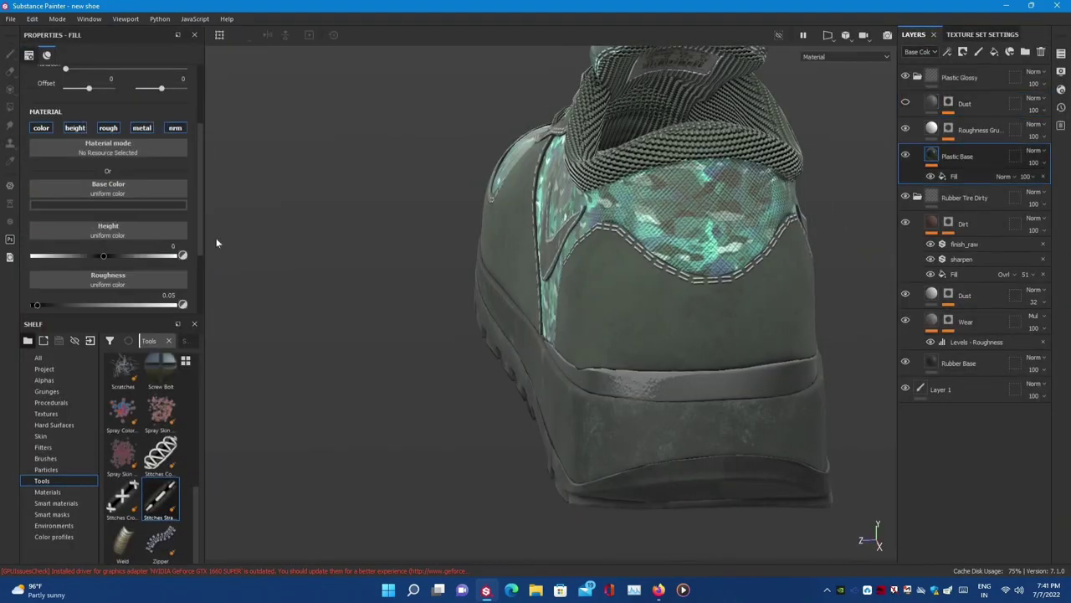
- Set the brush alpha to Shape Circle Squeeze and select Folder 3's paint sublayer
scroll(70, 258, down, 3)
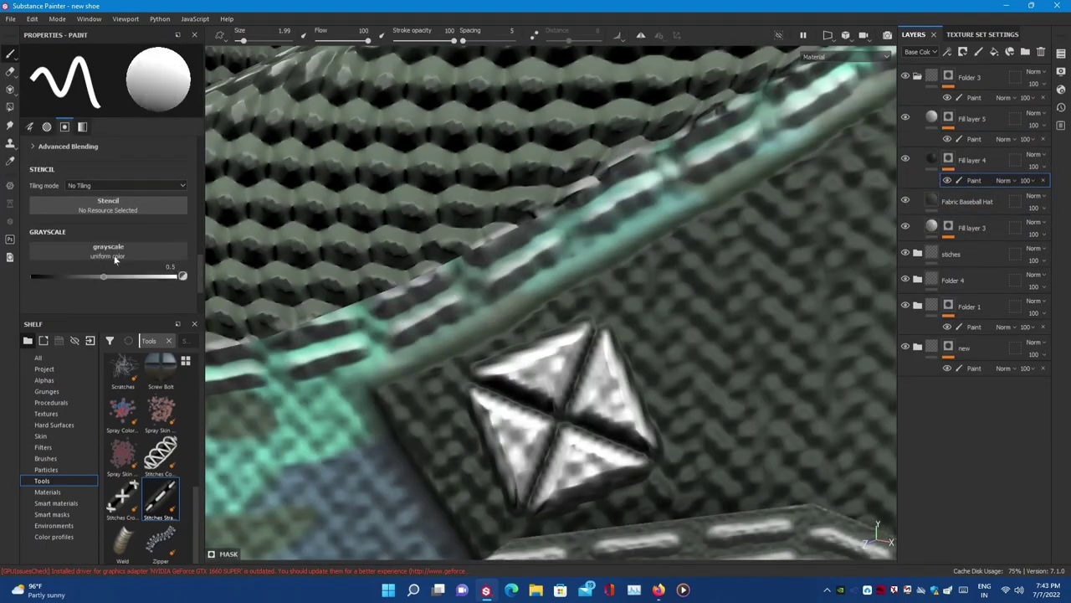
click(116, 257)
text(alpha circ)
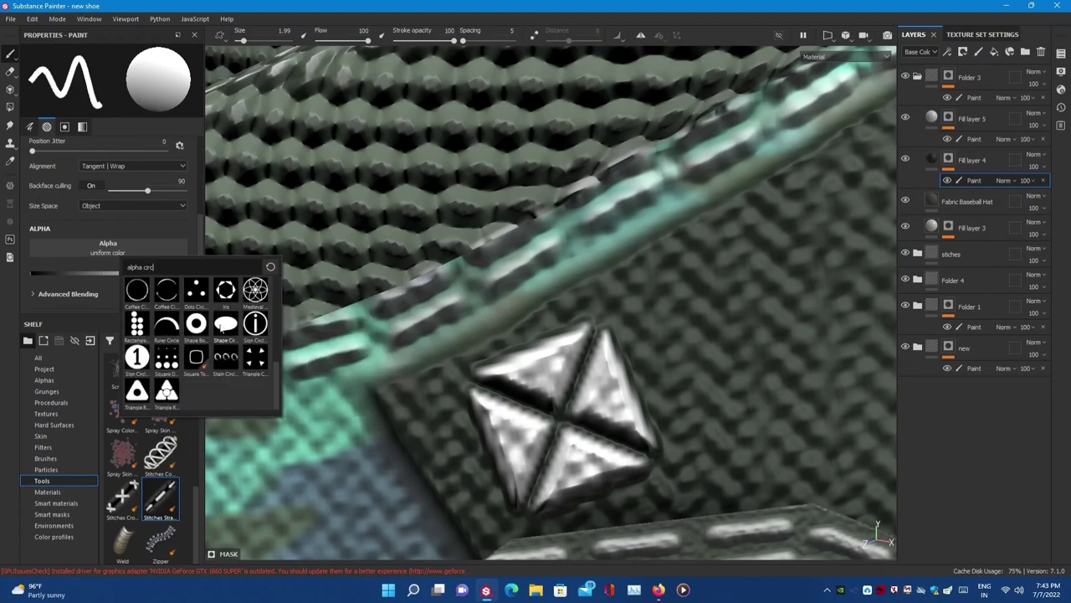
click(225, 325)
mouse_move(502, 335)
alt+mouse_down()
mouse_move(553, 360)
mouse_move(536, 351)
alt+mouse_up()
click(966, 201)
click(948, 97)
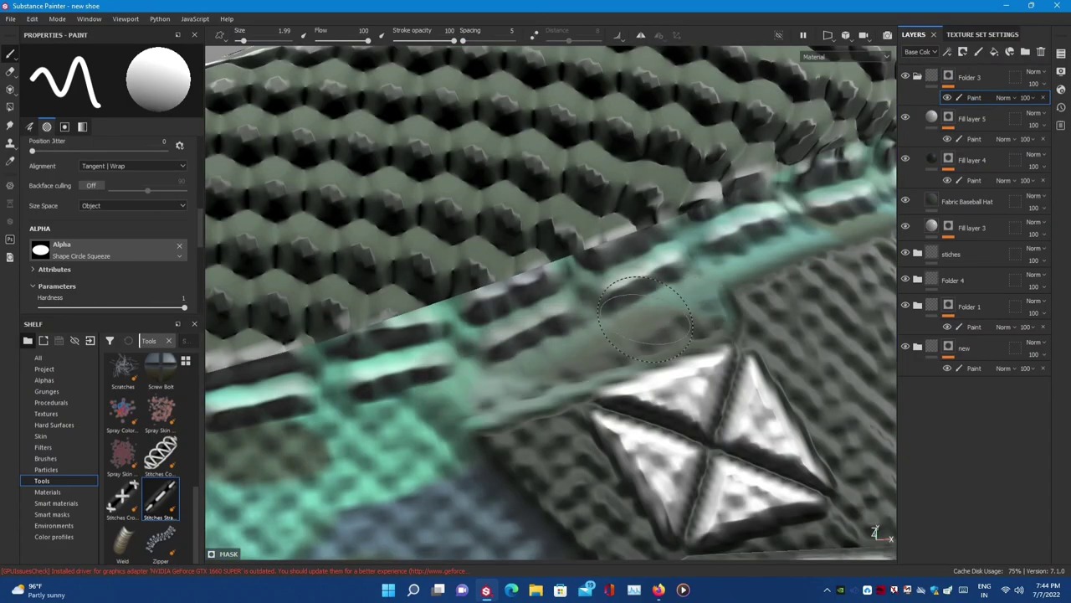
- Undo the last stroke, view the mask channel and erase on Fill layer 4's paint sublayer
alt+drag(645, 318, 603, 301)
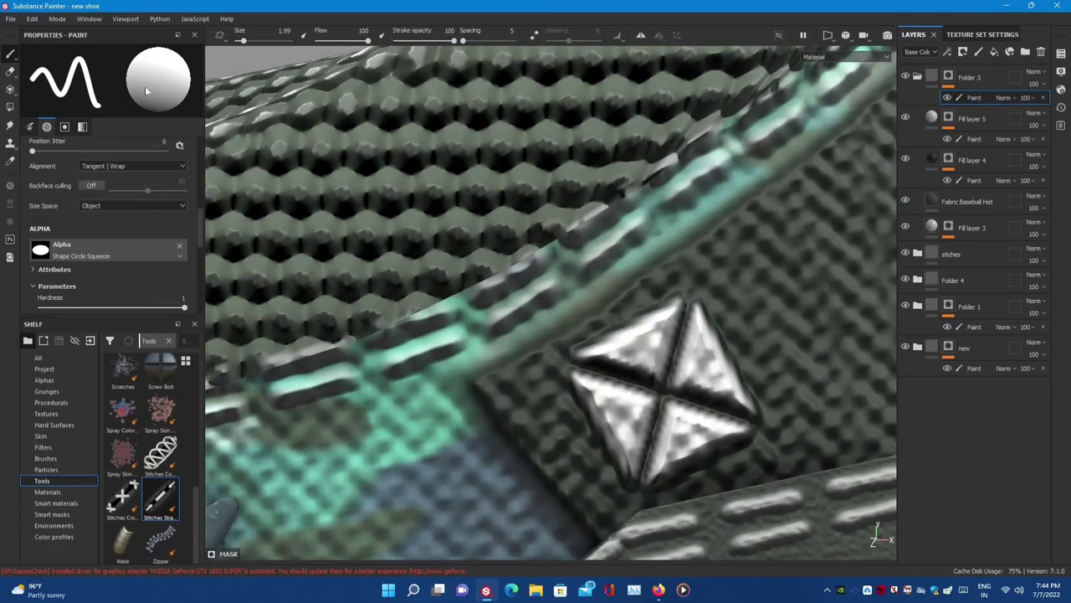
scroll(176, 97, up, 4)
key(ctrl+z)
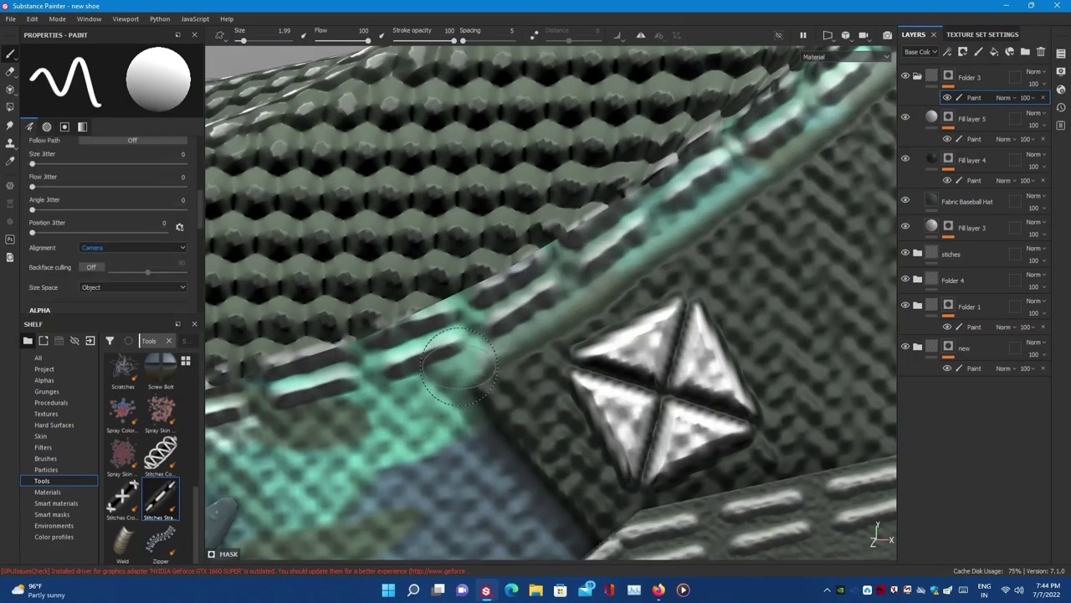
alt+click(952, 94)
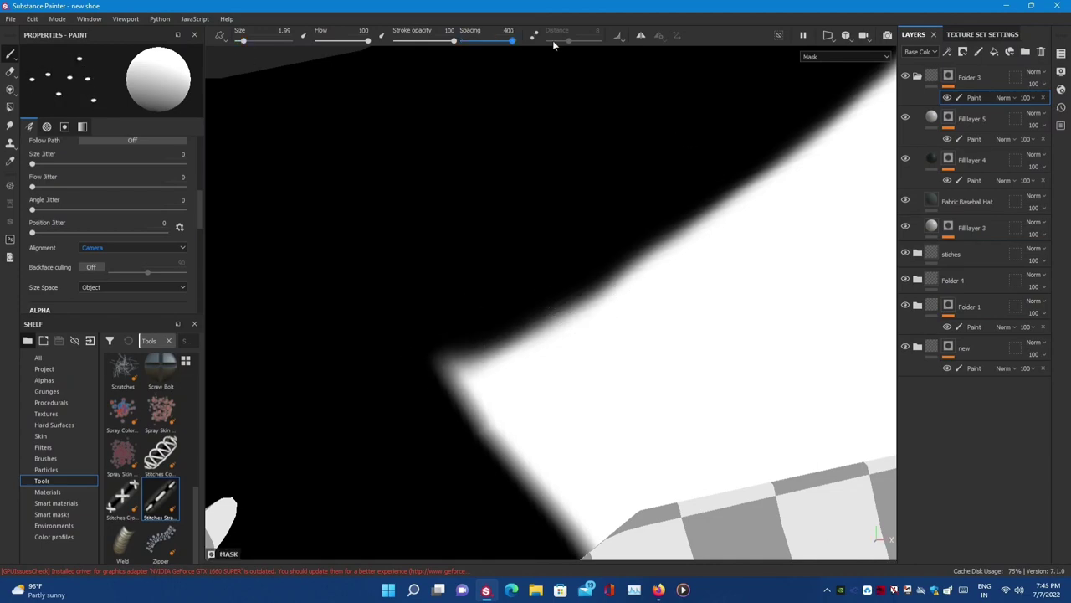
click(971, 160)
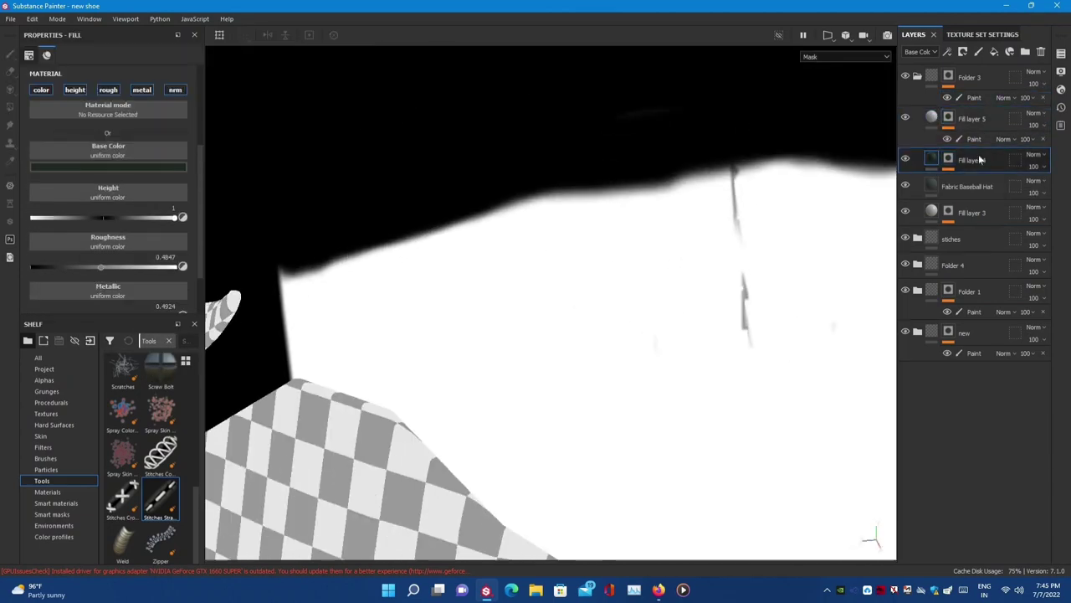
click(996, 180)
key(e)
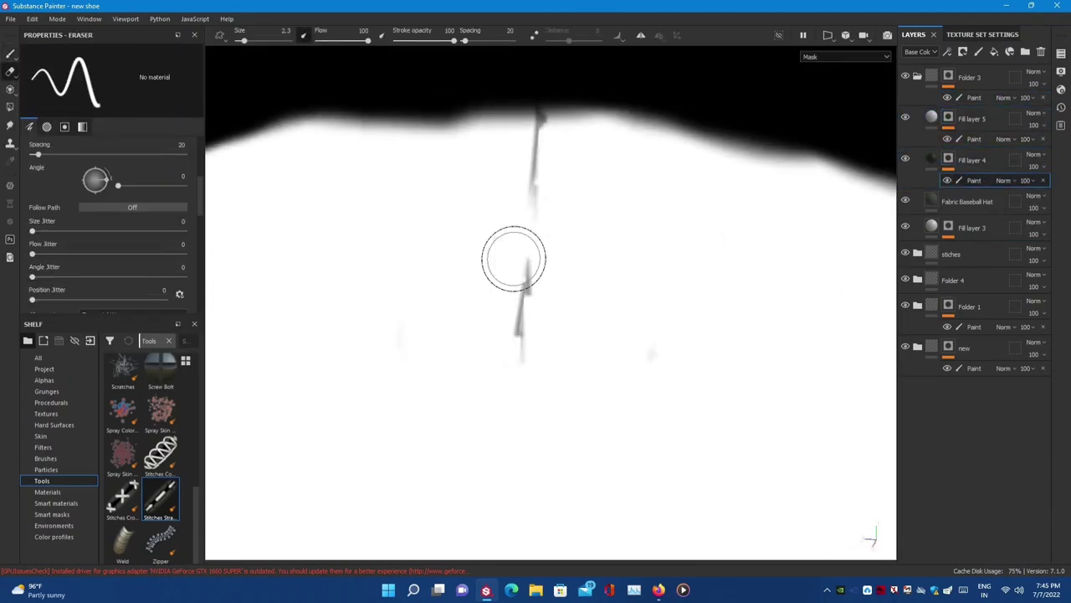
key(c)
click(948, 227)
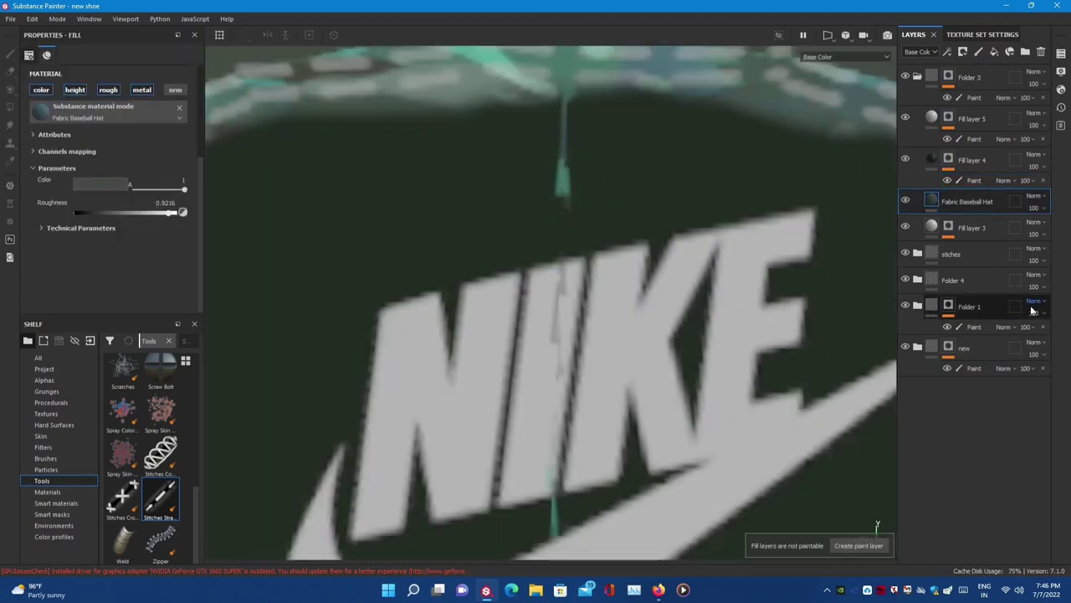
click(905, 158)
key(m)
- Toggle Fill layer 4's visibility to compare the panel edge with and without it
scroll(545, 323, up, 3)
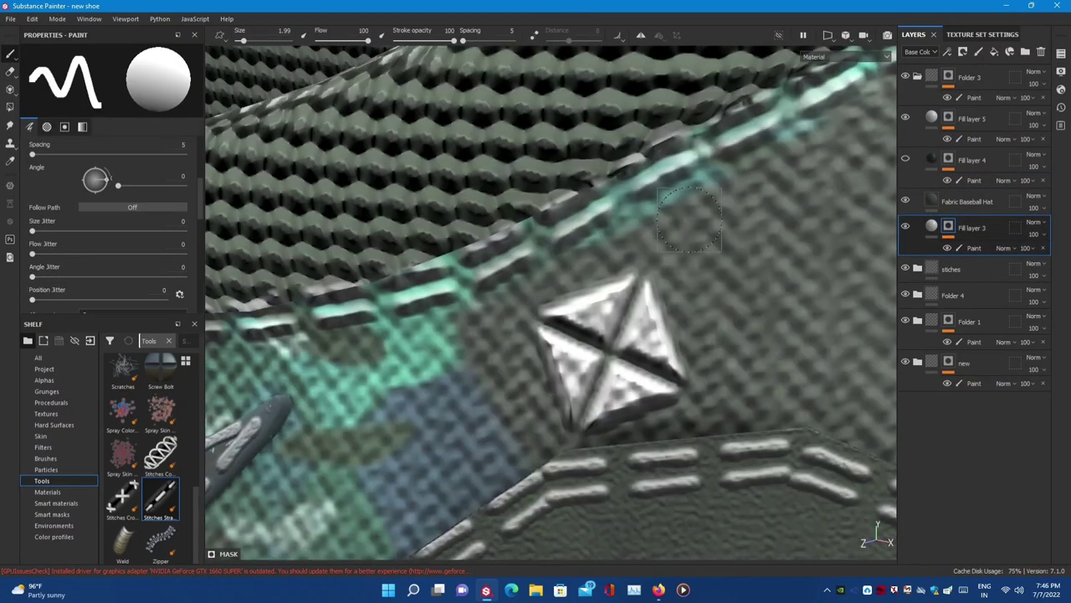
scroll(544, 323, down, 2)
click(905, 158)
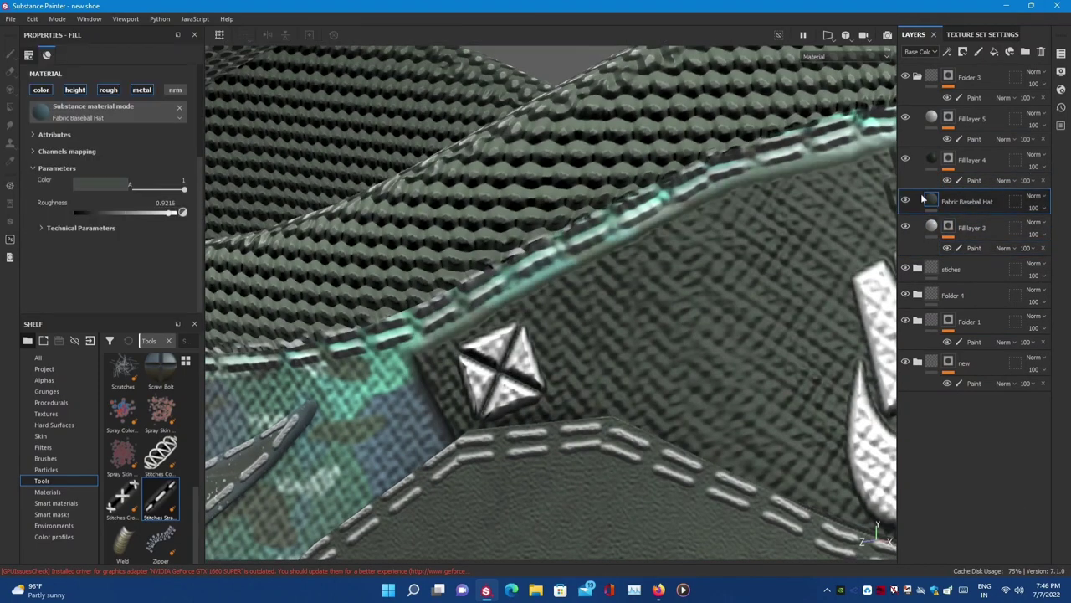
click(974, 180)
click(905, 158)
scroll(153, 215, down, 3)
scroll(104, 240, down, 2)
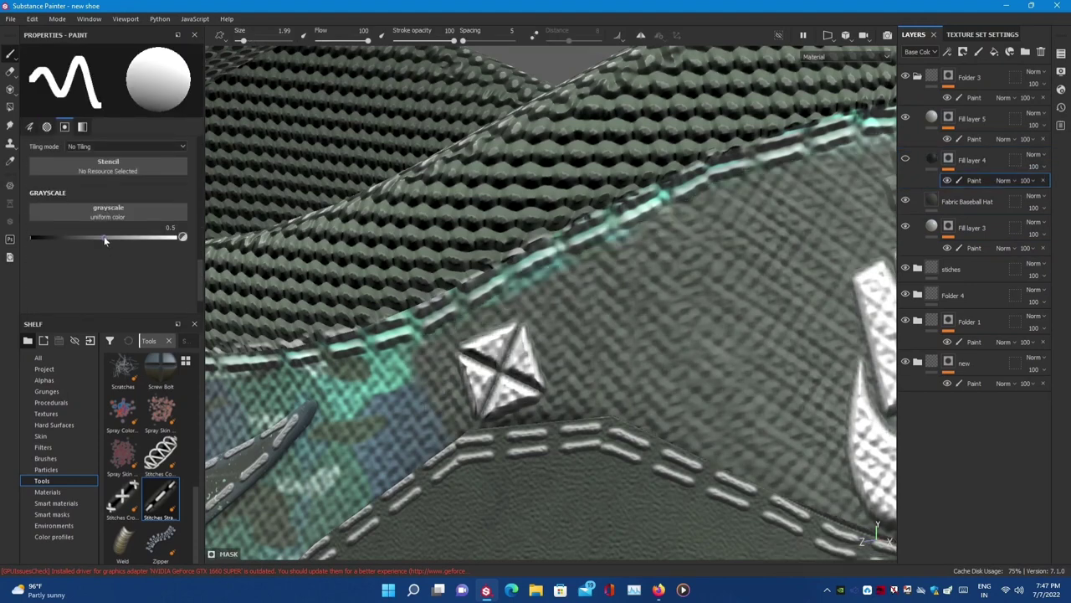
scroll(96, 128, up, 5)
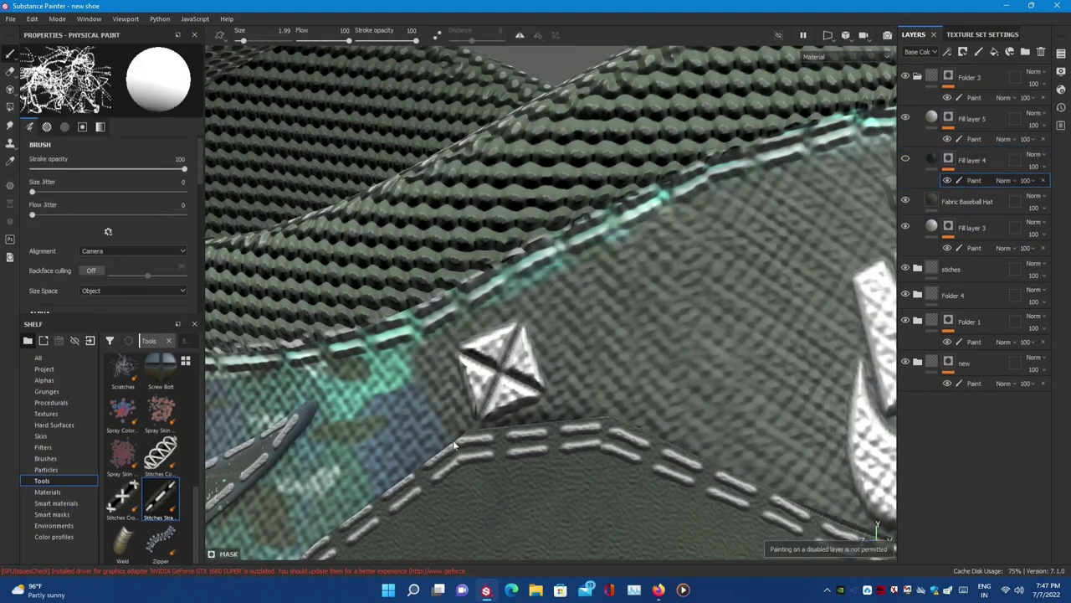
click(905, 158)
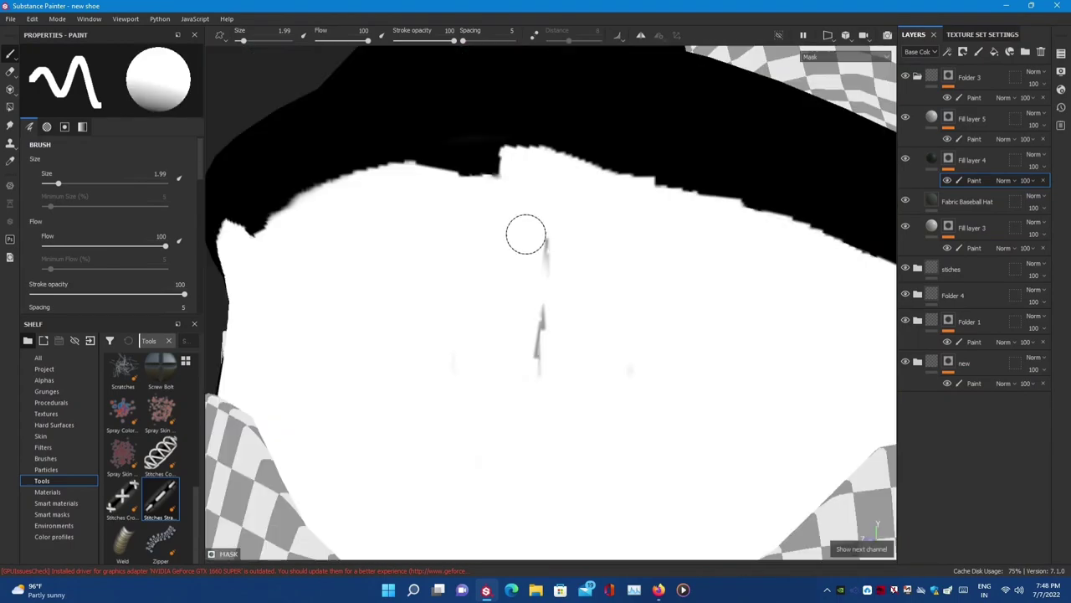
- Zoom and orbit closely around Fill layer 4's mask edge to inspect it
alt+right_drag(526, 234, 526, 260)
alt+drag(527, 261, 406, 330)
alt+right_drag(407, 330, 448, 365)
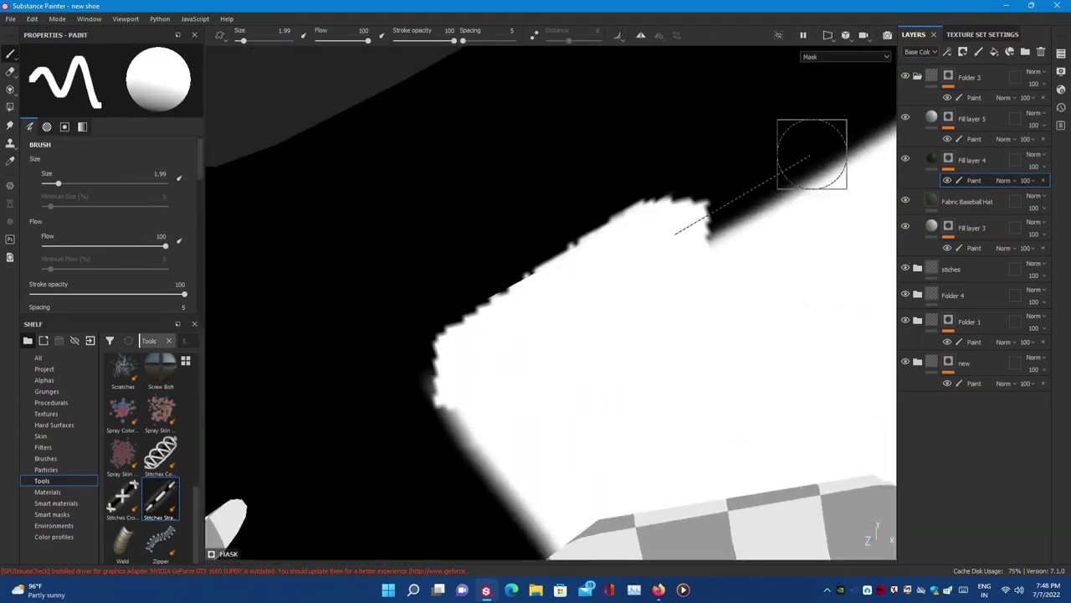
alt+drag(812, 155, 636, 292)
alt+right_drag(636, 292, 736, 310)
alt+drag(737, 311, 694, 277)
alt+right_drag(694, 277, 795, 303)
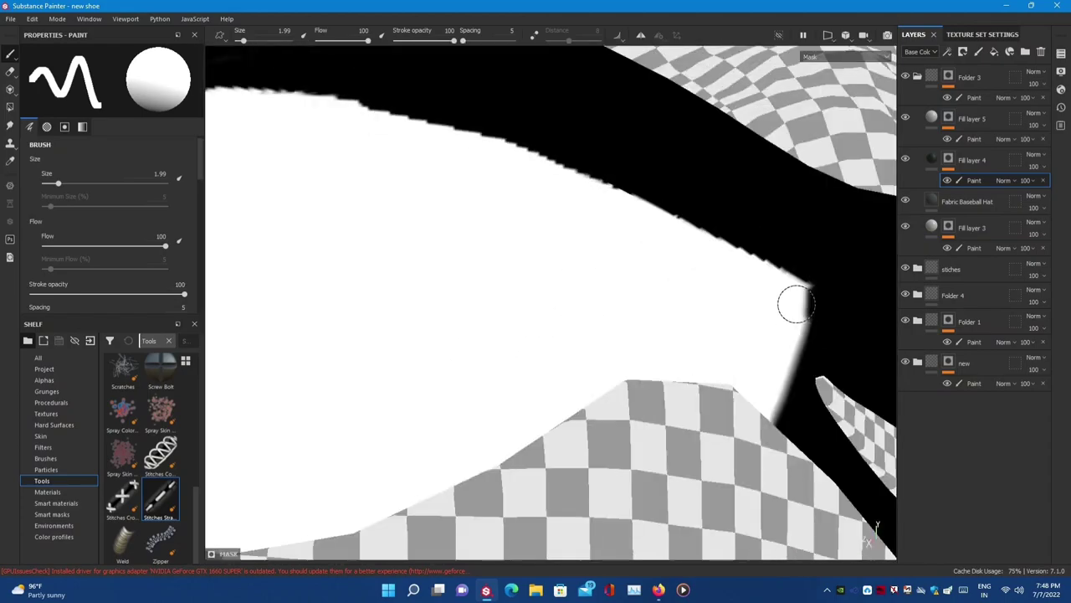
alt+drag(795, 304, 586, 251)
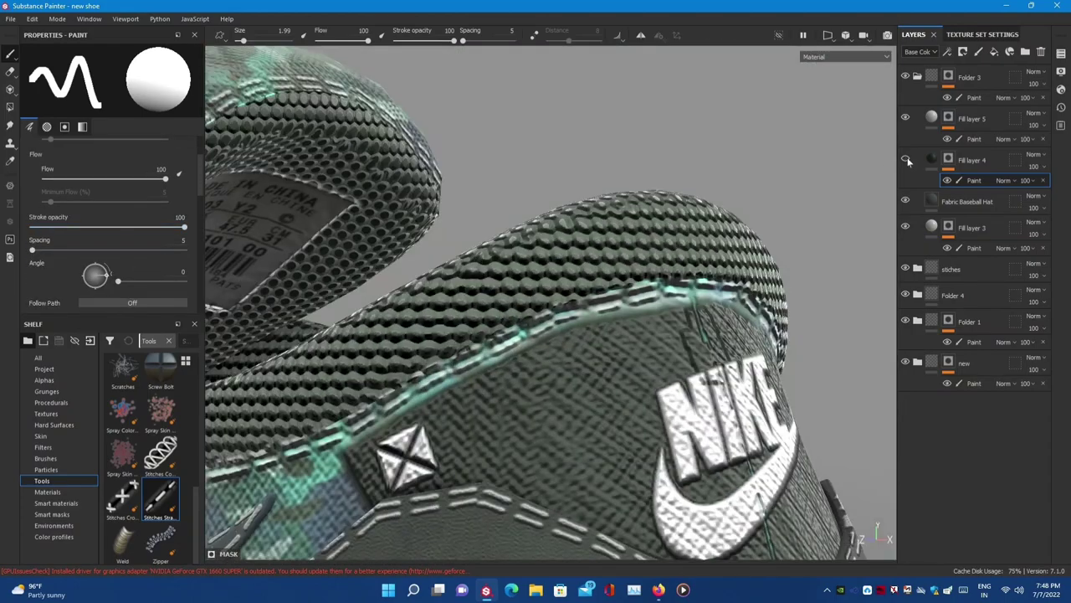
- Check the Fabric Baseball Hat layer's normal and height channel, then return to the full material view
click(933, 201)
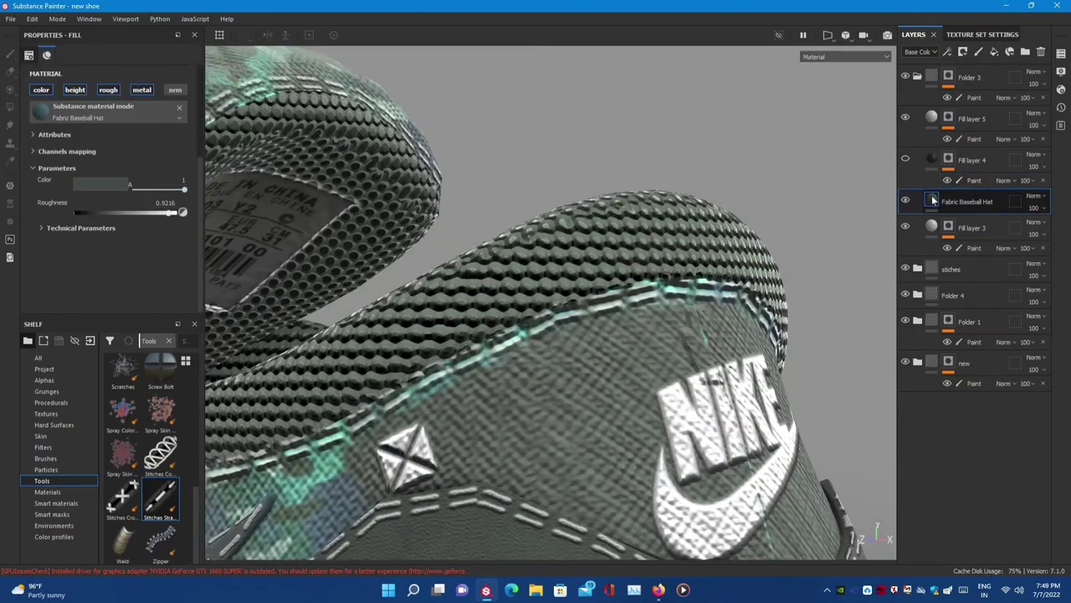
mouse_move(410, 466)
alt+mouse_down()
mouse_move(619, 378)
mouse_move(753, 292)
alt+mouse_up()
key(c)
key(c)
click(918, 76)
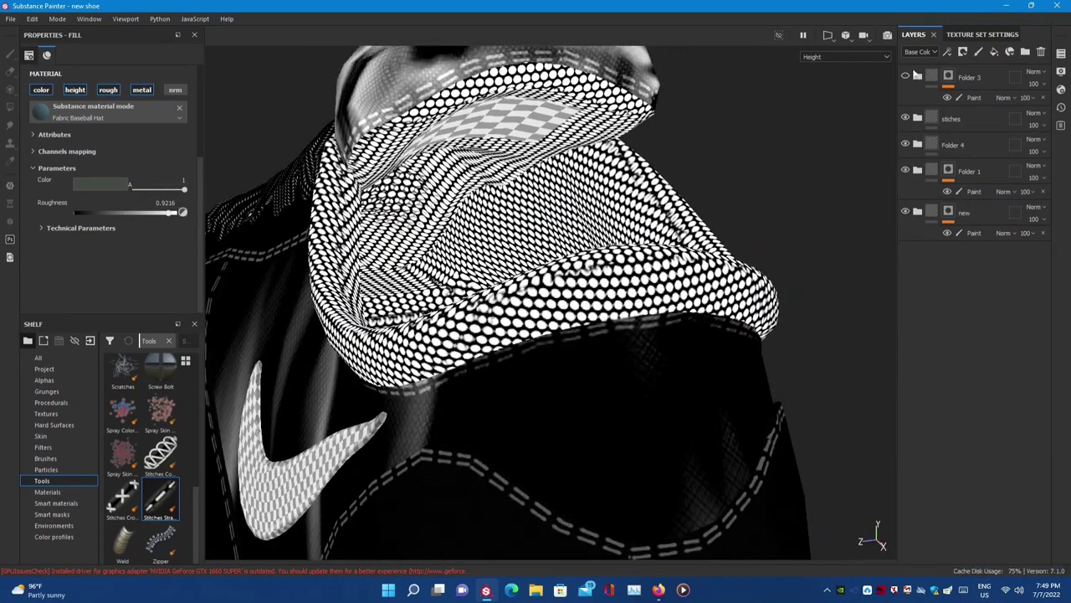
click(918, 76)
key(m)
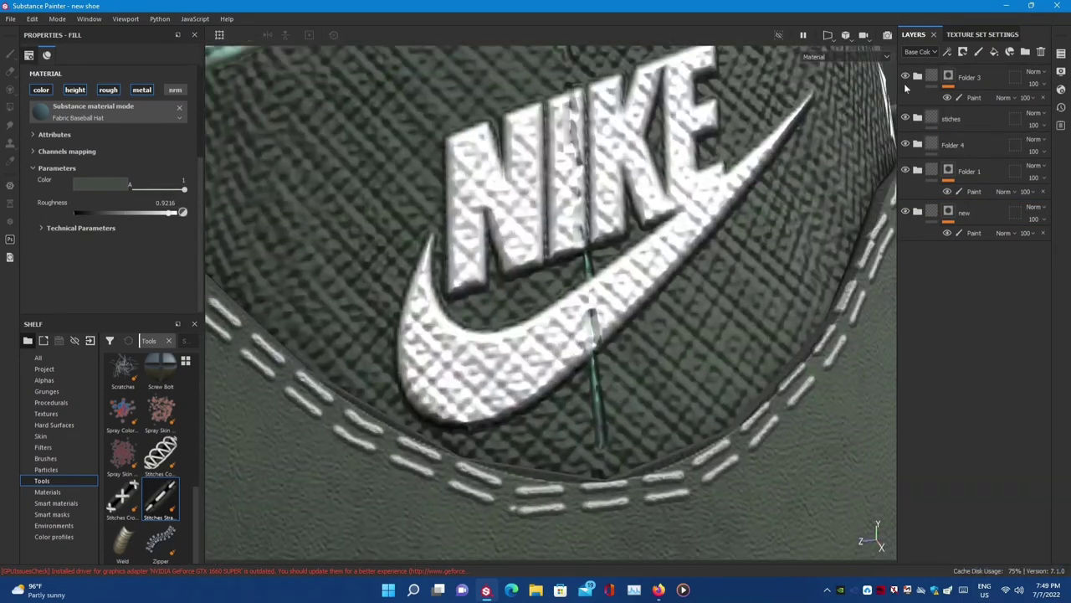
- Hide Fill layer 5 and set a clone source on Fill layer 4's paint mask
click(905, 118)
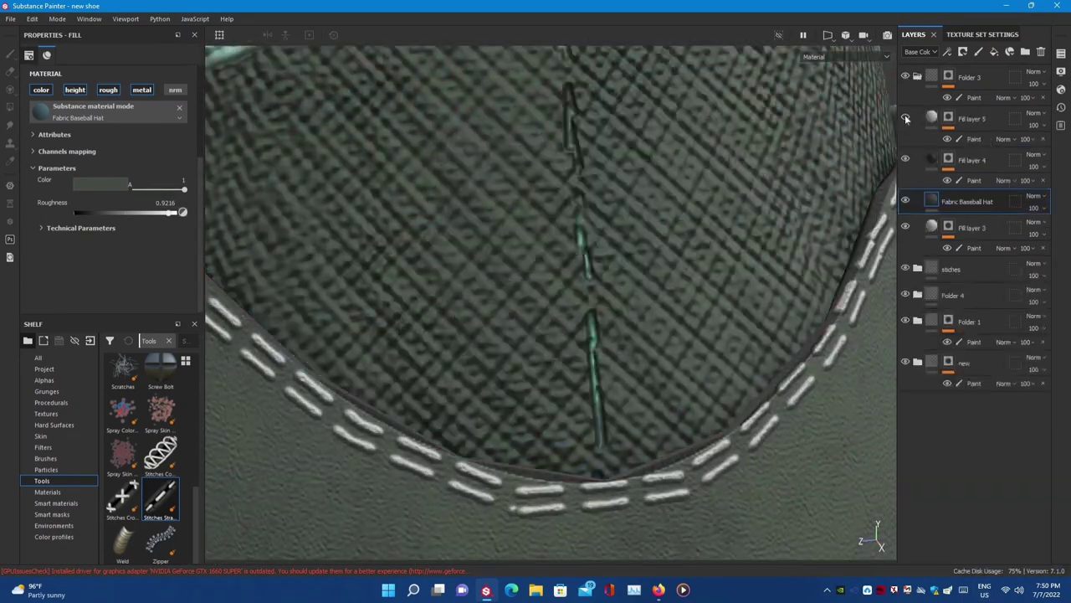
click(970, 159)
click(960, 181)
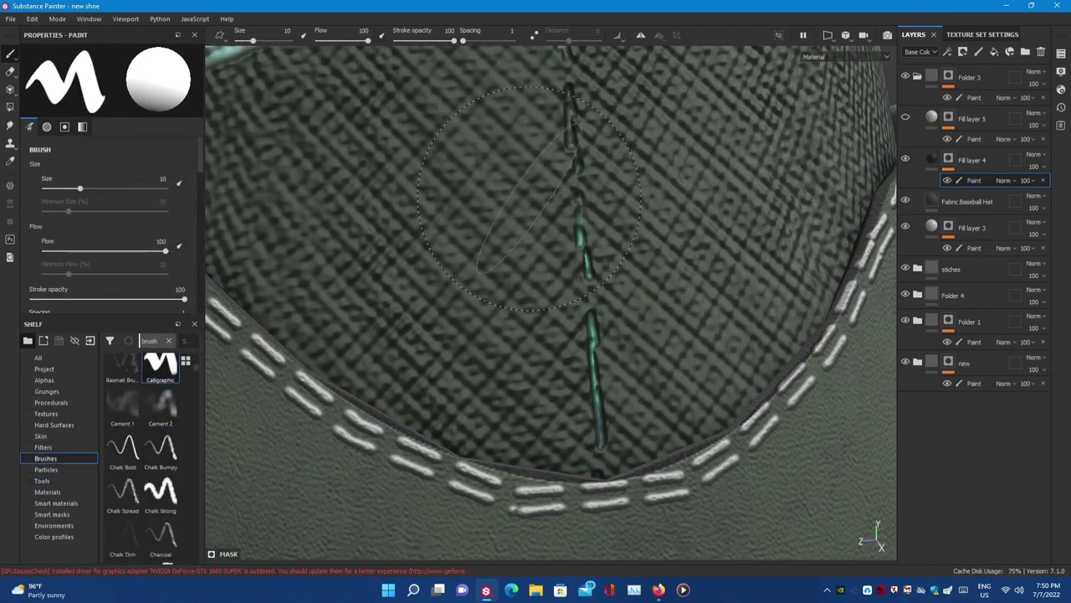
key(c)
key(c)
key(c)
key(c)
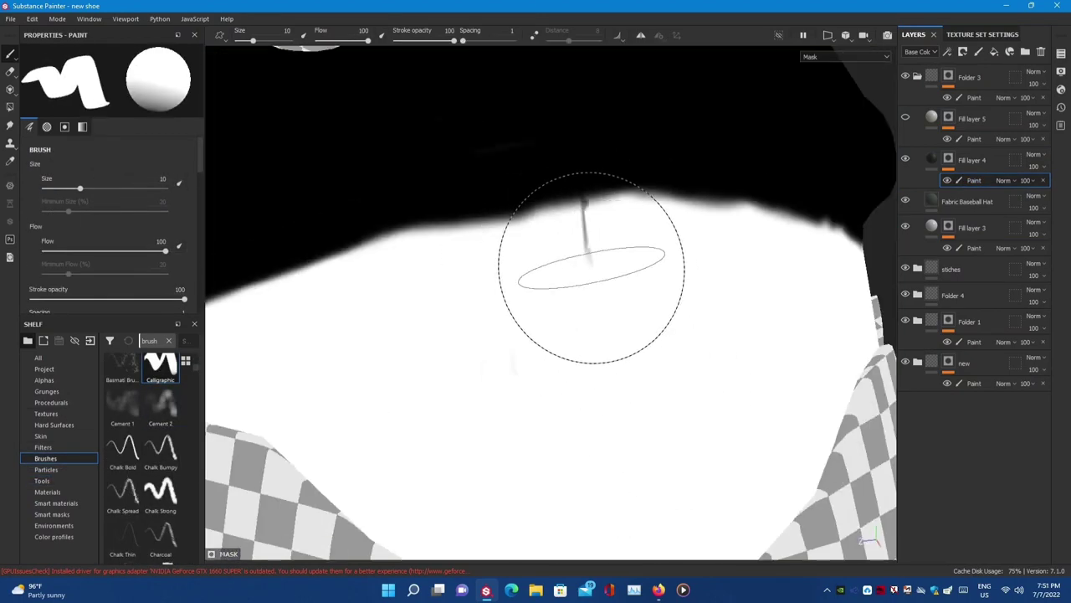
key(c)
key(c)
click(563, 213)
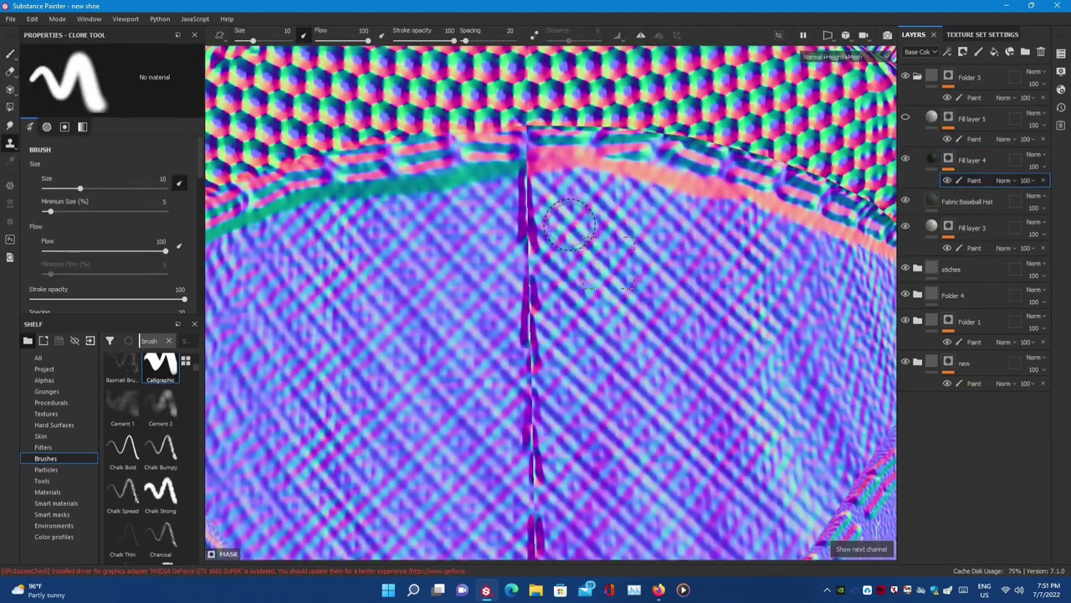
- Set Fill layer 4's projection to Tri-planar and close in on the vertical stitch
click(931, 159)
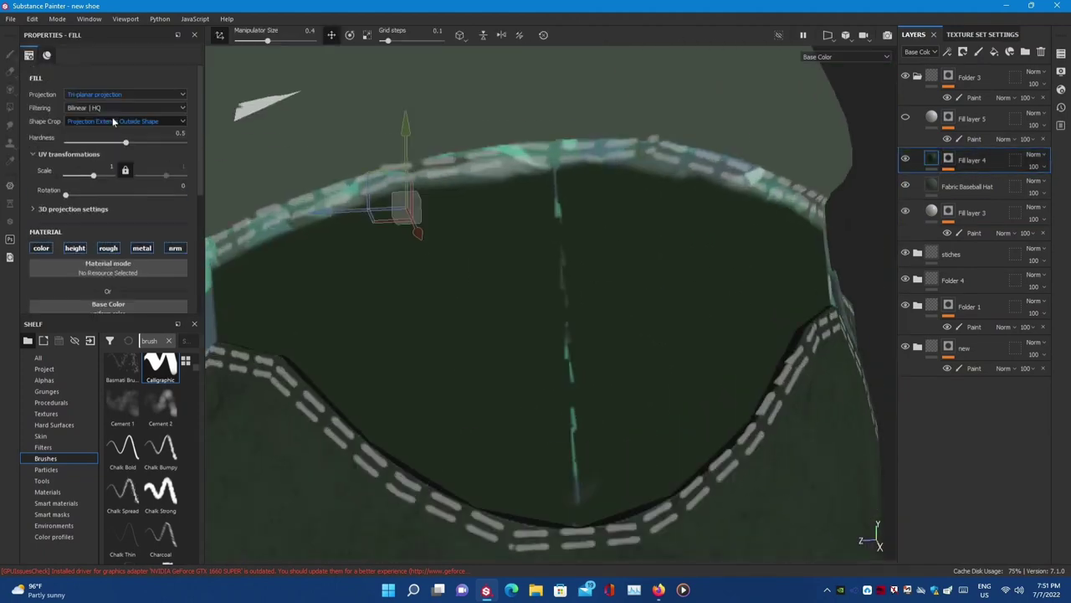
key(m)
click(125, 94)
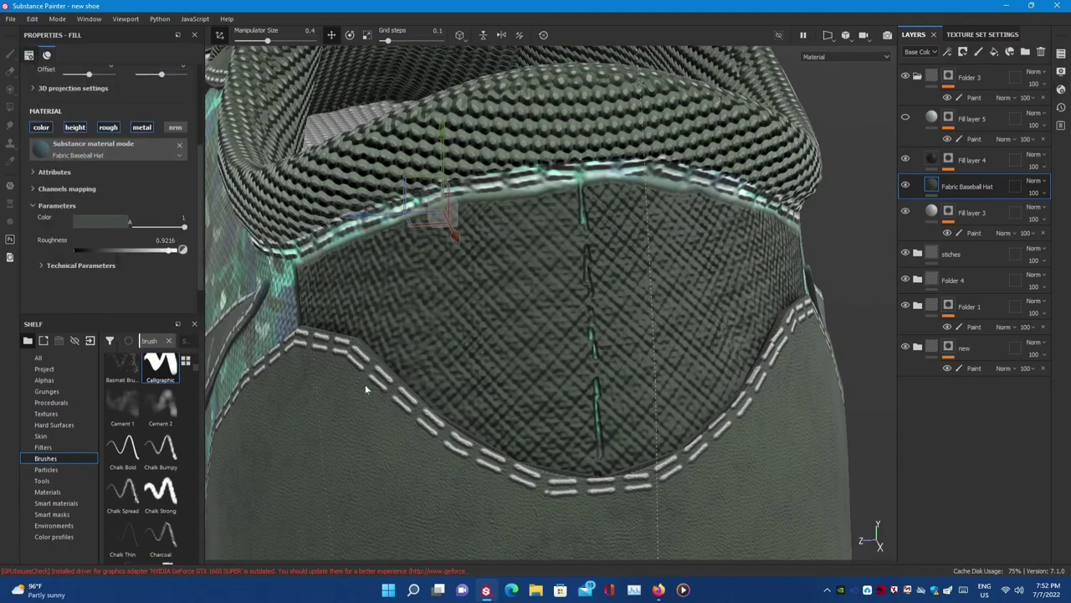
key(ctrl+z)
scroll(671, 362, up, 5)
alt+drag(365, 388, 670, 361)
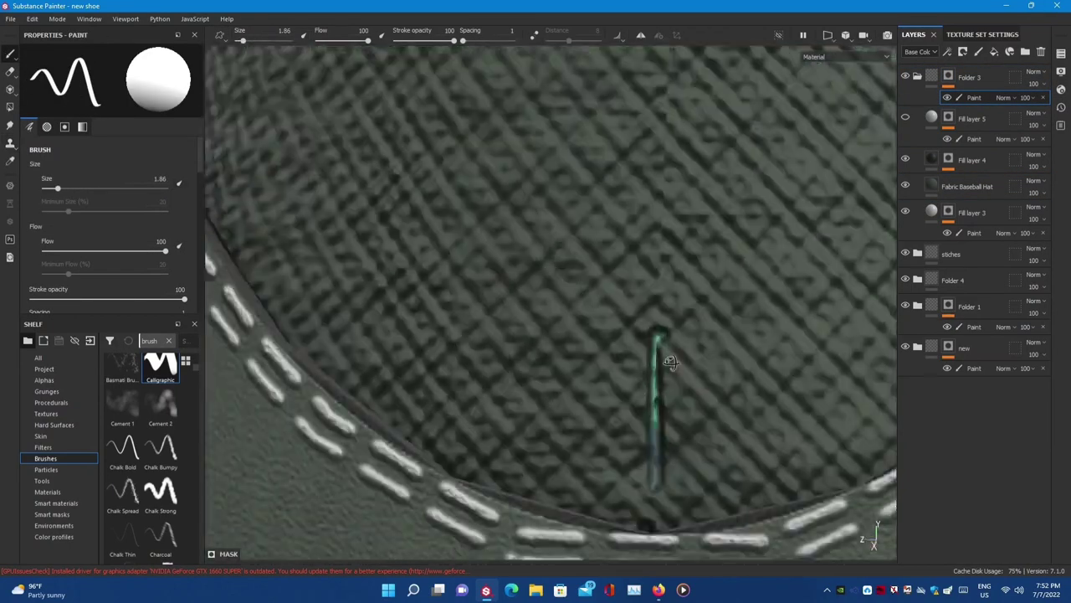
- Compare the mask and material views, then delete Fill layer 4's paint effect
scroll(671, 361, down, 3)
key(c)
key(c)
key(c)
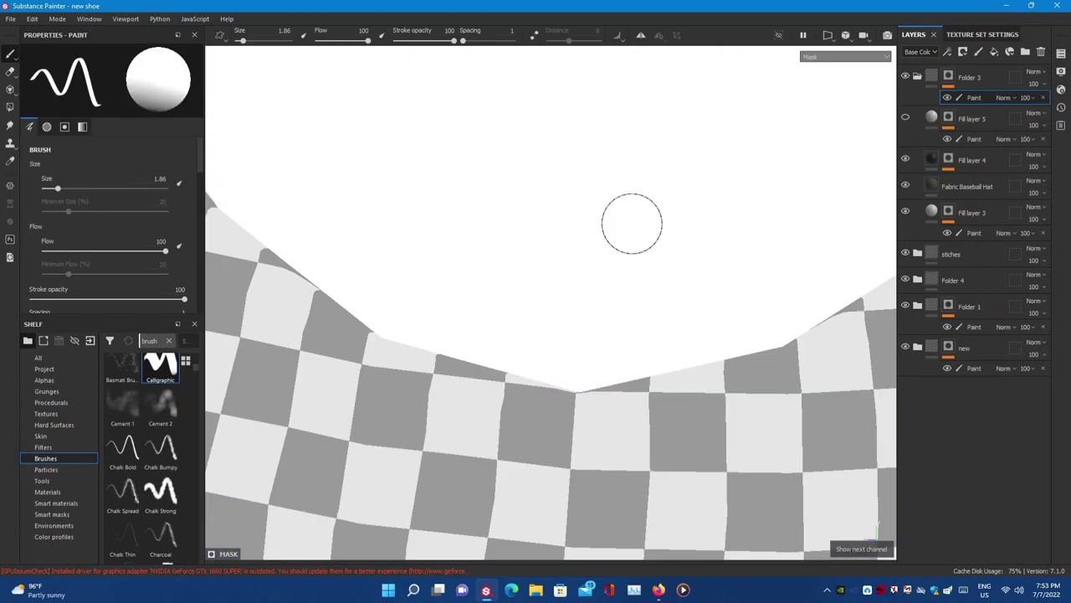
scroll(357, 323, down, 2)
key(m)
scroll(484, 364, up, 5)
scroll(484, 364, up, 2)
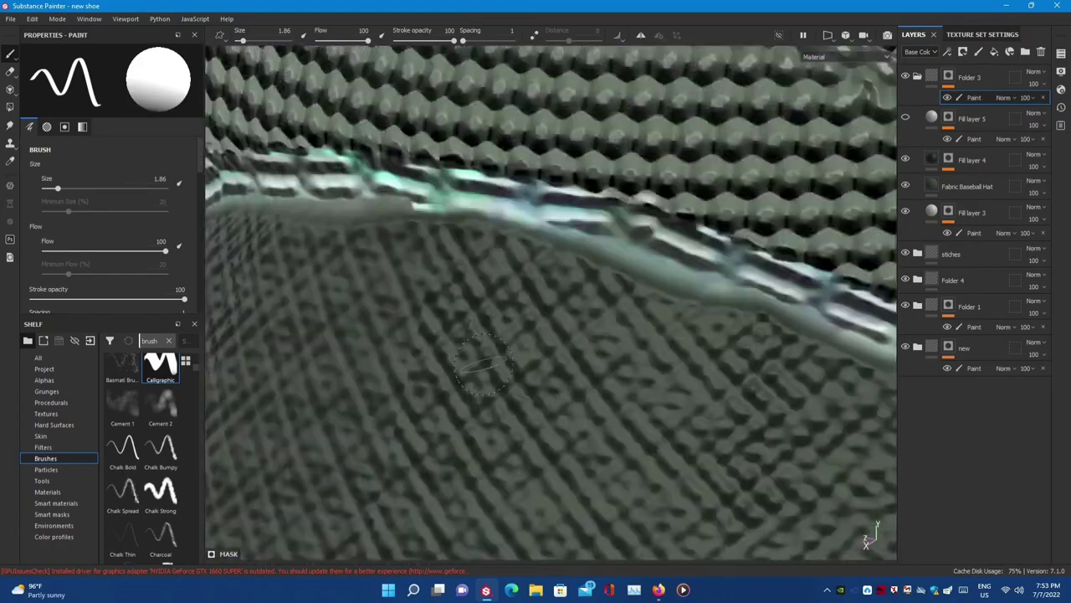
scroll(483, 364, down, 1)
scroll(484, 364, down, 1)
scroll(484, 364, down, 2)
scroll(484, 364, down, 1)
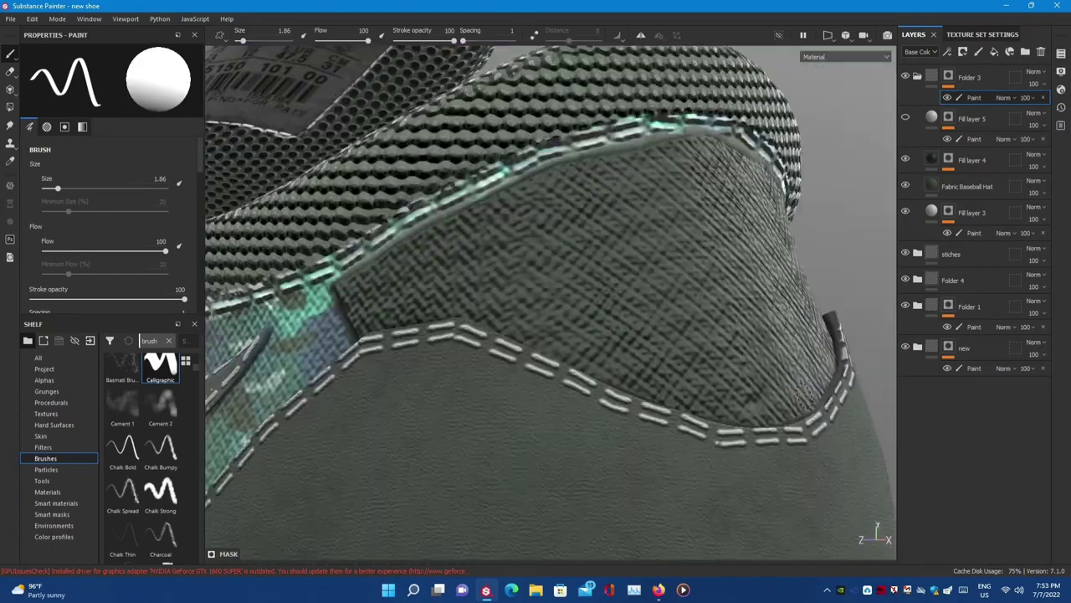
scroll(779, 125, up, 3)
scroll(778, 126, down, 4)
scroll(778, 126, up, 4)
scroll(778, 126, up, 2)
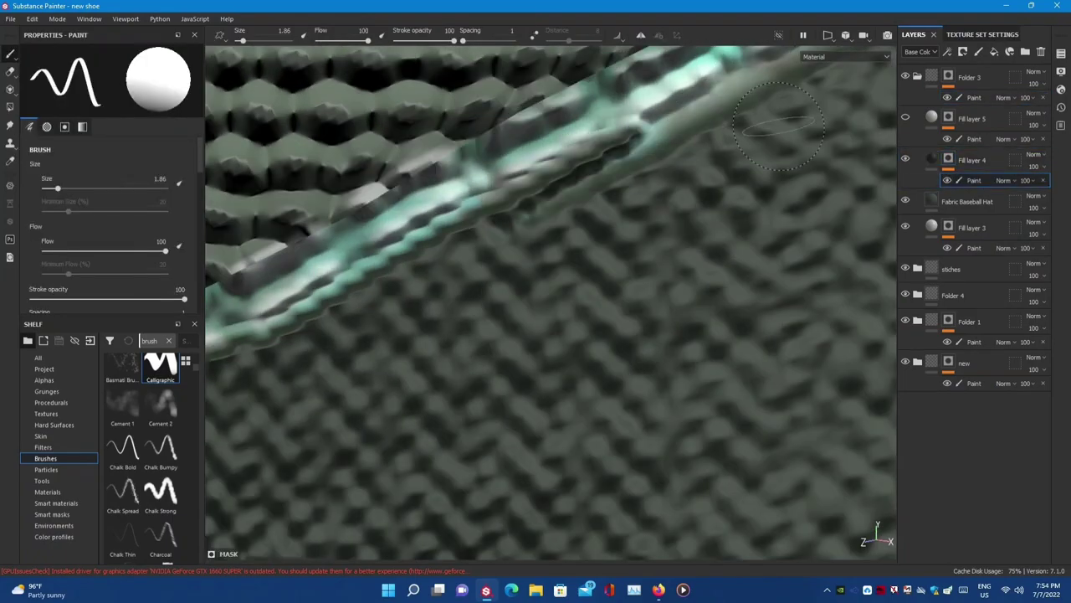
scroll(779, 125, down, 2)
scroll(778, 125, down, 2)
key(Delete)
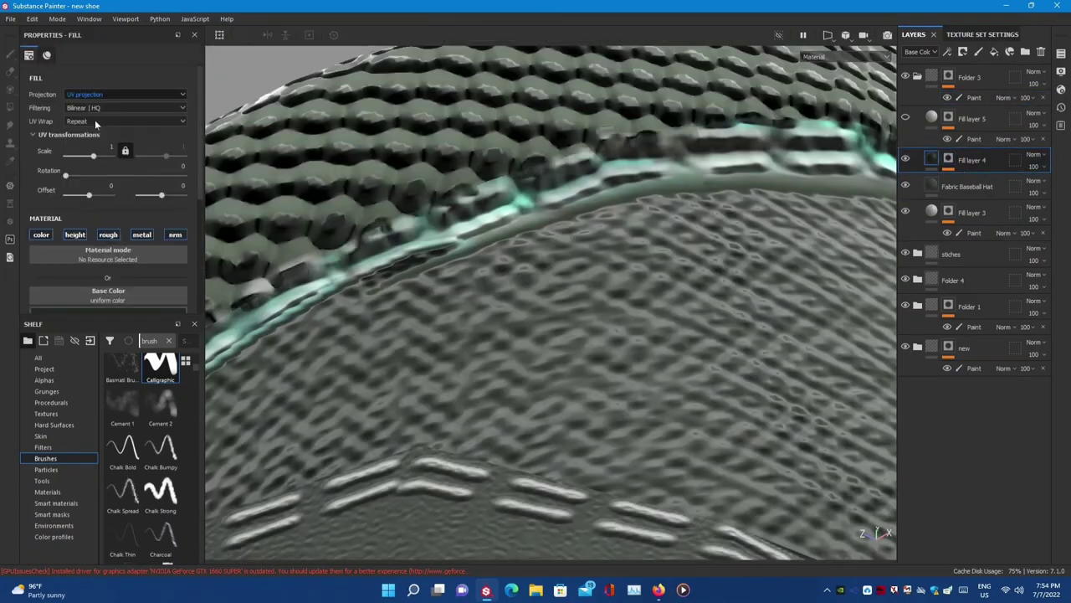
scroll(416, 162, up, 2)
- Select Folder 3's paint mask, show the alphas shelf, and widen the viewport
click(975, 97)
text(alpha c)
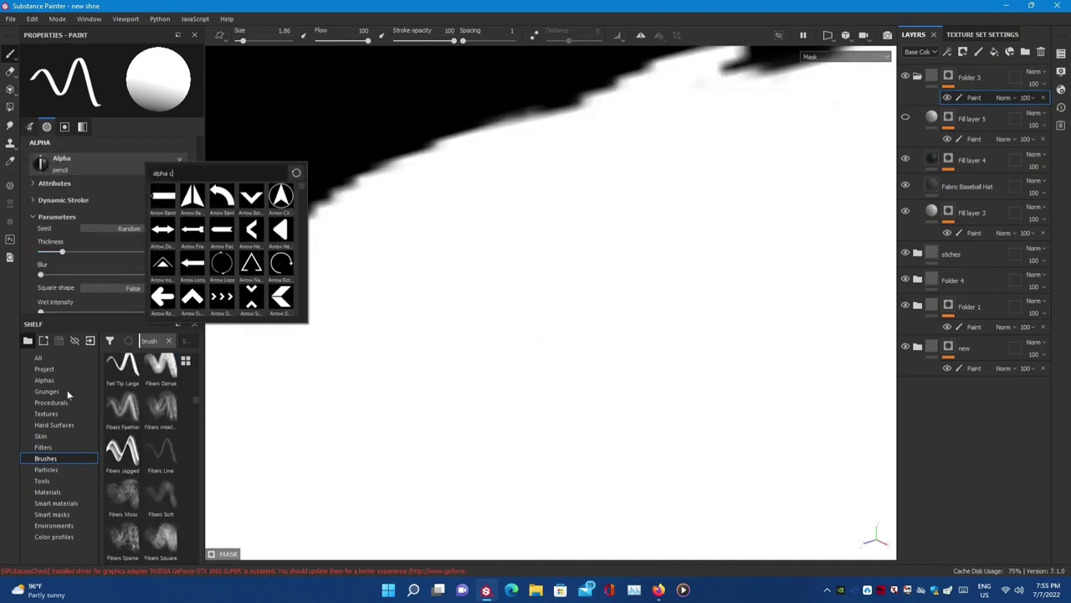
click(44, 380)
drag(692, 236, 204, 236)
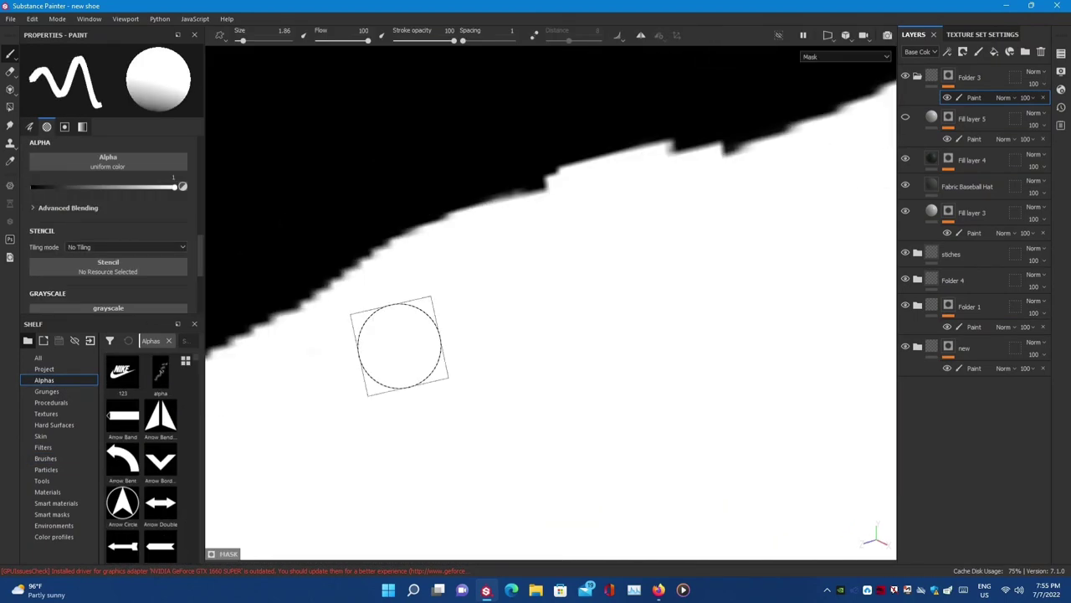
key(m)
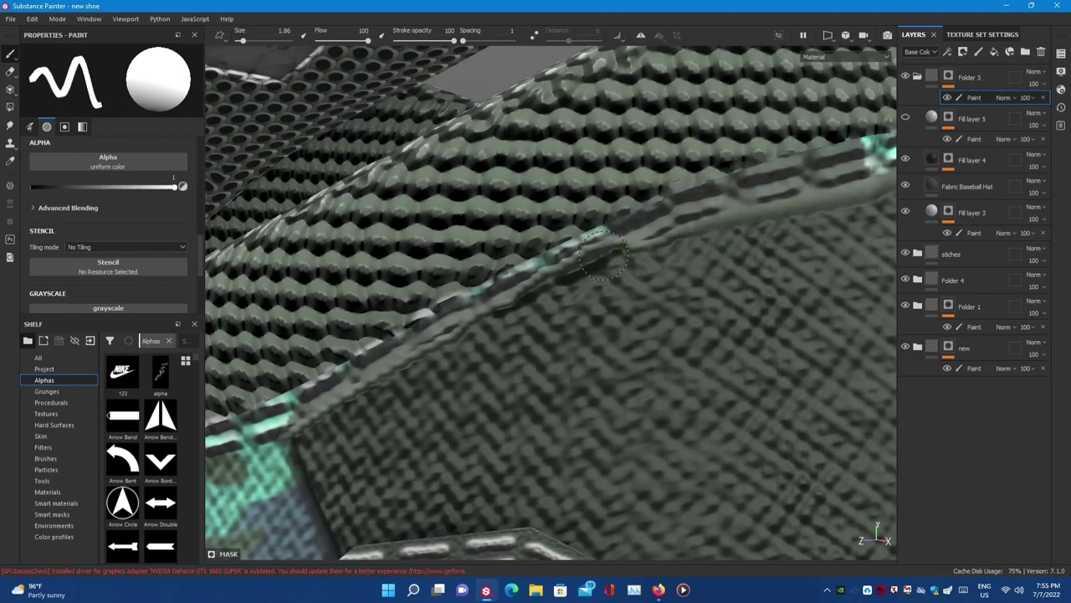
mouse_move(603, 259)
alt+mouse_down()
mouse_move(395, 339)
mouse_move(586, 251)
mouse_move(502, 334)
mouse_move(558, 213)
alt+mouse_up()
- Select Fill layer 3's paint mask and inspect the knit panel seam from several angles
click(974, 233)
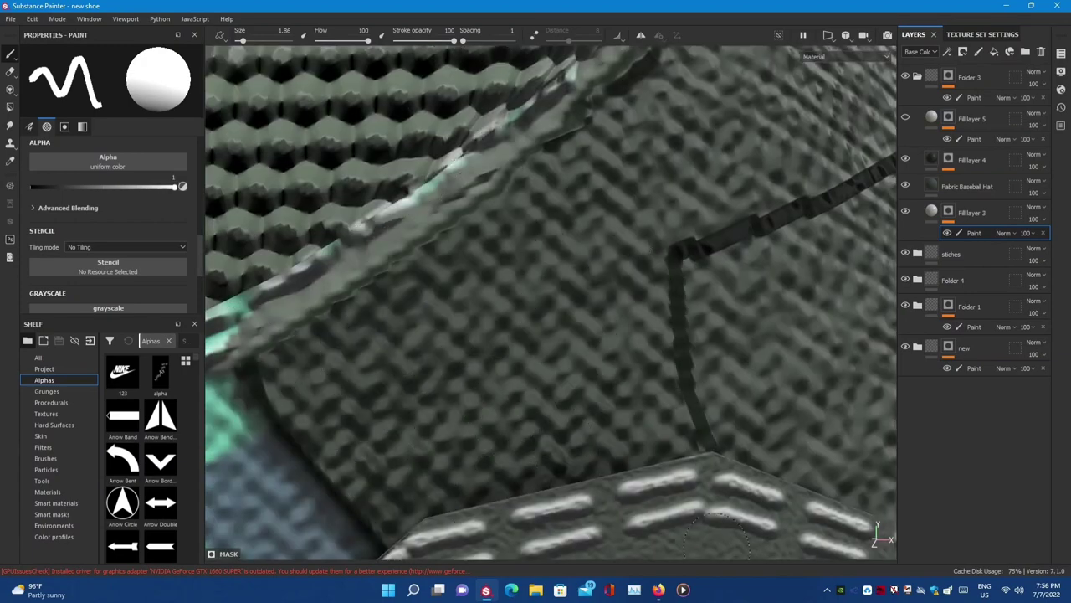
alt+drag(719, 536, 381, 310)
alt+drag(549, 255, 631, 285)
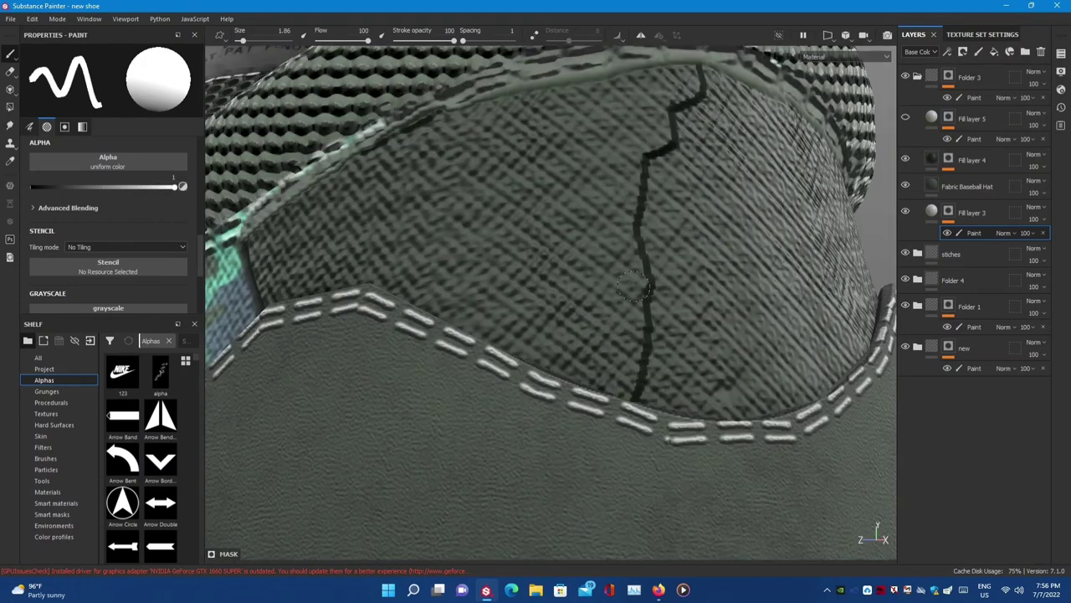
alt+drag(695, 92, 383, 213)
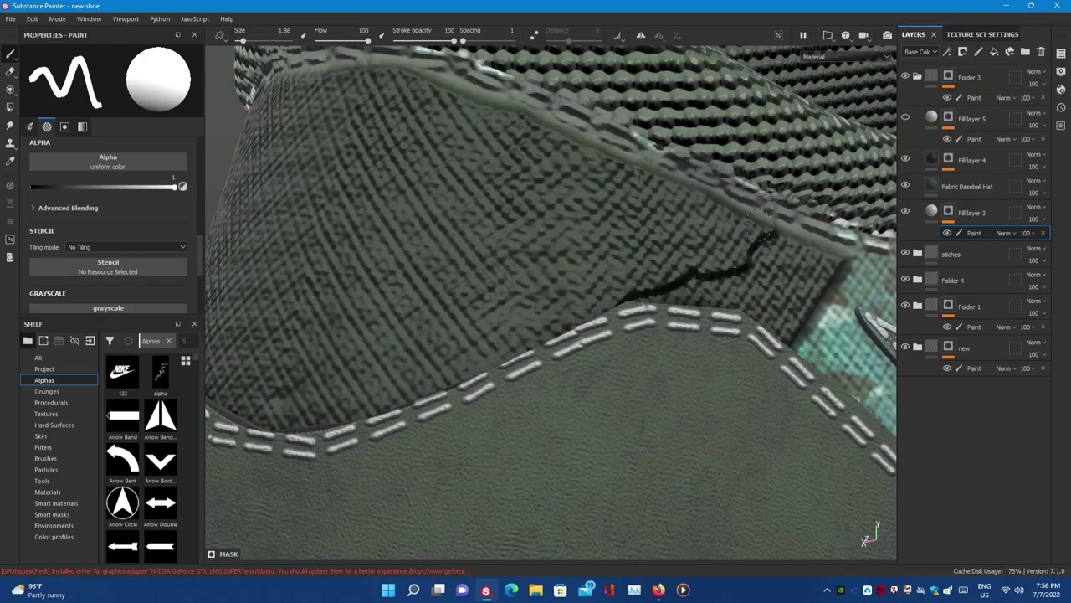
alt+drag(775, 284, 552, 251)
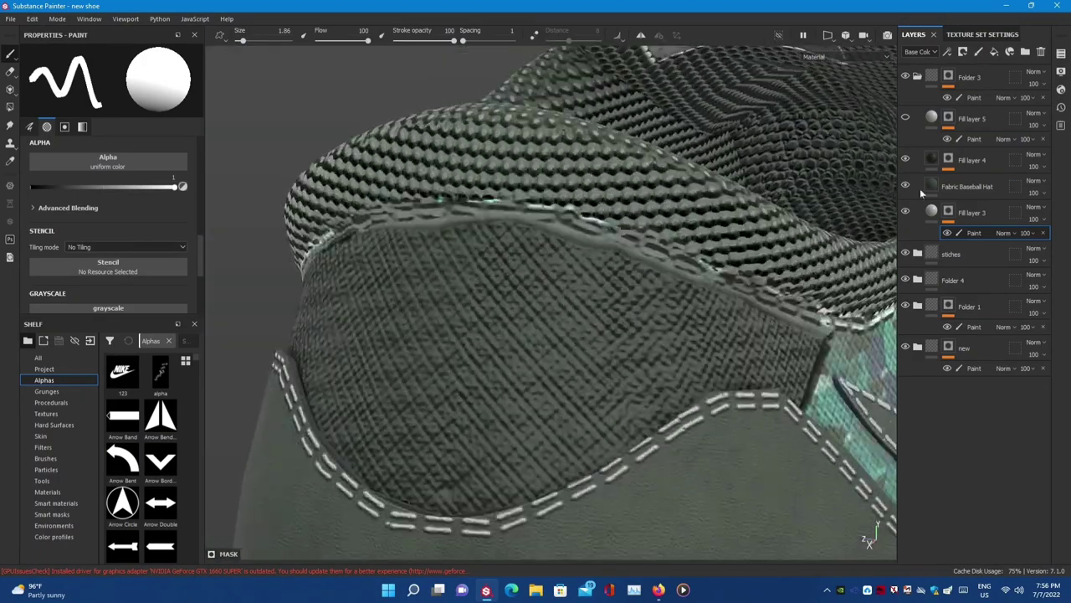
- Expand Fill layer 4 and select its paint mask
click(971, 163)
click(974, 182)
scroll(753, 402, up, 5)
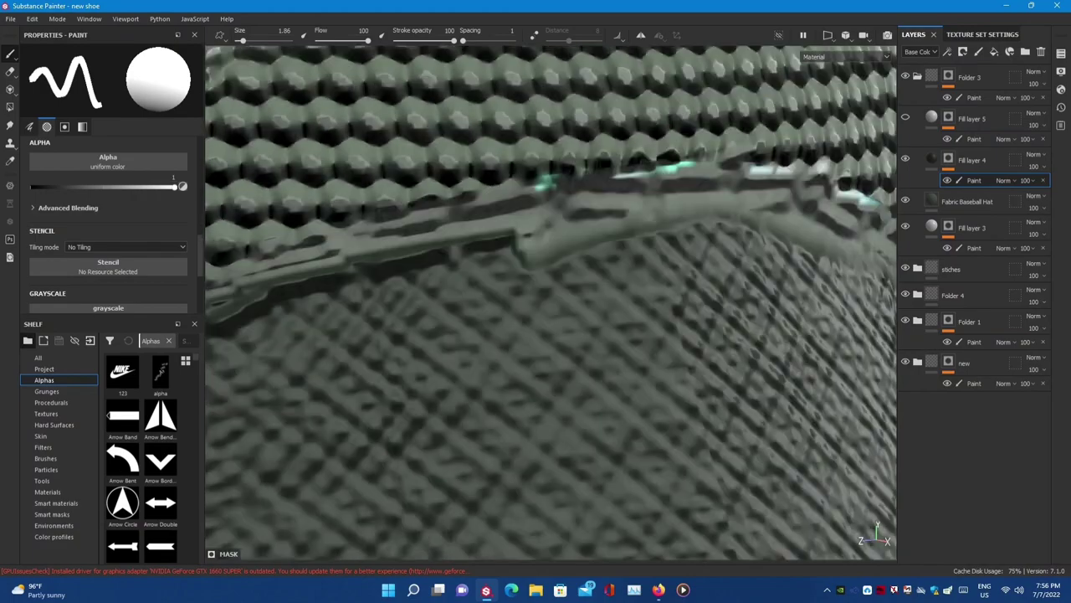
scroll(754, 404, down, 5)
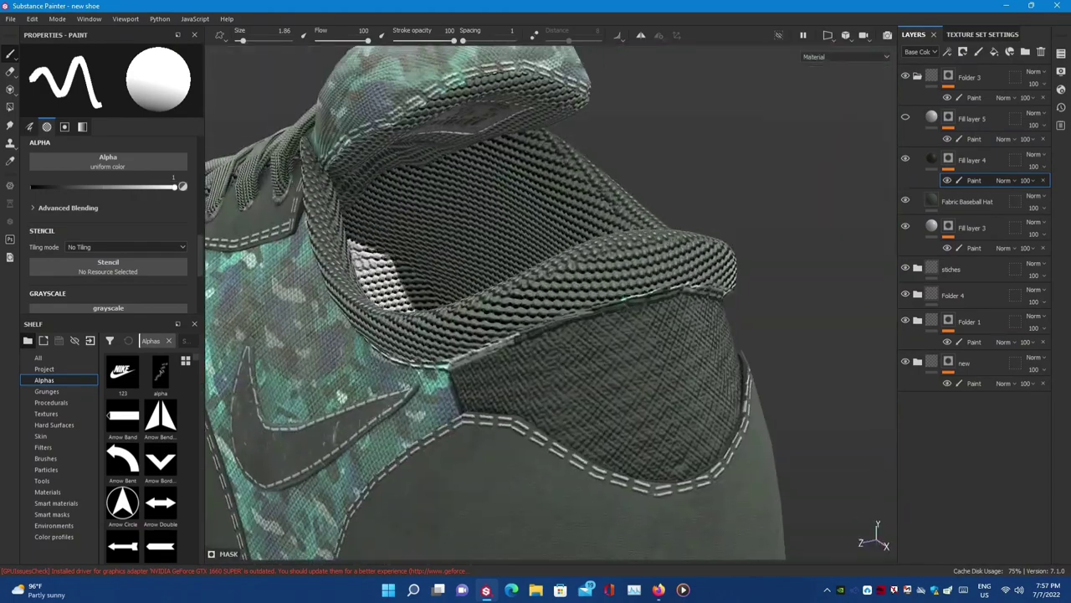
- Hide the stiches folder and move it to the top of the layer stack
scroll(552, 335, up, 5)
click(905, 118)
click(905, 118)
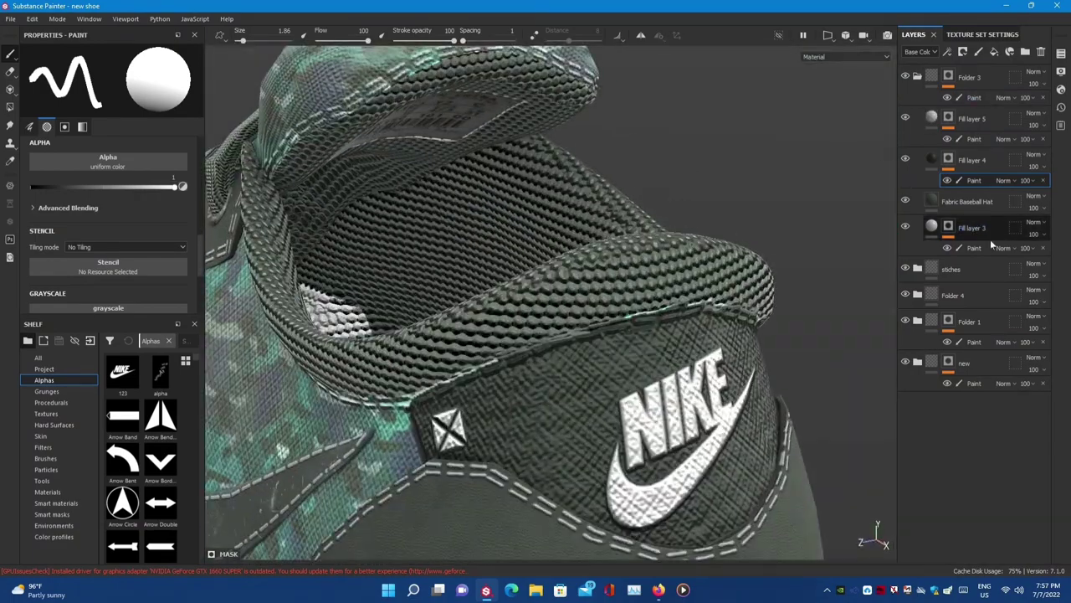
click(904, 269)
drag(983, 69, 983, 73)
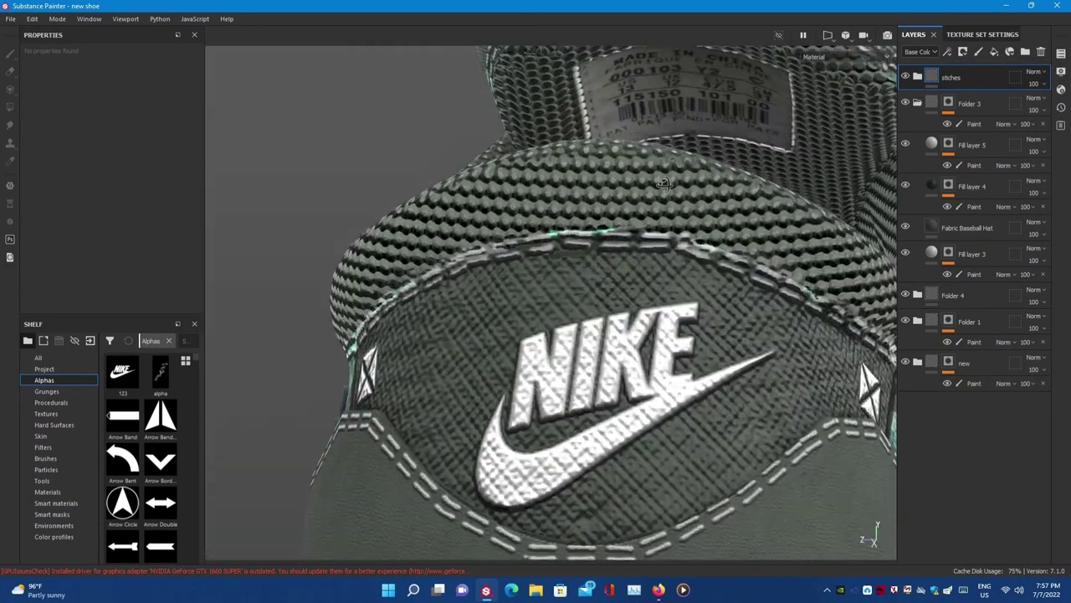
- Add two new fill layers above the heel's NIKE logo
mouse_move(585, 351)
alt+mouse_down()
mouse_move(477, 348)
mouse_move(639, 400)
alt+mouse_up()
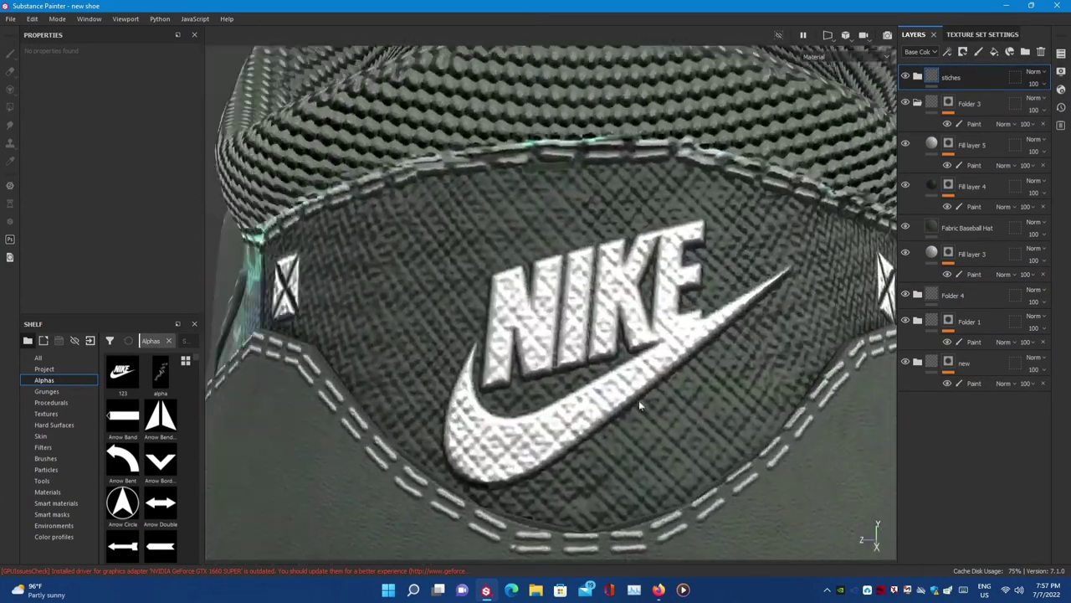
click(994, 52)
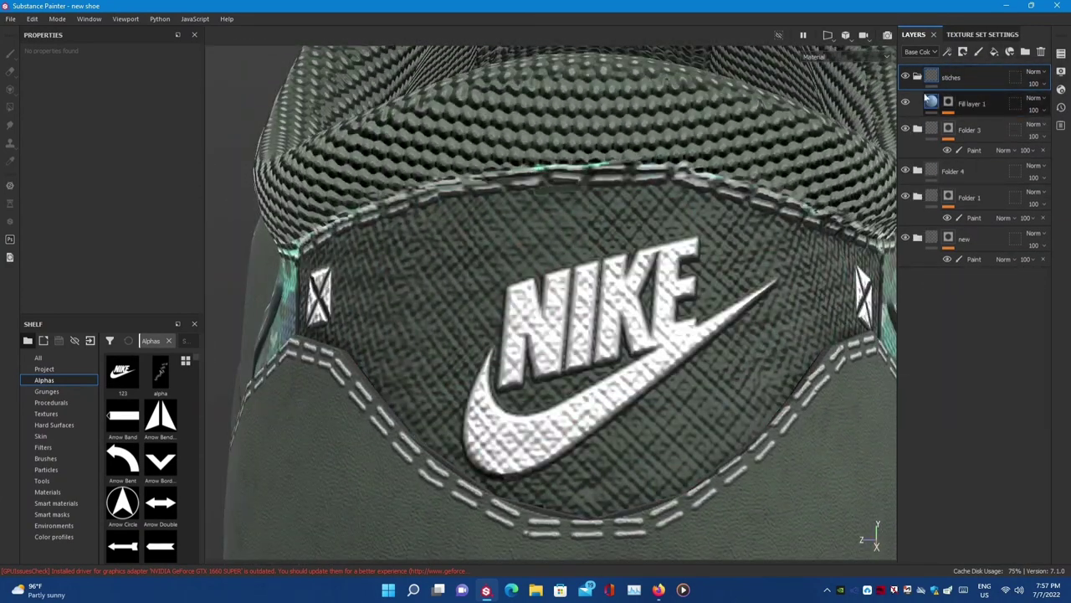
alt+drag(697, 400, 636, 368)
click(994, 52)
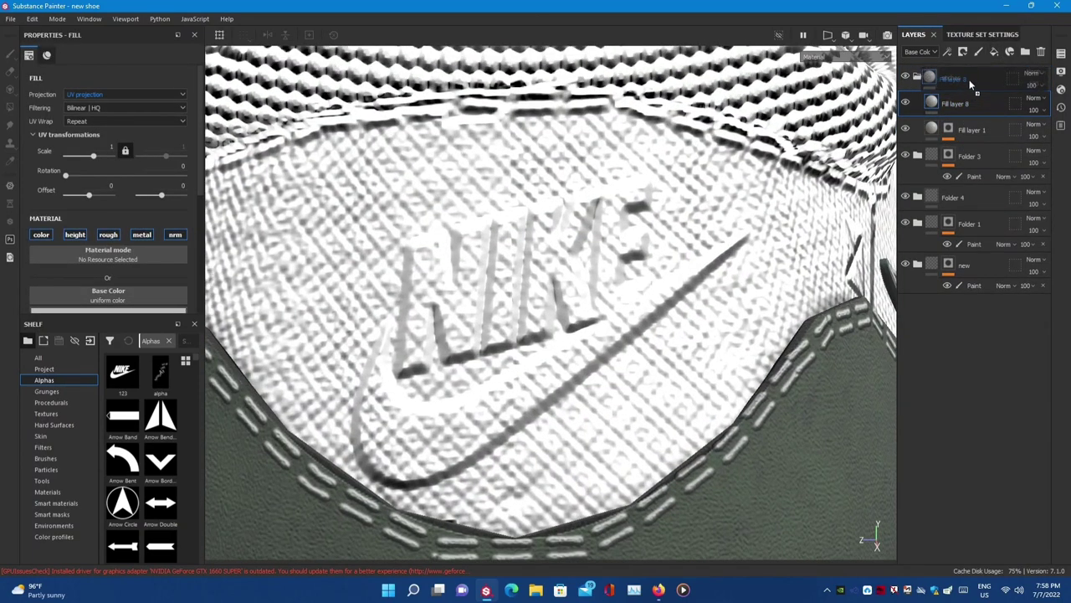
- Give Fill layer 8 a black mask with a paint effect
right_click(963, 100)
click(962, 109)
right_click(949, 103)
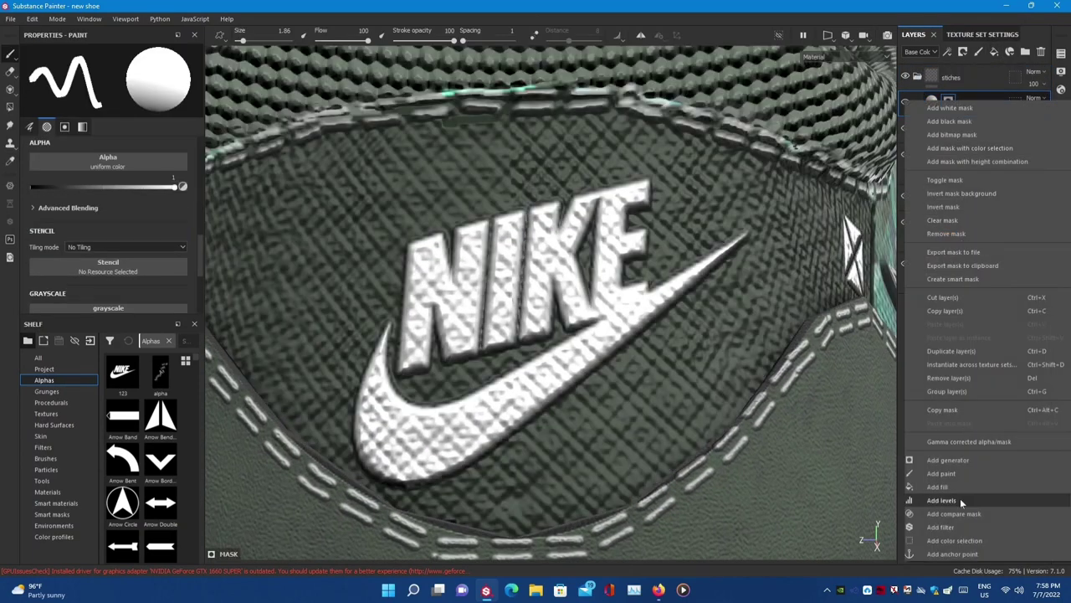
click(962, 121)
- Pick the Stitches Straight tool for painting on Fill layer 8's mask
click(52, 477)
scroll(147, 452, down, 5)
click(159, 498)
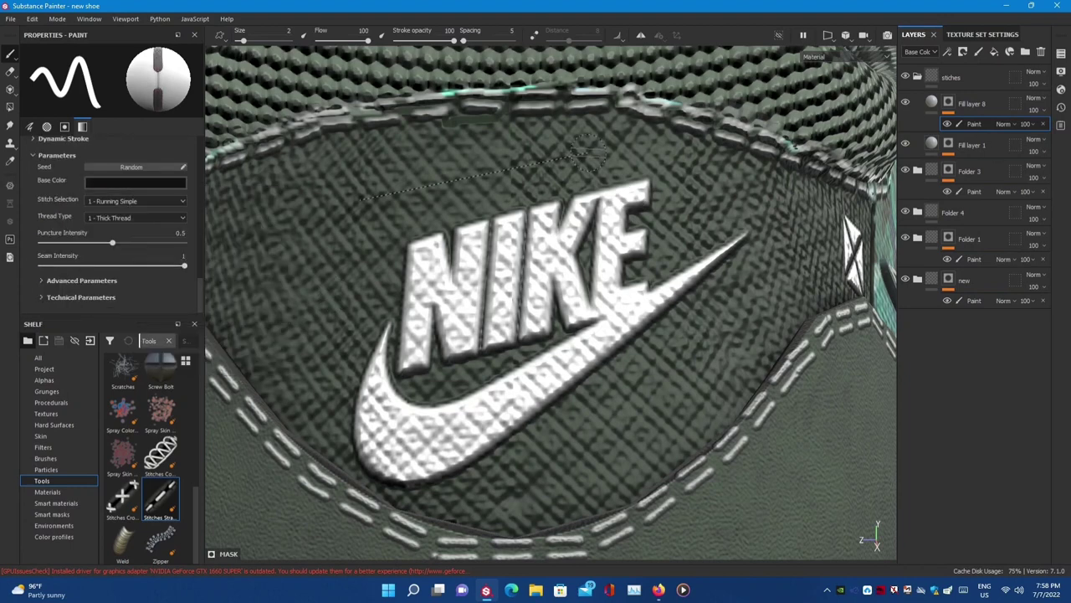
click(930, 104)
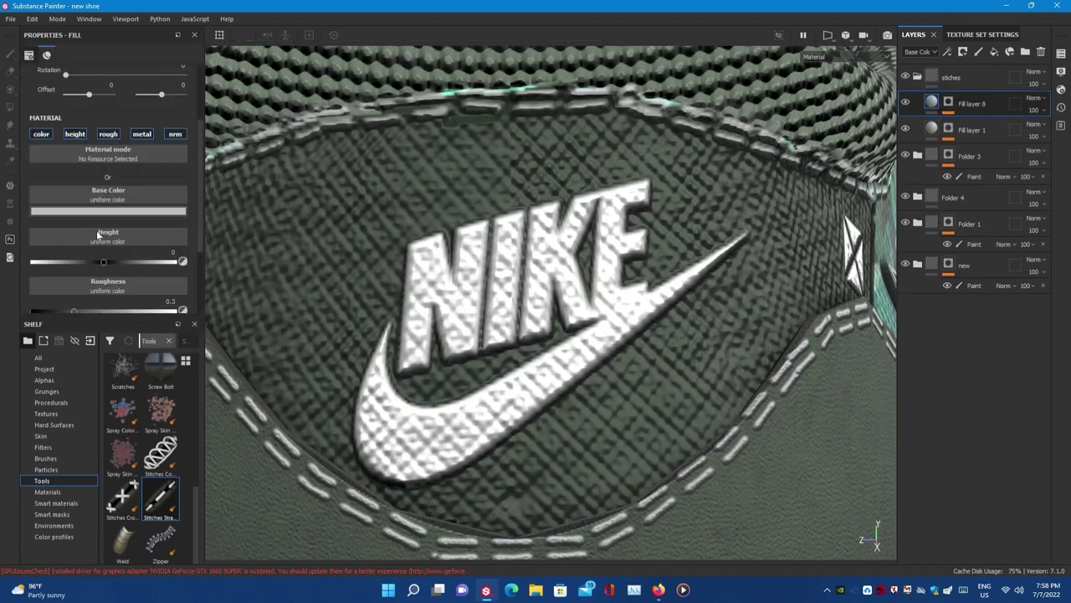
click(948, 104)
- Set the stitch thread colour and 2 - Running Double pattern, then hide the interface panels
alt+drag(640, 155, 478, 359)
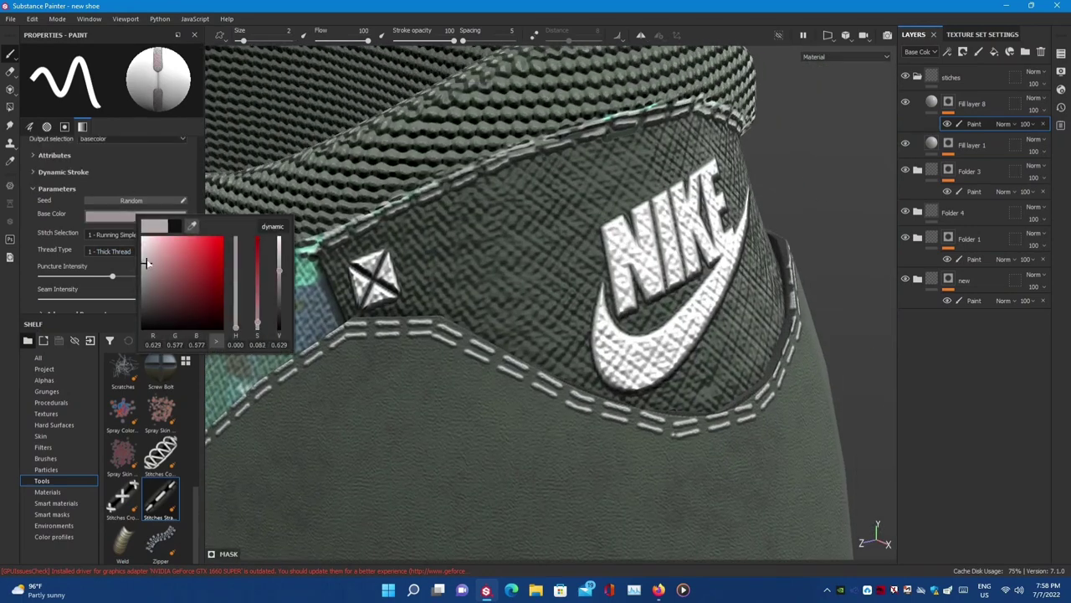
alt+drag(552, 188, 502, 251)
click(136, 235)
click(122, 254)
scroll(338, 328, up, 3)
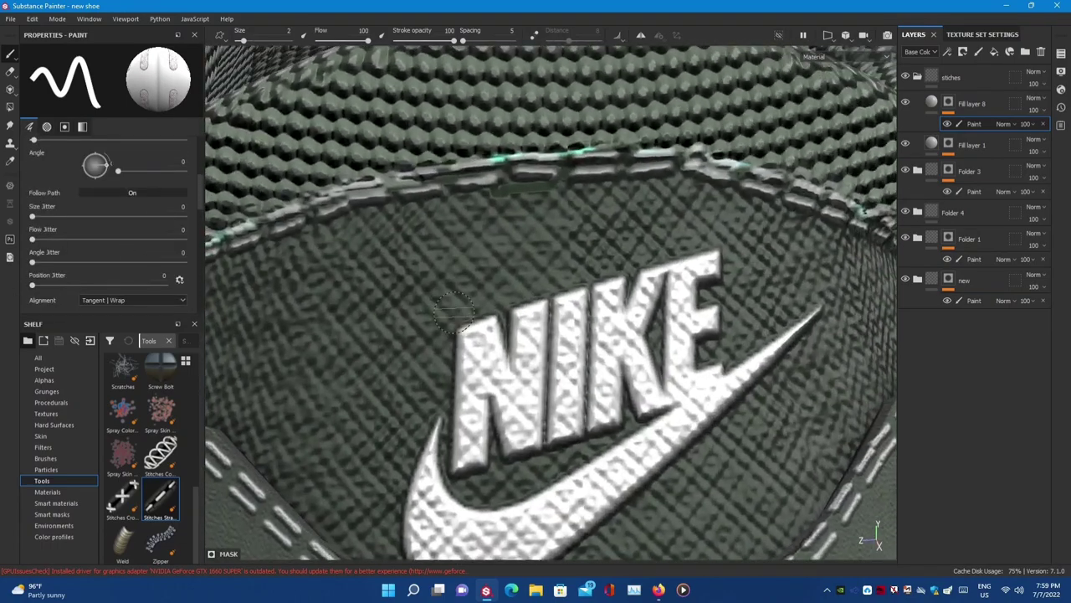
key(Tab)
alt+drag(455, 311, 655, 329)
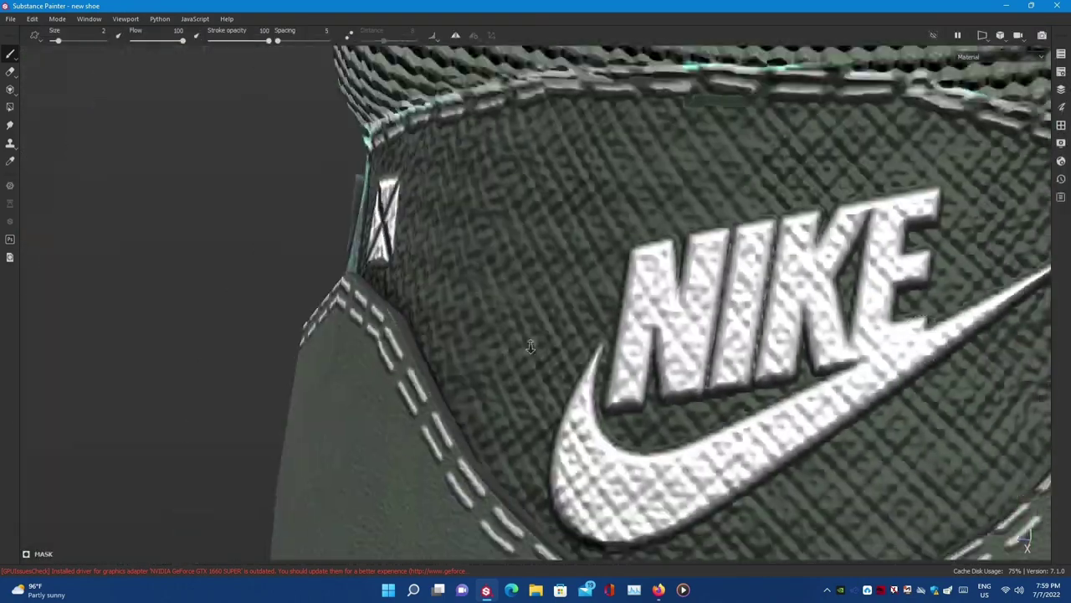
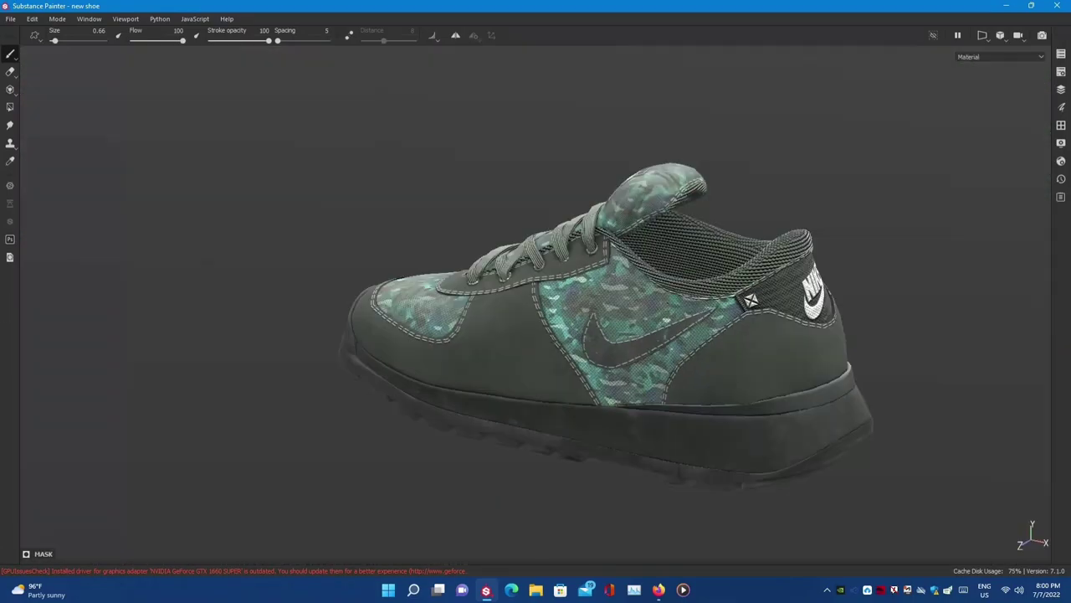
- Save the sneaker project and switch the viewport to an Iray render of the camo shoe
key(ctrl+s)
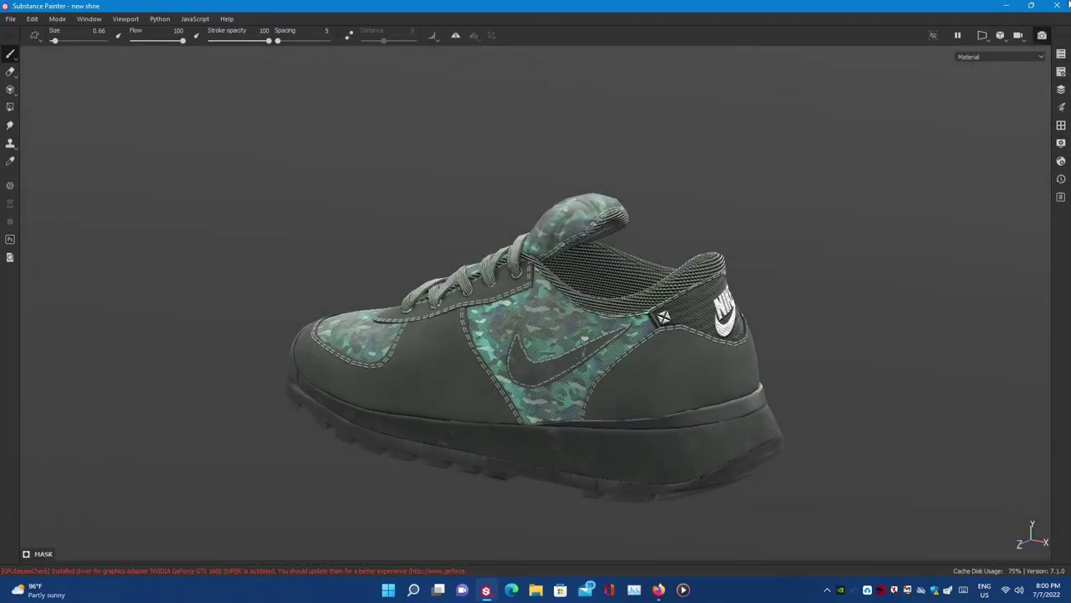
key(F10)
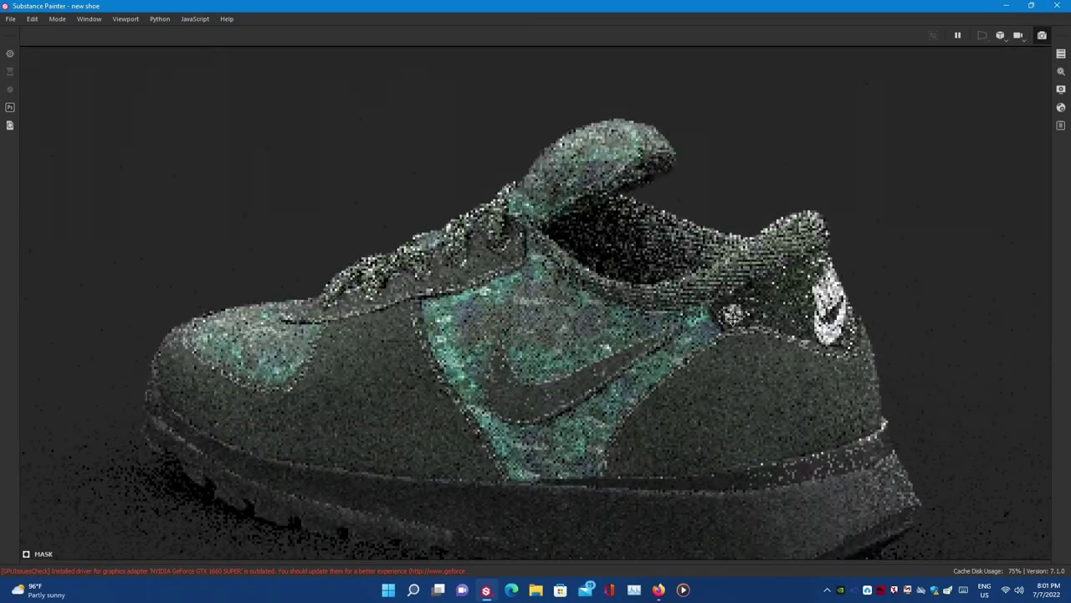
click(1042, 36)
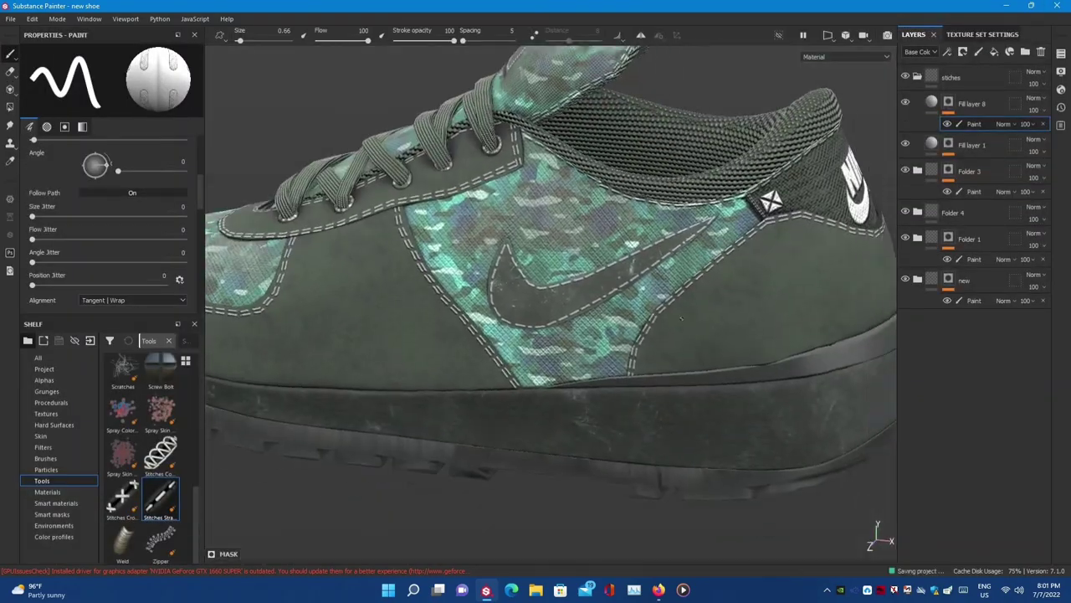
key(alt+z)
key(alt+z)
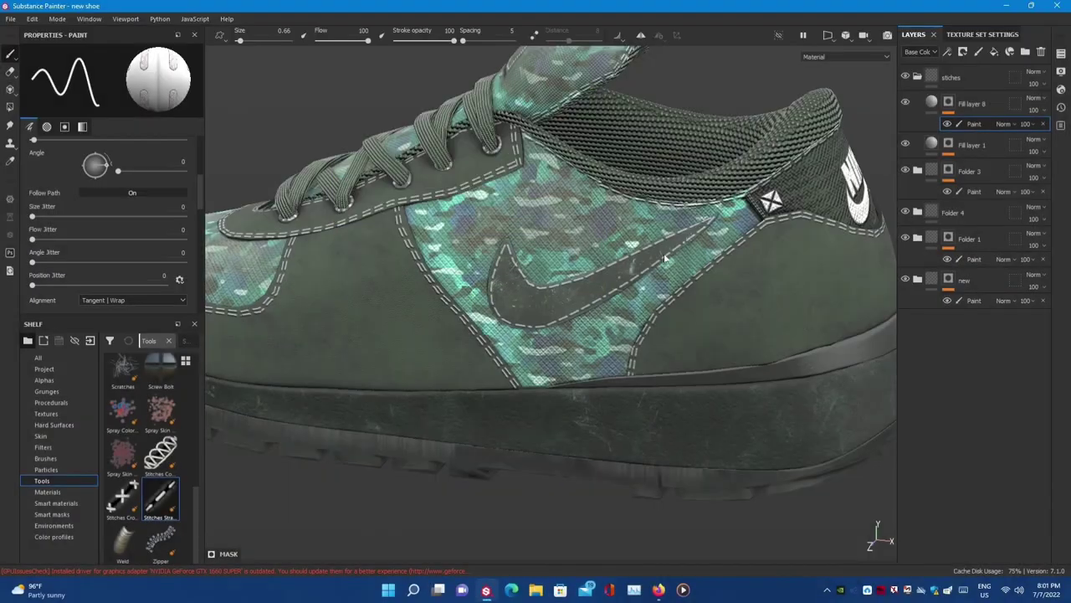
key(F10)
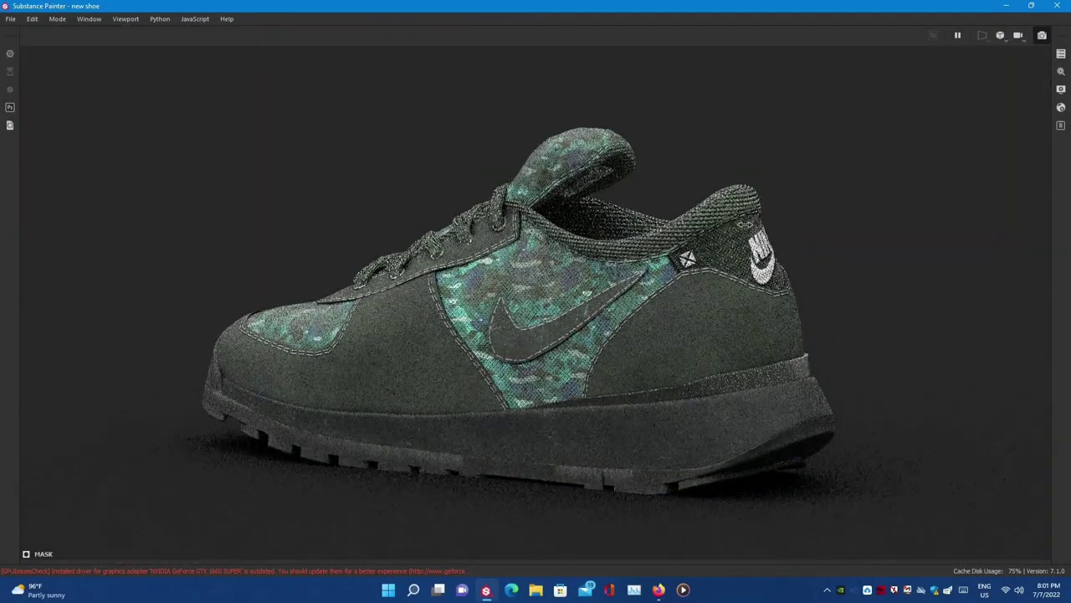